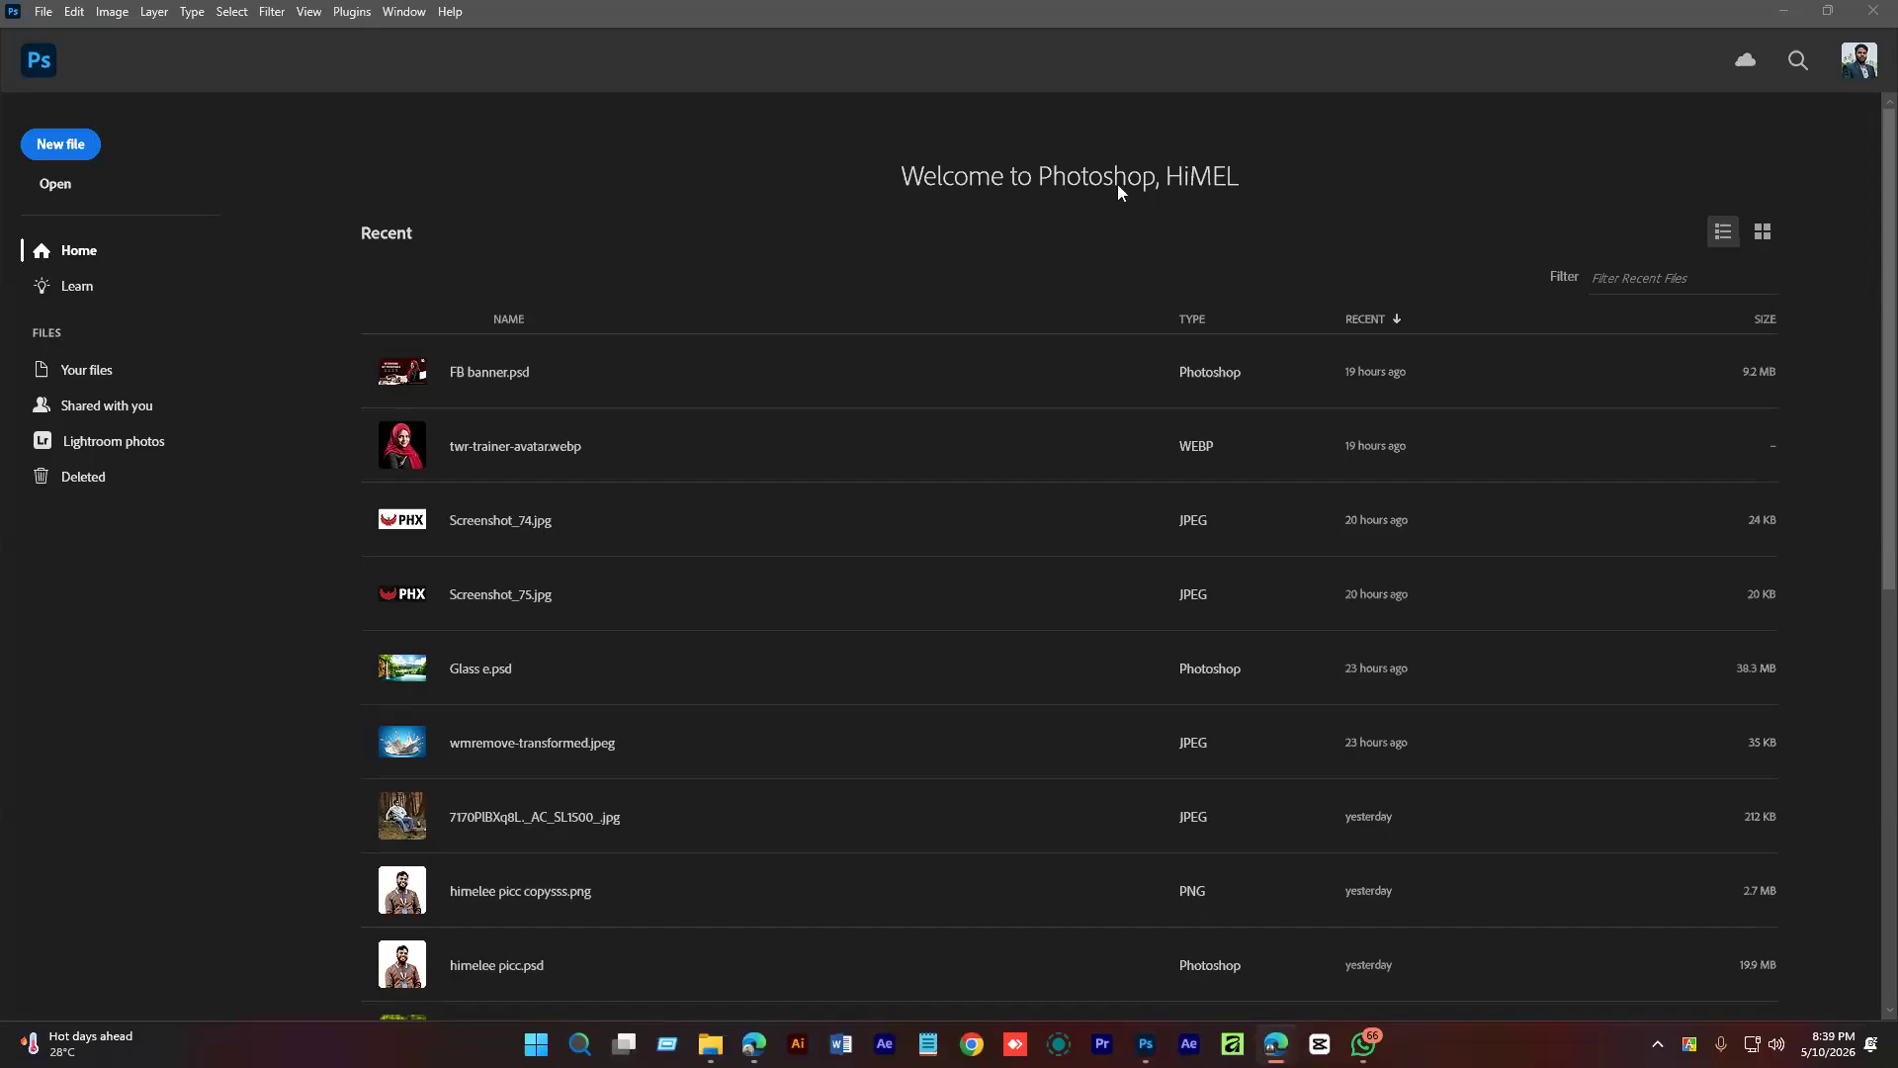
Switch to the web browser and search Google Images for "curly hair girl".
left_click(1192, 165)
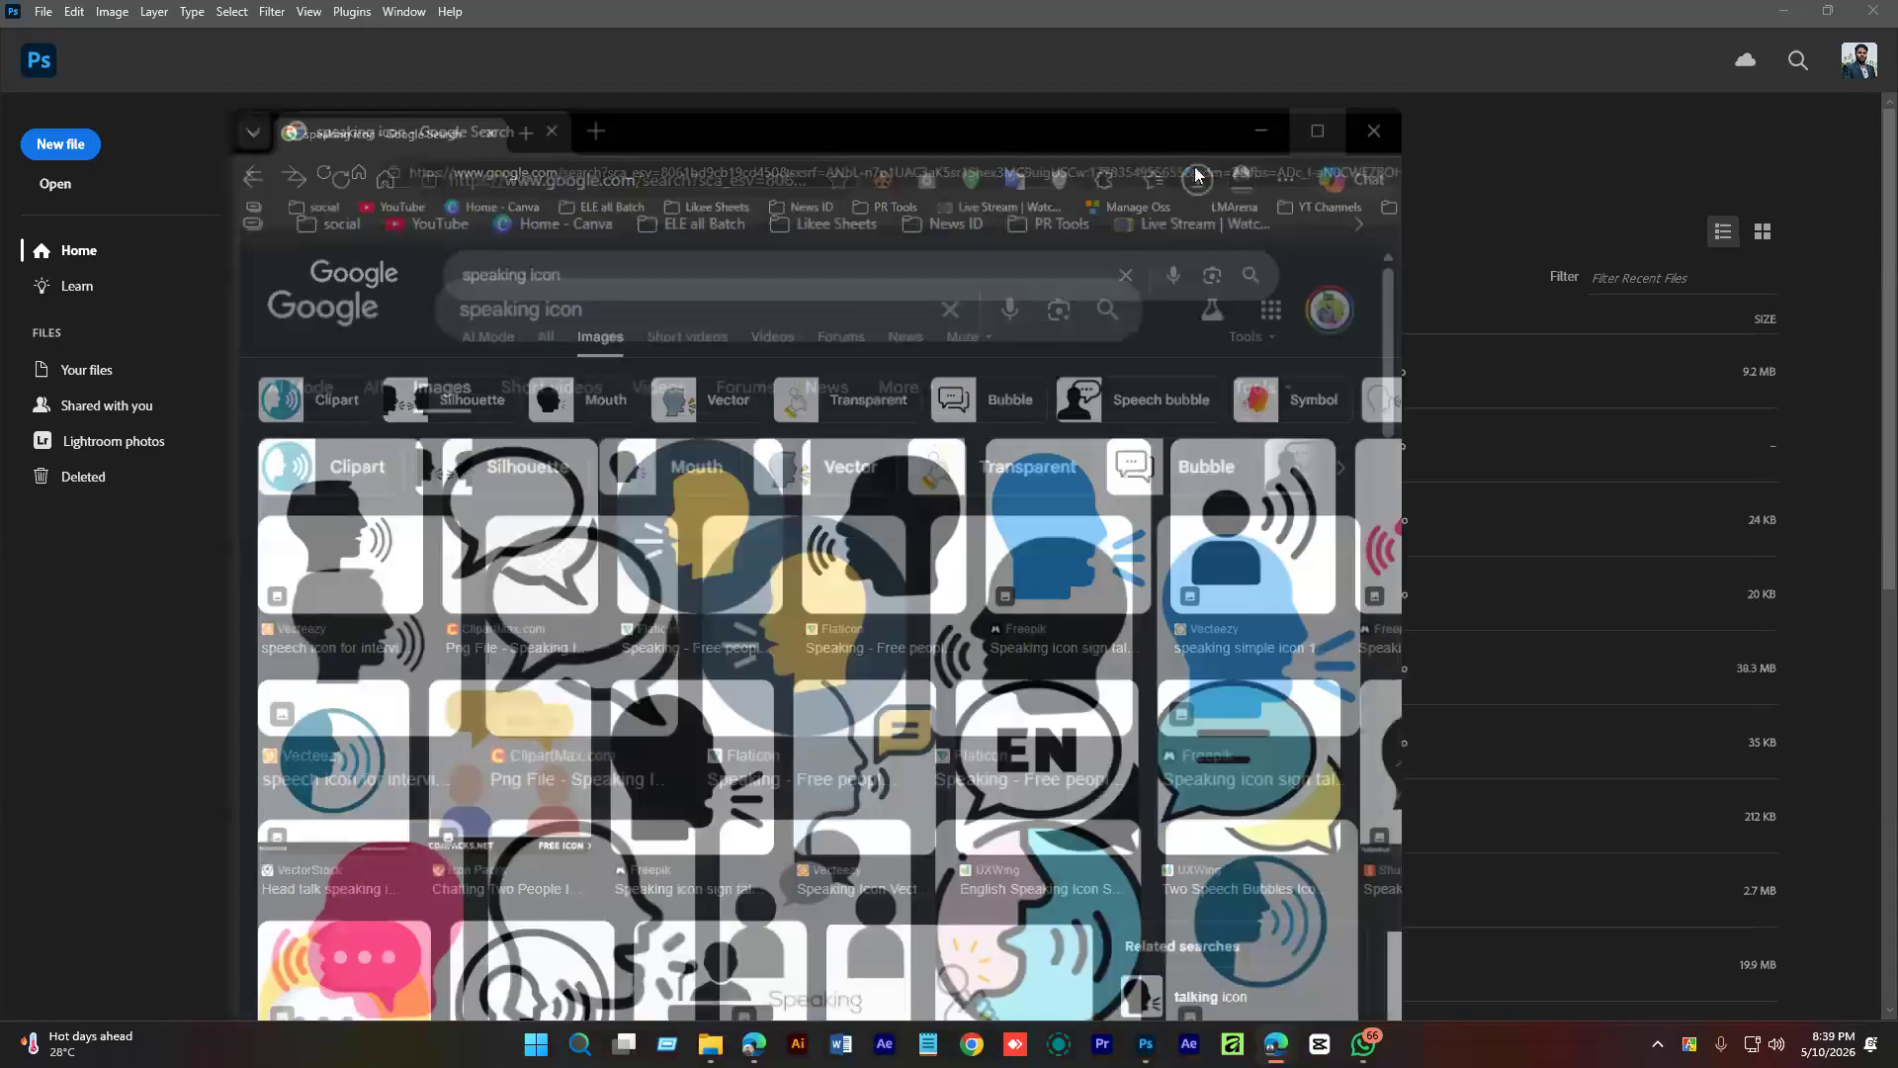
triple_click(631, 156)
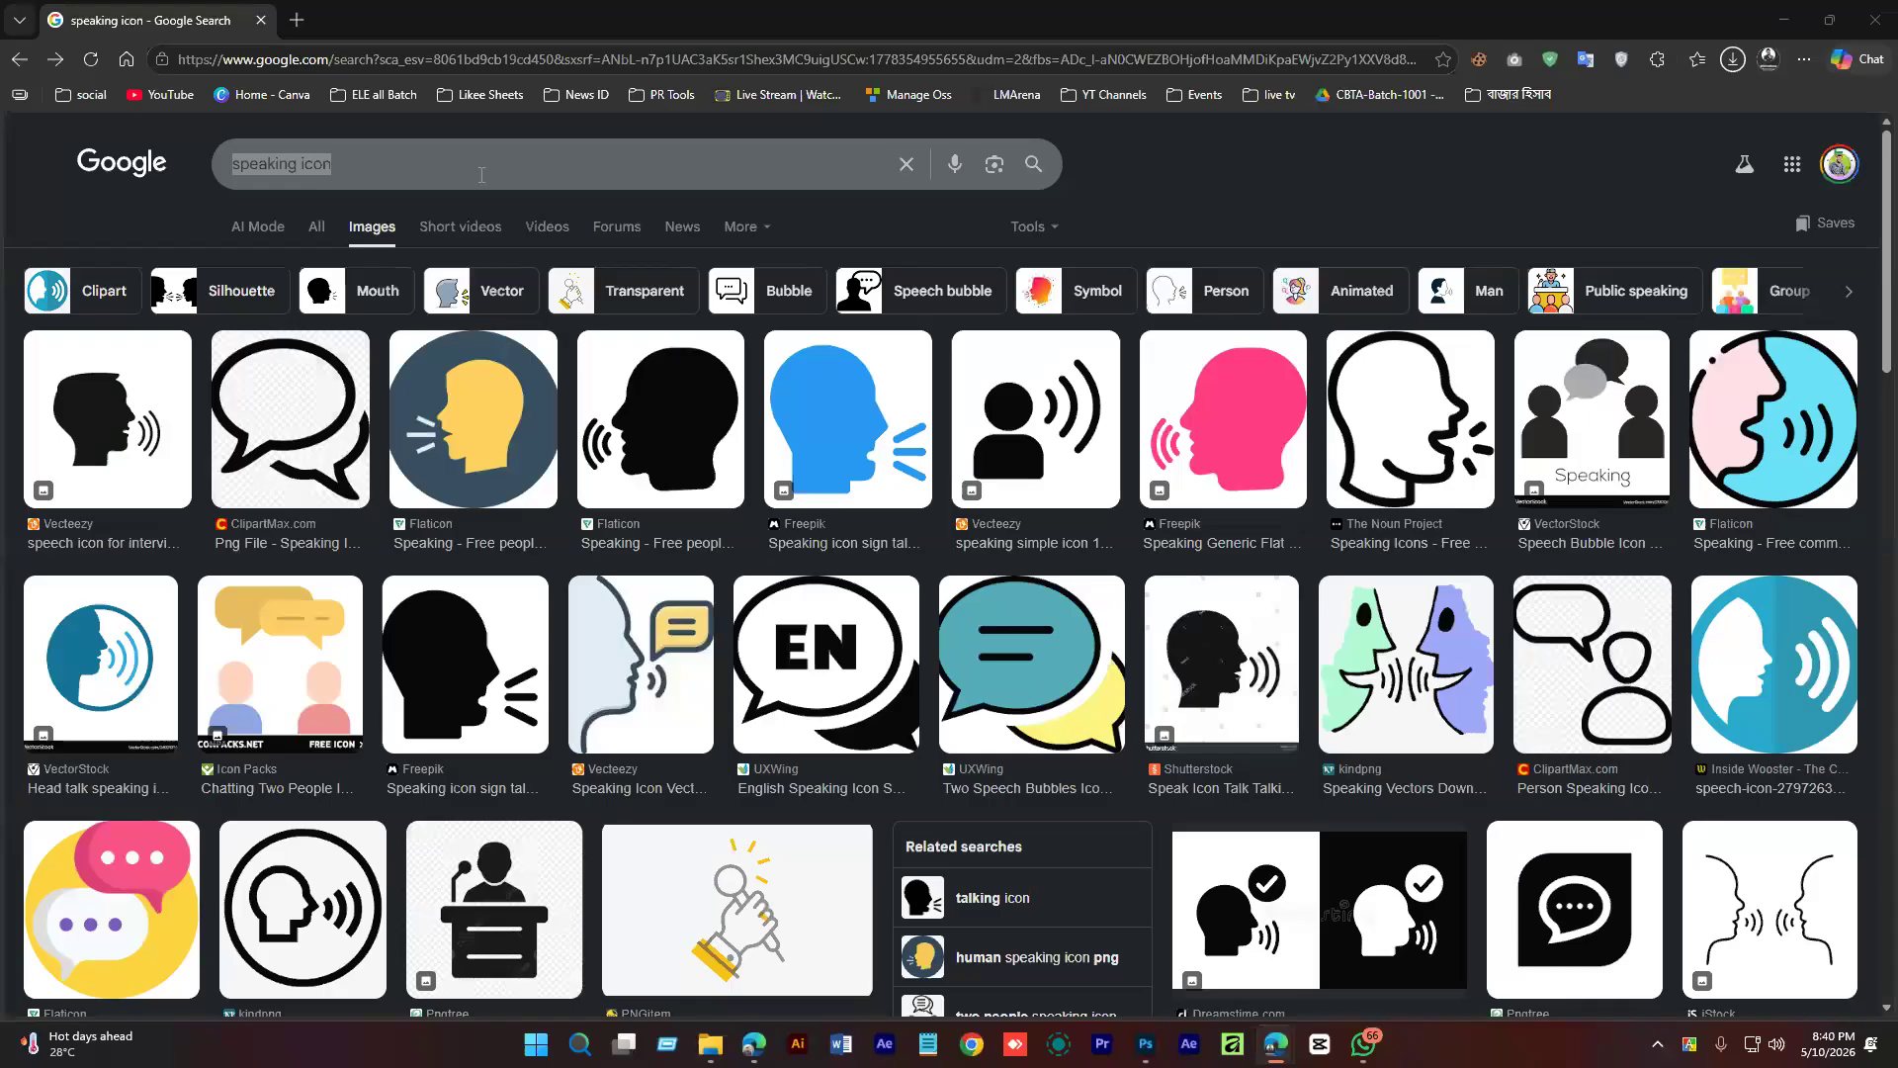
left_click_drag(406, 158, 158, 172)
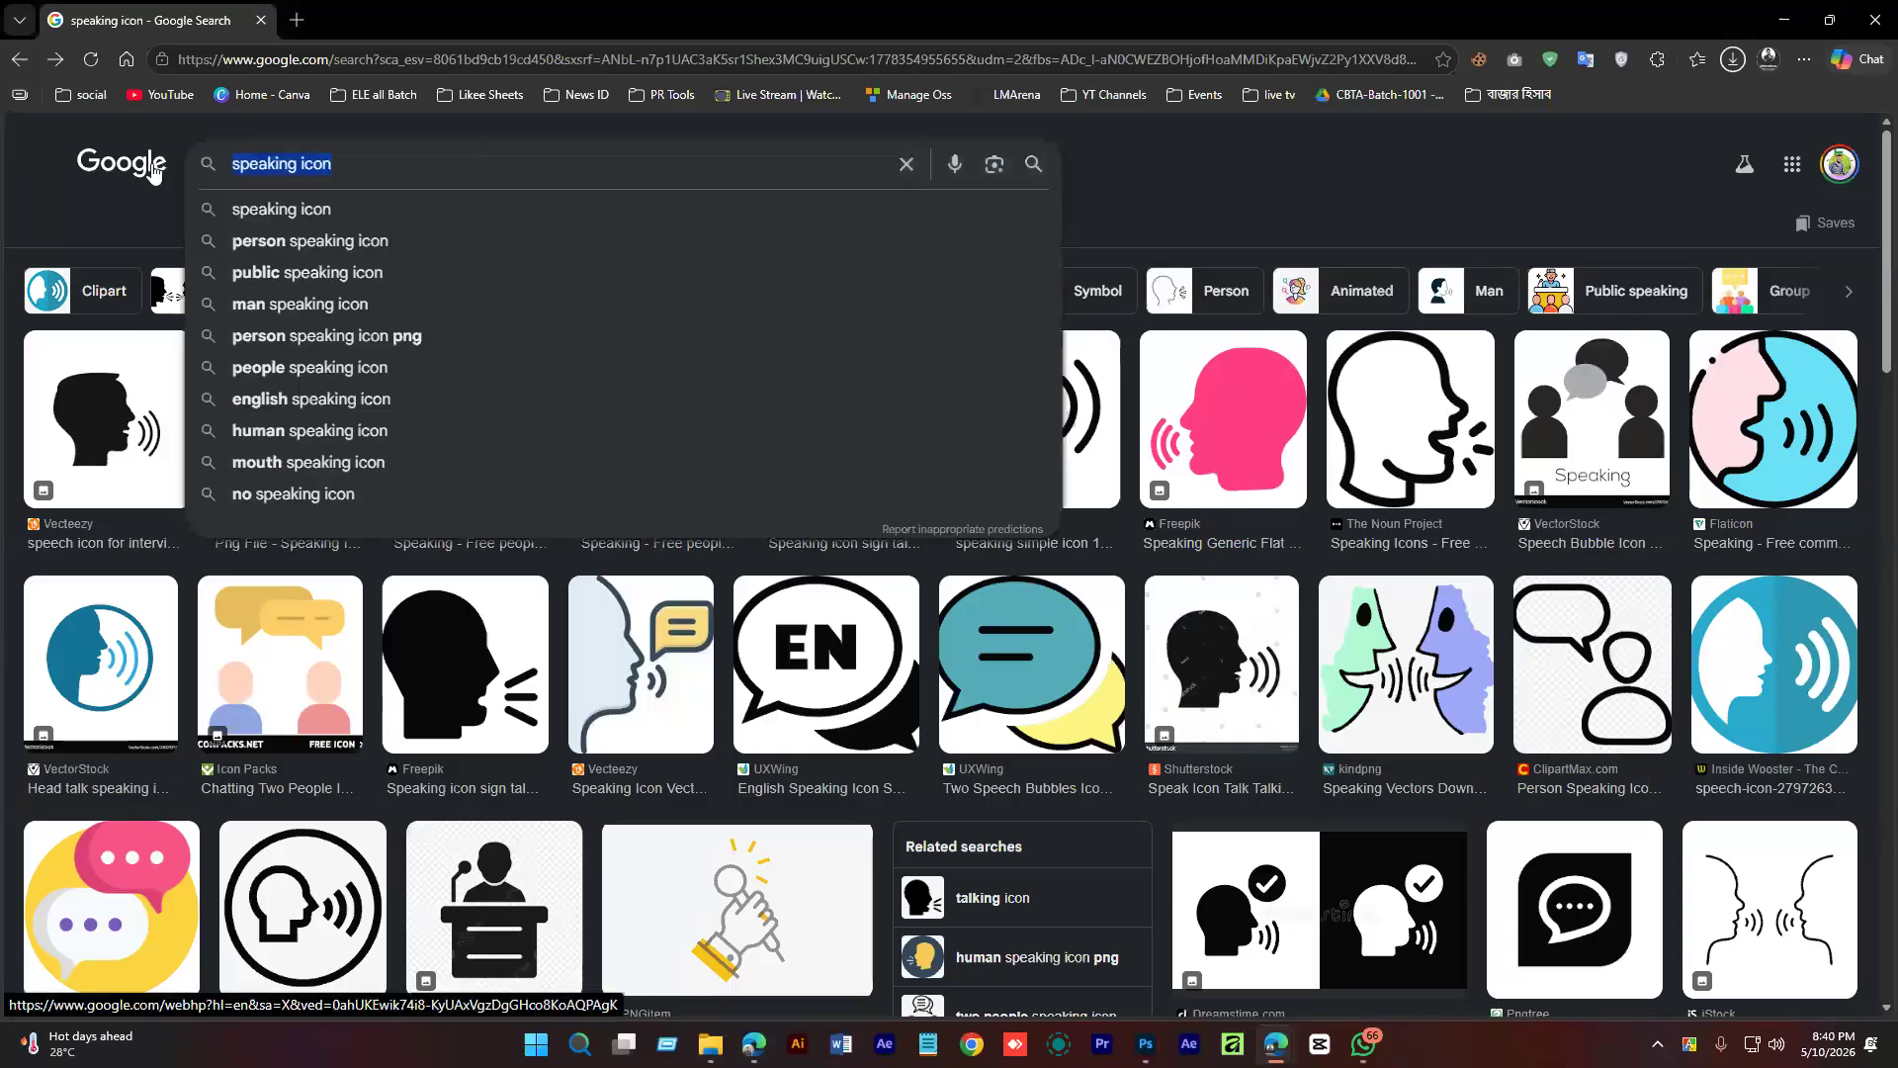
type("curly h")
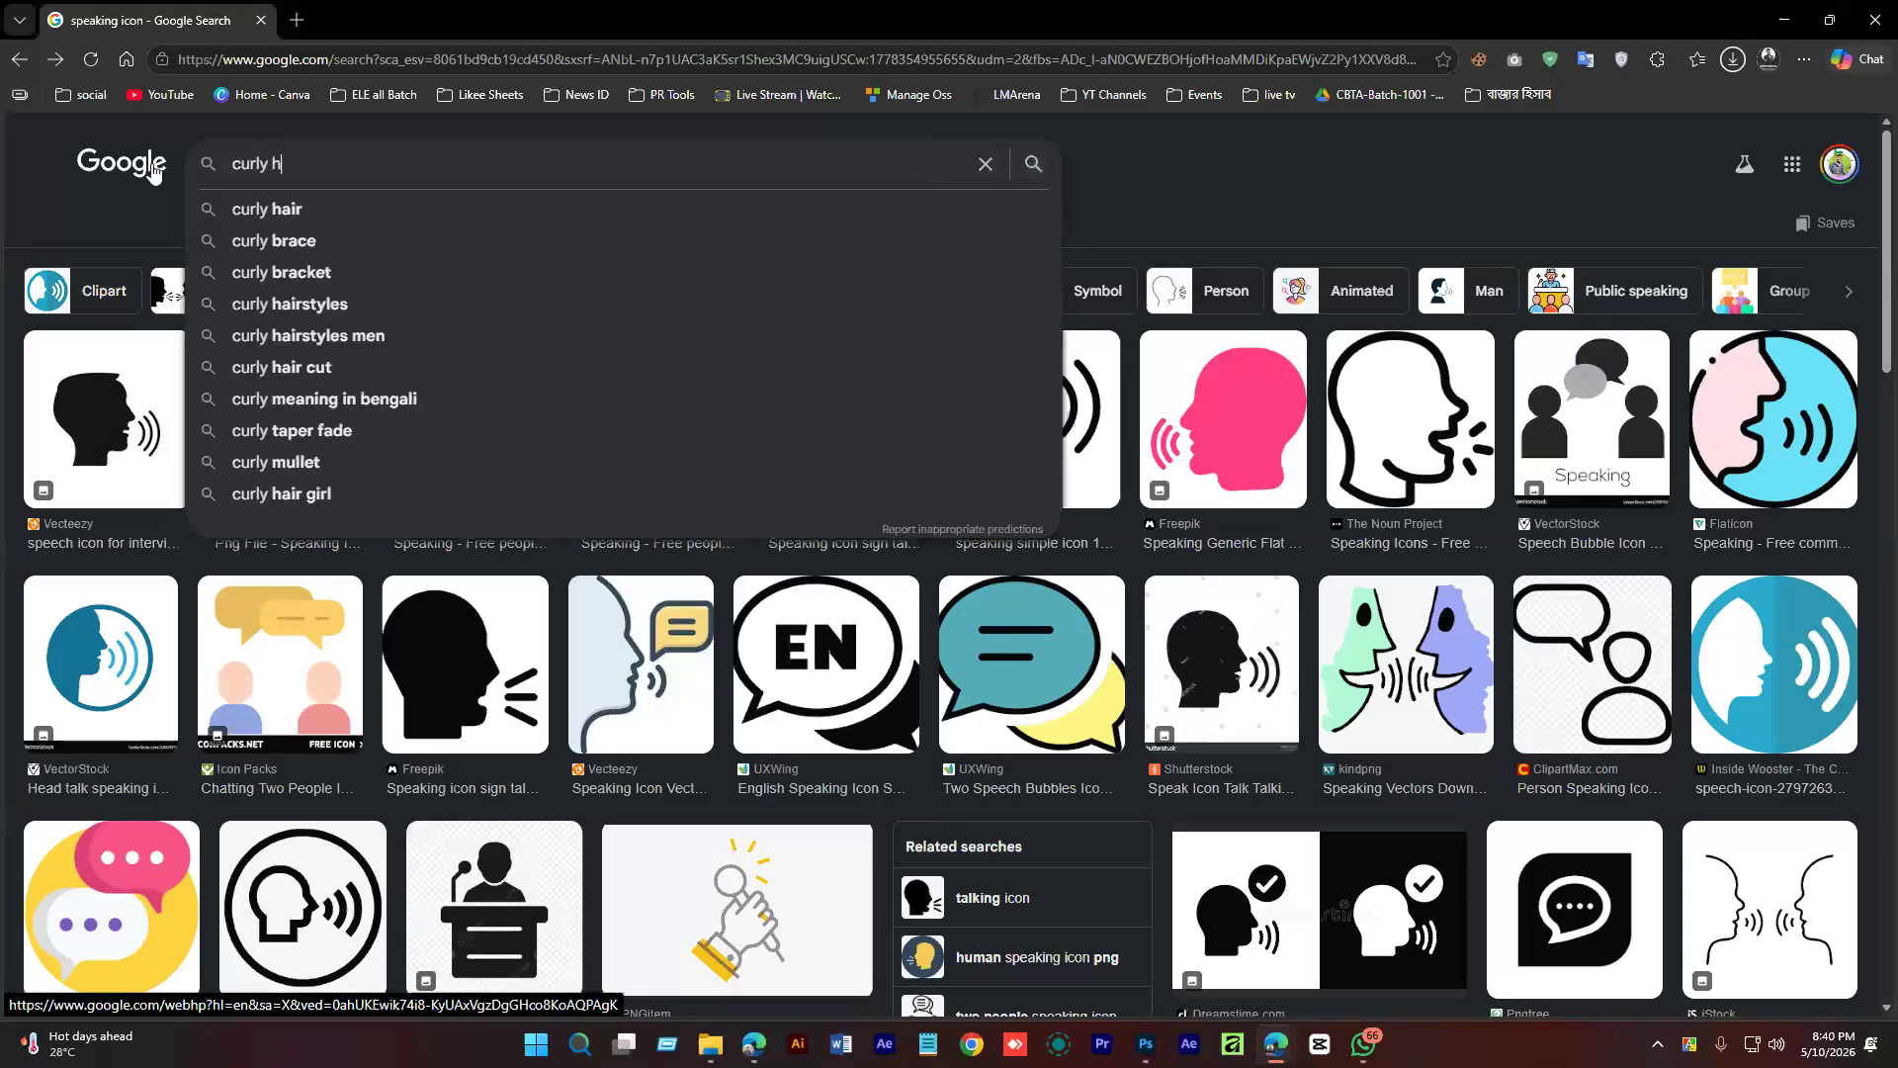
type("air gi")
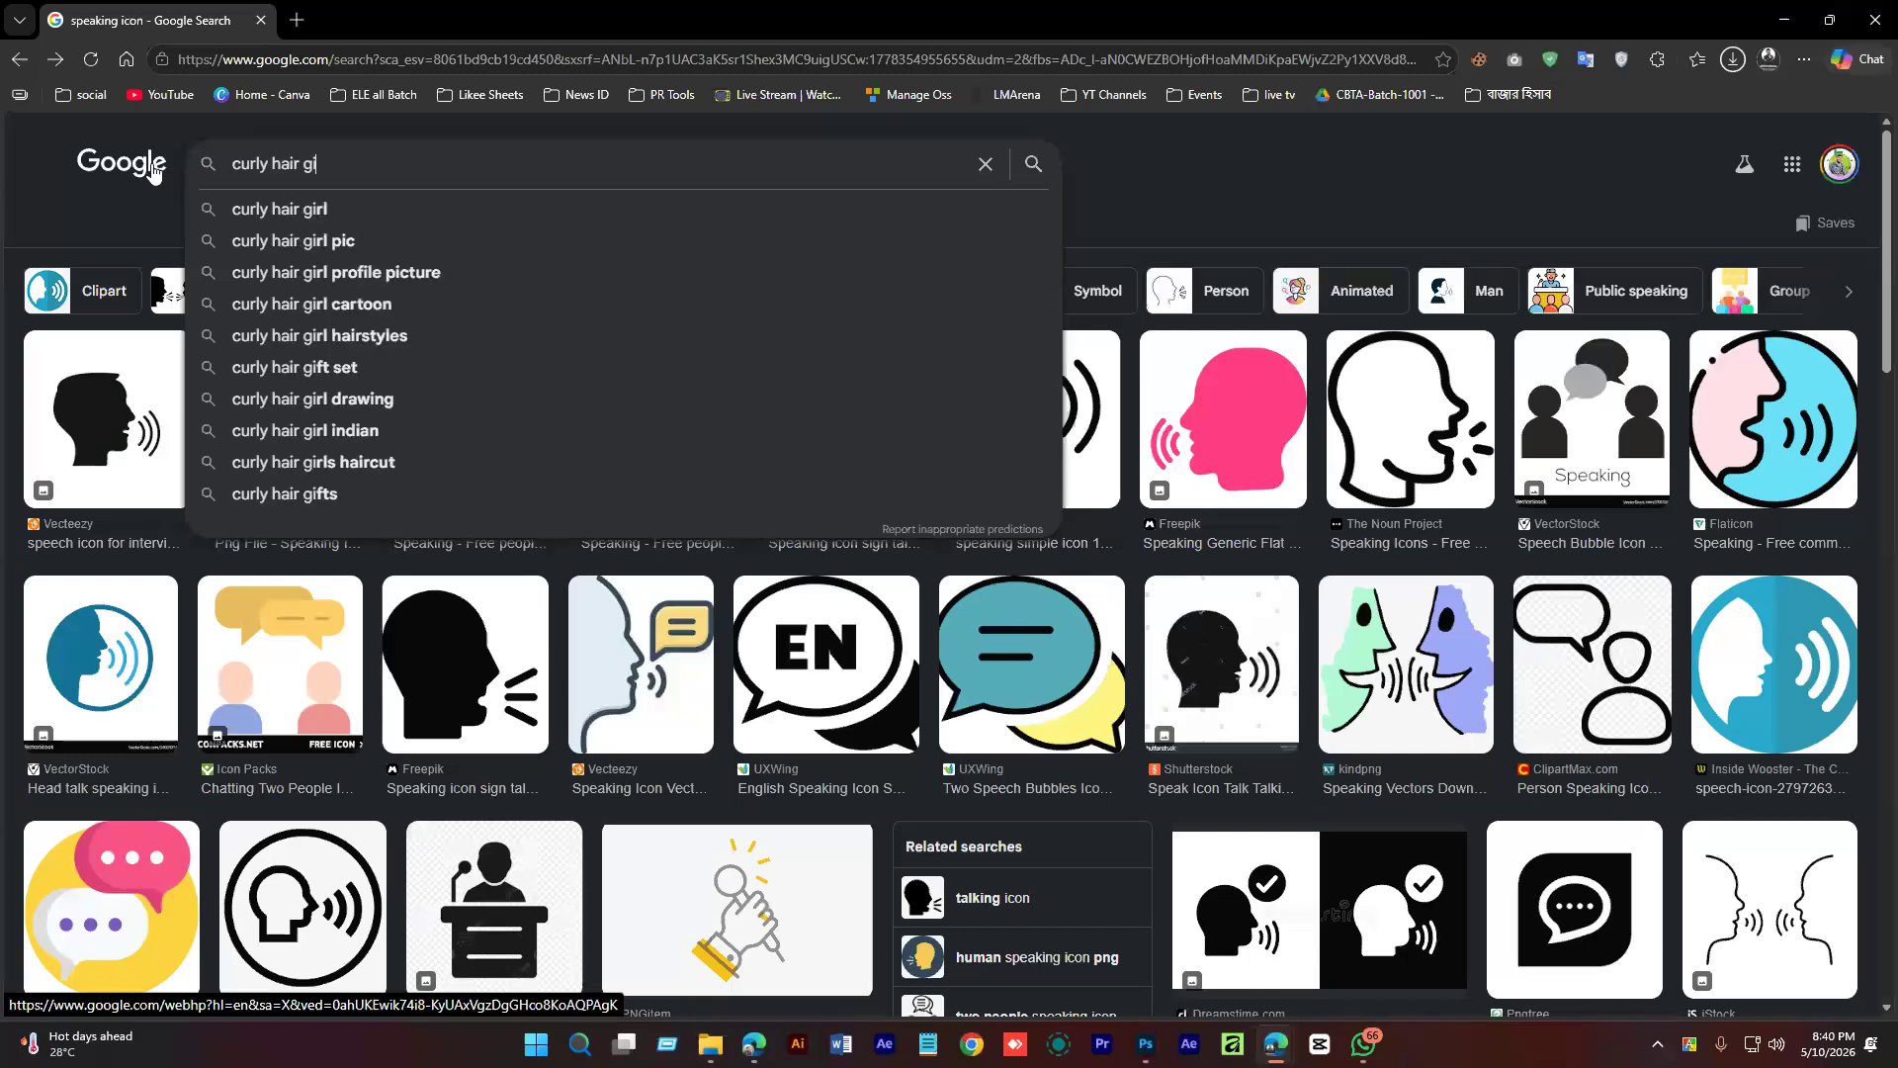
type("rl")
key("Return")
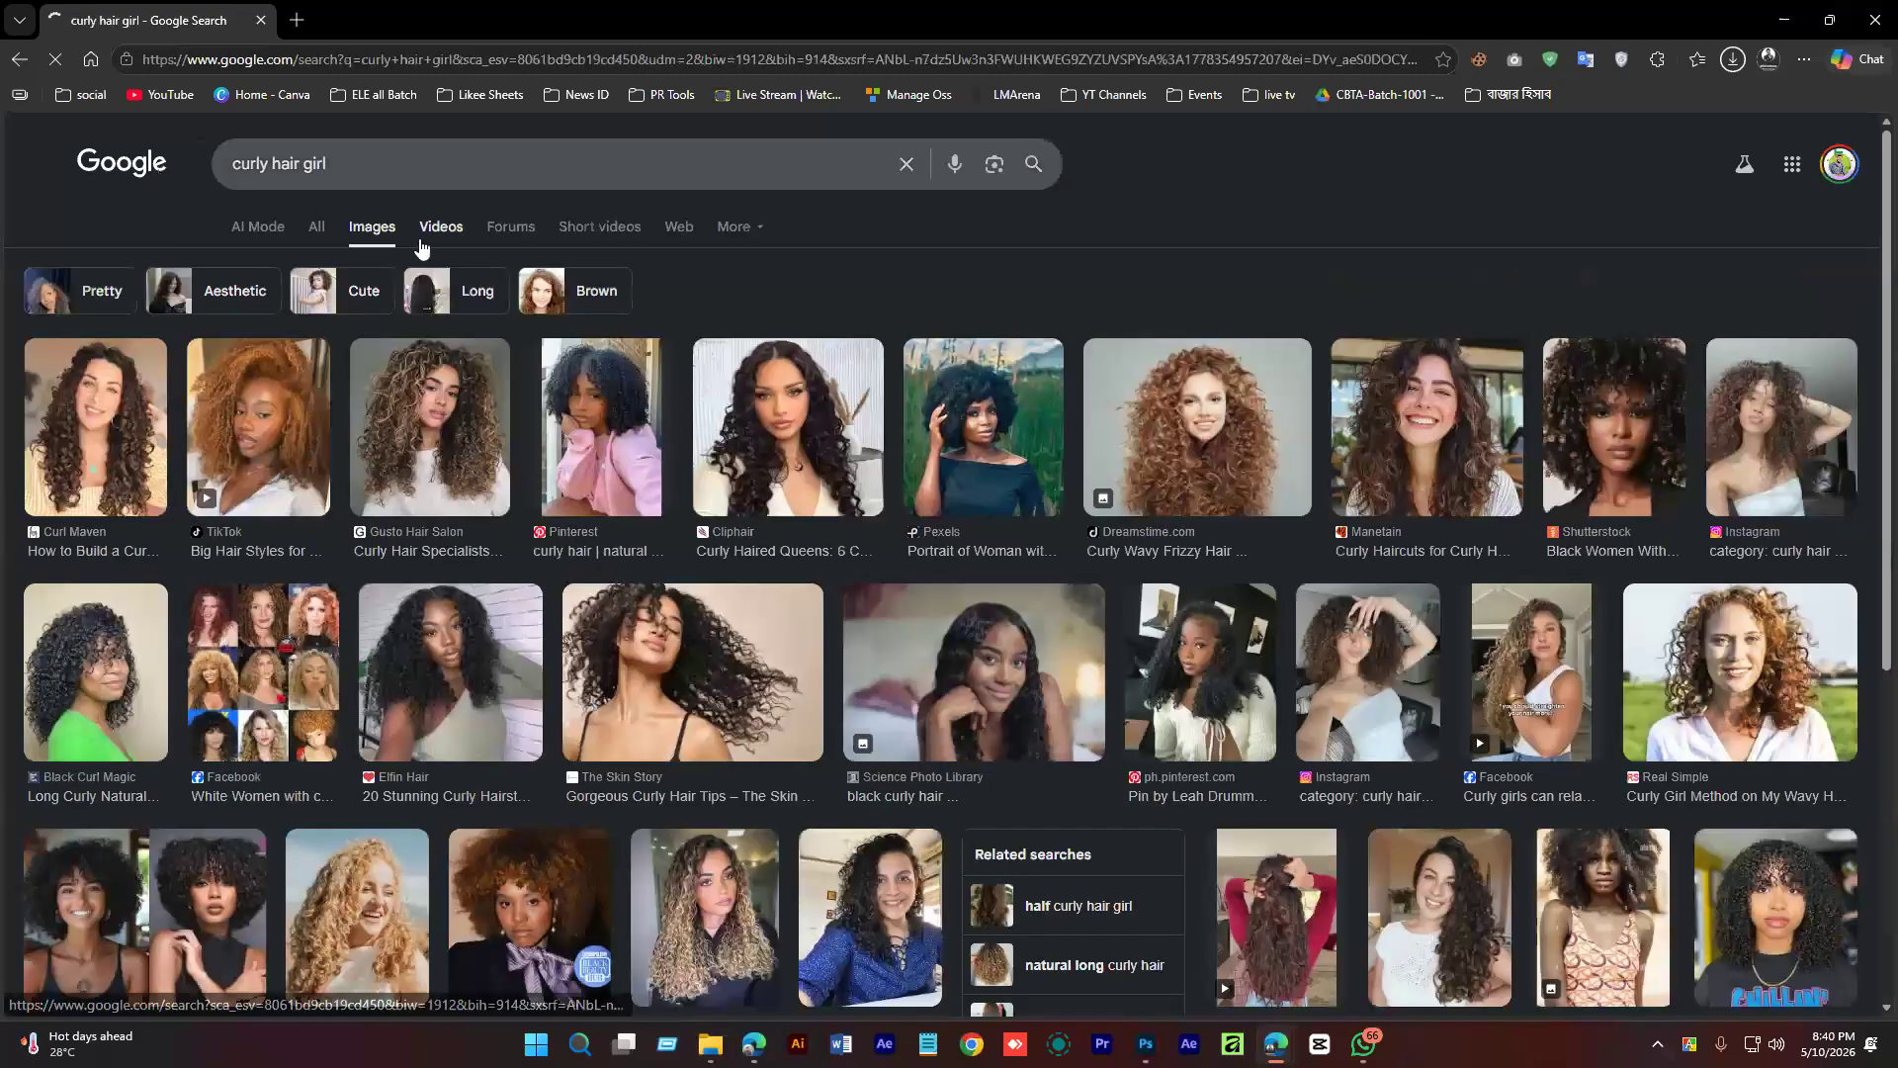
Open the Dreamstime photo of the woman with curly wavy frizzy hair as an image in a new tab.
left_click(1236, 455)
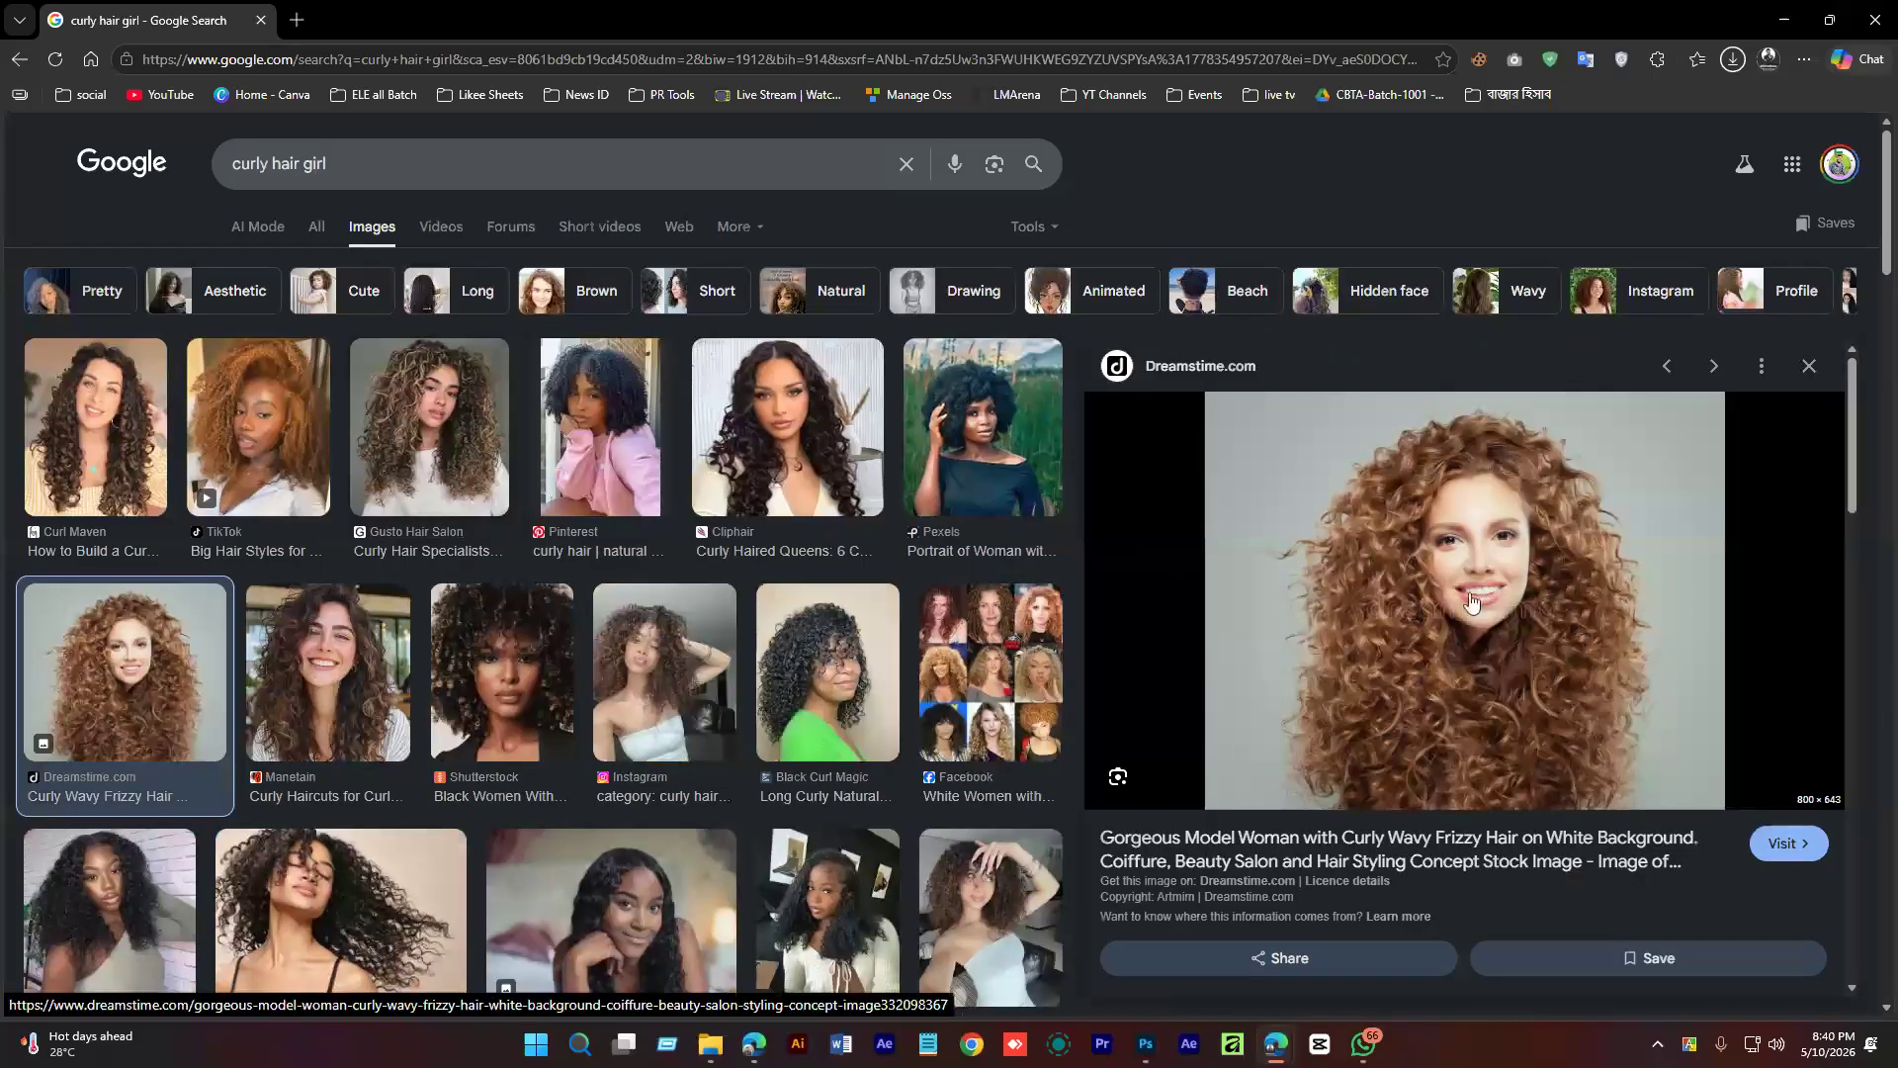
right_click(1557, 722)
left_click(1612, 665)
Open The Skin Story's photo of the curly-haired woman as an image in another new tab.
scroll(670, 628, "down", 5)
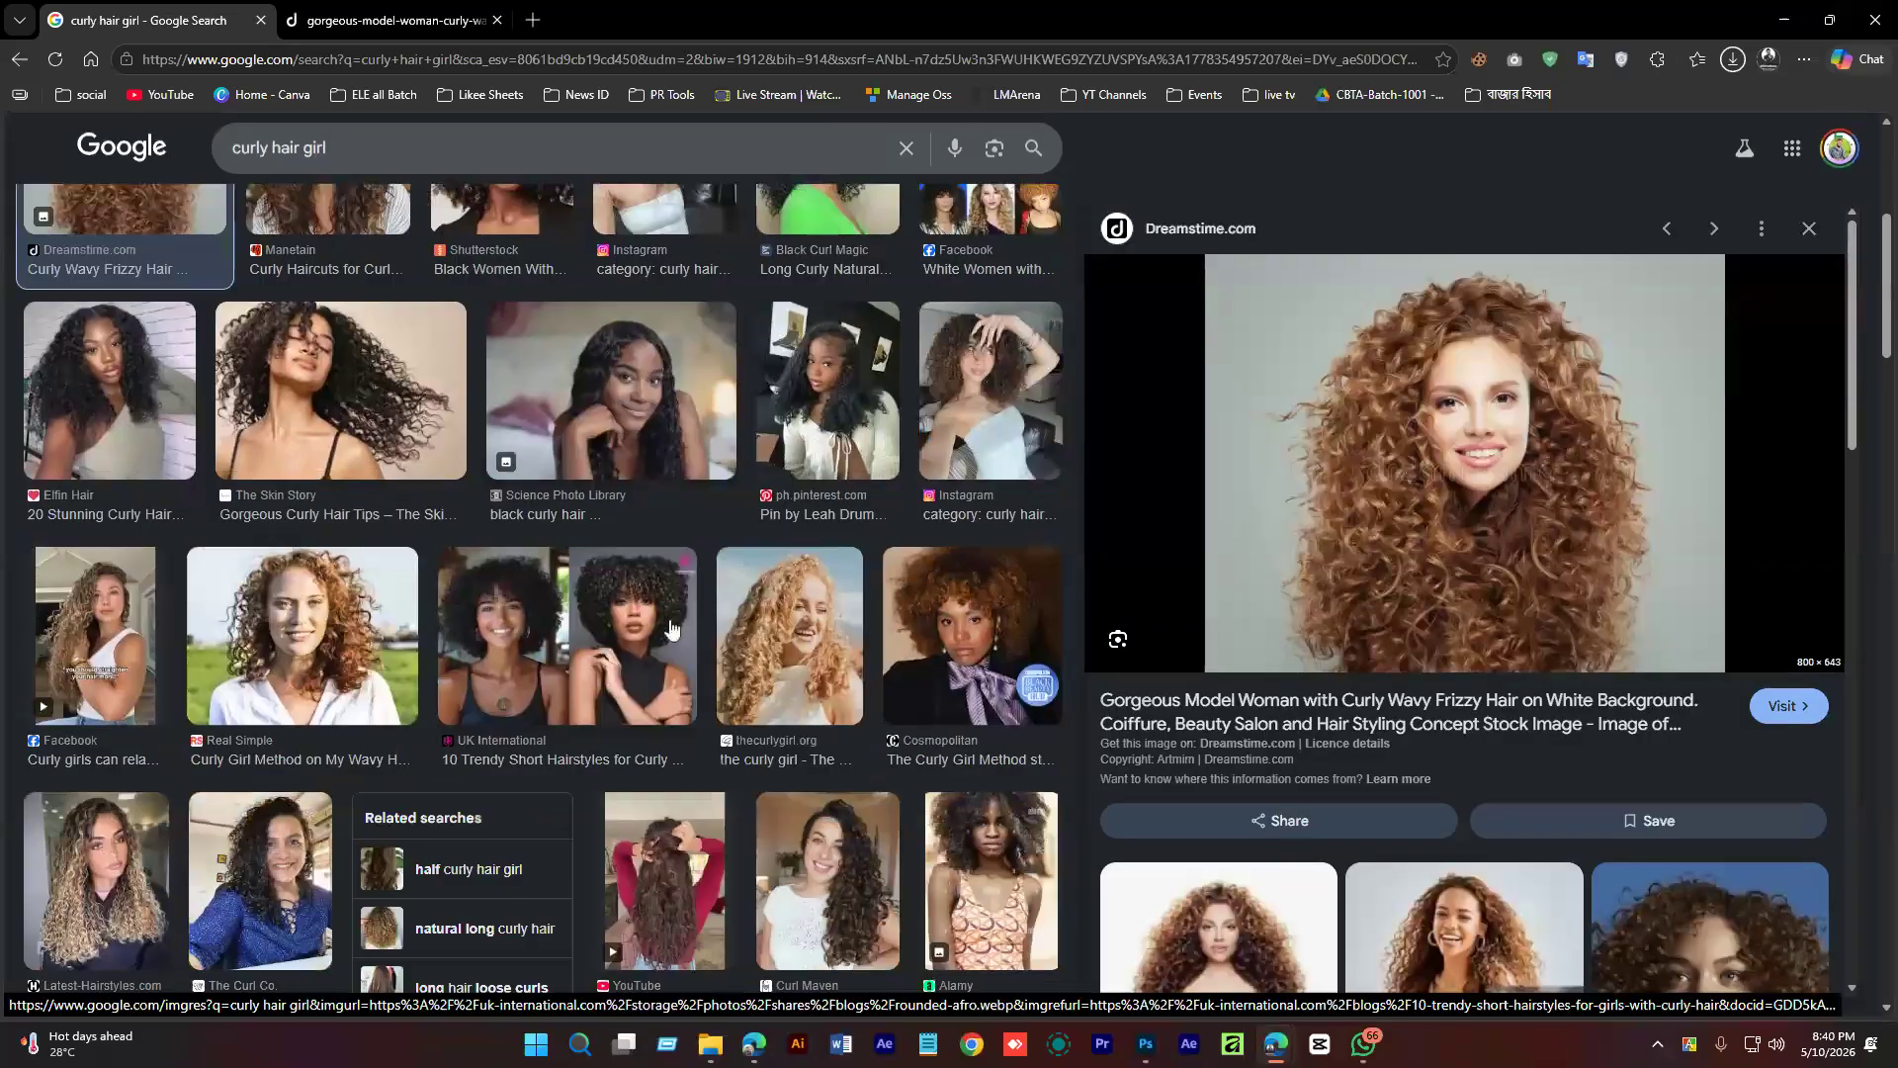
left_click(330, 347)
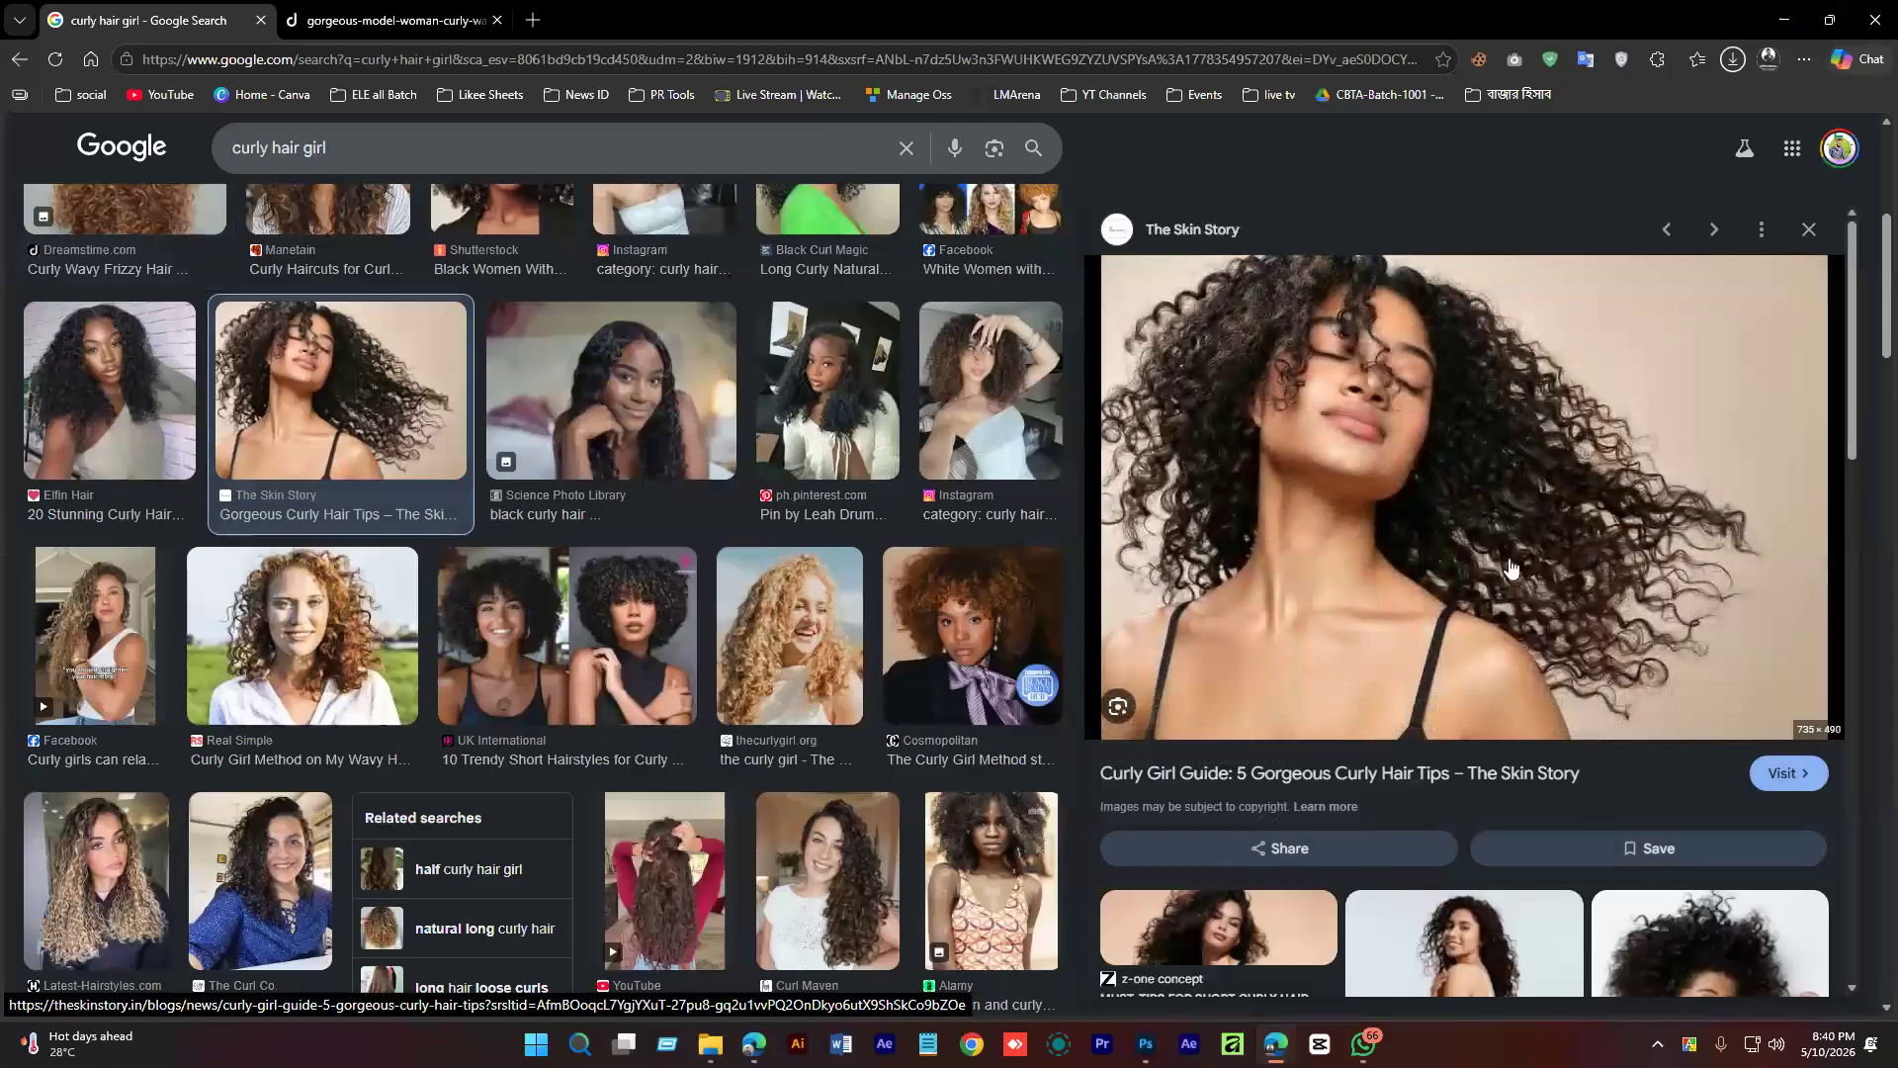
right_click(1509, 567)
left_click(1516, 669)
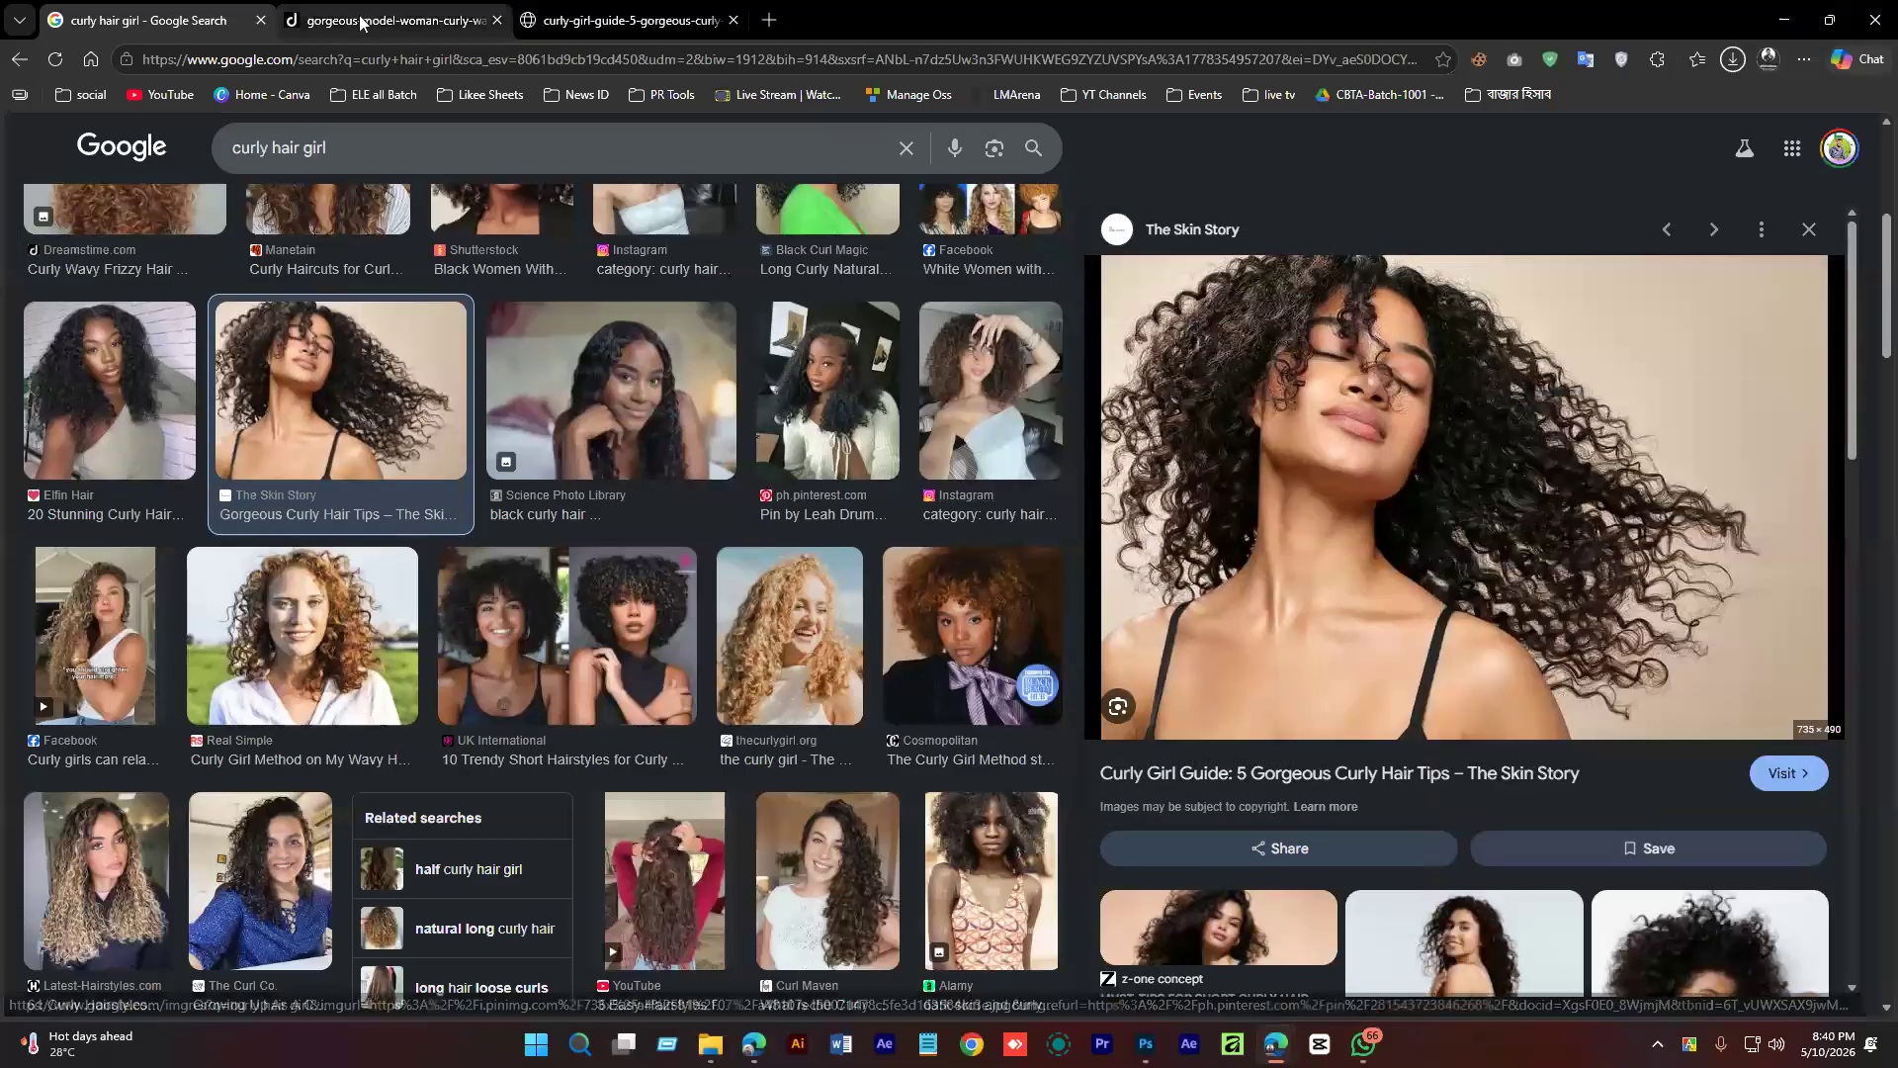
scroll(585, 395, "down", 4)
scroll(1336, 700, "down", 5)
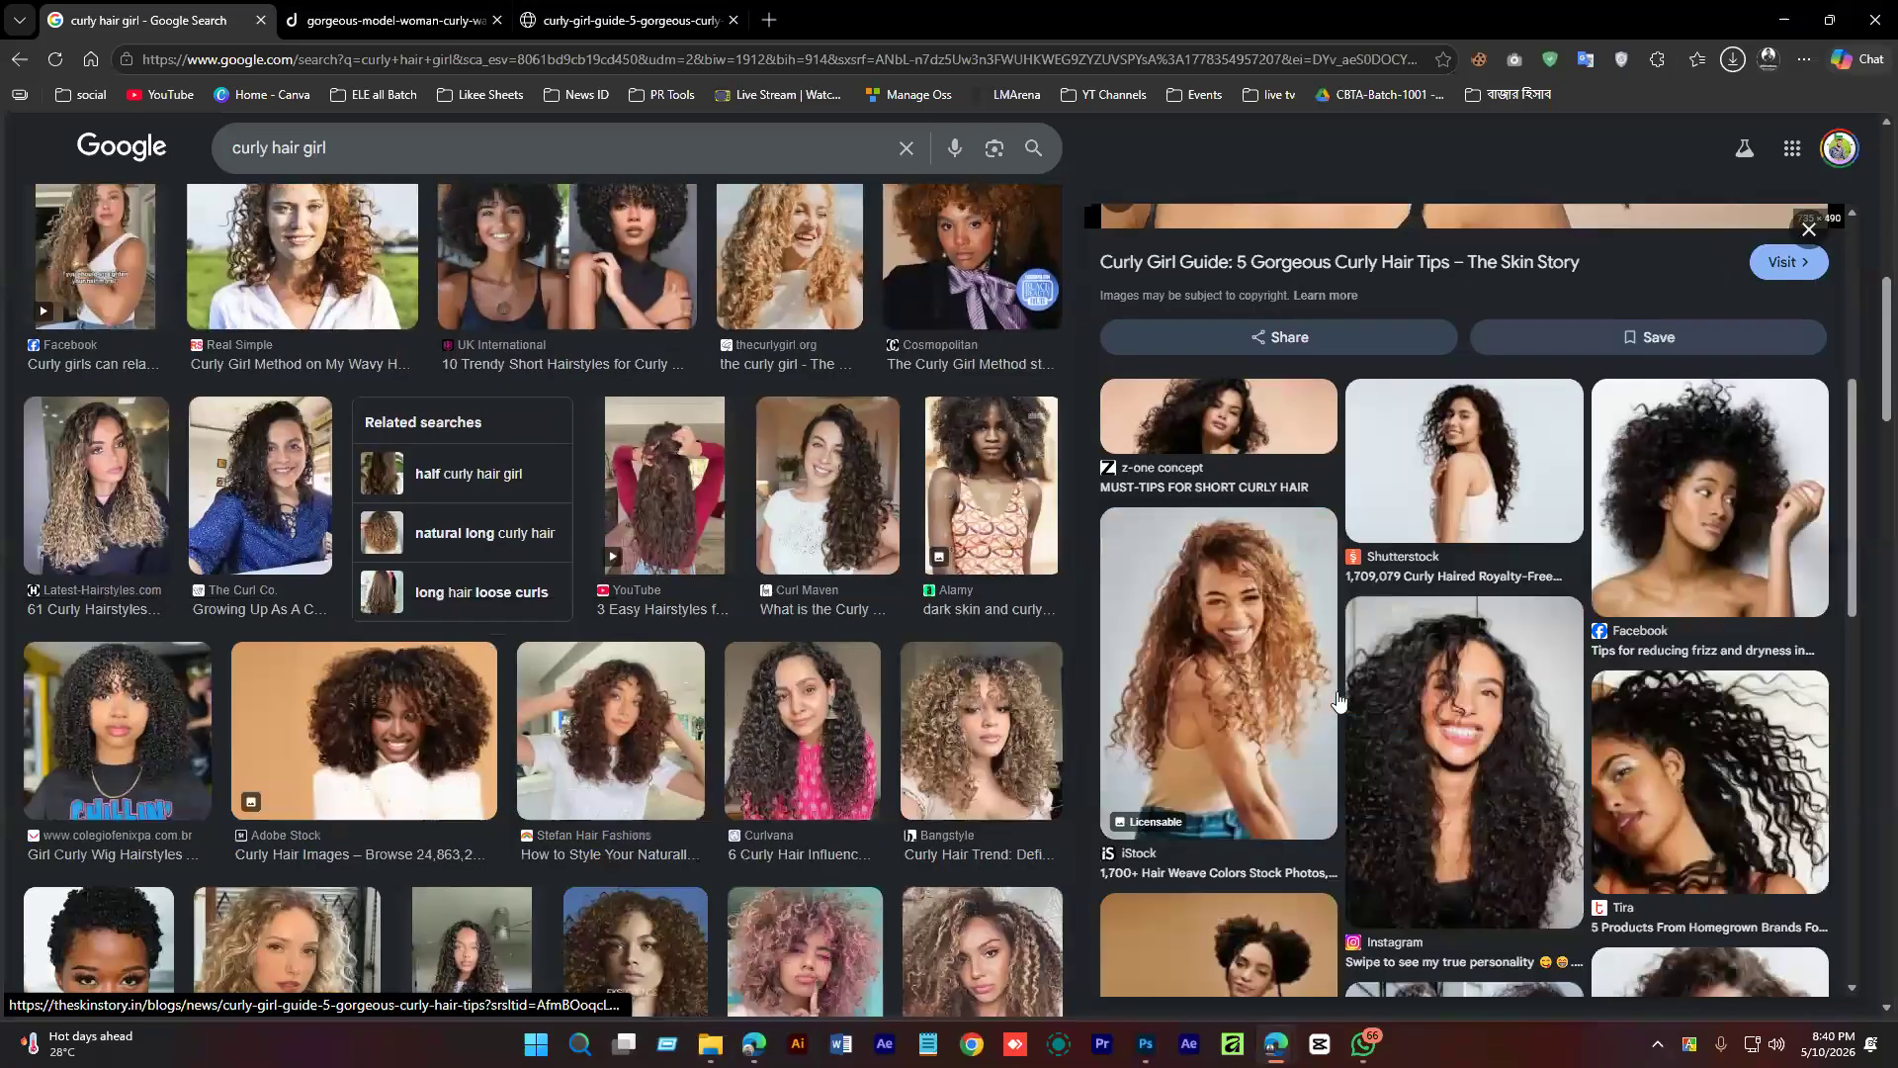
View the opened image tabs and copy the Dreamstime curly-hair portrait to the clipboard.
key("ctrl+Tab")
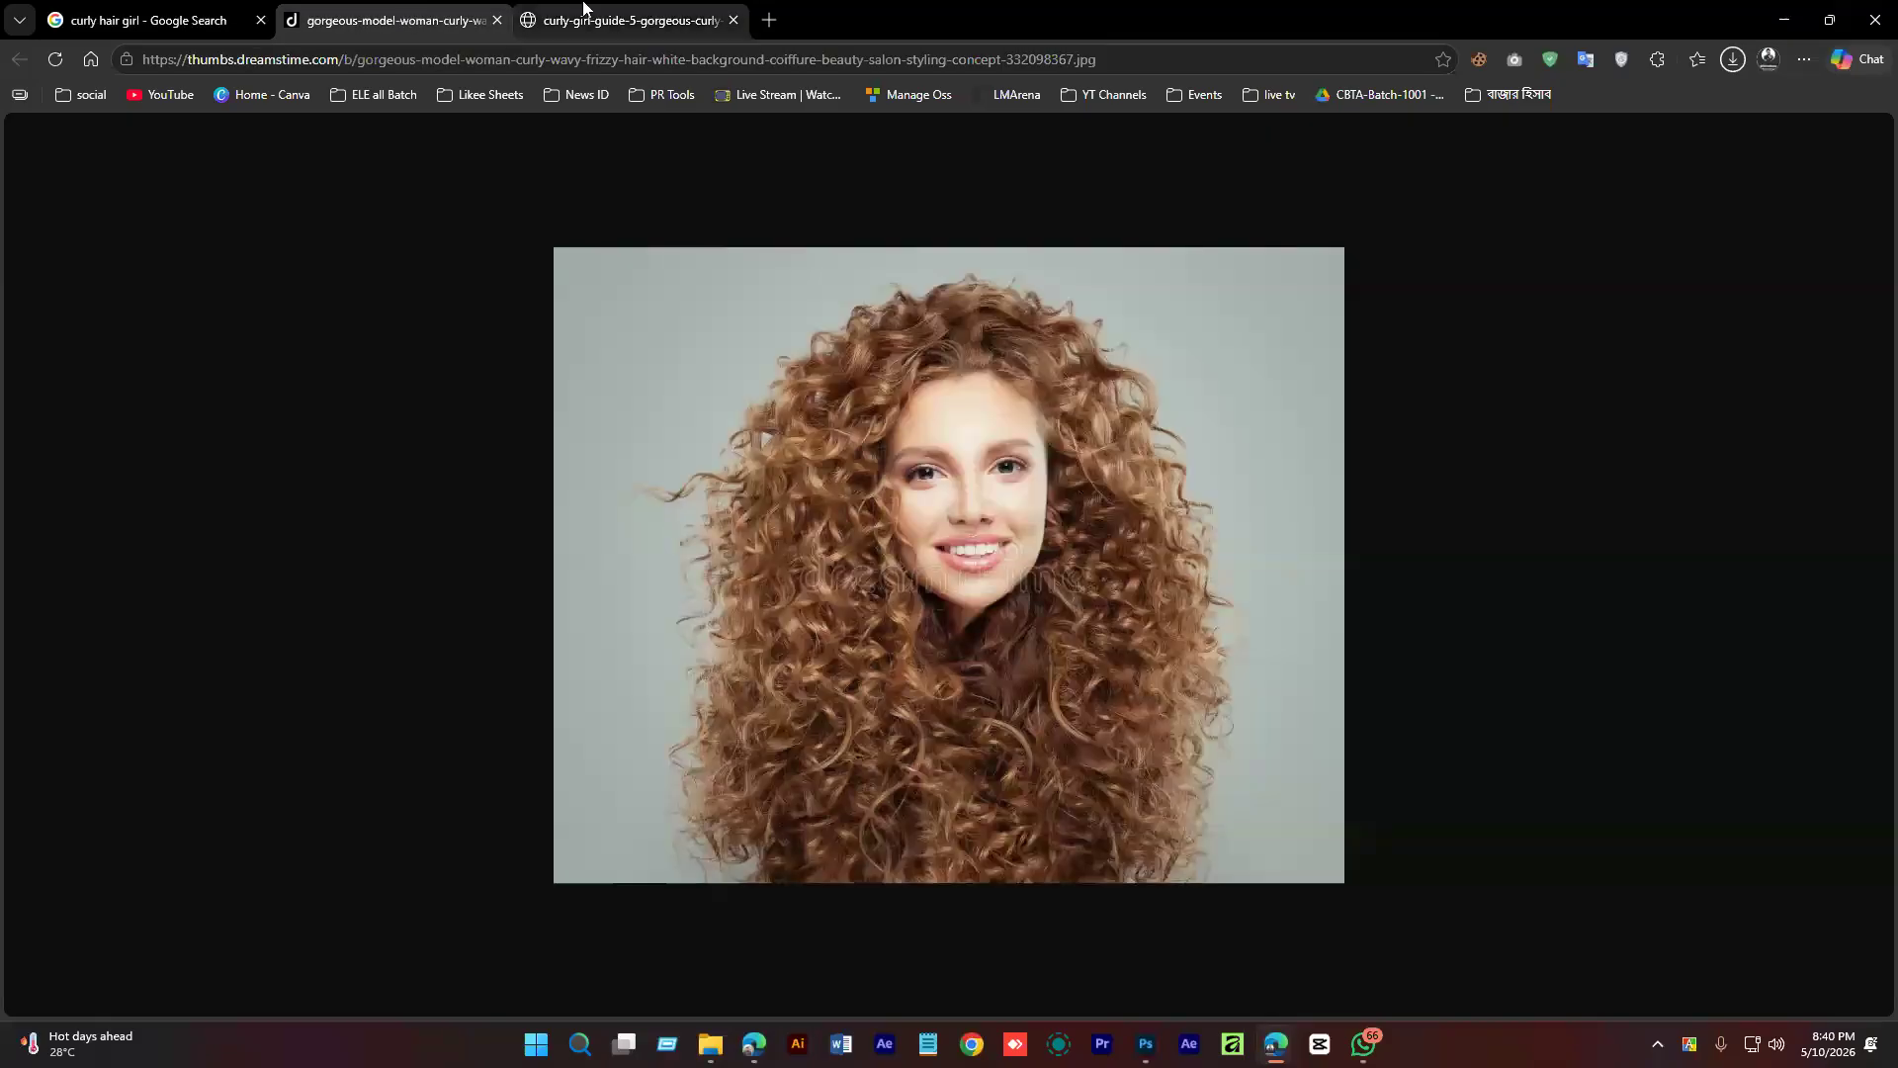
key("ctrl+Tab")
left_click(311, 7)
right_click(917, 535)
left_click(992, 625)
Switch to Photoshop, create a new document, paste the copied portrait, delete the Background layer and select Layer 1.
left_click(1144, 1038)
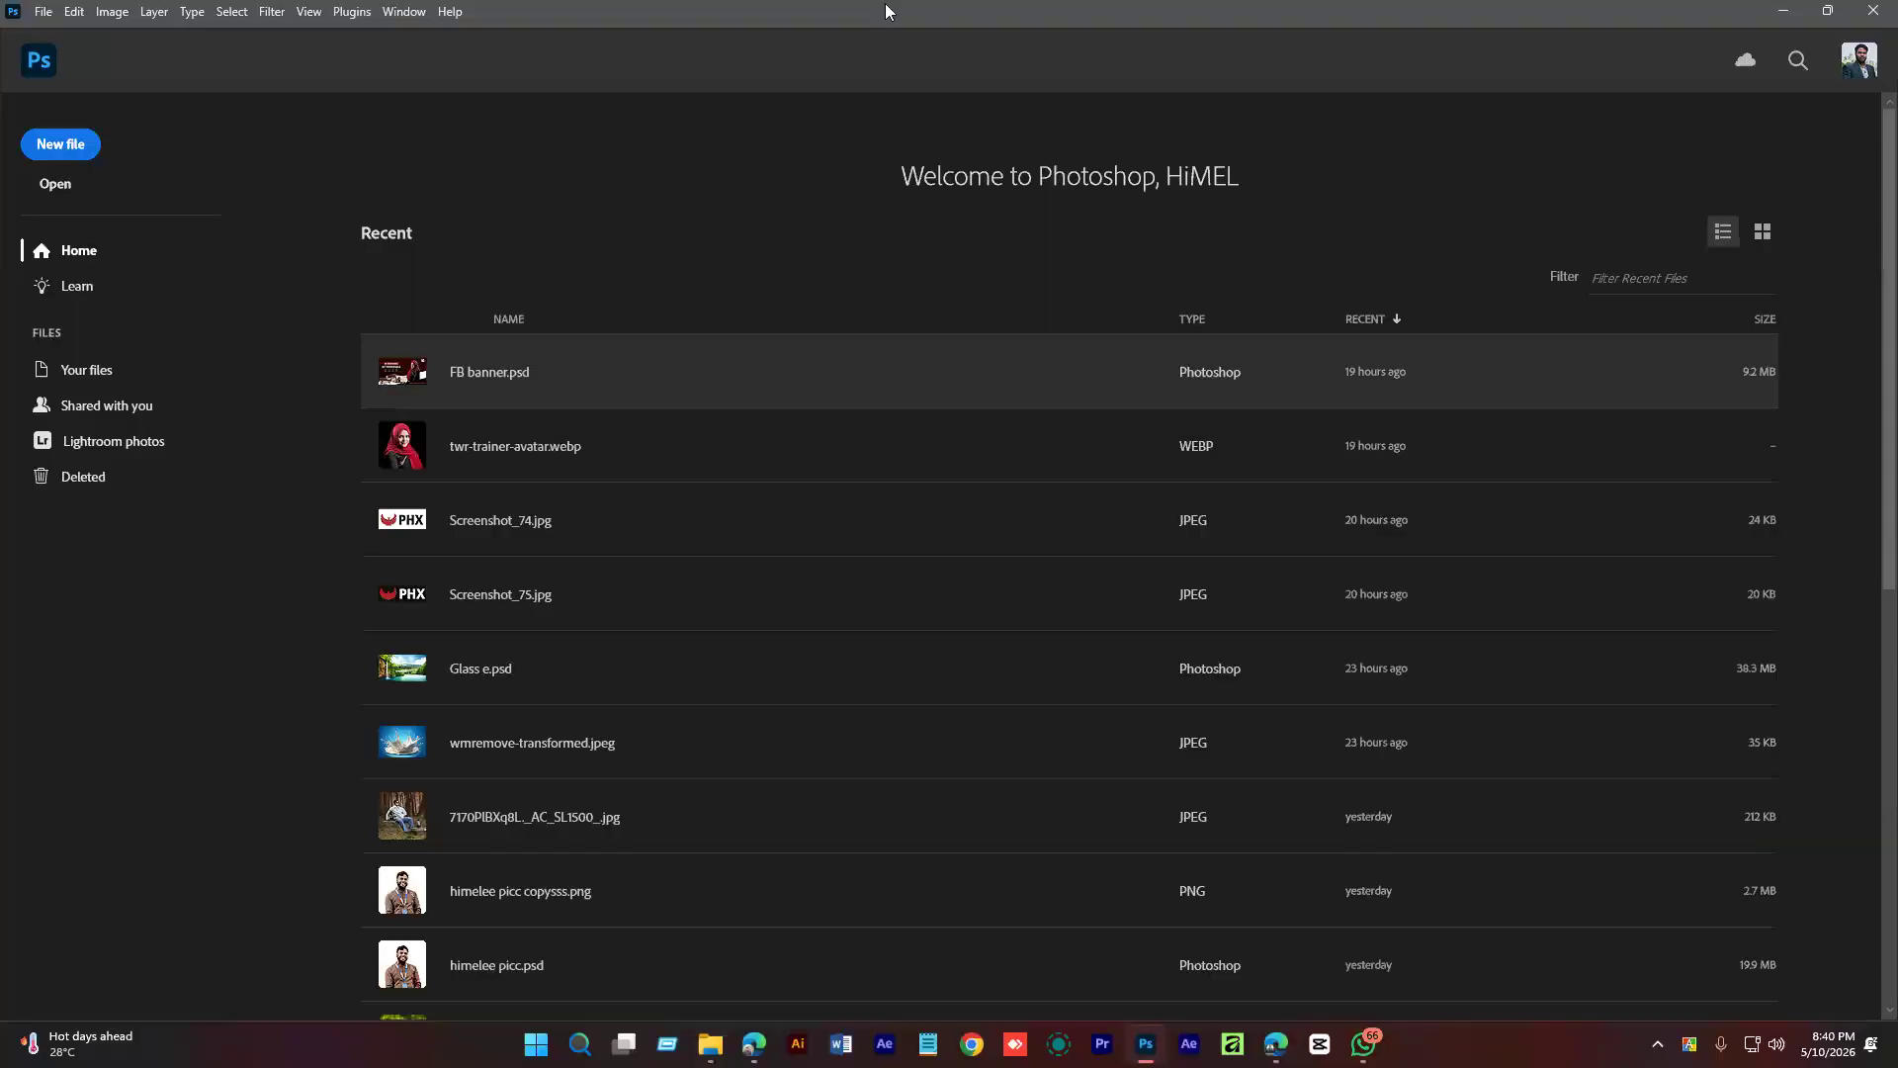
key("ctrl+n")
key("Return")
key("ctrl+v")
left_click_drag(1844, 911, 1864, 1007)
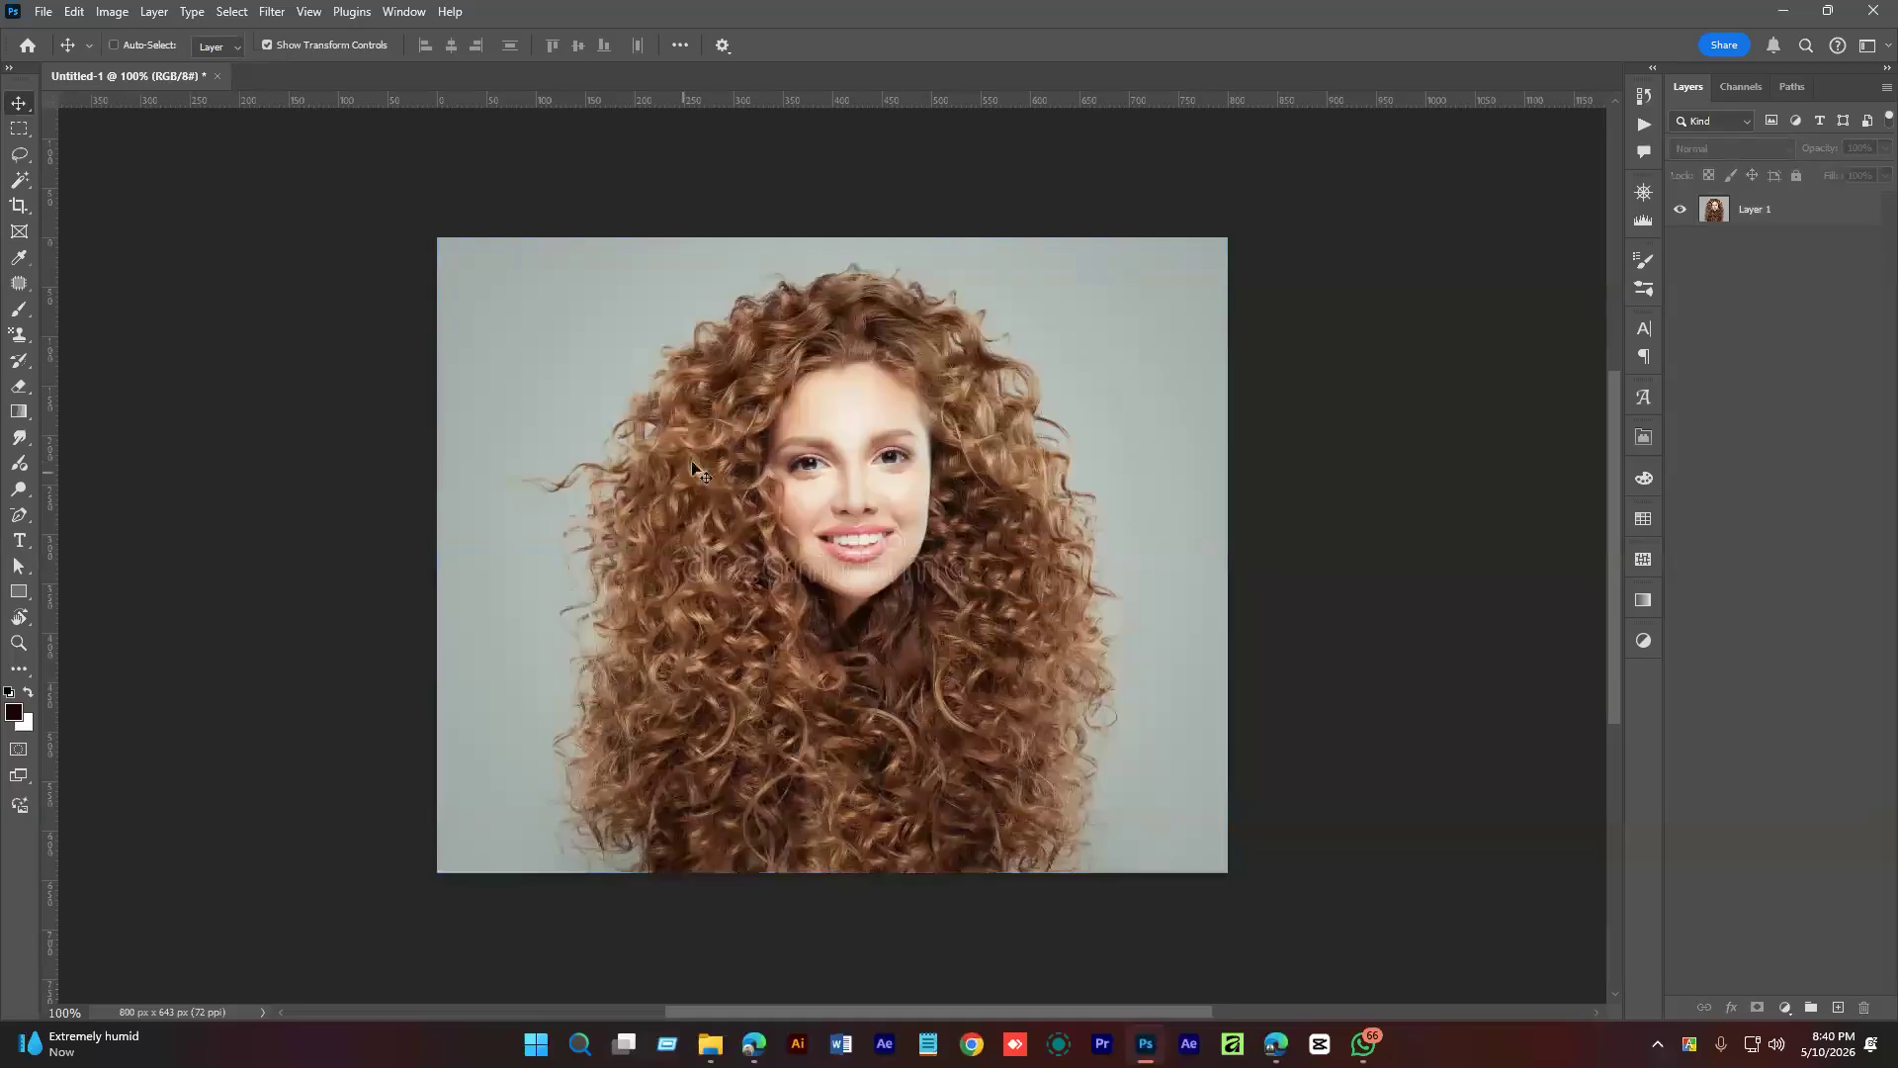
left_click(1780, 210)
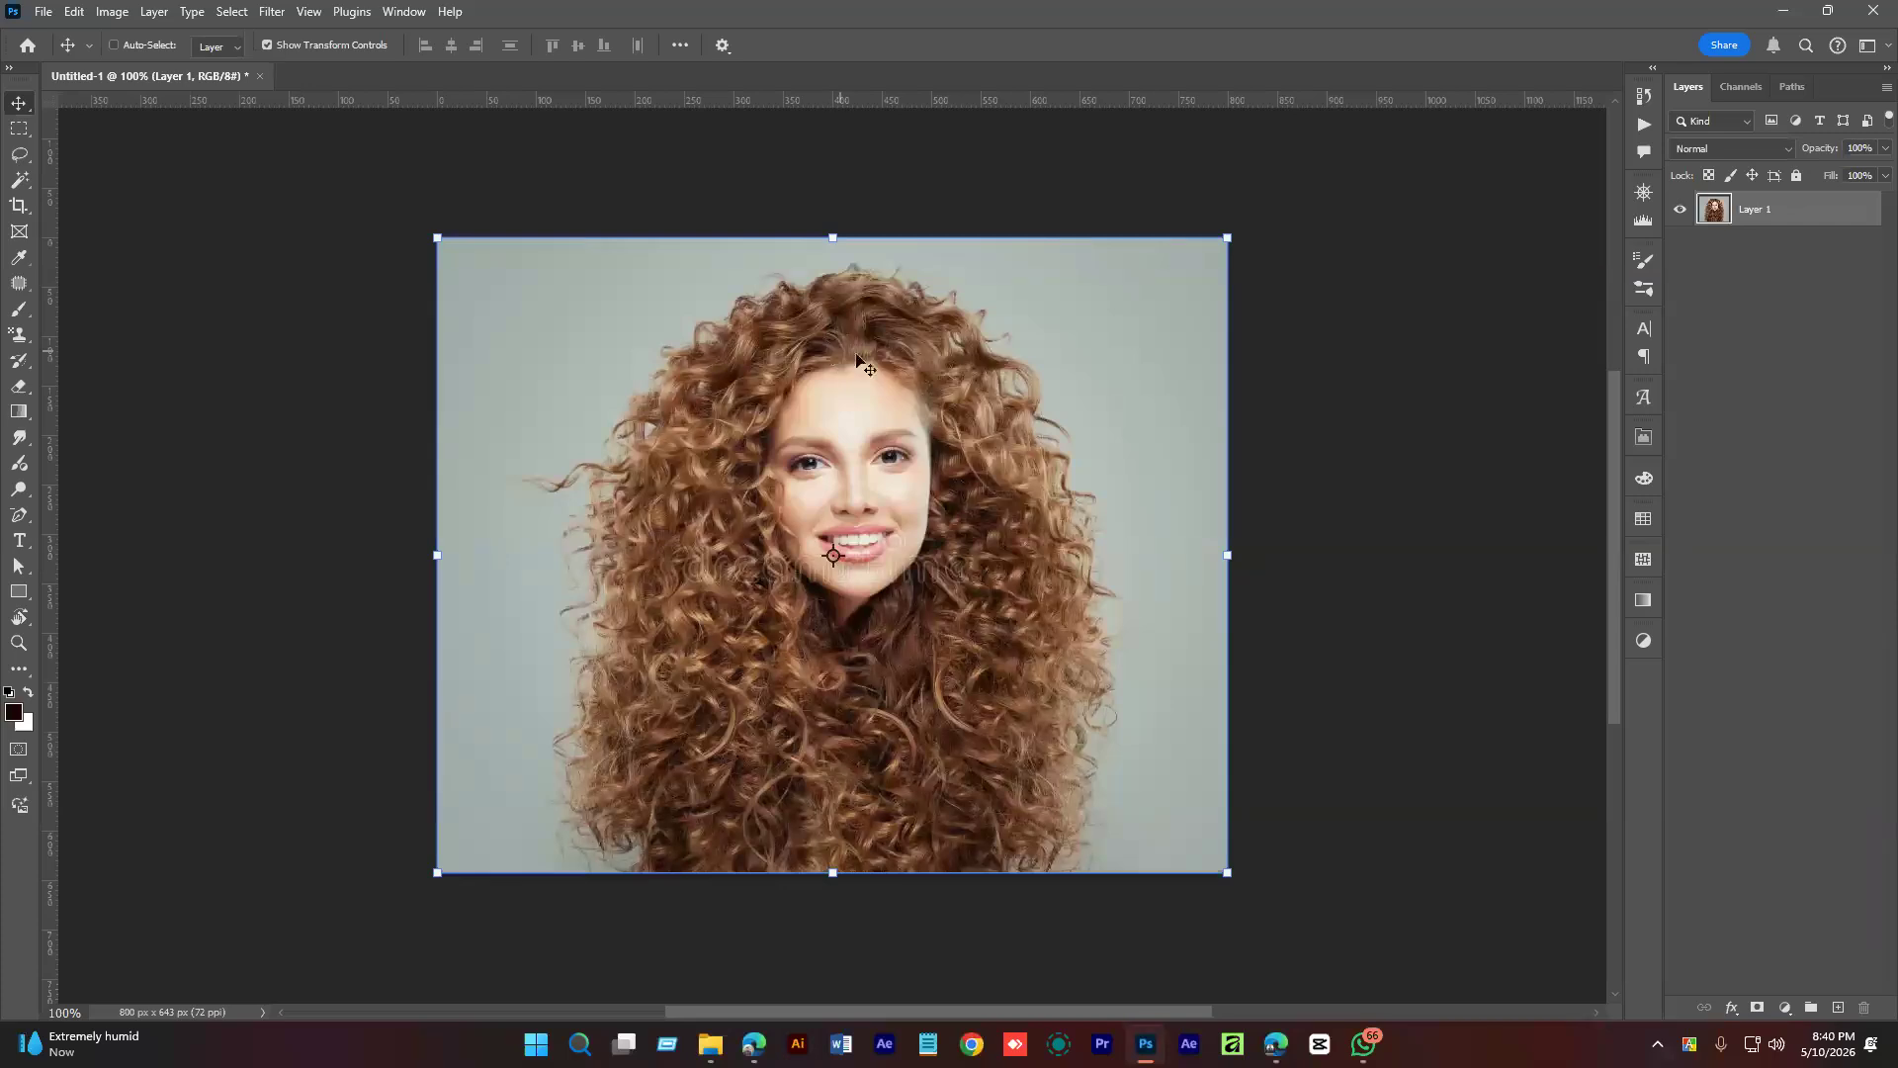
Choose the Eraser tool and make its soft round brush tip rounder, with an angle of 94°.
key("alt+Tab")
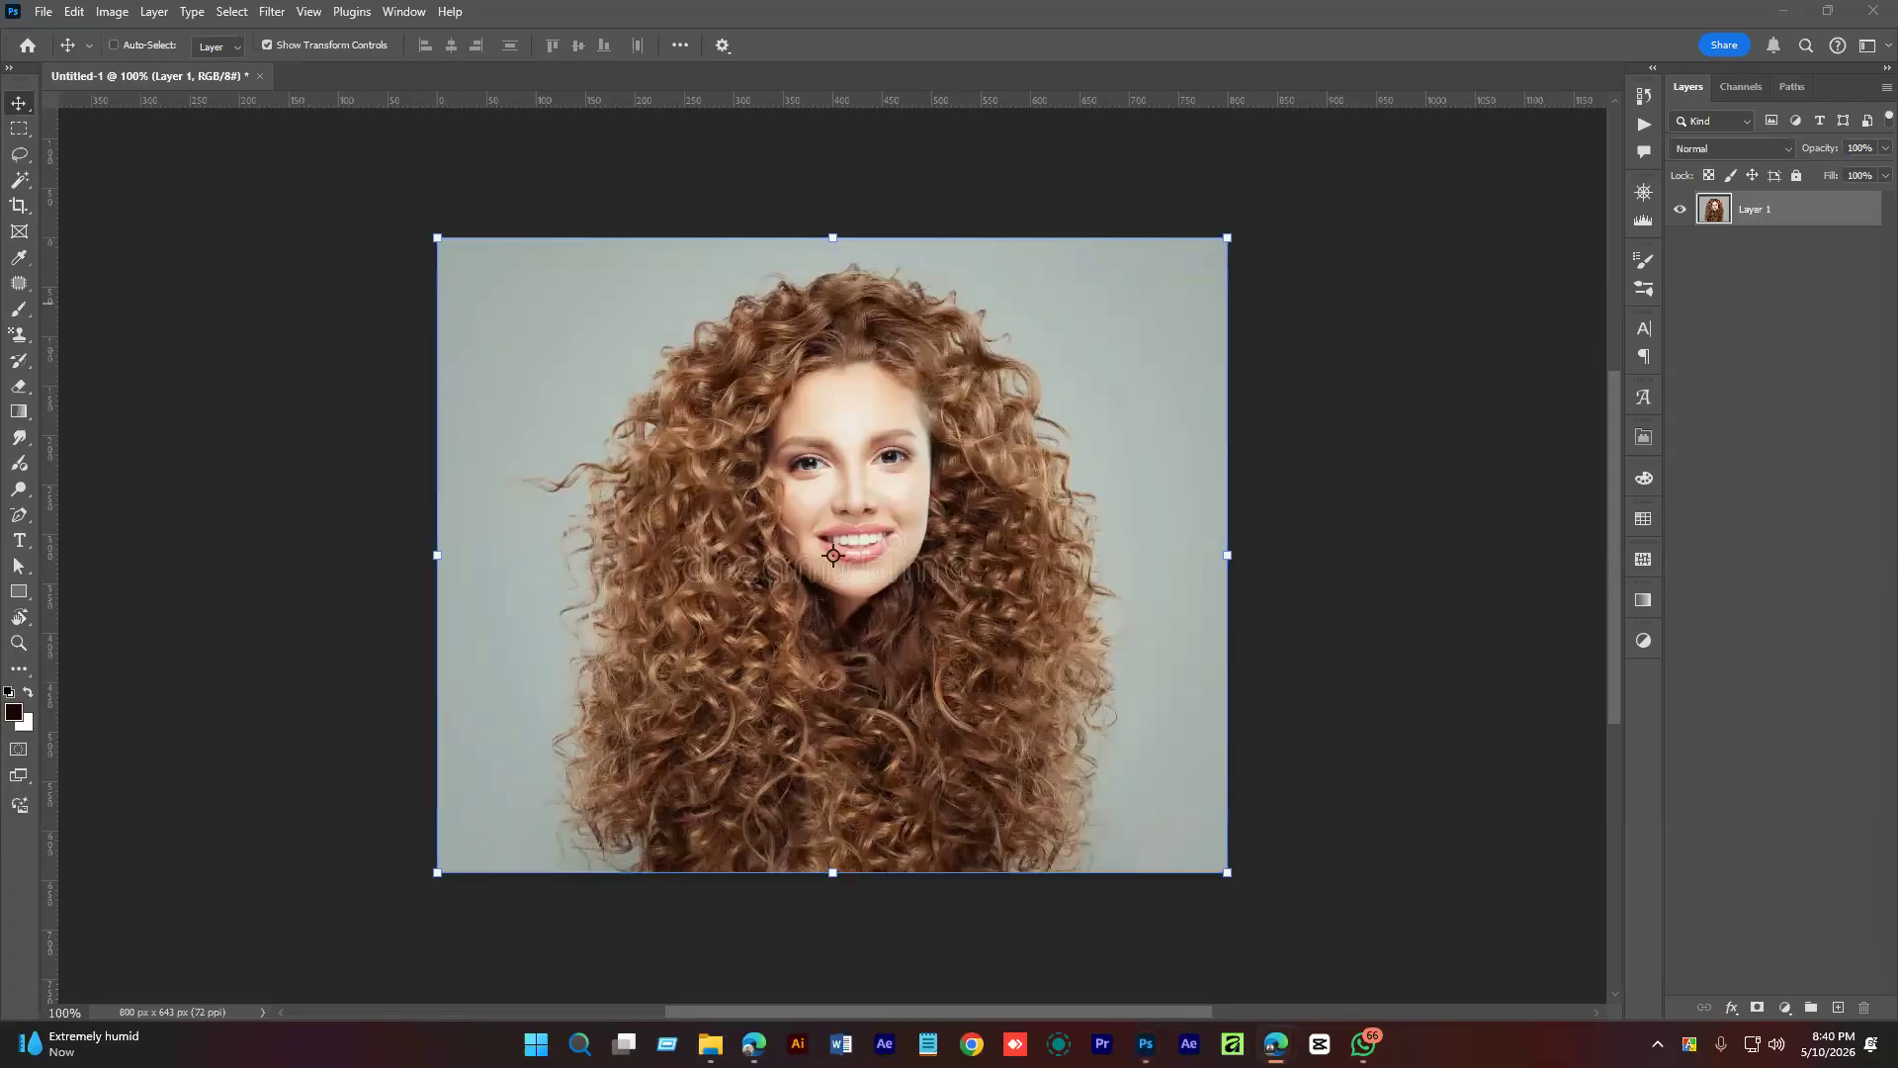
left_click(38, 396)
right_click(22, 393)
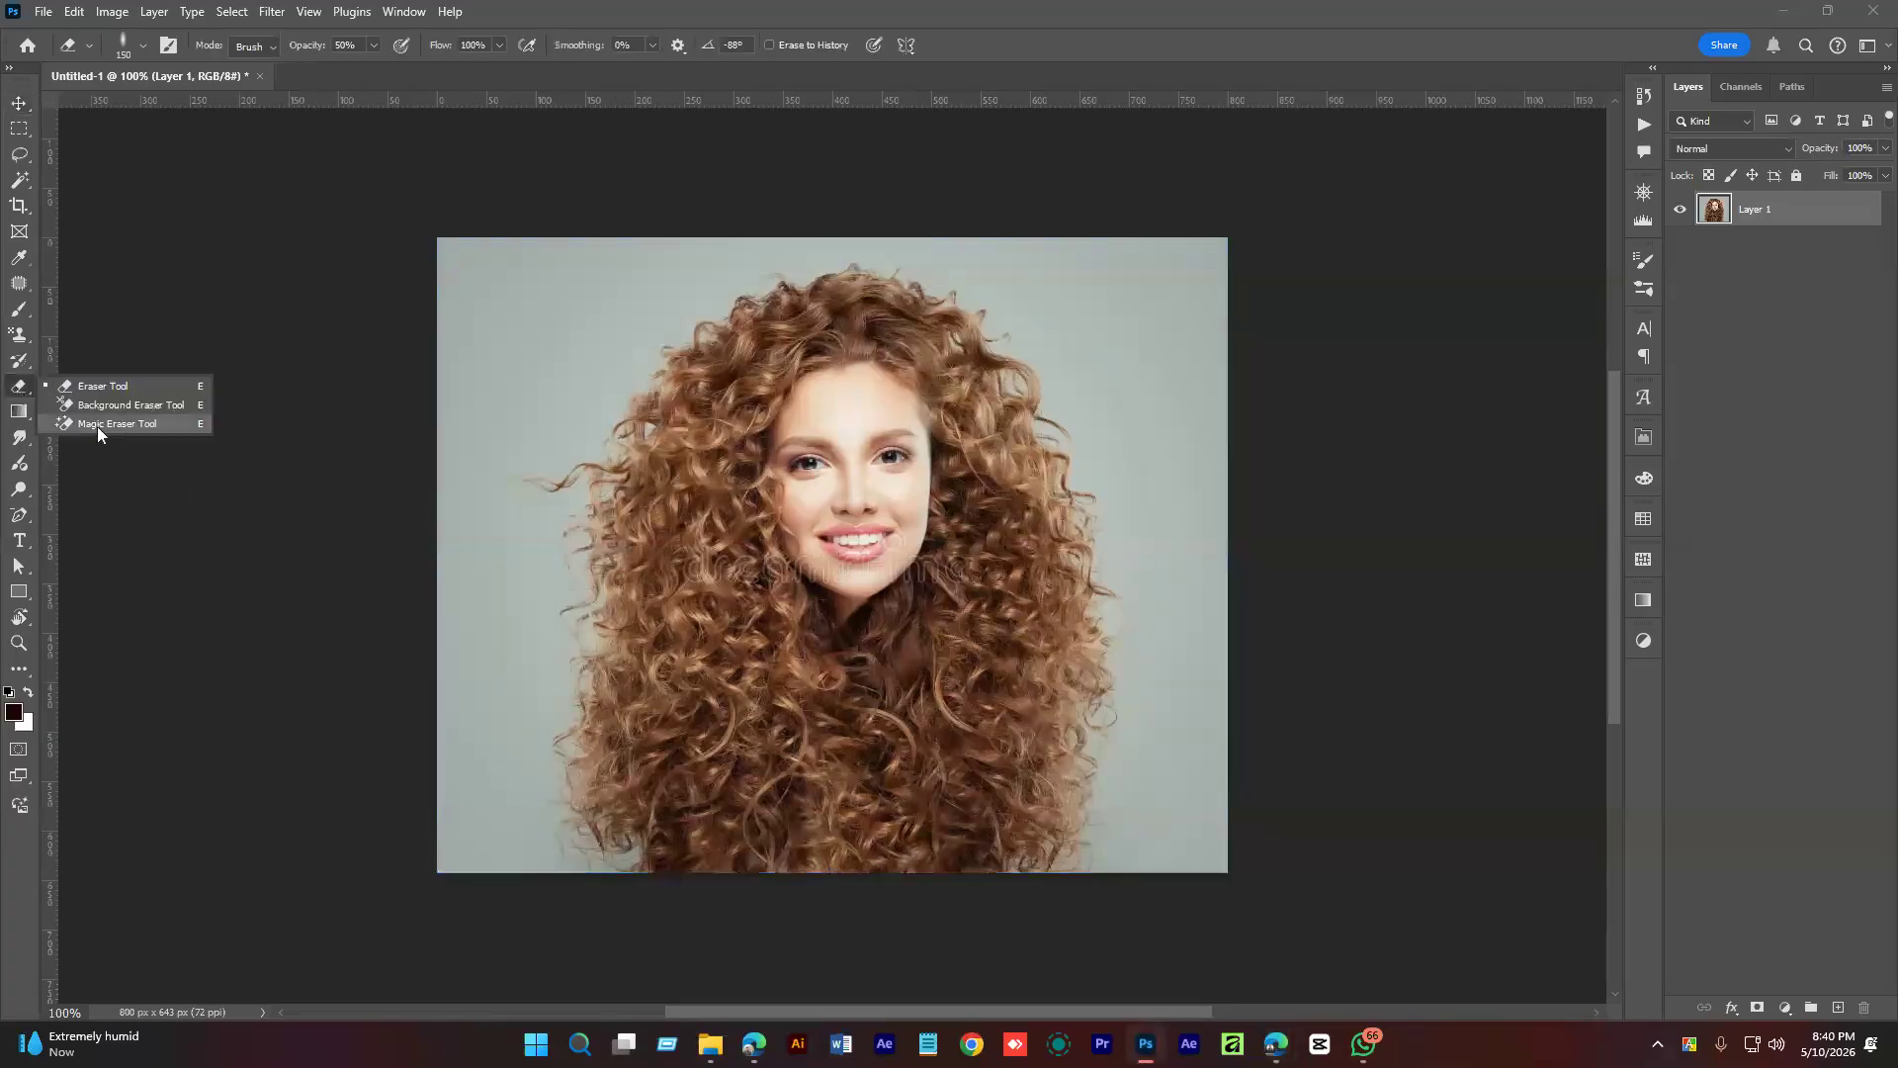
left_click(900, 5)
right_click(482, 411)
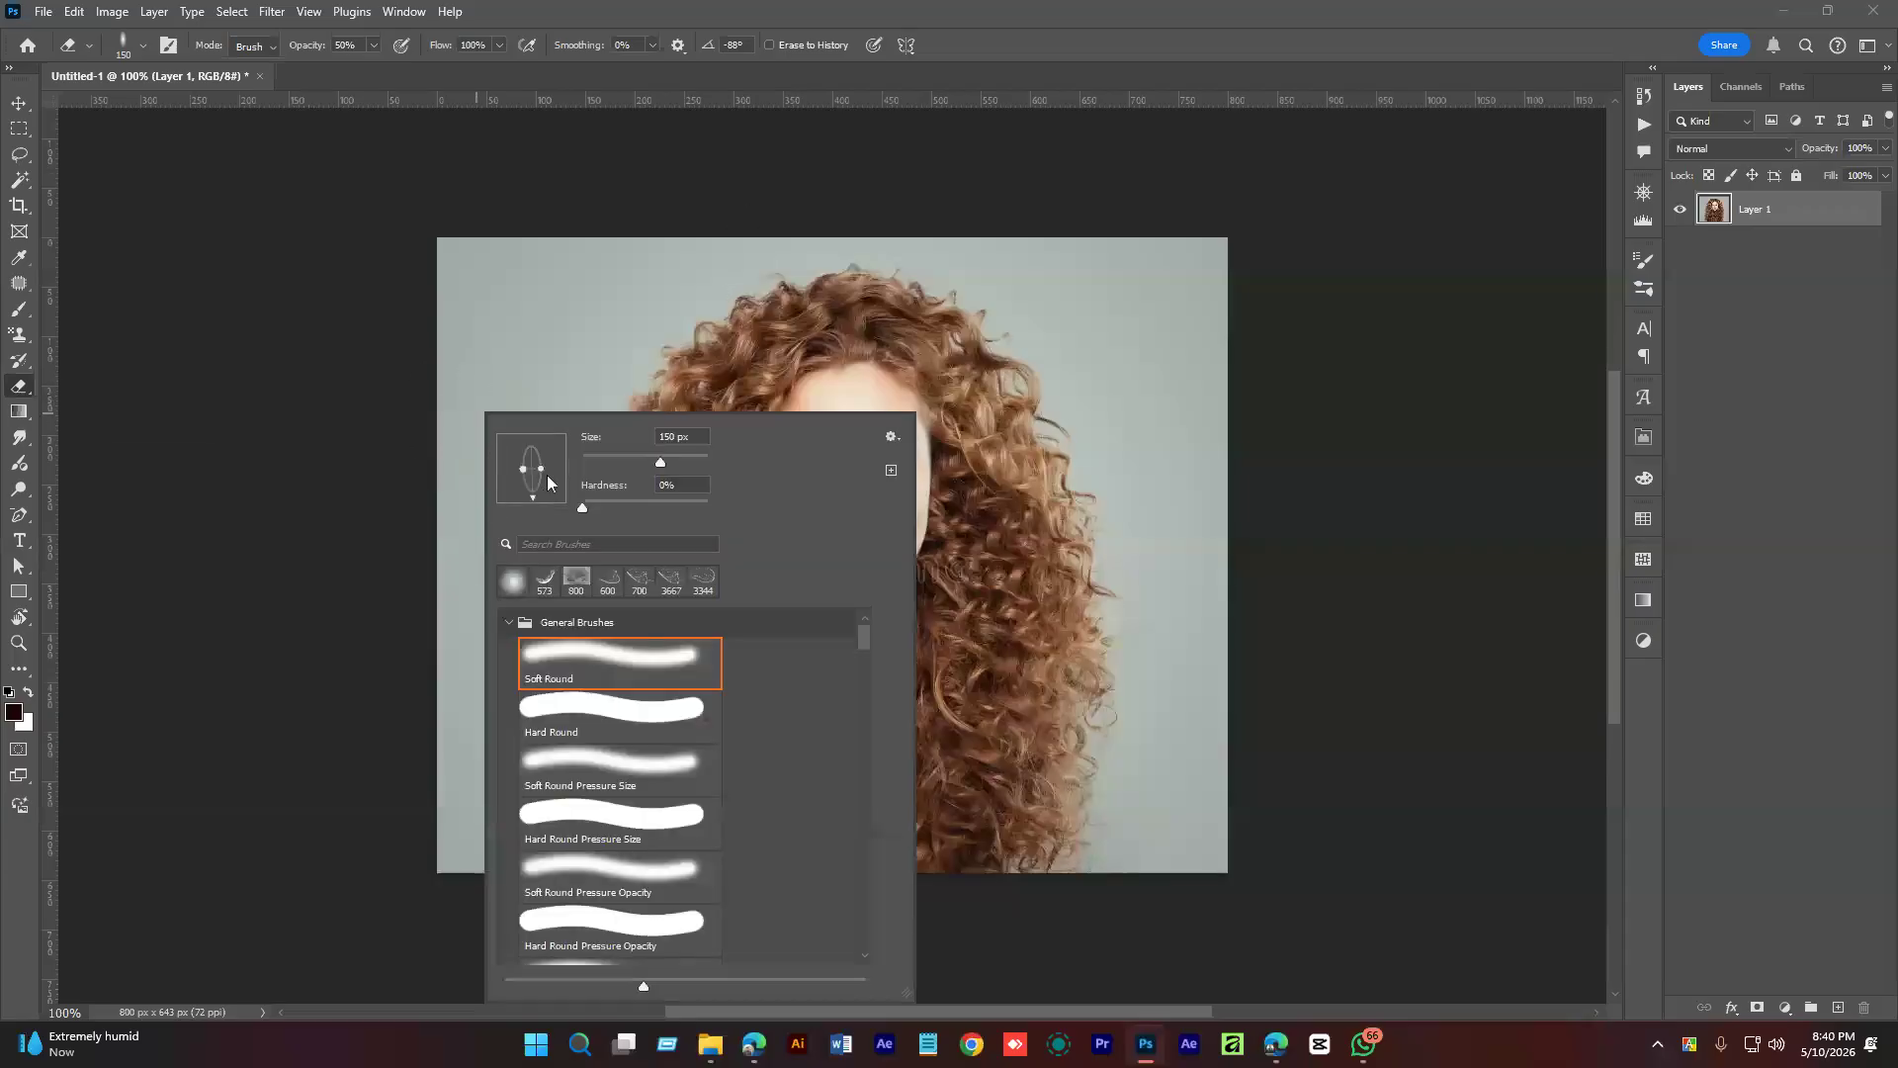
left_click_drag(544, 469, 552, 469)
left_click(713, 239)
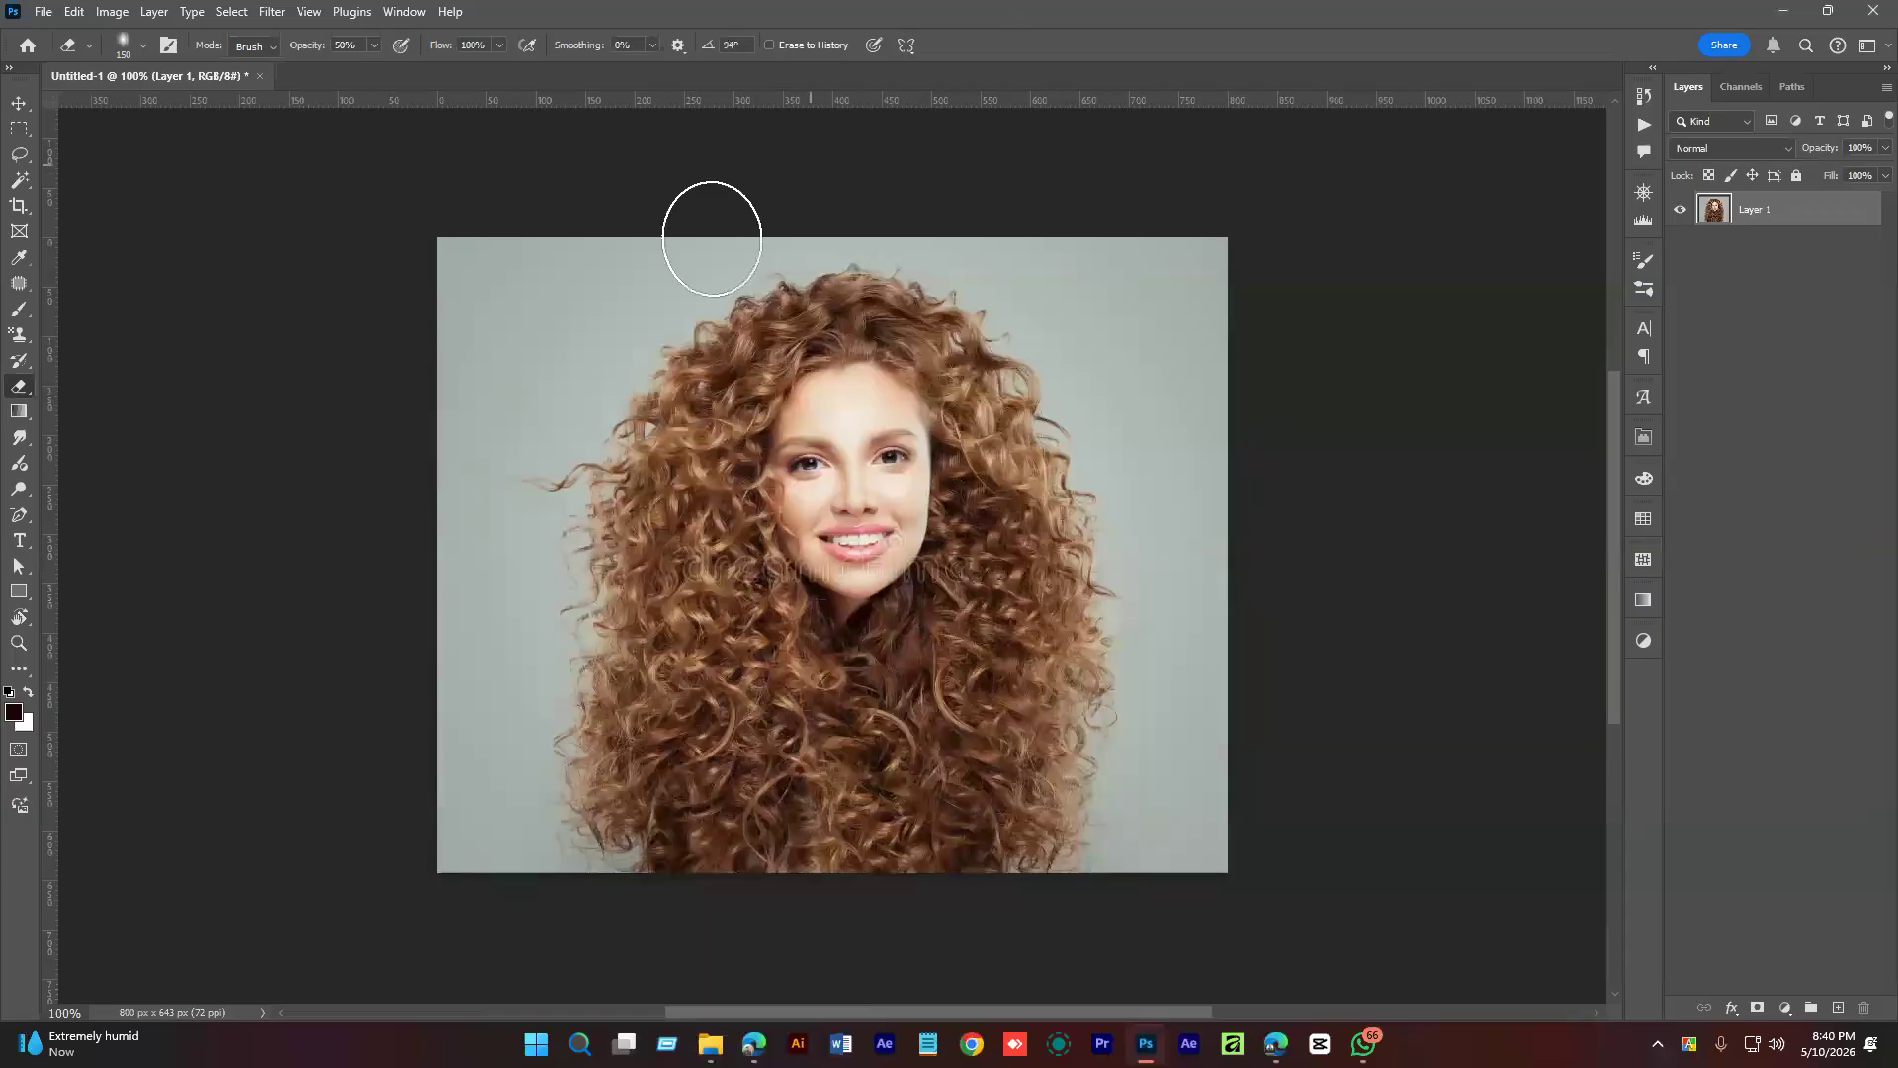
Lasso a small patch of the grey backdrop and extend the selection to similar background areas.
left_click(19, 154)
left_click_drag(476, 316, 473, 314)
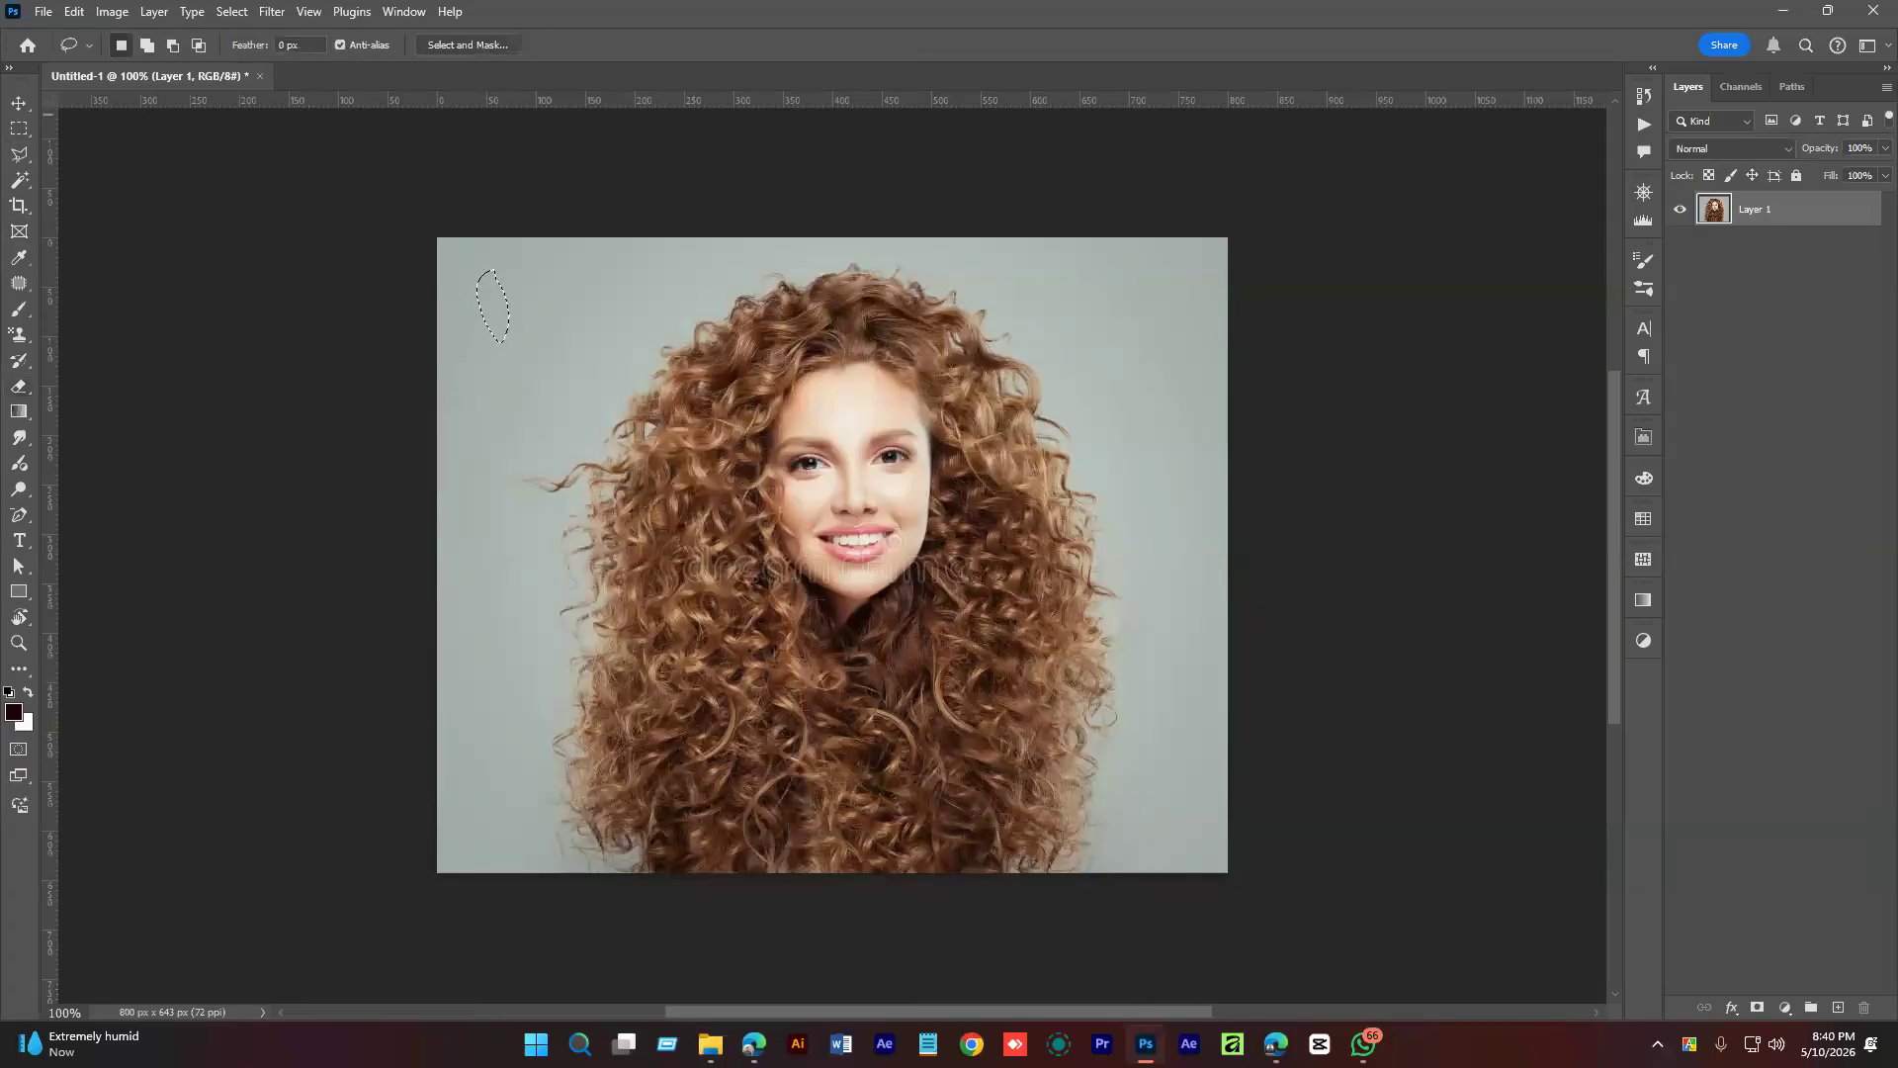
key("ctrl+d")
key("ctrl+shift+d")
left_click(227, 13)
left_click(247, 360)
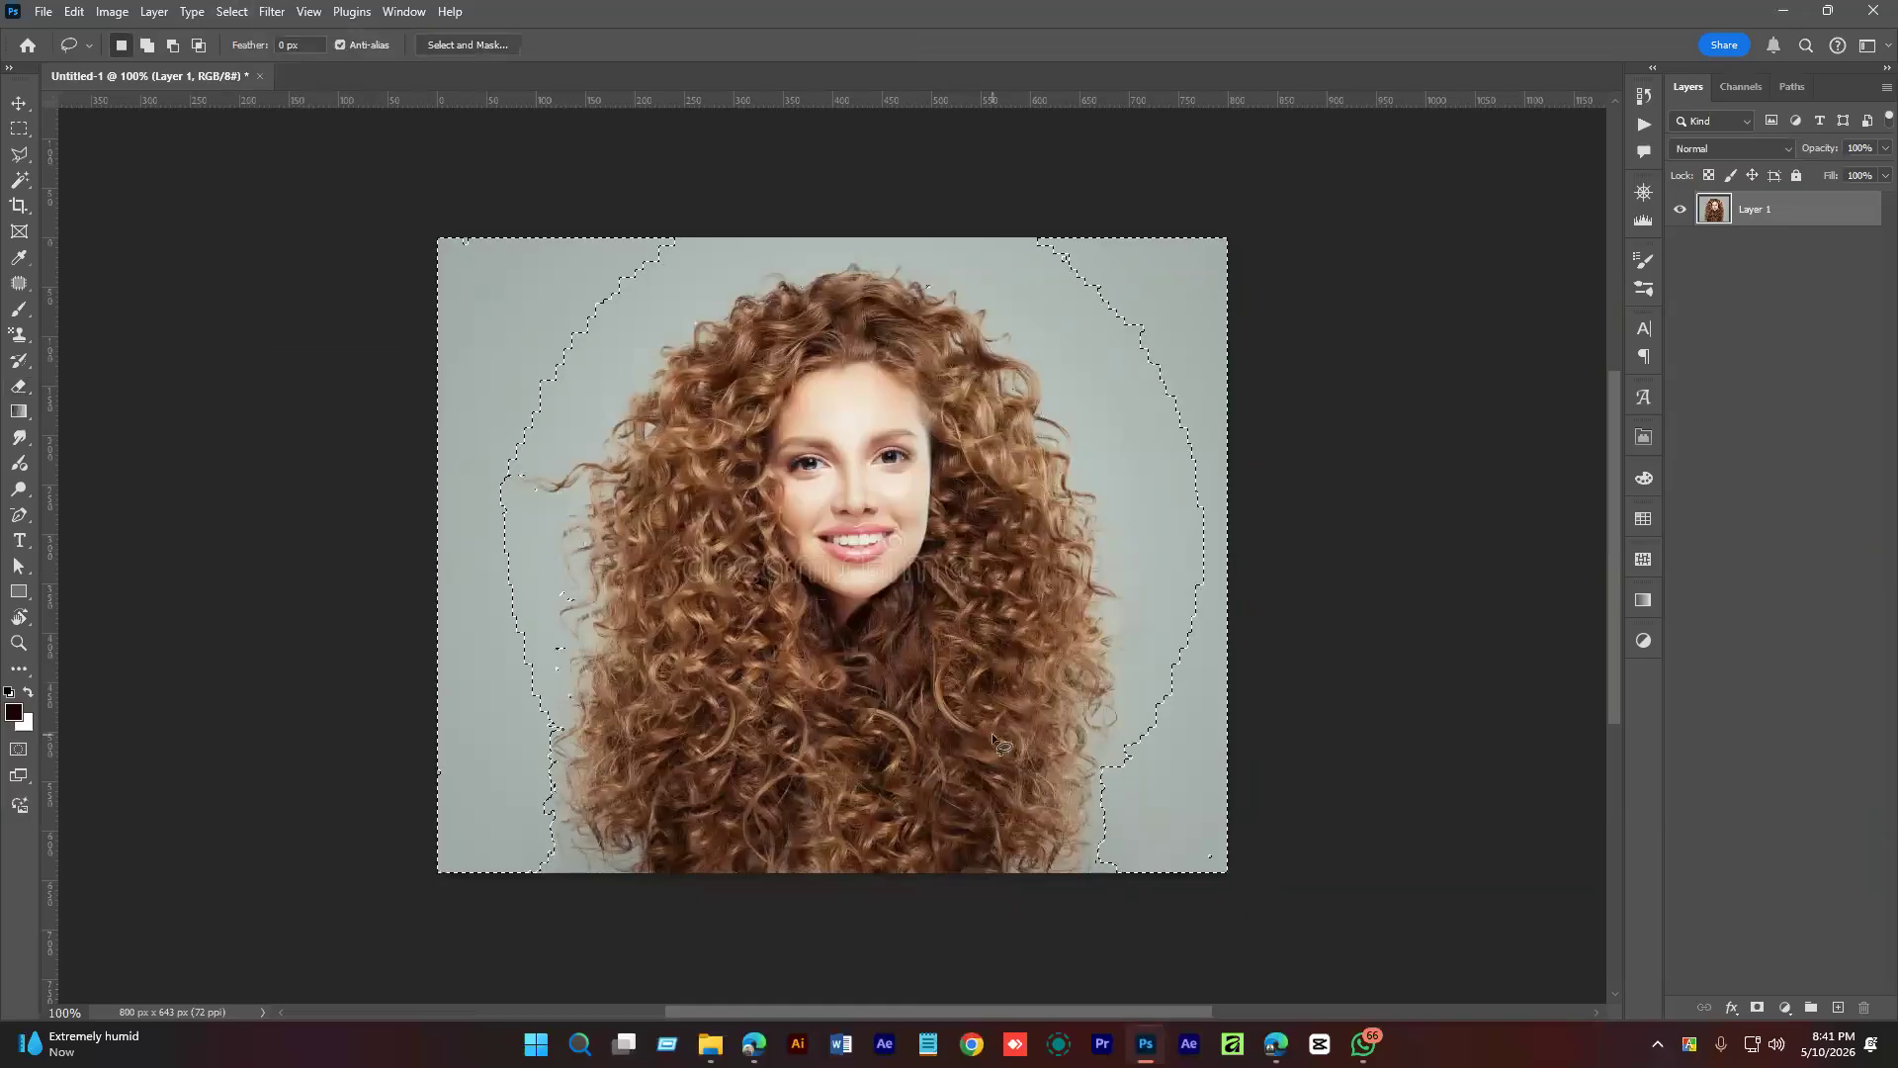
Inspect the extended selection's edge around the hair and clear the selection.
scroll(548, 375, "up", 1)
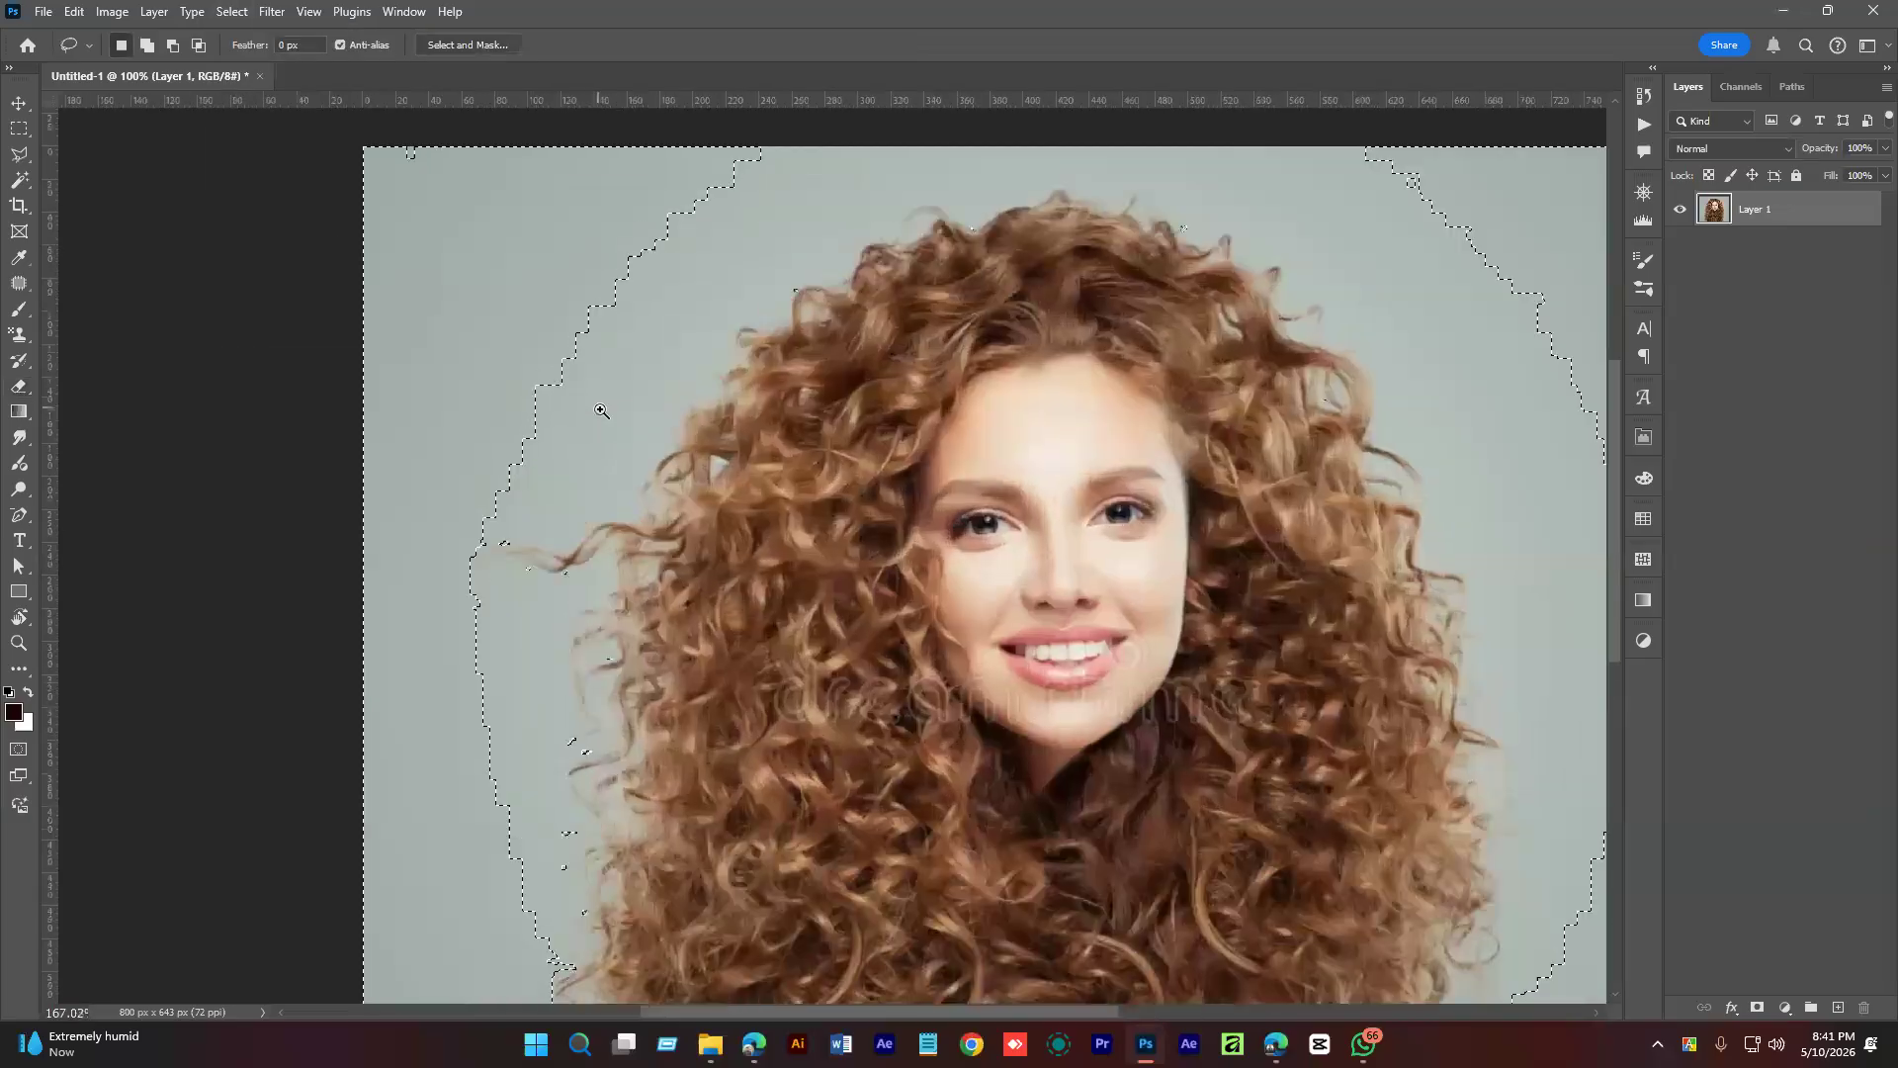
left_click_drag(1207, 439, 1132, 560)
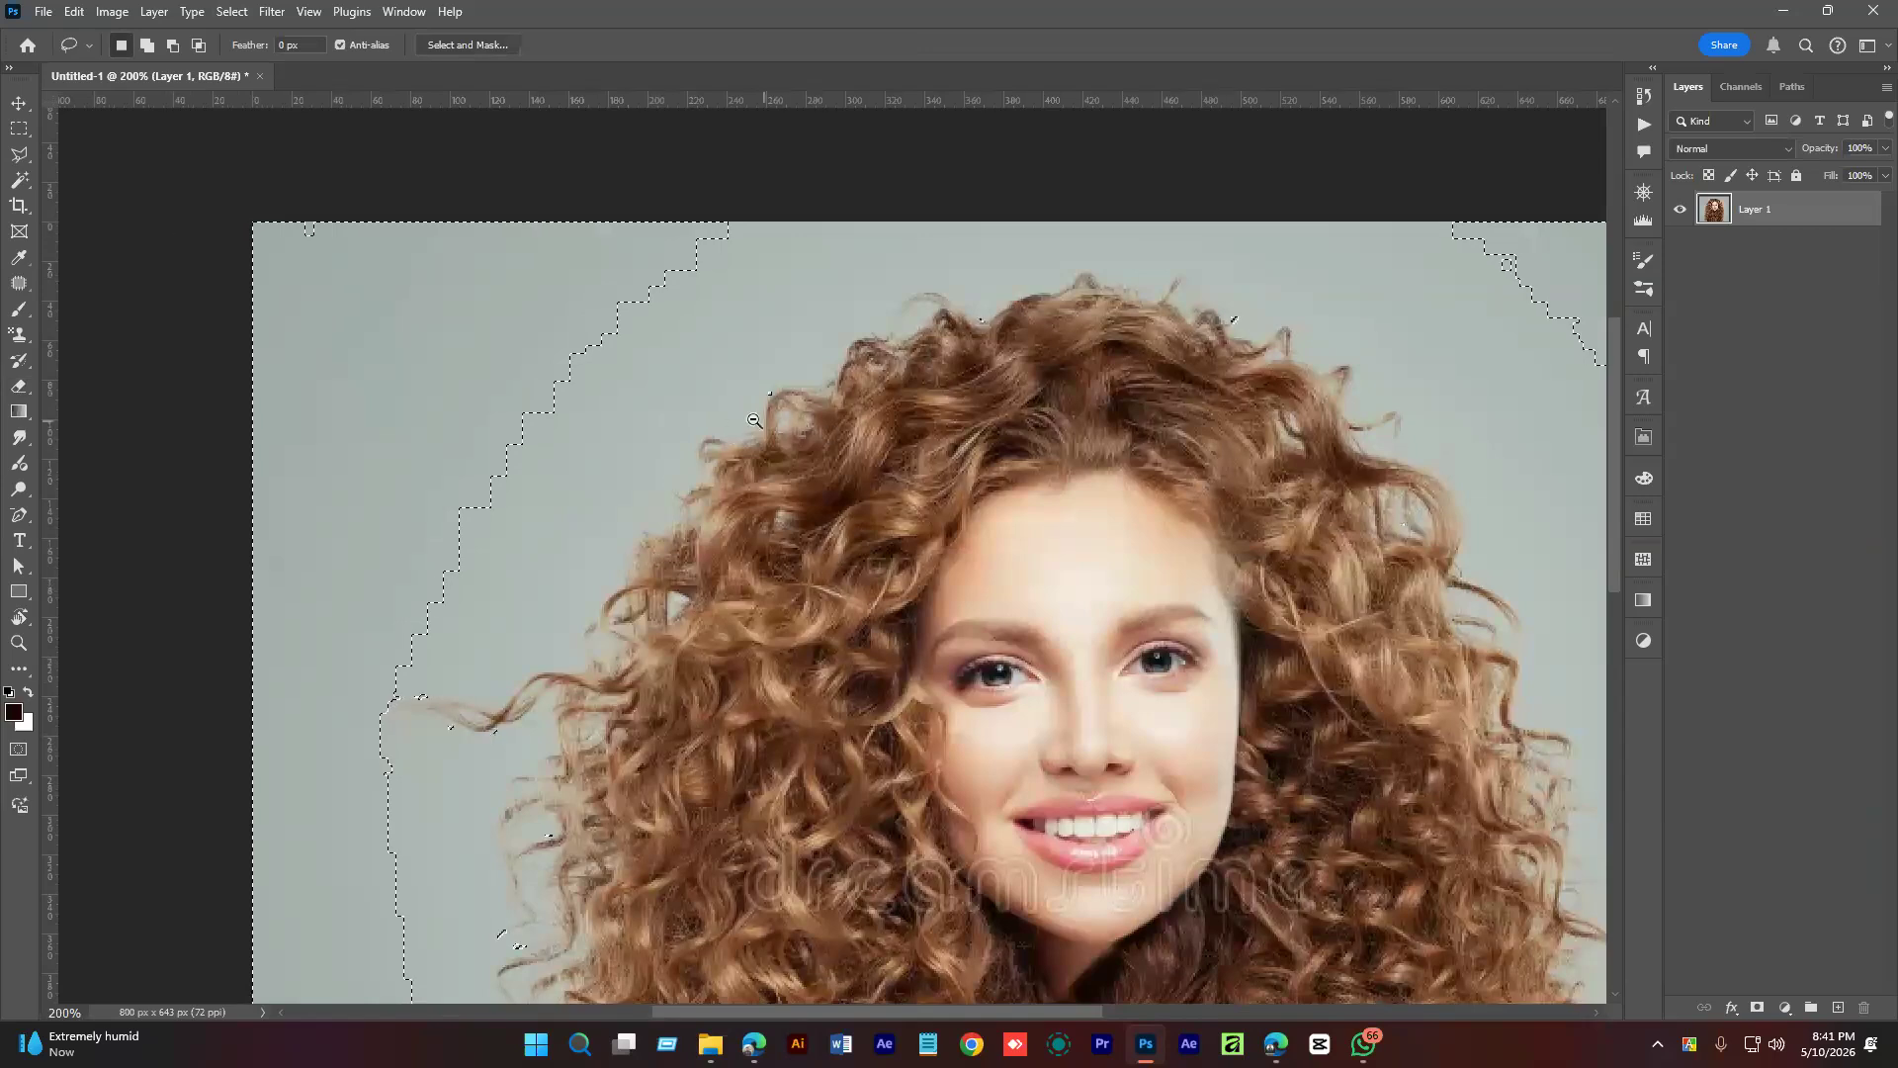
scroll(763, 423, "down", 5)
key("ctrl+d")
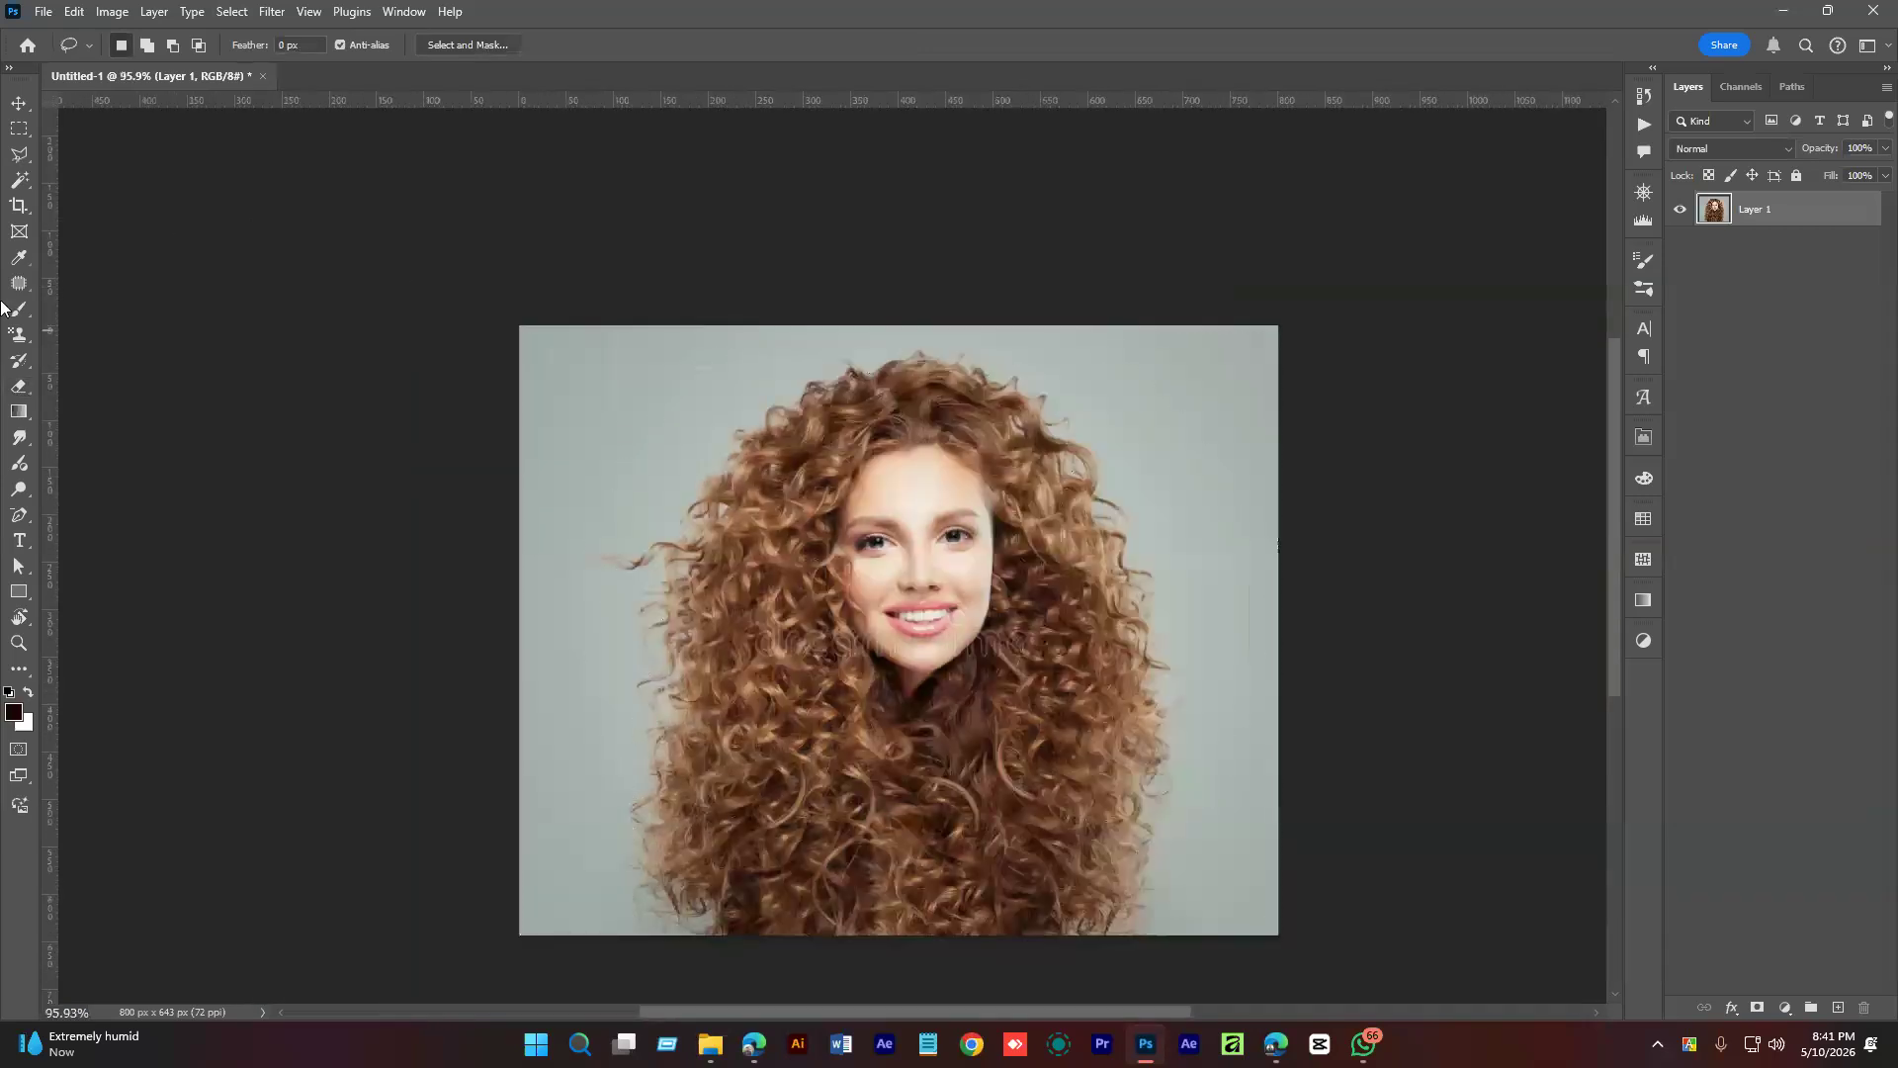
Select the whole grey background around the woman's hair with the Quick Selection tool.
left_click(19, 179)
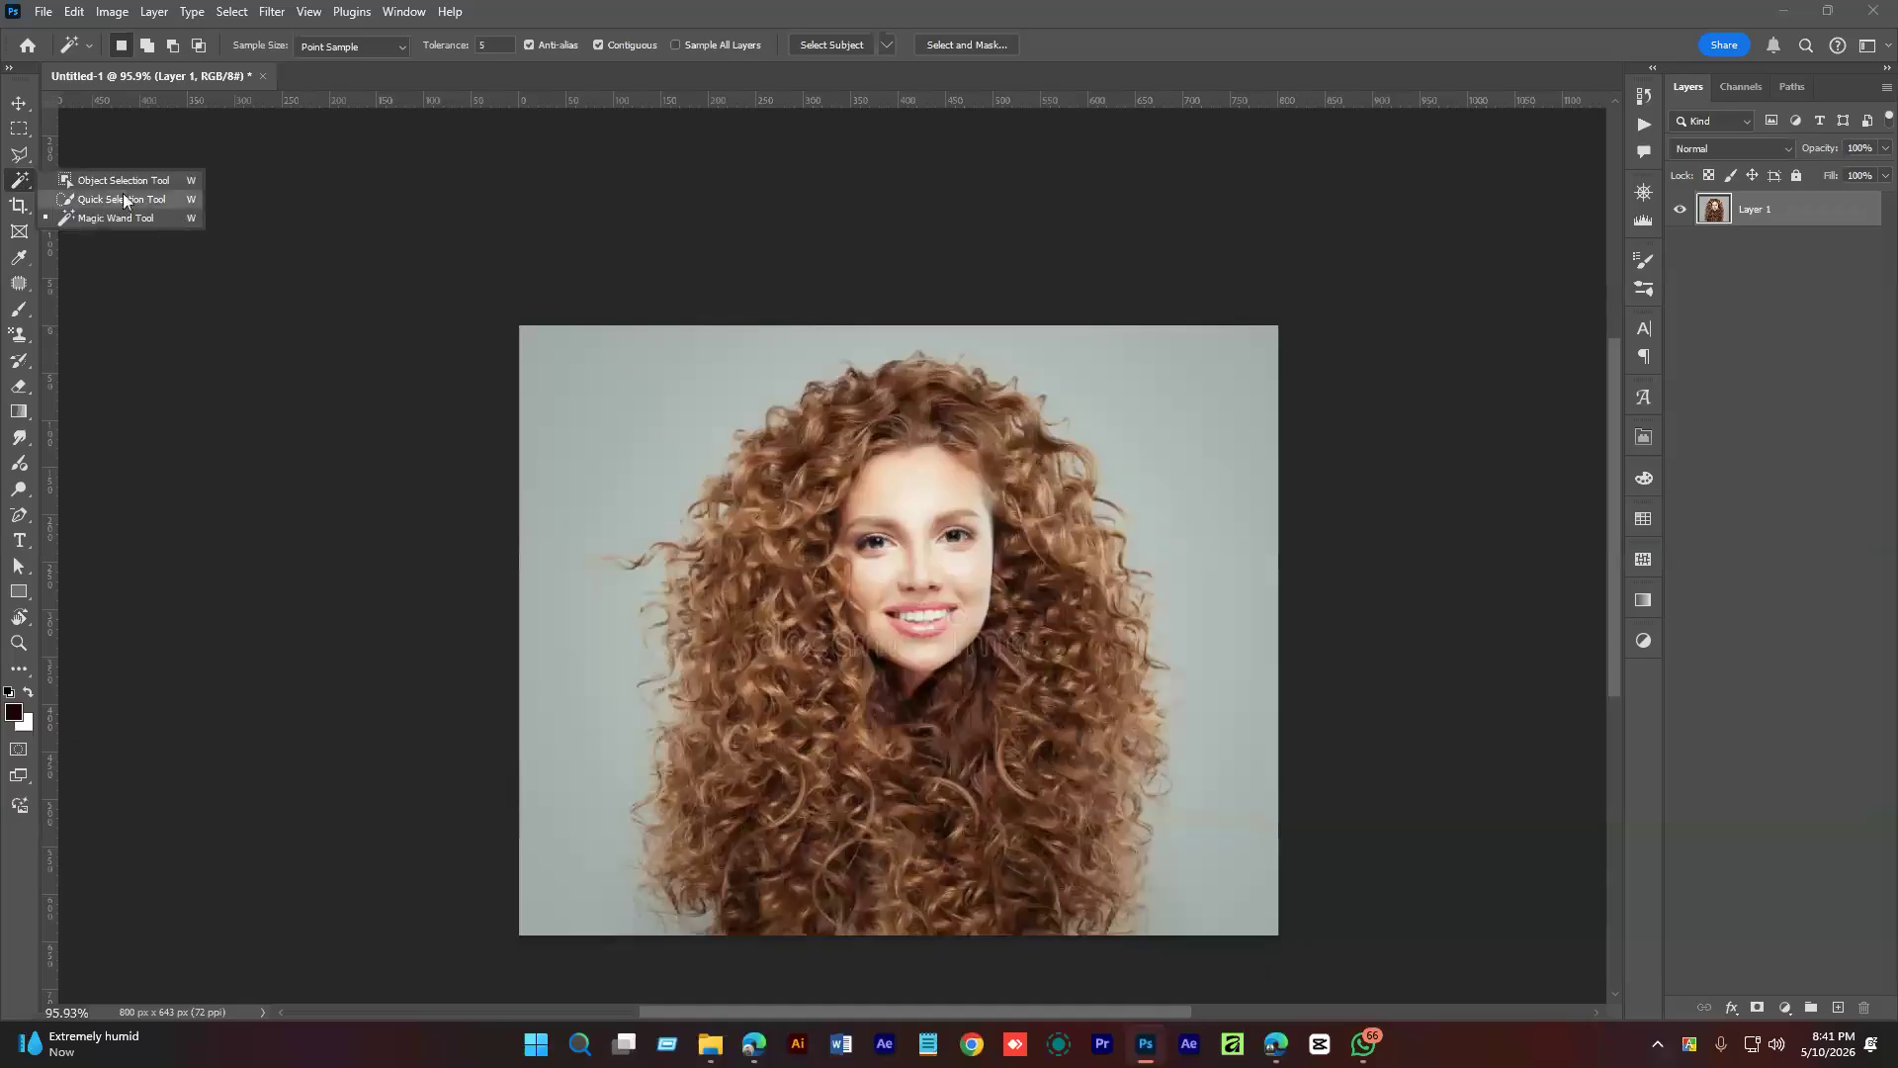
left_click(124, 200)
mouse_move(658, 375)
left_mouse_down()
mouse_move(577, 497)
mouse_move(611, 482)
mouse_move(609, 569)
mouse_move(1000, 391)
mouse_move(952, 332)
mouse_move(1118, 386)
mouse_move(1167, 463)
mouse_move(1210, 634)
mouse_move(1209, 881)
mouse_move(530, 632)
mouse_move(578, 664)
mouse_move(611, 830)
left_mouse_up()
scroll(611, 830, "up", 4)
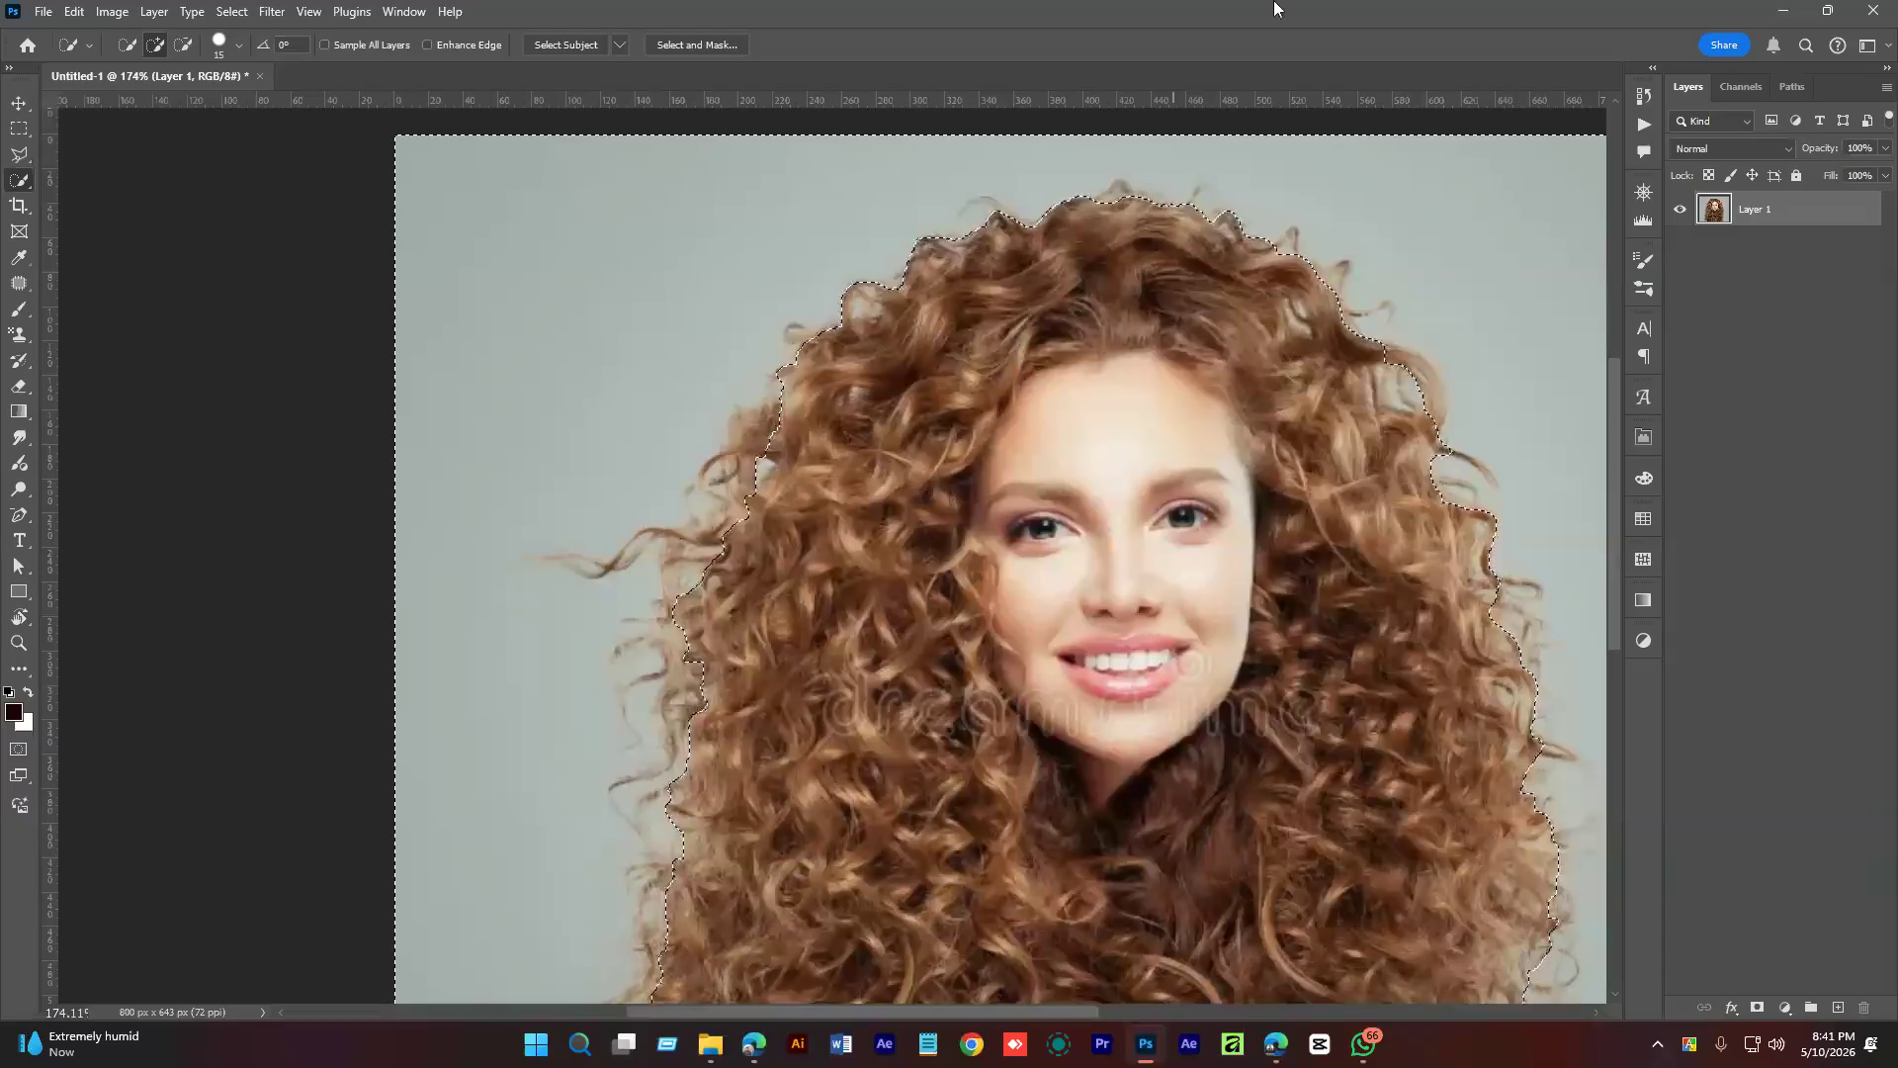
scroll(657, 587, "down", 5)
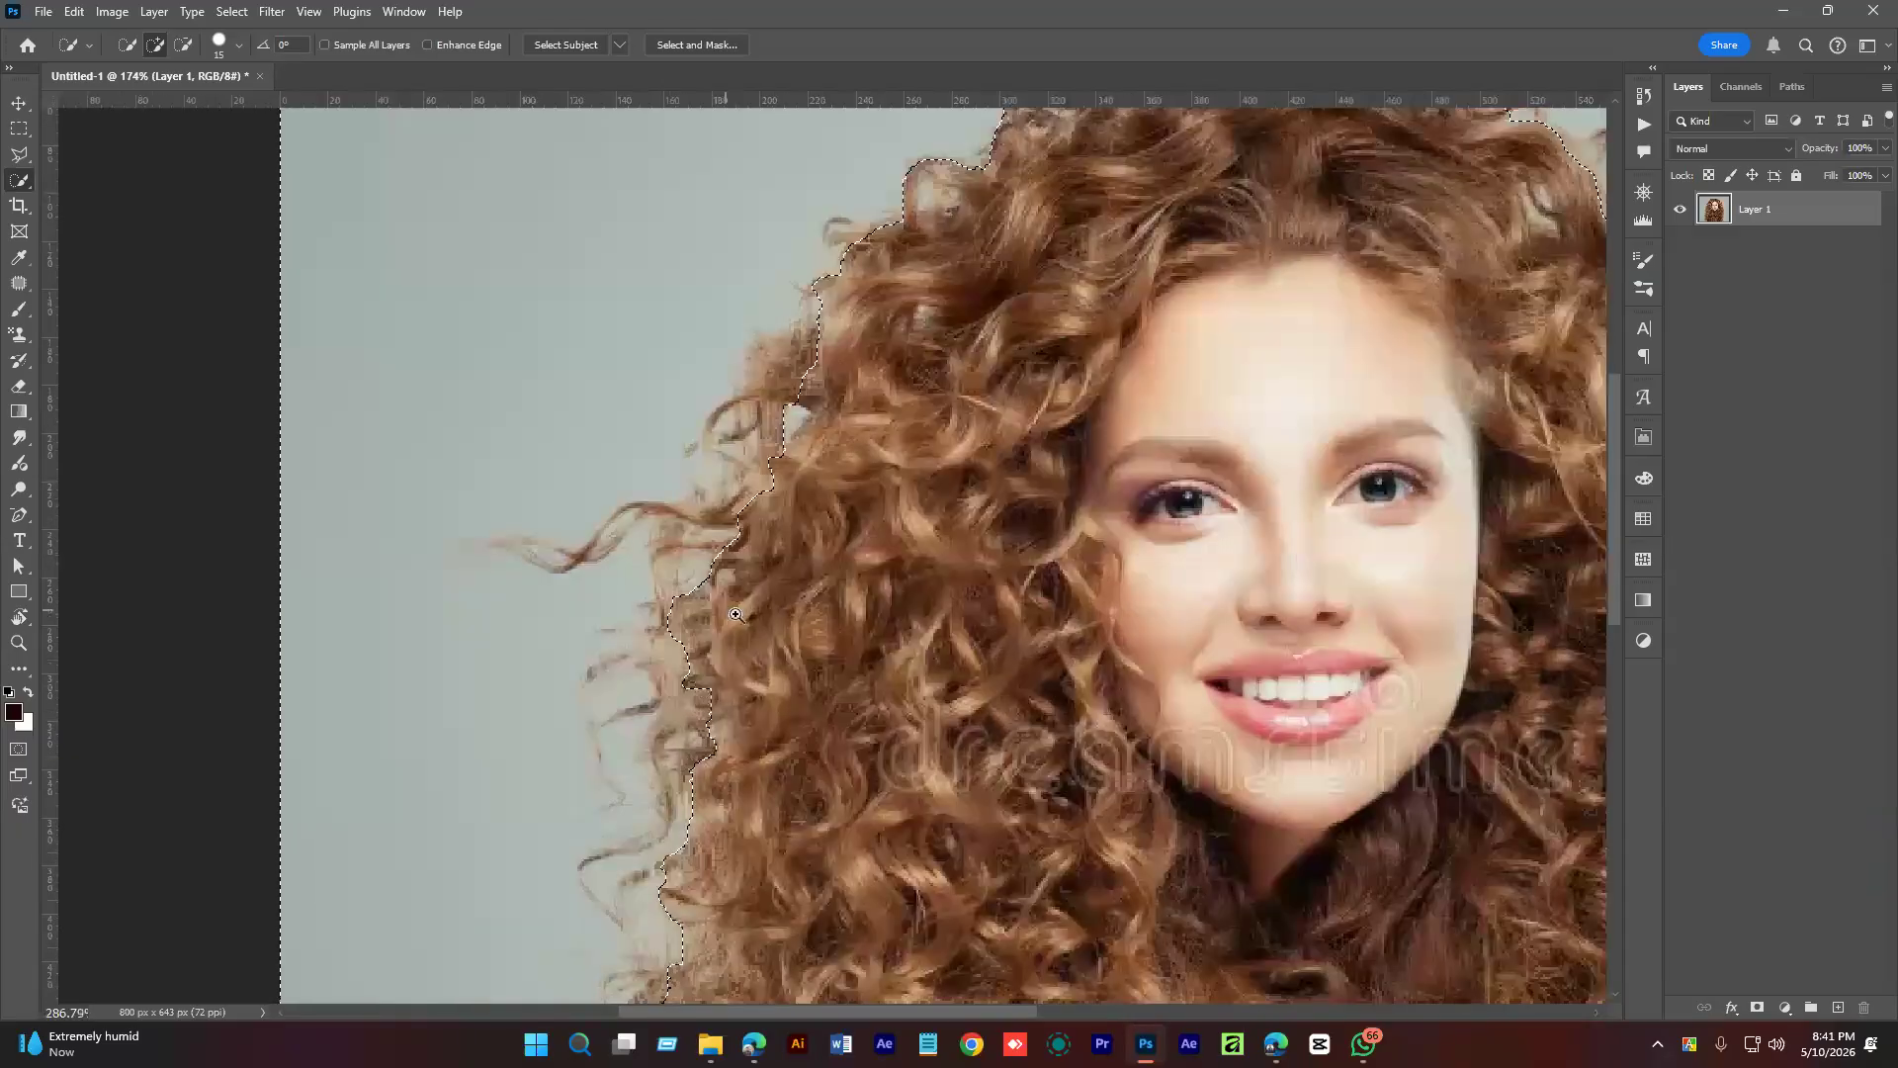
Delete the selected background and deselect, and undo both actions to bring back the photo and selection.
key("Delete")
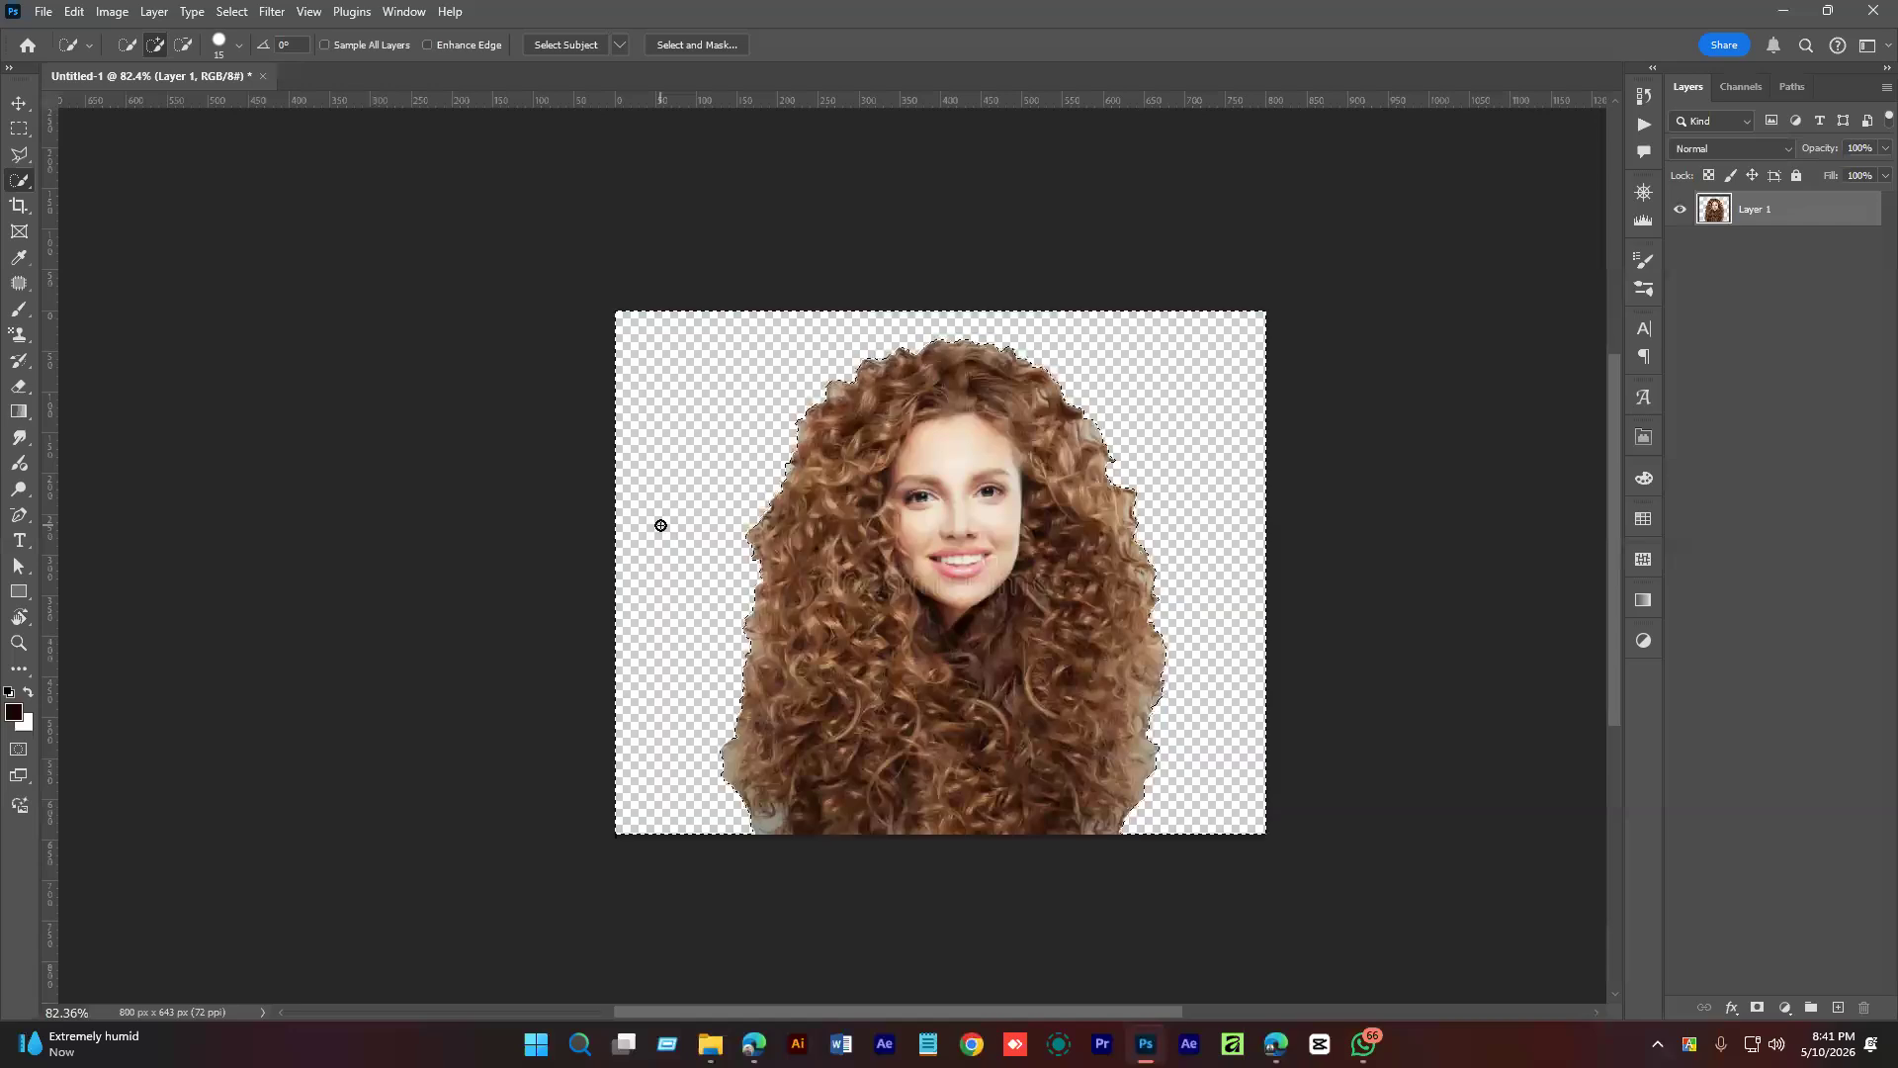
key("ctrl+d")
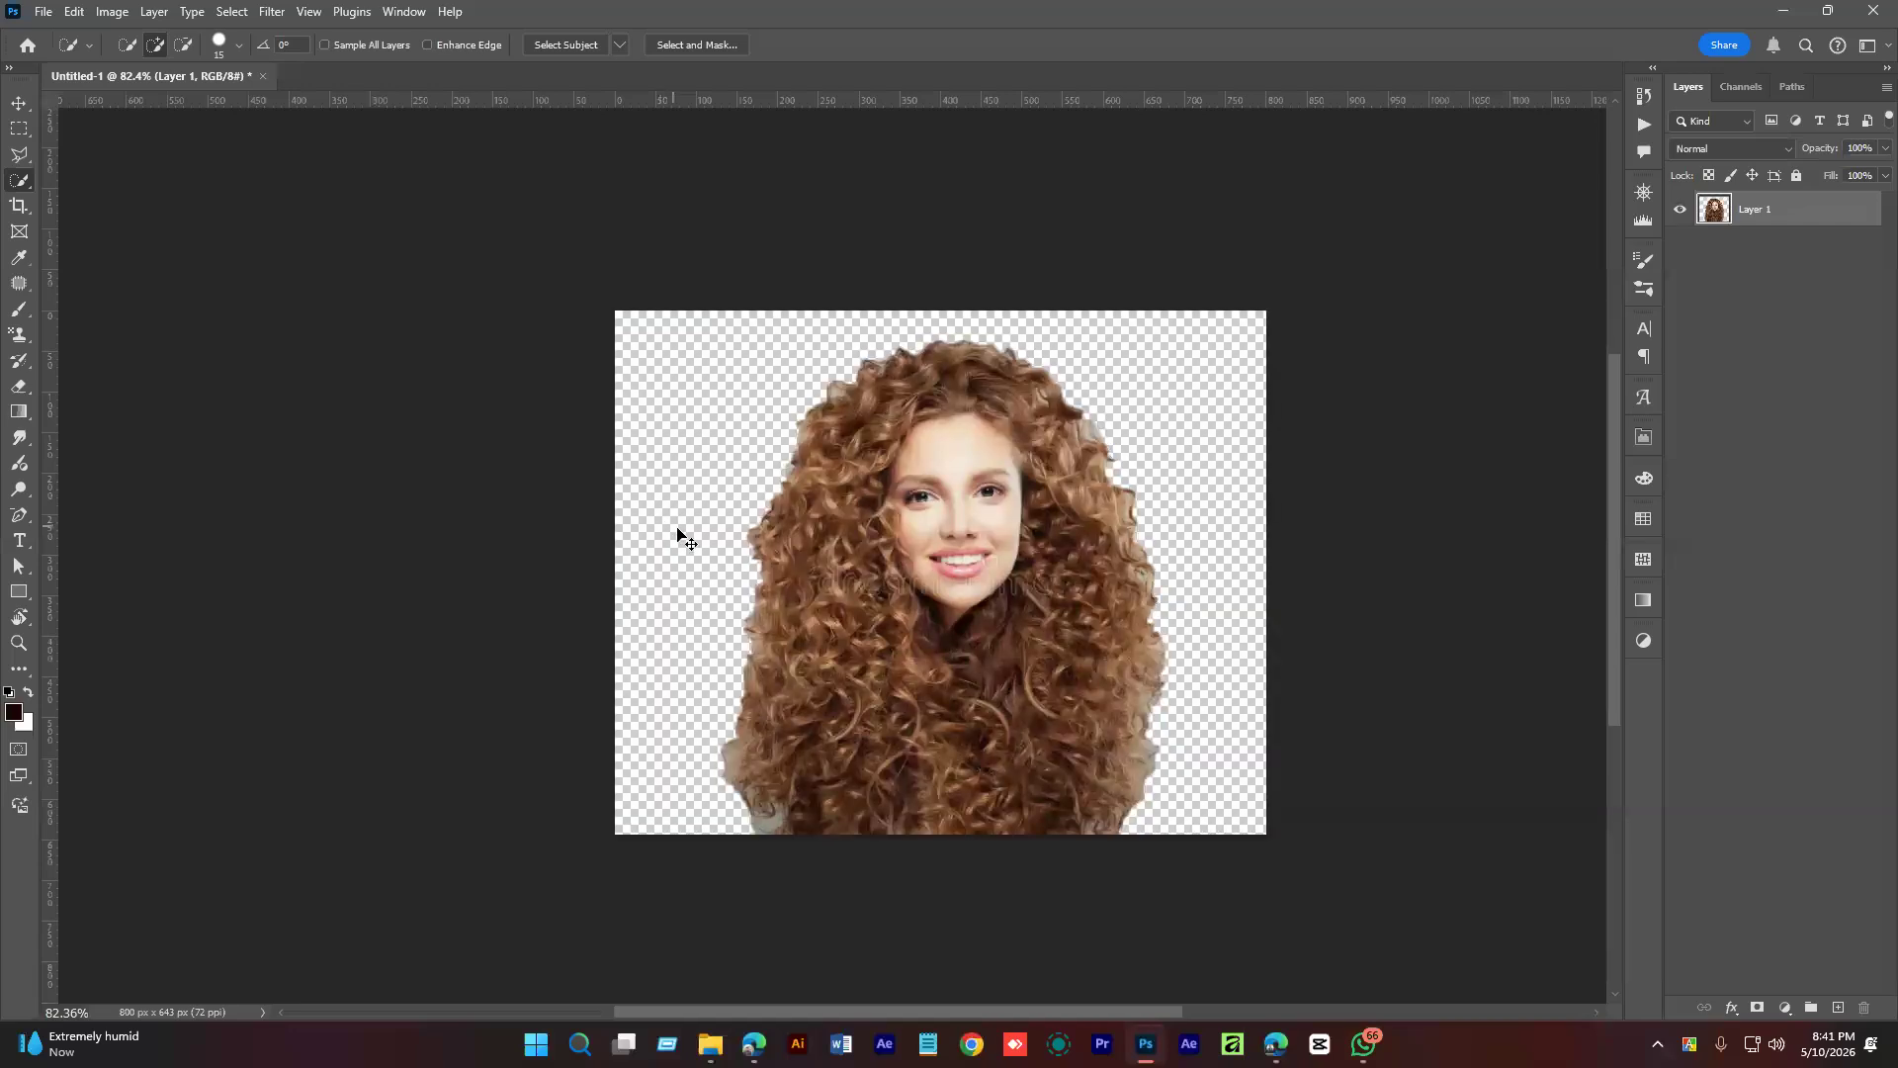
scroll(678, 533, "up", 4)
key("ctrl+z")
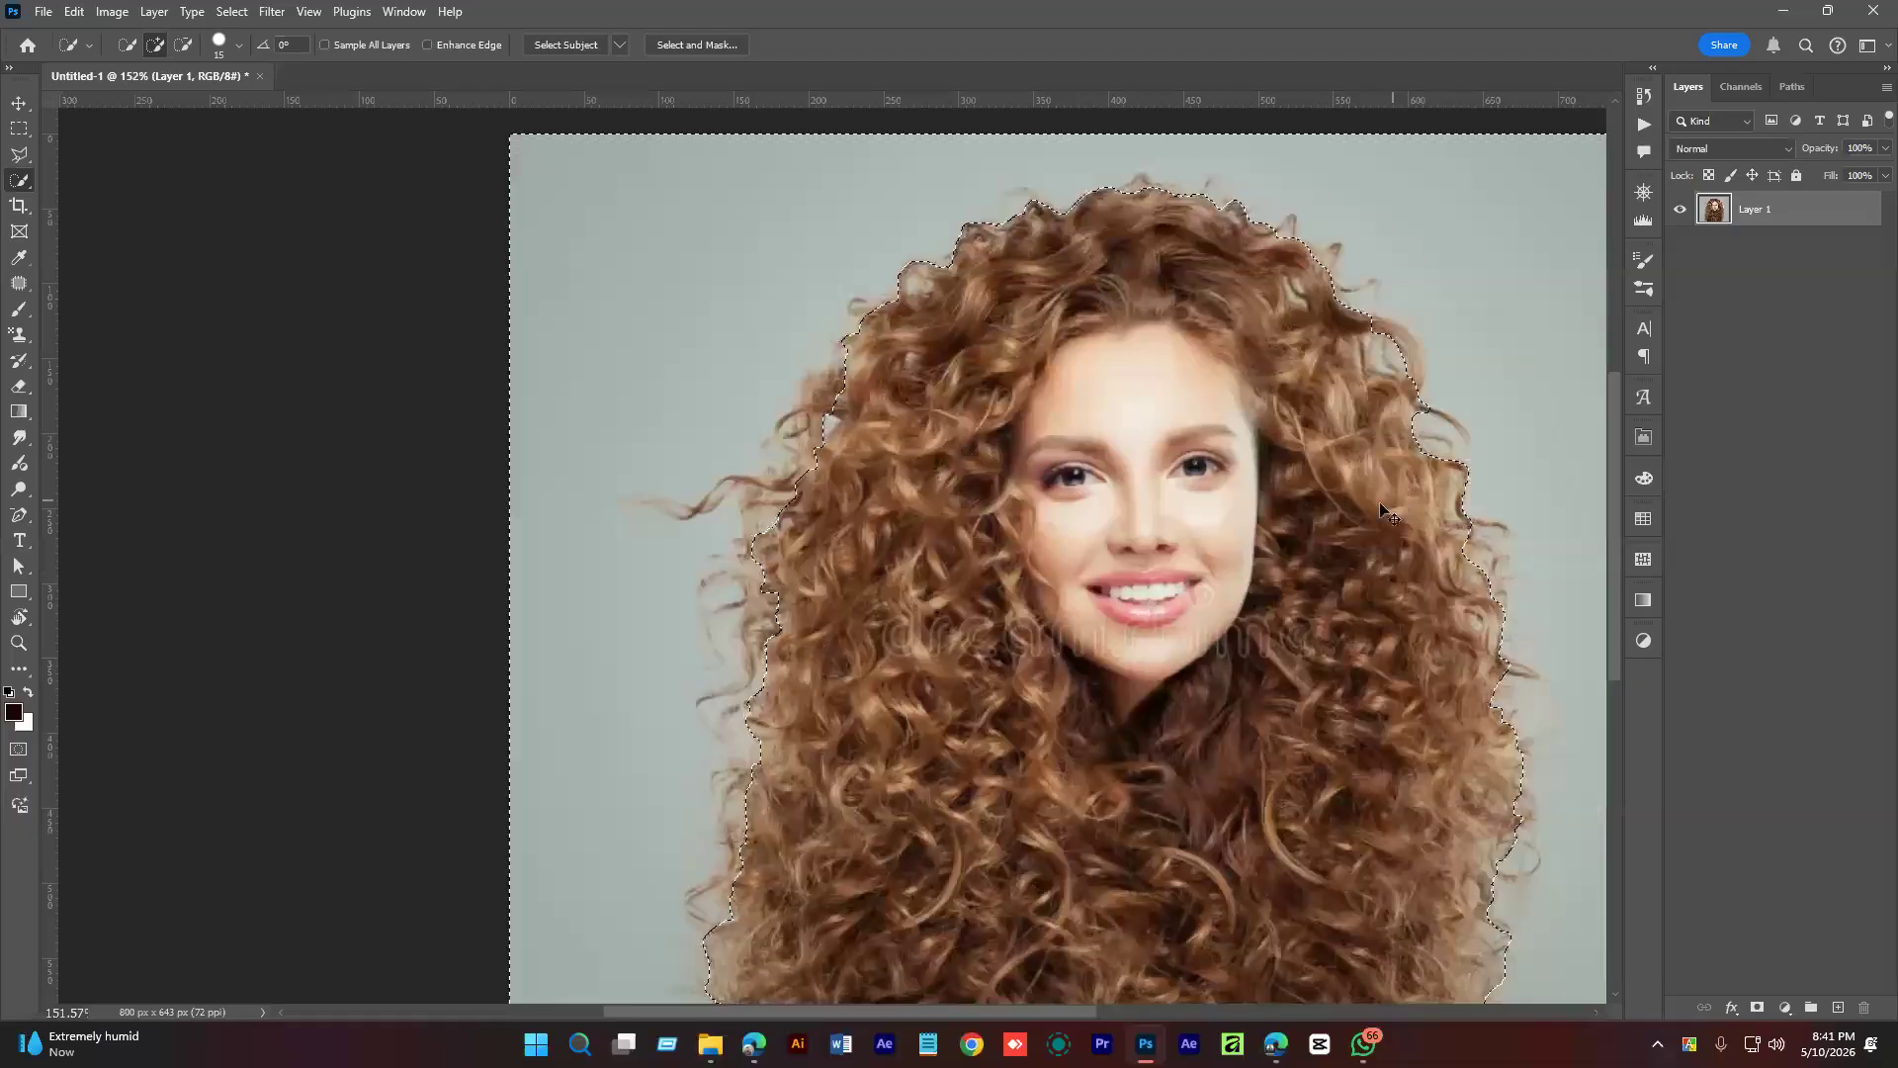
Reselect the background and subtract the protruding curls along the hair's left edge from the selection with Quick Selection.
left_click_drag(991, 605, 923, 560)
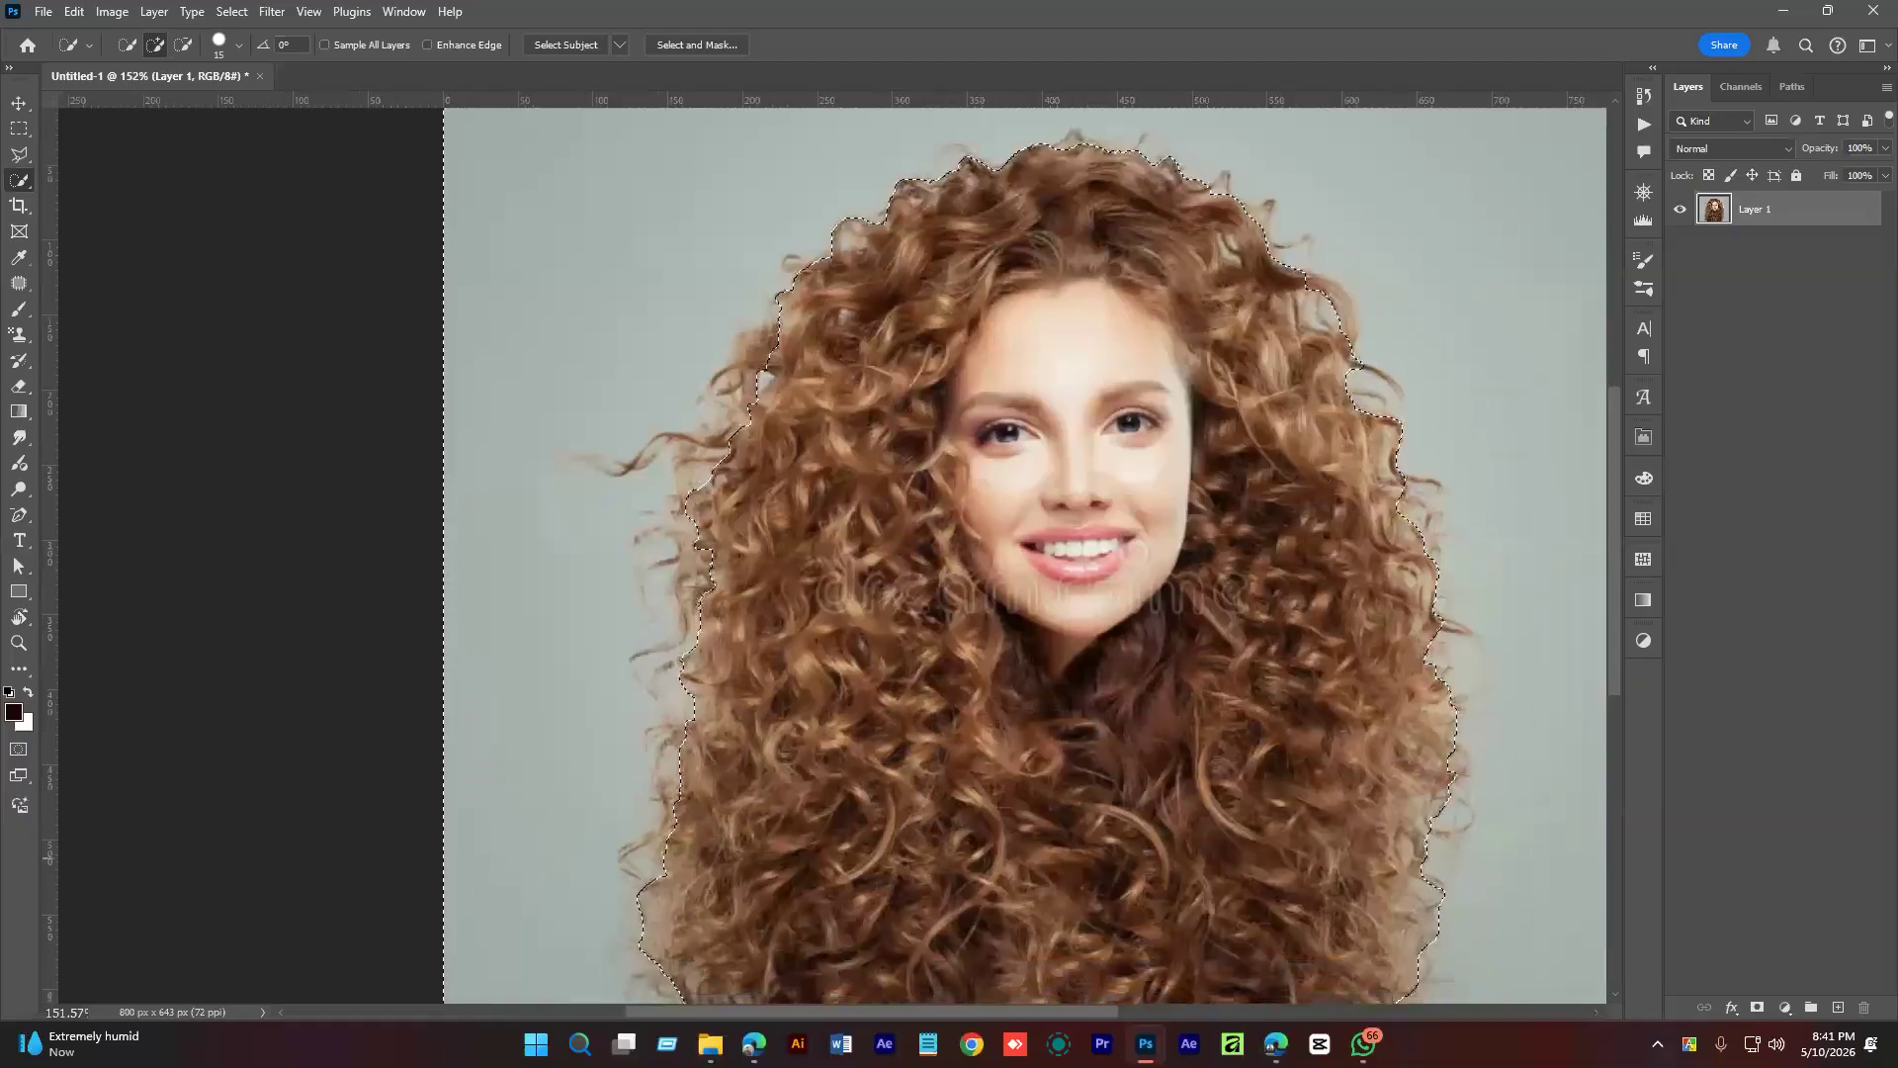
key("ctrl+d")
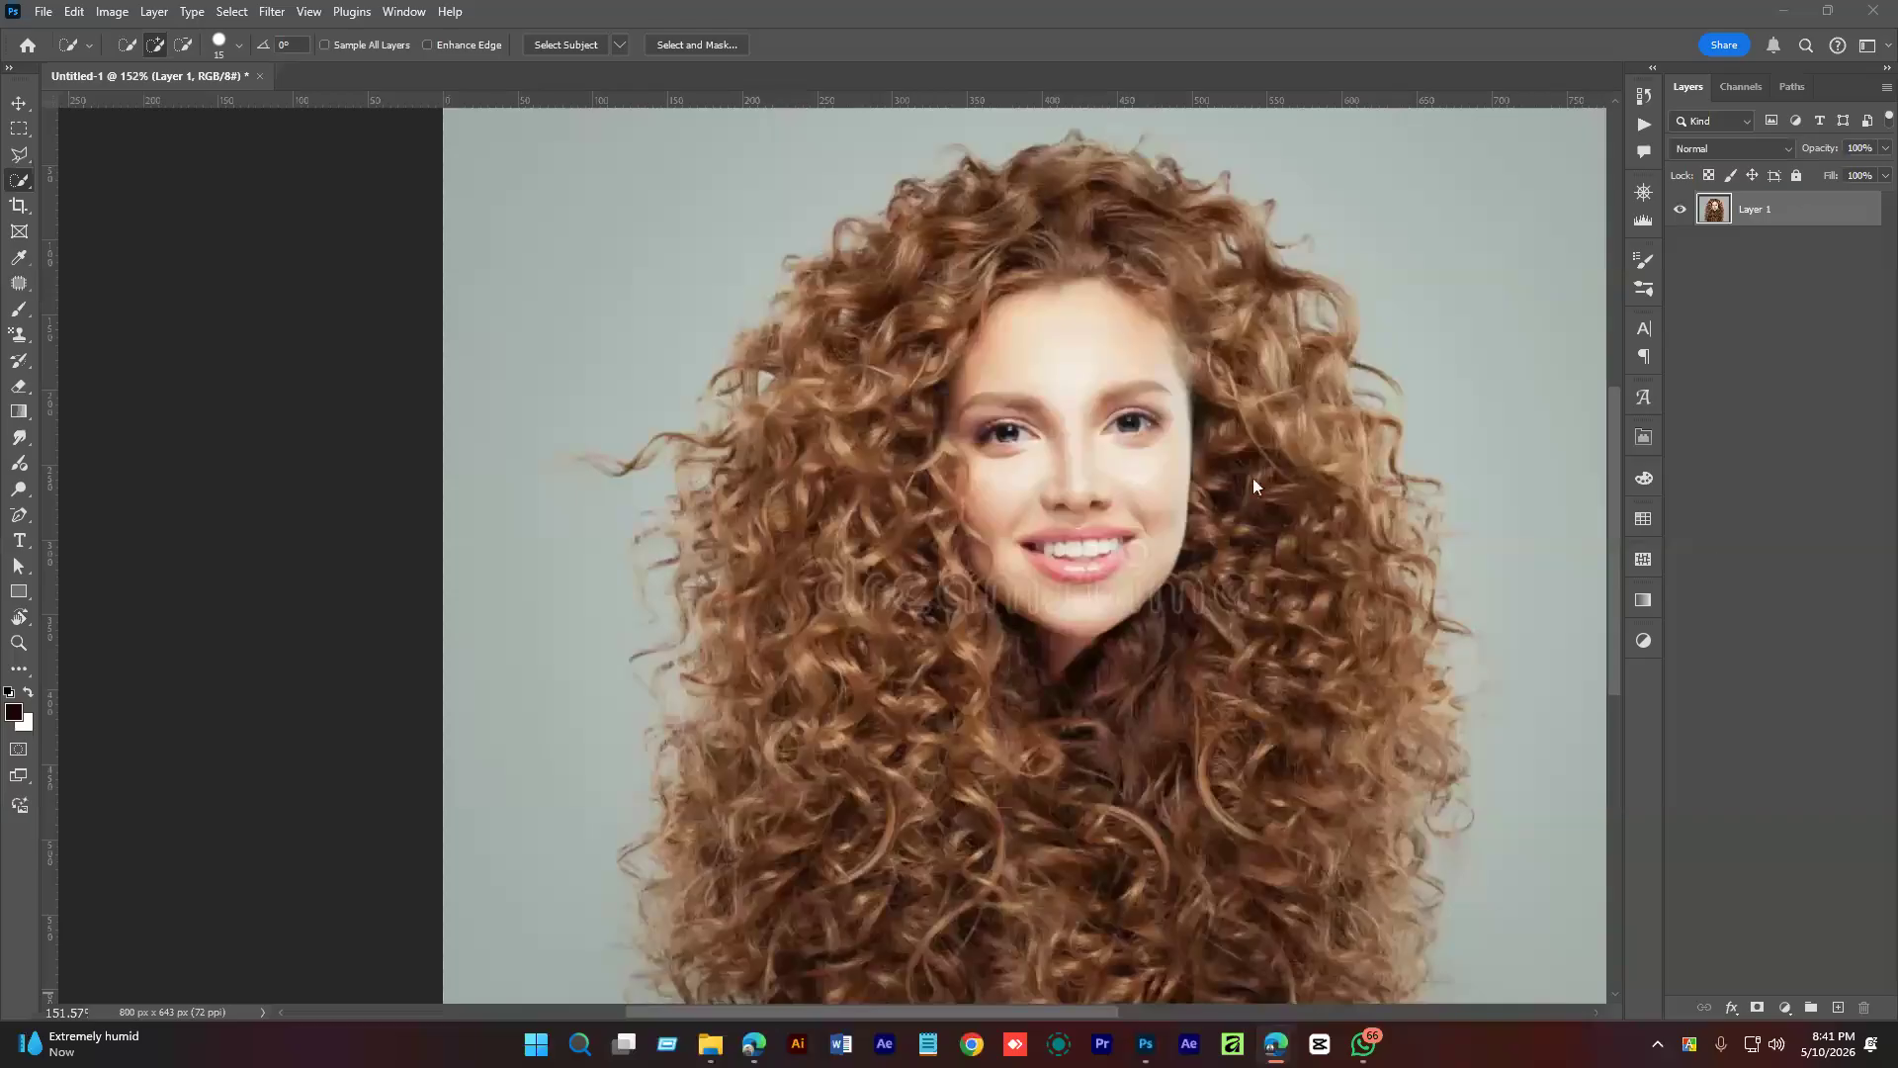
key("ctrl+shift+d")
left_click_drag(714, 454, 591, 467)
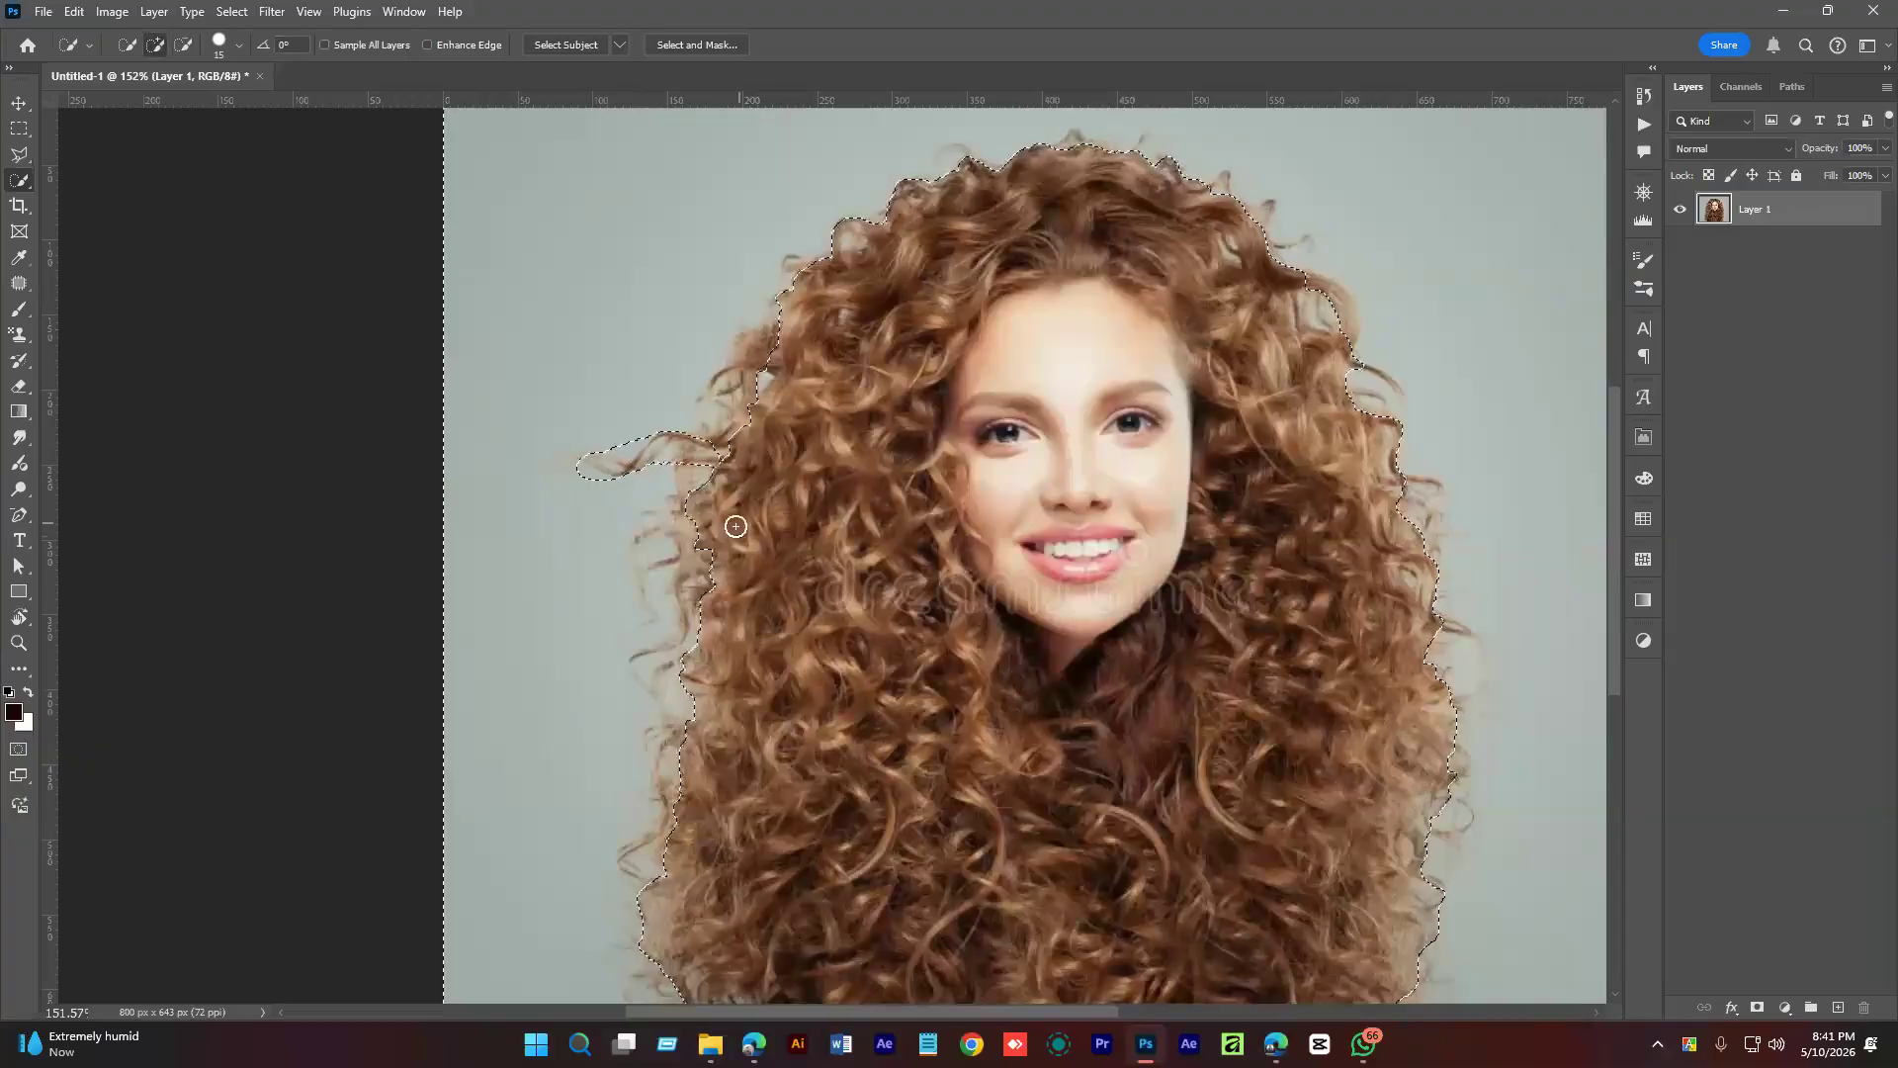
left_click_drag(690, 525, 693, 611)
mouse_move(775, 703)
left_mouse_down()
mouse_move(826, 432)
mouse_move(699, 598)
left_mouse_up()
Subtract the protruding curls along the hair's right edge from the background selection with Quick Selection.
left_click_drag(938, 576, 609, 627)
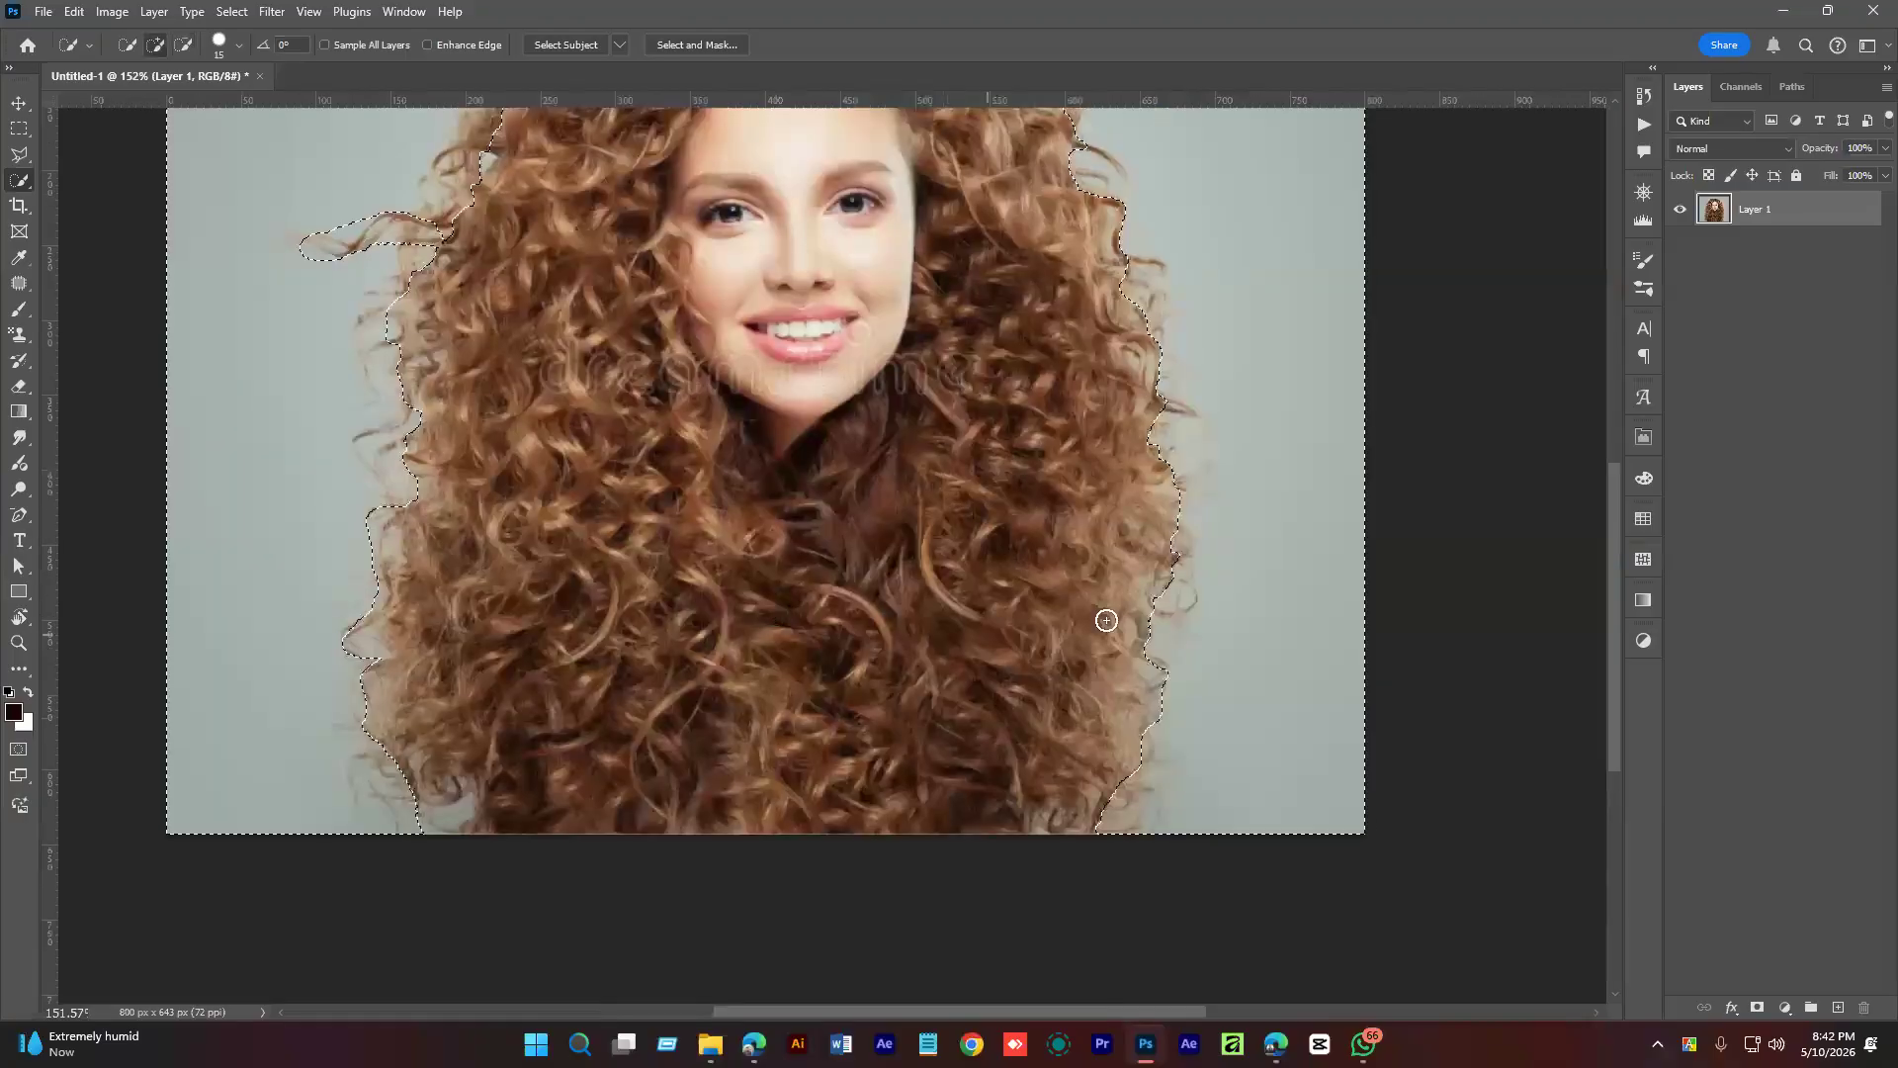
left_click_drag(1166, 545, 1178, 601)
left_click_drag(1130, 476, 1173, 661)
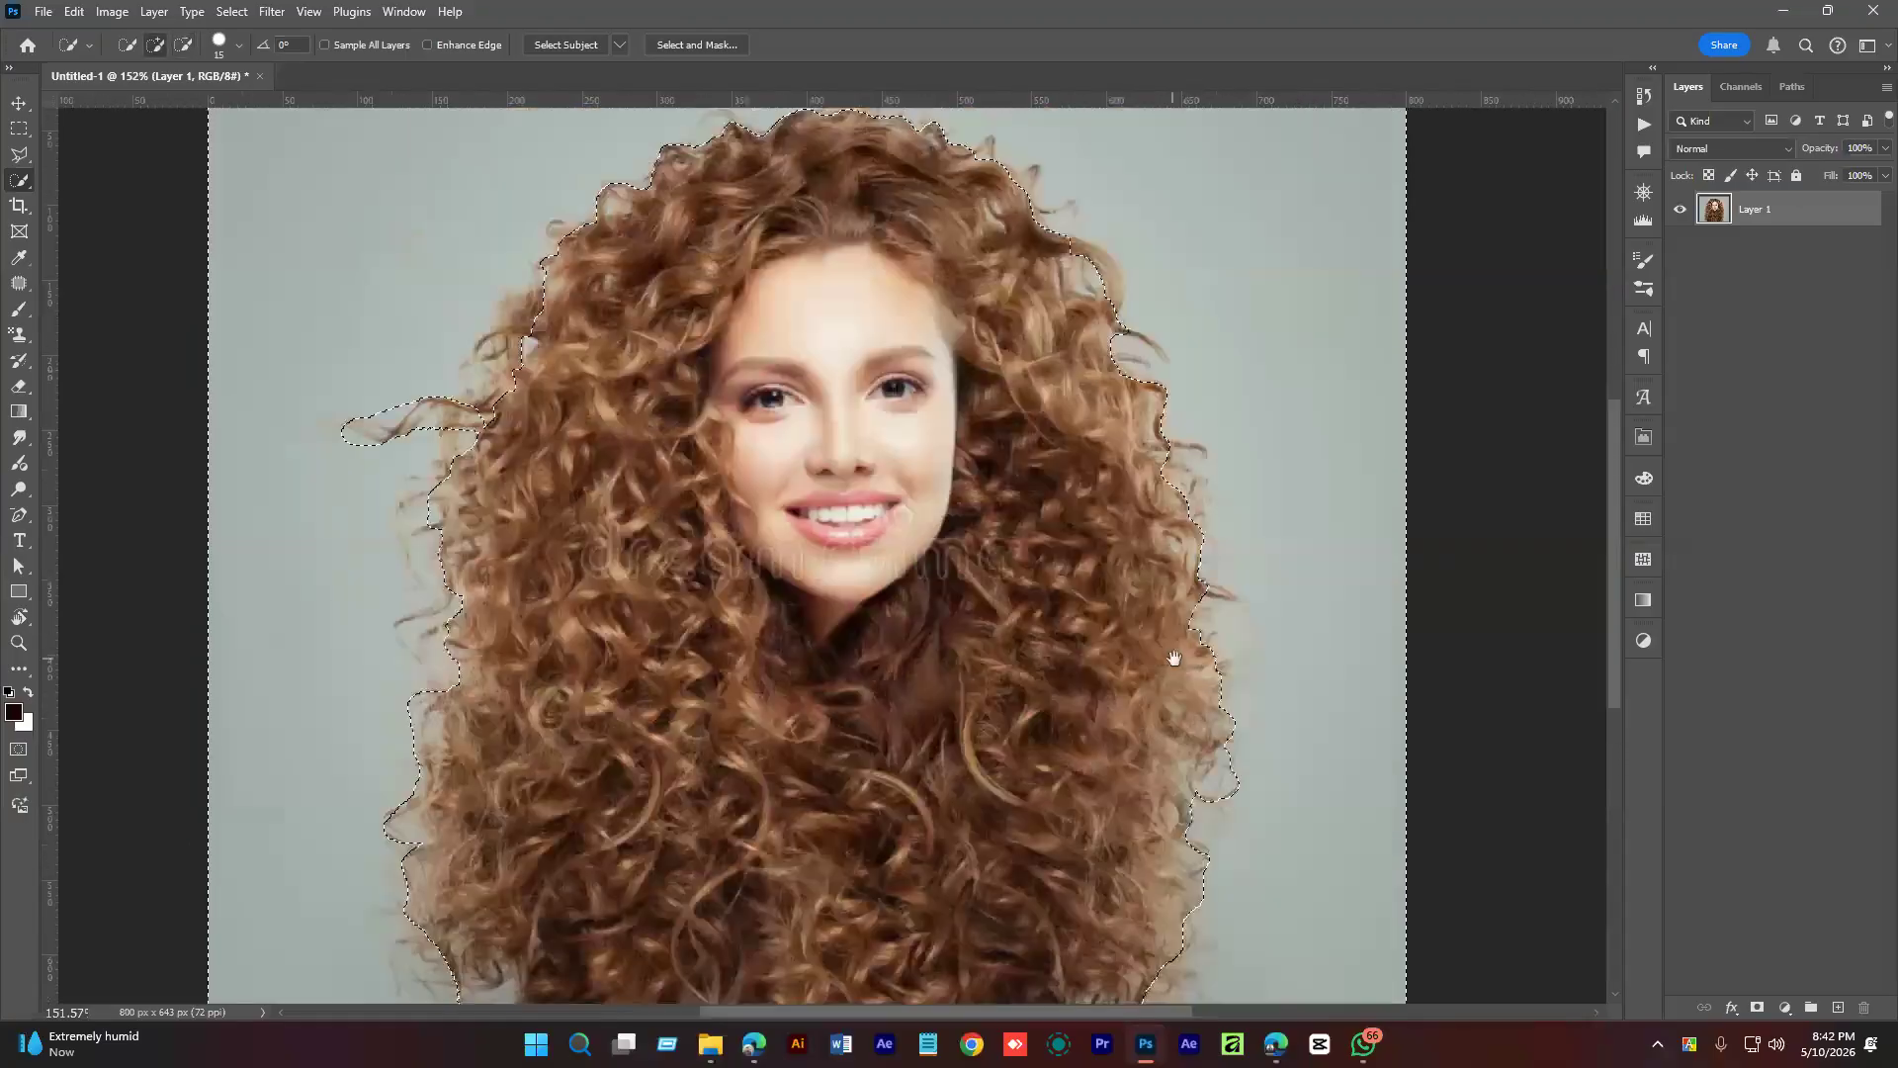
left_click_drag(1201, 593, 1216, 597)
mouse_move(1177, 464)
left_mouse_down()
mouse_move(1194, 455)
mouse_move(1136, 501)
mouse_move(1186, 619)
mouse_move(1203, 477)
left_mouse_up()
left_click_drag(1125, 366, 1163, 395)
Invert the selection to the woman and add a layer mask to Layer 1 from it.
scroll(1100, 529, "down", 5)
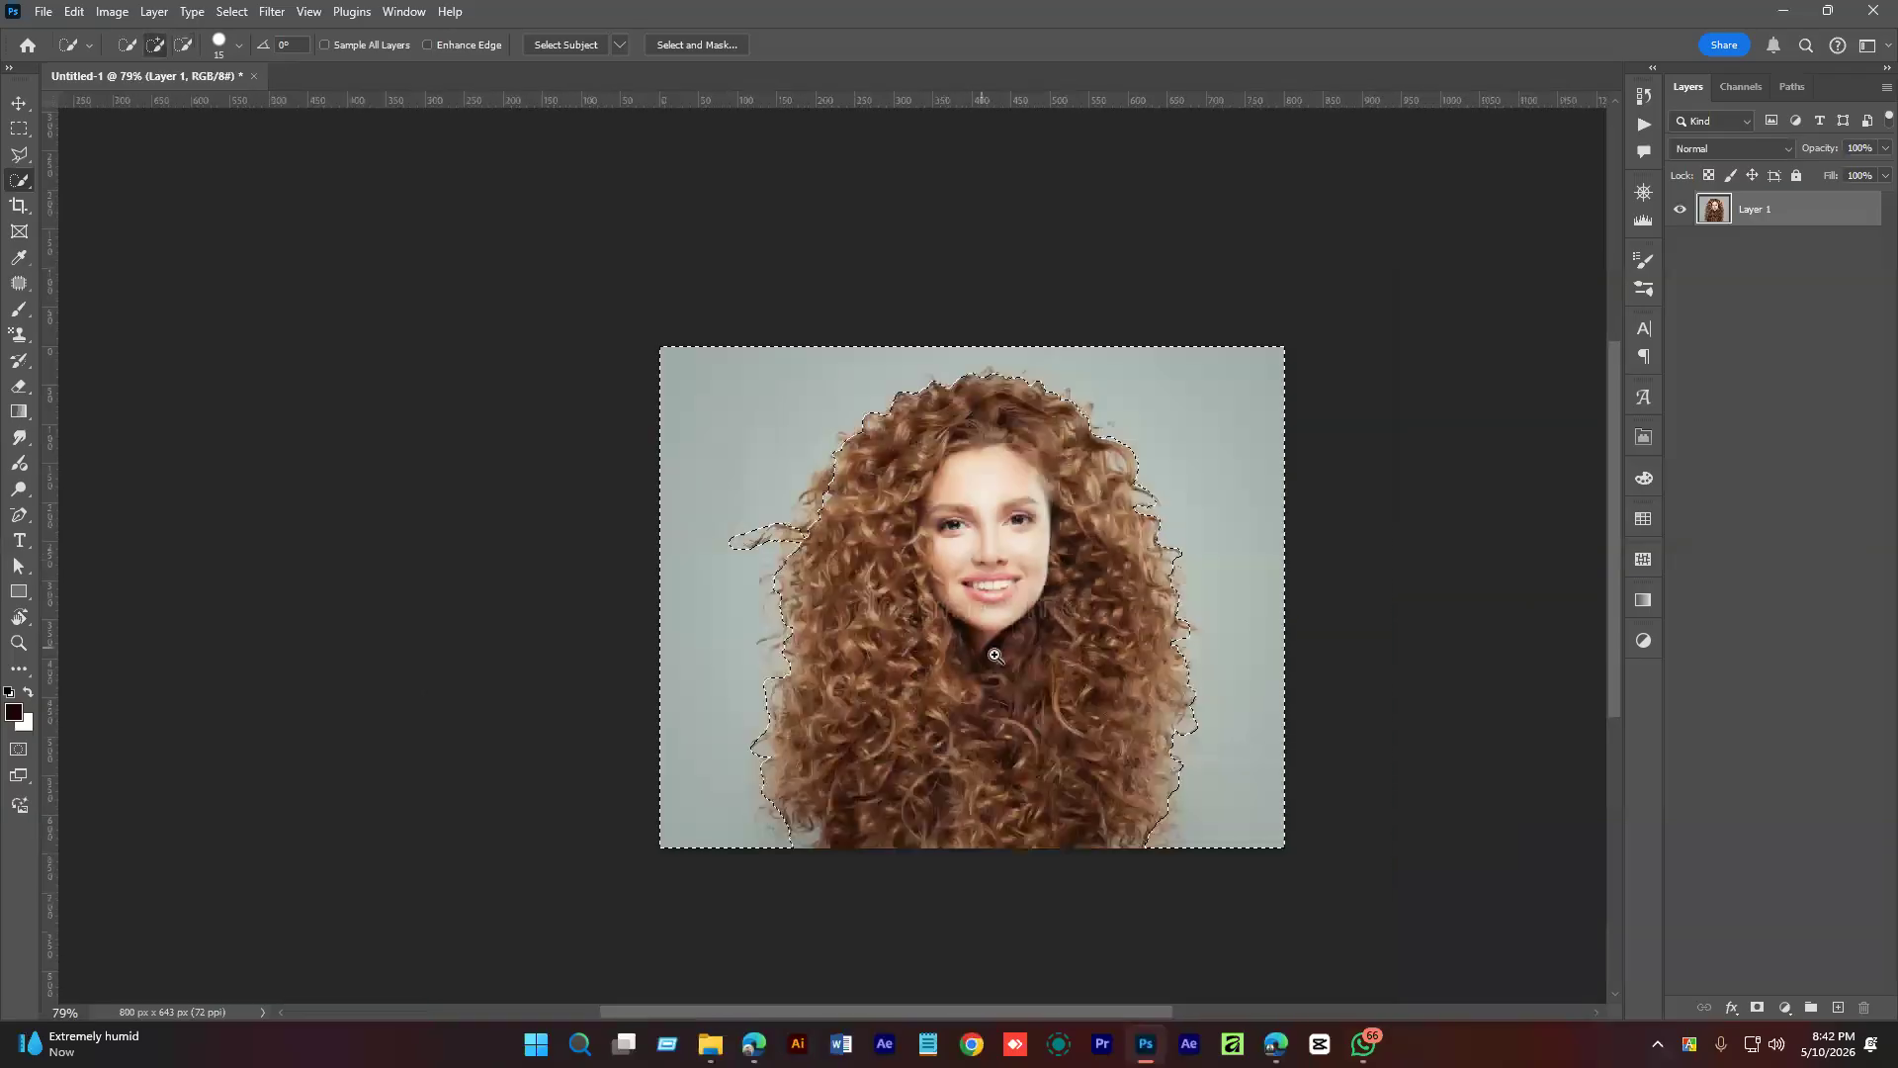
scroll(1033, 574, "up", 2)
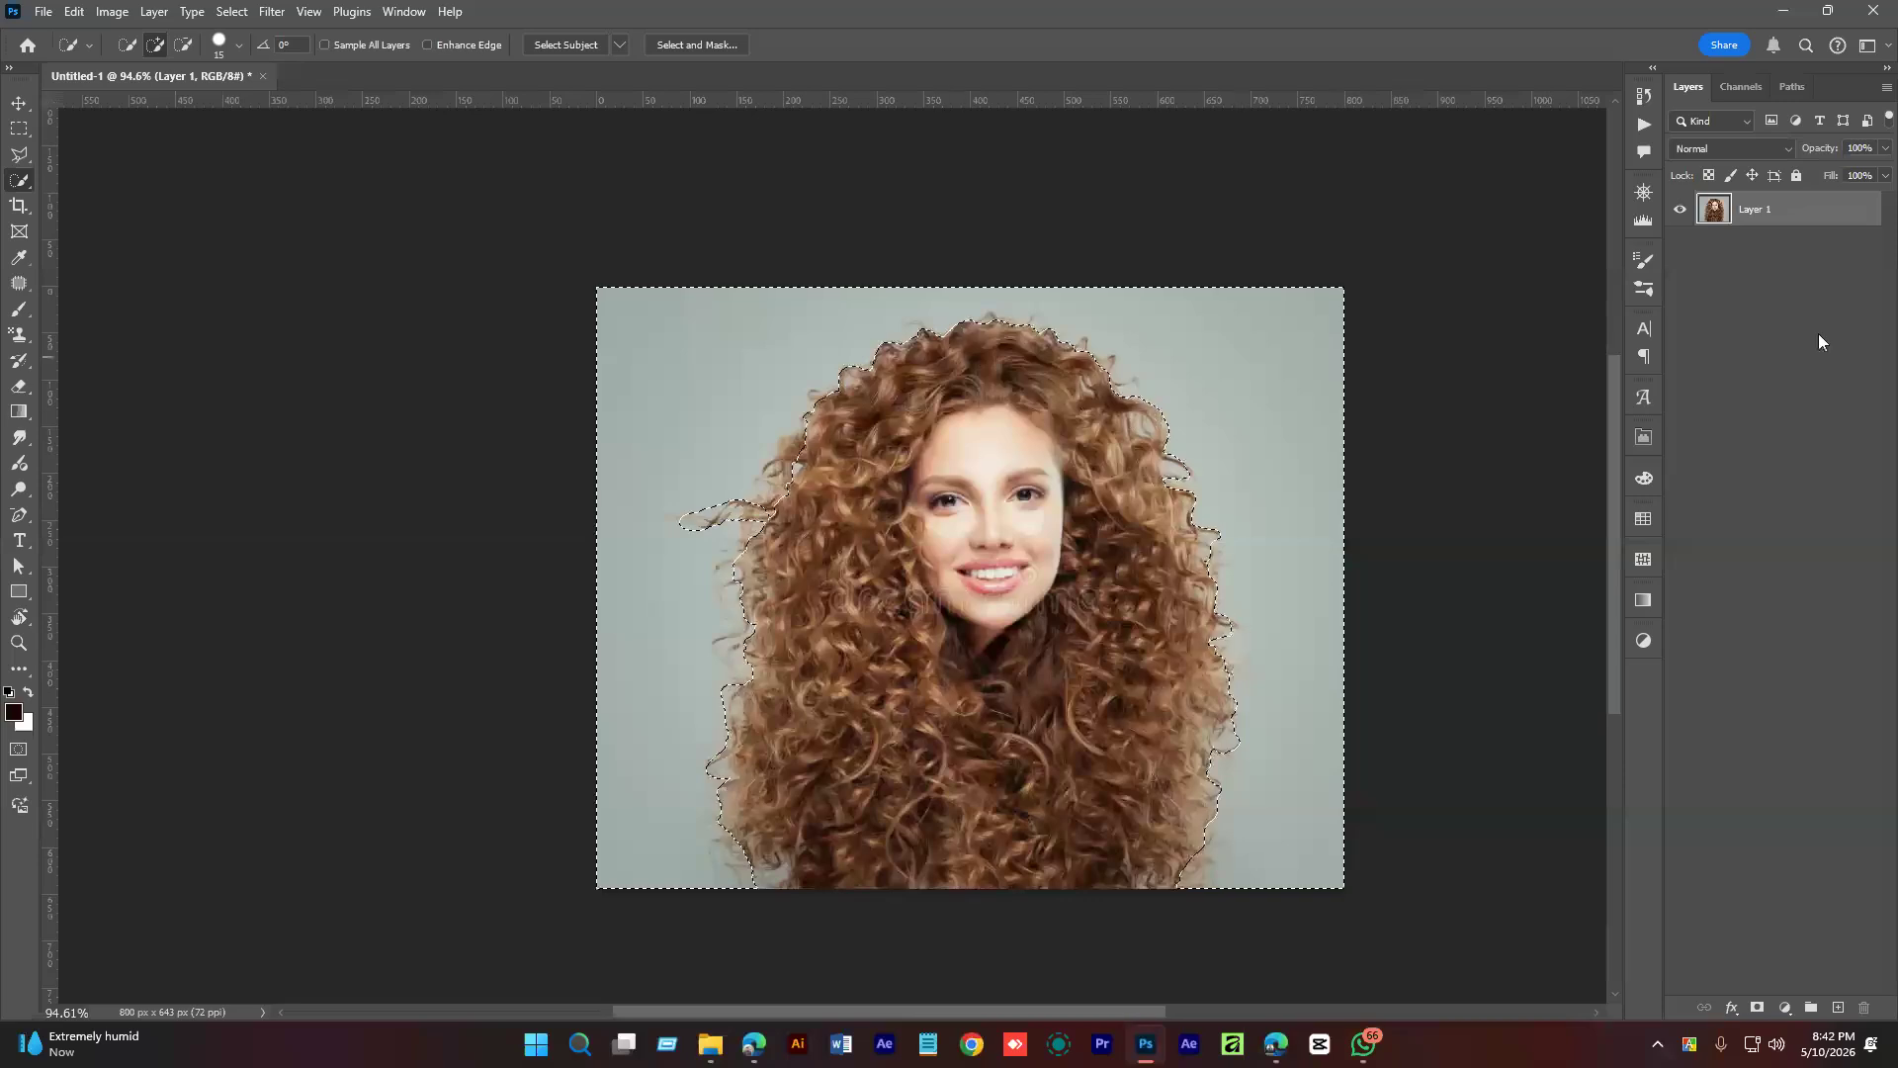
key("ctrl+shift+i")
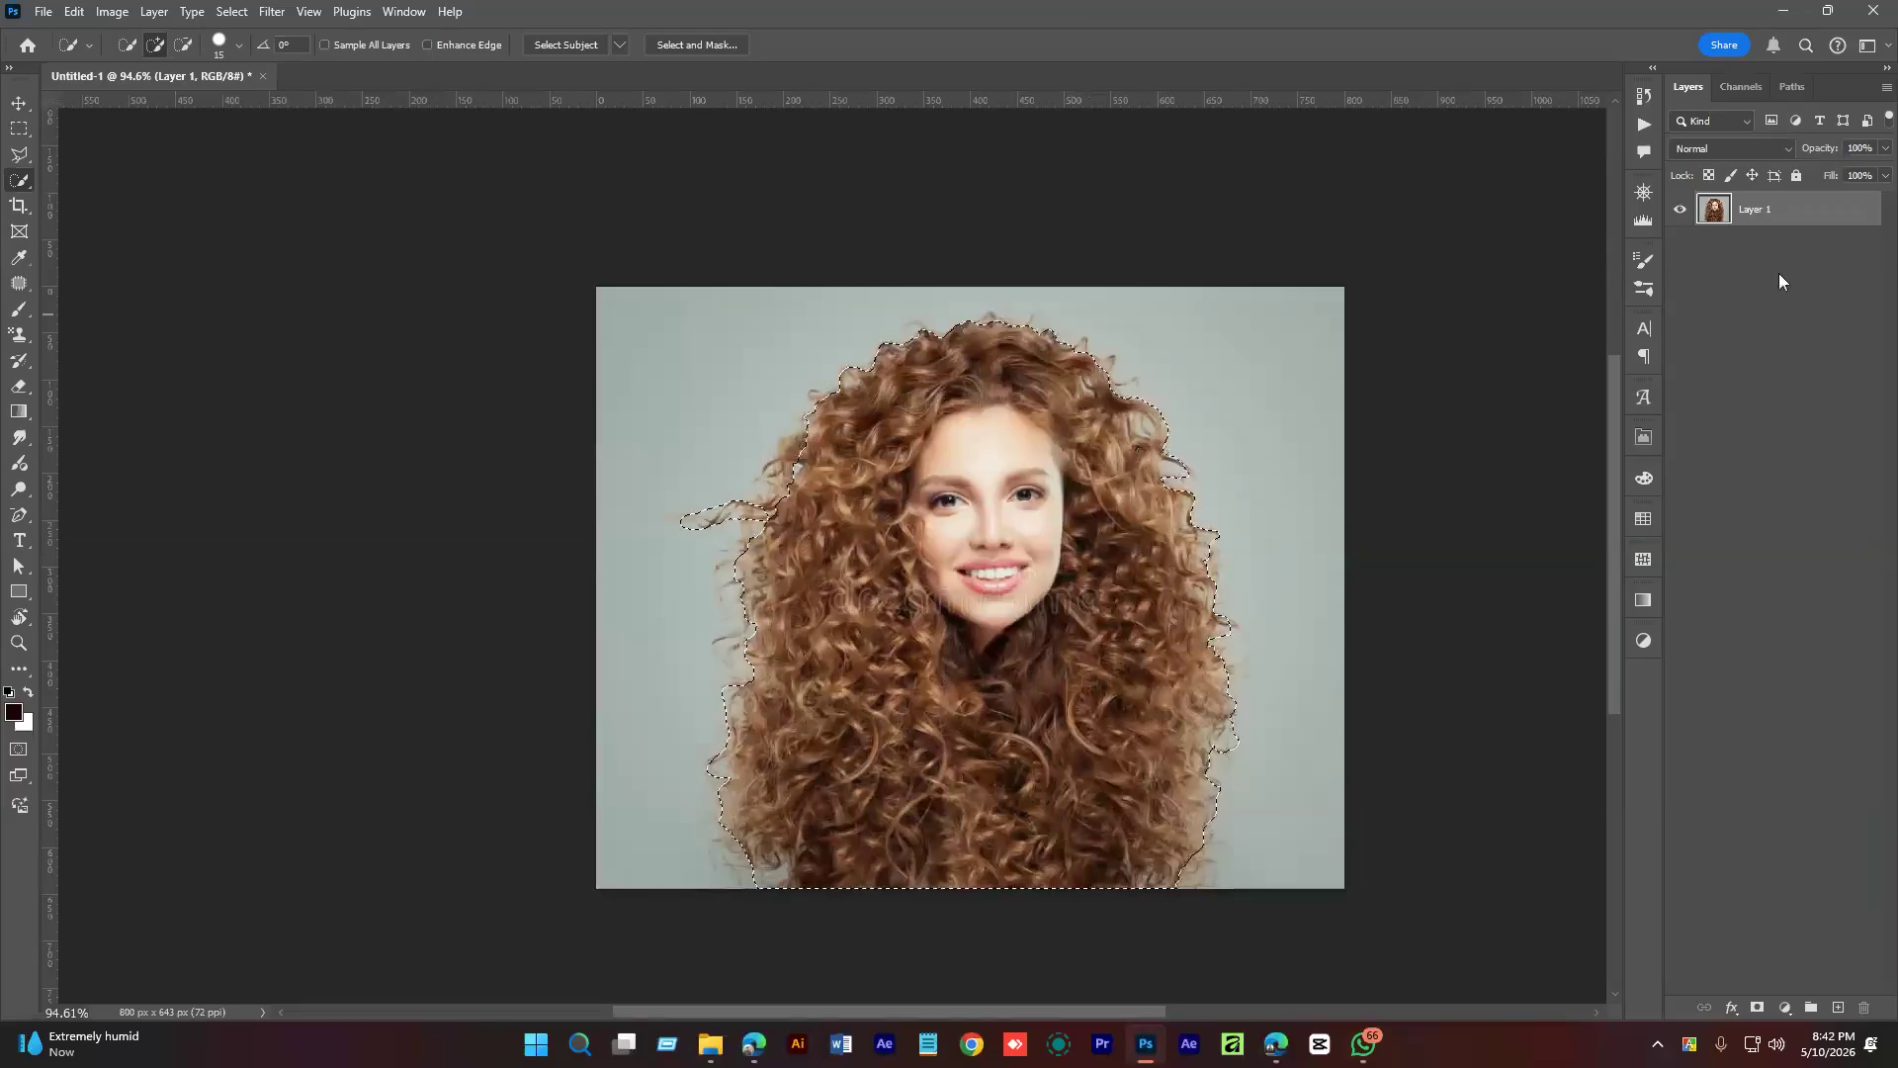
left_click(1757, 1007)
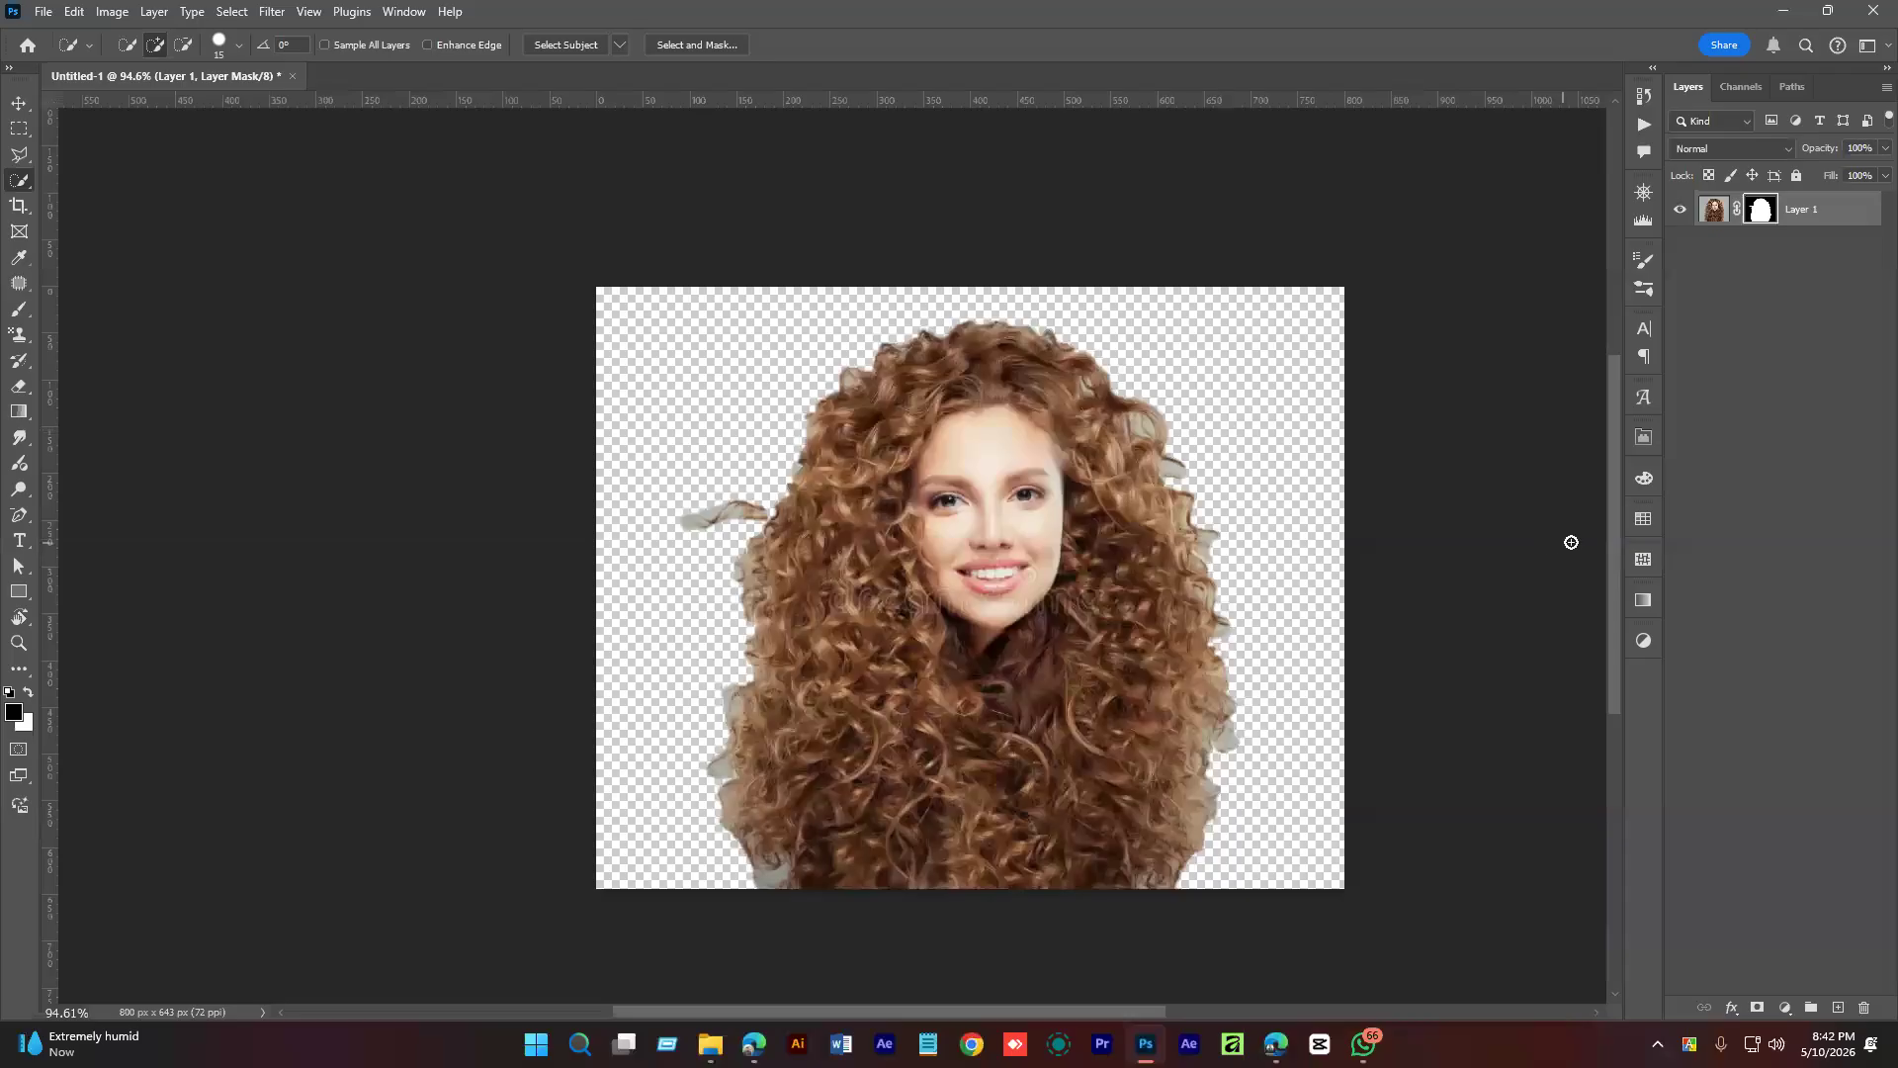
Invert Layer 1's mask to show only the background, and invert it back to show the woman.
left_click(1760, 389)
left_click(1761, 211)
left_click(1802, 369)
left_click(1763, 210)
key("ctrl+i")
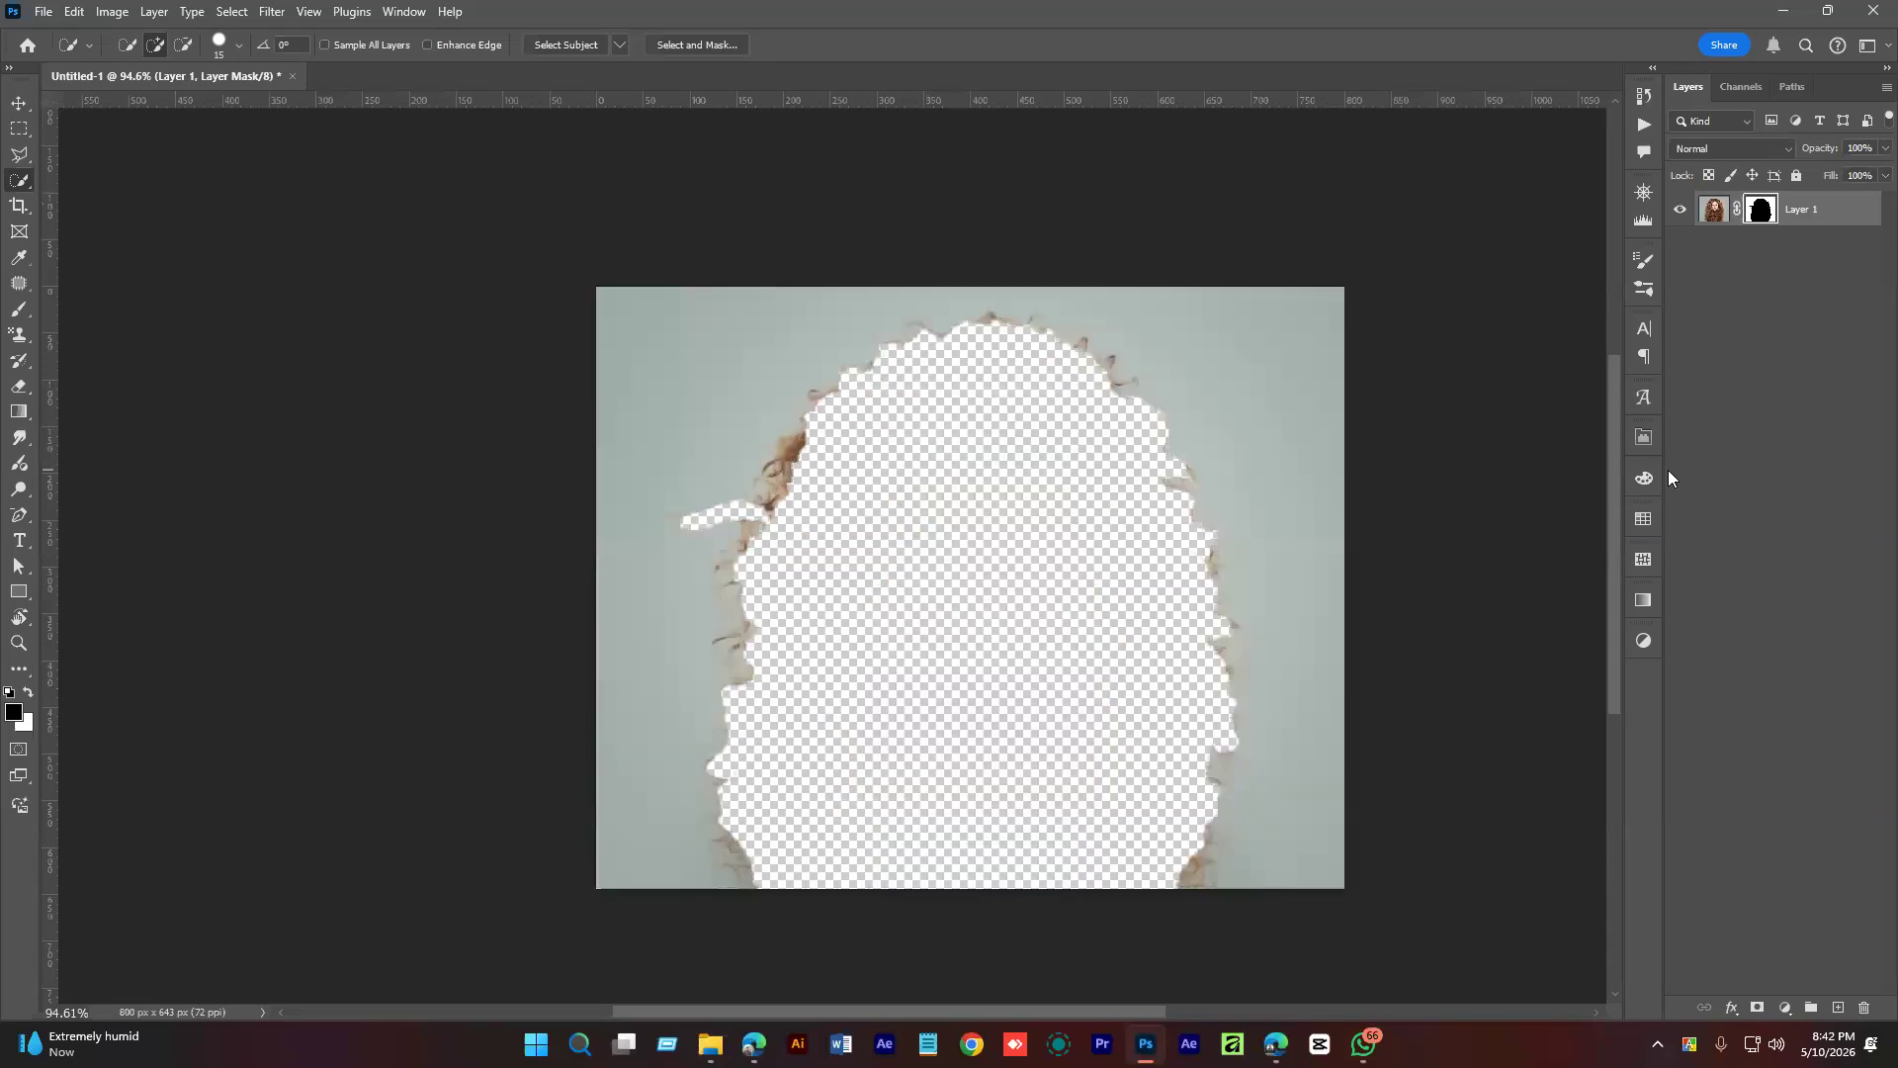
right_click(1760, 210)
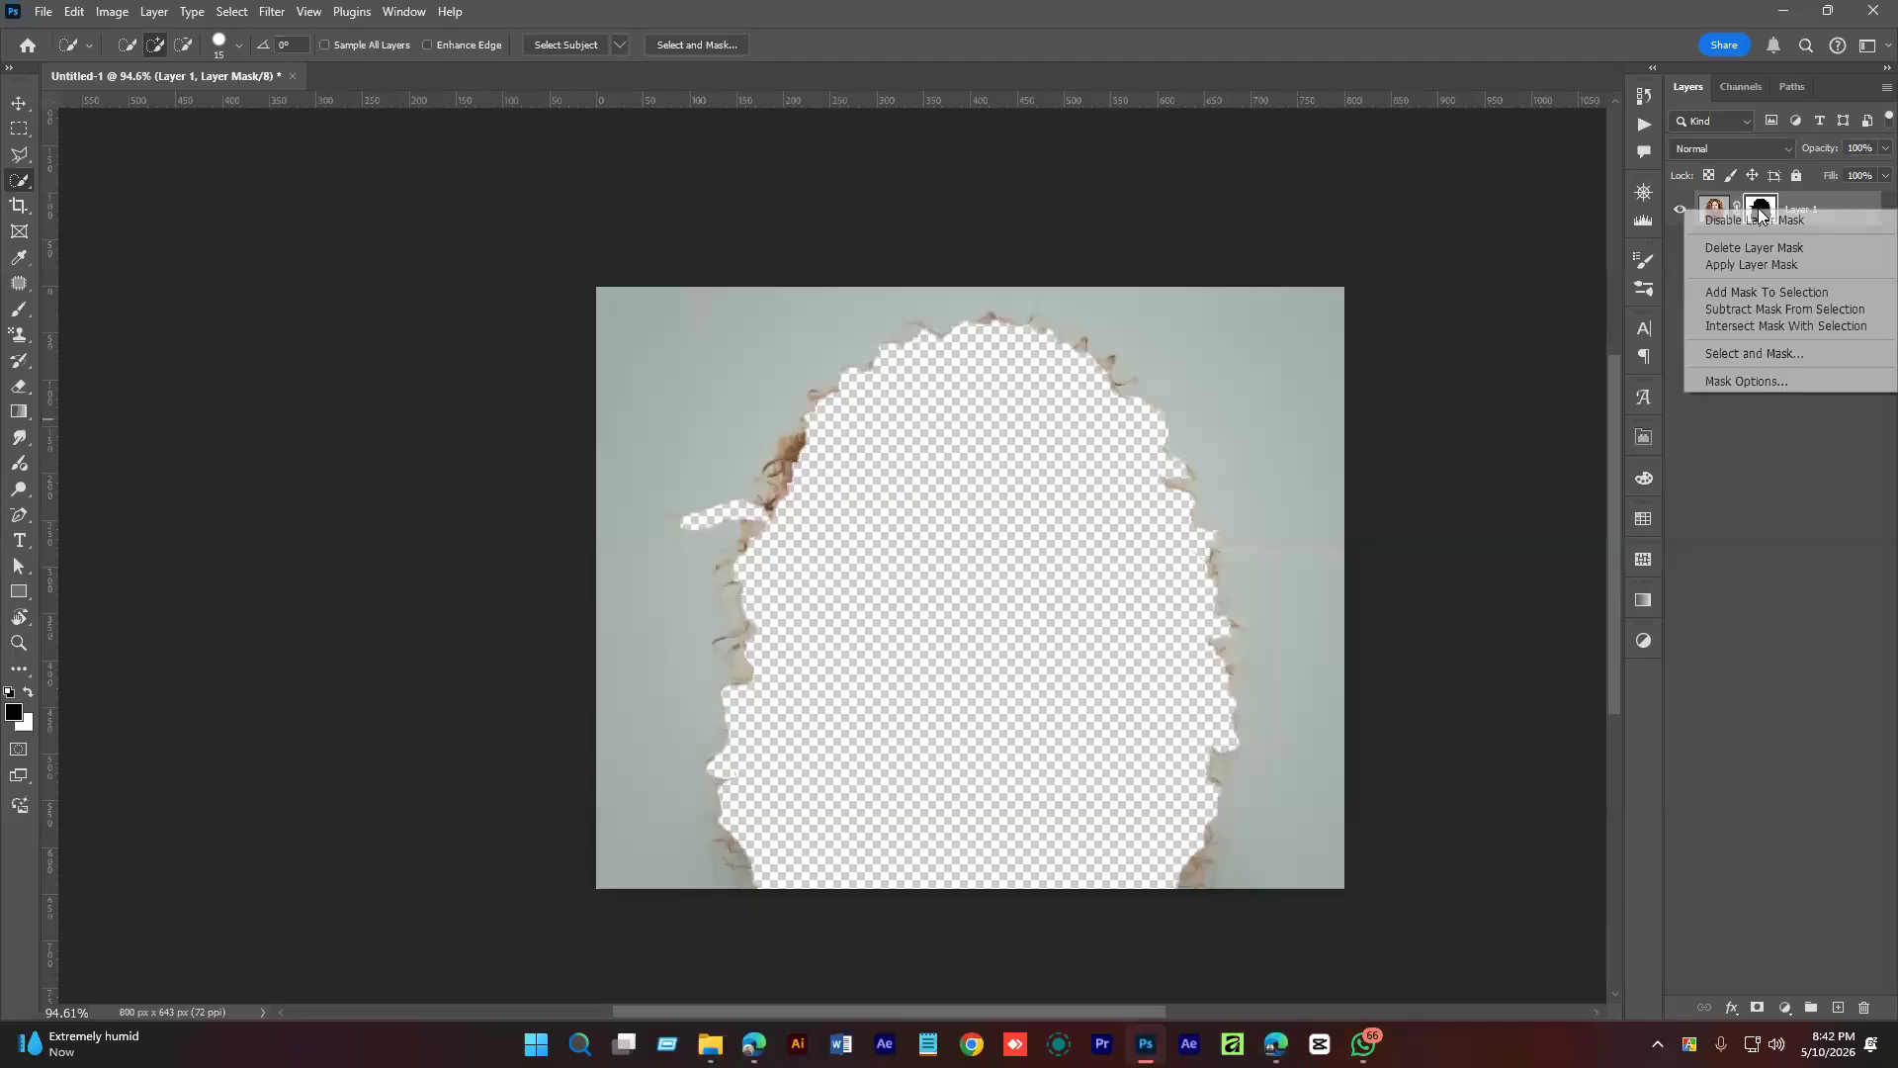
left_click(1780, 460)
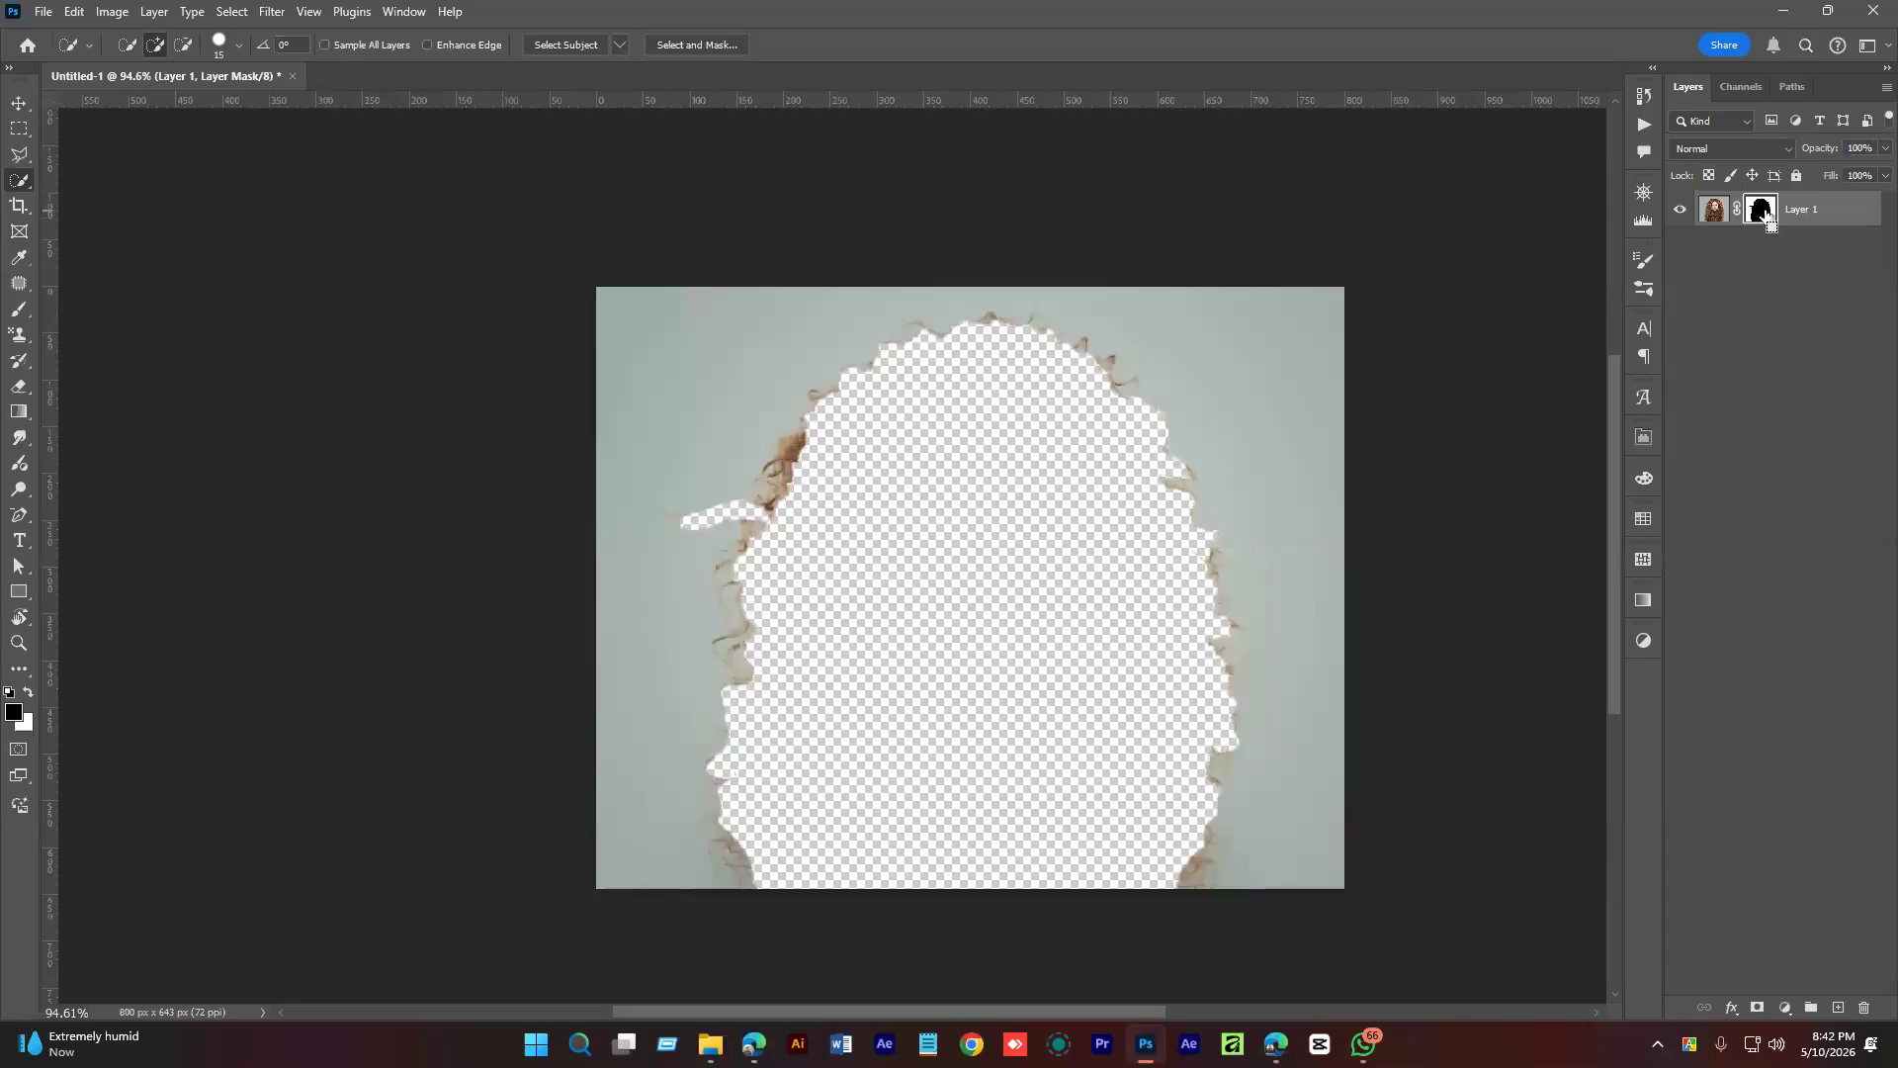
key("ctrl+i")
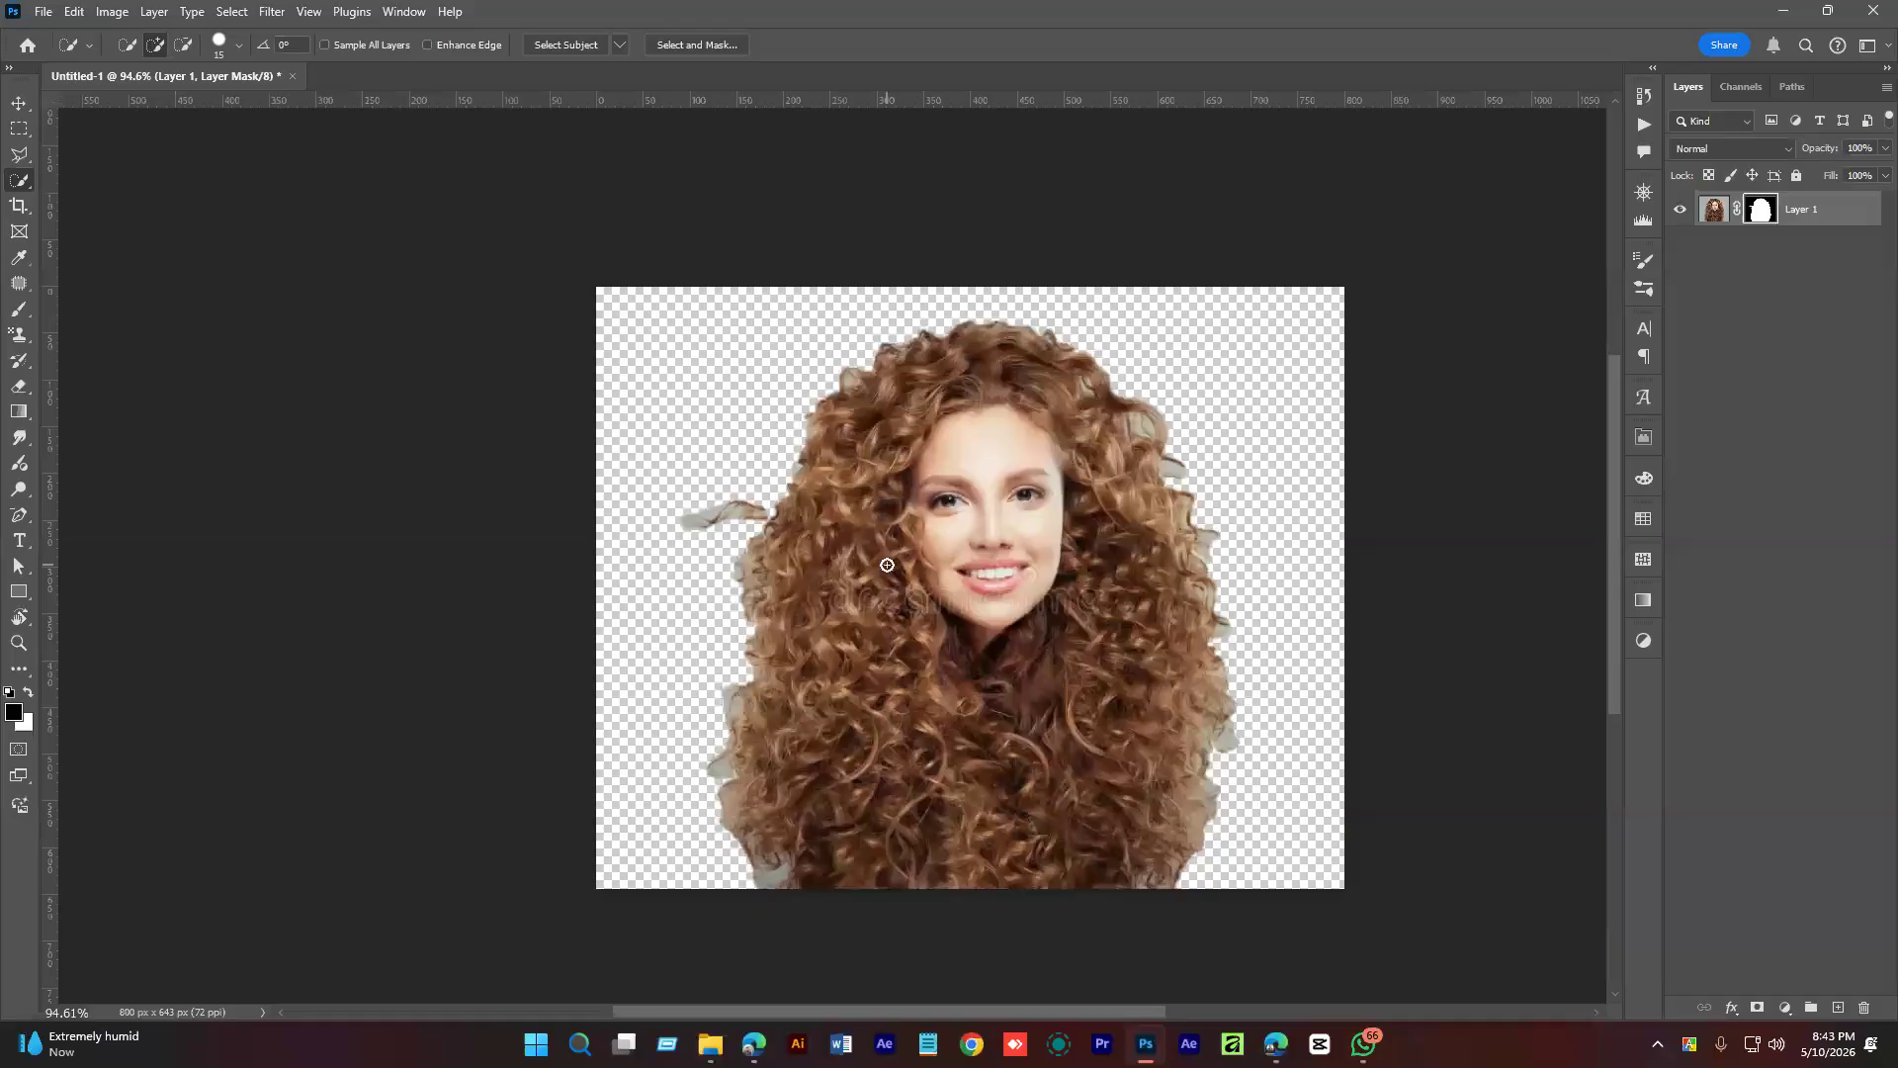
Paint black on the layer mask with the Brush tool over the grey fringe along the hair's left side.
scroll(781, 579, "up", 5)
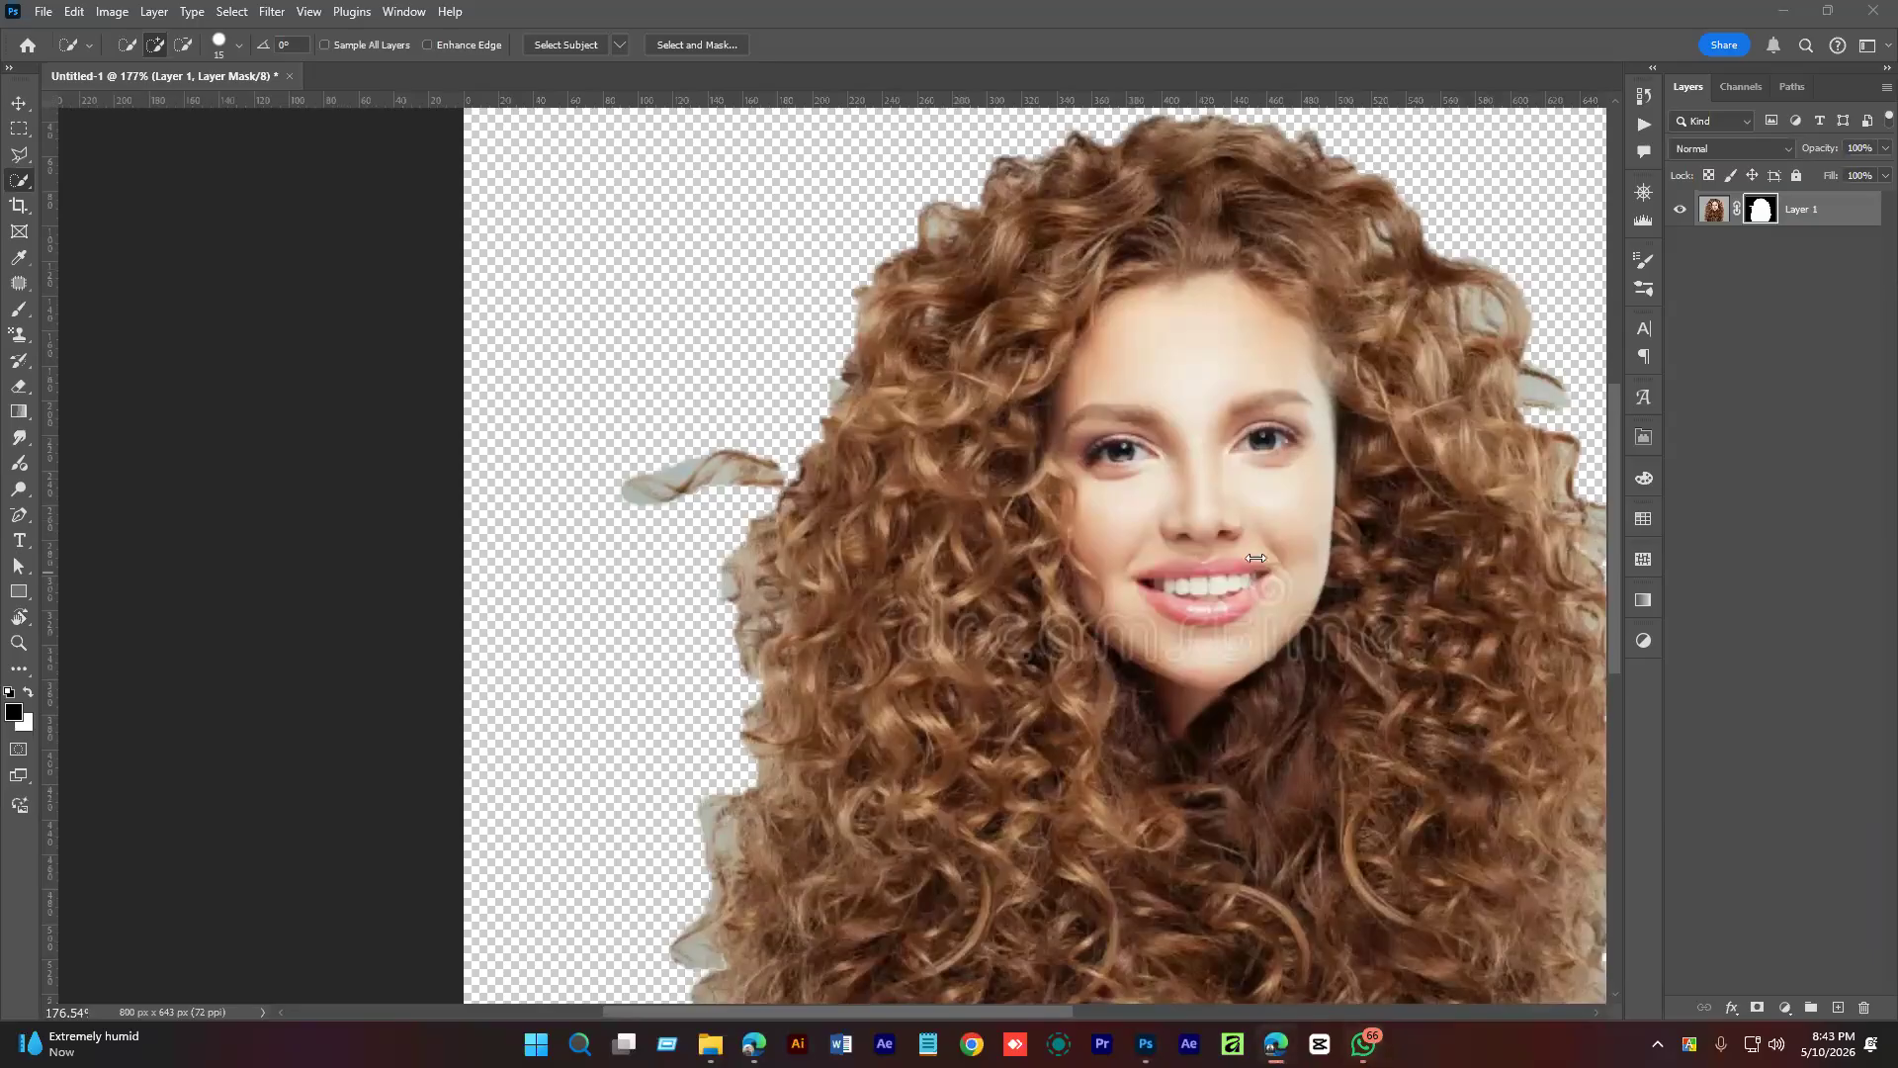
left_click(1136, 558)
left_click_drag(1223, 496, 1043, 527)
scroll(1022, 534, "down", 3)
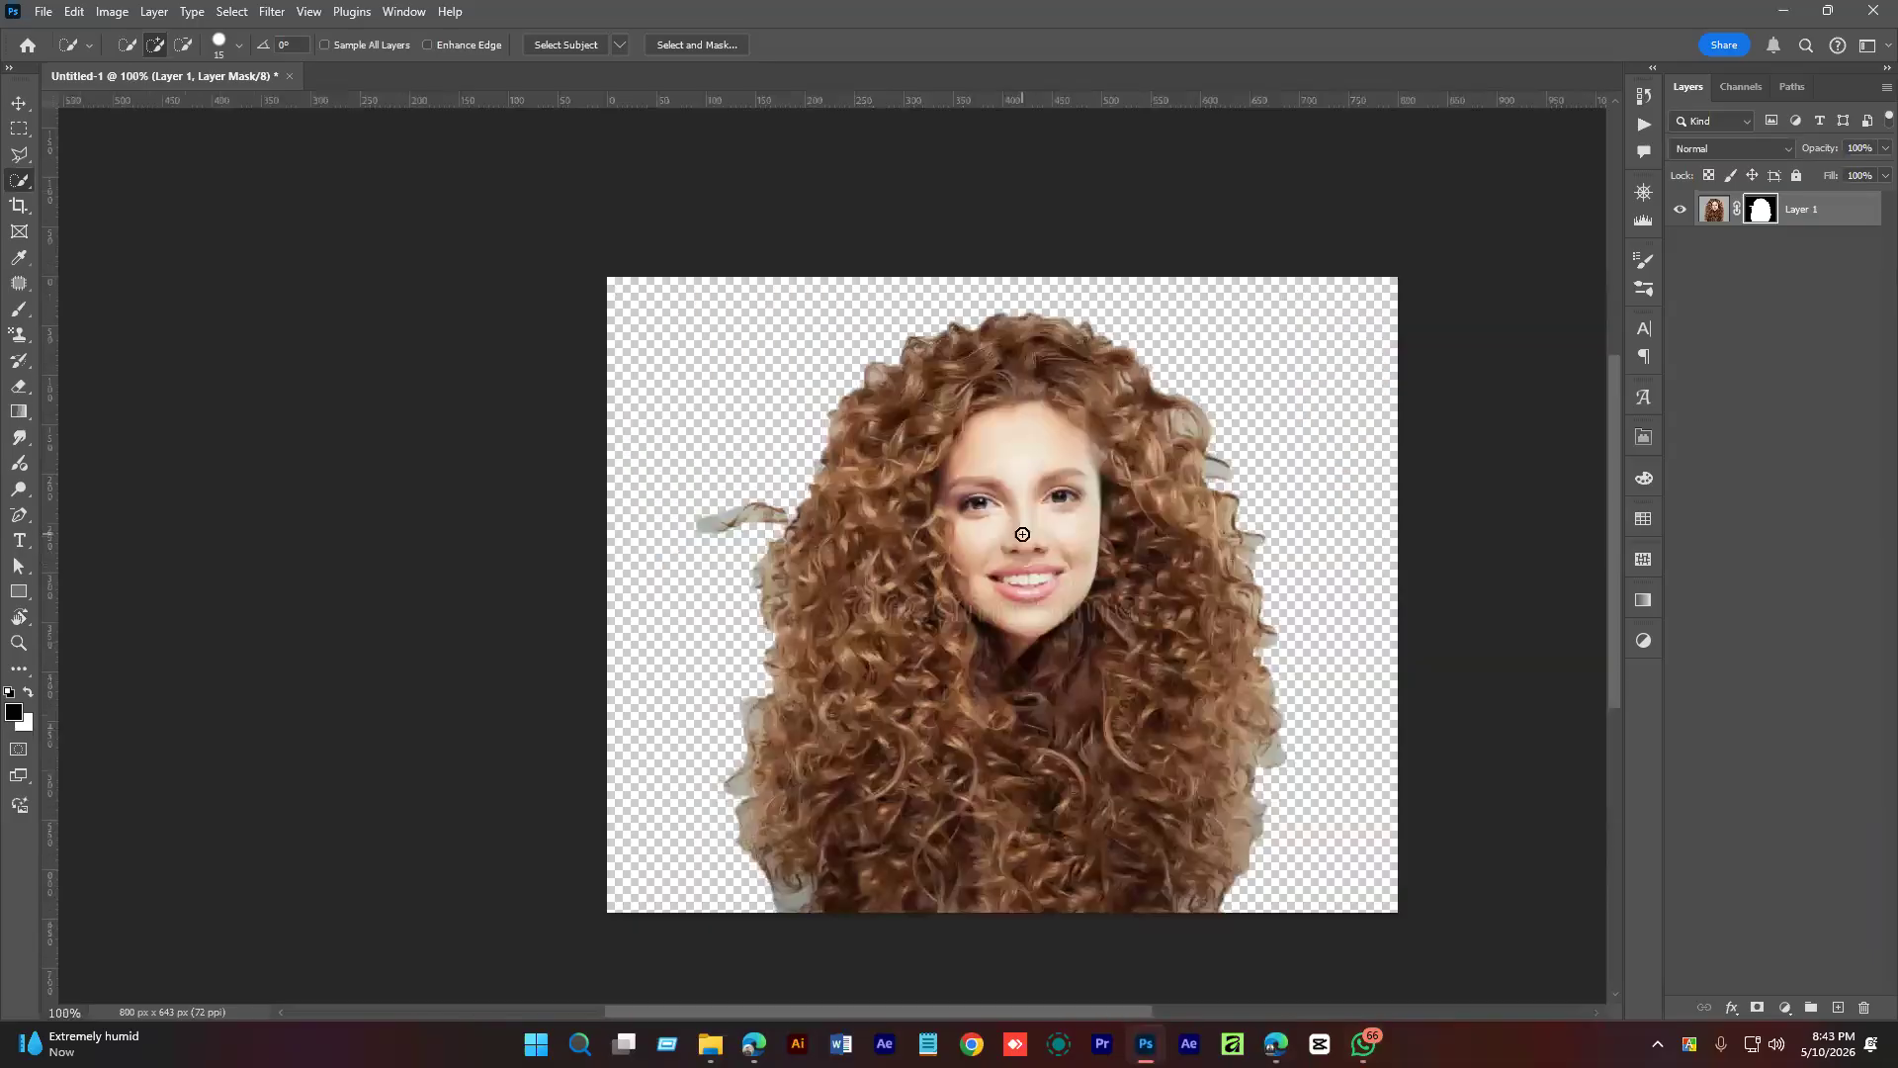
left_click(18, 309)
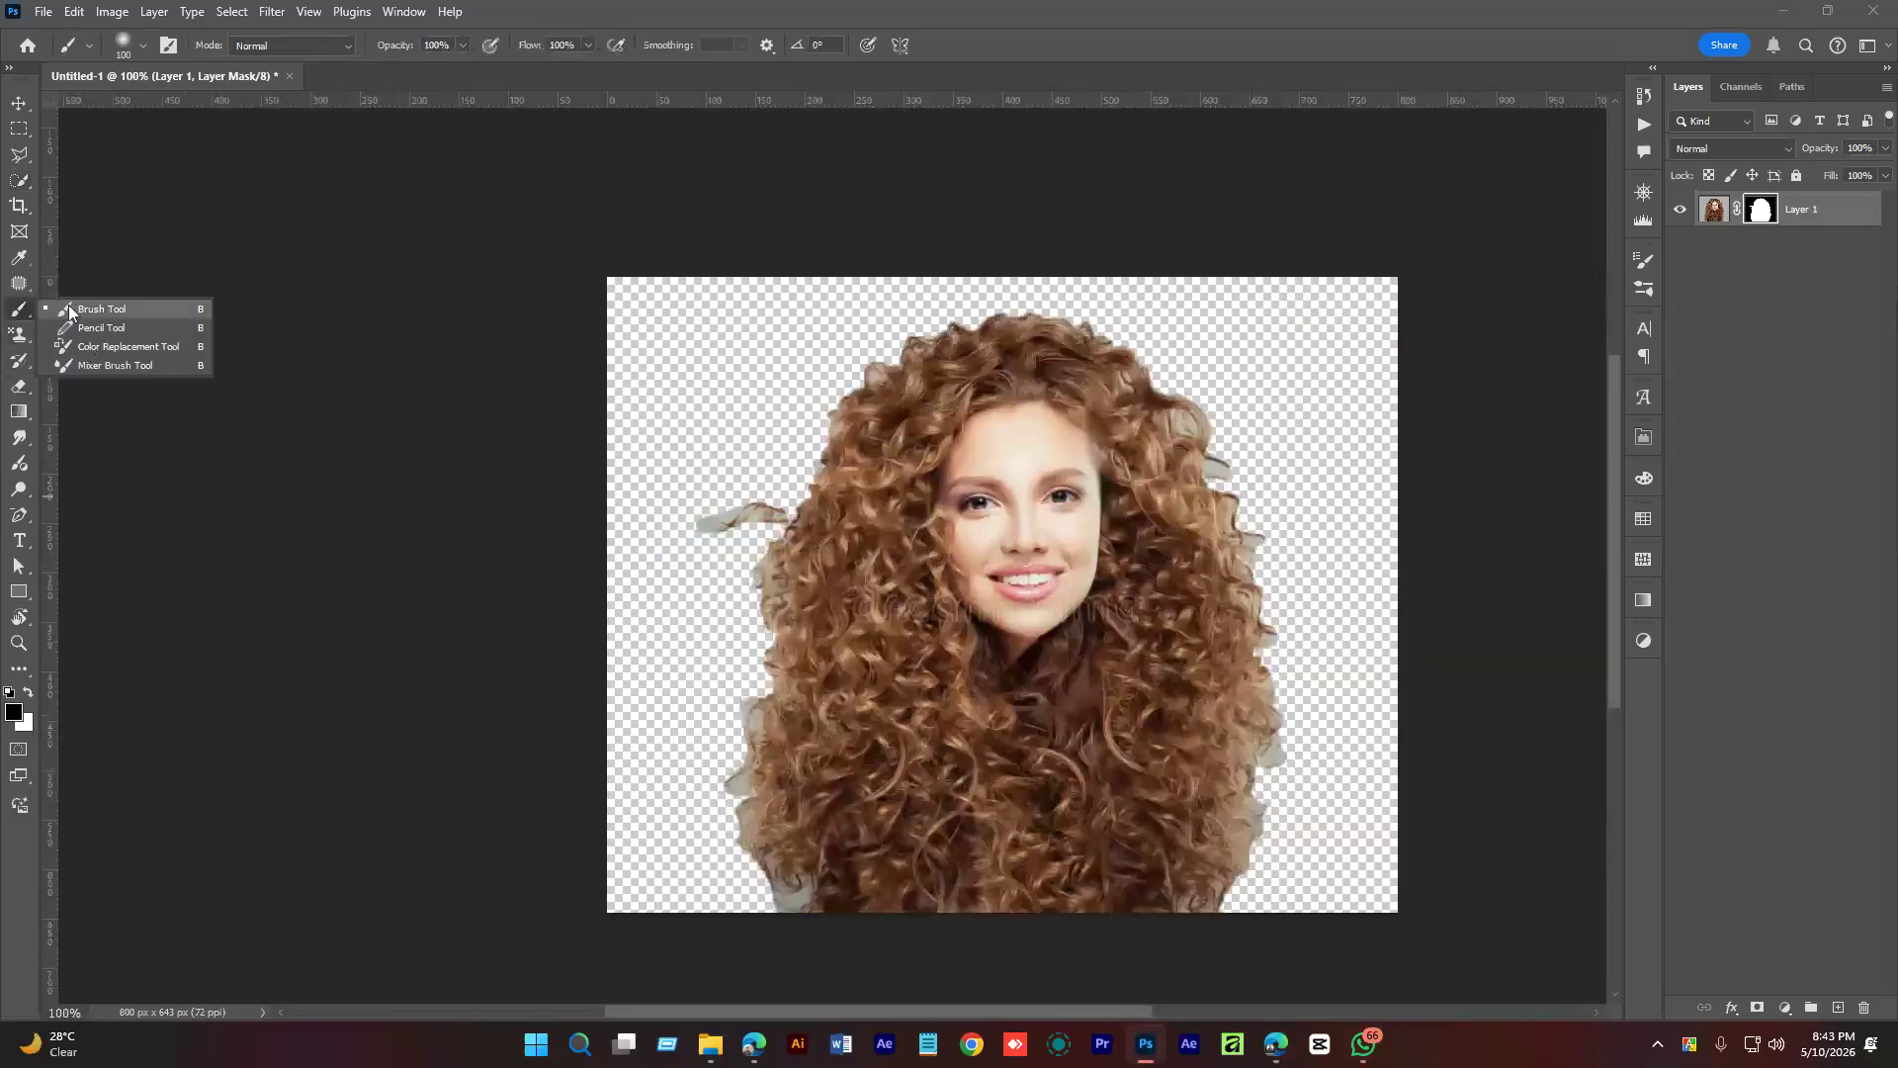
scroll(755, 535, "up", 1)
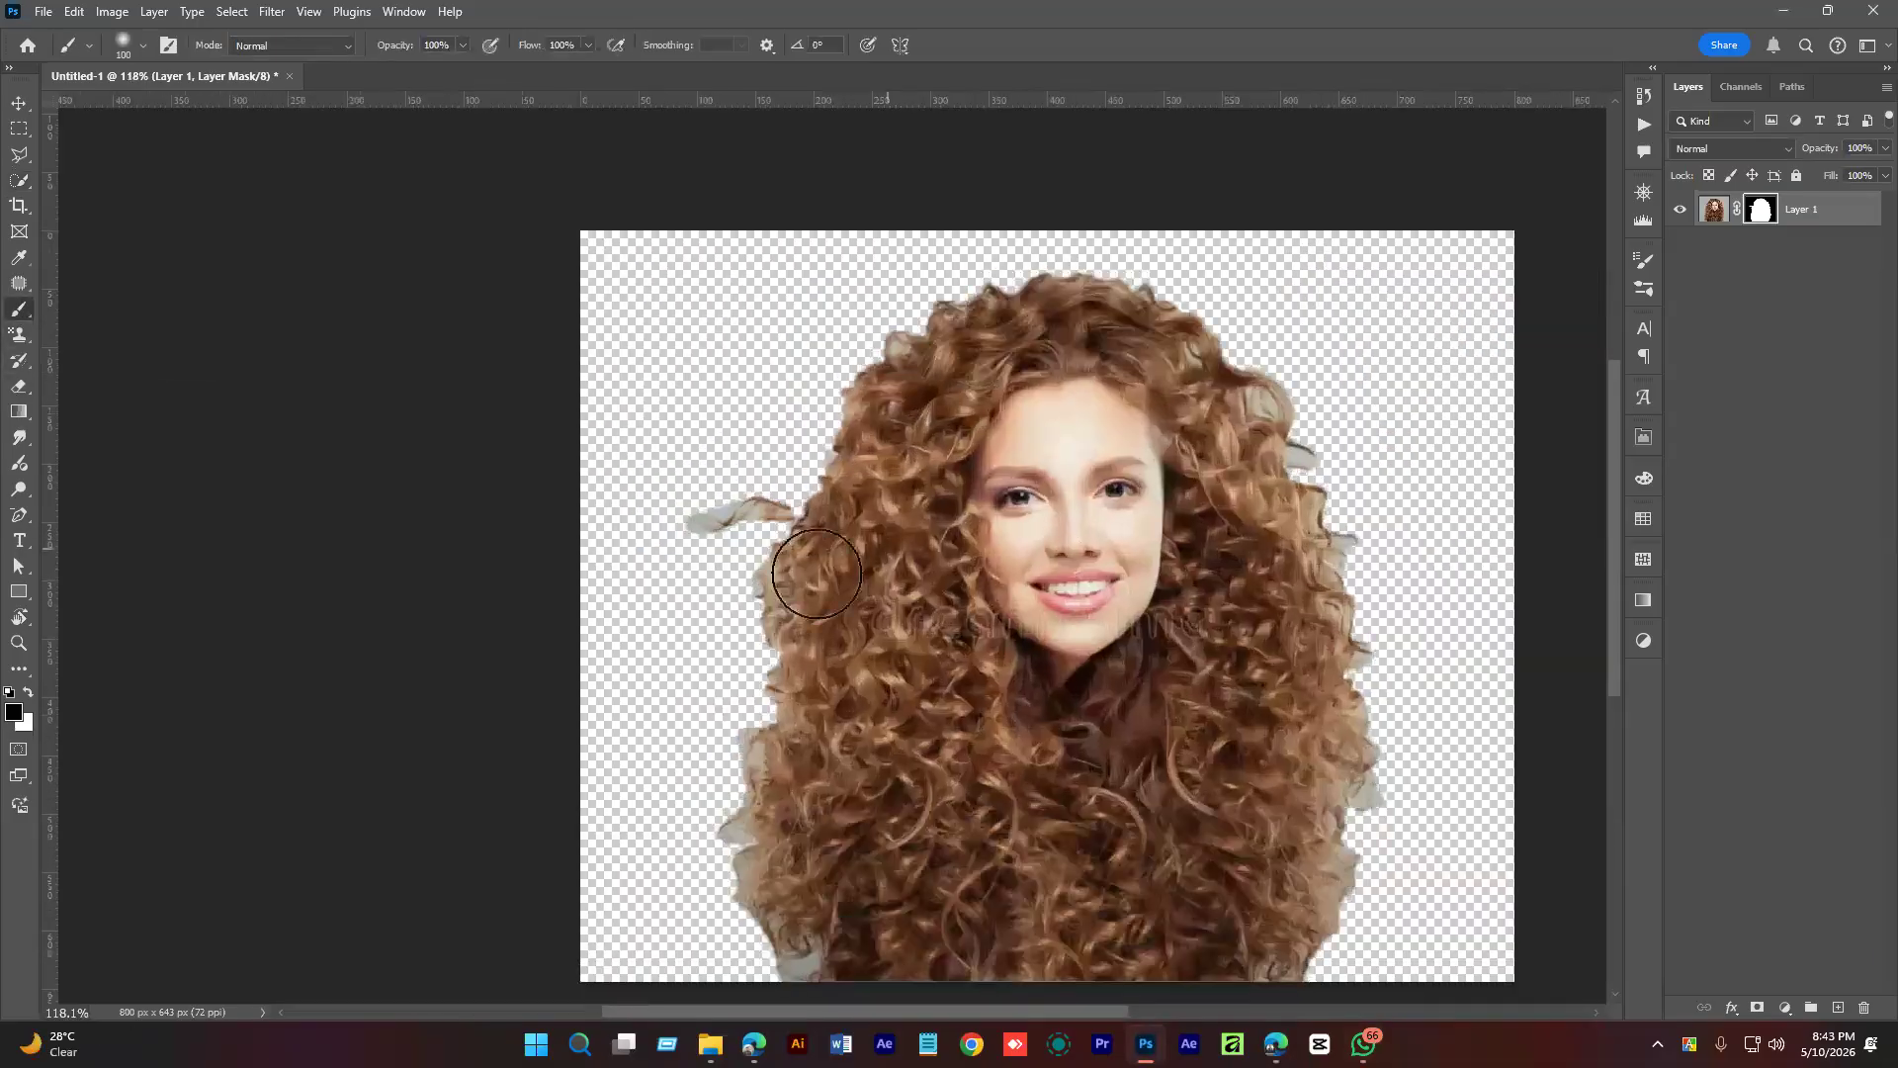
mouse_move(741, 465)
left_mouse_down()
mouse_move(648, 509)
mouse_move(688, 450)
mouse_move(751, 499)
left_mouse_up()
scroll(691, 551, "down", 3)
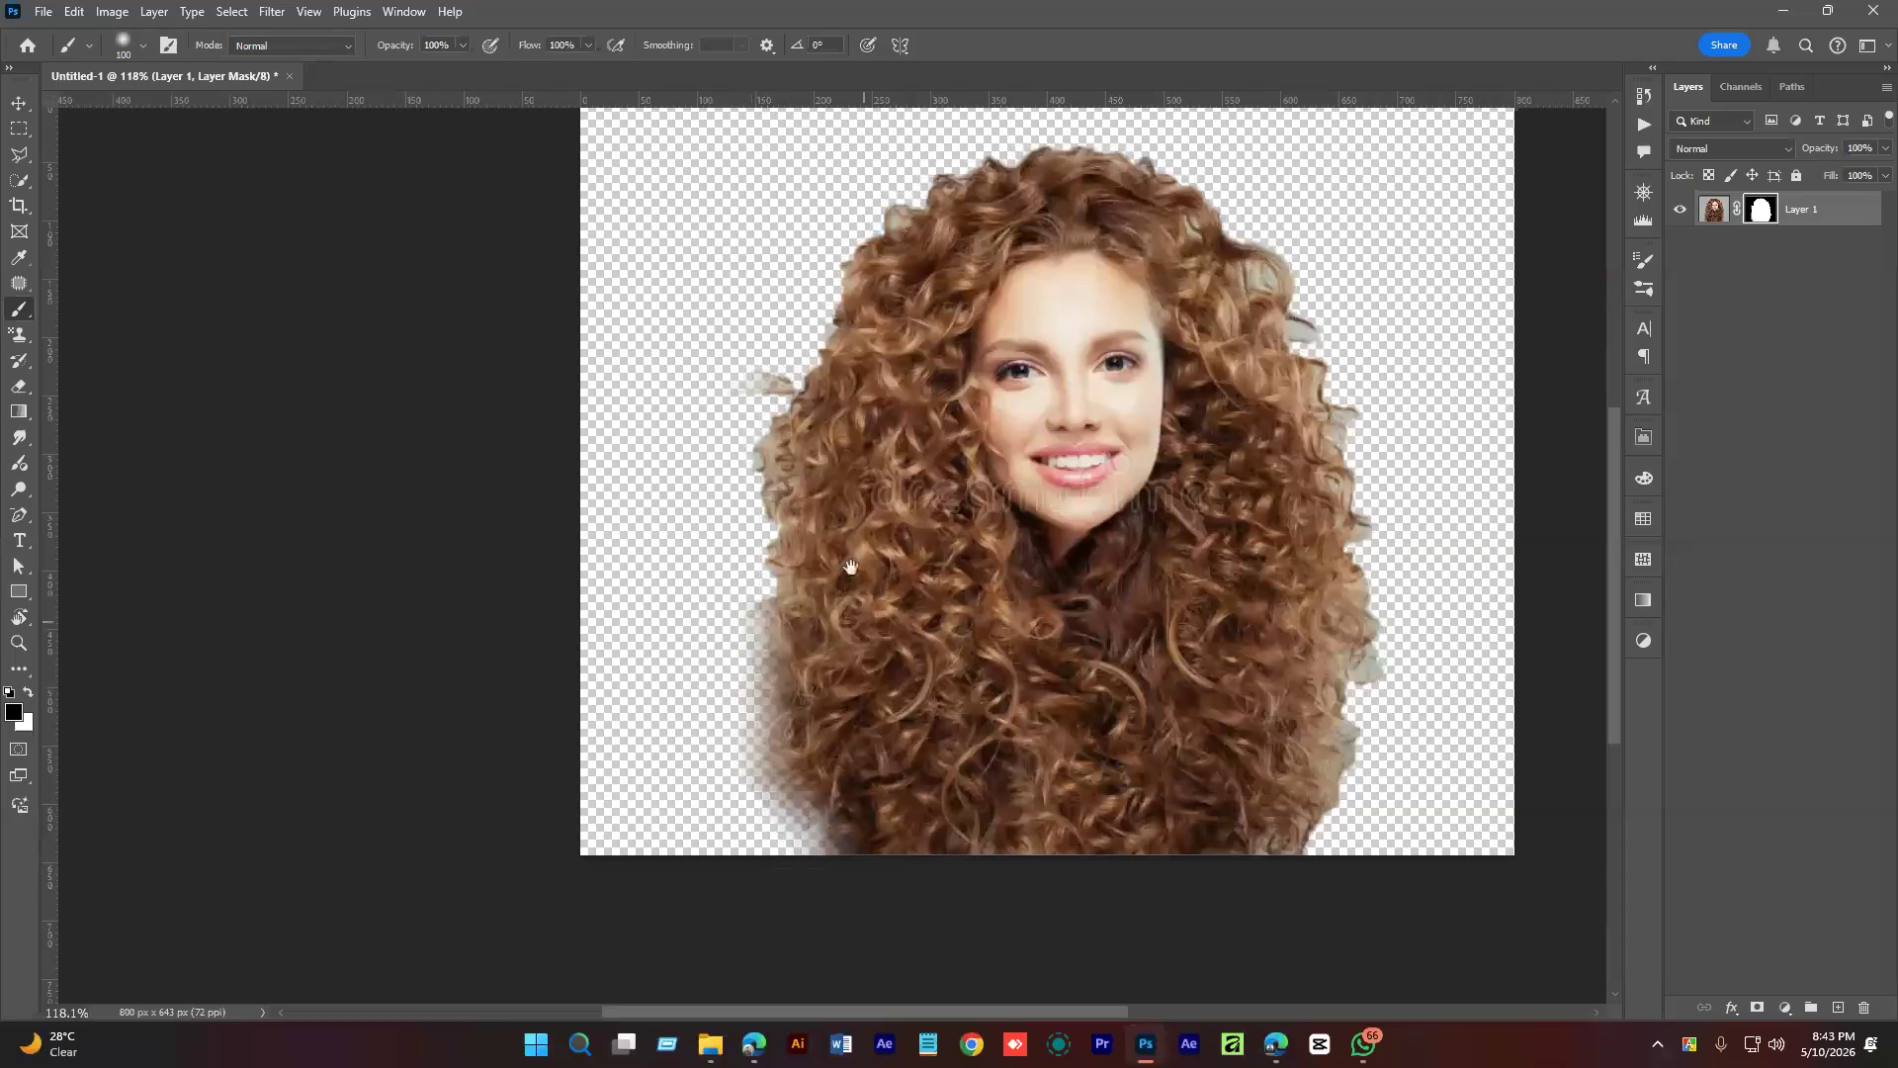
Paint black on the mask over the hair's right and left edges and over the face and inner hair.
scroll(850, 565, "up", 2)
mouse_move(1246, 238)
left_mouse_down()
mouse_move(1370, 441)
mouse_move(1374, 595)
left_mouse_up()
mouse_move(1418, 676)
left_mouse_down()
mouse_move(1390, 593)
mouse_move(1310, 883)
left_mouse_up()
left_click_drag(1403, 720, 1273, 869)
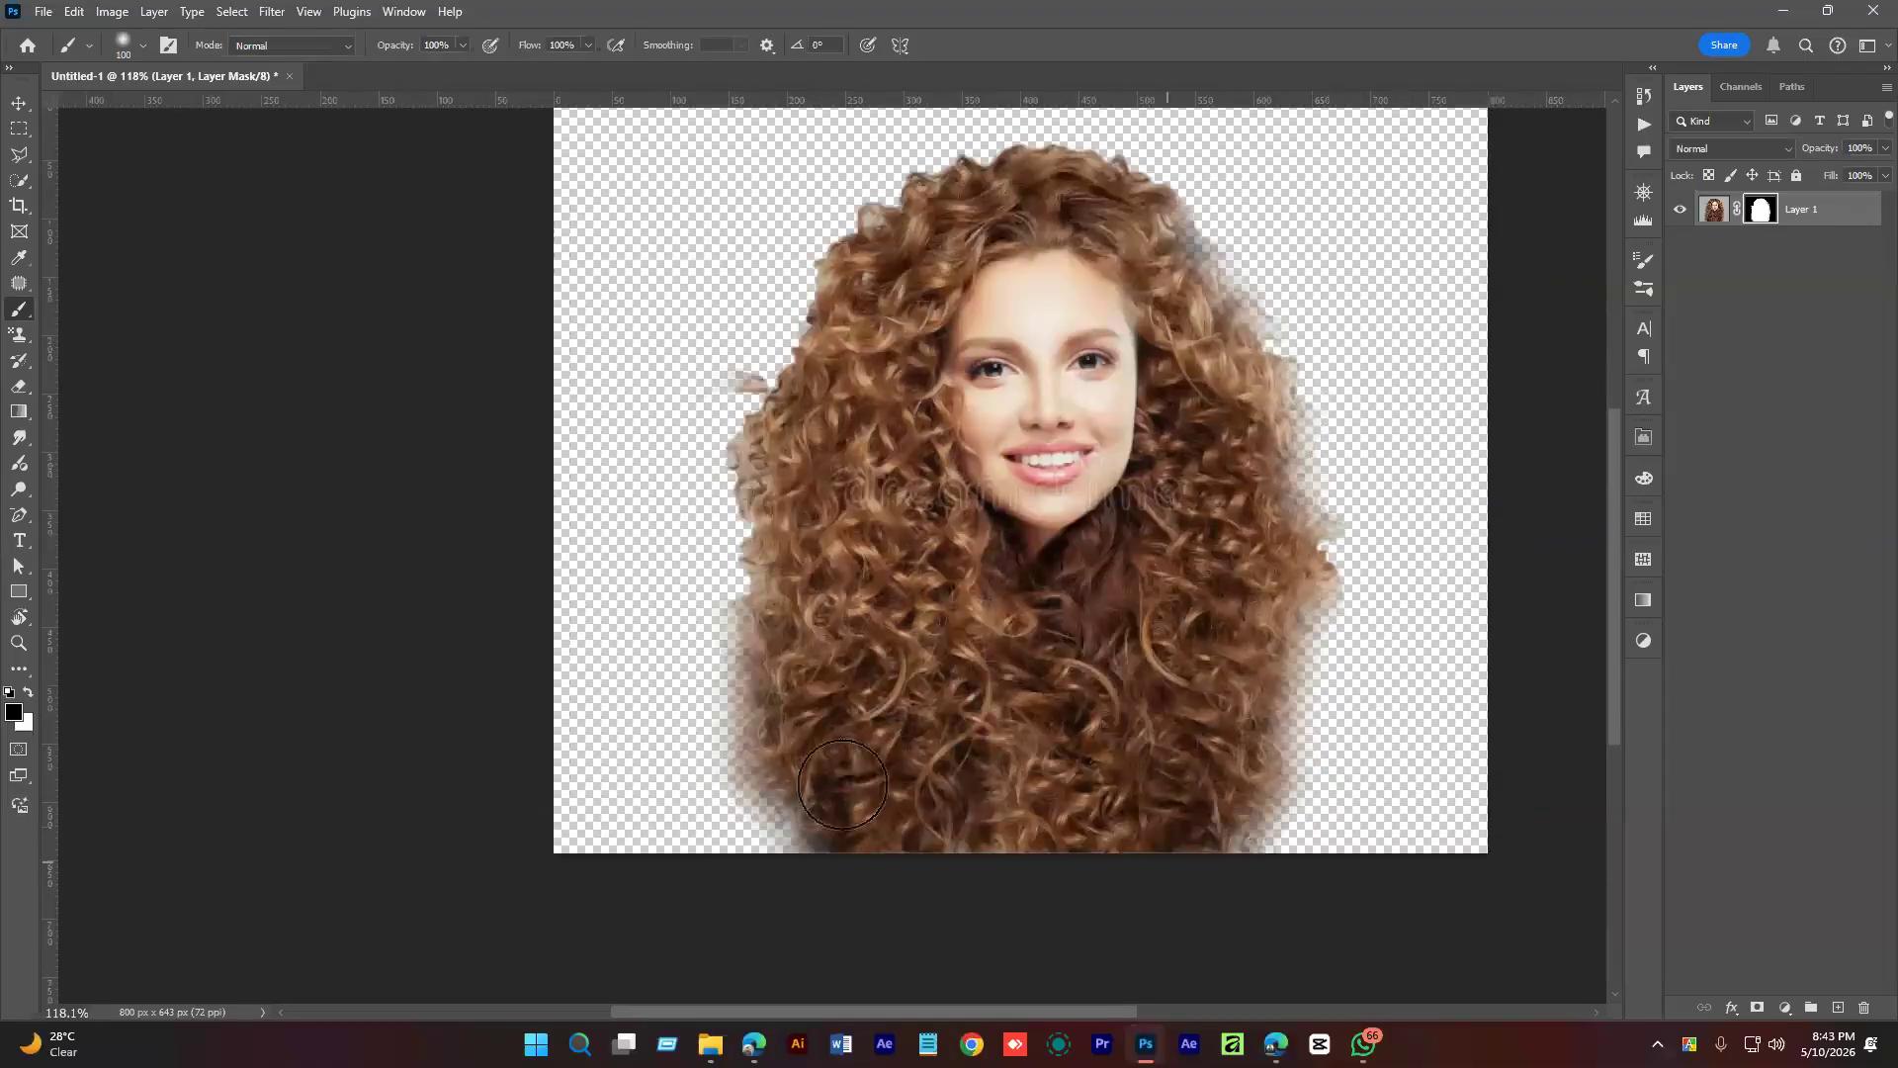
left_click_drag(704, 430, 713, 648)
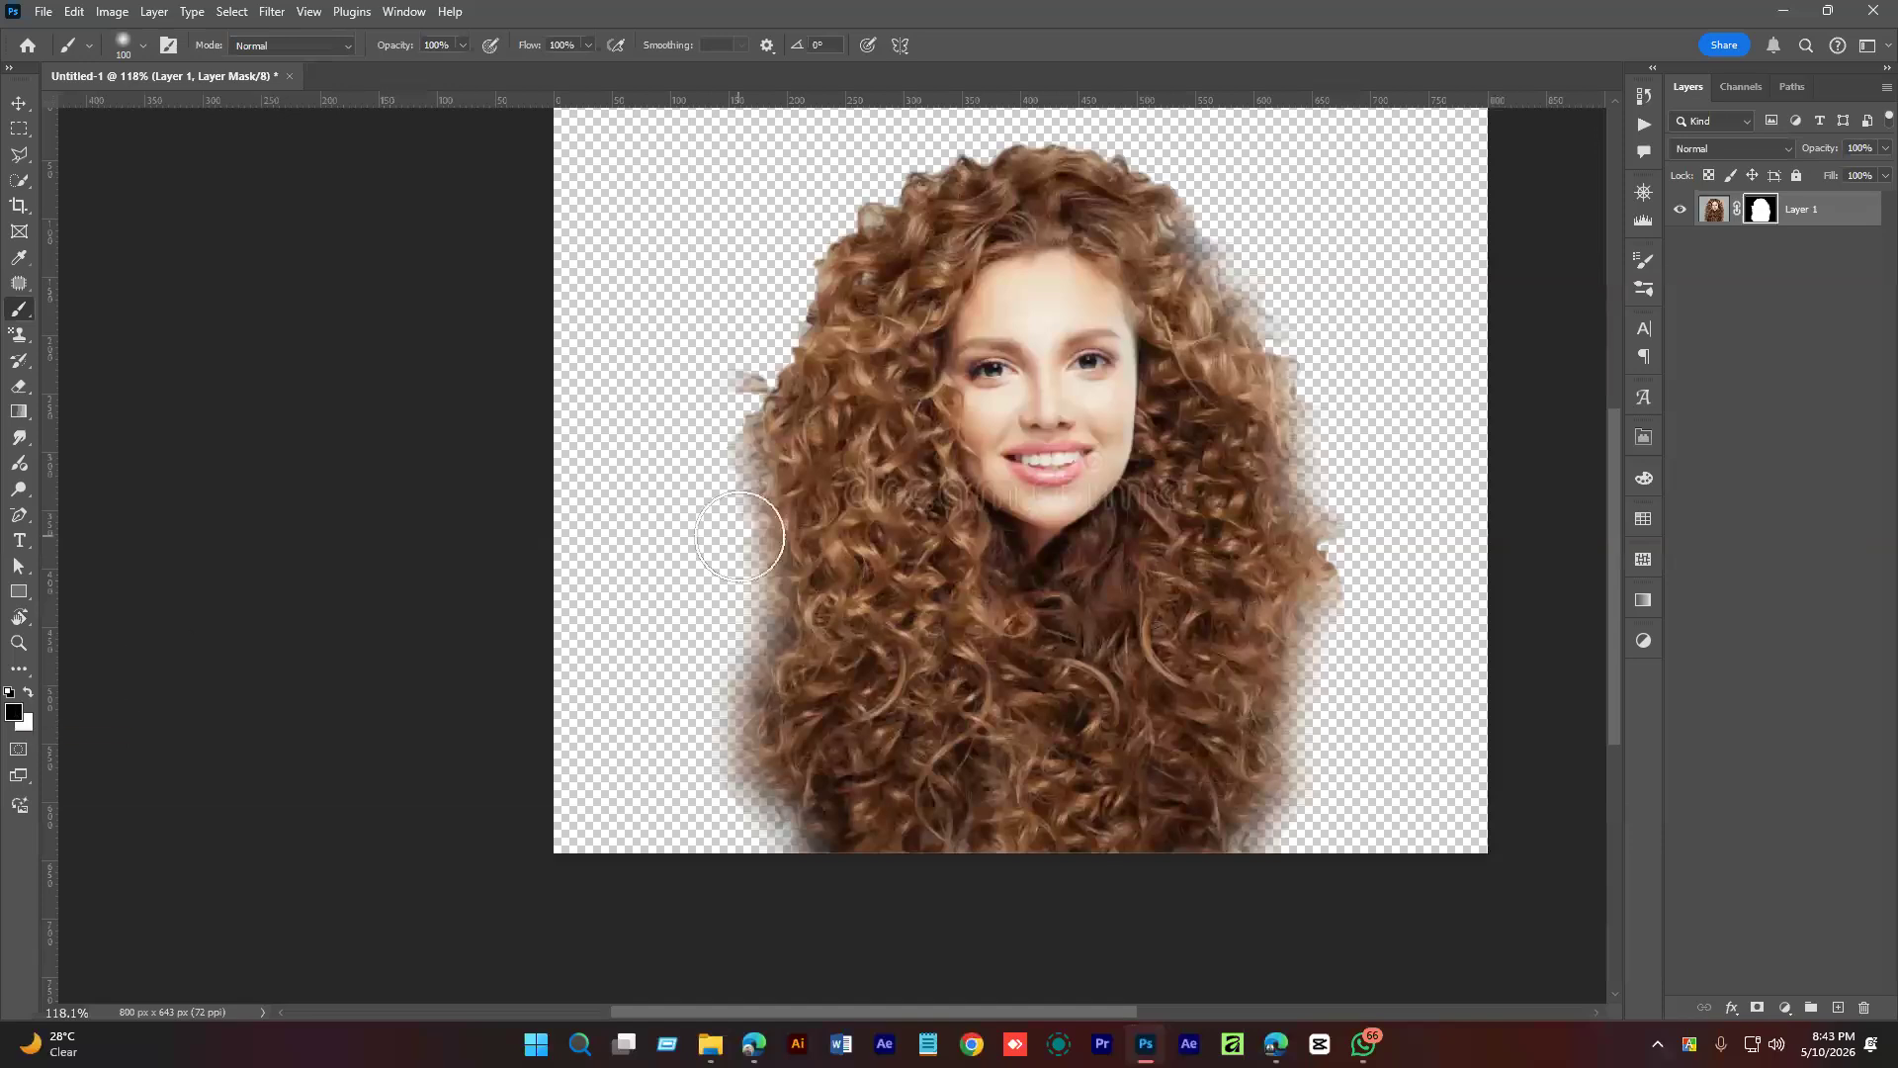
mouse_move(985, 338)
left_mouse_down()
mouse_move(845, 344)
mouse_move(954, 523)
mouse_move(1041, 593)
mouse_move(1013, 602)
mouse_move(1002, 361)
mouse_move(913, 407)
mouse_move(1053, 363)
mouse_move(1103, 370)
mouse_move(1165, 545)
mouse_move(965, 650)
mouse_move(1114, 411)
left_mouse_up()
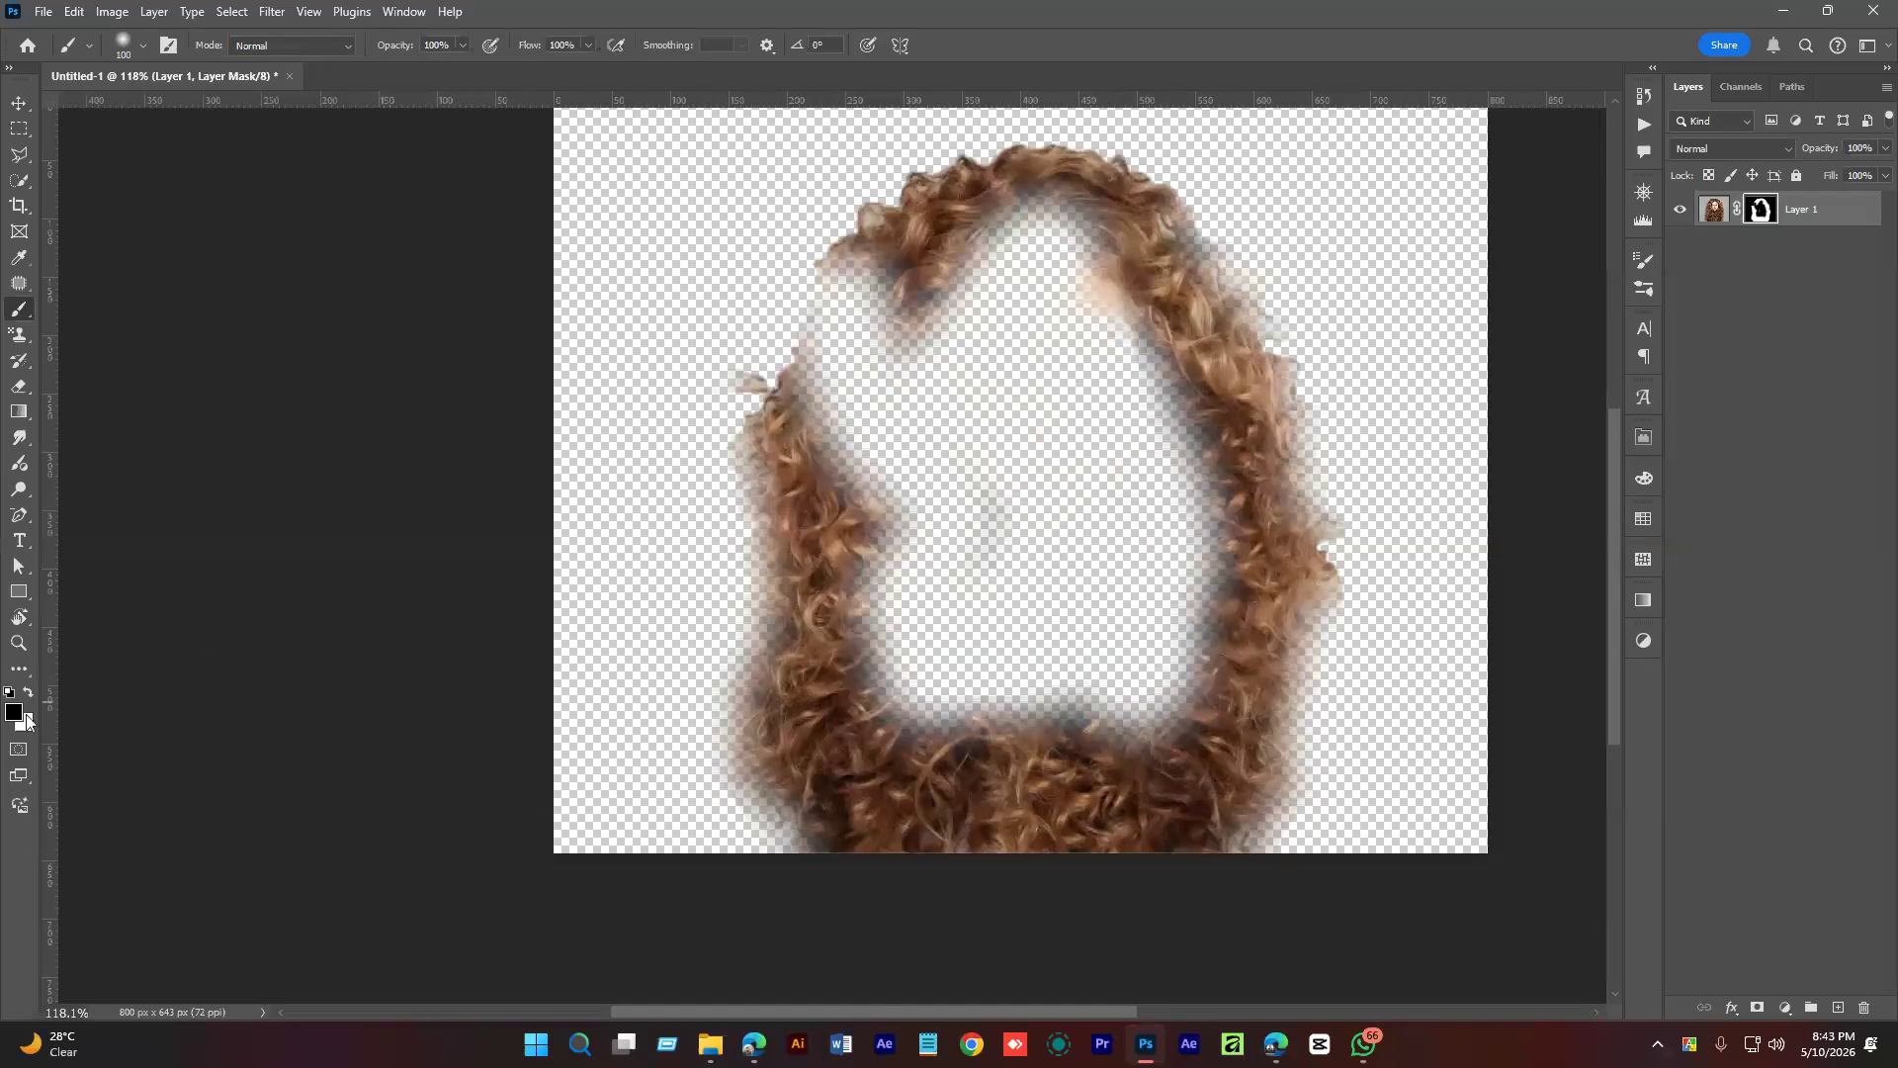
Paint white on the mask to restore the face, the hair and a margin of background around all loose strands.
left_click(29, 696)
mouse_move(927, 330)
left_mouse_down()
mouse_move(957, 512)
mouse_move(1069, 349)
mouse_move(1016, 283)
mouse_move(1036, 218)
mouse_move(1117, 397)
mouse_move(1101, 380)
mouse_move(1179, 447)
mouse_move(1197, 437)
mouse_move(1196, 700)
mouse_move(974, 758)
mouse_move(1172, 628)
mouse_move(1029, 632)
mouse_move(903, 672)
mouse_move(1166, 694)
mouse_move(1125, 519)
mouse_move(1130, 535)
mouse_move(1043, 550)
mouse_move(881, 533)
mouse_move(941, 404)
mouse_move(821, 553)
mouse_move(807, 369)
mouse_move(854, 292)
mouse_move(860, 367)
mouse_move(772, 612)
mouse_move(799, 547)
mouse_move(778, 536)
mouse_move(785, 778)
mouse_move(828, 818)
mouse_move(813, 453)
mouse_move(842, 337)
mouse_move(896, 270)
mouse_move(1015, 214)
mouse_move(1145, 264)
mouse_move(1218, 339)
mouse_move(1260, 447)
mouse_move(1252, 652)
mouse_move(1198, 837)
mouse_move(1212, 725)
mouse_move(1178, 517)
mouse_move(829, 398)
mouse_move(993, 278)
mouse_move(942, 478)
left_mouse_up()
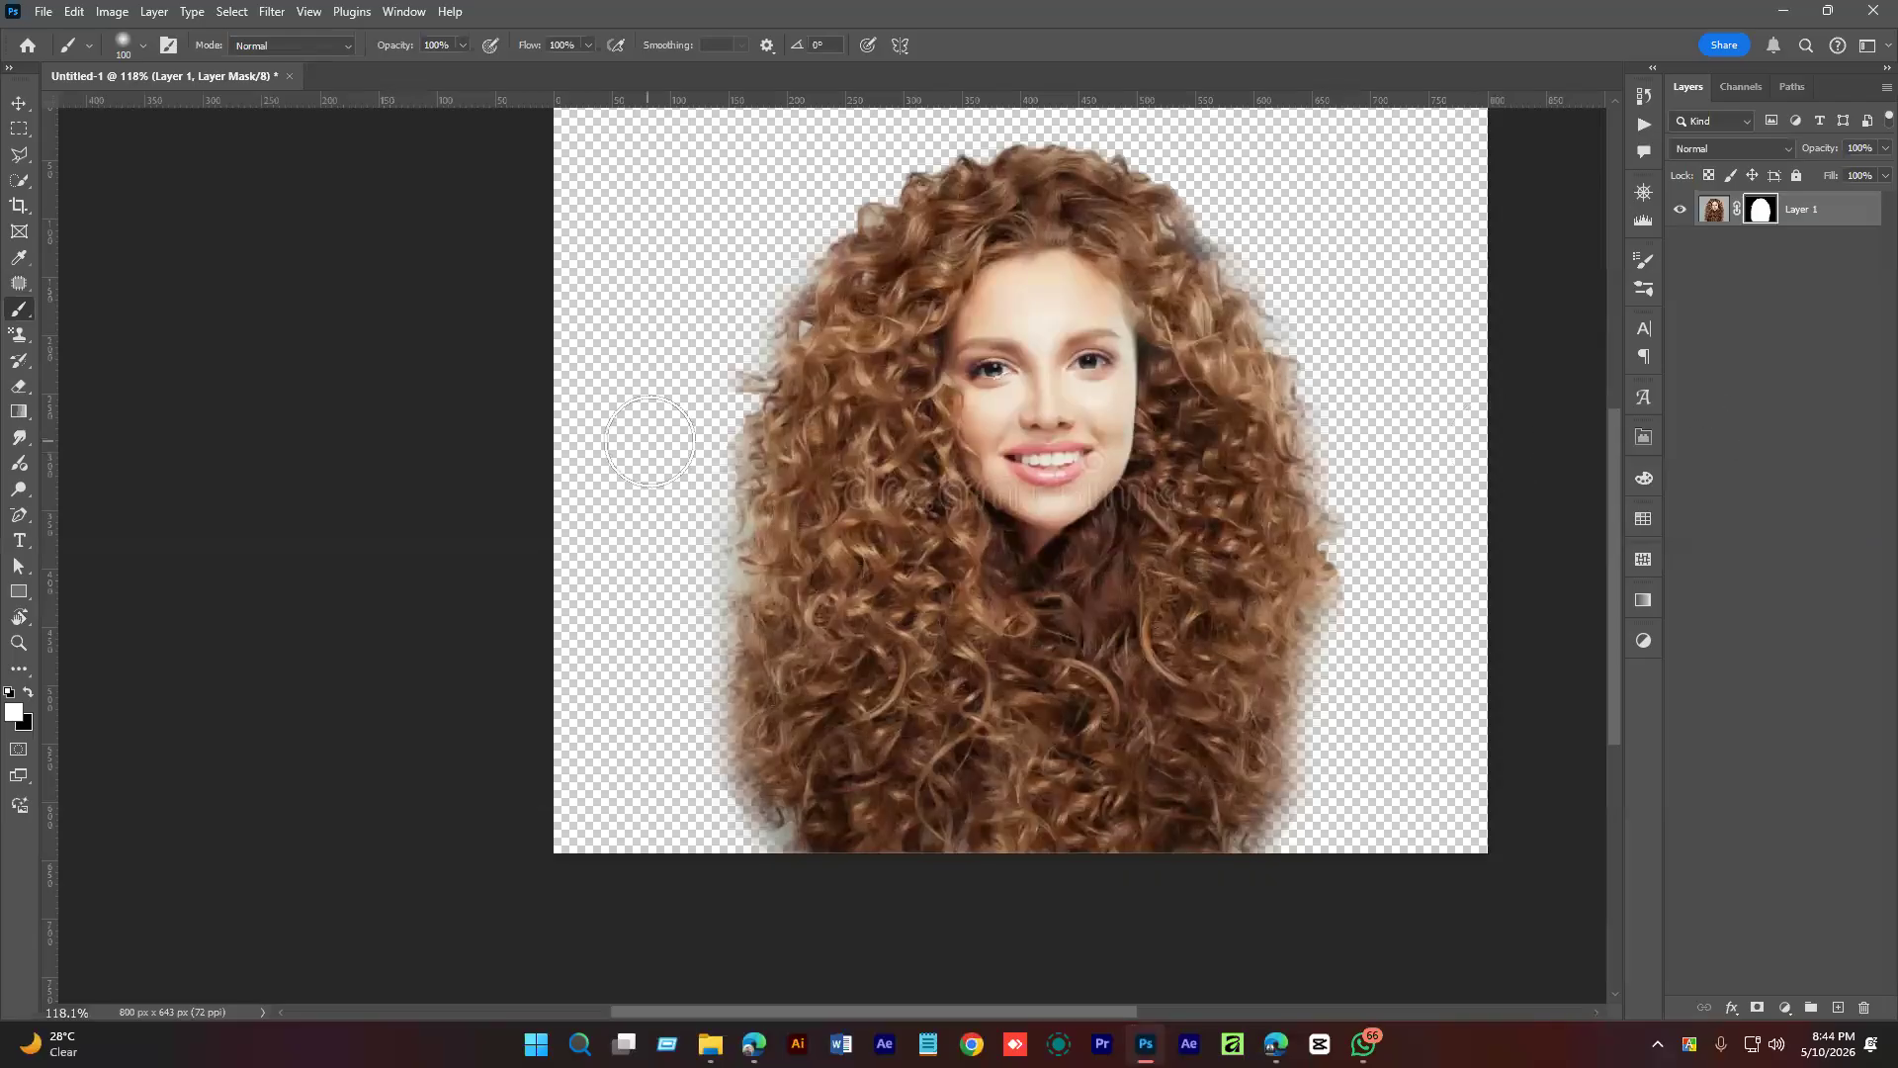
mouse_move(728, 561)
left_mouse_down()
mouse_move(776, 556)
mouse_move(761, 633)
mouse_move(767, 411)
mouse_move(831, 292)
mouse_move(902, 235)
mouse_move(889, 214)
mouse_move(1082, 174)
mouse_move(1161, 221)
mouse_move(1317, 547)
mouse_move(1280, 756)
mouse_move(939, 876)
mouse_move(813, 825)
mouse_move(803, 850)
mouse_move(745, 667)
mouse_move(742, 541)
mouse_move(744, 772)
mouse_move(753, 507)
mouse_move(803, 343)
mouse_move(778, 399)
mouse_move(793, 449)
mouse_move(1109, 204)
mouse_move(1216, 275)
mouse_move(1288, 363)
mouse_move(1319, 708)
mouse_move(1254, 887)
mouse_move(1022, 624)
mouse_move(986, 202)
mouse_move(1039, 182)
mouse_move(901, 211)
mouse_move(748, 419)
mouse_move(719, 634)
mouse_move(765, 852)
mouse_move(726, 485)
mouse_move(751, 357)
mouse_move(694, 407)
left_mouse_up()
scroll(694, 407, "up", 5)
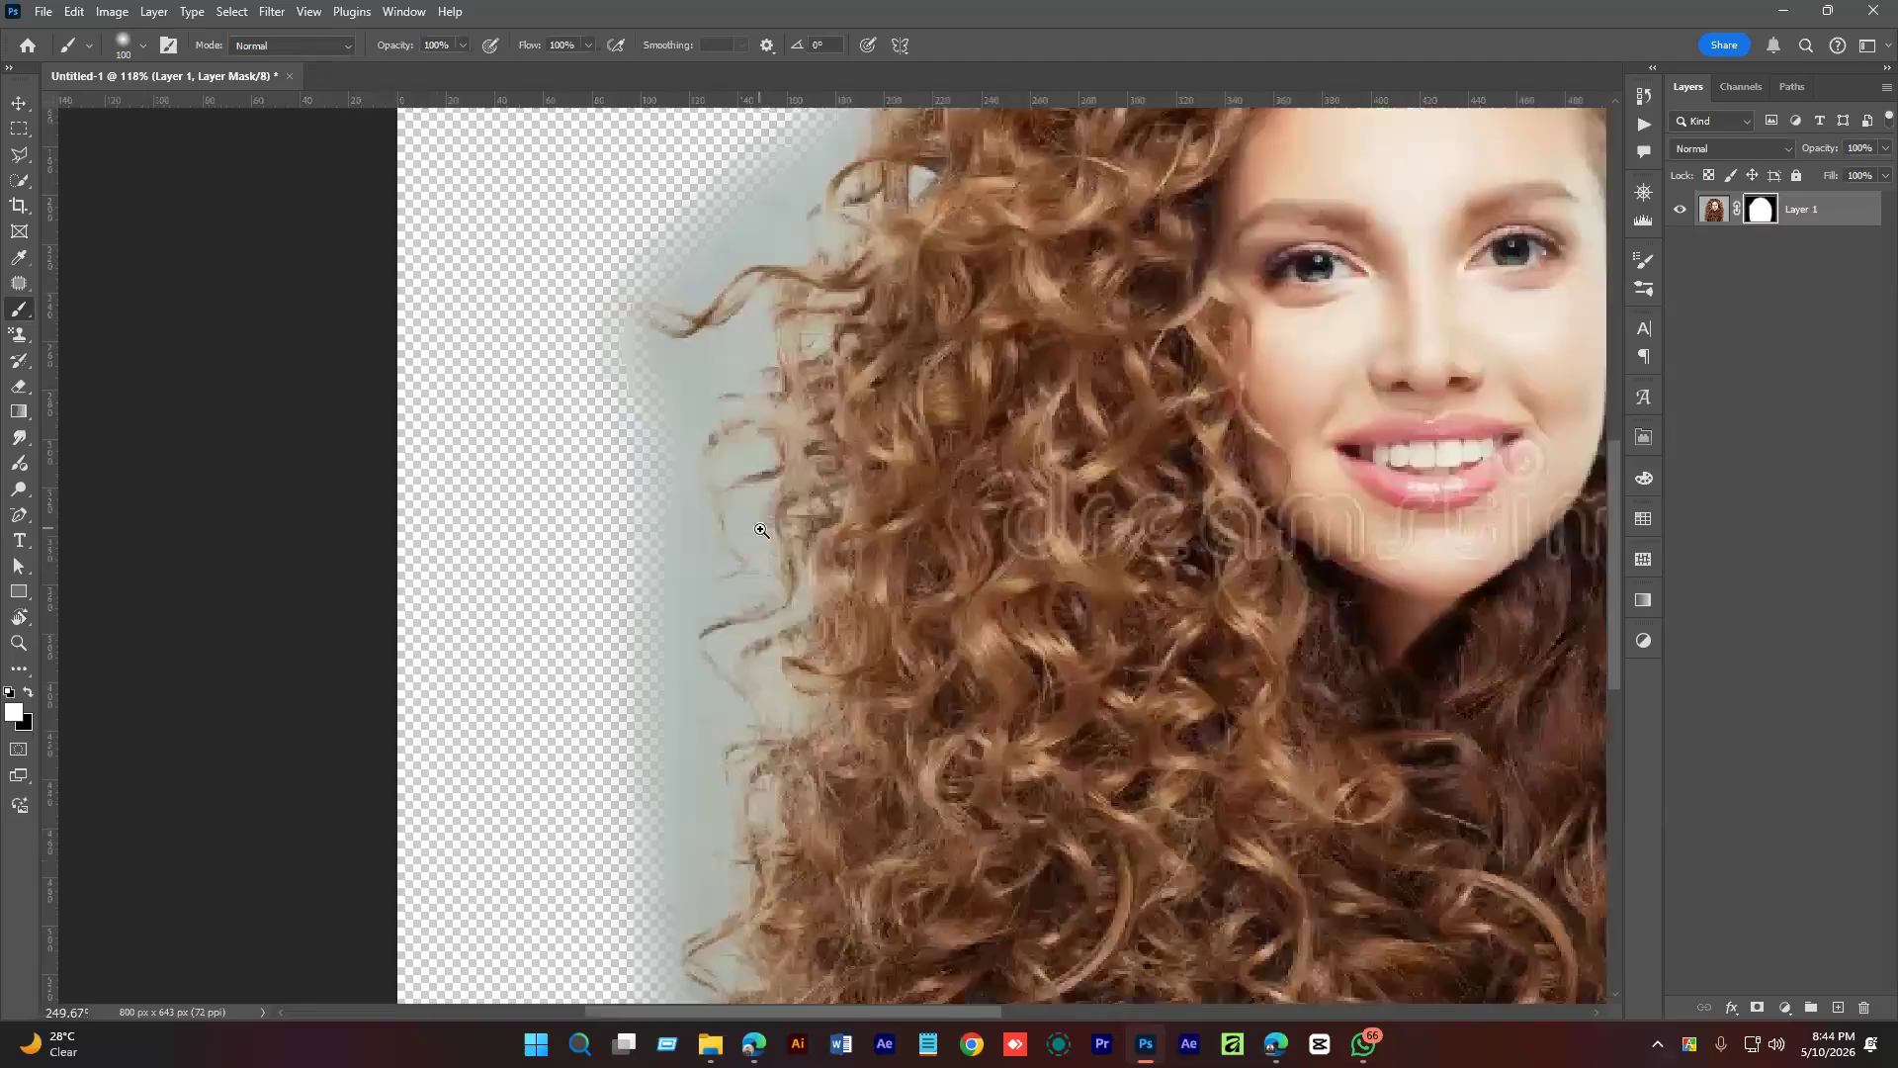
scroll(964, 671, "down", 4)
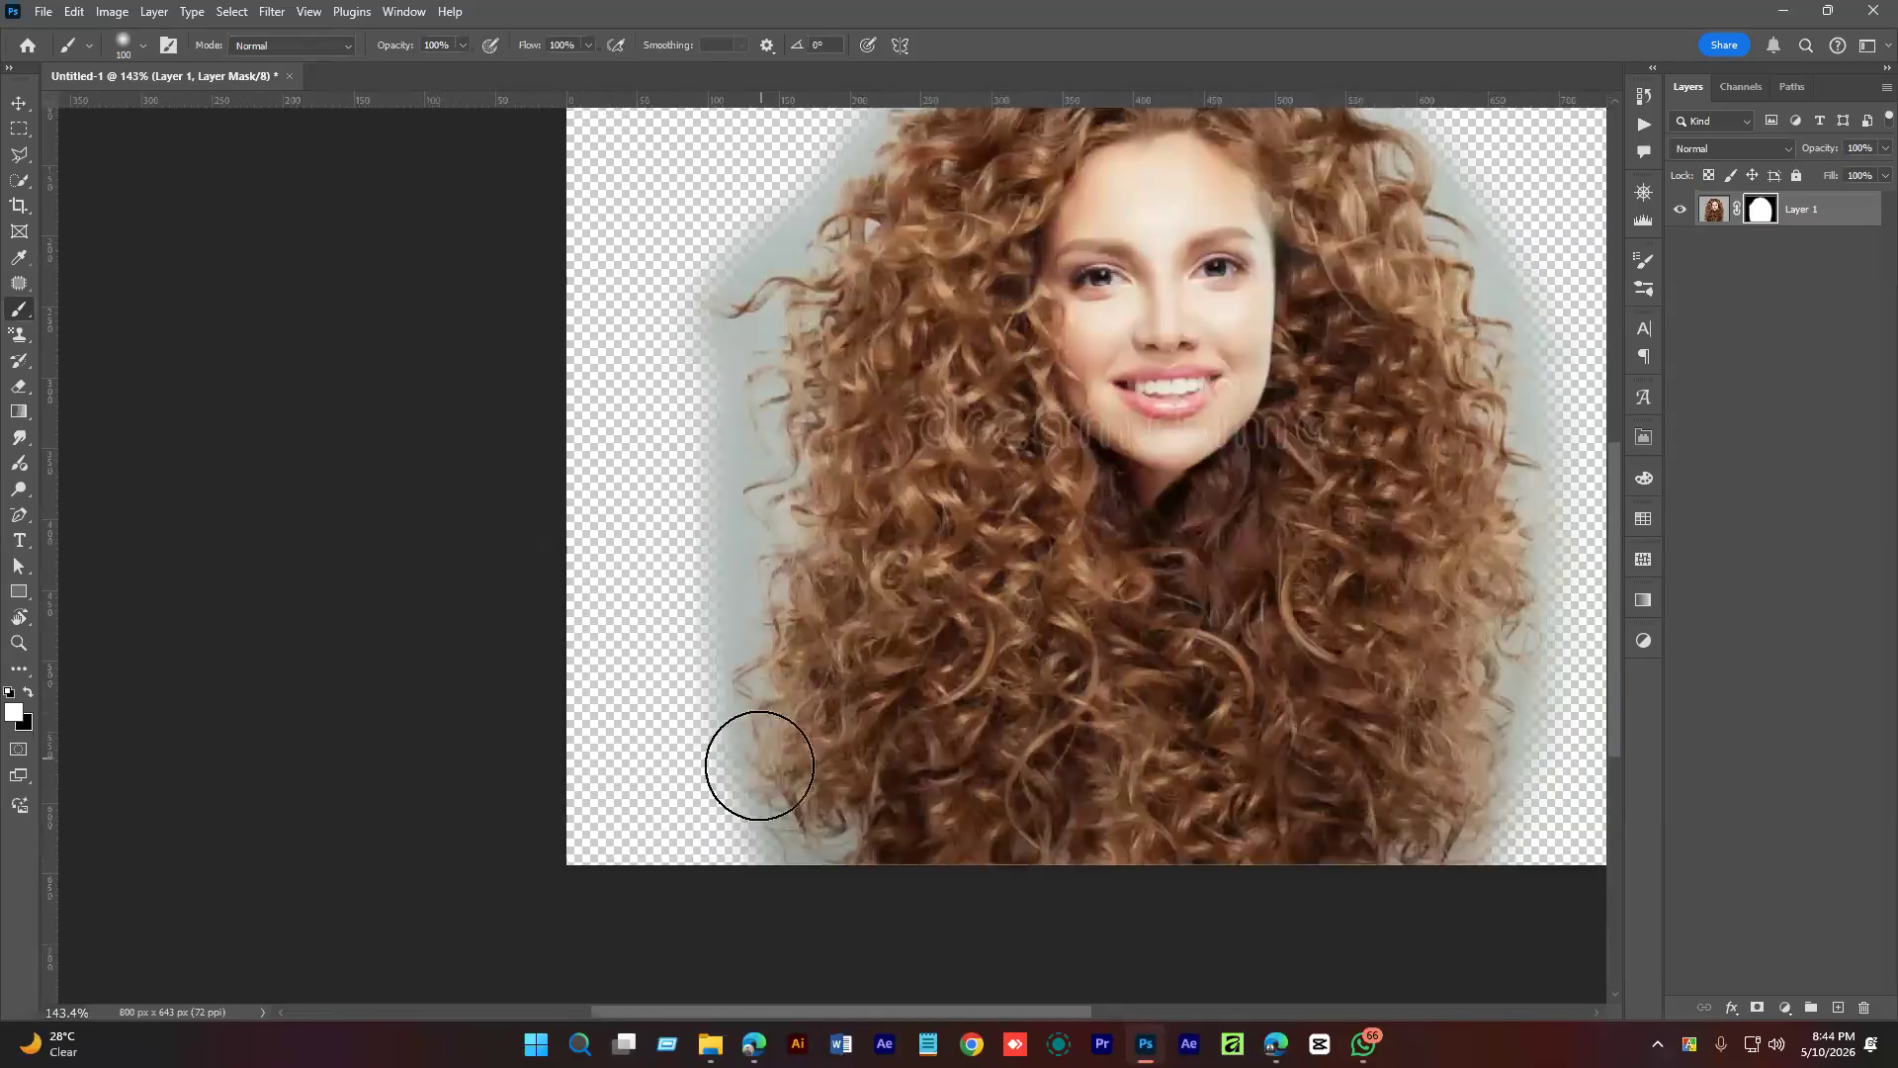
mouse_move(1181, 773)
left_mouse_down()
mouse_move(1064, 860)
mouse_move(987, 953)
left_mouse_up()
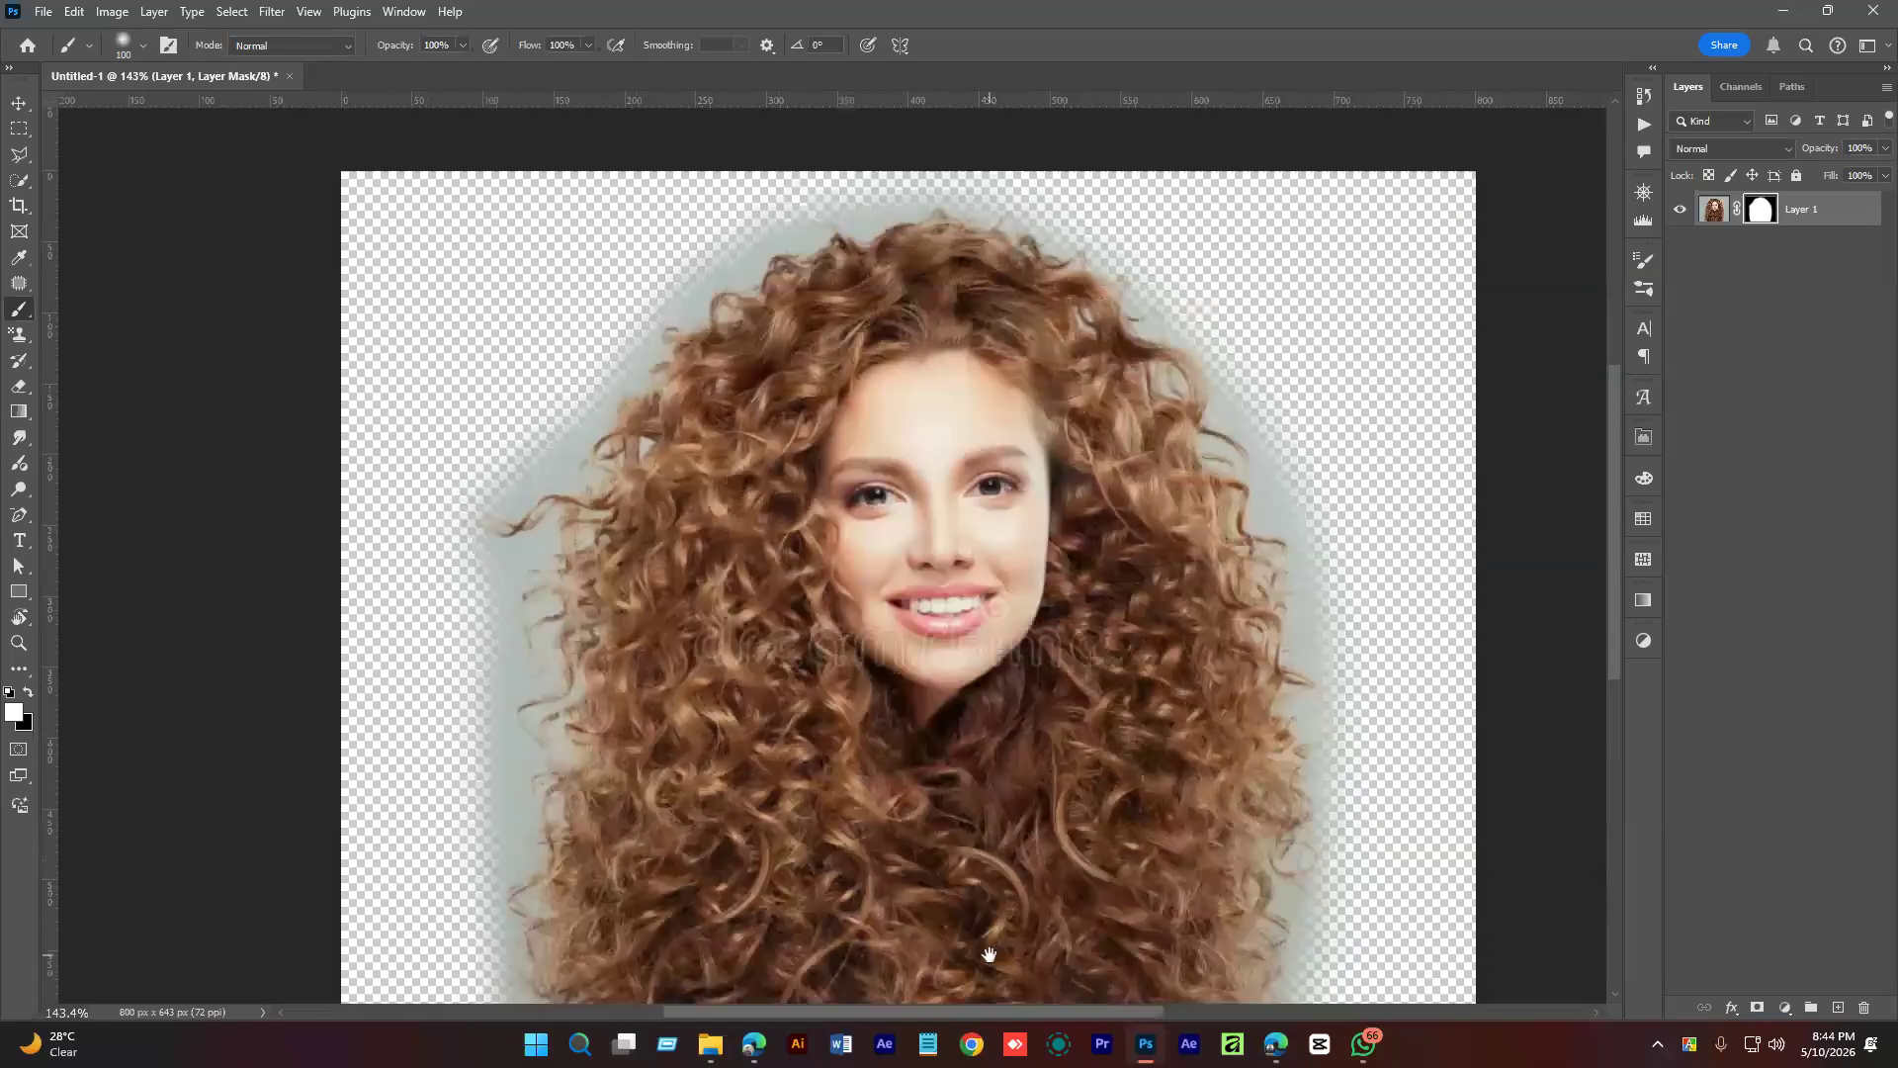
mouse_move(858, 249)
left_mouse_down()
mouse_move(1052, 283)
mouse_move(1114, 335)
mouse_move(1147, 297)
mouse_move(840, 237)
mouse_move(692, 341)
mouse_move(628, 487)
left_mouse_up()
left_click_drag(1077, 445, 1038, 427)
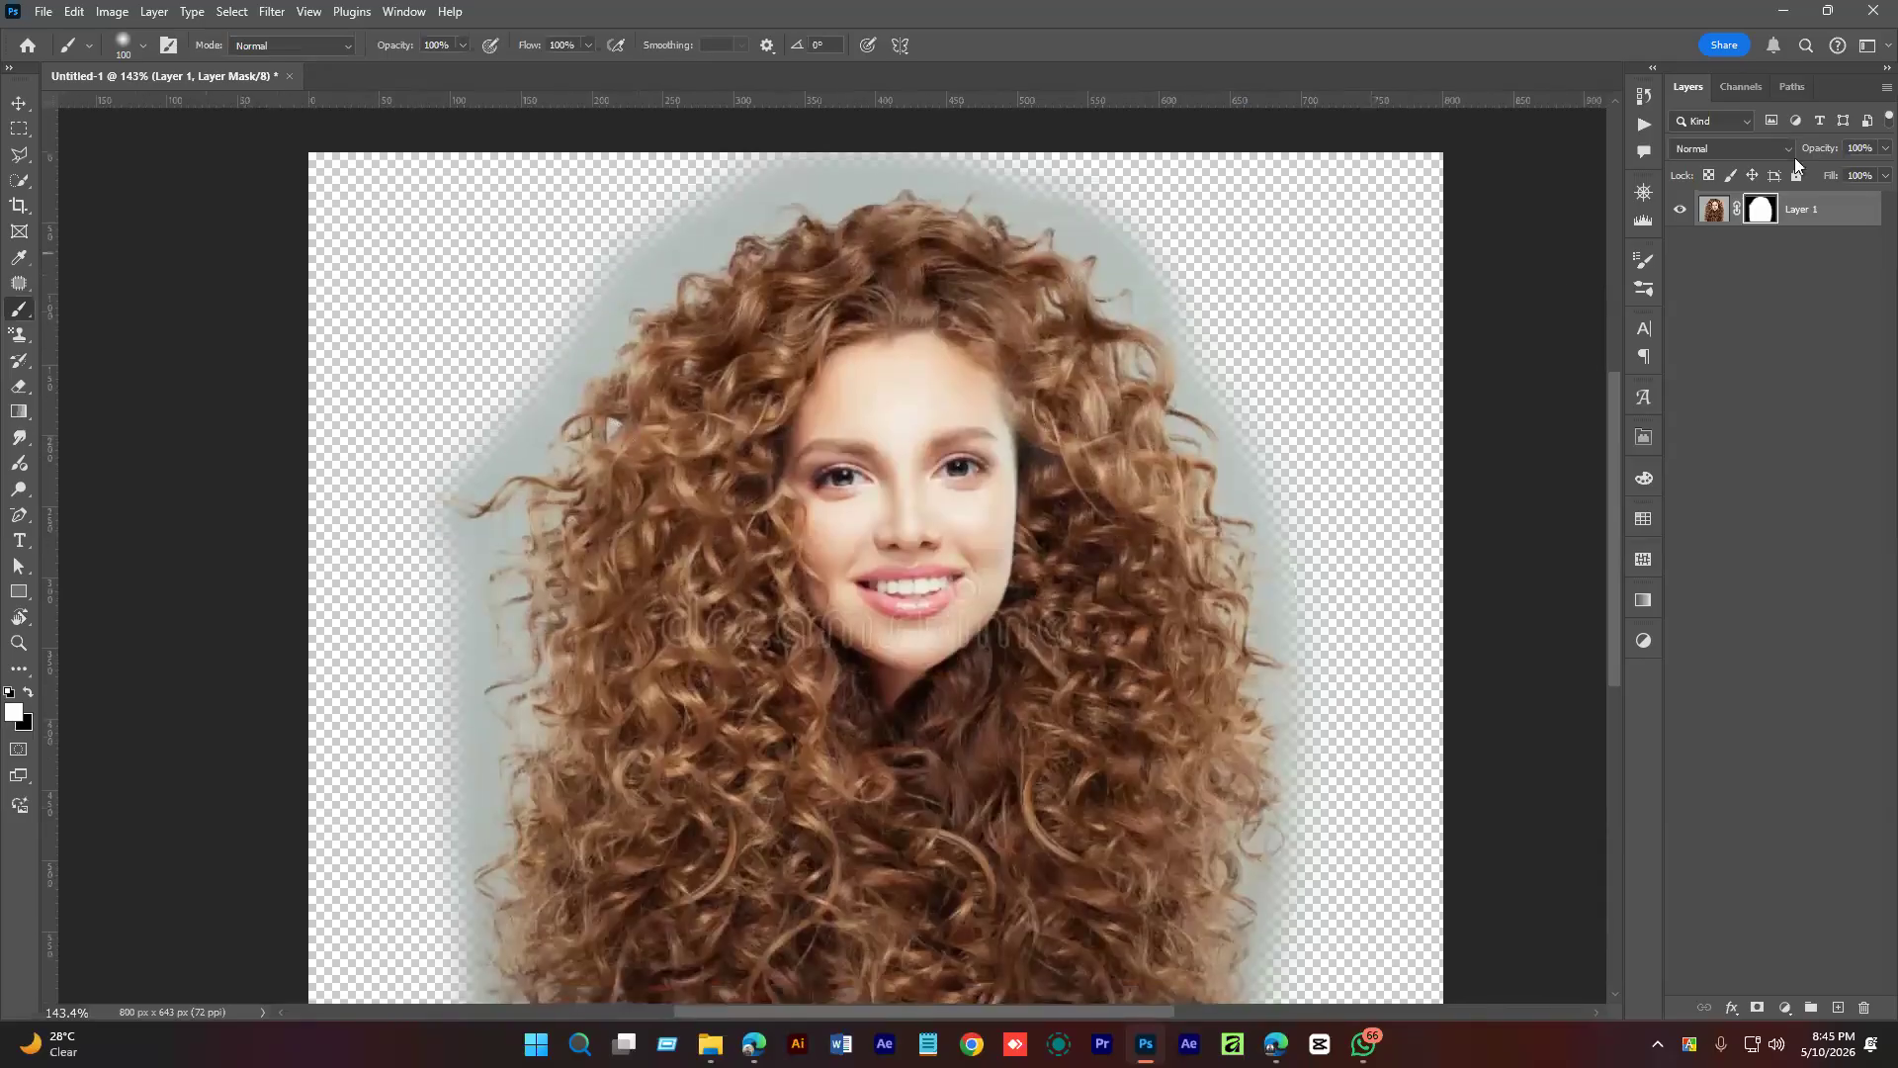
Open Layer 1's mask in the Select and Mask workspace.
right_click(1768, 217)
key("Escape")
right_click(1761, 212)
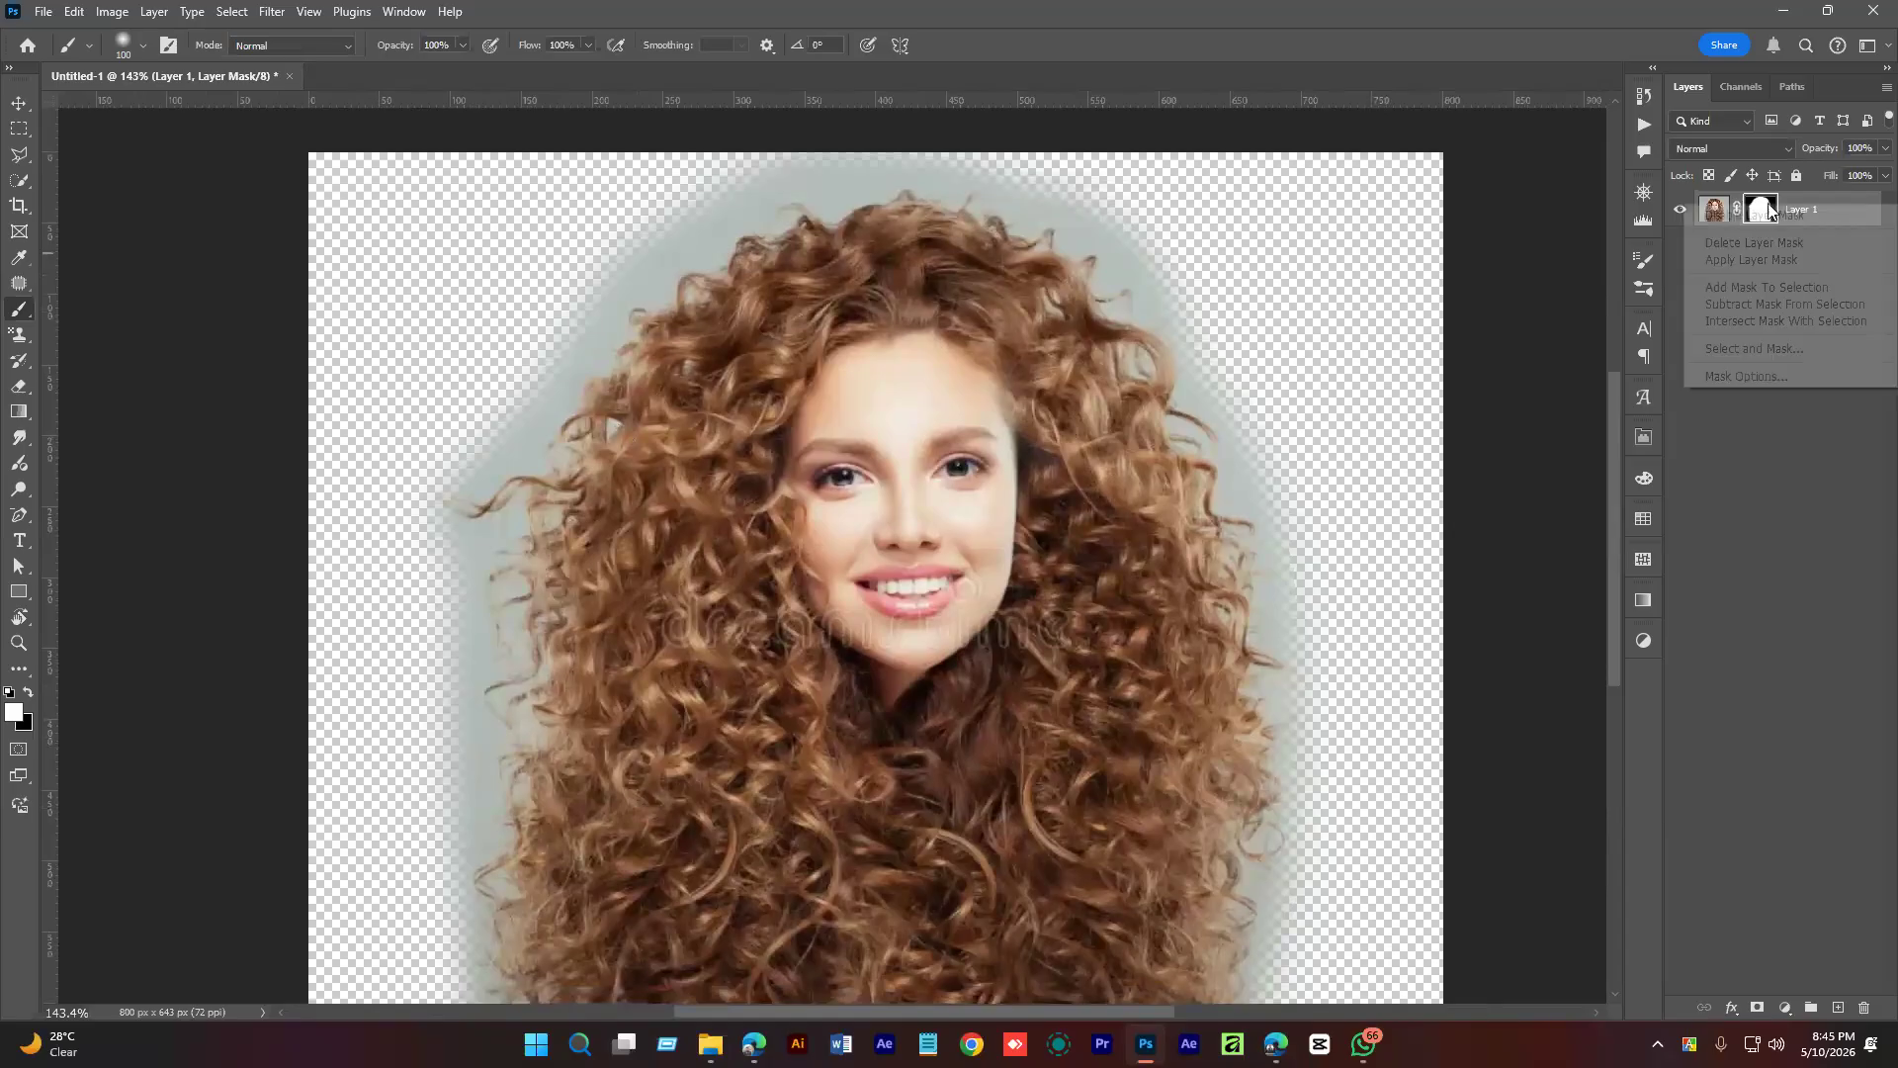
left_click(1759, 352)
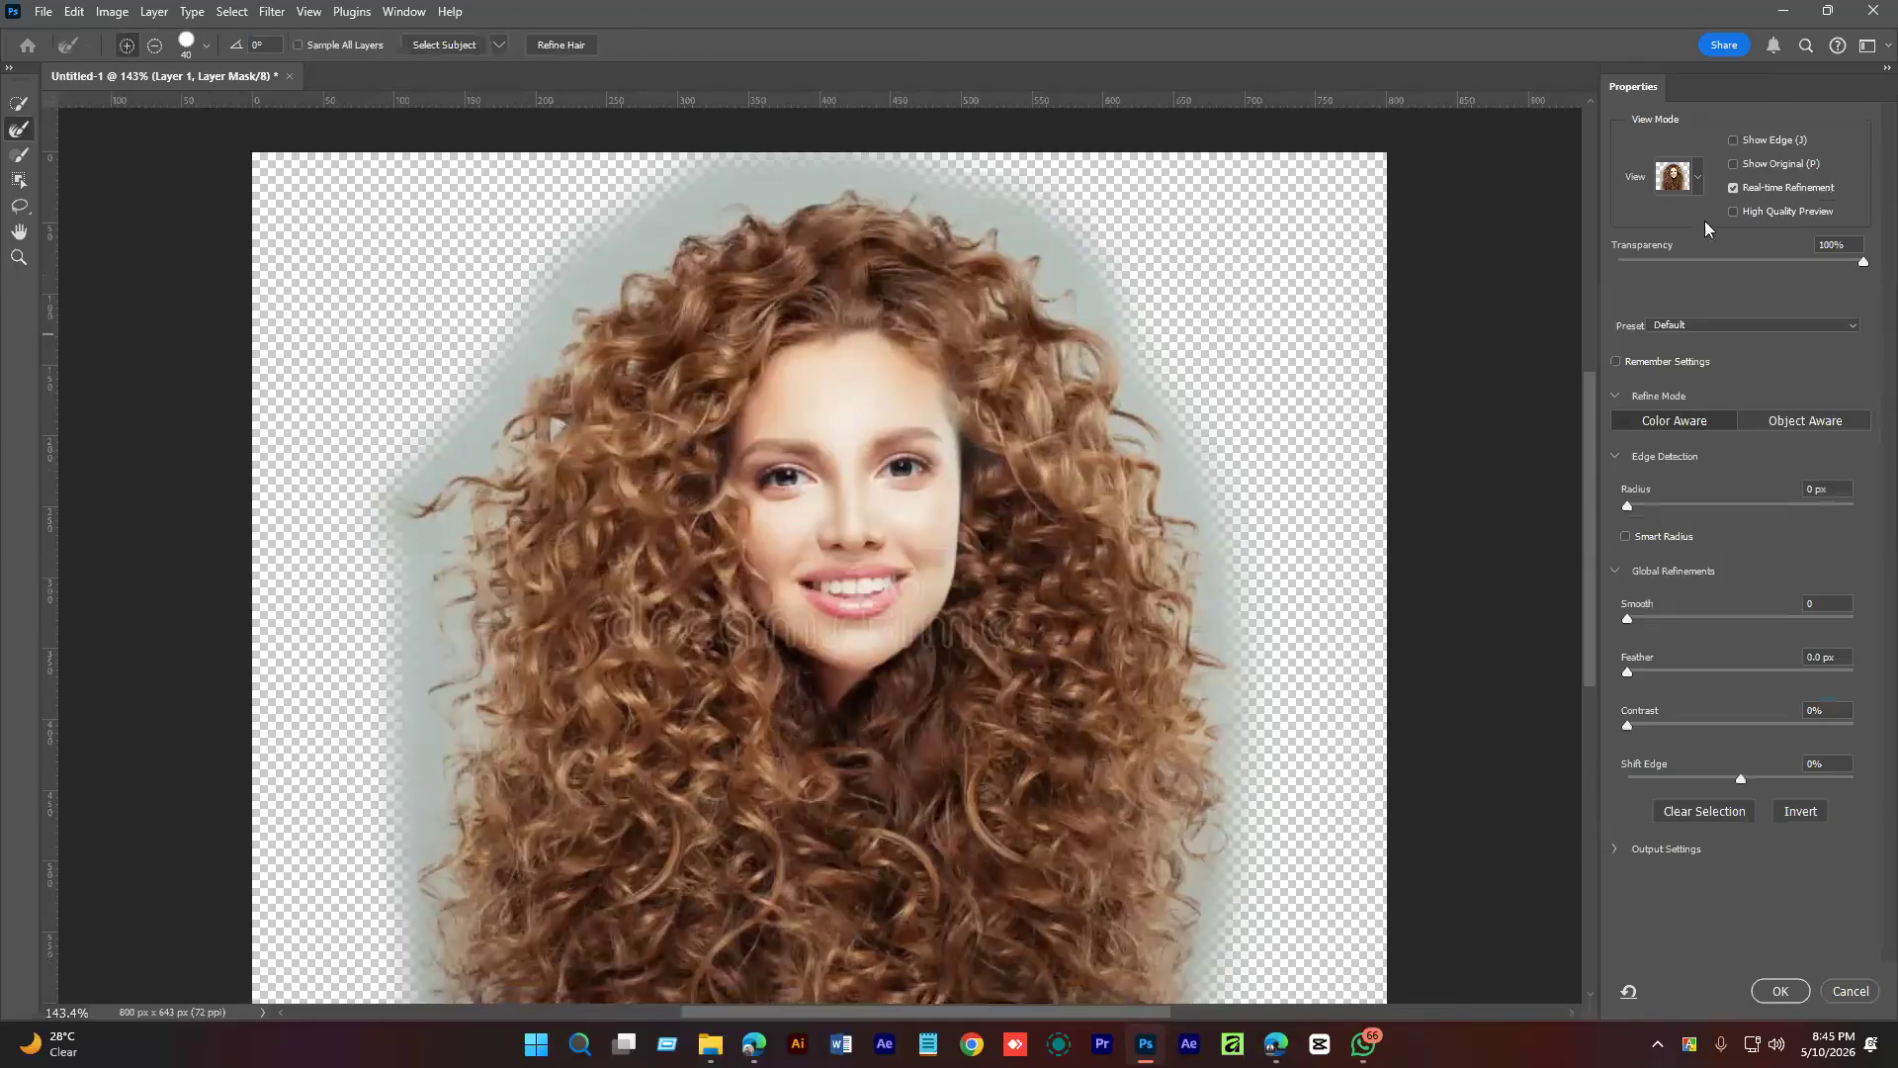
Examine the view modes, the Show Edge preview and the preset options of the Select and Mask workspace.
scroll(1585, 406, "up", 1)
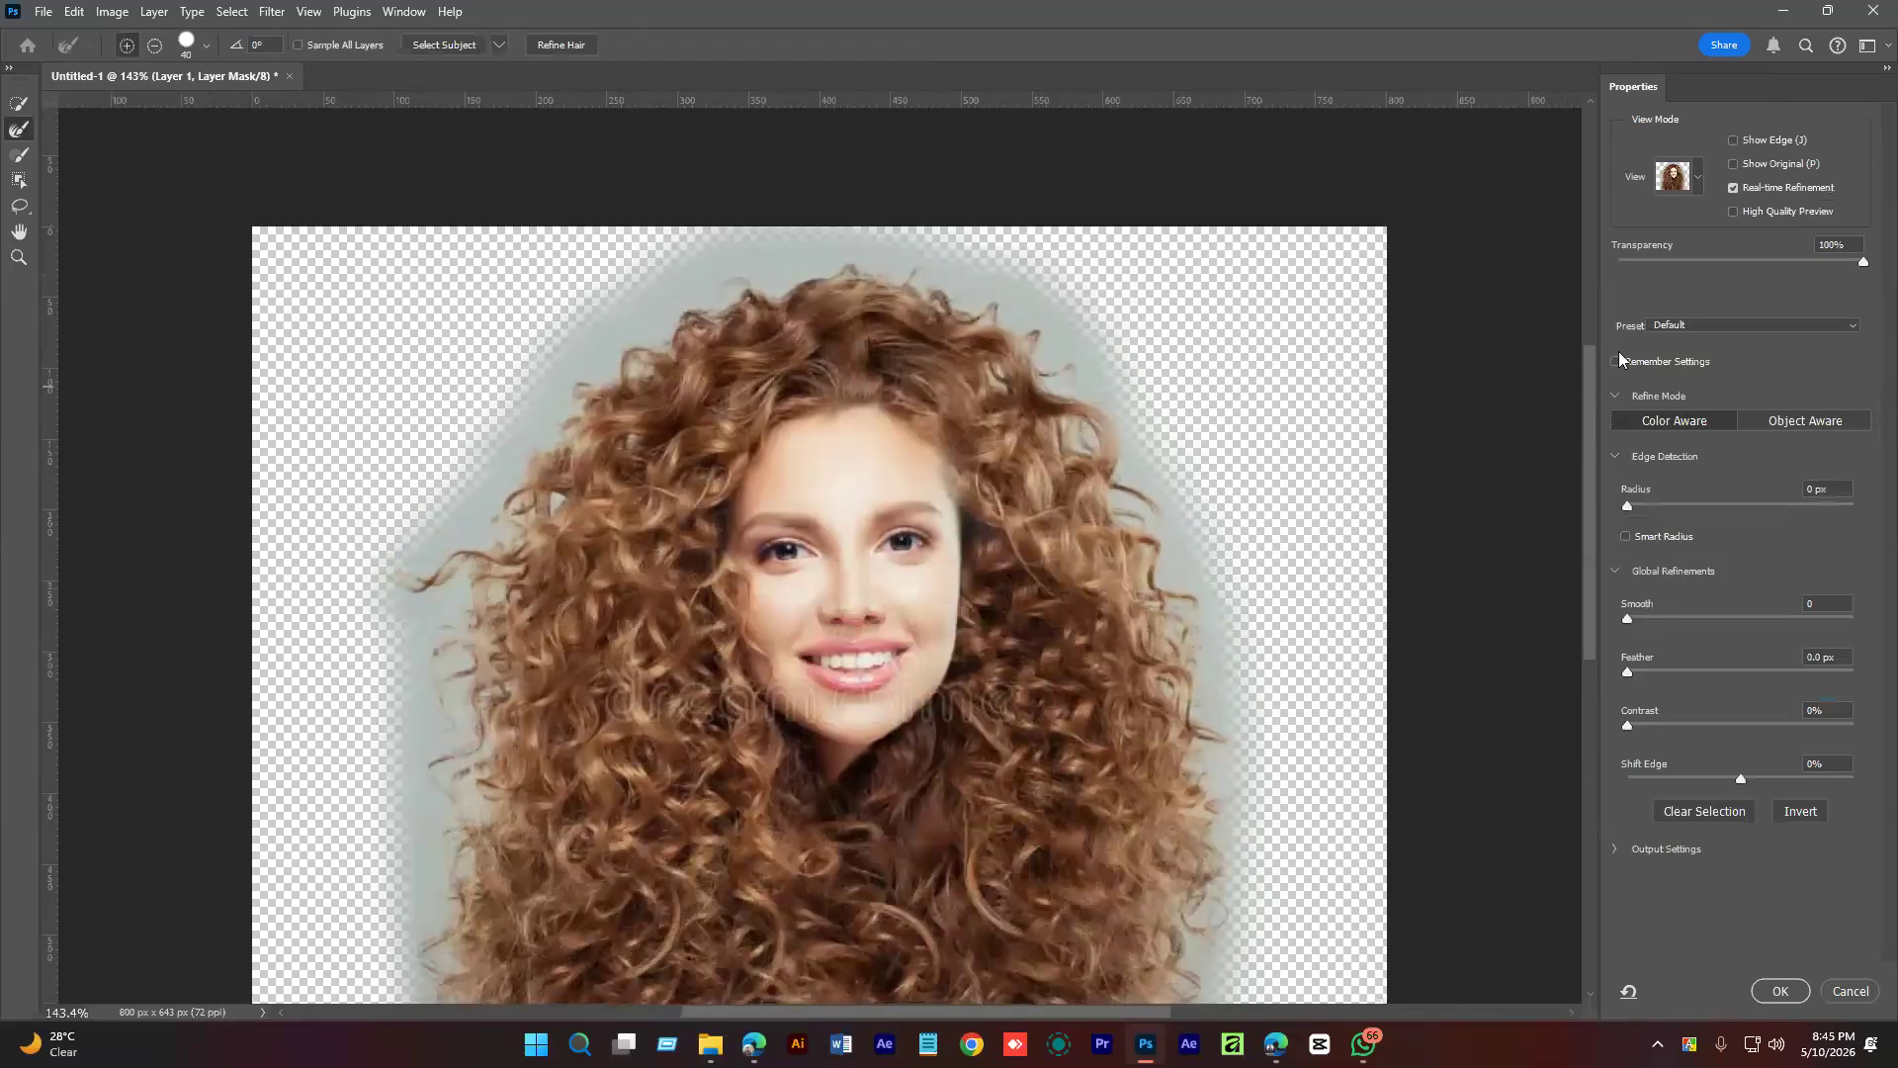
left_click(1693, 181)
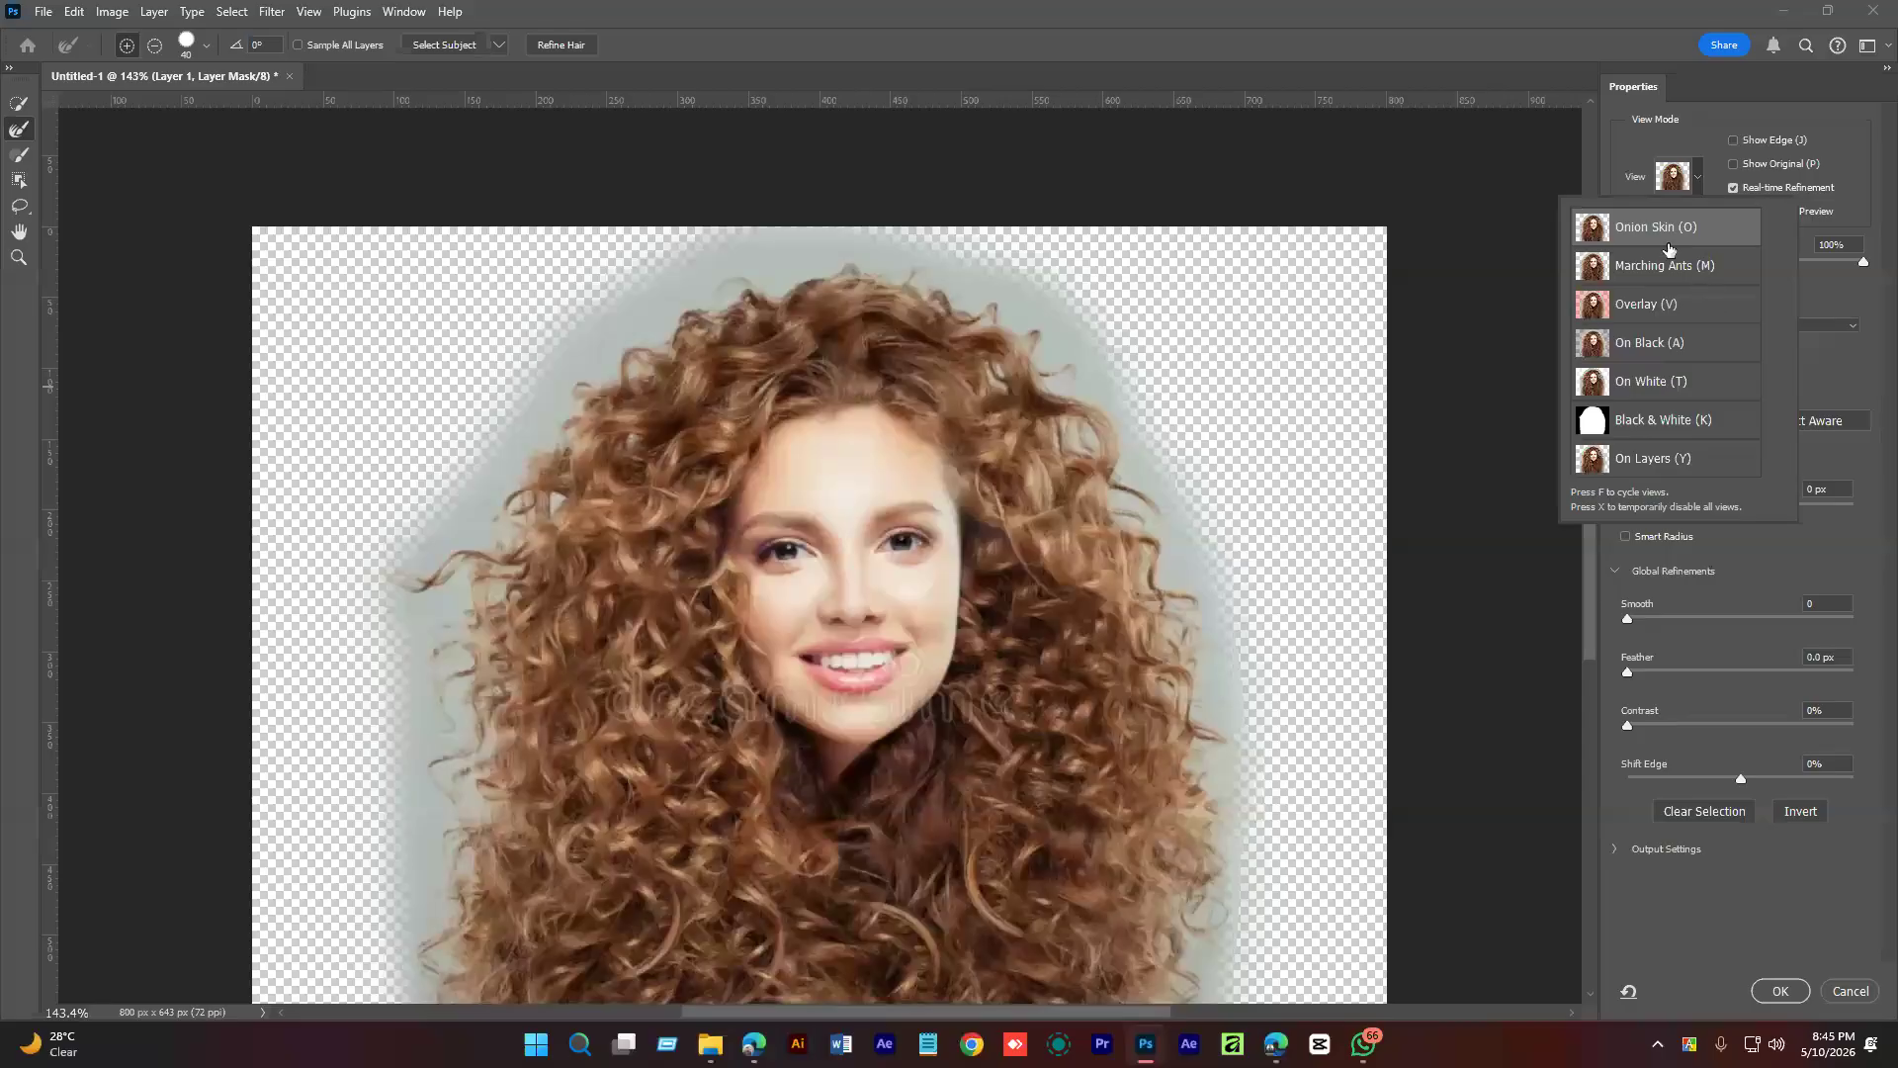
scroll(1661, 330, "up", 4)
scroll(1660, 321, "down", 5)
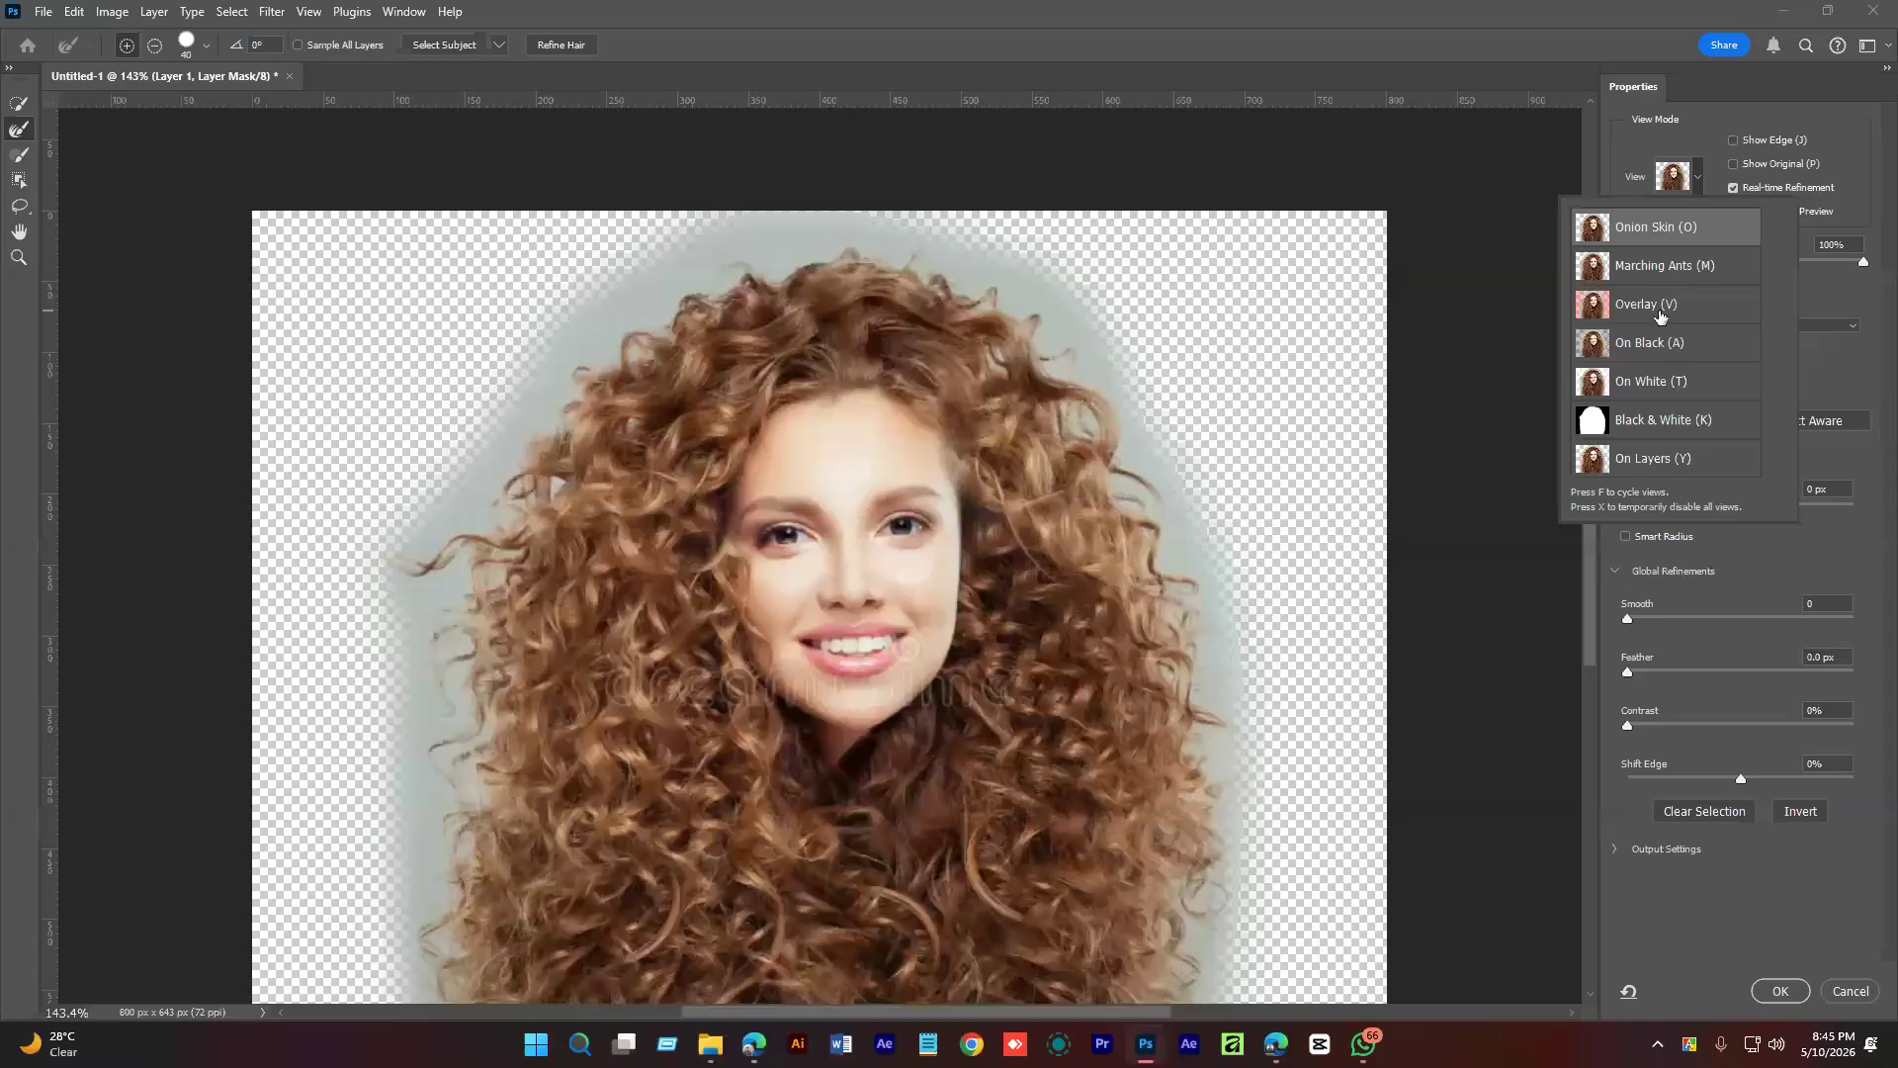
scroll(1660, 315, "down", 6)
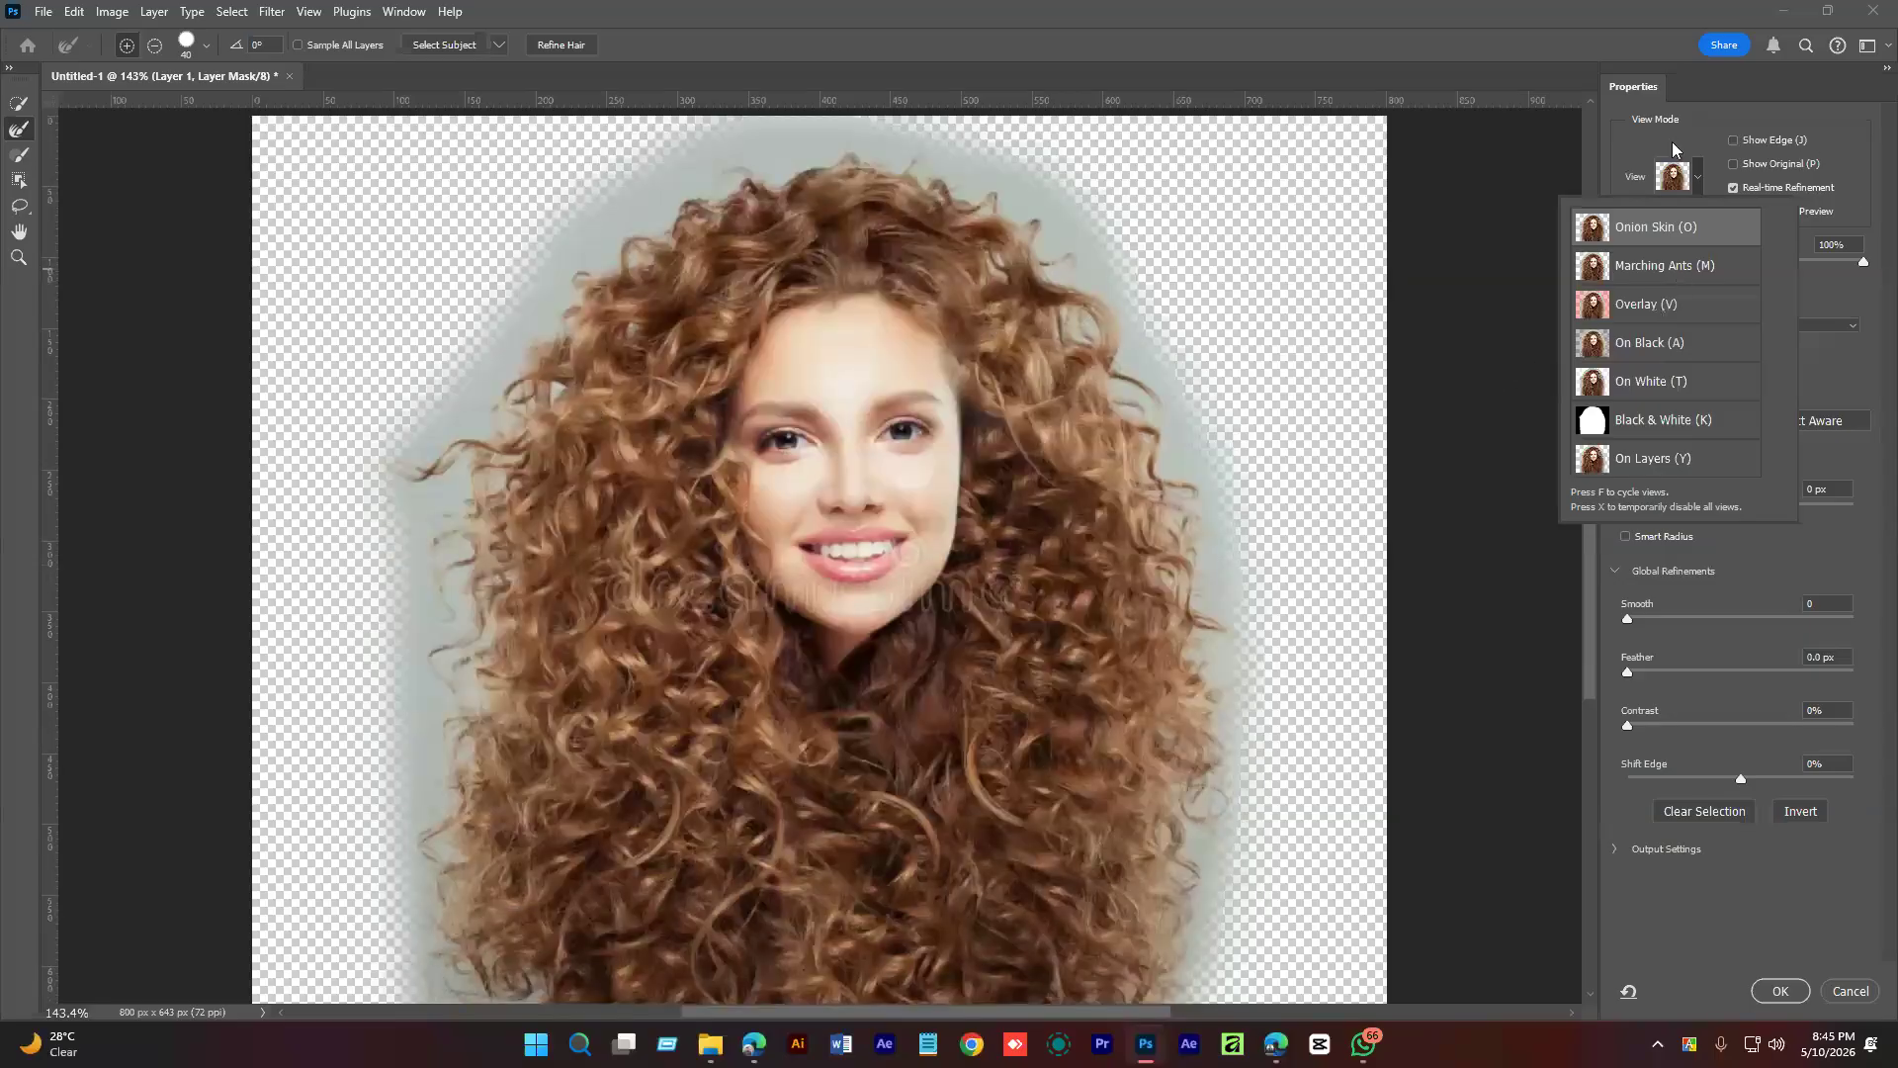
left_click(1726, 168)
left_click(1732, 140)
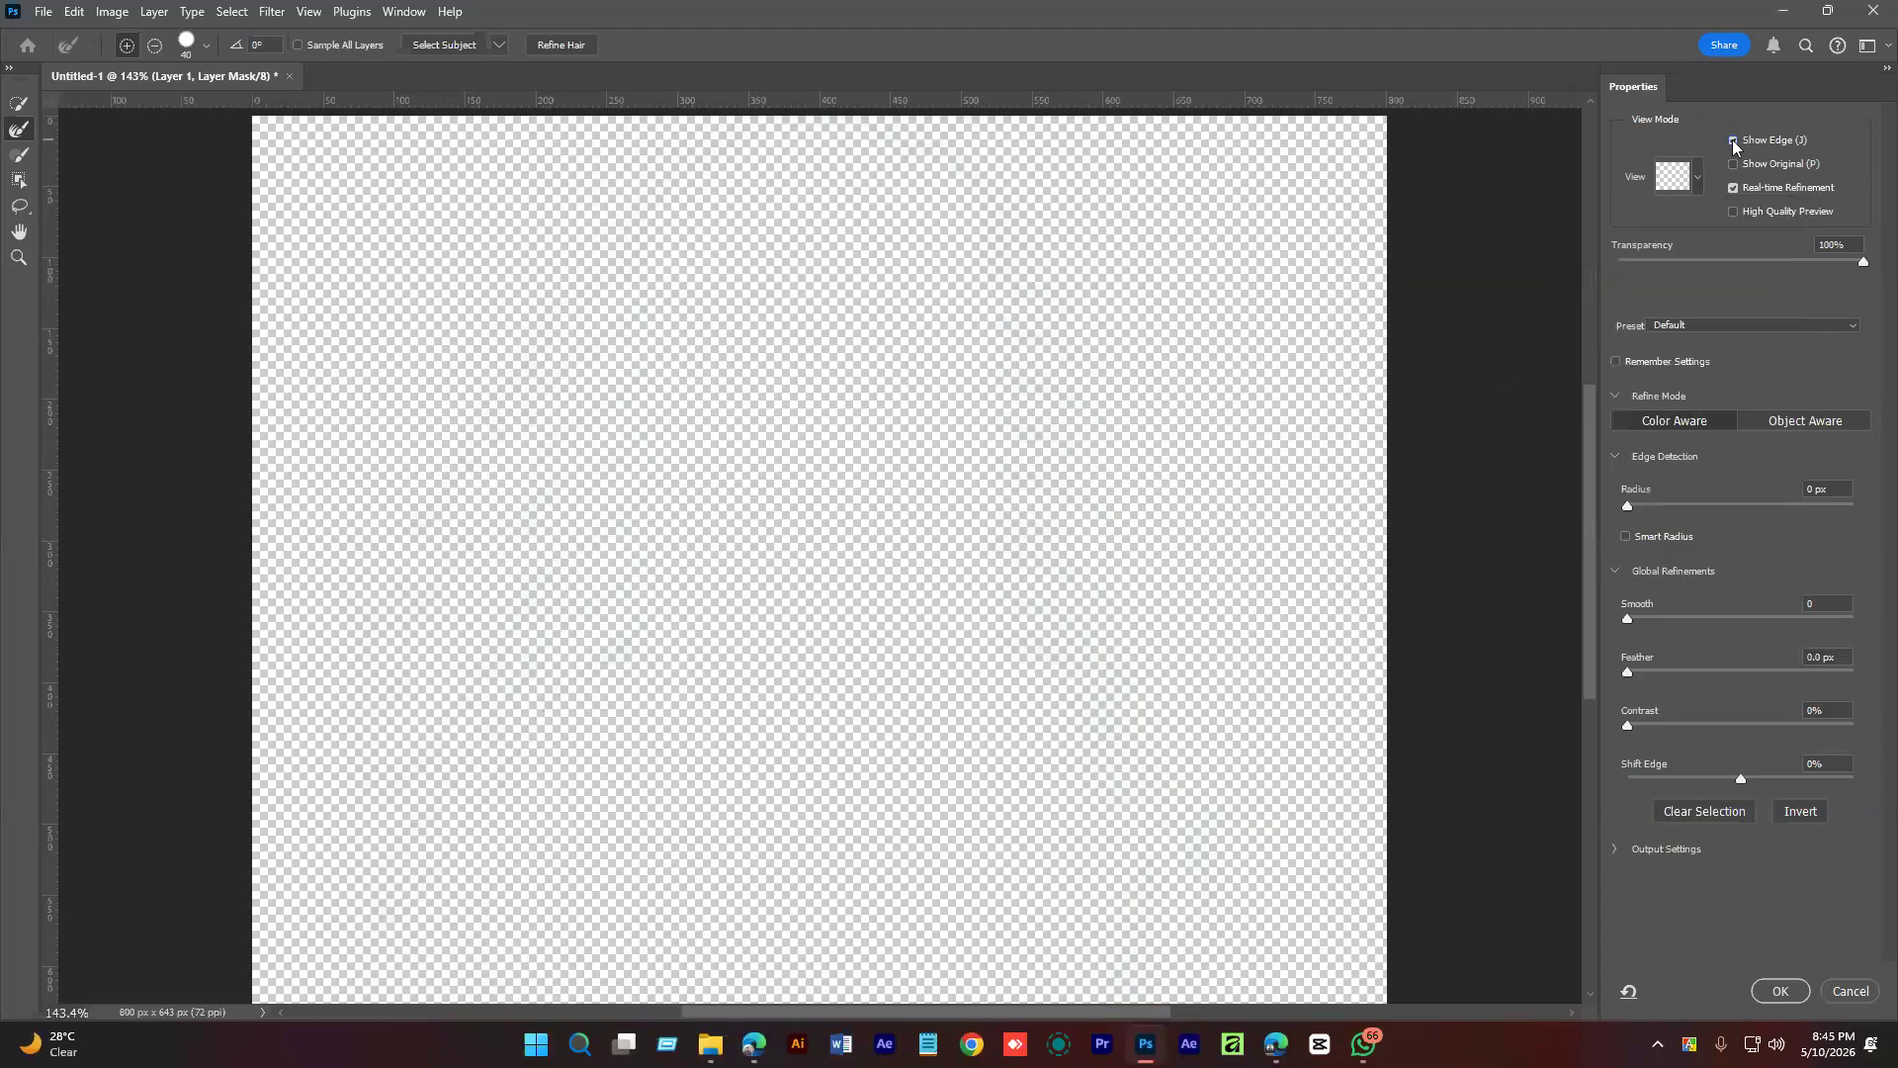
left_click(1732, 140)
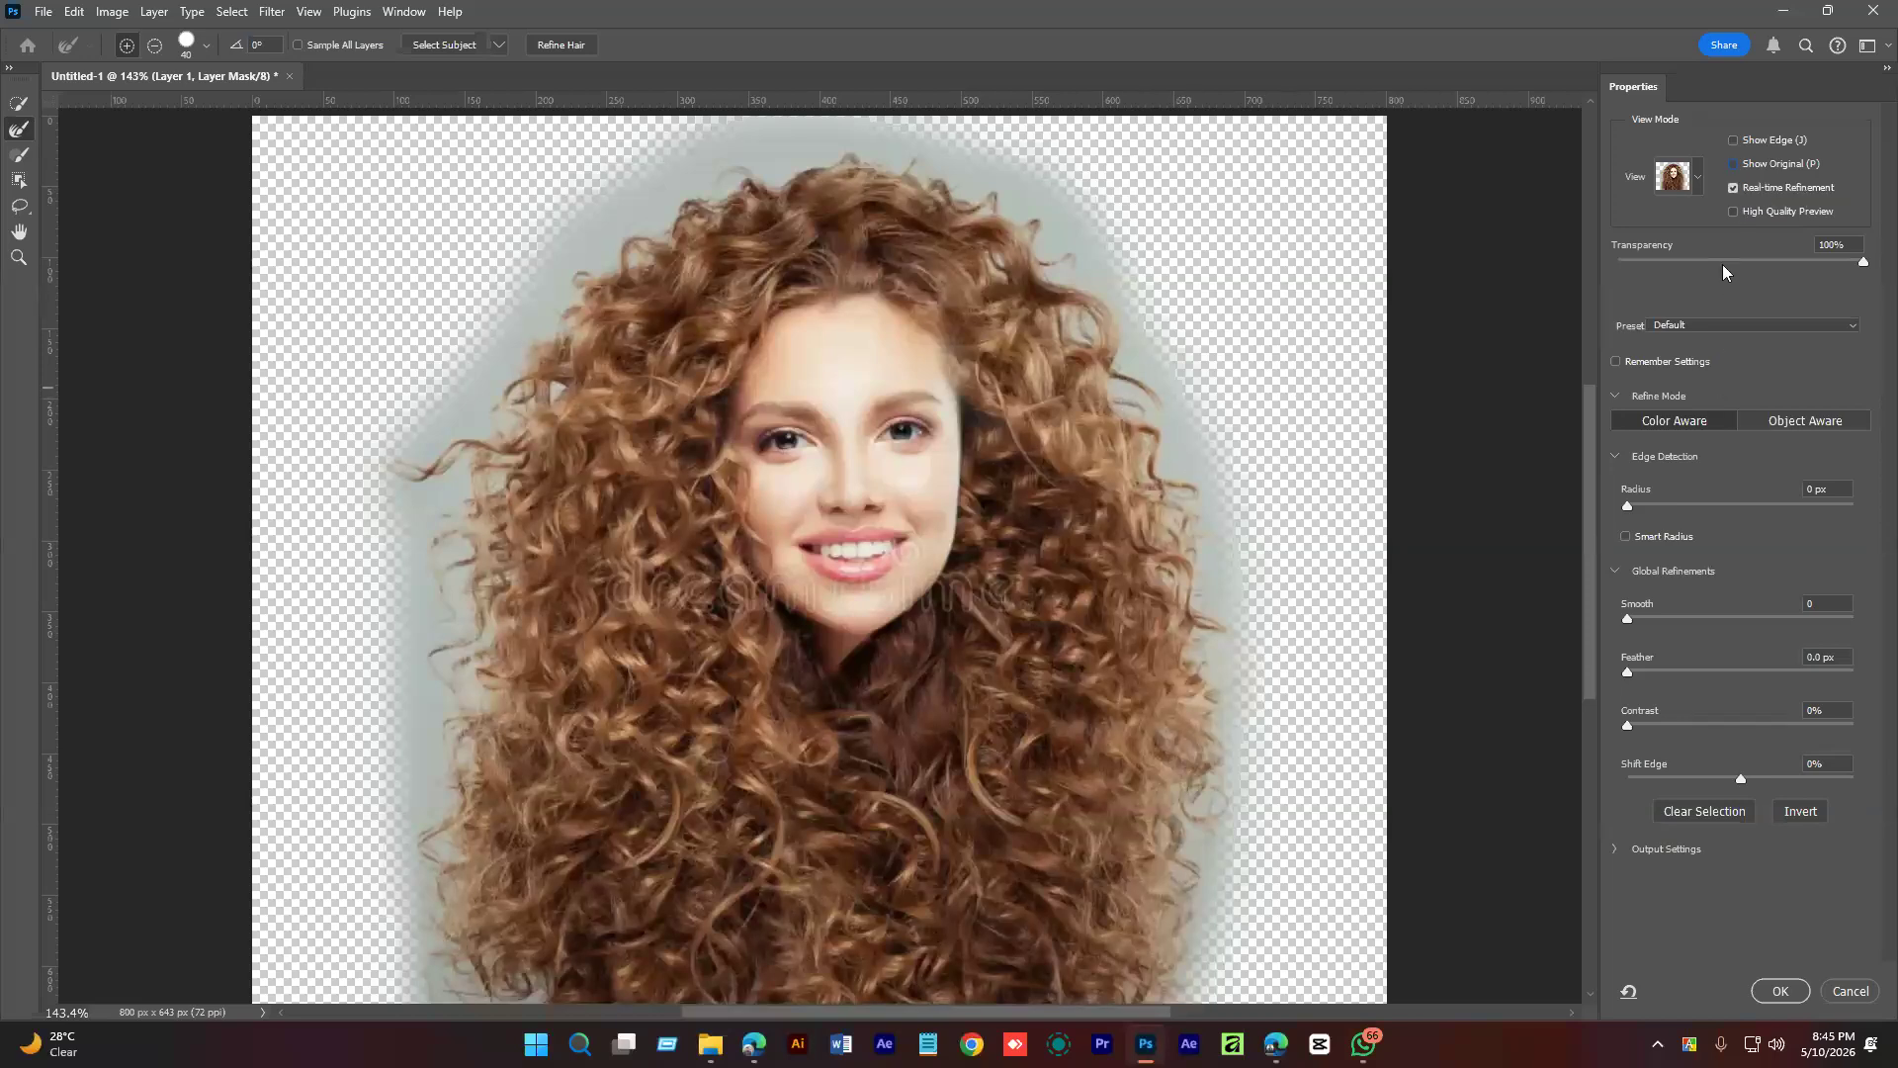
mouse_move(1863, 261)
left_mouse_down()
mouse_move(1639, 304)
mouse_move(1712, 305)
mouse_move(1598, 304)
mouse_move(1839, 267)
mouse_move(1594, 276)
mouse_move(1863, 263)
left_mouse_up()
left_click(1702, 325)
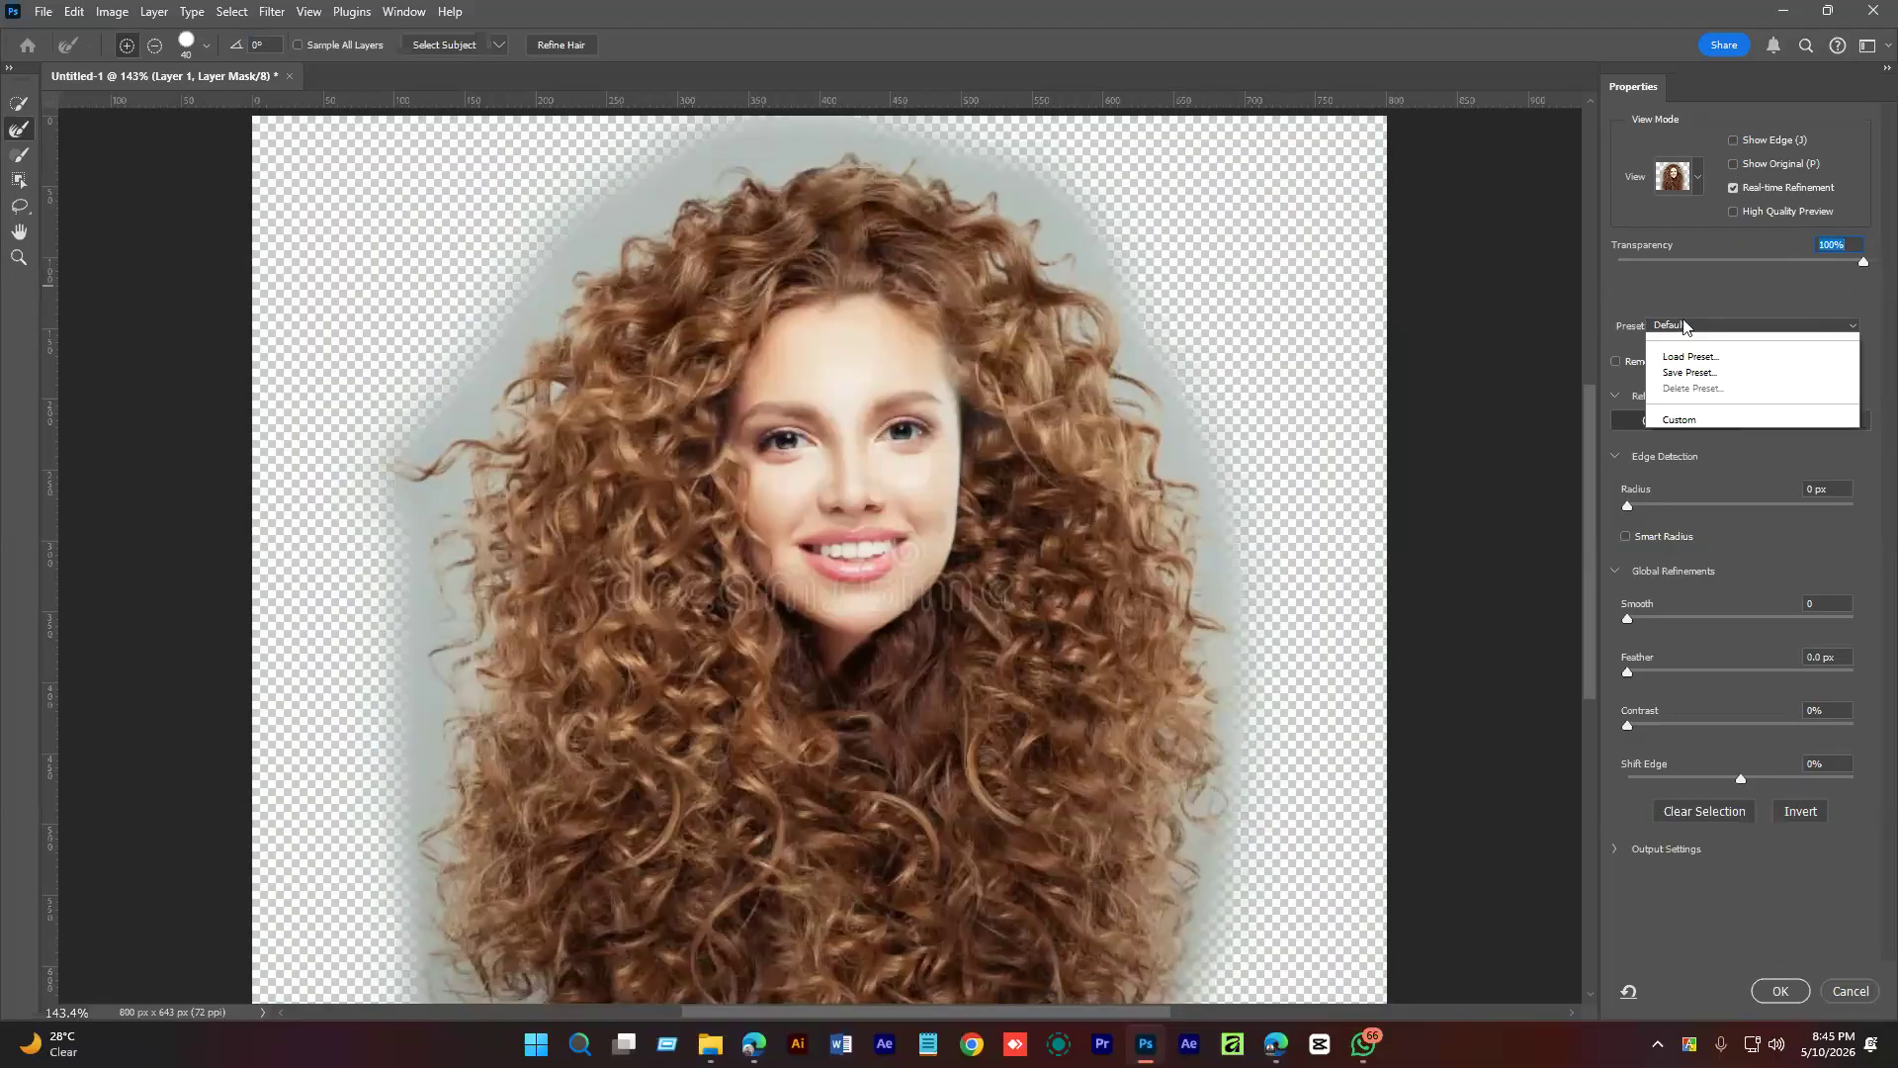
left_click(1677, 291)
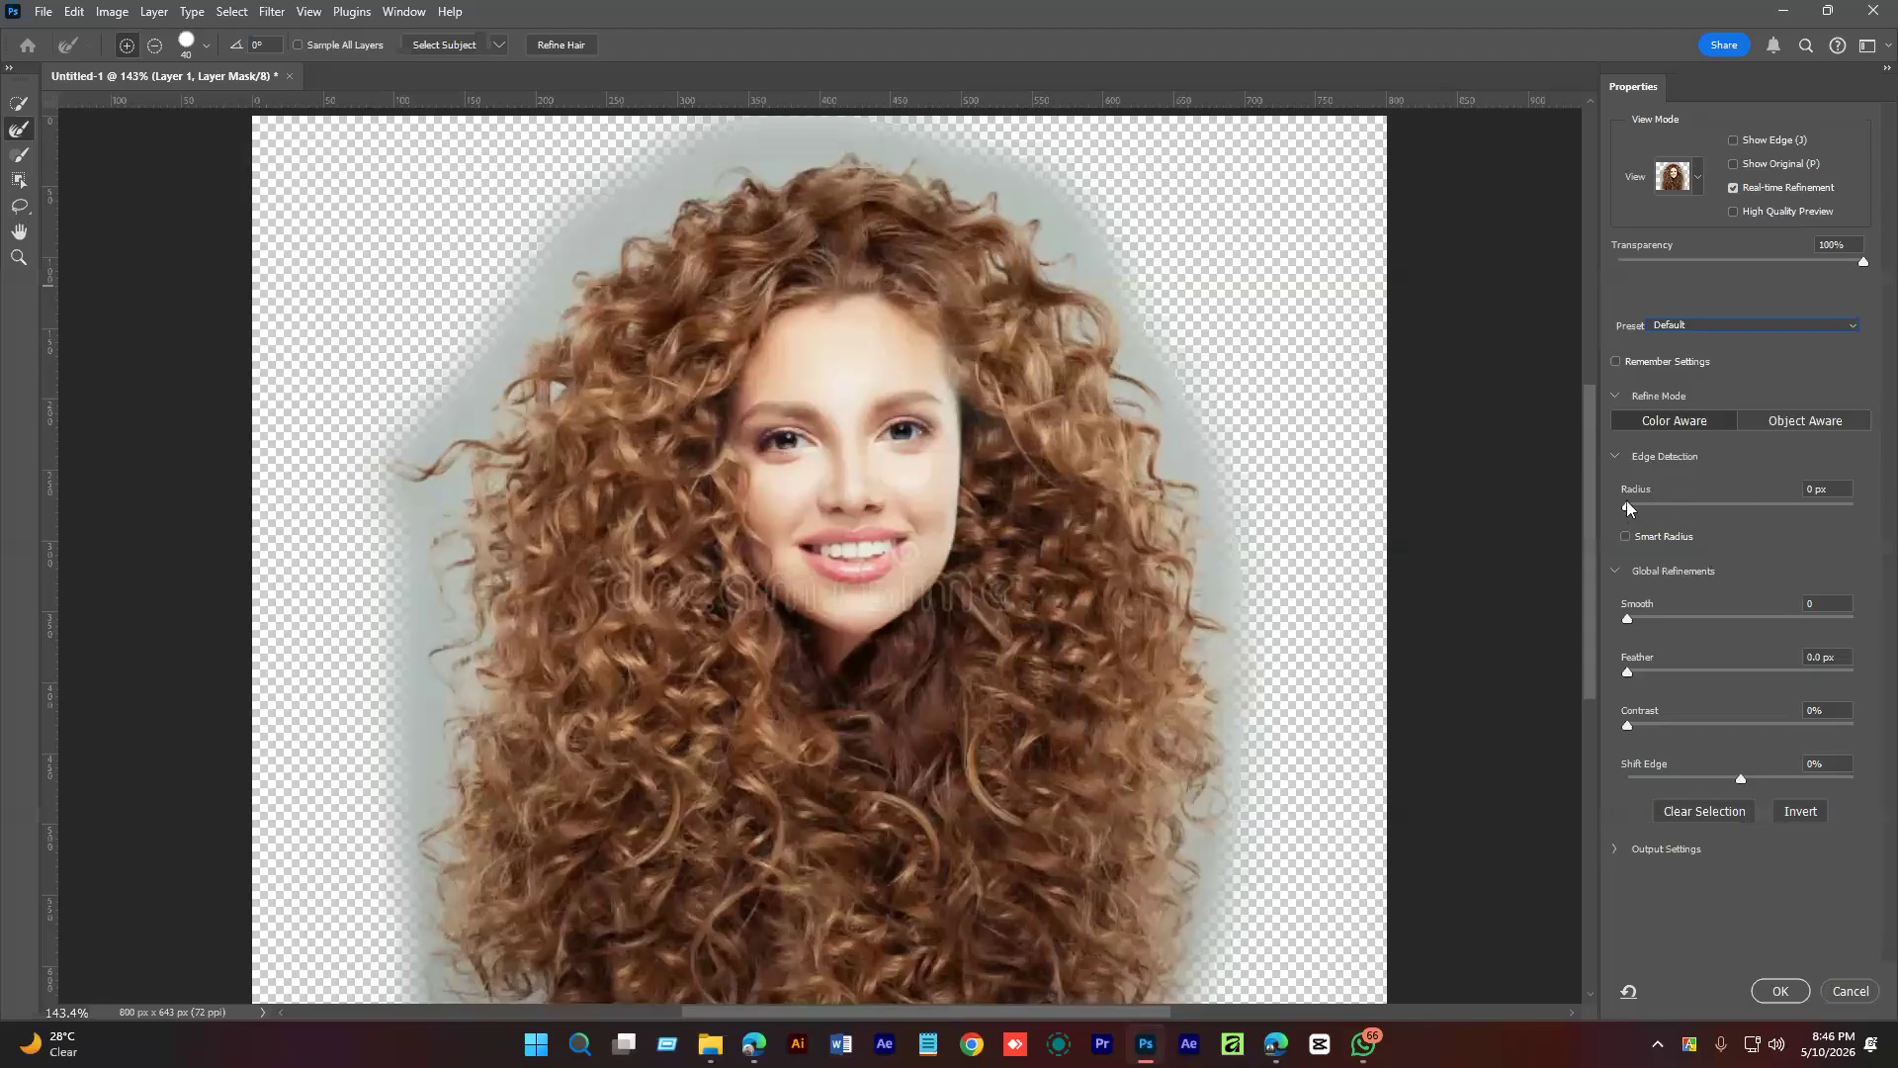
Set the edge detection radius to 5 px and refine the hair's right edge with the Refine Edge Brush.
left_click_drag(1627, 508, 1685, 506)
mouse_move(1135, 339)
left_mouse_down()
mouse_move(1200, 558)
mouse_move(1132, 376)
mouse_move(1234, 645)
mouse_move(1202, 346)
mouse_move(1227, 608)
left_mouse_up()
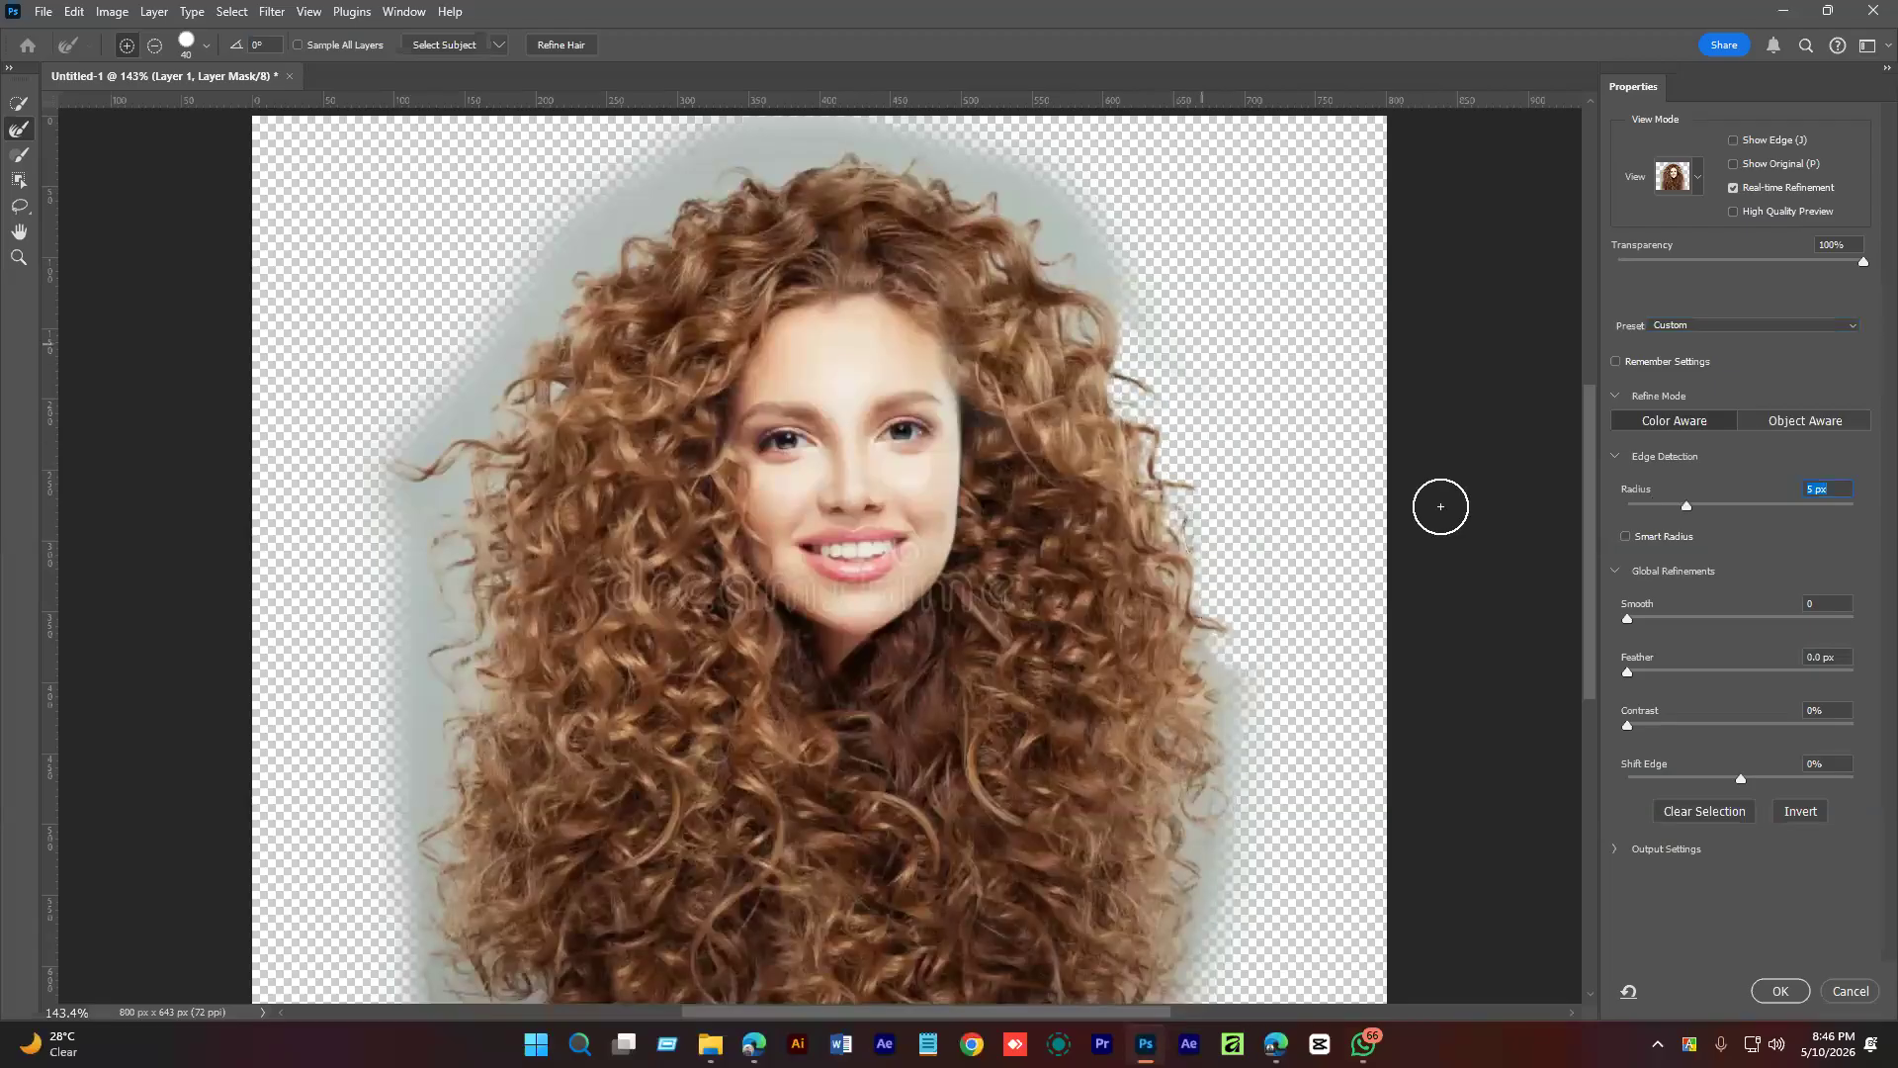
key("[")
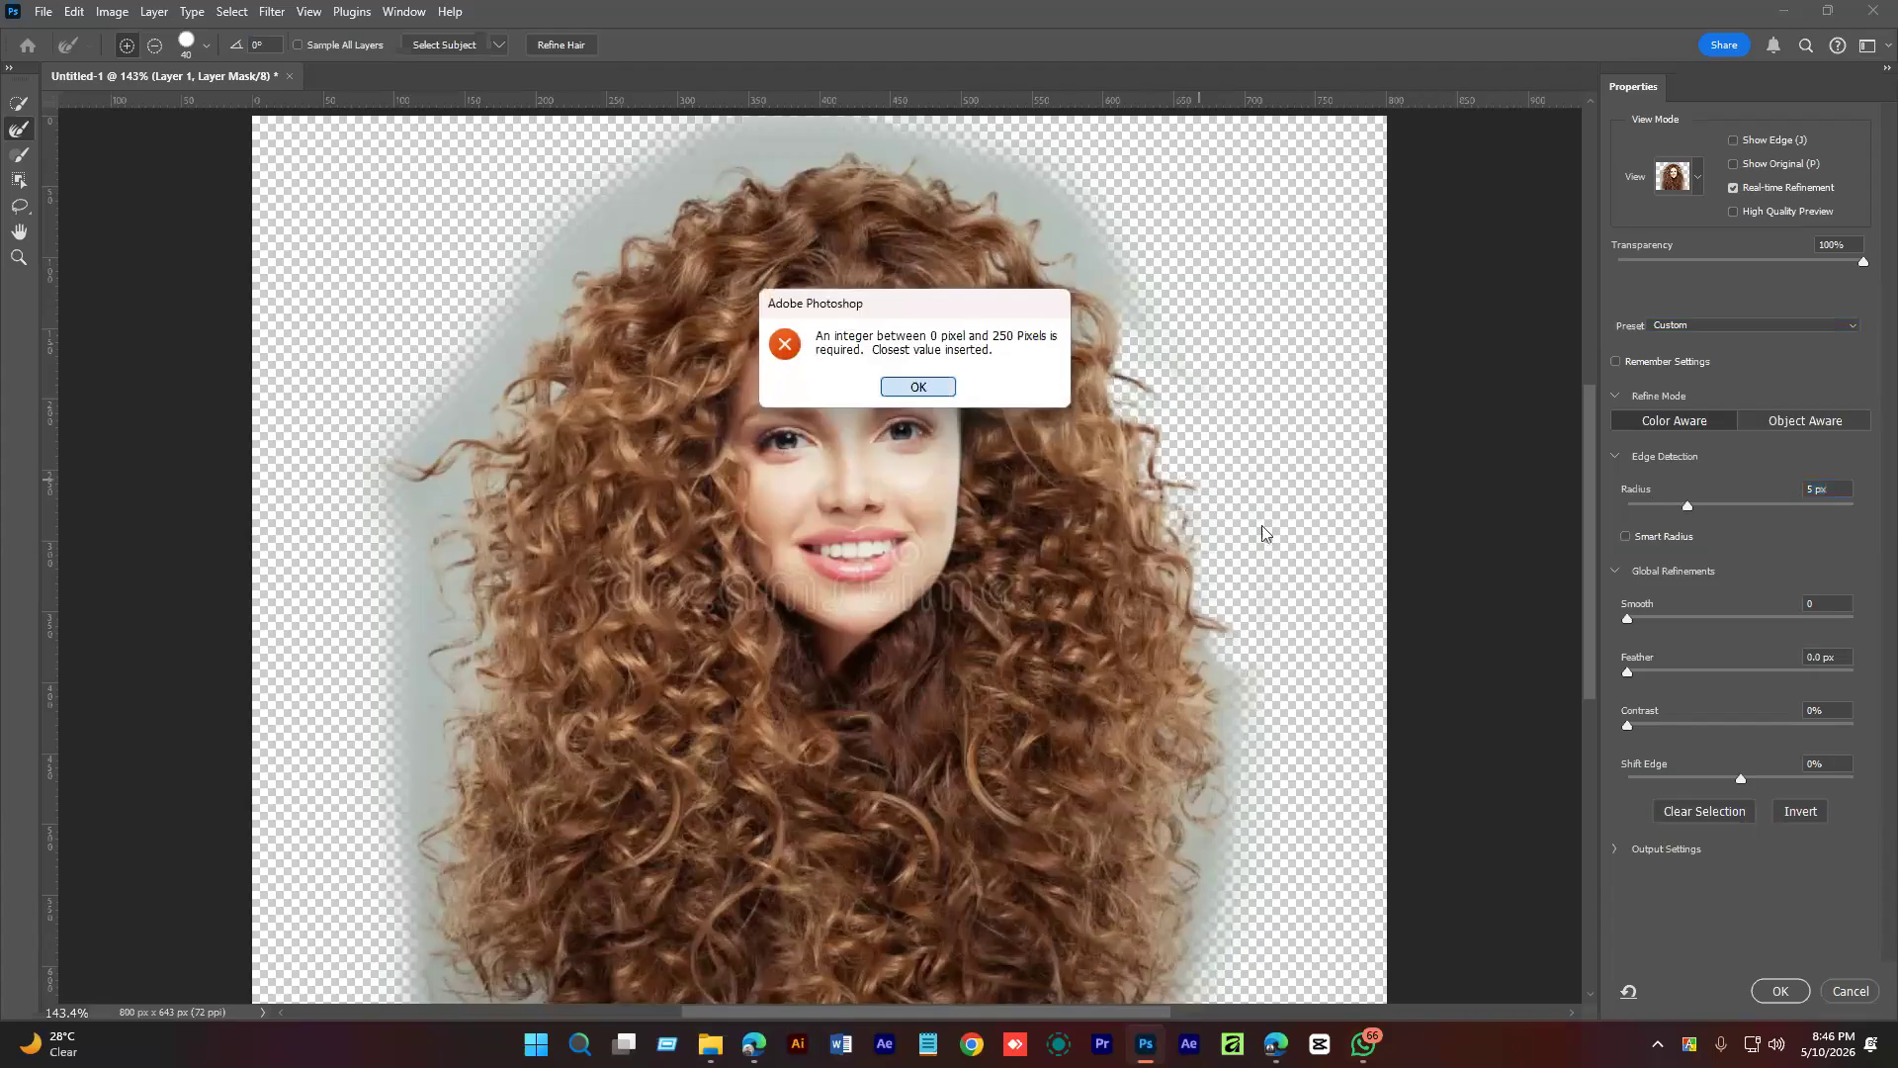
left_click(914, 388)
key("ctrl+space")
mouse_move(1178, 466)
left_mouse_down()
mouse_move(1309, 475)
mouse_move(1219, 451)
mouse_move(903, 487)
mouse_move(1093, 464)
mouse_move(1372, 607)
mouse_move(1304, 582)
left_mouse_up()
key("[")
left_click(940, 388)
key("space")
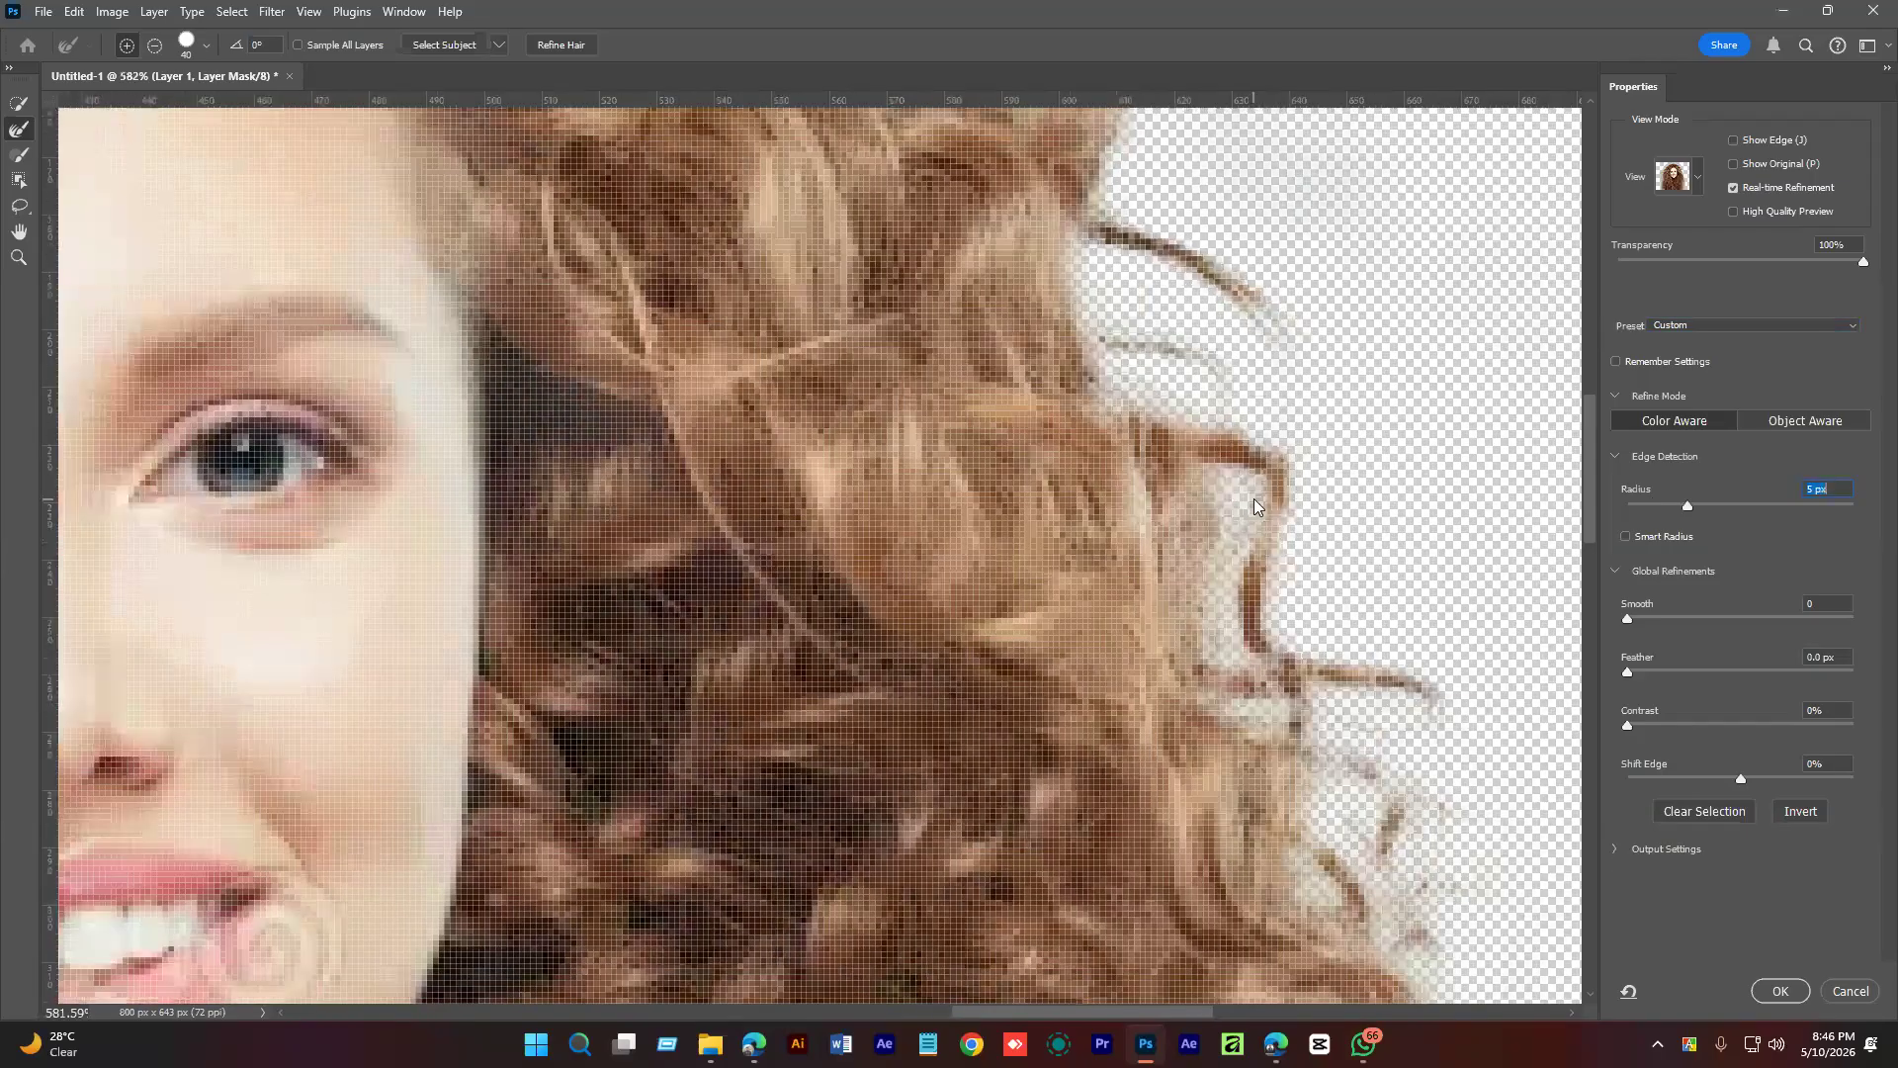
key("space")
left_click_drag(1236, 424, 1186, 509)
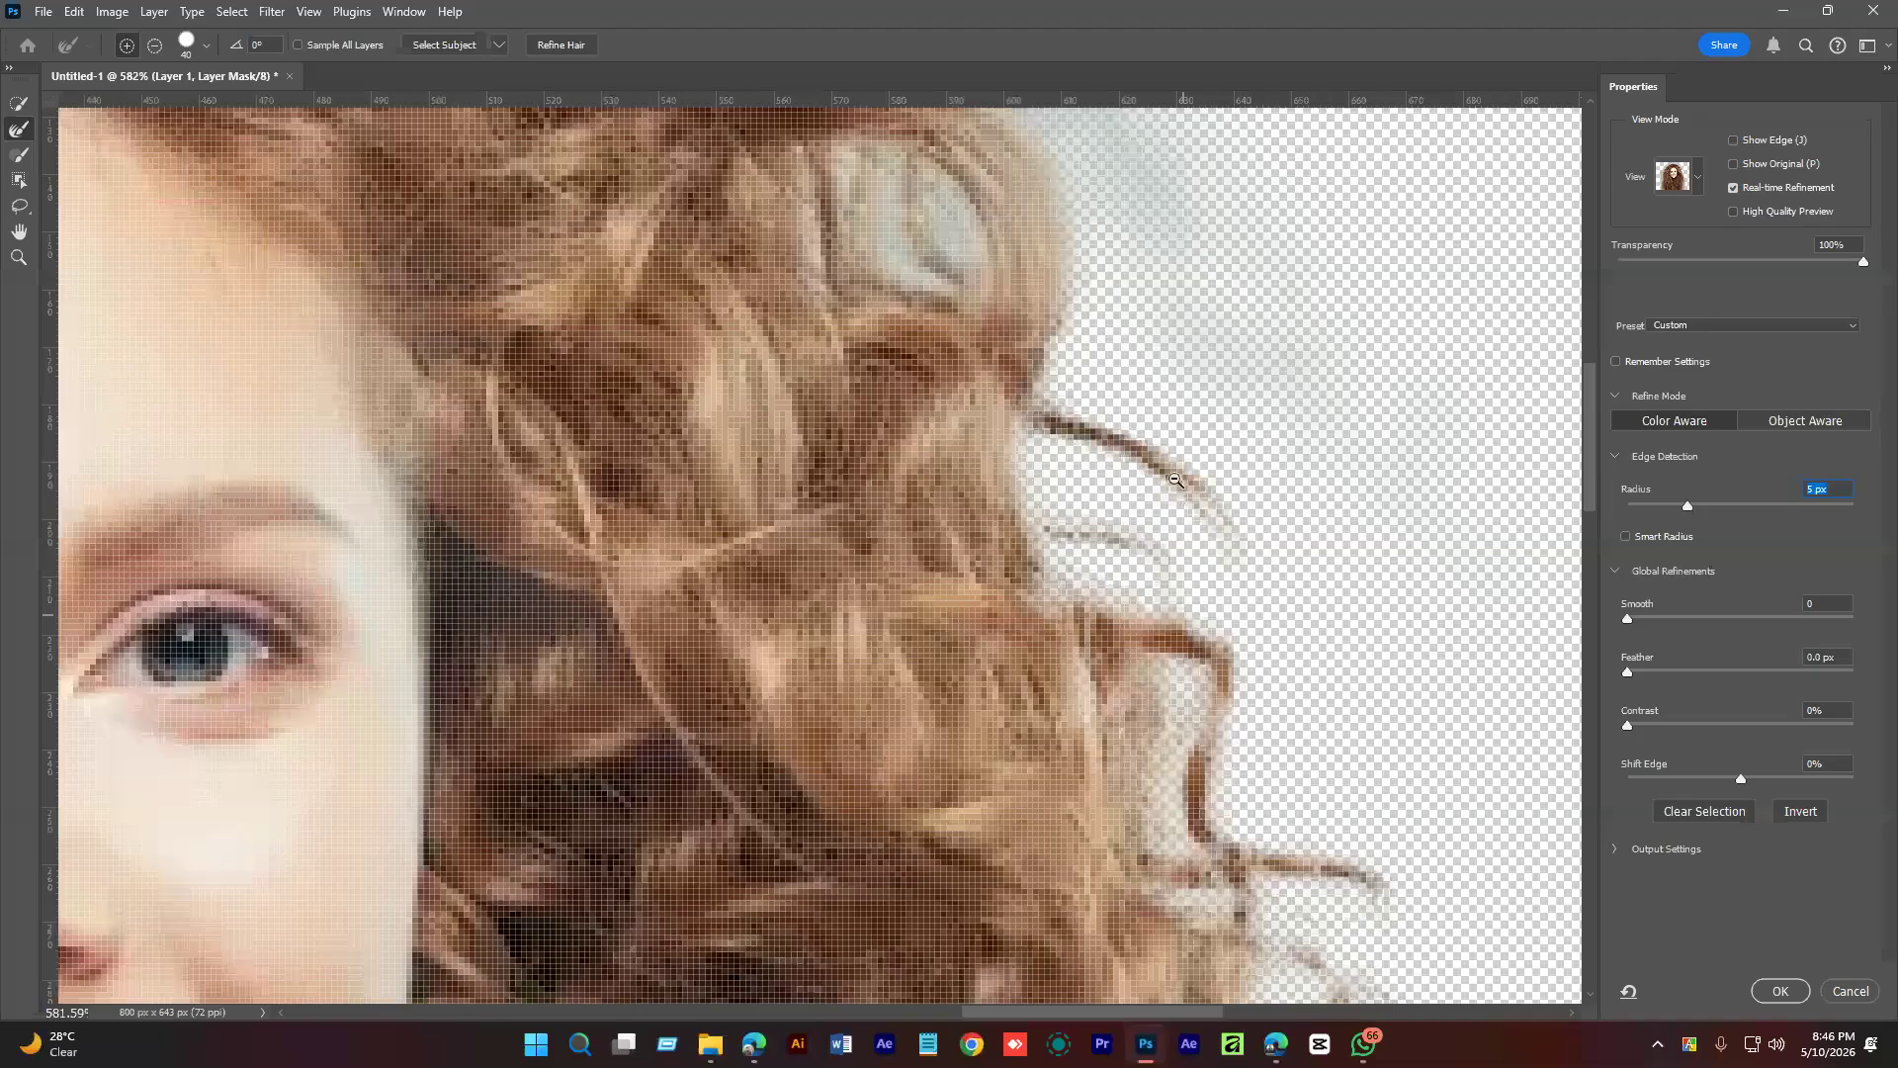
scroll(1175, 480, "down", 6)
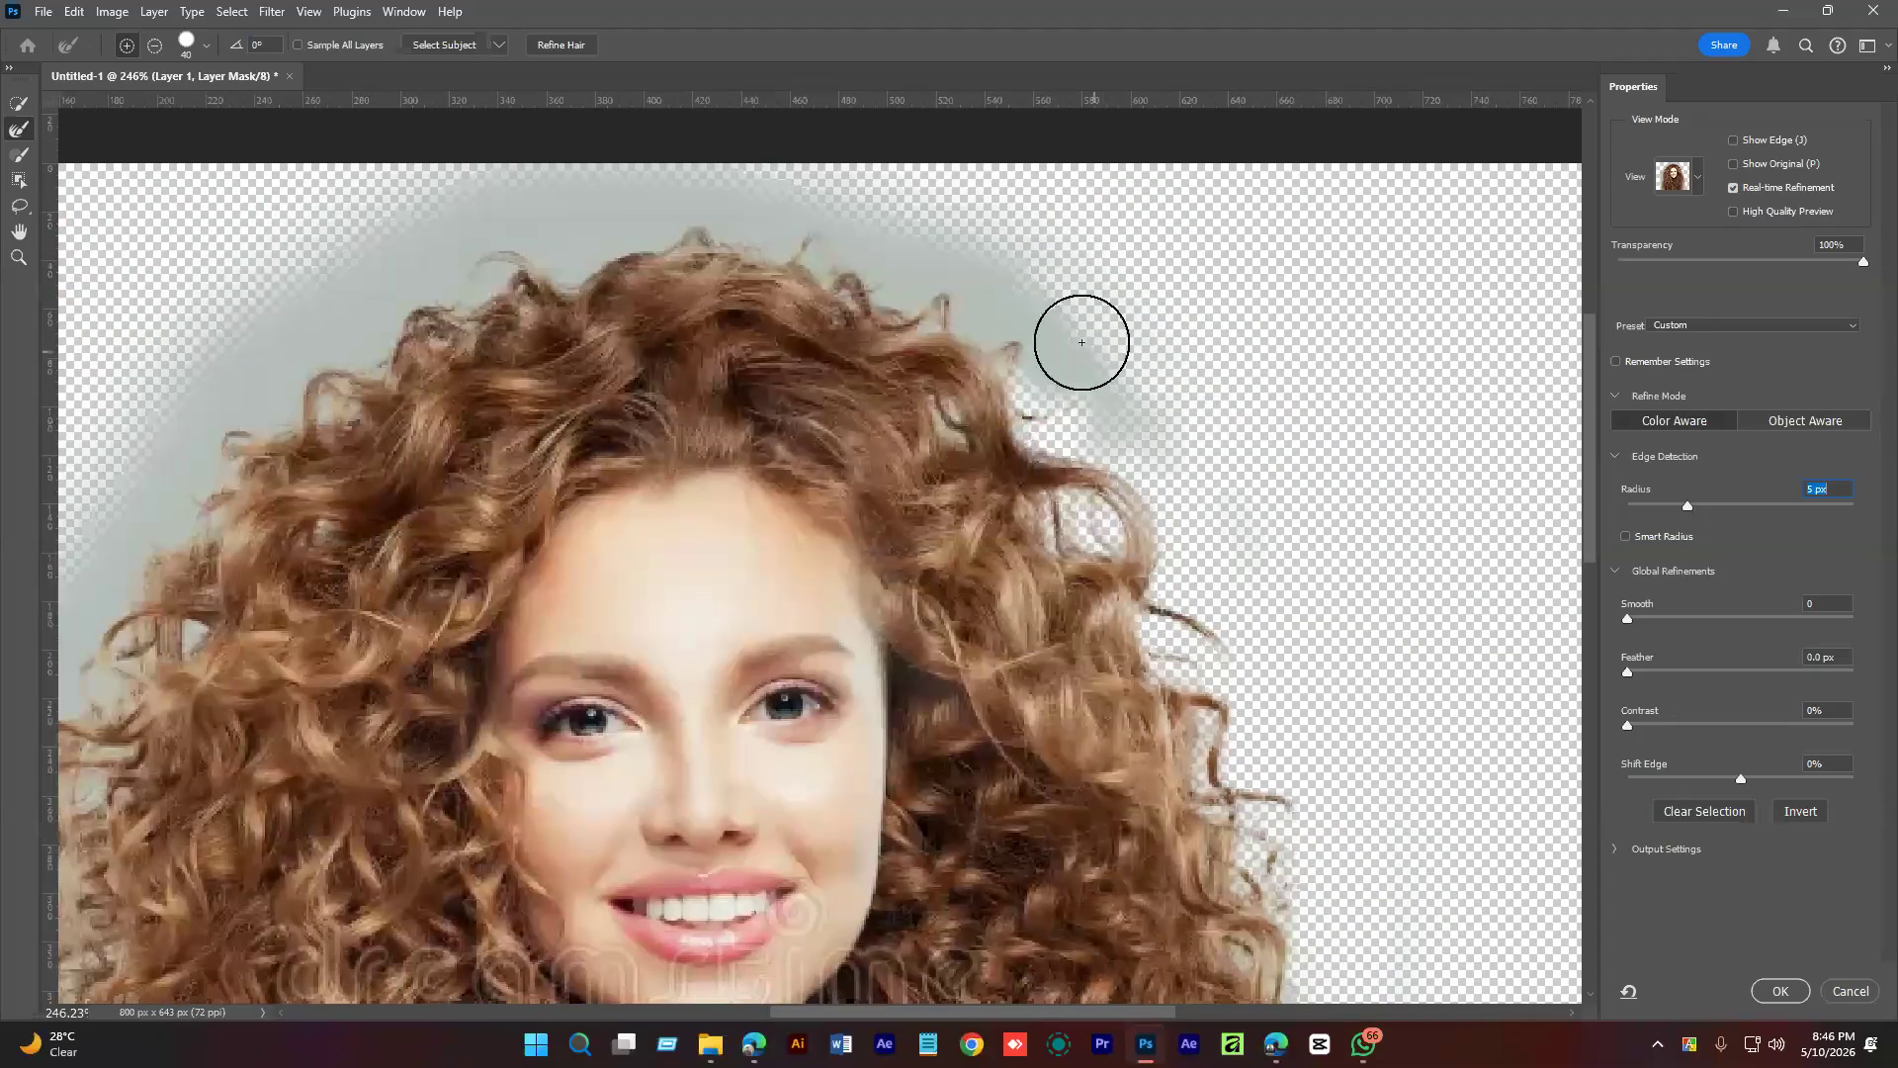
Brush over the background around the upper-right hair and across the top of the head to refine the edge.
mouse_move(1159, 434)
left_mouse_down()
mouse_move(971, 297)
mouse_move(907, 276)
mouse_move(996, 296)
mouse_move(916, 228)
left_mouse_up()
key("alt+space")
left_click(1097, 542)
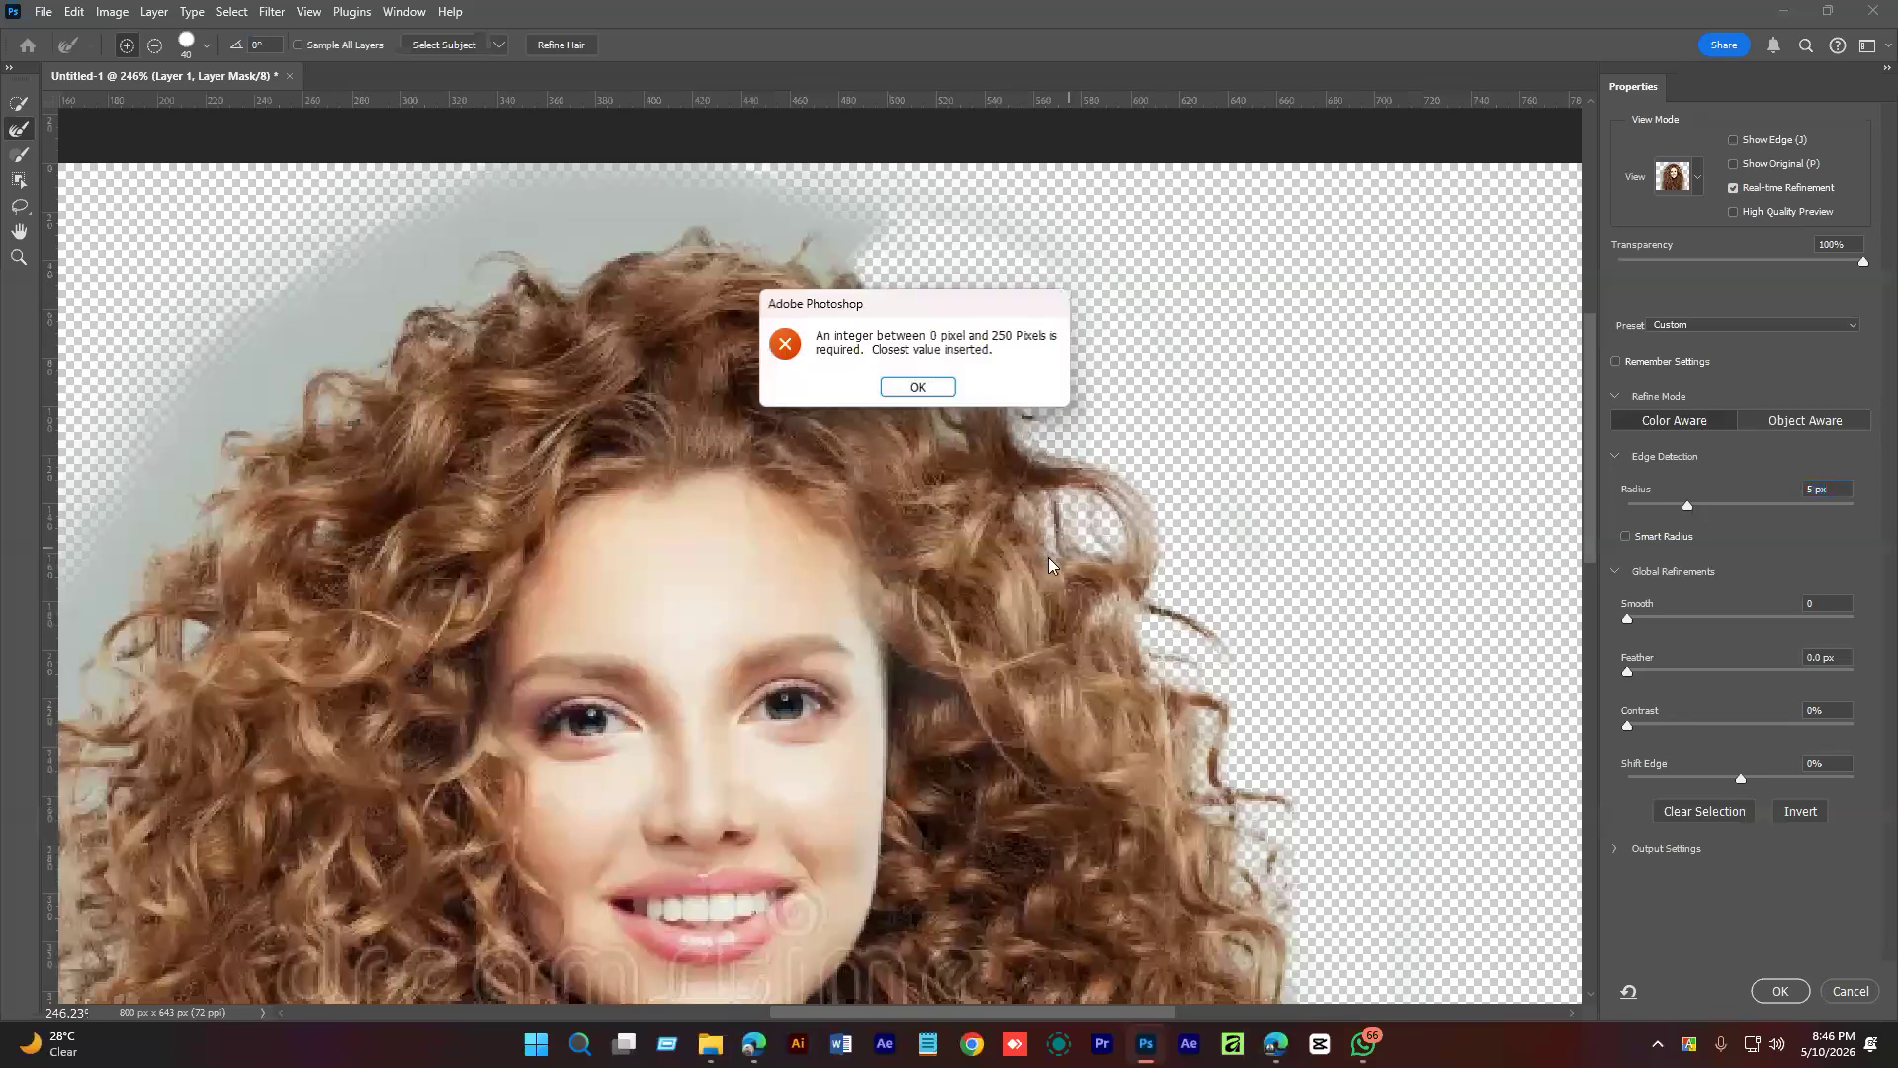
left_click(937, 387)
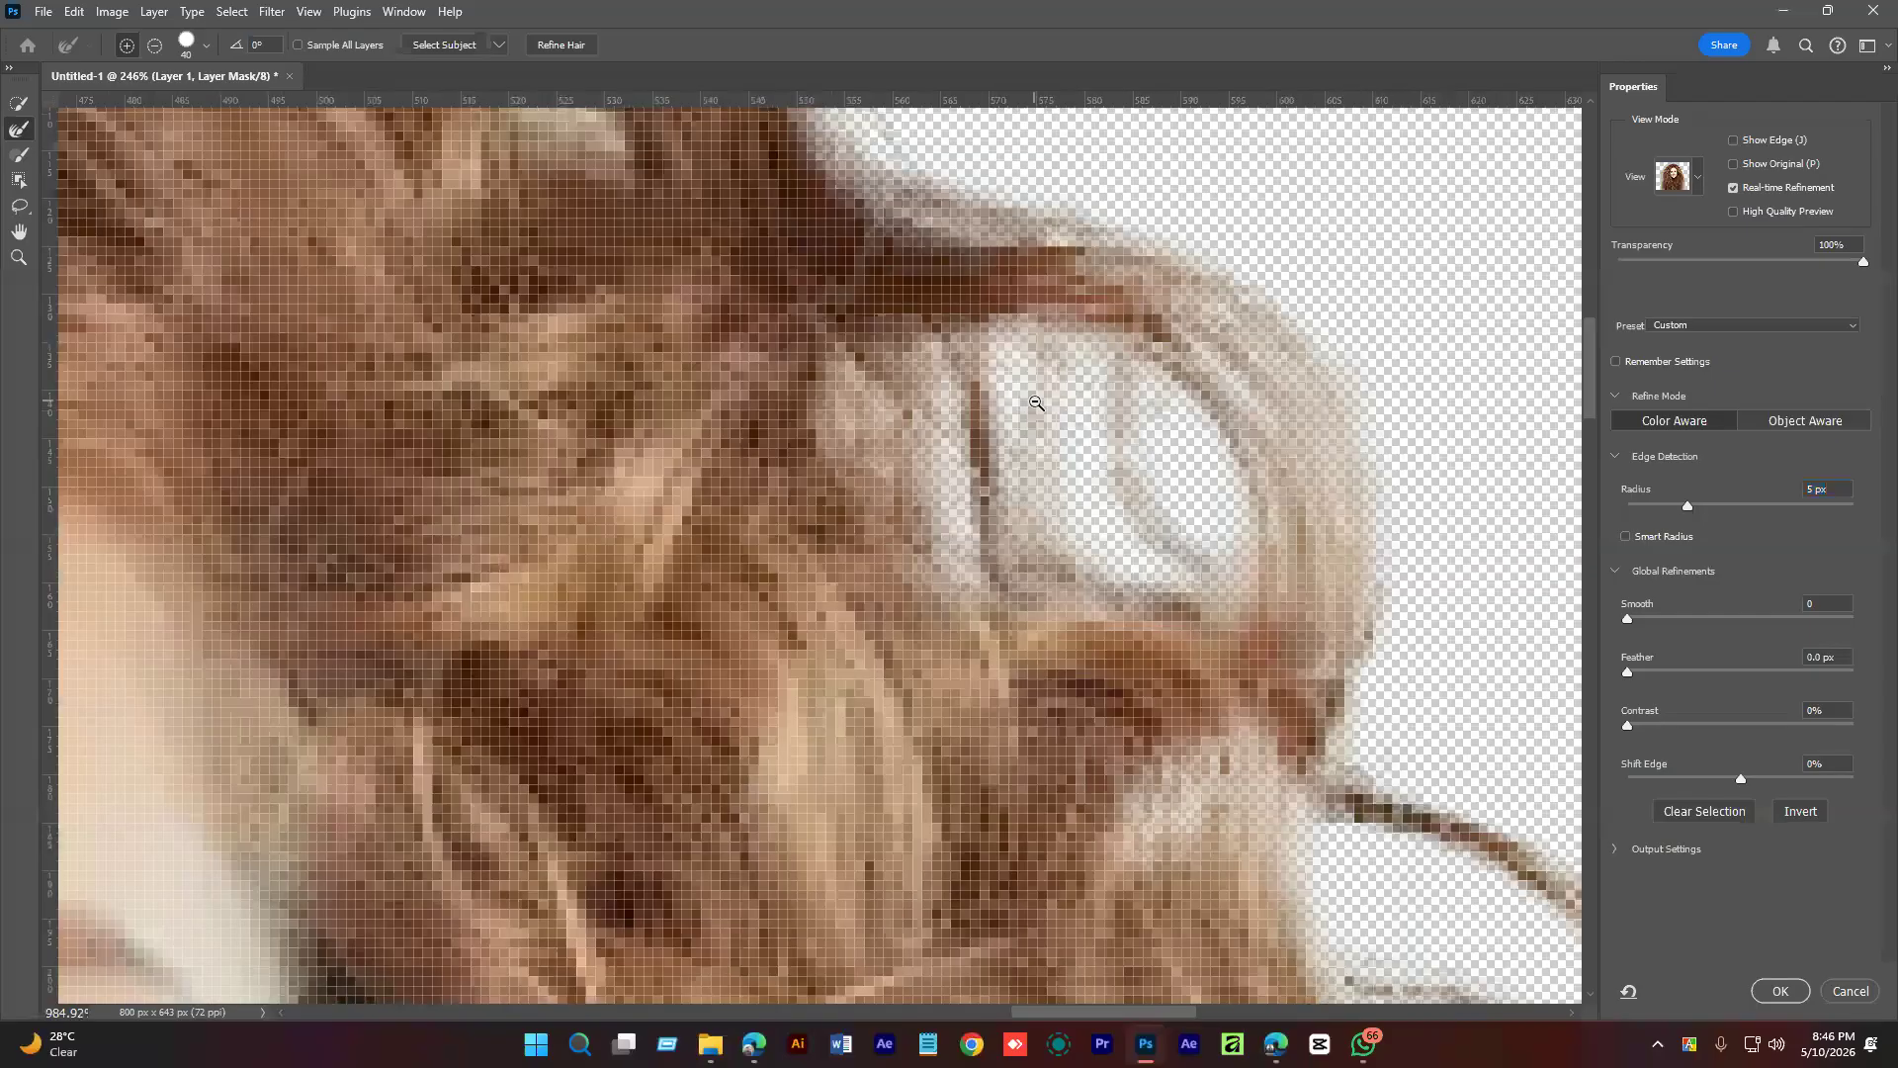
left_click_drag(1095, 407, 994, 403)
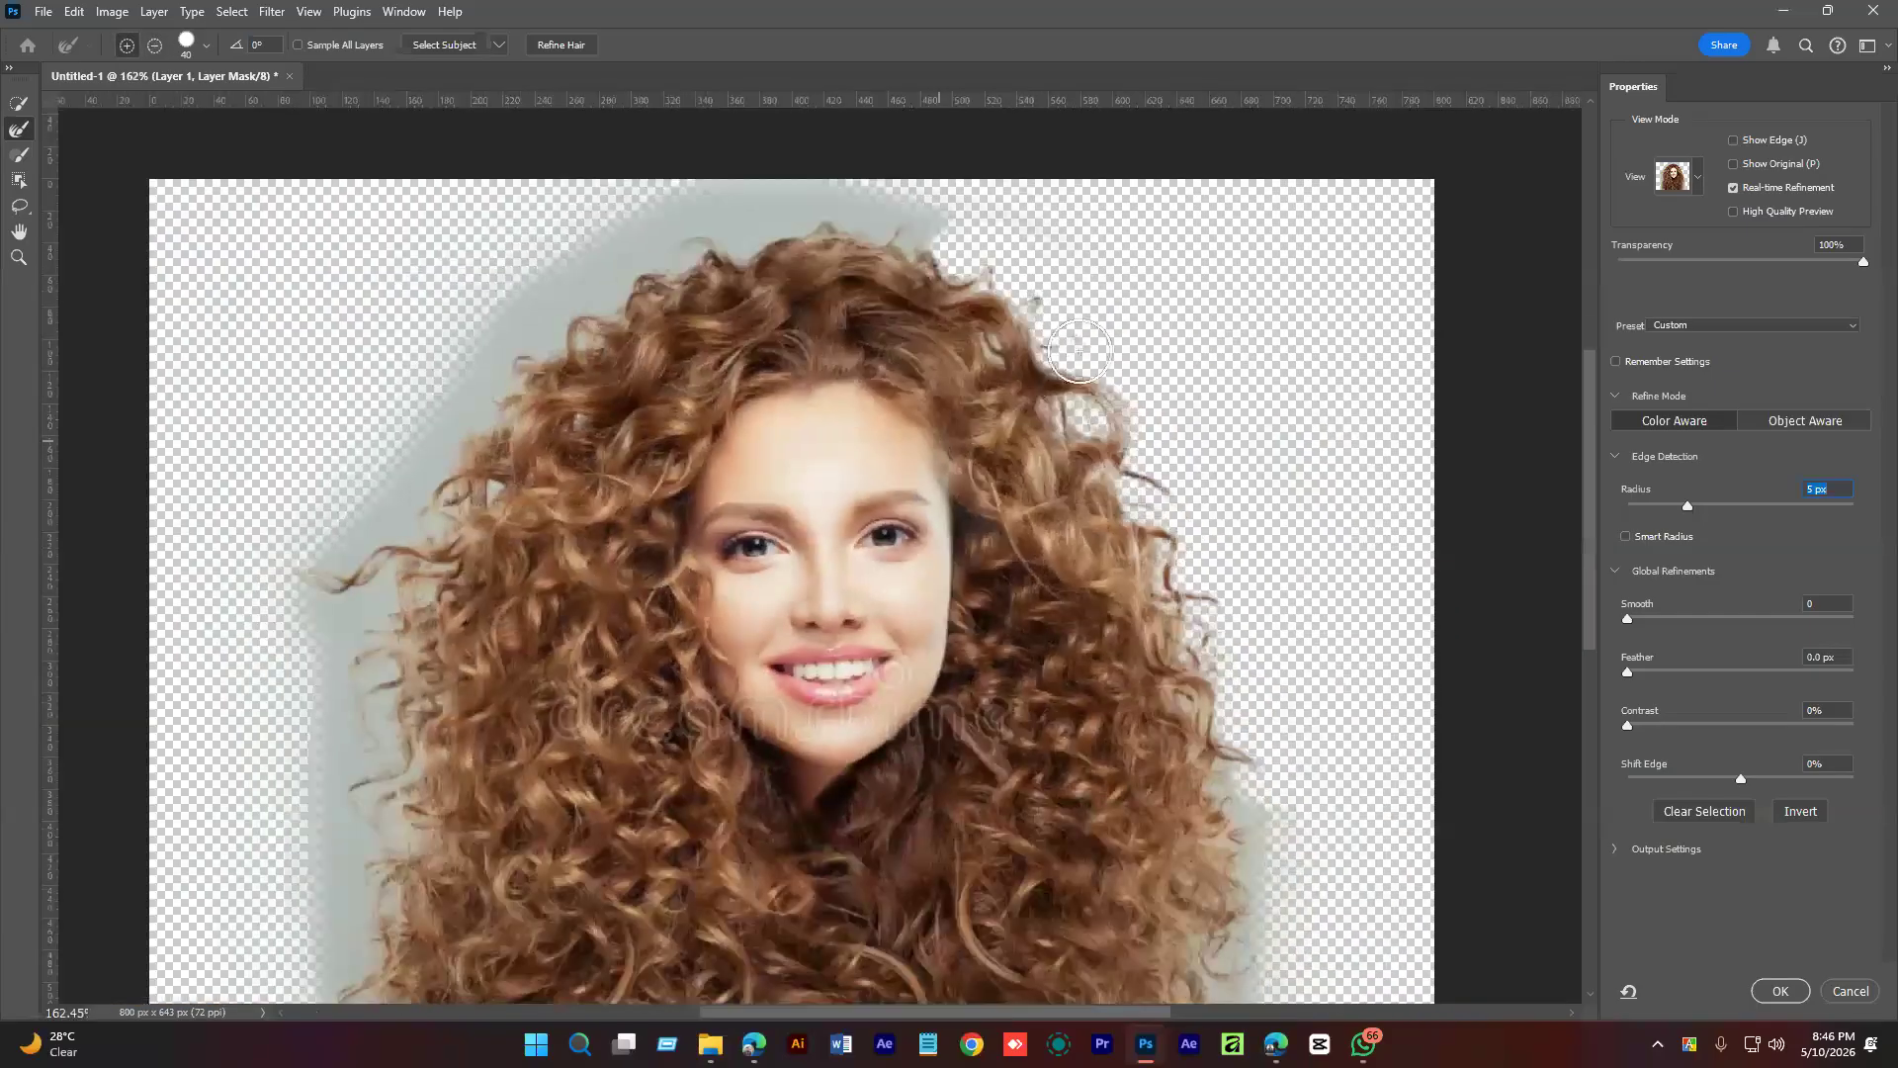
mouse_move(911, 229)
left_mouse_down()
mouse_move(791, 218)
mouse_move(862, 228)
mouse_move(763, 231)
mouse_move(668, 271)
mouse_move(747, 207)
mouse_move(641, 229)
mouse_move(615, 252)
mouse_move(666, 249)
mouse_move(542, 318)
mouse_move(424, 327)
left_mouse_up()
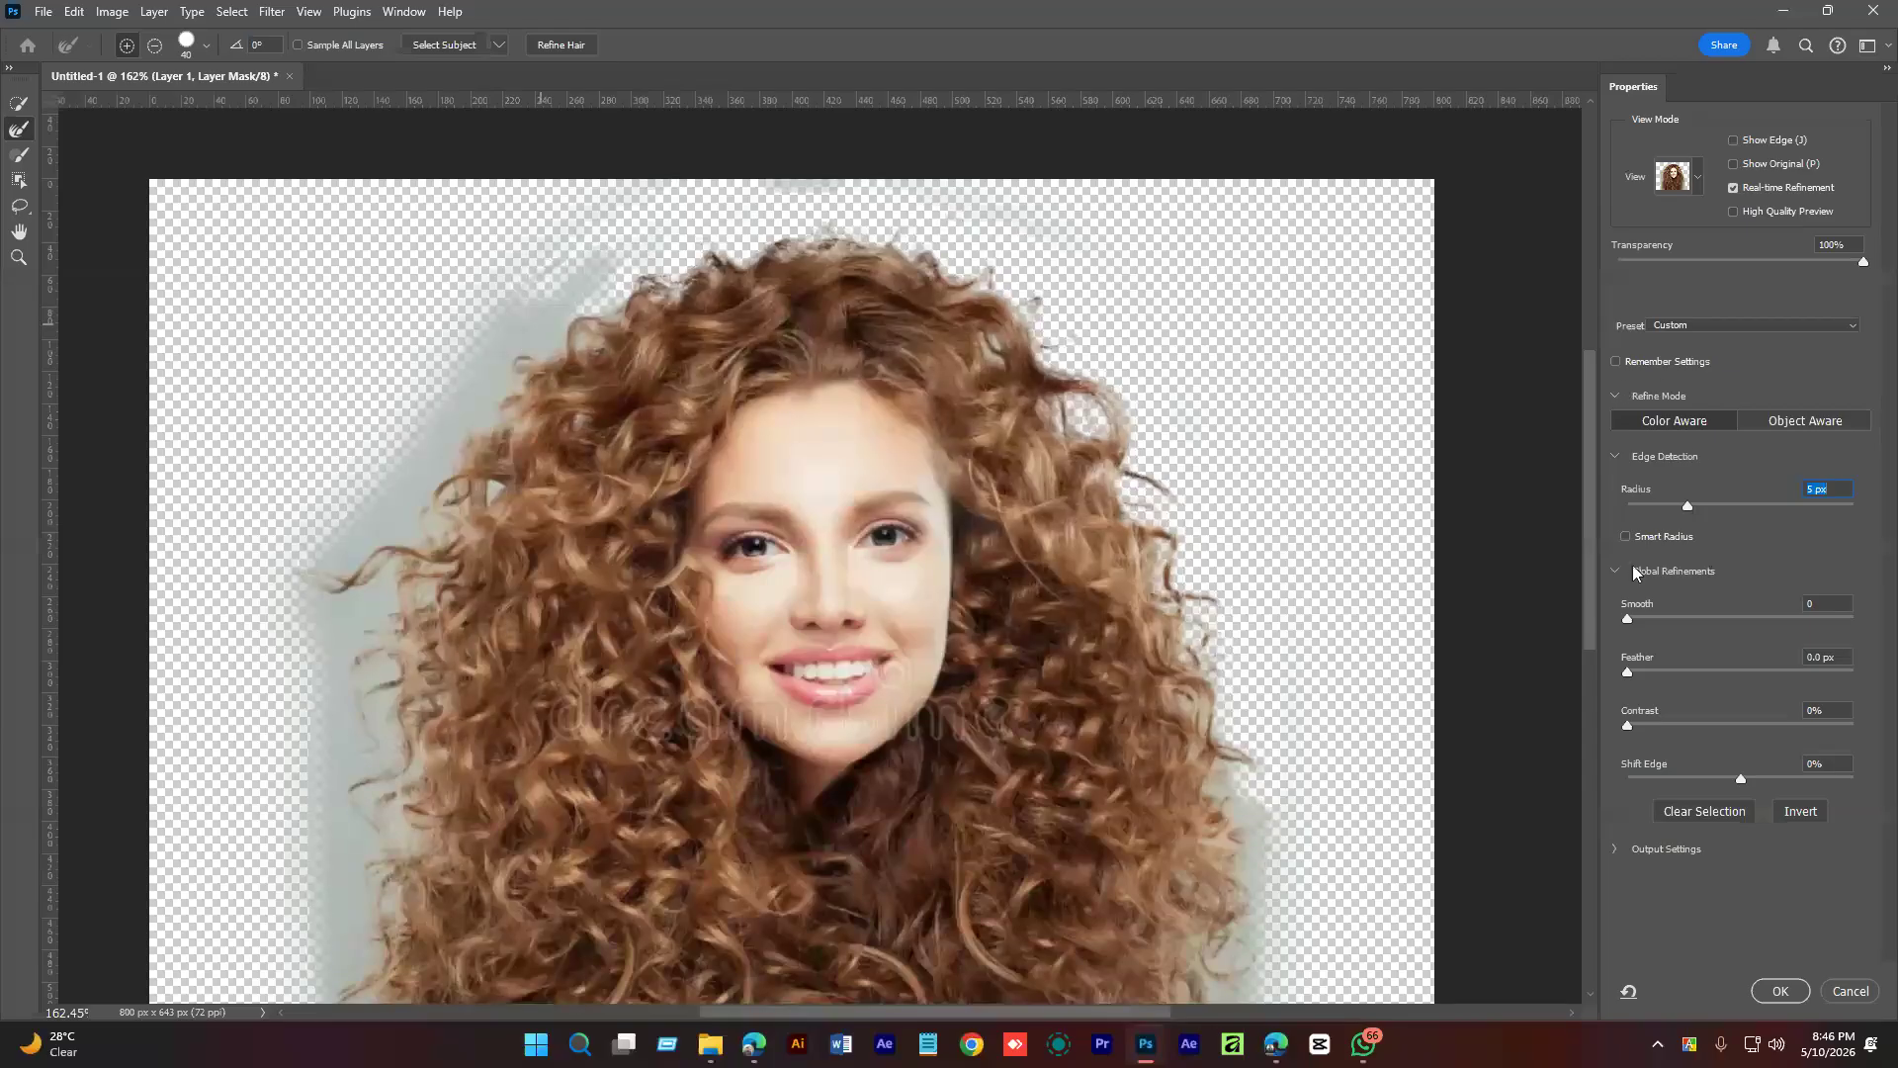
Set Smooth to 17, Radius to 0 px and Contrast to 42%.
left_click_drag(1637, 620, 1666, 620)
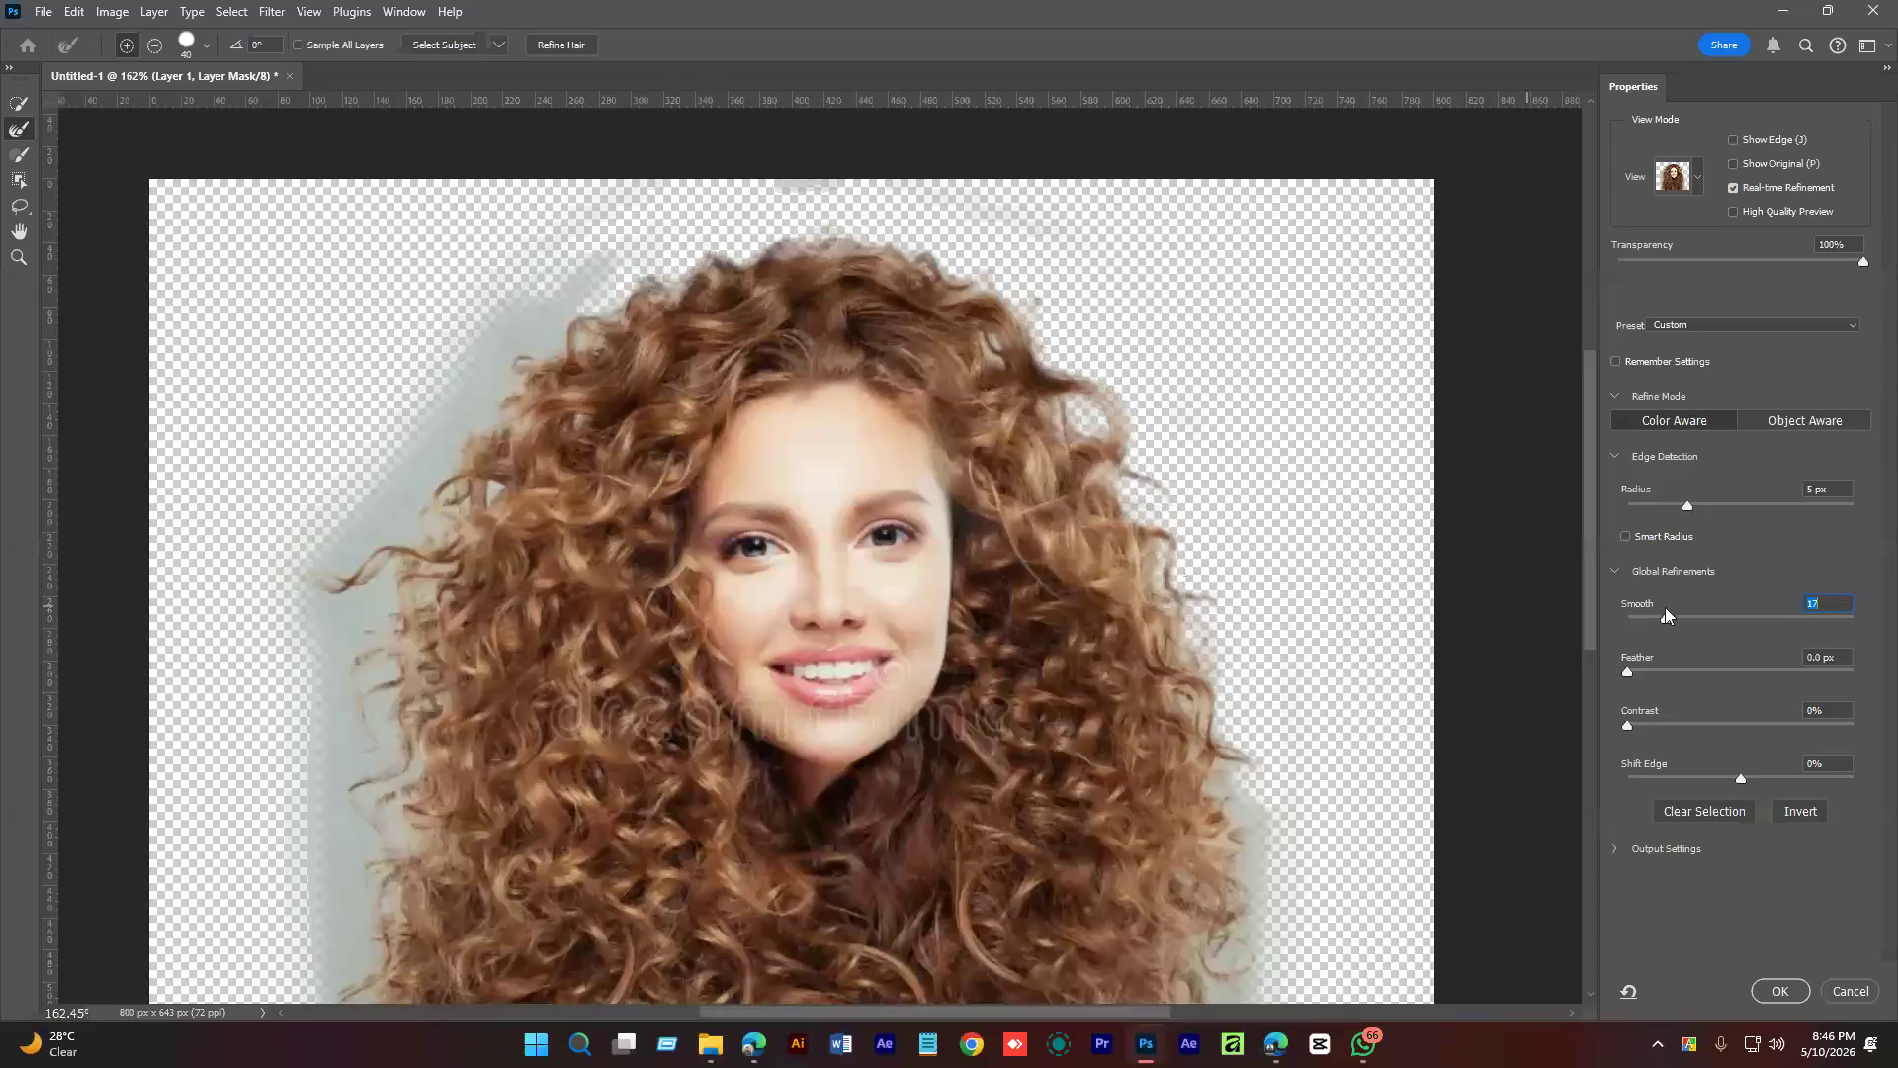
left_click_drag(1688, 508, 1627, 506)
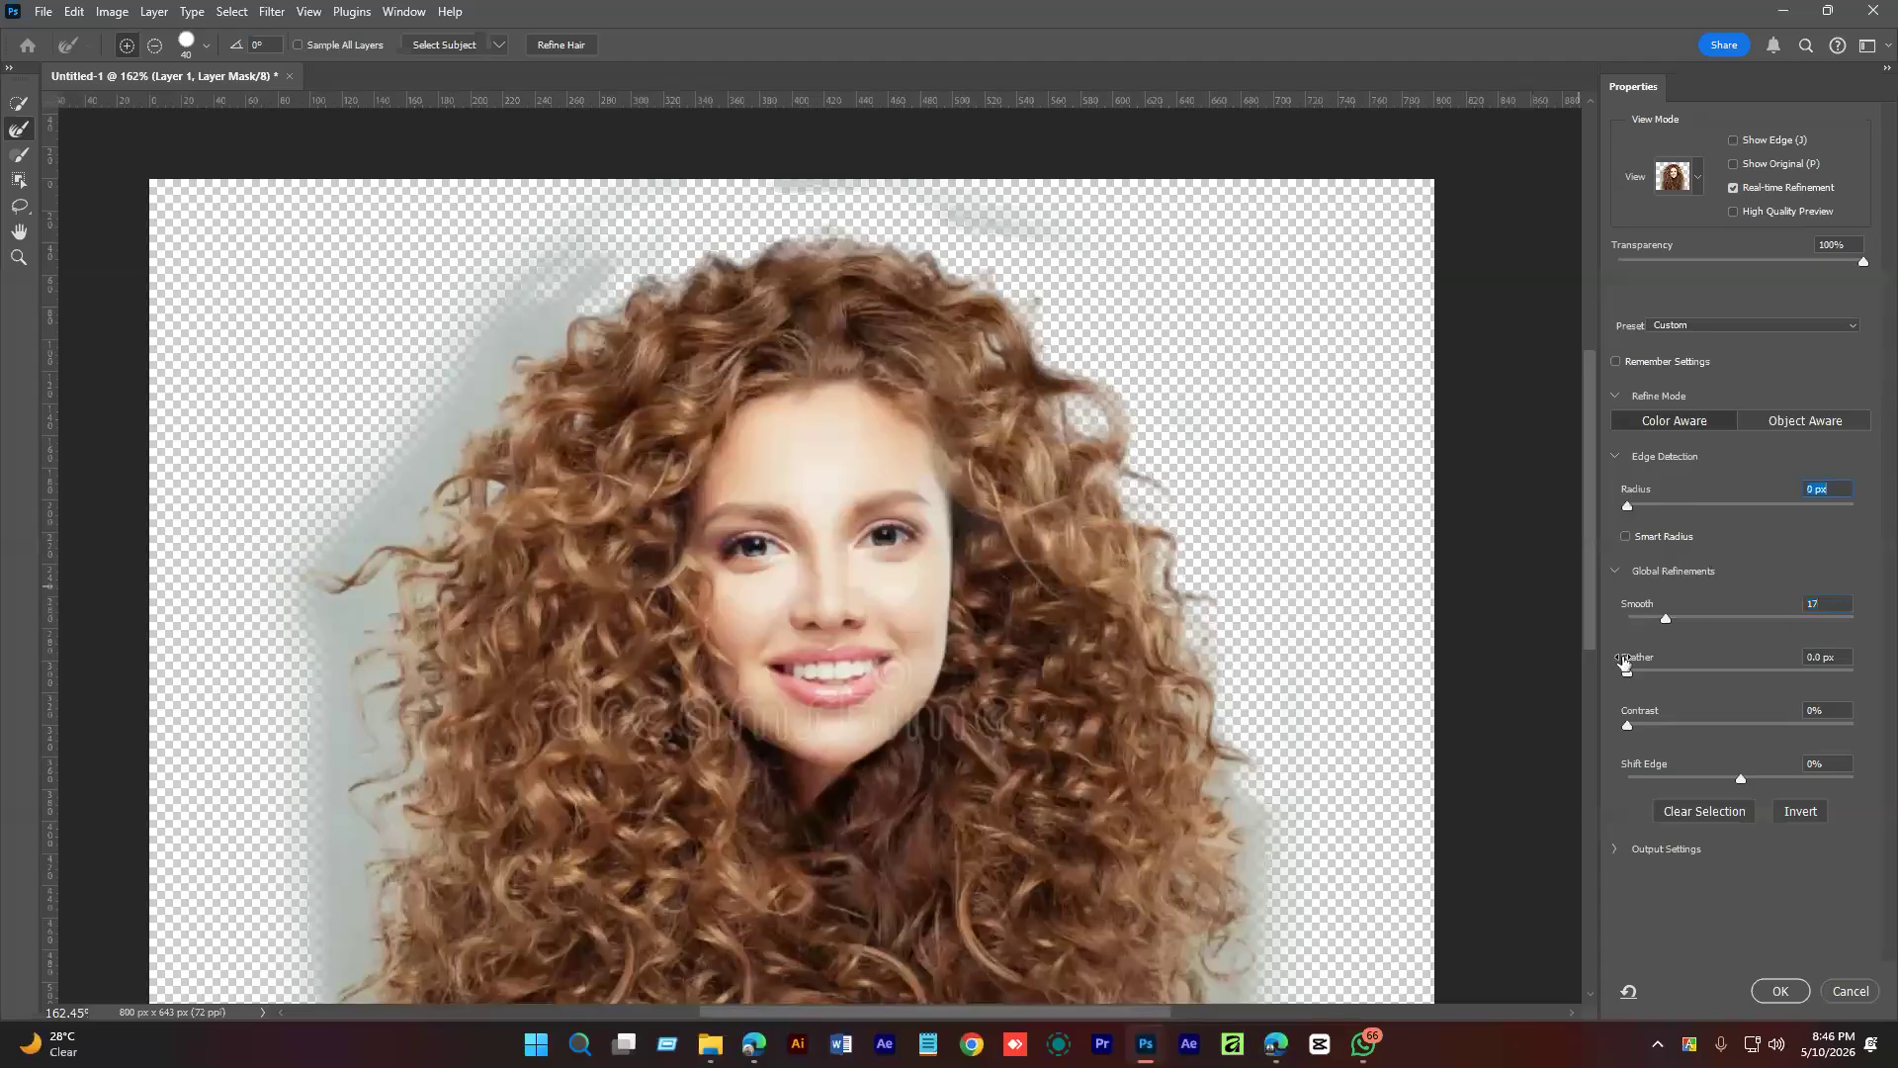
left_click_drag(1653, 674, 1722, 726)
Refine the hair's upper-left edge with the Refine Edge Brush and set Radius to 27 px.
left_click(14, 134)
mouse_move(568, 284)
left_mouse_down()
mouse_move(530, 370)
mouse_move(628, 305)
mouse_move(487, 435)
mouse_move(402, 576)
left_mouse_up()
left_click_drag(1627, 505, 1740, 505)
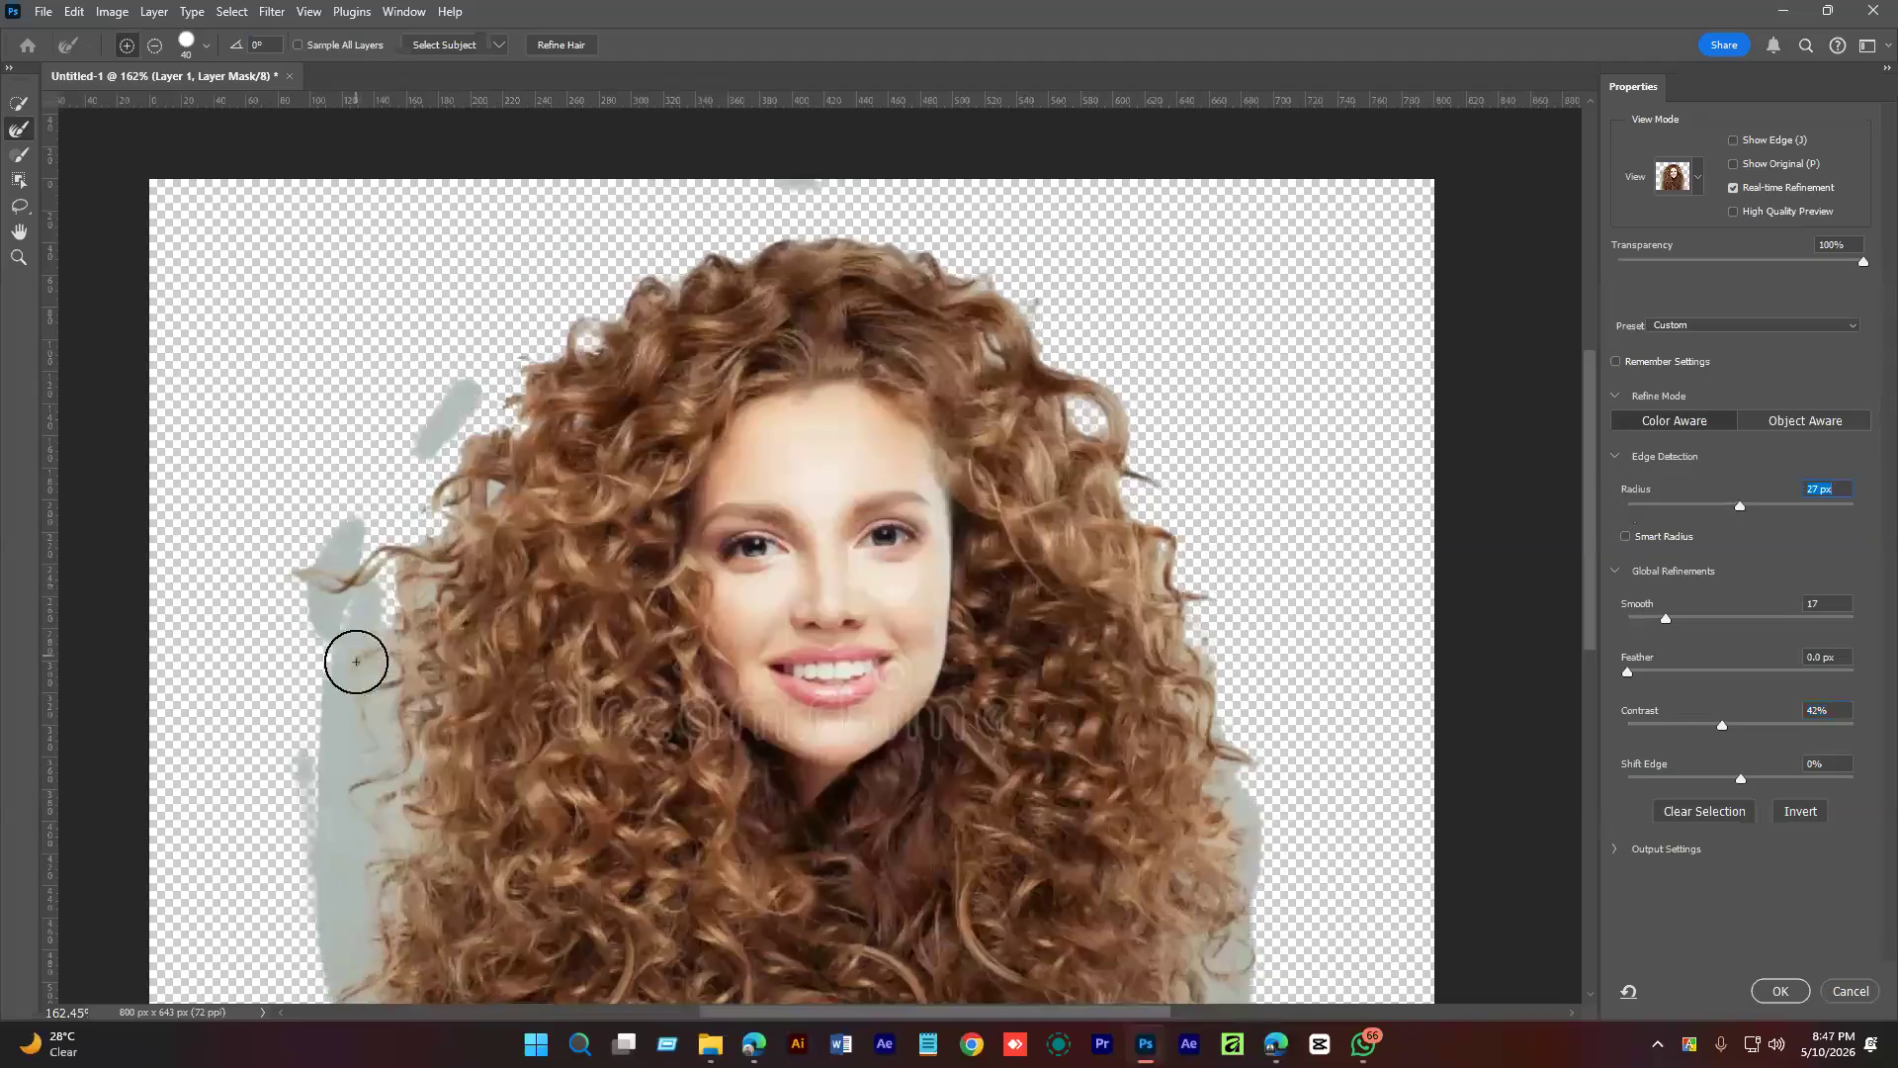
left_click_drag(356, 662, 327, 731)
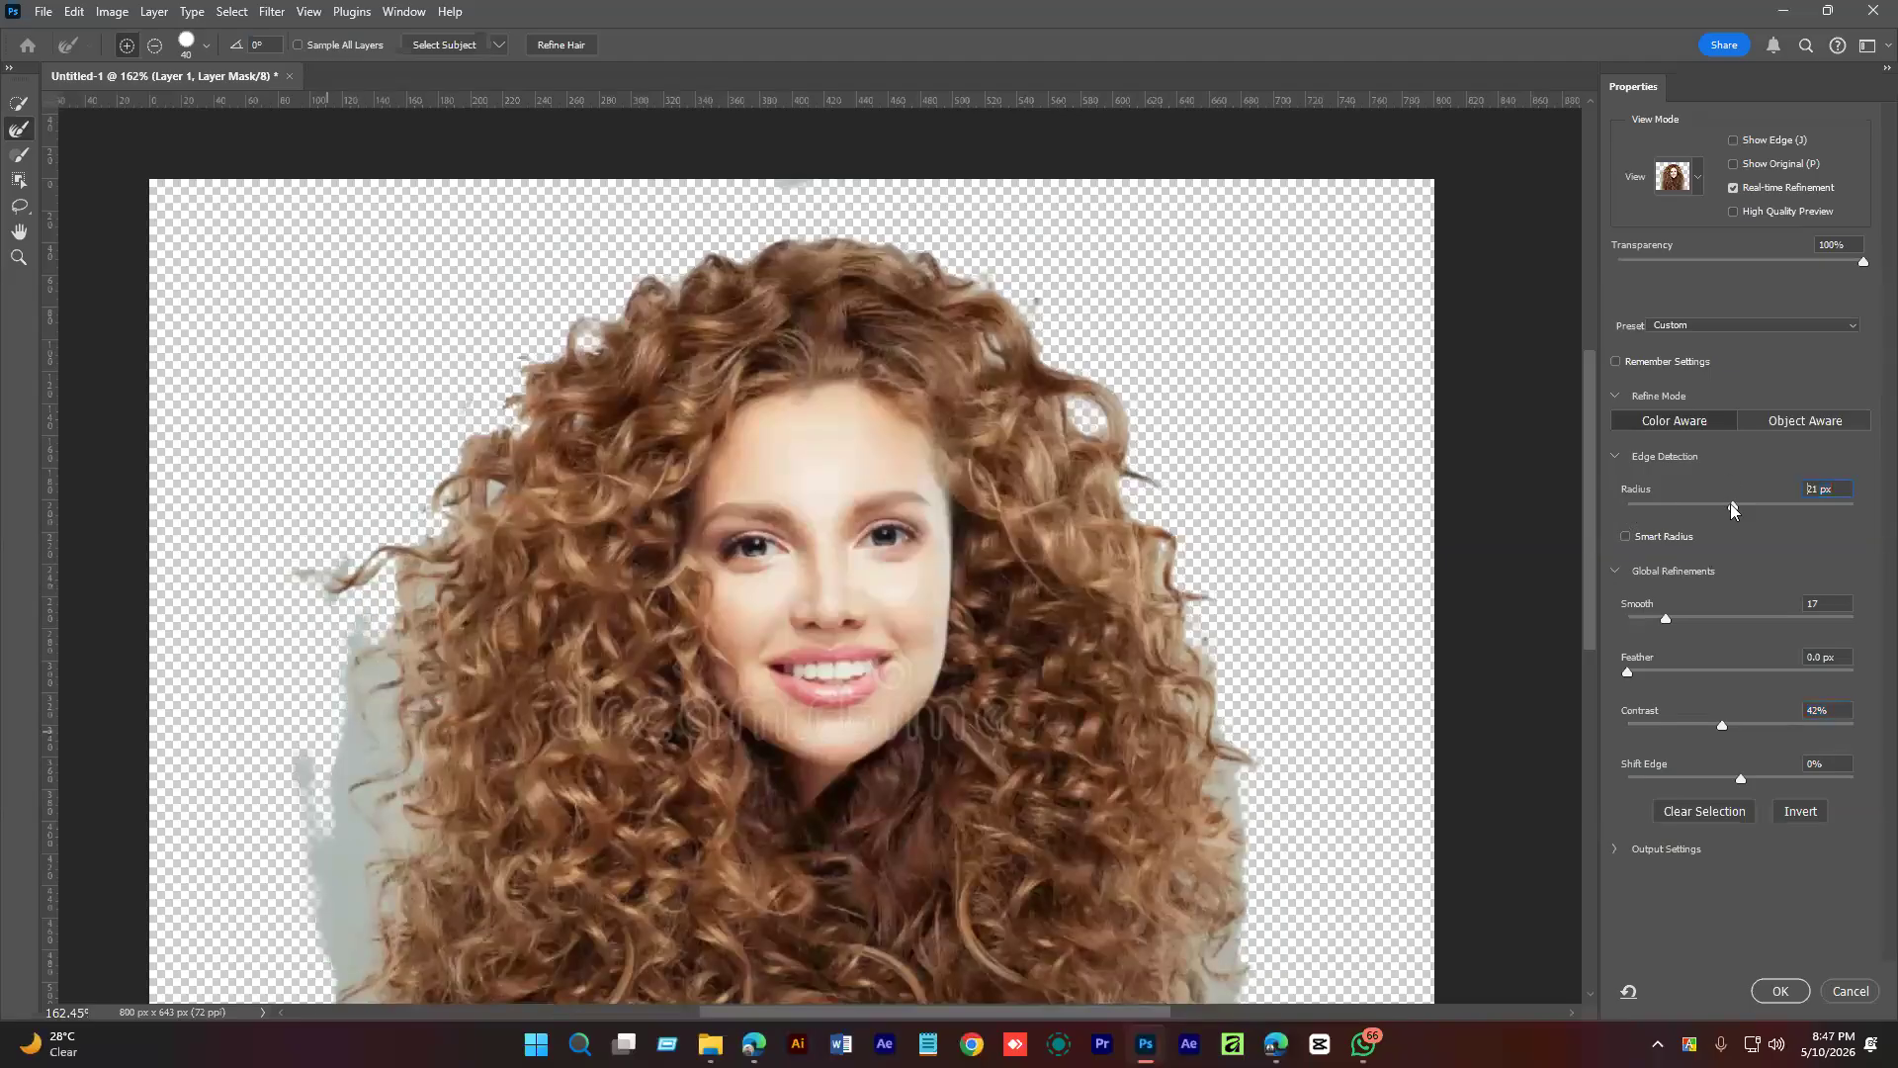
Set Radius to 5 px and brush away the remaining grey background along the hair's left edge.
left_click_drag(1734, 502, 1686, 508)
left_click_drag(411, 412, 448, 407)
mouse_move(355, 682)
left_mouse_down()
mouse_move(319, 548)
mouse_move(365, 599)
mouse_move(358, 766)
left_mouse_up()
mouse_move(327, 897)
left_mouse_down()
mouse_move(322, 806)
mouse_move(383, 635)
mouse_move(387, 765)
mouse_move(431, 548)
mouse_move(591, 413)
left_mouse_up()
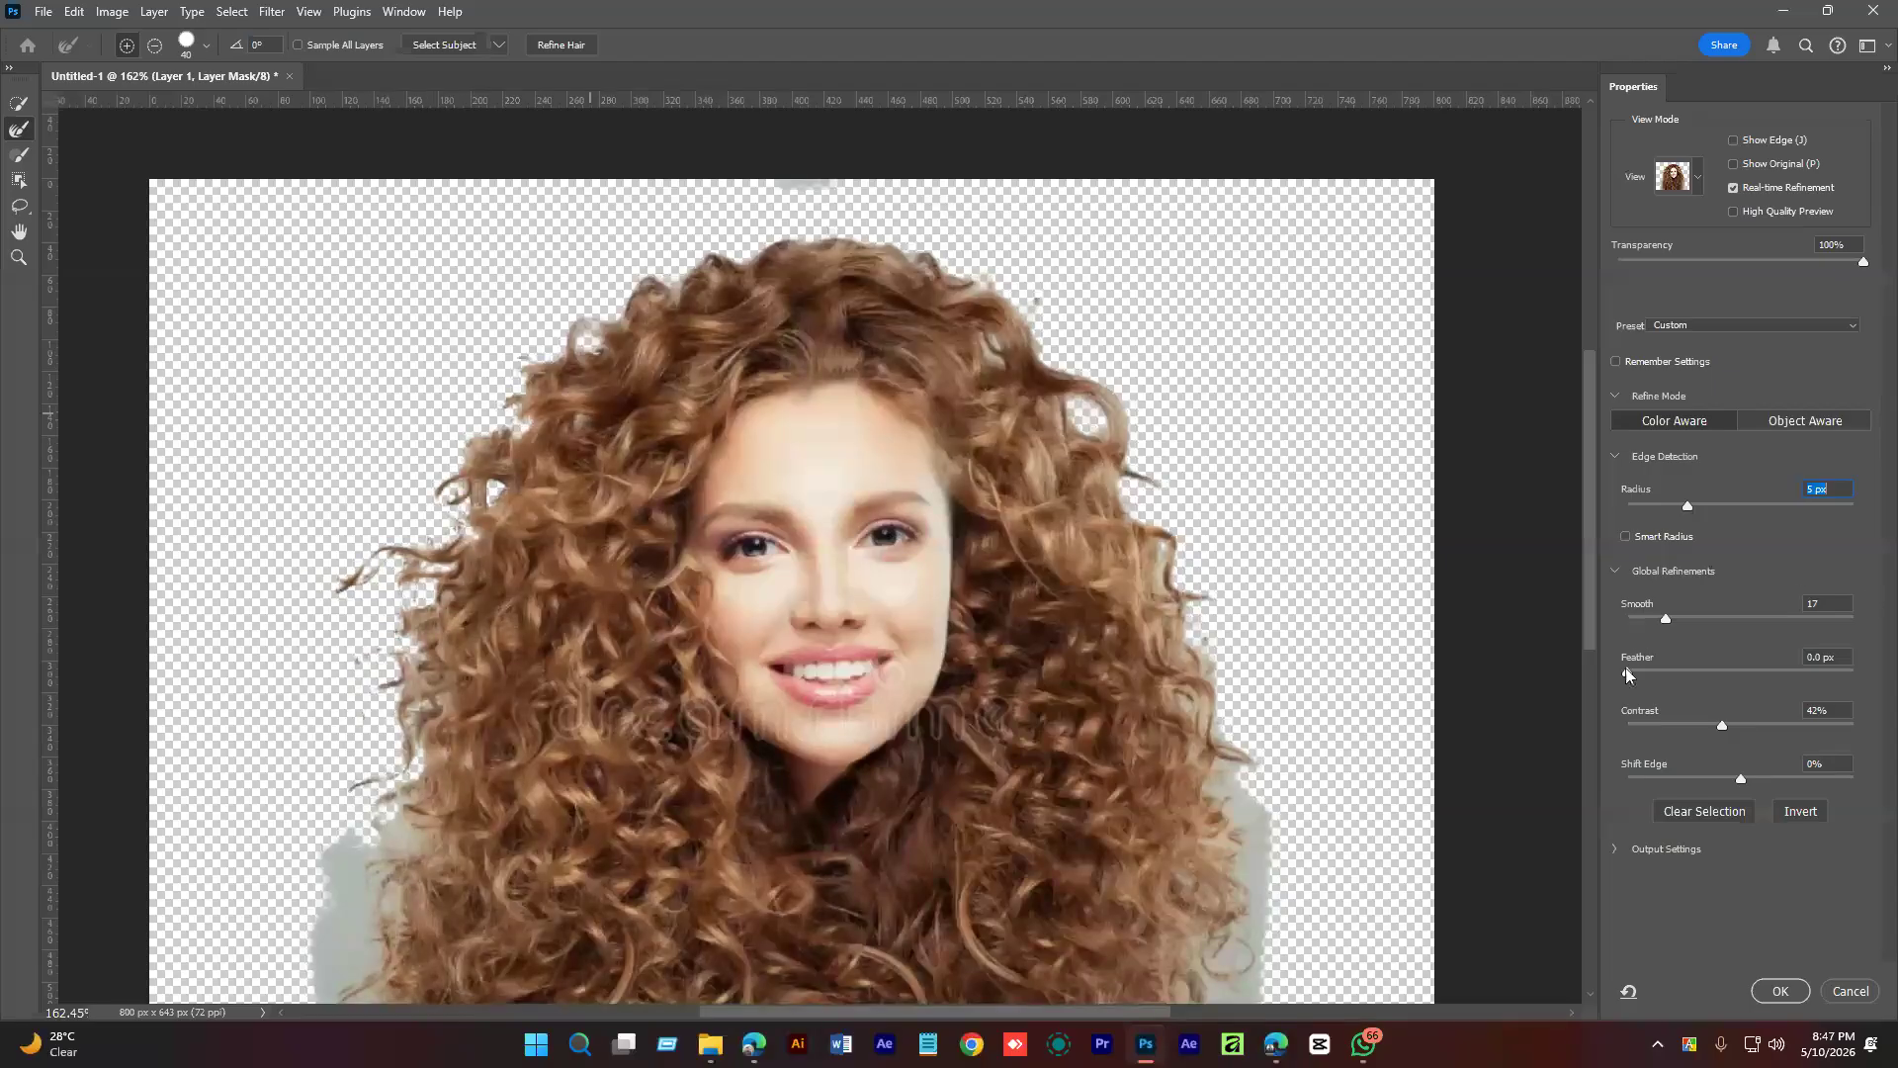
Set Feather to 1.9 px and Contrast to 9% in the global refinements.
left_click_drag(1630, 673, 1651, 675)
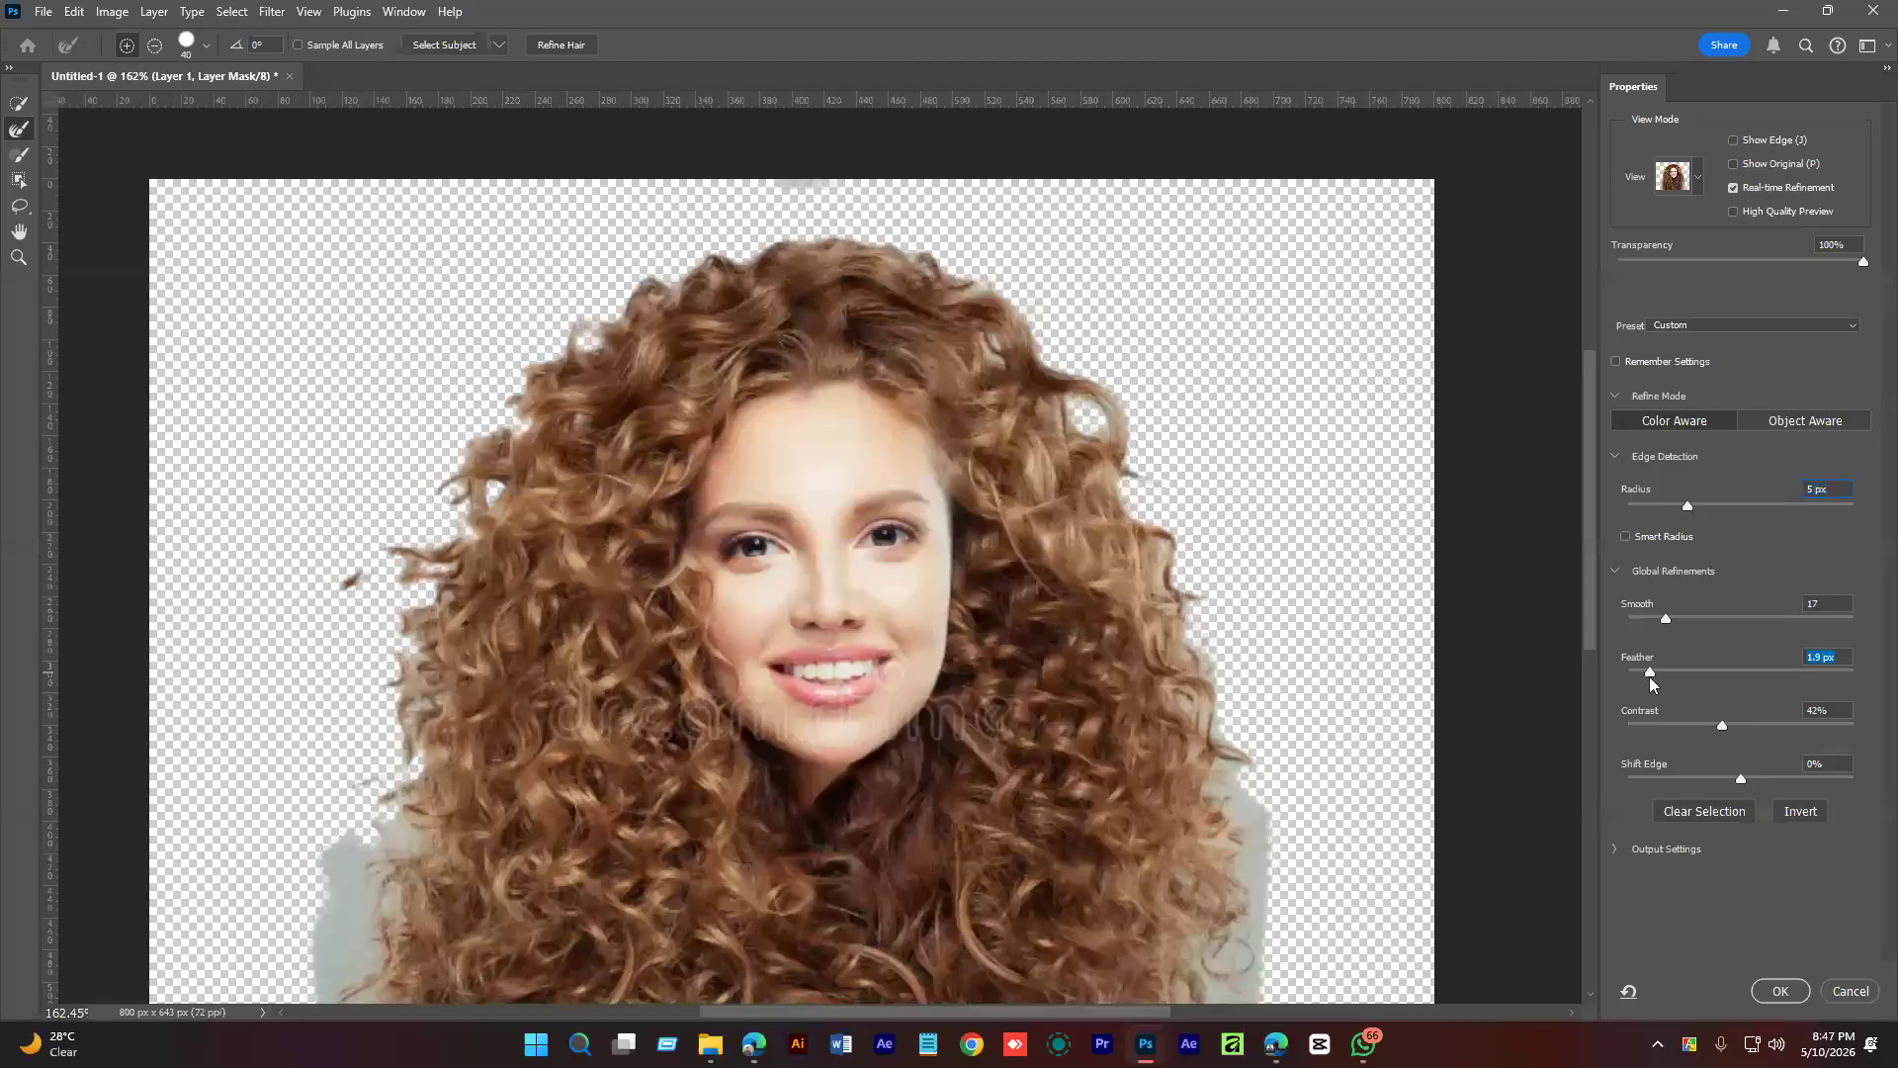
left_click_drag(910, 562, 930, 418)
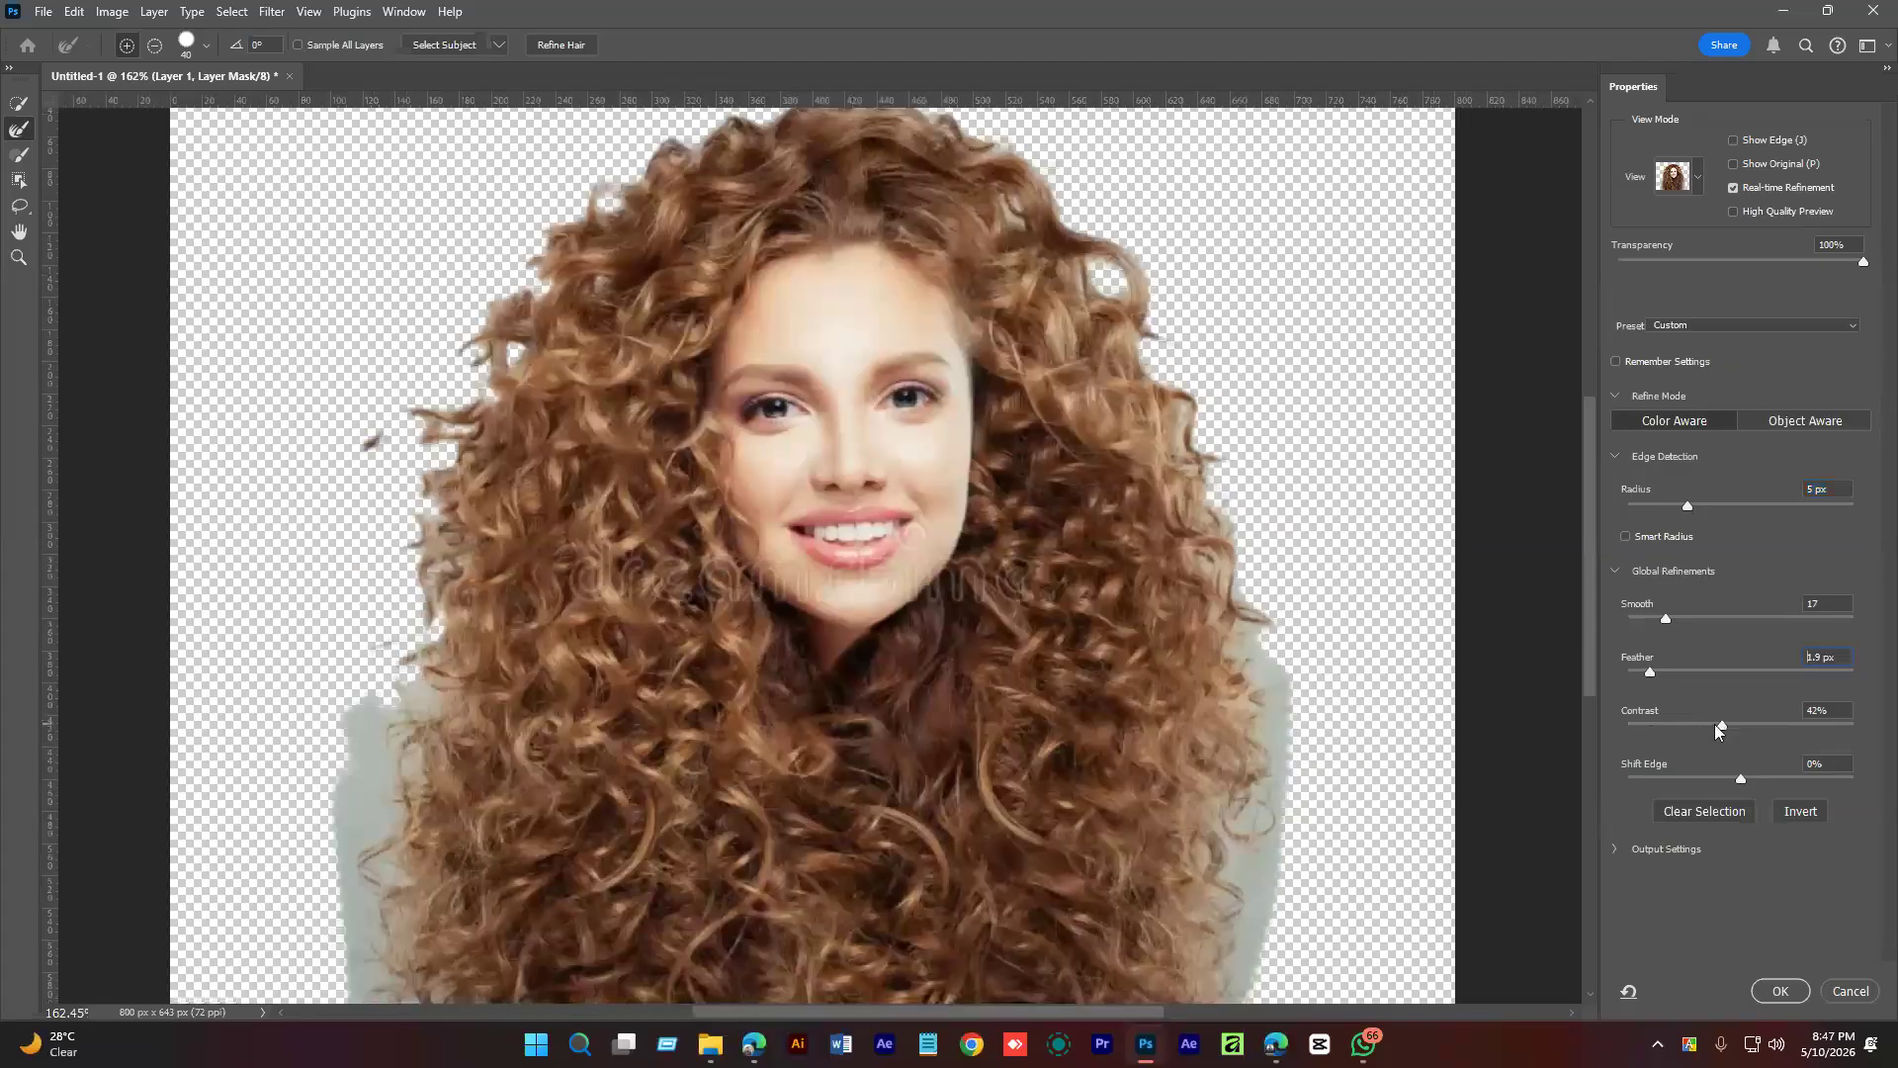
left_click(1720, 733)
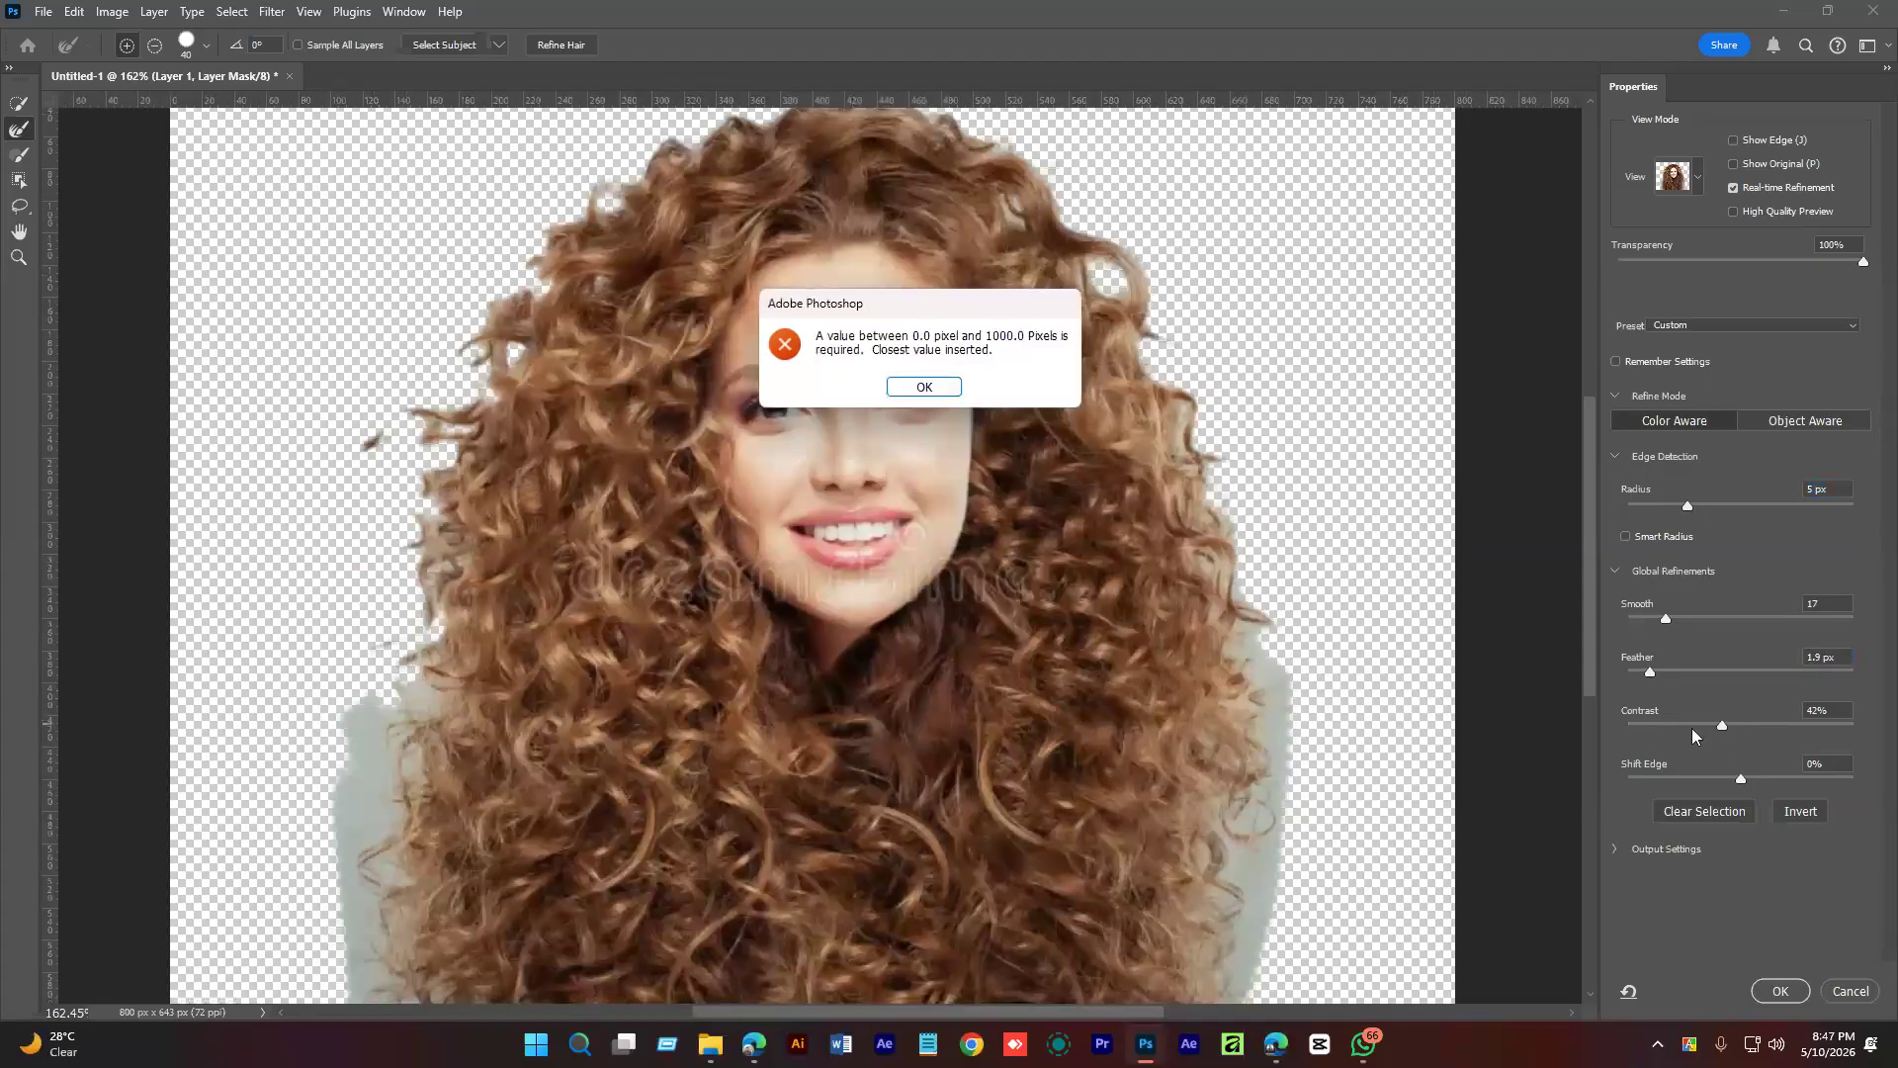
left_click(955, 387)
mouse_move(1684, 724)
left_mouse_down()
mouse_move(1844, 733)
mouse_move(1647, 724)
left_mouse_up()
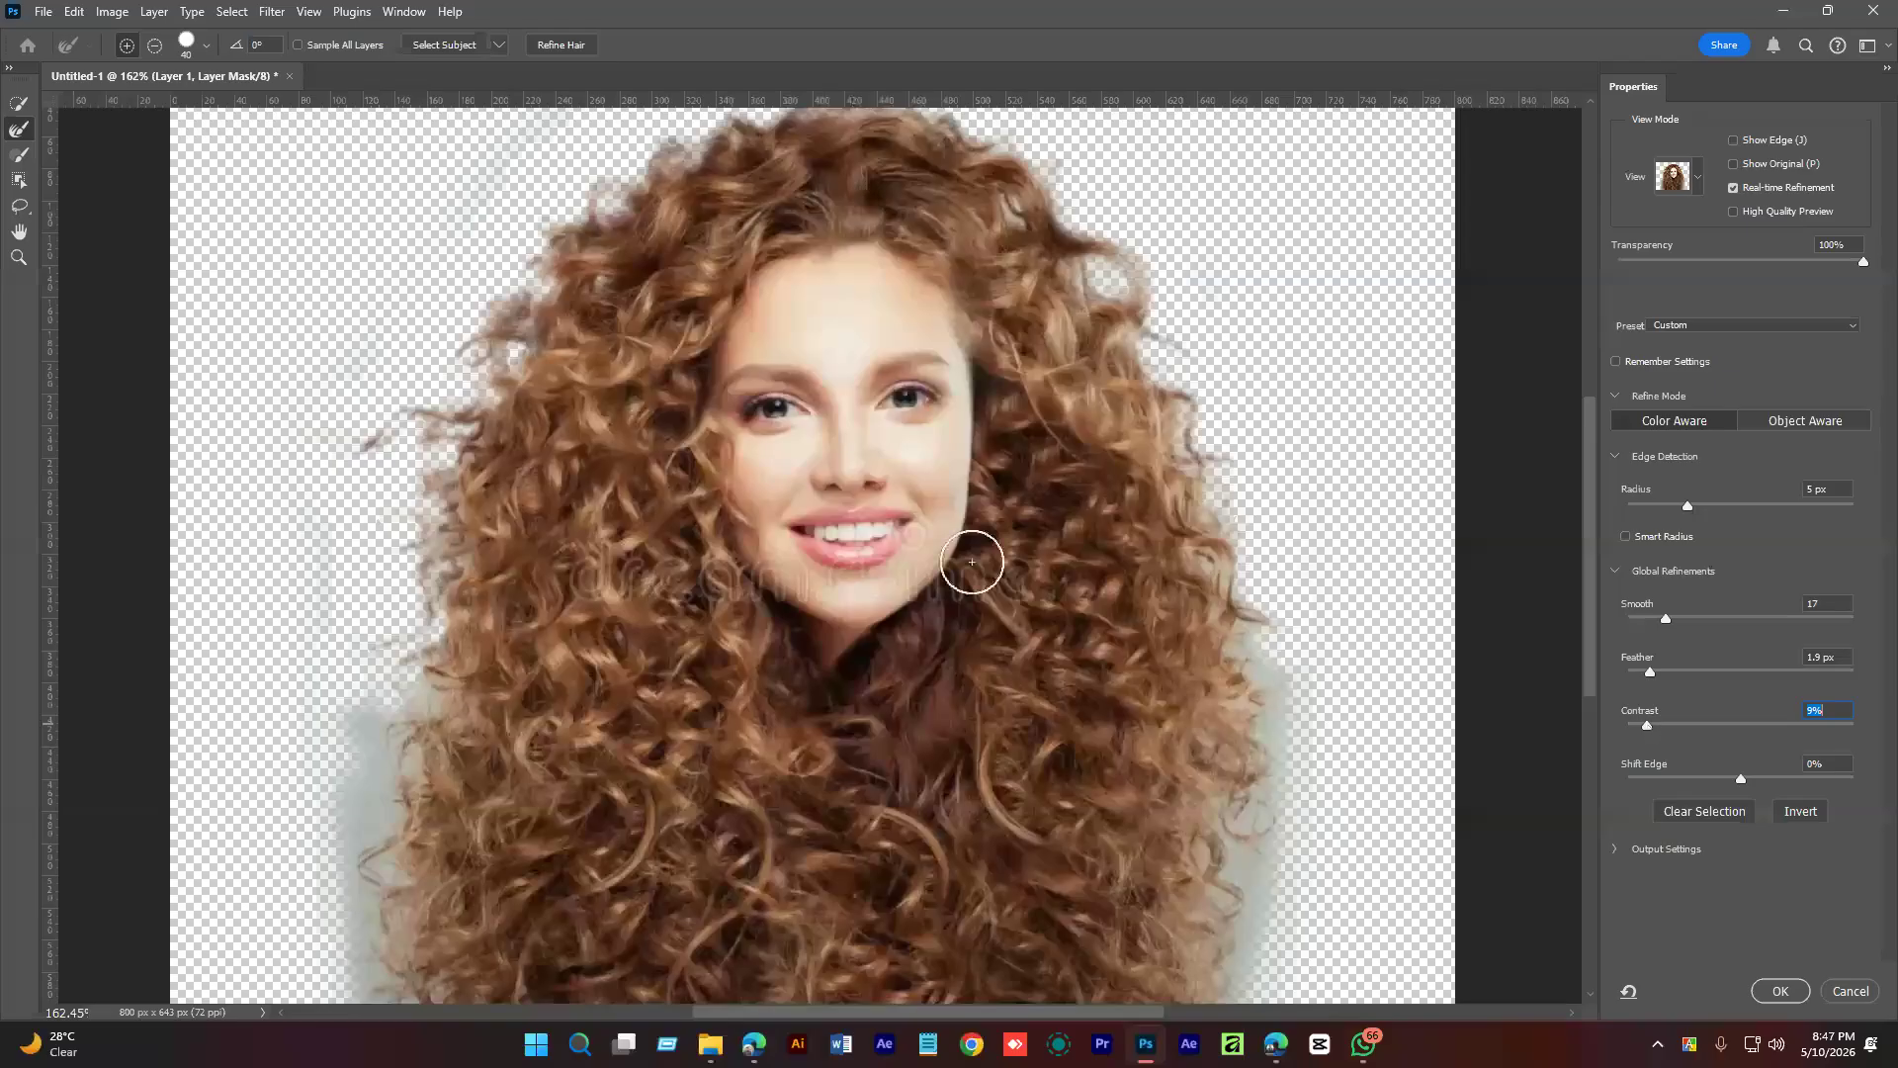
Brush along the hair's lower-right edge to refine its strands.
mouse_move(1253, 669)
left_mouse_down()
mouse_move(1270, 767)
mouse_move(1238, 941)
left_mouse_up()
key("space")
left_click_drag(932, 797, 1021, 356)
left_click(436, 353)
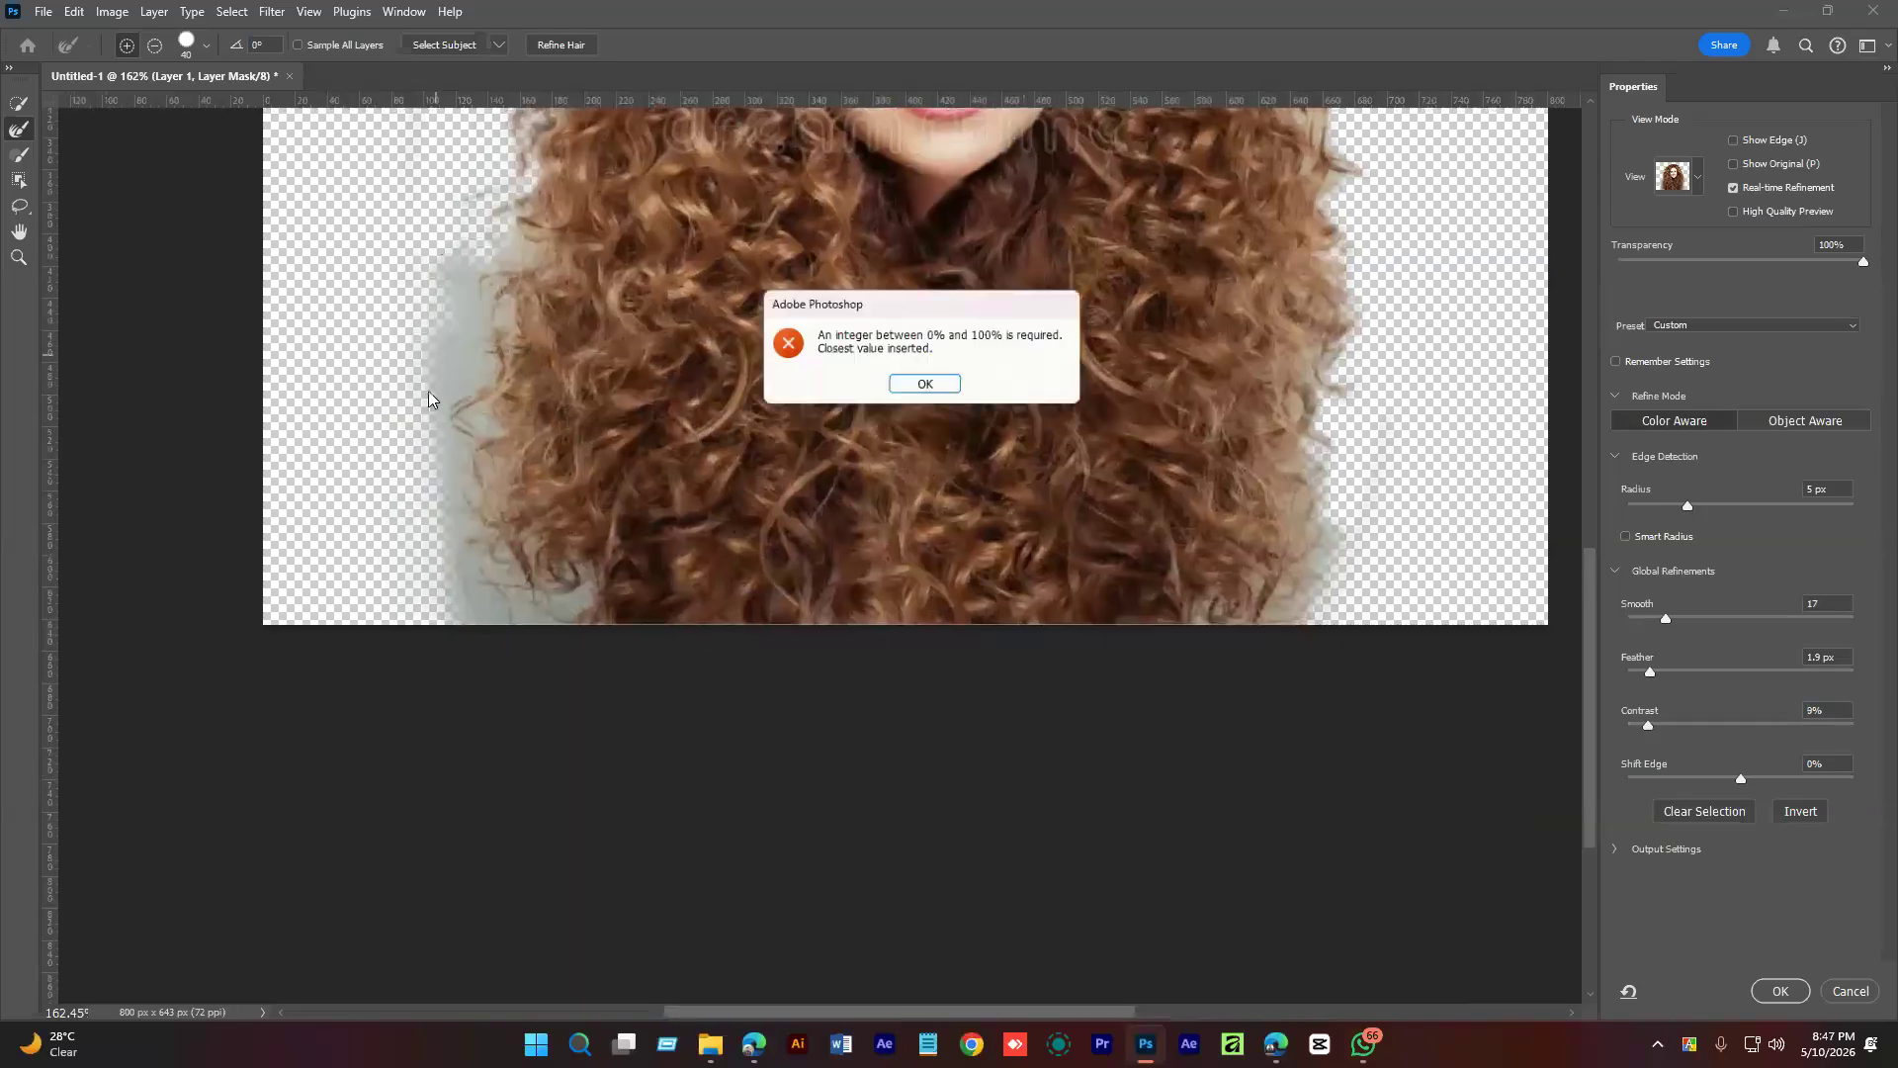
left_click(926, 387)
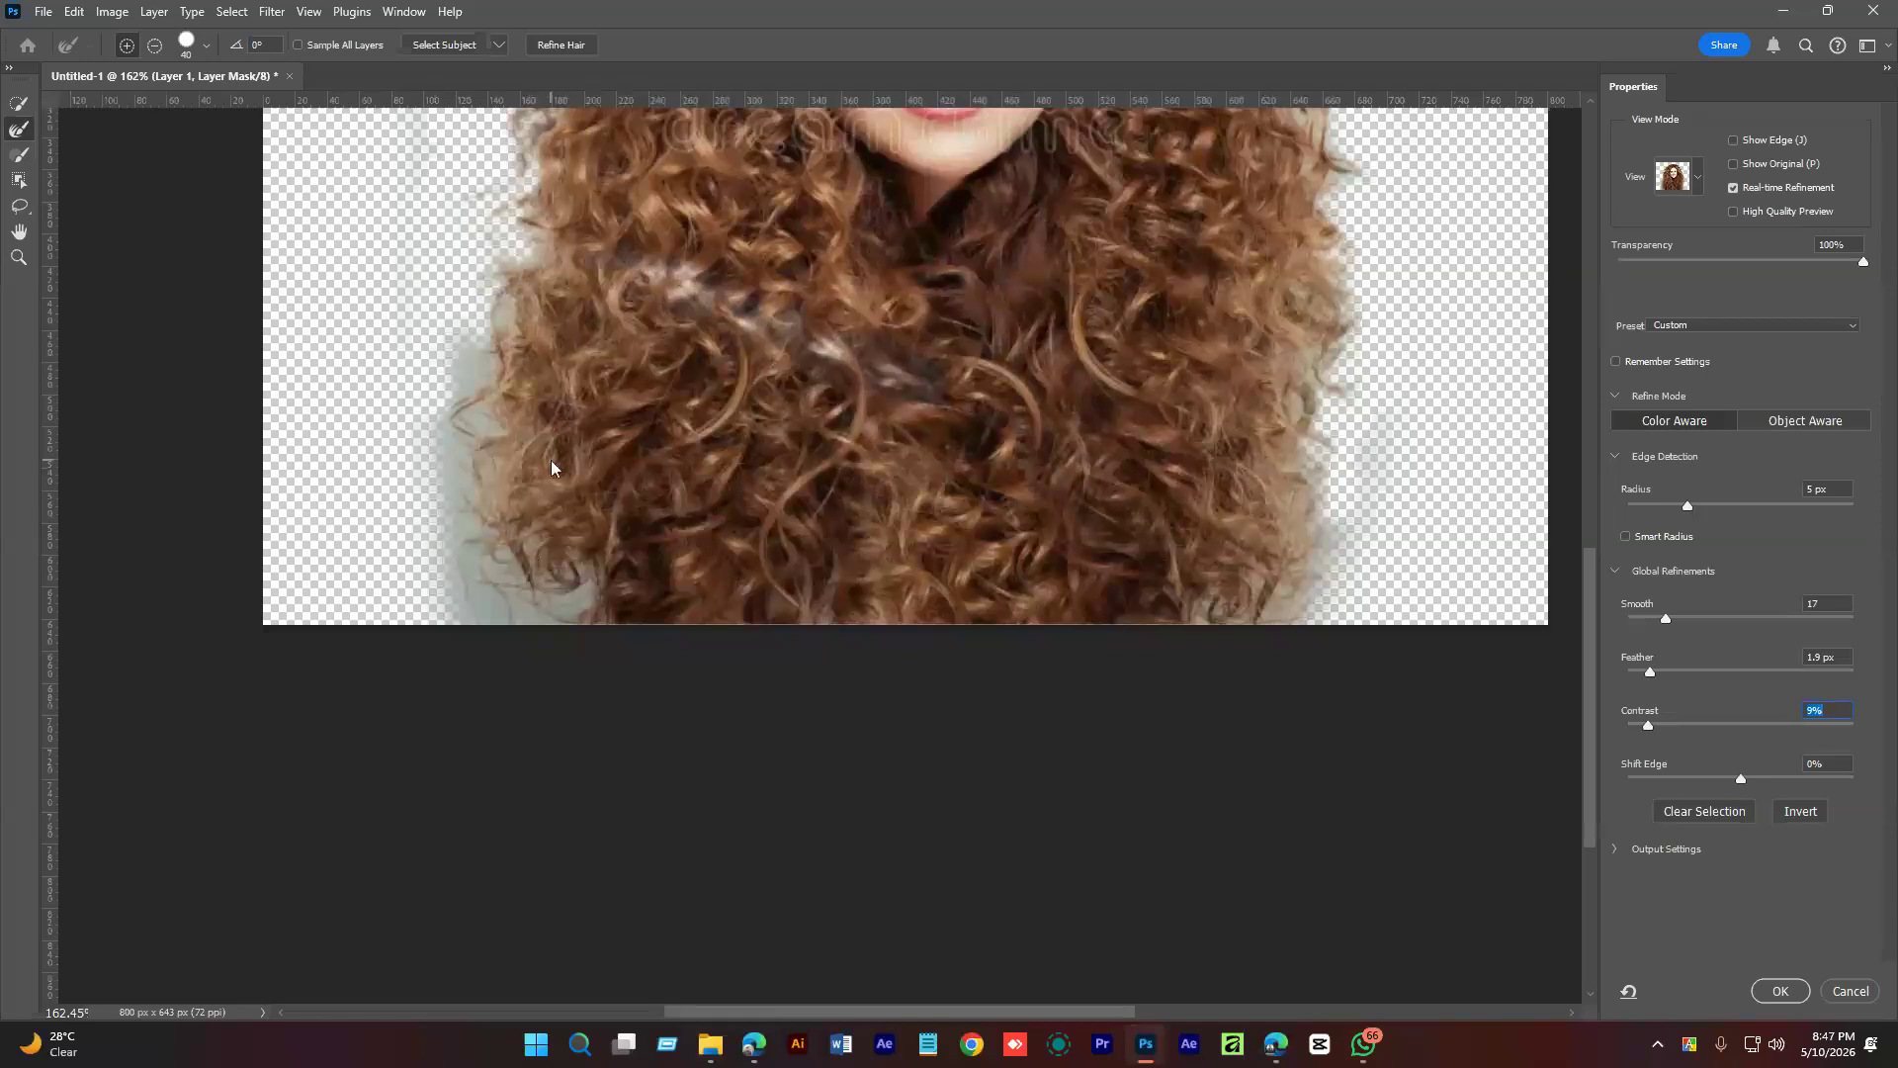
Undo the stray refinement strokes over the inner hair below the face.
key("space")
left_click_drag(728, 426, 481, 652)
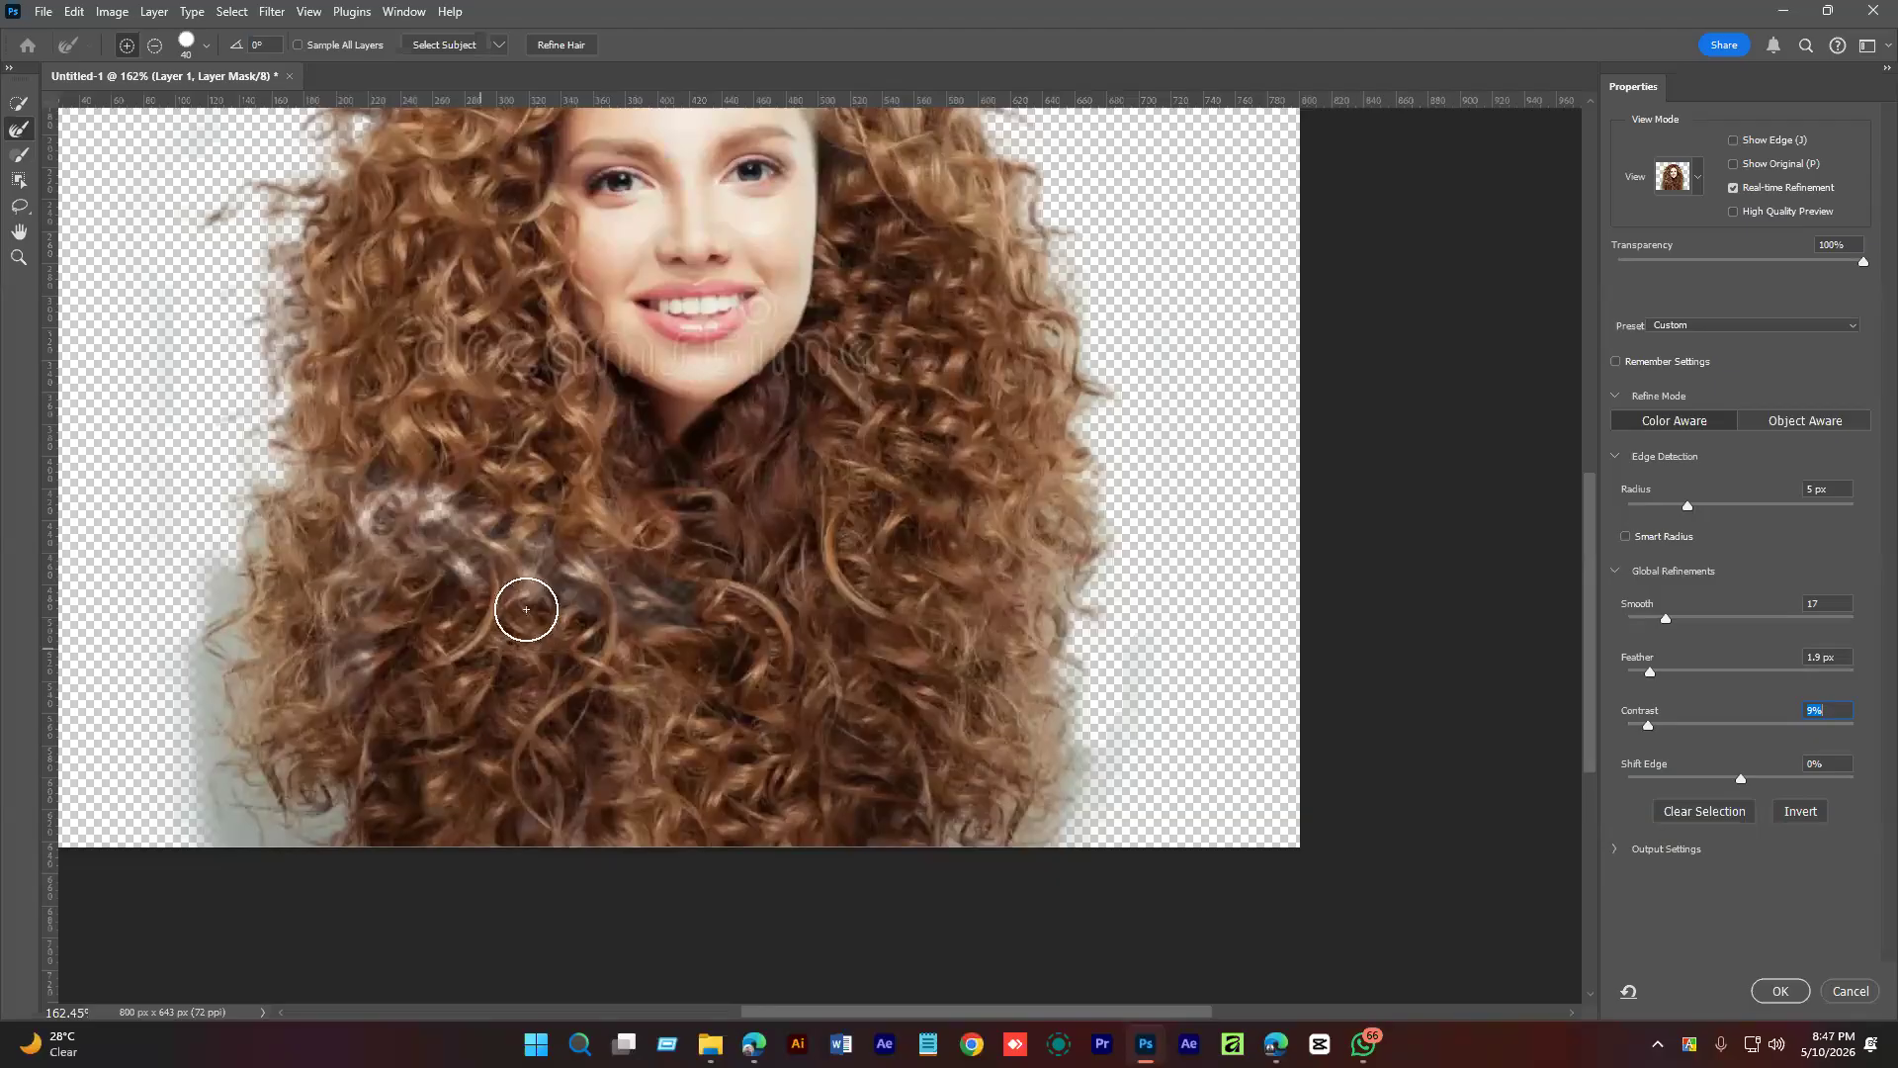
key("space")
left_click_drag(697, 388, 702, 539)
key("super+x")
key("super+x")
key("super+x")
left_click(885, 4)
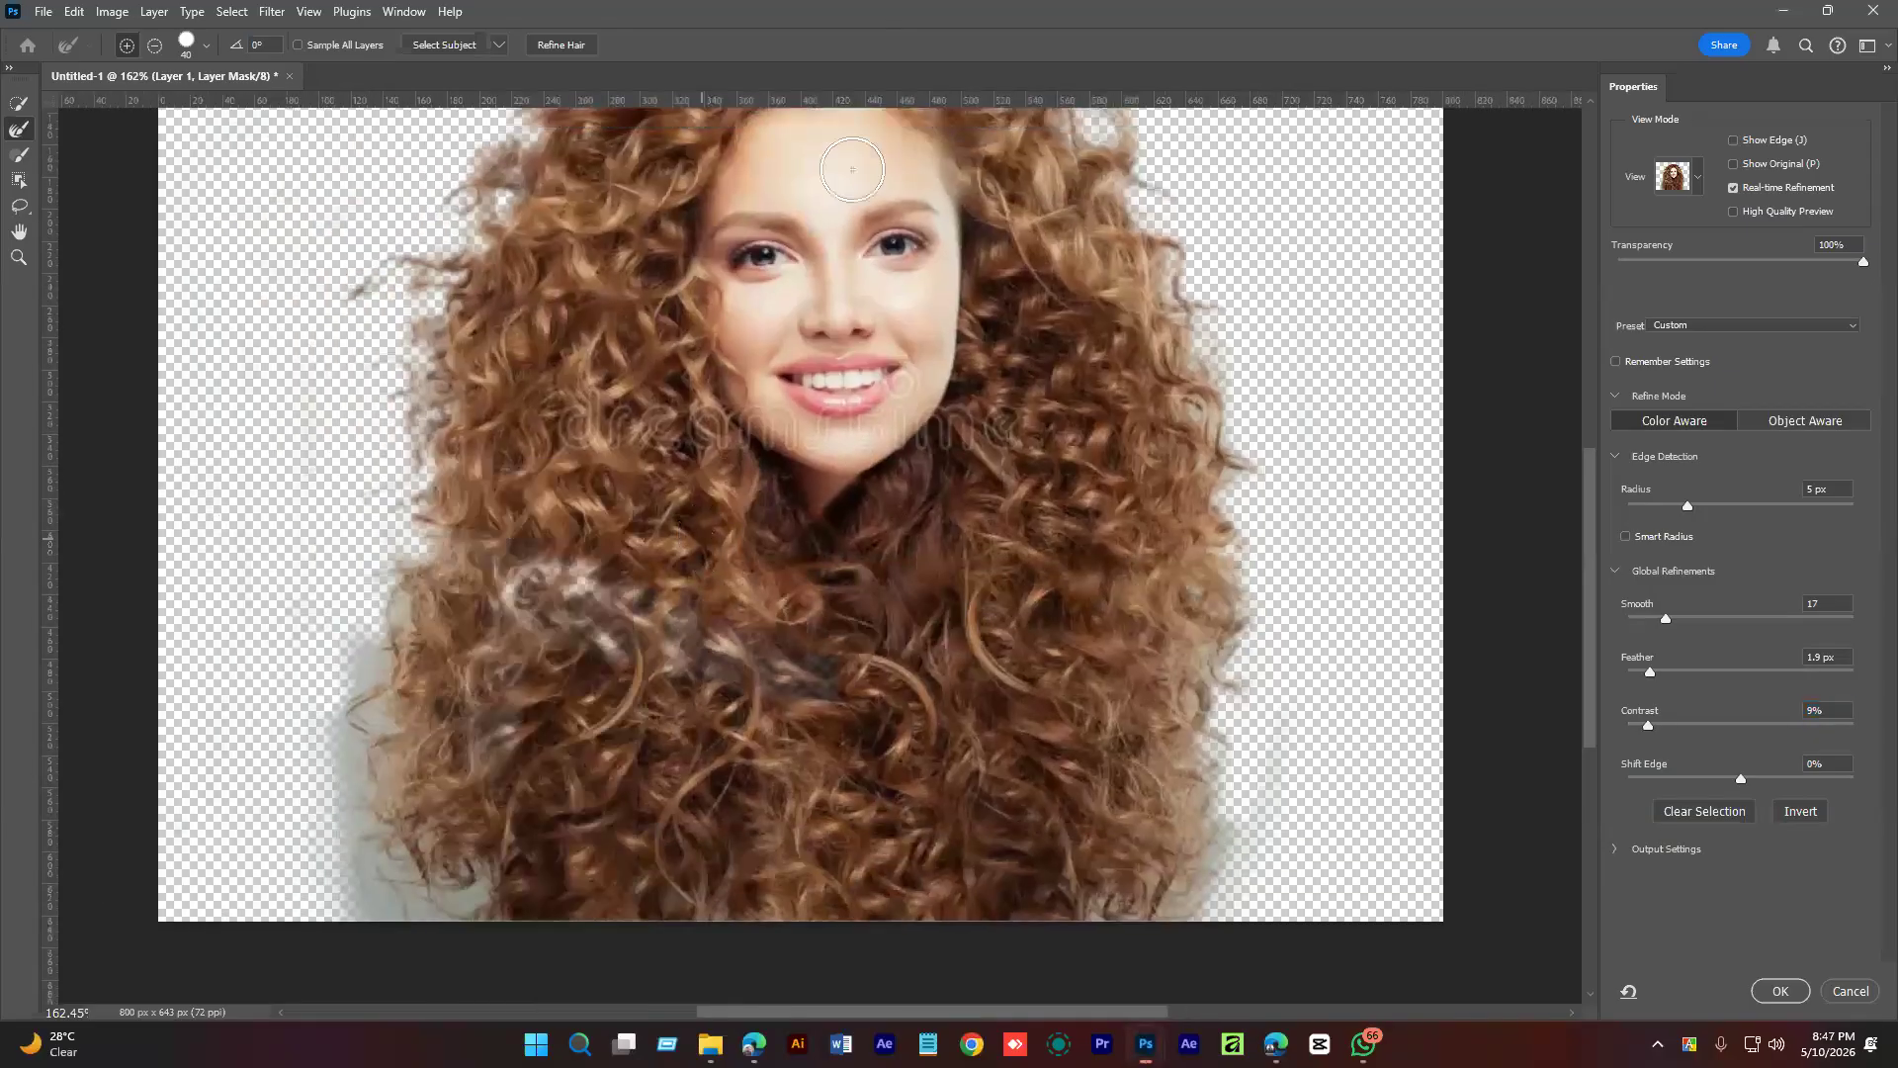
Refine the remaining hair edges at the lower left, lower right and left side, and apply the Select and Mask result.
mouse_move(372, 553)
left_mouse_down()
mouse_move(361, 745)
mouse_move(353, 582)
mouse_move(356, 893)
mouse_move(438, 956)
mouse_move(459, 905)
mouse_move(388, 884)
left_mouse_up()
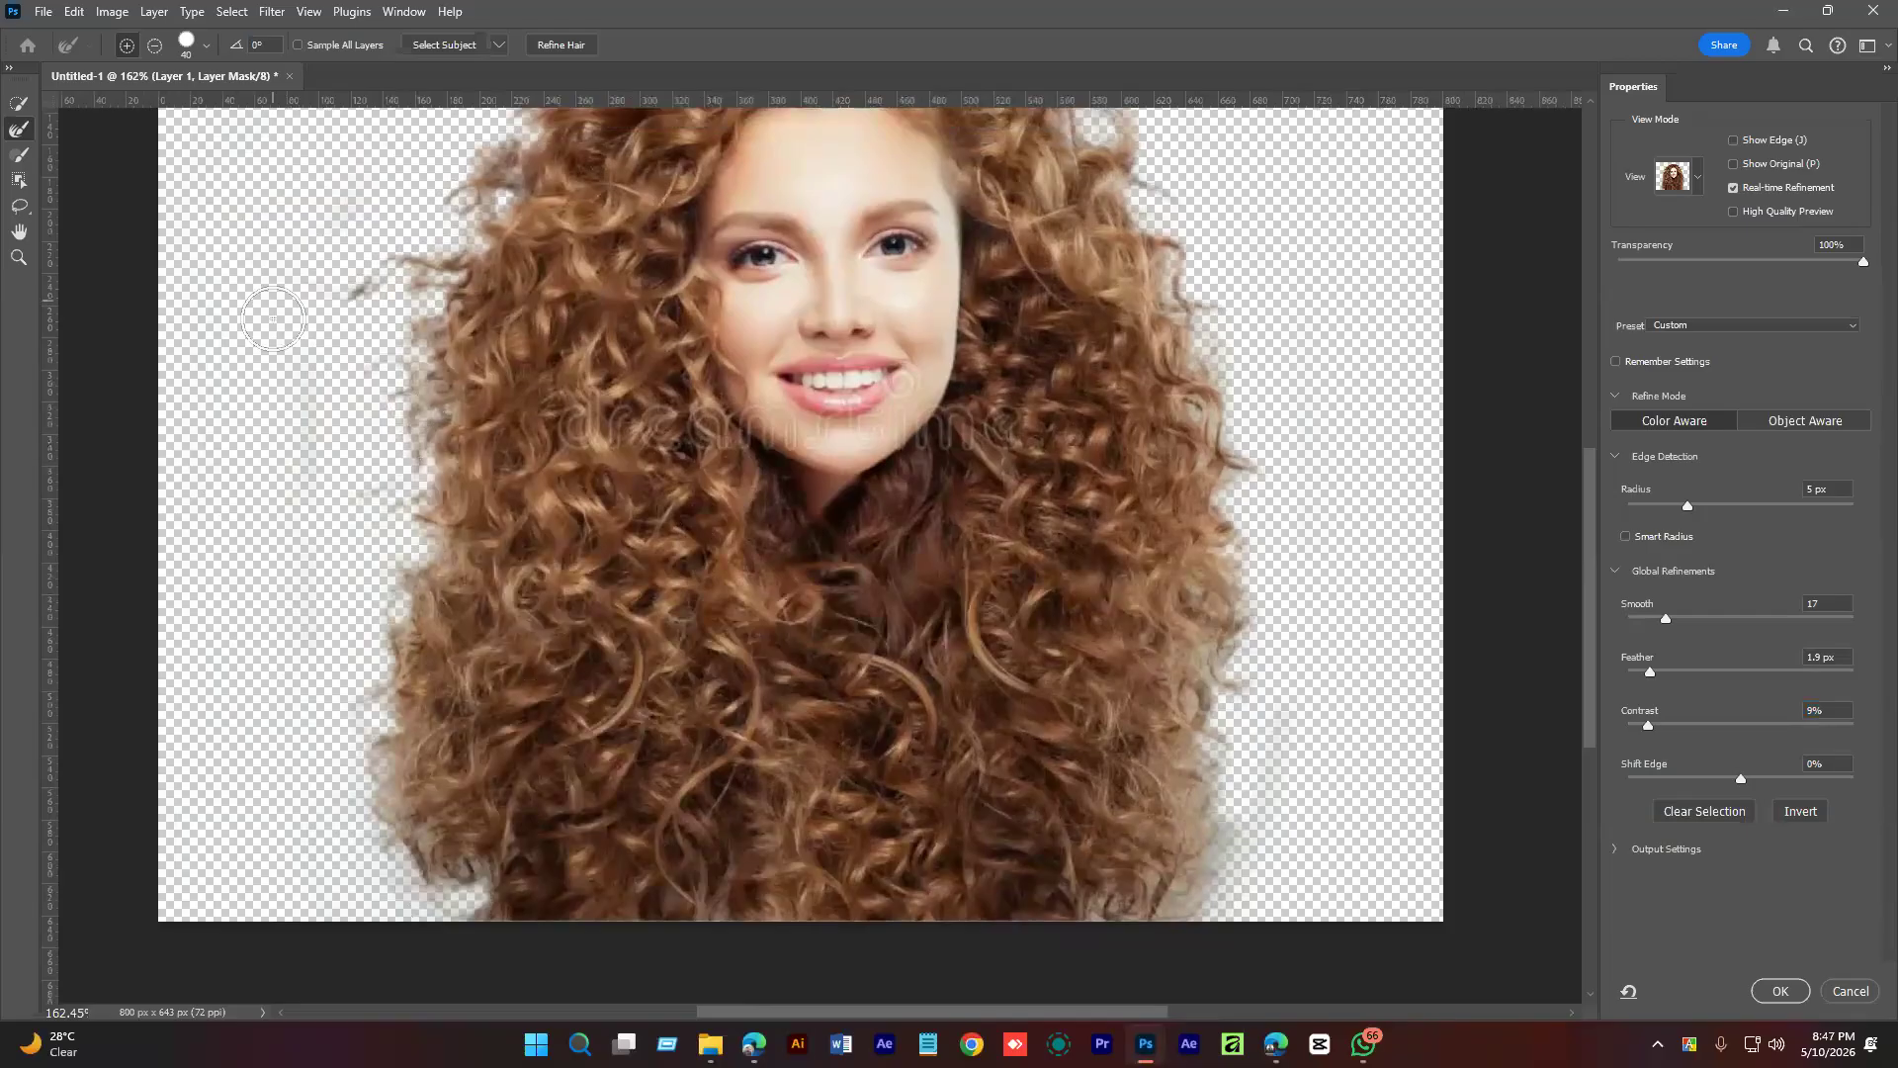
mouse_move(1314, 642)
left_mouse_down()
mouse_move(1241, 743)
mouse_move(1187, 903)
mouse_move(1147, 928)
mouse_move(1214, 751)
mouse_move(1182, 770)
mouse_move(1201, 358)
mouse_move(1214, 662)
mouse_move(1217, 723)
left_mouse_up()
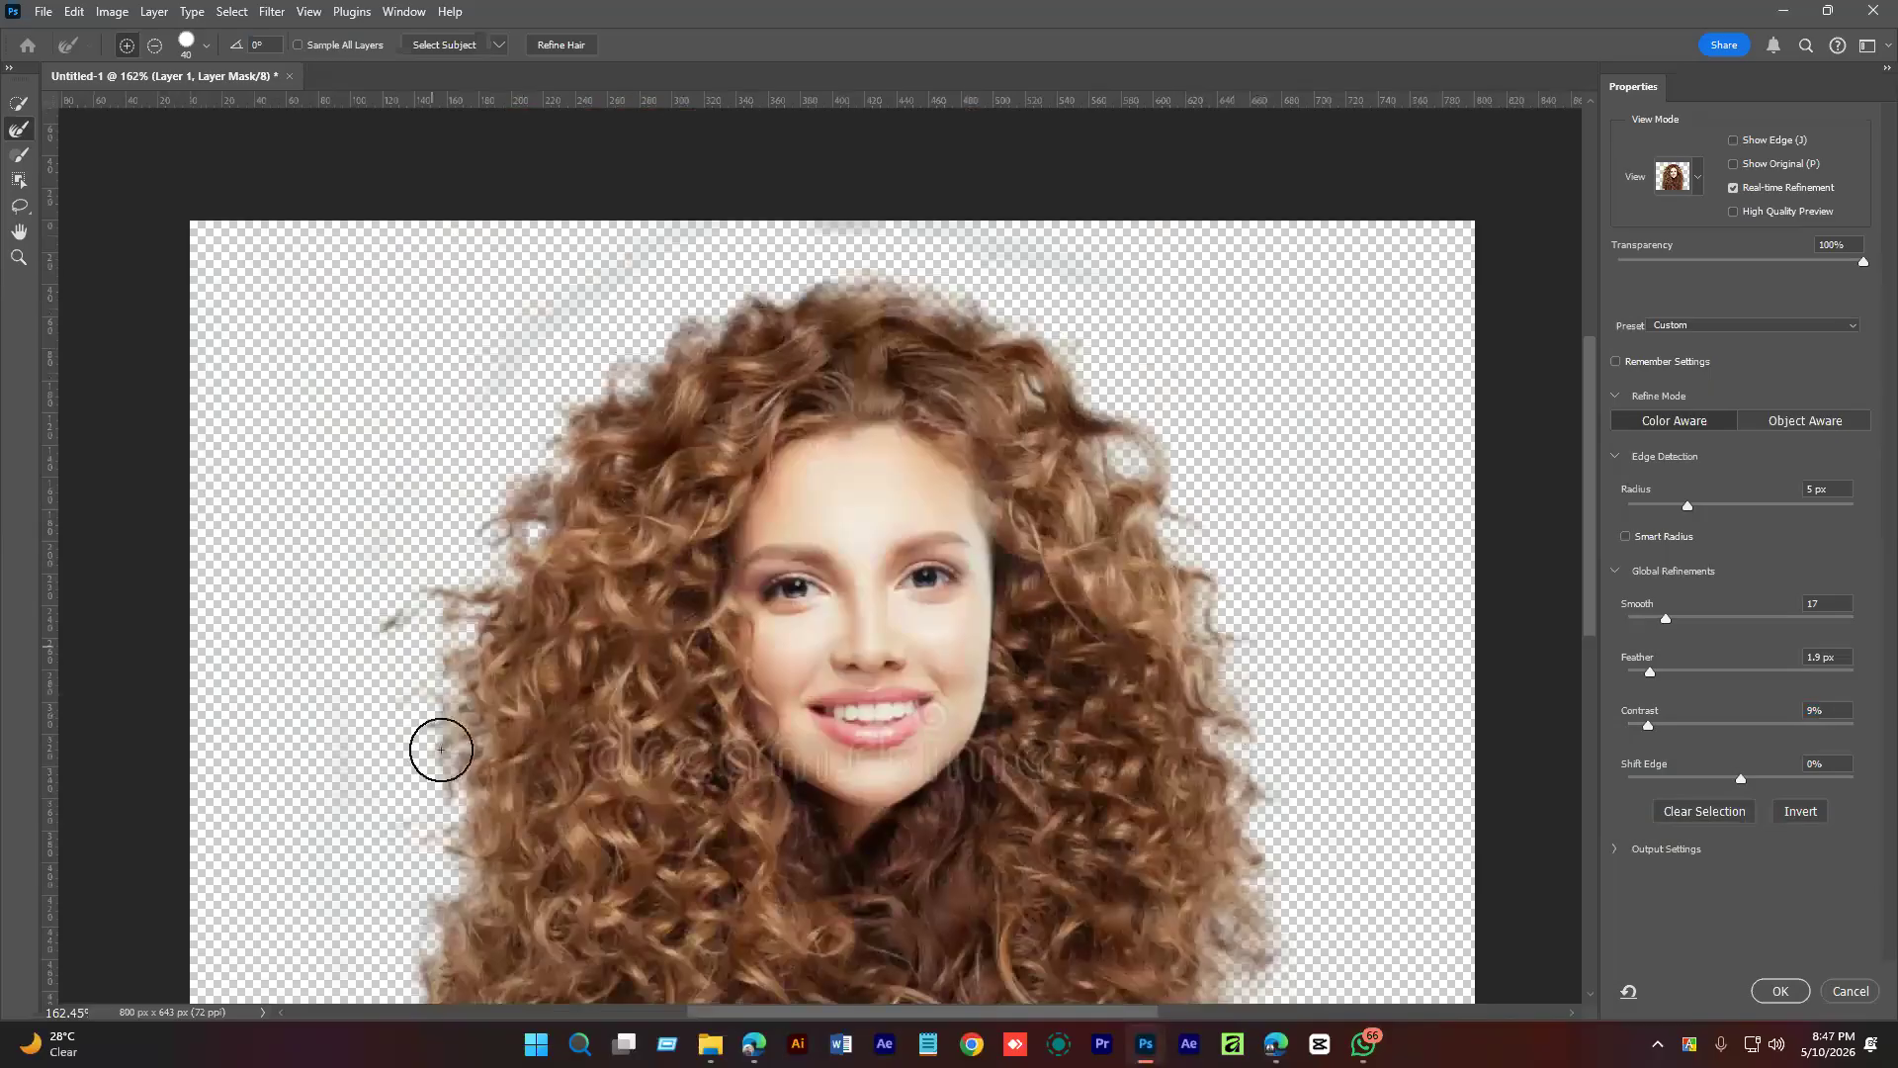
left_click_drag(420, 736, 565, 436)
mouse_move(555, 747)
left_mouse_down()
mouse_move(580, 691)
mouse_move(621, 922)
left_mouse_up()
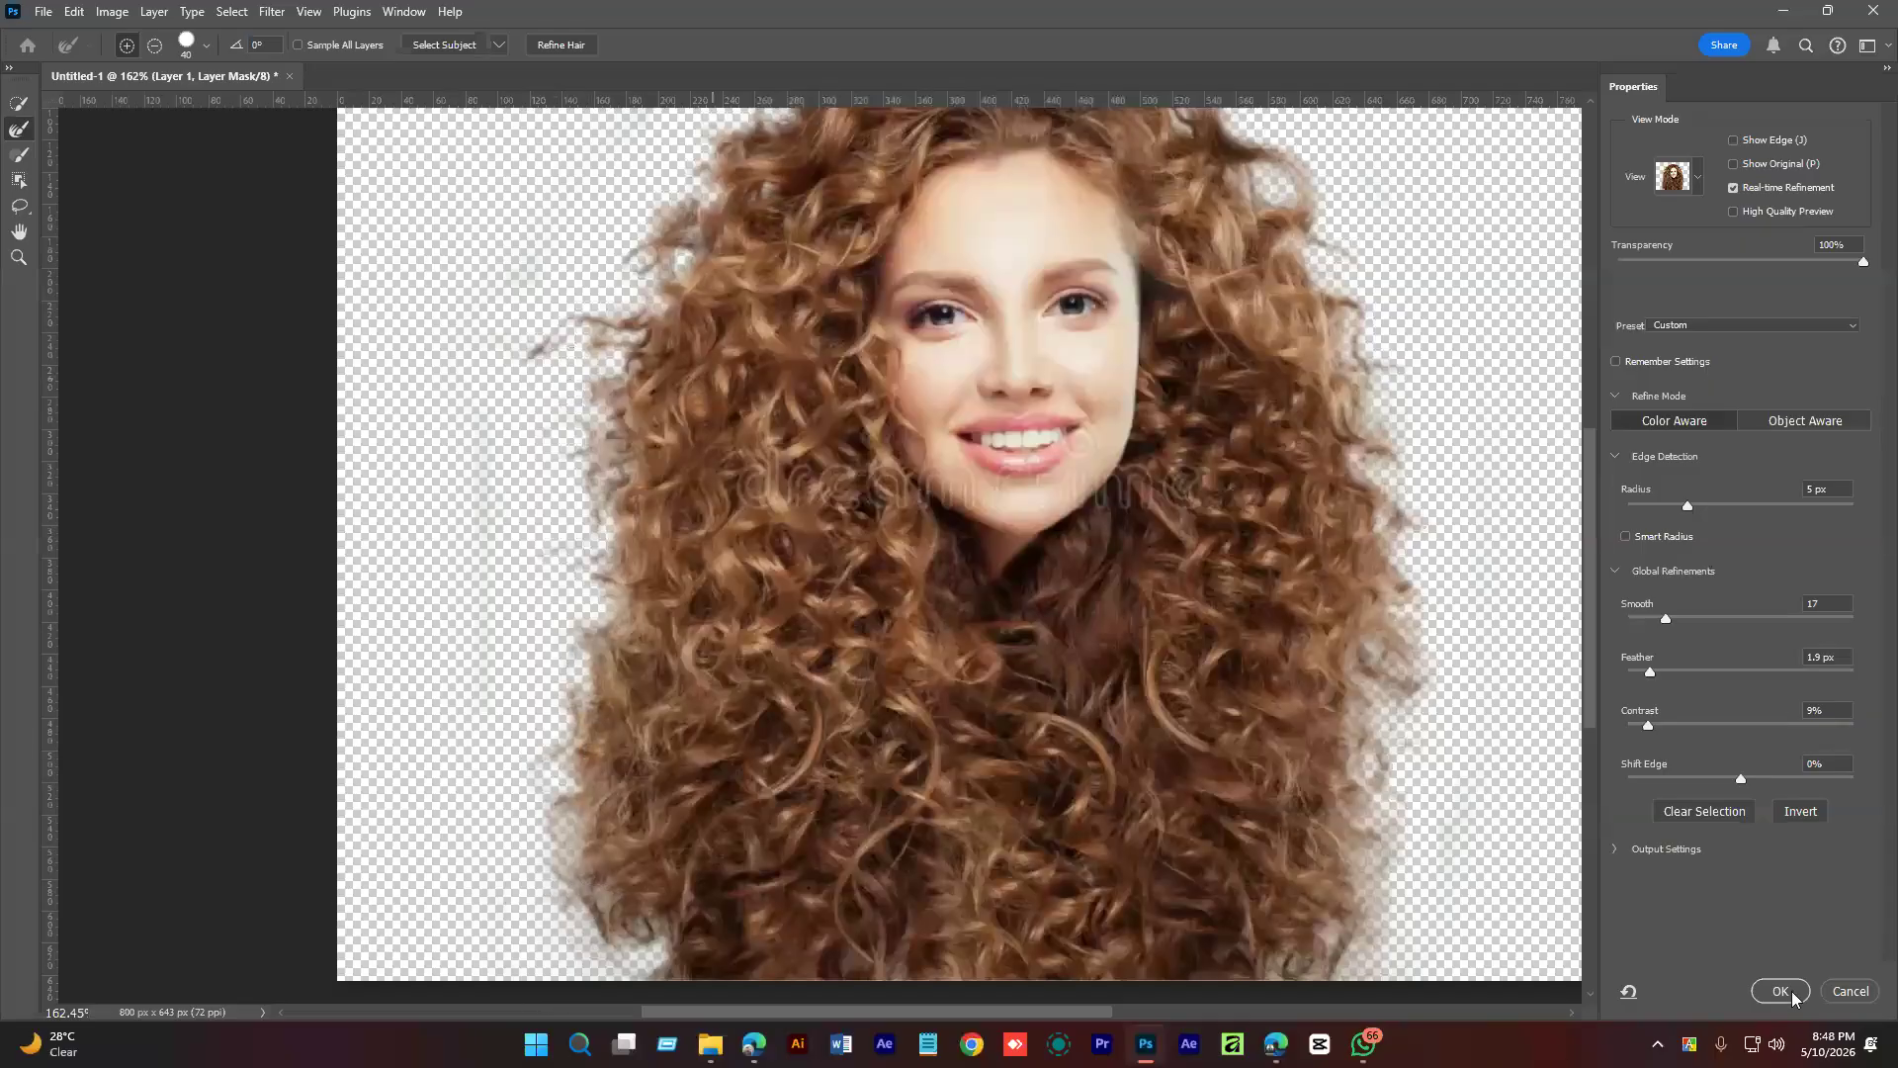
left_click(1780, 991)
Add a Solid Color fill layer in bright red #ff1a00 and place it below Layer 1.
left_click(1786, 1008)
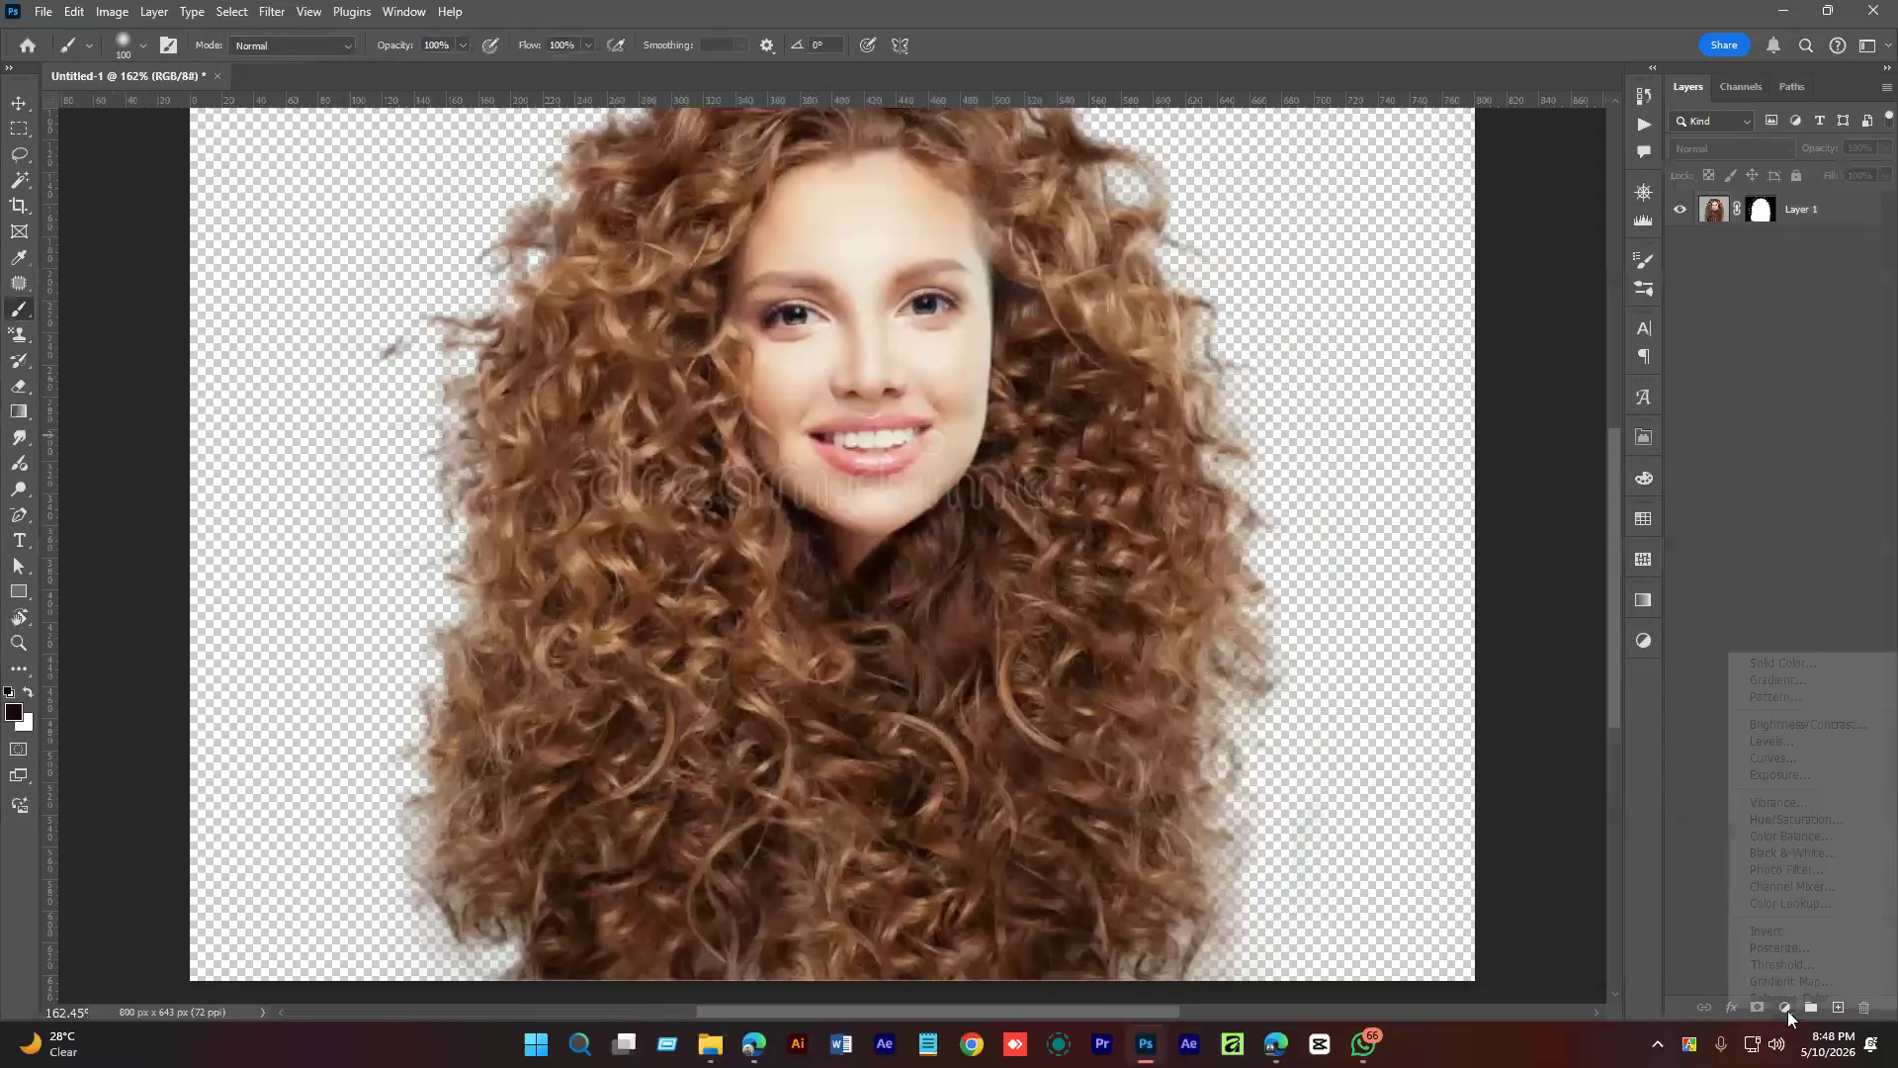
left_click(1760, 663)
left_click_drag(1648, 327, 1715, 184)
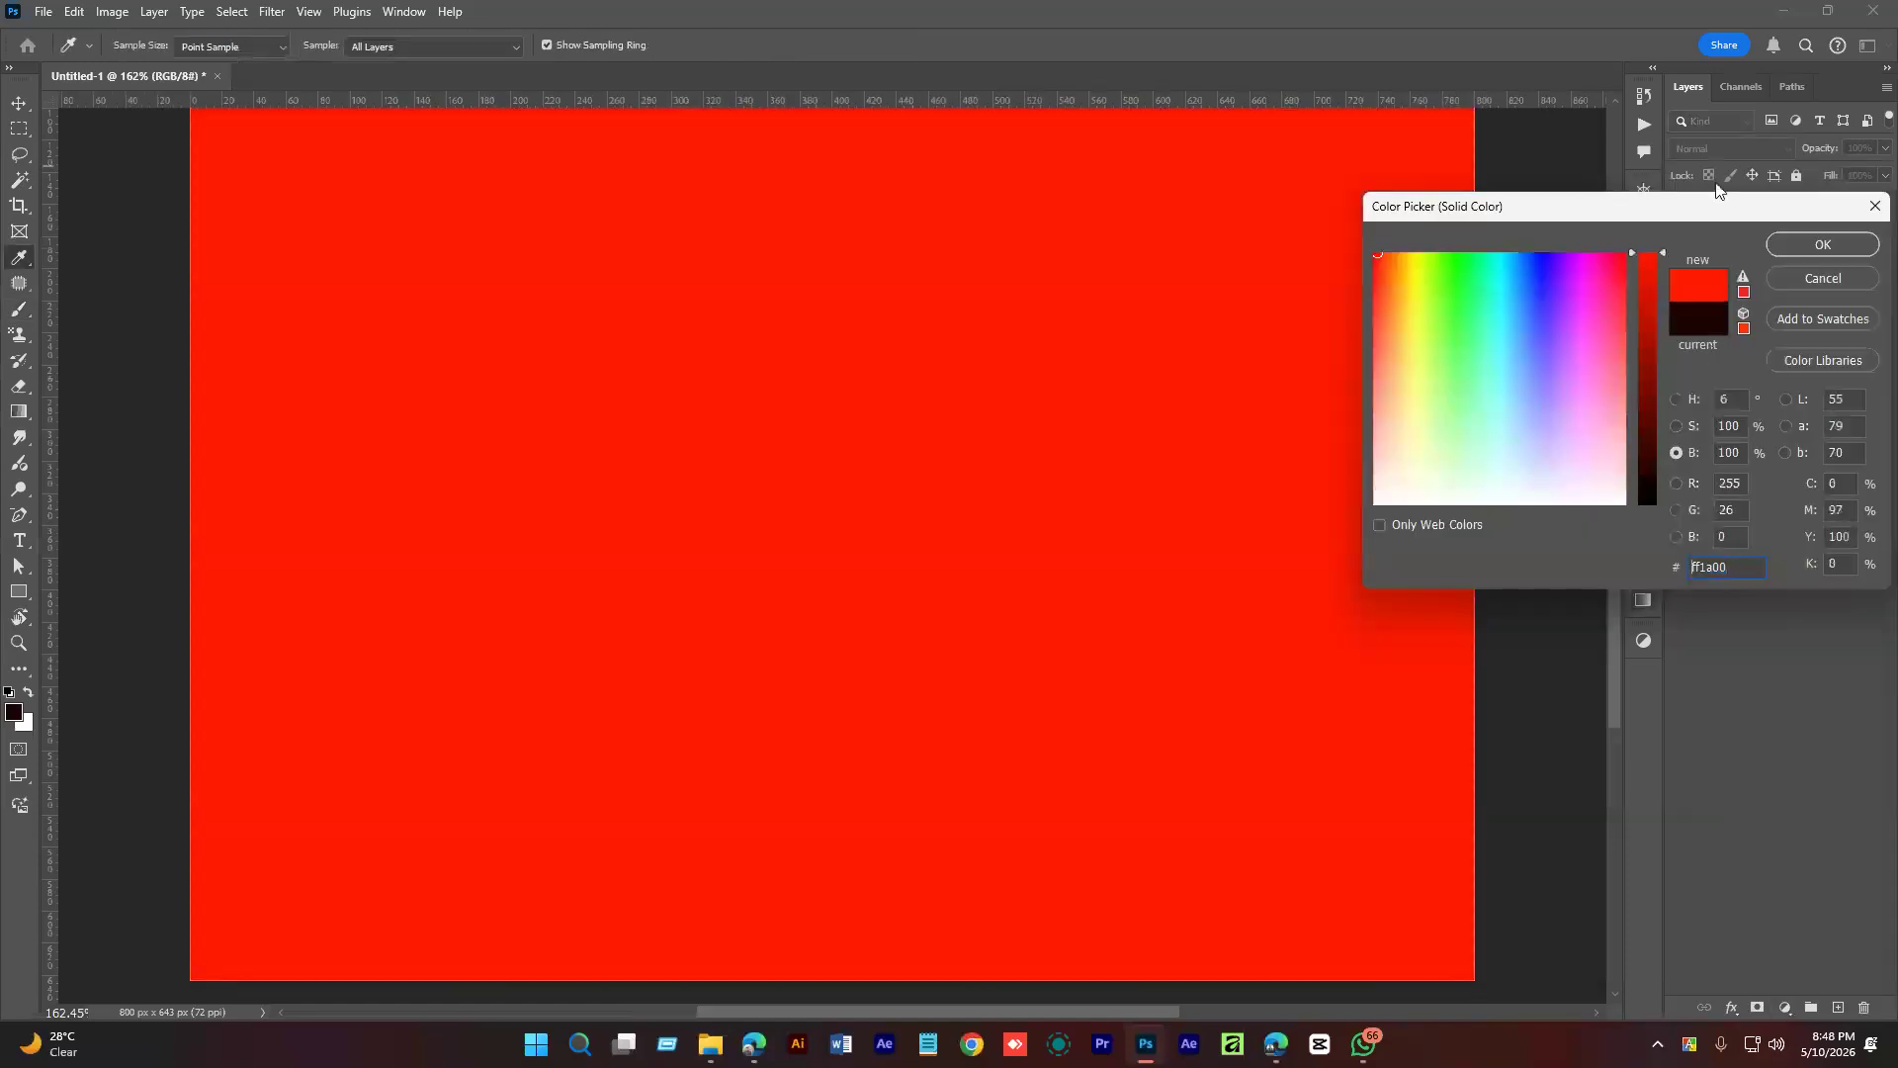
left_click(1838, 246)
left_click_drag(1822, 213, 1812, 358)
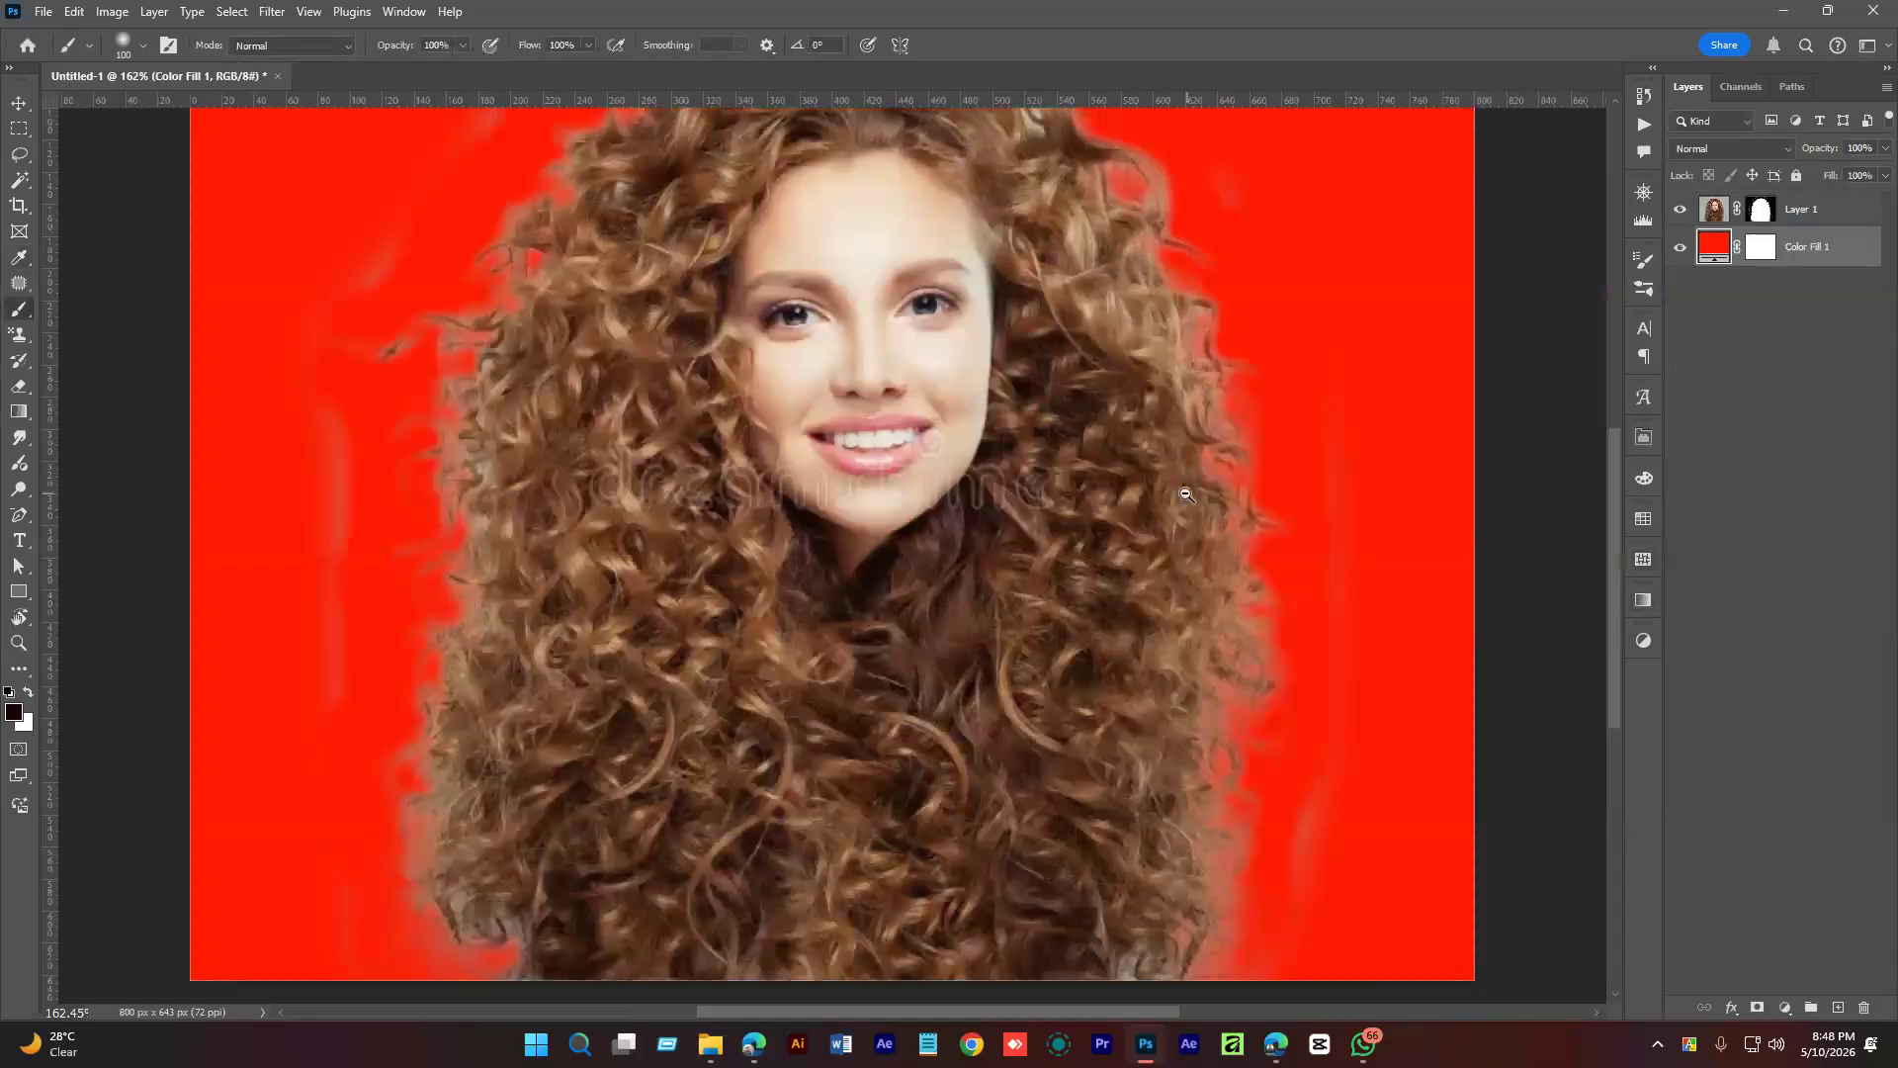
Paint black on Layer 1's mask over the faint background remnants above and beside the hair.
scroll(1185, 494, "down", 5)
scroll(659, 374, "up", 3)
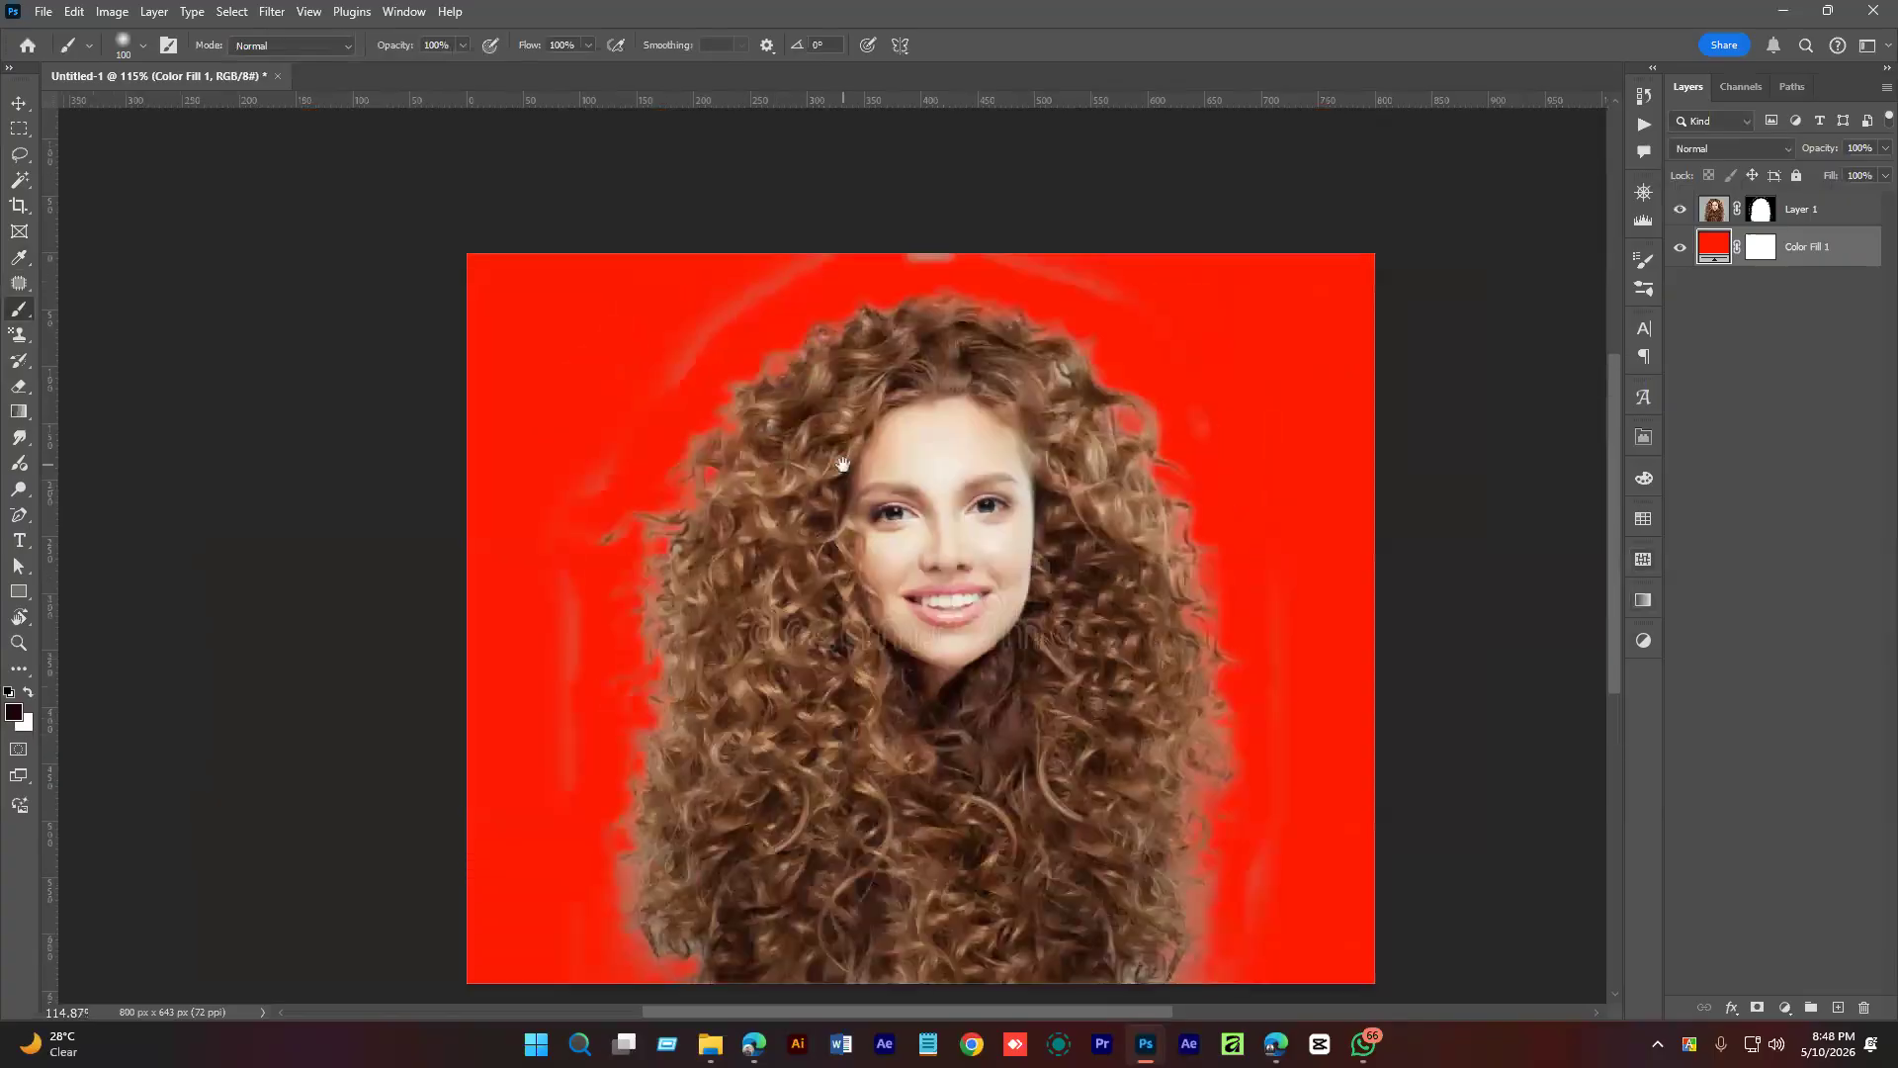
left_click(1761, 209)
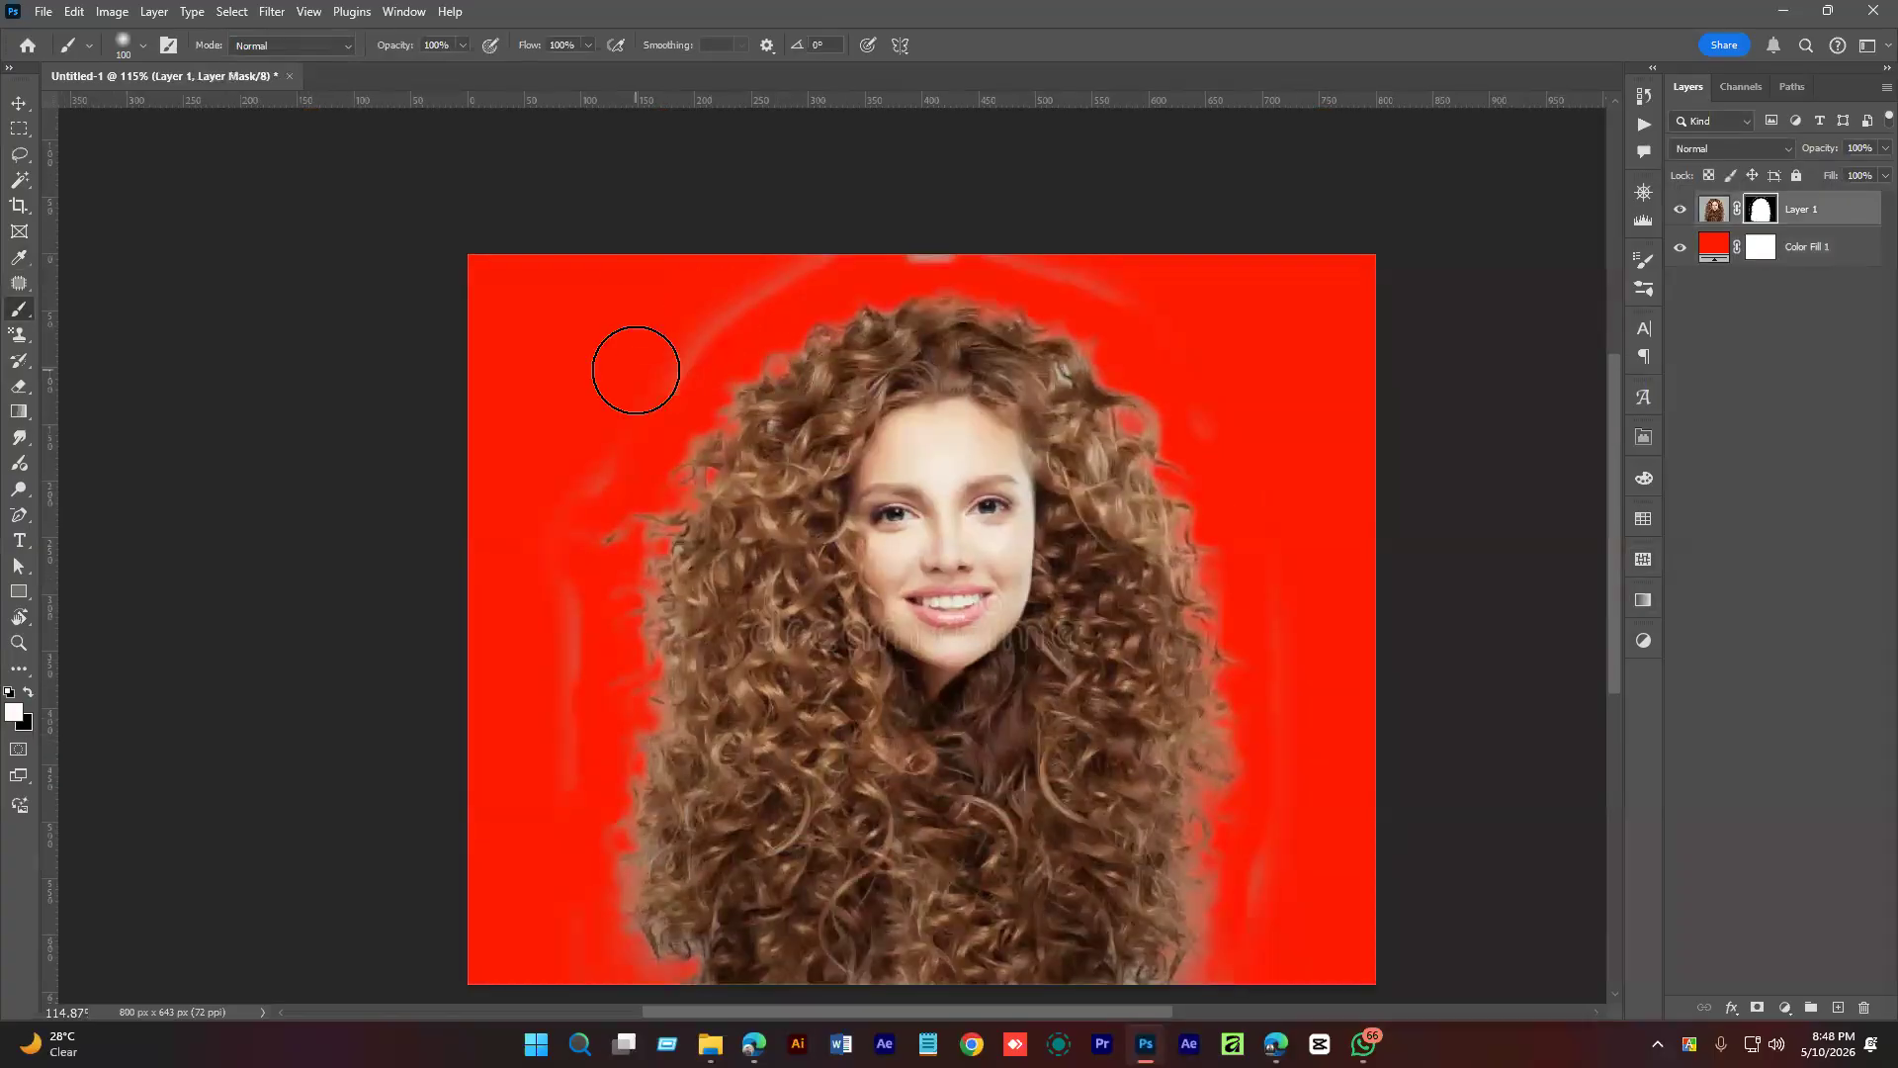
left_click_drag(775, 254, 1106, 271)
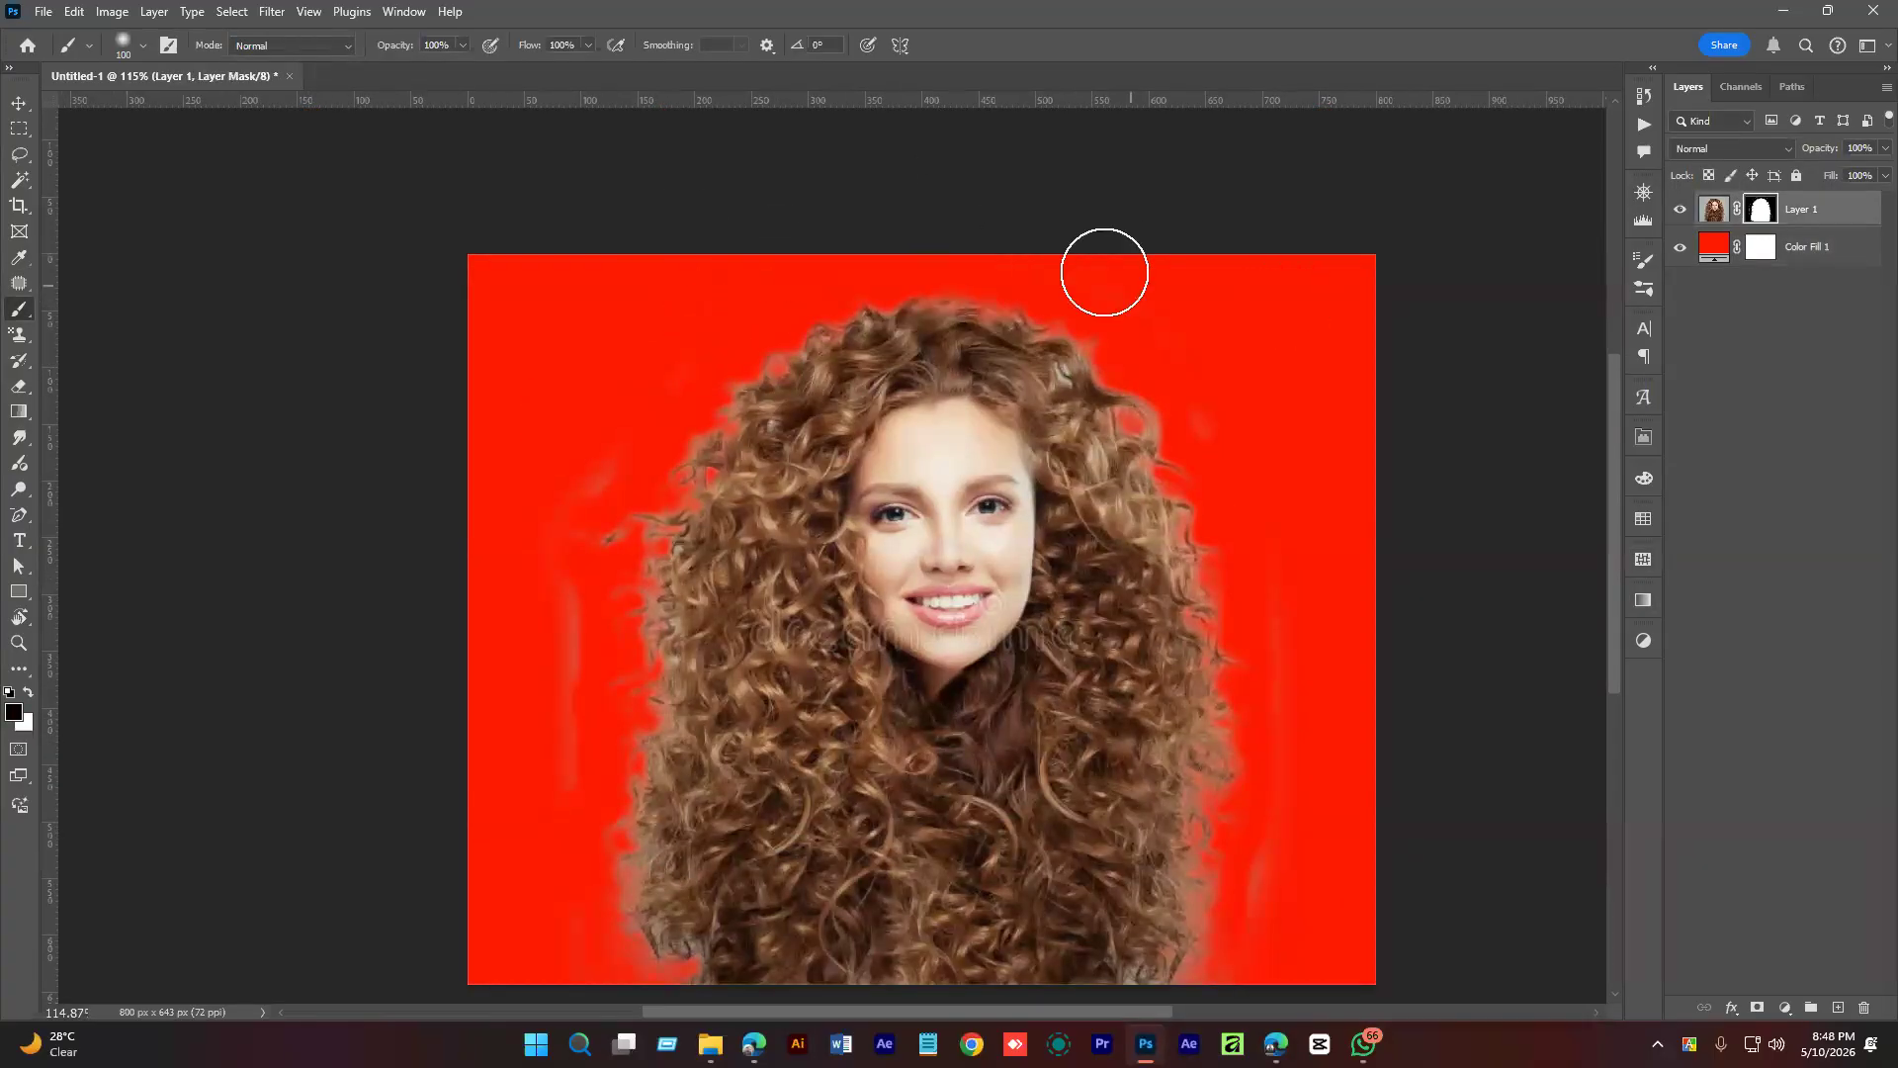
mouse_move(592, 406)
left_mouse_down()
mouse_move(519, 670)
mouse_move(543, 611)
left_mouse_up()
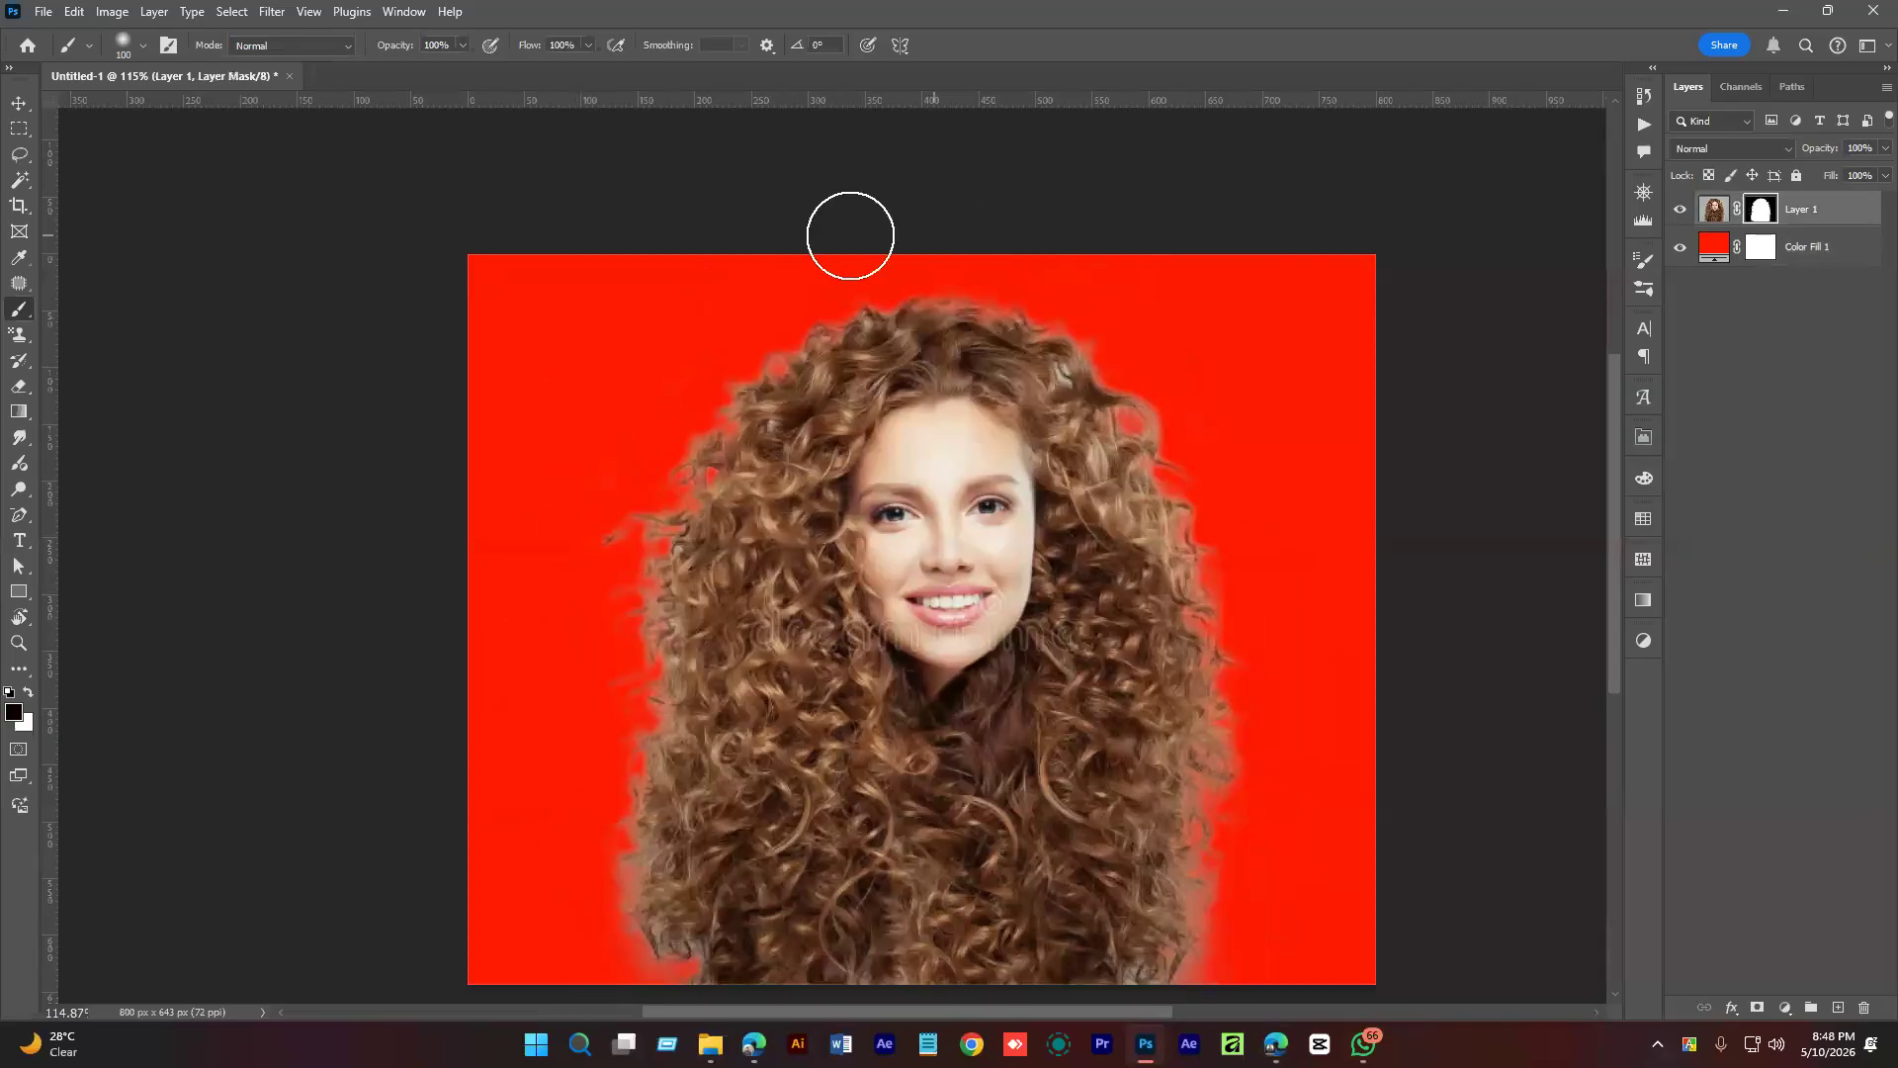
Change the fill layer's colour to dark red #800000 and select Layer 1.
double_click(1713, 246)
mouse_move(1527, 380)
left_mouse_down()
mouse_move(1619, 403)
mouse_move(1550, 424)
mouse_move(1436, 317)
mouse_move(1411, 326)
mouse_move(1391, 251)
mouse_move(1374, 253)
mouse_move(1384, 485)
mouse_move(1476, 505)
mouse_move(1598, 259)
mouse_move(1624, 253)
mouse_move(1651, 377)
left_mouse_up()
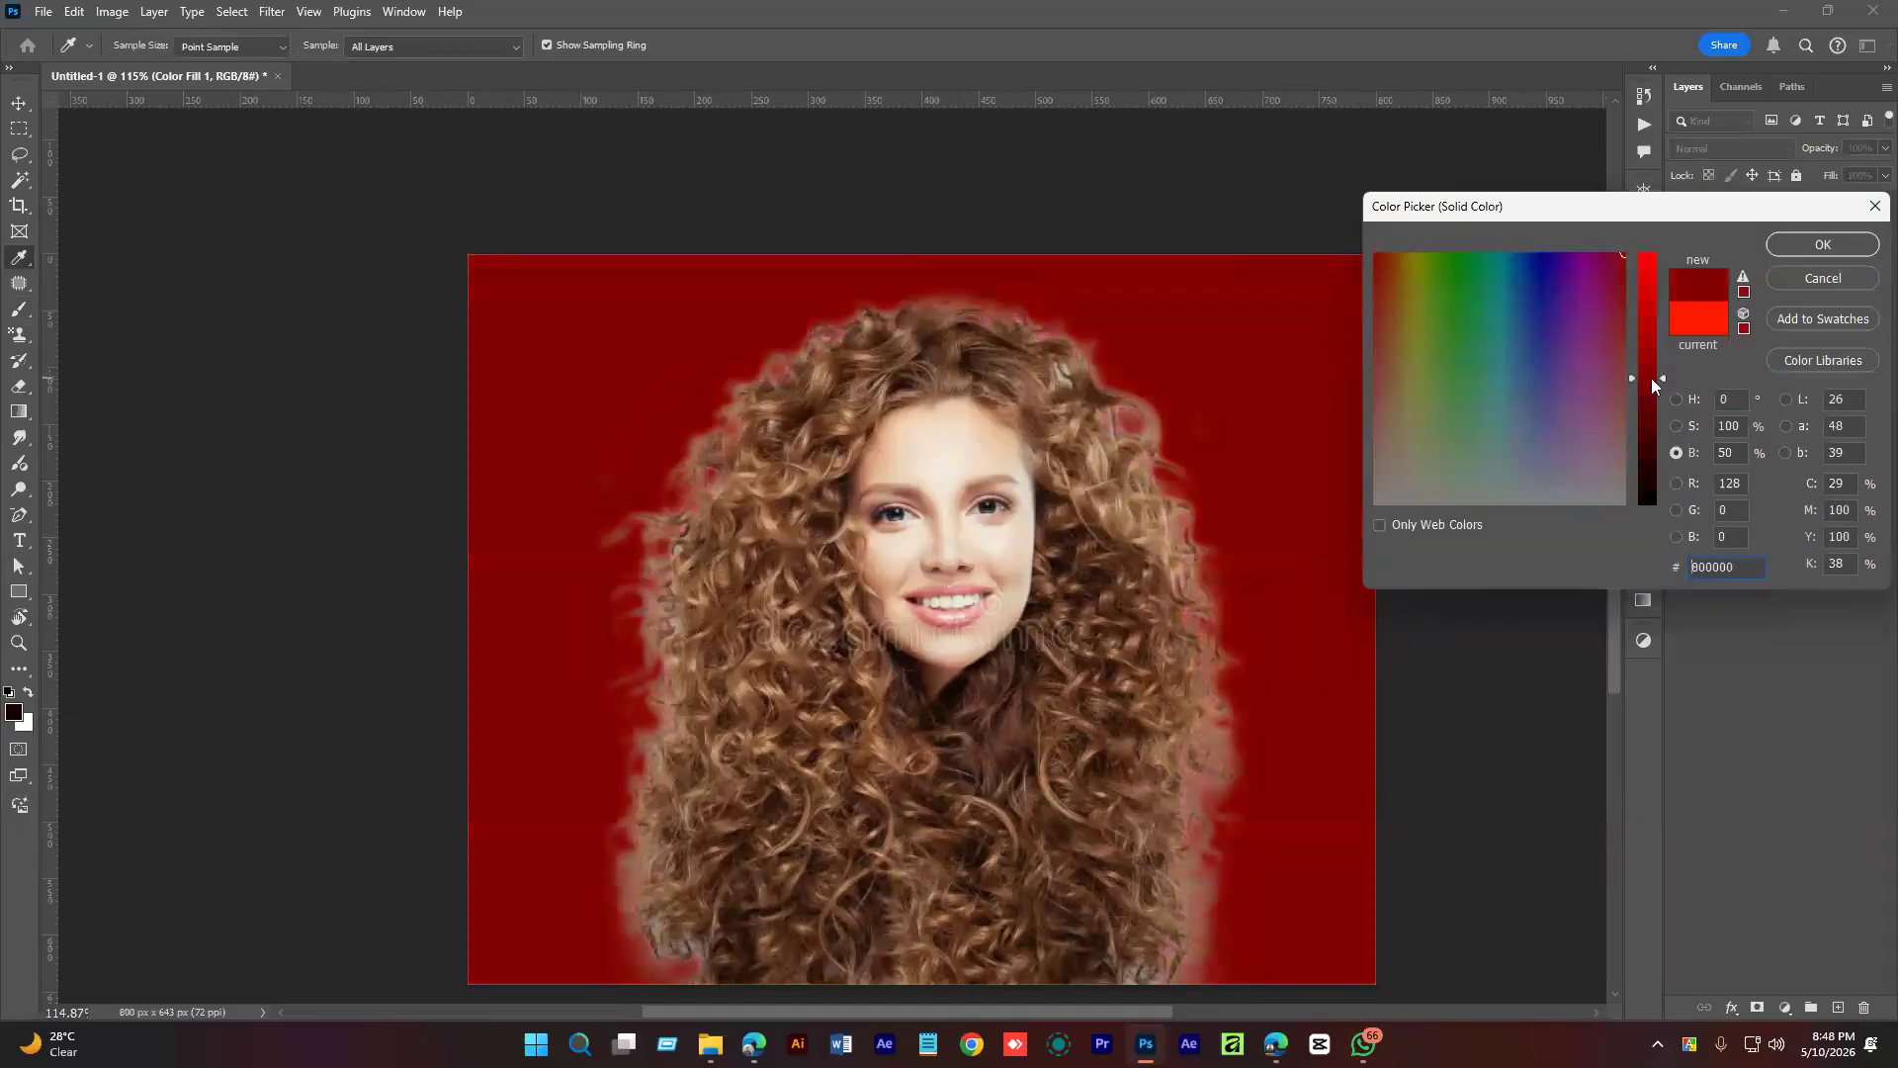
left_click(1790, 248)
key("b")
left_click(1796, 210)
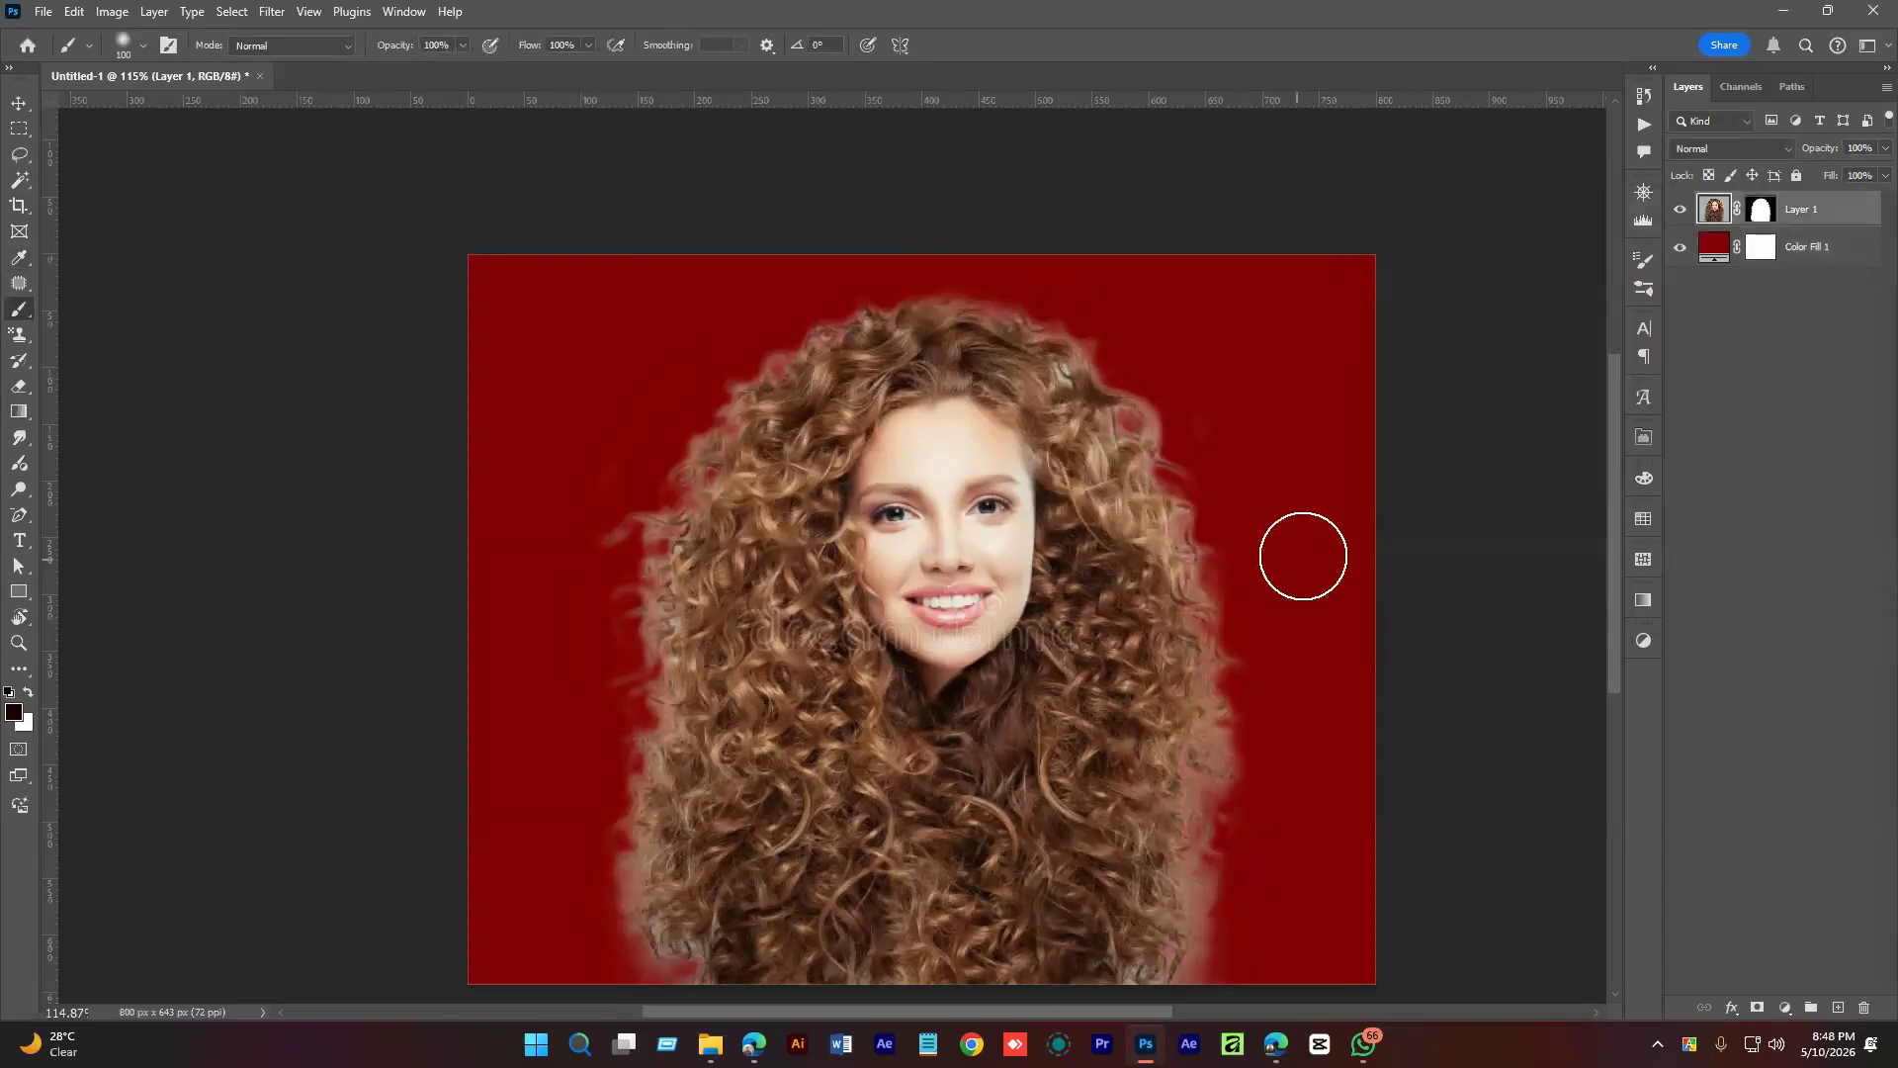
scroll(1301, 553, "down", 2)
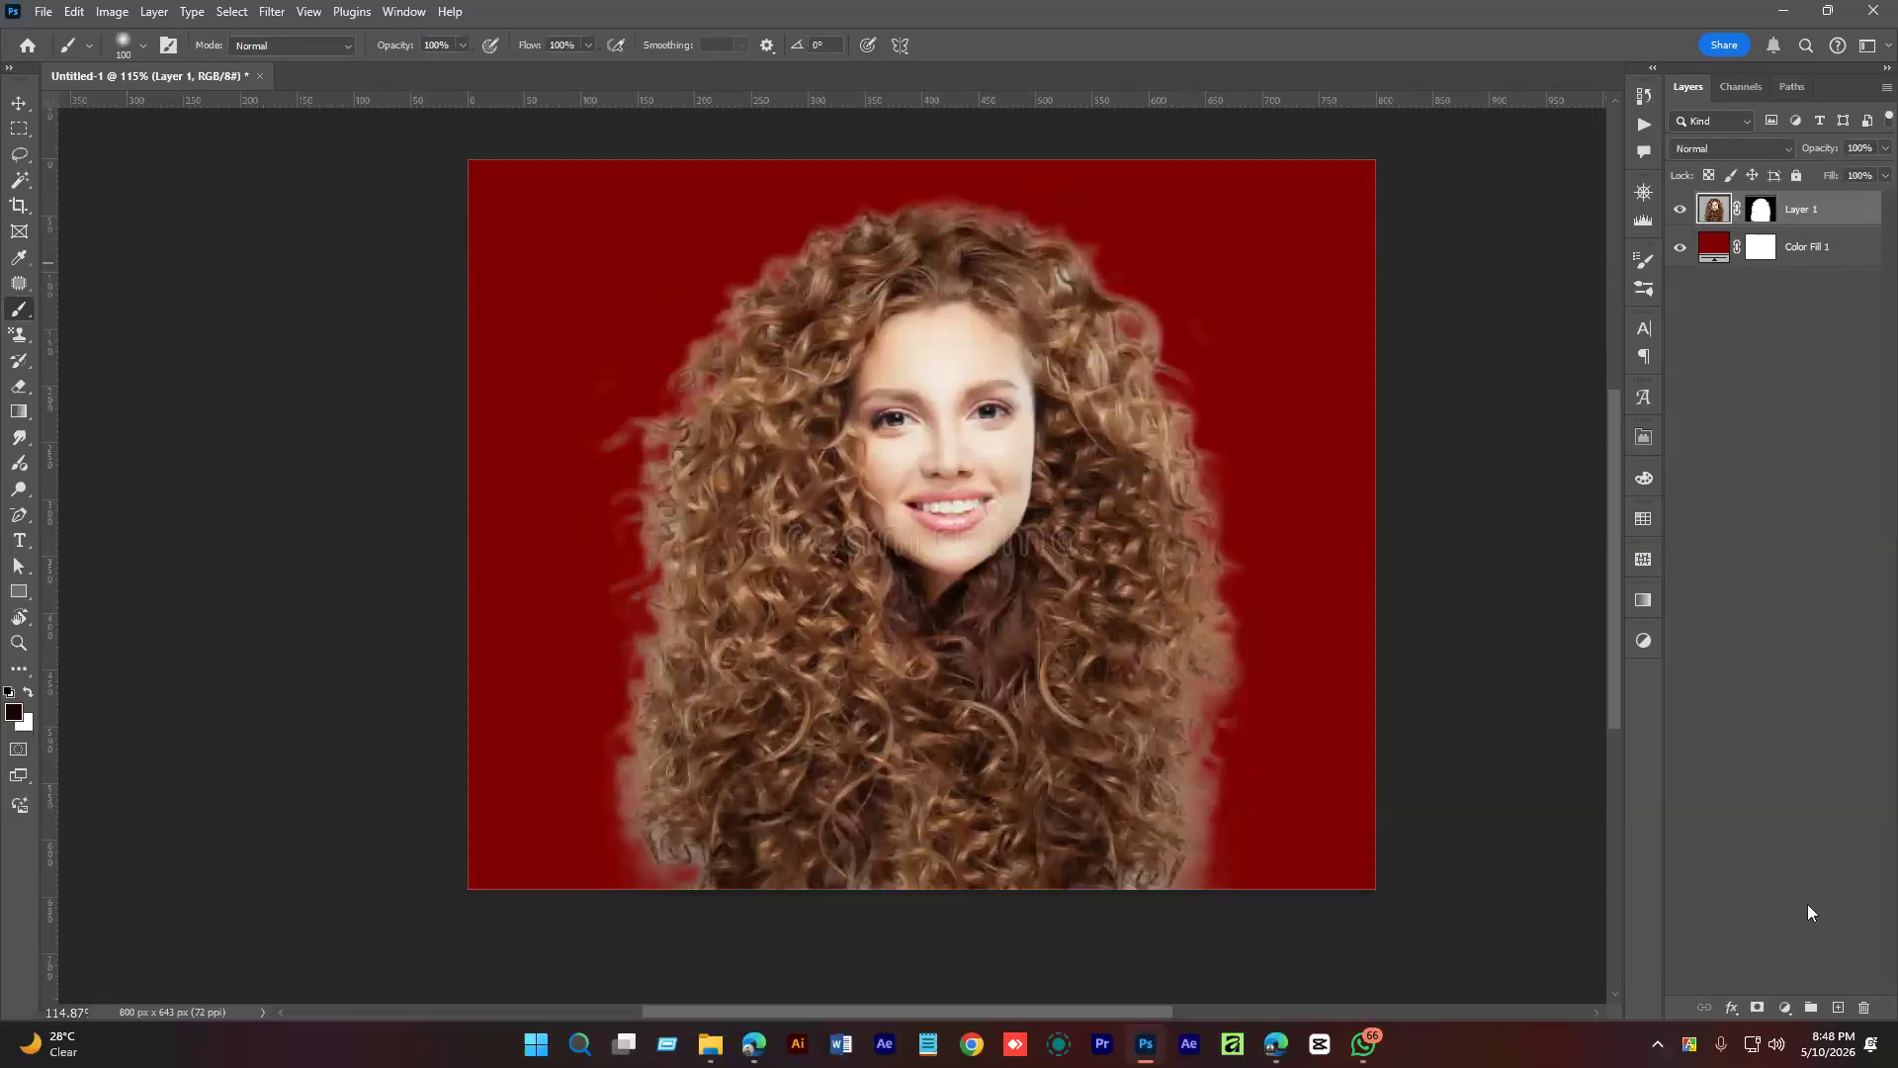
Add a new empty layer above Layer 1 and make it a clipping mask on Layer 1.
left_click(1835, 1007)
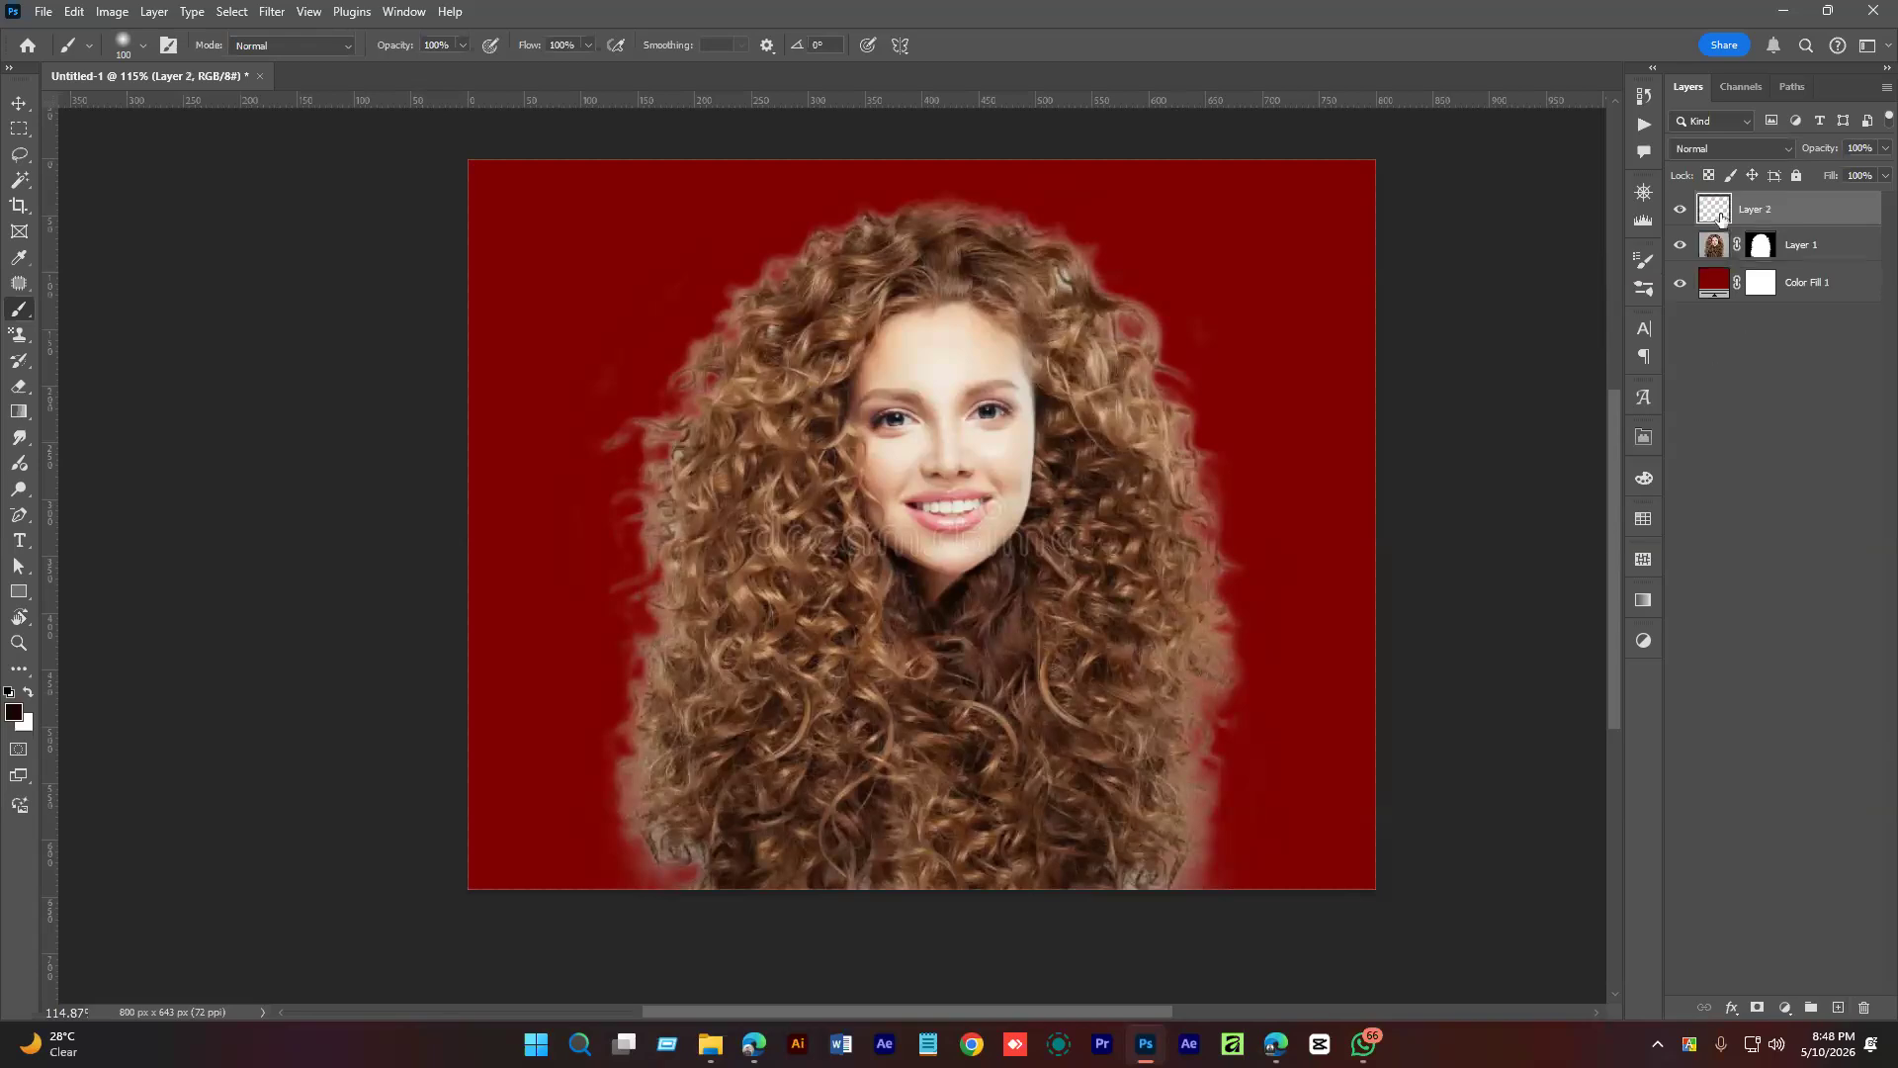
right_click(1778, 219)
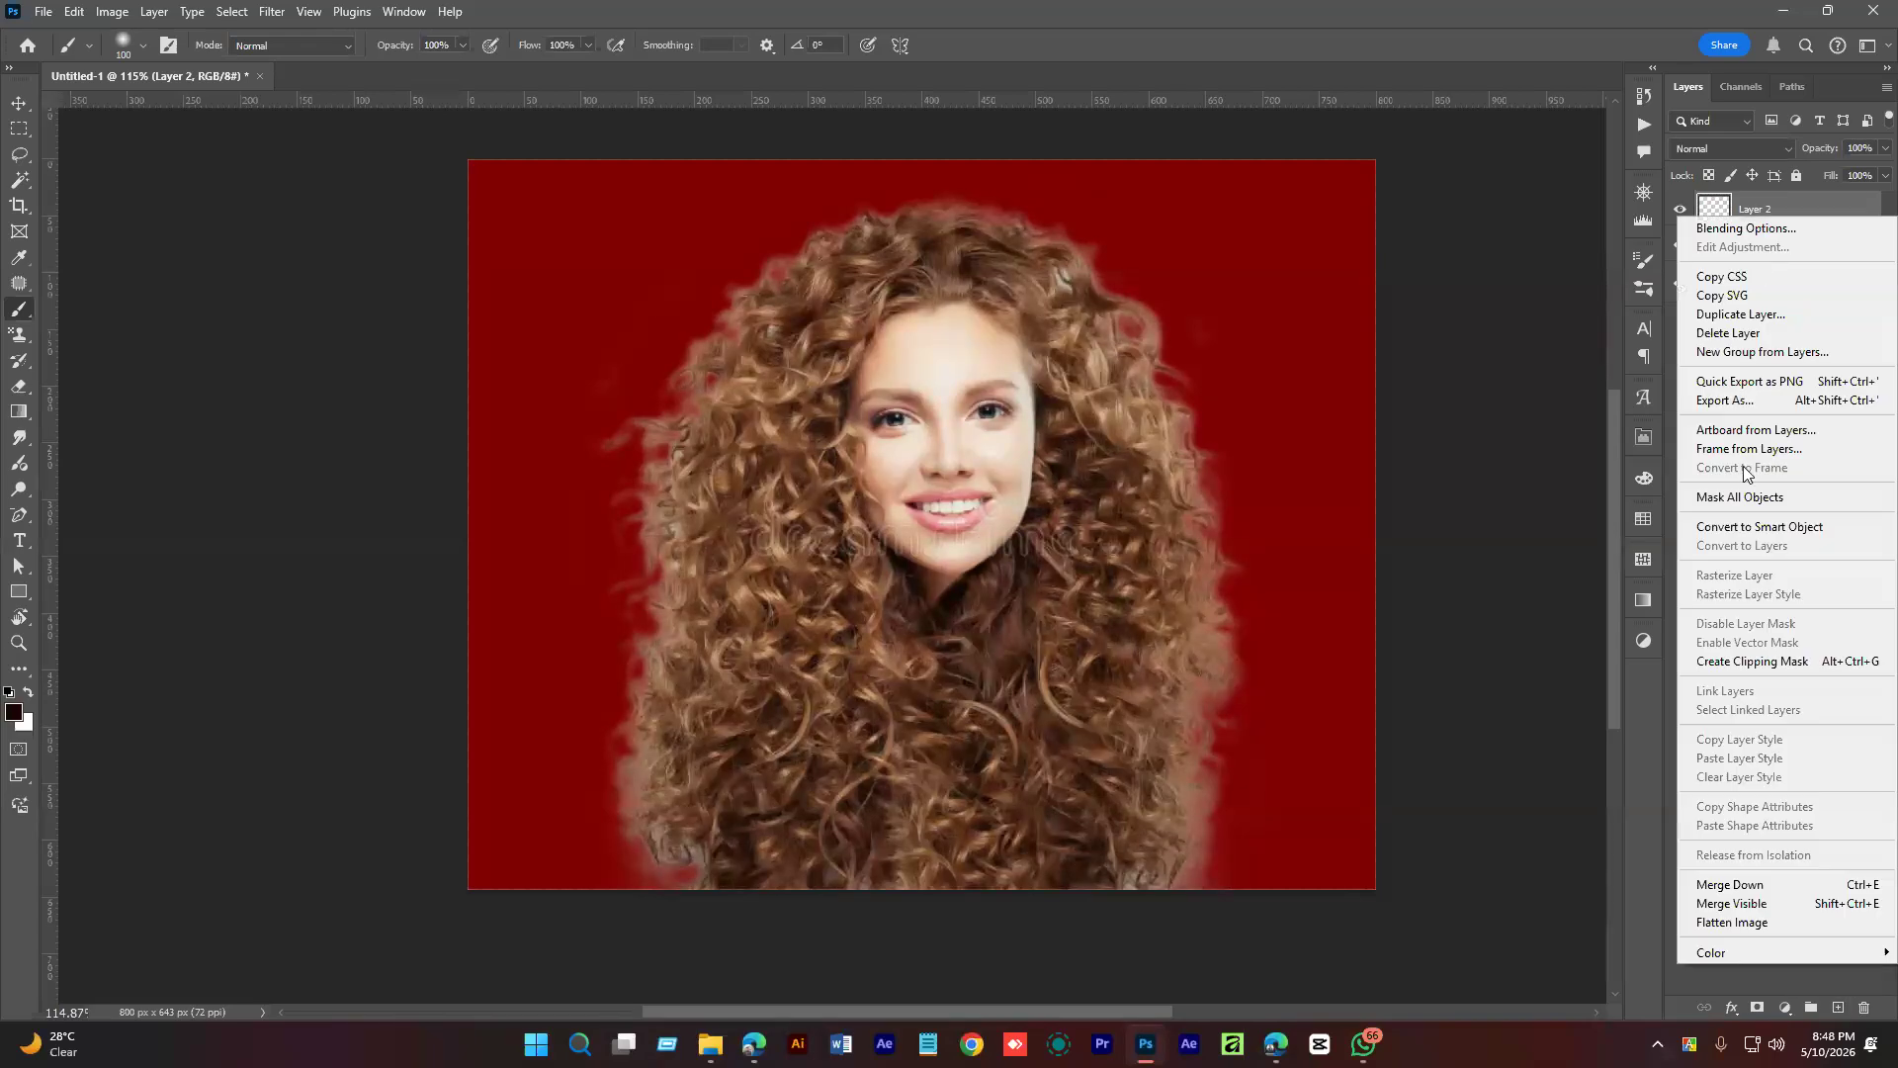
left_click(1752, 660)
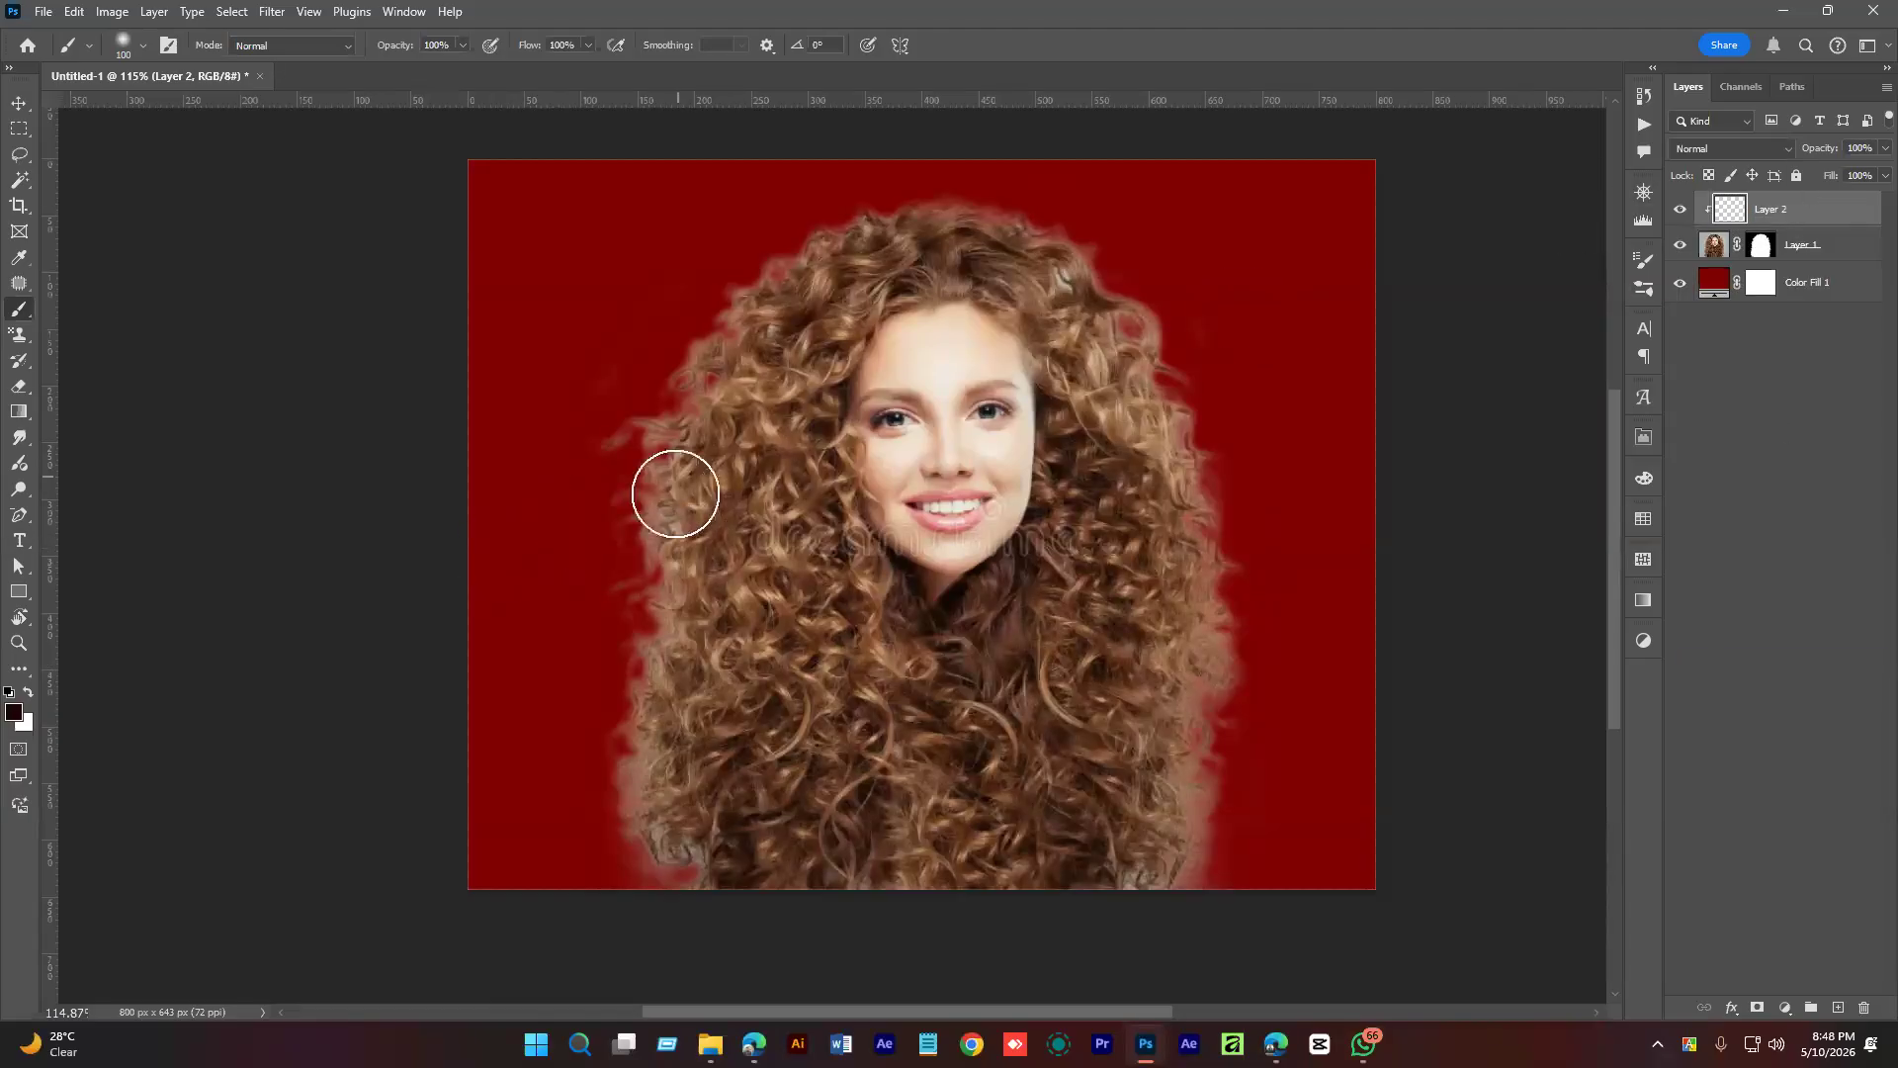
Sample a brown from the hair and adjust the foreground colour to reddish brown #834e32.
scroll(720, 525, "up", 3)
left_click(718, 501, "alt")
scroll(698, 539, "down", 3)
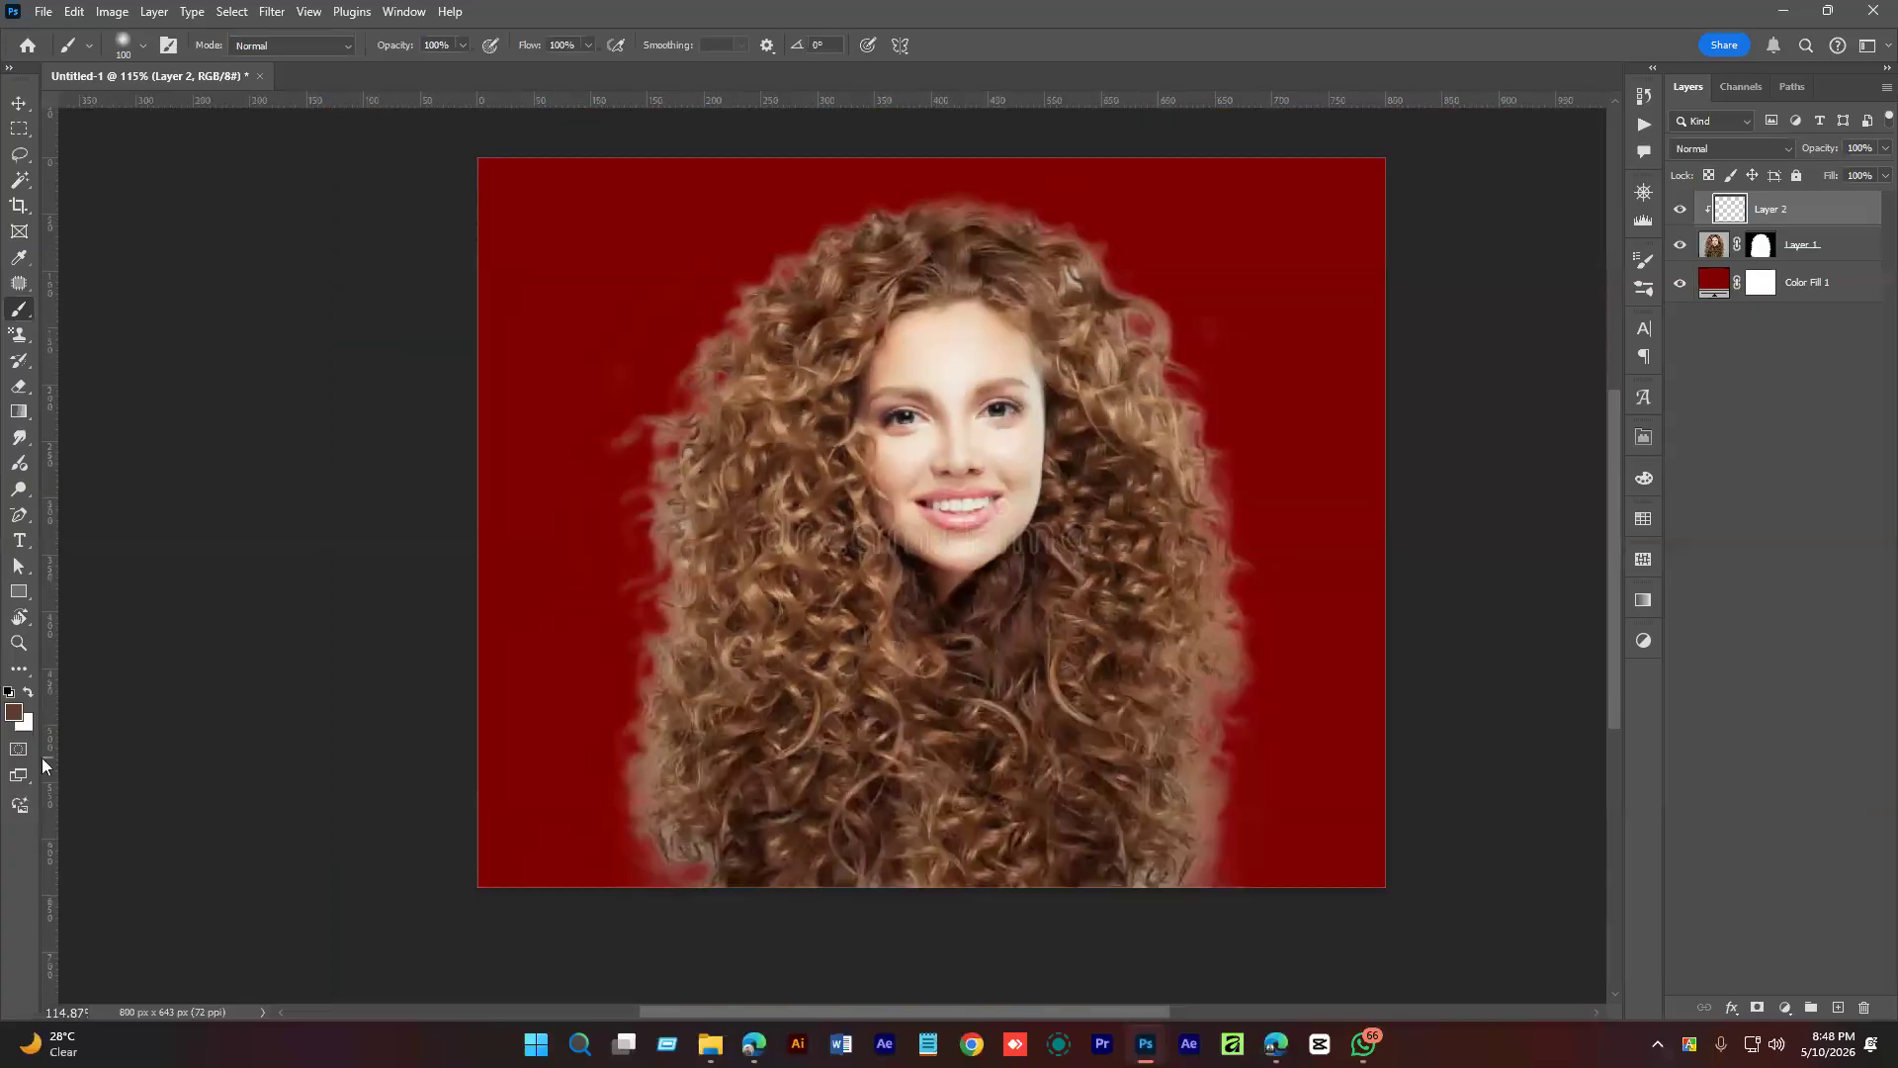
left_click(11, 712)
left_click_drag(1644, 401, 1647, 346)
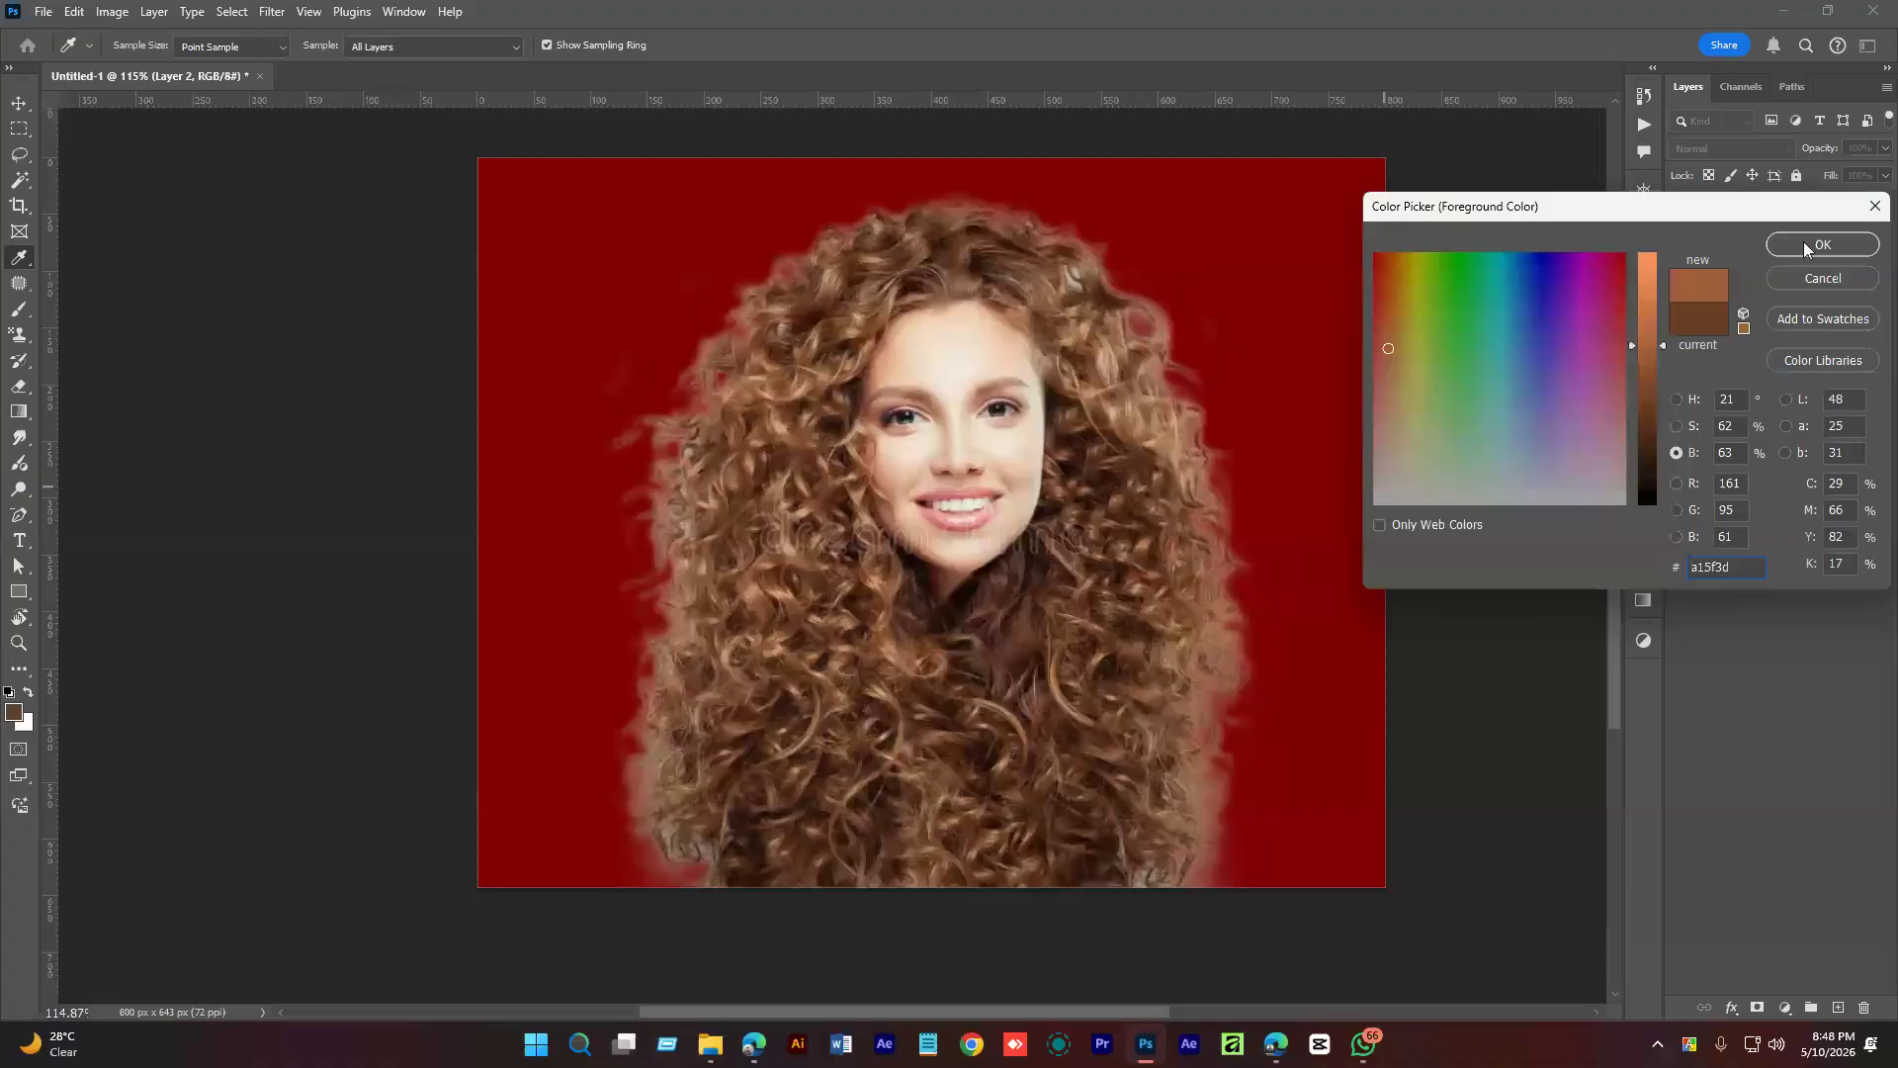
left_click_drag(1647, 337, 1647, 353)
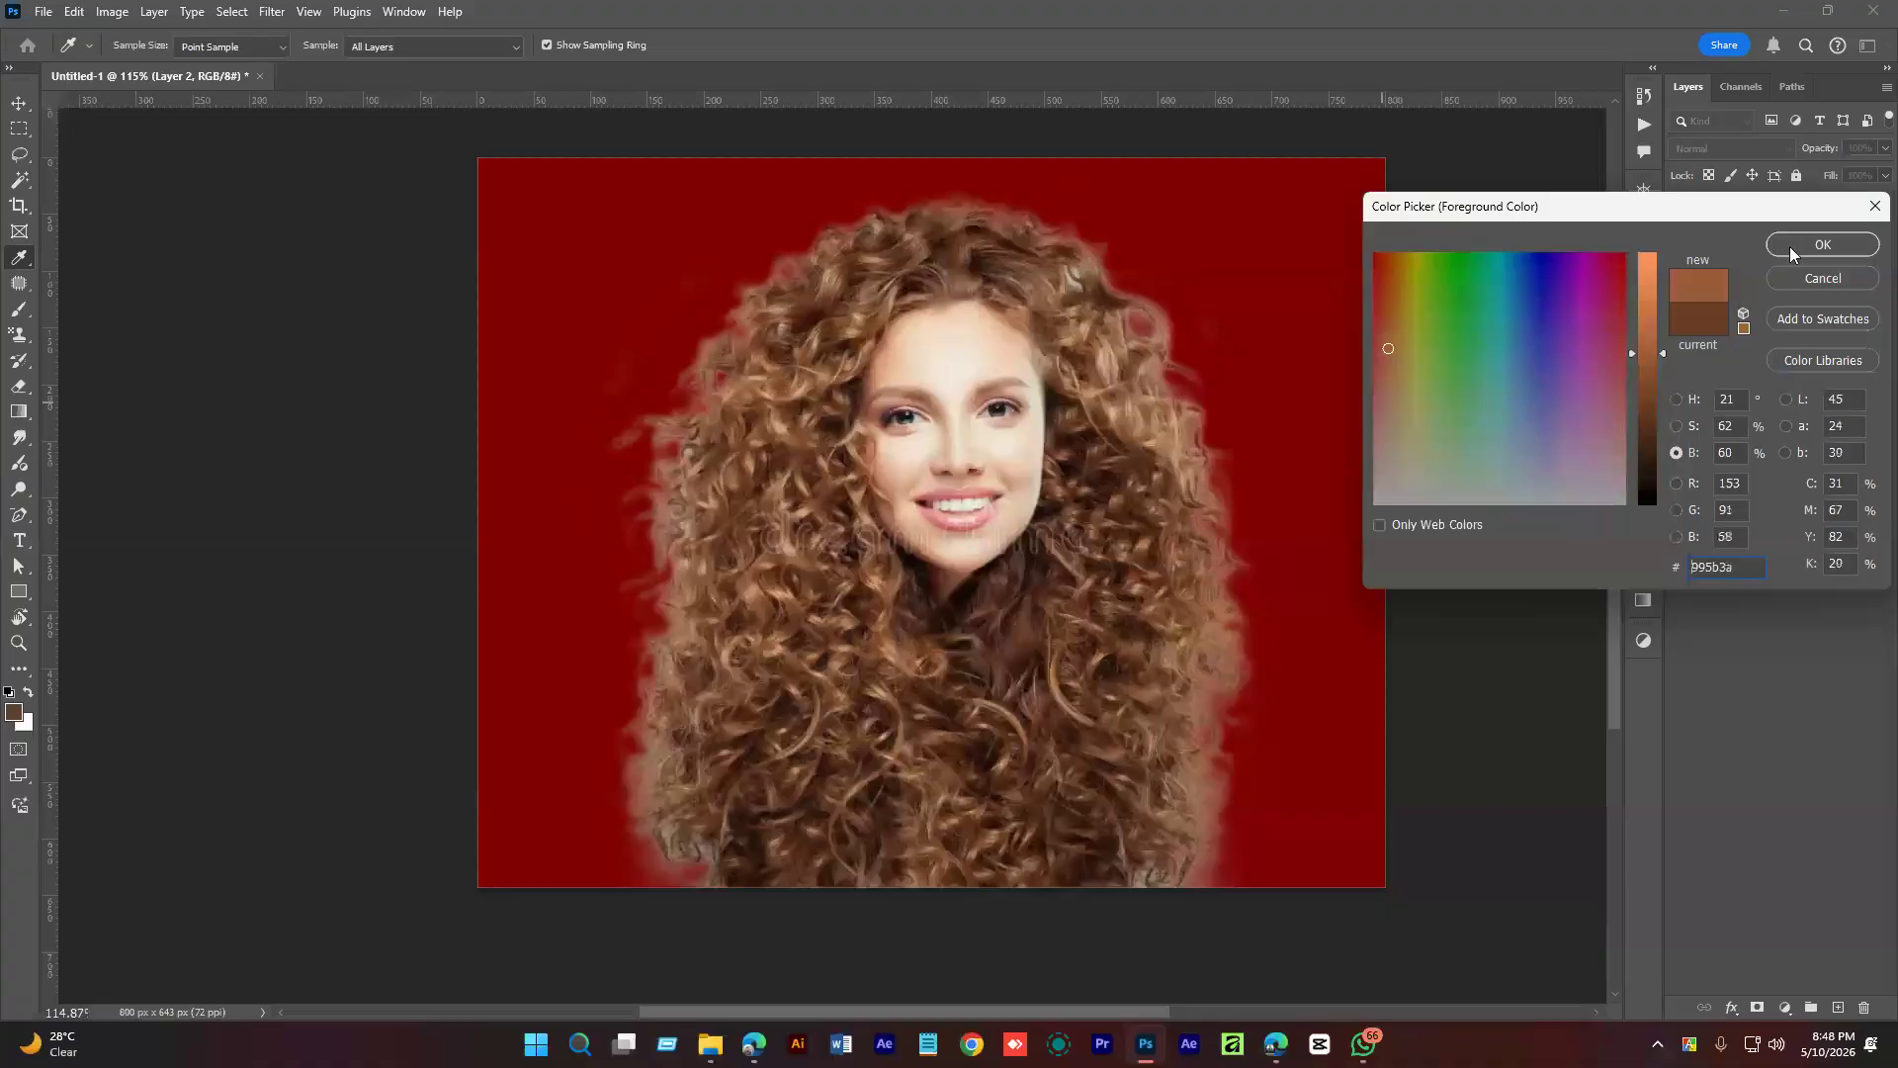
left_click(1801, 245)
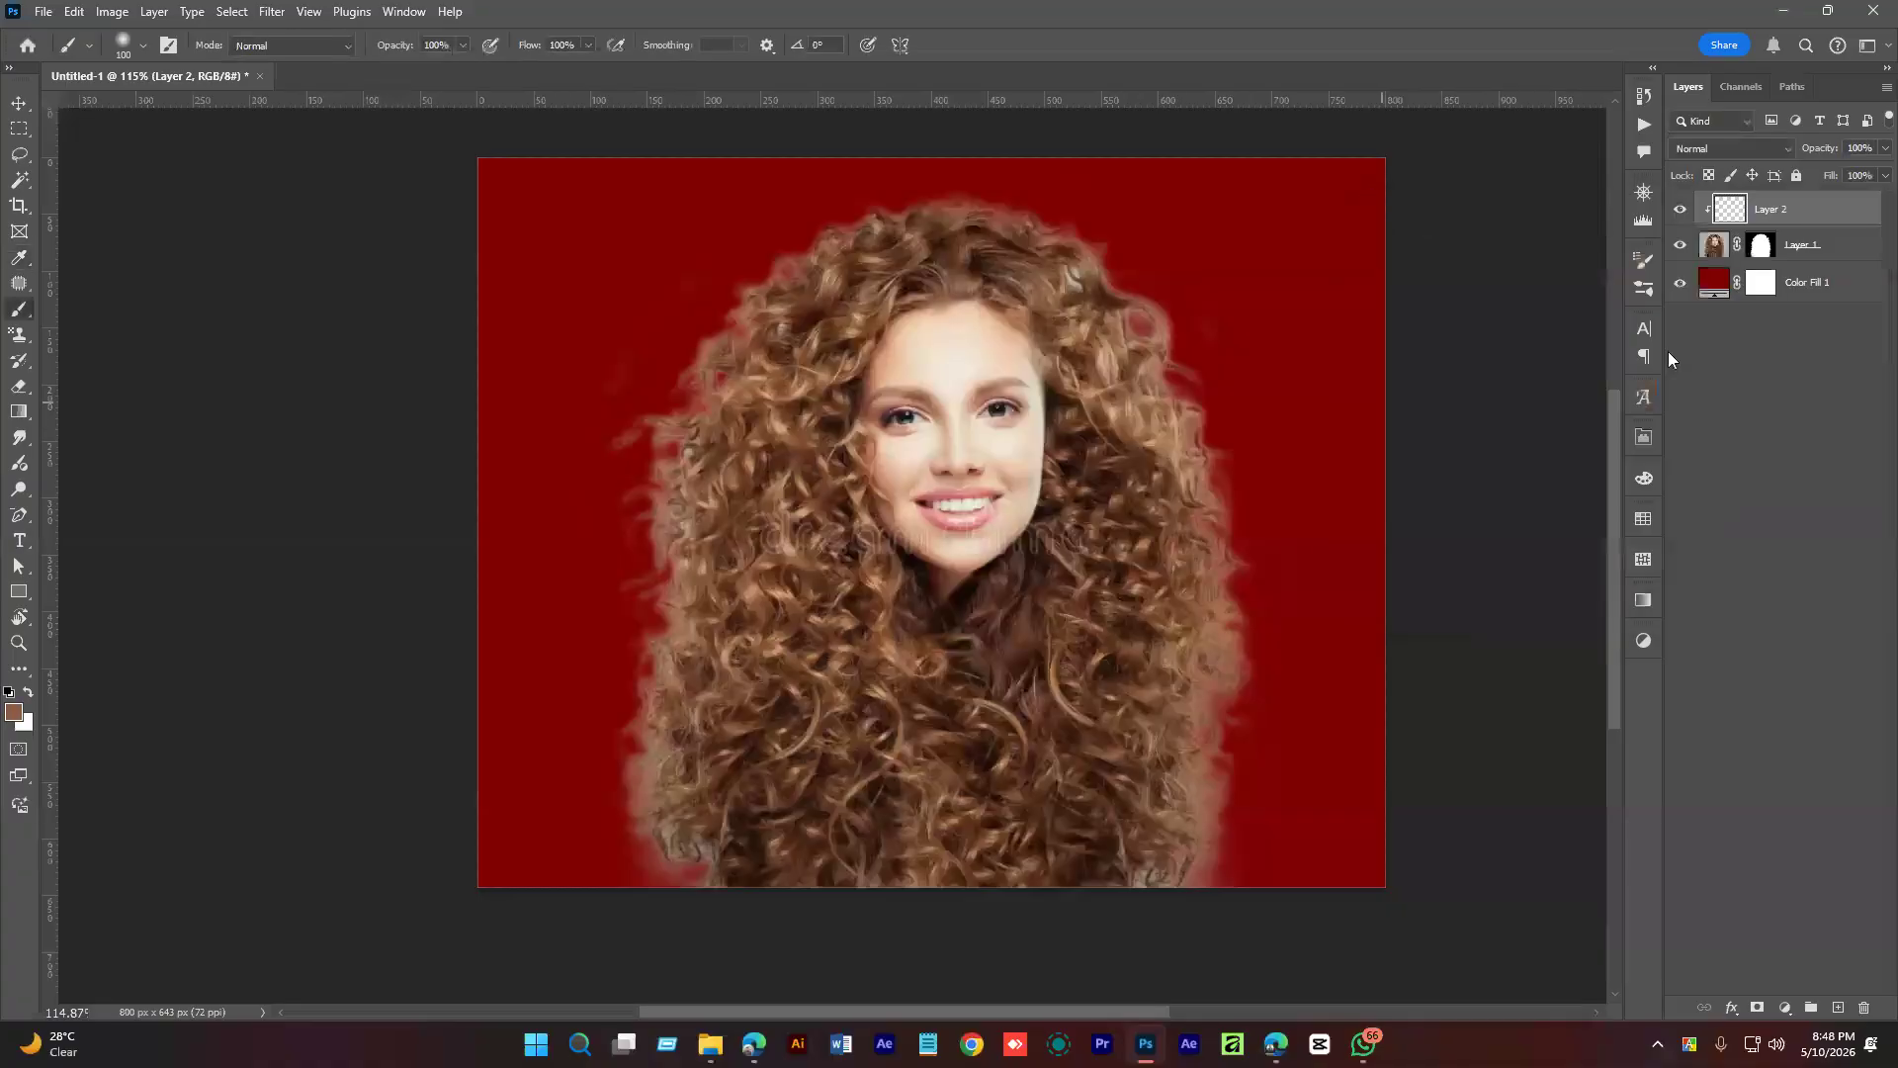
left_click(13, 711)
left_click_drag(1652, 392, 1650, 375)
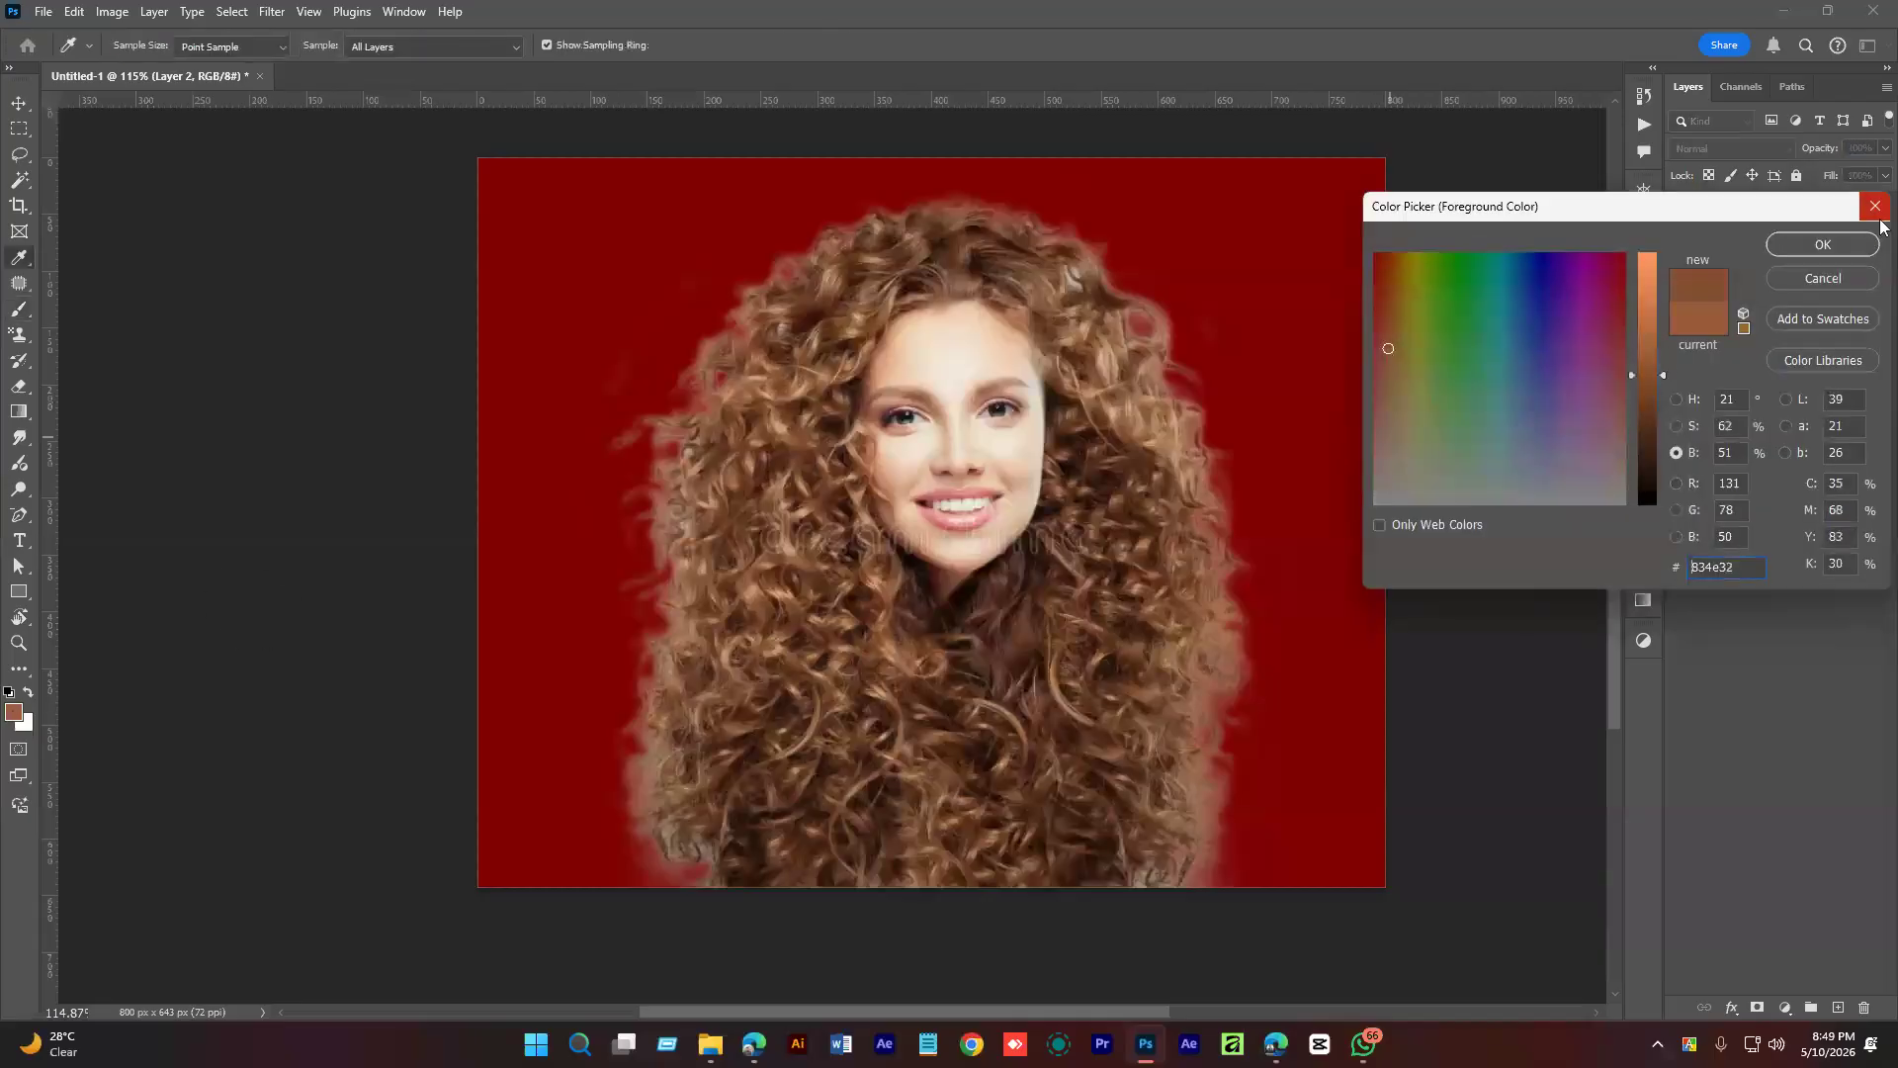
left_click(1851, 247)
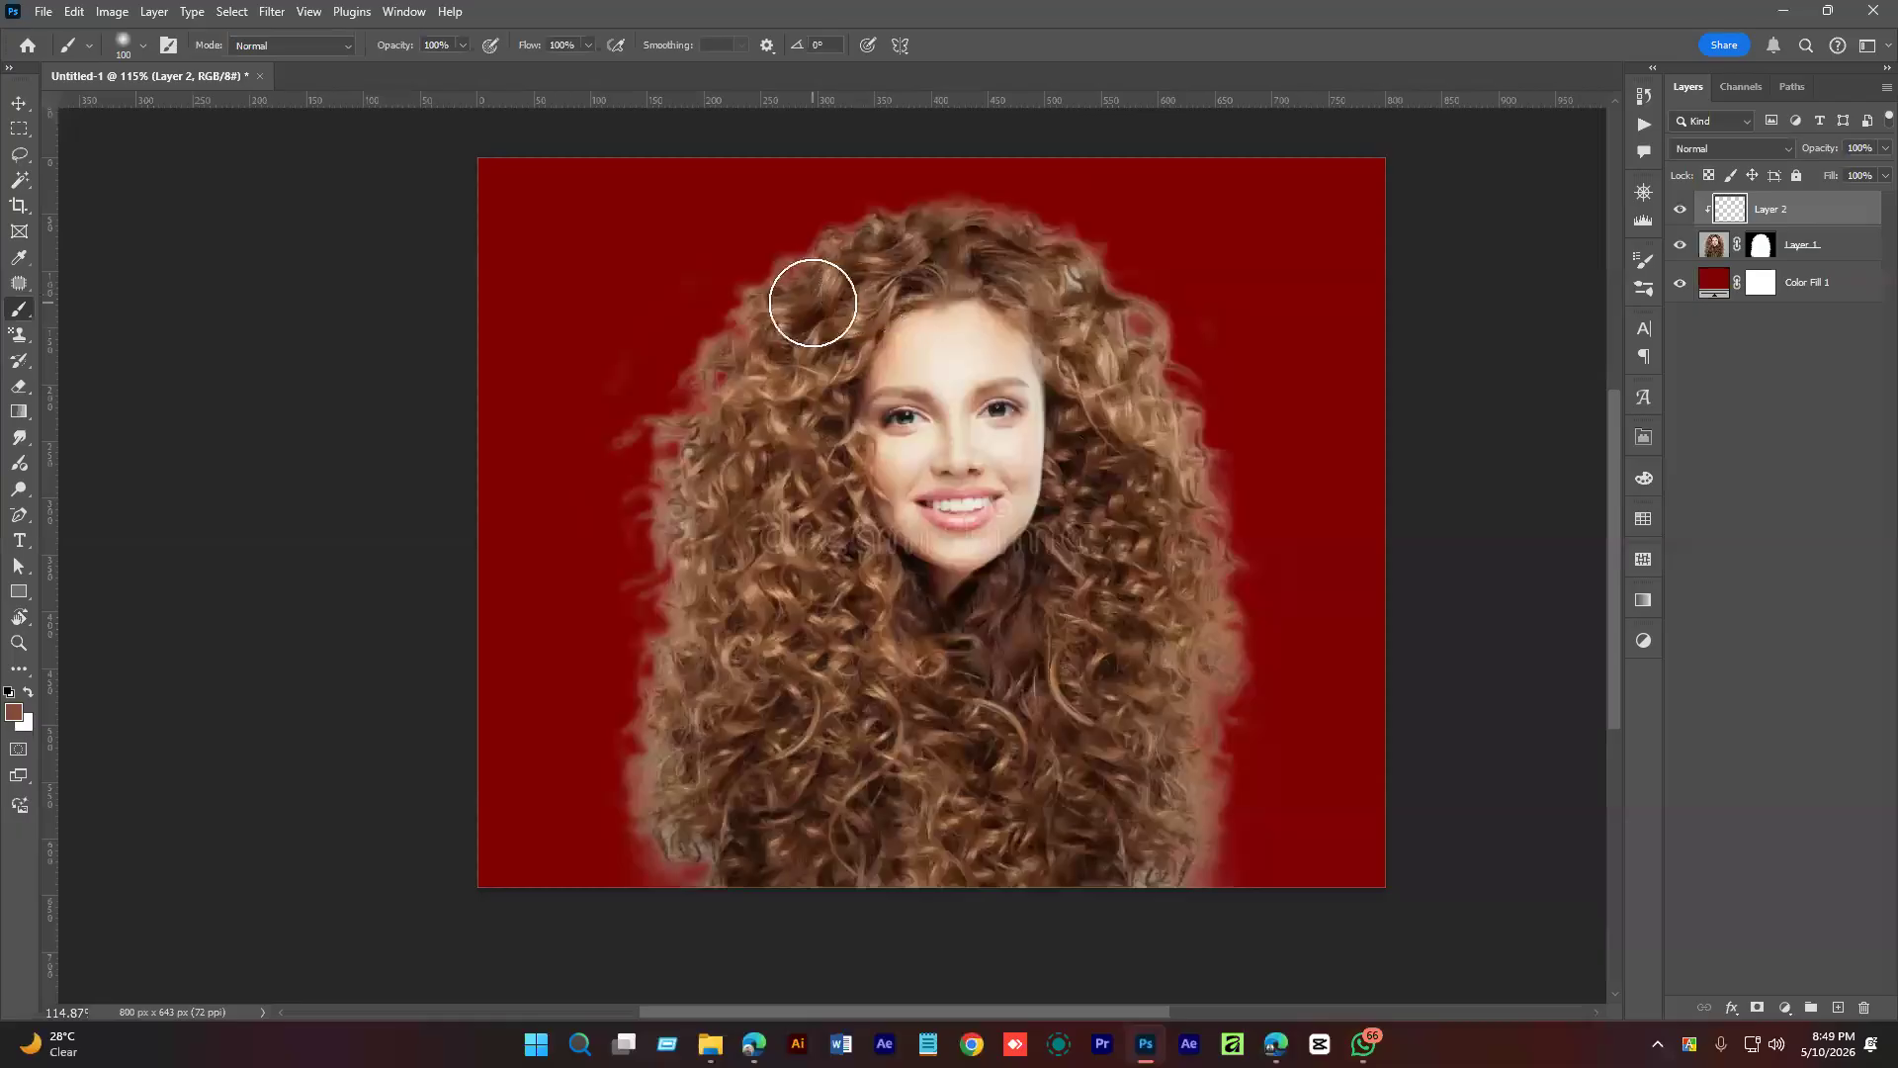
Enlarge the brush to 150 px and paint black on Layer 1's mask beside the right edge of the hair.
key("bracketright")
key("bracketright")
left_click(1761, 247)
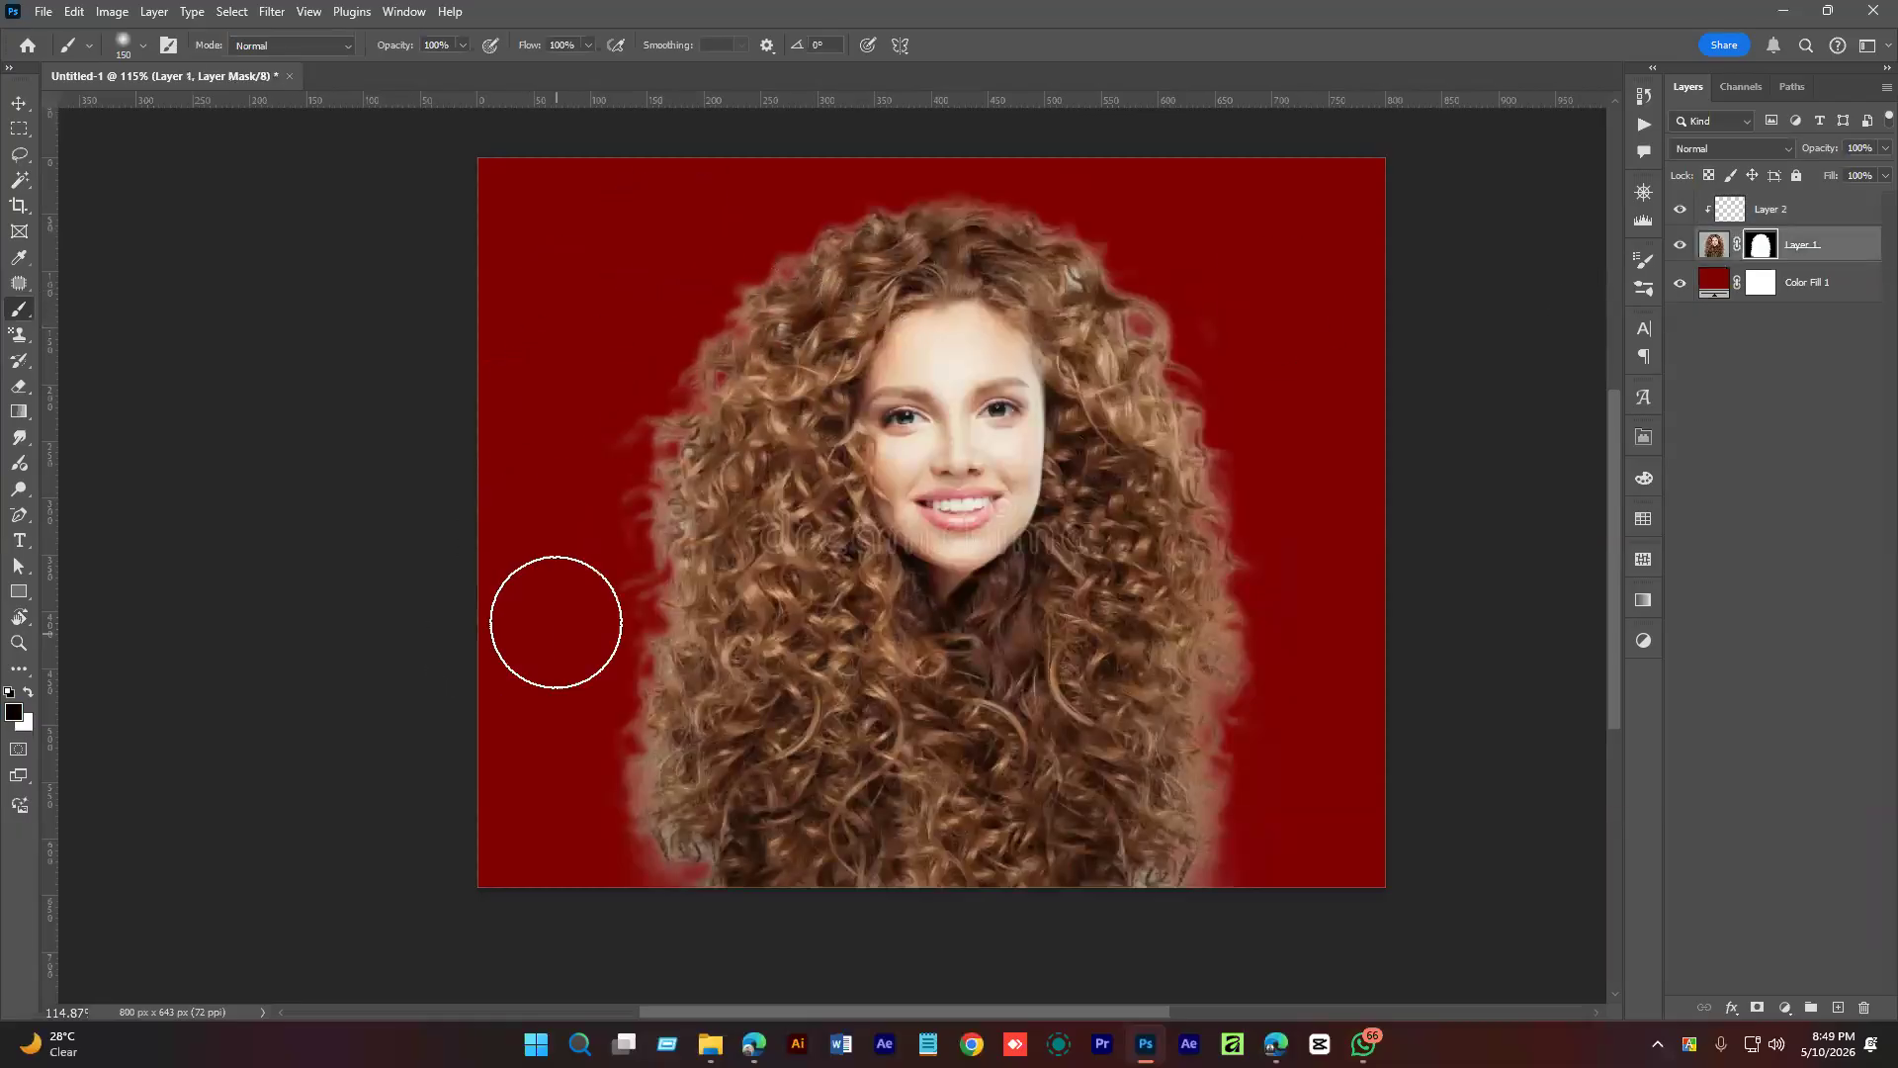
left_click_drag(1355, 457, 1304, 864)
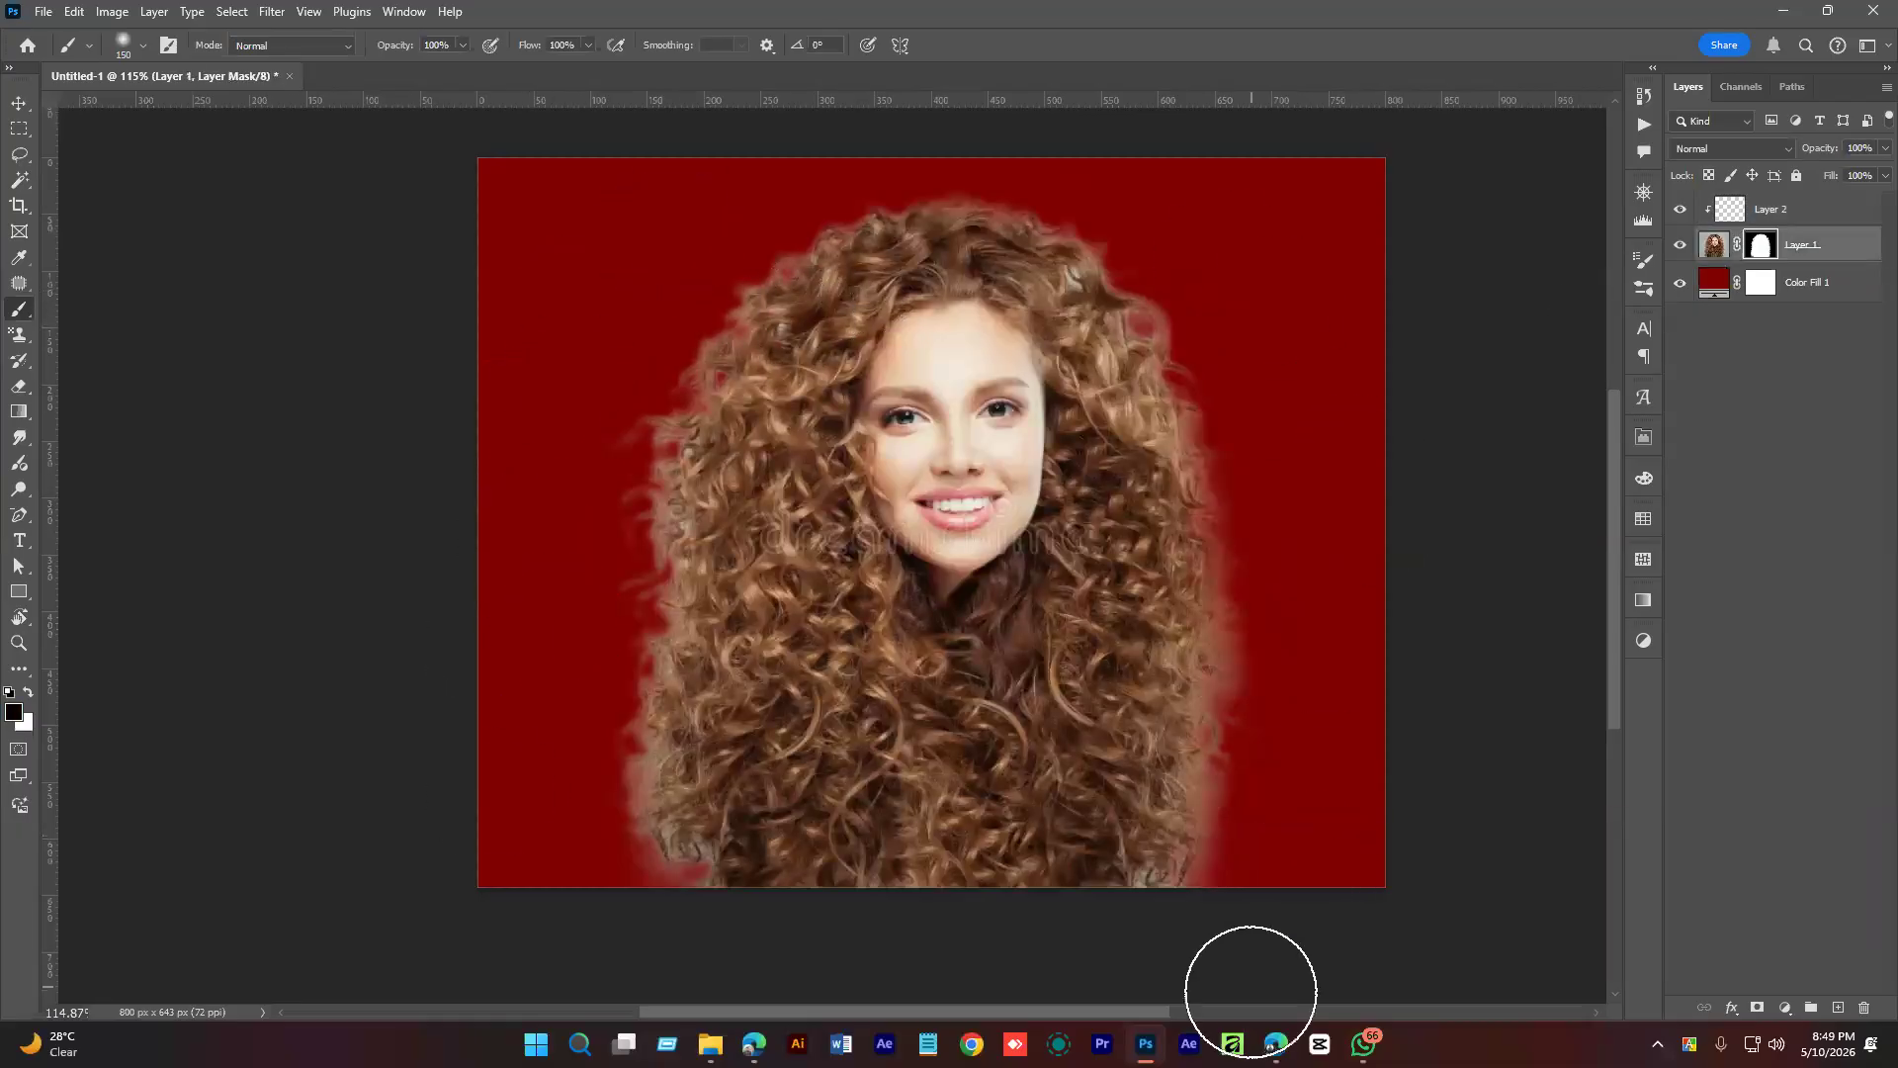
Paint brown on Layer 2 over the left, right and upper hair edges, and set the layer's blending mode to Multiply.
left_click(1757, 212)
mouse_move(651, 299)
left_mouse_down()
mouse_move(657, 508)
mouse_move(602, 791)
mouse_move(610, 962)
left_mouse_up()
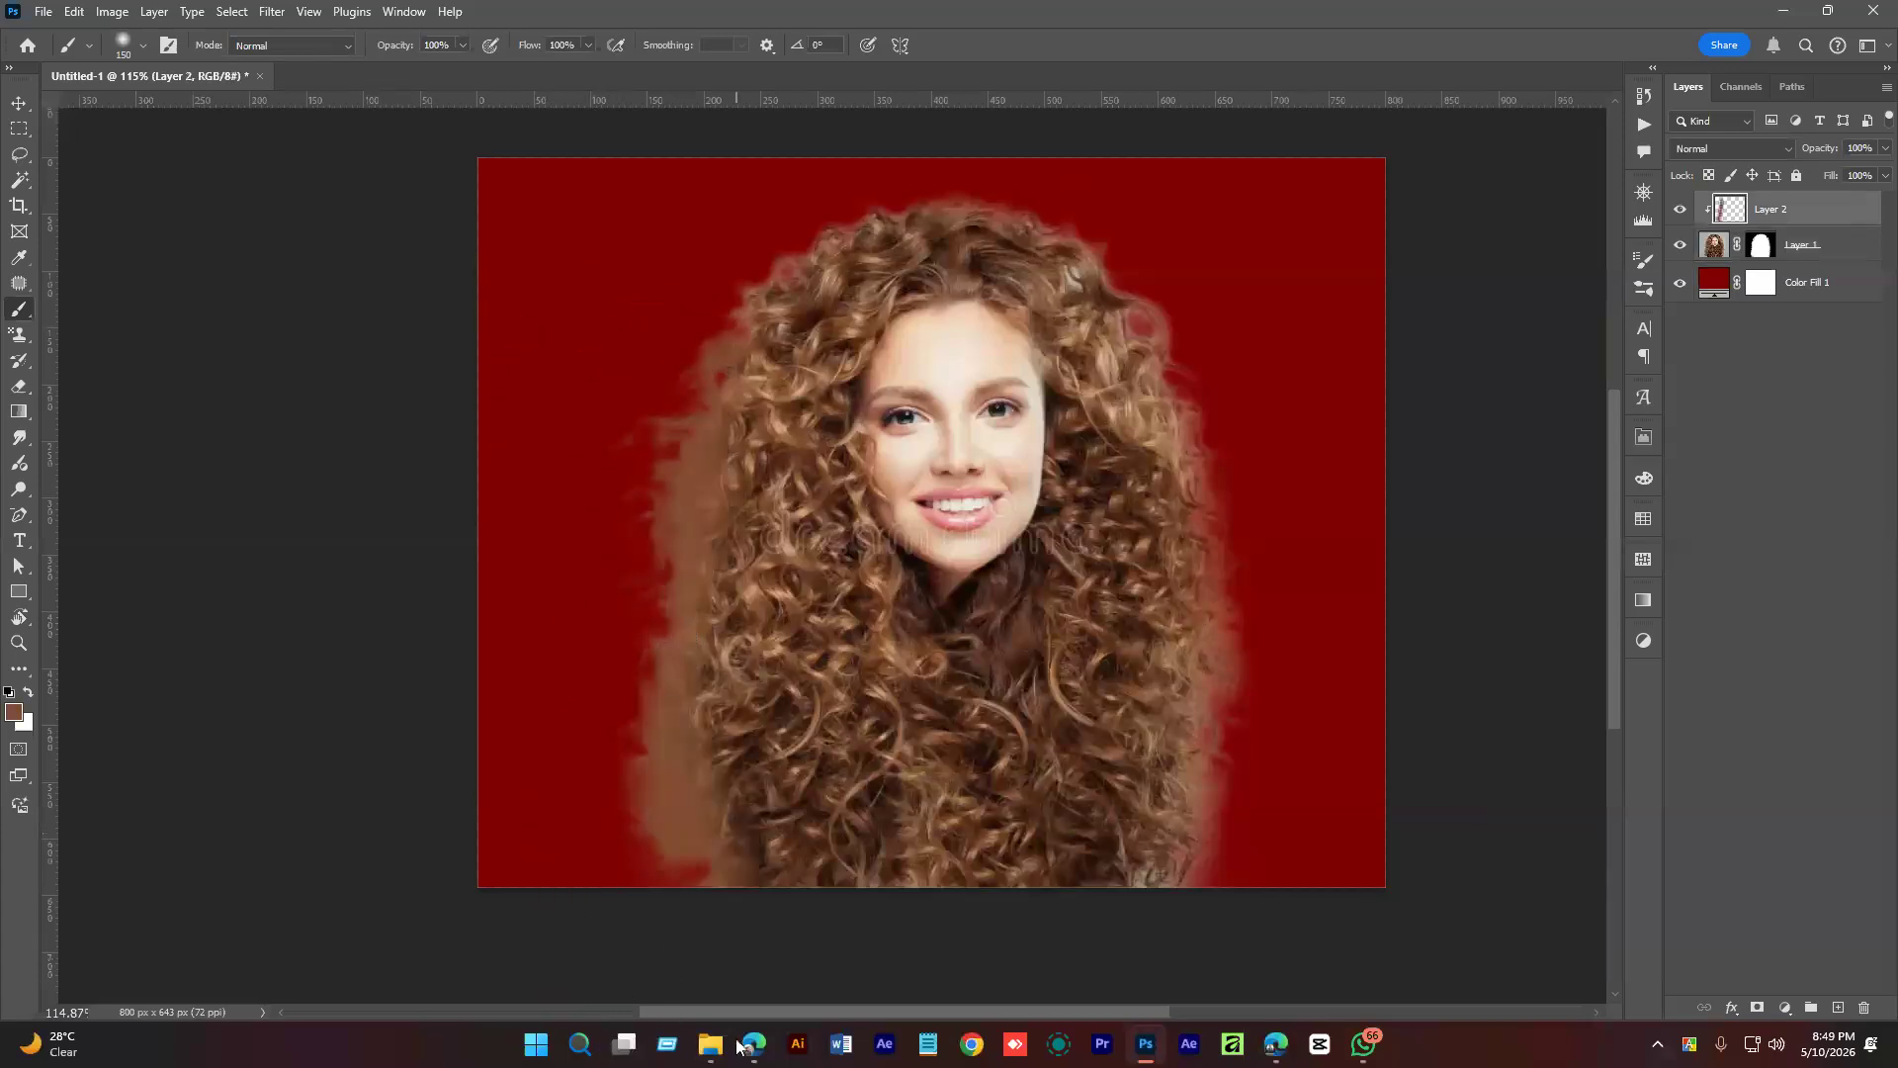
left_click_drag(1195, 425, 1203, 949)
mouse_move(1060, 301)
left_mouse_down()
mouse_move(821, 168)
mouse_move(893, 172)
mouse_move(696, 277)
left_mouse_up()
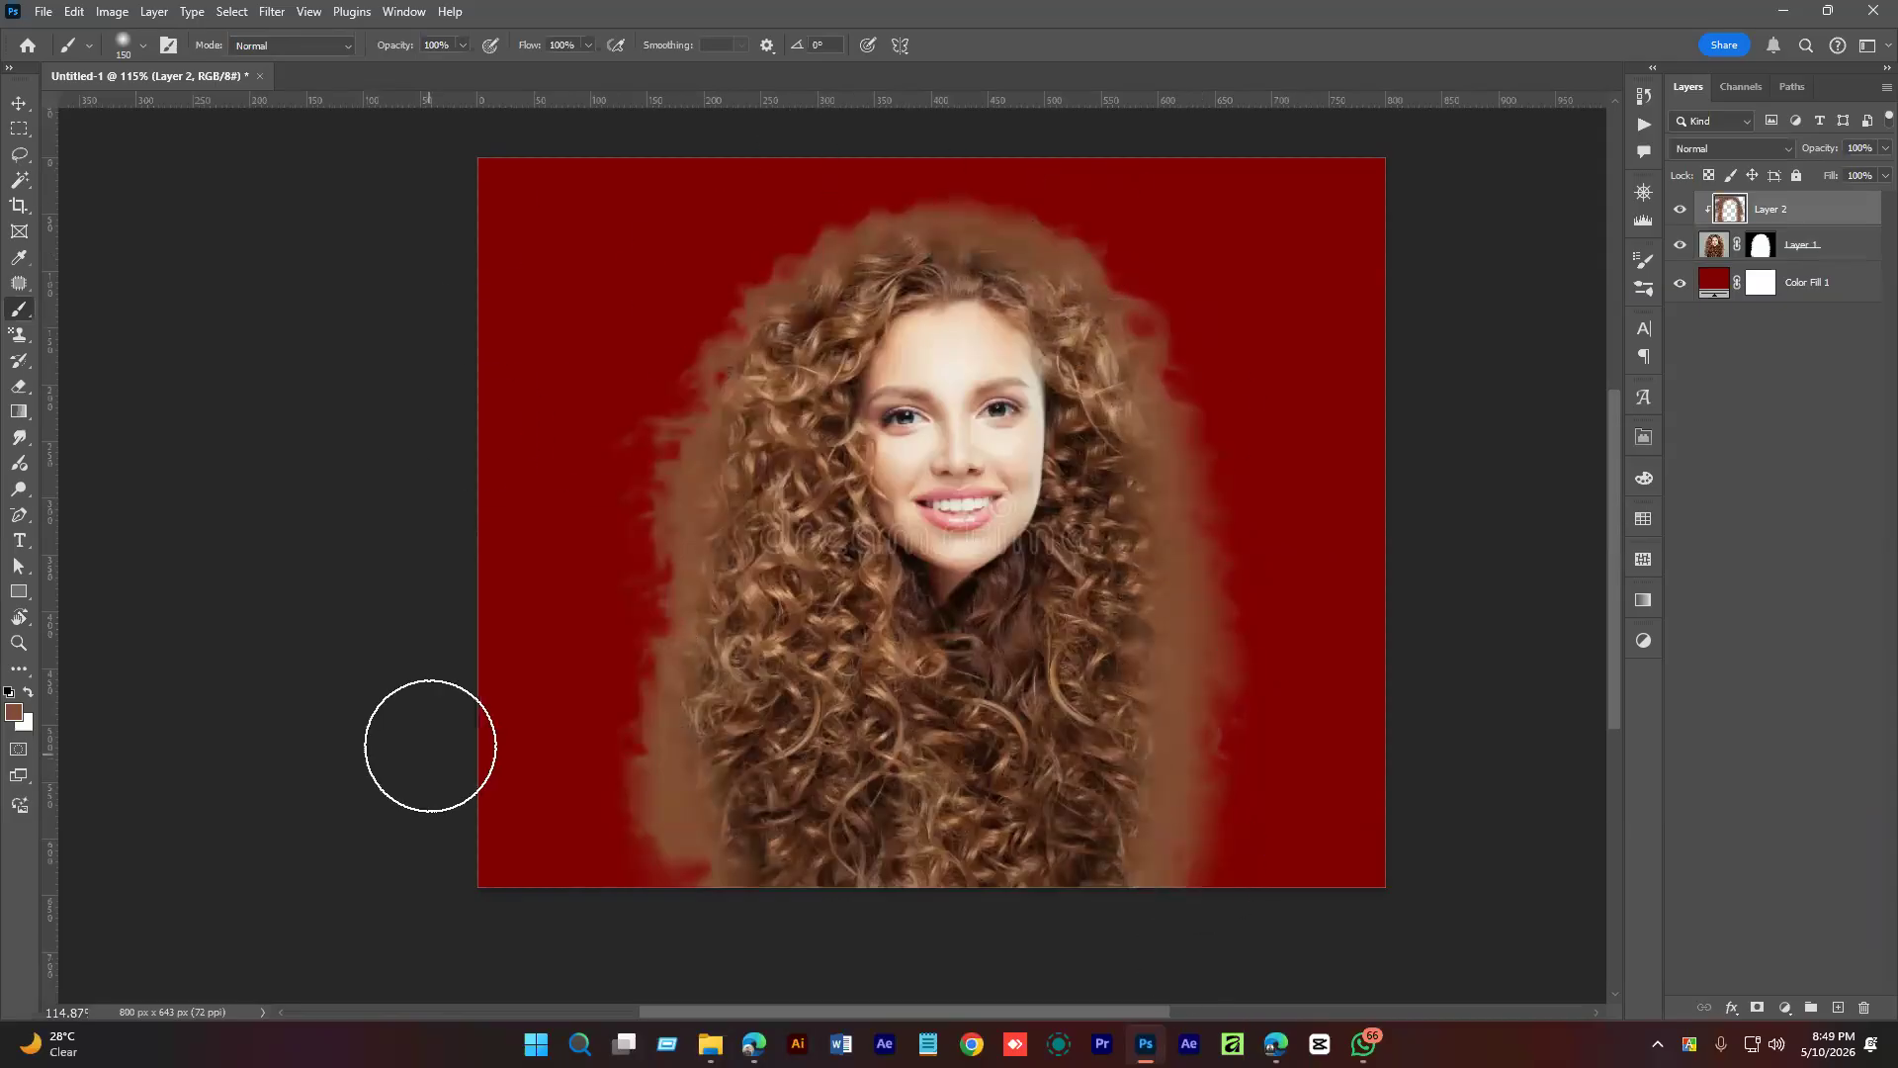
left_click(1704, 148)
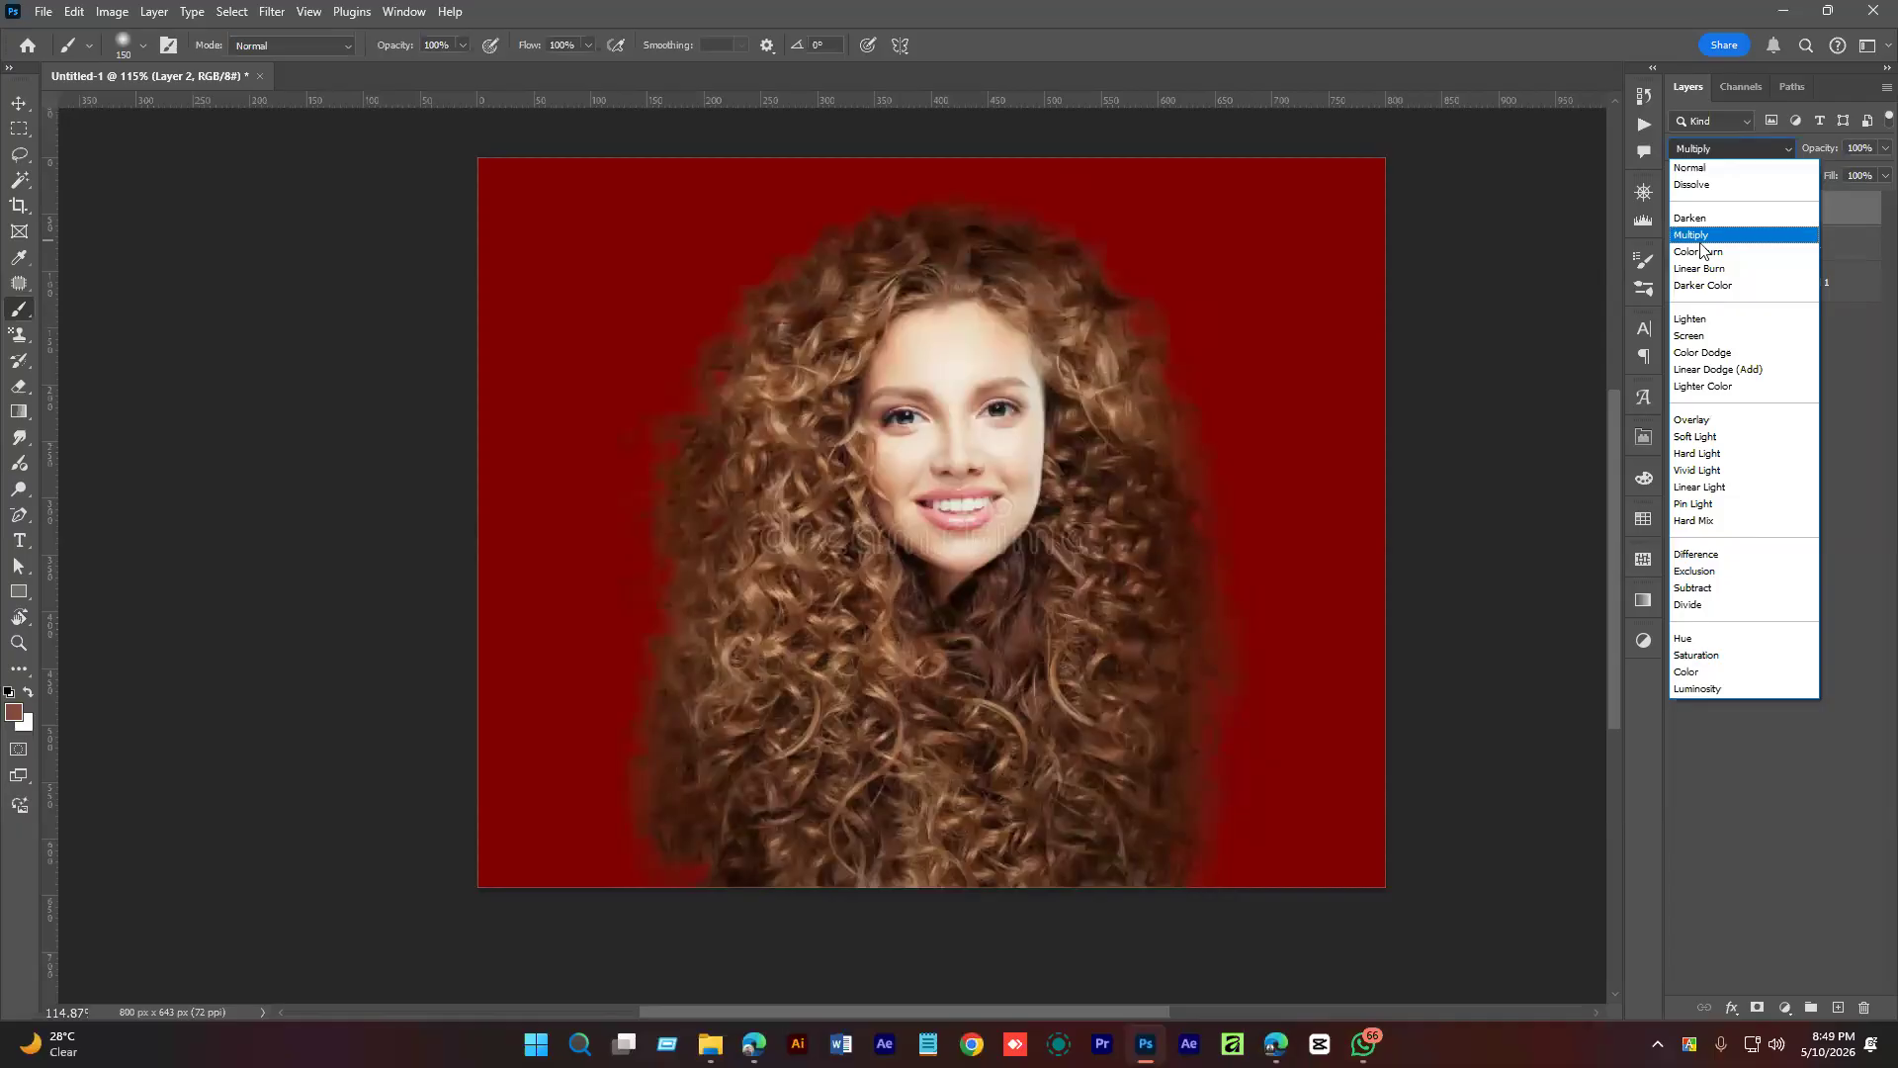
left_click(1698, 235)
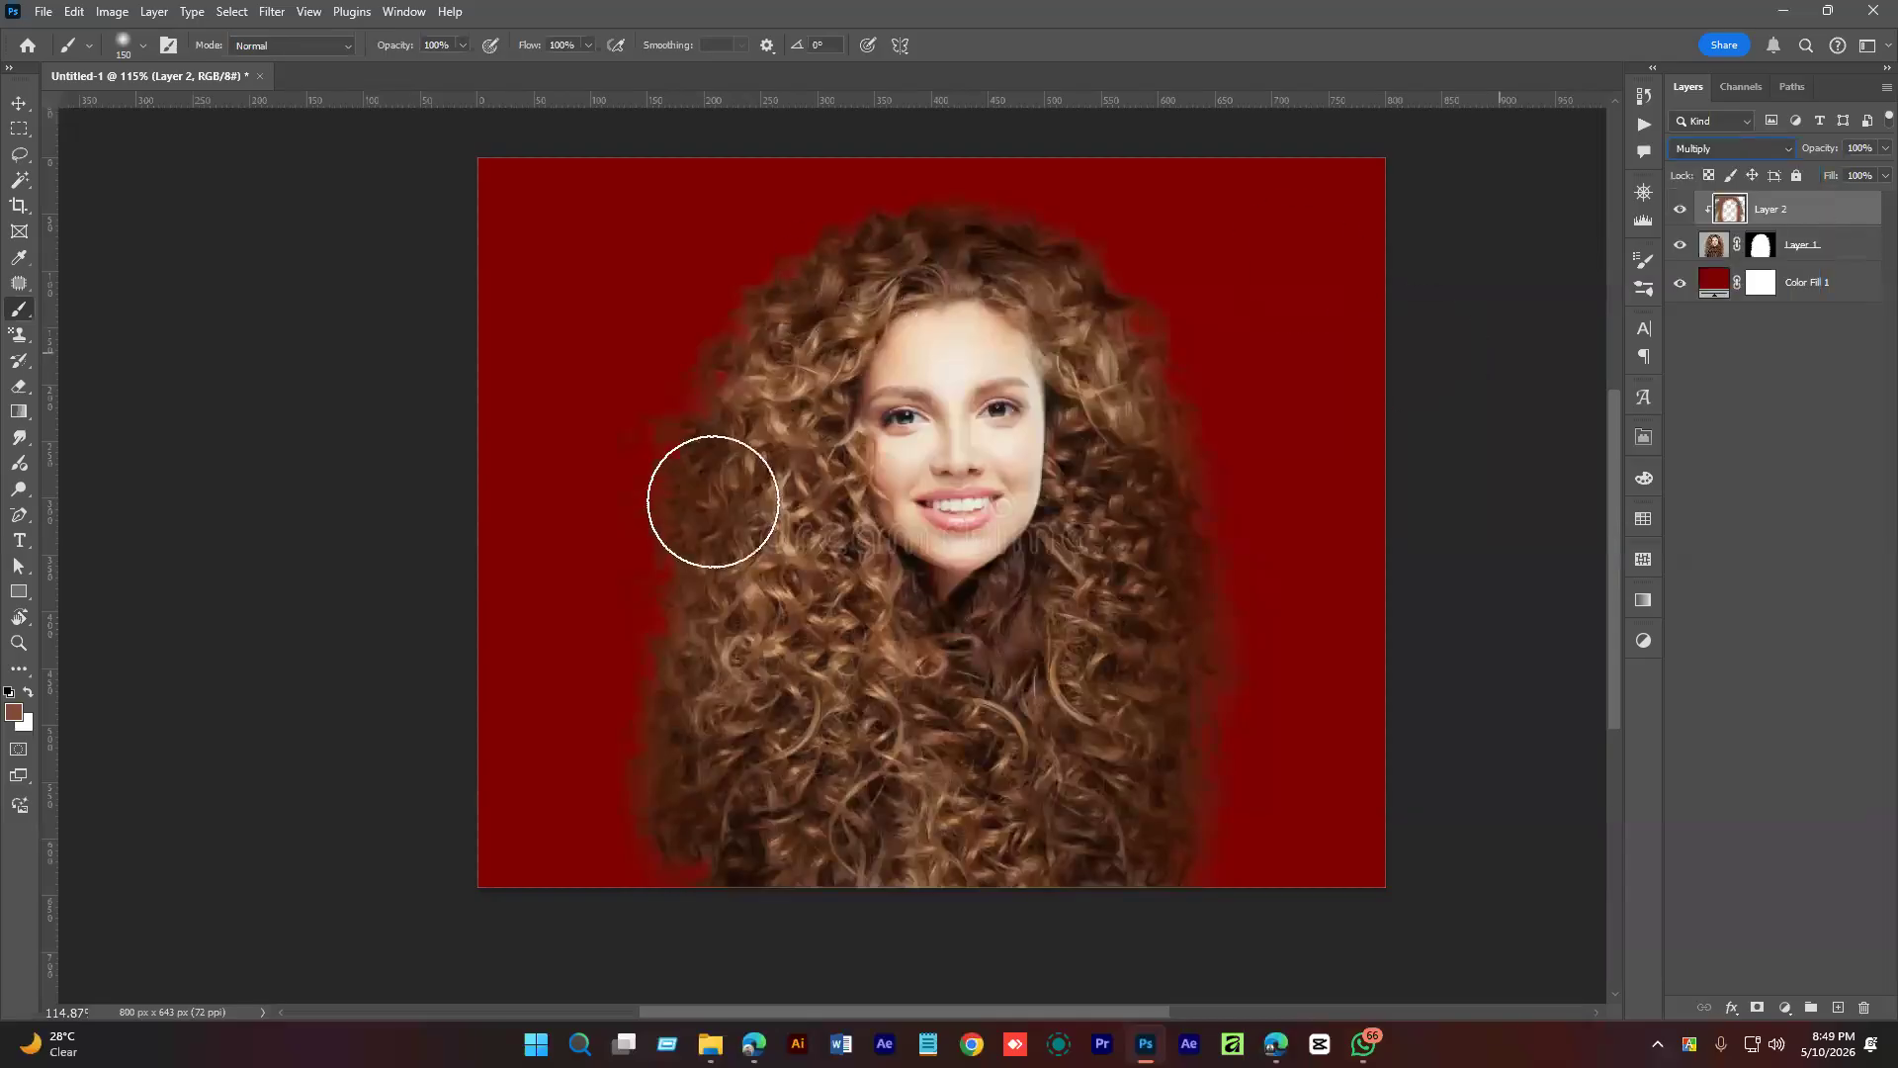
Paint the inner hair brown on Layer 2 with the brush opacity reduced to 50% and 30%.
left_click_drag(726, 422, 733, 707)
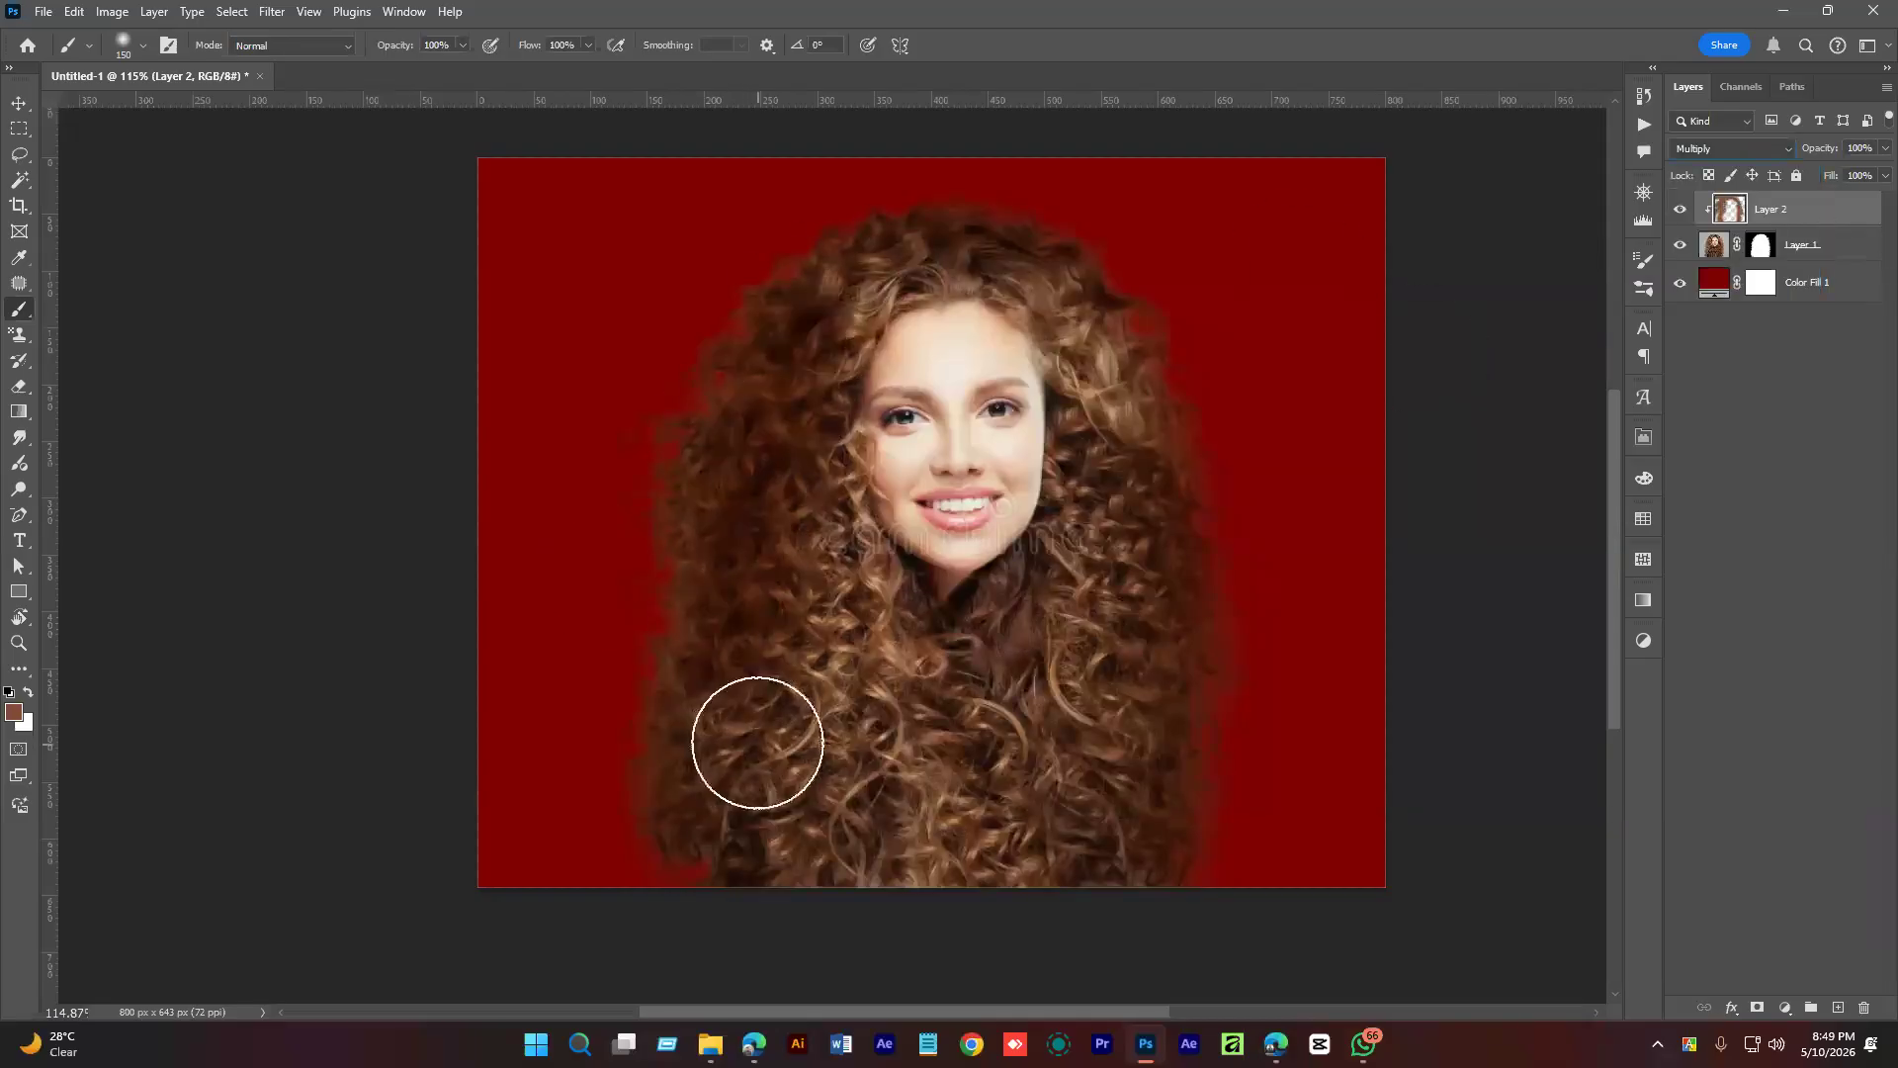
key("ctrl+z")
key("5")
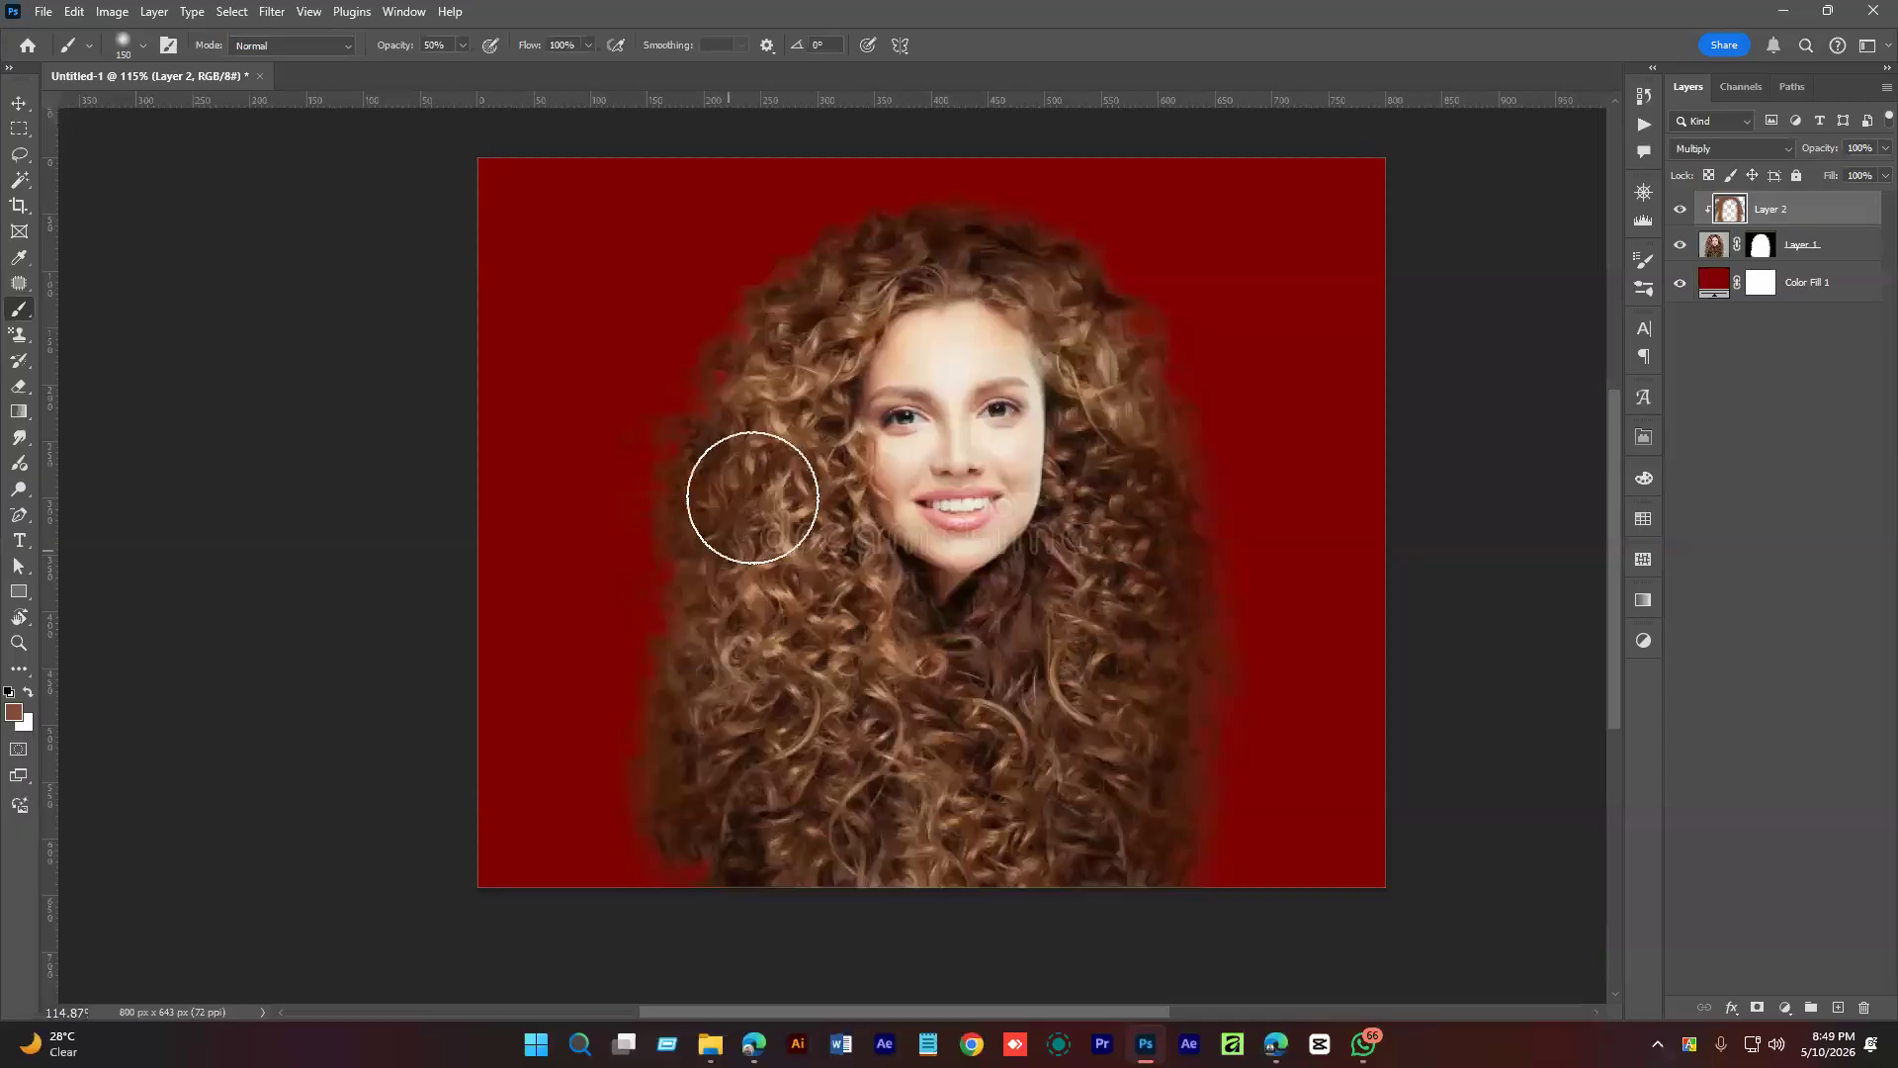
left_click_drag(788, 449, 759, 820)
left_click_drag(847, 636, 951, 823)
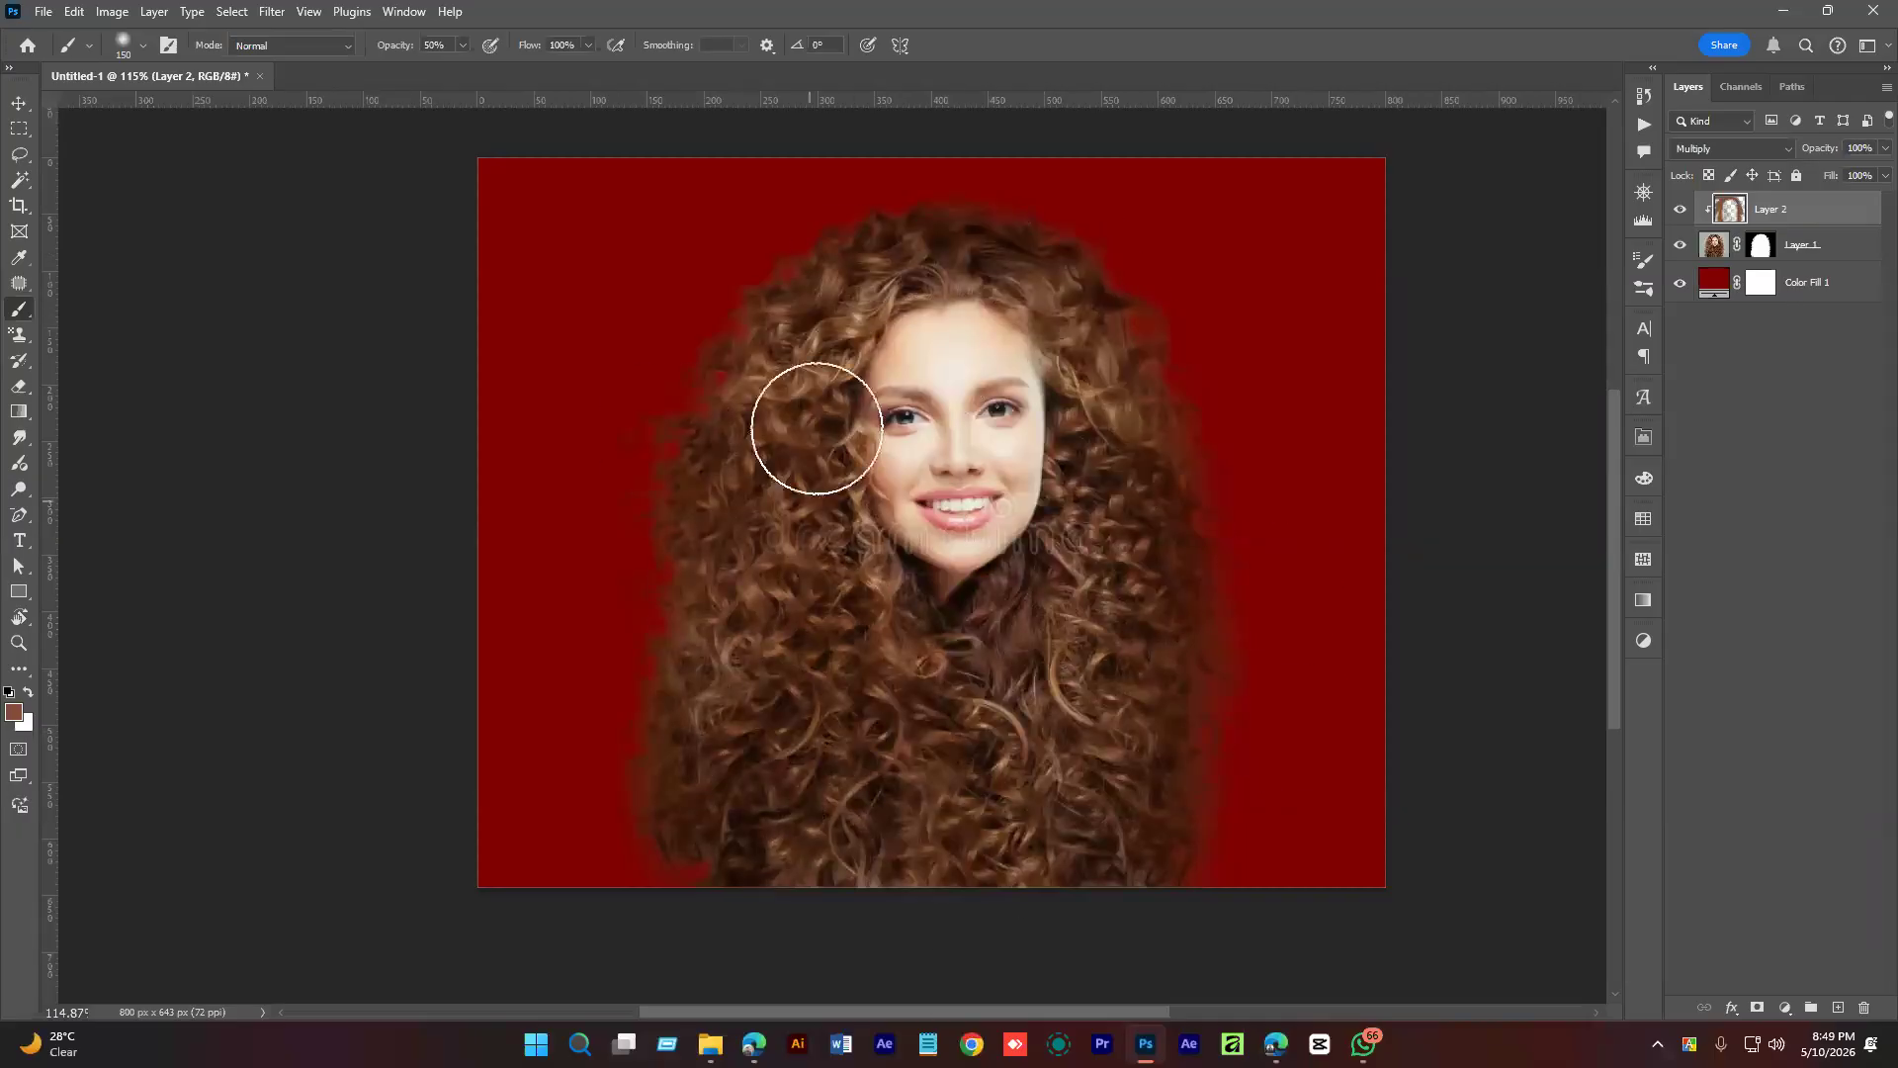
left_click(841, 299)
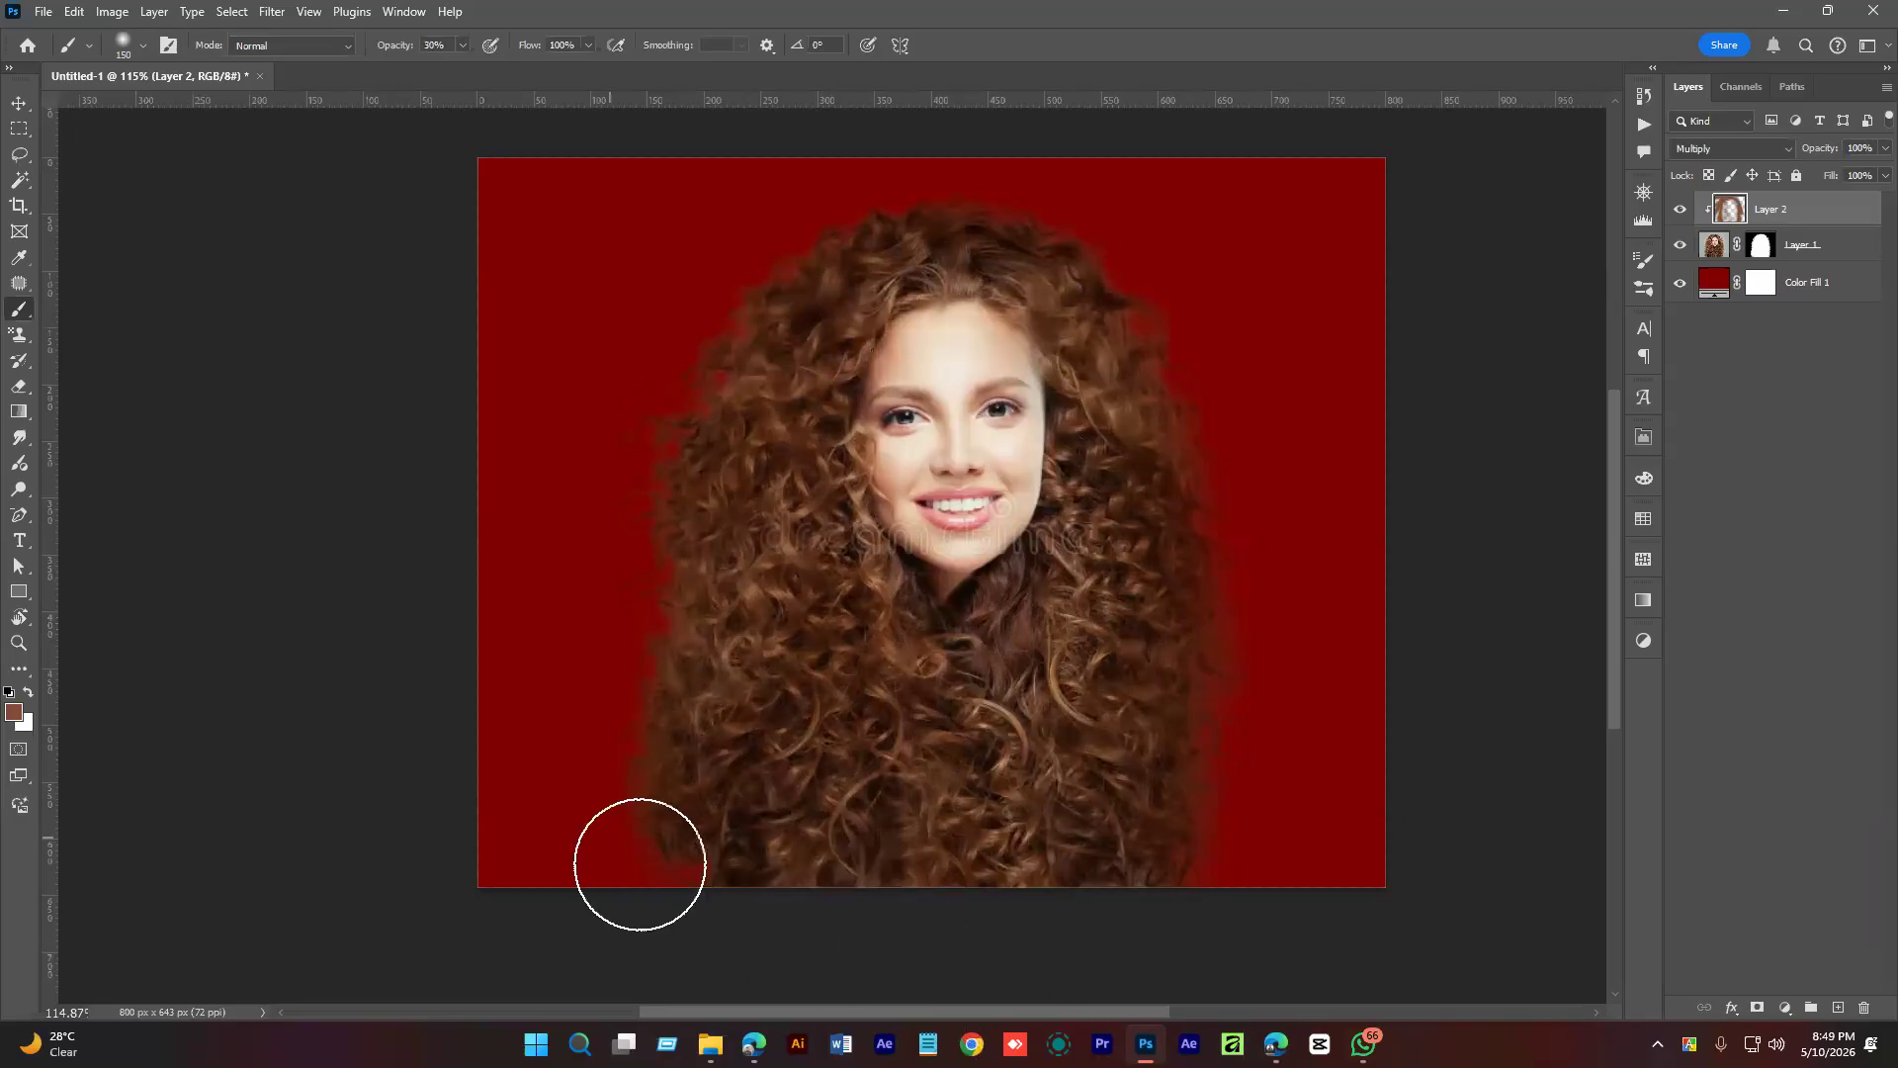
Select Layer 1 and Layer 2 together and convert them to a single smart object.
left_click(1764, 462)
left_click(1809, 246)
left_click(1808, 208, "shift")
right_click(1806, 204)
left_click(1769, 518)
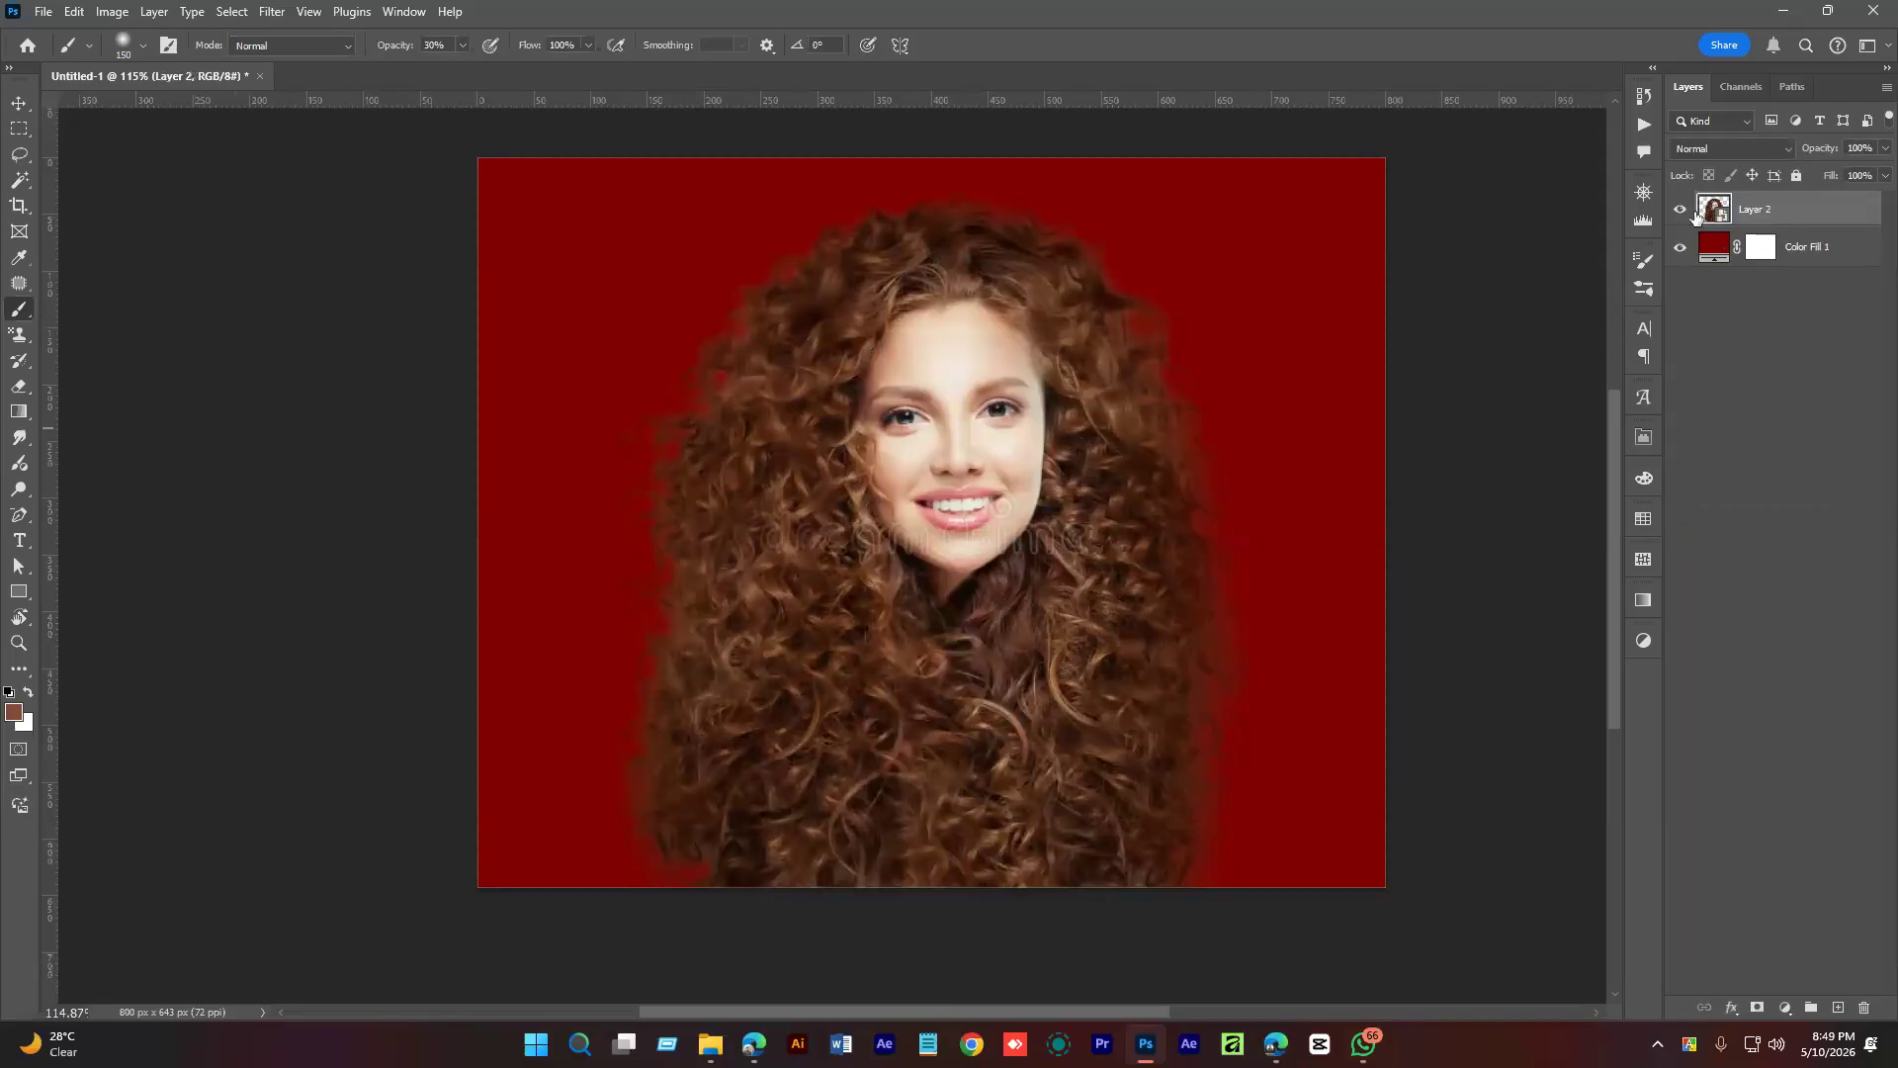
Toggle Layer 2's visibility and preview the cutout against mint #60ffd8 in the Color Fill layer, discarding the colour change.
left_click(1682, 209)
left_click(1681, 210)
left_click(1681, 209)
left_click(1682, 209)
double_click(1714, 244)
mouse_move(1602, 305)
left_mouse_down()
mouse_move(1421, 302)
mouse_move(1424, 326)
mouse_move(1491, 367)
mouse_move(1473, 330)
mouse_move(1496, 297)
mouse_move(1587, 299)
mouse_move(1651, 243)
left_mouse_up()
mouse_move(1547, 320)
left_mouse_down()
mouse_move(1611, 287)
mouse_move(1483, 296)
mouse_move(1537, 292)
mouse_move(1487, 347)
left_mouse_up()
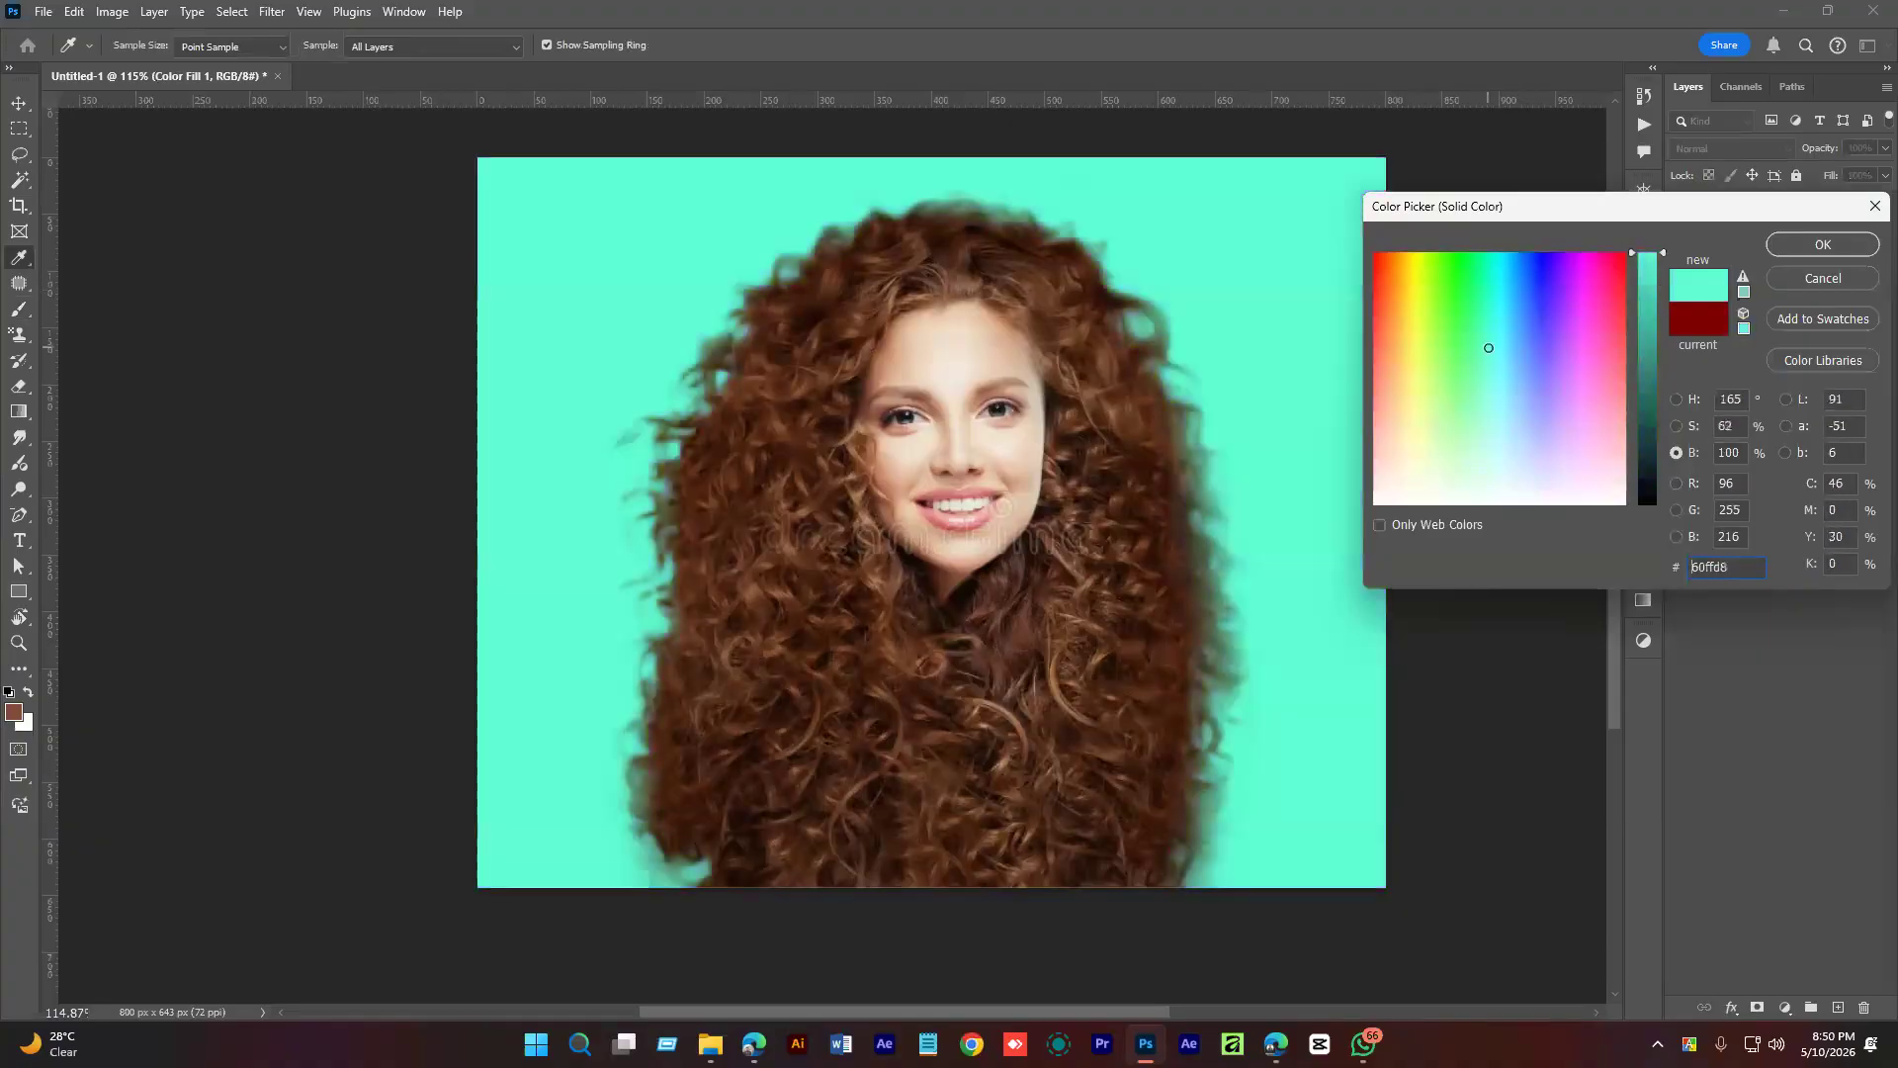
left_click(1815, 278)
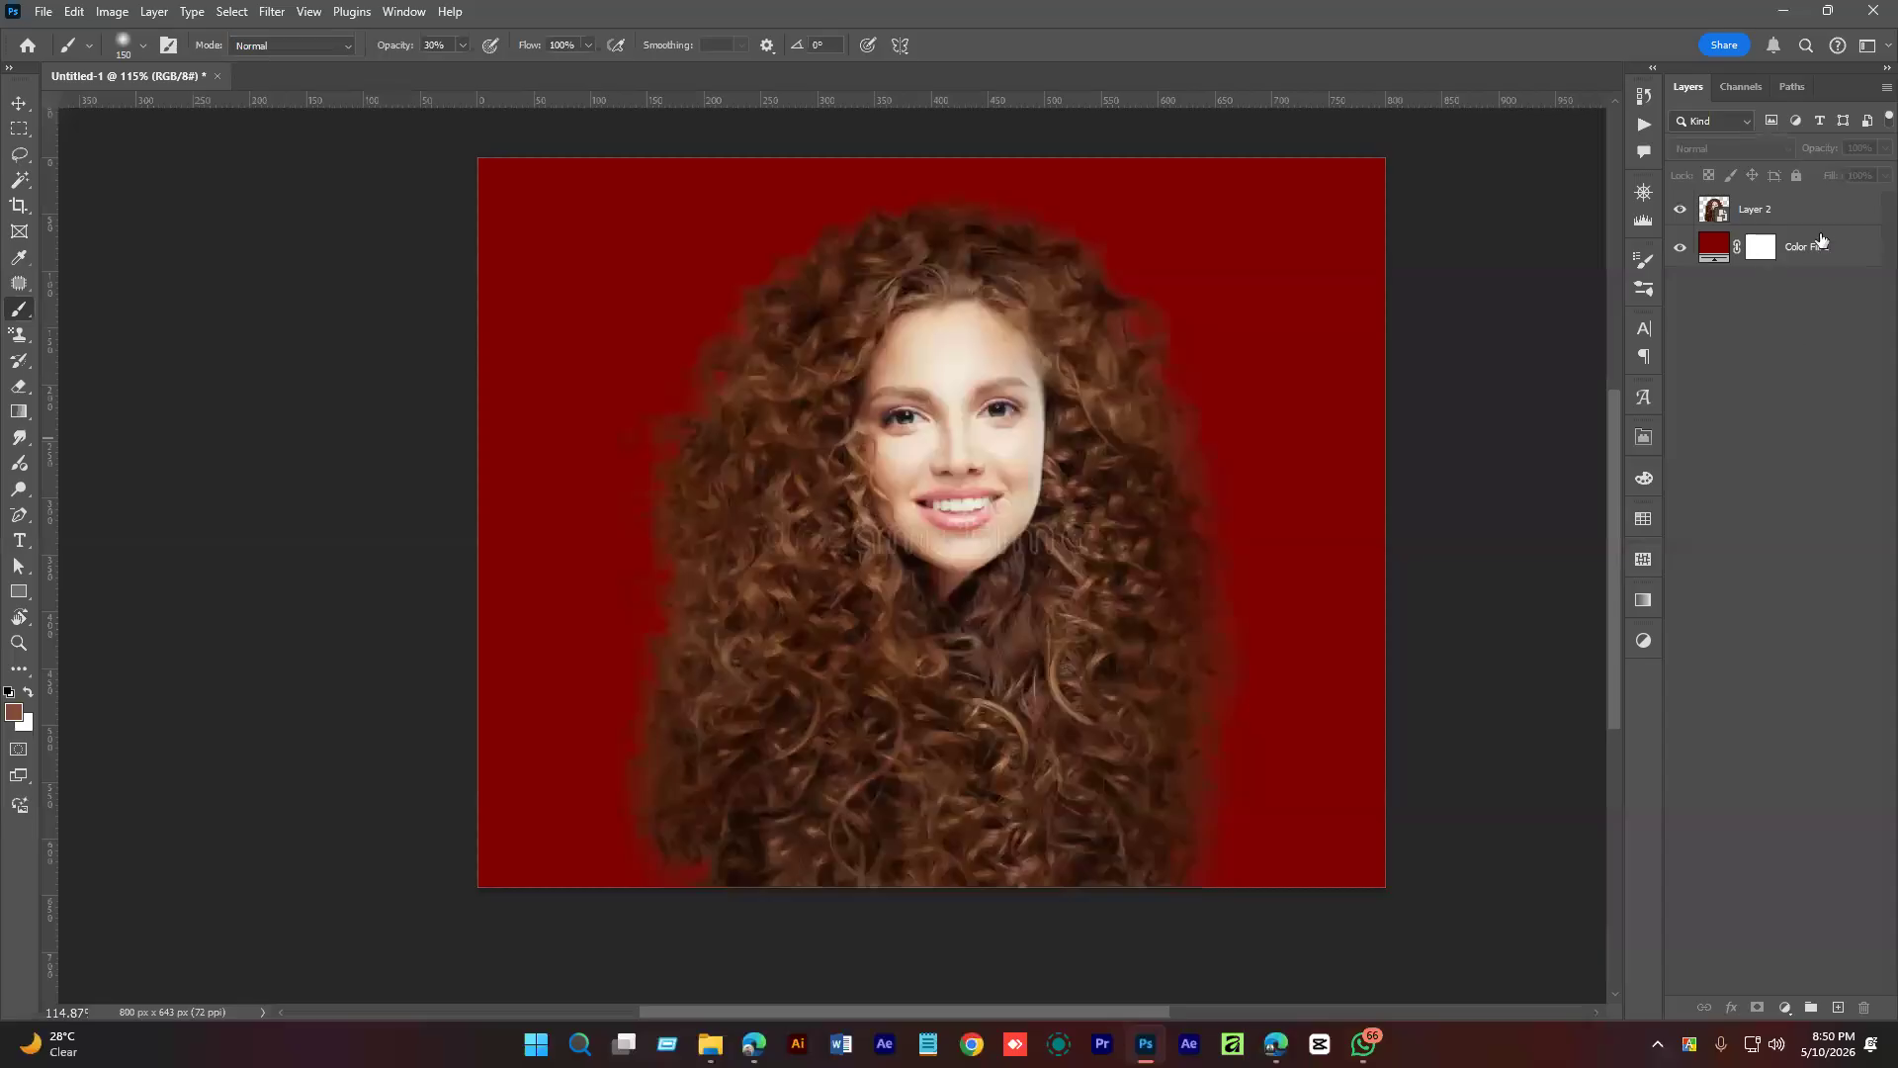
Delete the Color Fill 1 layer and switch to the Move tool.
left_click(1805, 253)
key("Delete")
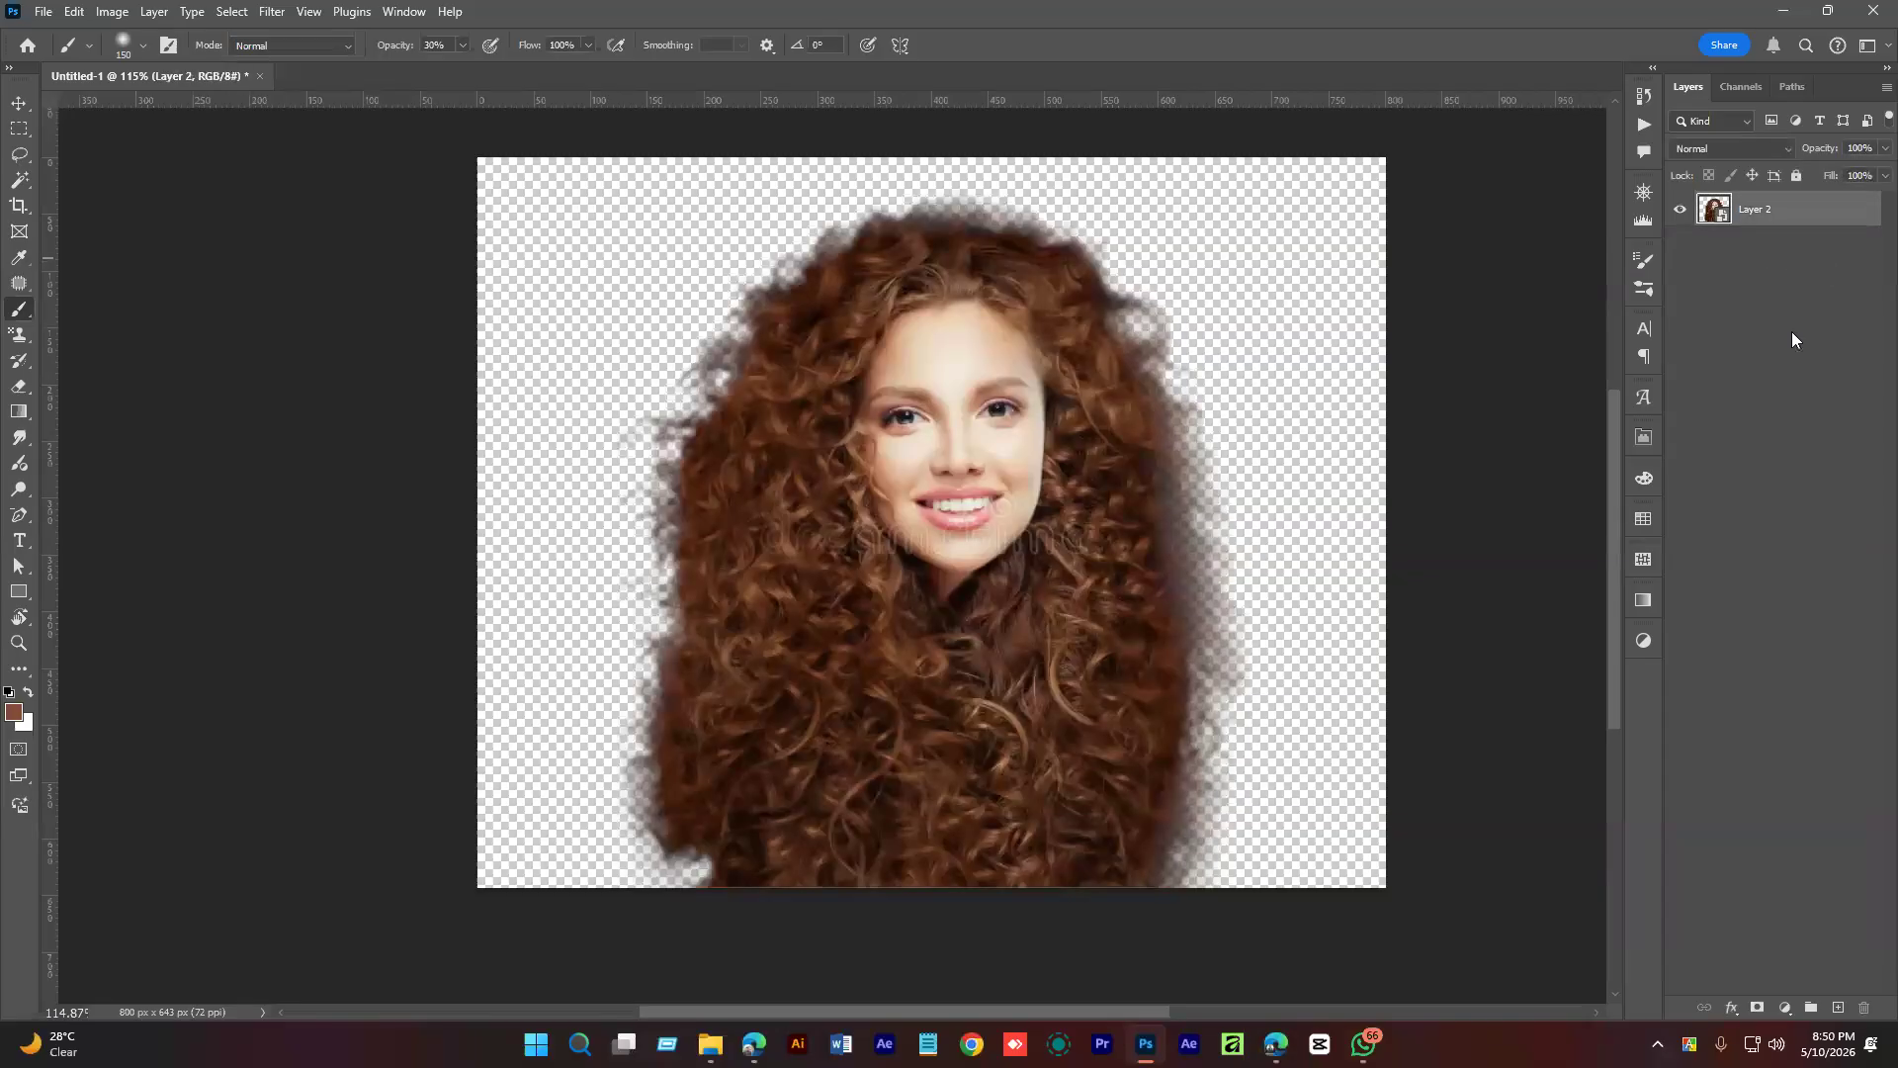
key("v")
mouse_move(934, 431)
left_mouse_down()
mouse_move(992, 615)
mouse_move(1044, 407)
mouse_move(937, 431)
left_mouse_up()
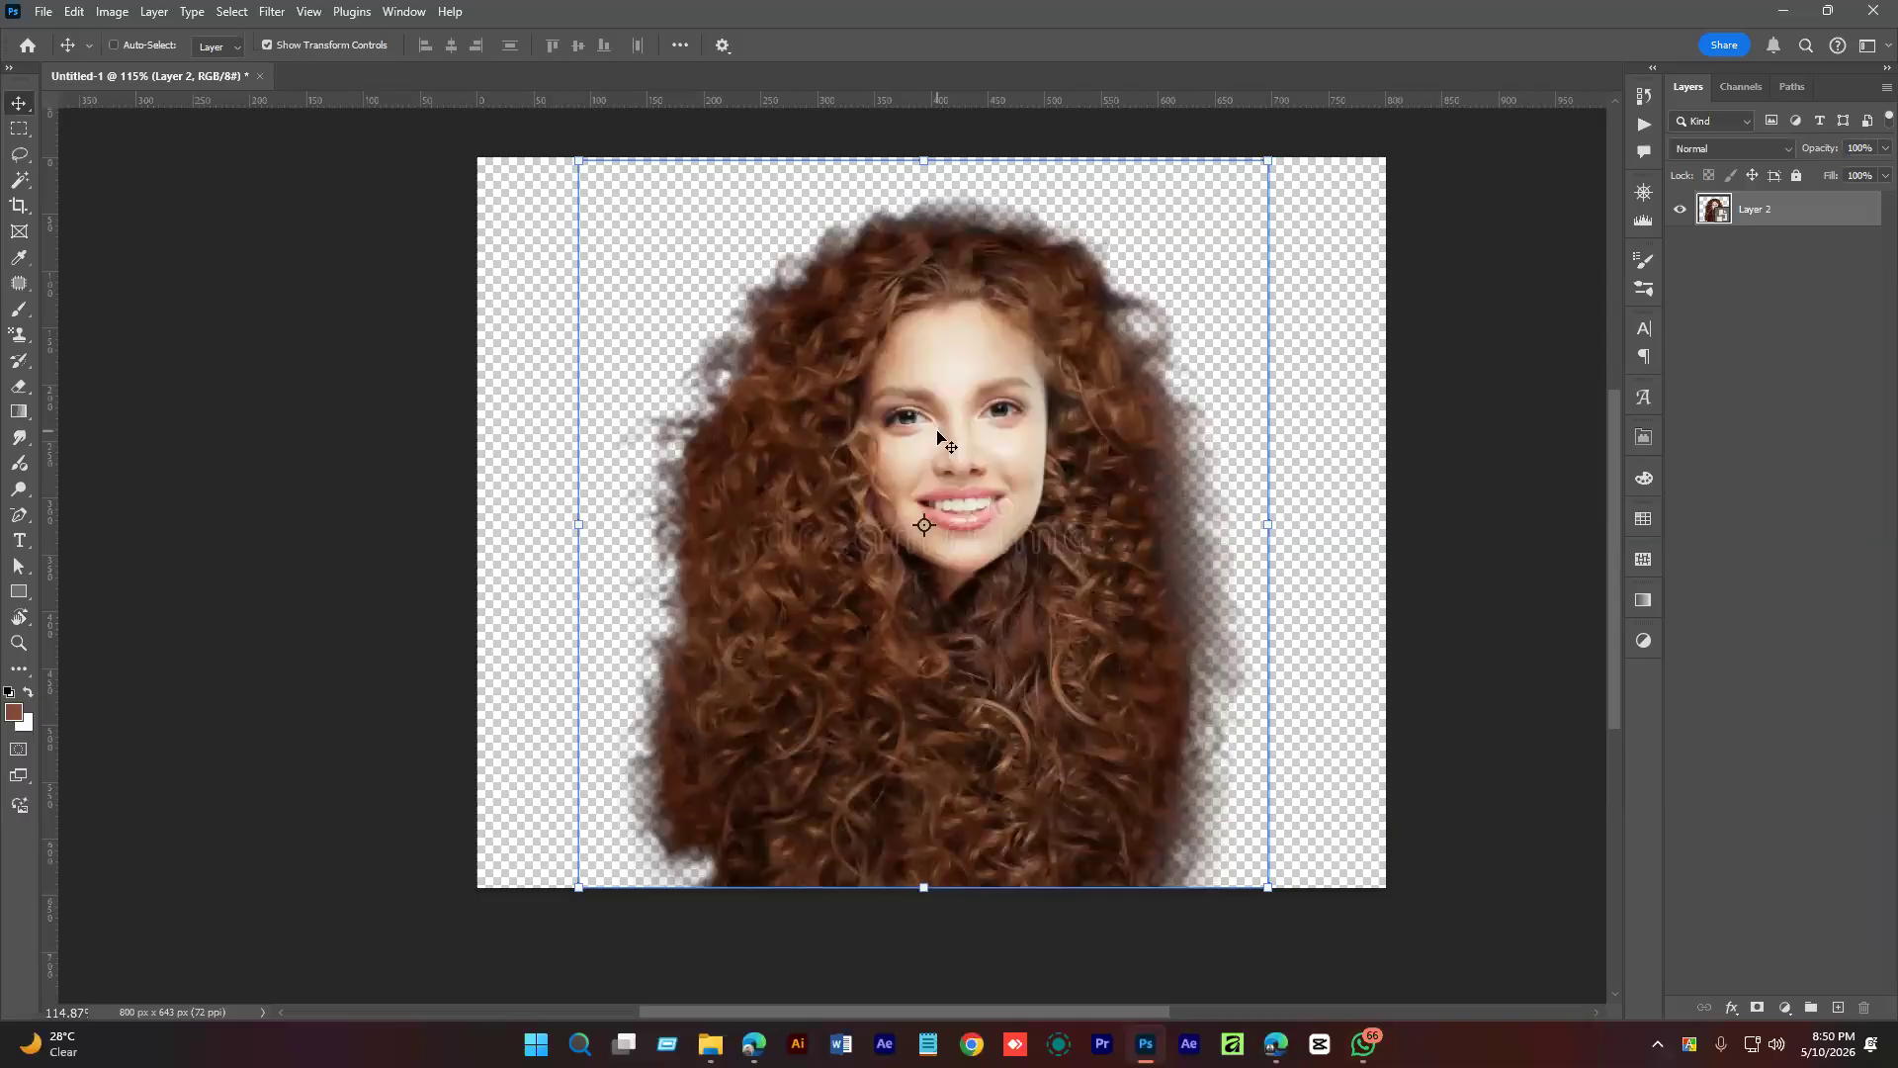
left_click(1847, 466)
left_click(1765, 216)
scroll(1013, 441, "down", 2, "alt")
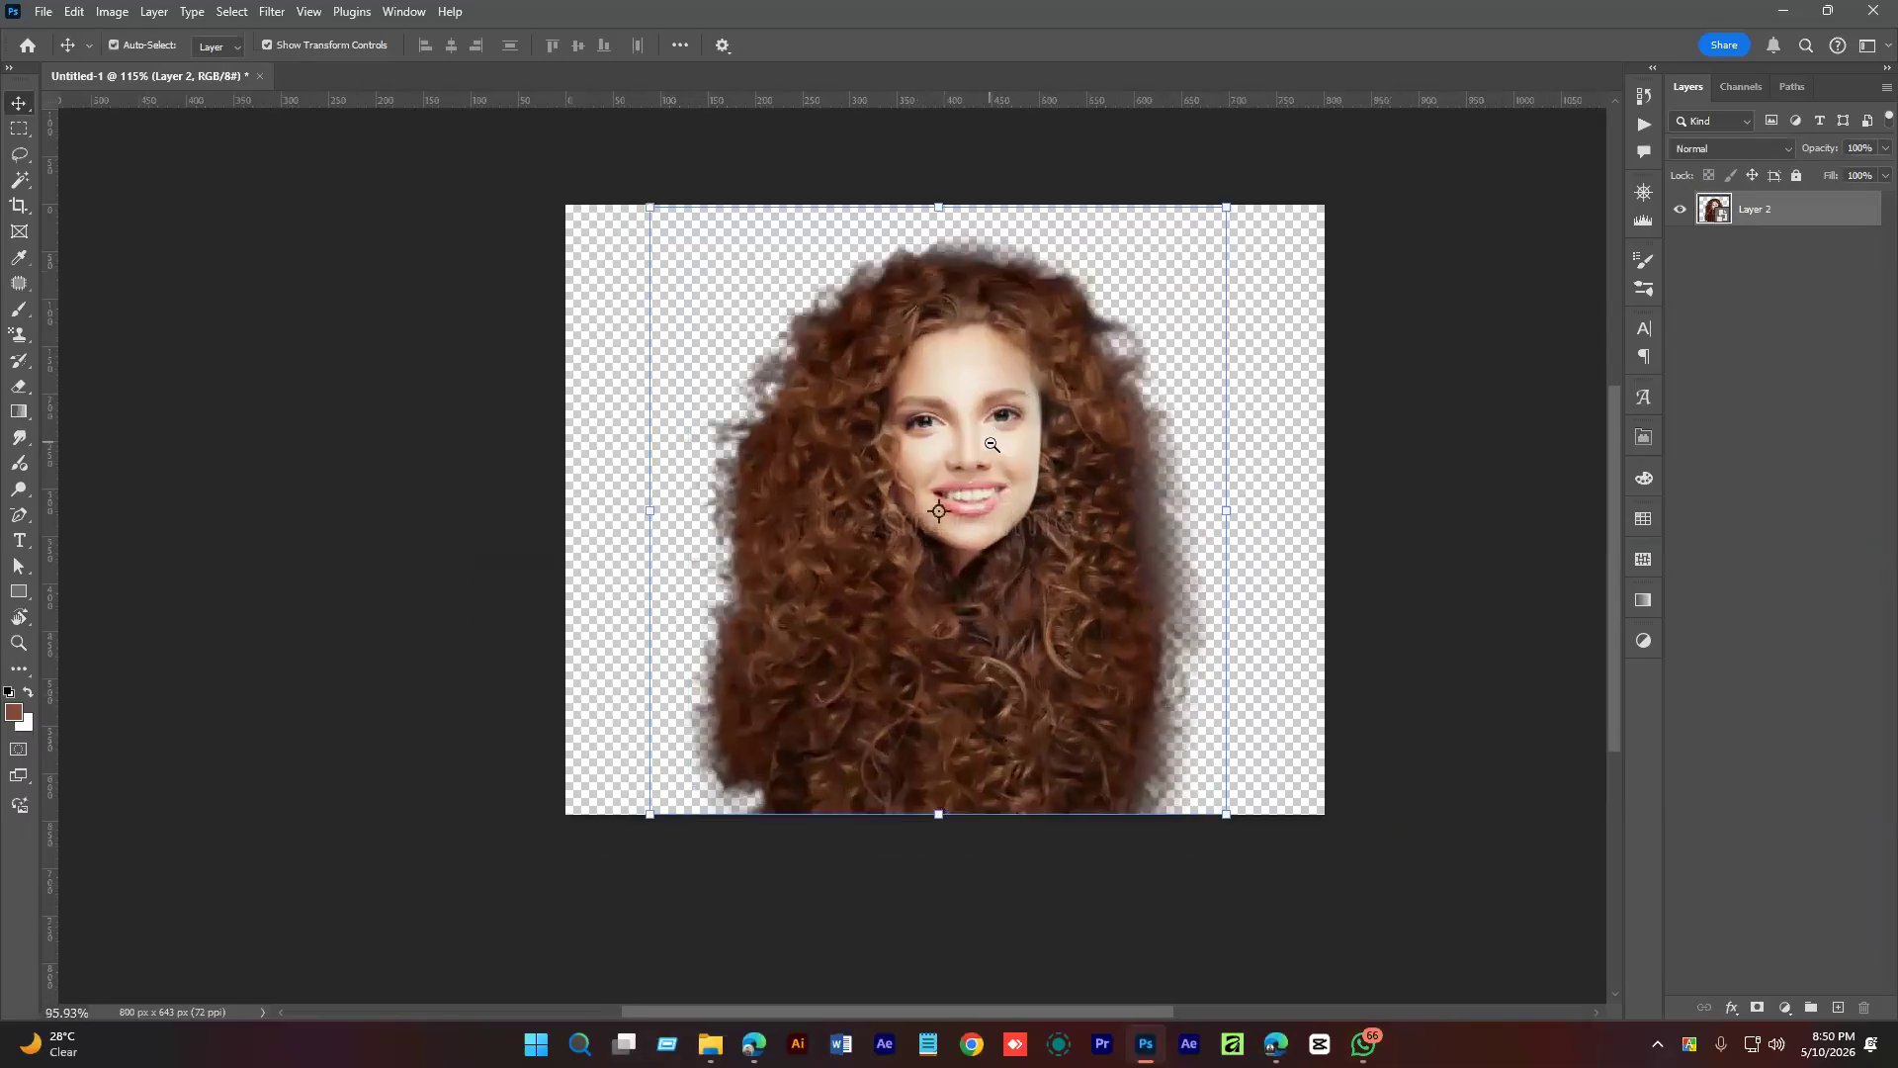
left_click(1783, 447)
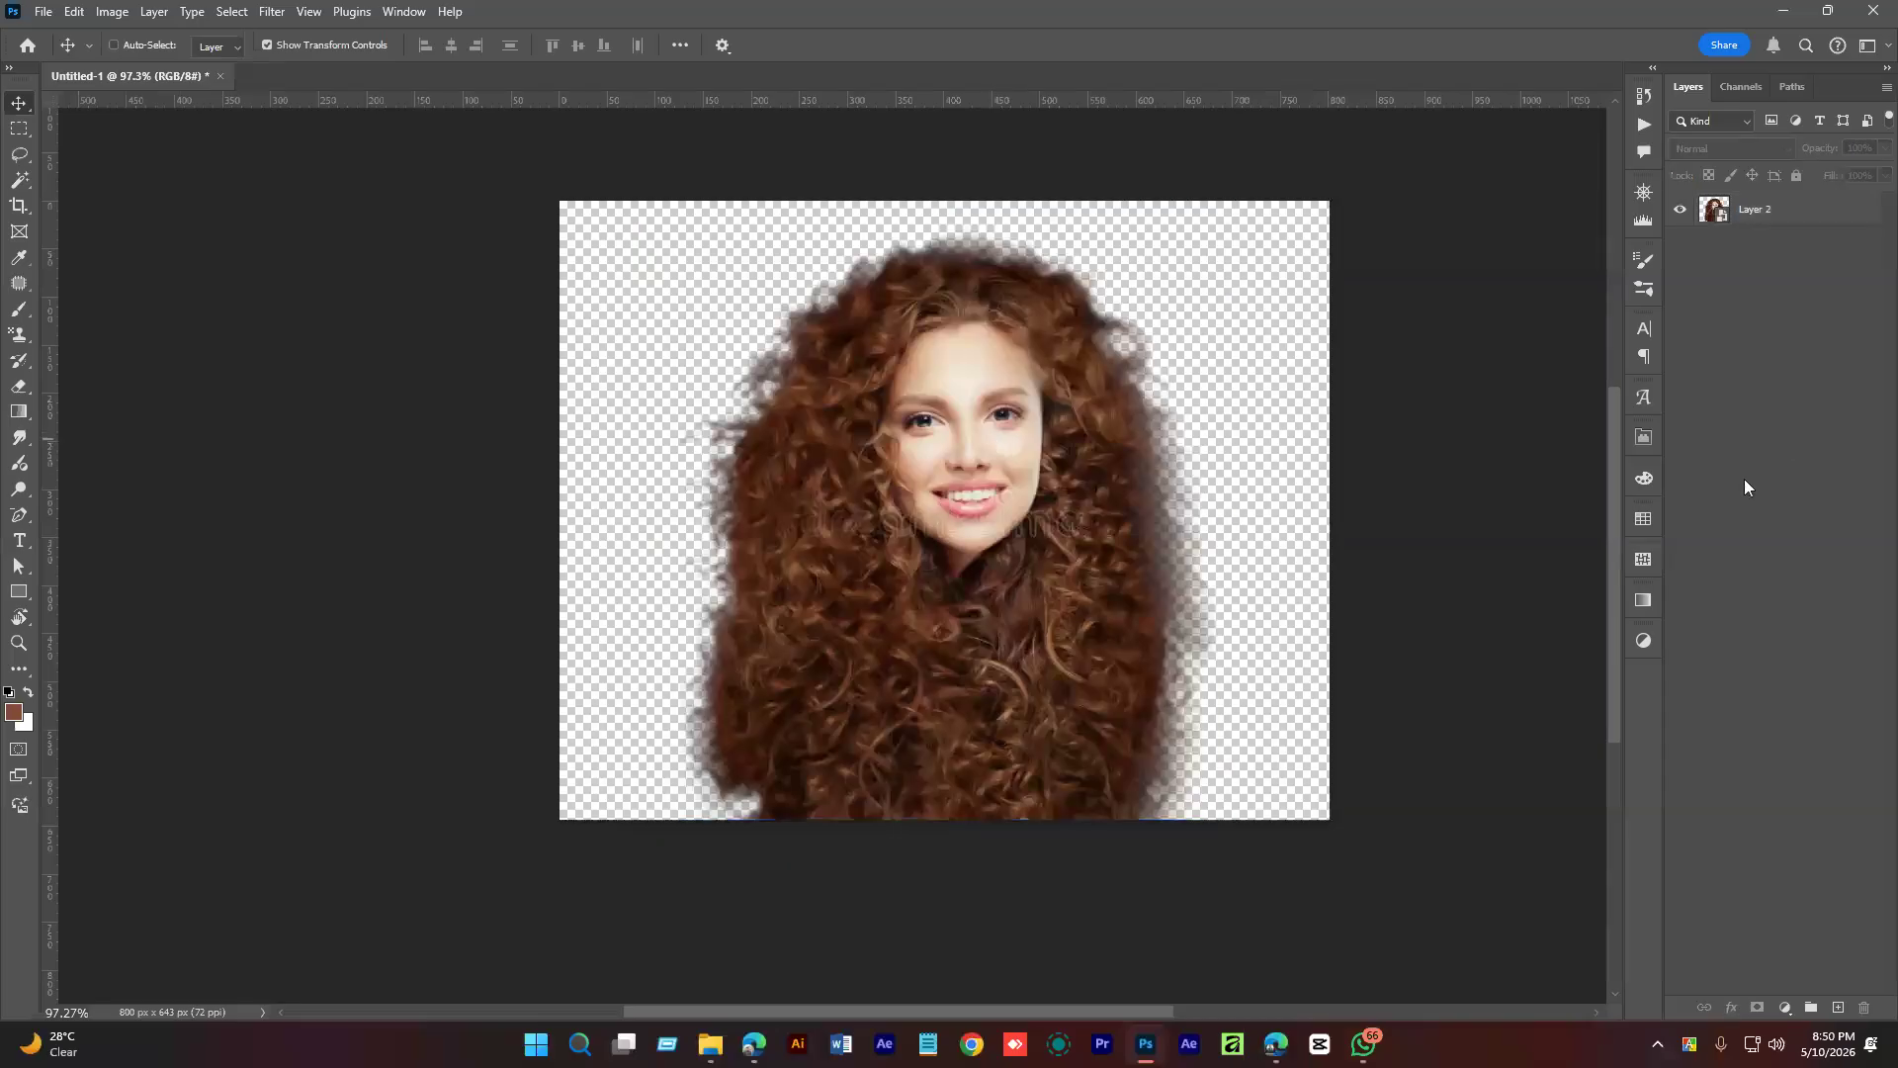
Create a landscape document named Magazin COver, 11.10 by 8.931 inches, and close it again.
left_click(44, 11)
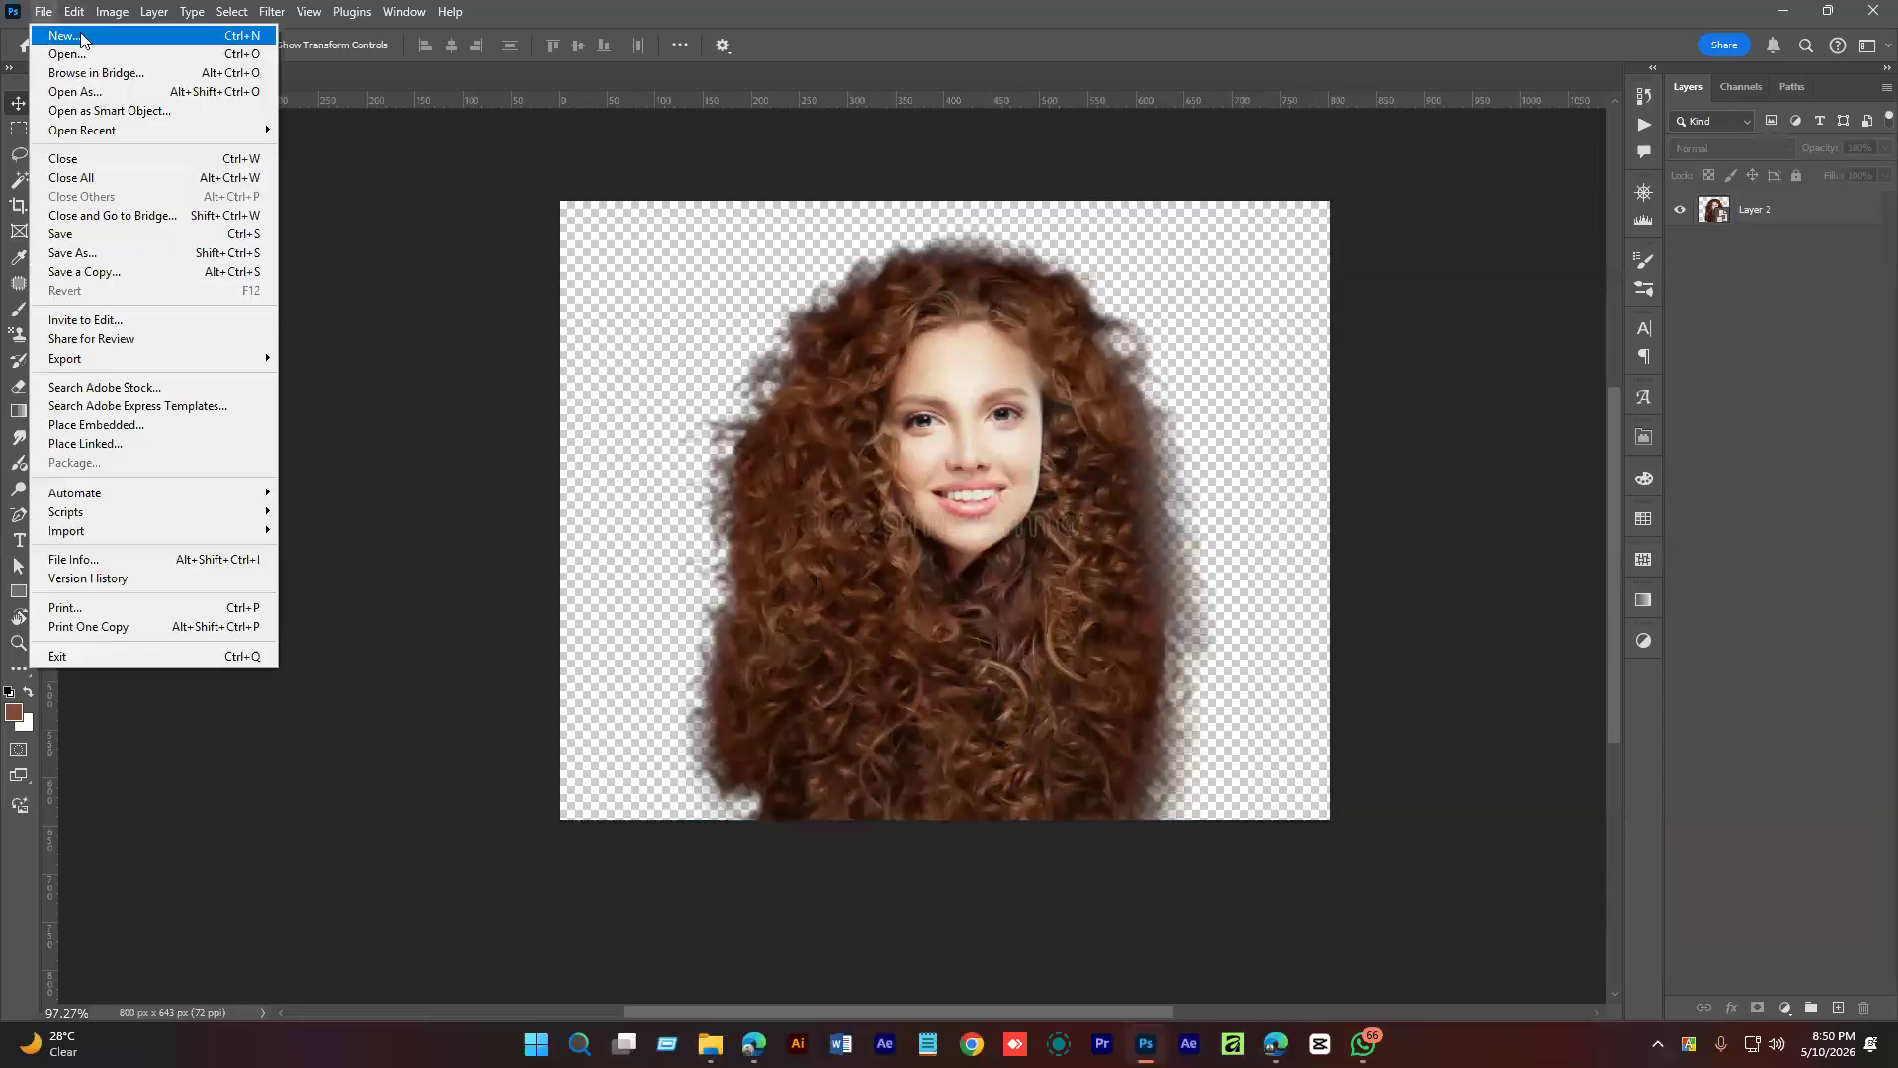
left_click(61, 35)
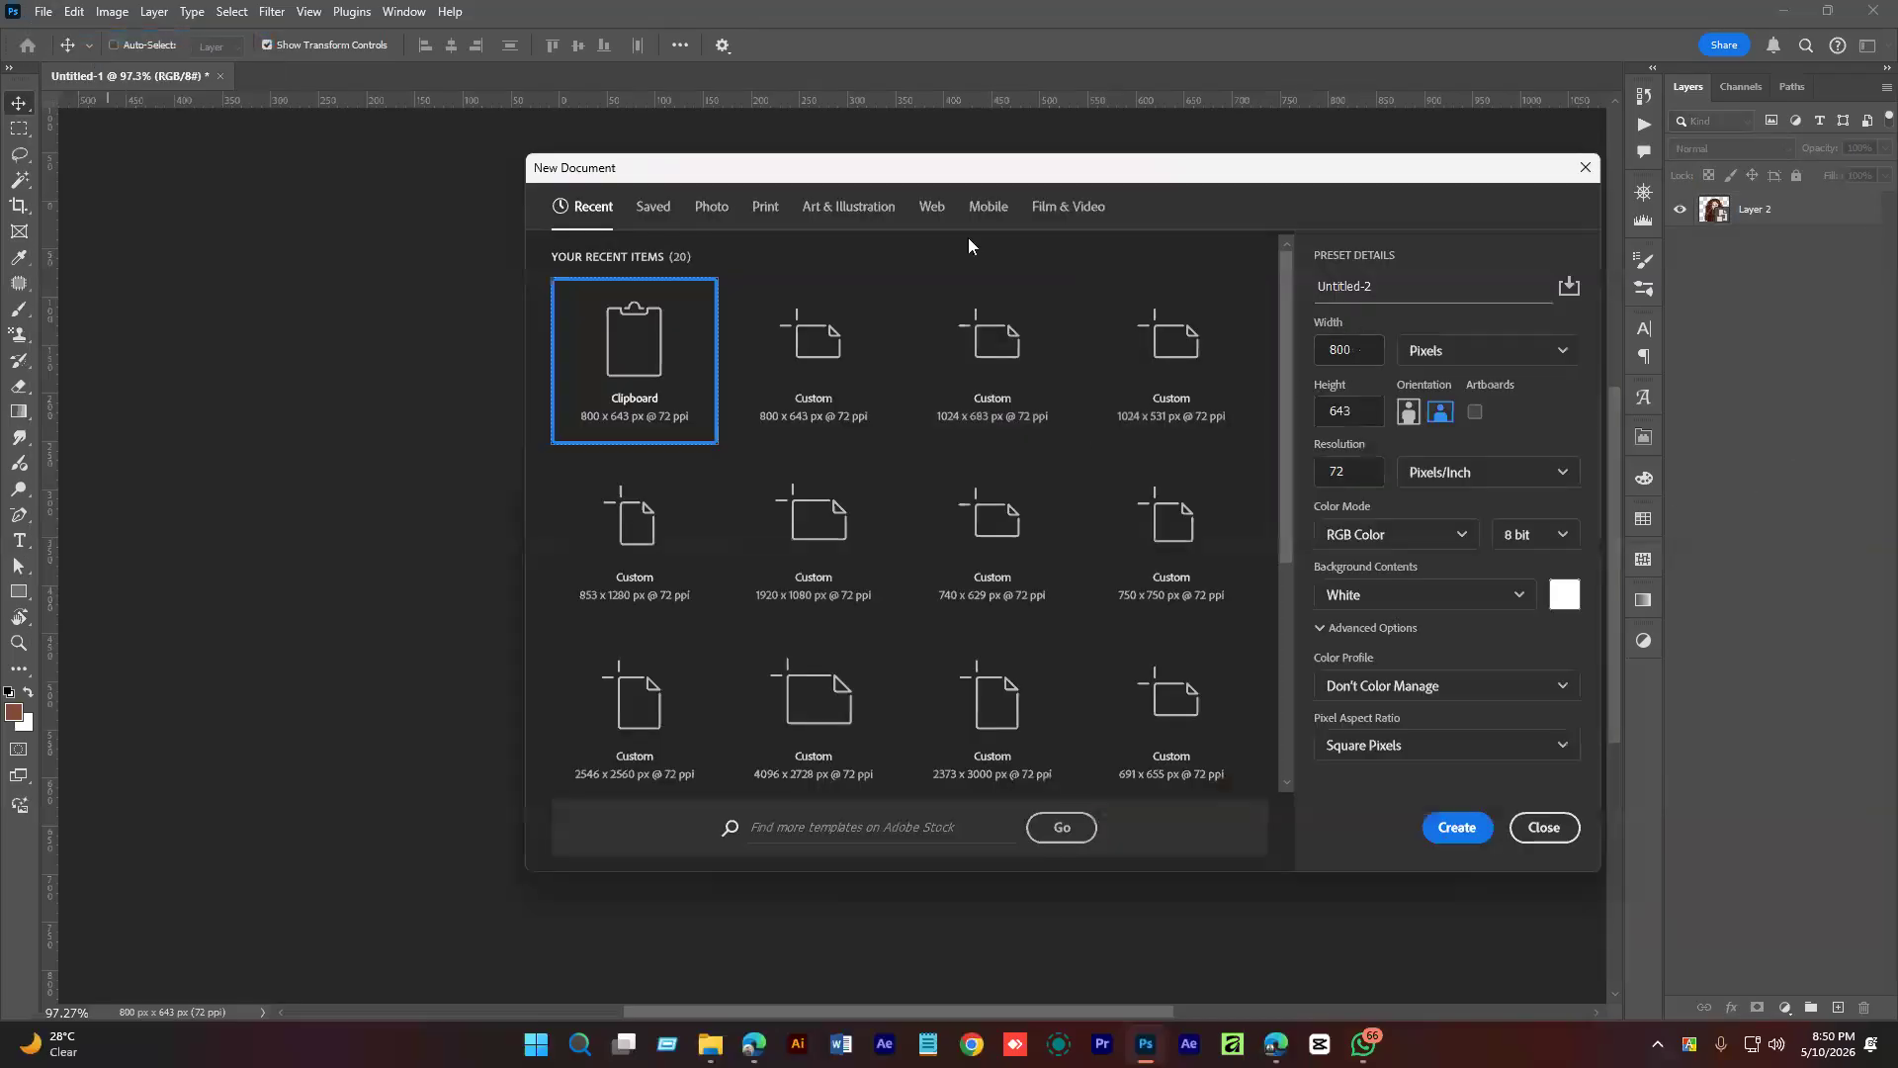
left_click(1438, 352)
left_click(1433, 424)
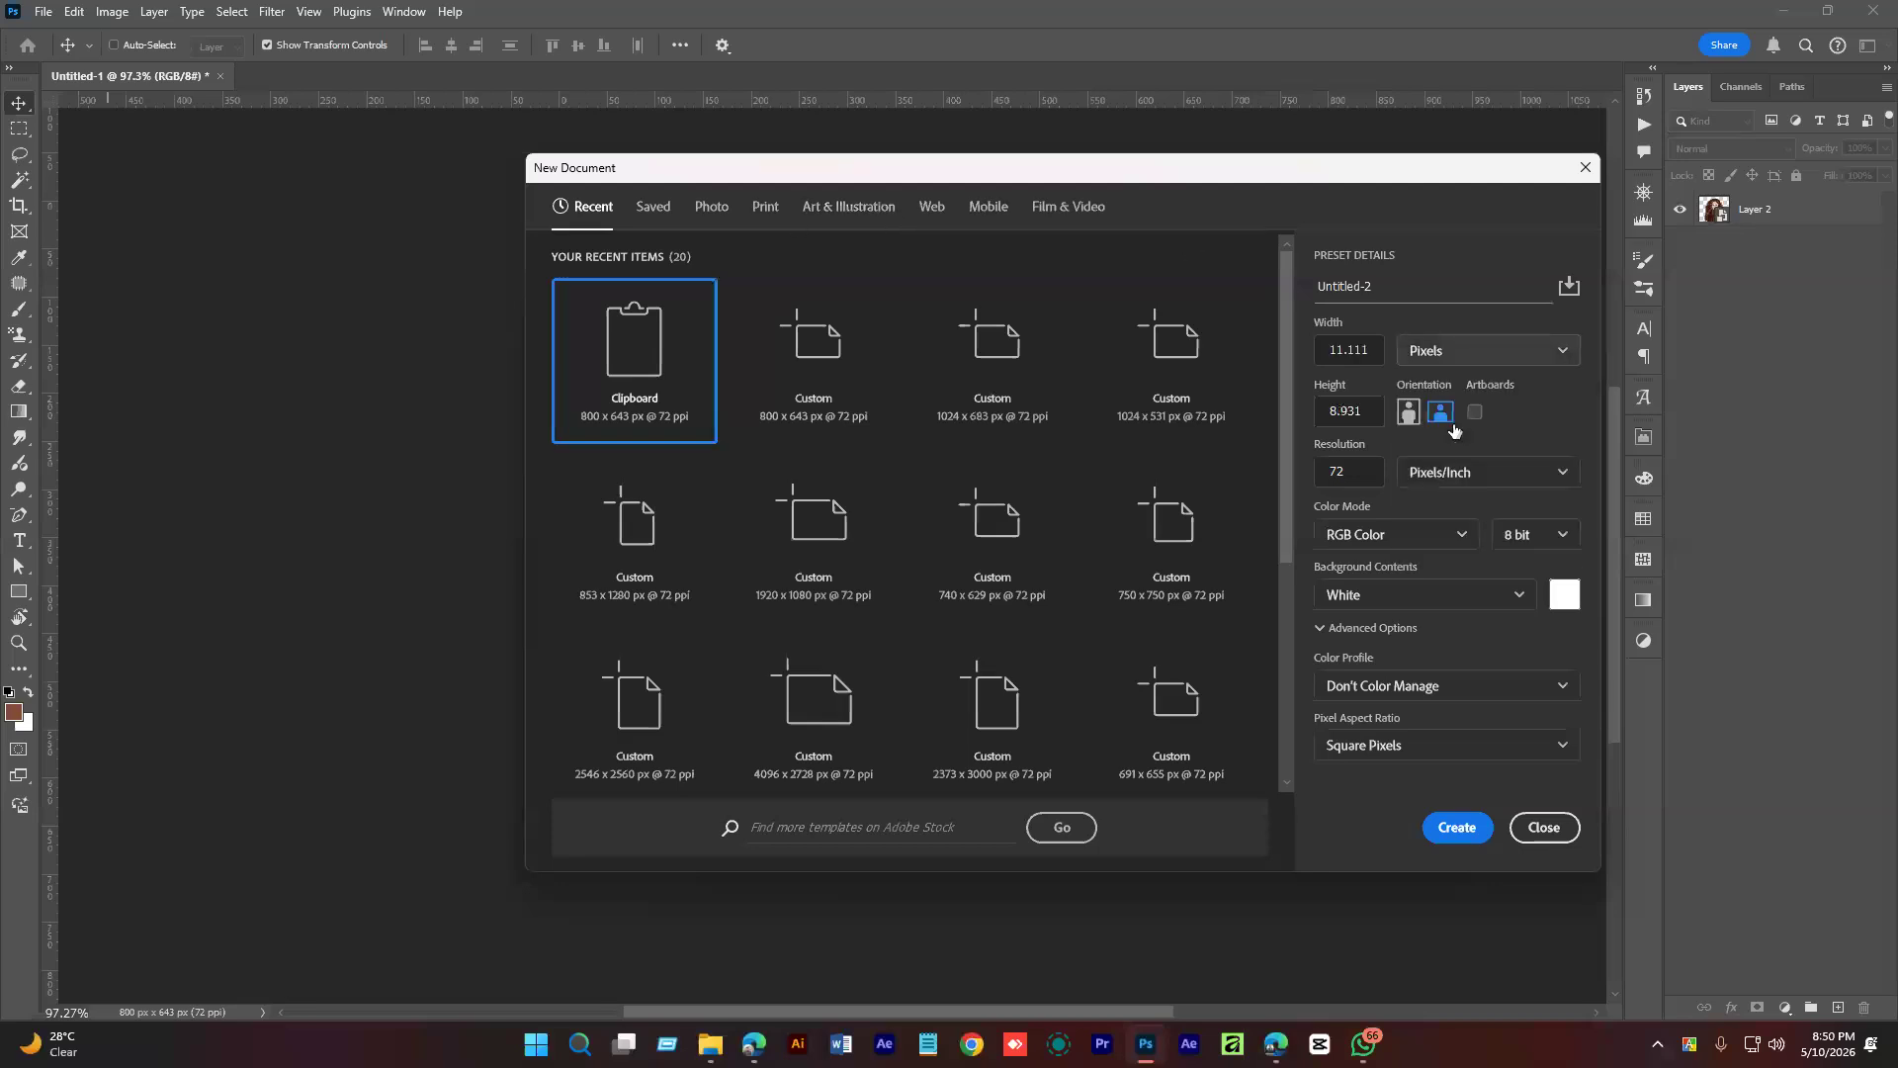
double_click(1351, 343)
type("1")
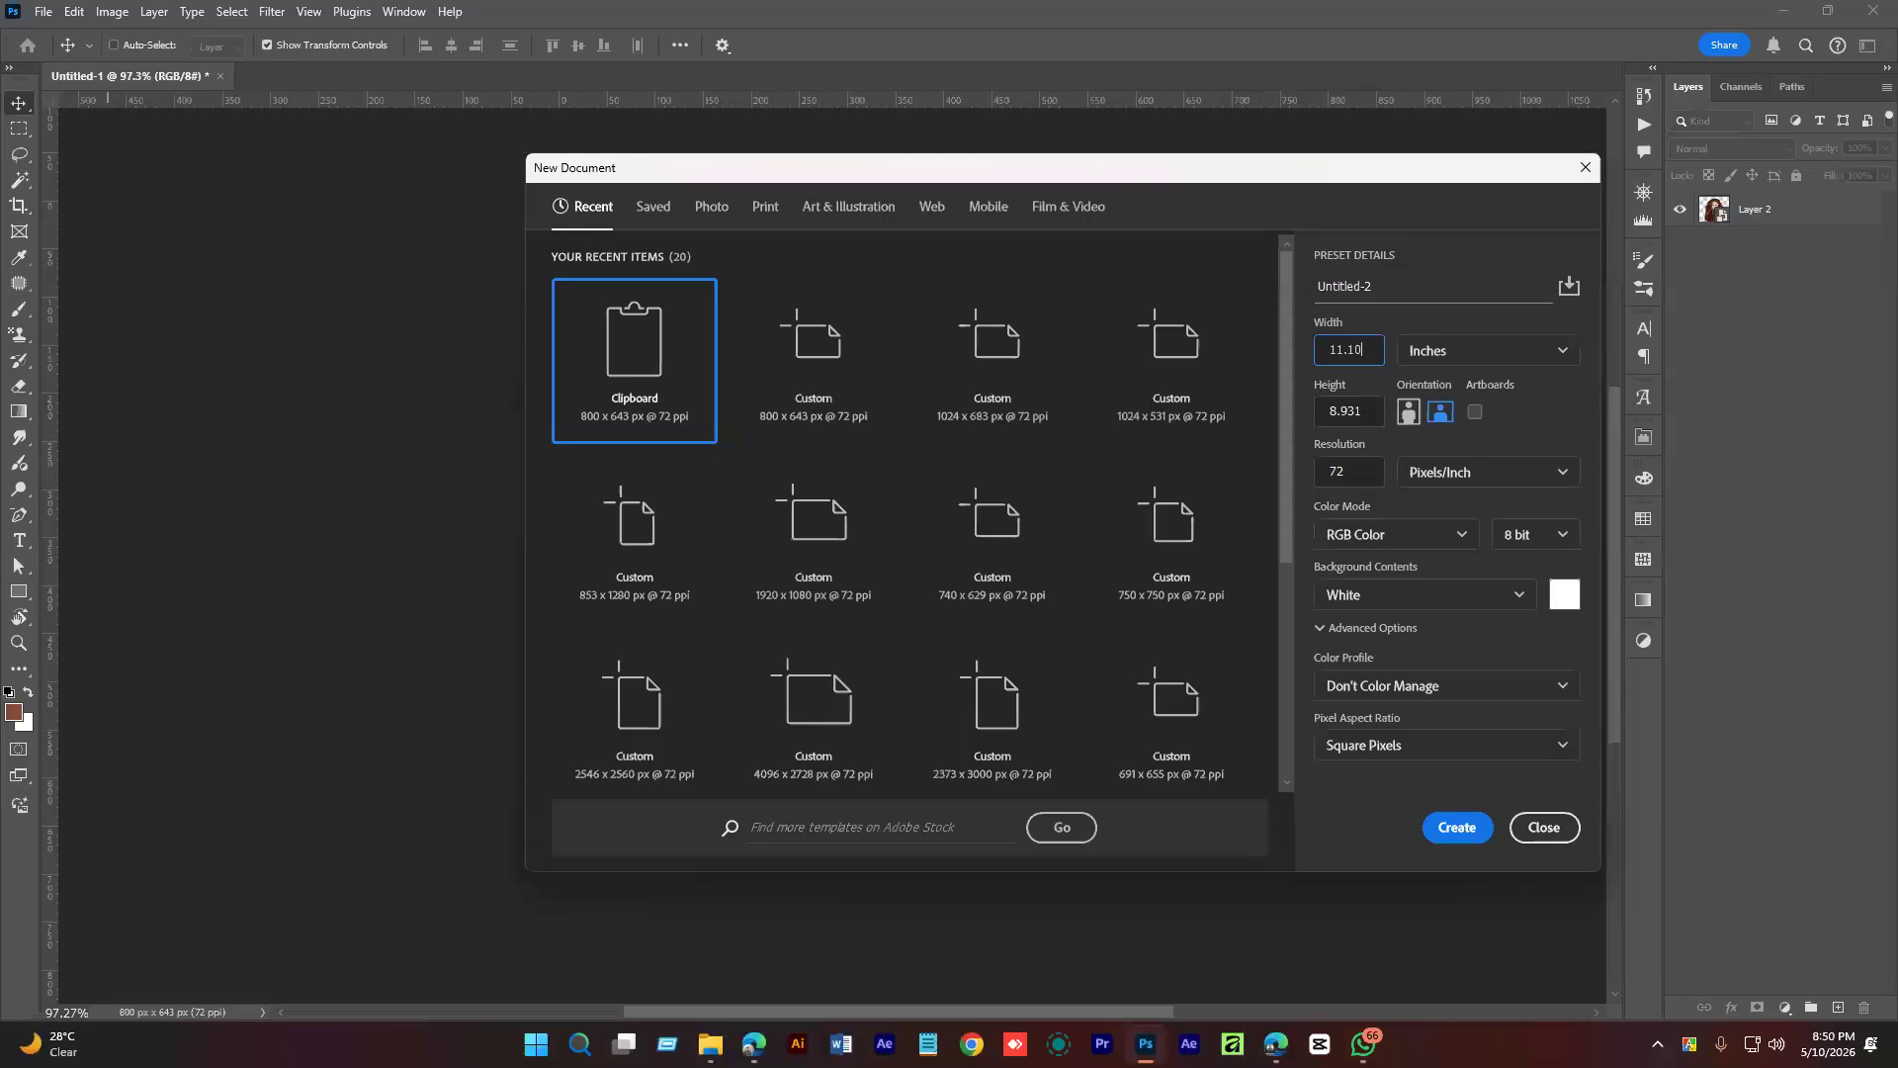
left_click_drag(1396, 284, 1290, 296)
type("Magazin COver")
key("Return")
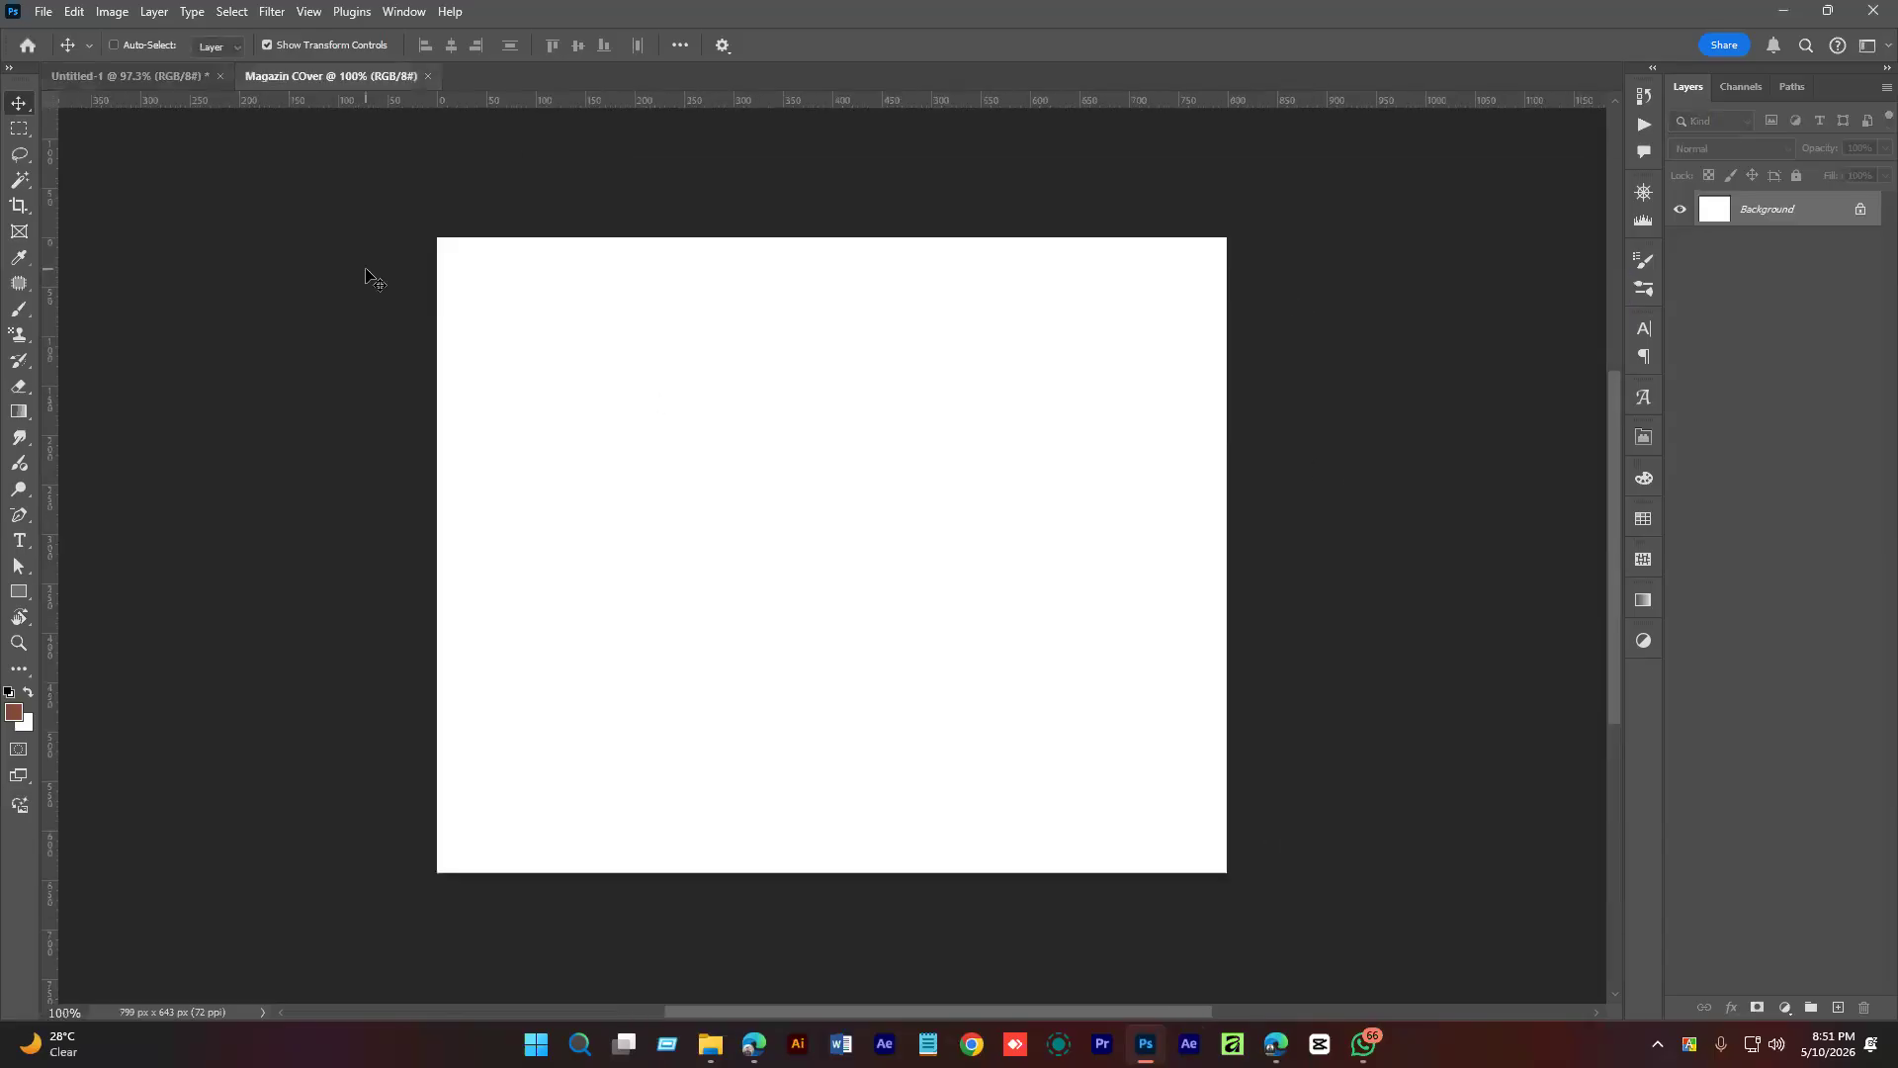
left_click(429, 76)
Create a portrait document named Magazin COver, 8.931 by 11.111 inches at 72 pixels per inch with a white background.
left_click(43, 11)
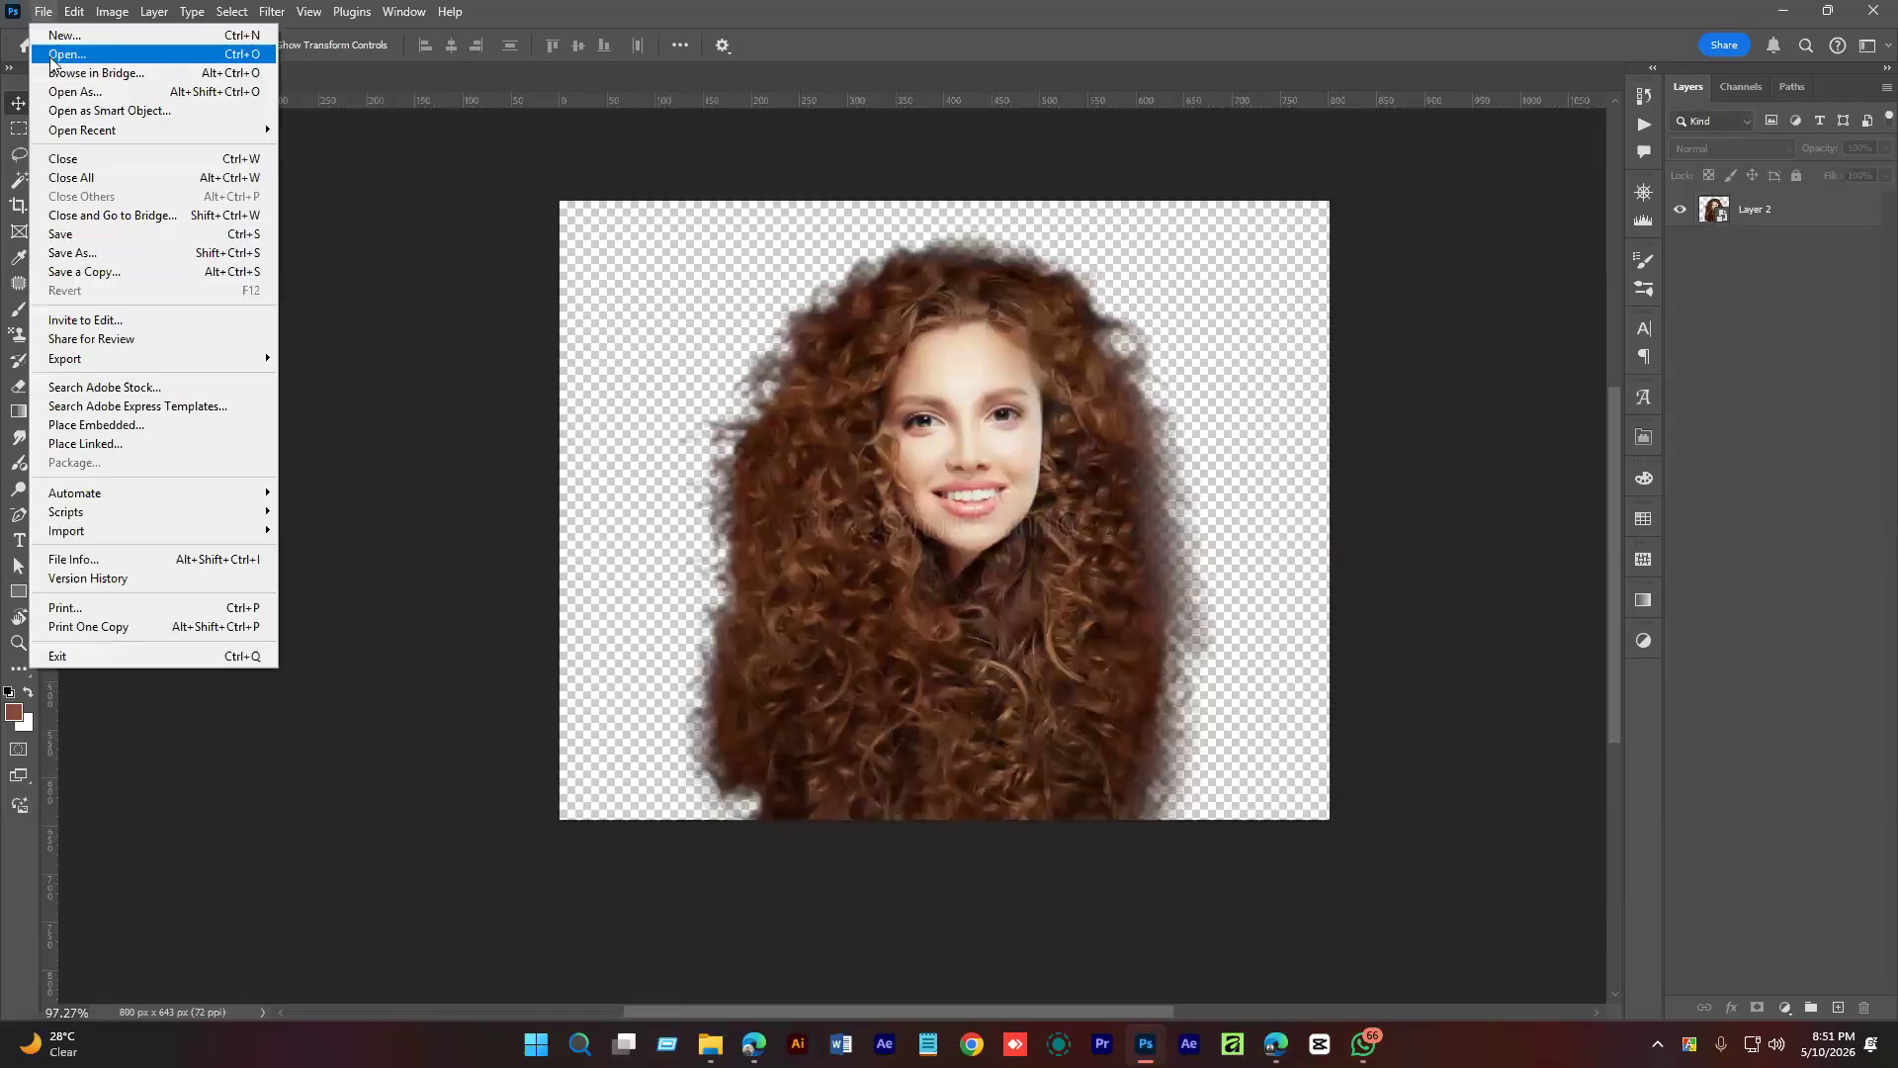
left_click(138, 36)
left_click(1482, 350)
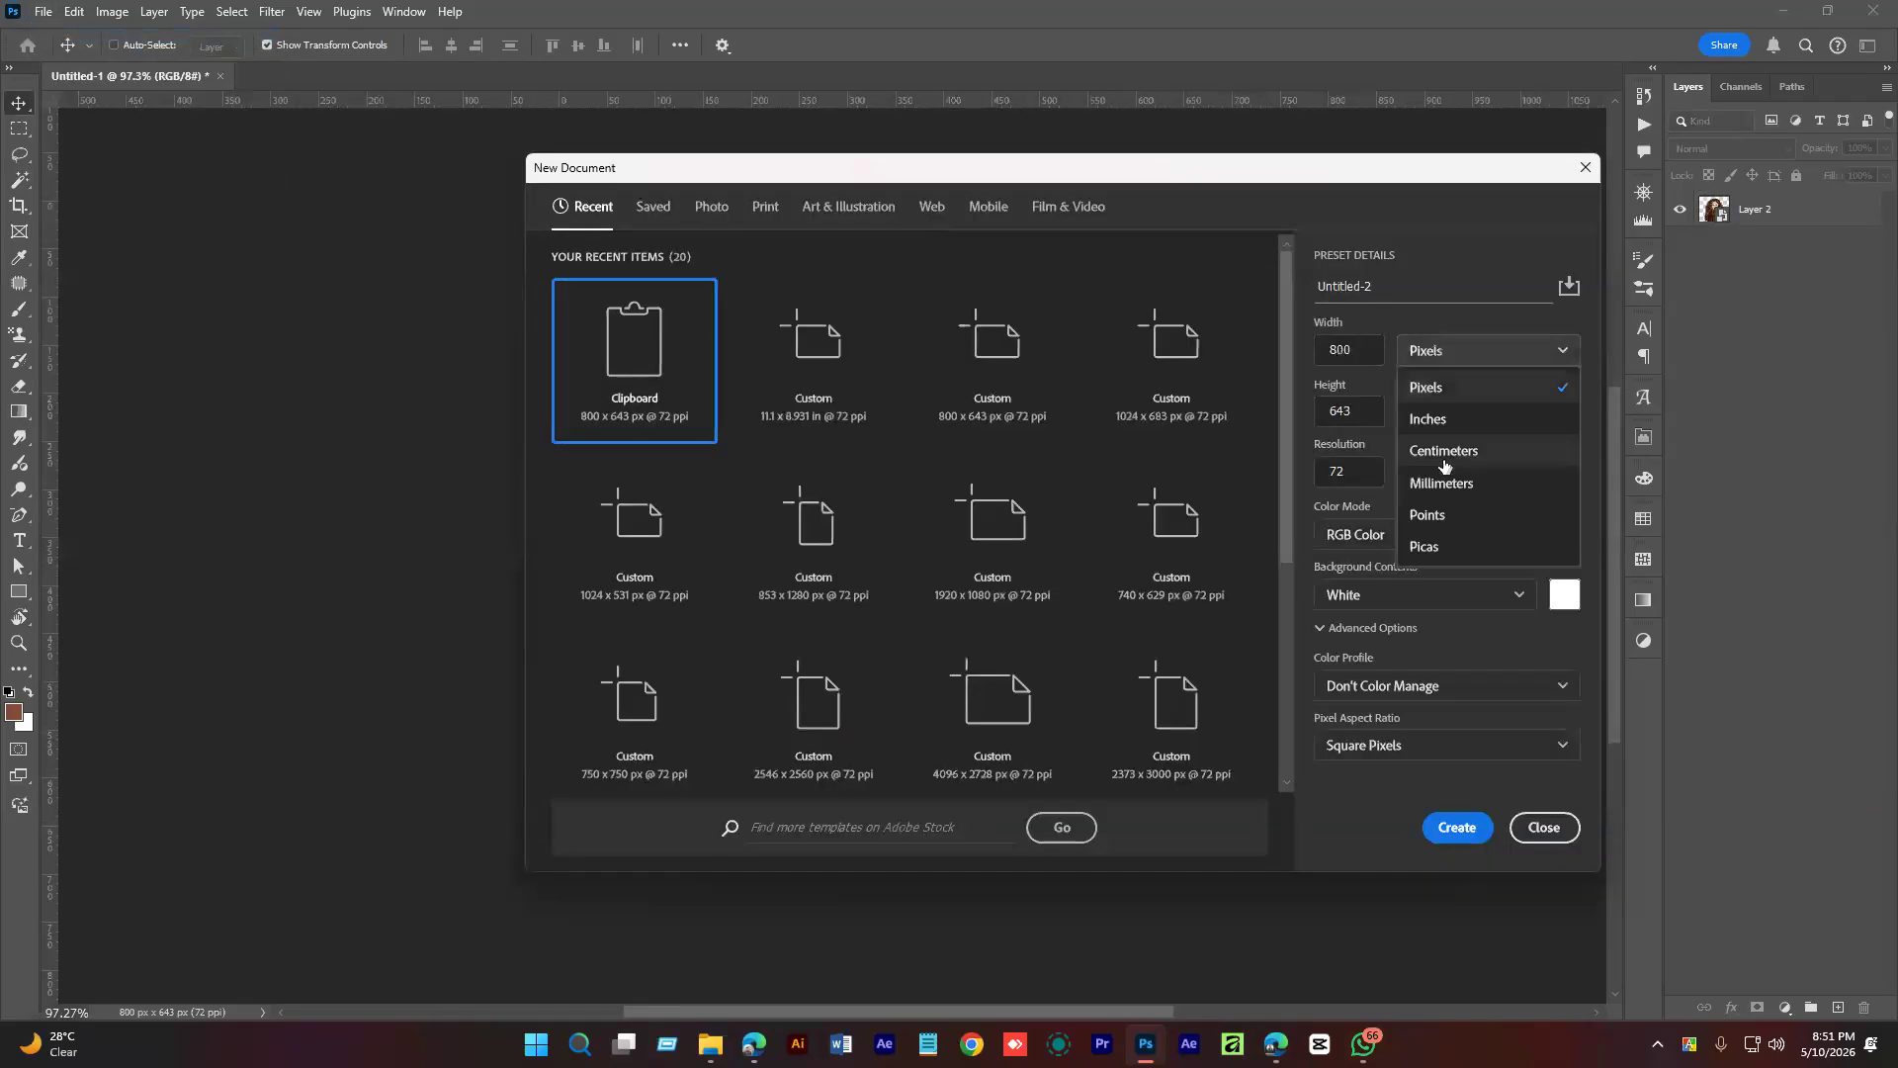
left_click(1428, 418)
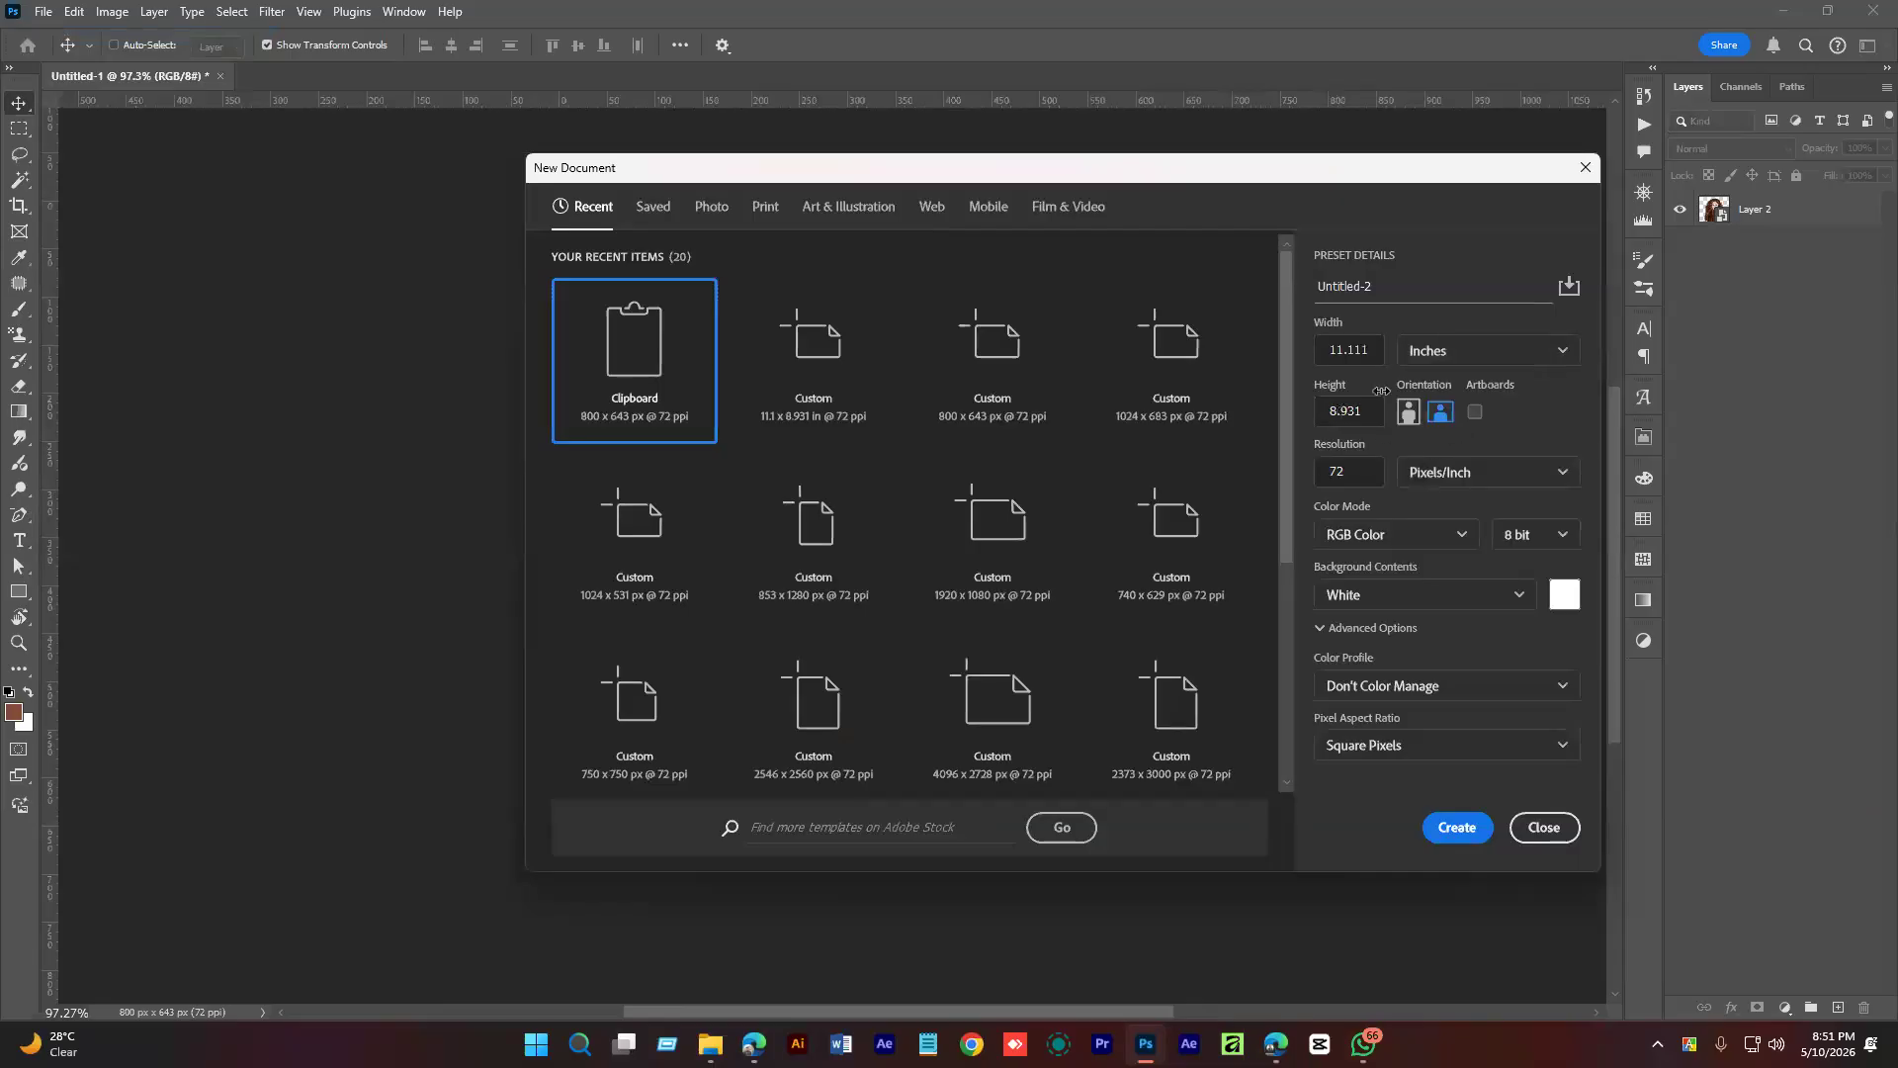
left_click(1407, 412)
left_click_drag(1376, 285, 1279, 290)
type("Magazin COver")
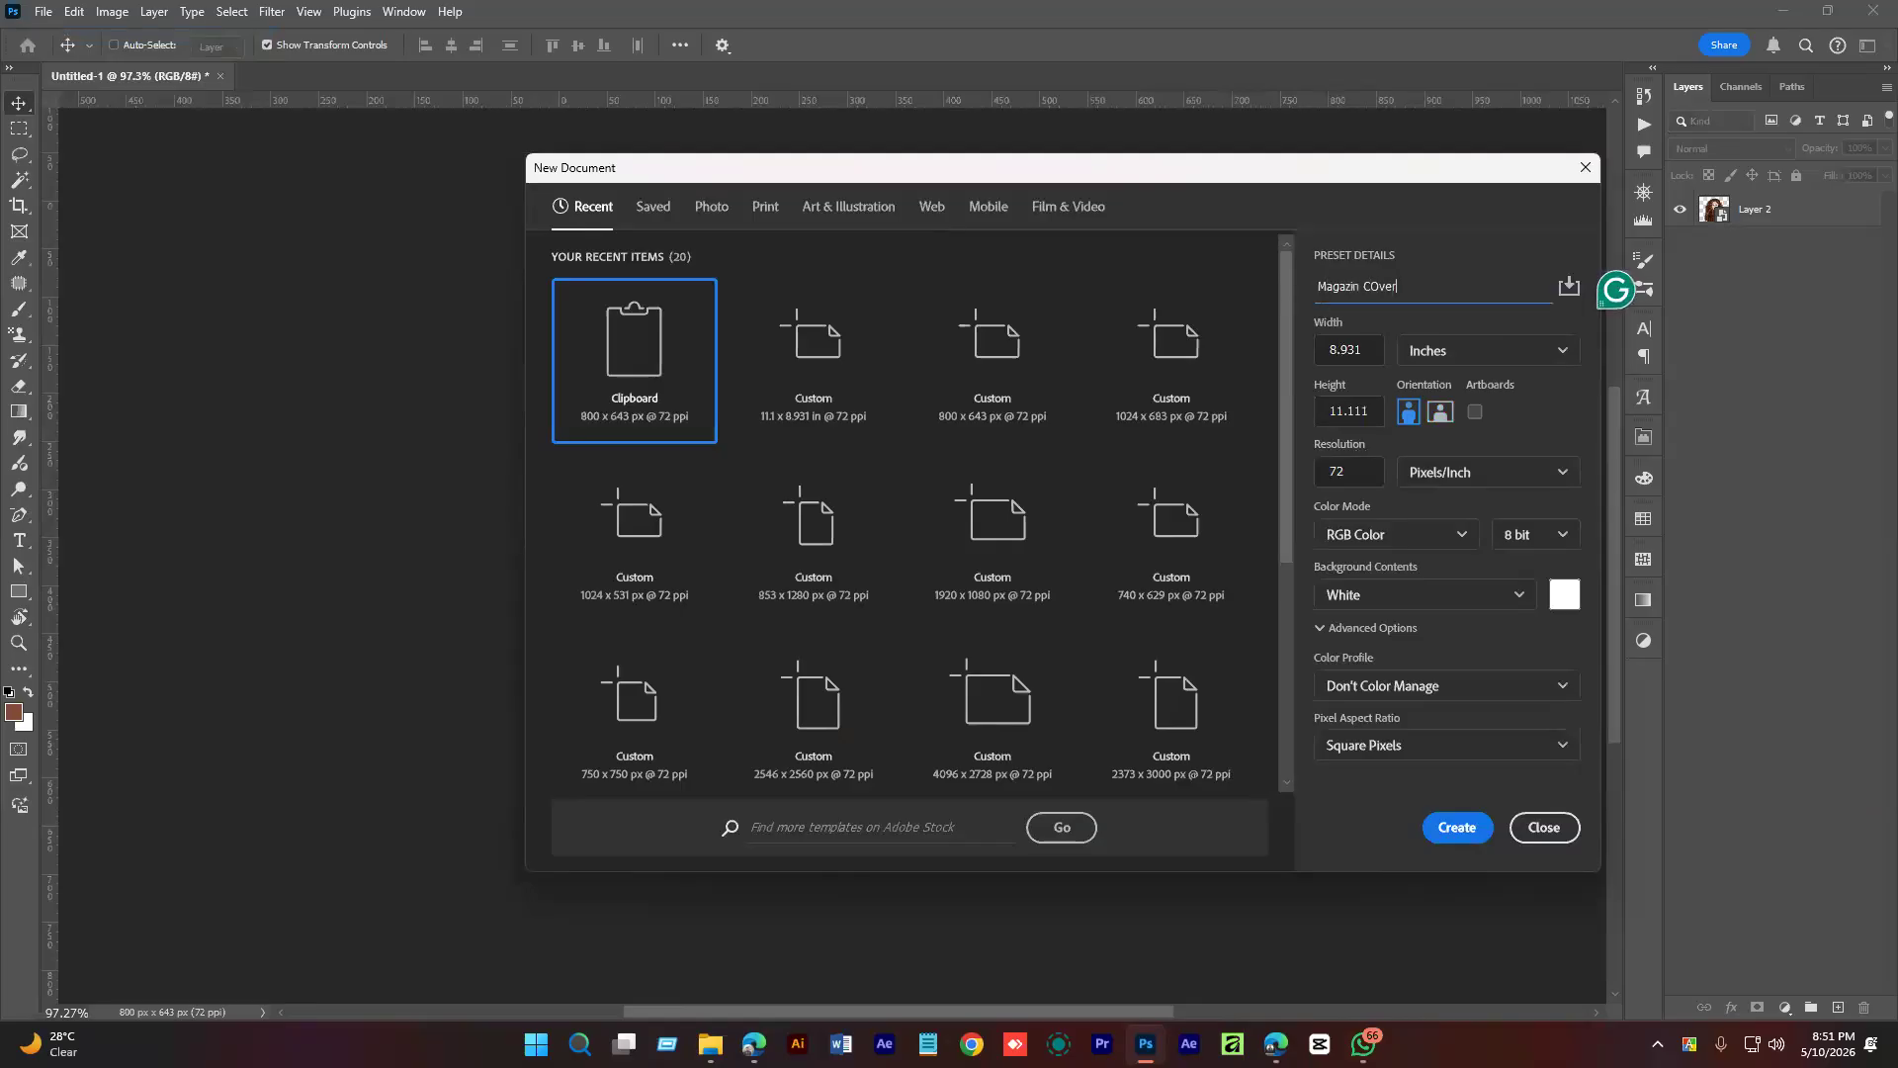
key("Return")
left_click_drag(1003, 438, 987, 445)
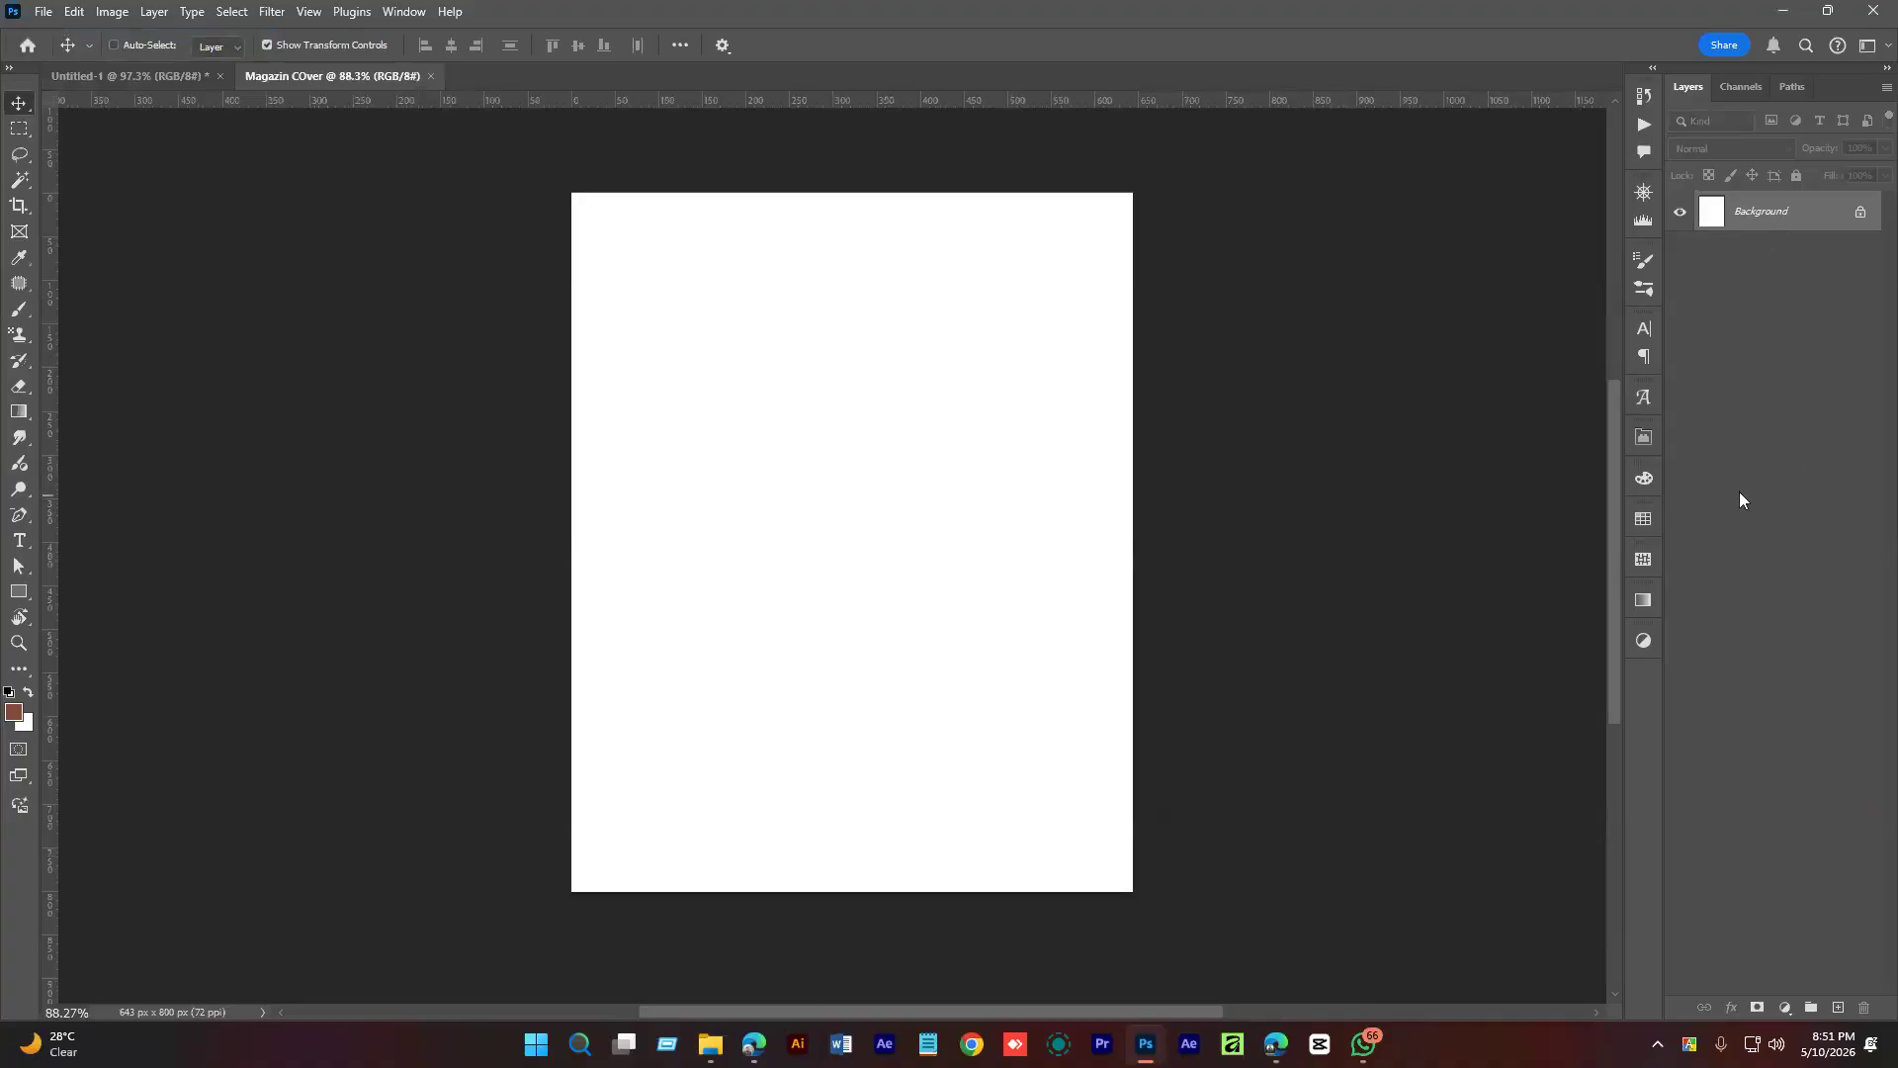
Add a gradient fill layer above the background using the Purple_19 preset from the Purples group.
left_click(1785, 1005)
left_click(1758, 675)
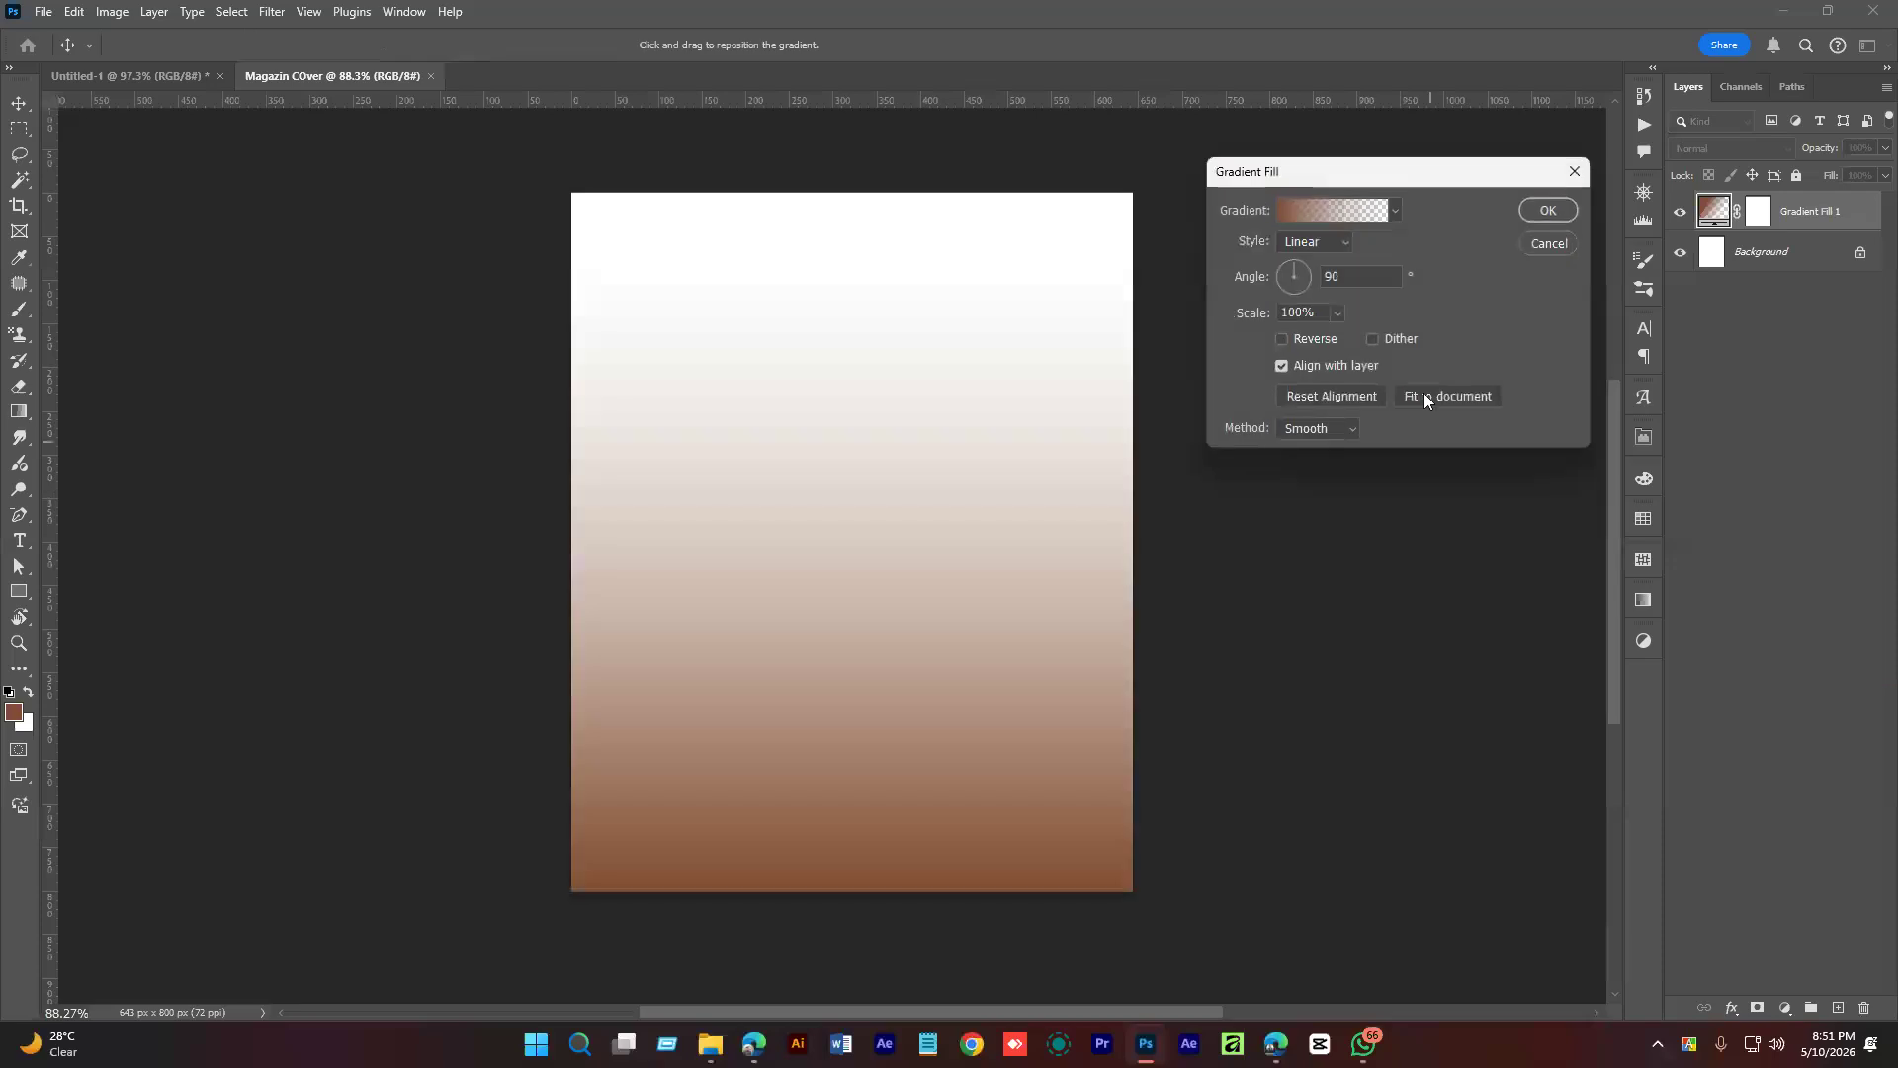
left_click(1360, 216)
scroll(1462, 204, "down", 3)
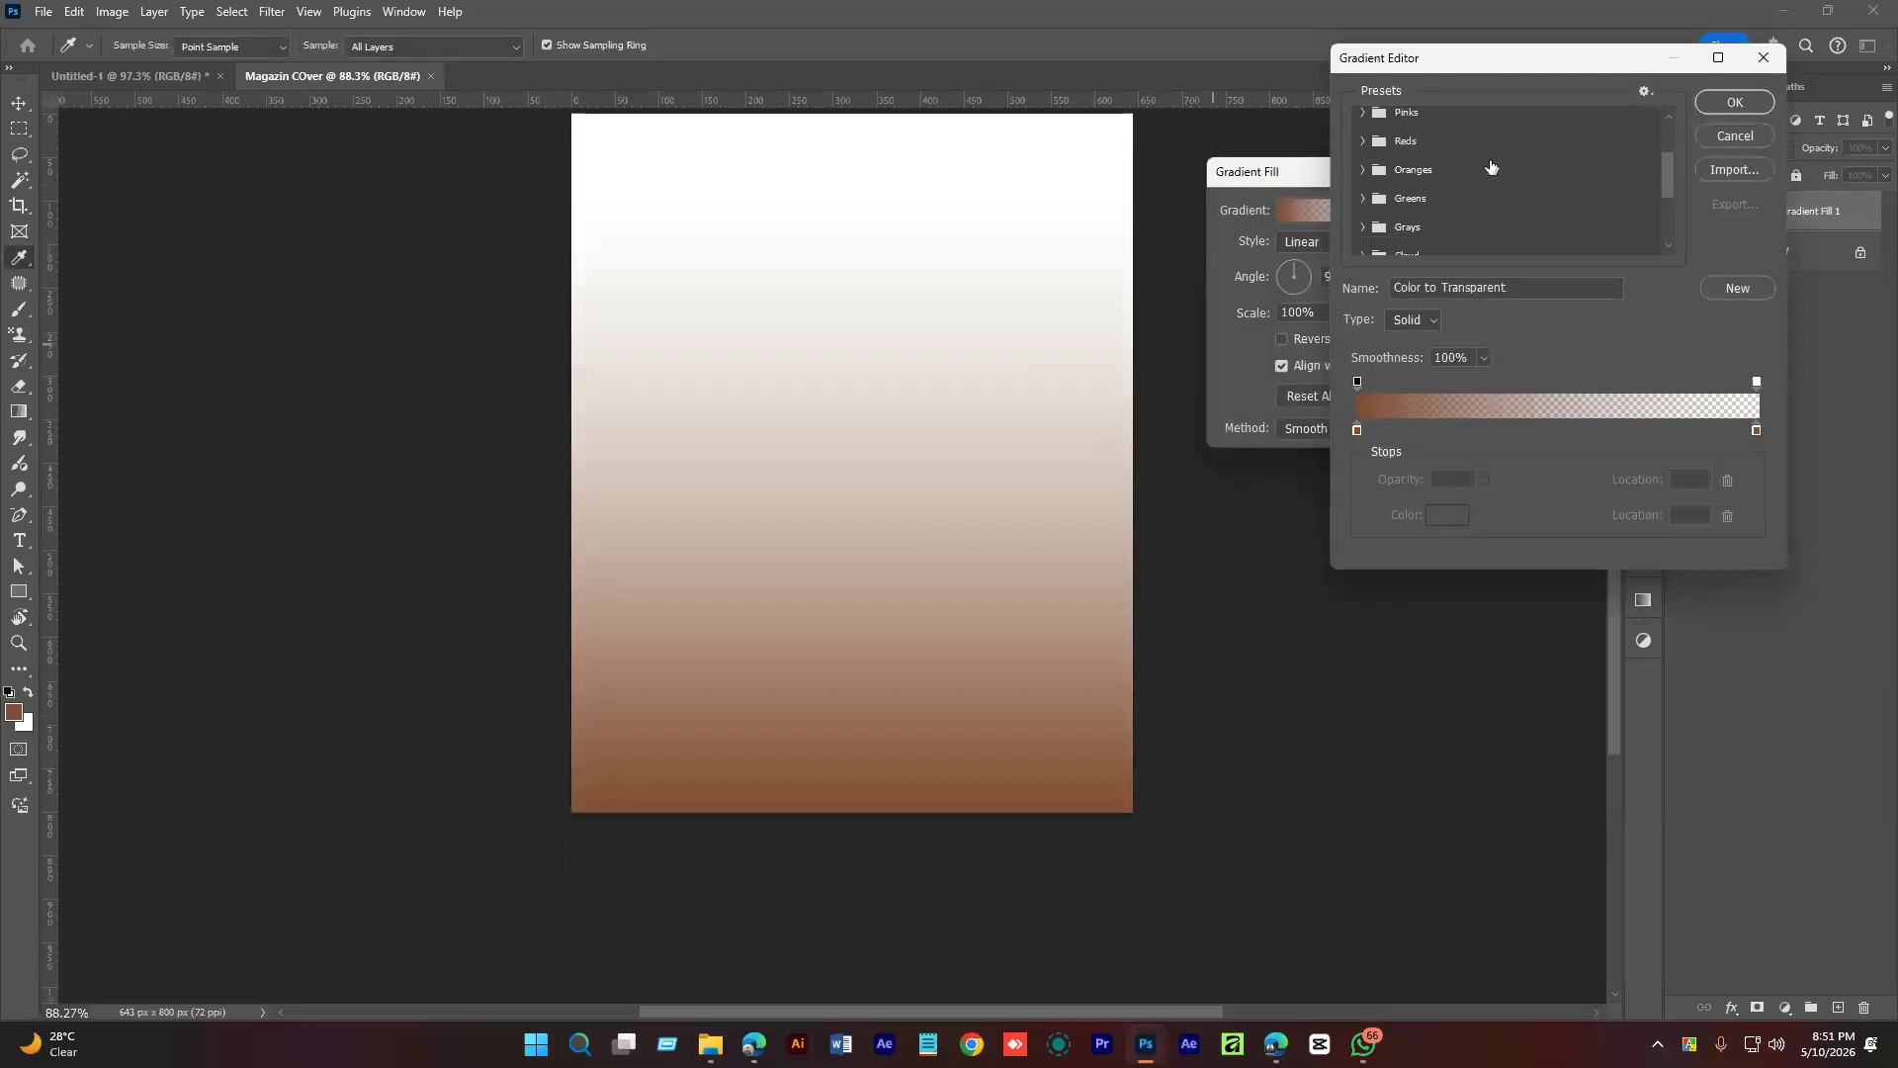
scroll(1463, 183, "up", 2)
left_click(1363, 178)
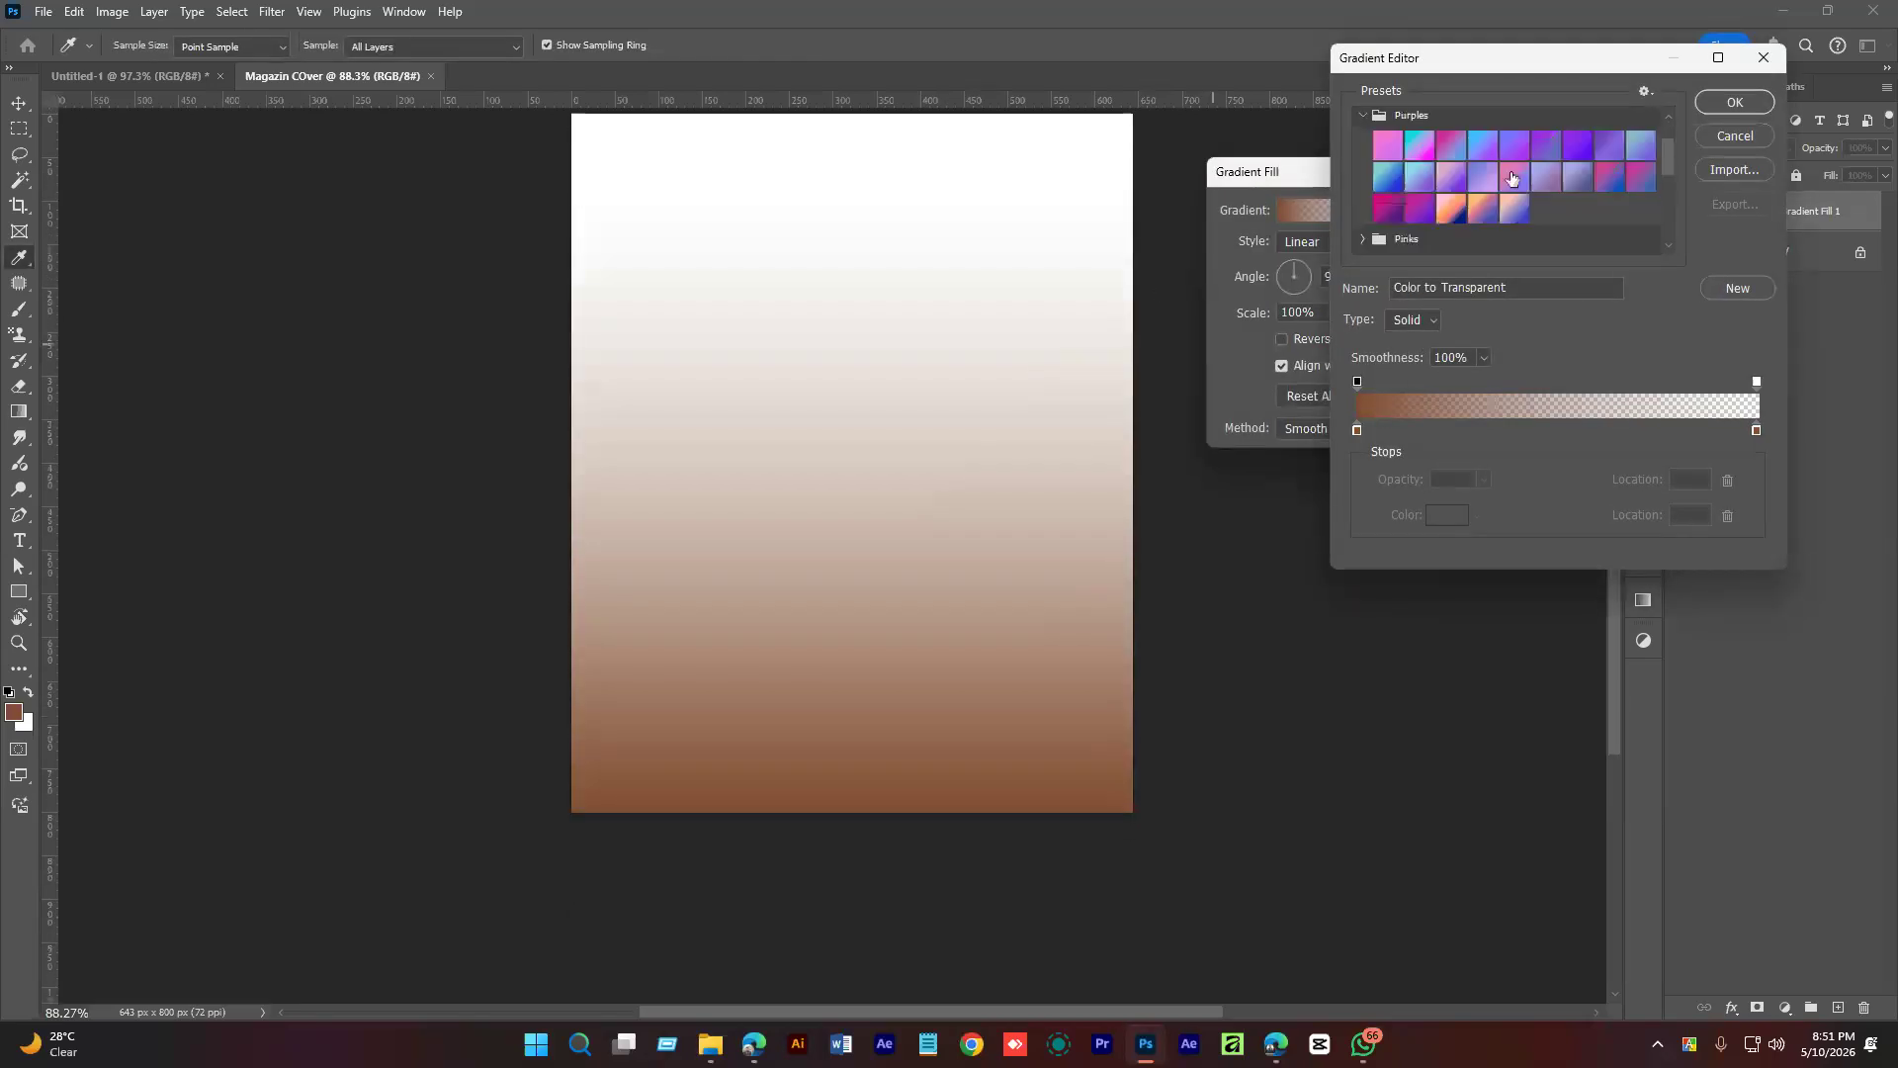
scroll(1421, 192, "down", 1)
left_click(1388, 193)
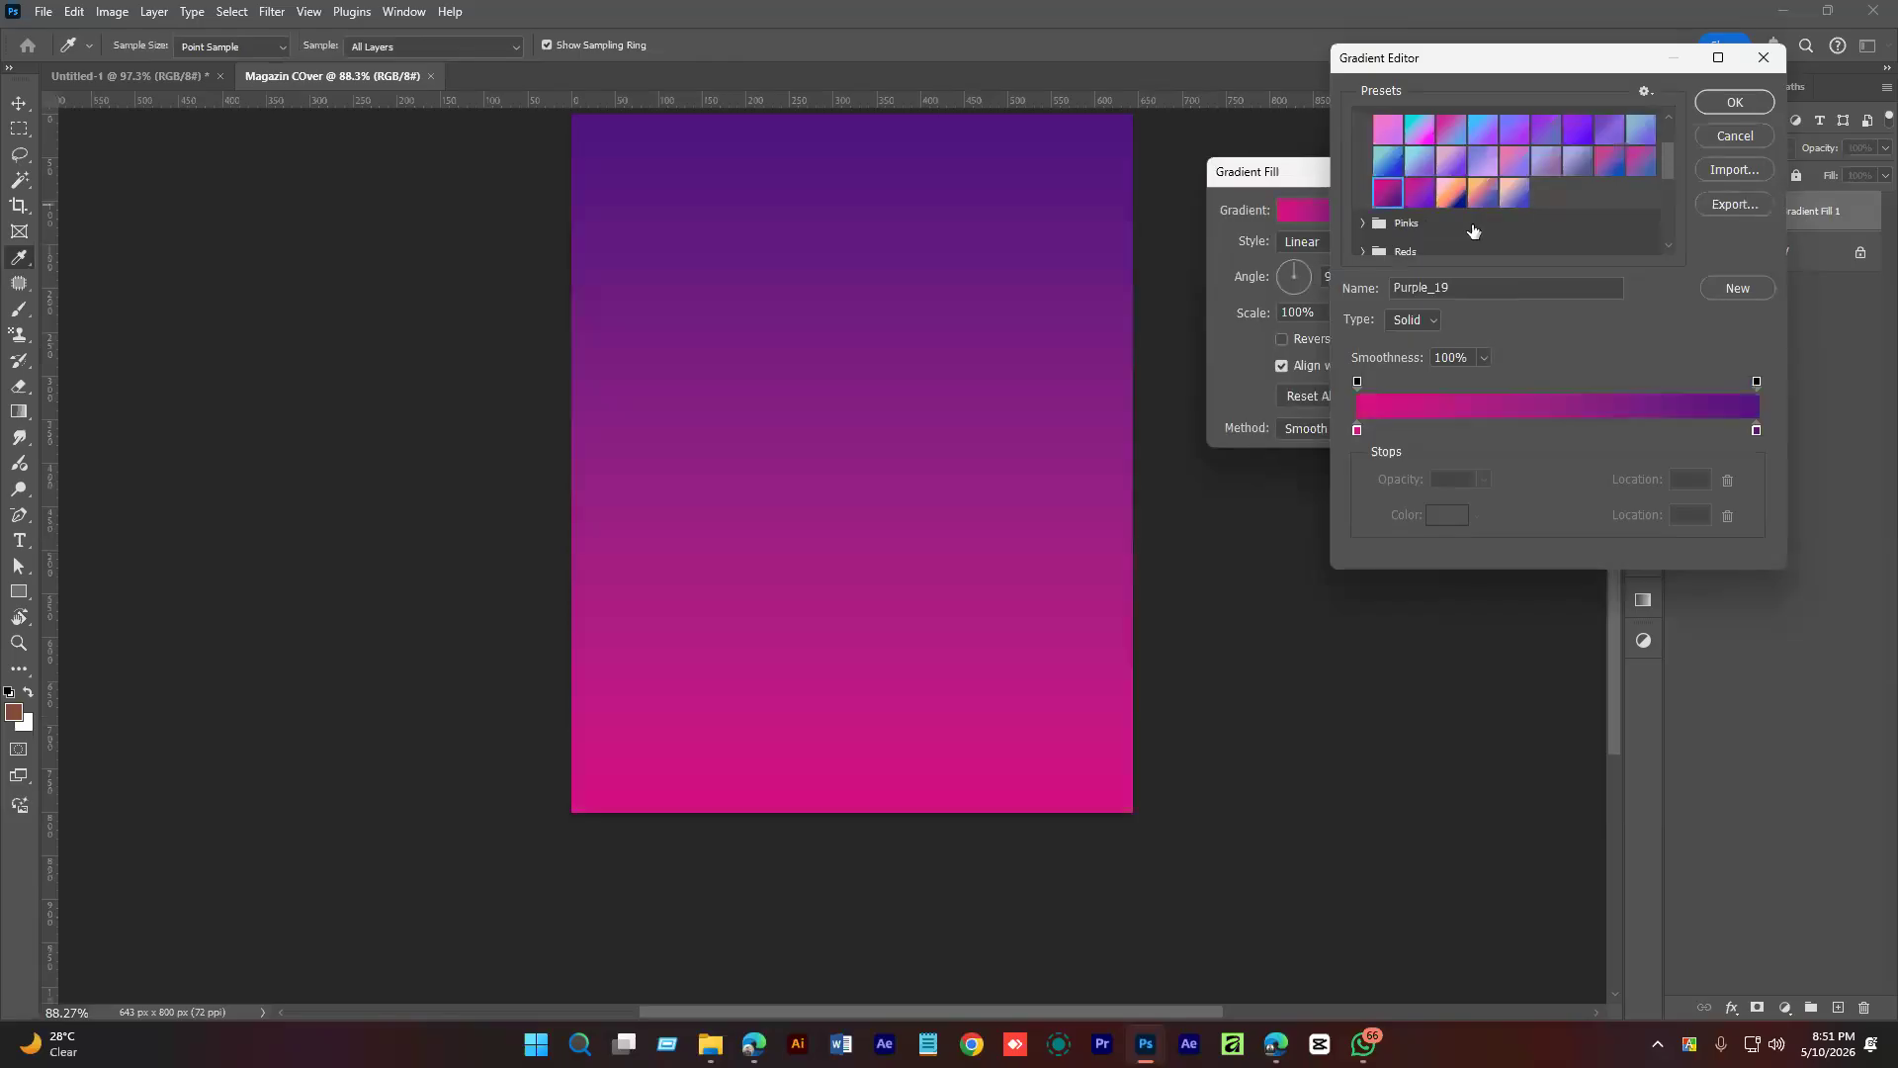
left_click(1730, 104)
left_click(1348, 205)
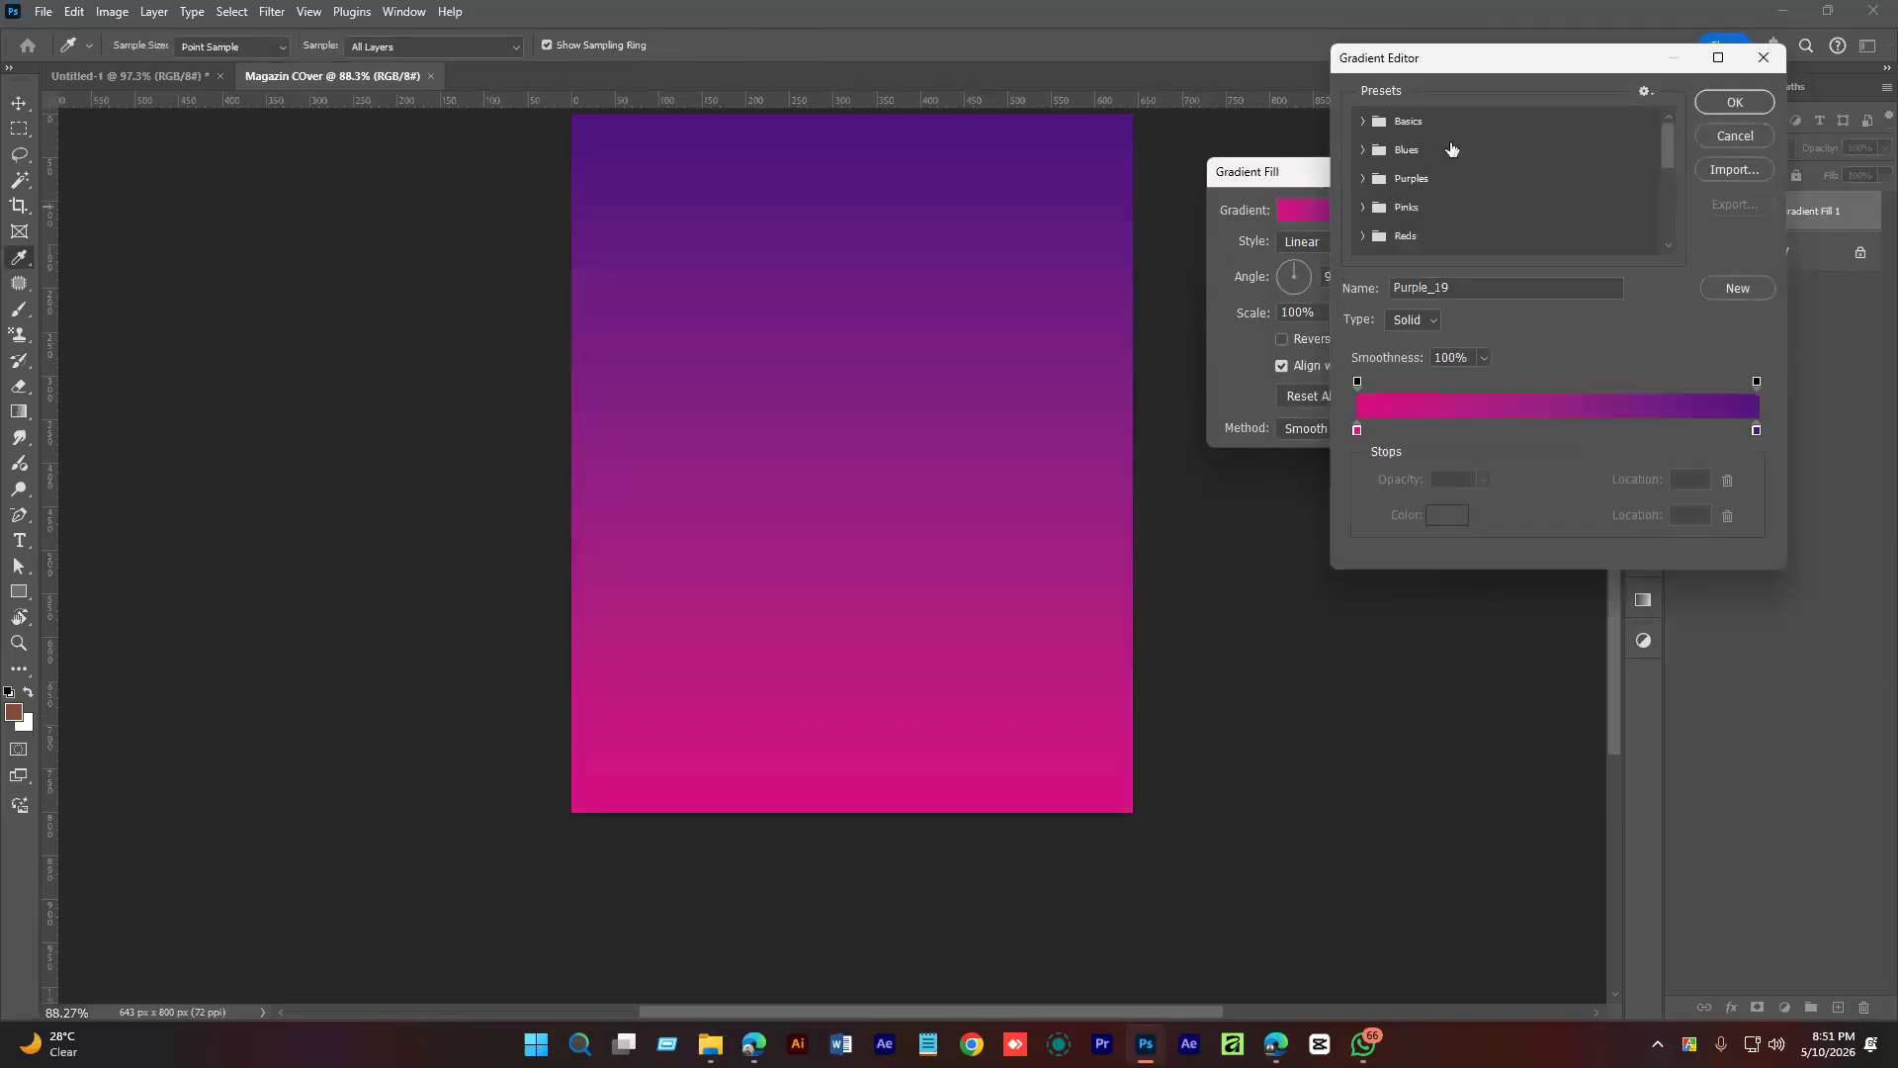
left_click(1735, 103)
Make the gradient fill radial and set its scale to 147%.
left_click(1314, 242)
left_click(1299, 263)
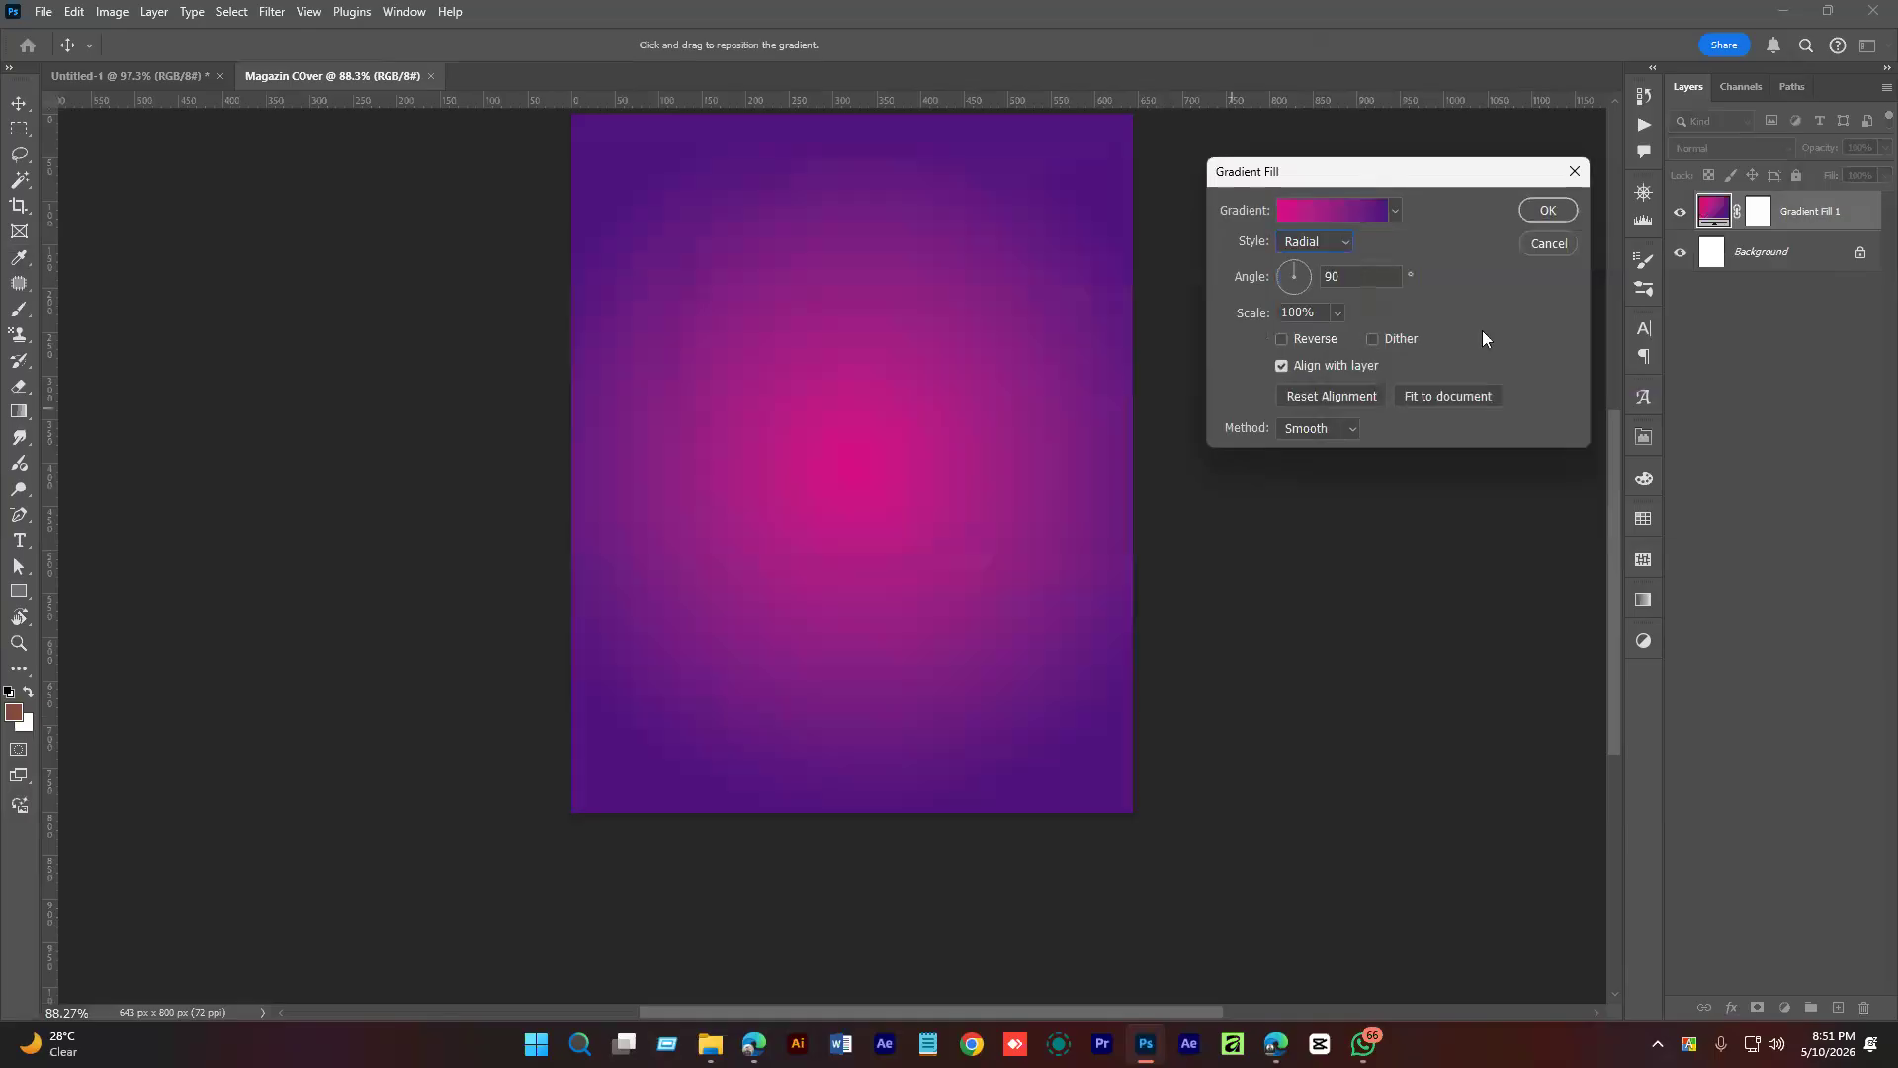
left_click_drag(1373, 338, 1344, 336)
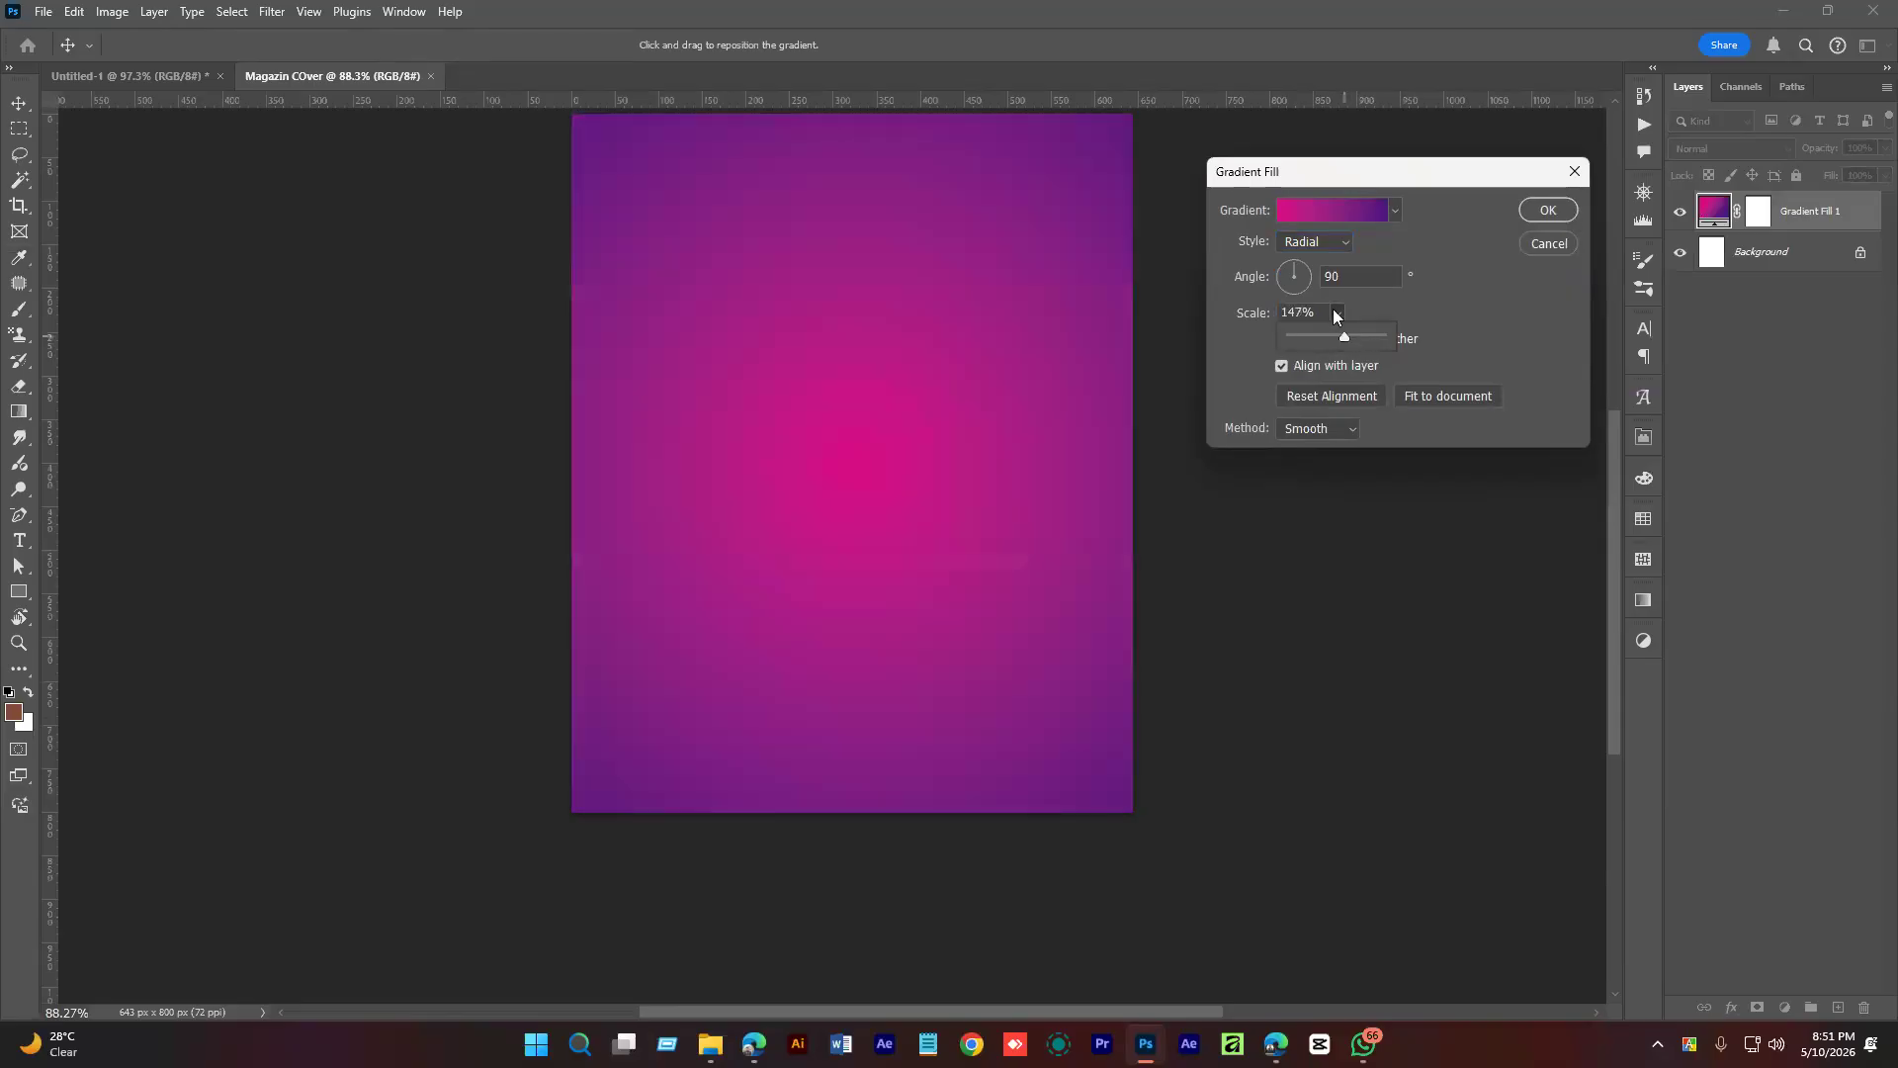
Darken the gradient's pink starting stop to a near-black magenta, about #240216.
left_click(1325, 220)
left_click(1356, 430)
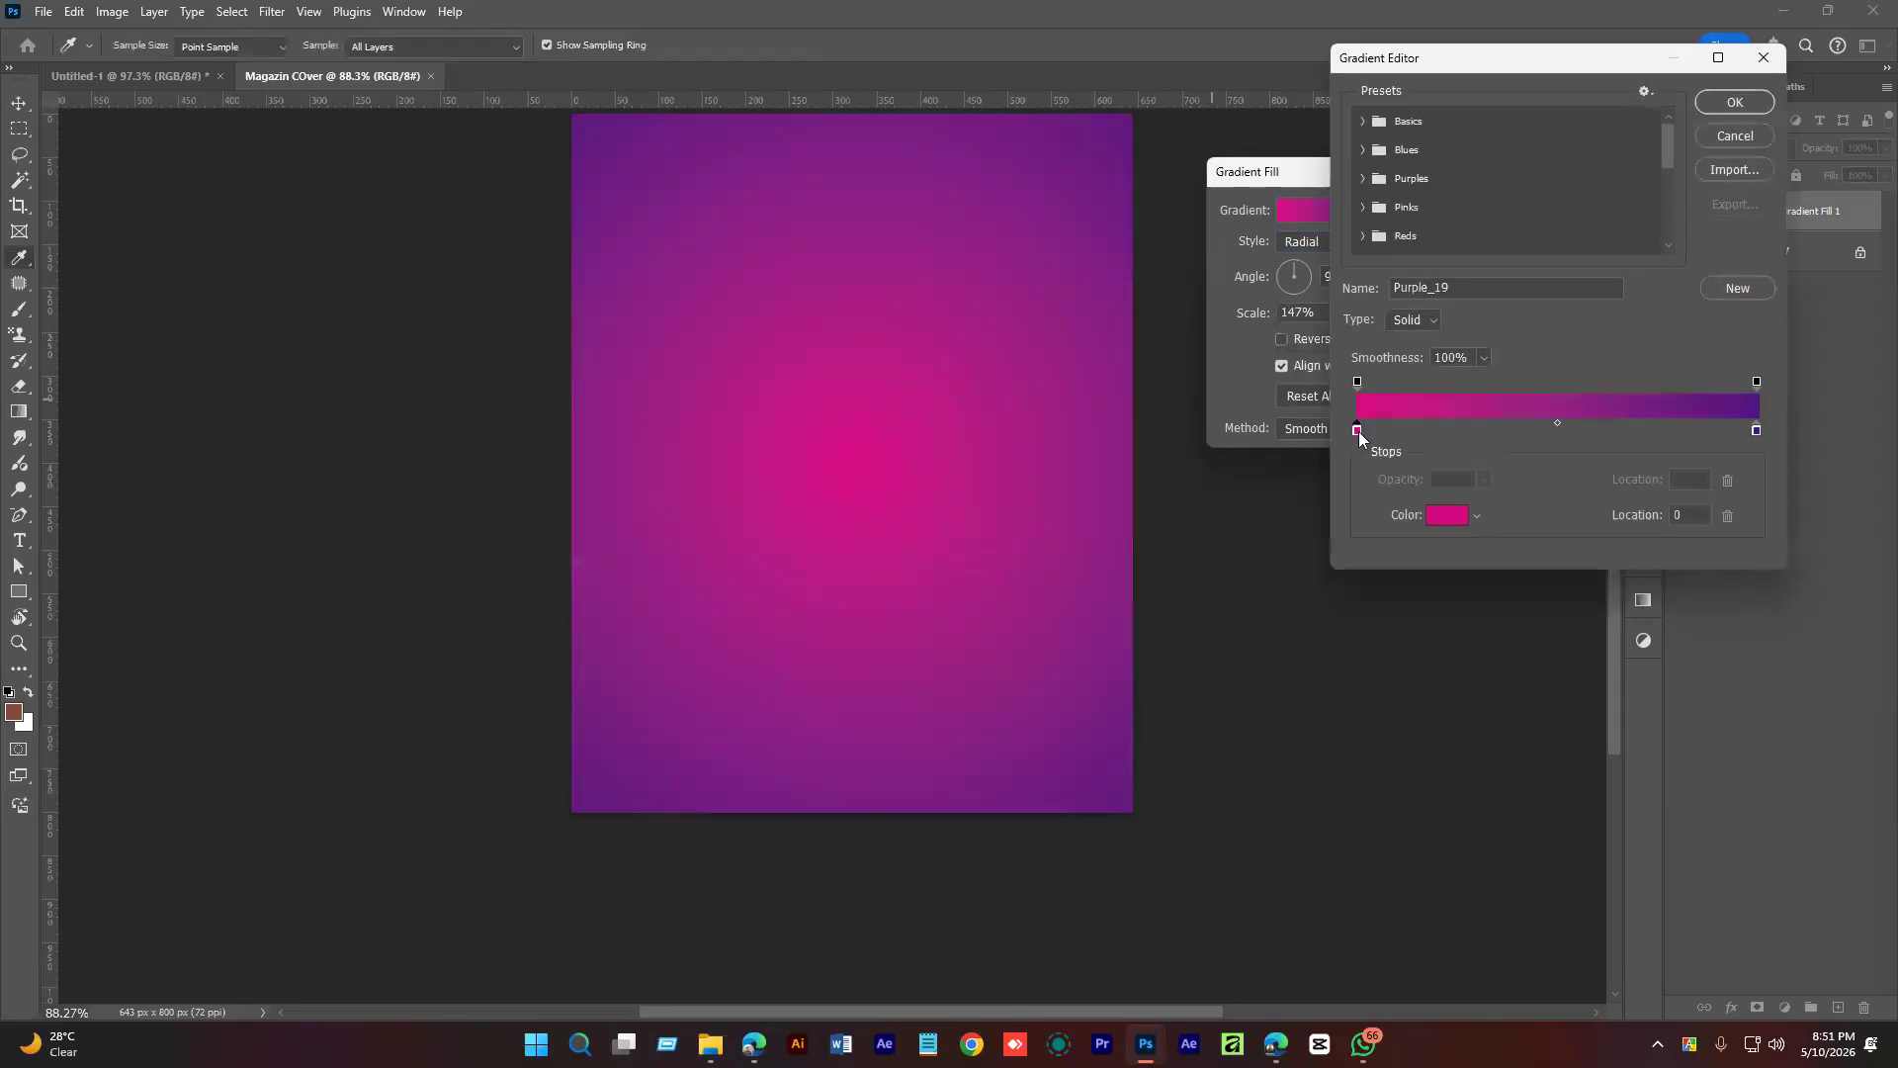
left_click(1461, 514)
left_click_drag(1651, 346, 1647, 472)
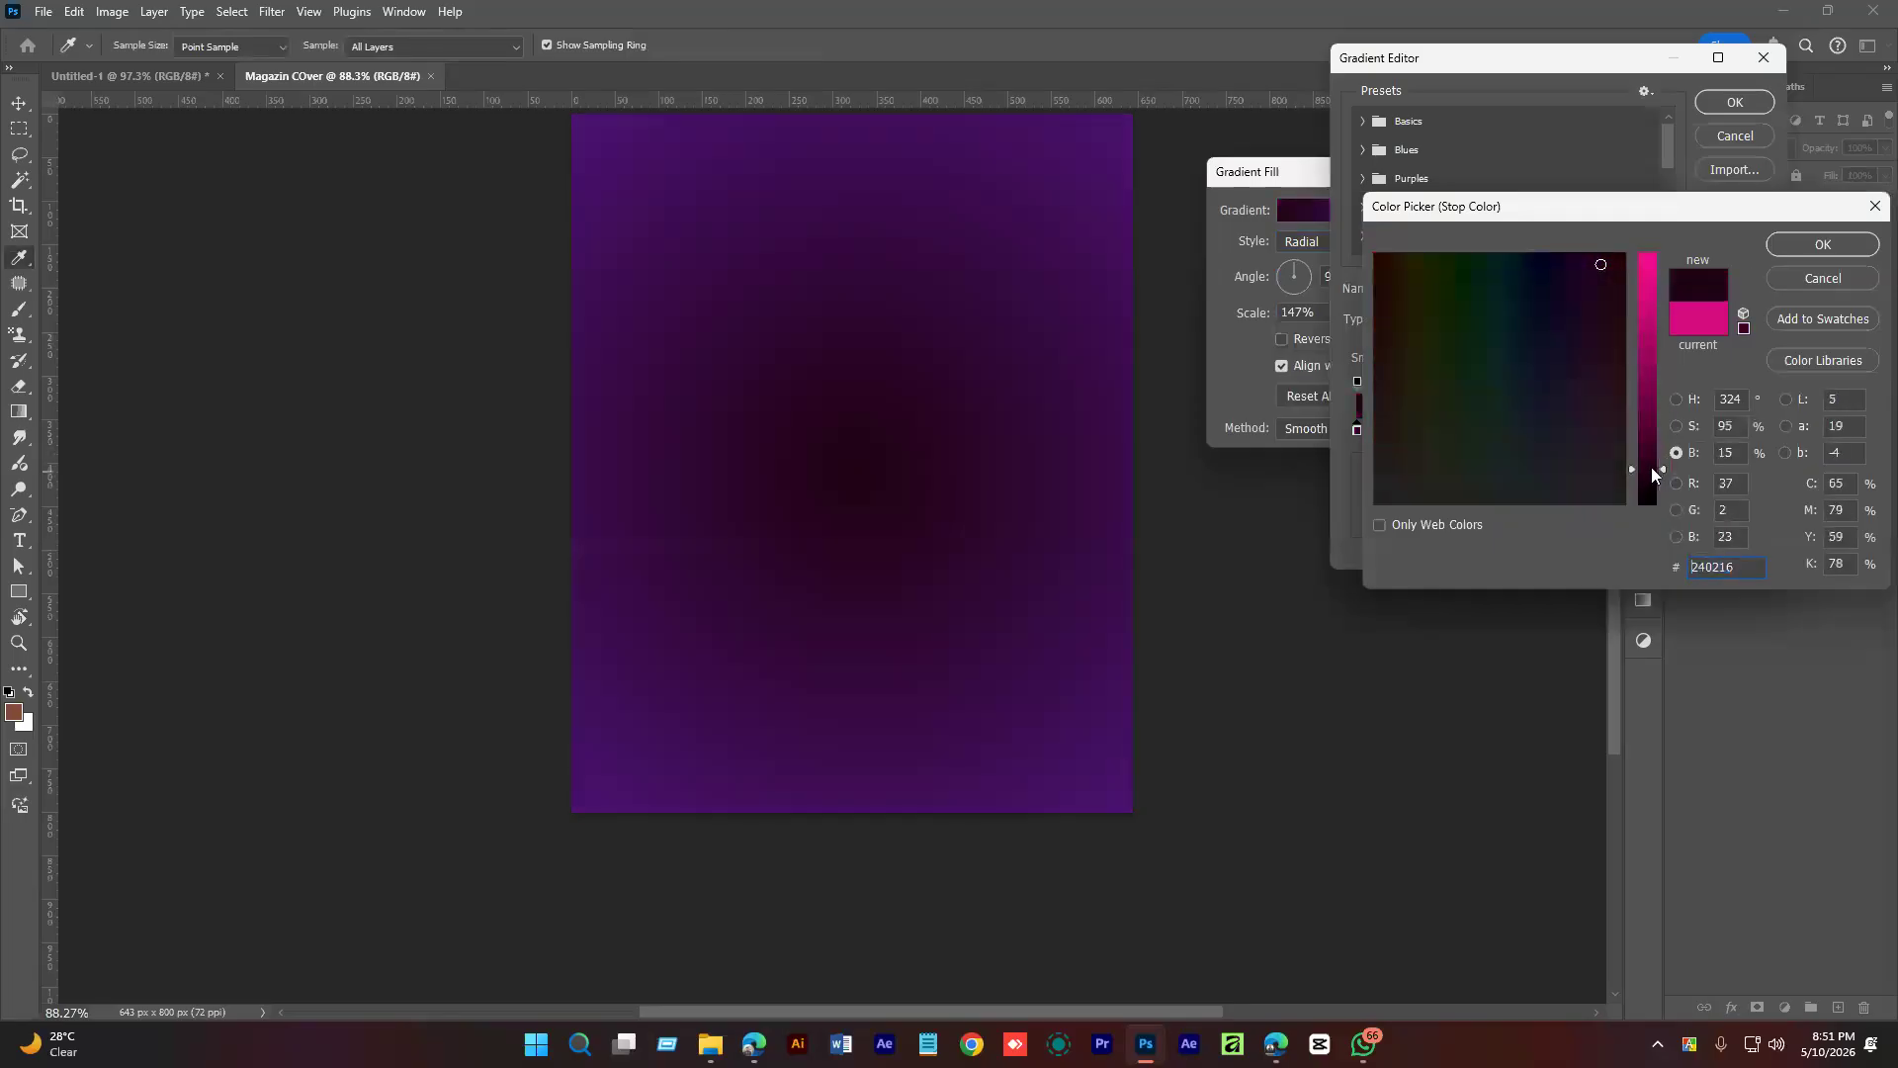
left_click(1823, 245)
Brighten the gradient's ending stop to purple, about #7a1bbf, and reverse the gradient fill.
left_click(1757, 431)
left_click(1449, 515)
left_click_drag(1647, 357, 1646, 316)
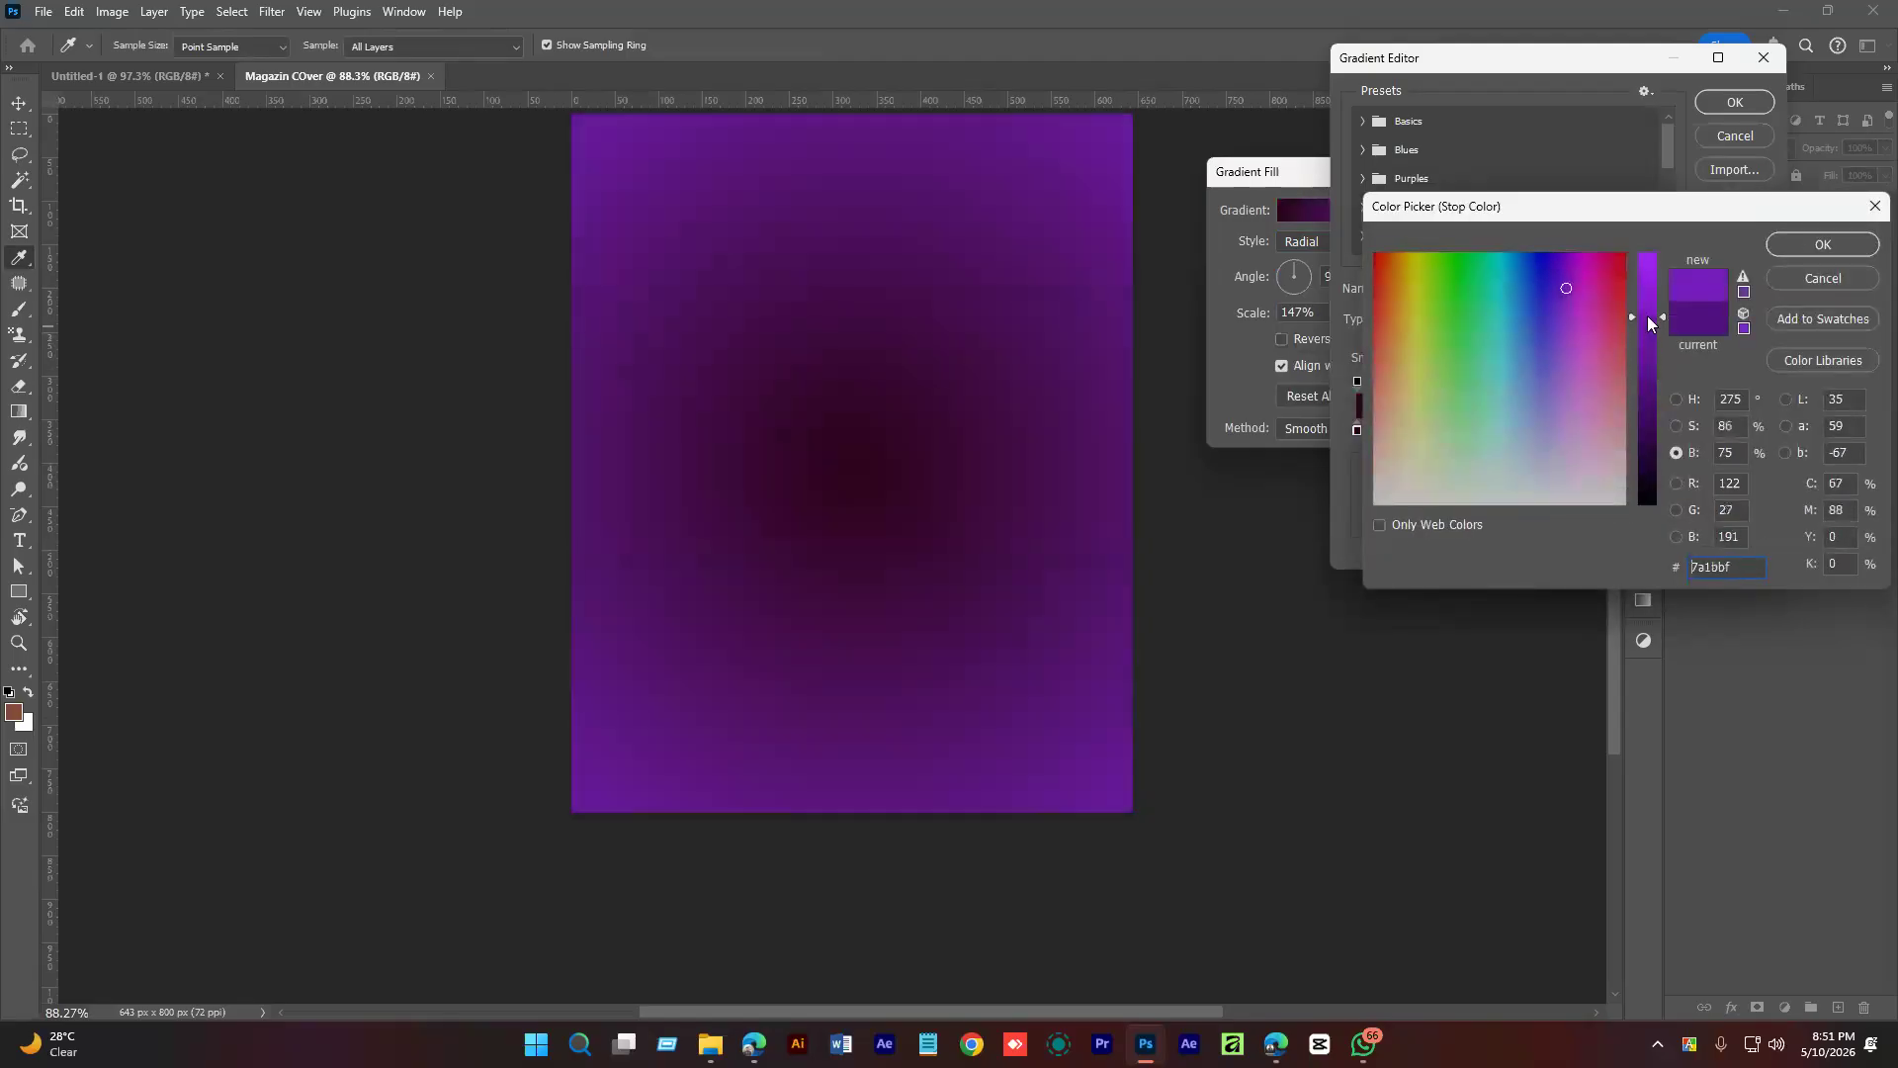
left_click(1823, 244)
left_click(1720, 101)
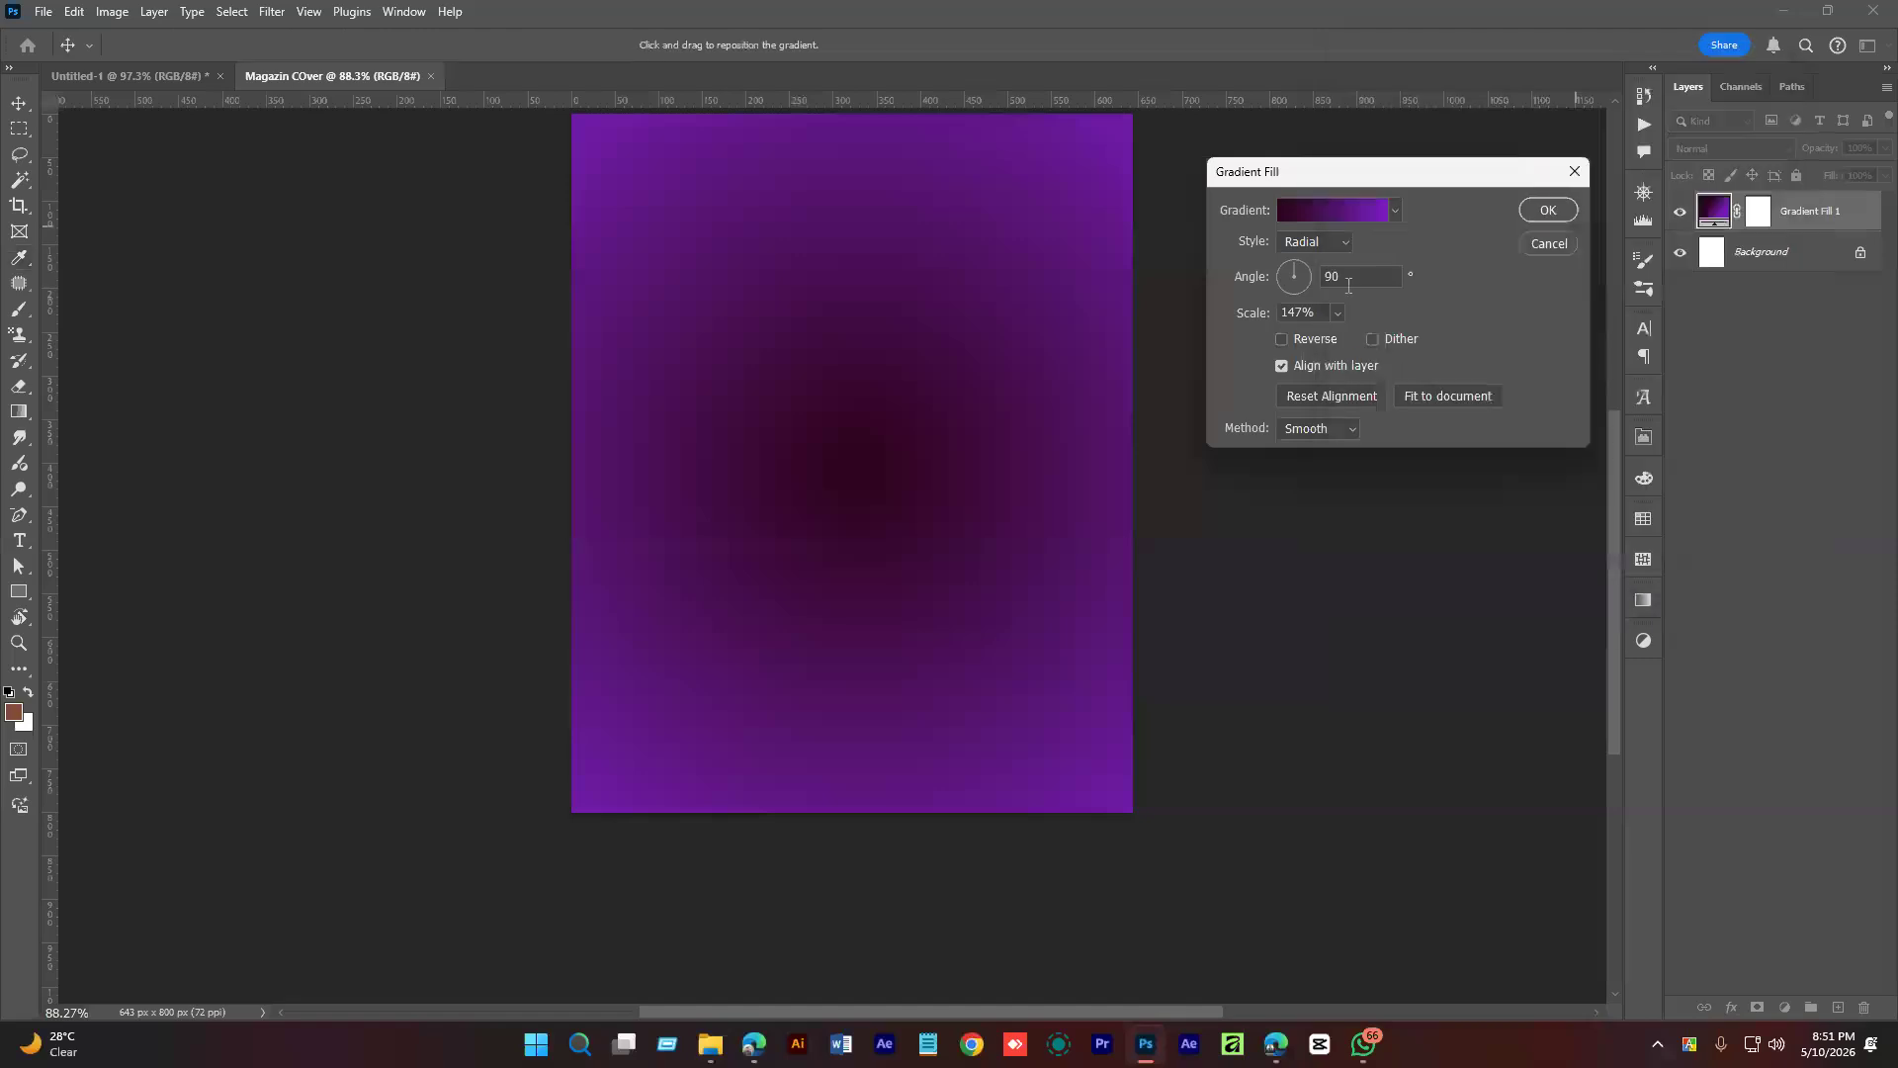
left_click(1301, 340)
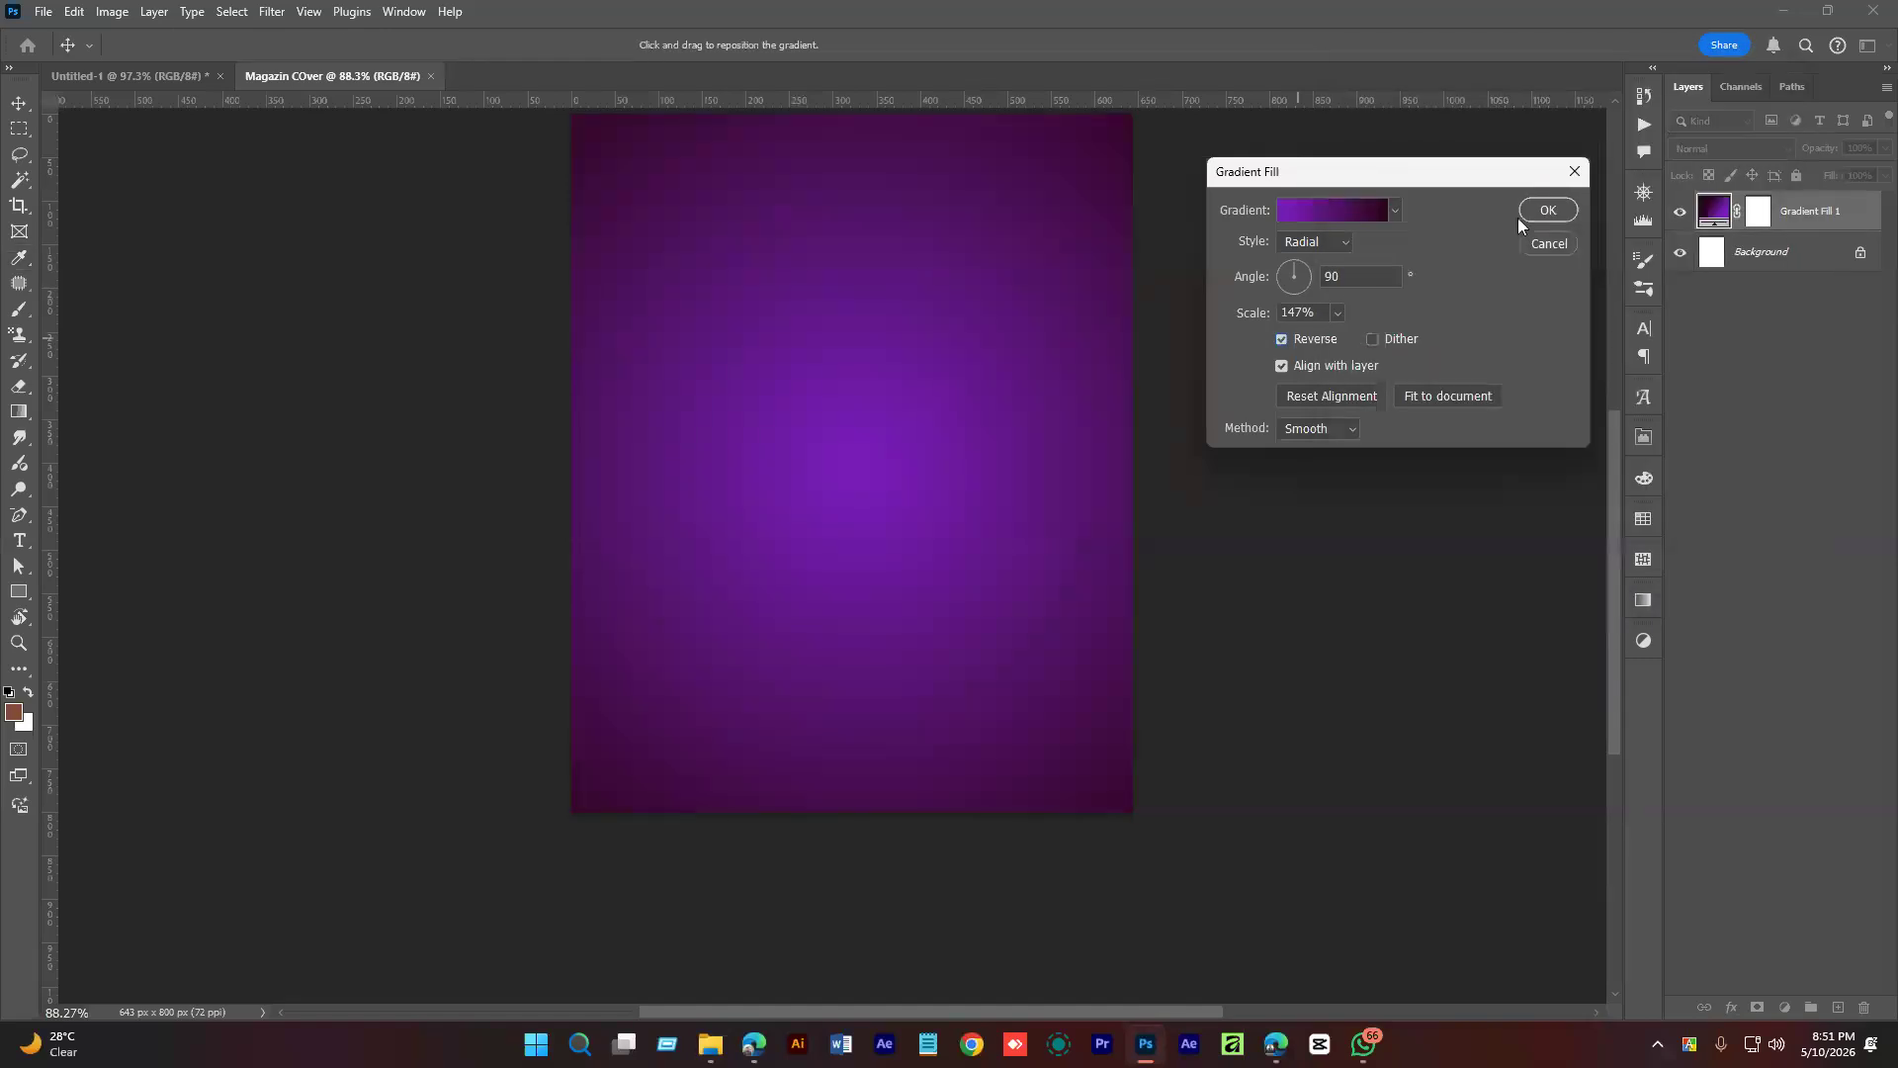
left_click(1547, 210)
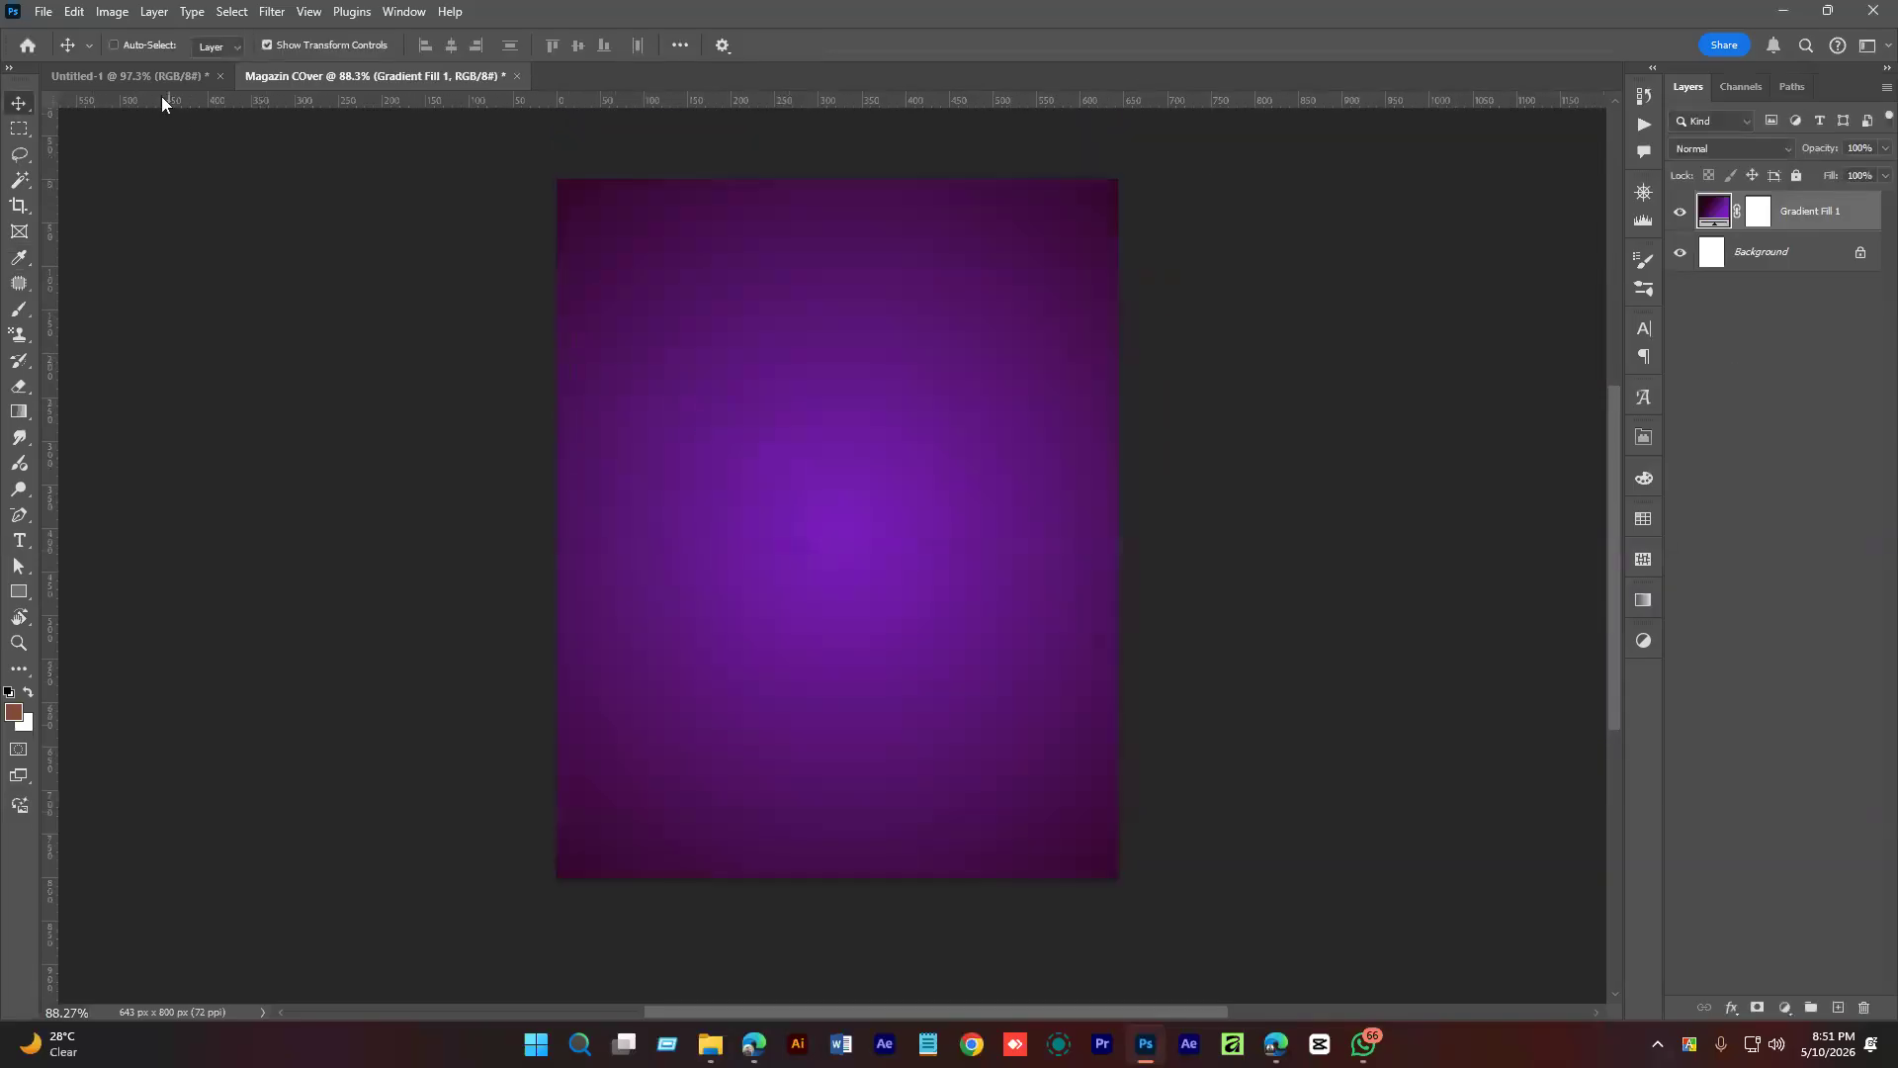
Bring the woman's cutout from the Untitled-1 document into the Magazin COver document, above the gradient.
left_click(148, 76)
left_click_drag(1004, 445, 923, 565)
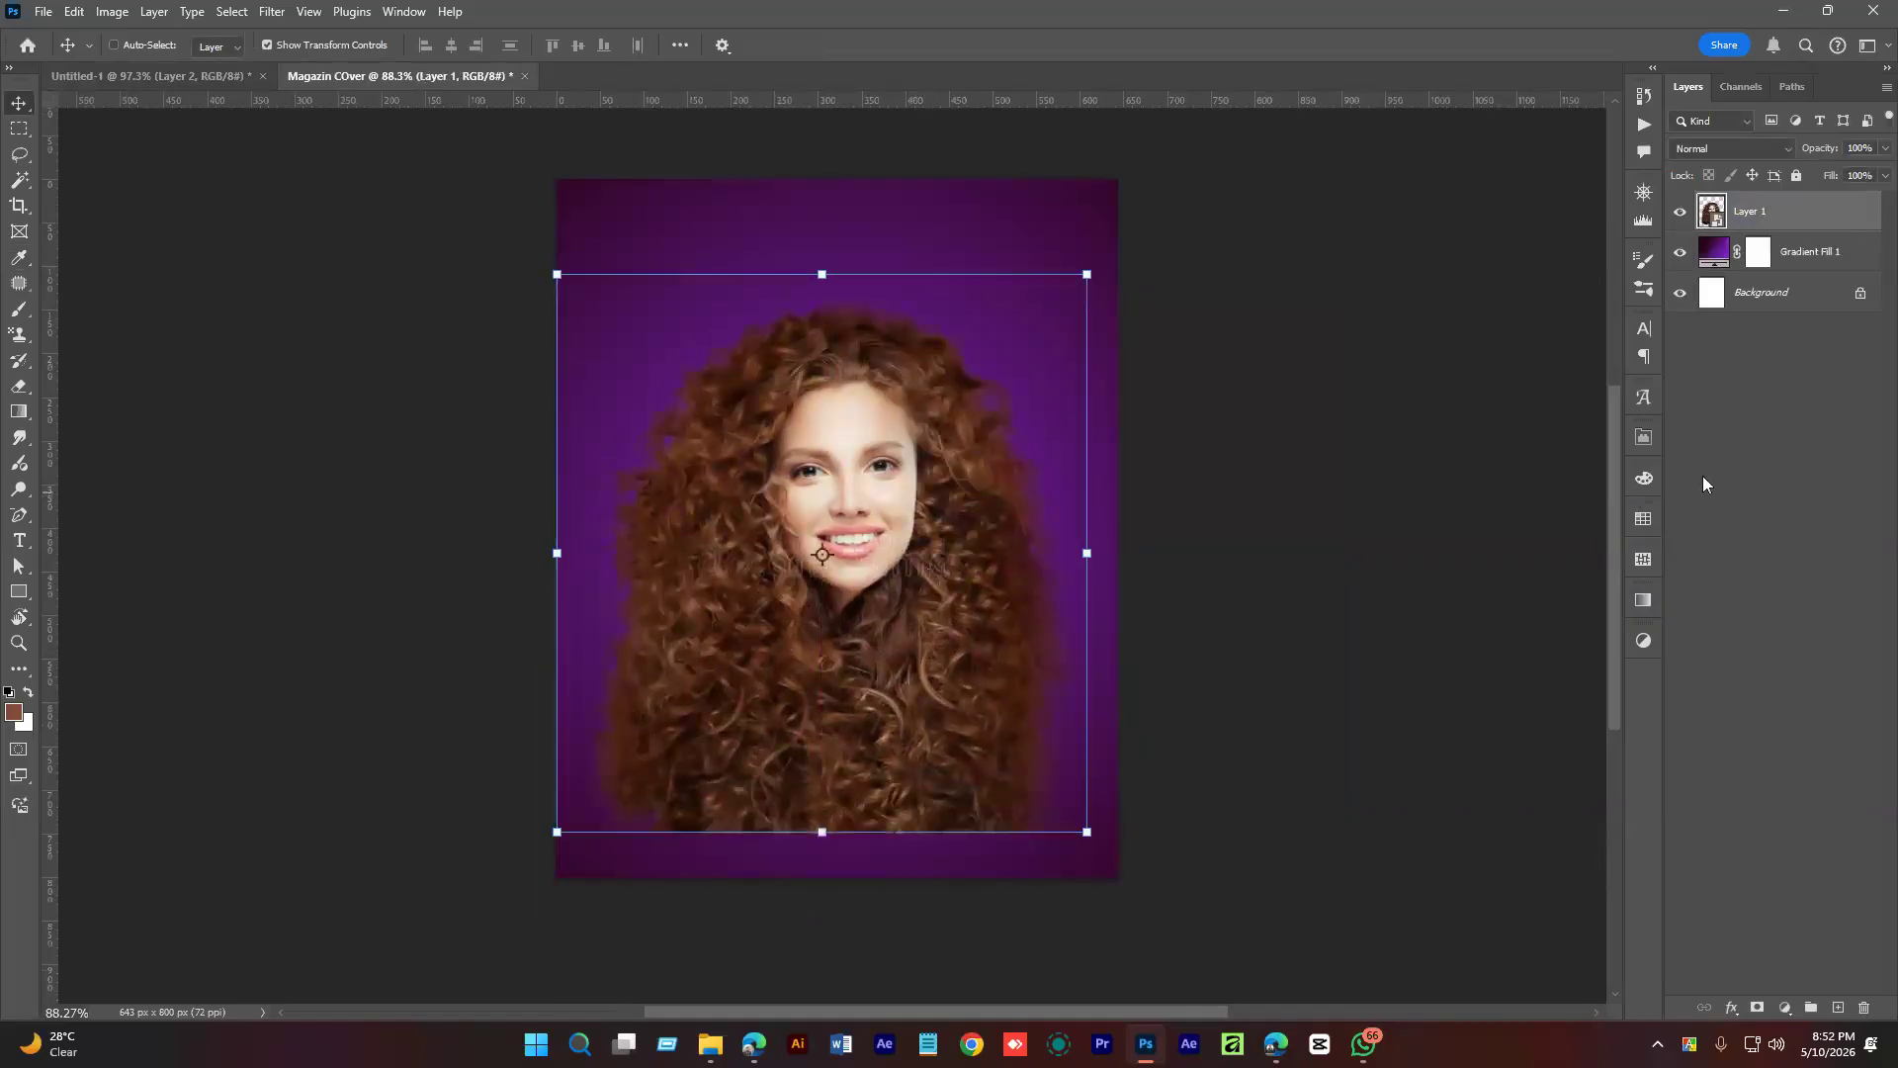
left_click_drag(908, 684, 906, 676)
Scale the cutout on Layer 1 down slightly and place it in the middle of the cover.
left_click(1801, 468)
left_click(1776, 233)
left_click_drag(1021, 593, 944, 566)
left_click_drag(822, 240, 833, 280)
left_click(979, 44)
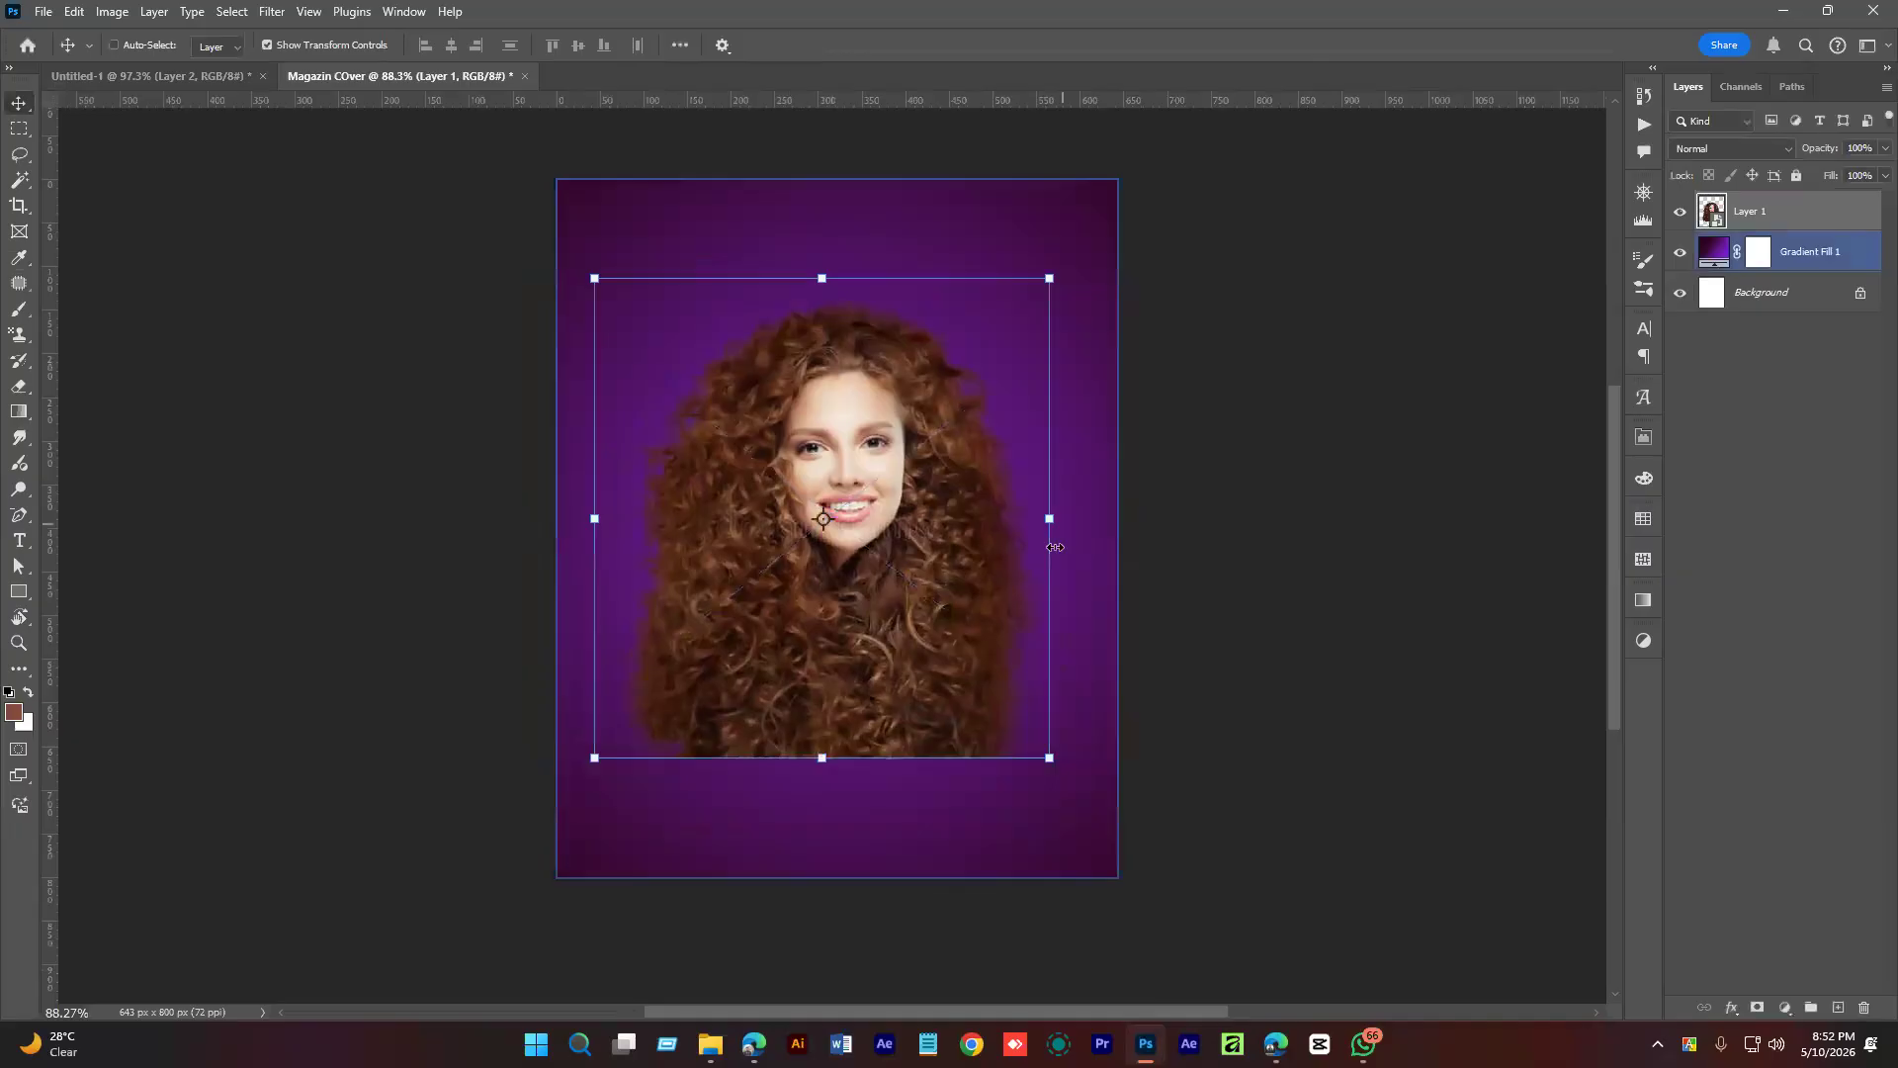
Add a layer mask to Layer 1, paint out the hair's bottom edge with a soft black brush, and undo the last 100% opacity stroke.
scroll(976, 497, "up", 1)
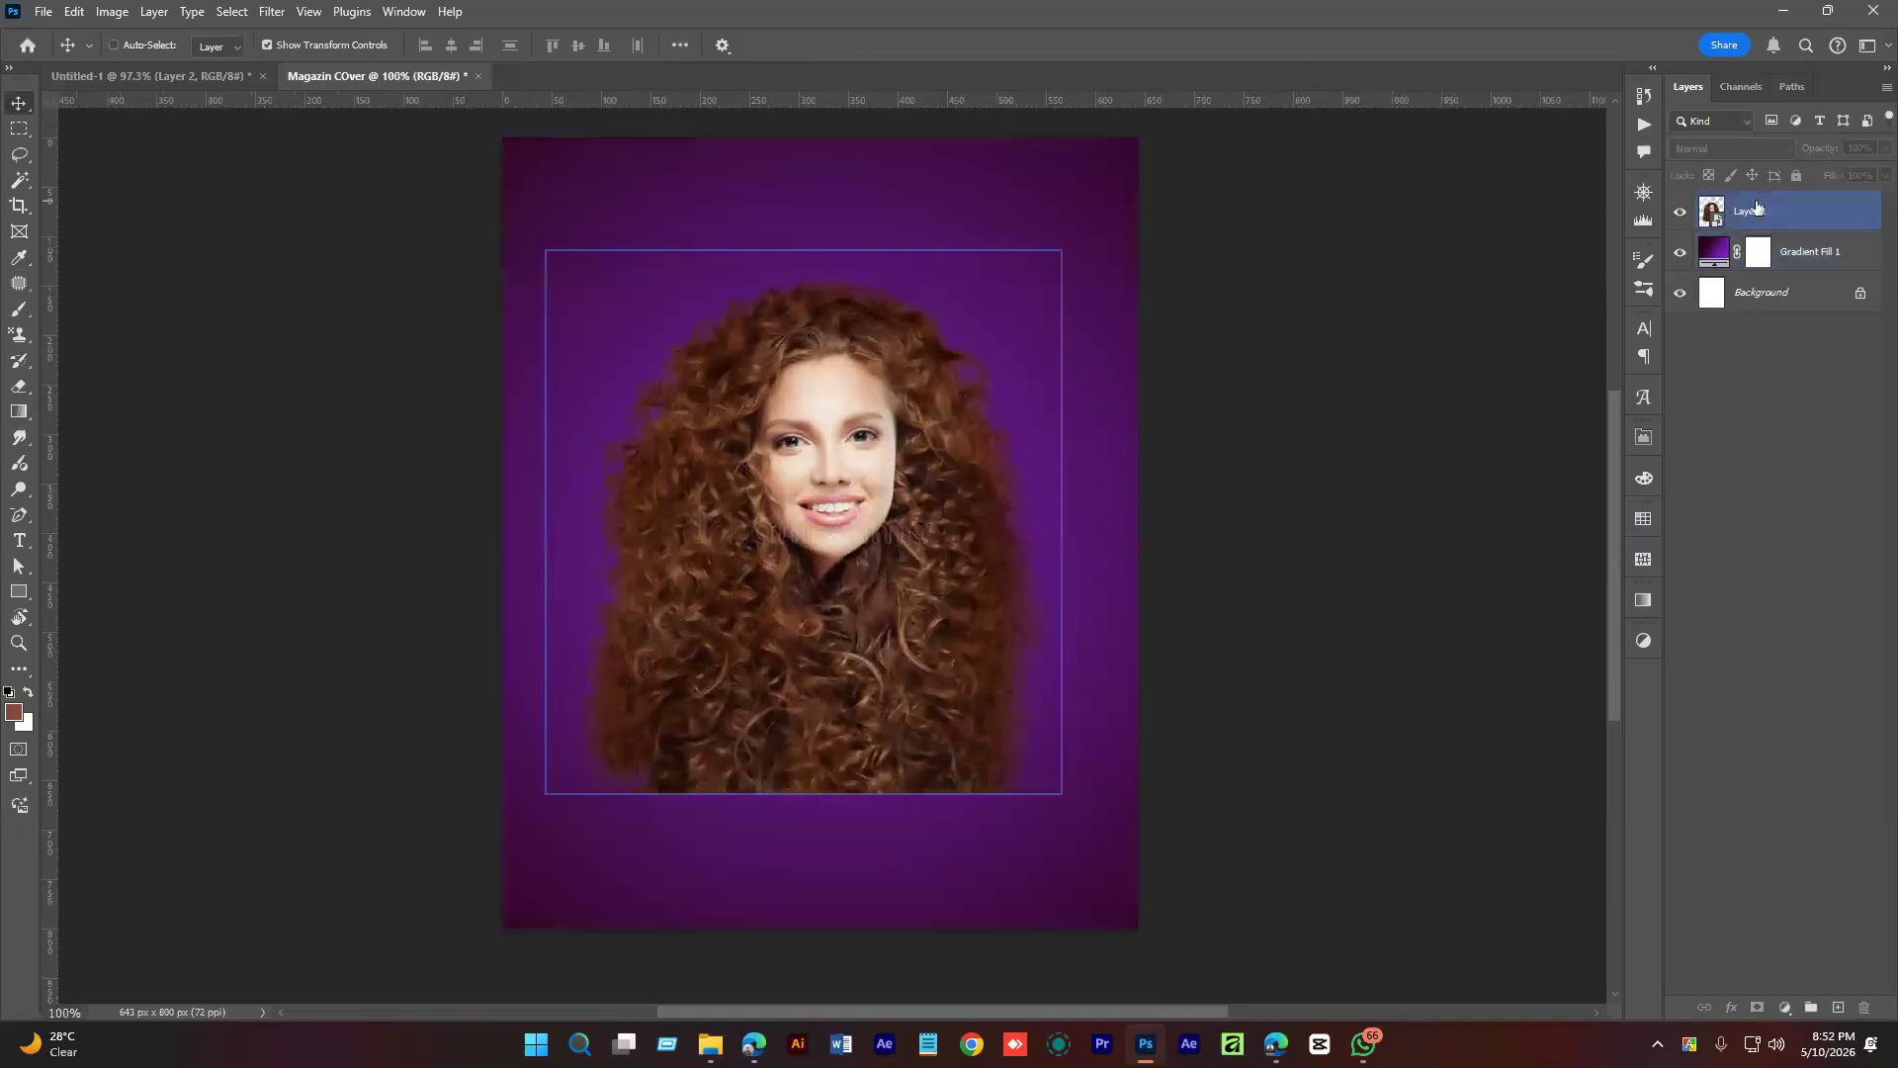
left_click(1756, 1007)
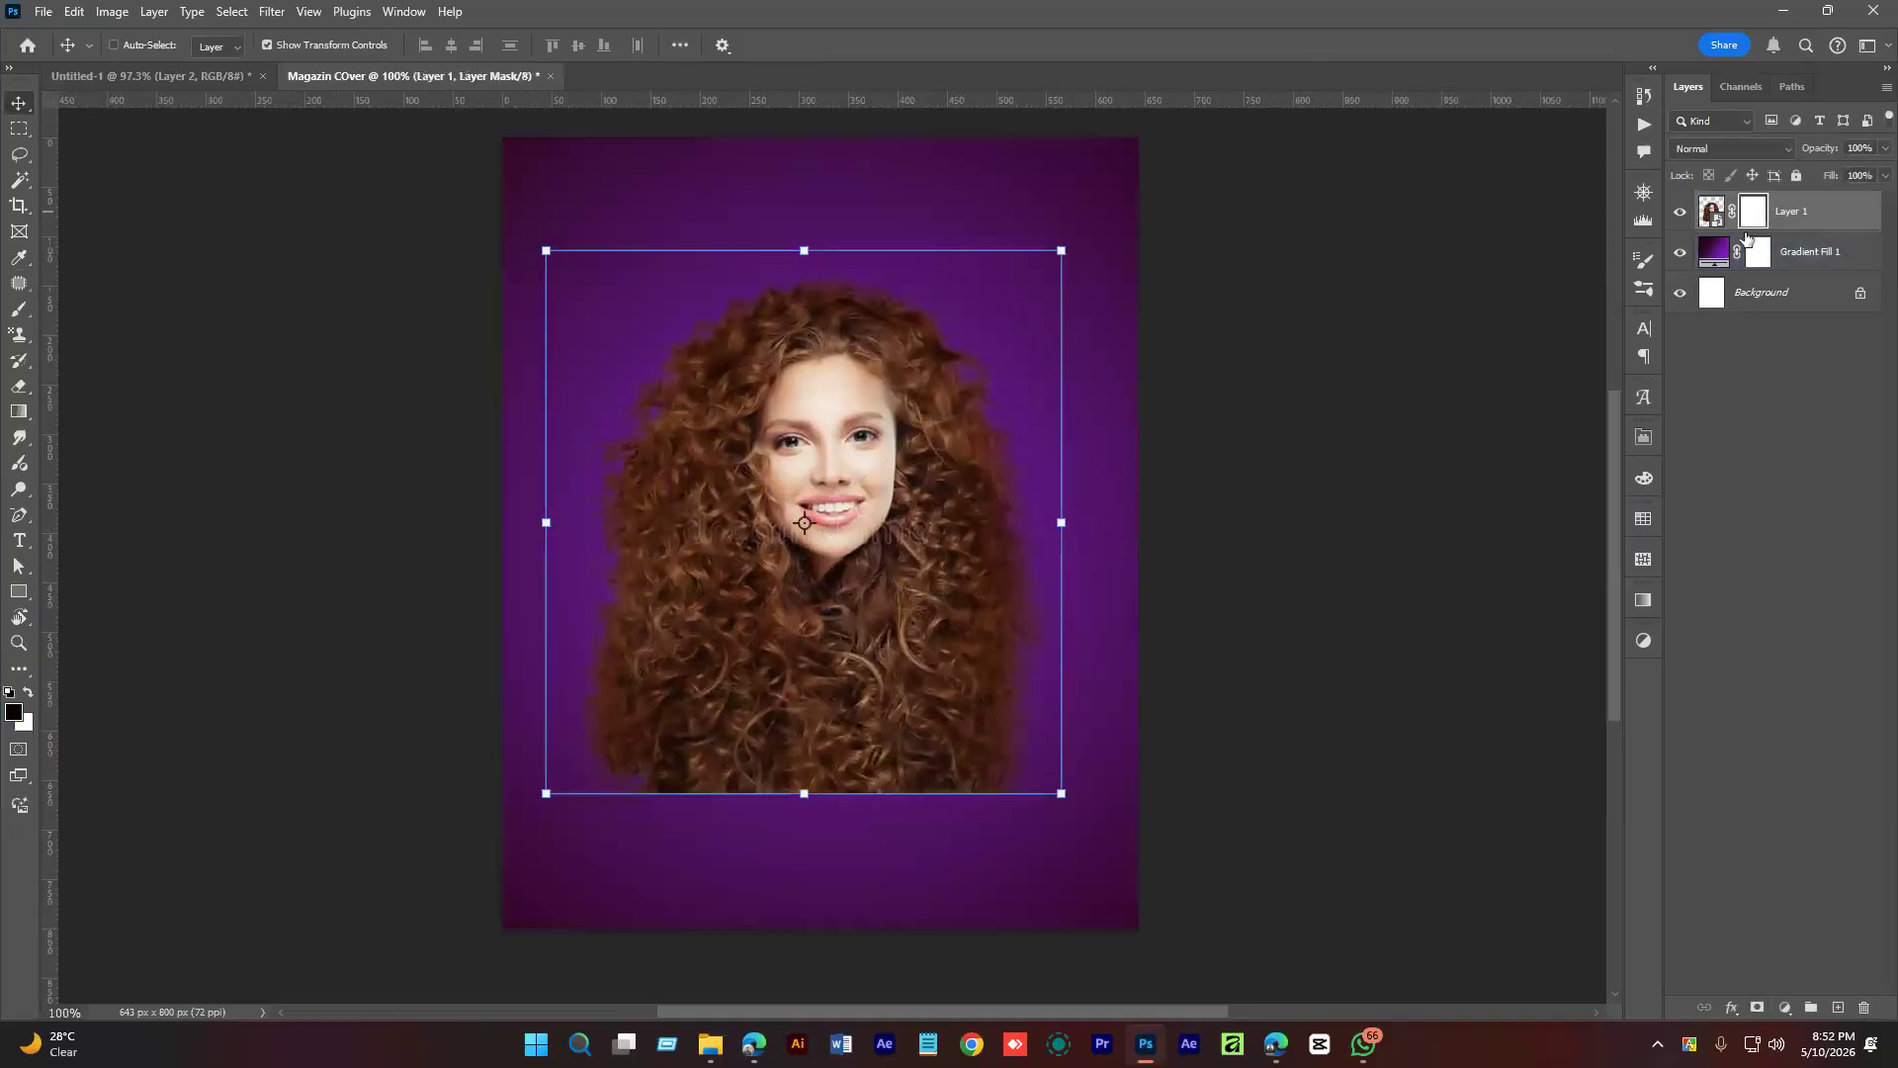
key("b")
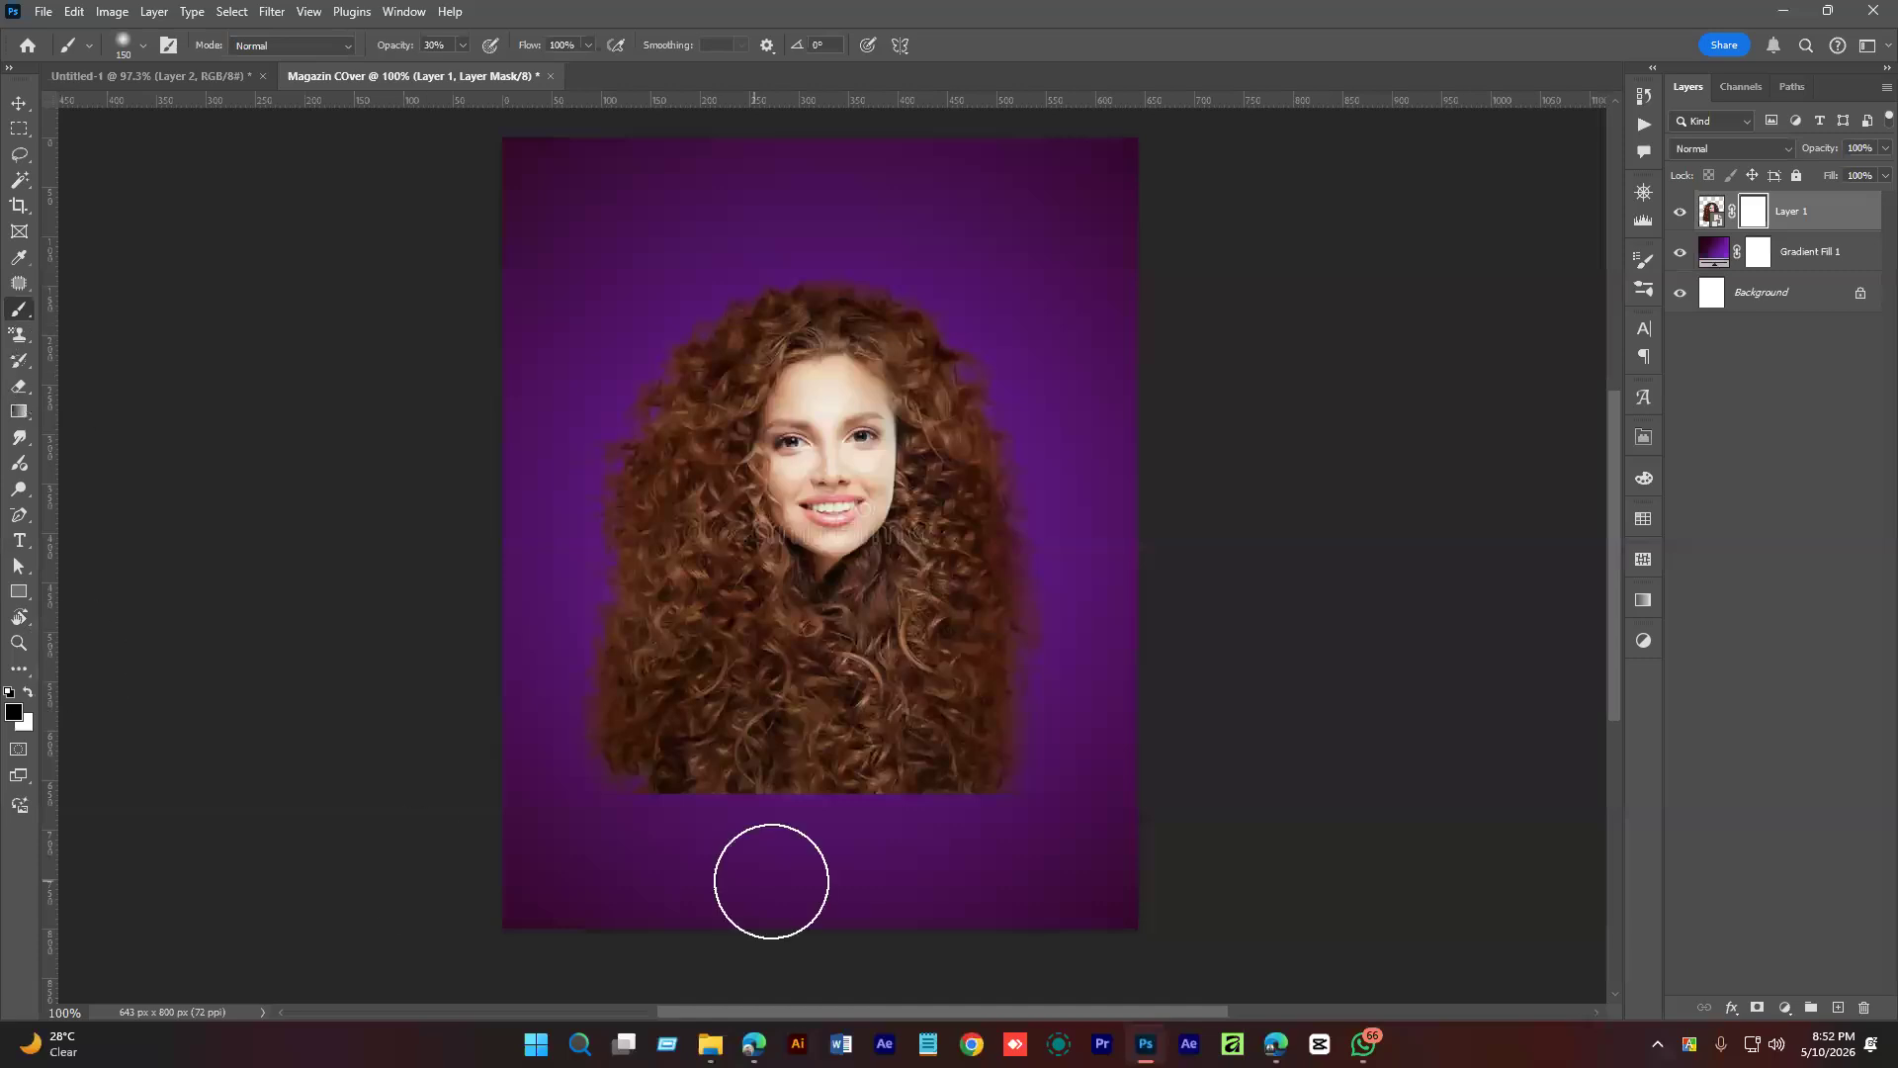
mouse_move(303, 843)
left_mouse_down()
mouse_move(1041, 809)
mouse_move(570, 804)
mouse_move(1066, 776)
mouse_move(665, 816)
mouse_move(923, 813)
left_mouse_up()
left_click(463, 47)
mouse_move(996, 699)
left_mouse_down()
mouse_move(508, 813)
mouse_move(648, 814)
mouse_move(456, 805)
mouse_move(928, 721)
mouse_move(483, 649)
left_mouse_up()
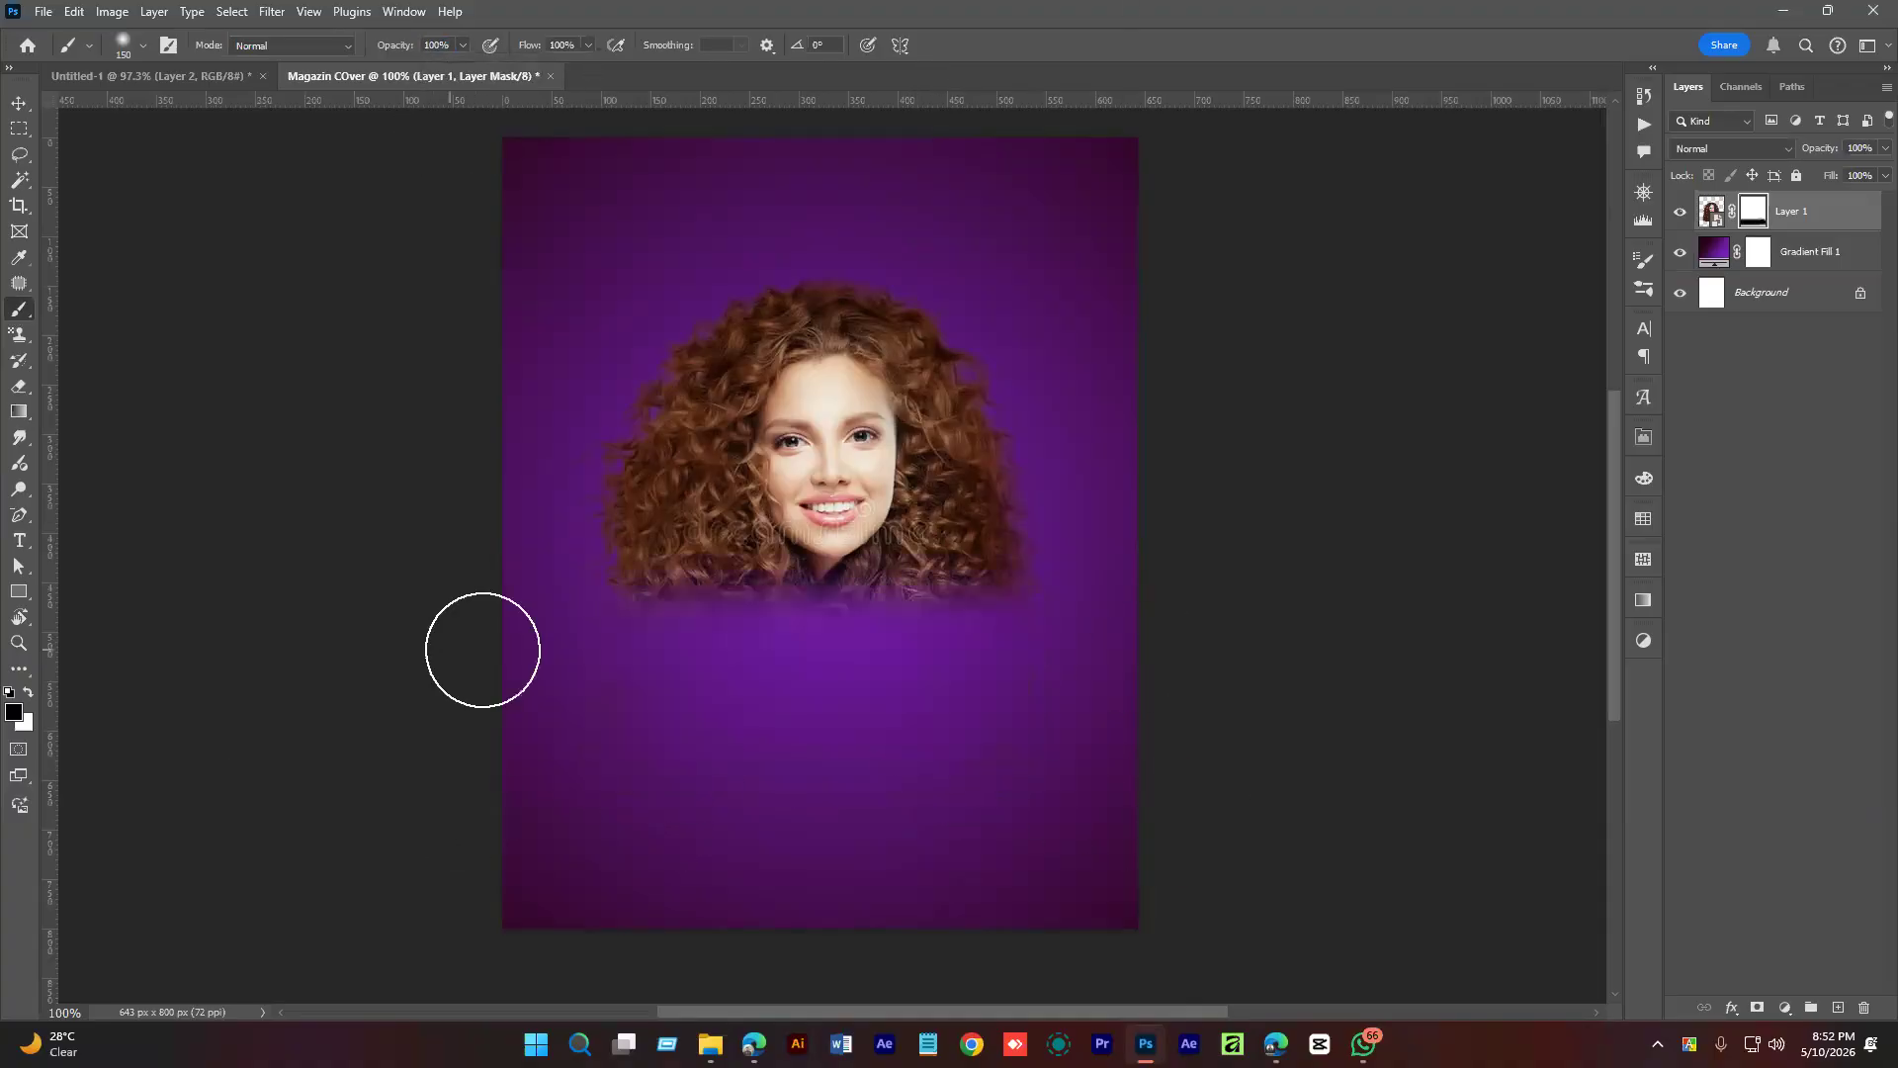
key("ctrl+z")
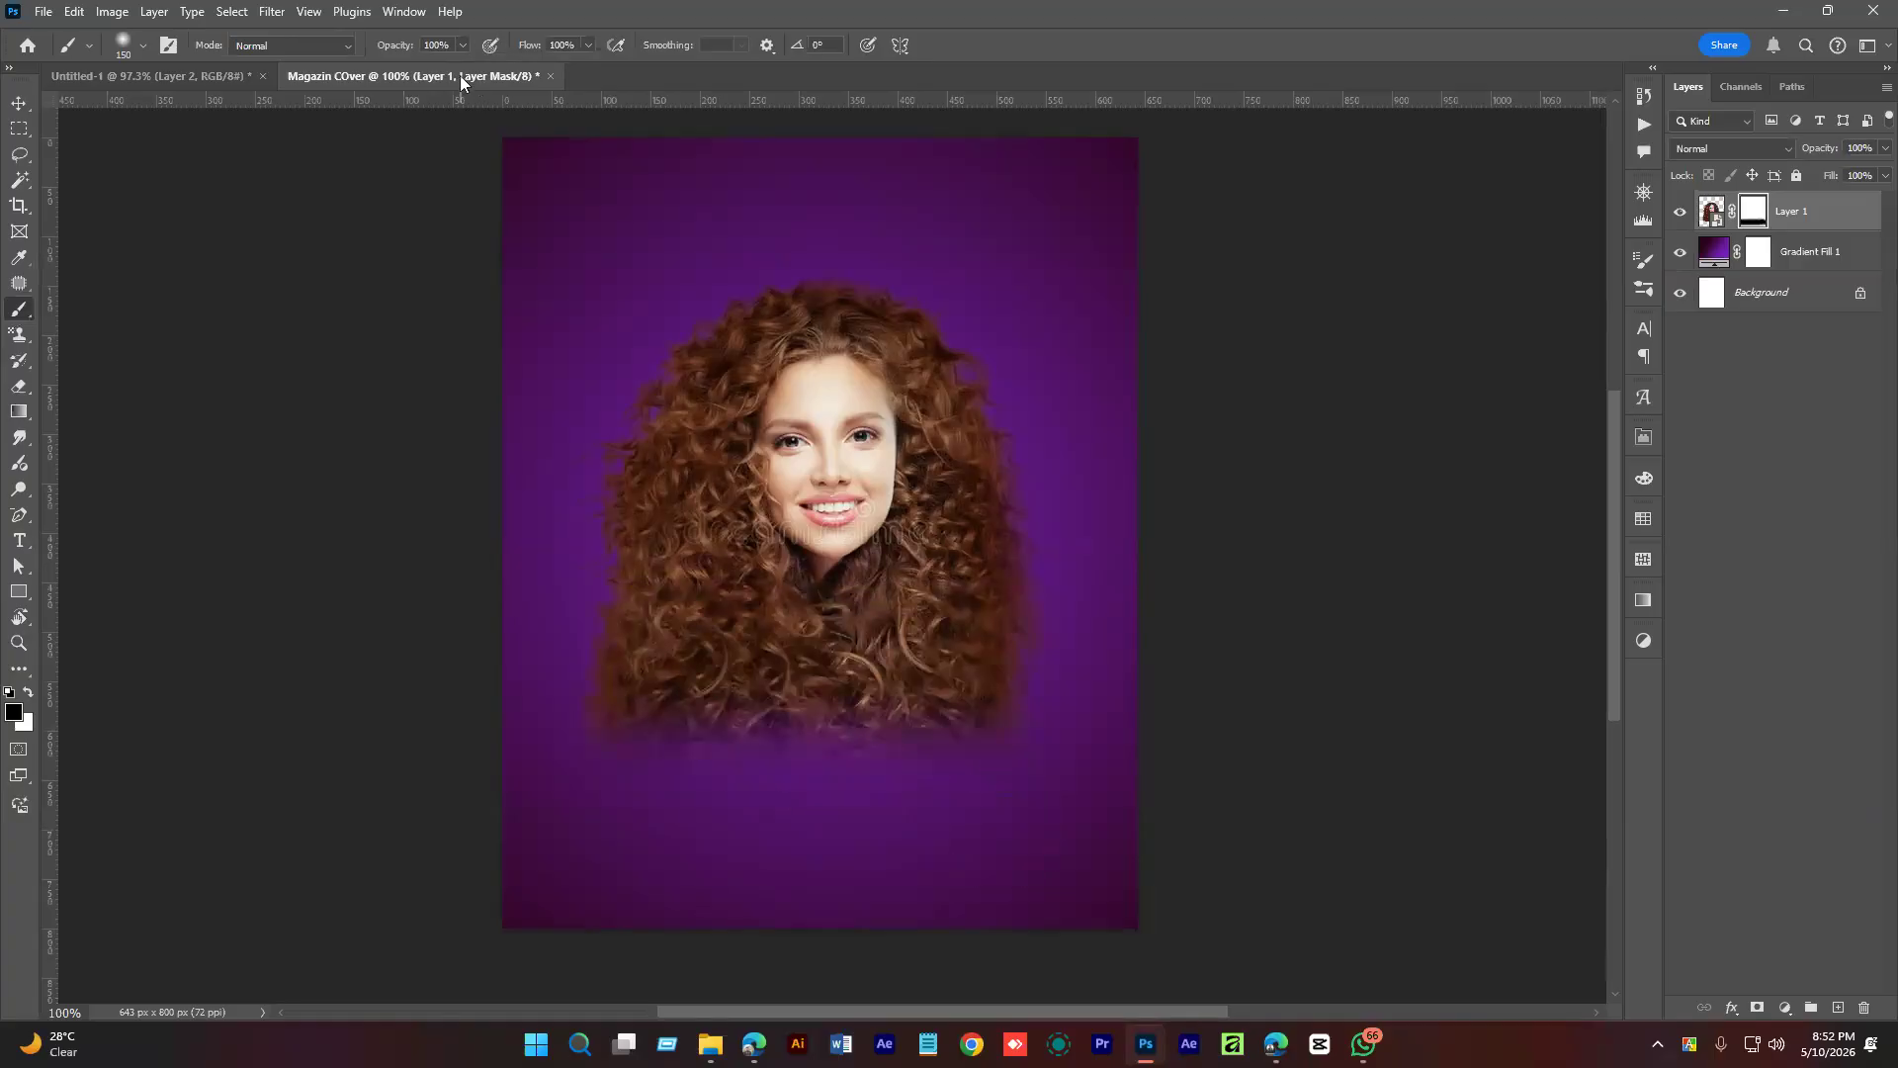
Fade the lower half of the hair on Layer 1's mask using a 300-pixel soft black brush at 39% opacity.
left_click(464, 44)
left_click_drag(407, 77, 408, 77)
left_click(1082, 87)
key("bracketright")
key("bracketright")
key("bracketright")
key("bracketright")
mouse_move(572, 804)
left_mouse_down()
mouse_move(792, 810)
mouse_move(962, 756)
mouse_move(521, 746)
mouse_move(592, 702)
mouse_move(805, 796)
mouse_move(640, 703)
mouse_move(1043, 733)
left_mouse_up()
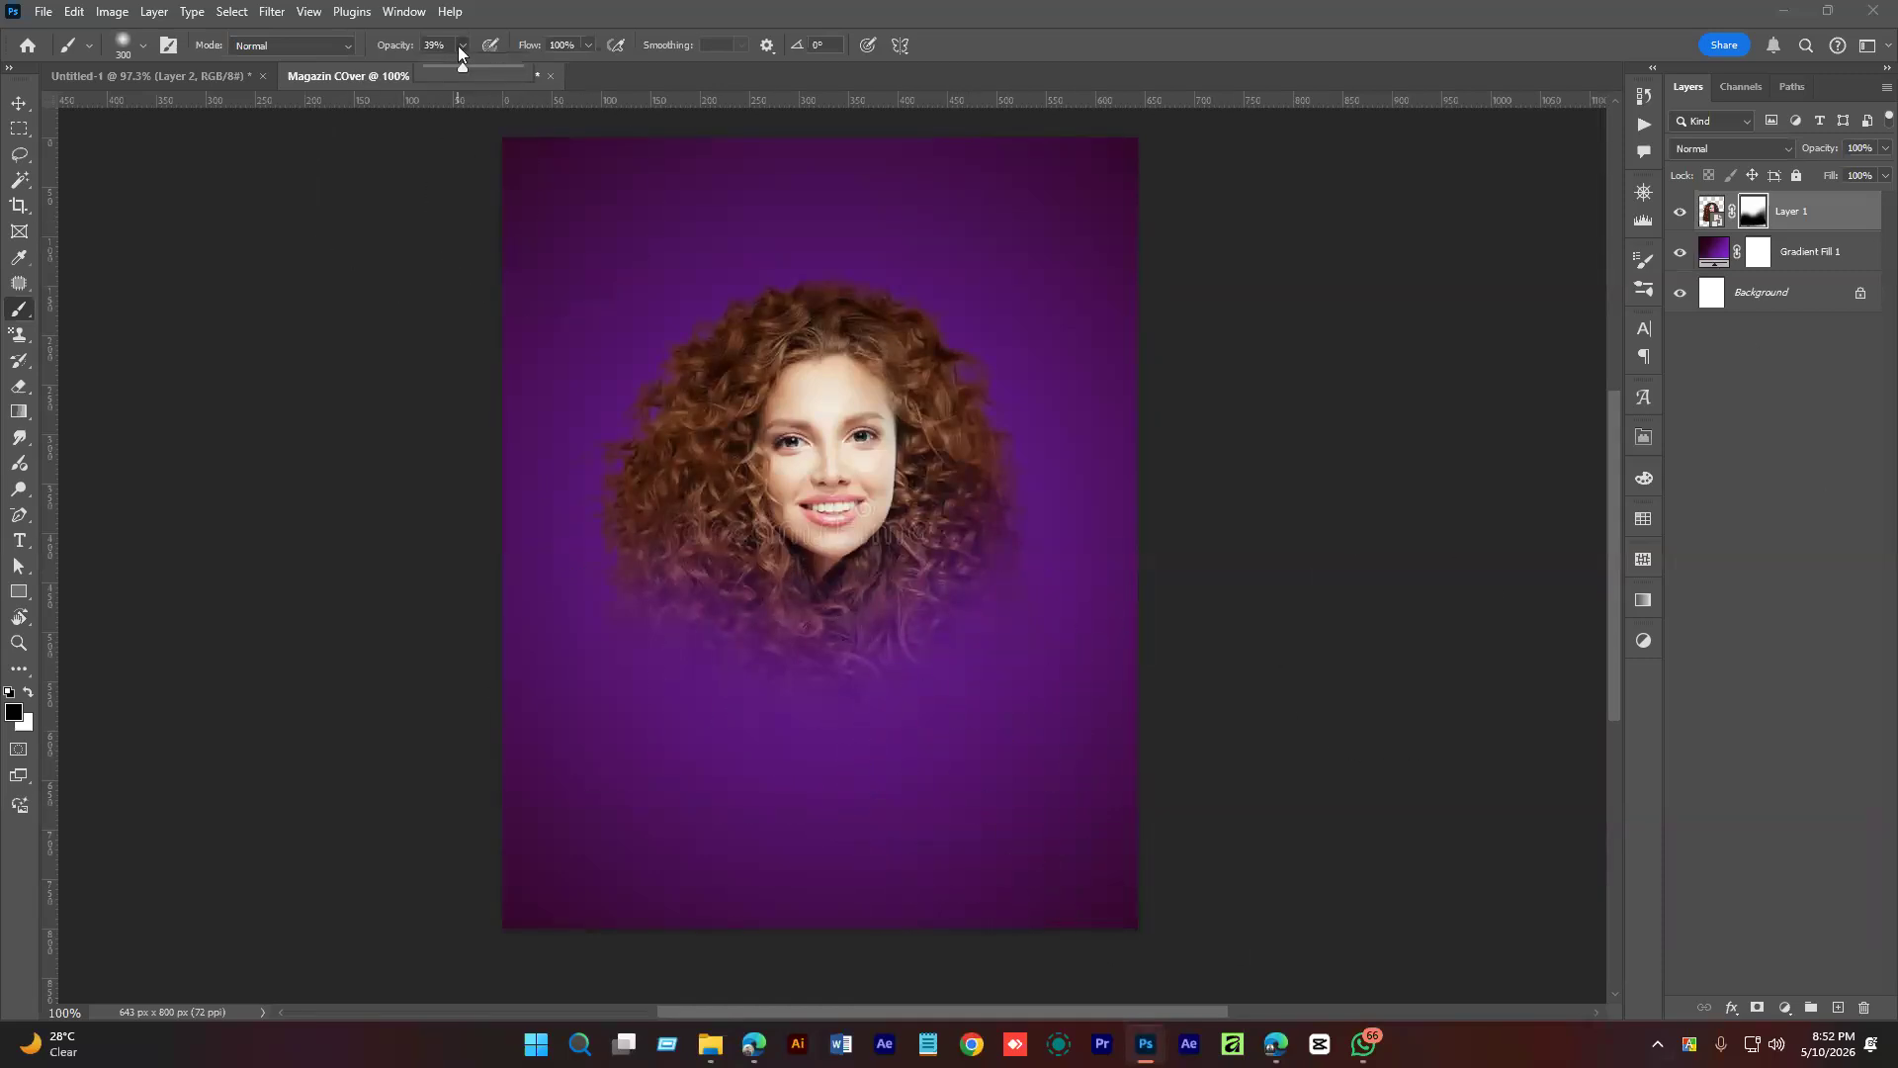
Soften the lower curls further on the mask at 30% brush opacity, and reduce the brush opacity to 15%.
left_click_drag(450, 46, 342, 68)
type("5")
left_click_drag(770, 696, 623, 707)
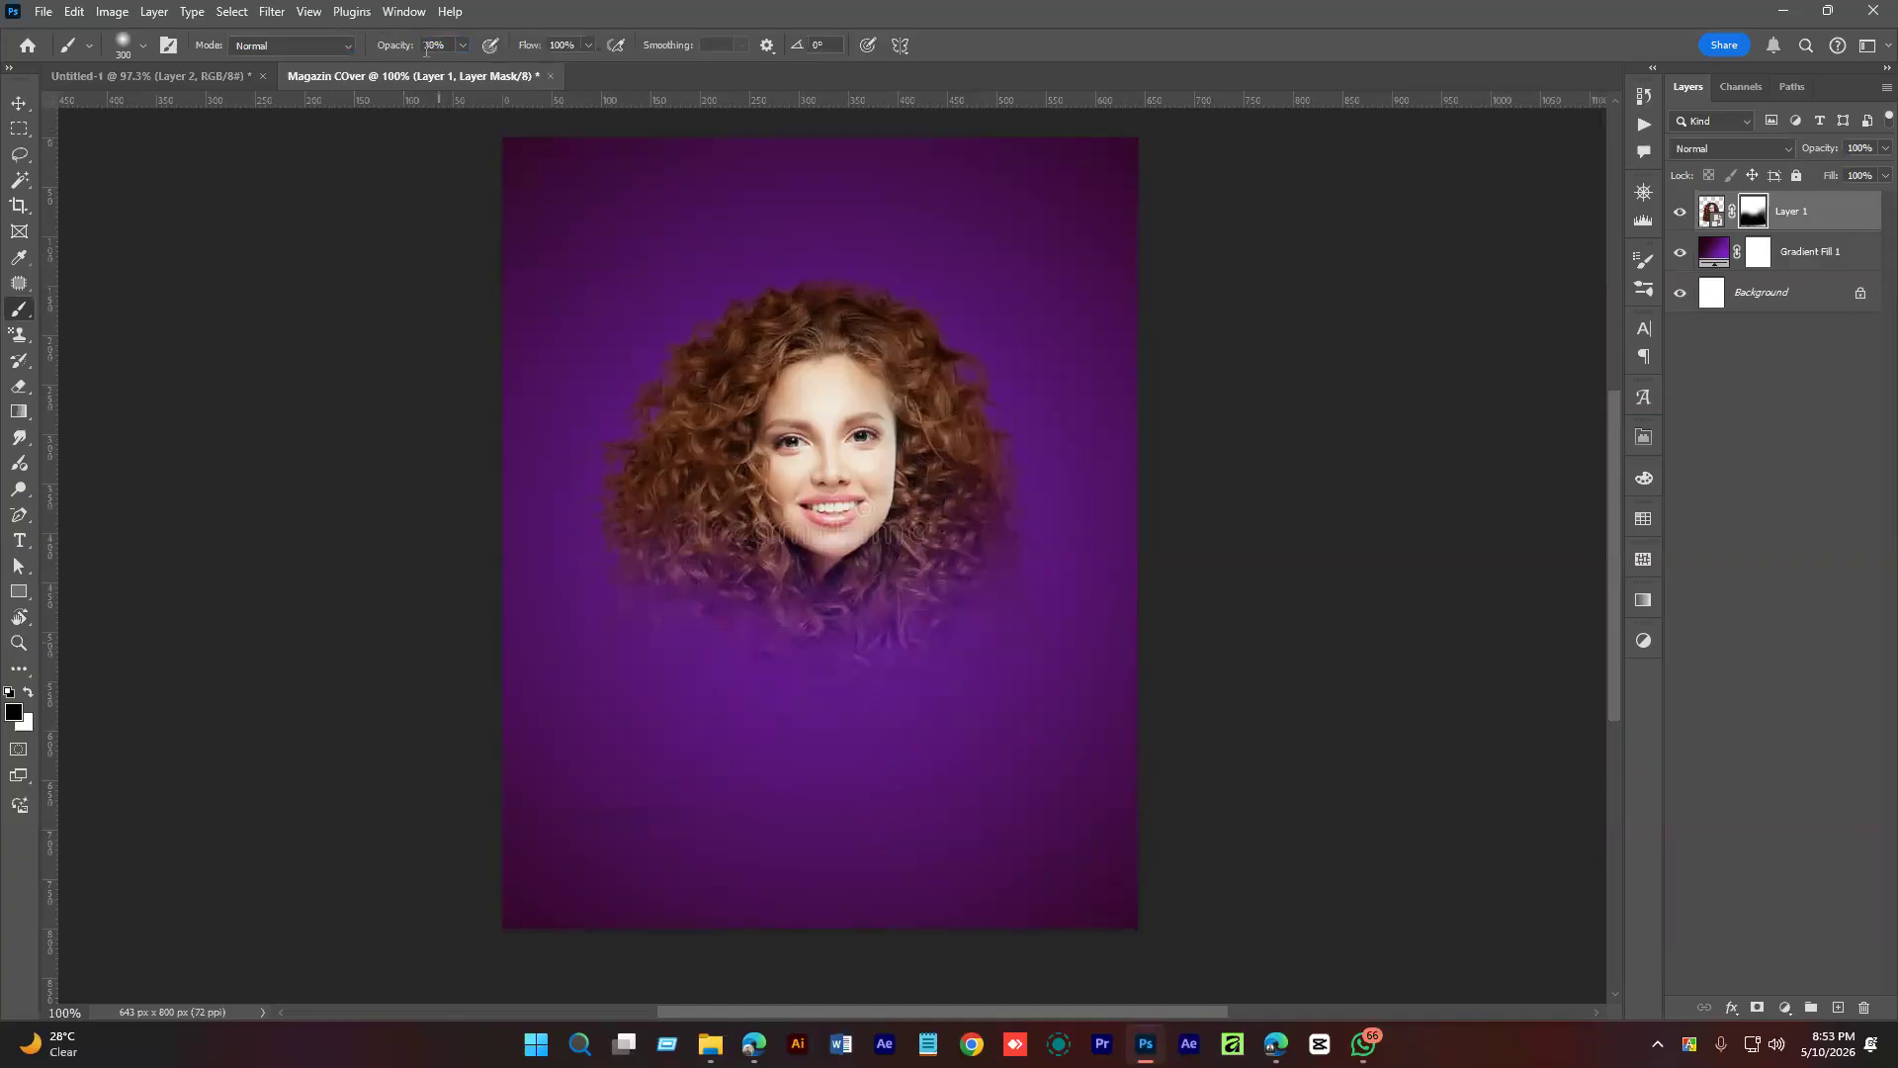
key("Return")
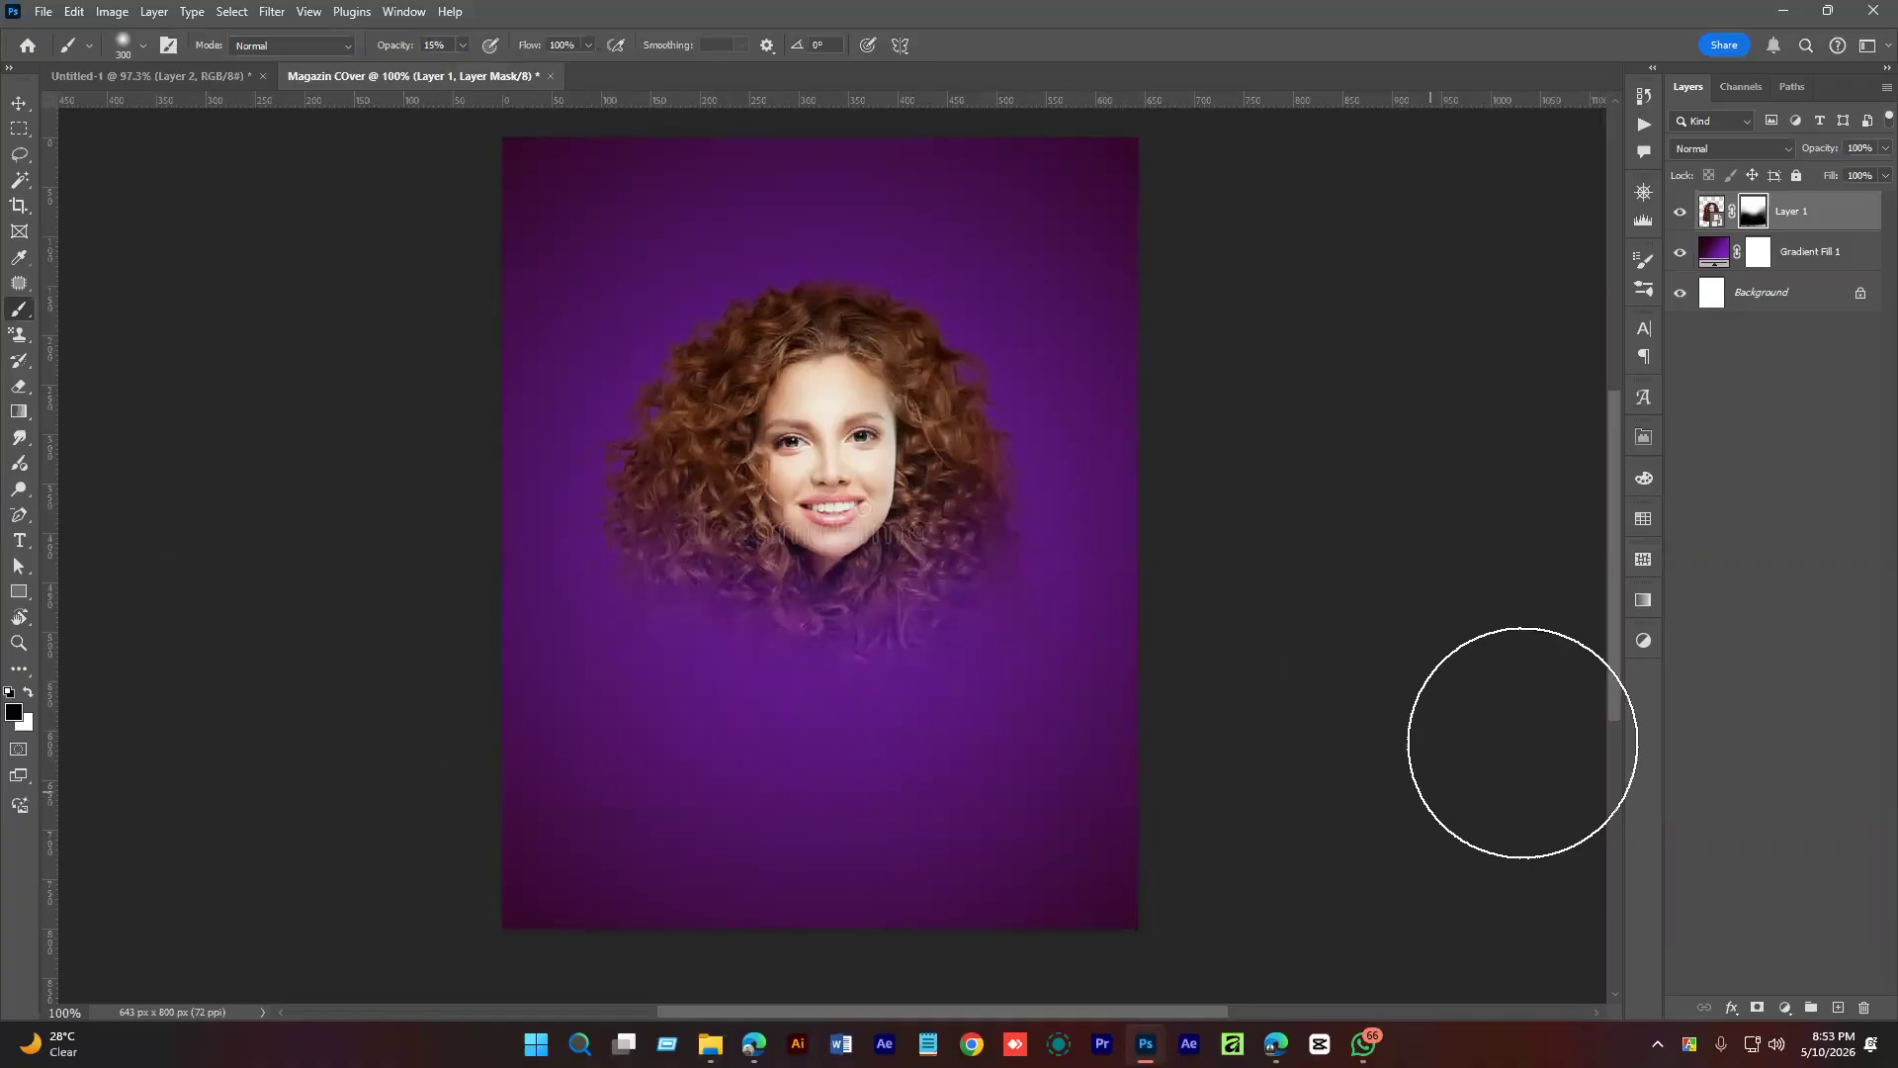
Disable and re-enable Layer 1's mask to compare the cutout with and without the fade.
left_click(1862, 481)
left_click(1787, 218)
right_click(1754, 226)
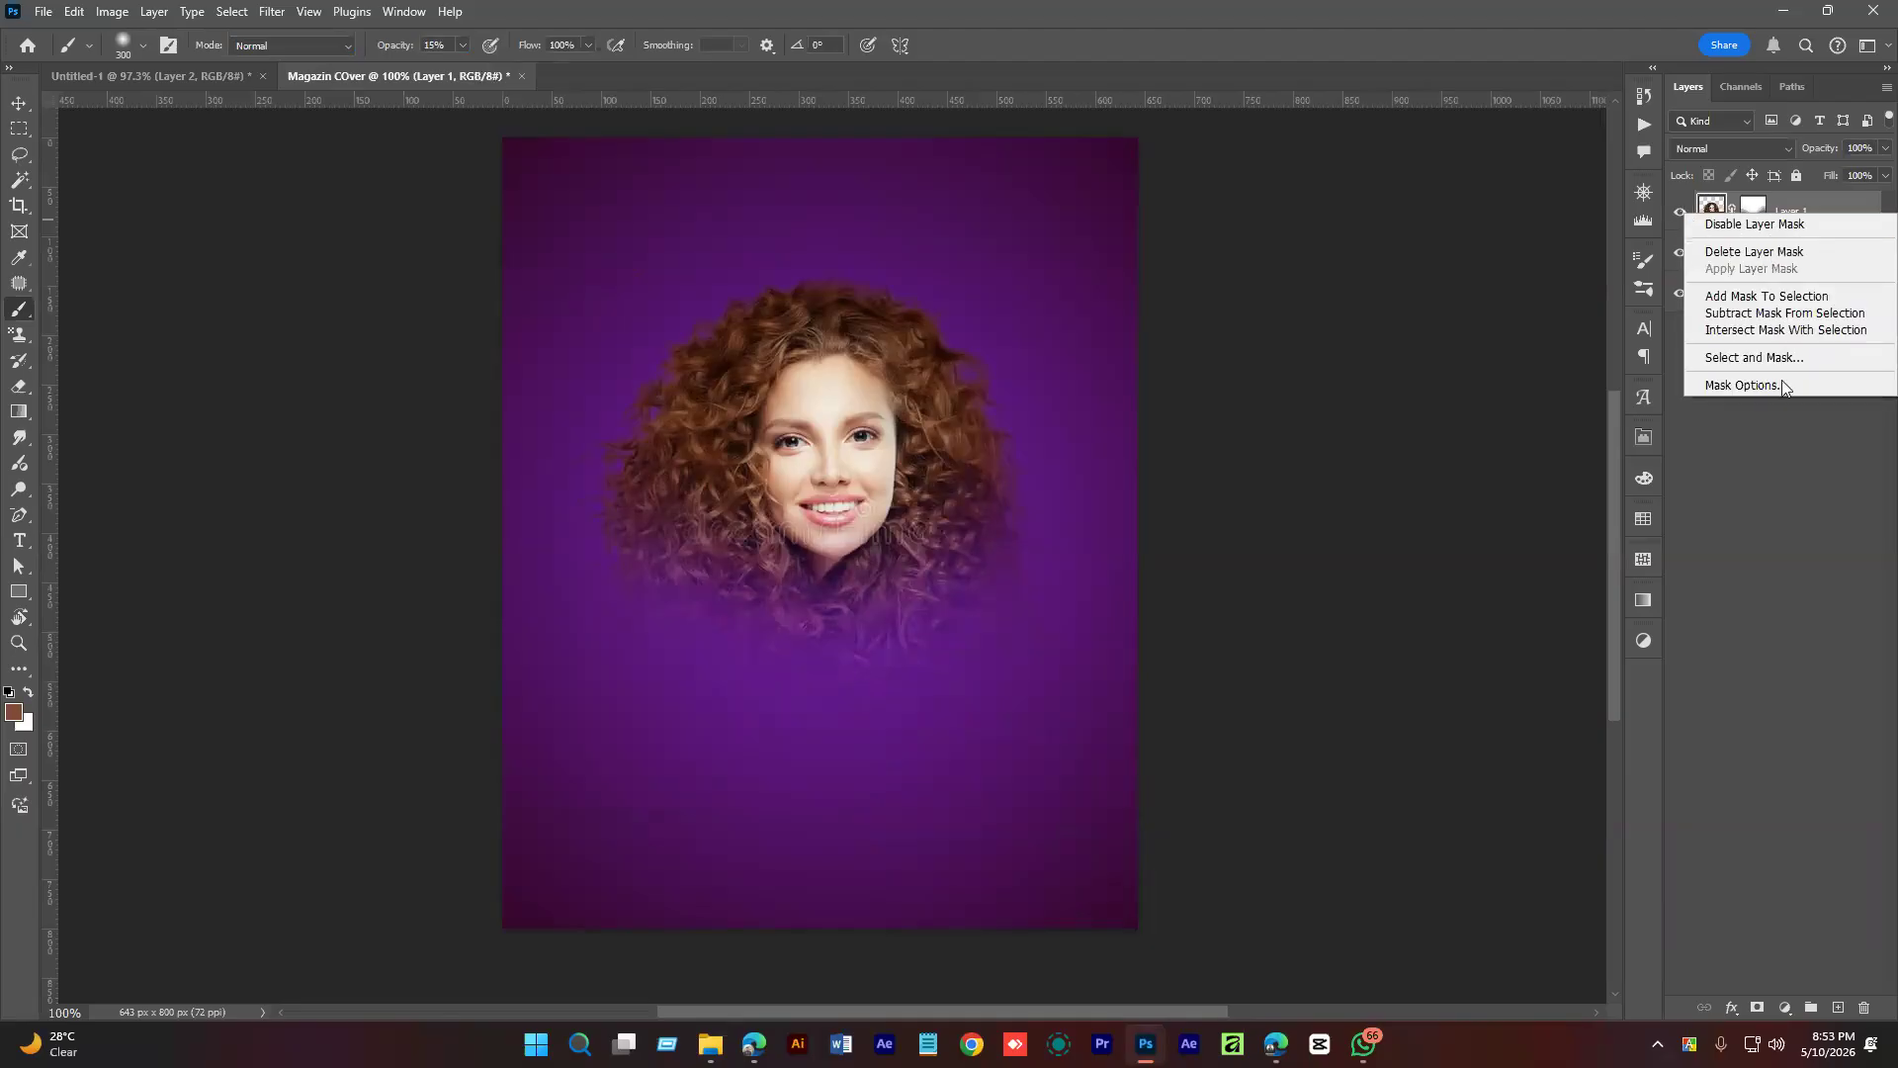
left_click(1755, 224)
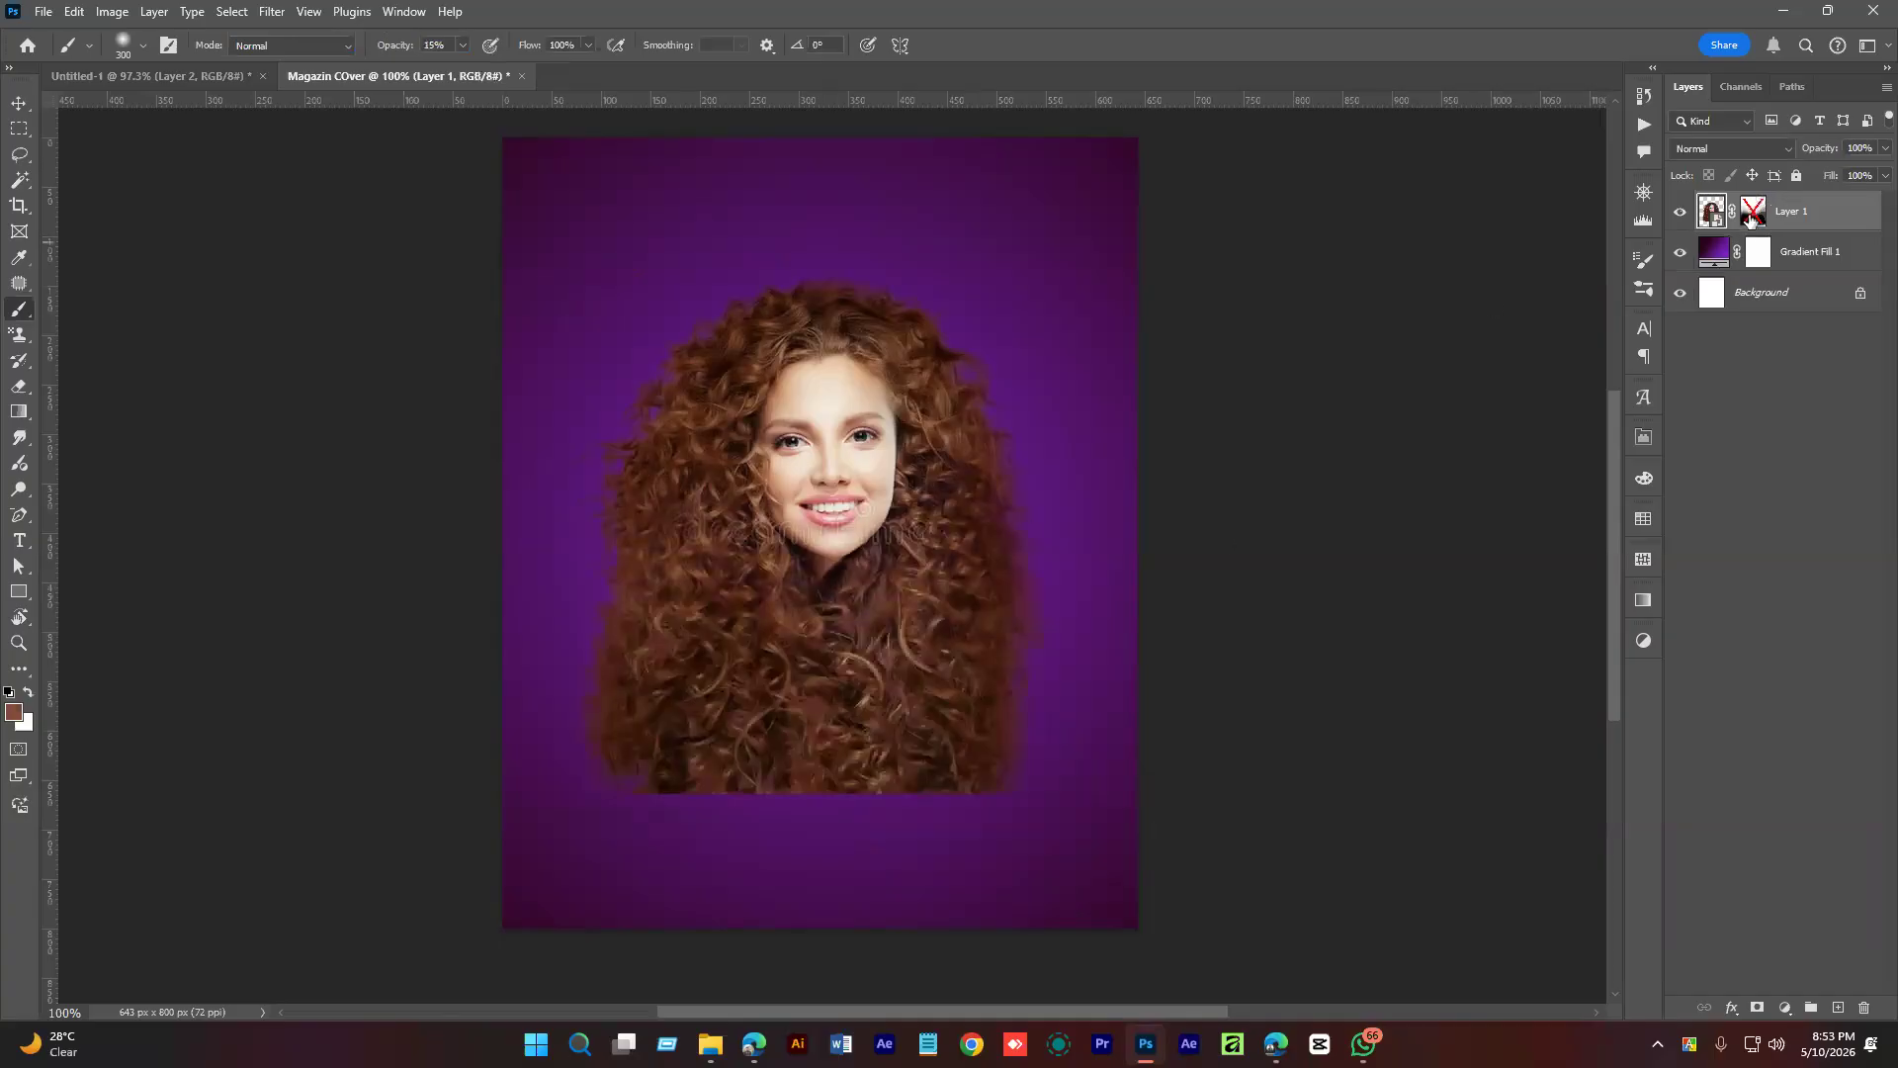
right_click(1760, 217)
left_click(1760, 225)
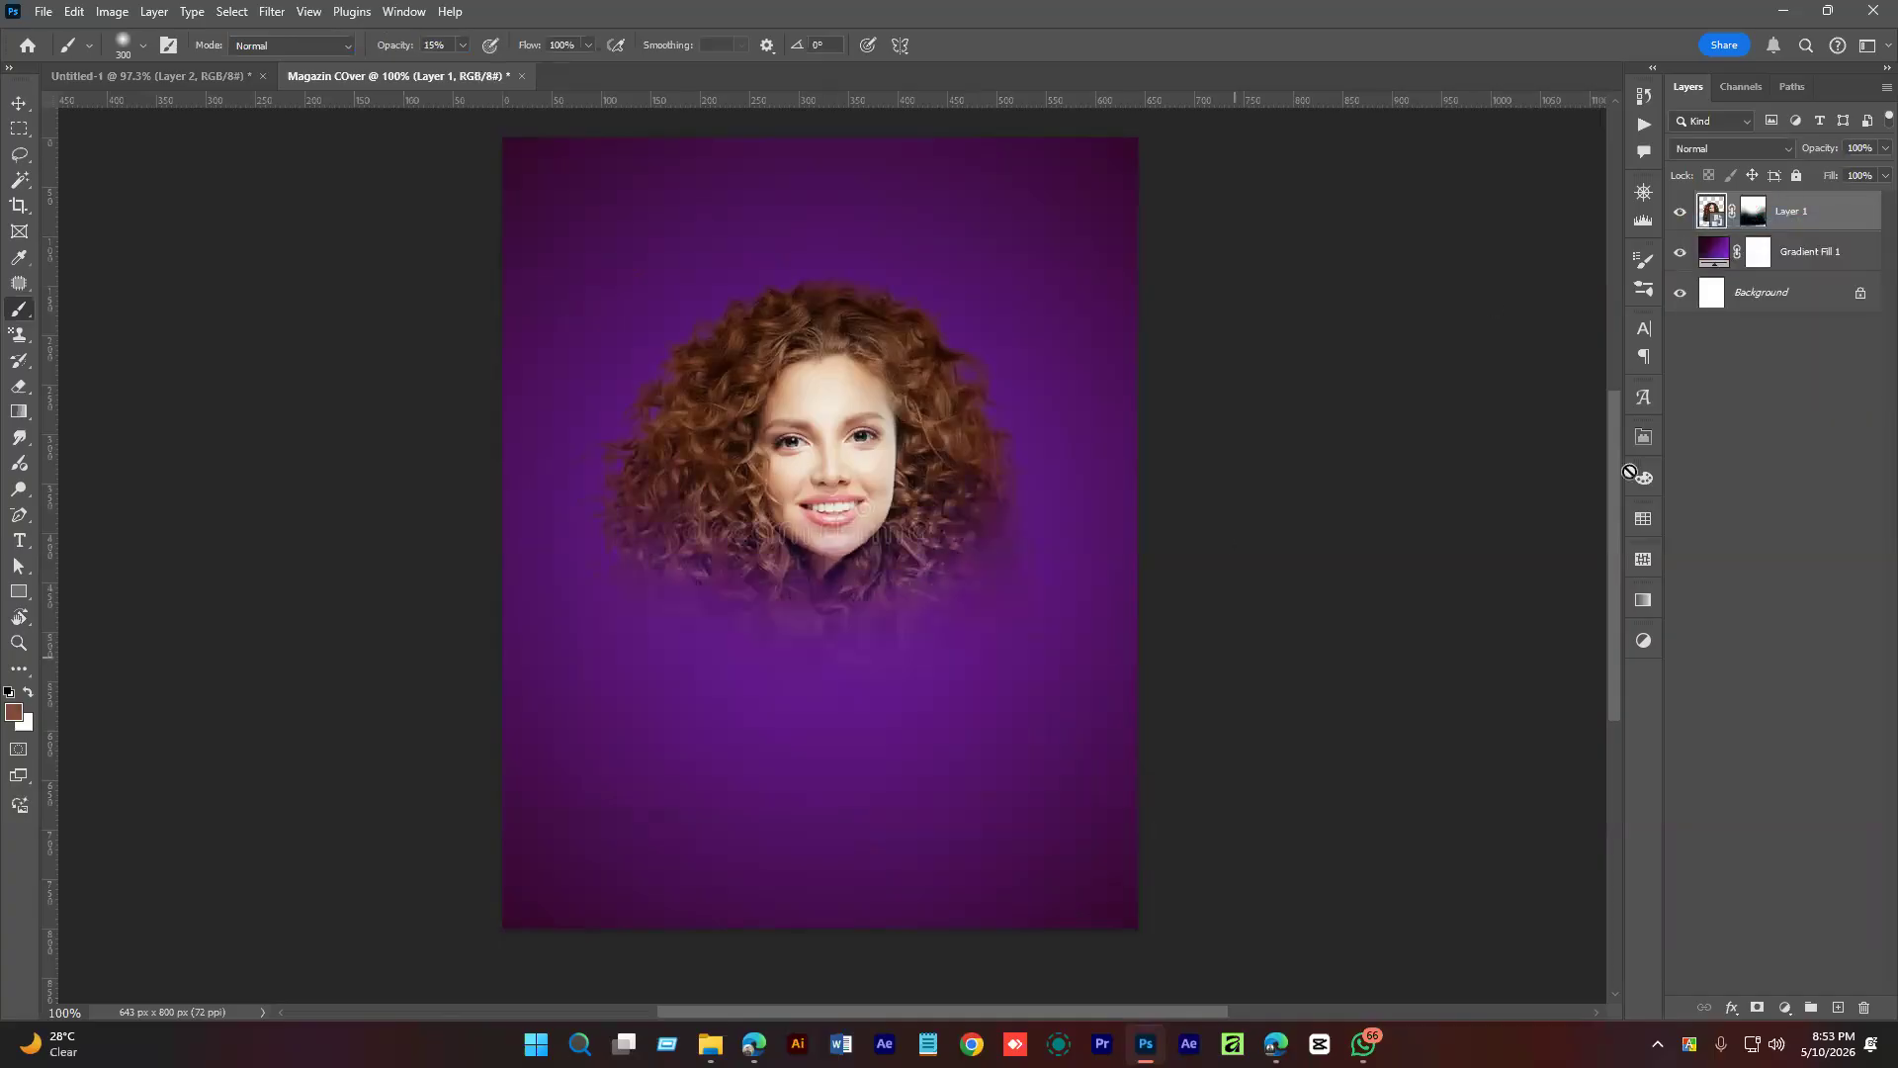
Refine the fade on Layer 1's mask by alternating white and black strokes at 15% opacity over the lower curls.
left_click(1742, 210)
key("d")
mouse_move(658, 484)
left_mouse_down()
mouse_move(887, 535)
mouse_move(782, 596)
mouse_move(917, 592)
mouse_move(906, 608)
mouse_move(753, 578)
left_mouse_up()
key("x")
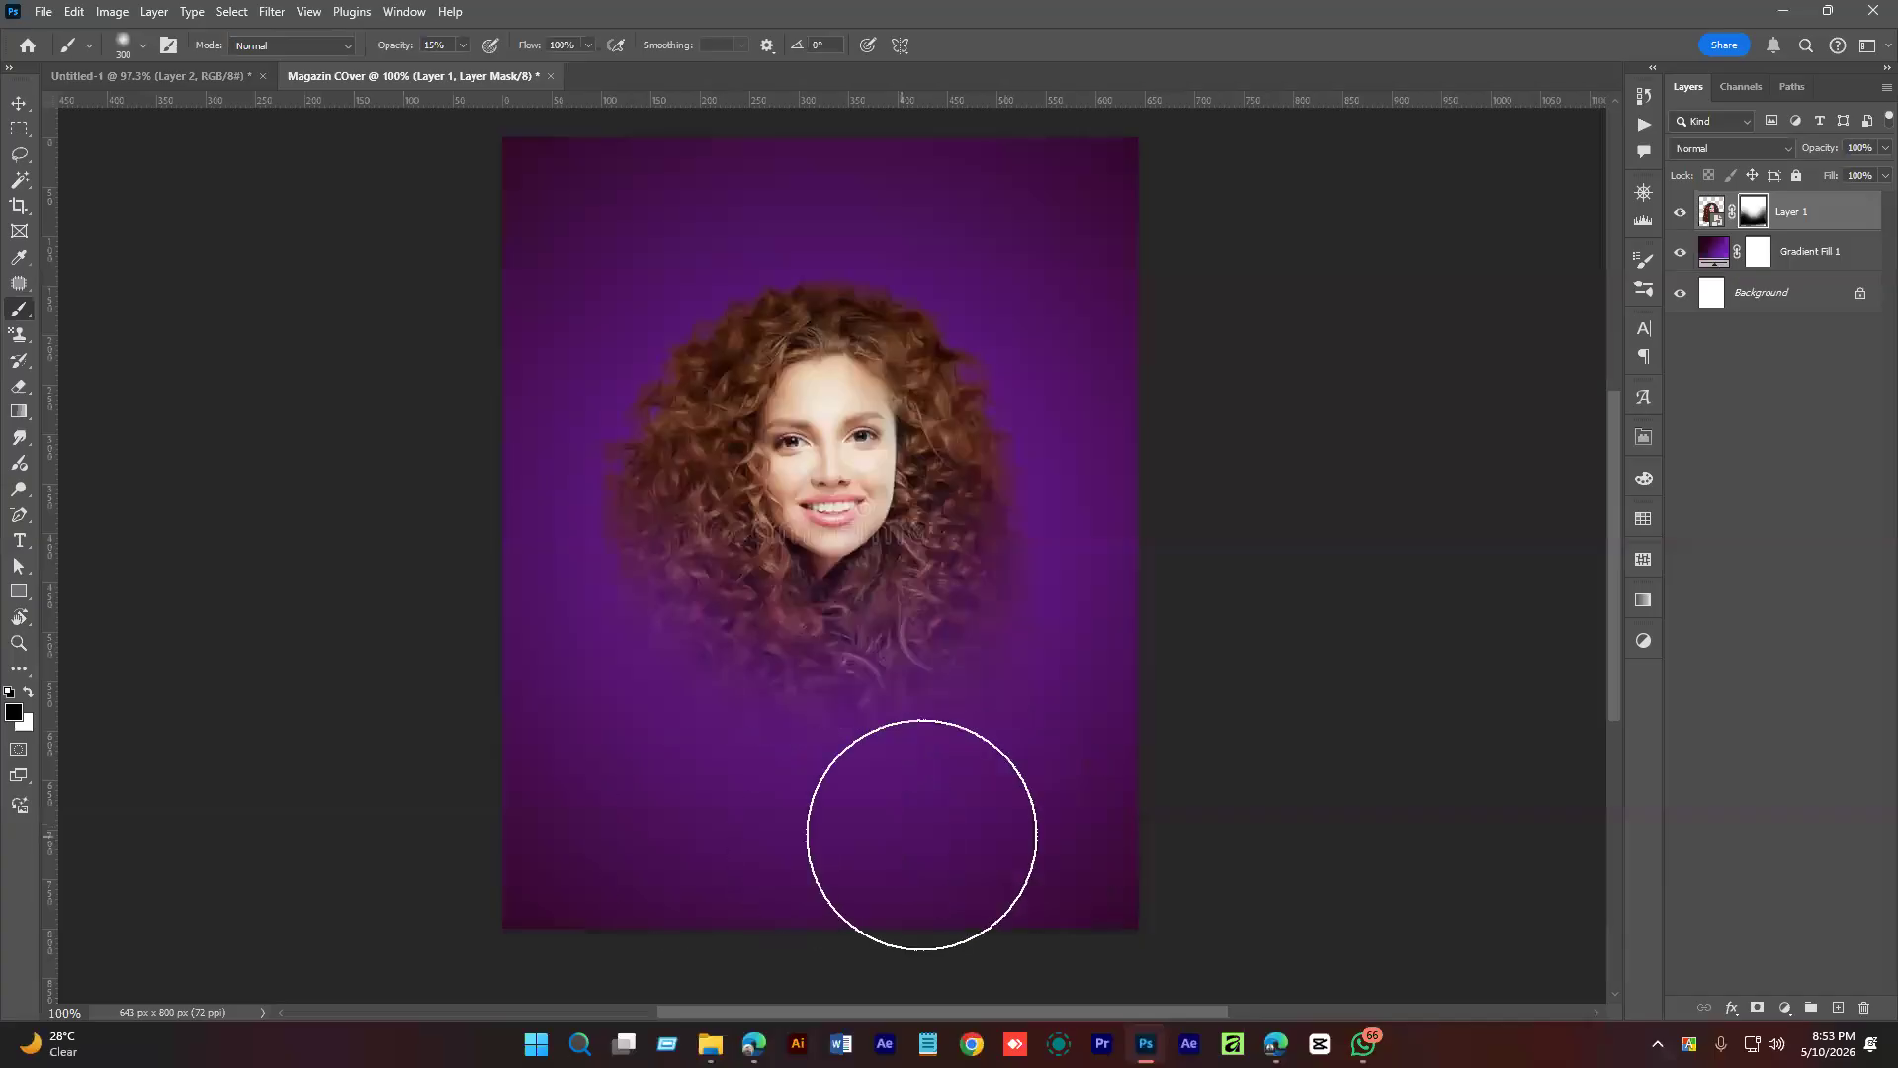
key("x")
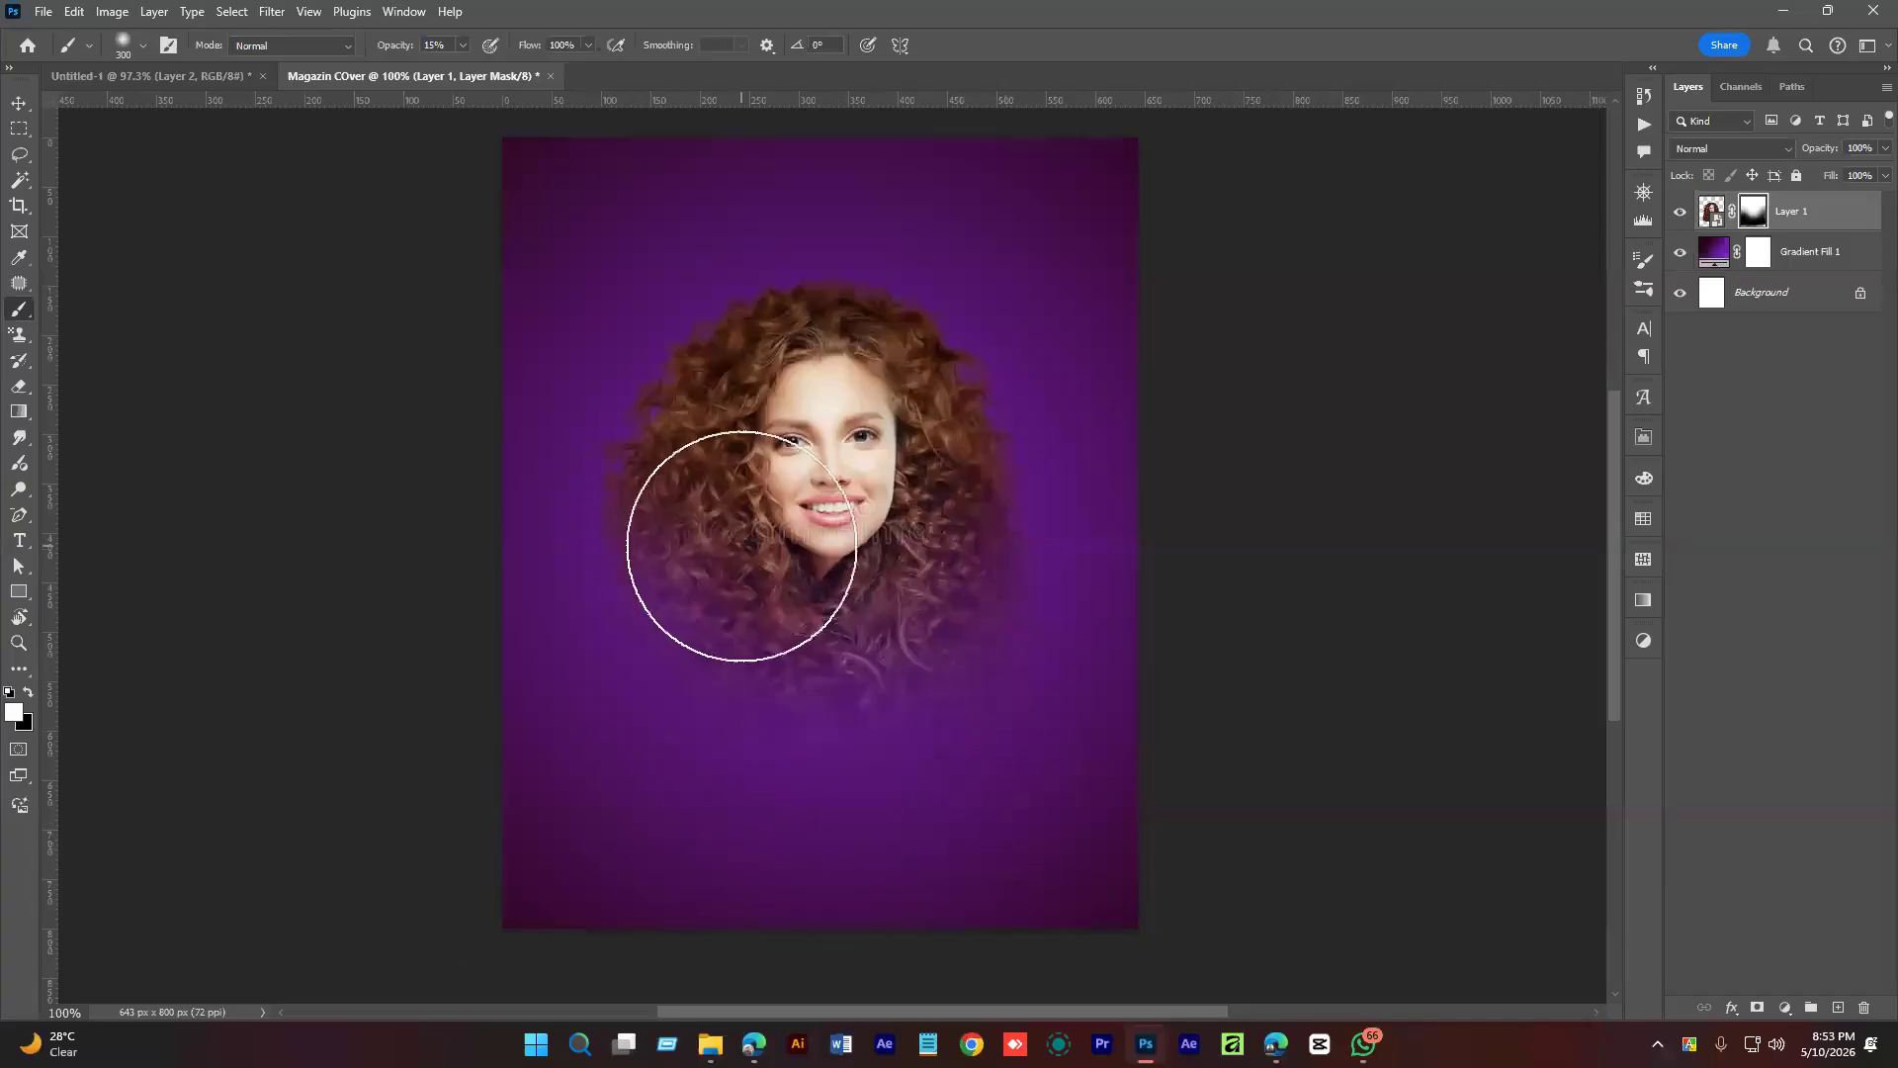
key("x")
key("x")
left_click_drag(750, 618, 958, 683)
key("x")
mouse_move(949, 836)
left_mouse_down()
mouse_move(1128, 793)
mouse_move(930, 799)
mouse_move(936, 830)
mouse_move(908, 826)
mouse_move(984, 803)
left_mouse_up()
left_click(1811, 508)
left_click(1810, 227)
mouse_move(680, 623)
left_mouse_down()
mouse_move(691, 643)
mouse_move(659, 654)
left_mouse_up()
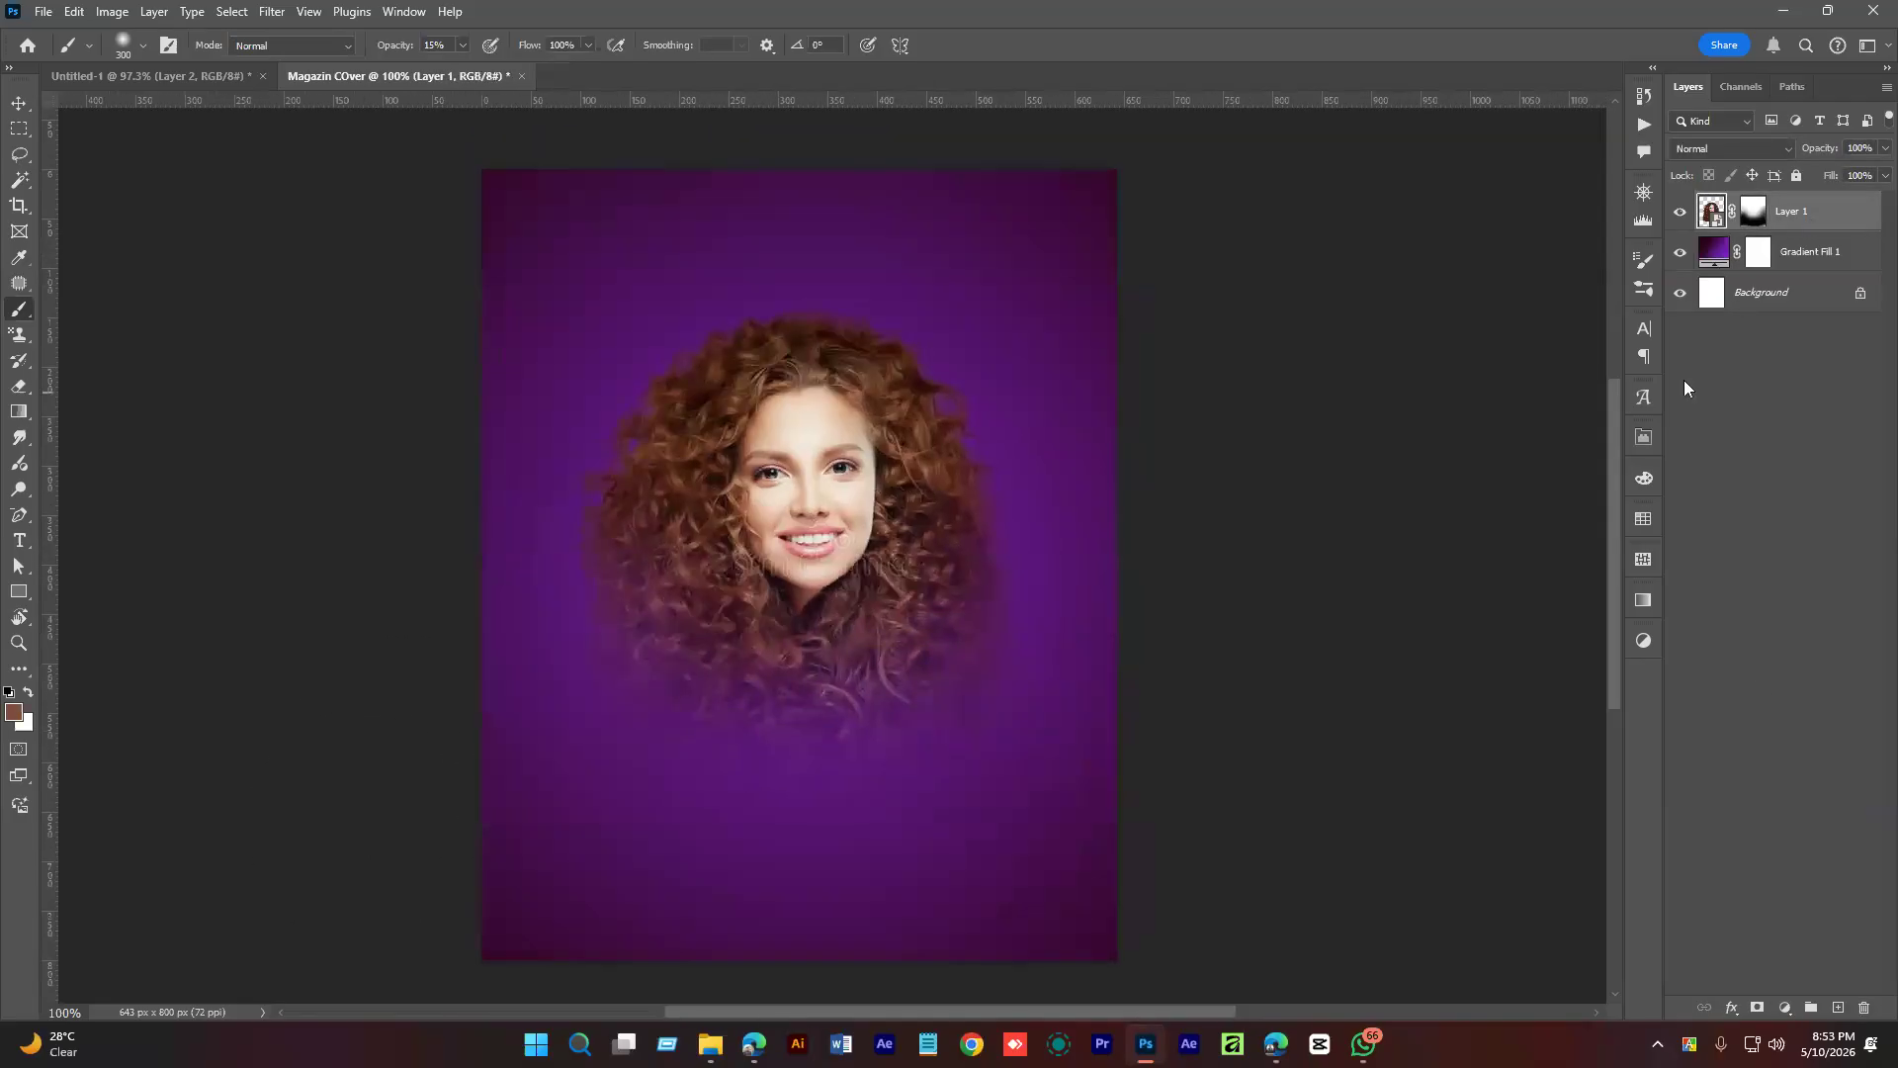
Change the dark outer colour stop of Gradient Fill 1 to black (#000000), and compare the background before and after.
double_click(1702, 257)
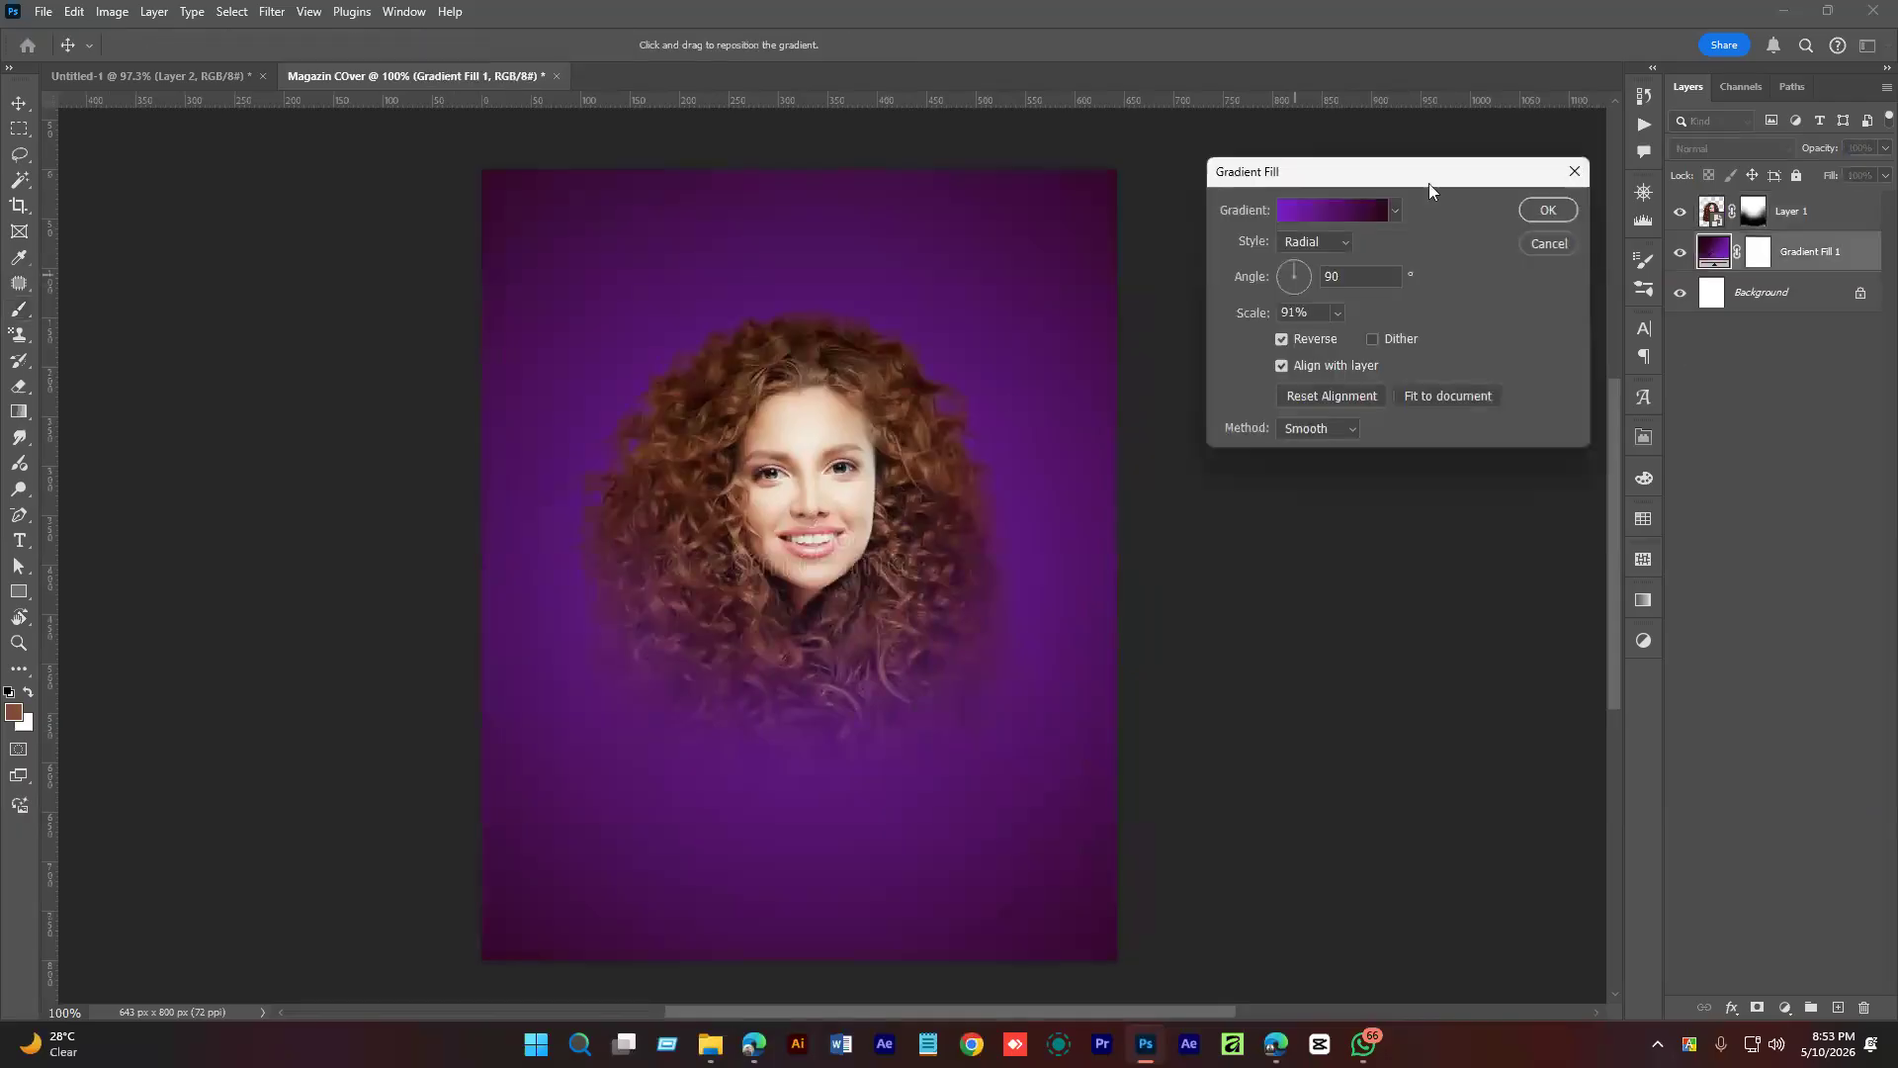
left_click(1409, 210)
left_click(1361, 425)
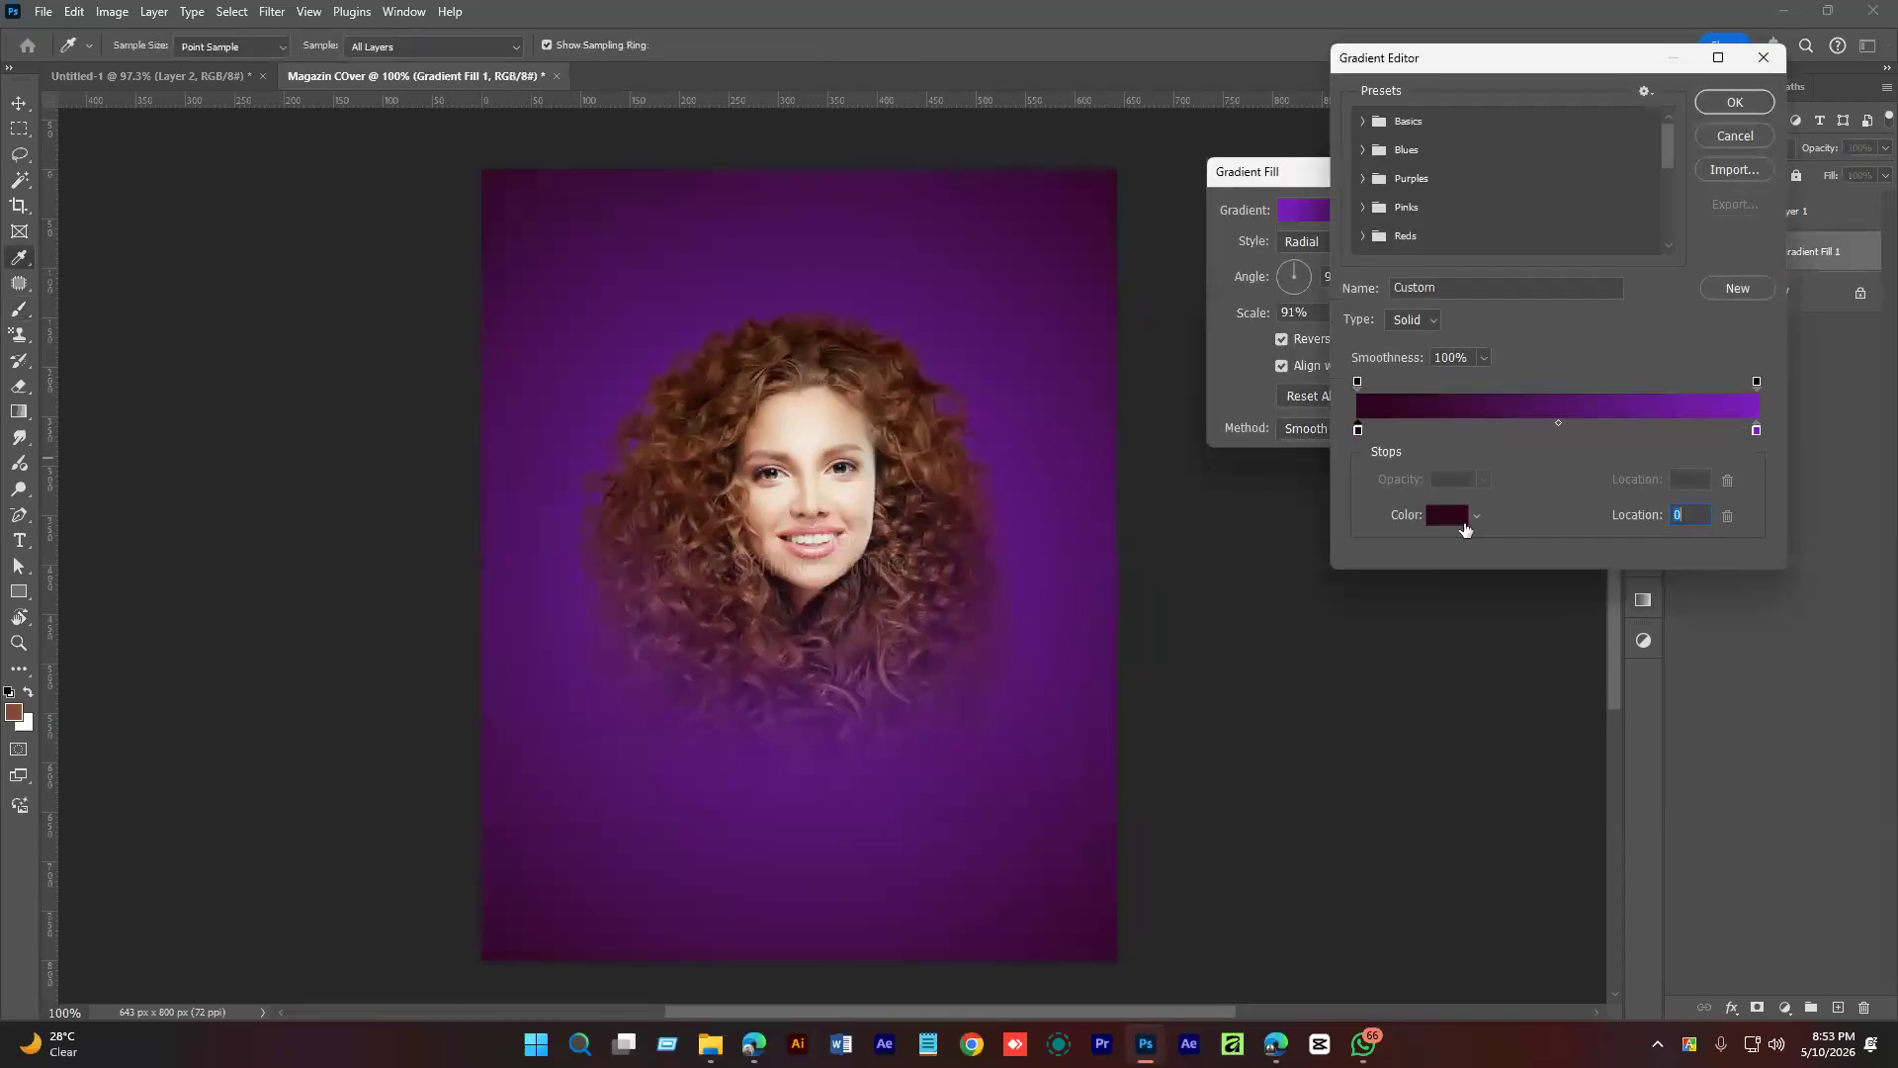
left_click(1449, 508)
left_click(837, 400)
left_click(735, 360)
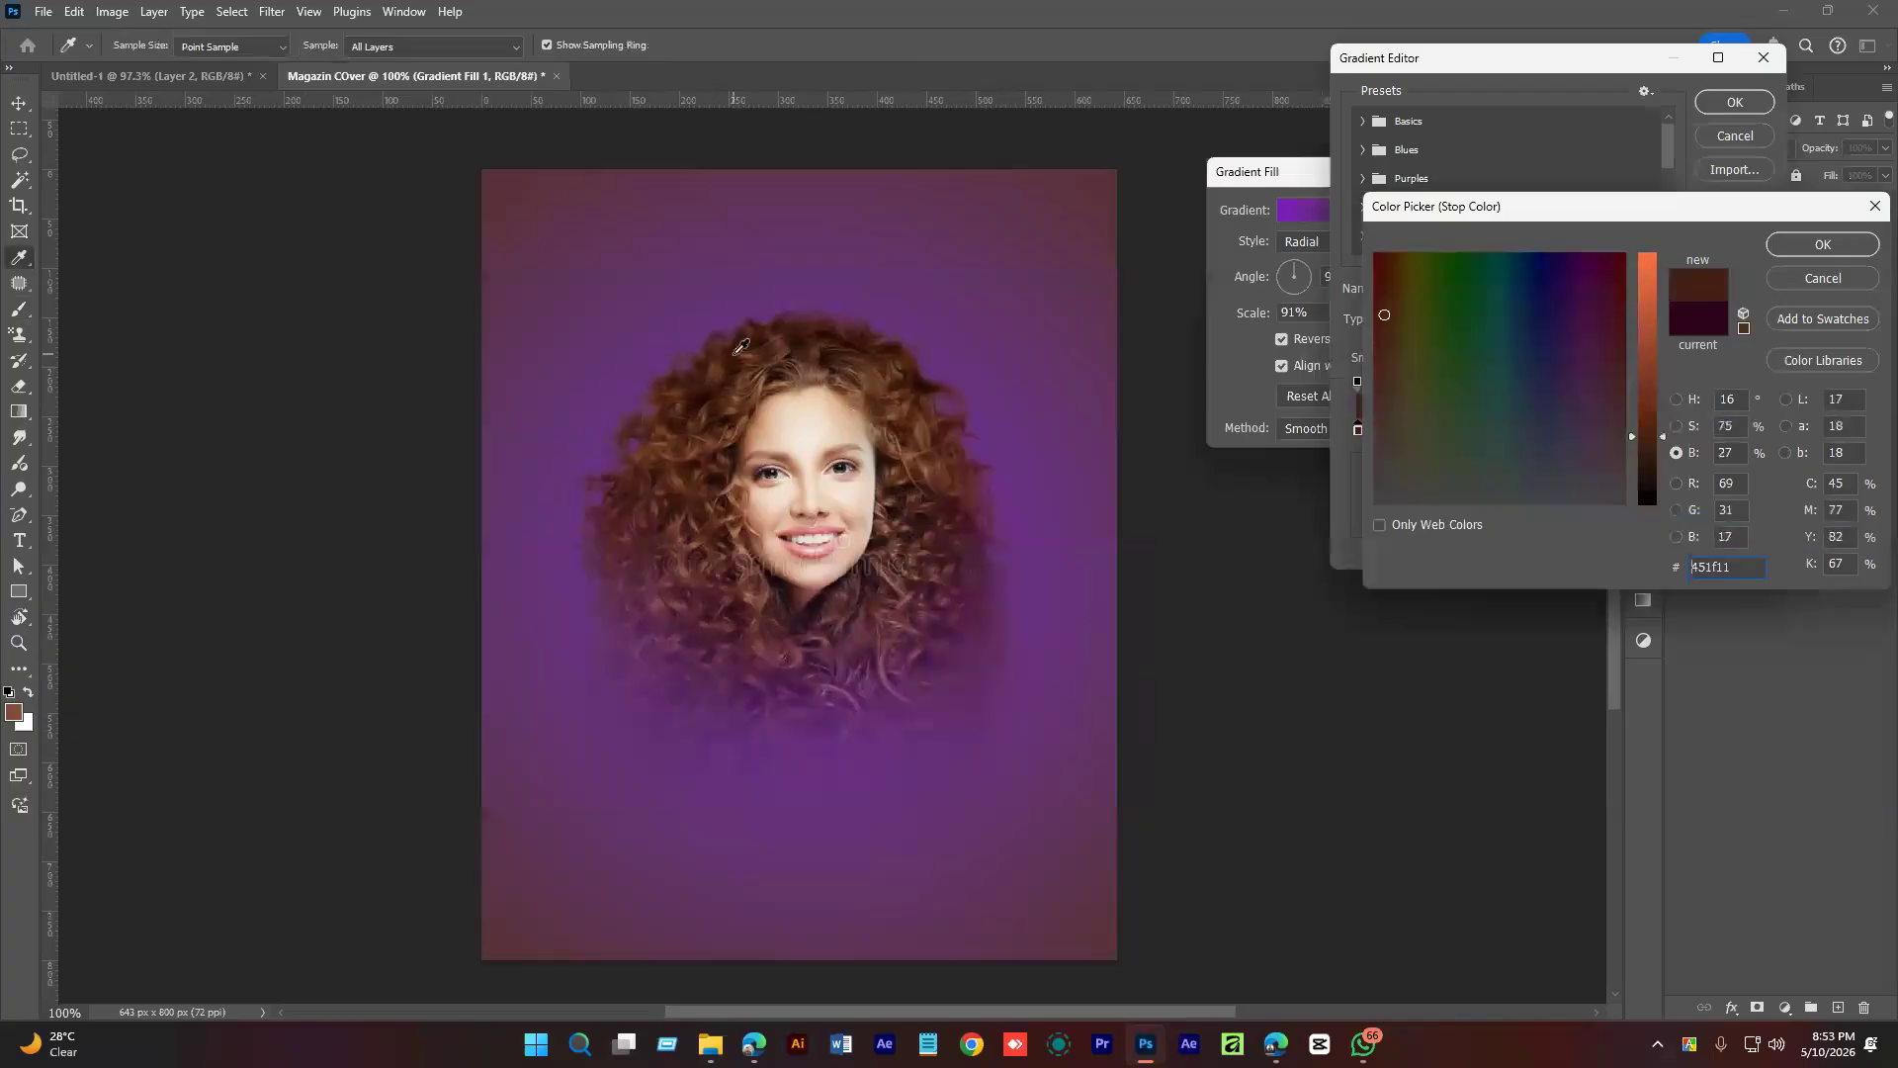
left_click_drag(1611, 465, 1629, 507)
left_click_drag(1648, 497, 1657, 548)
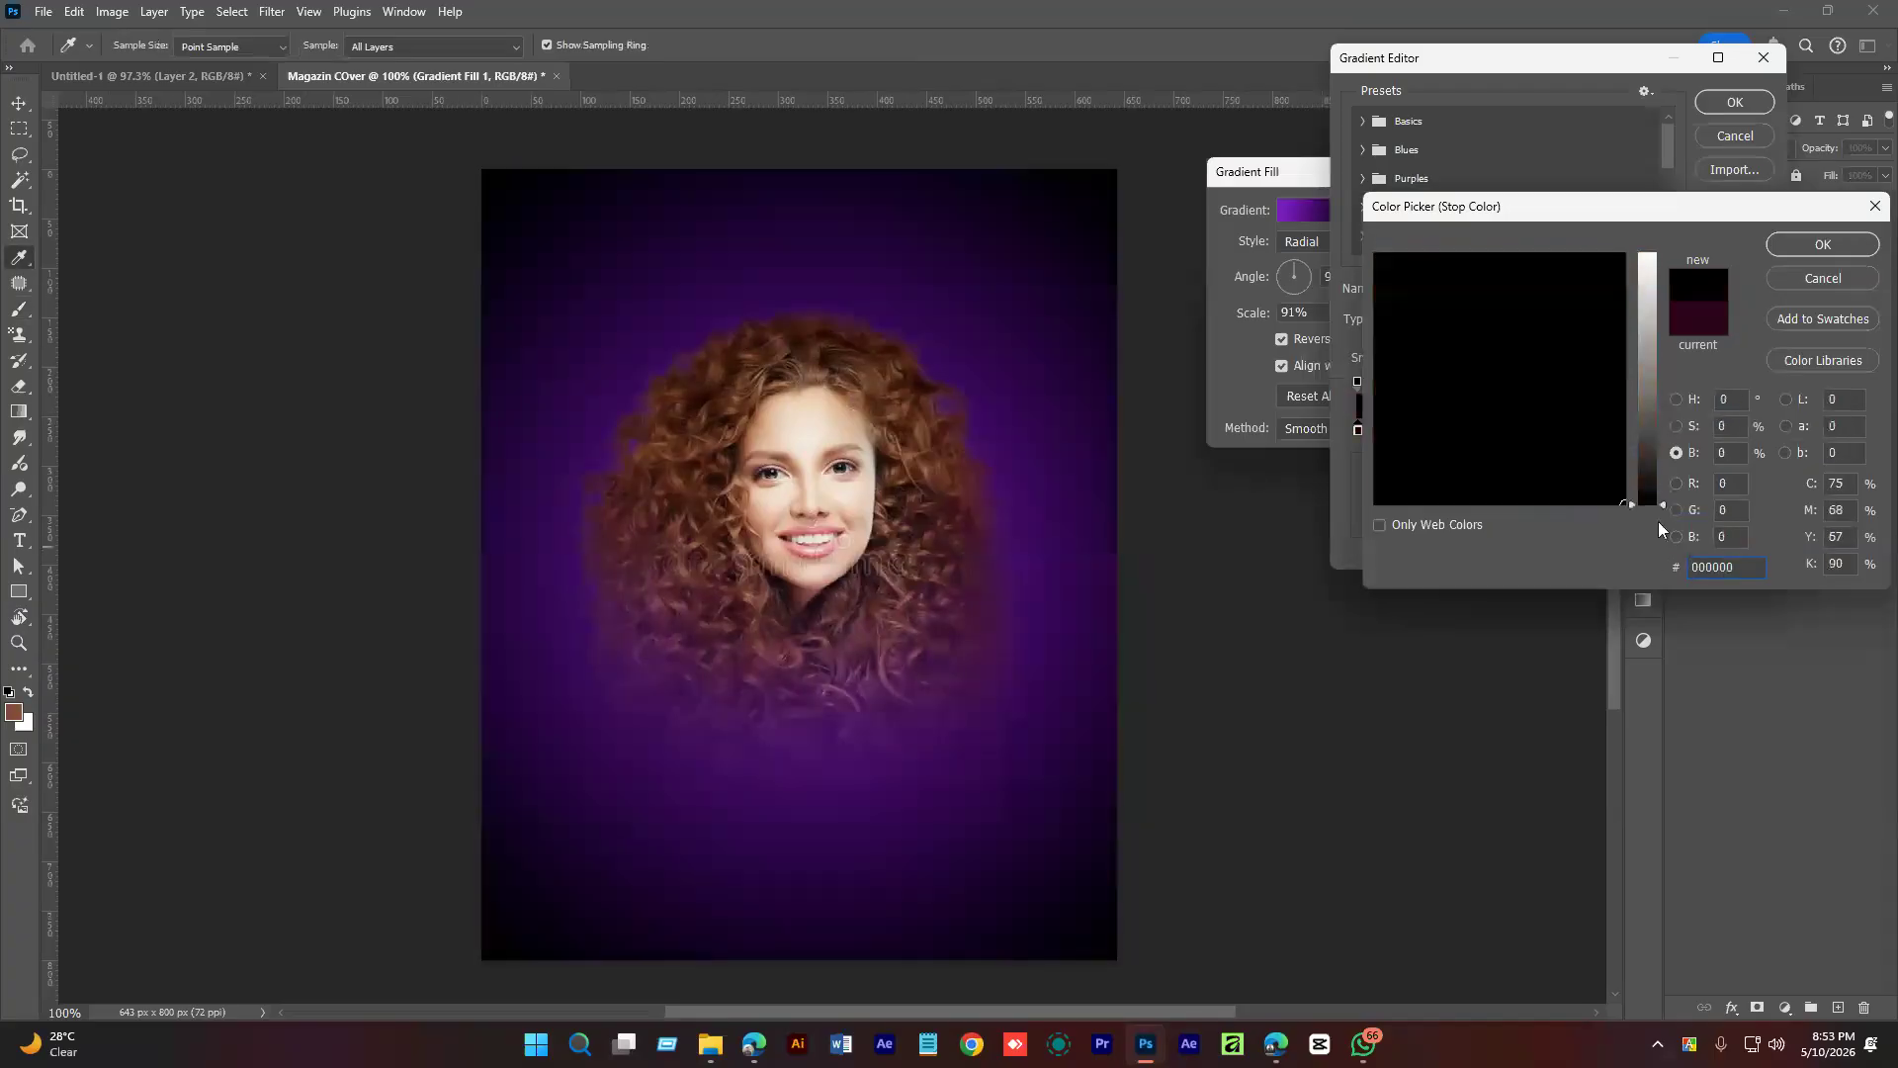
left_click(1803, 248)
left_click(1733, 102)
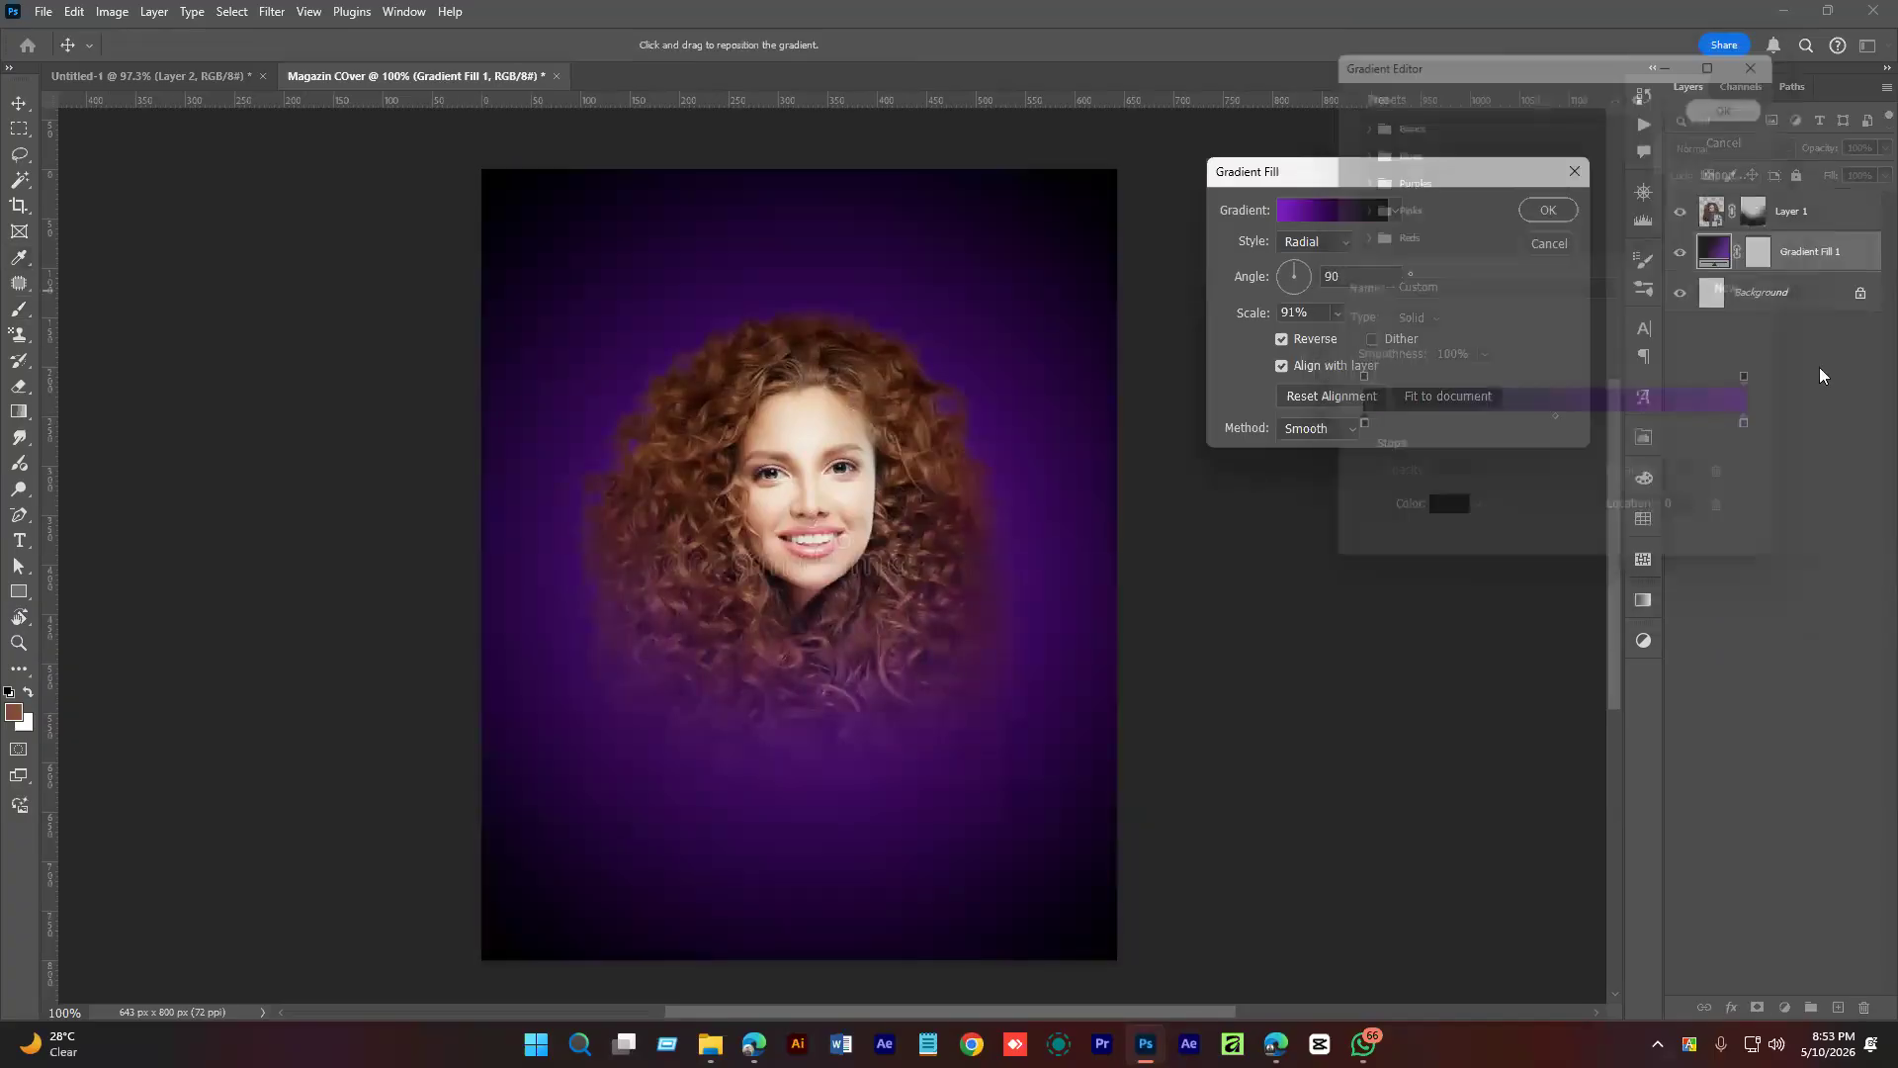
key("Return")
left_click(1813, 528)
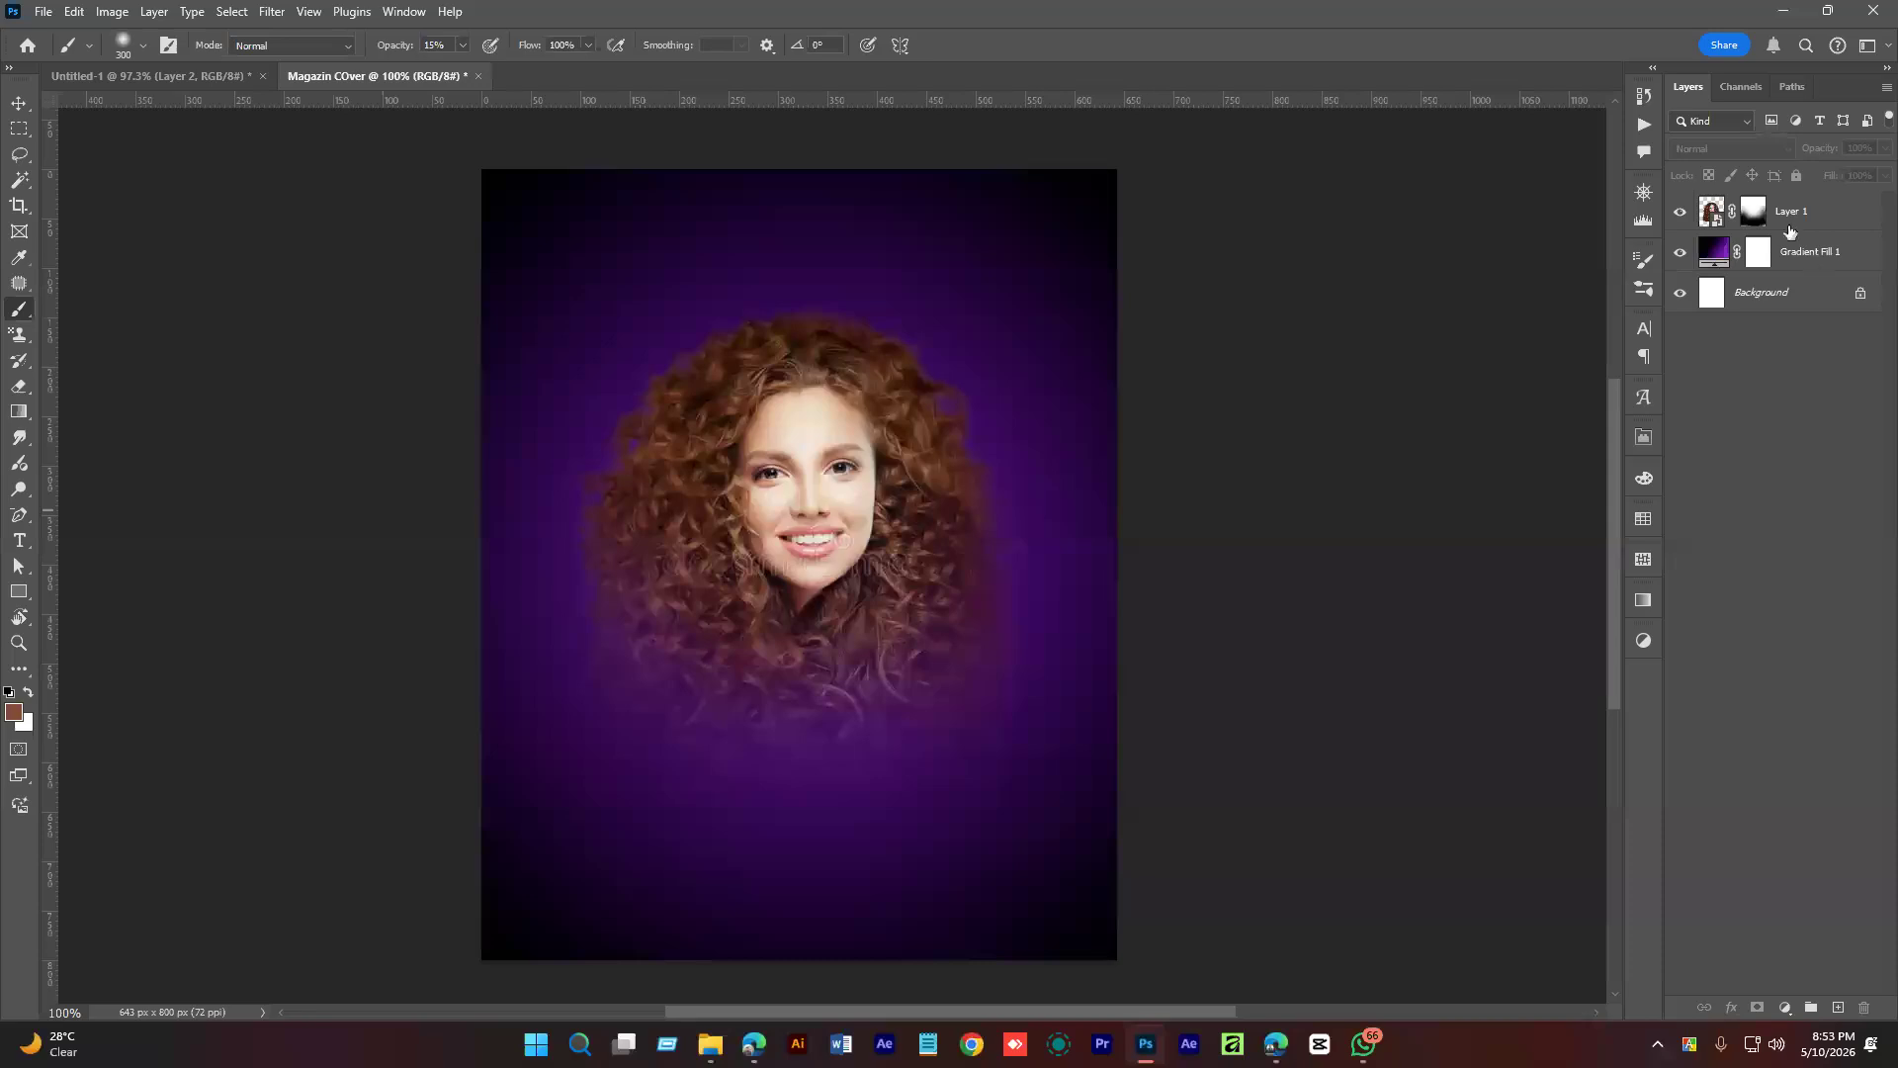
key("ctrl+z")
key("ctrl+shift+z")
Apply a Hue/Saturation adjustment to the portrait on Layer 1 with hue -100 and saturation -35.
left_click(1799, 263)
left_click(1806, 228)
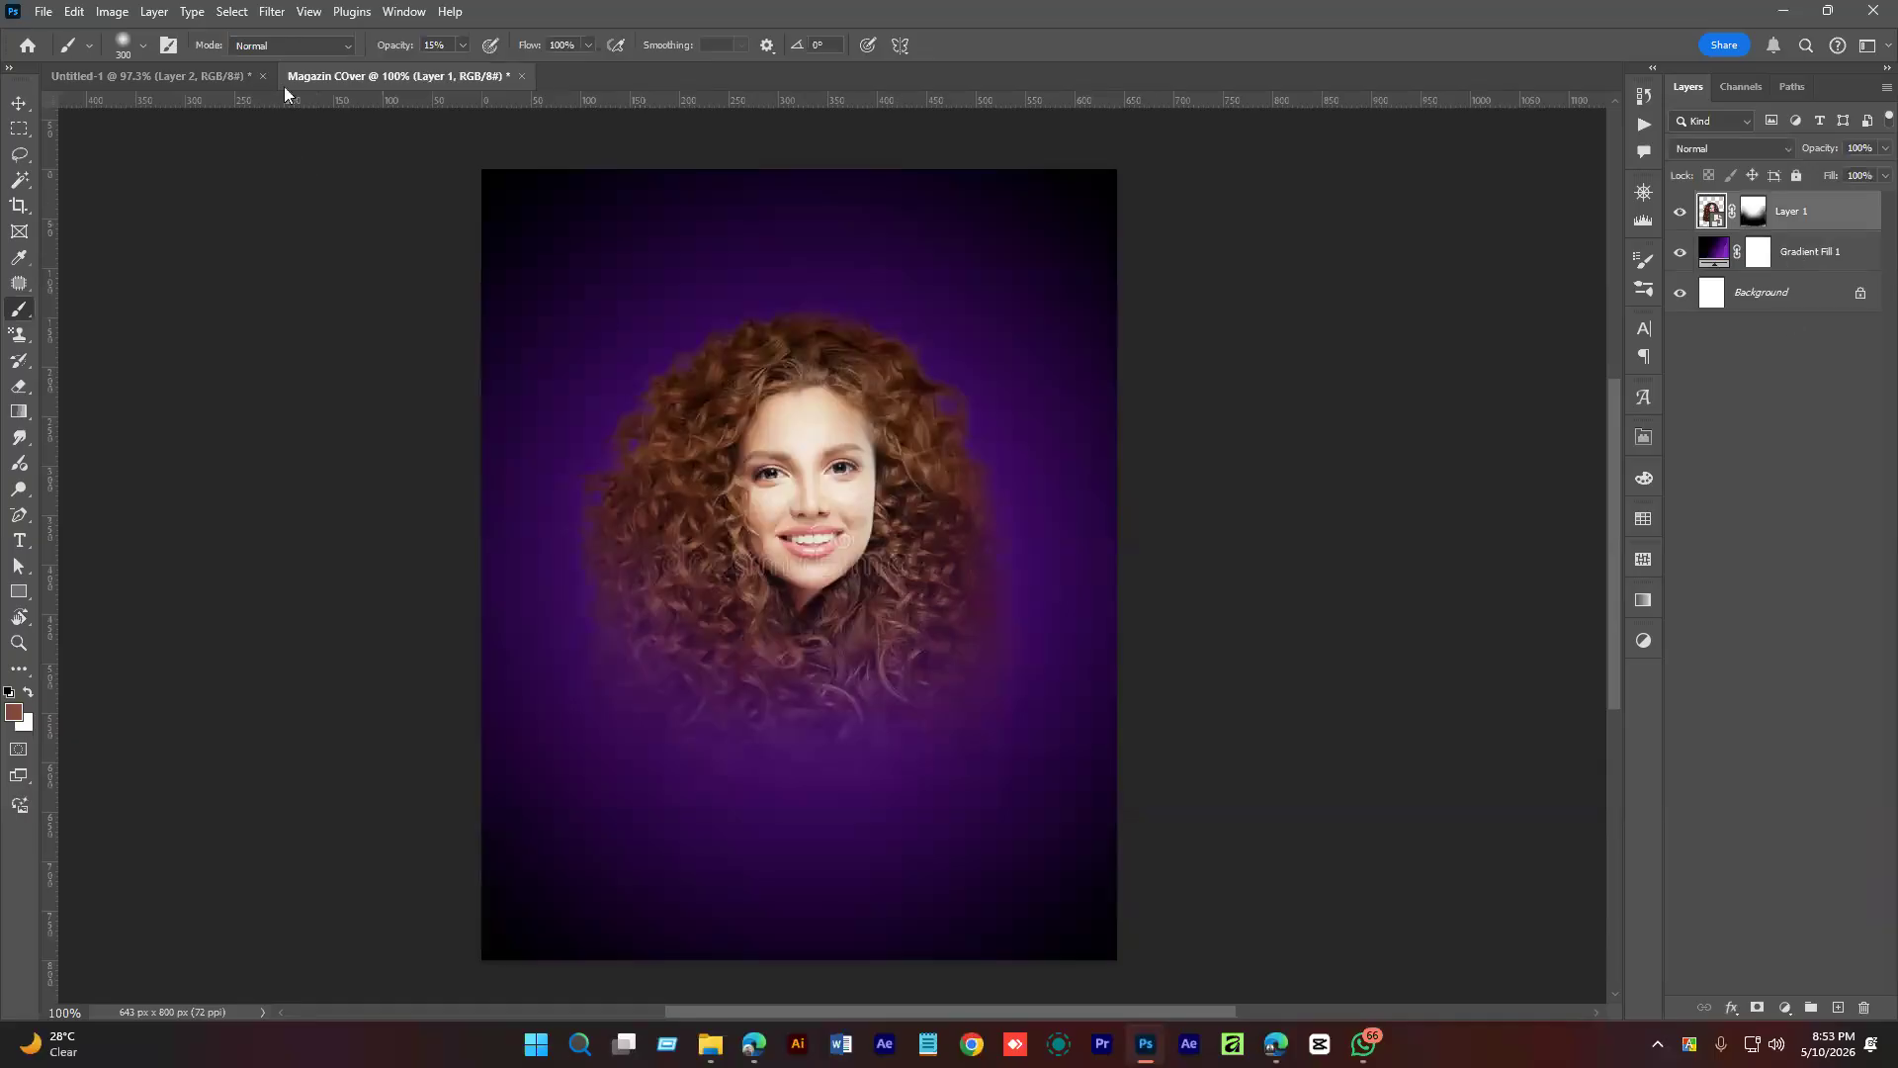
left_click(232, 12)
mouse_move(112, 12)
mouse_move(178, 63)
left_click(421, 170)
left_click_drag(976, 196, 1343, 183)
left_click_drag(1264, 383, 1215, 382)
mouse_move(1266, 321)
left_mouse_down()
mouse_move(1292, 323)
mouse_move(1229, 323)
mouse_move(1281, 322)
left_mouse_up()
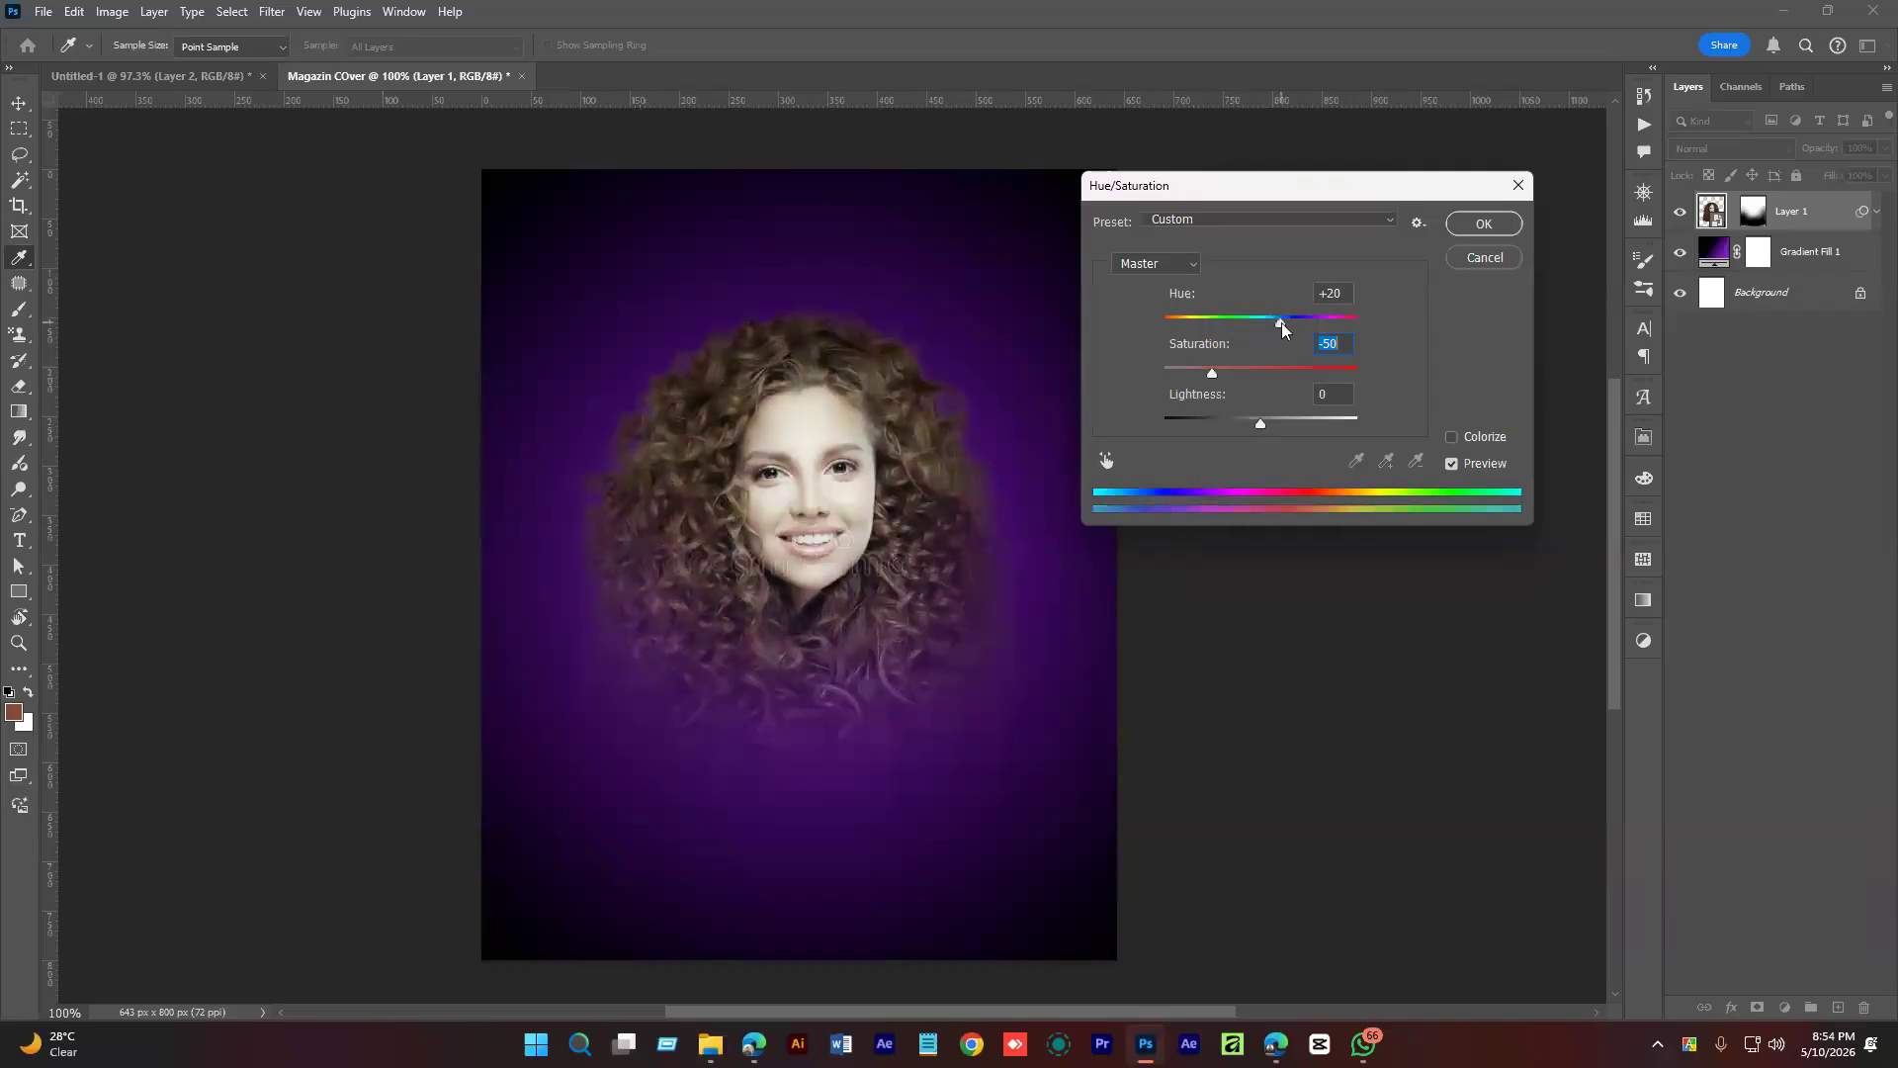
left_click_drag(1212, 373, 1197, 325)
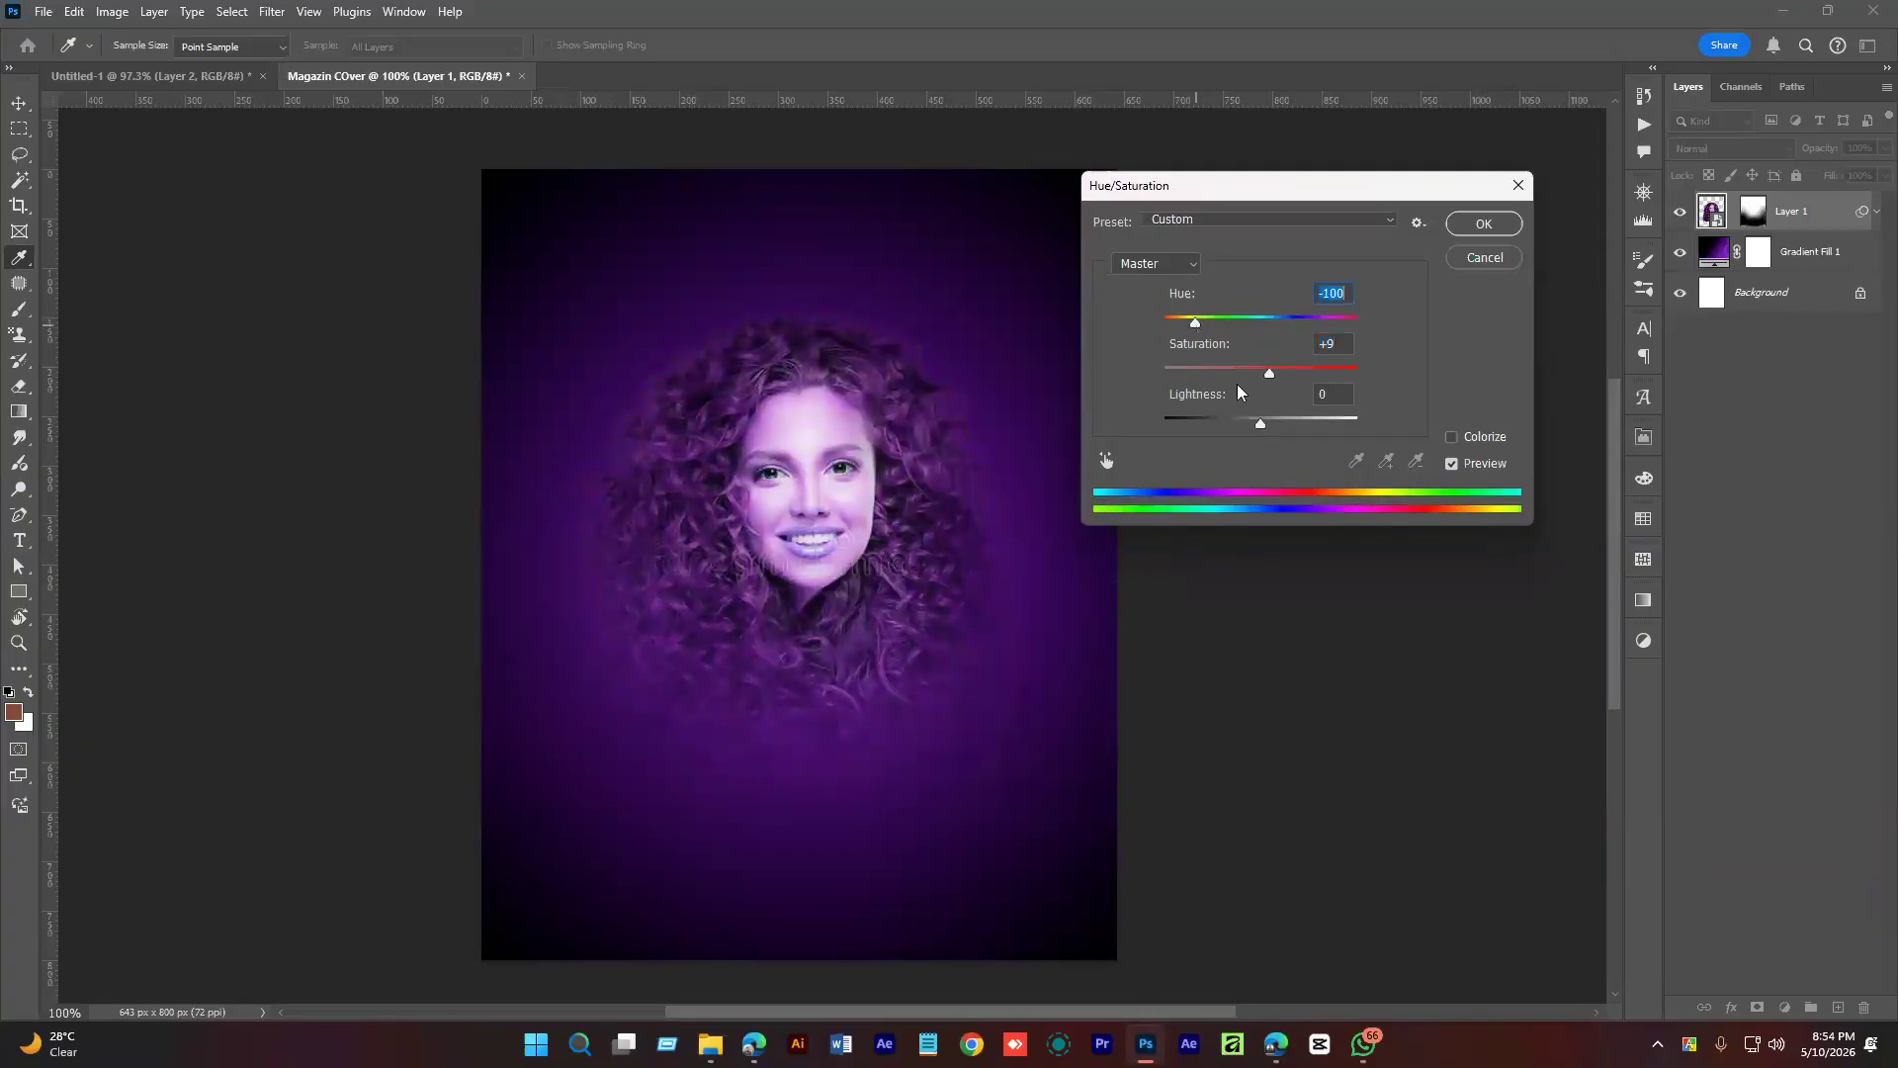
left_click_drag(1274, 372, 1231, 384)
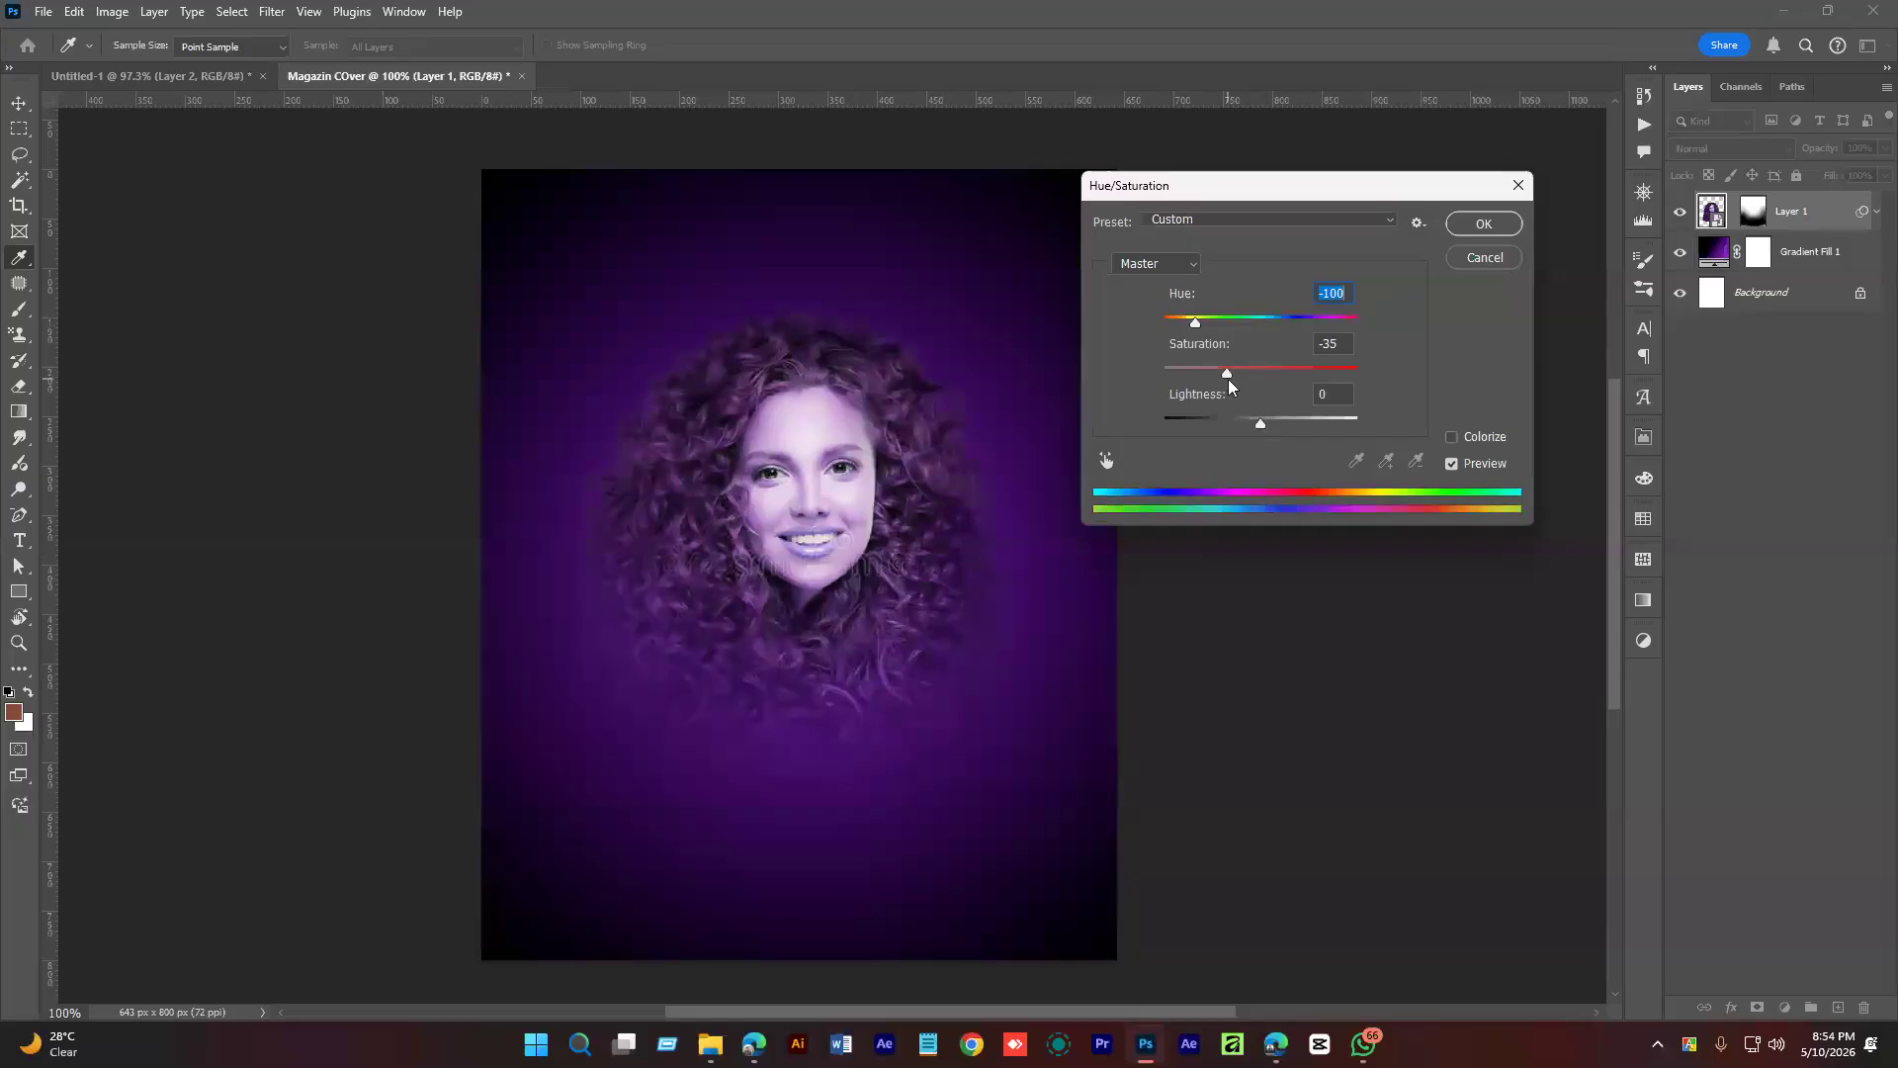
left_click(1483, 224)
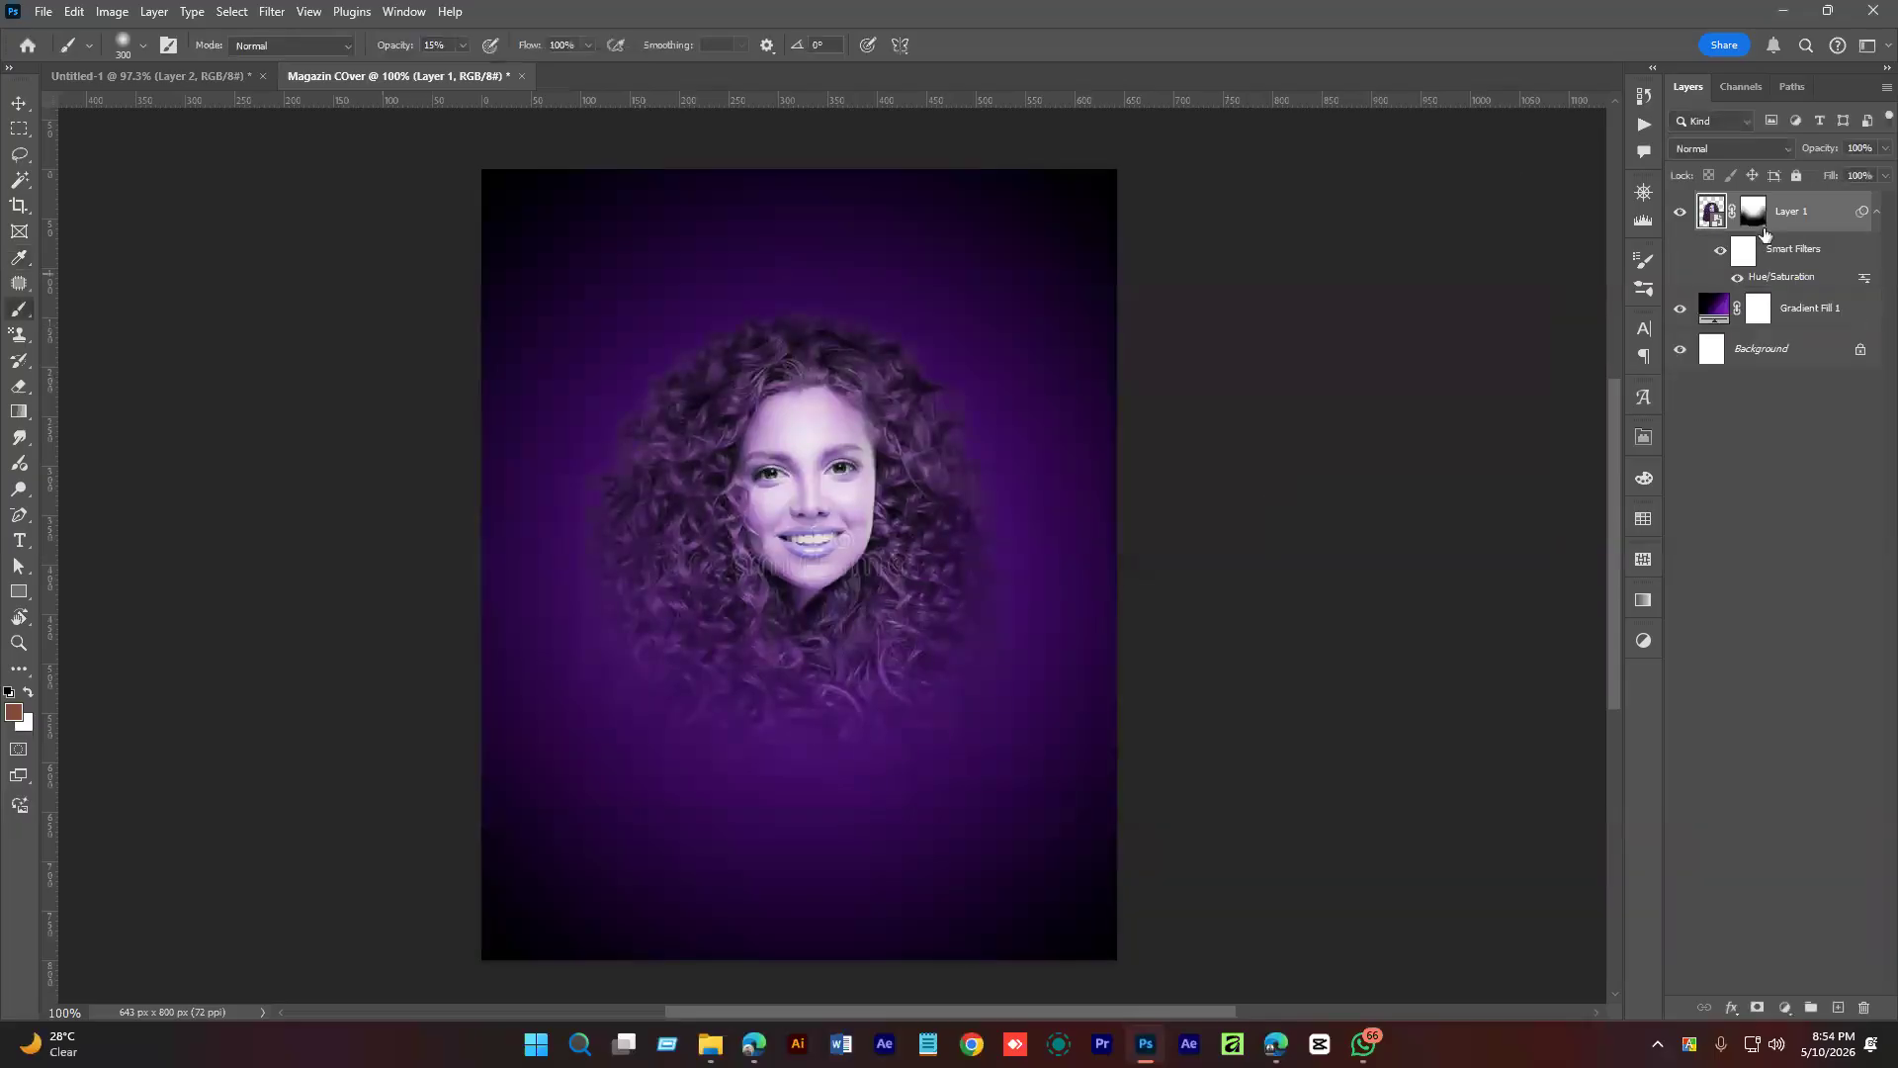
Apply a Color Balance adjustment to Layer 1's midtones, shifted toward red with +9 green and +38 blue.
key("ctrl+b")
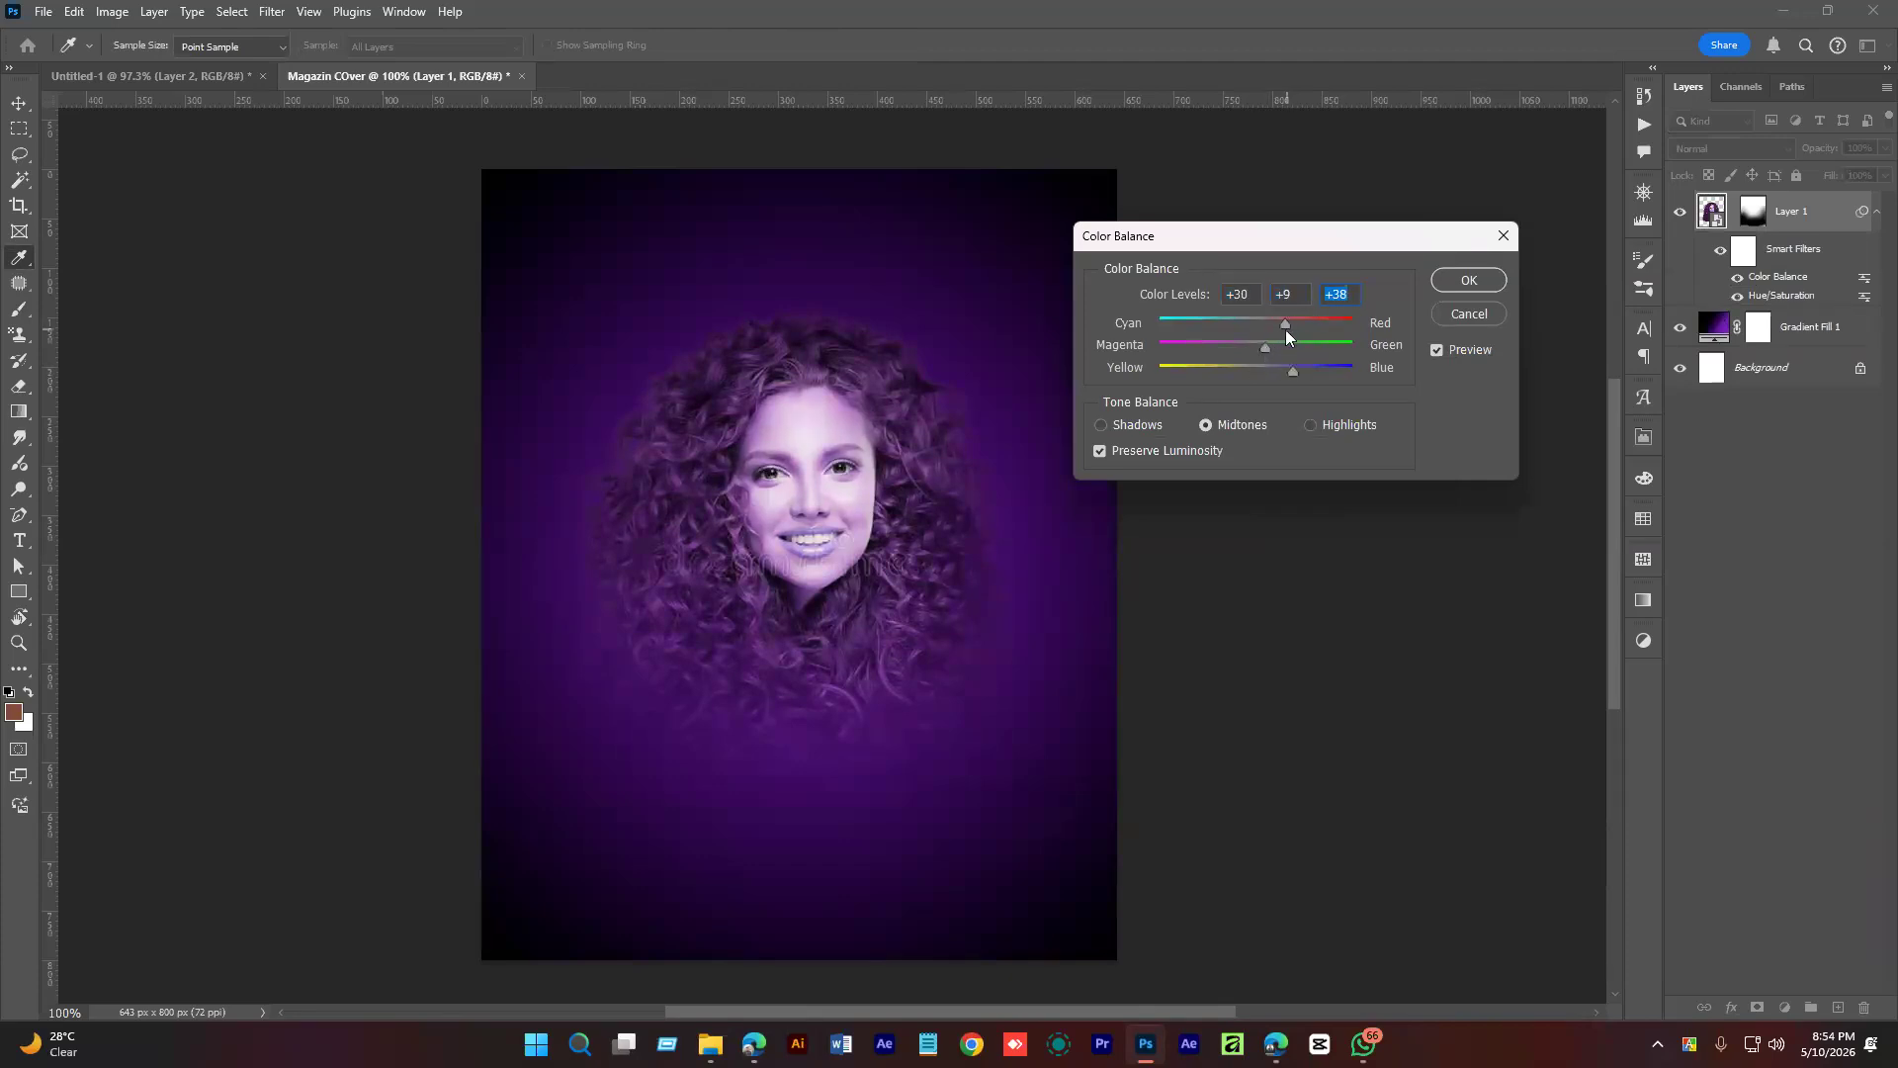
left_click_drag(1279, 332, 1281, 333)
left_click(1475, 281)
left_click(1824, 553)
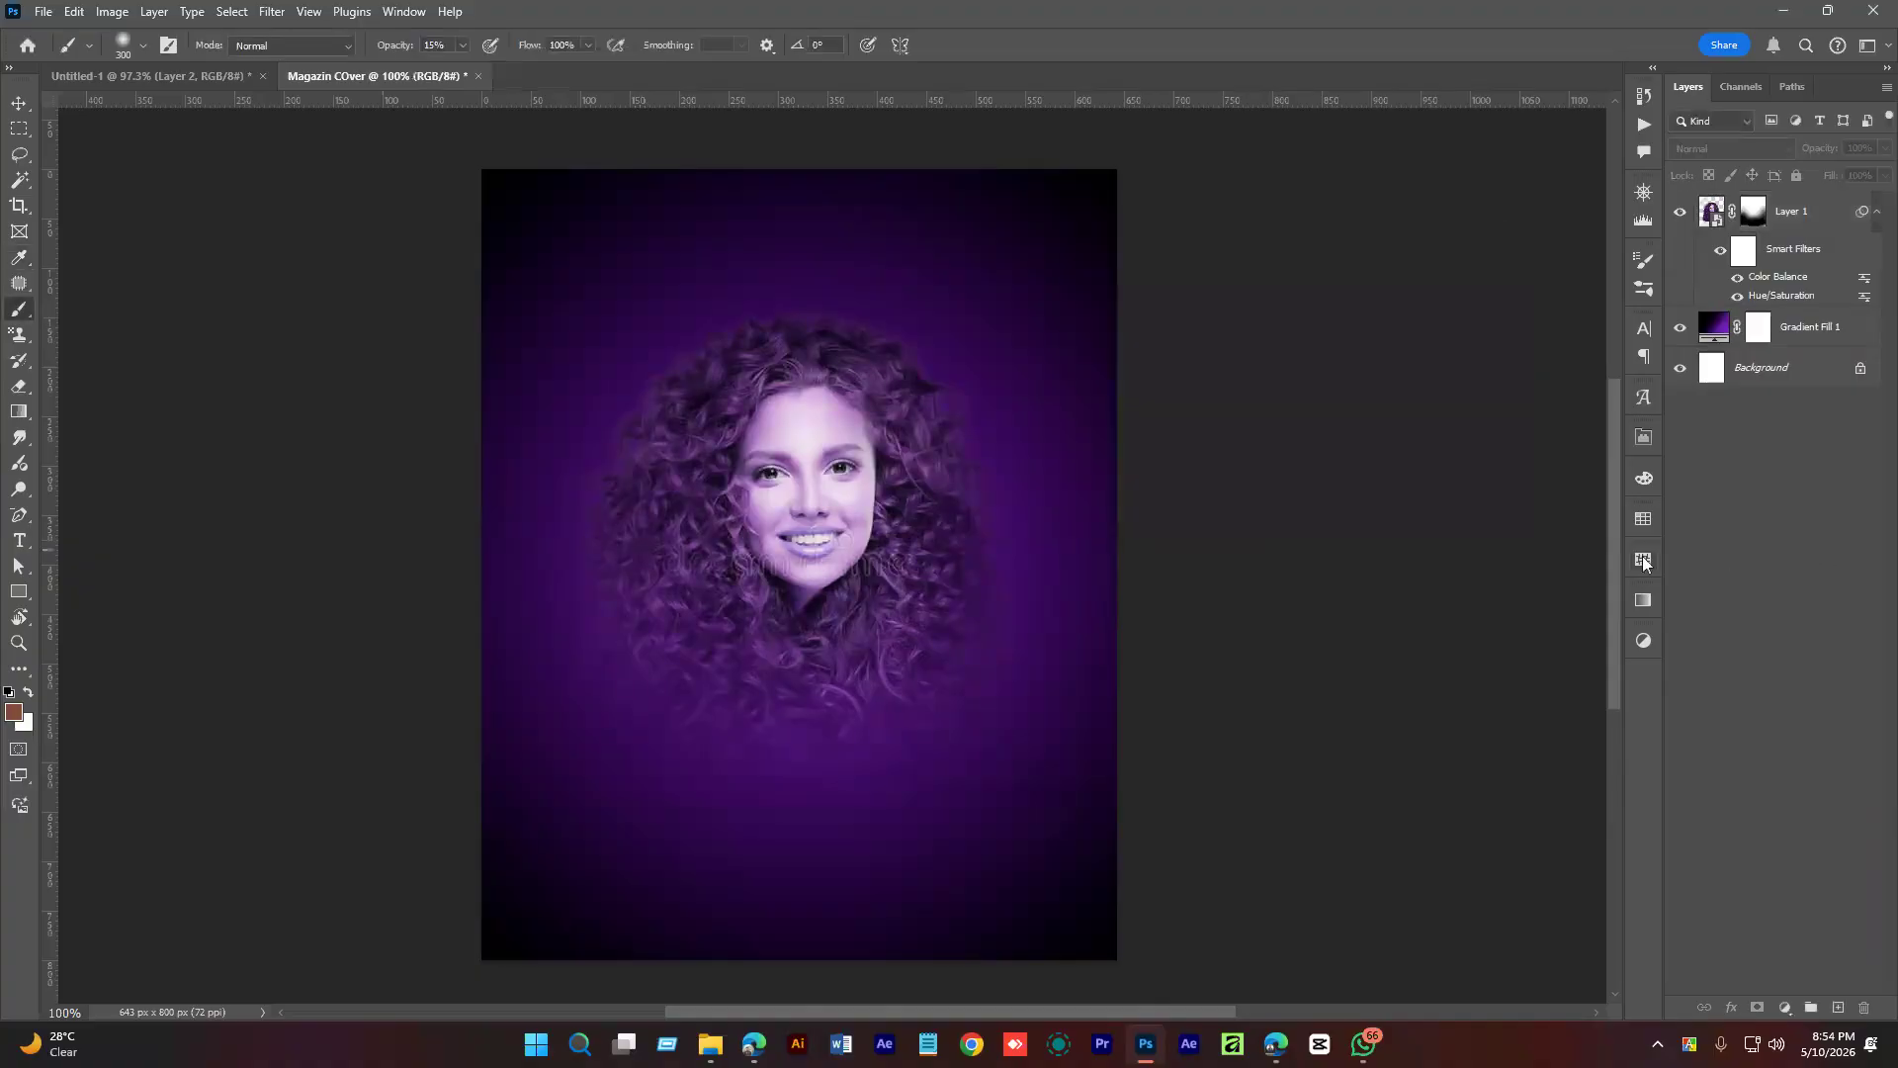
left_click(1812, 240)
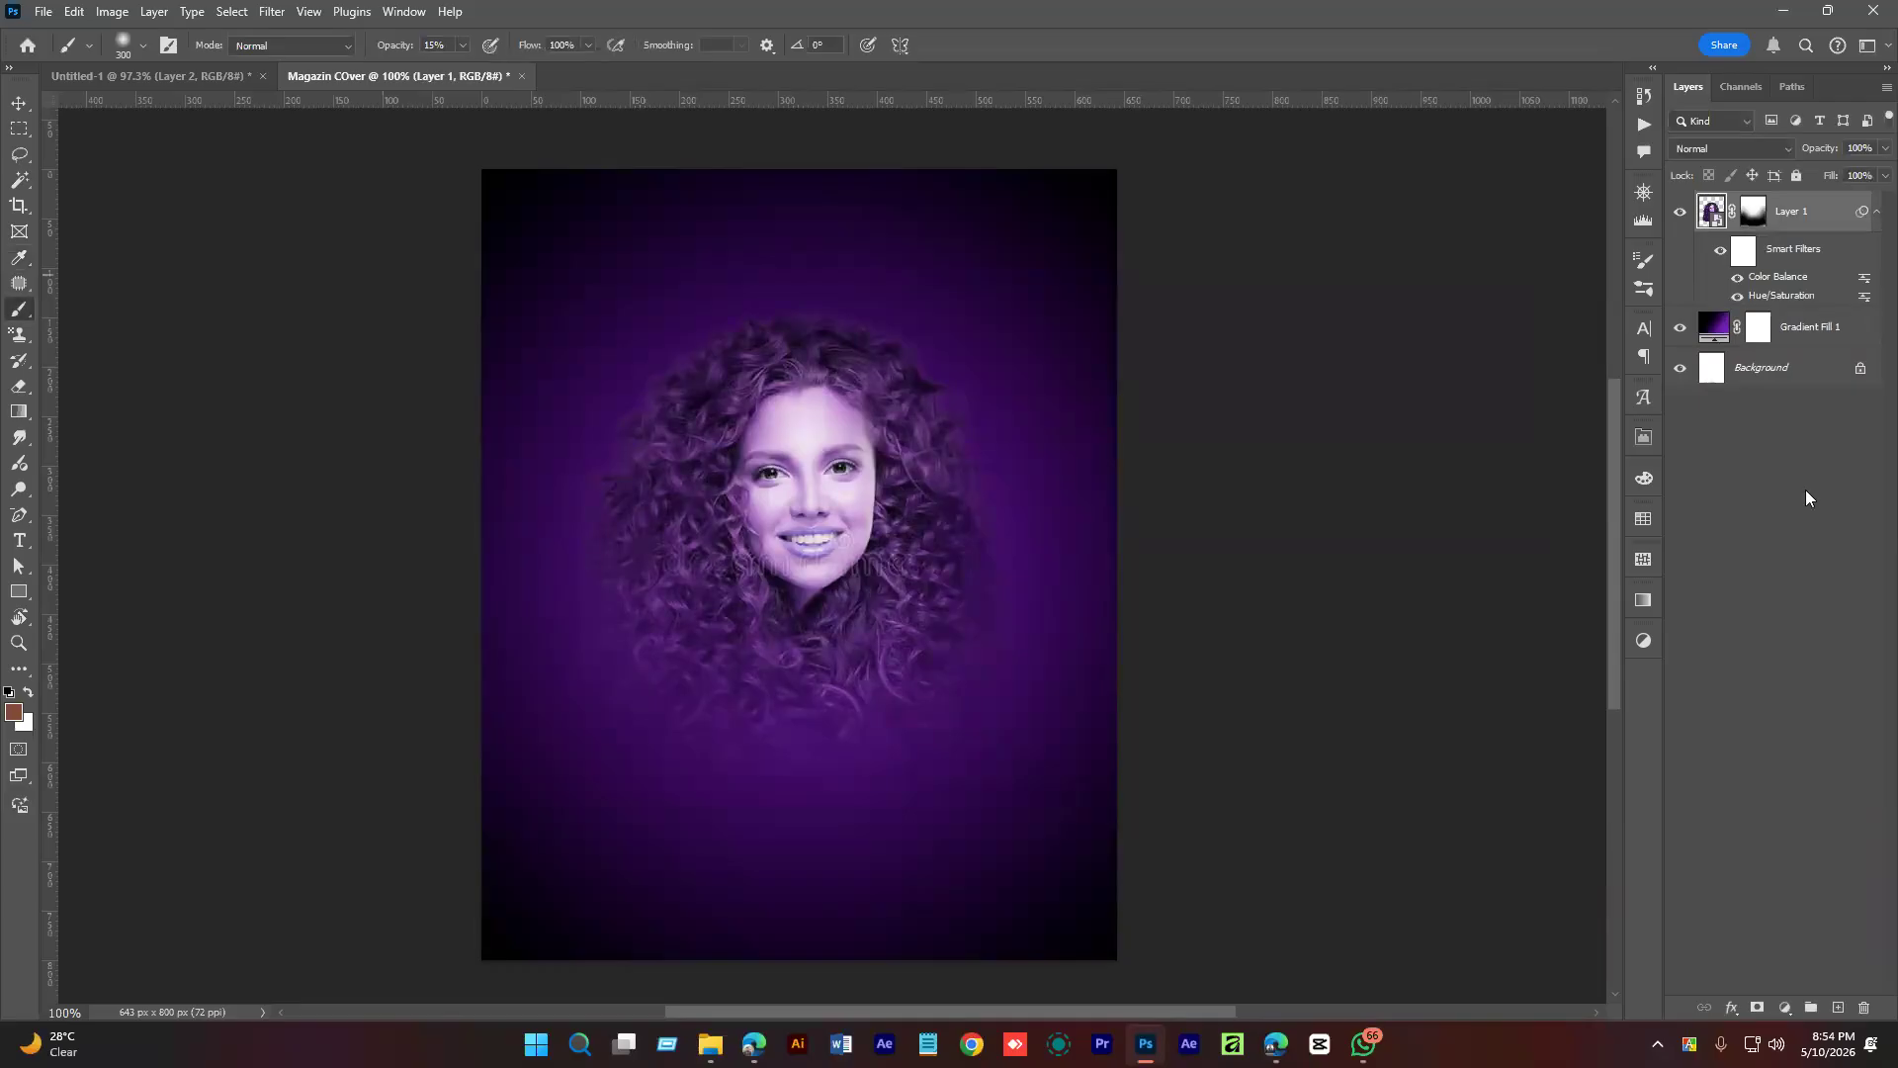
Start saving the magazine cover document and browse to Documents > ELE Mentoring Class > Batch 5 as the location.
left_click(1802, 329)
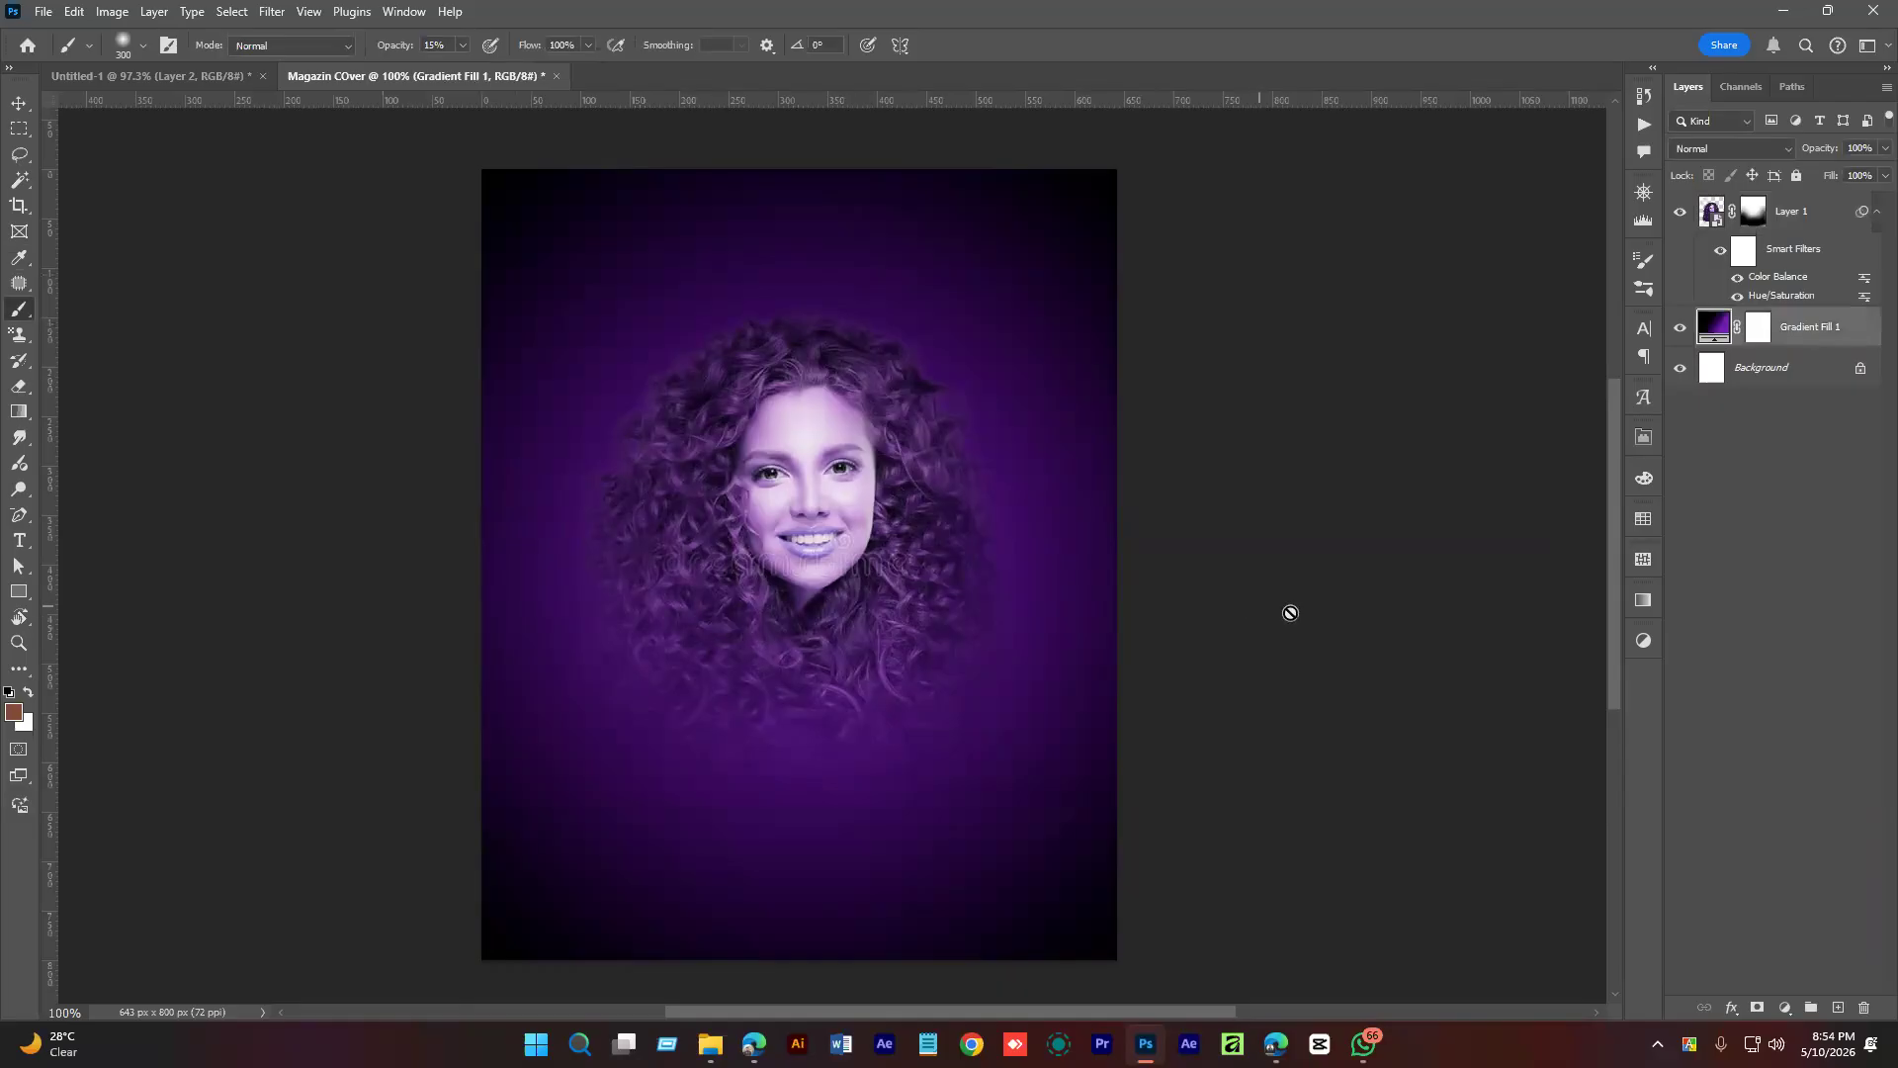
key("ctrl+s")
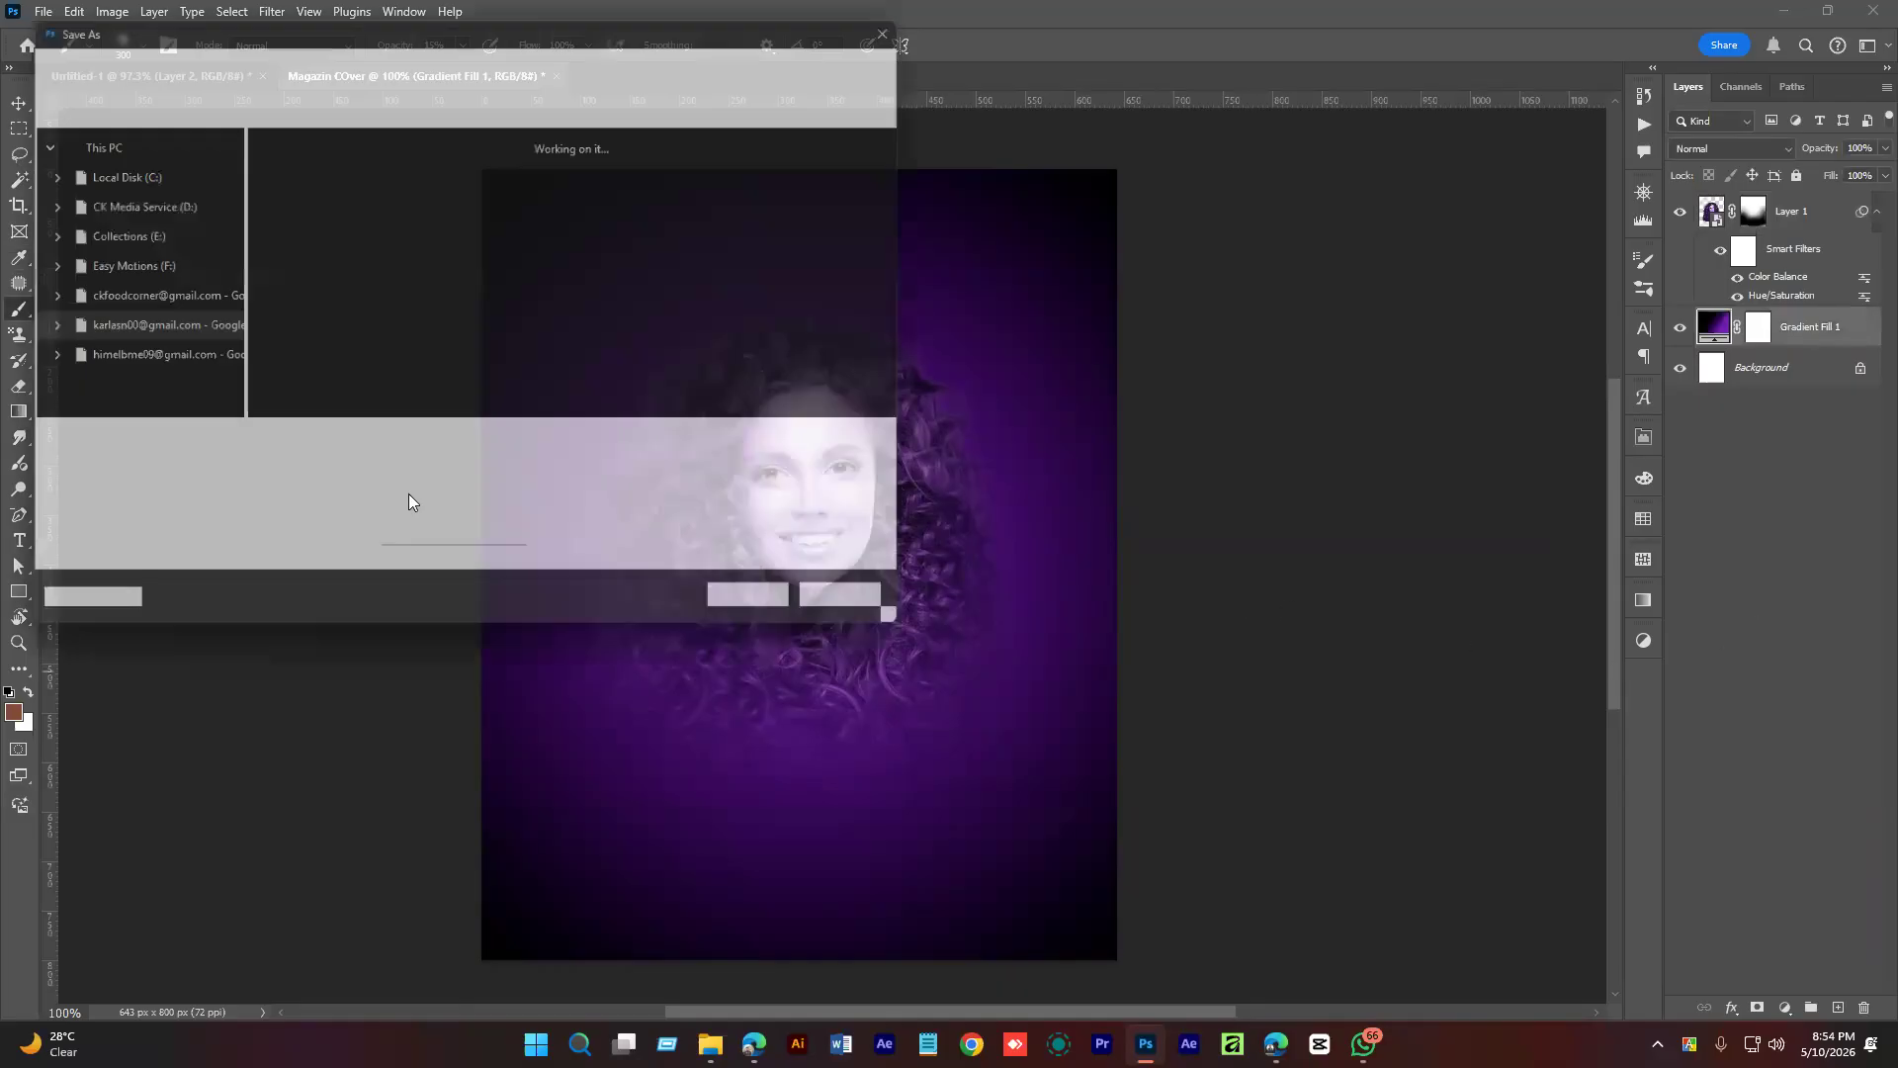
scroll(118, 355, "up", 5)
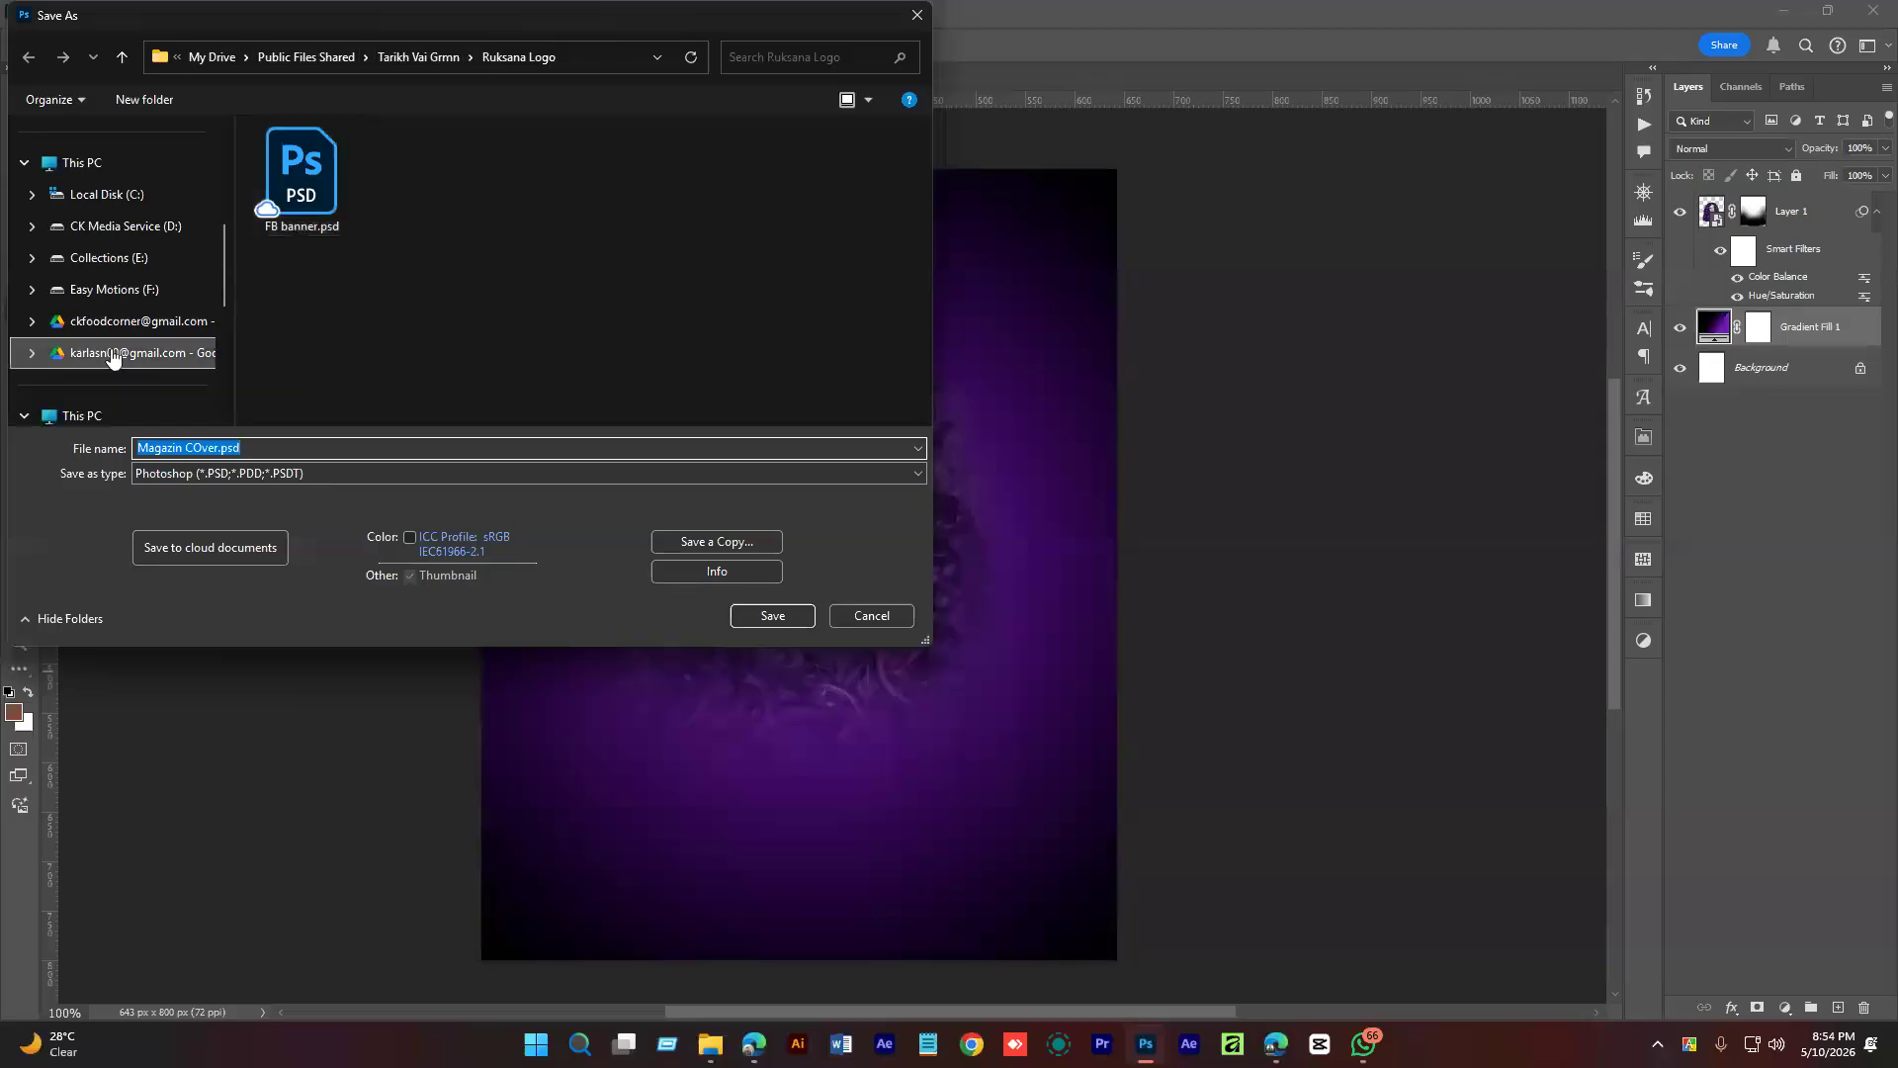
left_click(92, 294)
double_click(389, 305)
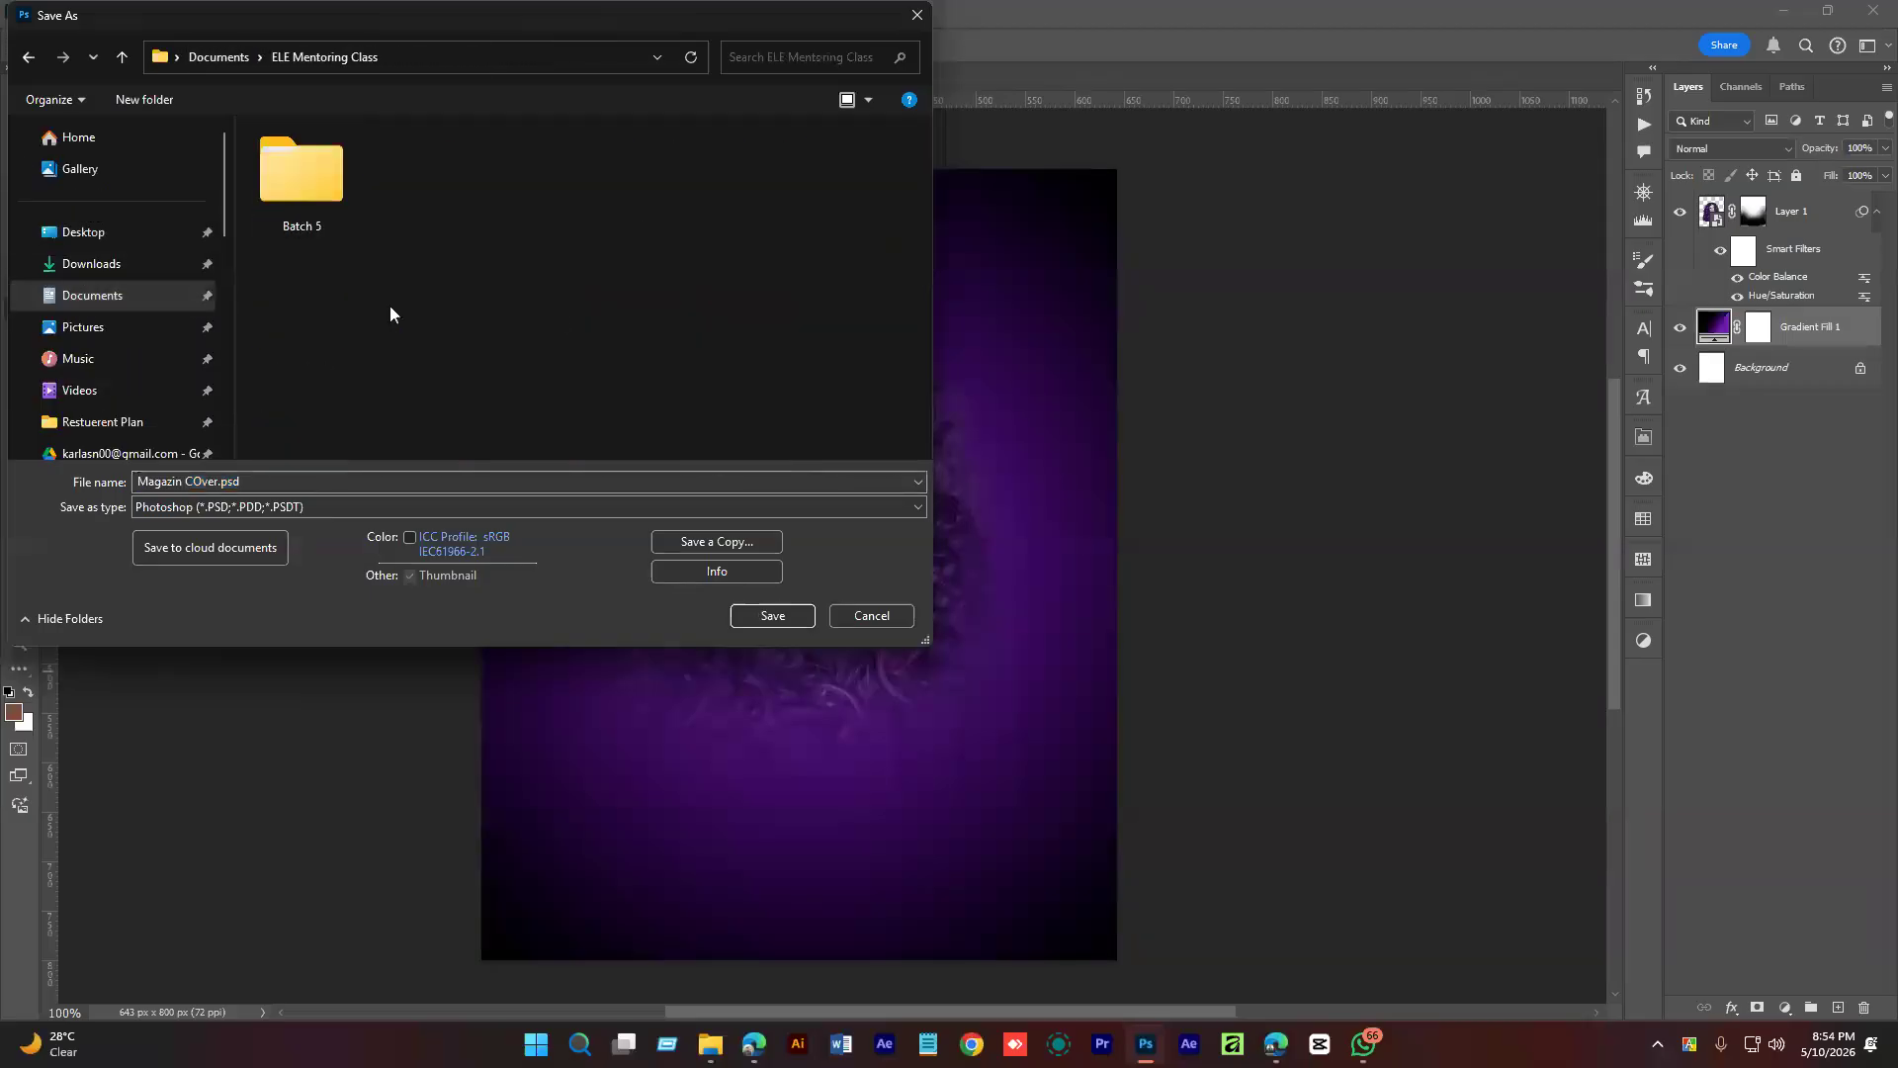
double_click(336, 190)
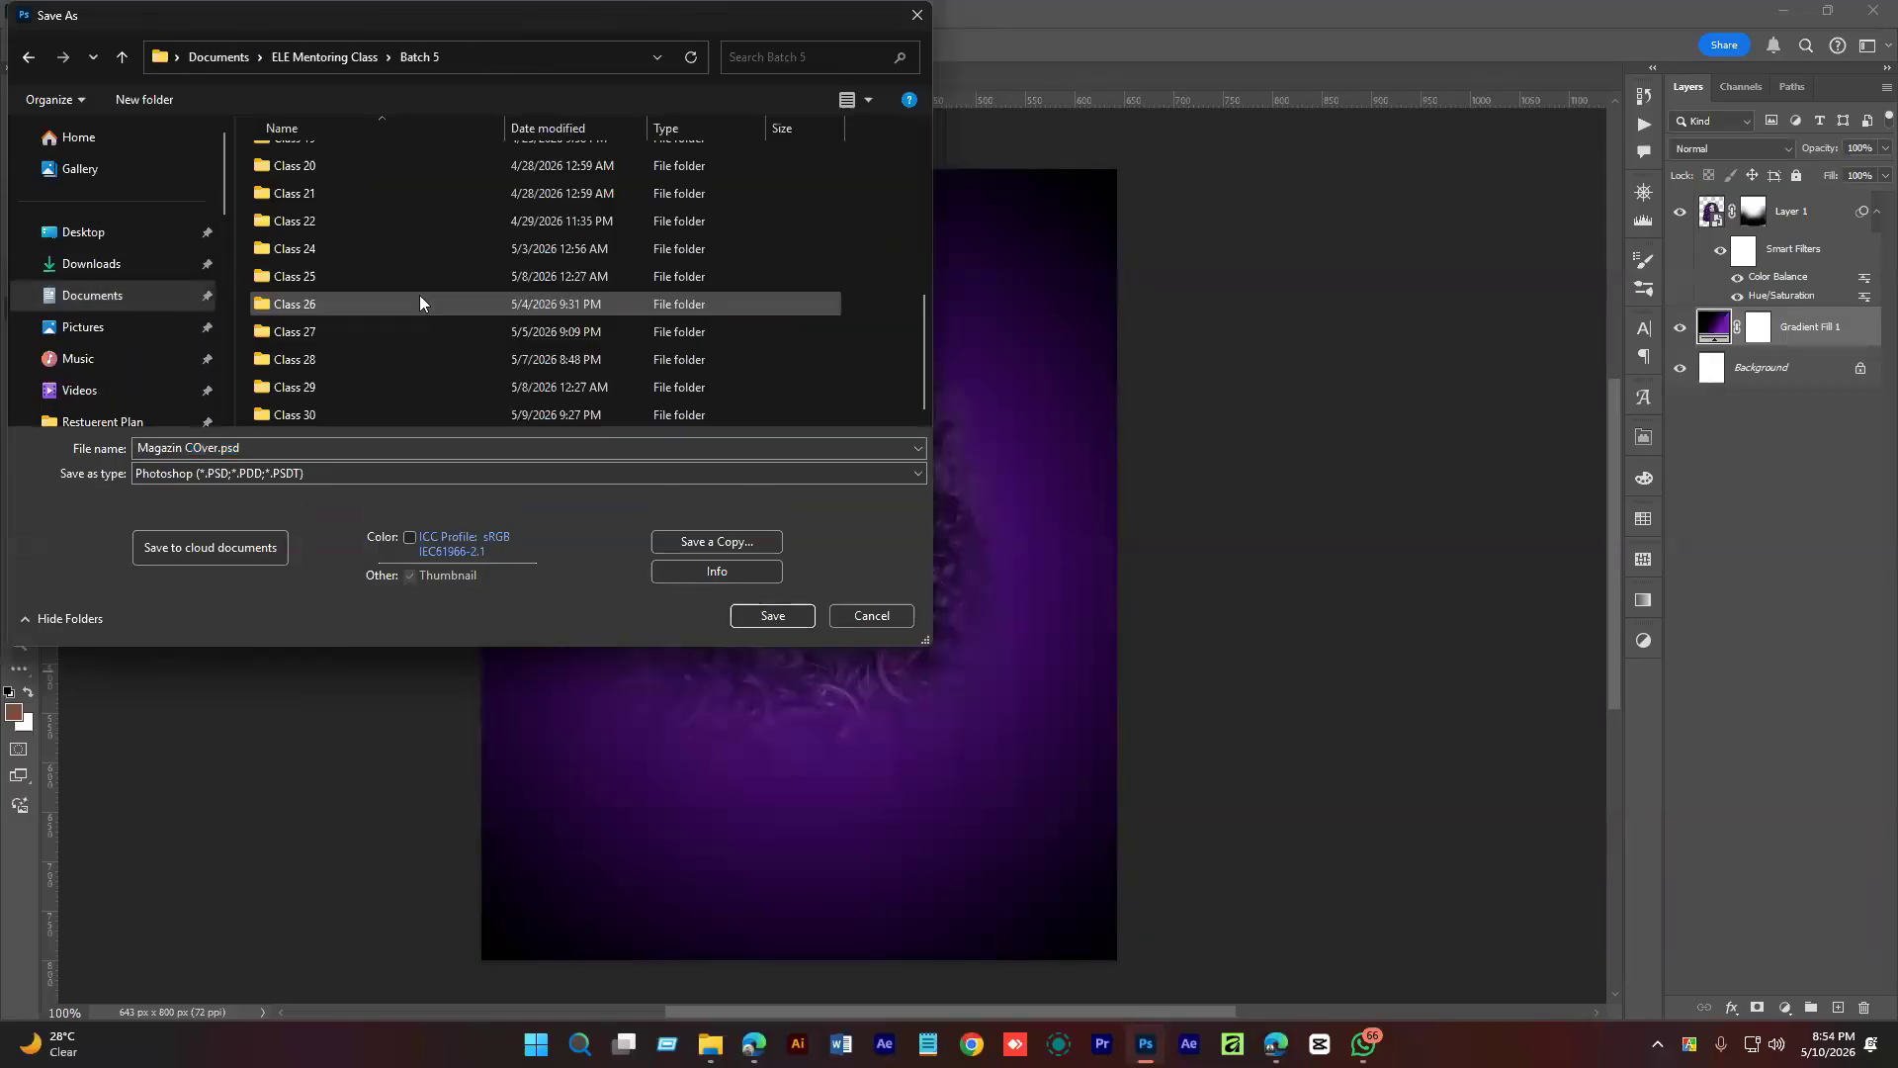
Create a folder named Class 31 in Batch 5 and save the document there as Magazin COver.psd.
left_click(158, 101)
type("Class n")
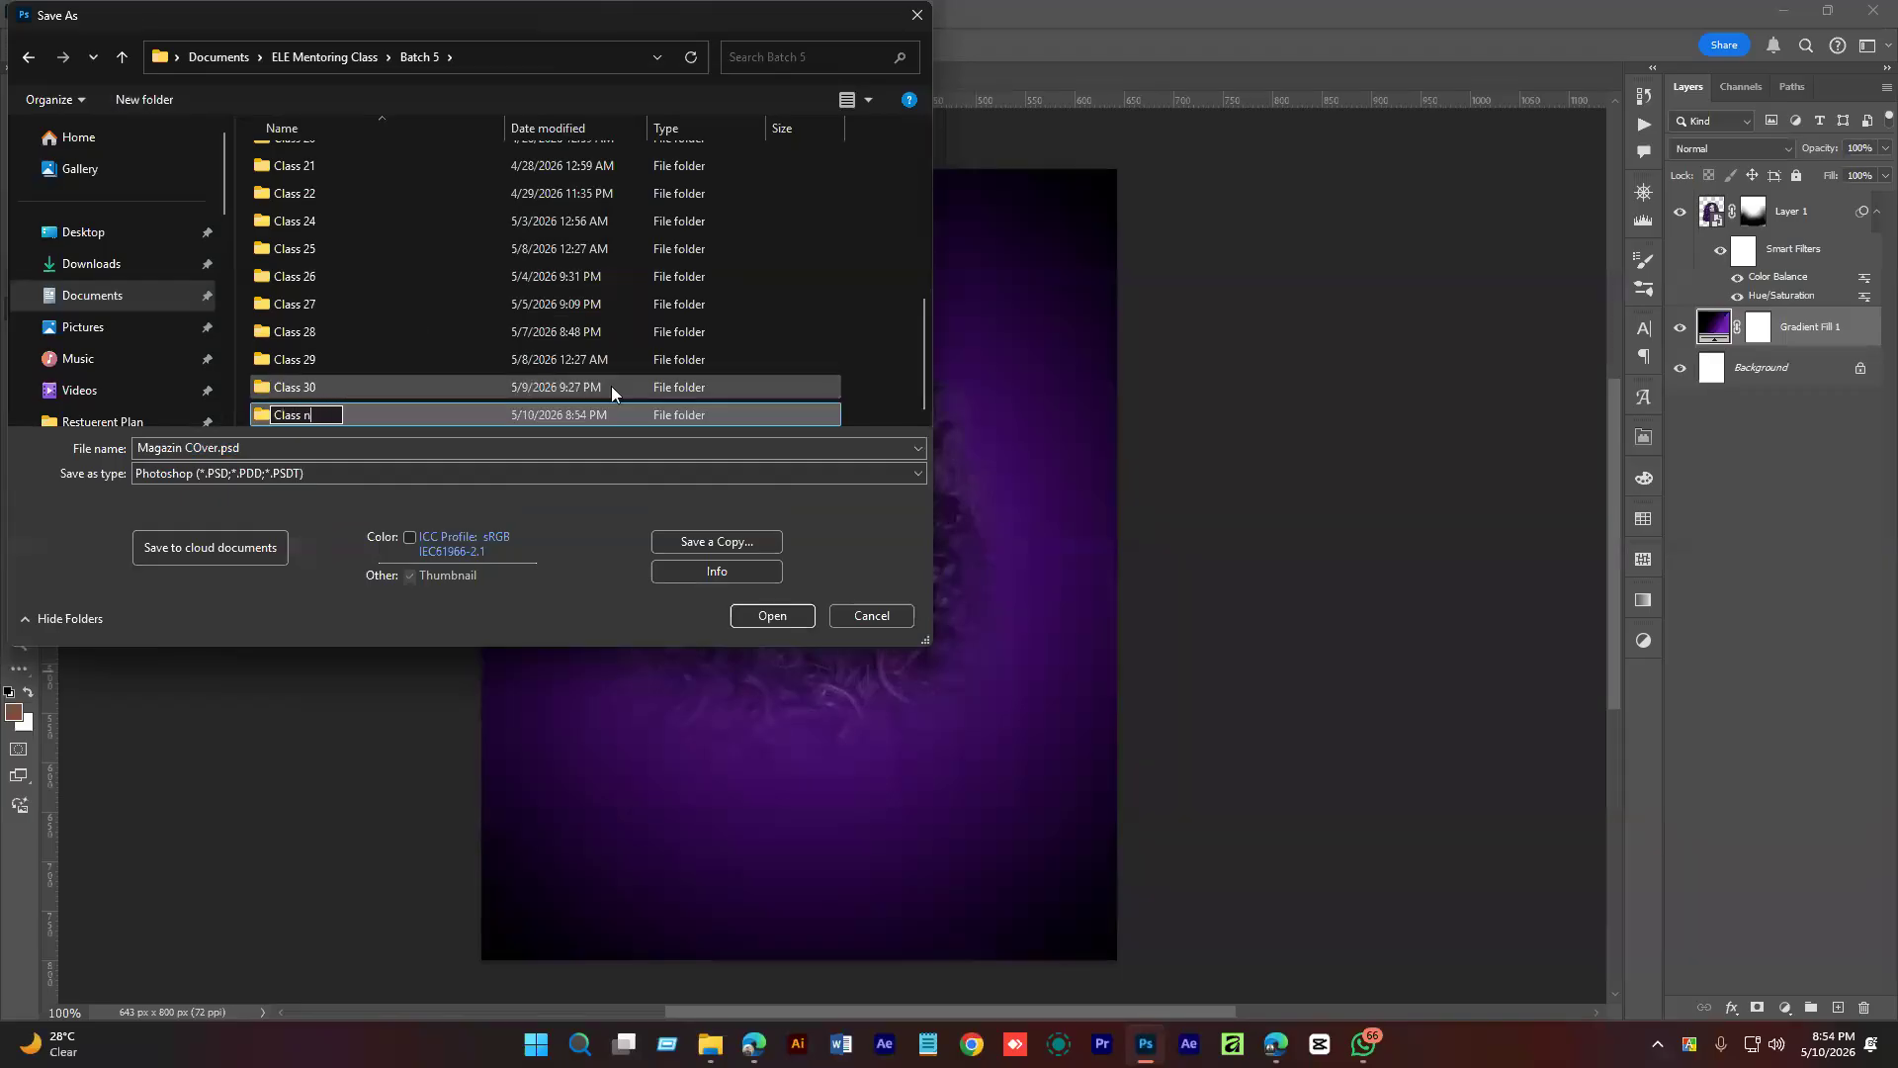
key("BackSpace")
type("31")
key("Return")
key("Return")
left_click(772, 613)
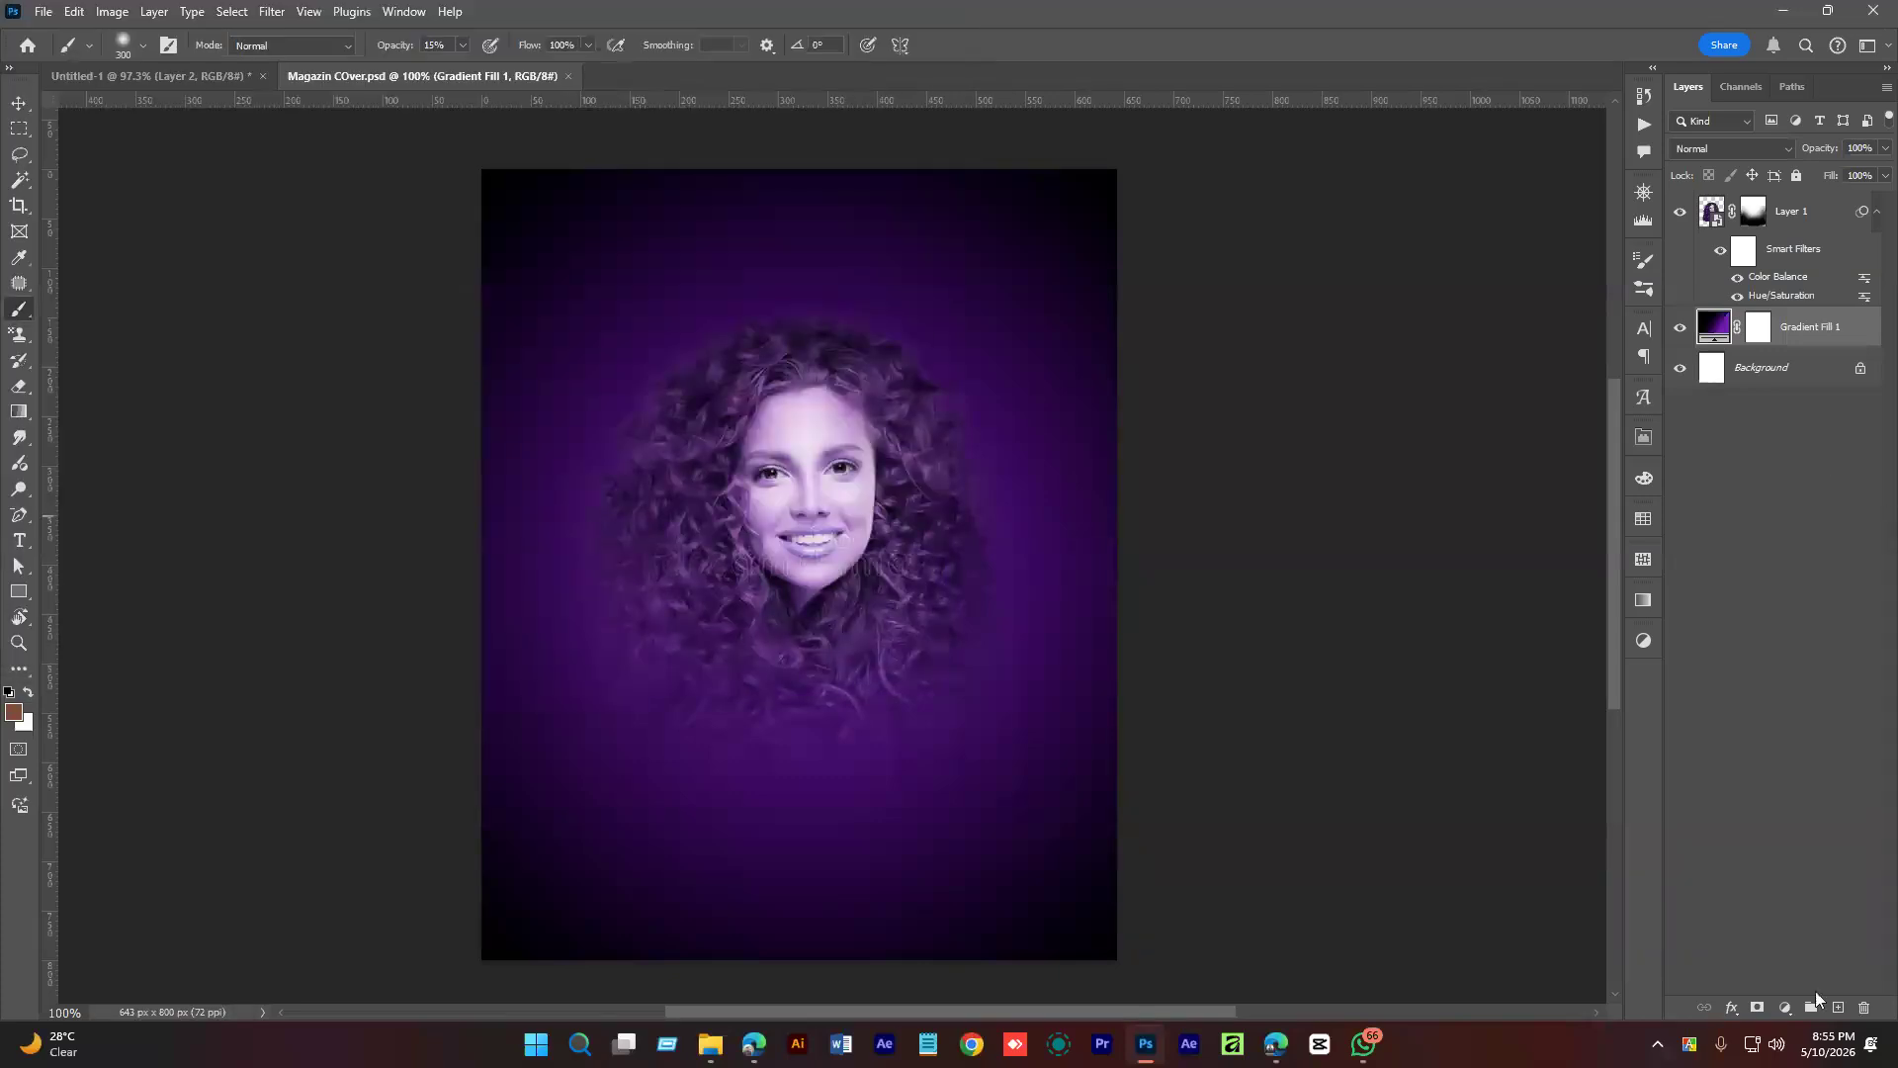
Add a new empty layer above Gradient Fill 1 and name it "sun light".
left_click(1838, 1007)
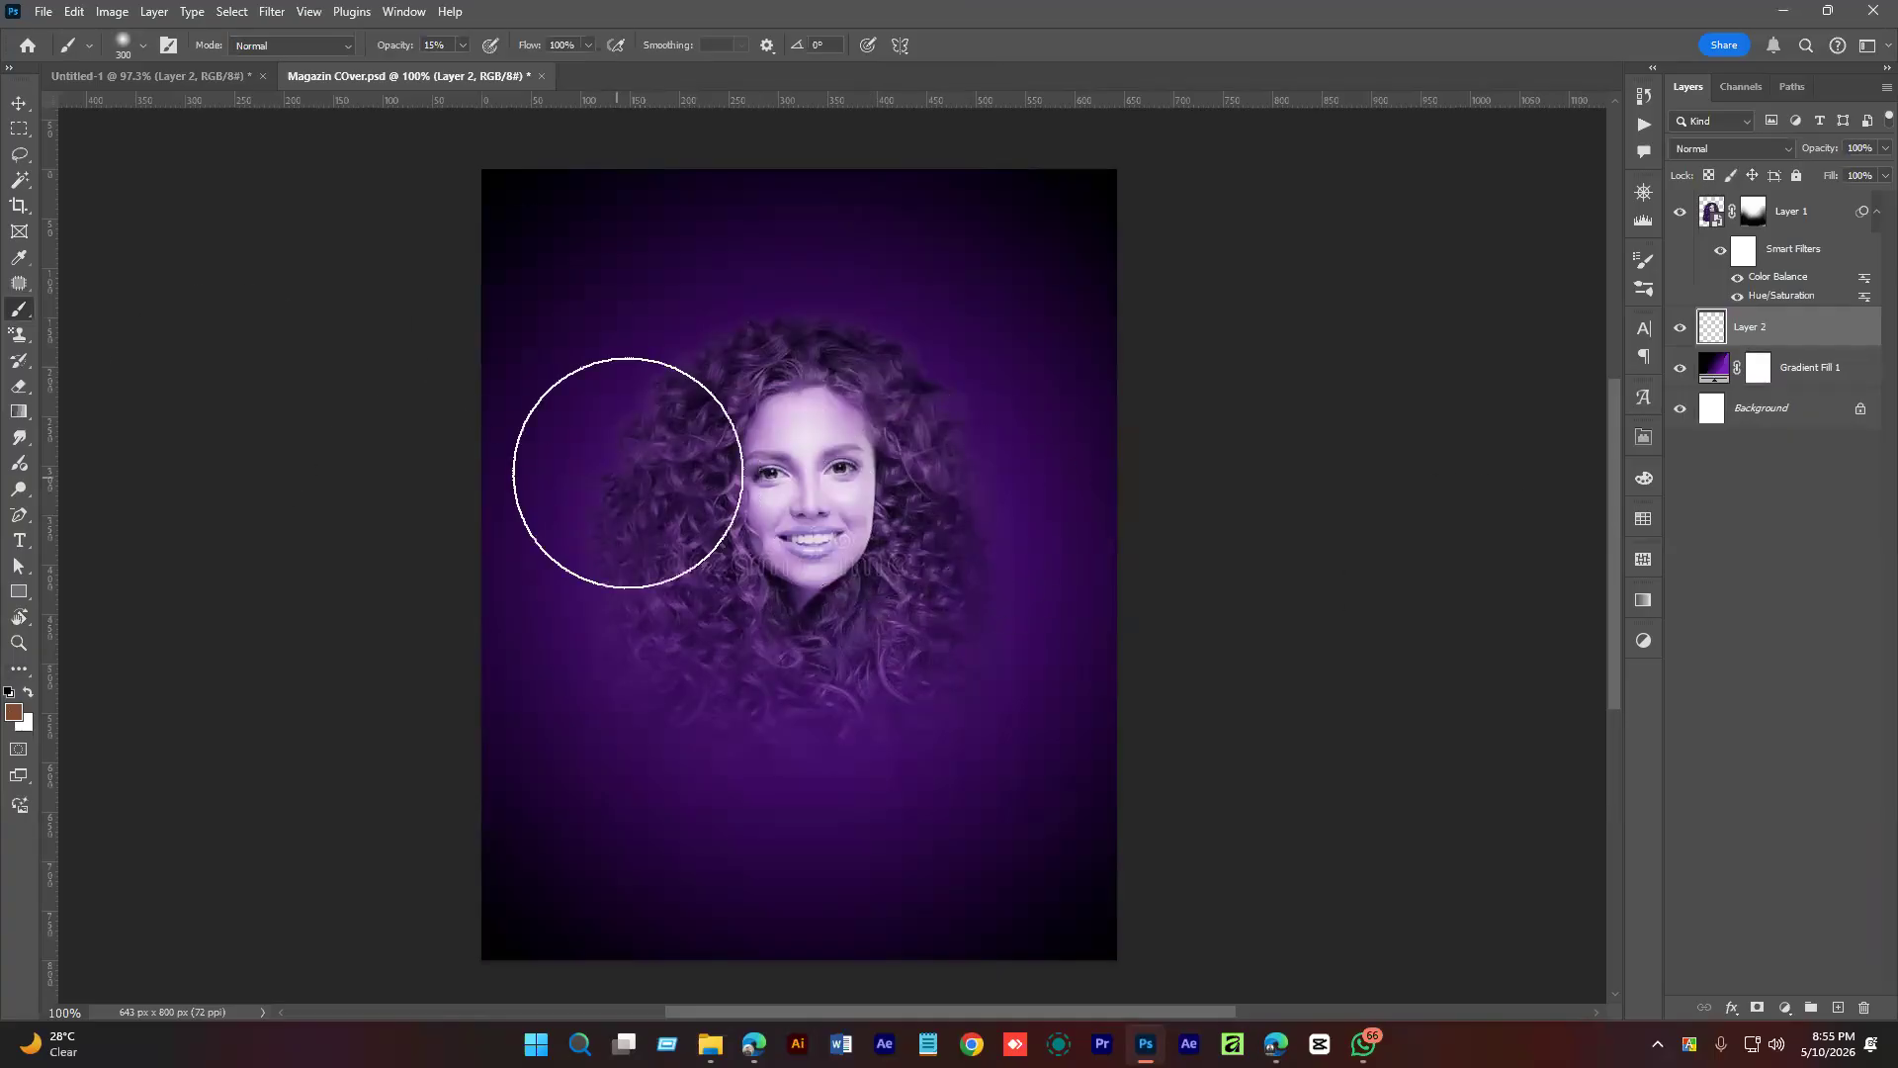
double_click(1750, 326)
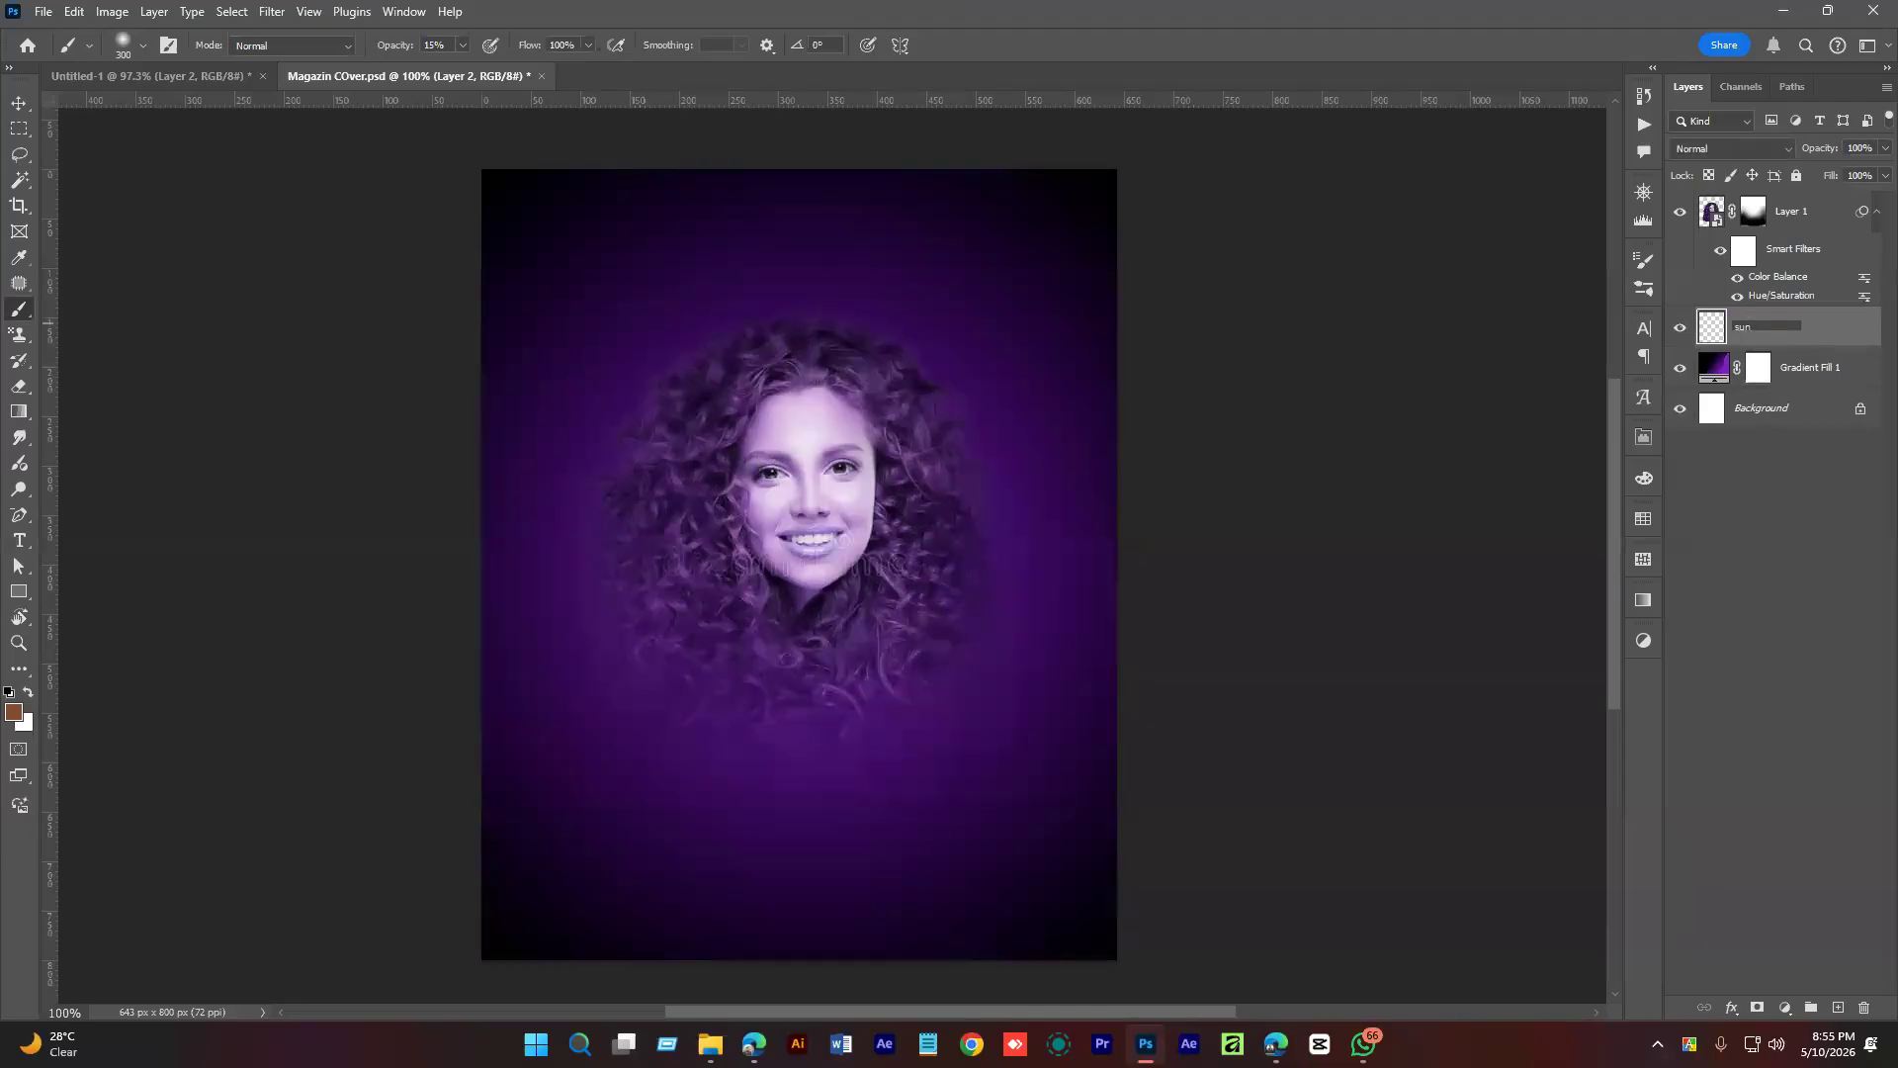
type("sun light")
key("Return")
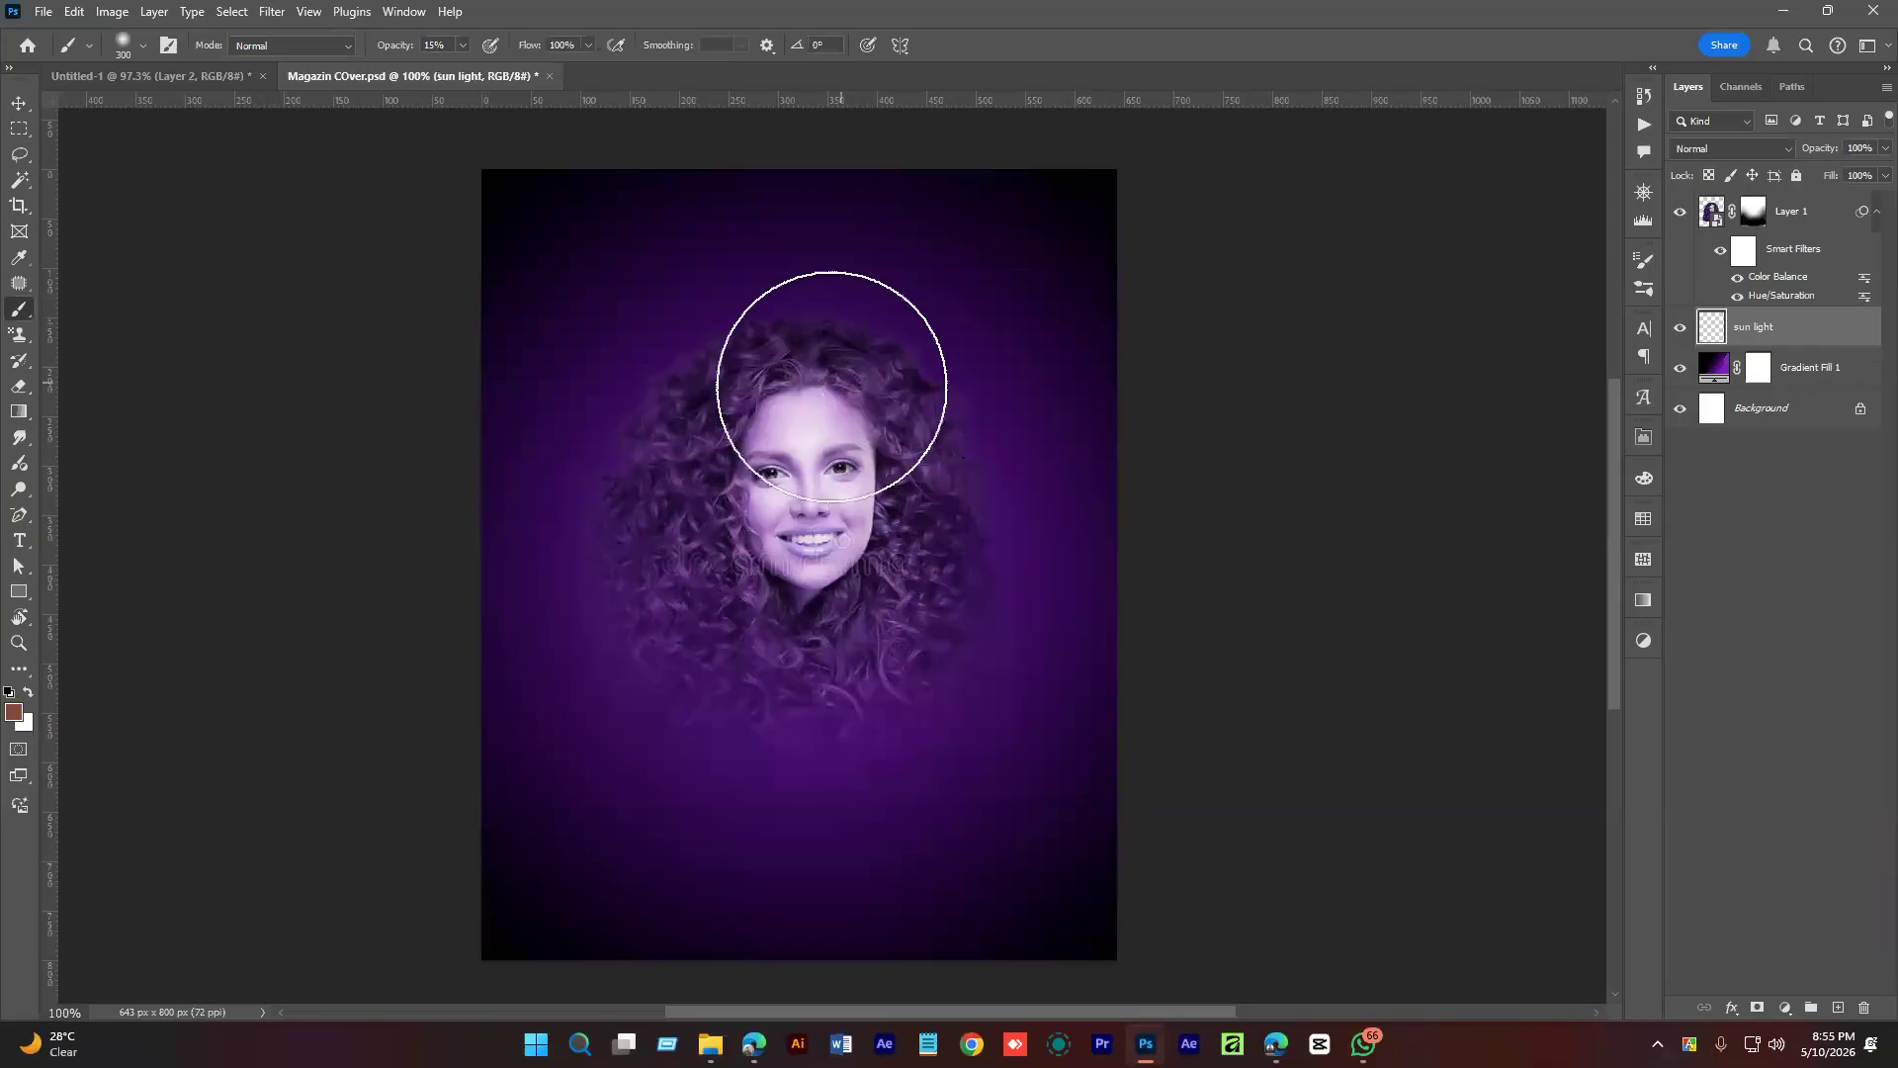
Browse the brush presets, including the All brush JIT PC group, for a brush suited to painting sunlight.
right_click(840, 392)
left_click(853, 597)
scroll(1053, 739, "down", 6)
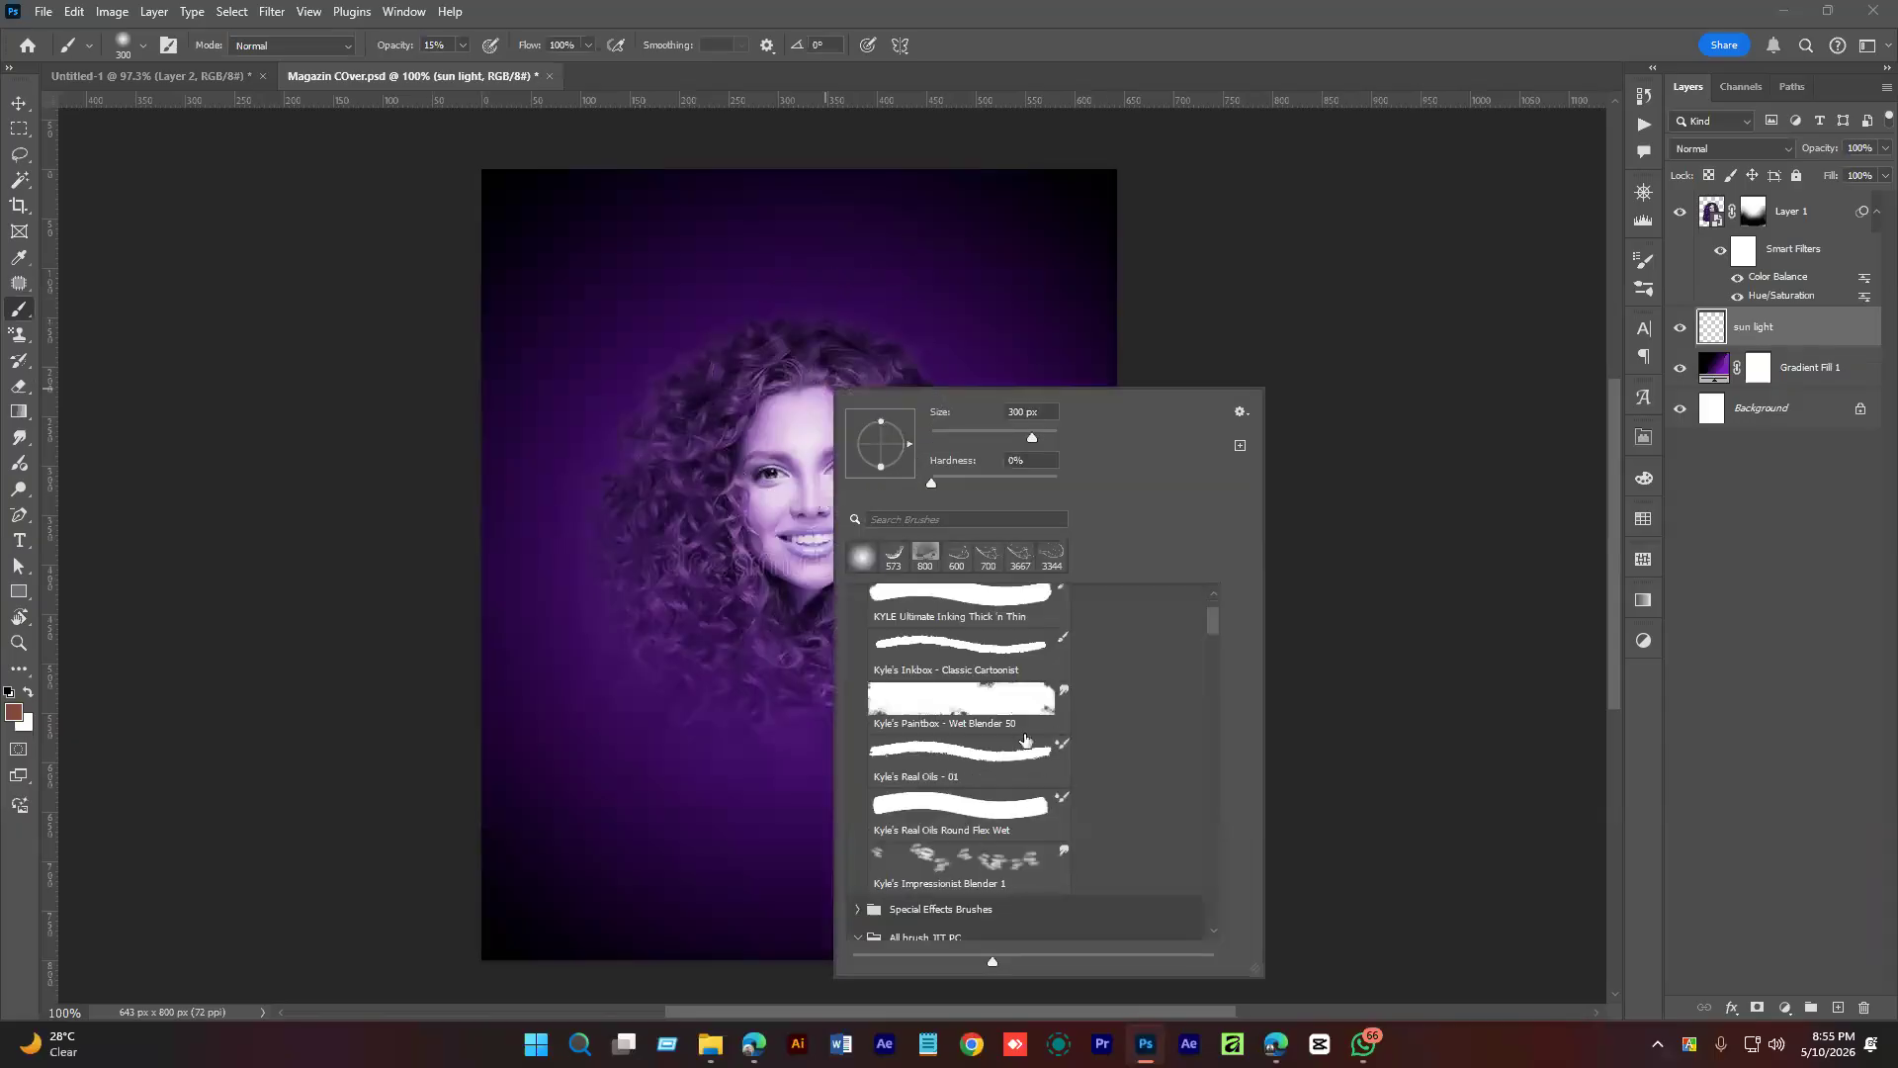
scroll(1030, 758, "up", 5)
left_click(857, 643)
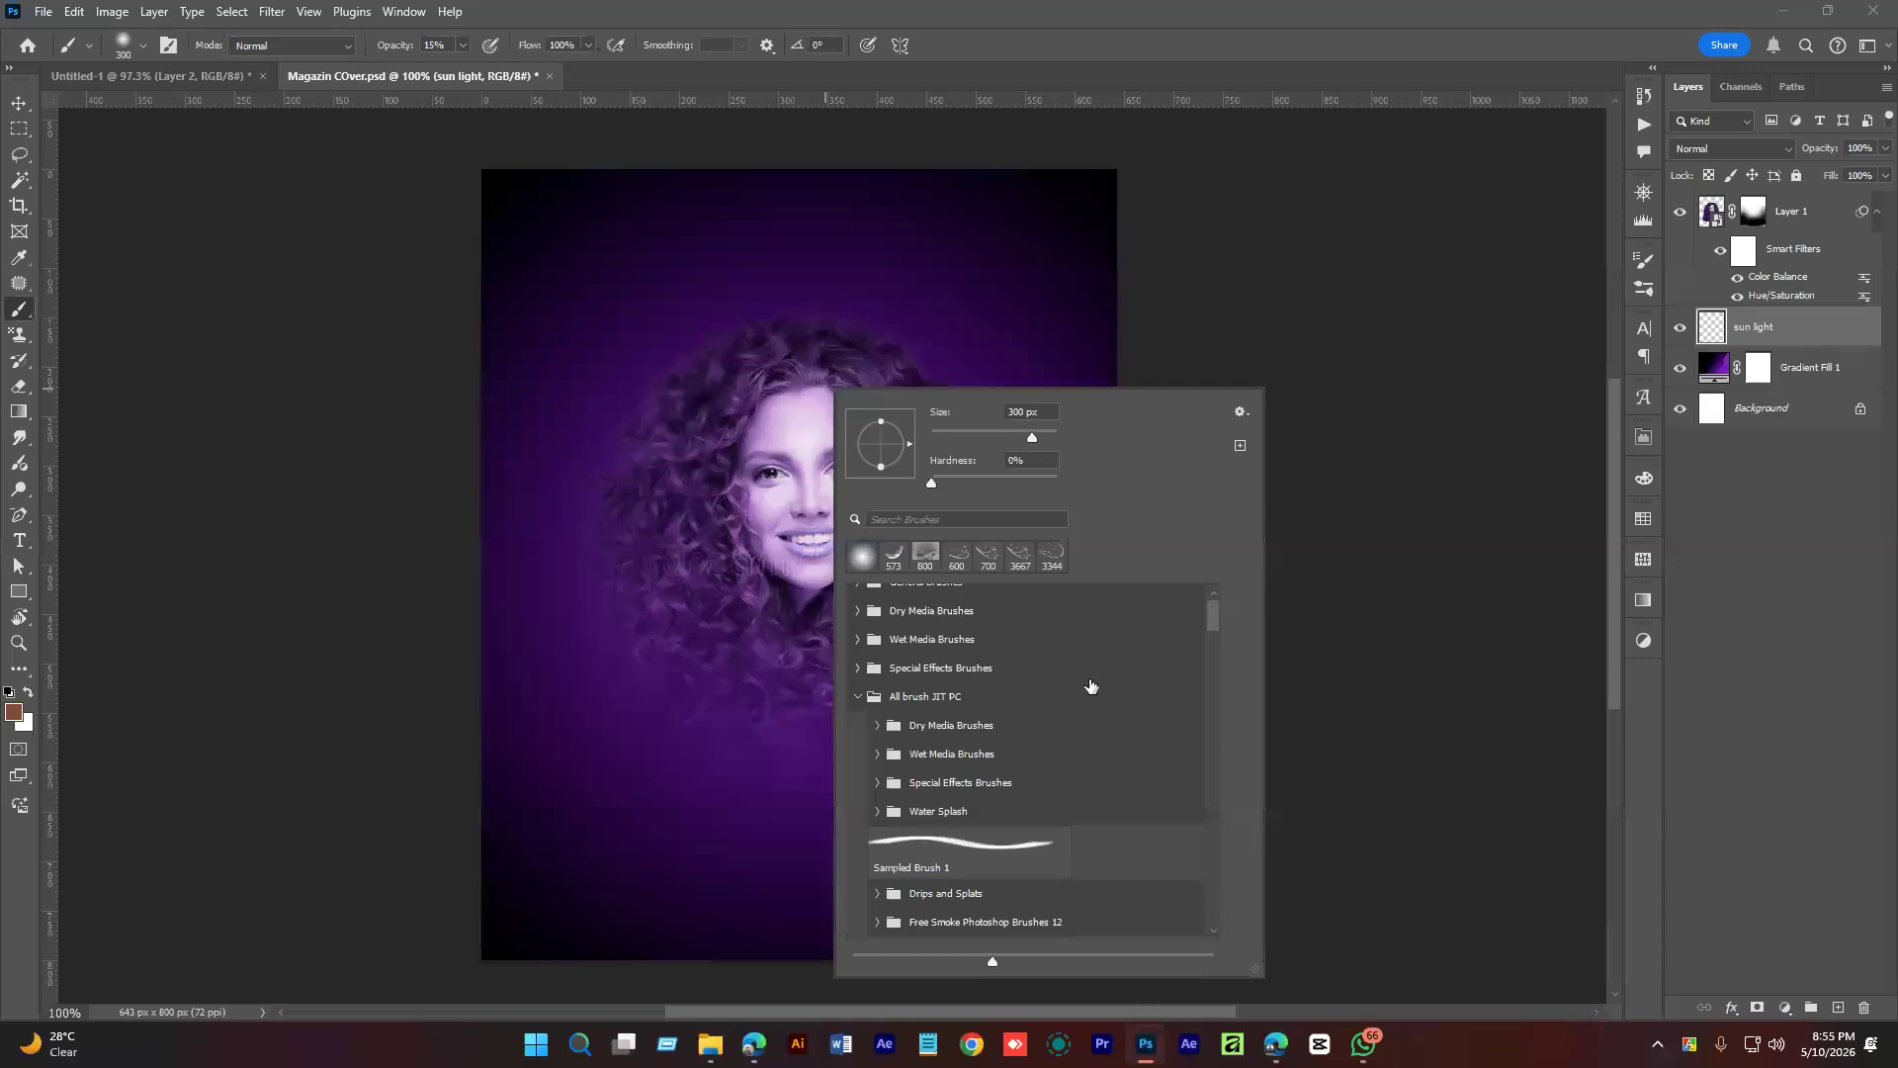
mouse_move(1206, 607)
left_mouse_down()
mouse_move(1218, 785)
mouse_move(1223, 628)
left_mouse_up()
left_click(875, 841)
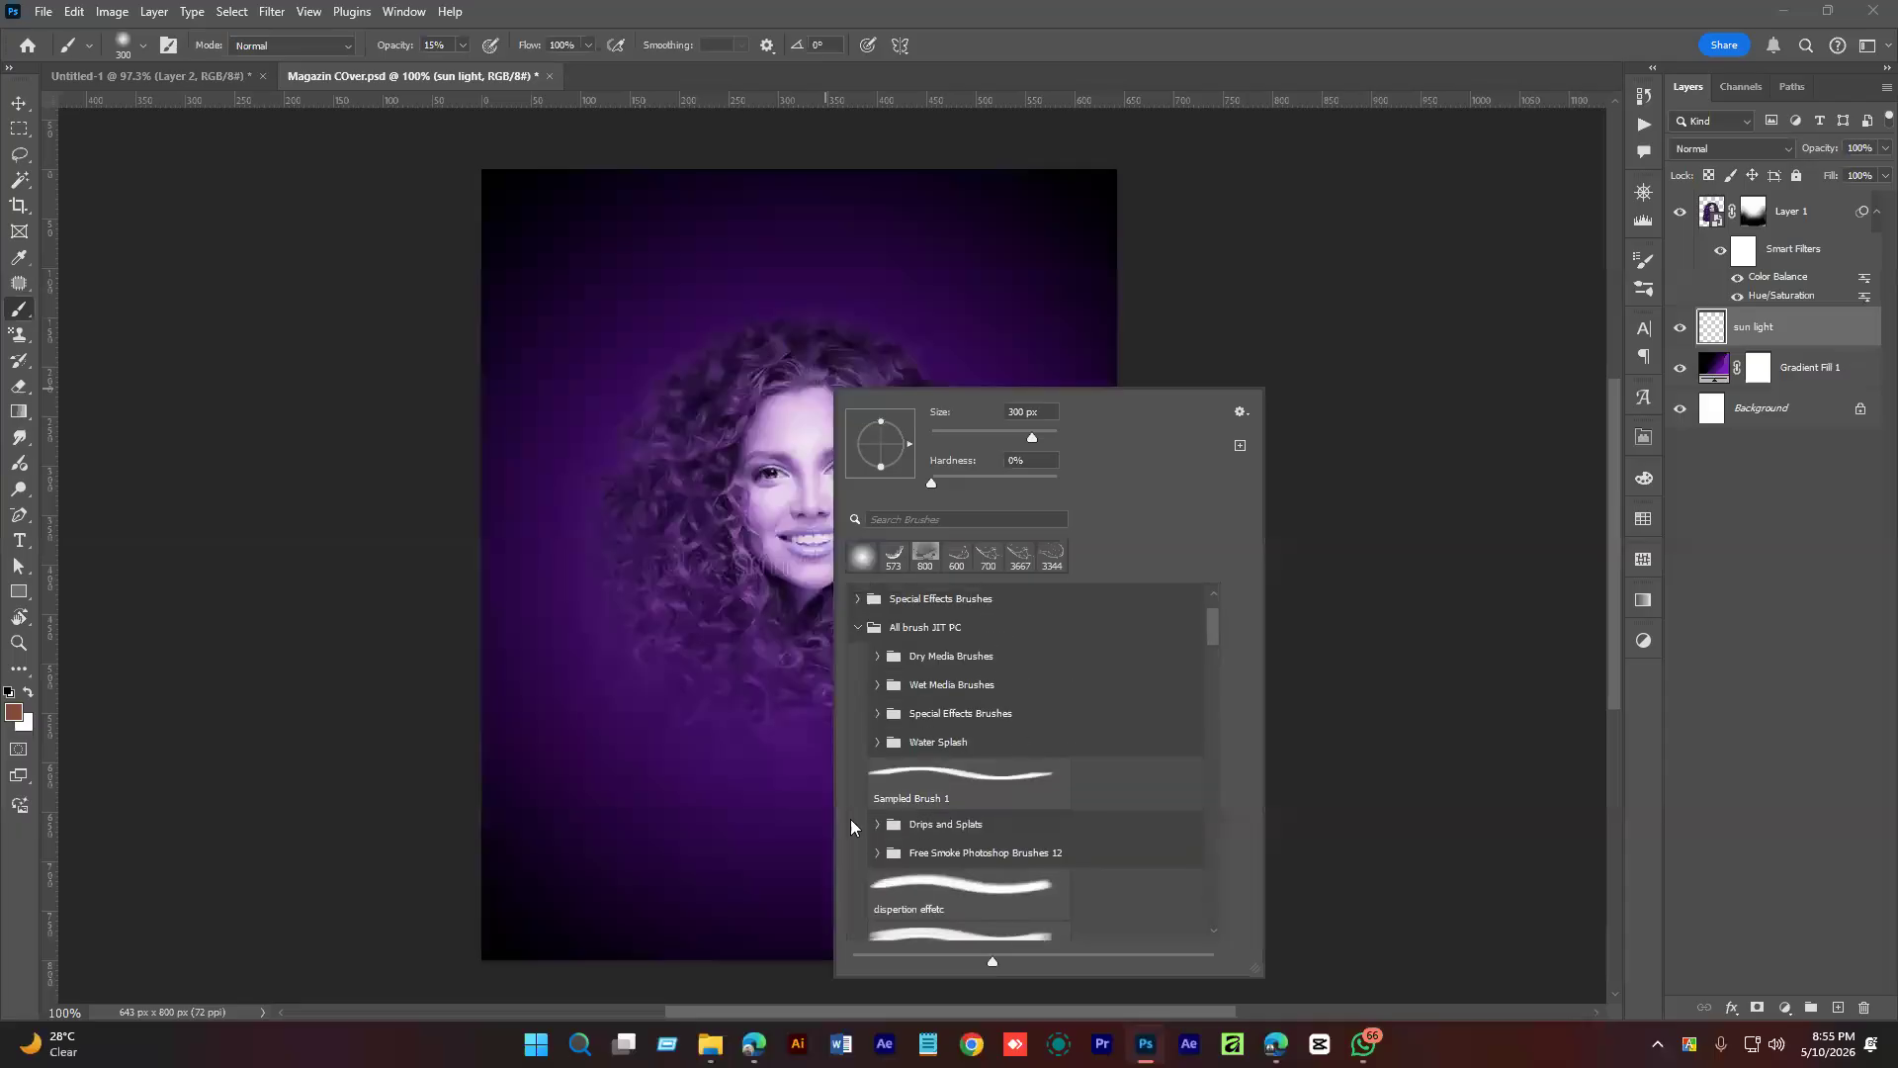
scroll(868, 862, "down", 5)
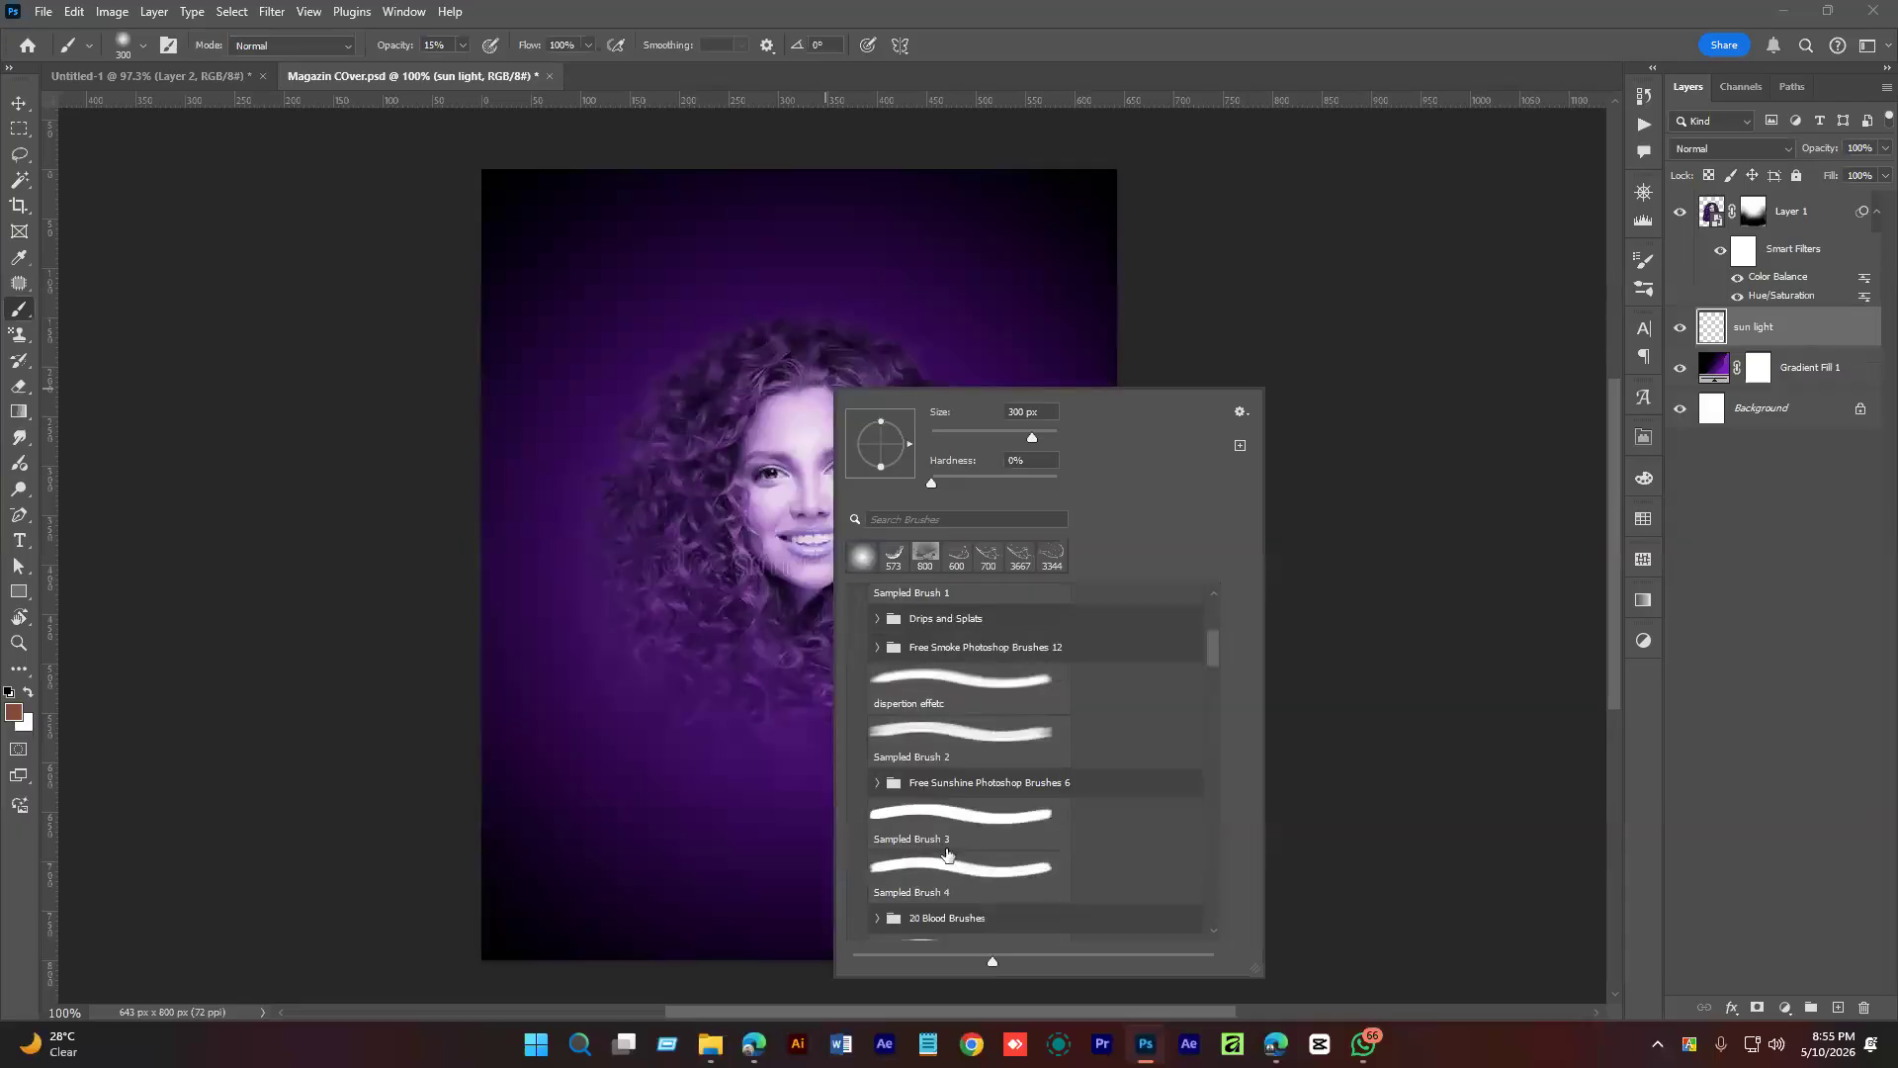
scroll(947, 855, "down", 3)
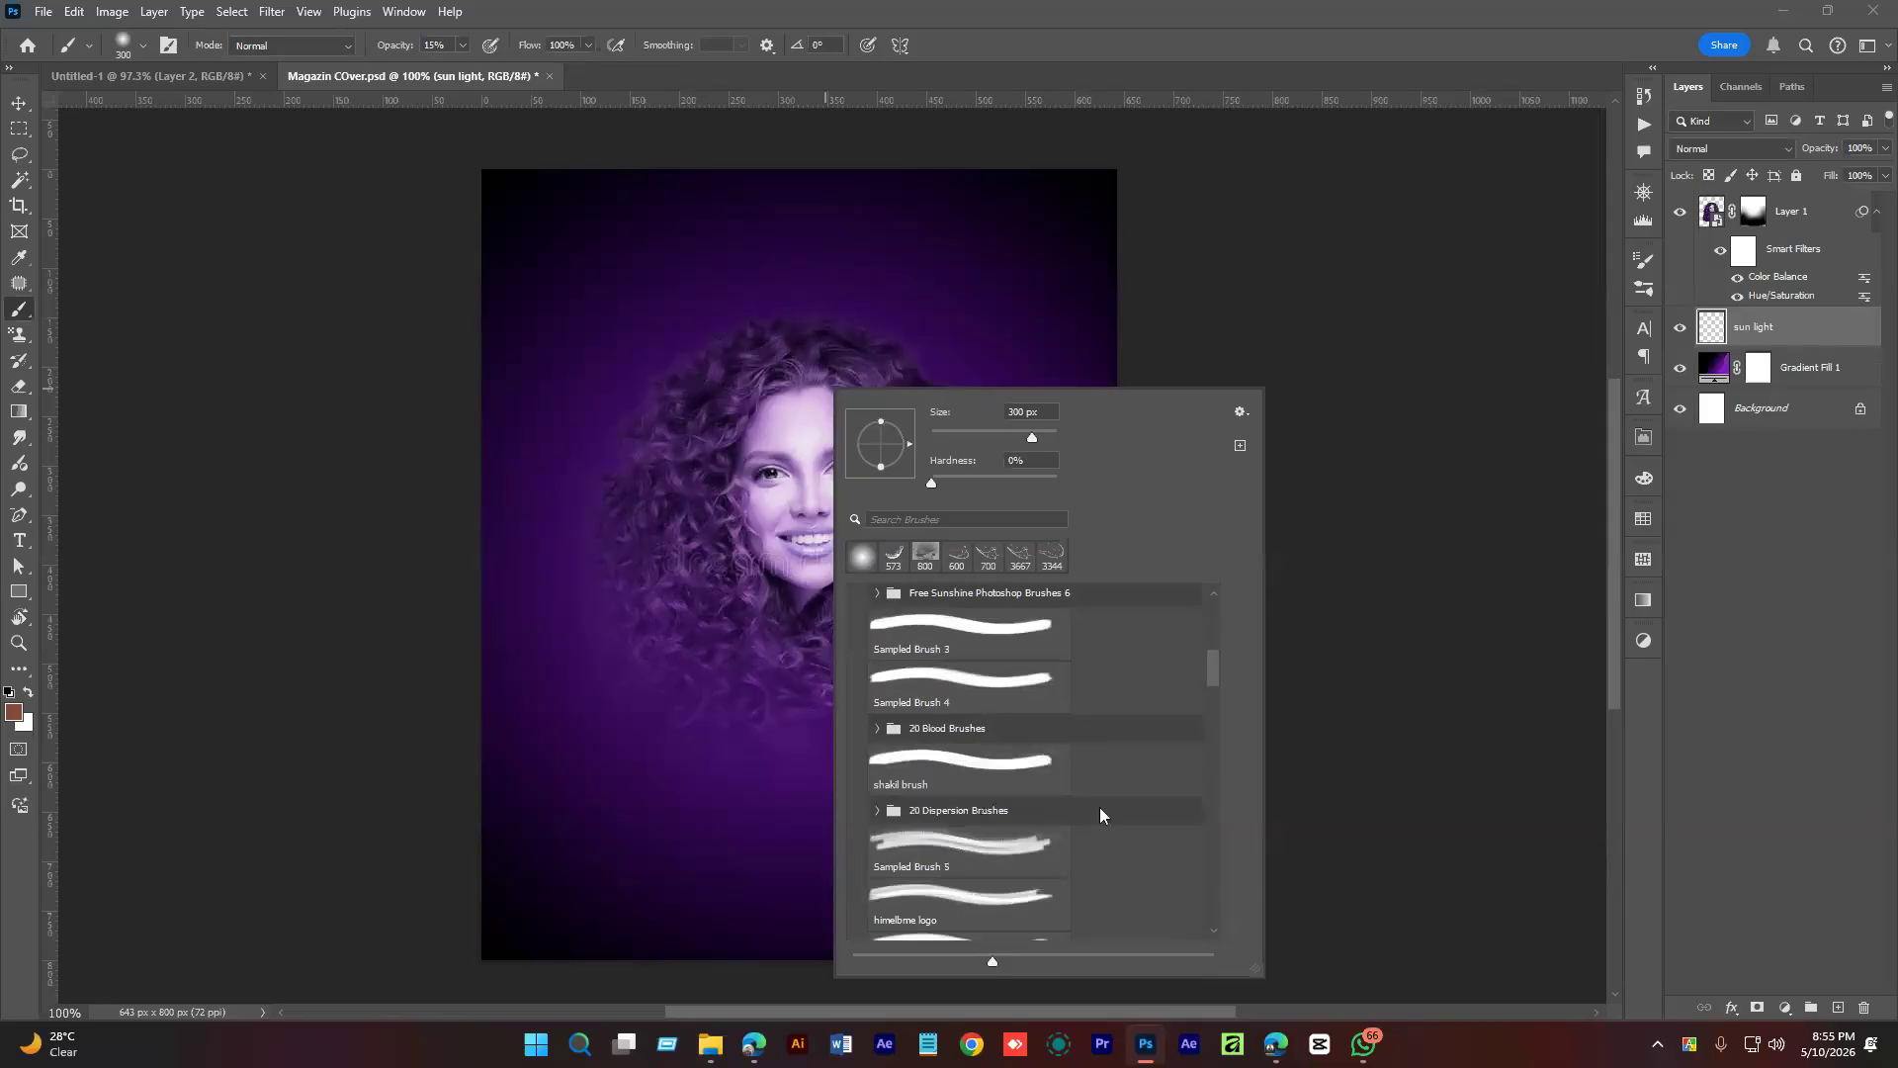
mouse_move(1212, 658)
left_mouse_down()
mouse_move(1218, 621)
mouse_move(1220, 929)
mouse_move(1216, 718)
left_mouse_up()
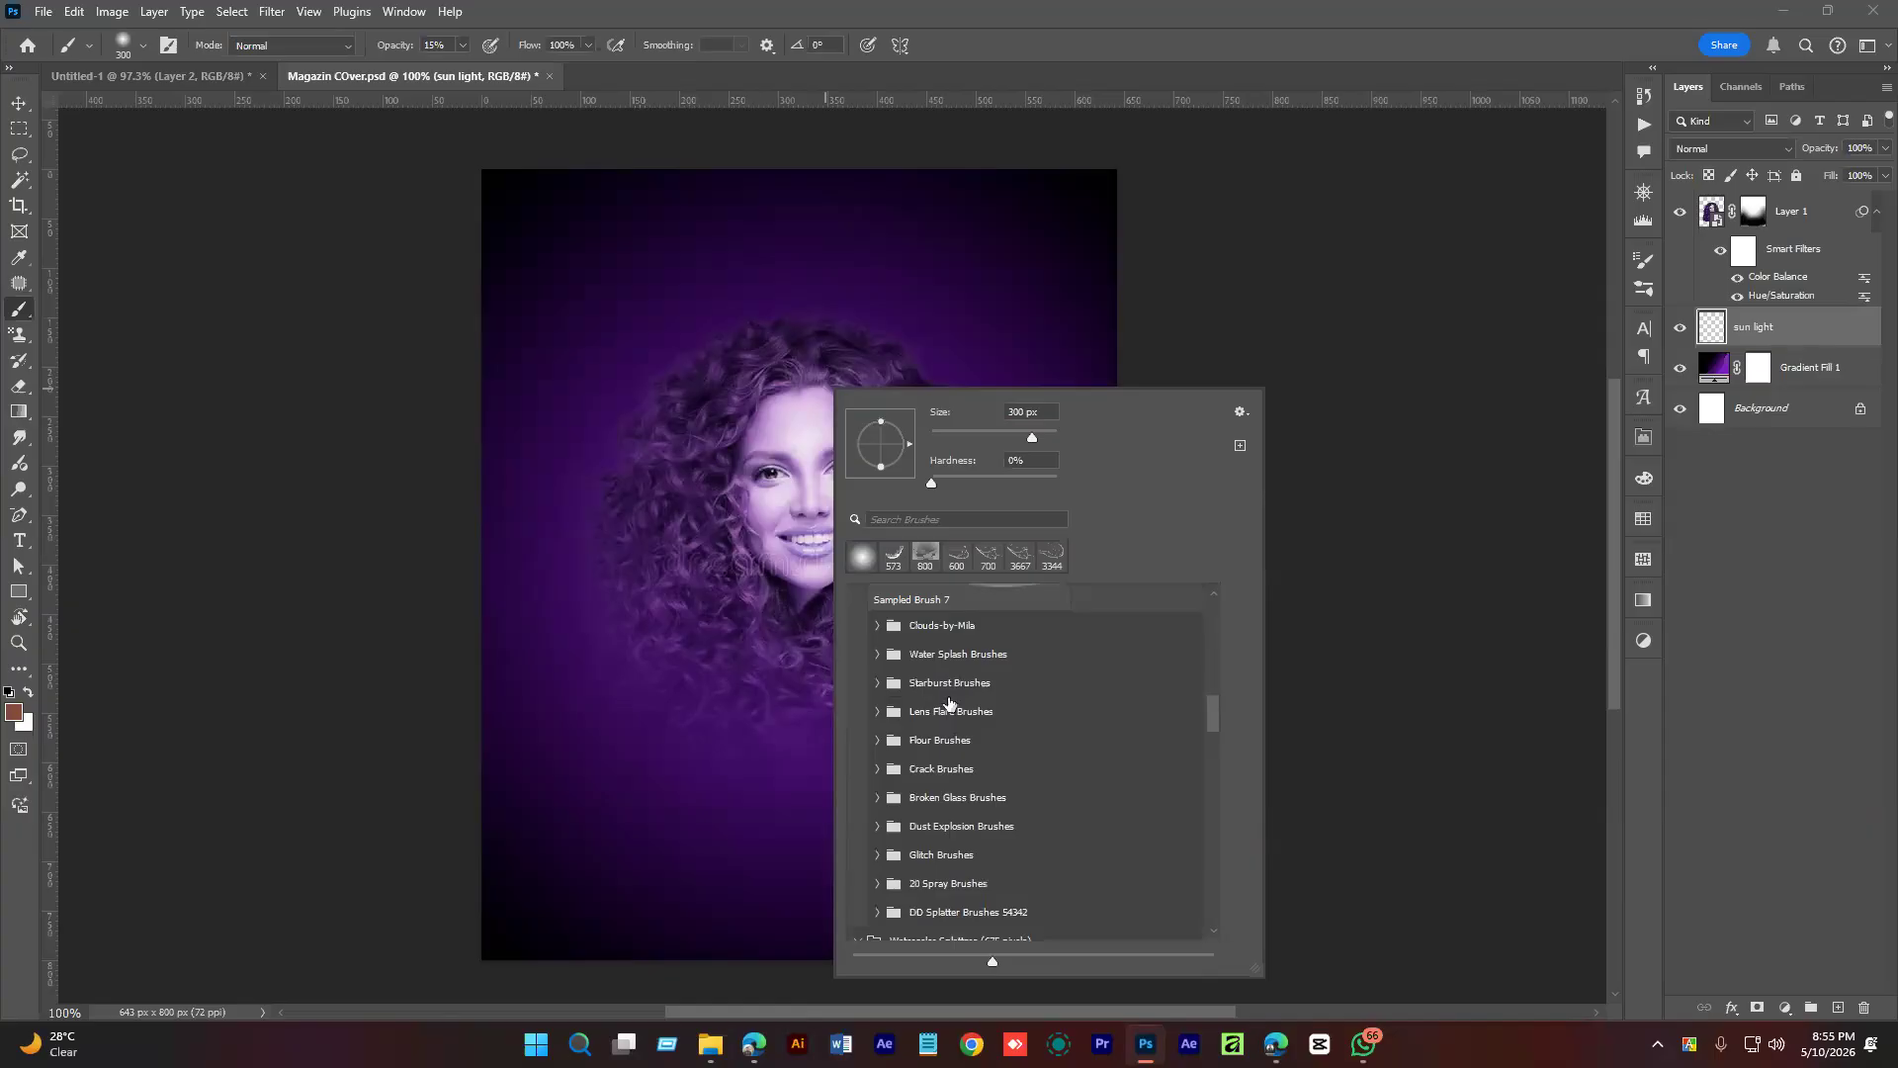
scroll(966, 728, "up", 2)
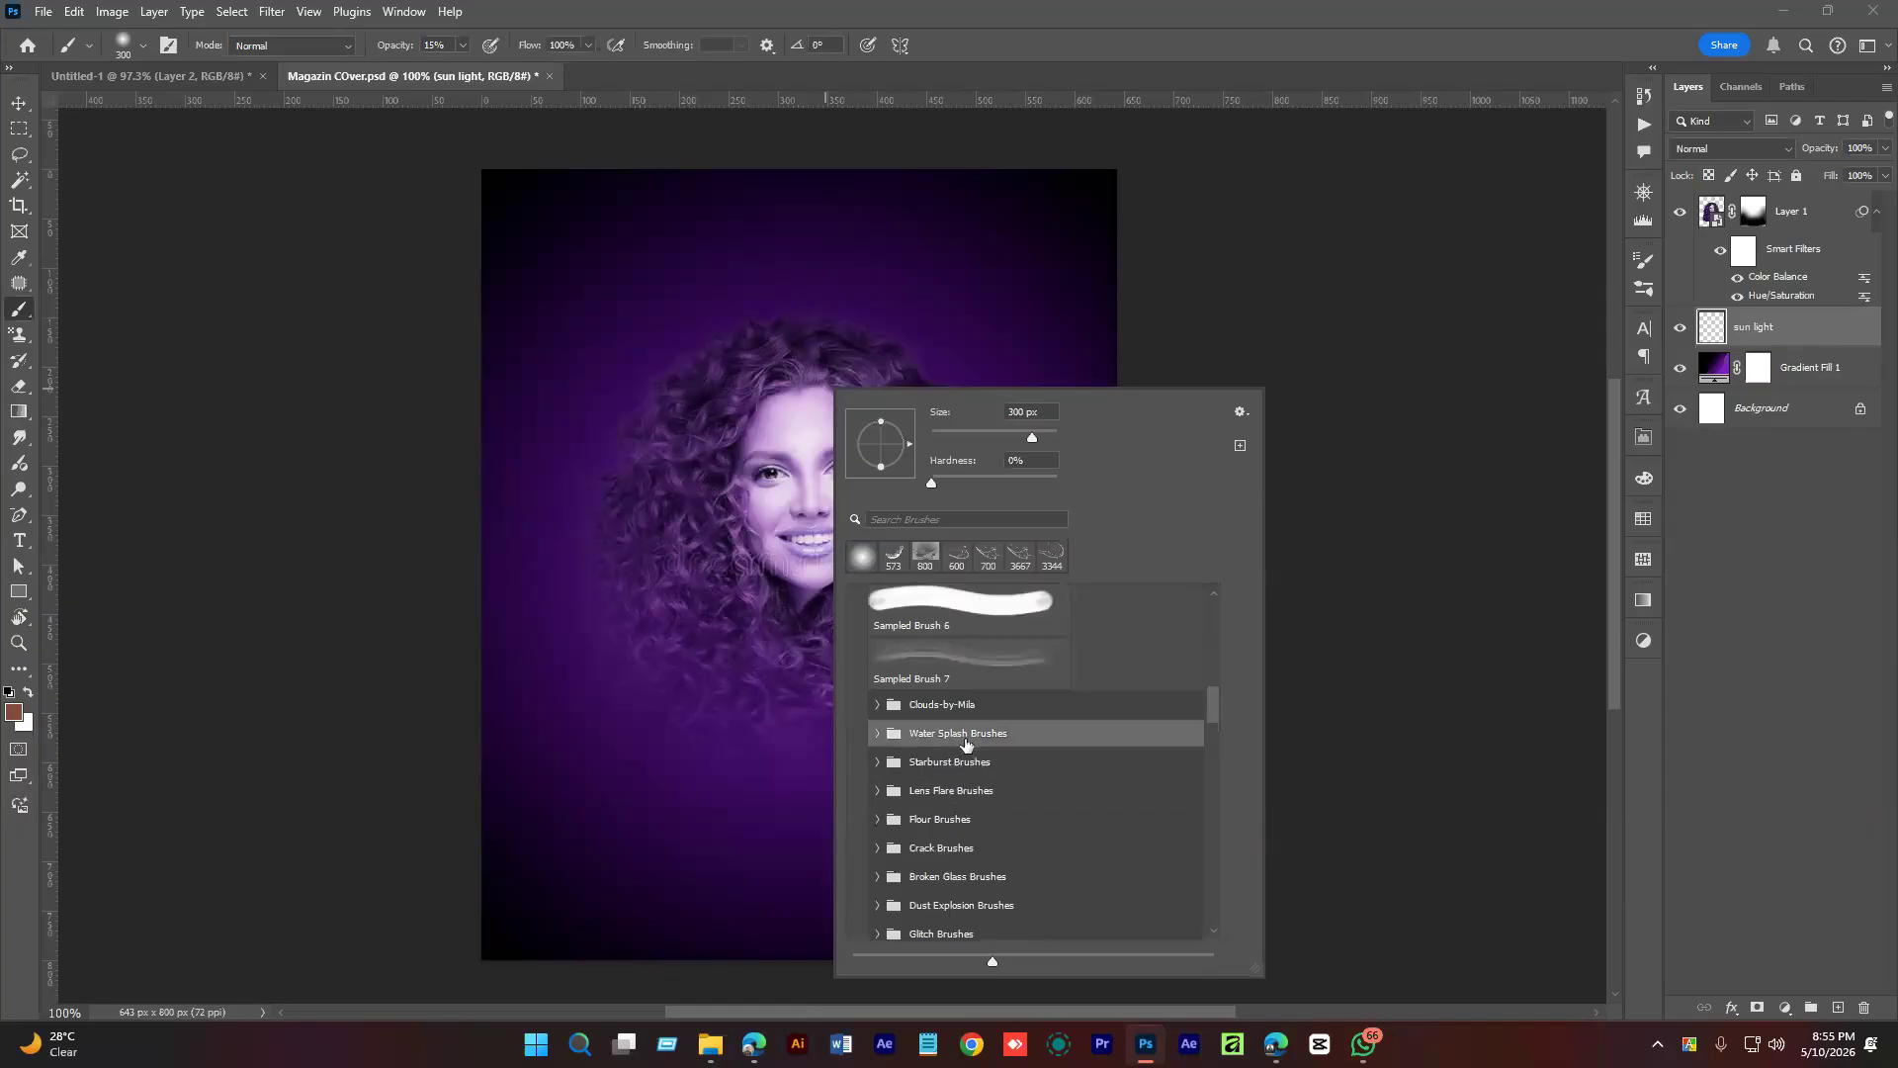
scroll(966, 744, "up", 10)
scroll(964, 751, "up", 5)
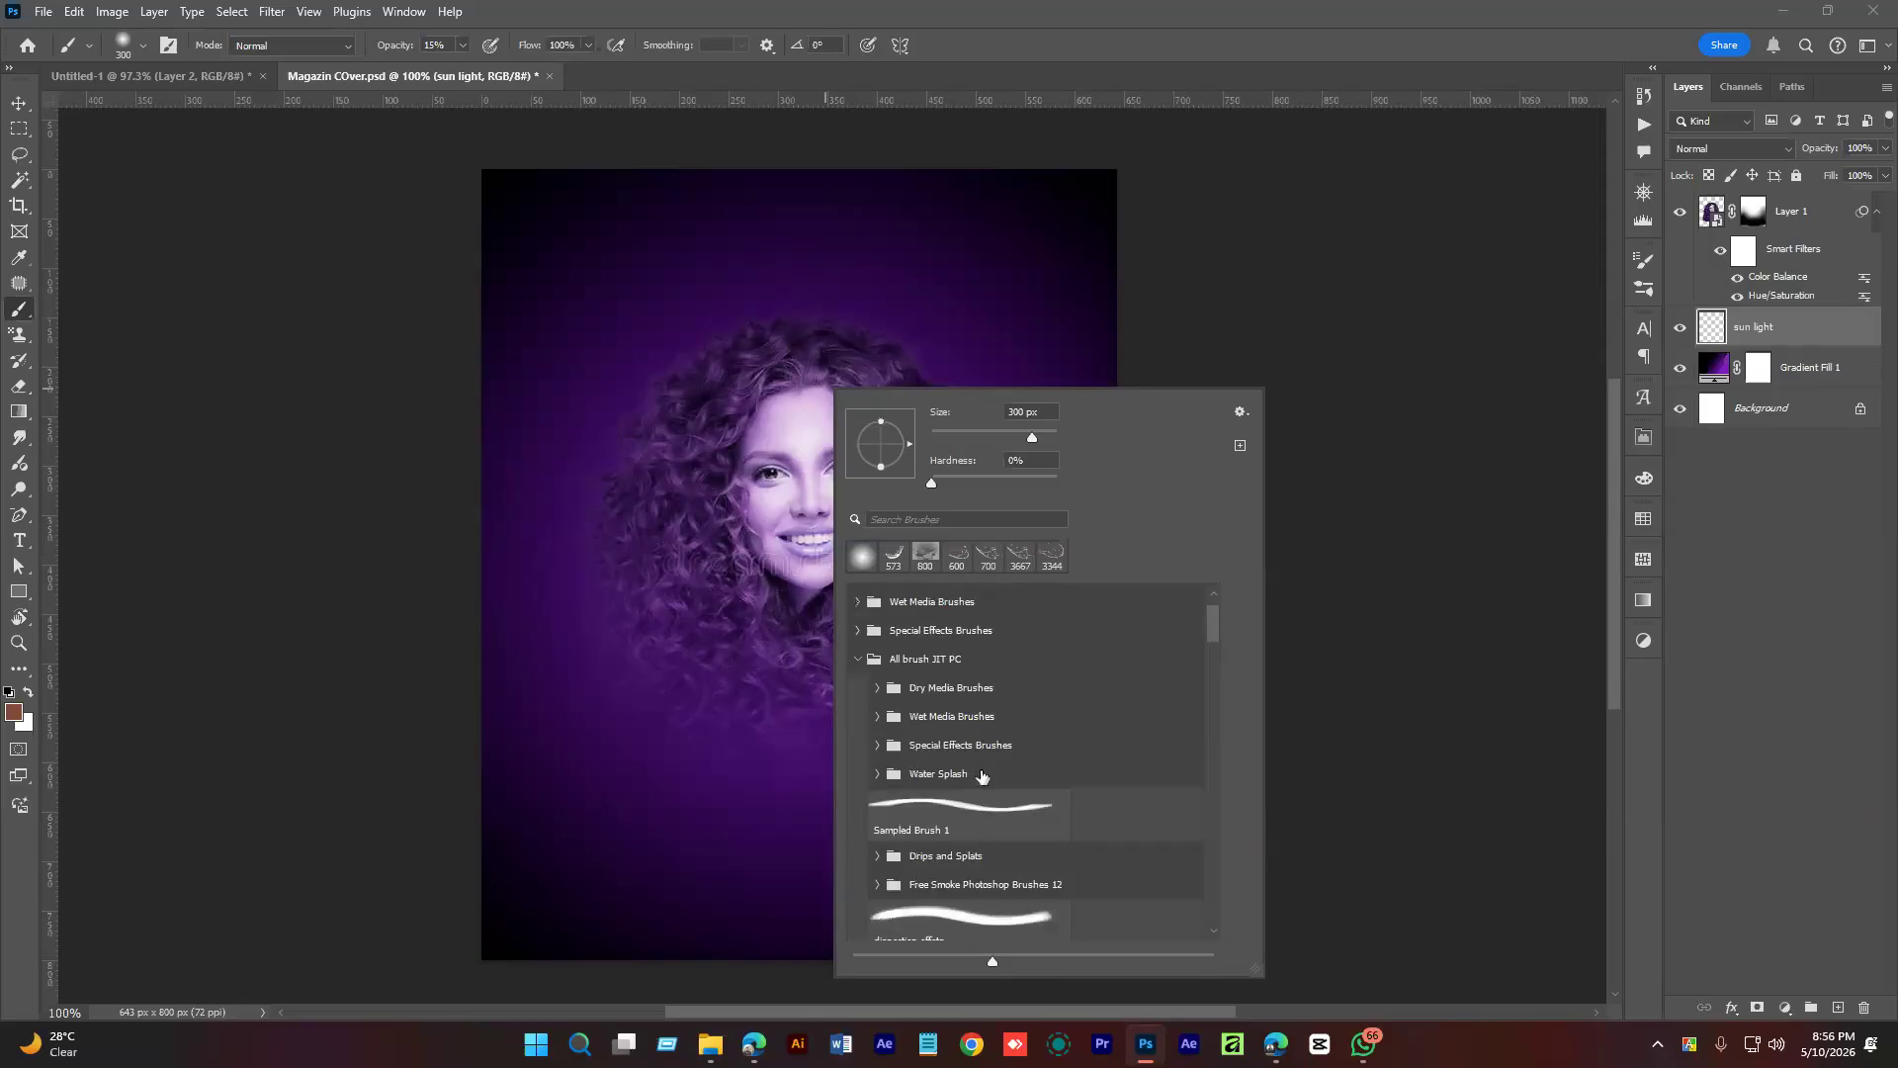
scroll(974, 712, "down", 5)
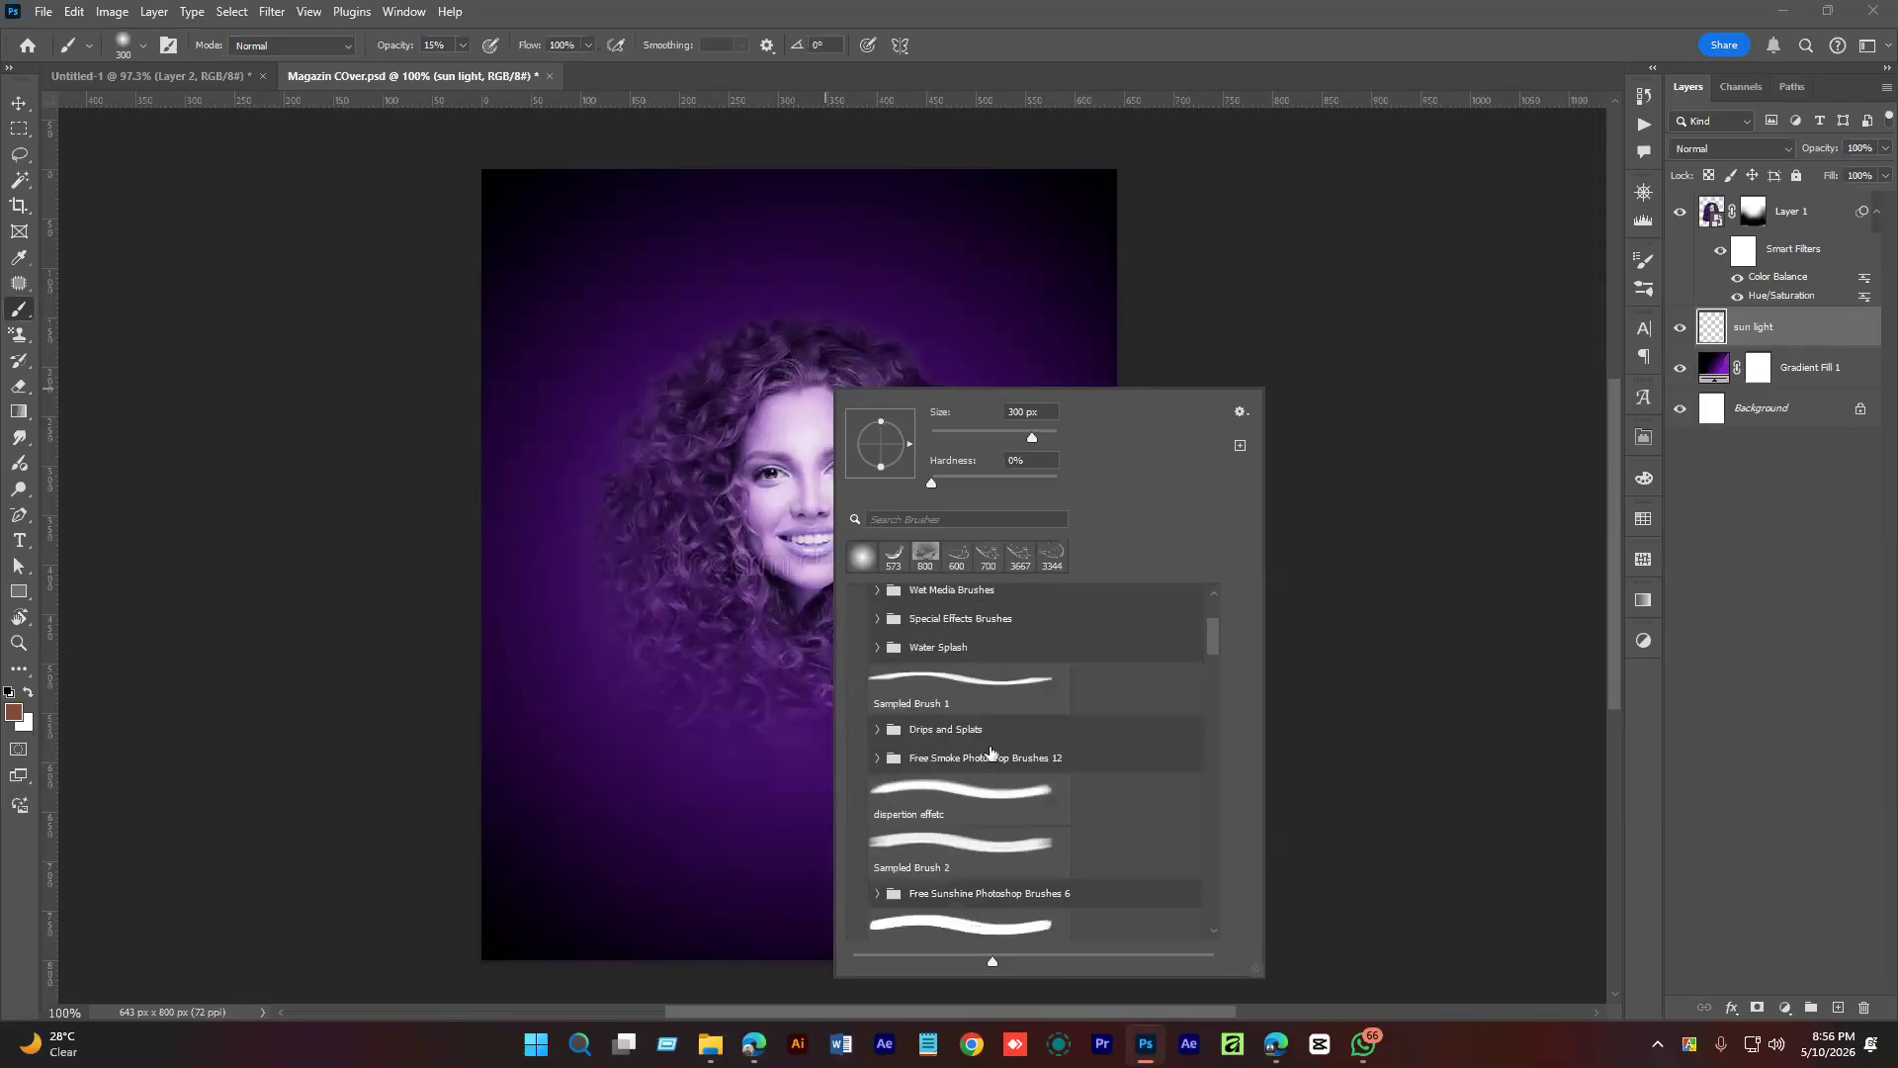
scroll(1043, 781, "down", 1)
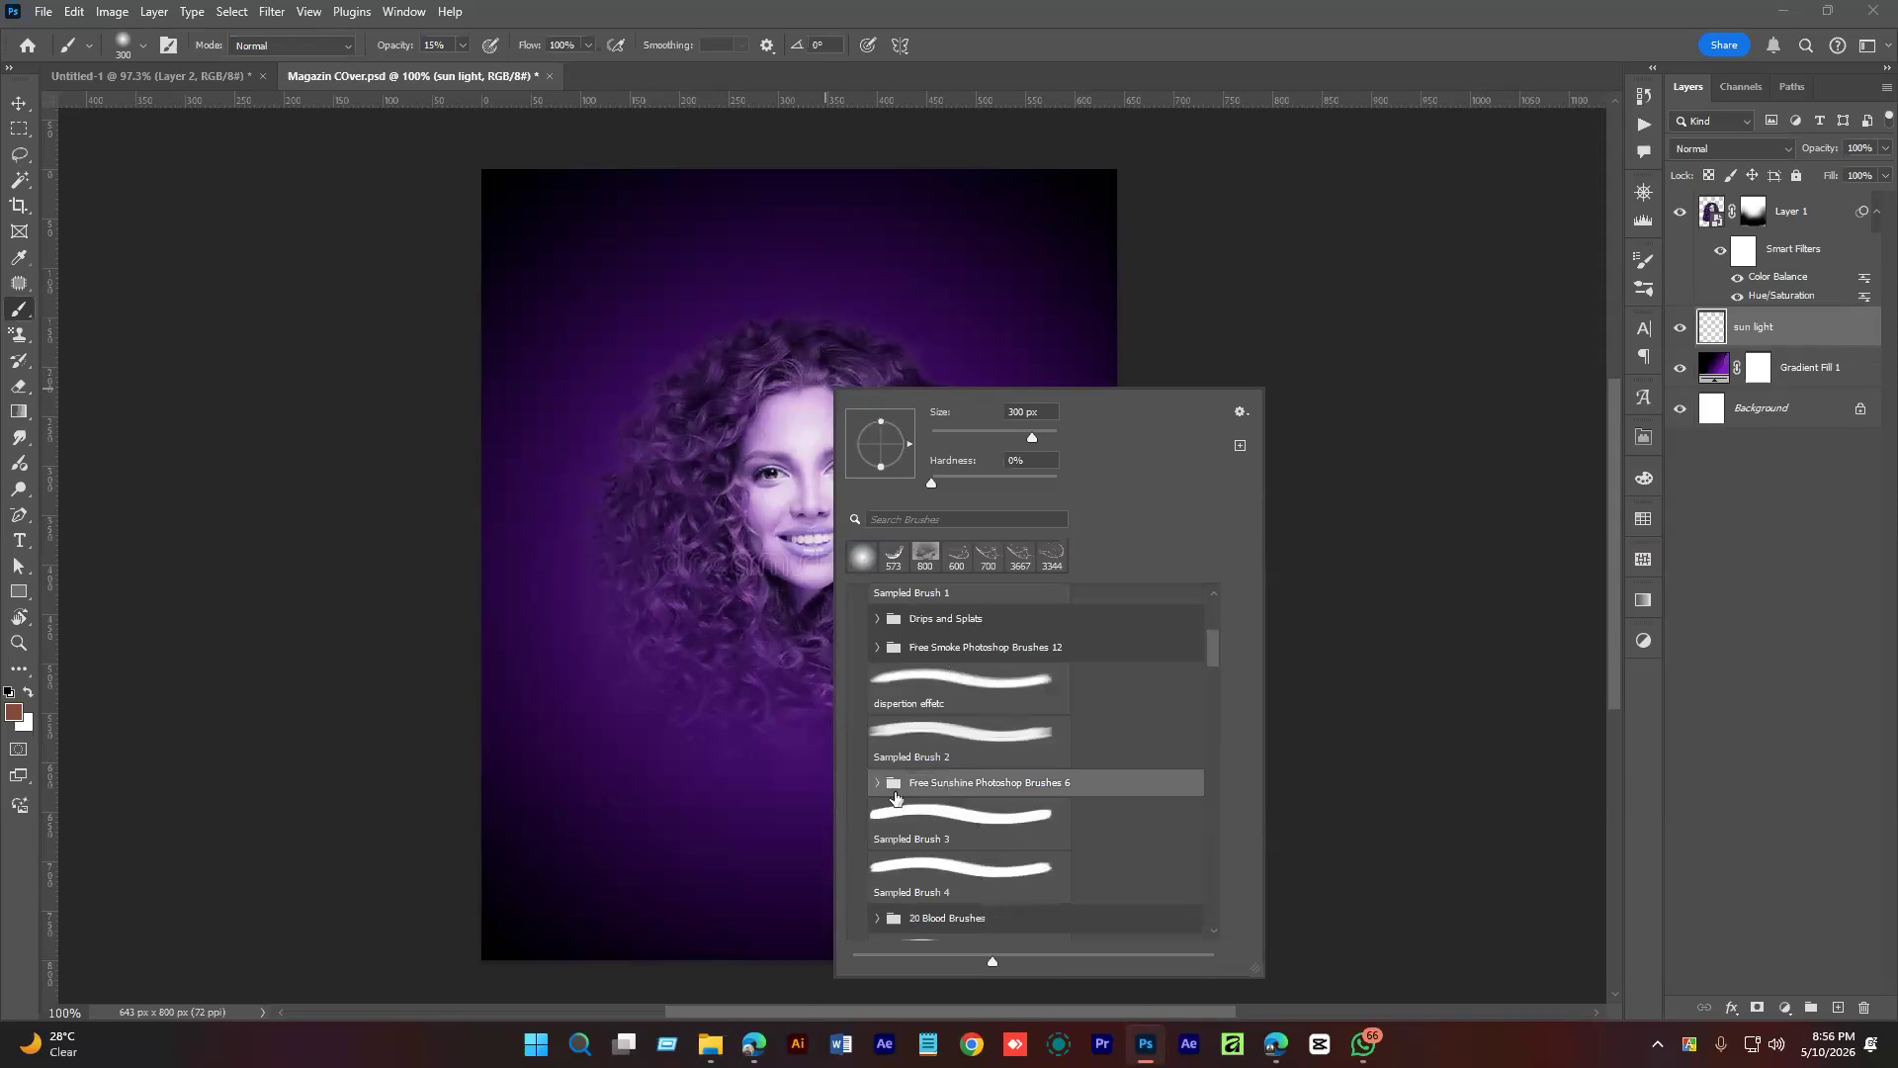
Choose a light-ray brush from the Free Sunshine Photoshop Brushes 6 group.
left_click(877, 783)
scroll(1040, 776, "down", 6)
scroll(1040, 776, "down", 4)
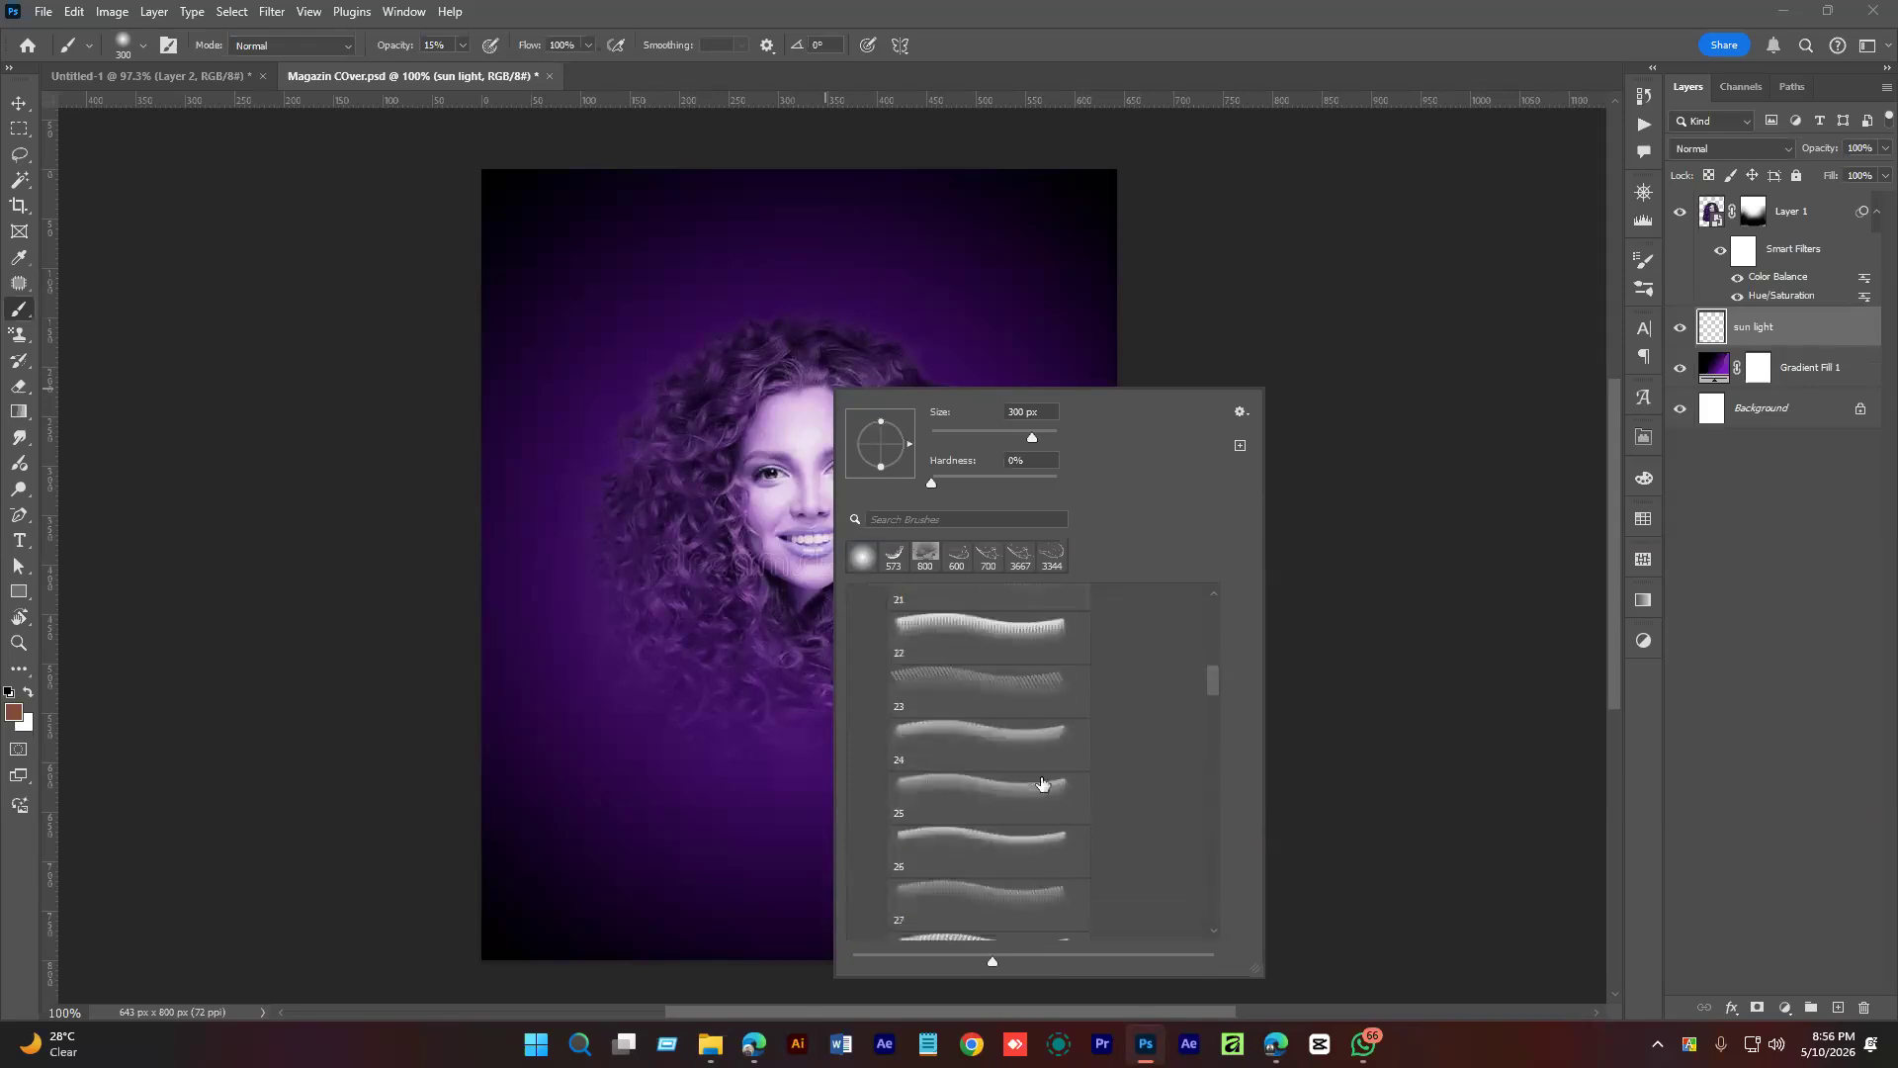
left_click(983, 743)
left_click(934, 784)
left_click(879, 340)
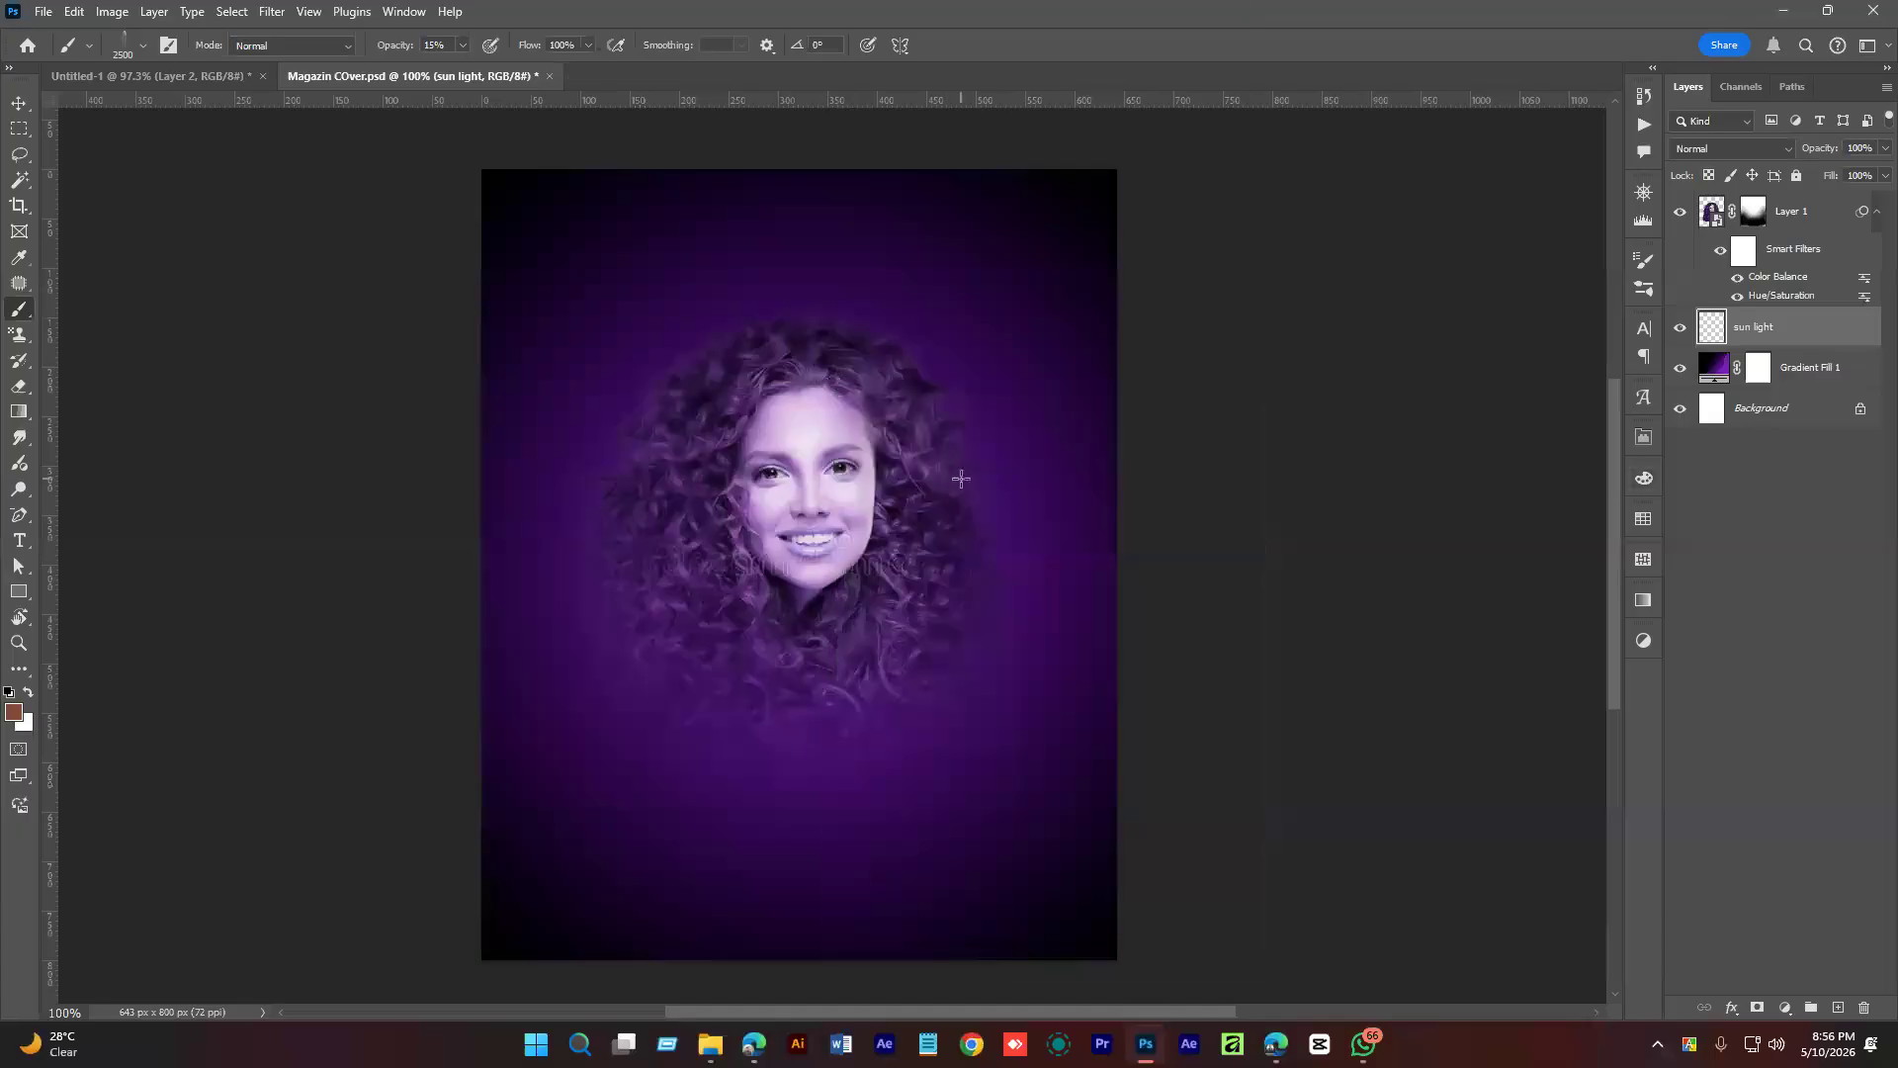
Reduce the light-ray brush size to 600 px.
key("bracketleft")
key("bracketleft")
key("bracketleft")
key("bracketleft")
key("bracketleft")
key("bracketleft")
key("bracketleft")
key("bracketleft")
key("bracketleft")
key("bracketleft")
key("bracketleft")
key("bracketleft")
key("bracketleft")
key("bracketleft")
key("bracketleft")
key("bracketleft")
key("bracketleft")
key("bracketleft")
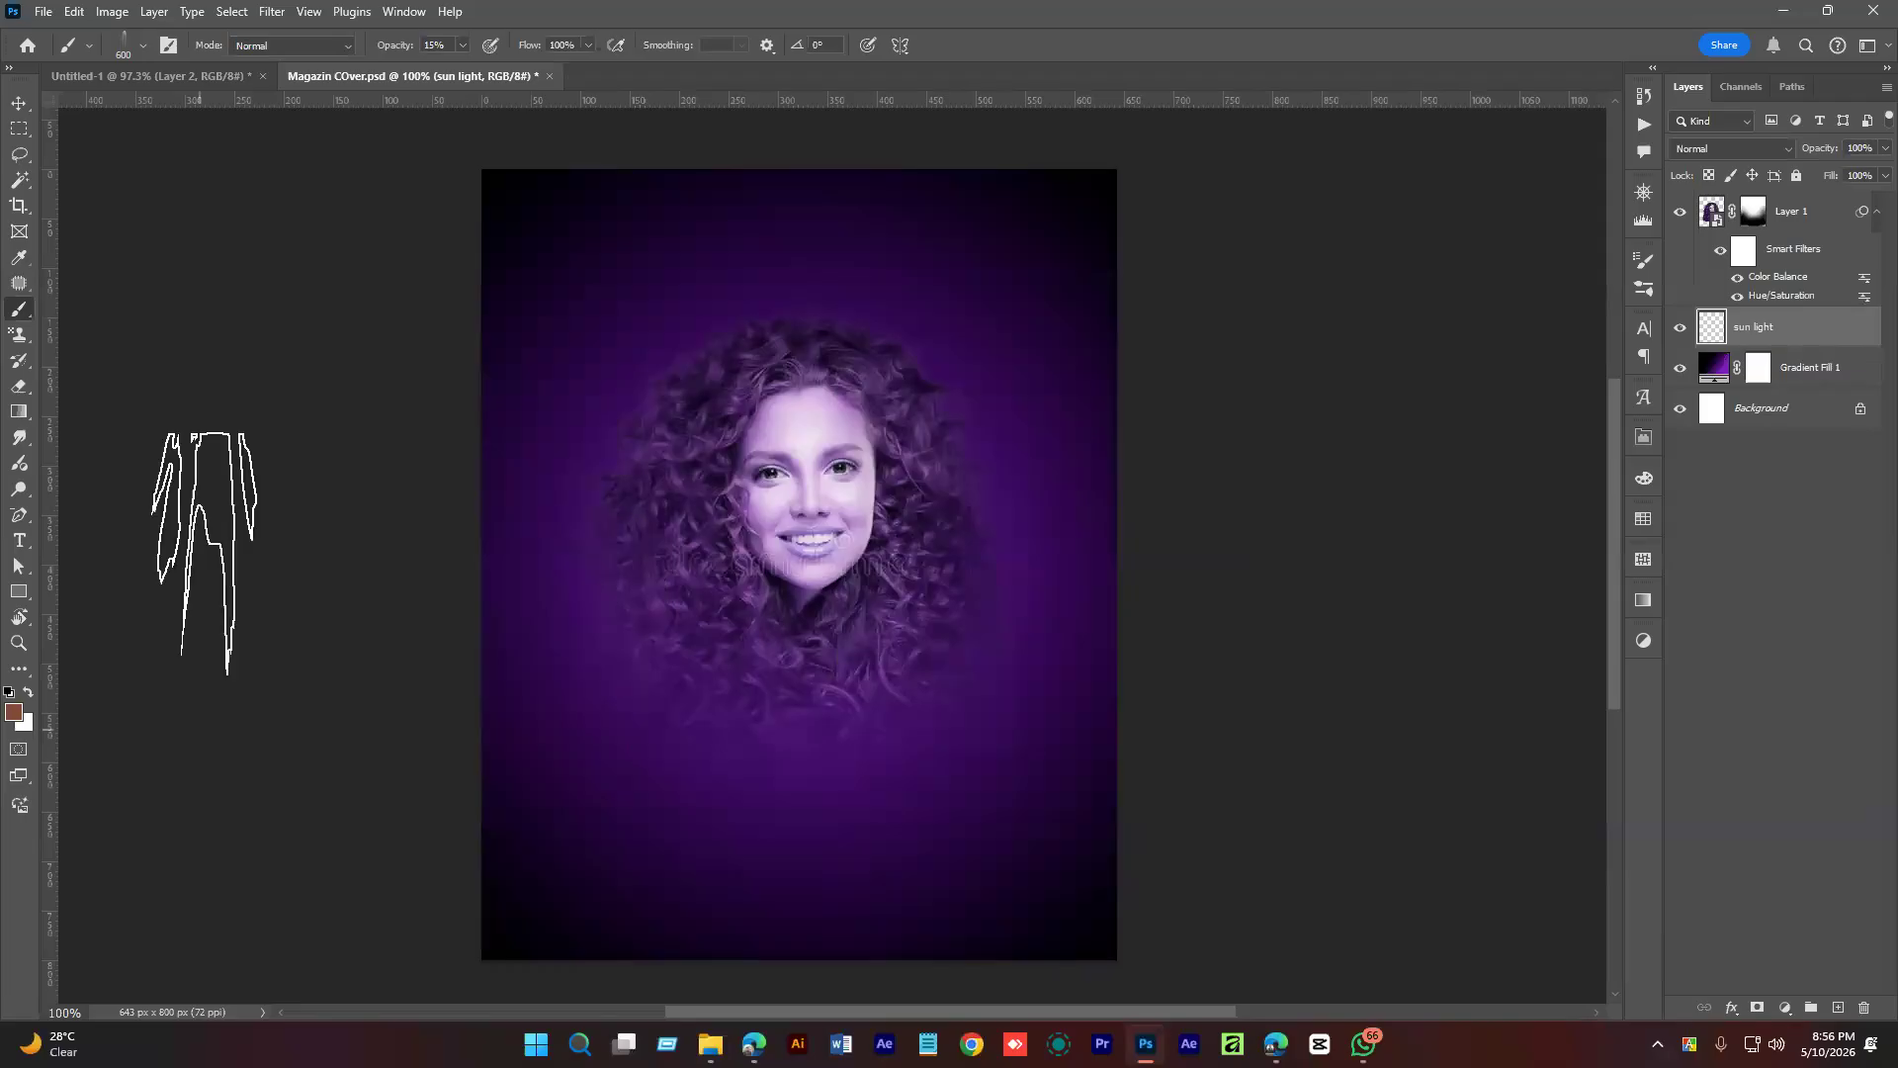
Set the foreground color to white and the brush opacity to 100%.
left_click(10, 722)
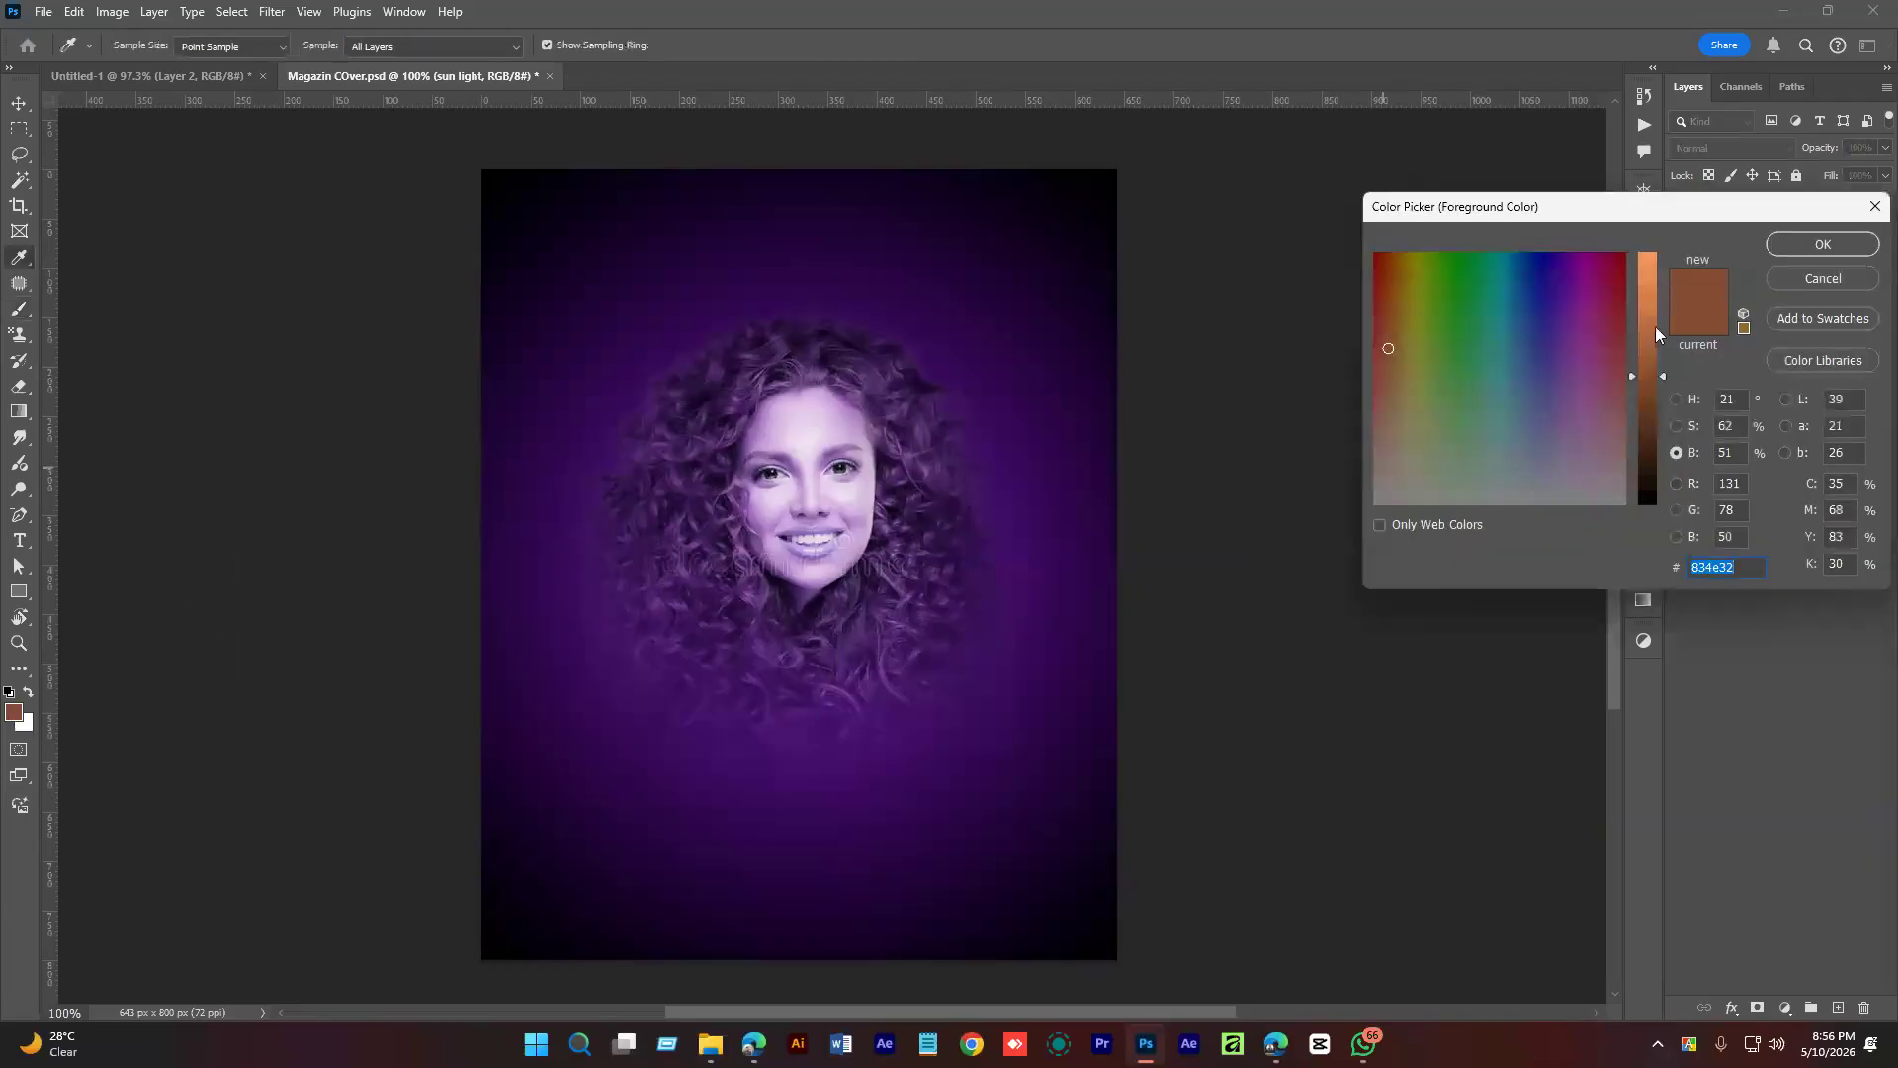
left_click_drag(1654, 331, 1653, 237)
left_click_drag(1582, 425, 1673, 607)
left_click(1817, 247)
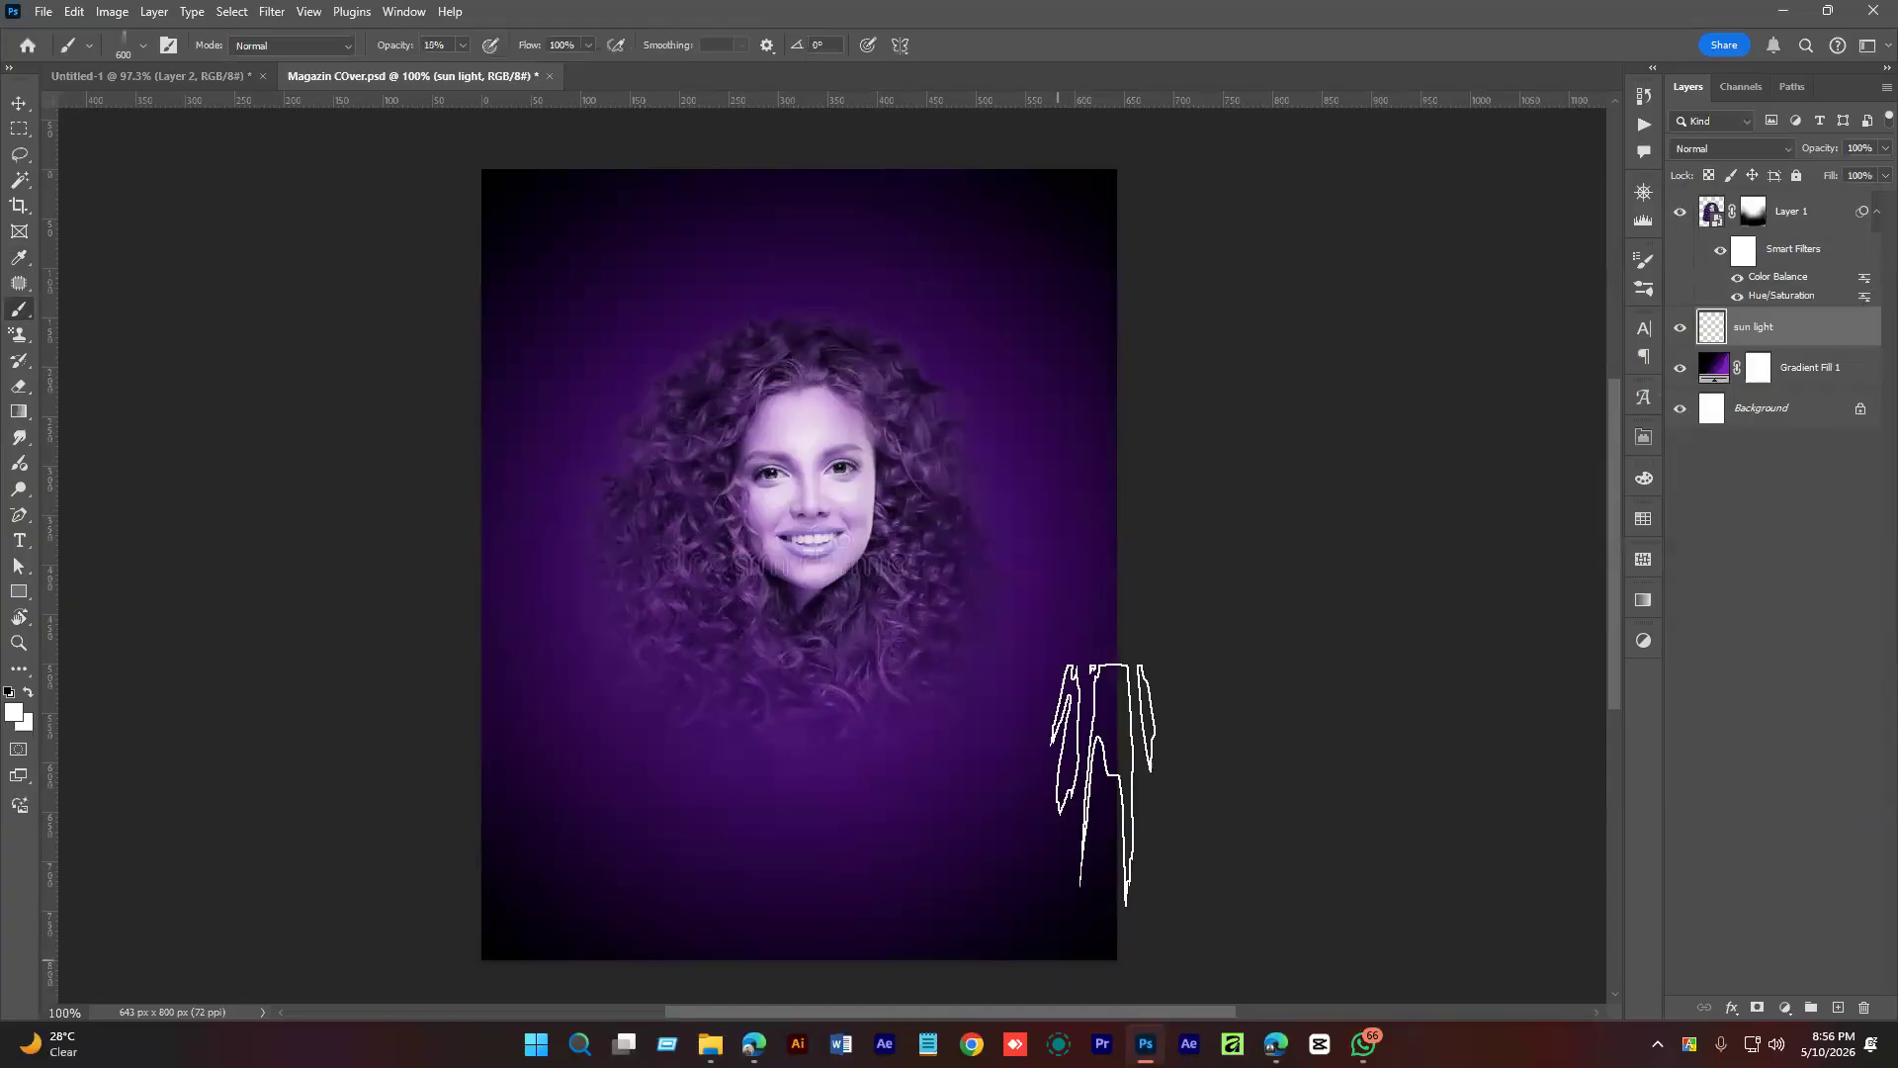
key("0")
Try stamping white light rays around the woman's hair on the sun light layer, undoing each stamp.
left_click(958, 502)
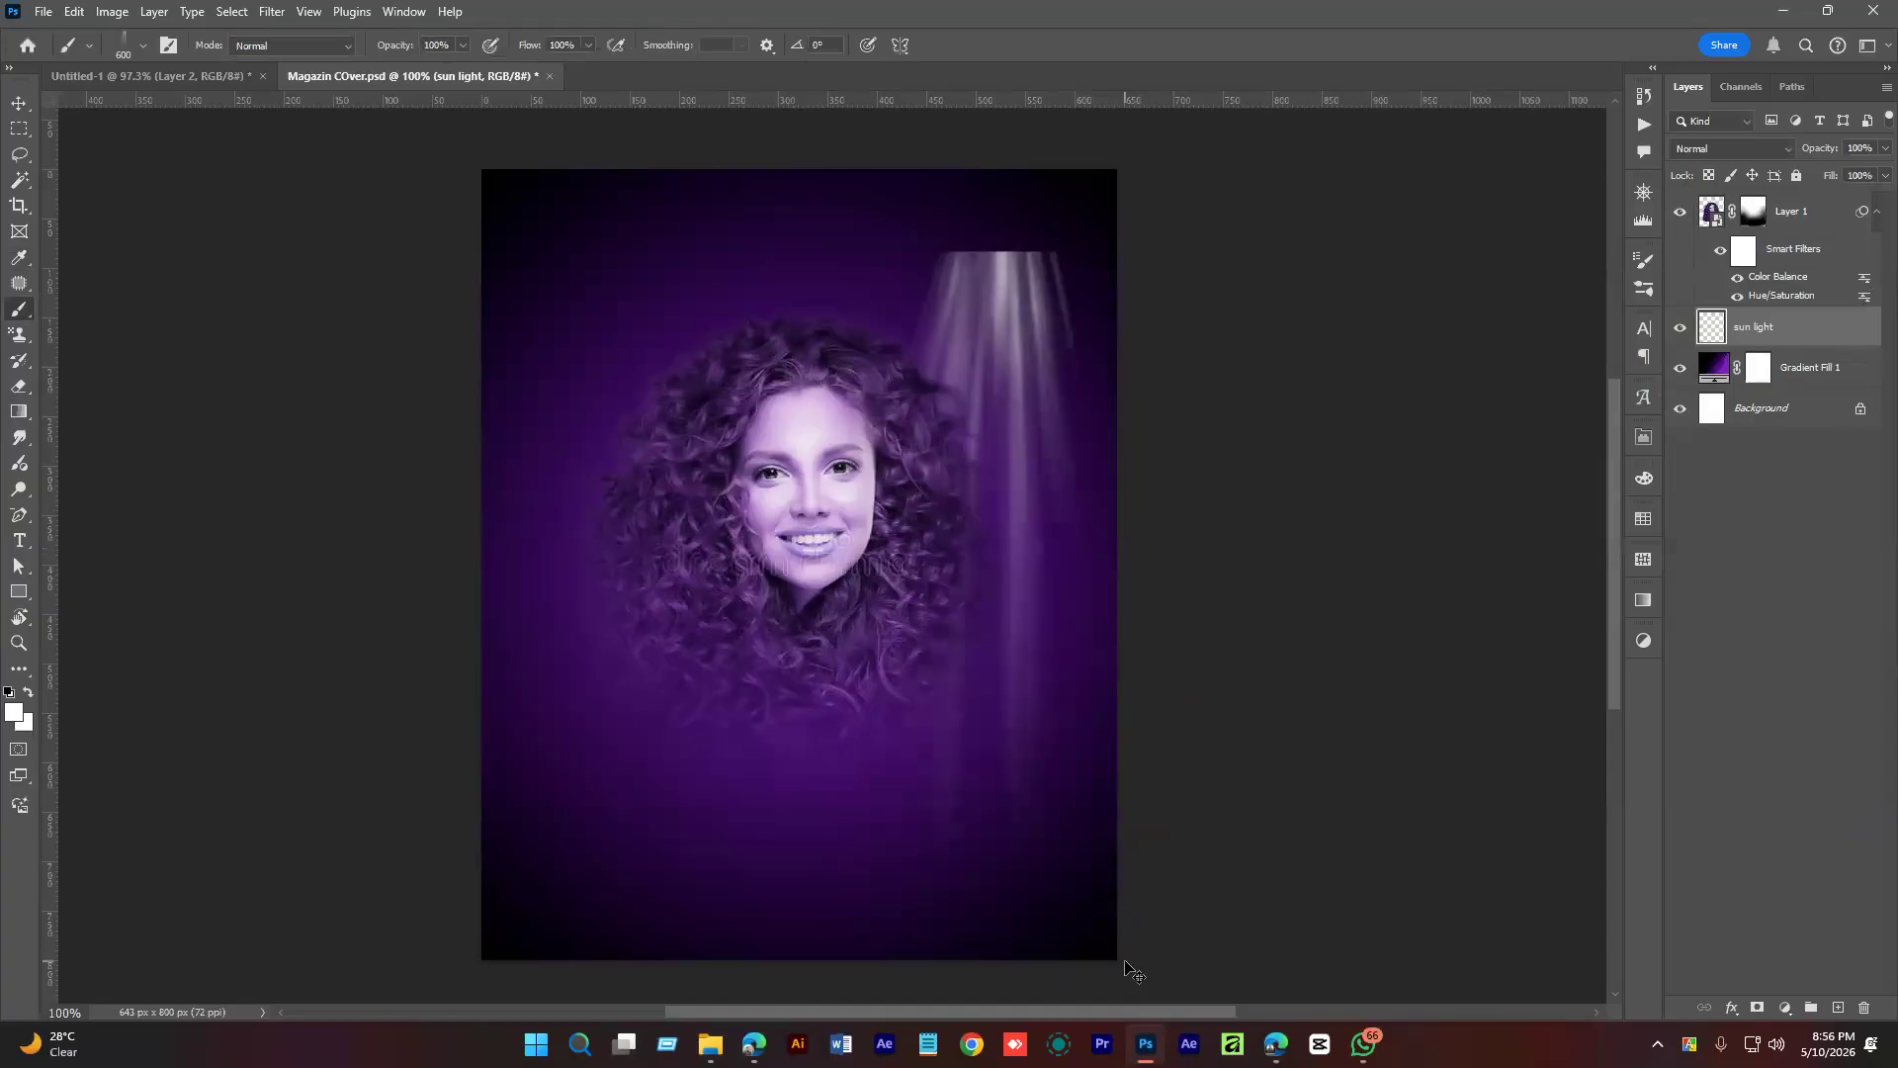
key("ctrl+z")
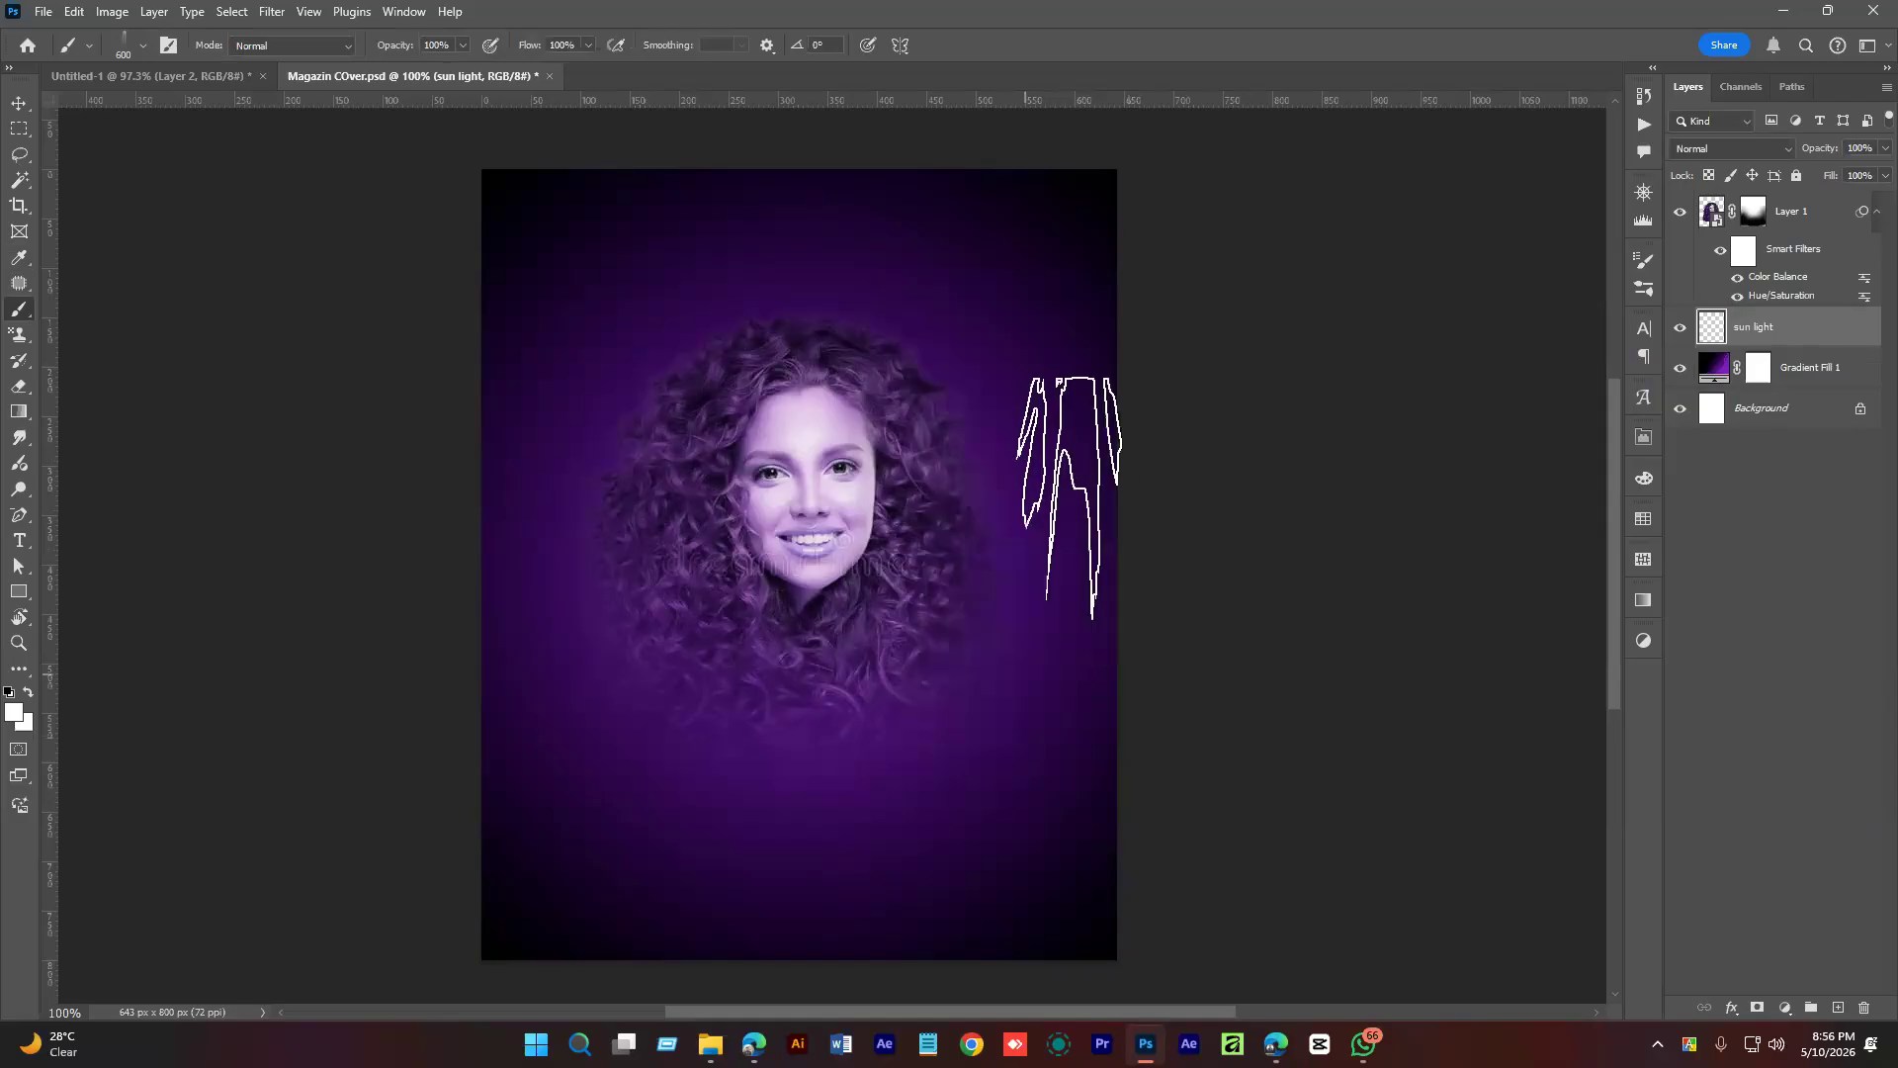
left_click(852, 427)
key("ctrl+z")
key("ctrl+z")
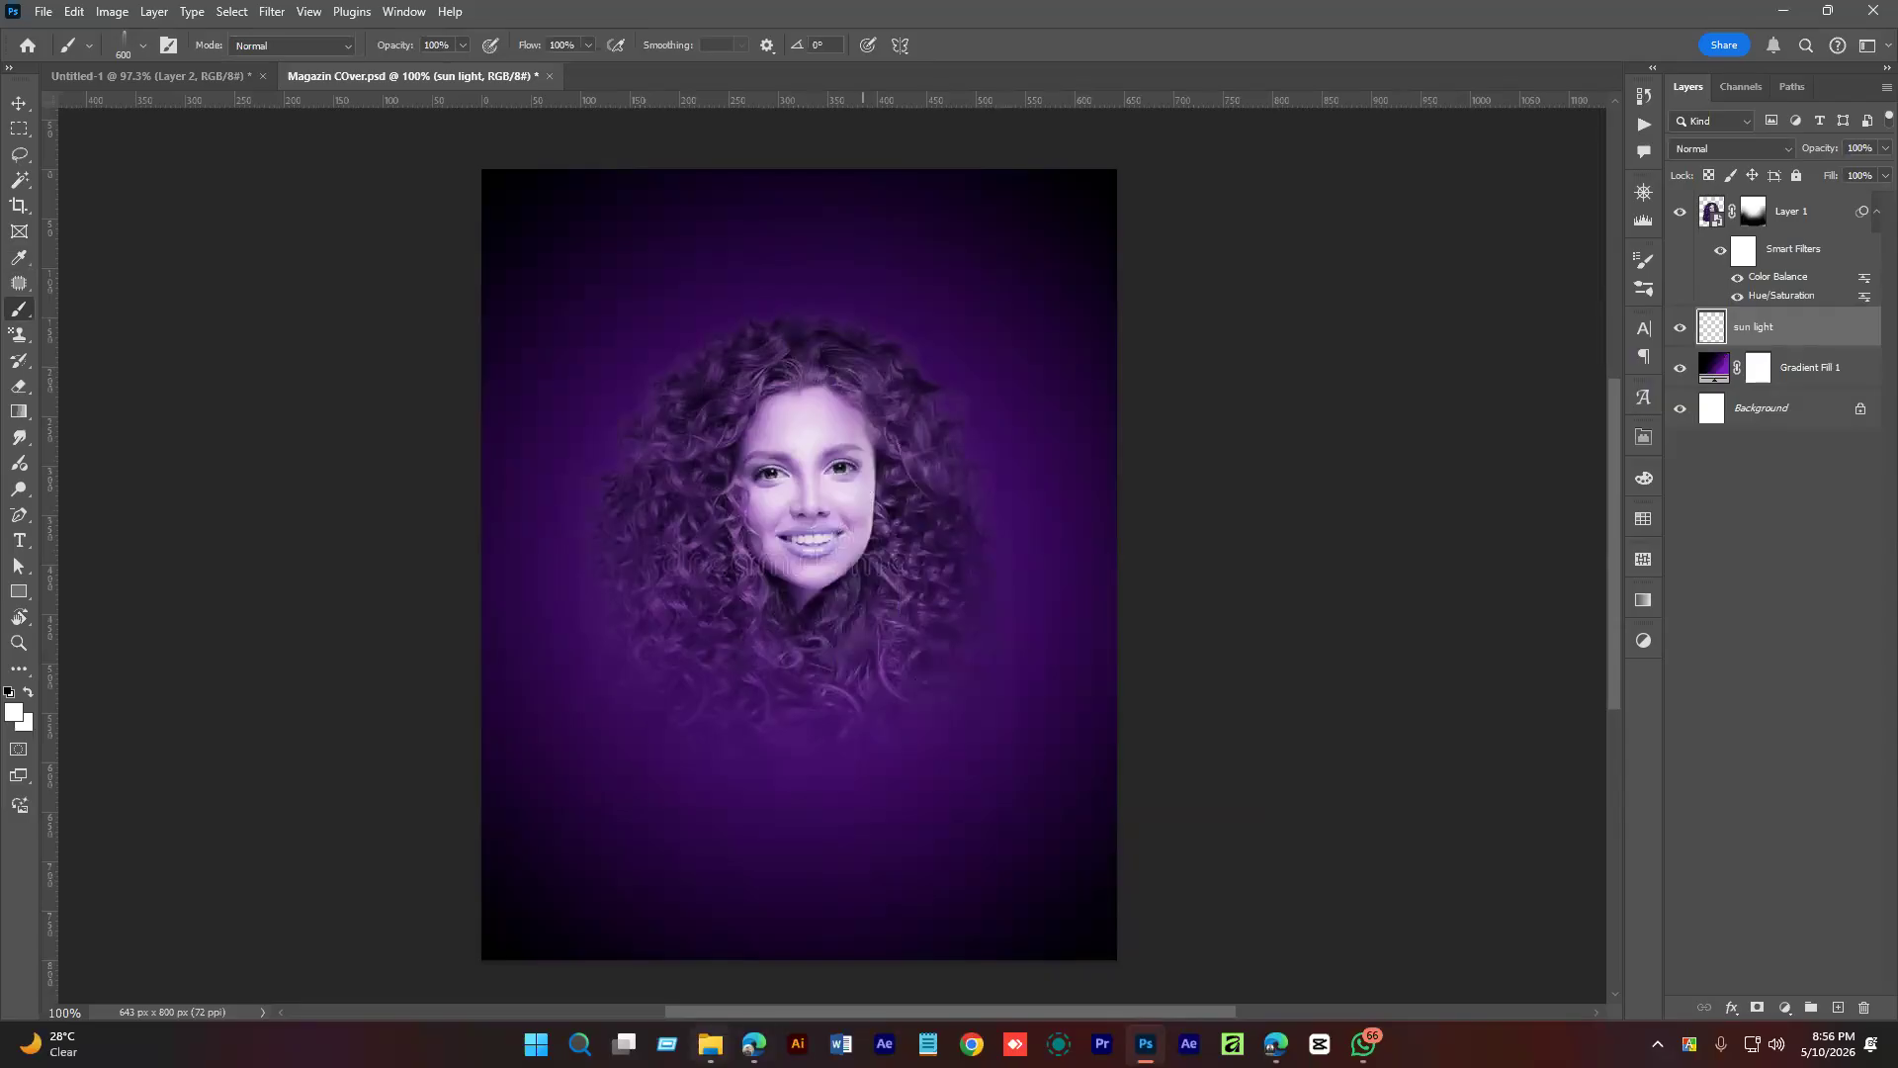
Switch to the Edge browser and search the web for "sun brust effects" in a new tab.
mouse_move(770, 1055)
mouse_move(1275, 1046)
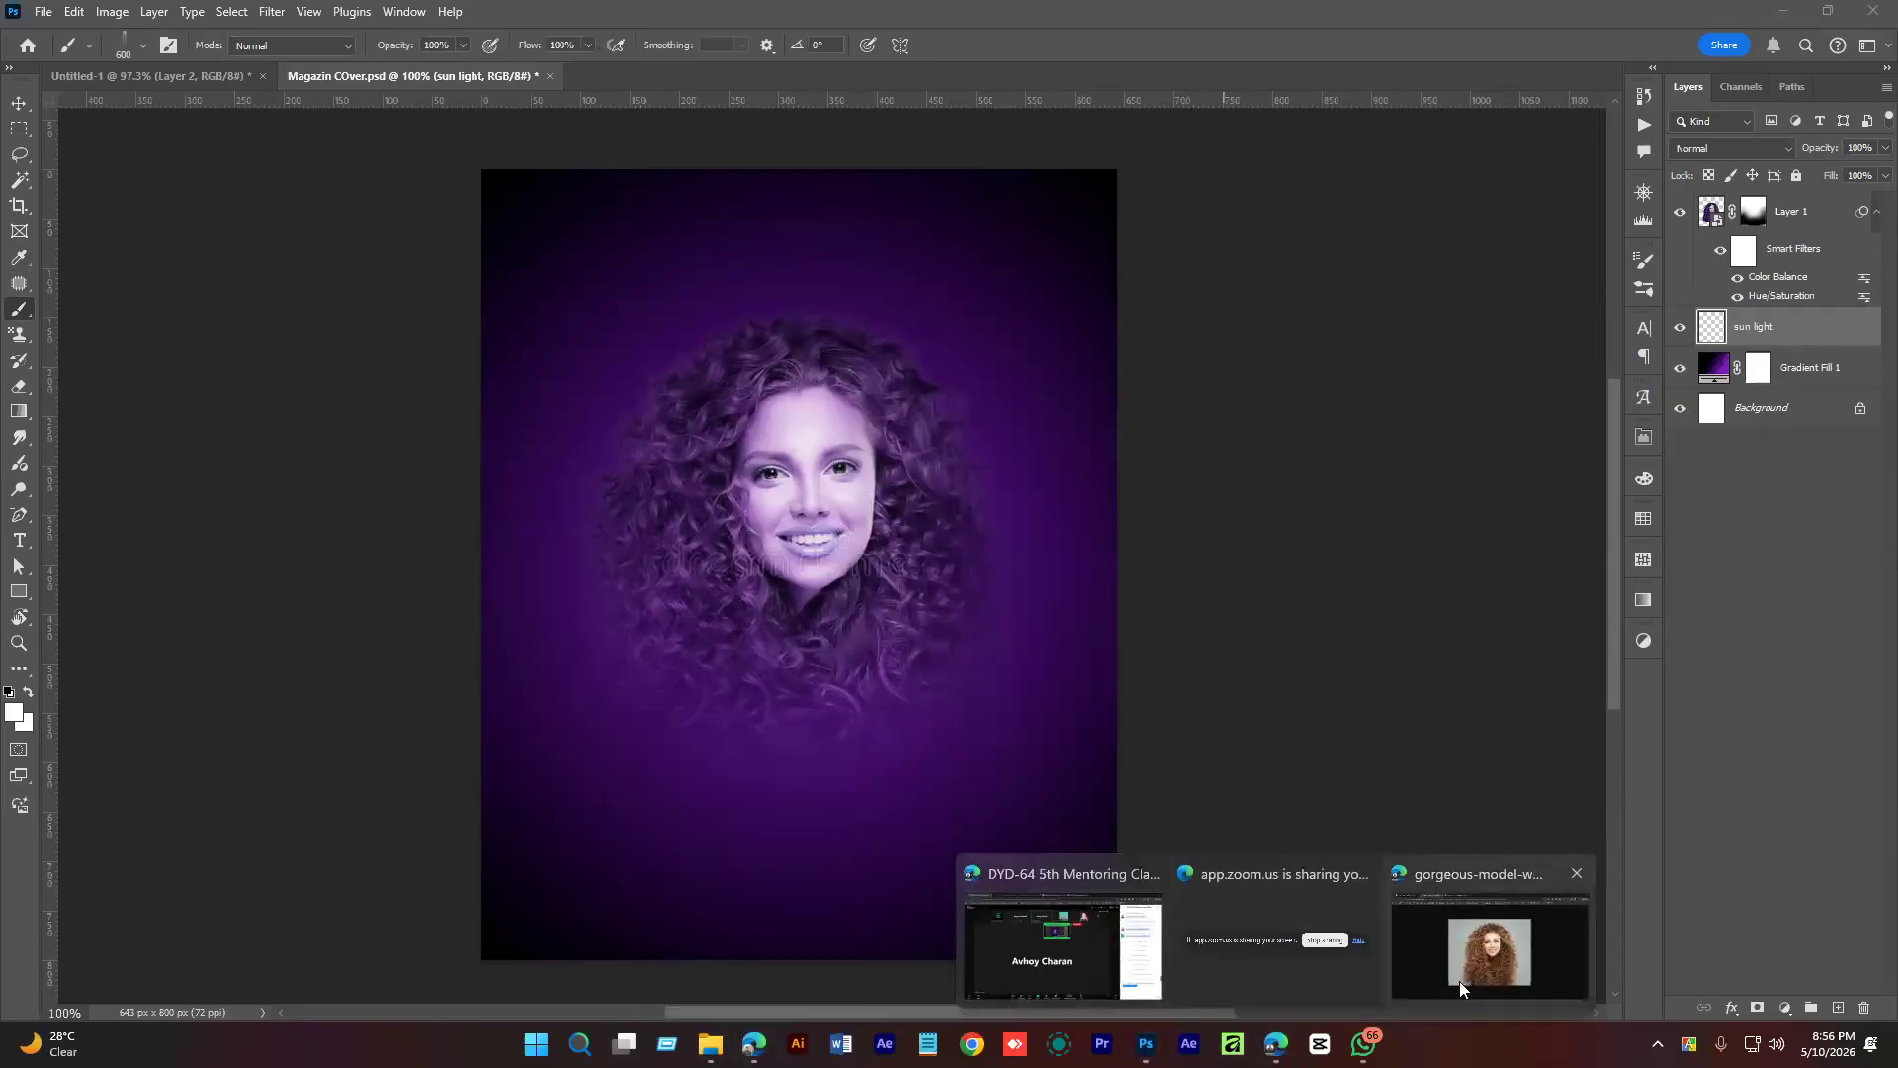
left_click(1489, 944)
left_click(771, 20)
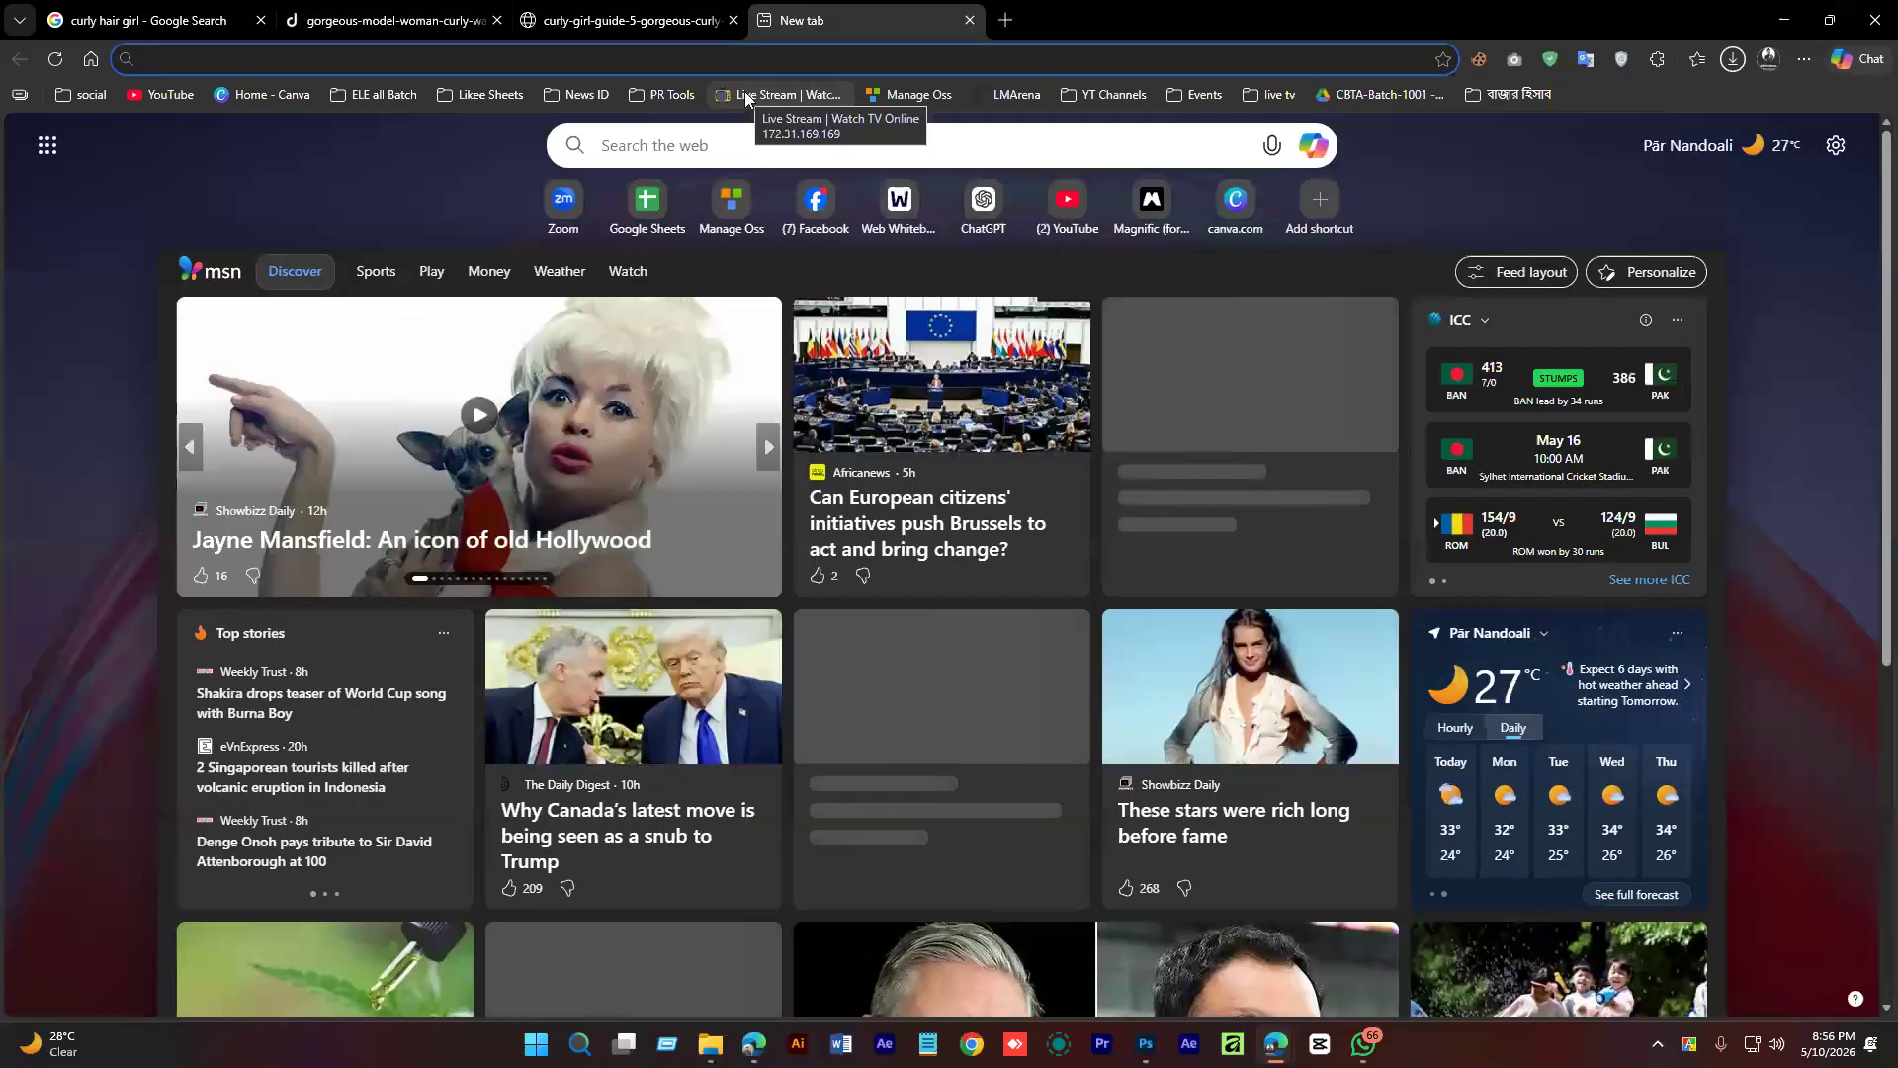
type("sunbranst")
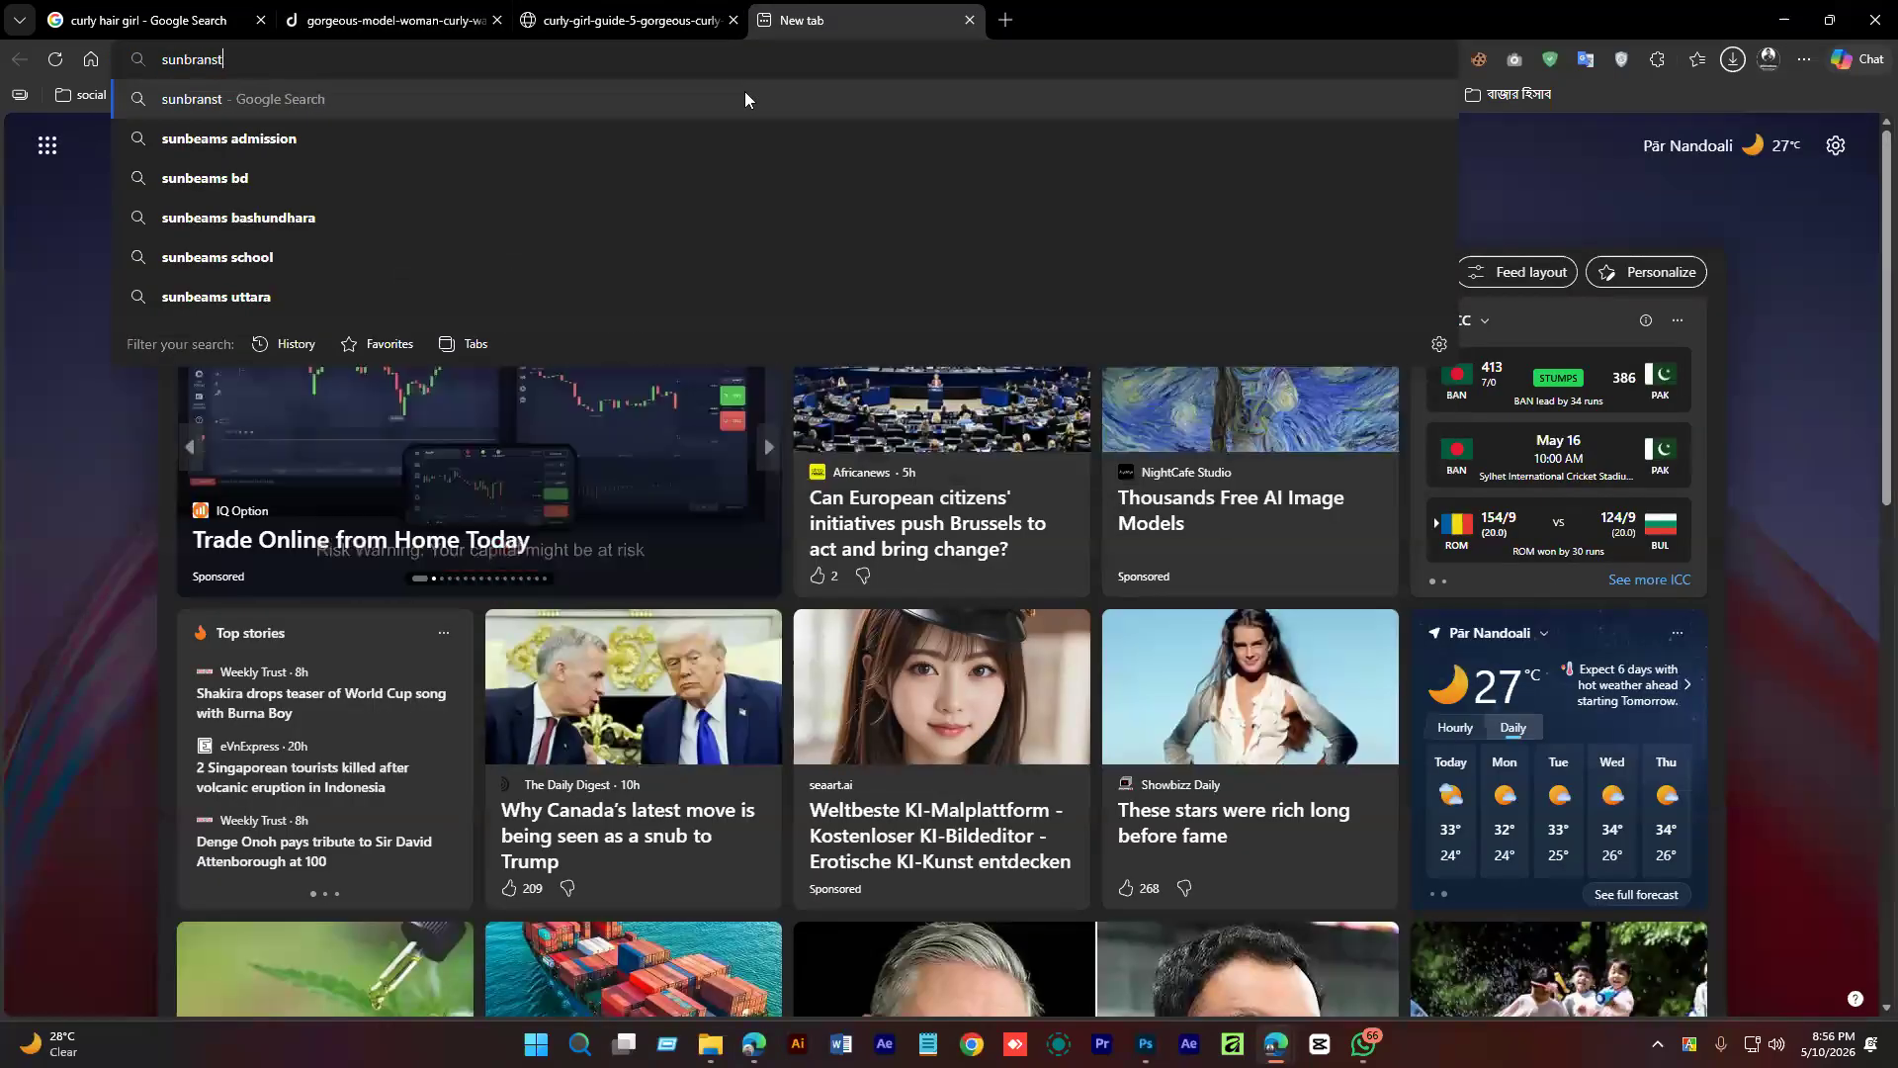
key("BackSpace")
key("BackSpace")
key("BackSpace")
key("BackSpace")
key("BackSpace")
key("BackSpace")
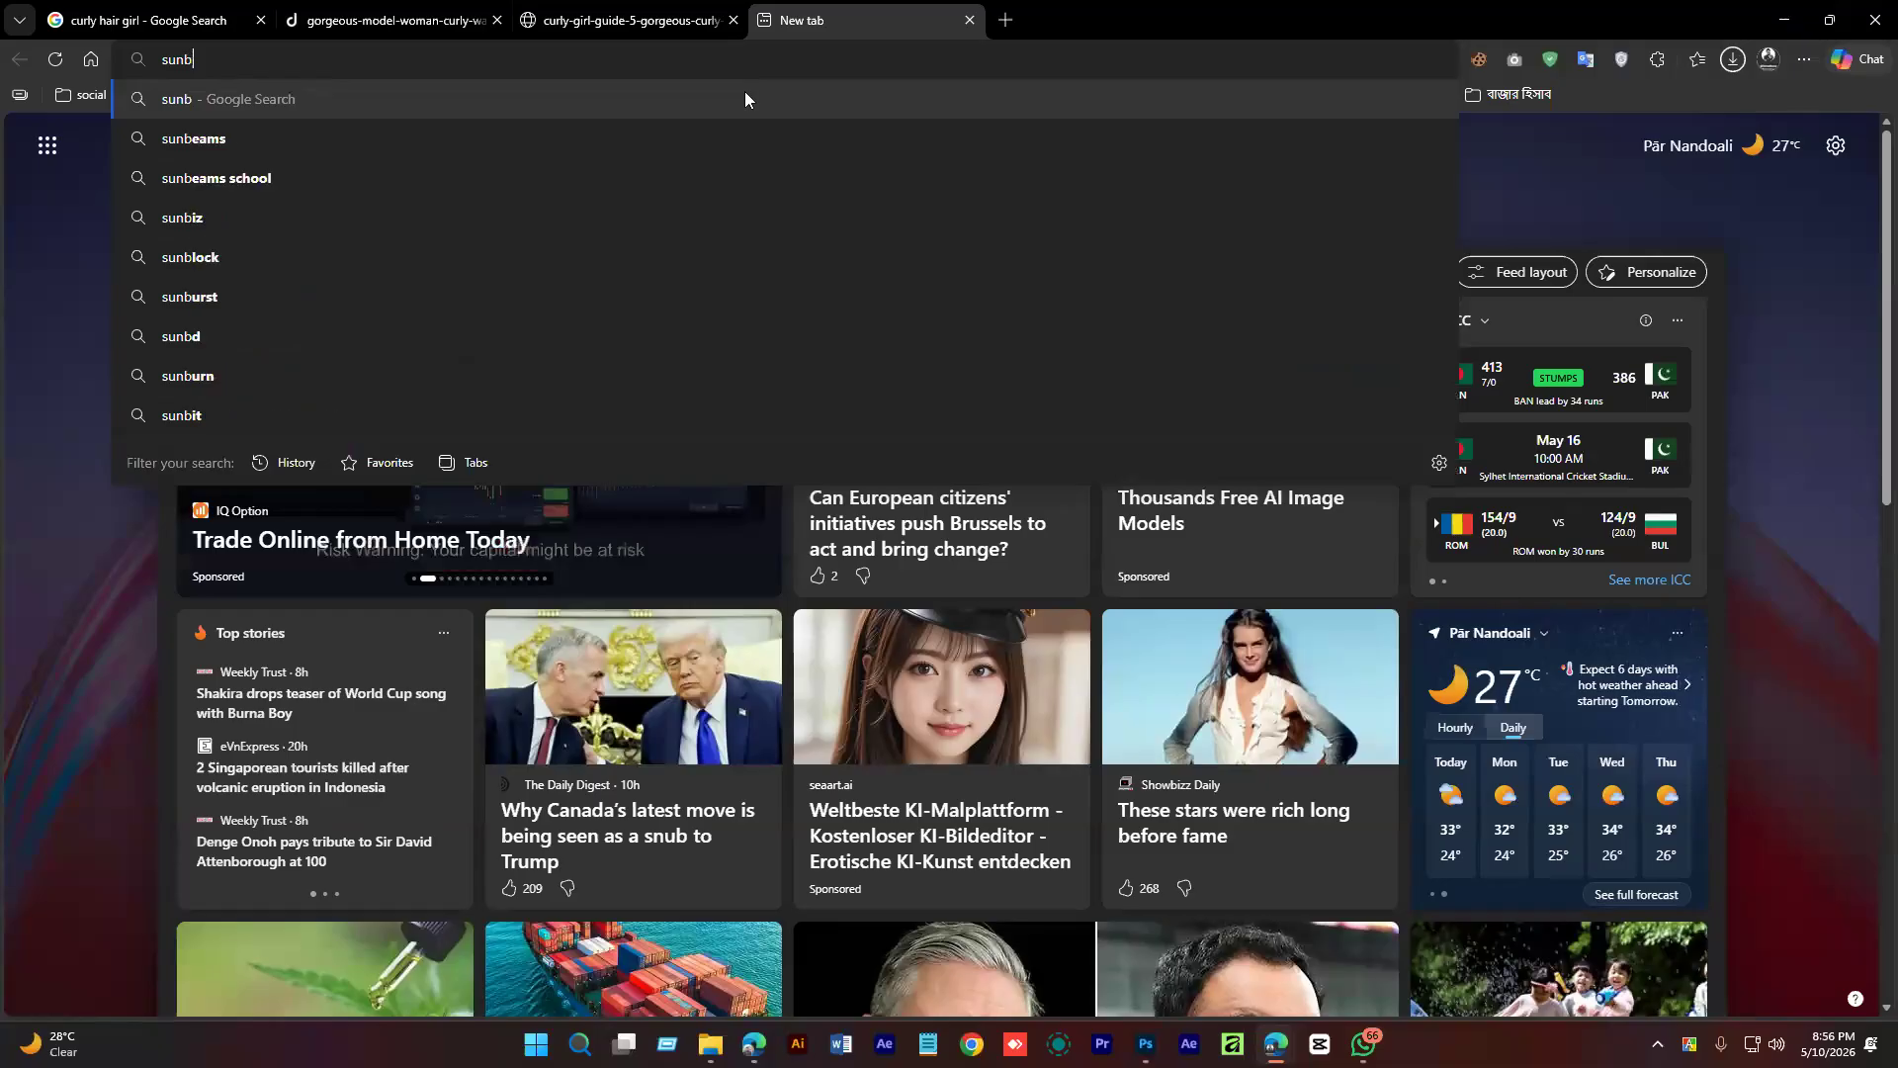
type("brust ")
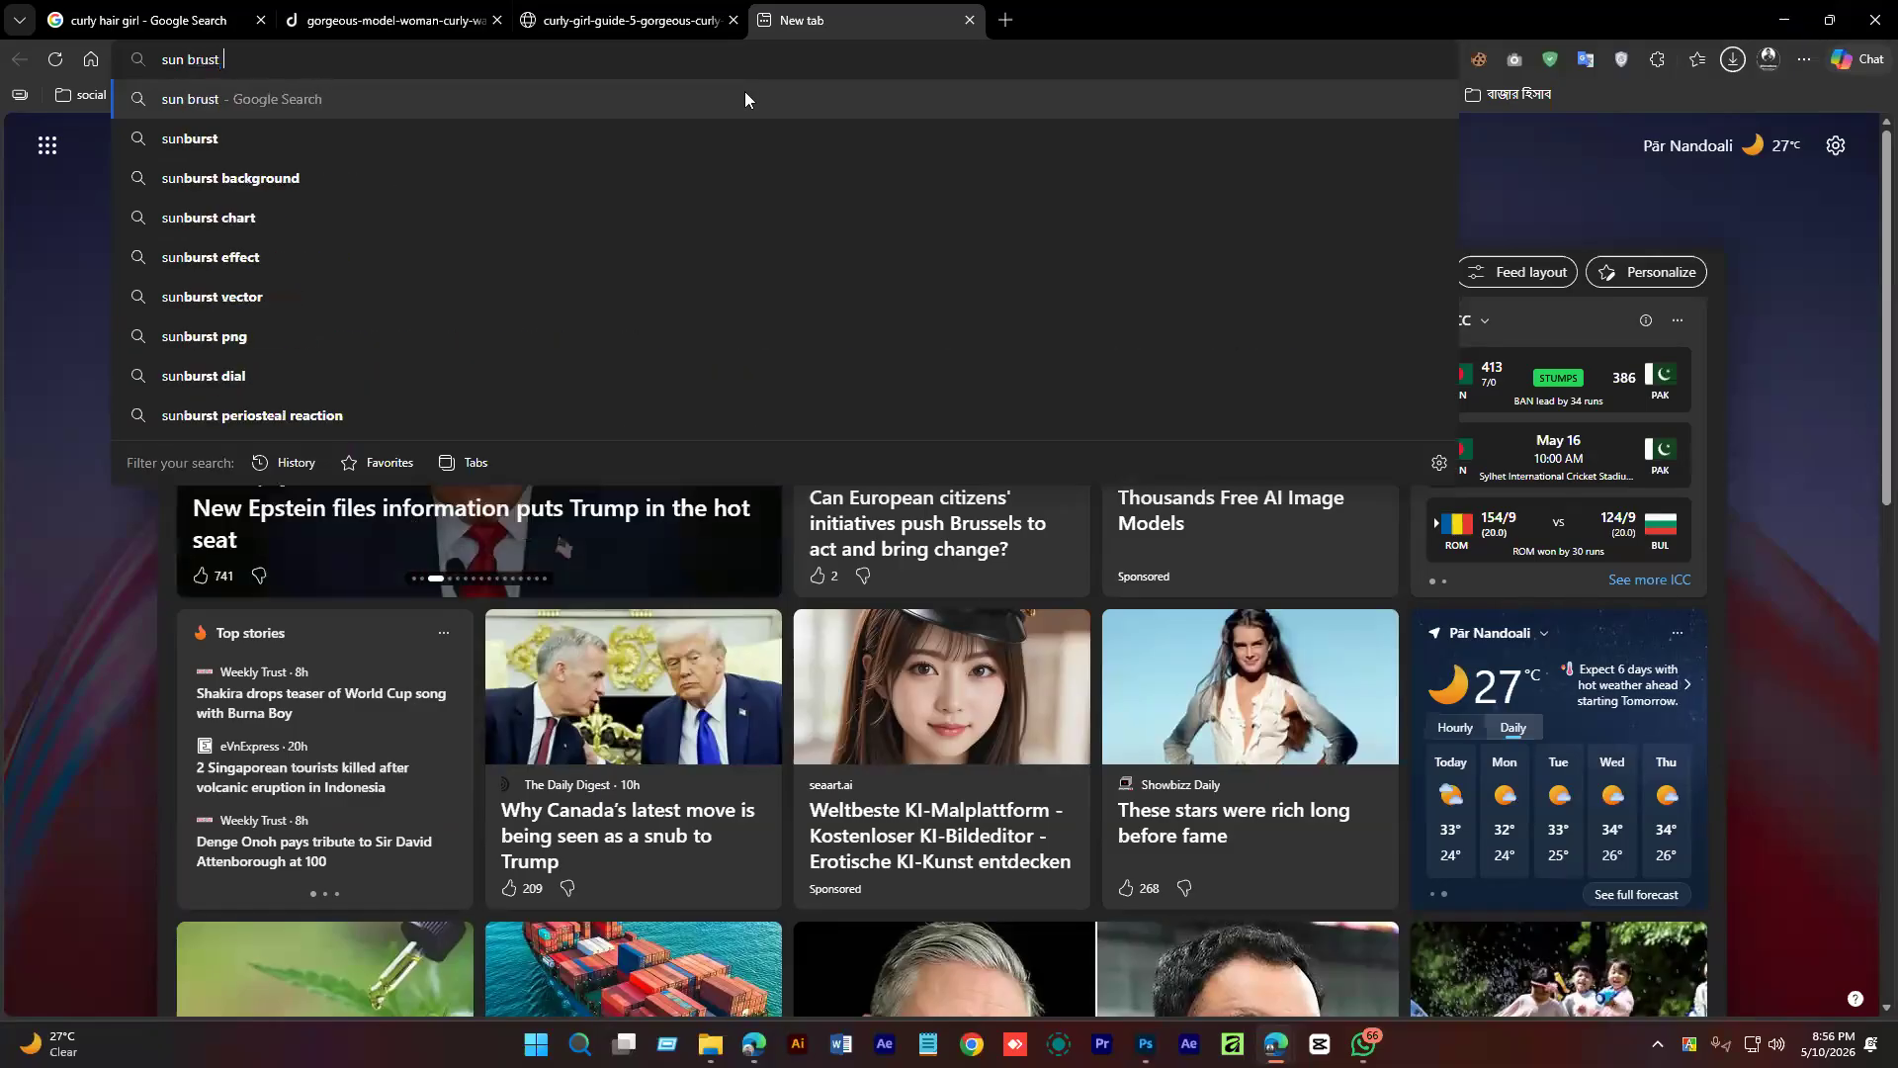
type("effects")
key("Return")
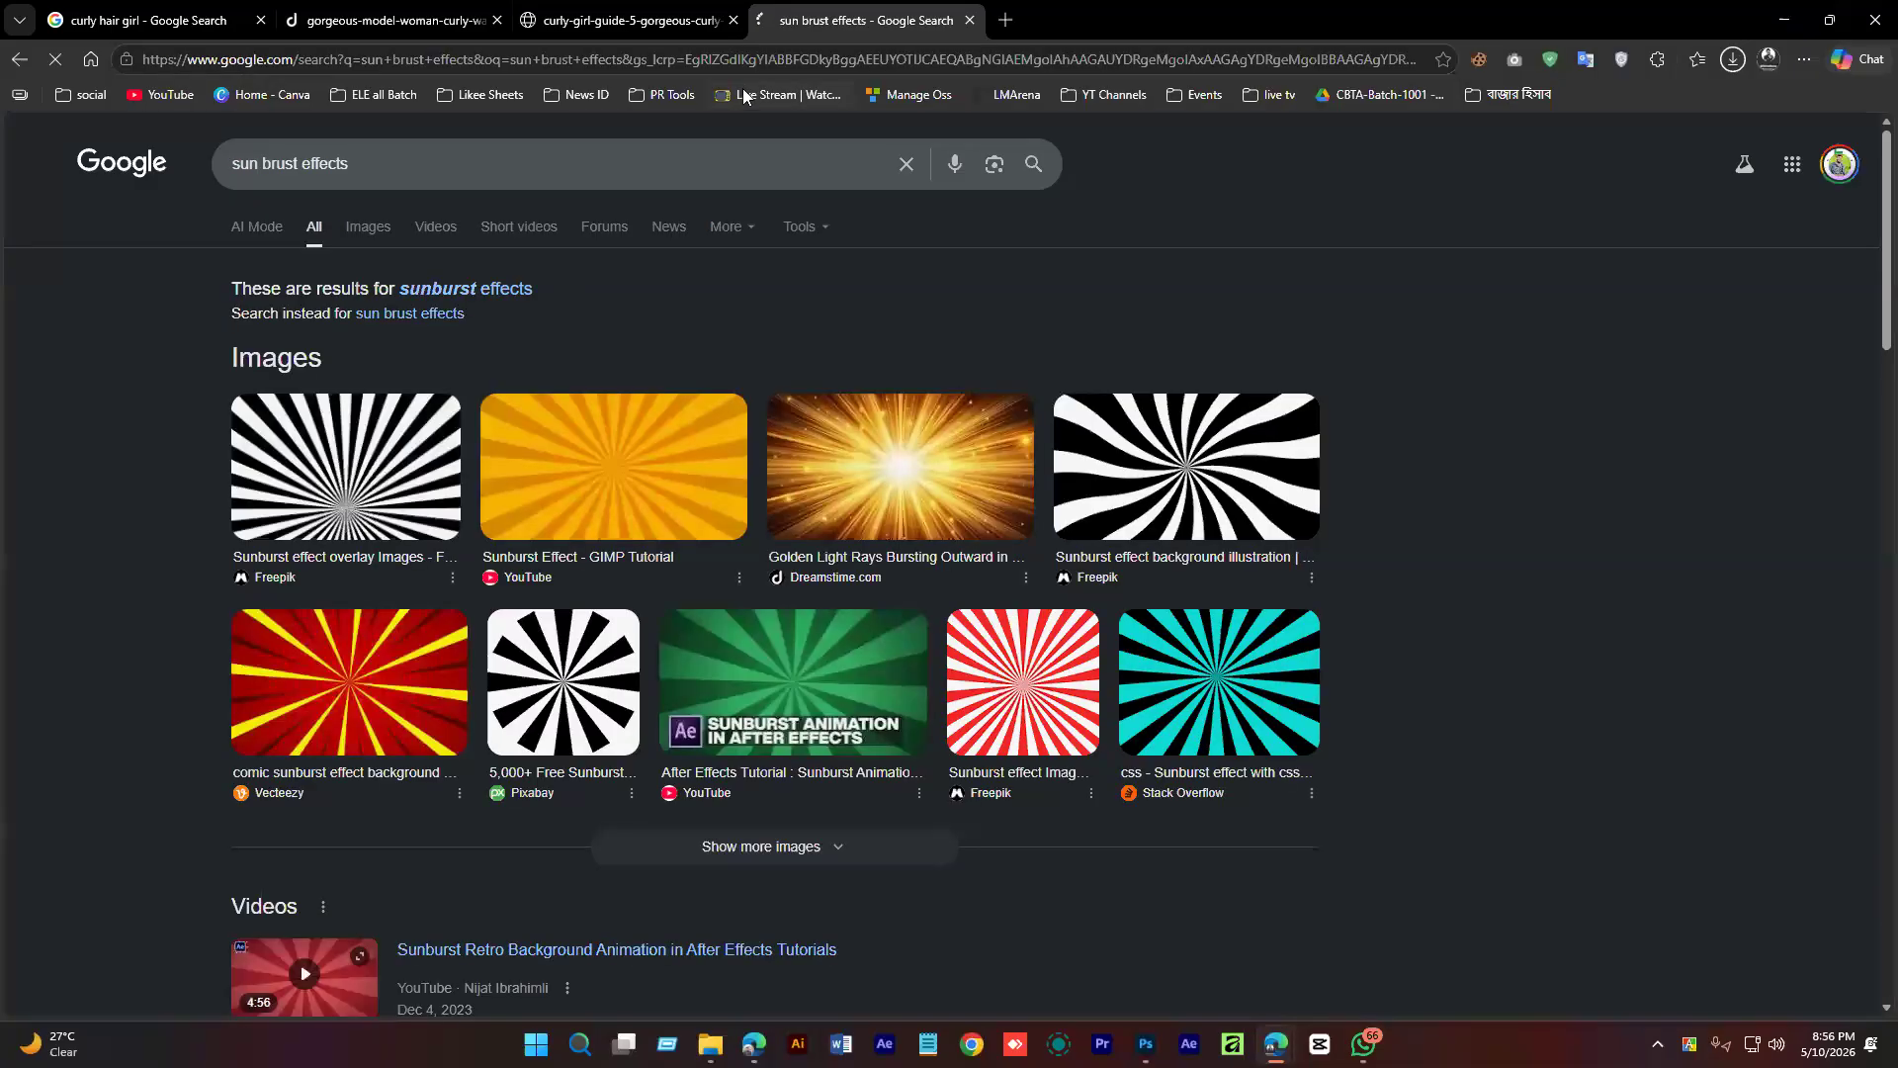
Switch to the corrected "sunburst effects" search and look through its image results for a light burst on a dark background.
left_click(466, 288)
left_click(466, 288)
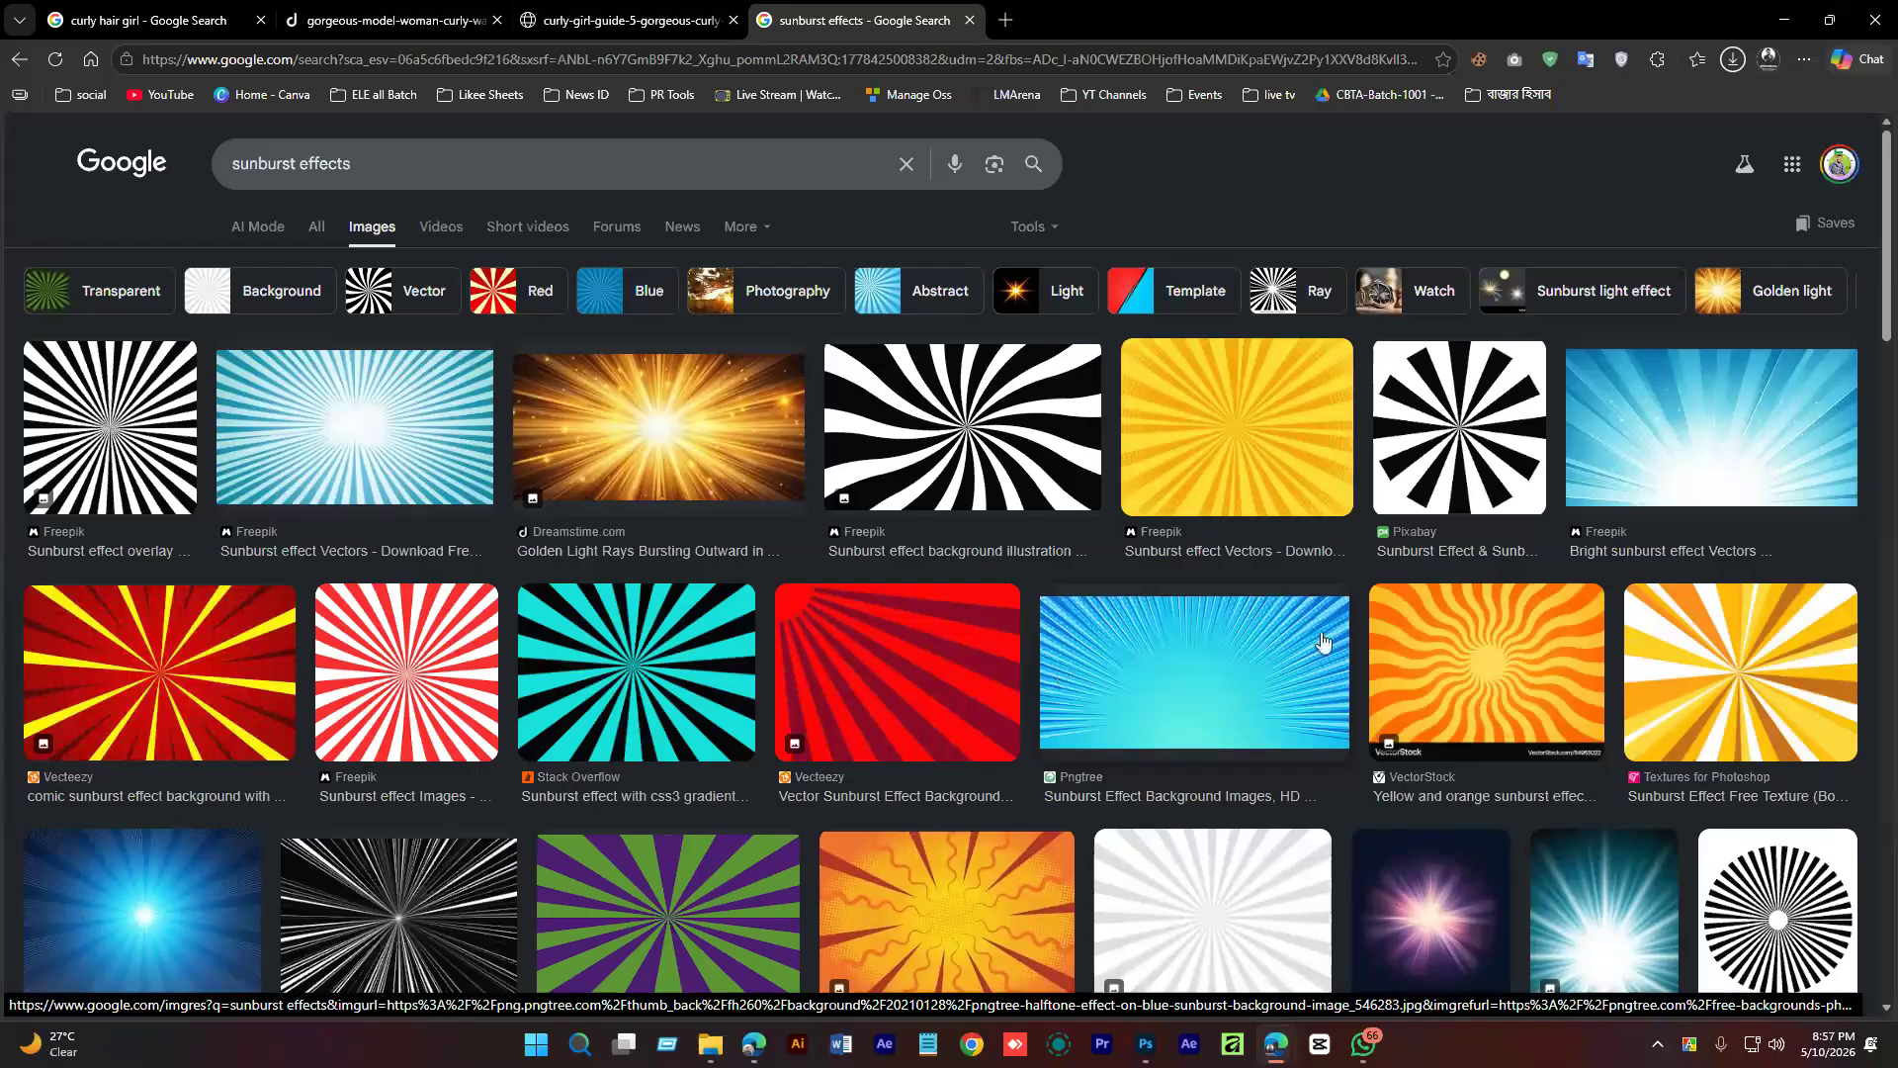
scroll(1127, 638, "down", 1)
scroll(1105, 637, "down", 5)
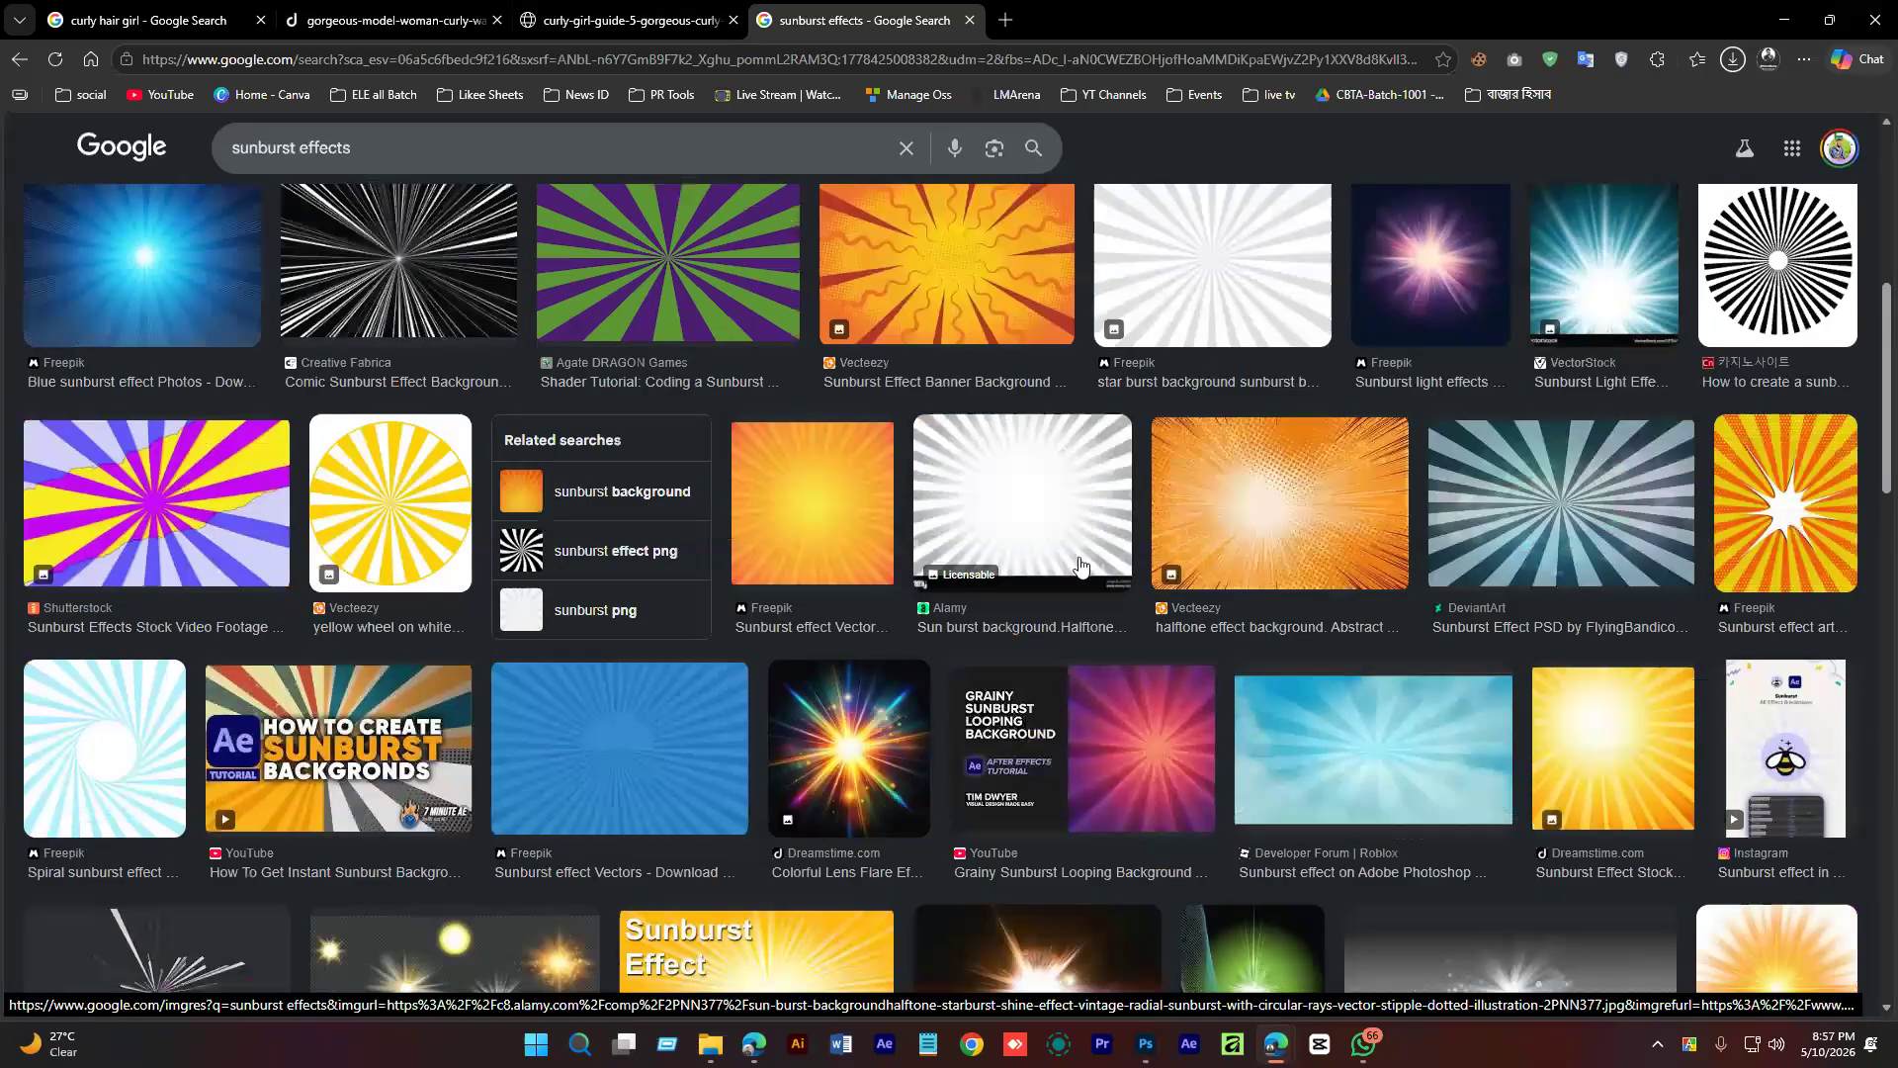
scroll(1002, 512, "up", 2)
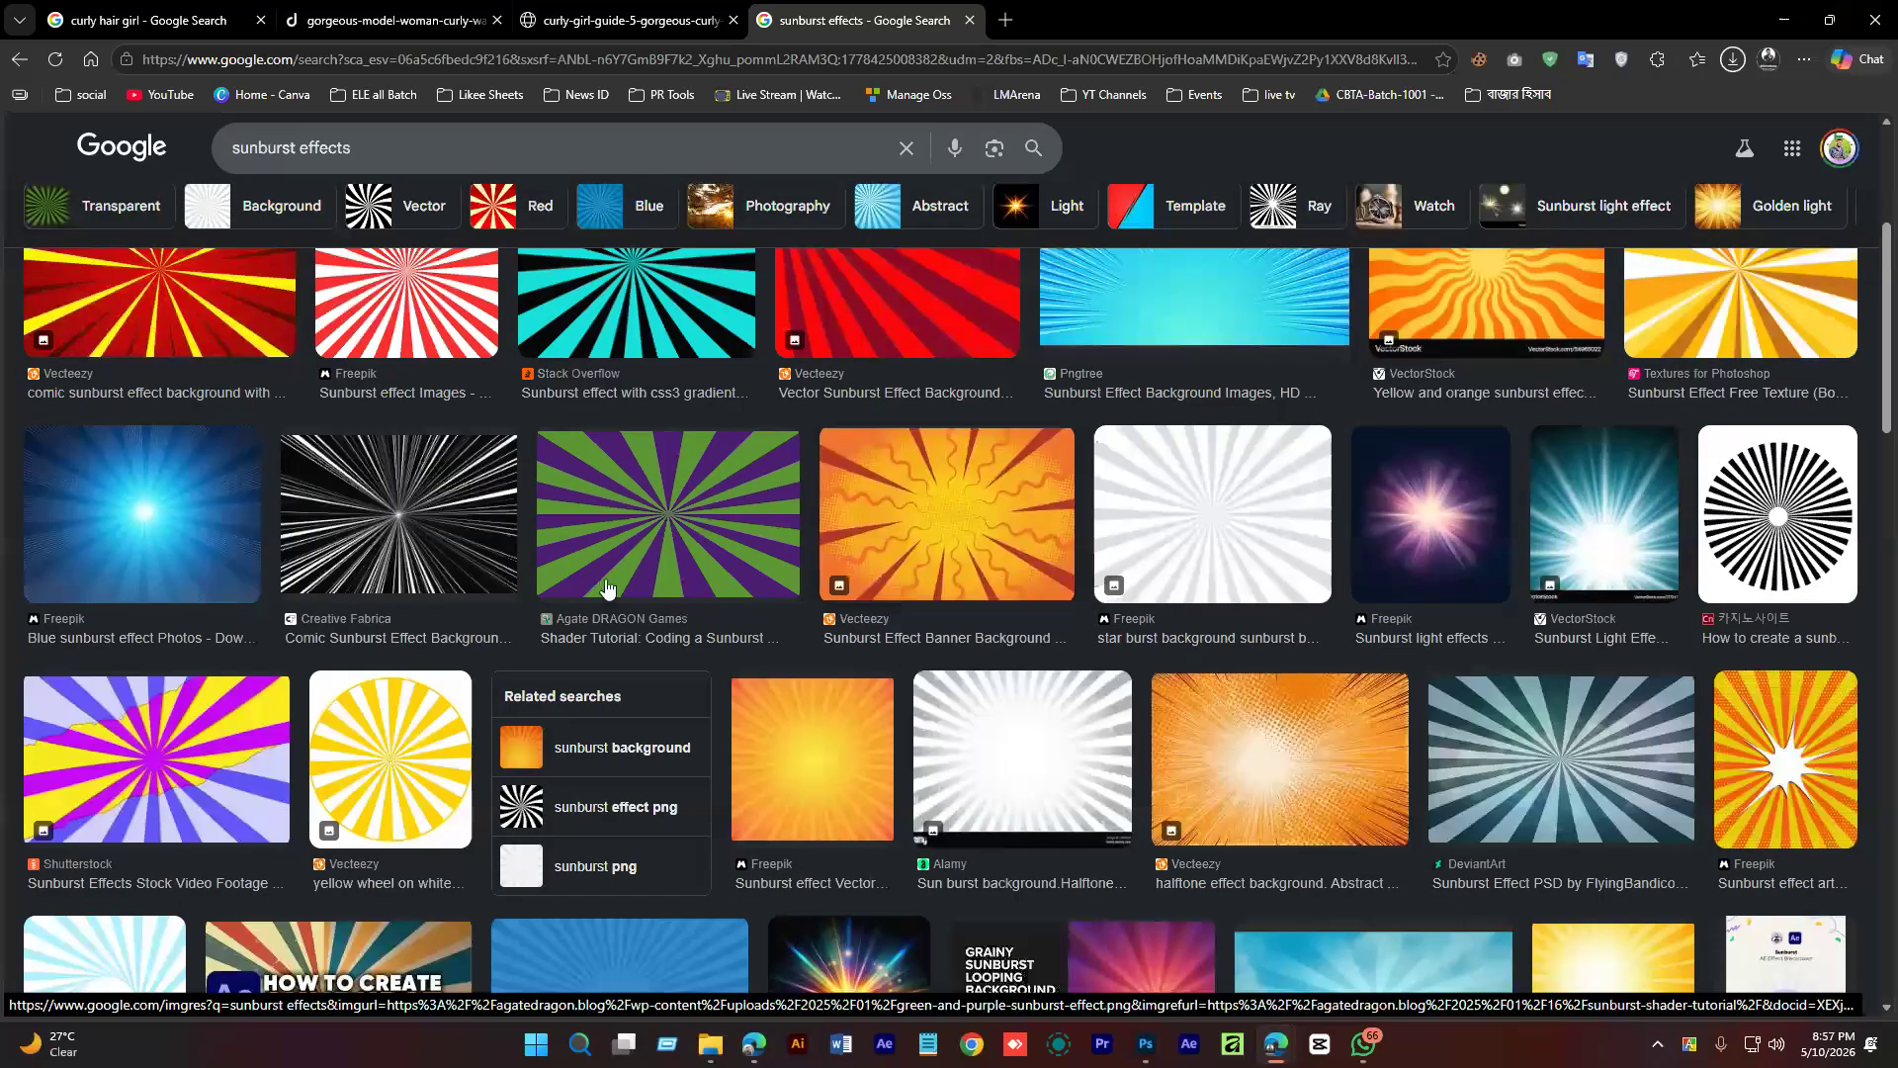
scroll(607, 589, "down", 5)
scroll(610, 586, "down", 3)
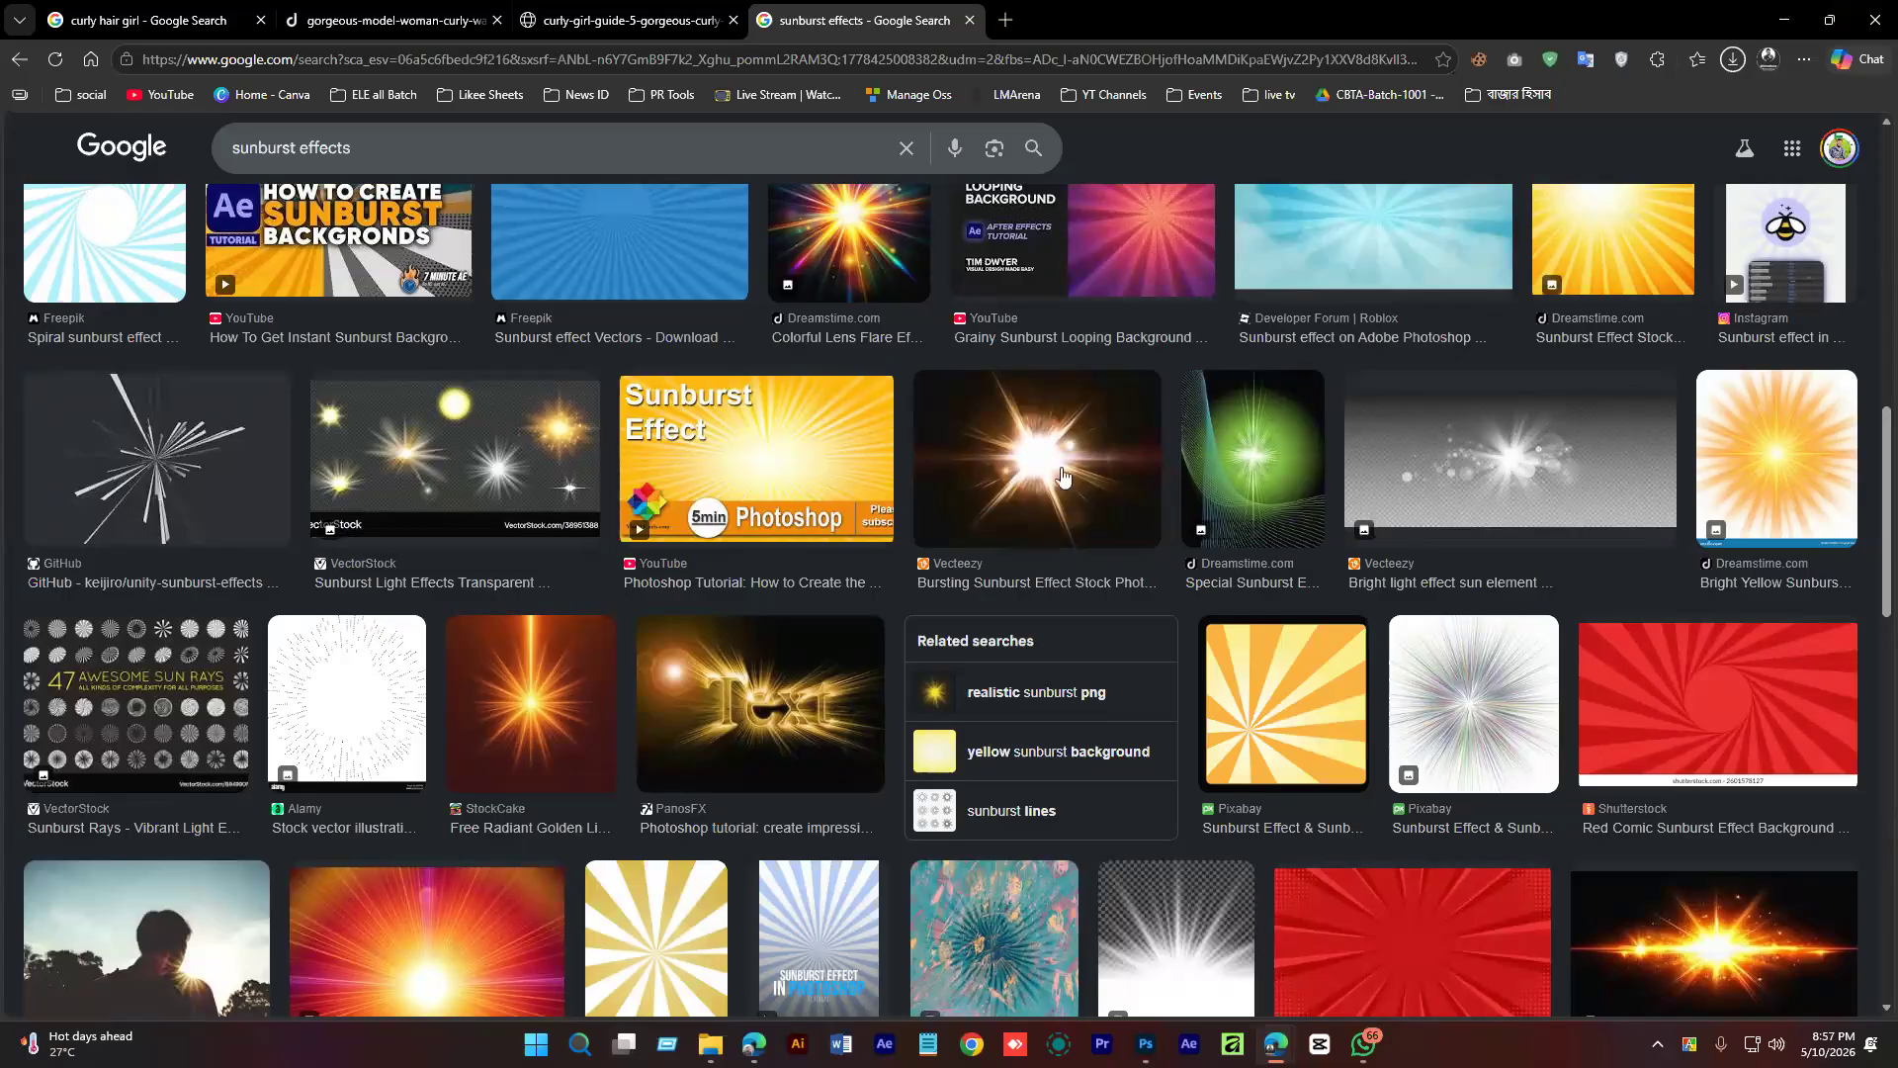
Preview the Vecteezy bursting sunburst image and examine its related images.
left_click(1065, 570)
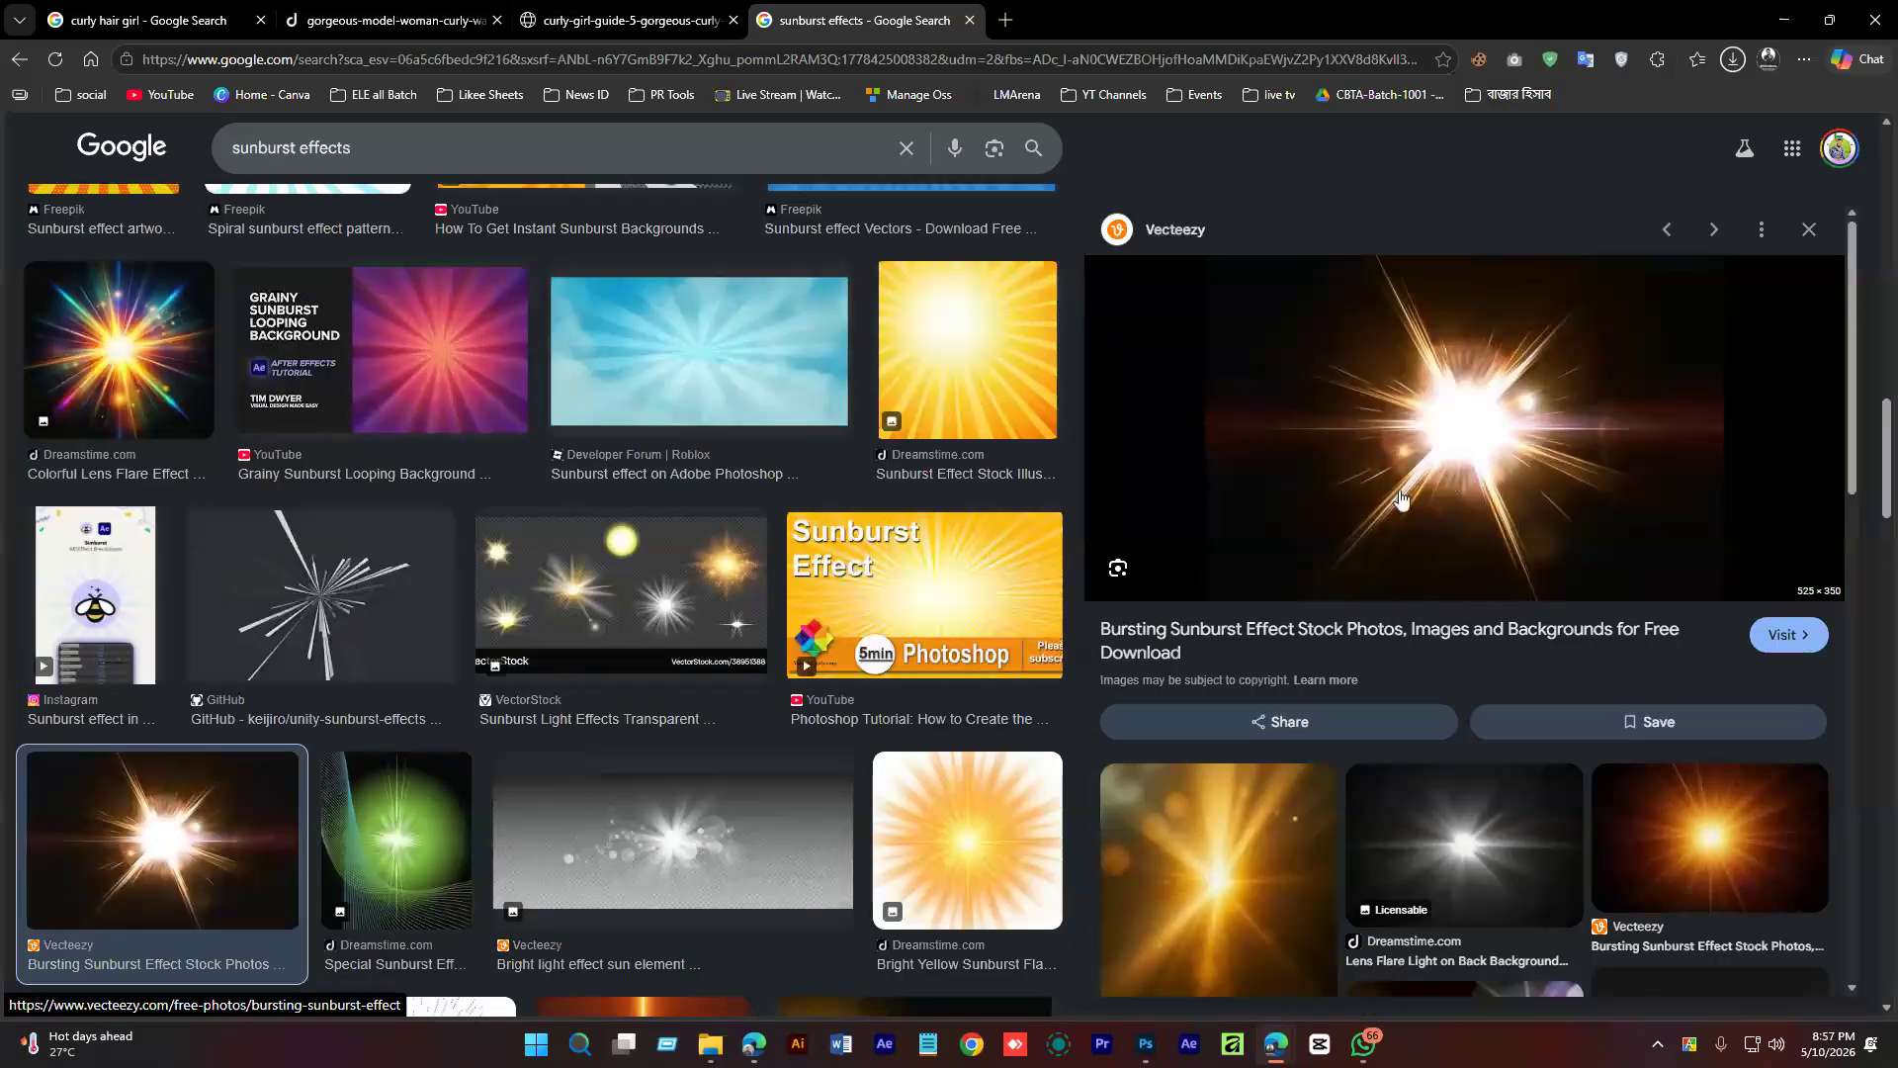
scroll(1585, 460, "down", 2)
scroll(1588, 457, "up", 2)
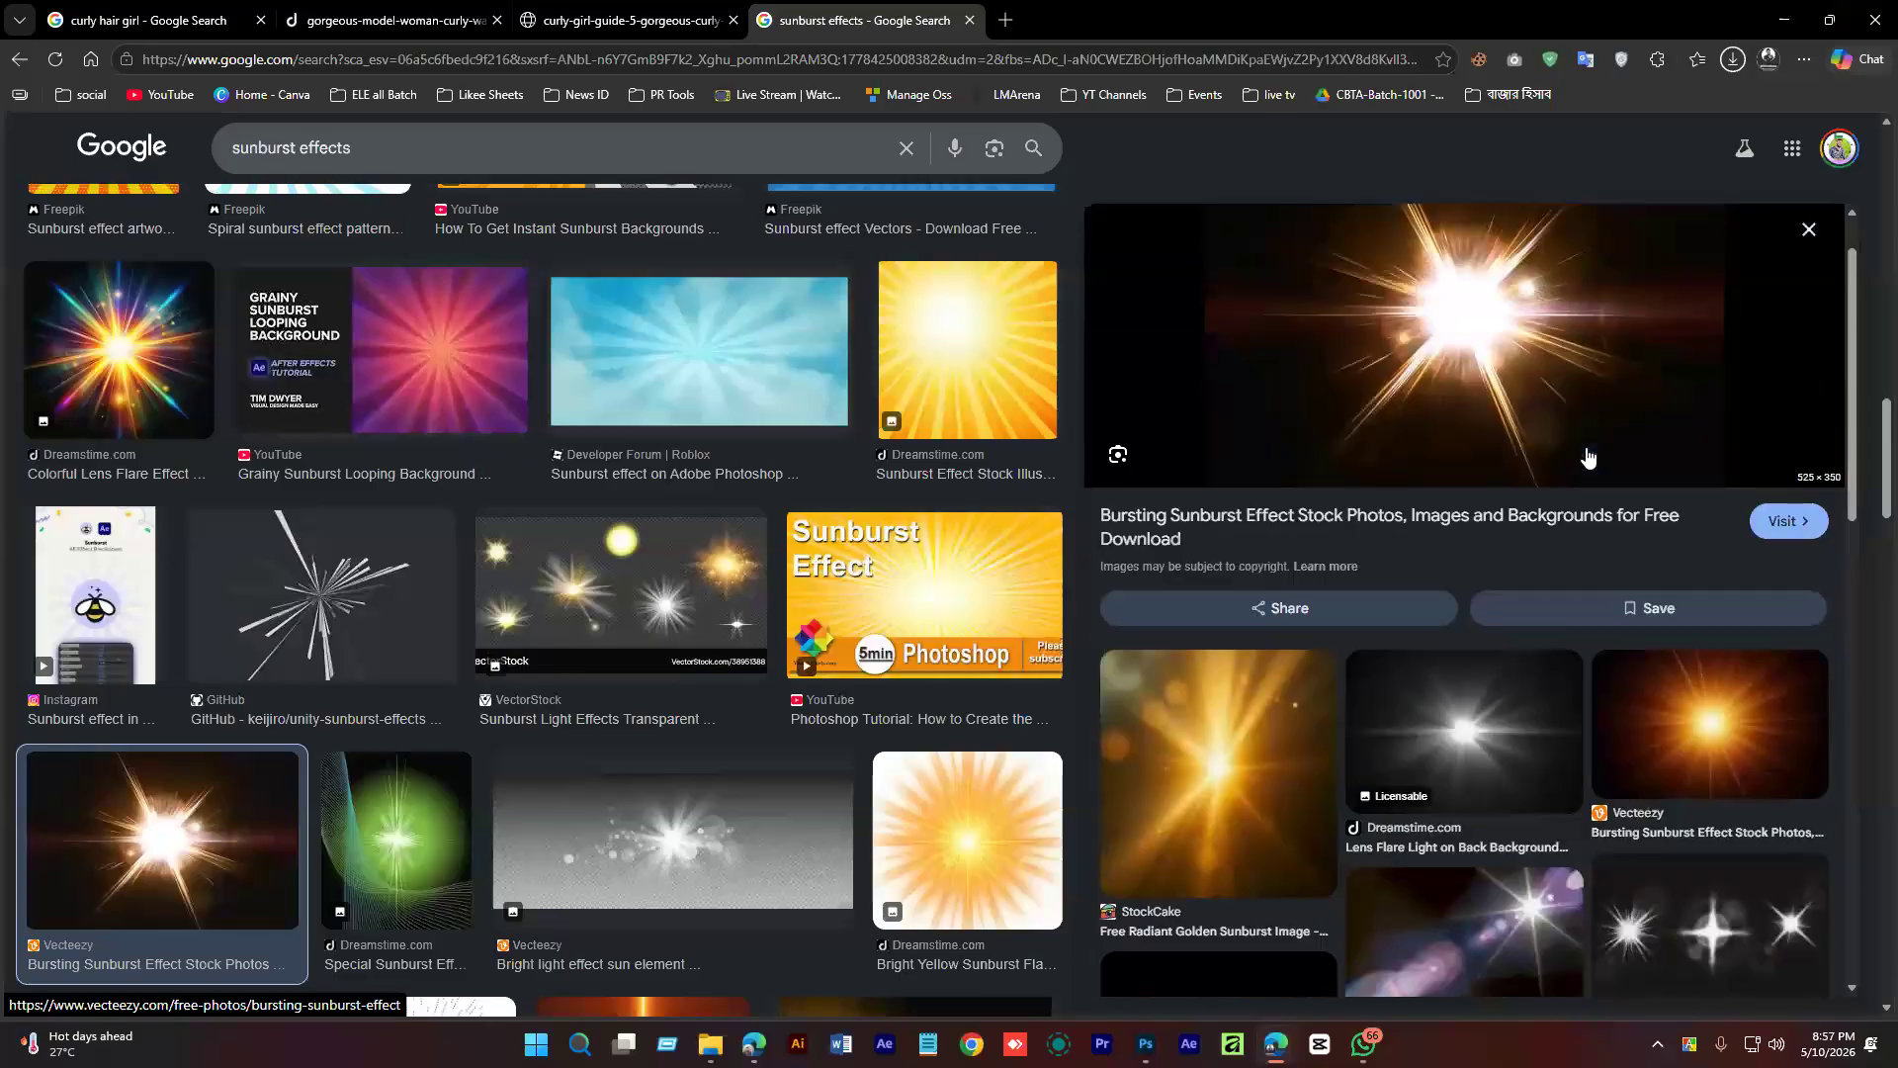
scroll(1527, 477, "down", 3)
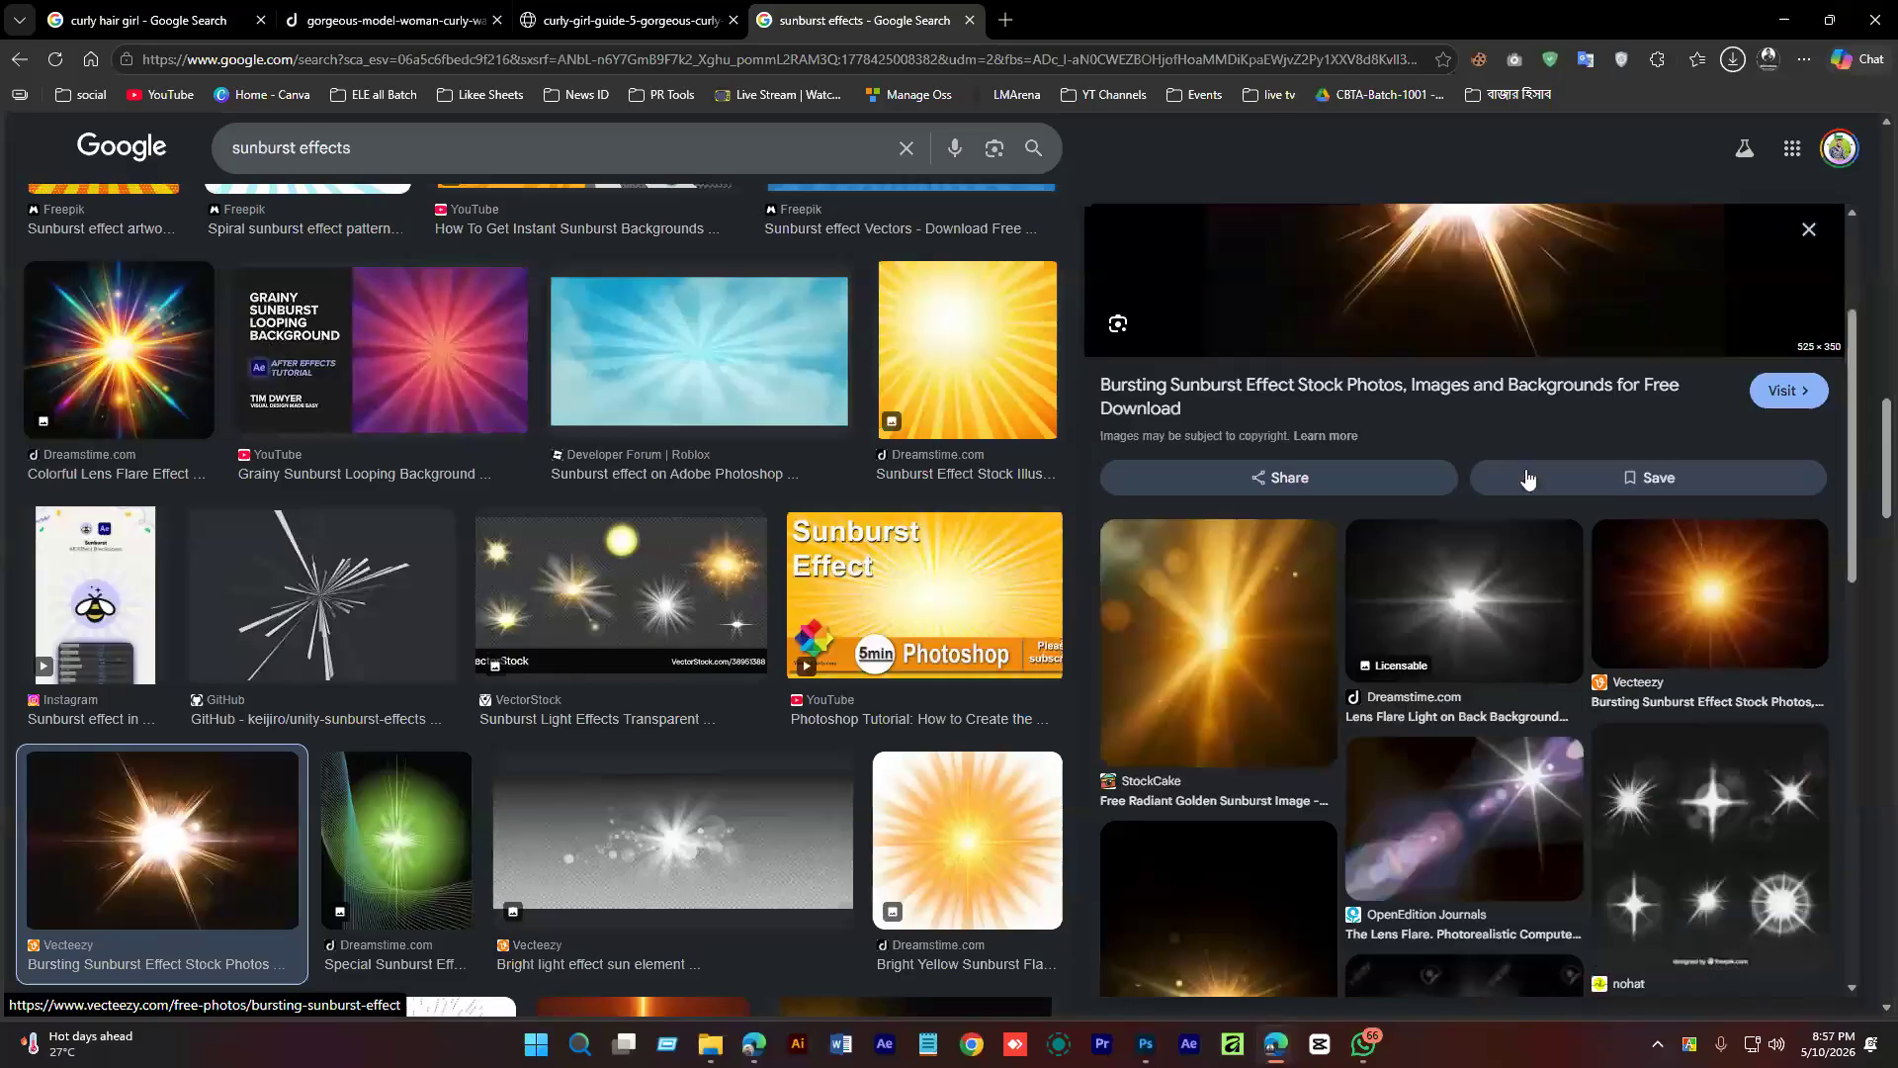
scroll(1527, 475, "up", 2)
scroll(1520, 544, "down", 7)
scroll(1511, 616, "up", 8)
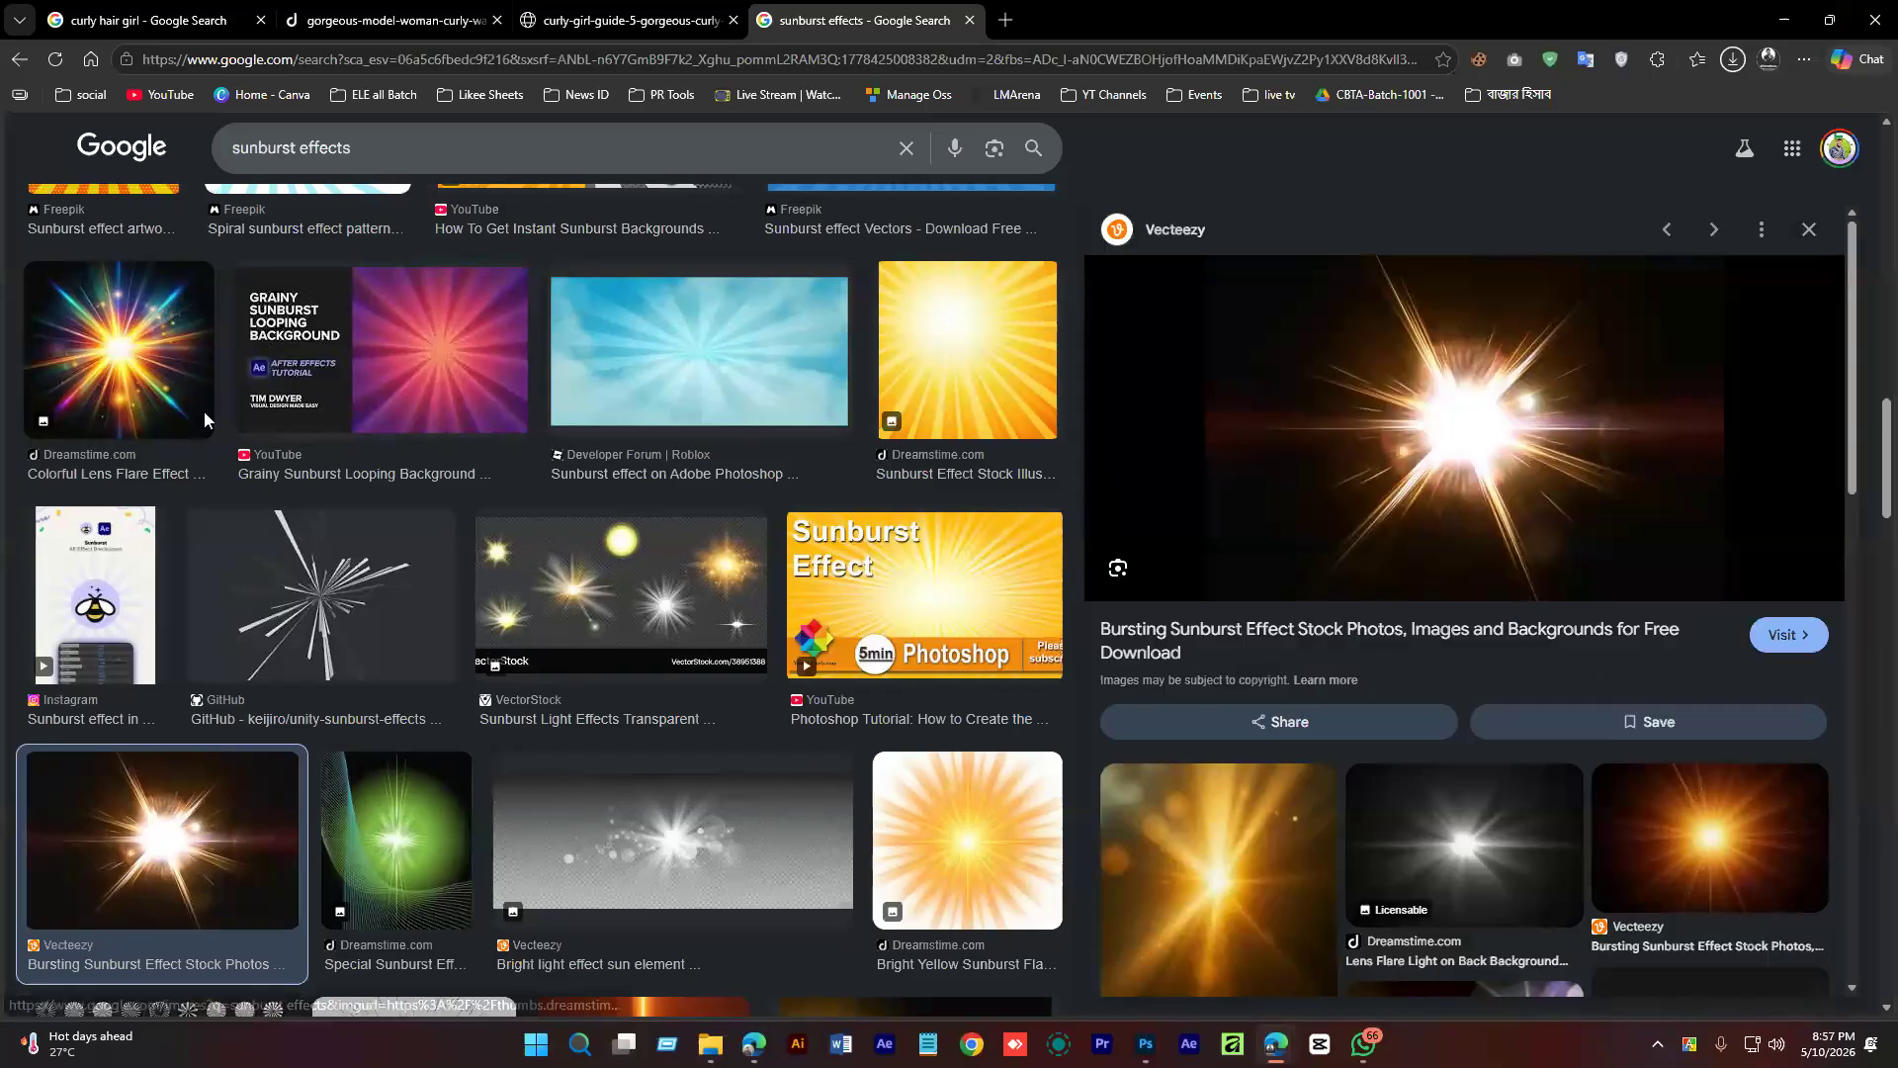
Copy the Dreamstime colorful lens flare sunburst image on black and switch back to Photoshop.
left_click(109, 376)
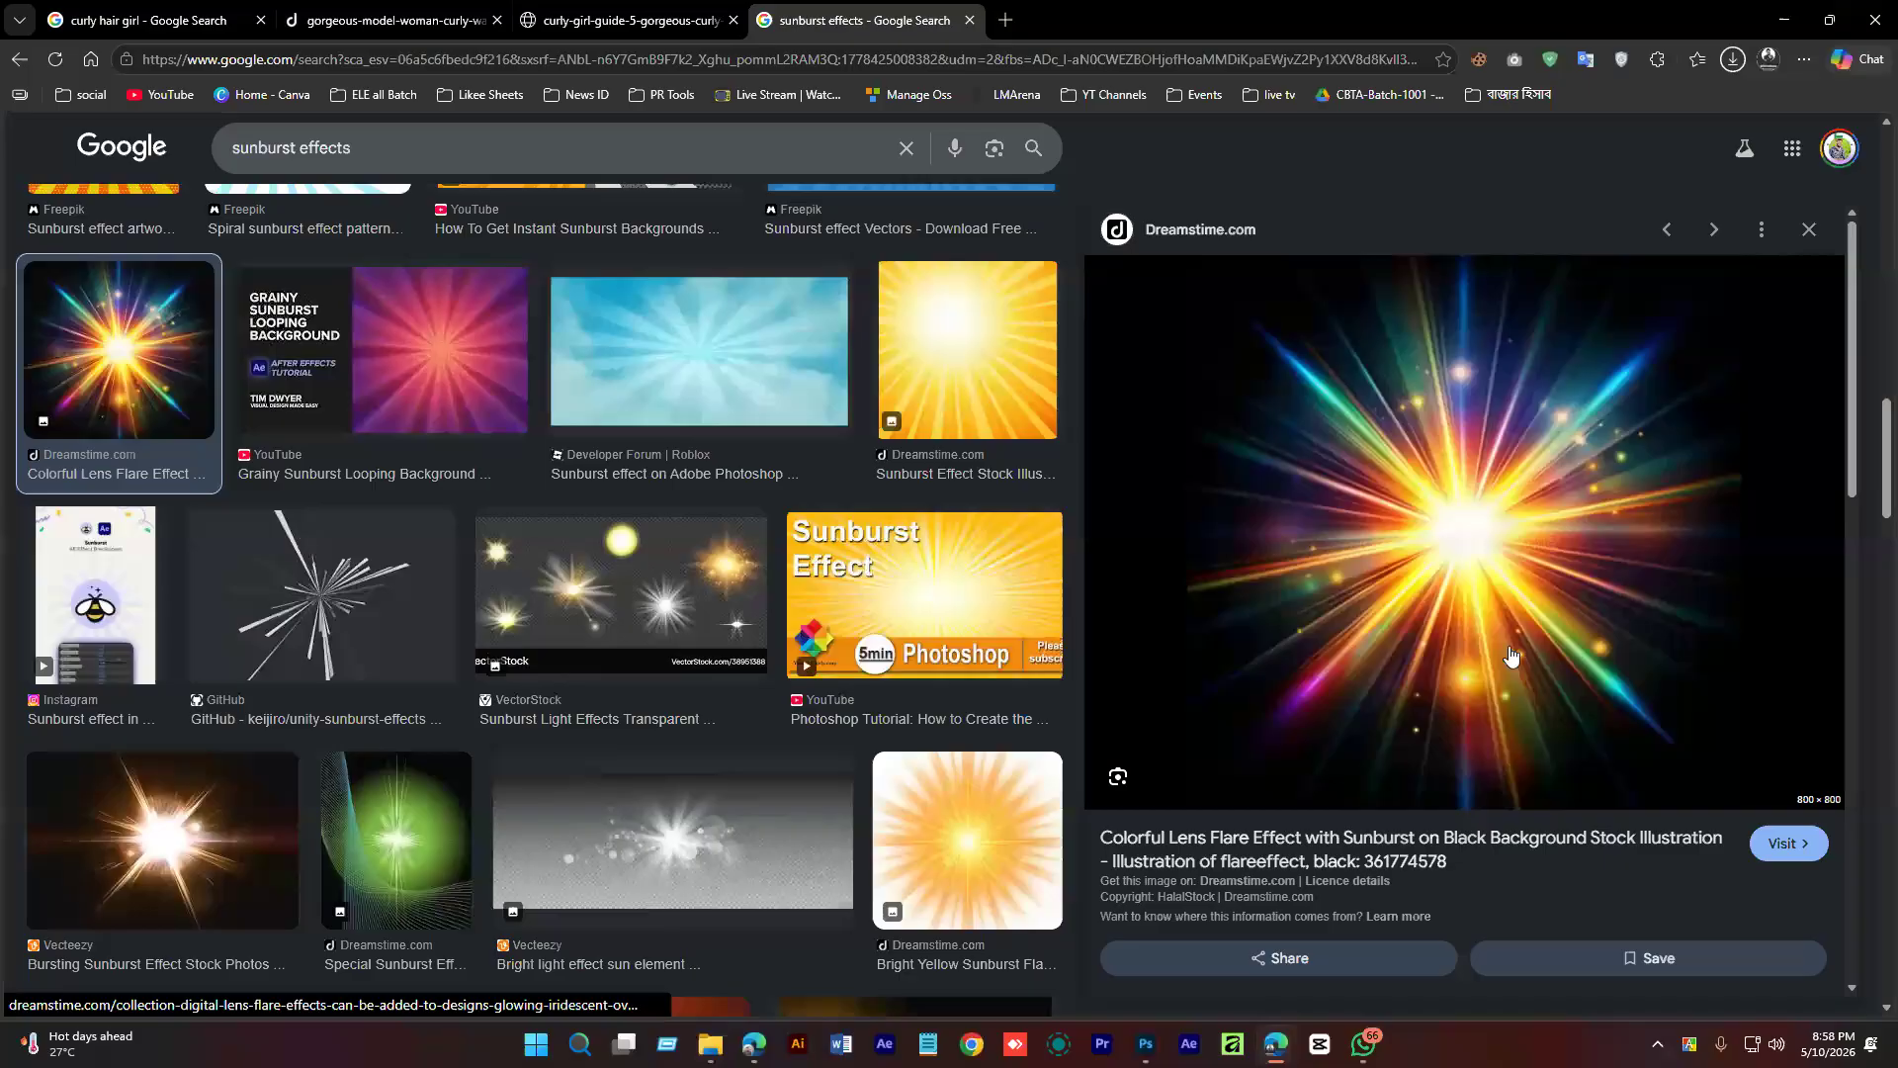
right_click(1436, 395)
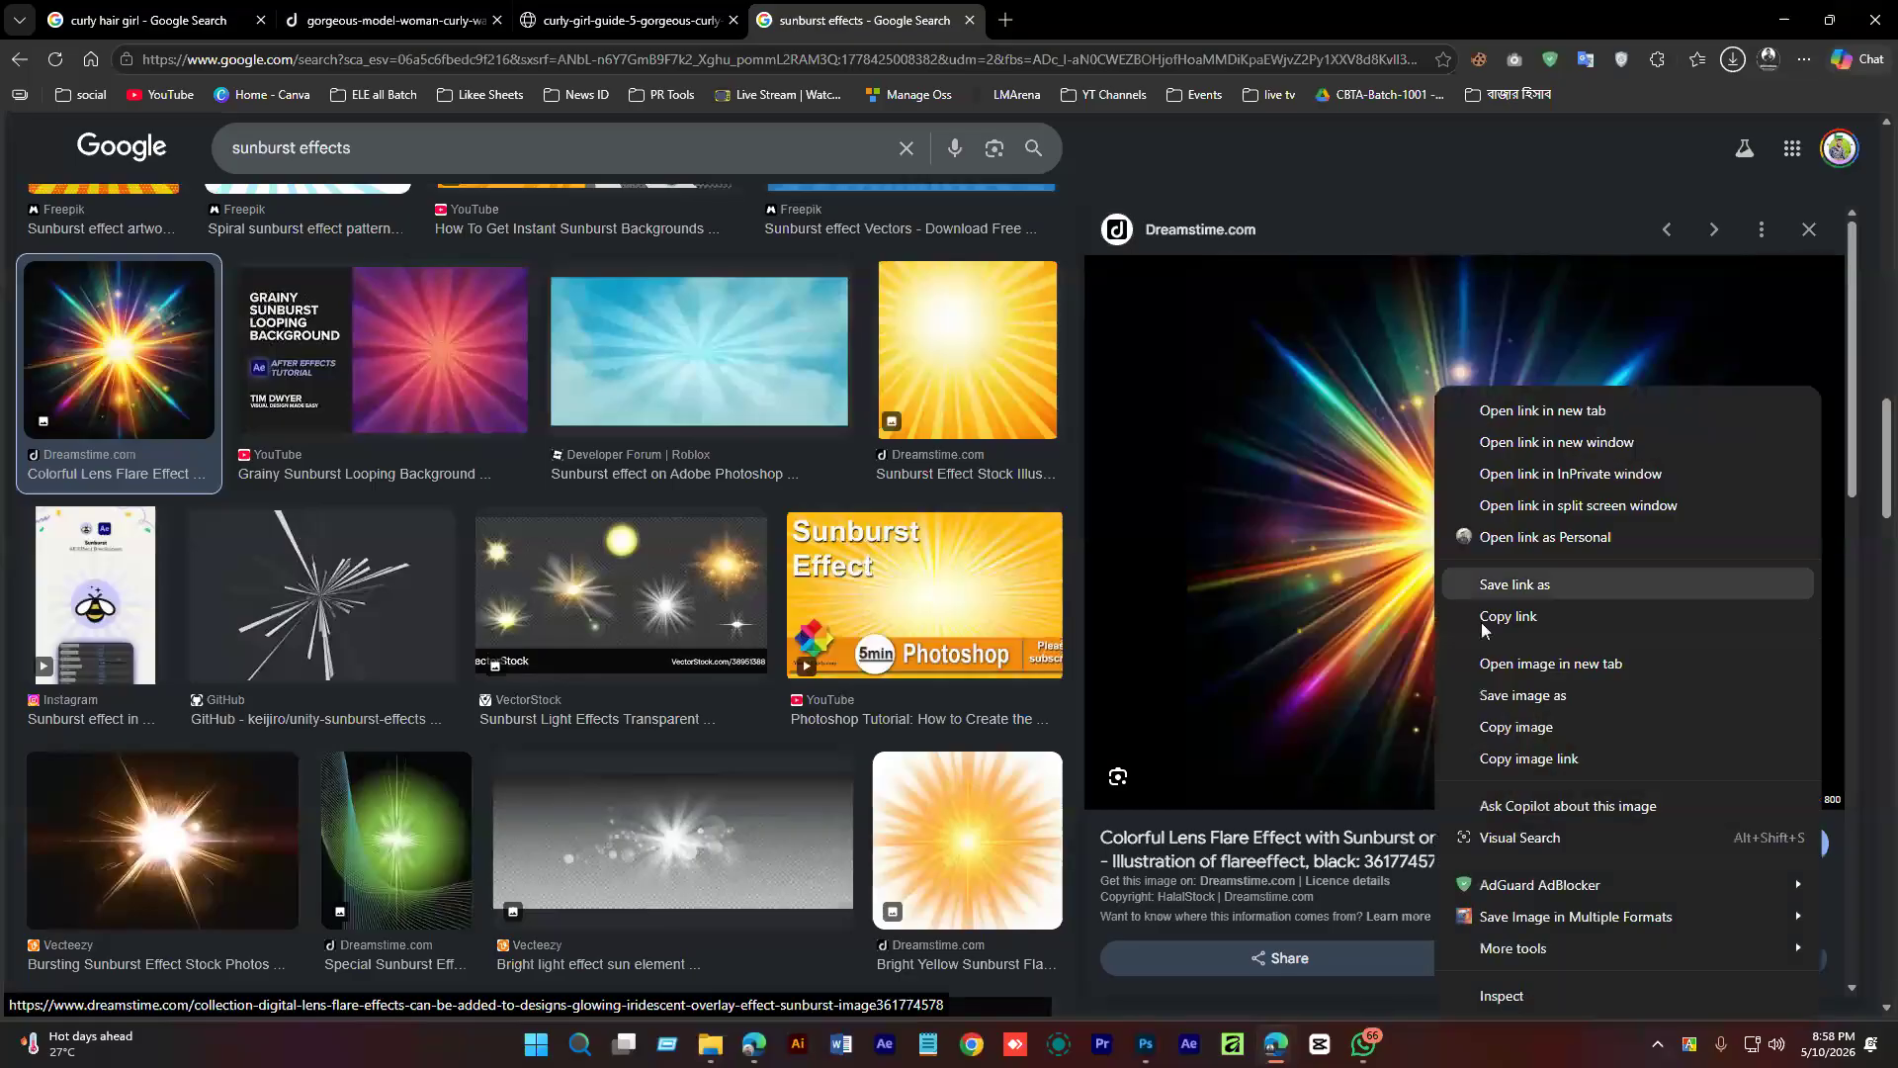
left_click(1508, 726)
left_click(1146, 1043)
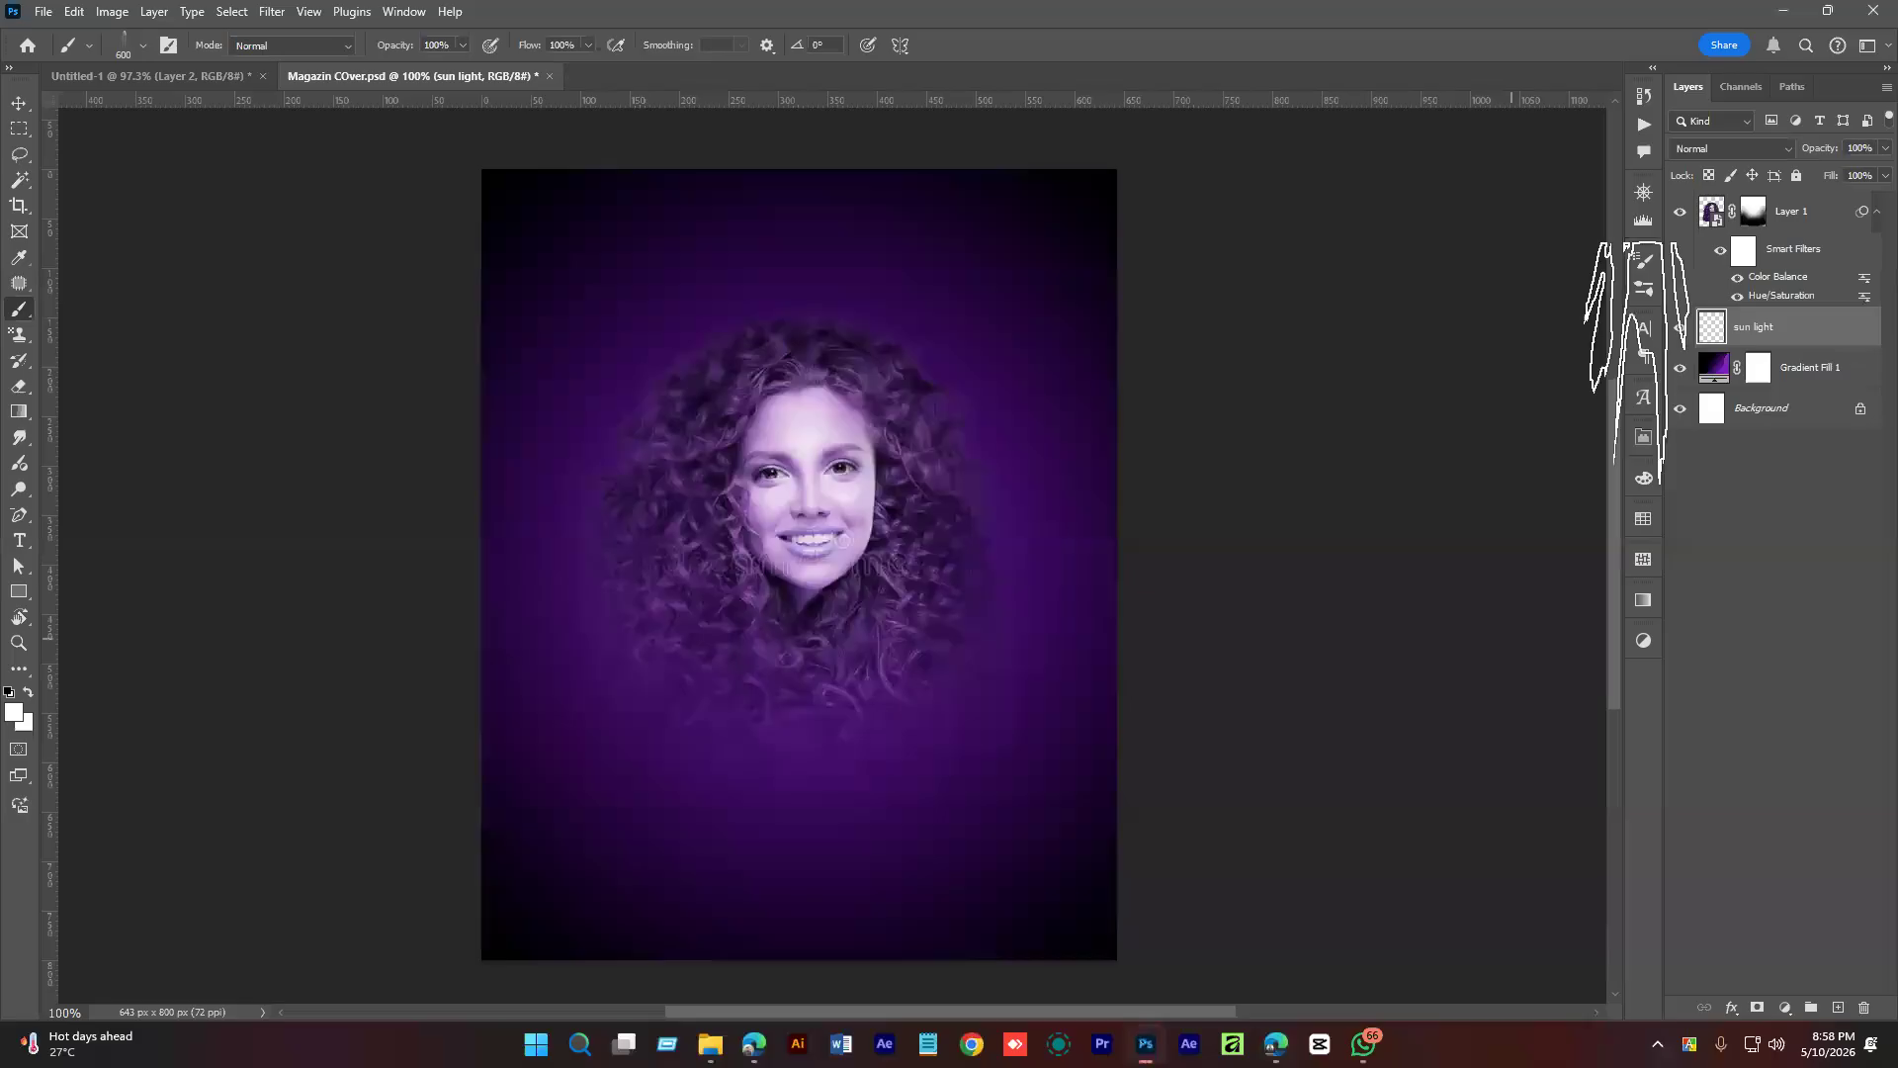
Paste the copied sunburst onto the sun light layer, center it behind the woman's head and scale it to about 84.5%.
key("ctrl+v")
key("v")
left_click_drag(1030, 686, 940, 641)
key("ctrl+t")
left_click_drag(1183, 516, 1063, 542)
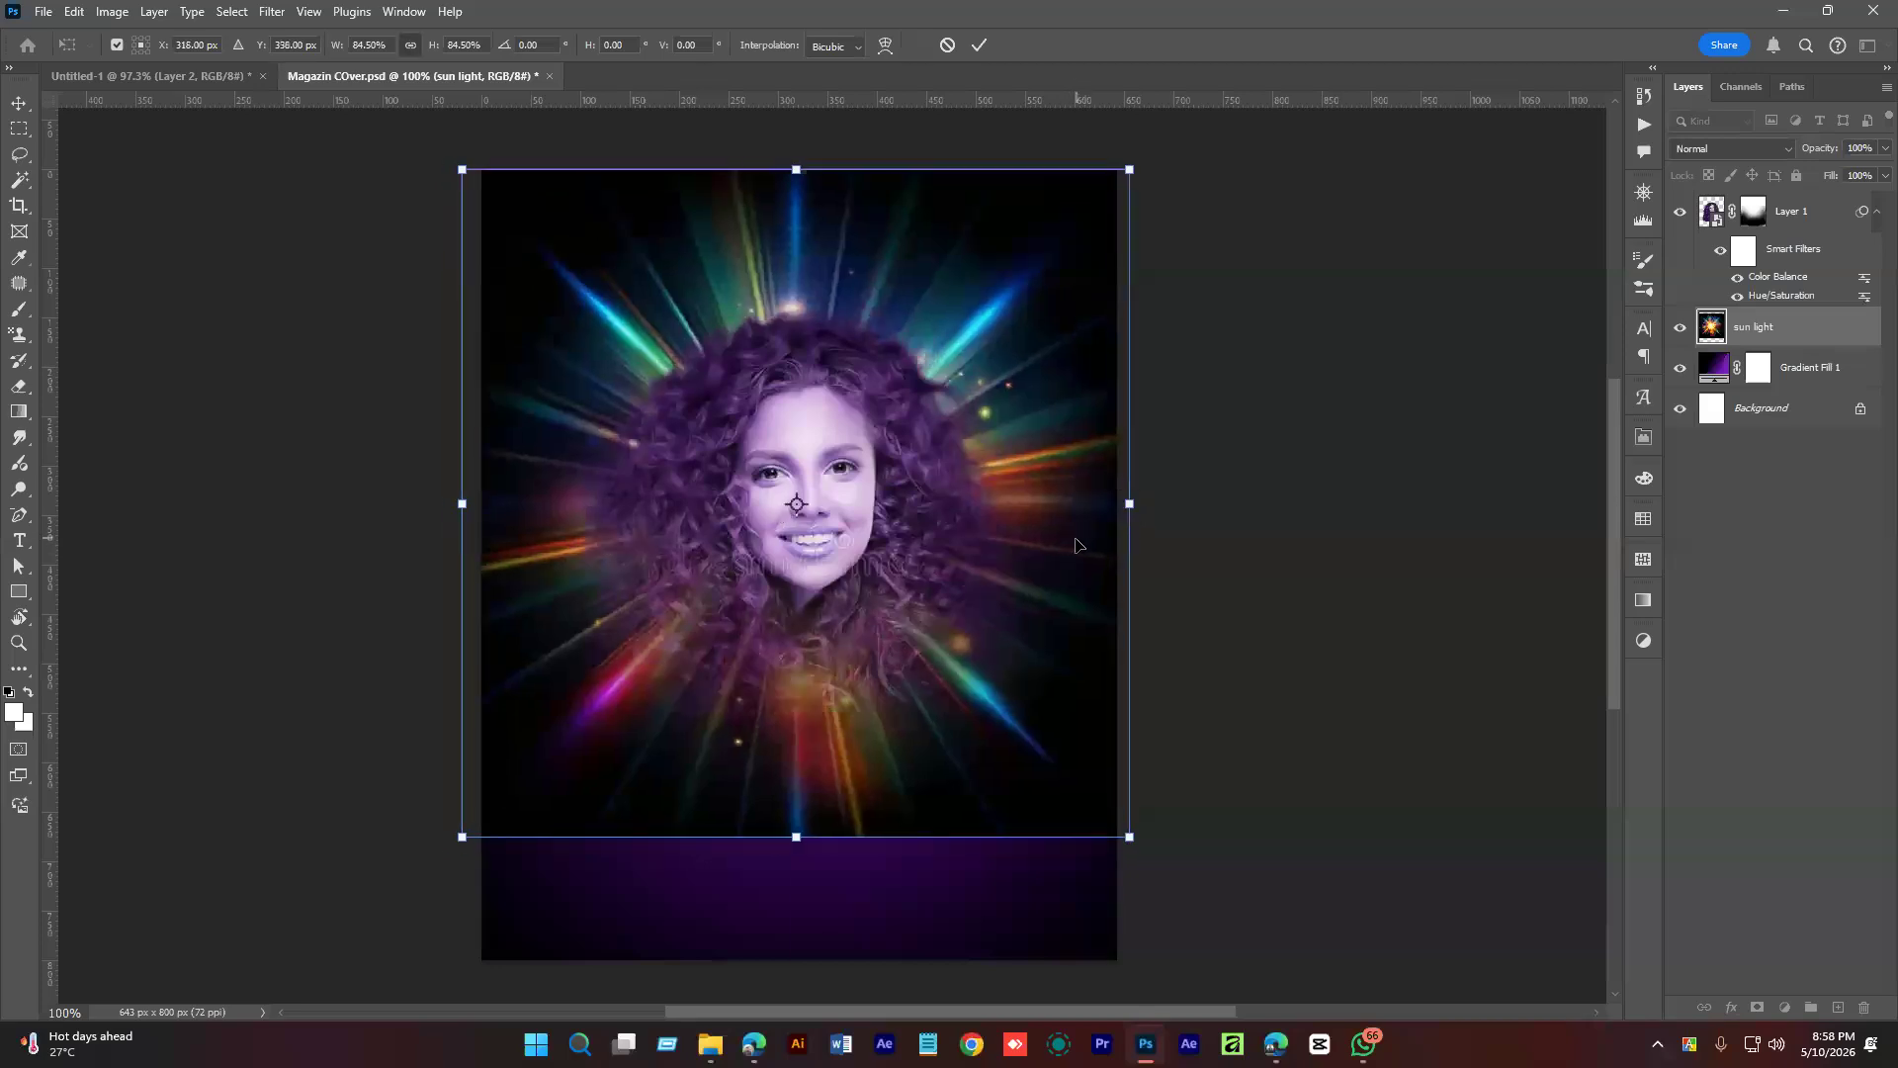
key("Return")
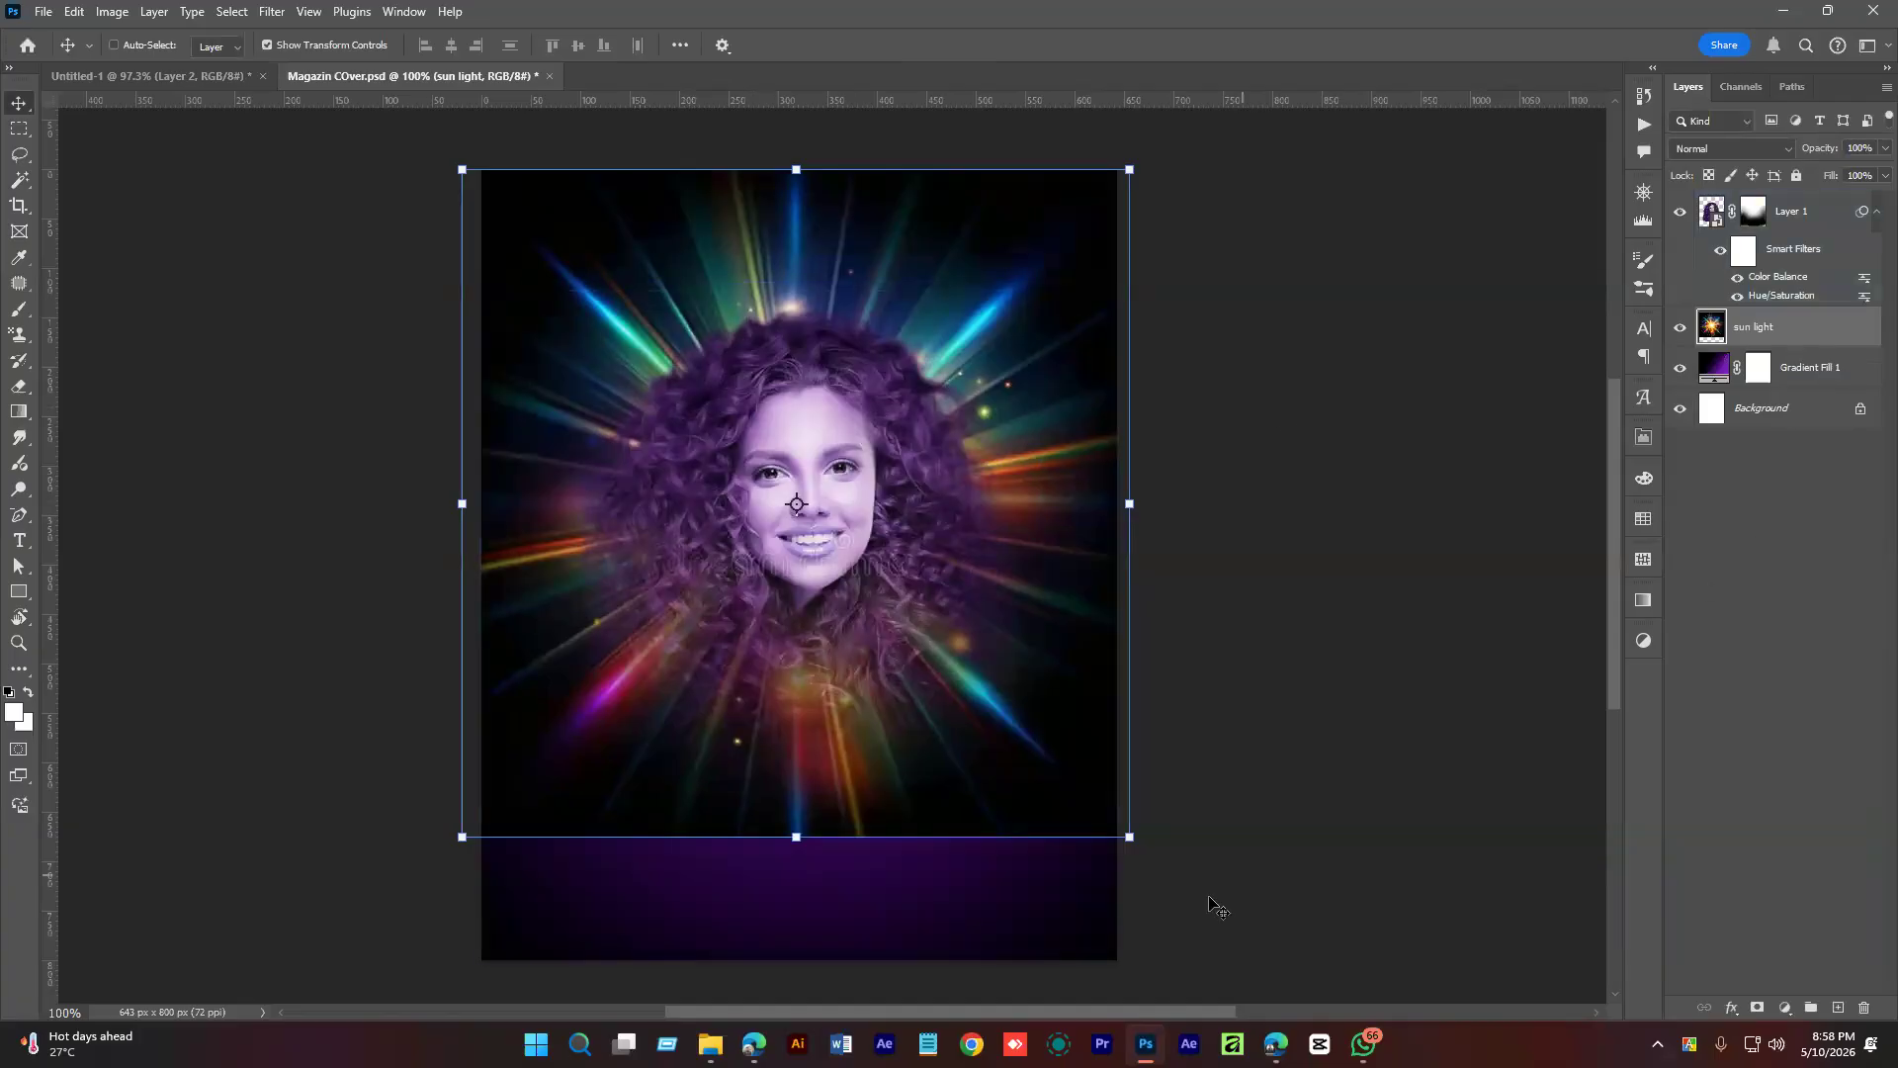
Return to Edge to preview the orange Shutterstock sun burst lens flare among the related images, and switch back to Photoshop.
mouse_move(1275, 1044)
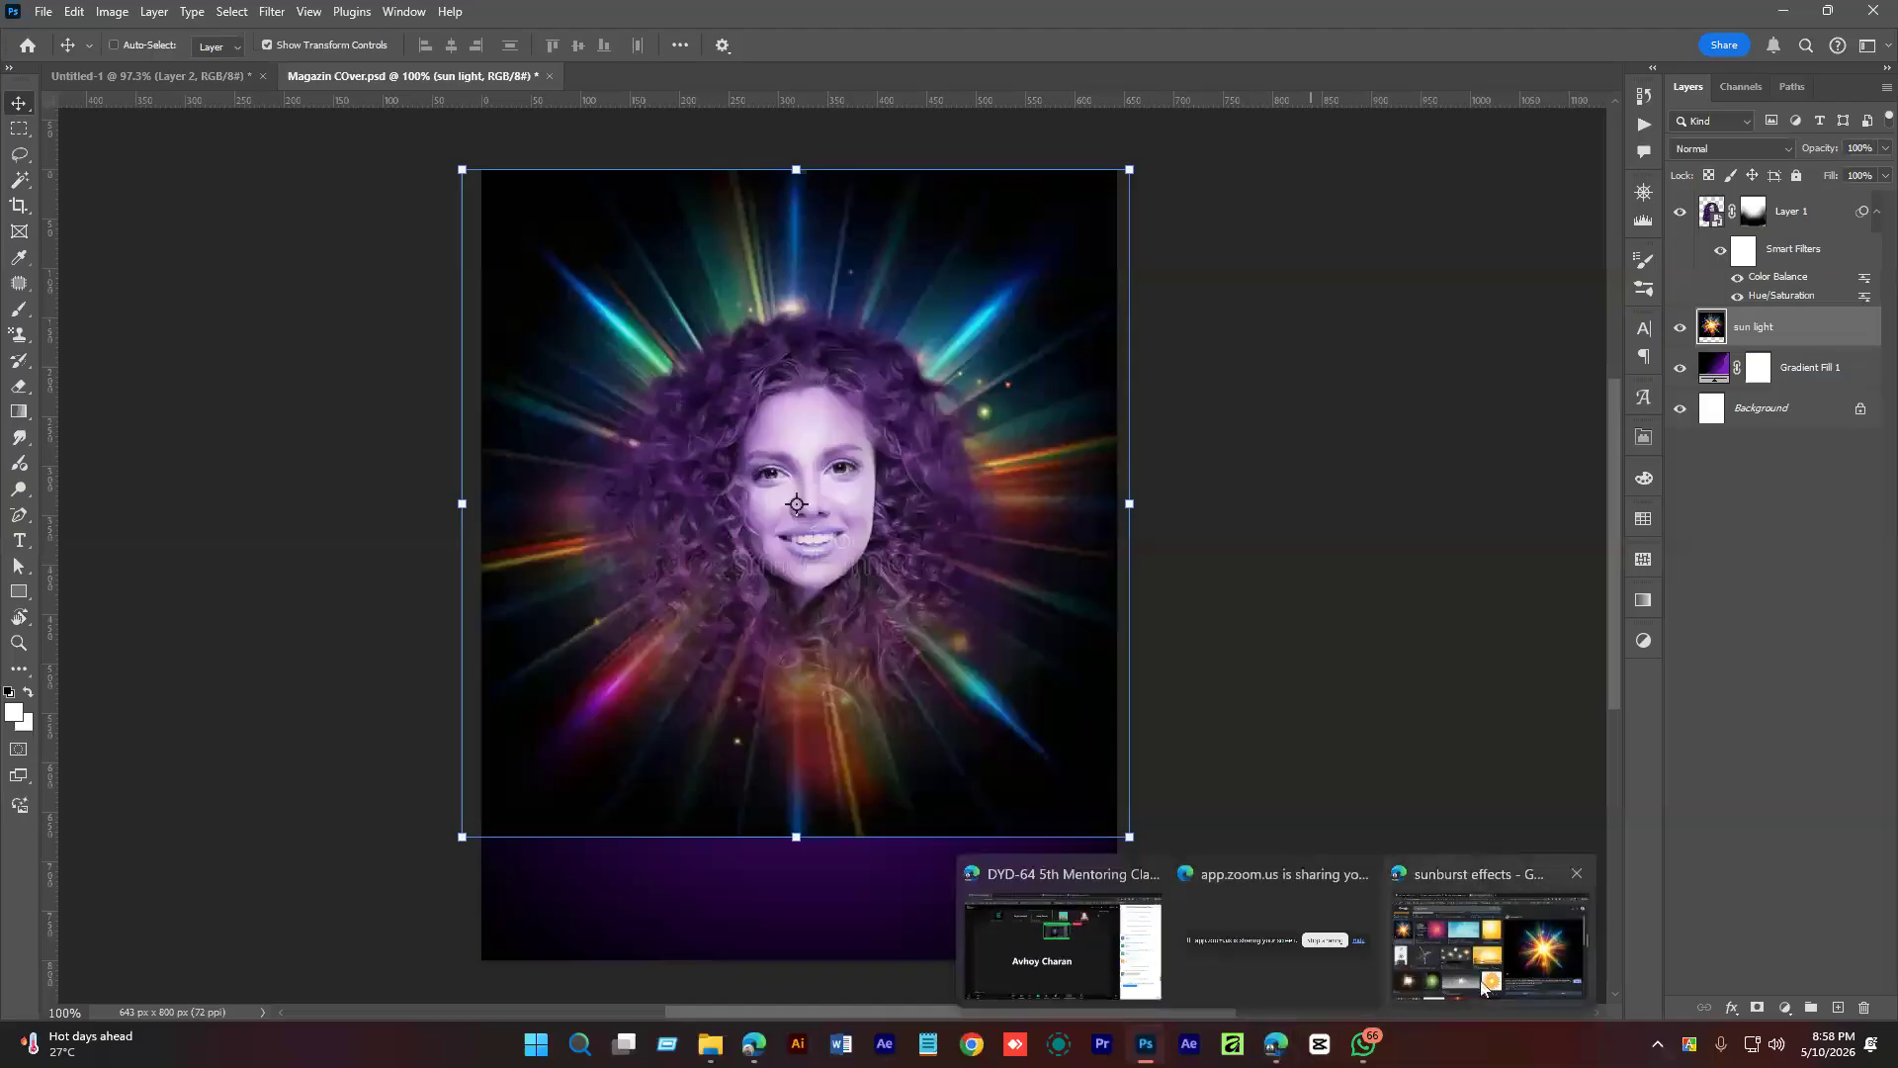
left_click(1483, 985)
scroll(1461, 610, "down", 5)
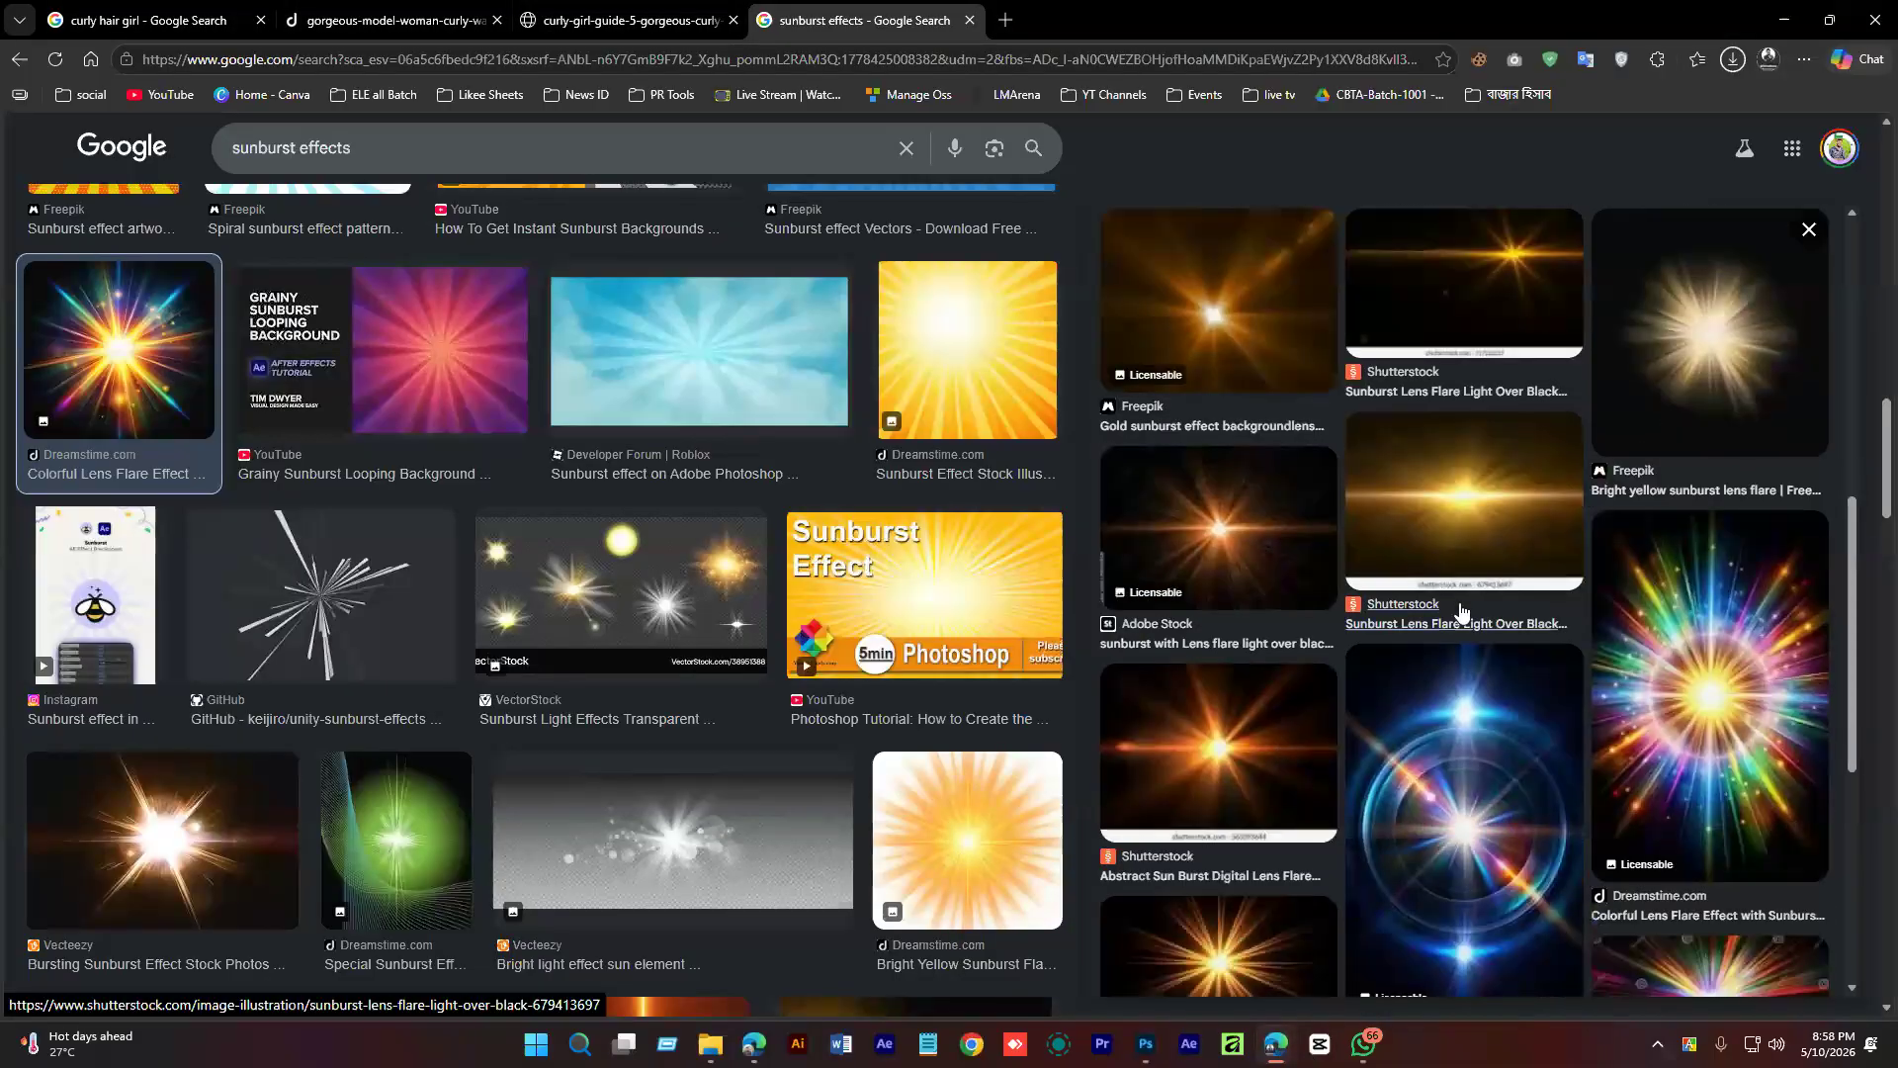
scroll(1461, 610, "down", 3)
left_click(1249, 537)
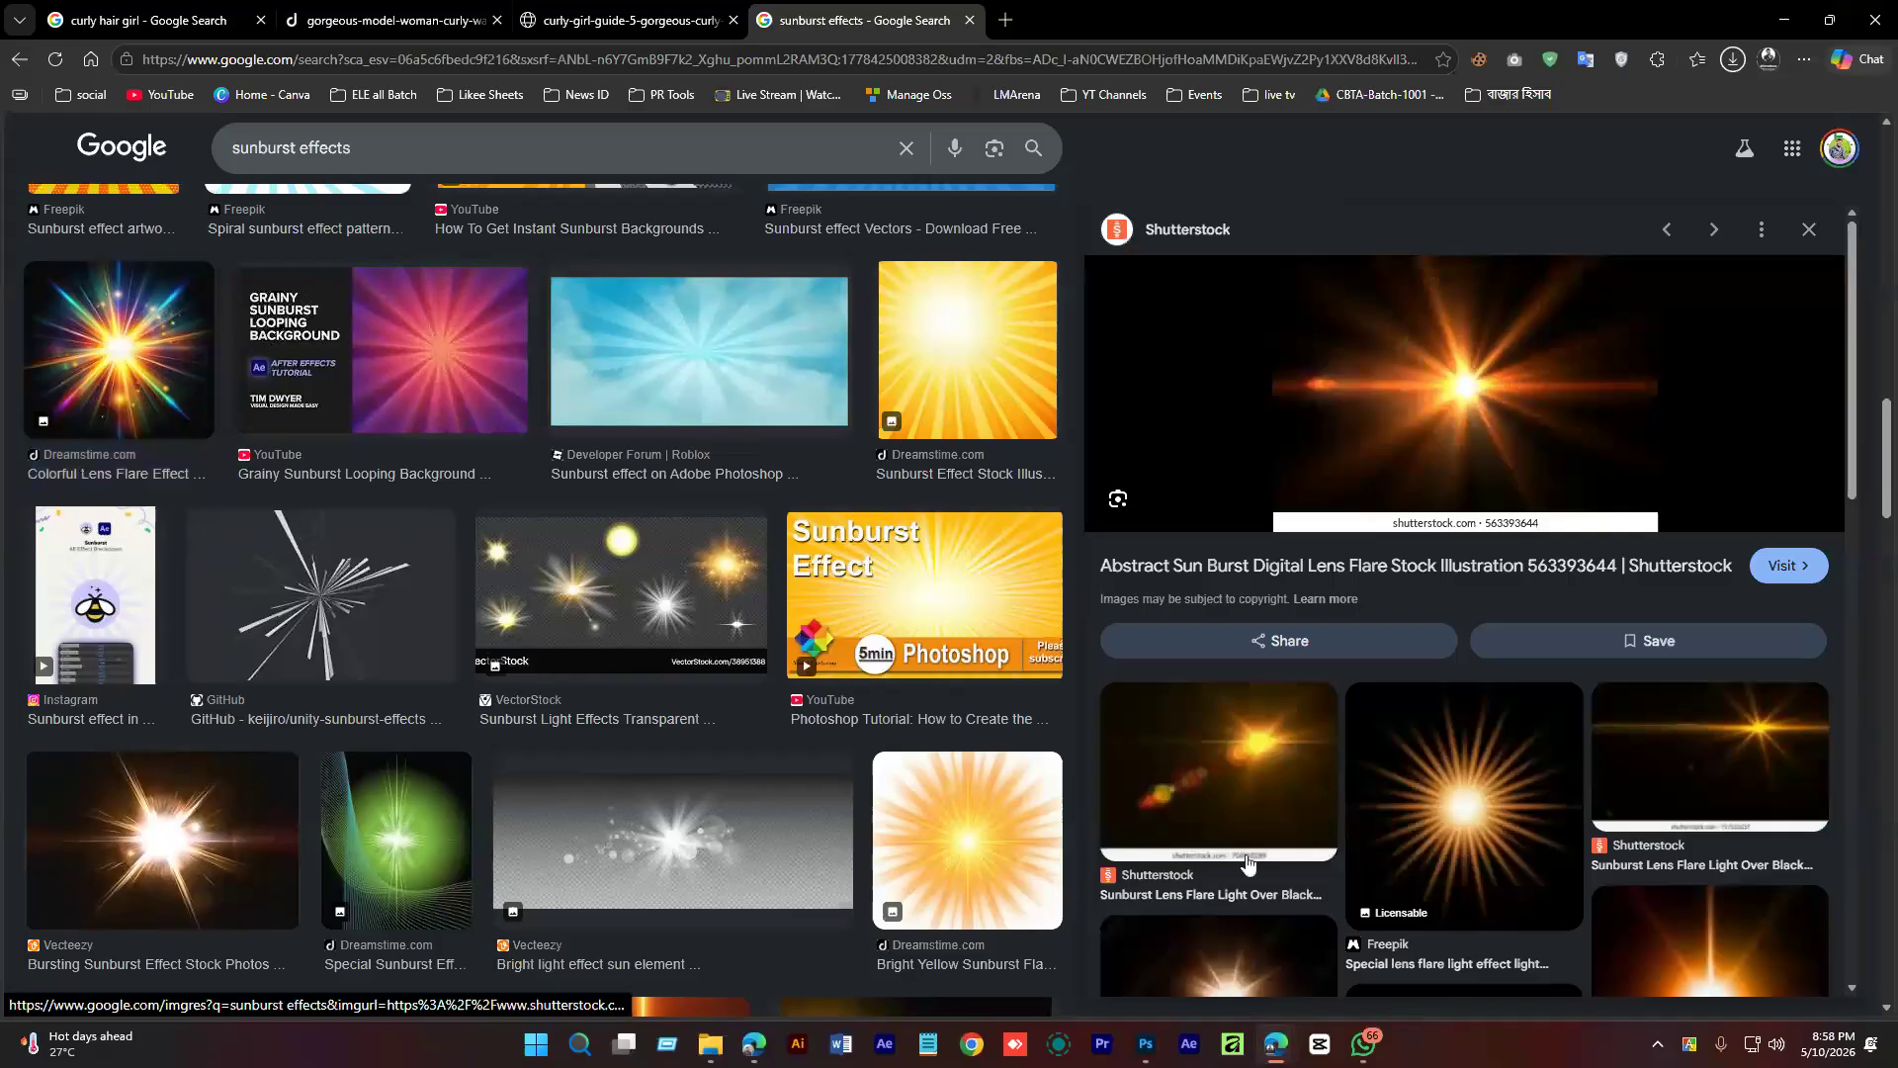
left_click(1146, 1044)
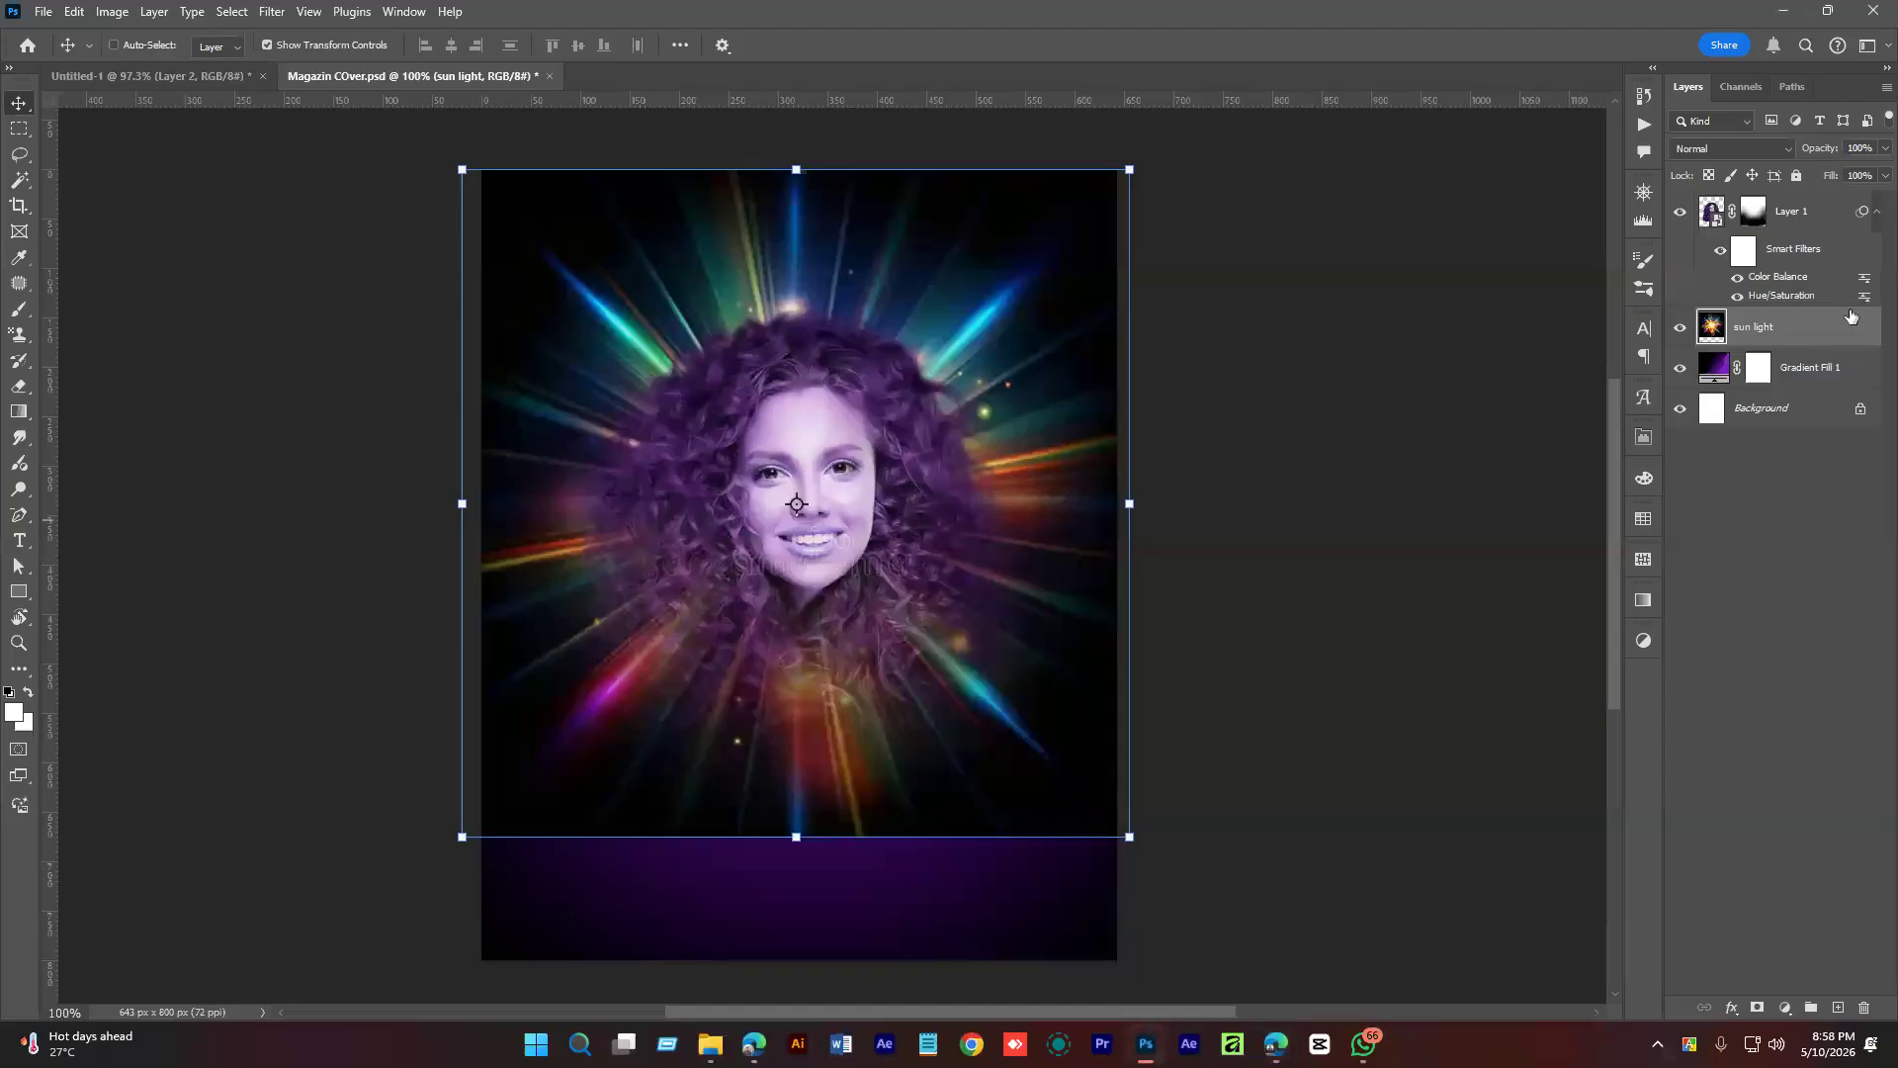
Set the sun light layer's blend mode to Screen and toggle the layer's visibility to compare the effect.
left_click(1730, 149)
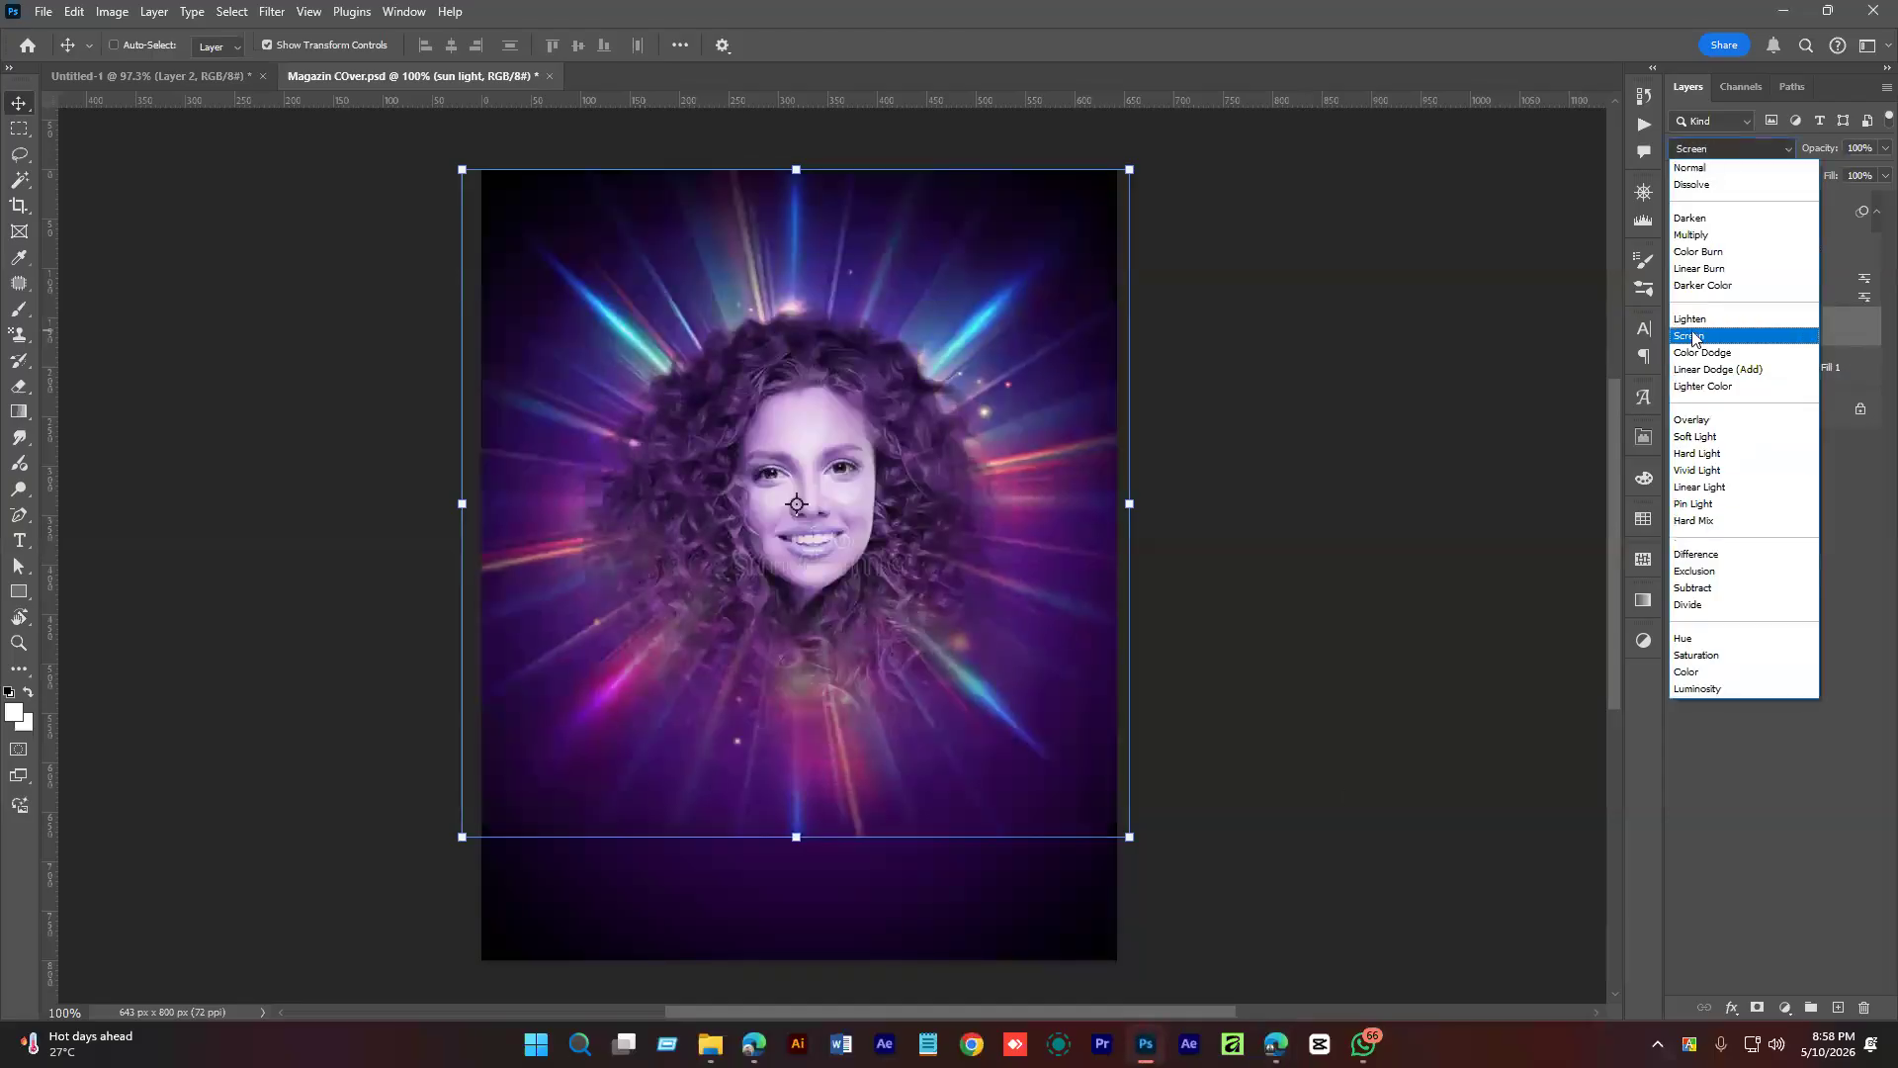
left_click(1693, 336)
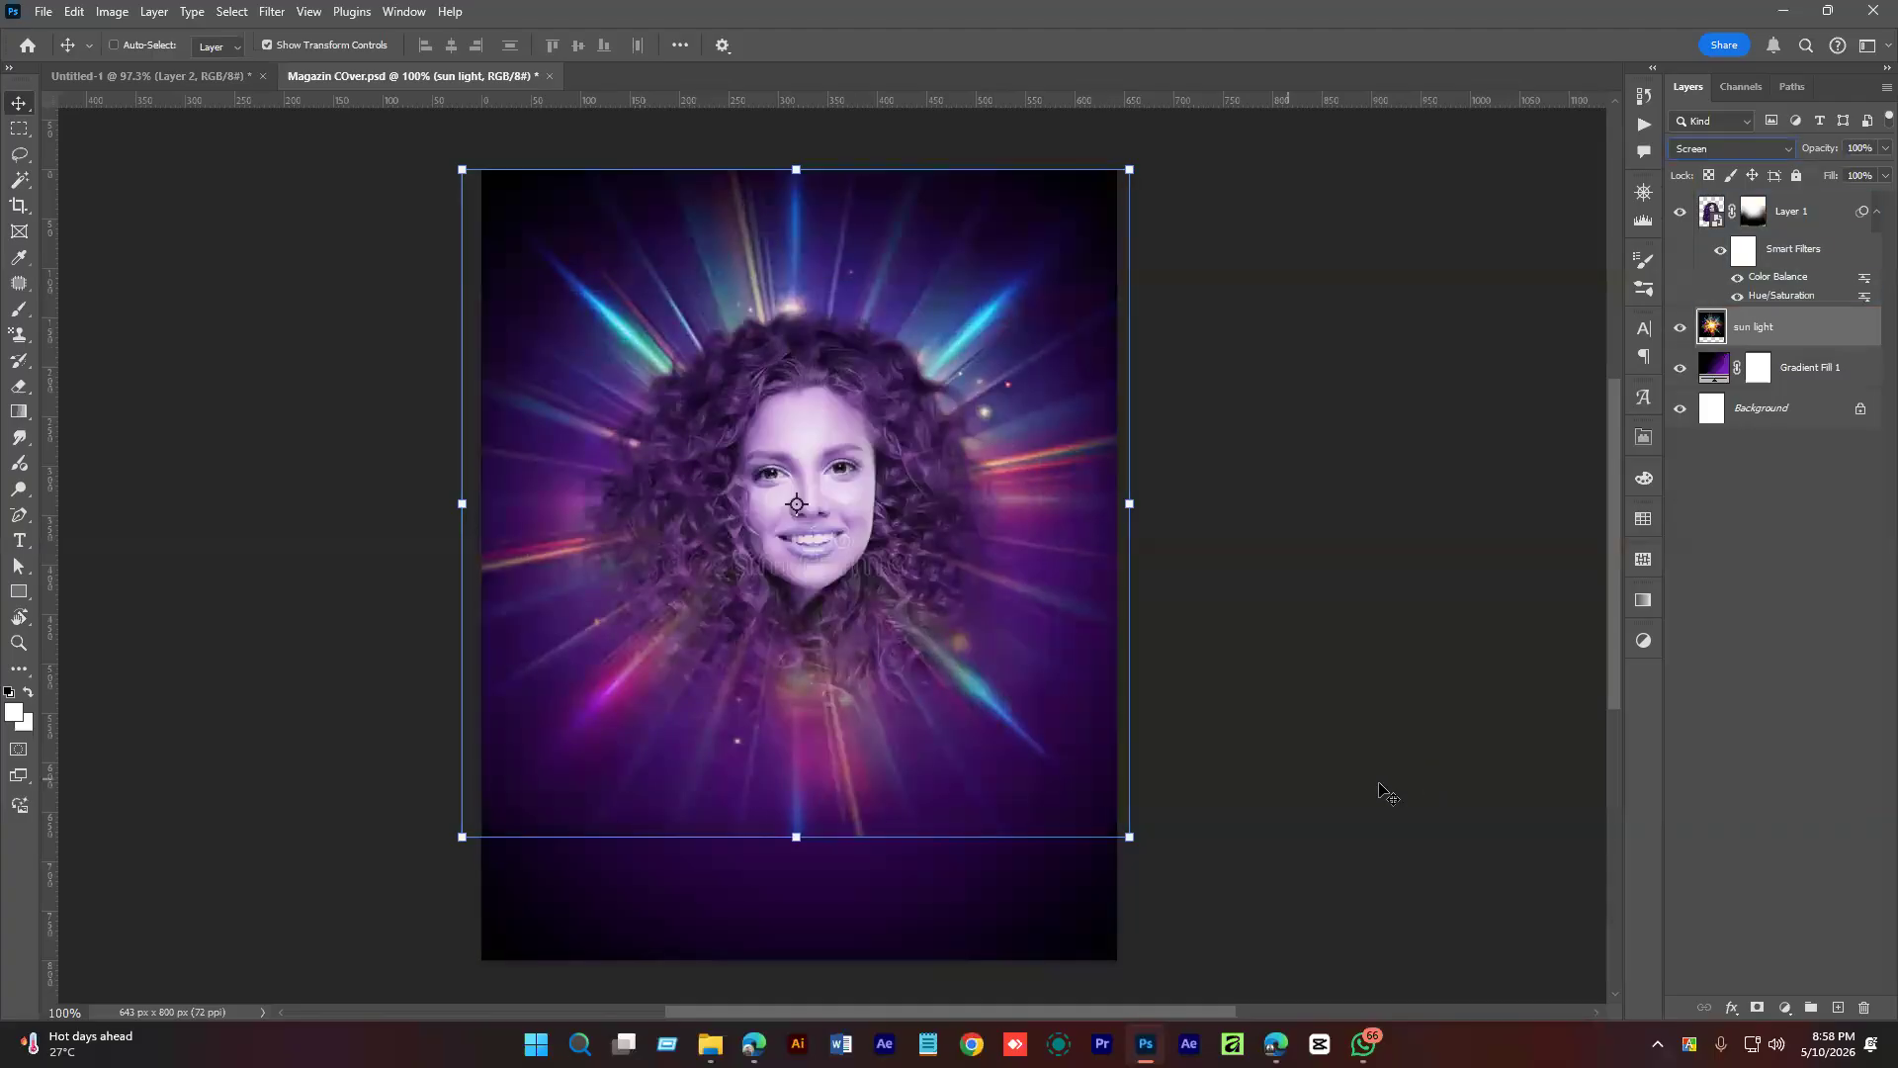
left_click(1677, 500)
left_click(1695, 381)
left_click(1692, 337)
left_click(1680, 328)
left_click(1680, 327)
Switch the sun light layer to Normal for comparison and return it to the Screen blend mode.
left_click(1720, 149)
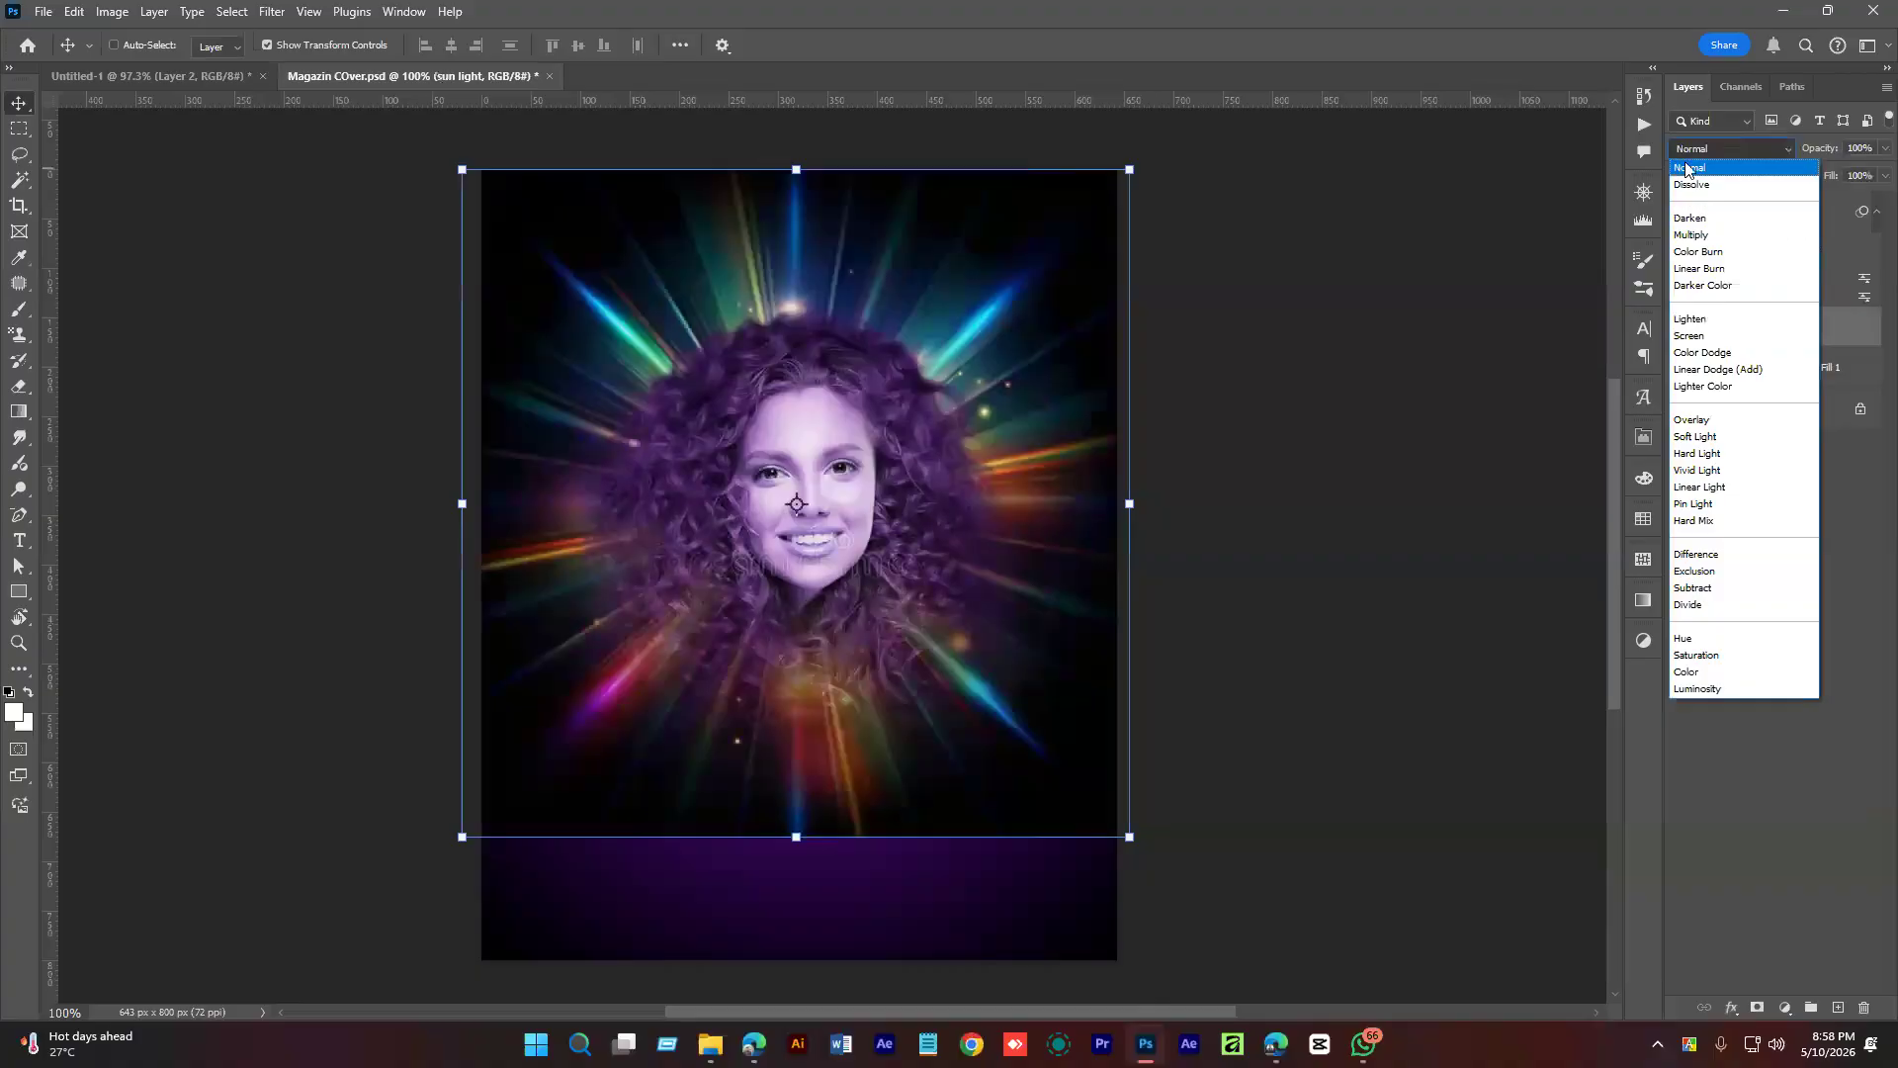
left_click(1687, 169)
left_click(1717, 151)
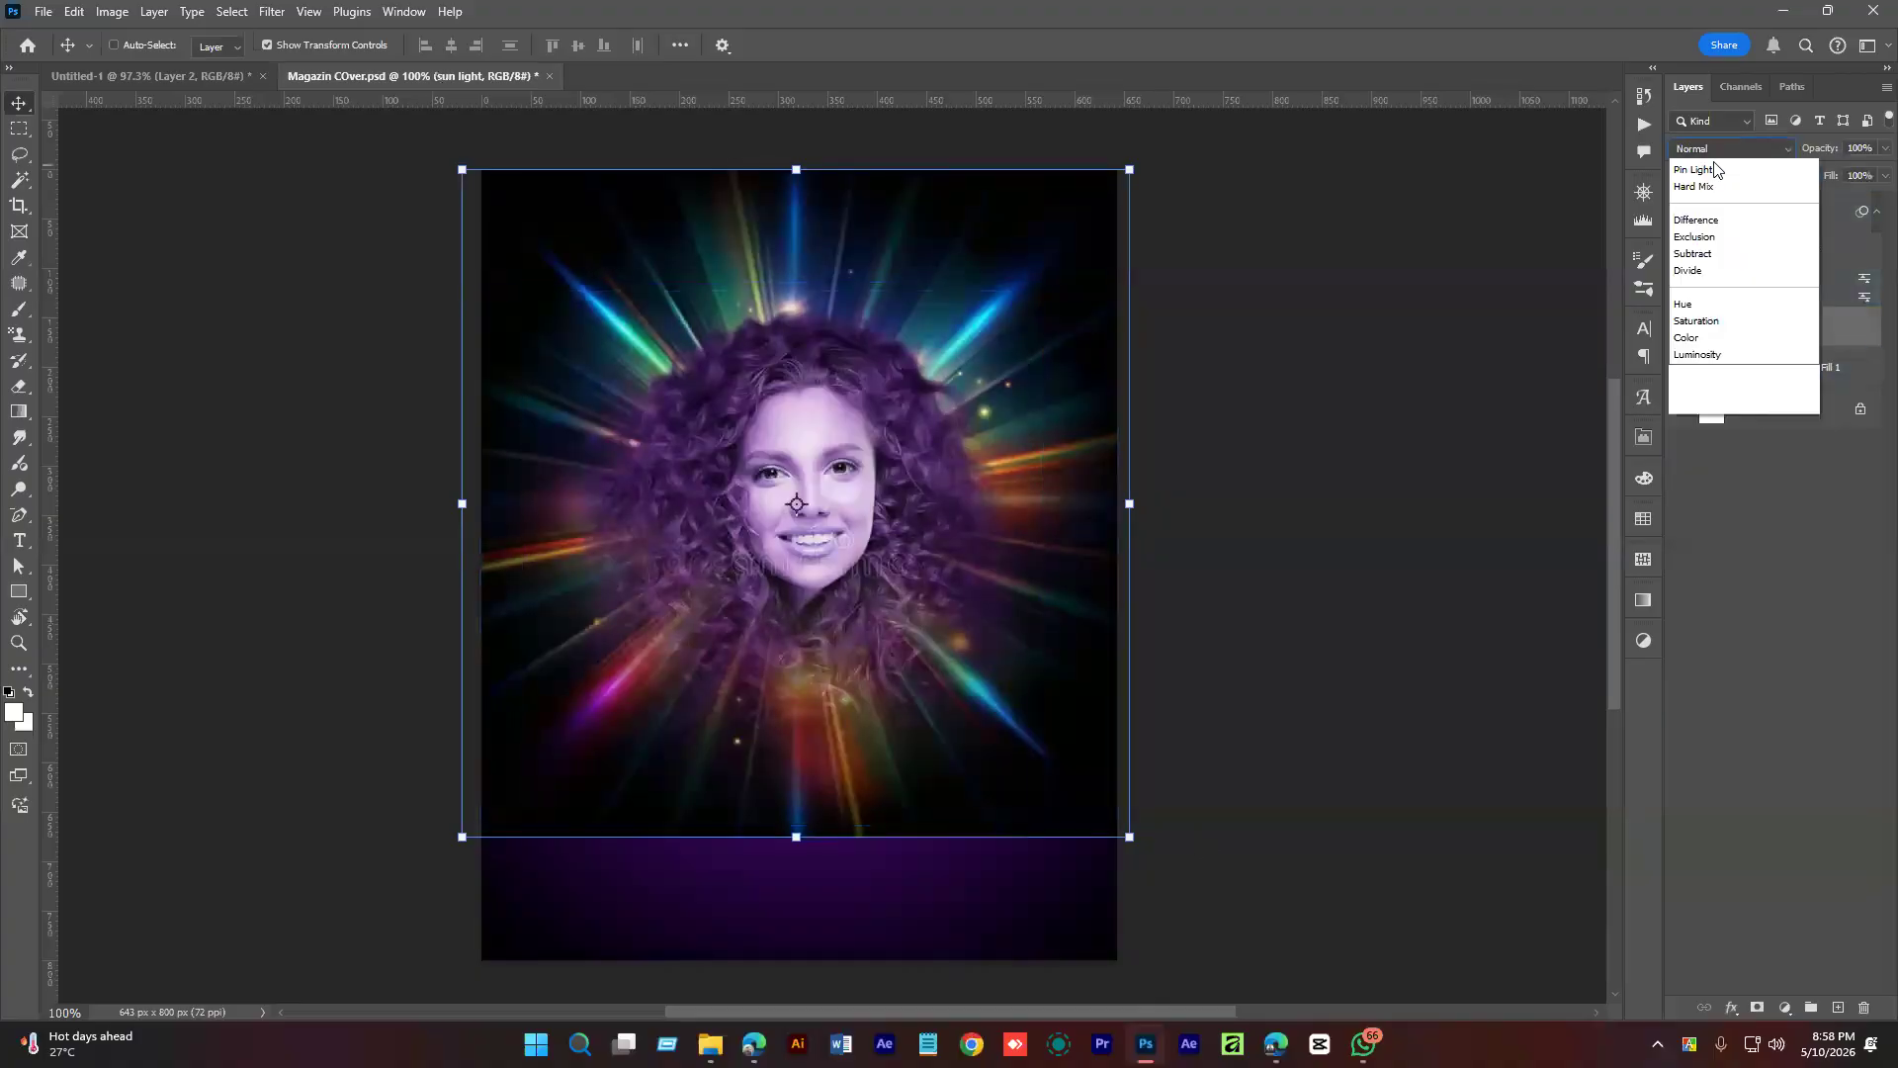
left_click(1706, 336)
left_click(1703, 469)
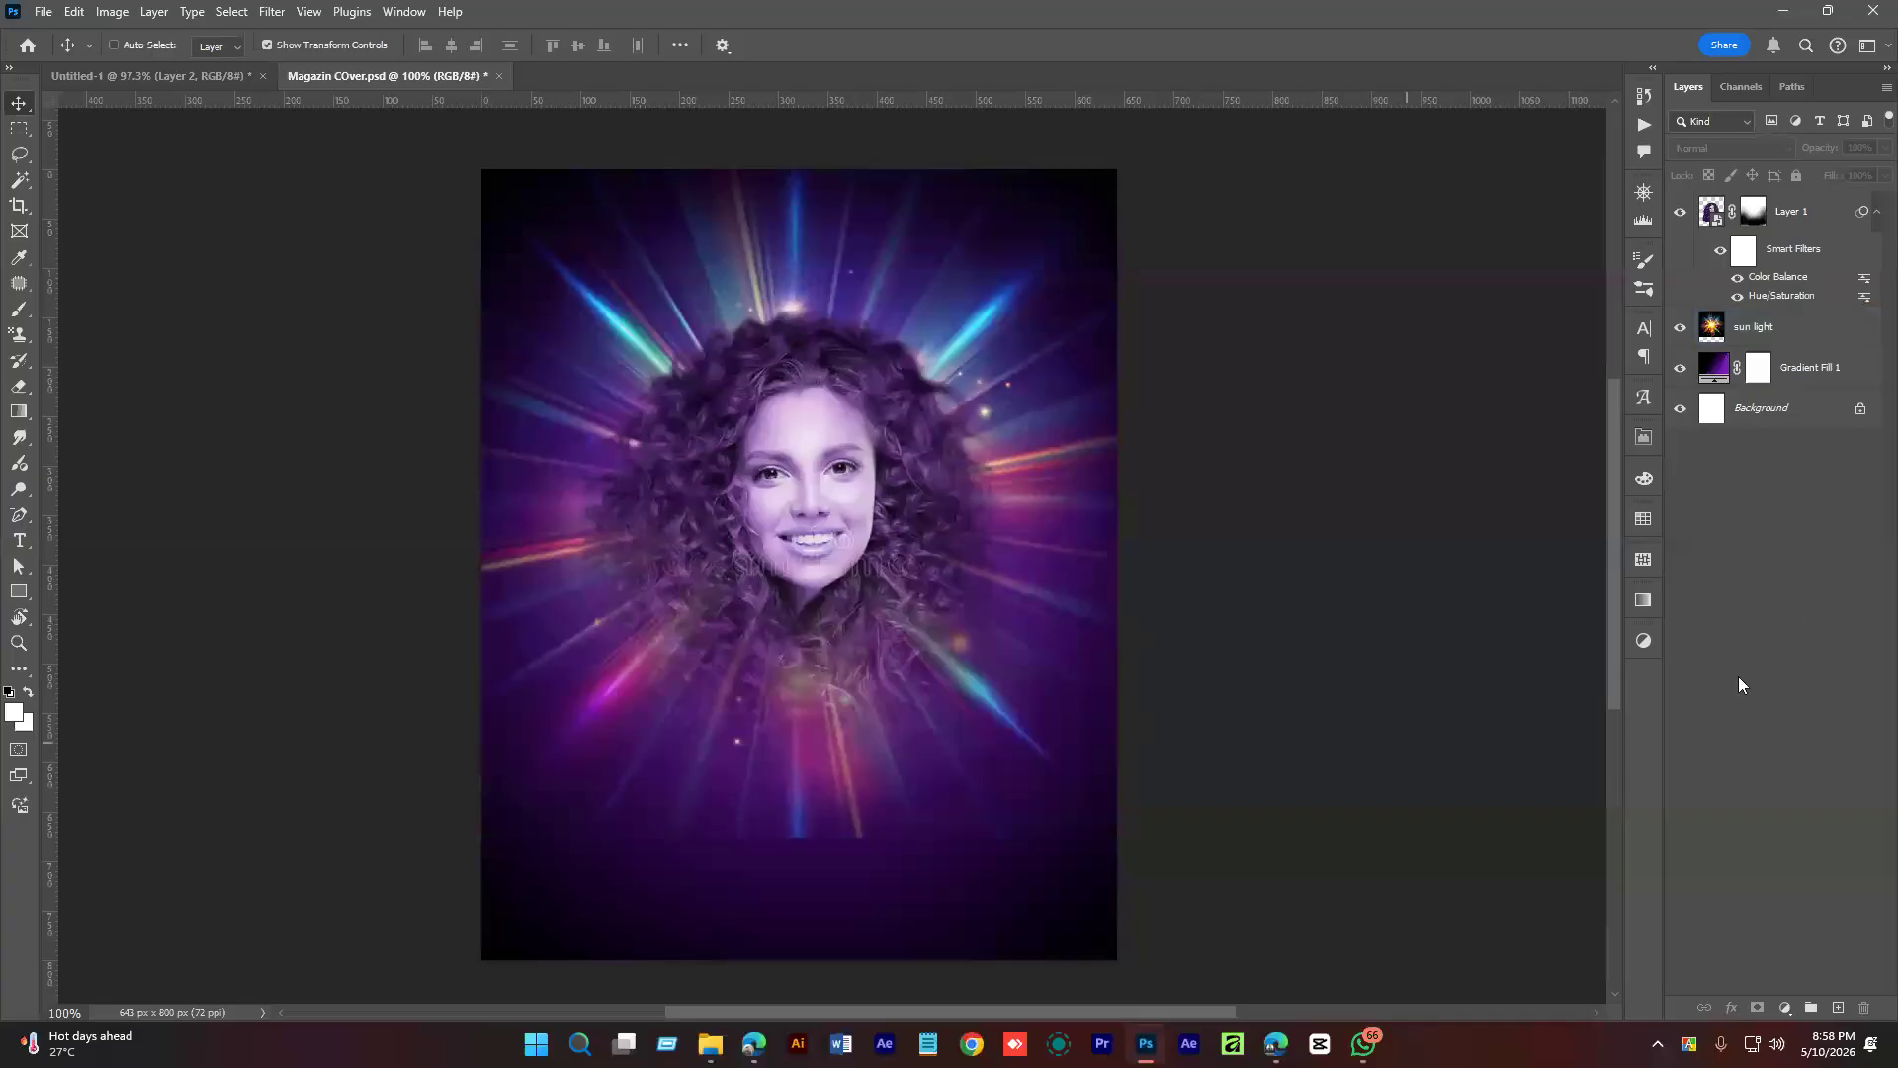
left_click(1779, 337)
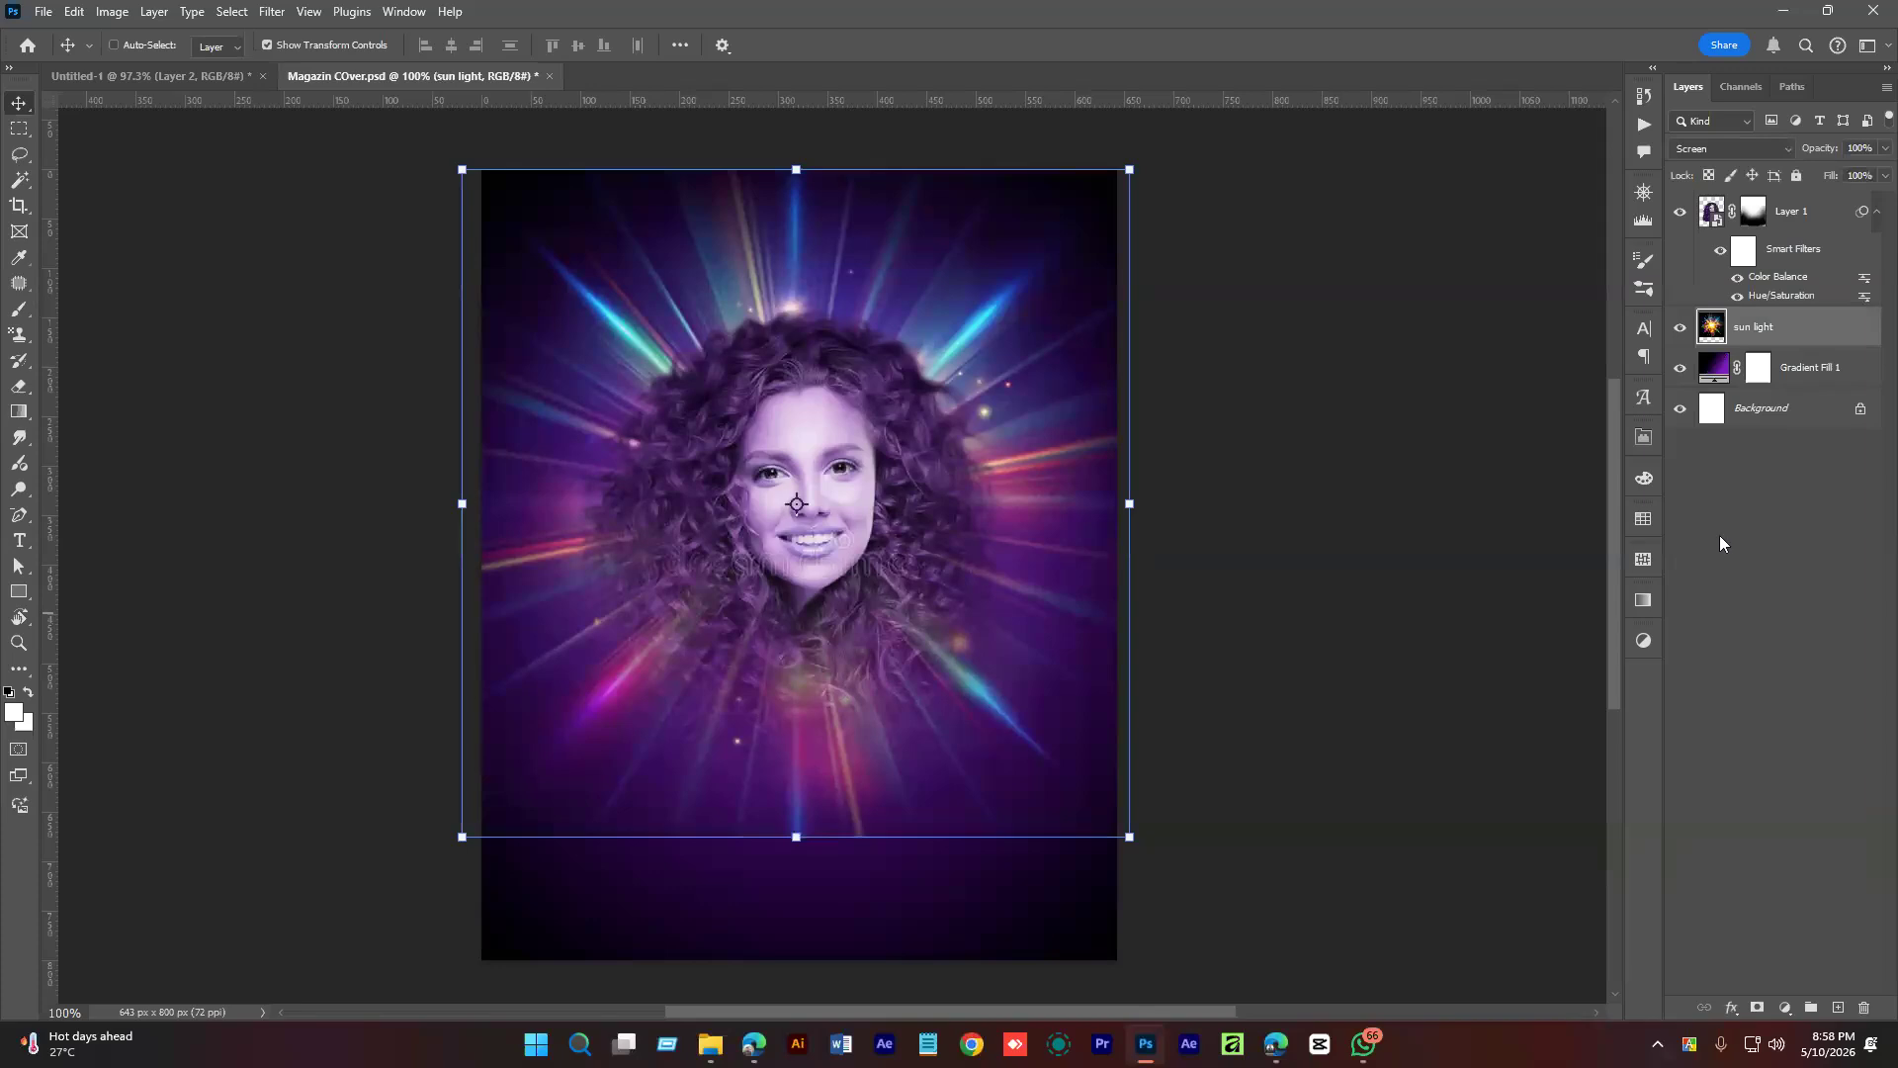
key("alt+Tab")
key("alt+Tab")
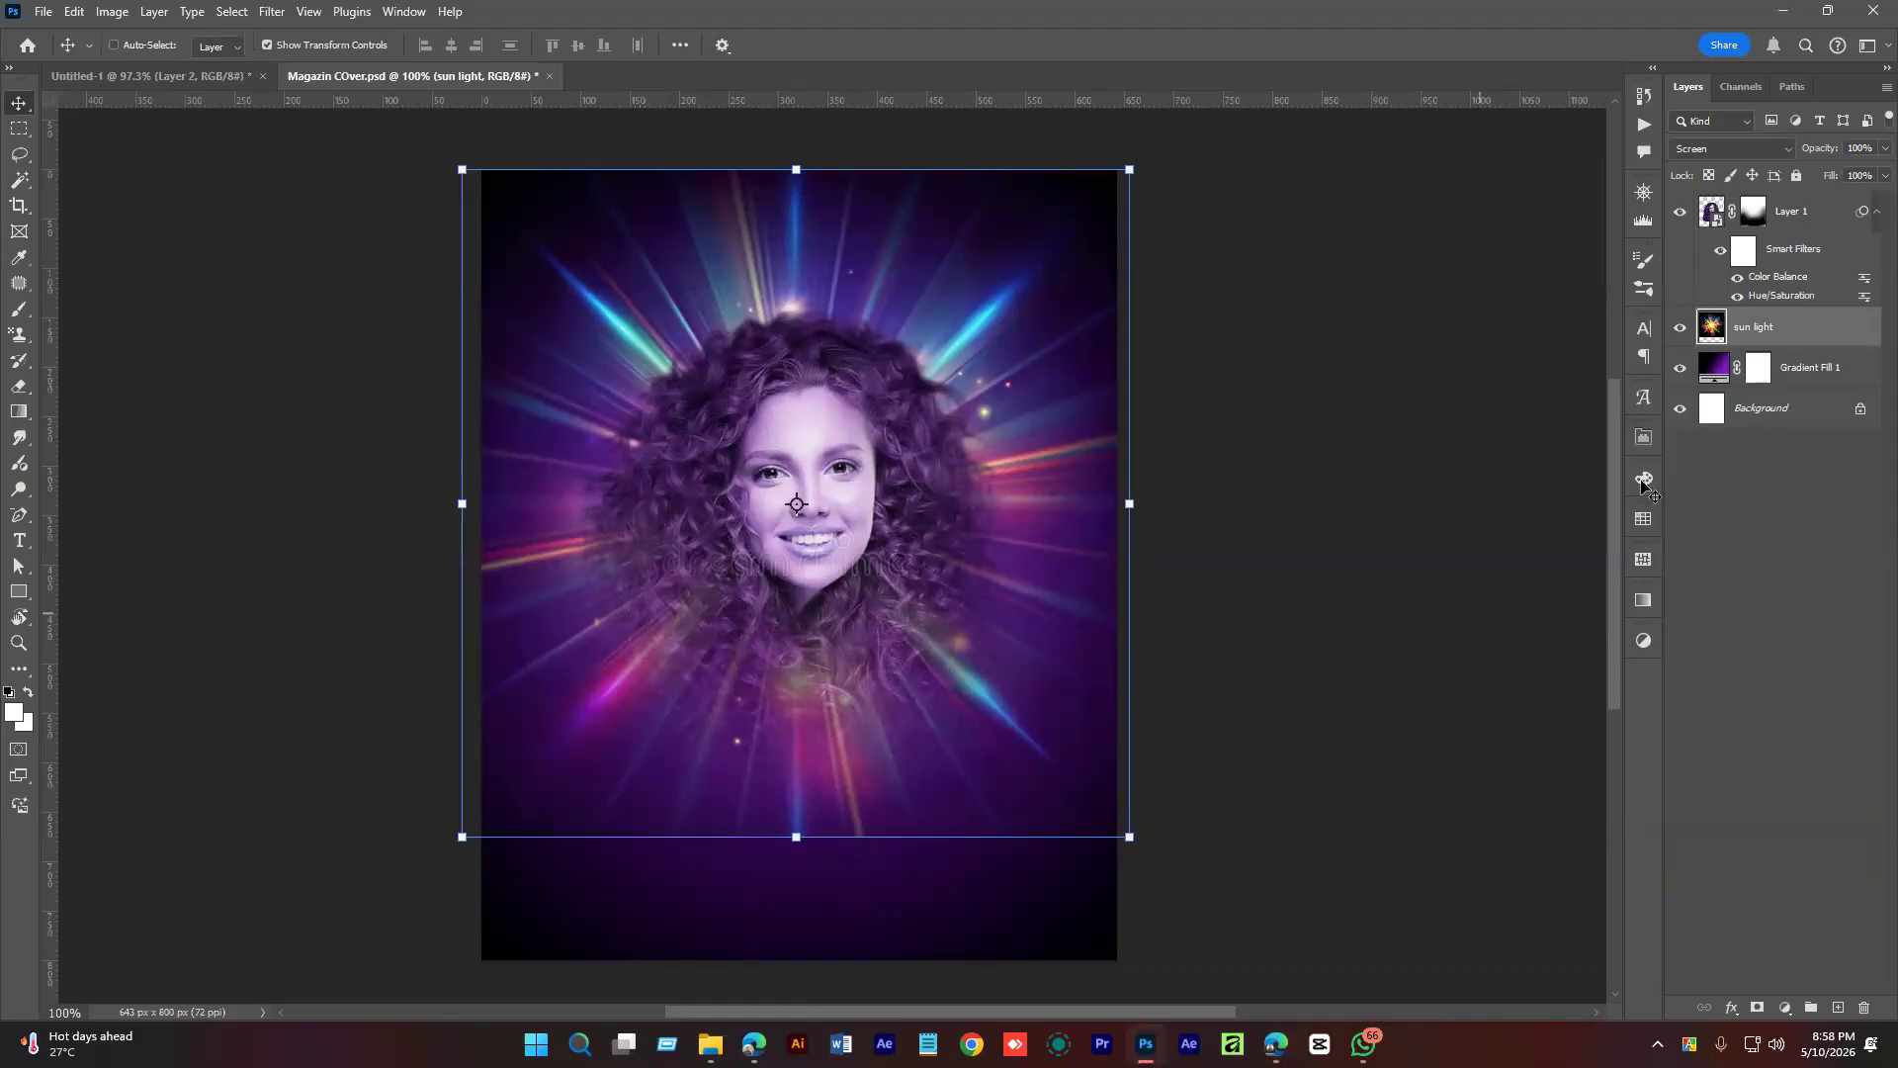
left_click(1738, 796)
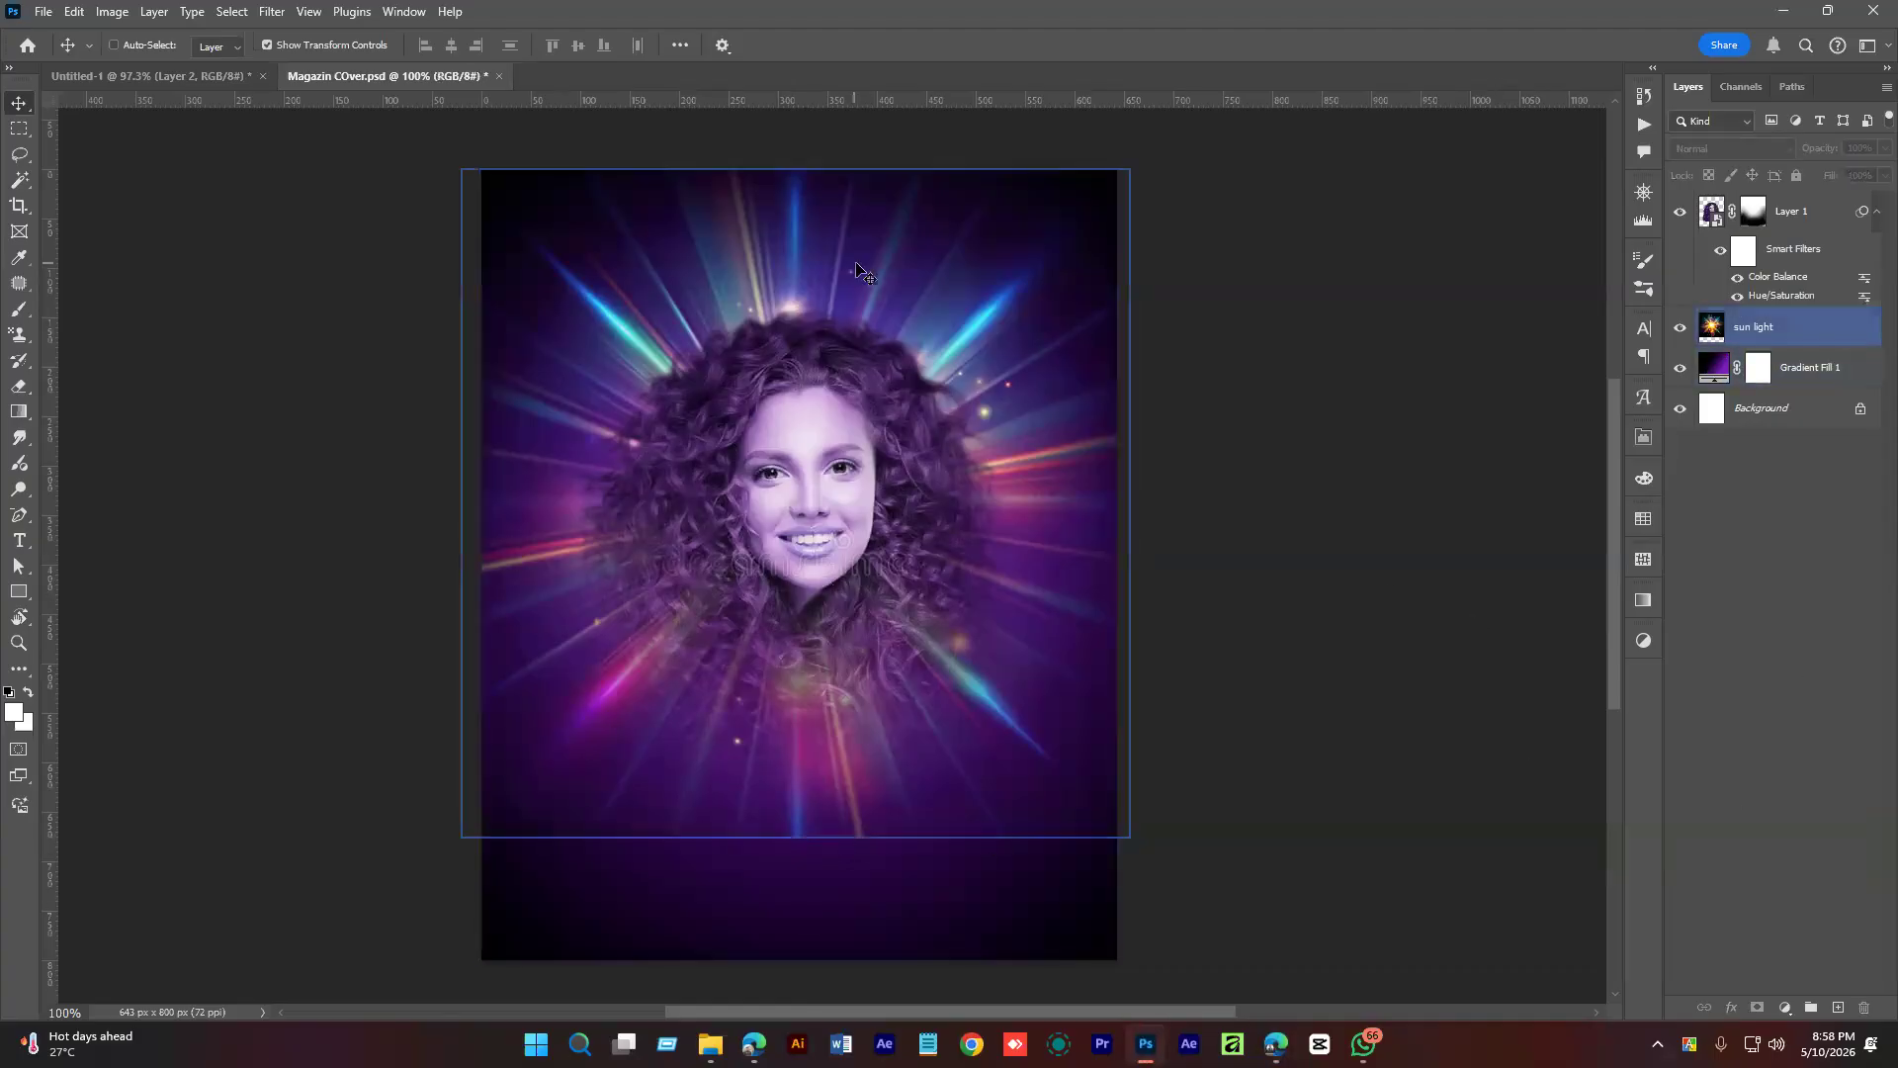
Scale the sun light layer down around its center to about 83% so all its edges fit inside the cover.
left_click(1828, 334)
key("ctrl+t")
left_click_drag(1130, 170, 1074, 228)
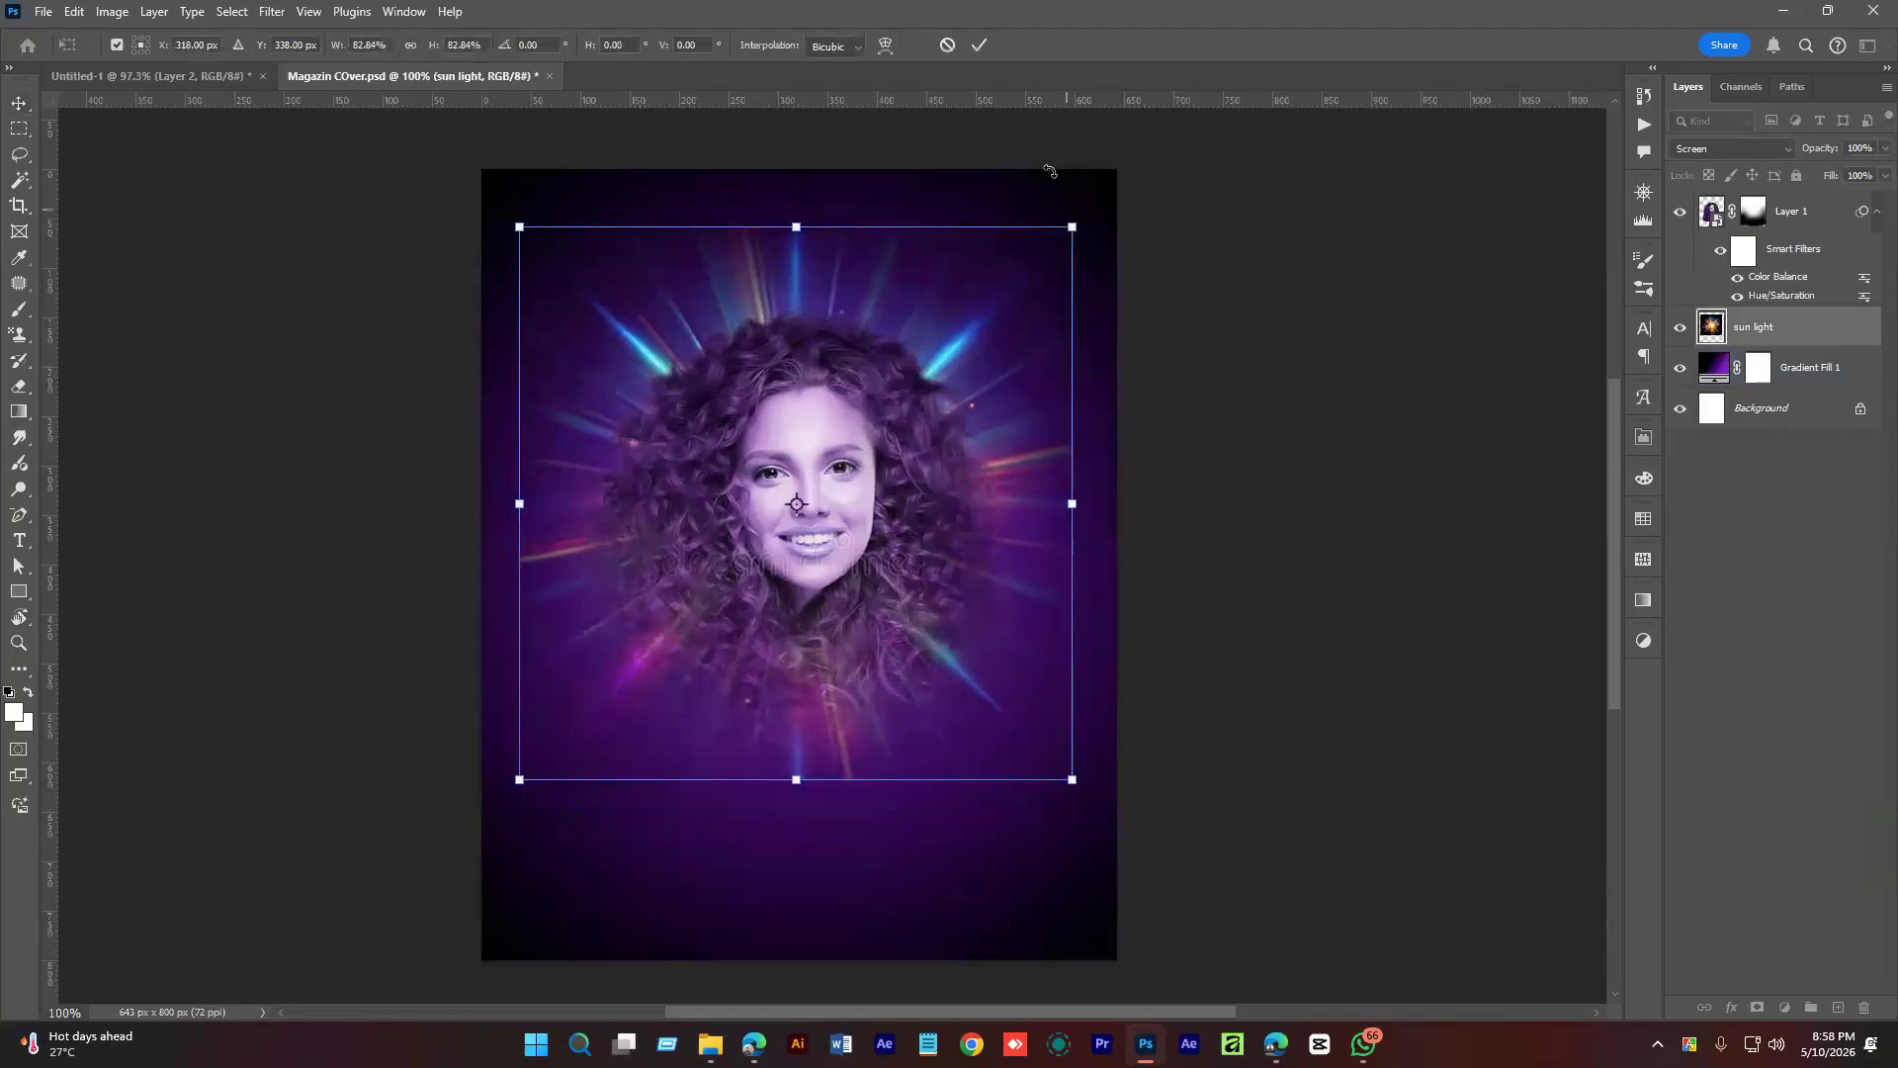
left_click(978, 45)
left_click(1696, 553)
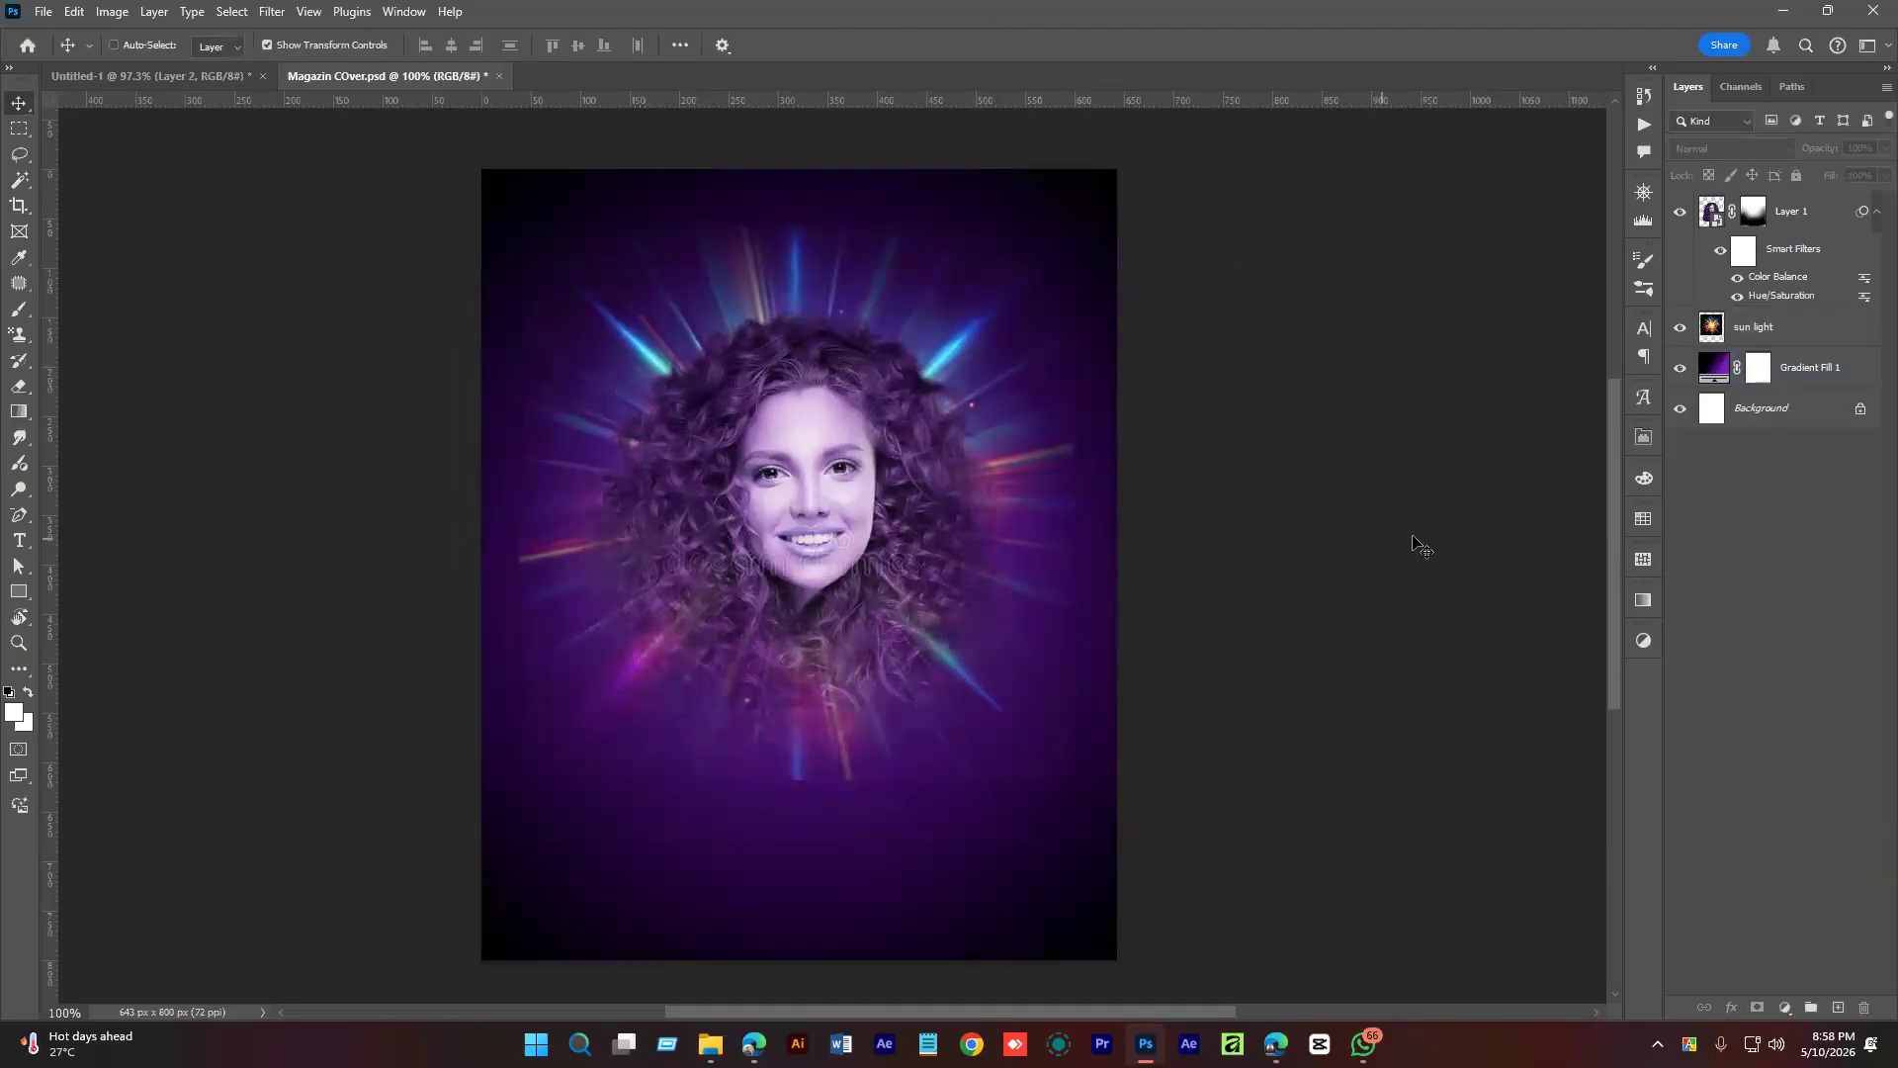
Add a layer mask to the sun light layer and choose a soft round brush for painting on it.
left_click(1769, 327)
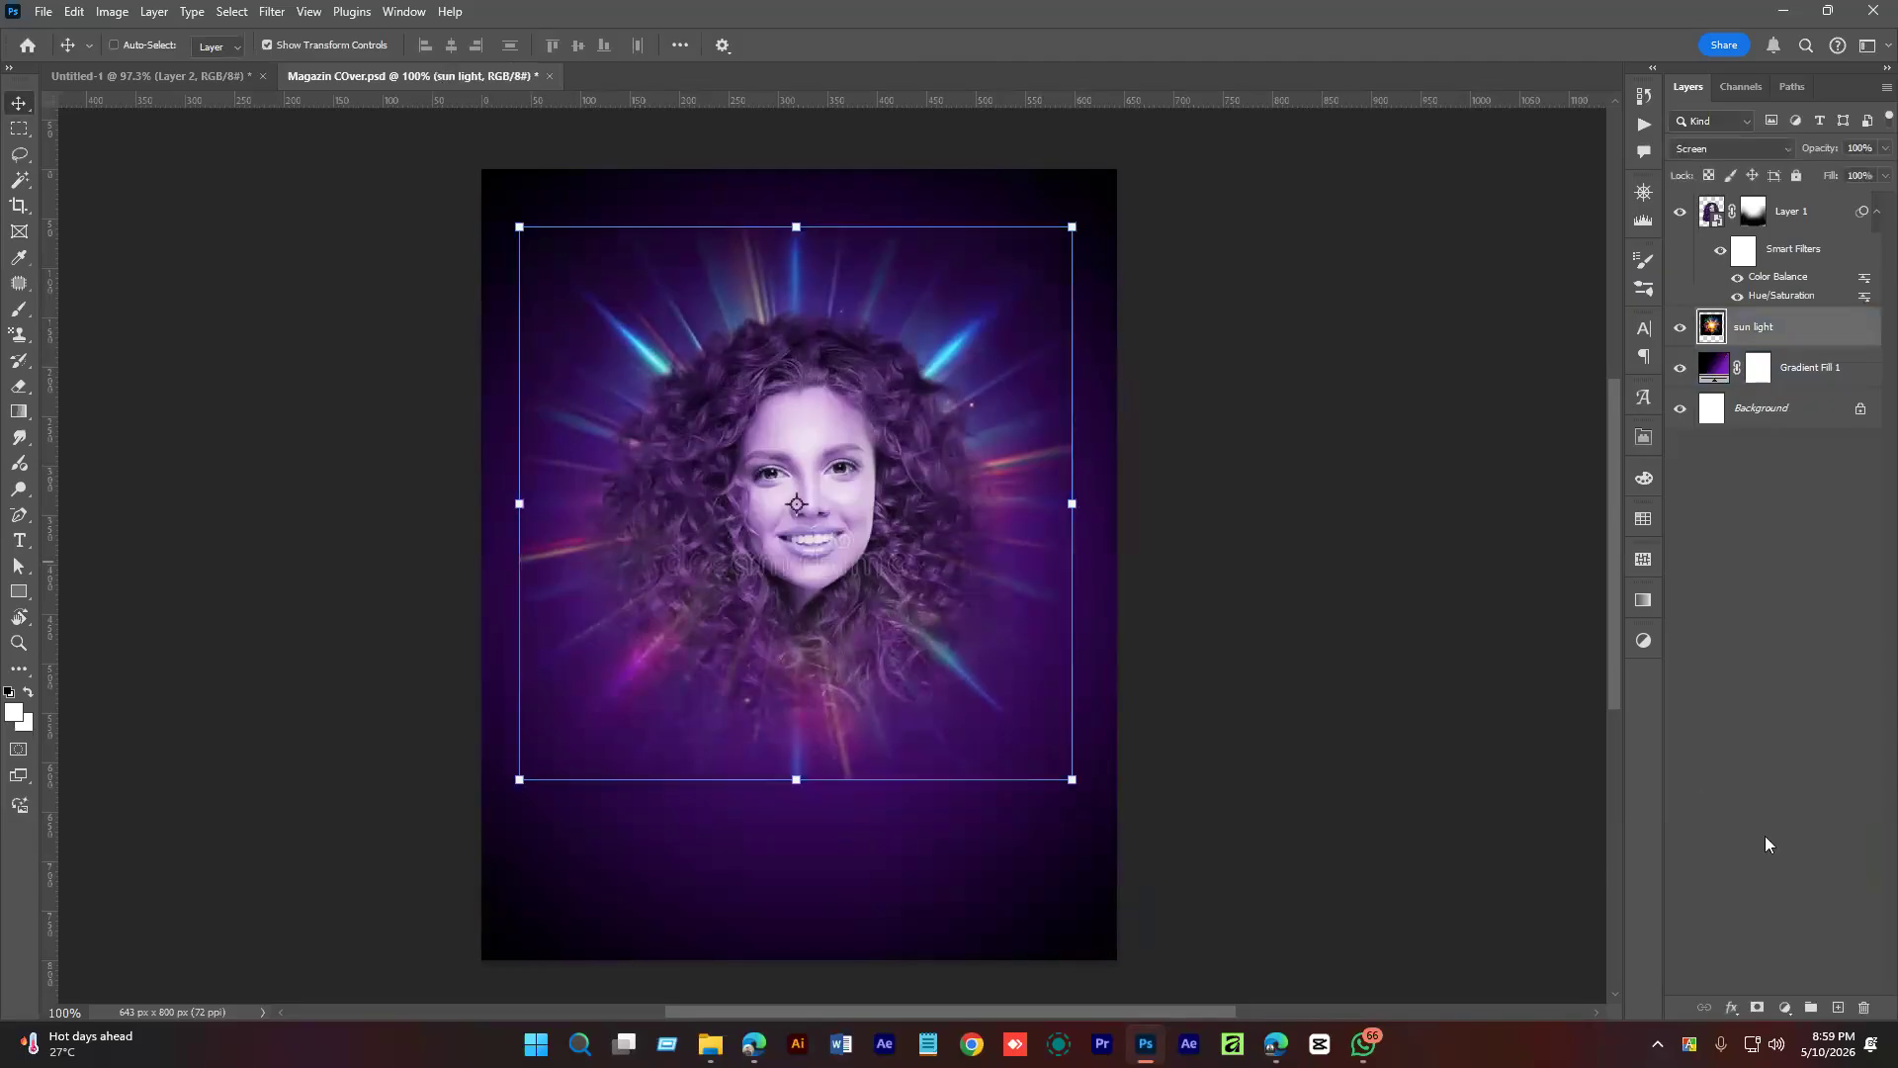
left_click(1757, 1007)
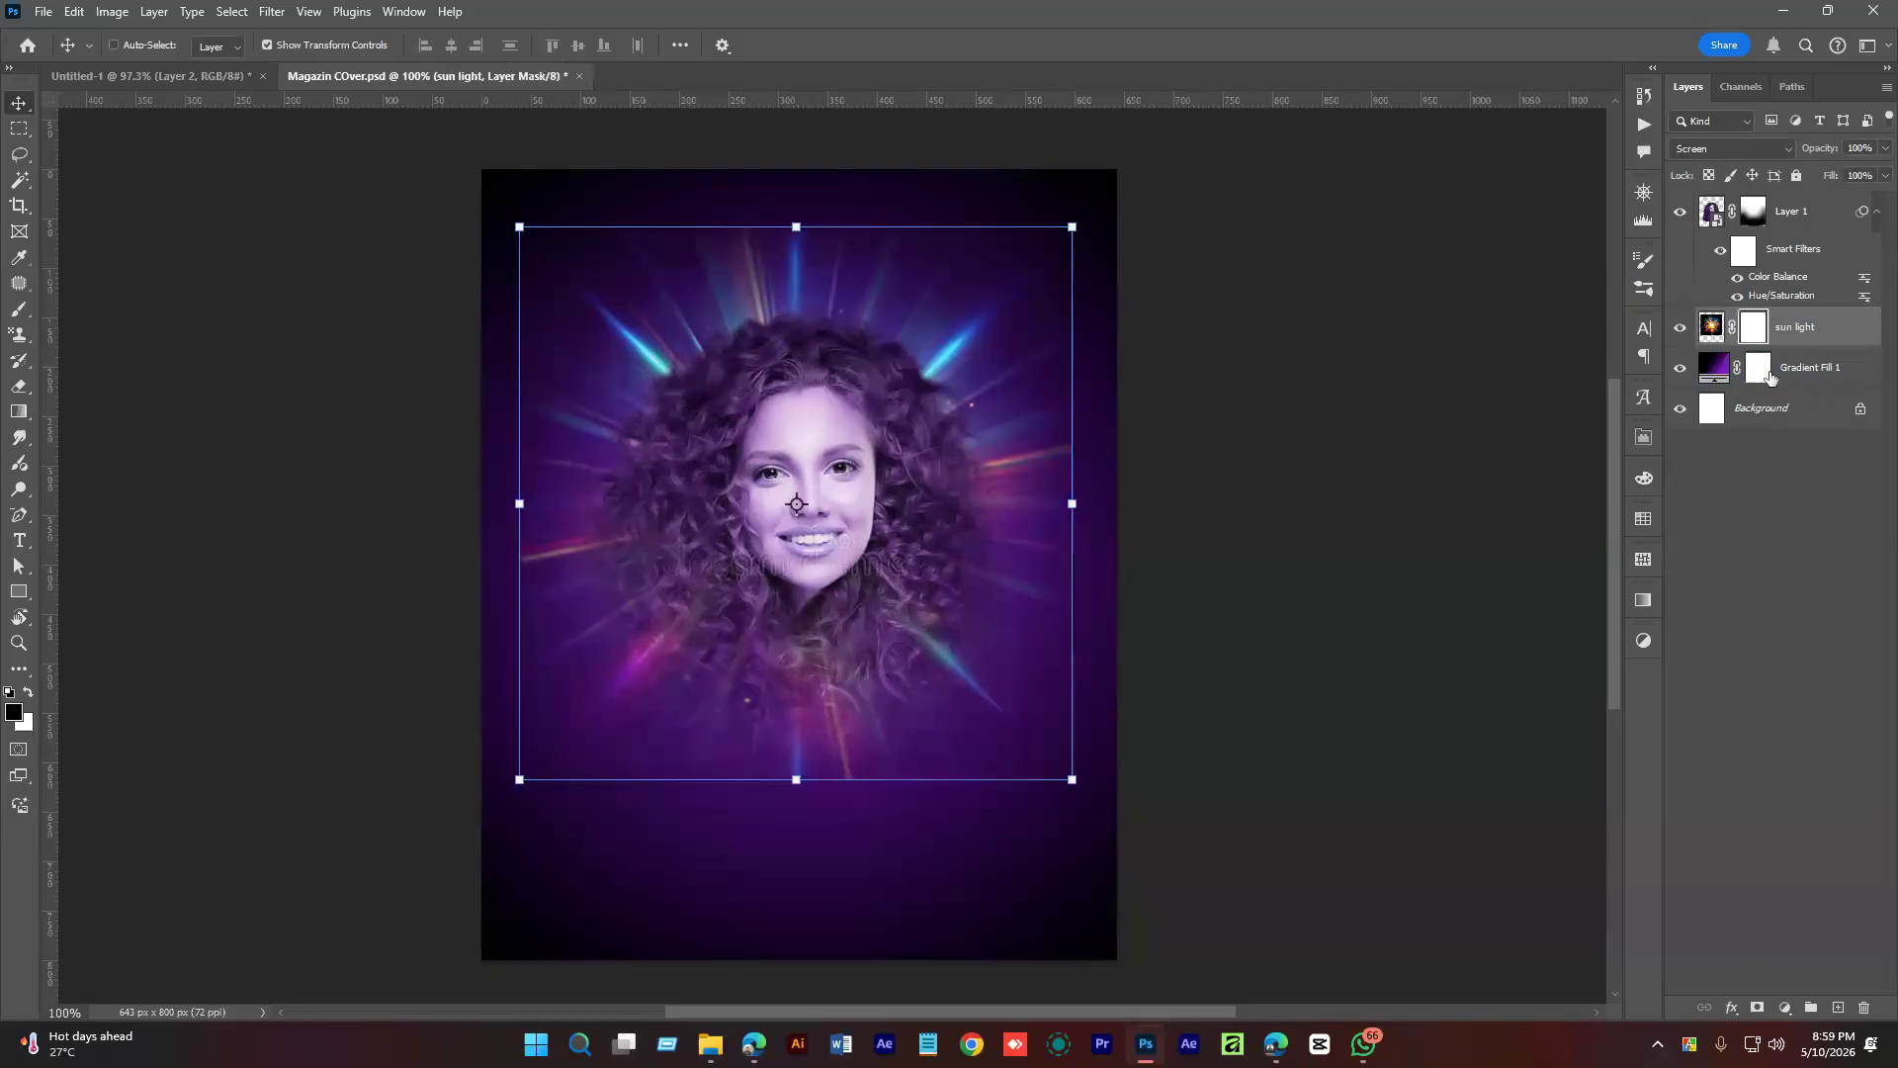
key("b")
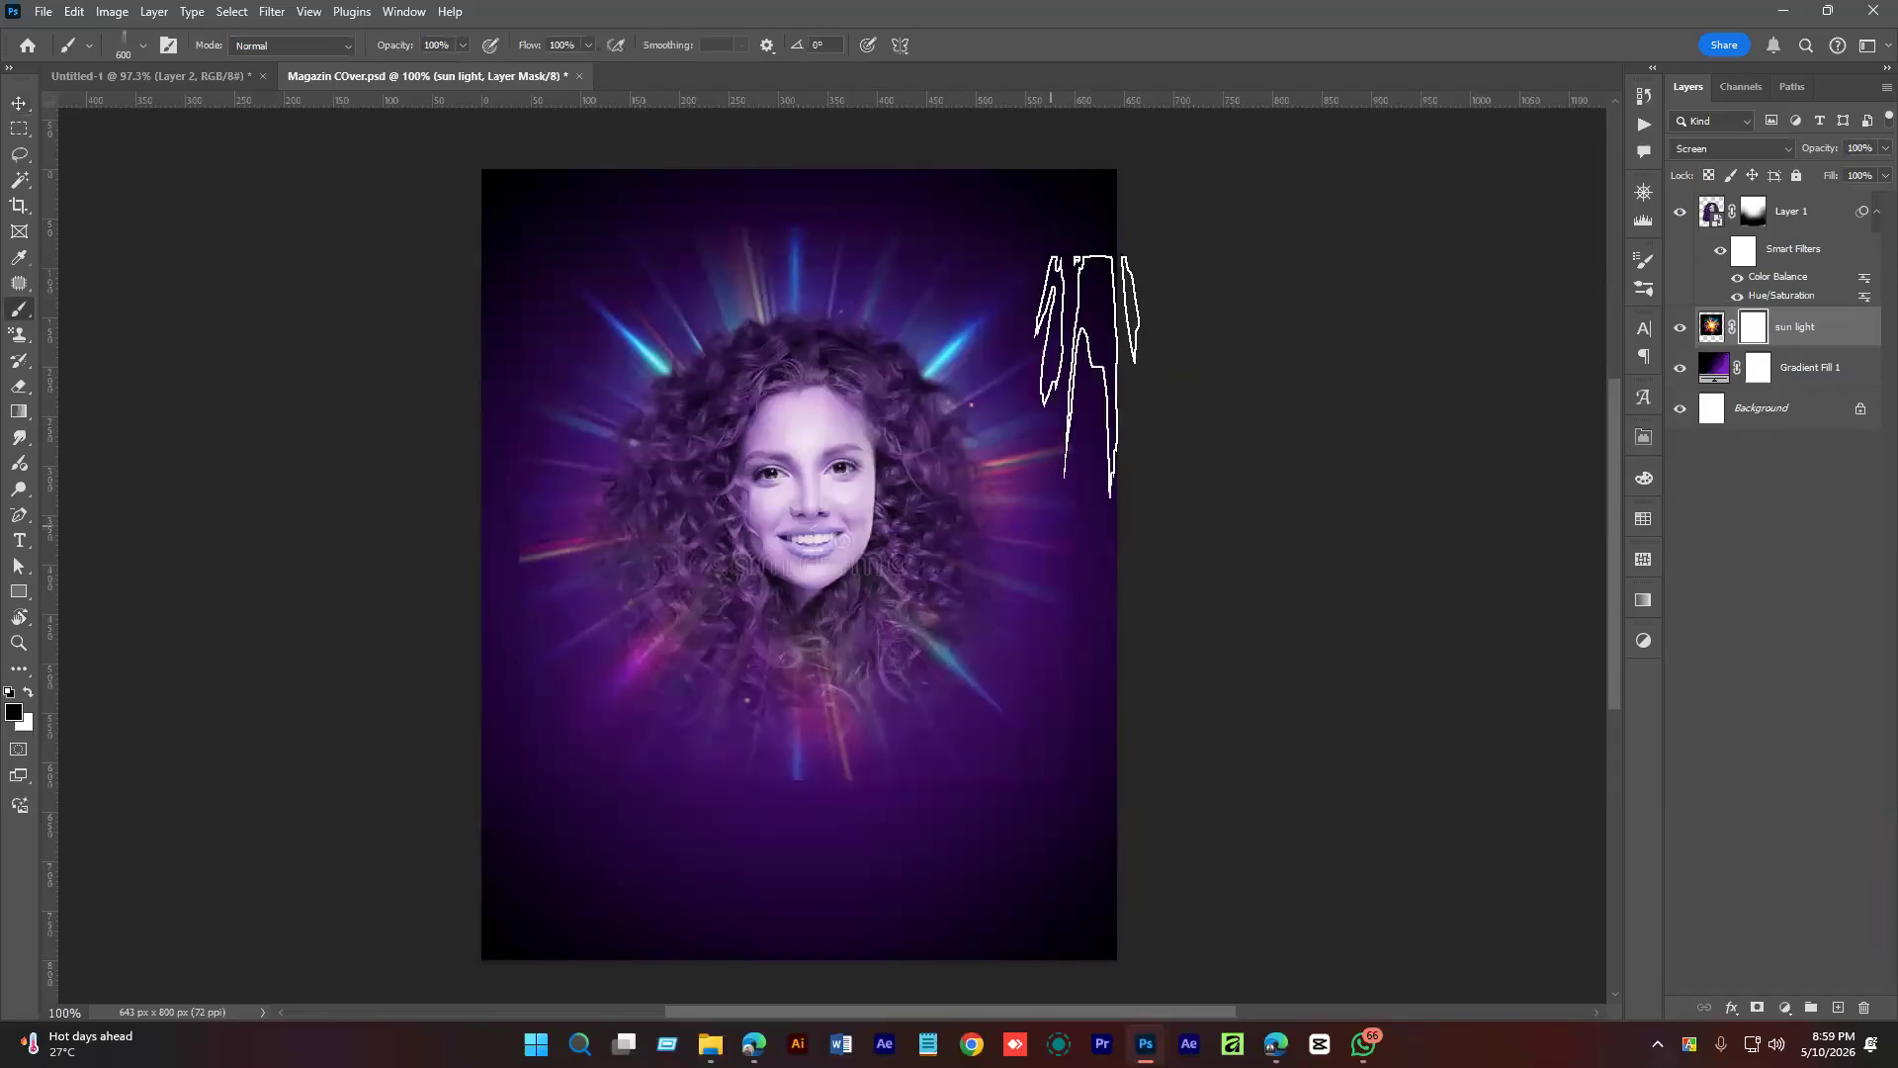
right_click(870, 426)
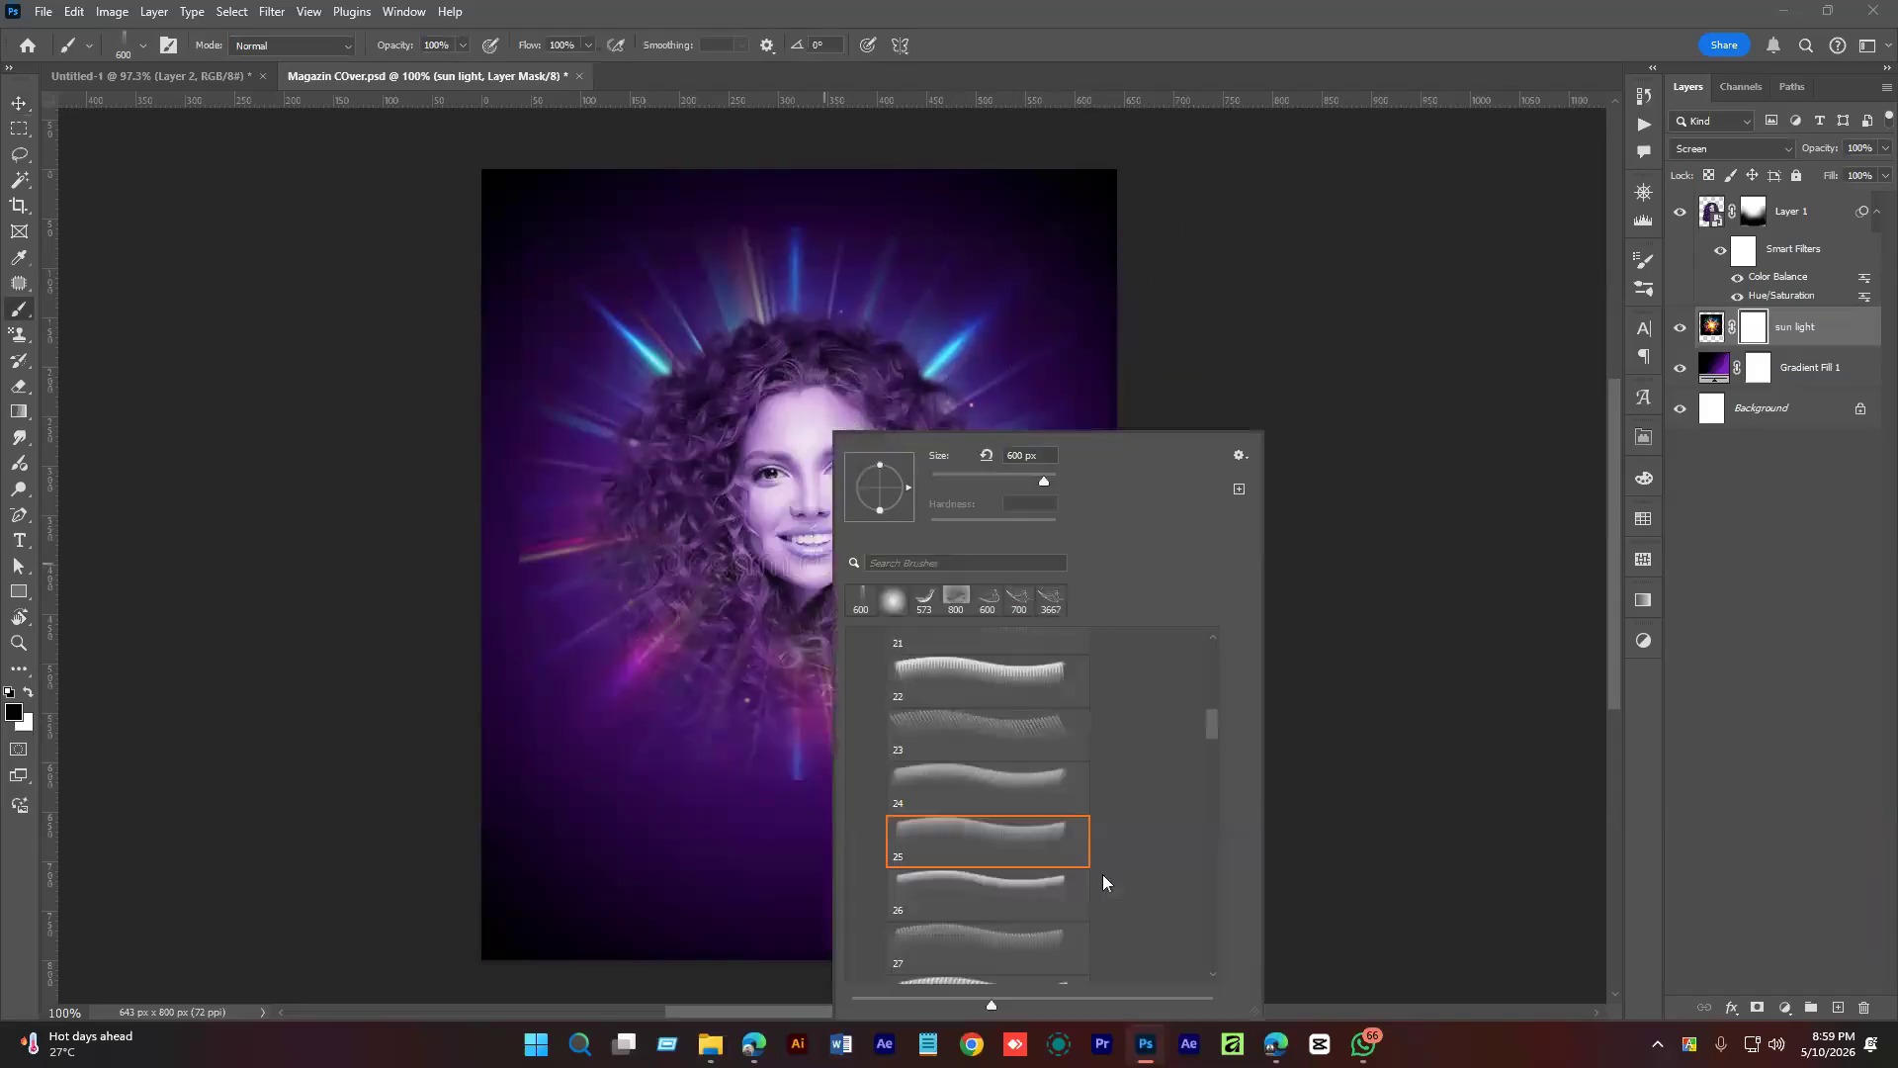
left_click_drag(1214, 744, 1212, 643)
left_click(857, 640)
left_click(967, 681)
key("Return")
Paint black around the sun light mask's outer edges with a brush of about 200 px at 20–30% opacity to fade the rays.
key("bracketleft")
key("bracketleft")
key("bracketleft")
key("bracketleft")
key("bracketleft")
key("bracketleft")
key("bracketleft")
key("bracketleft")
key("bracketleft")
key("bracketleft")
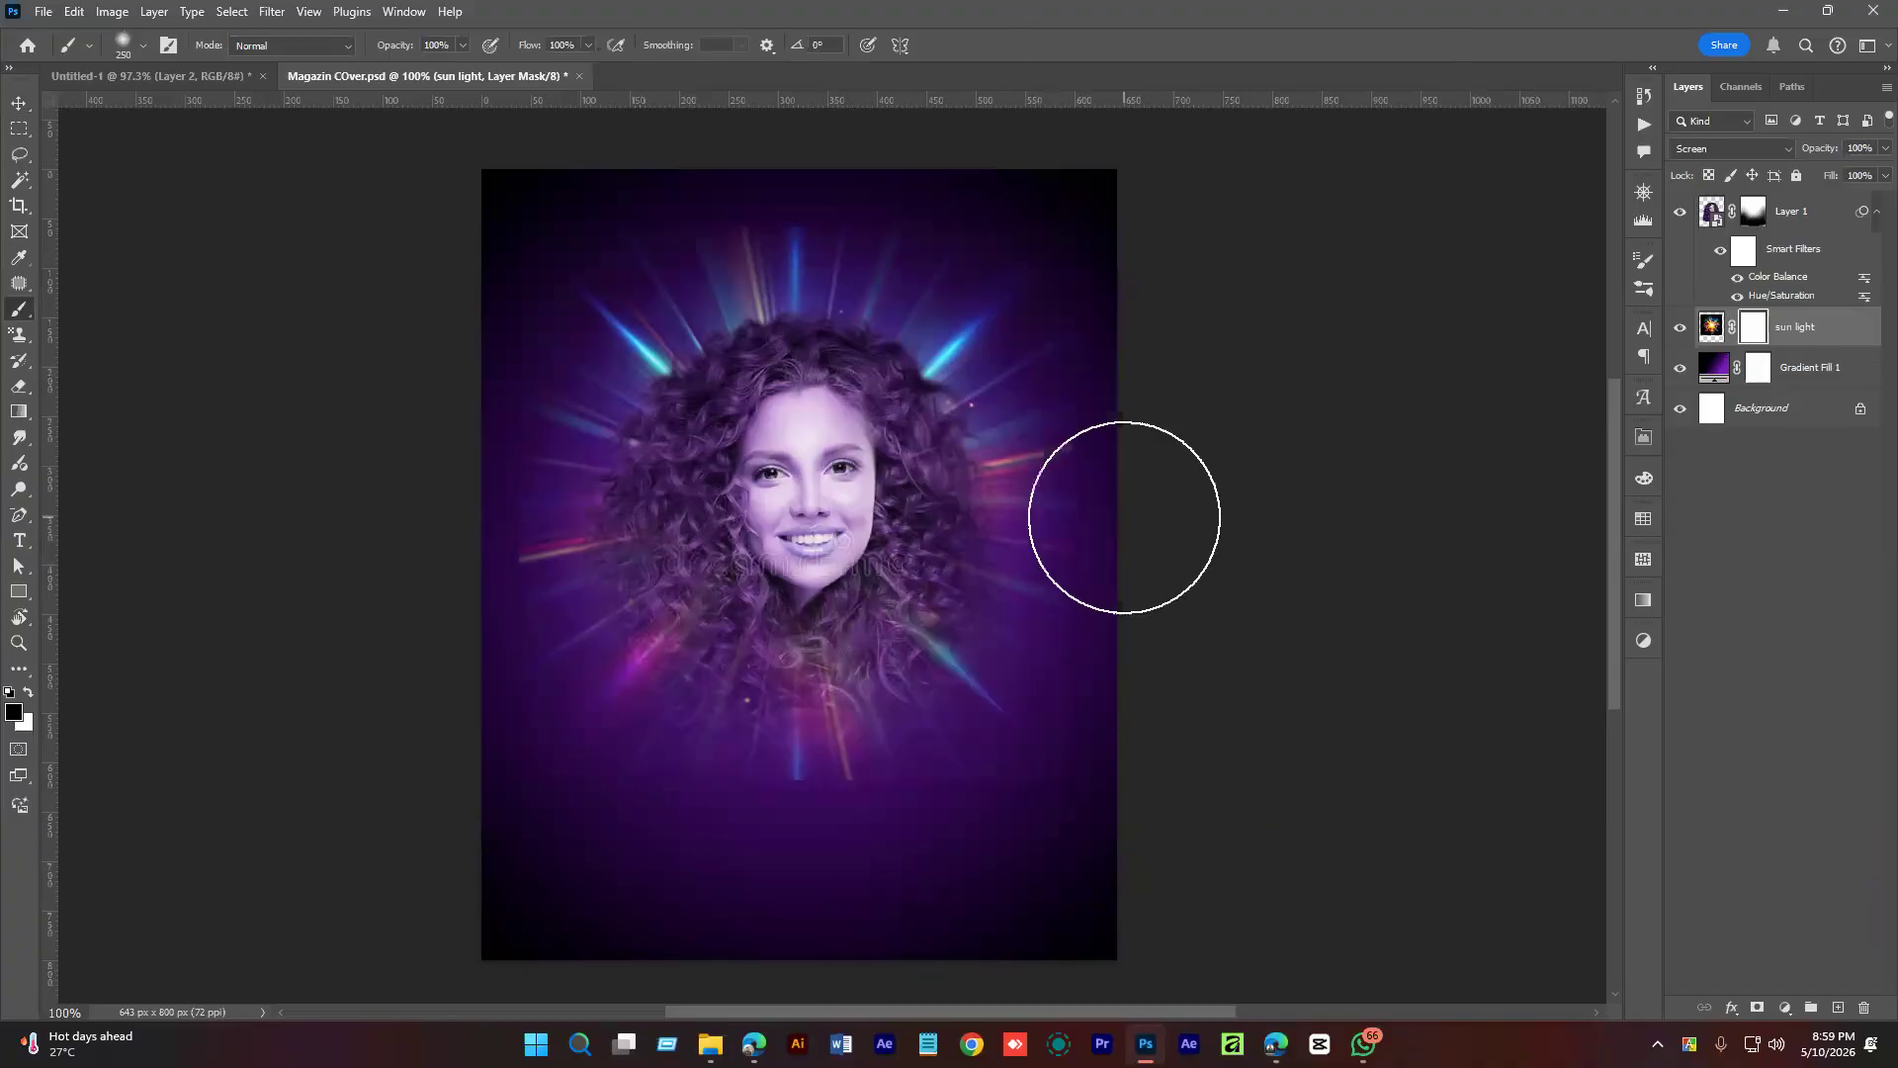
key("bracketright")
key("bracketright")
key("bracketright")
key("2")
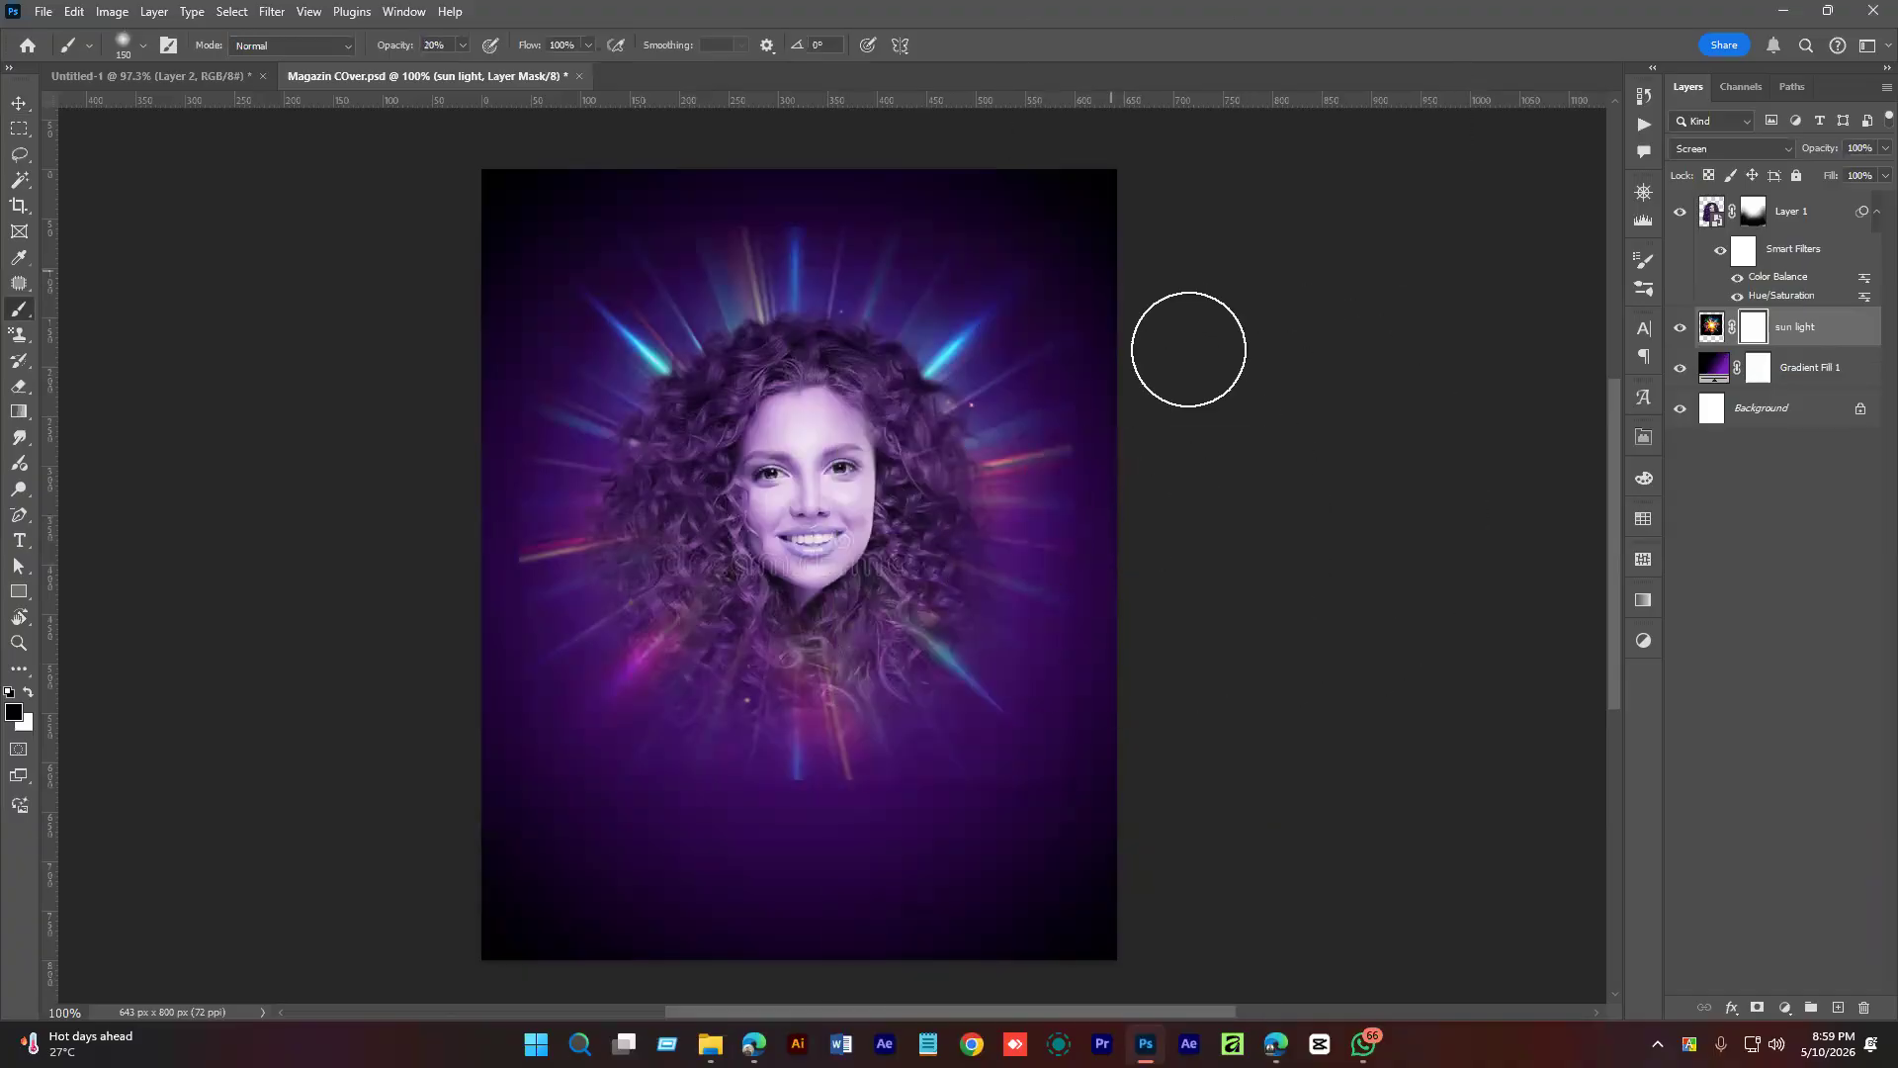
key("bracketright")
key("bracketright")
key("bracketright")
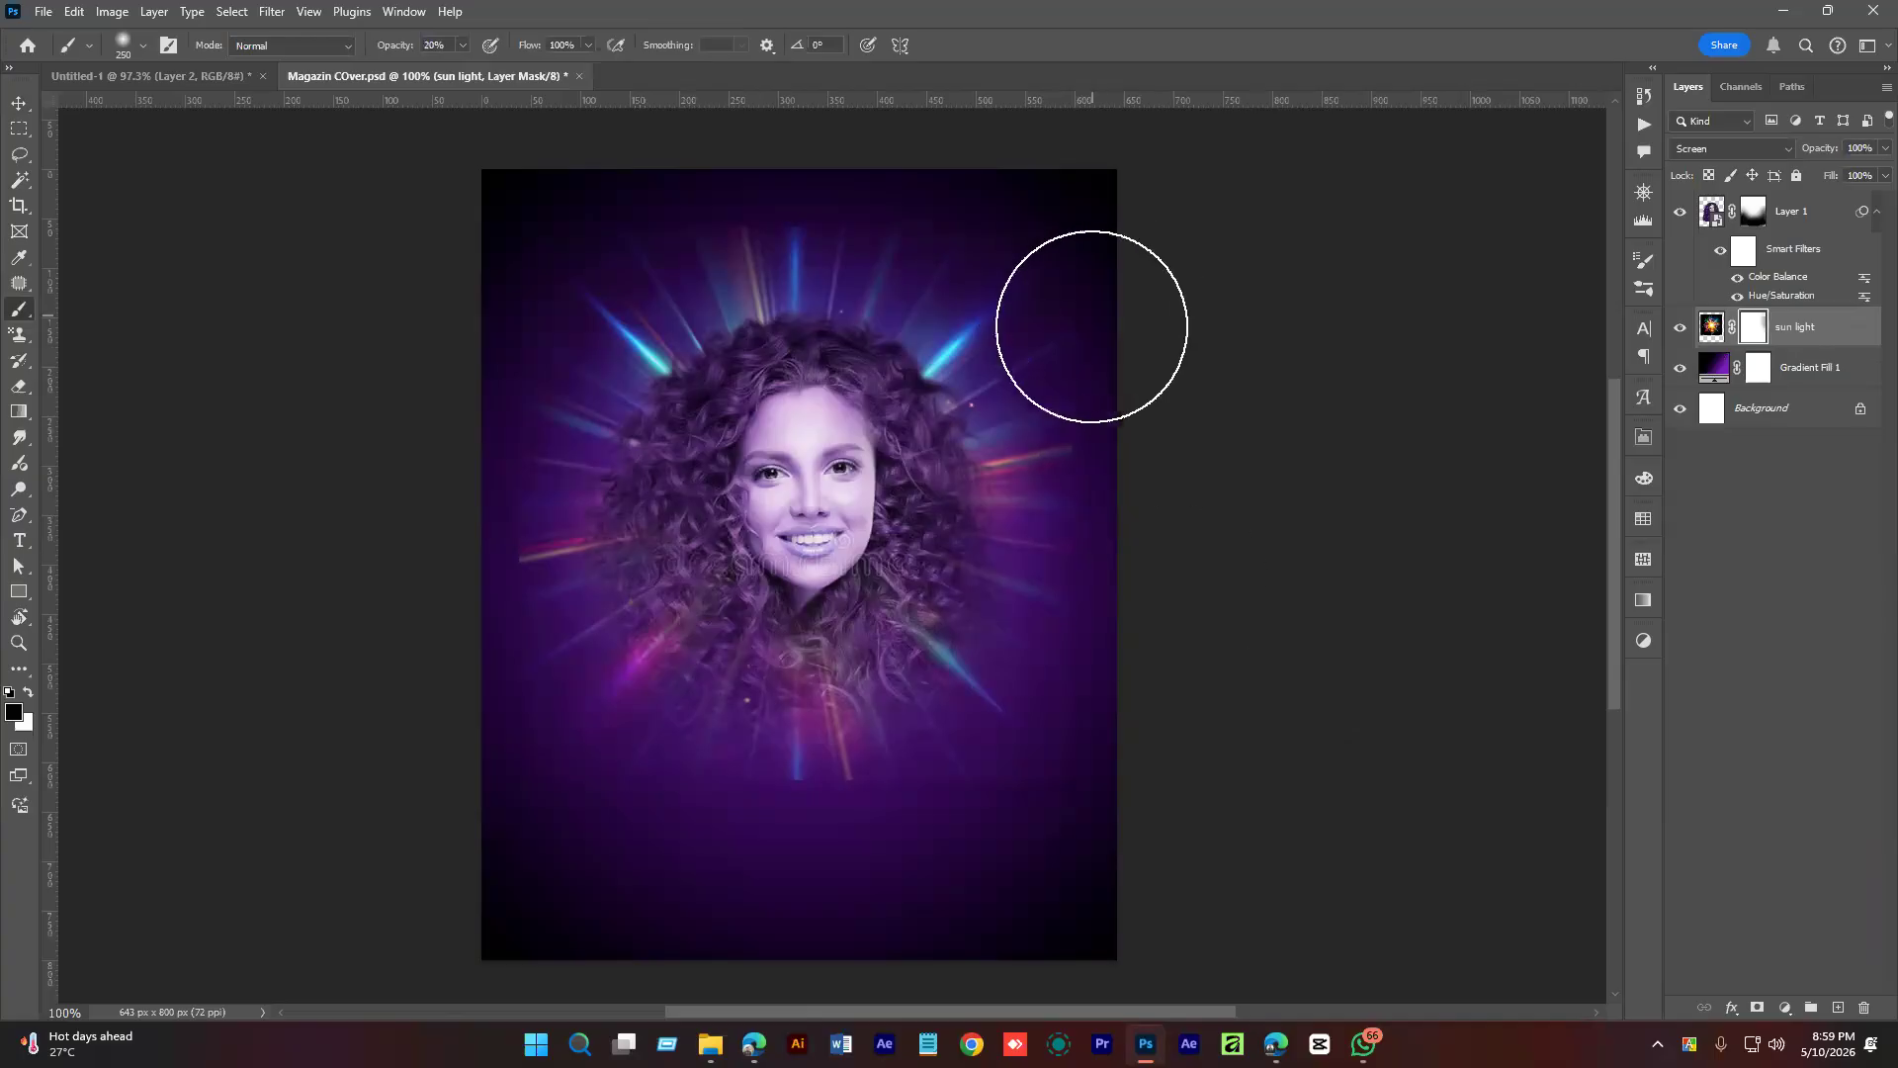
mouse_move(1098, 376)
left_mouse_down()
mouse_move(1117, 643)
mouse_move(1067, 784)
left_mouse_up()
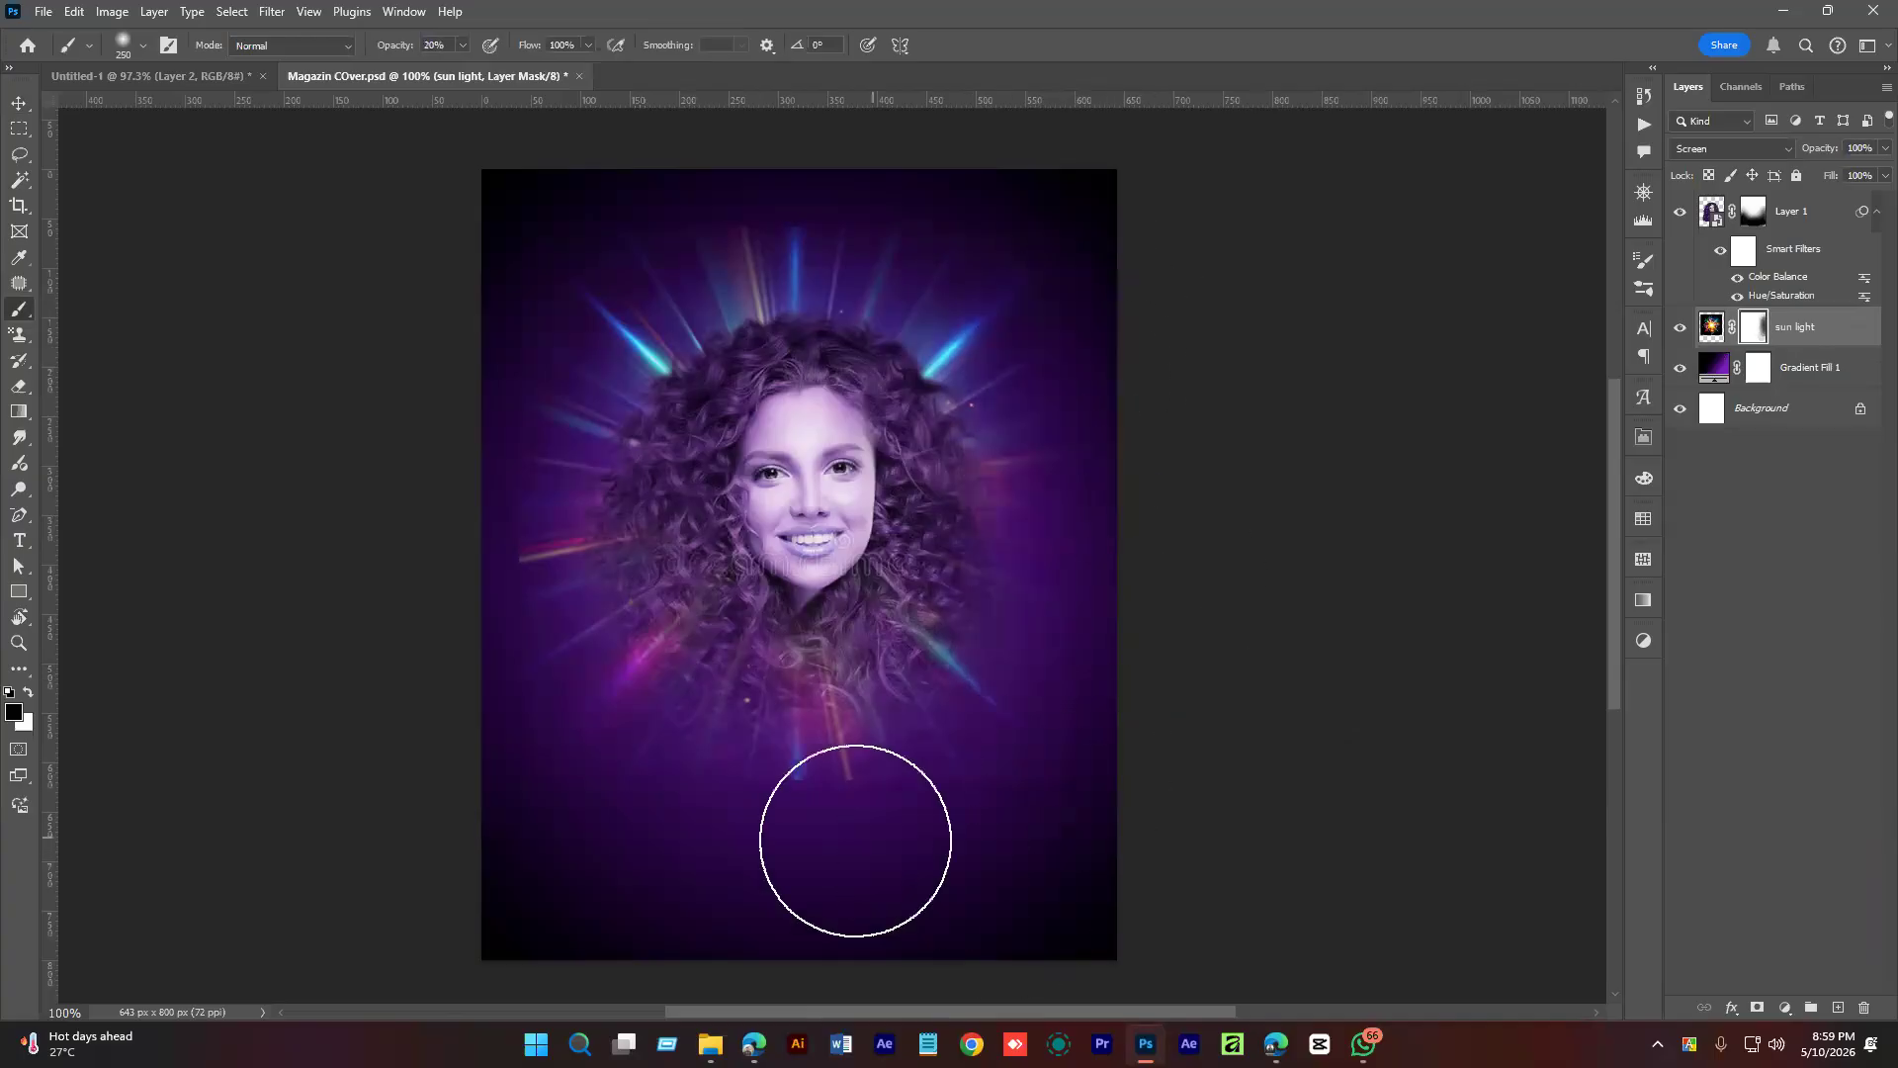
key("3")
mouse_move(714, 825)
left_mouse_down()
mouse_move(788, 804)
mouse_move(722, 773)
mouse_move(773, 817)
mouse_move(797, 780)
mouse_move(933, 778)
left_mouse_up()
mouse_move(474, 777)
left_mouse_down()
mouse_move(501, 736)
mouse_move(479, 479)
mouse_move(513, 539)
mouse_move(448, 648)
mouse_move(474, 593)
mouse_move(537, 546)
mouse_move(507, 402)
mouse_move(499, 829)
mouse_move(515, 349)
mouse_move(759, 180)
mouse_move(550, 212)
mouse_move(935, 239)
mouse_move(884, 249)
mouse_move(1086, 286)
mouse_move(726, 245)
mouse_move(923, 259)
mouse_move(436, 273)
left_mouse_up()
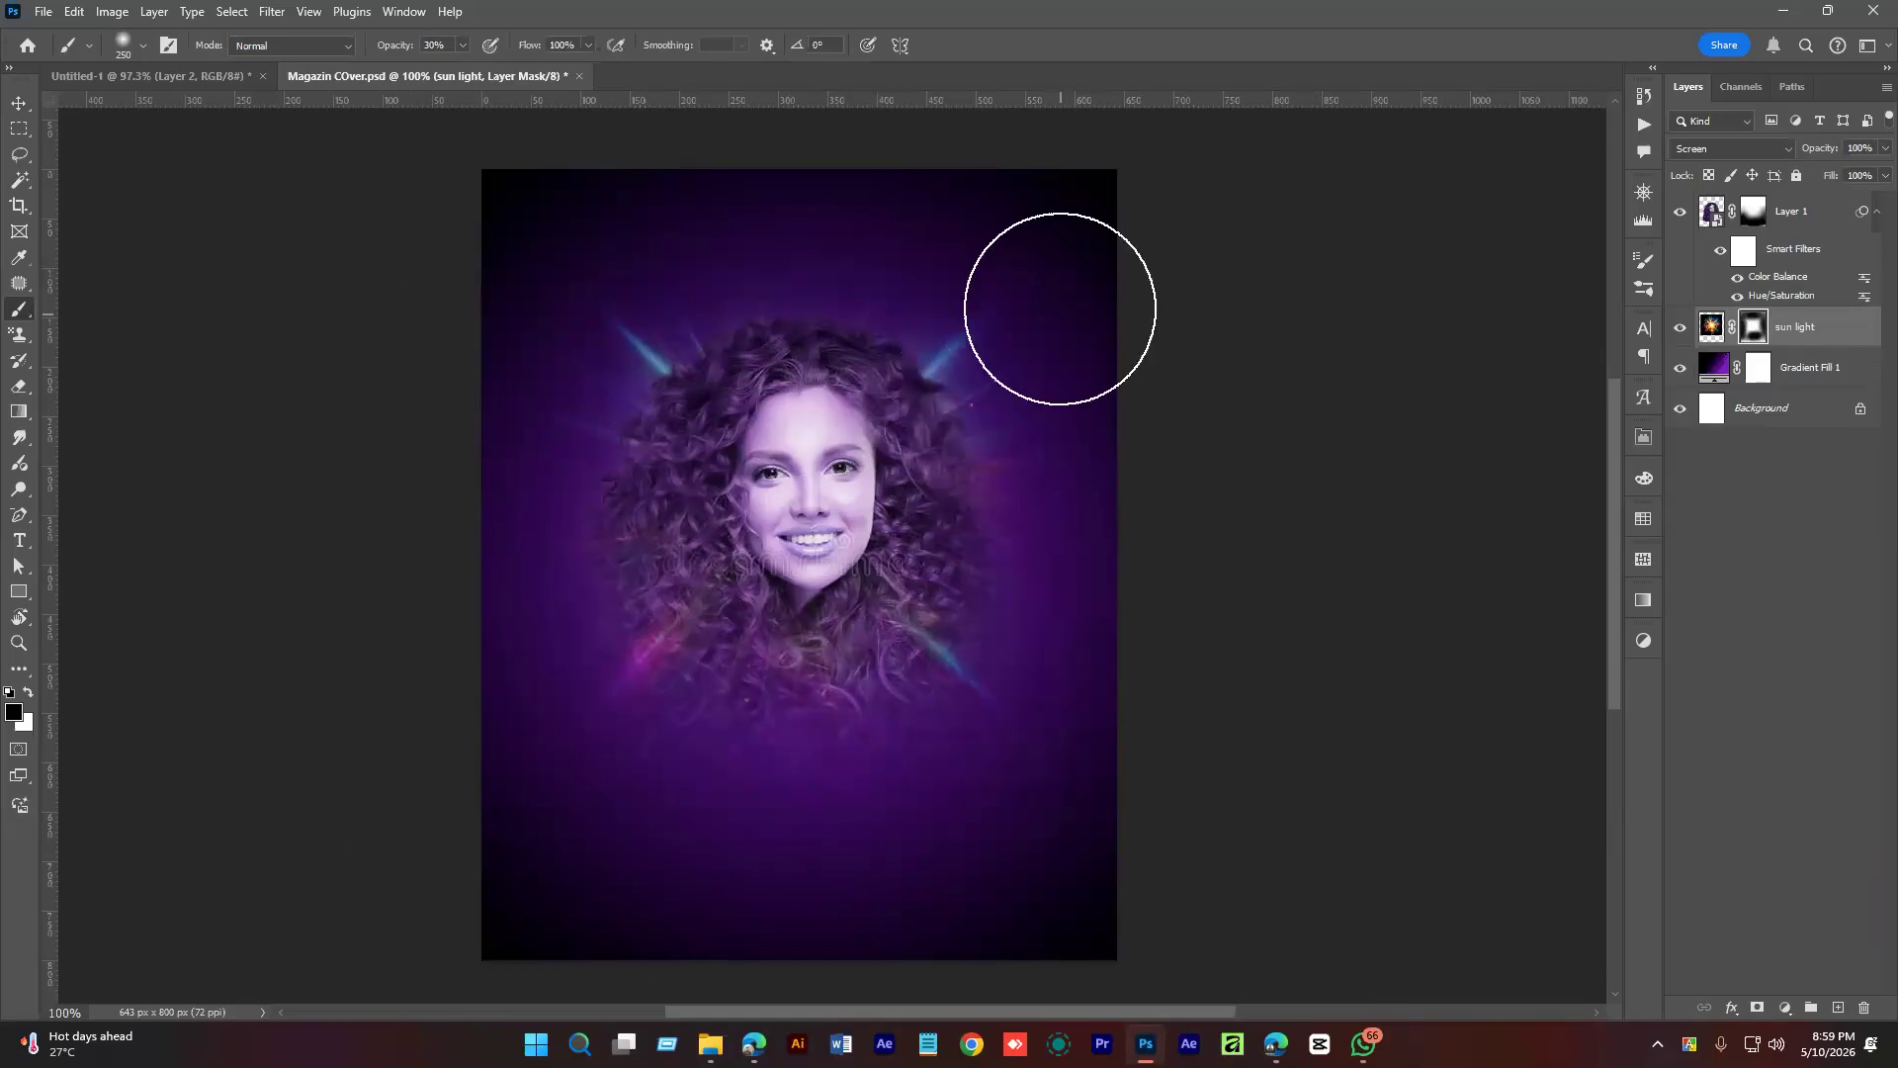
Enlarge the masked sun light layer around its center until it nearly spans the cover's width.
key("v")
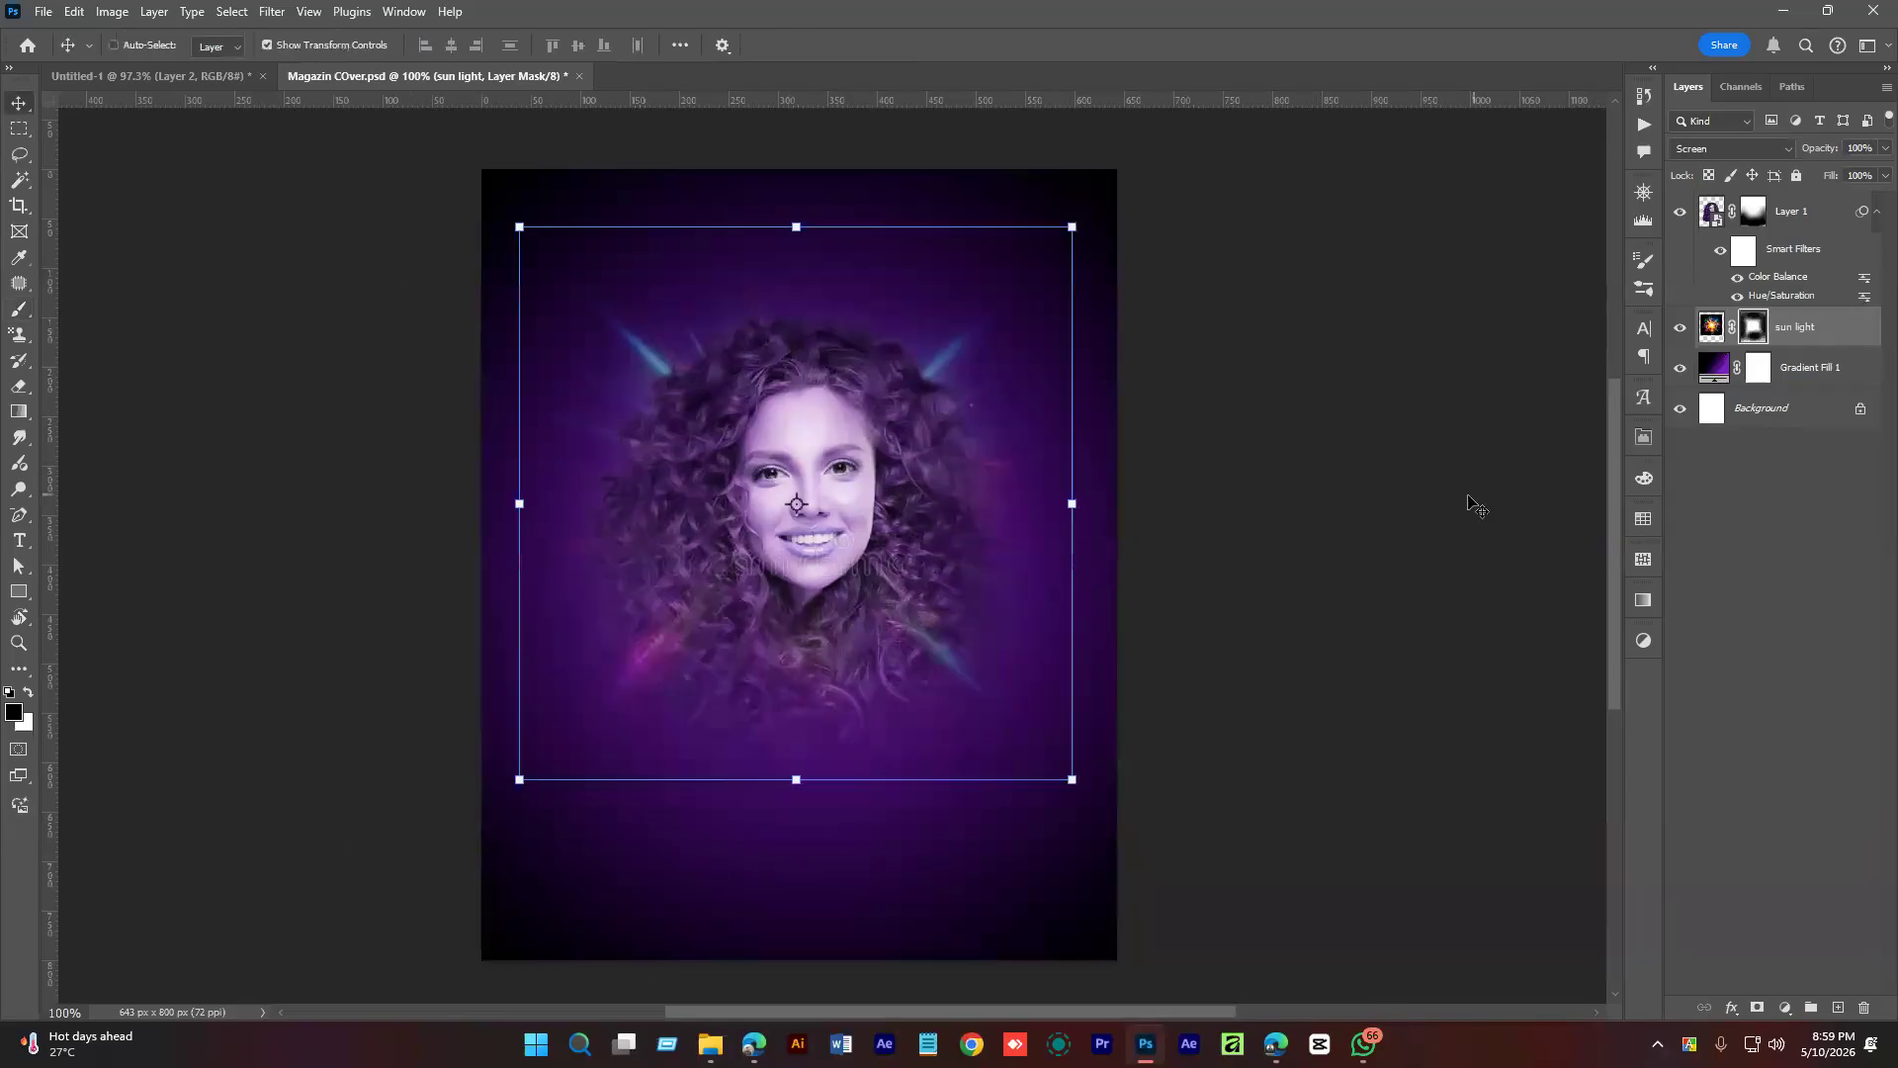
left_click_drag(1072, 504, 1113, 531)
key("Return")
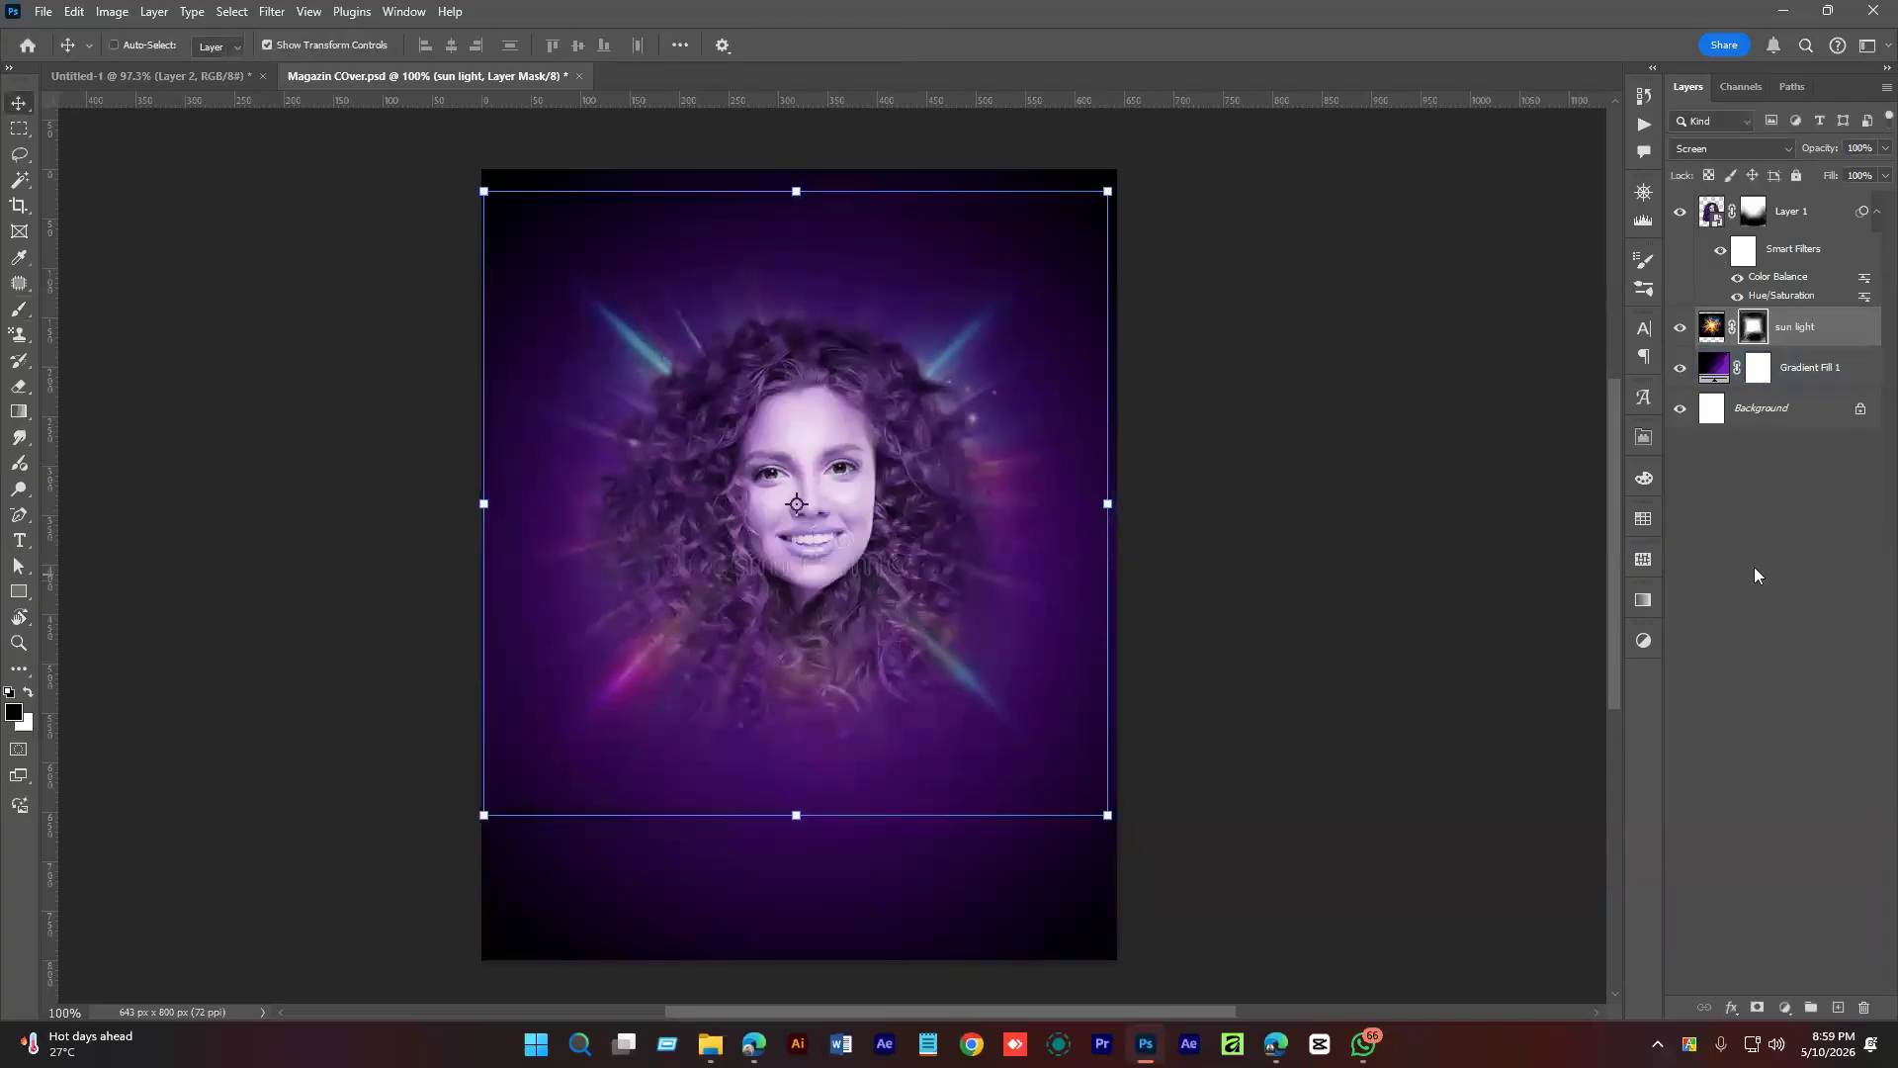
left_click(1822, 556)
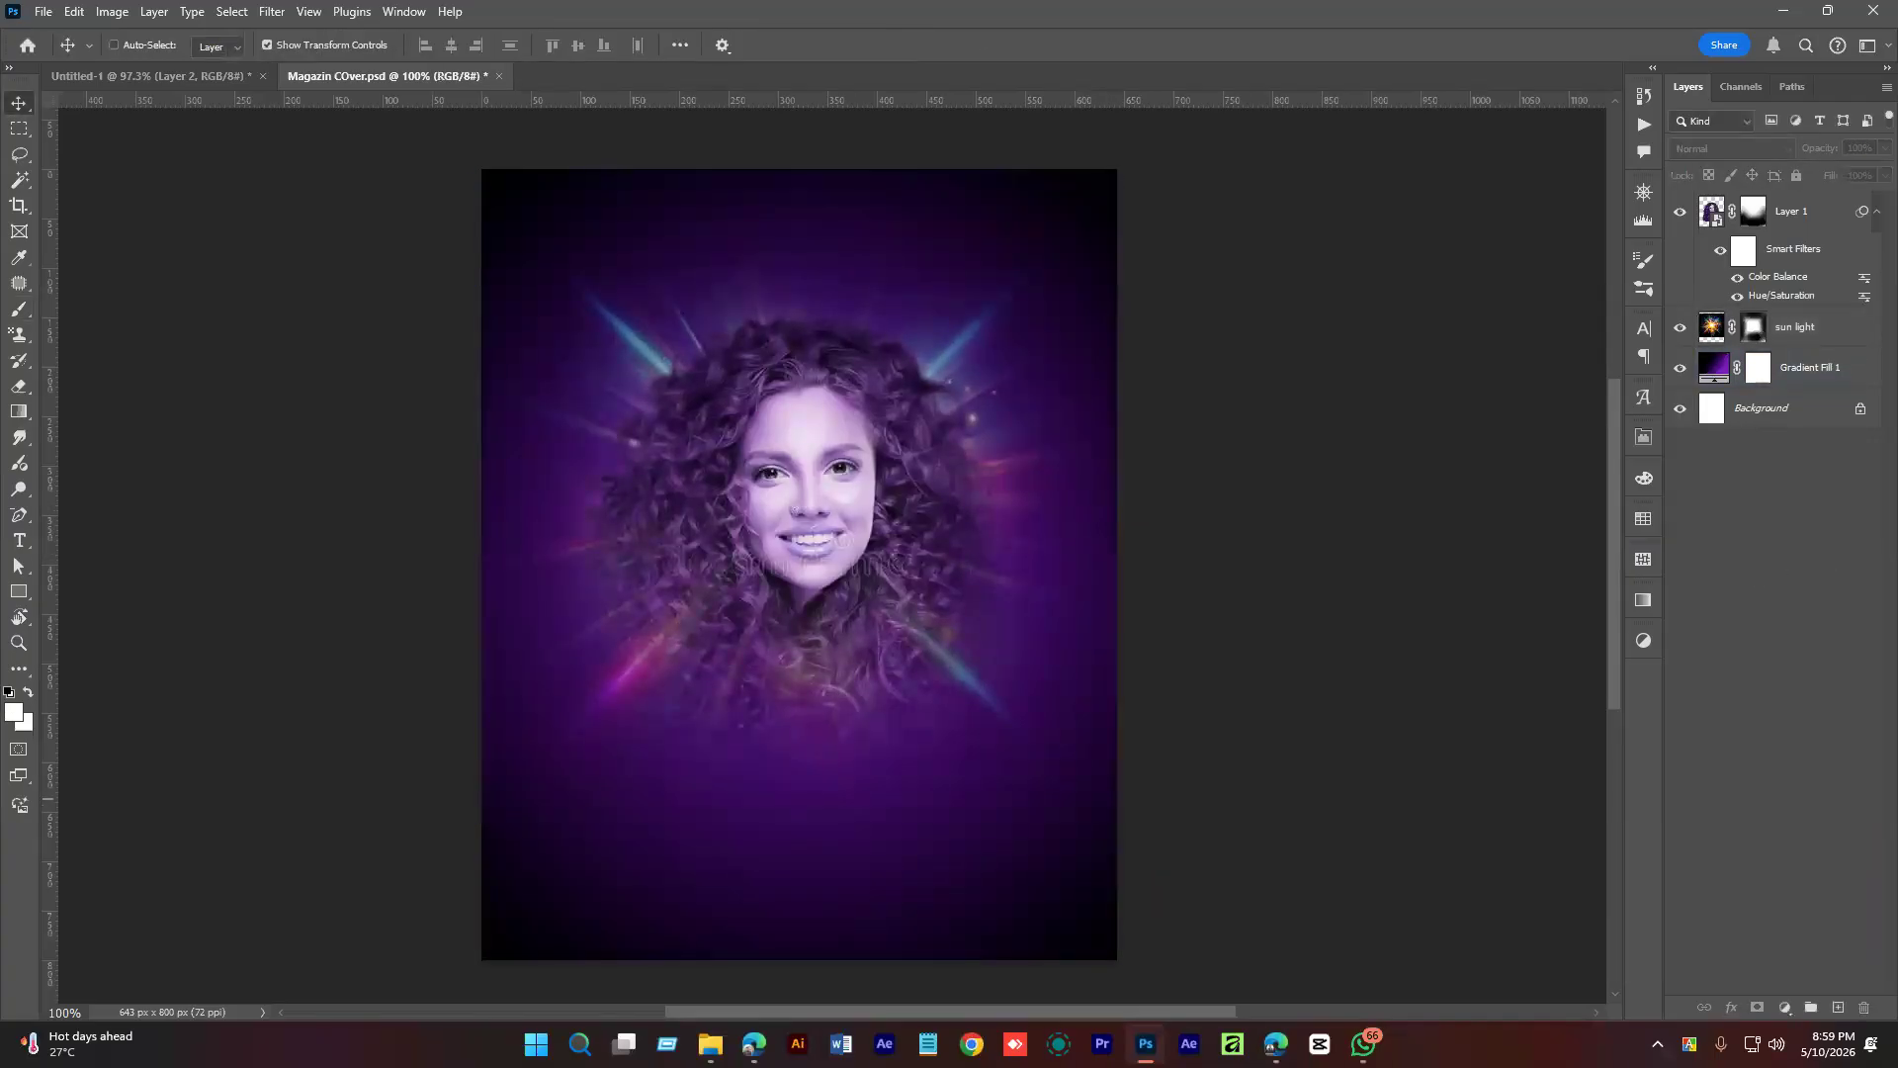
Select the sun light layer together with the woman's layer and move both up about 8 px.
scroll(862, 515, "down", 1)
scroll(862, 515, "up", 1)
left_click(1780, 330)
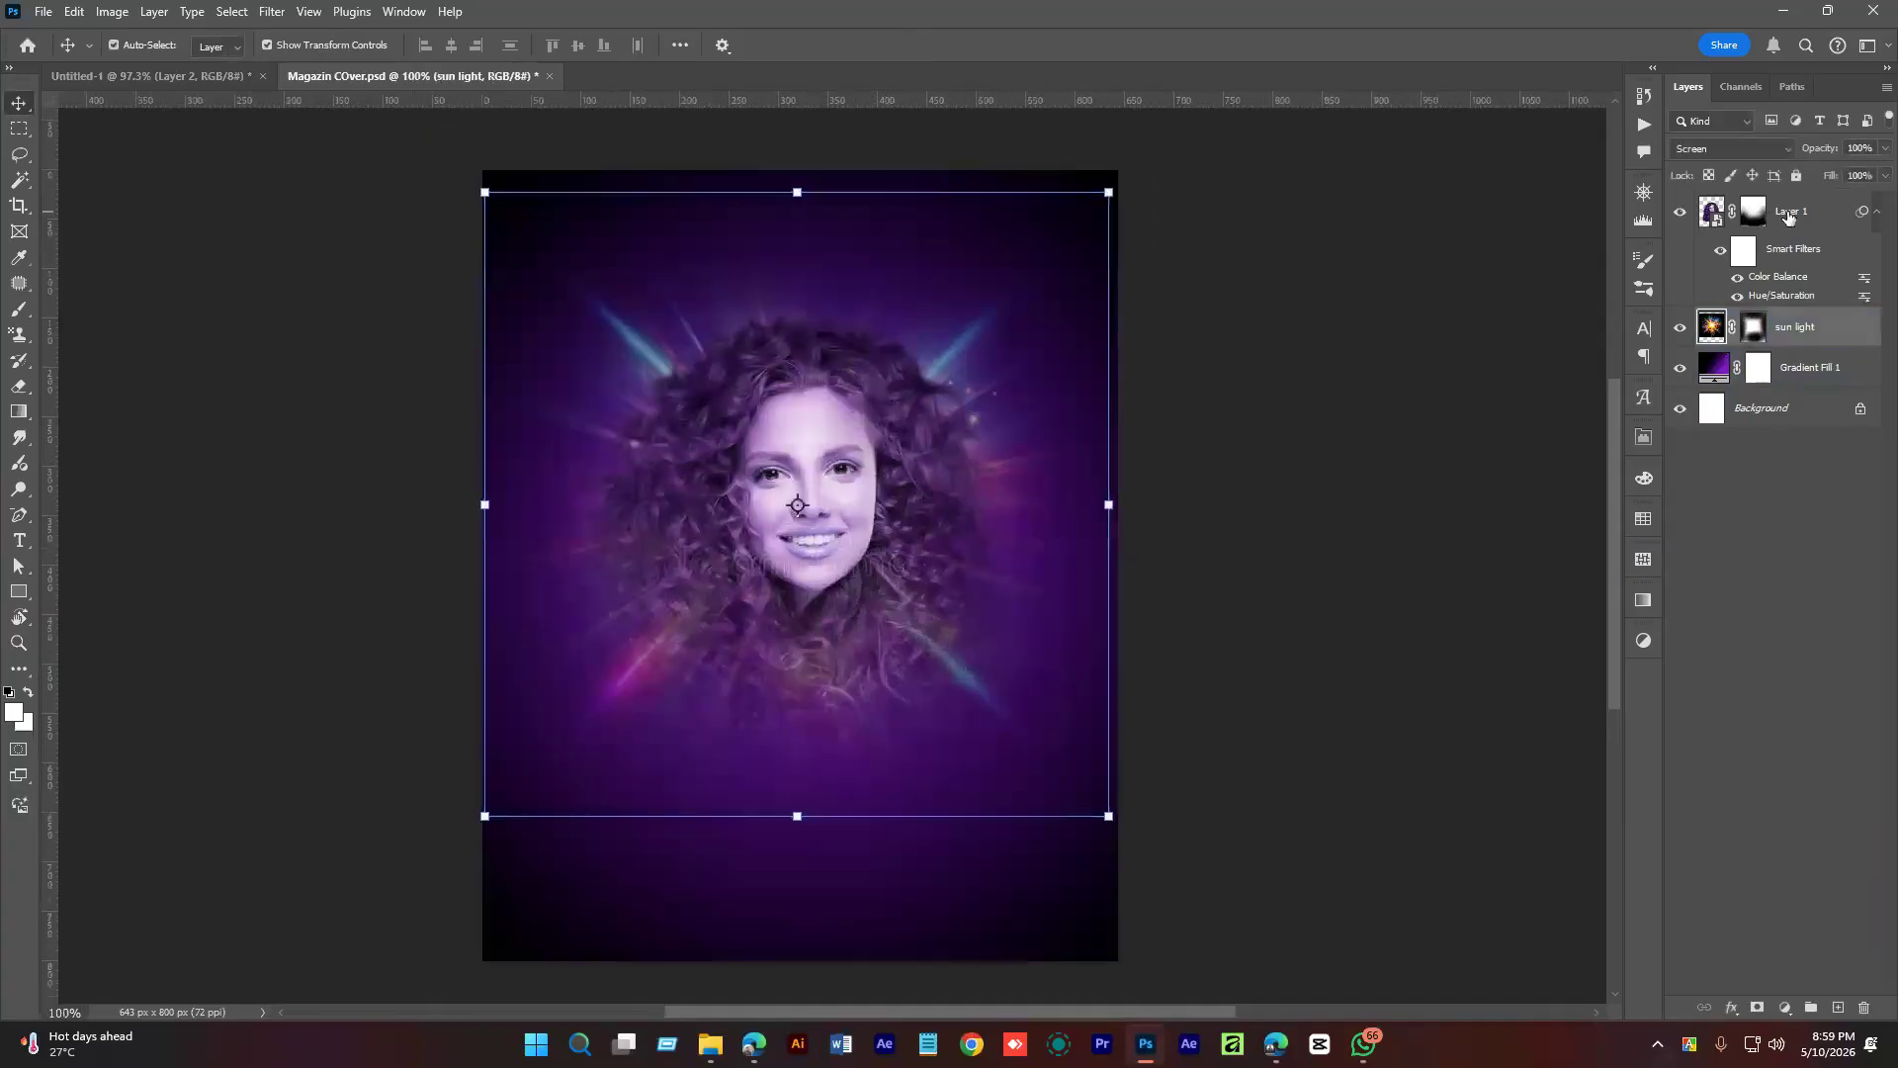
left_click(1787, 214, "ctrl")
mouse_move(900, 419)
left_mouse_down()
mouse_move(899, 481)
mouse_move(901, 421)
left_mouse_up()
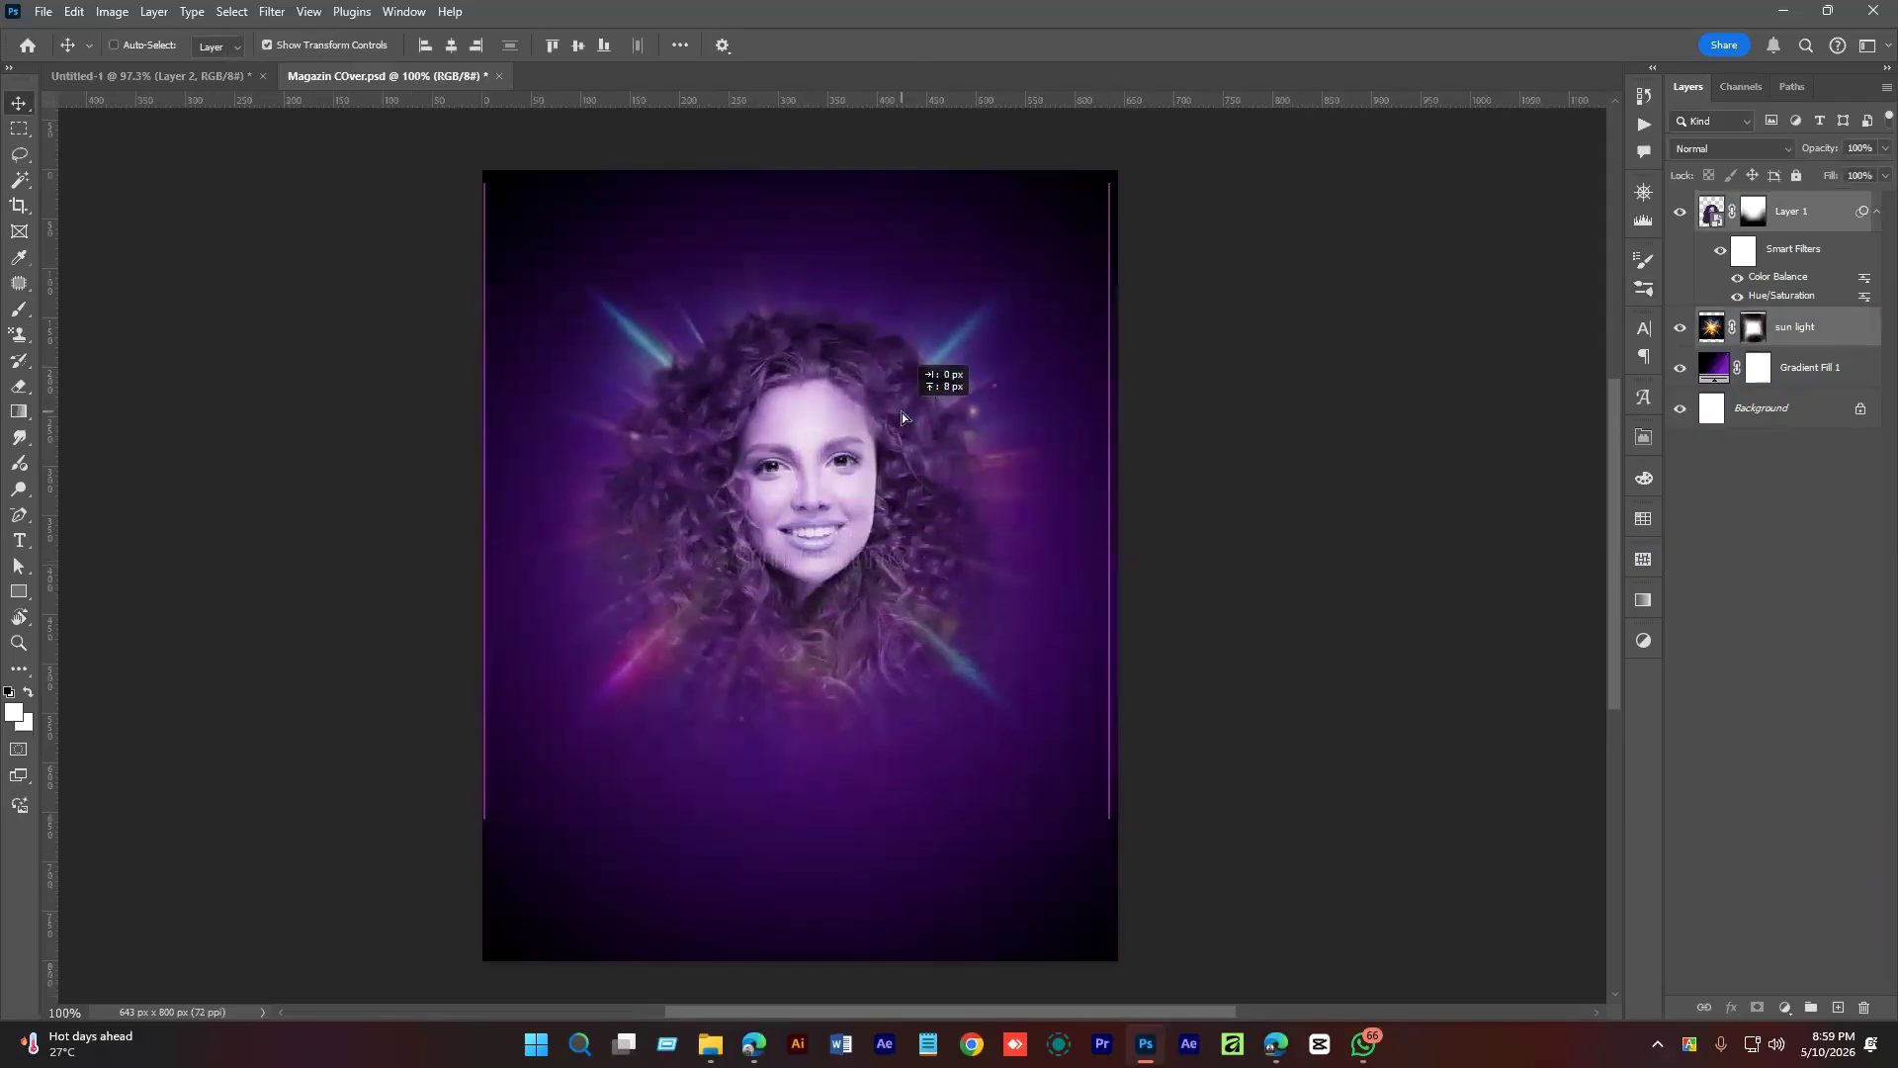
left_click_drag(902, 415, 901, 418)
left_click(1800, 550)
Scale the sun light layer down very slightly around its center.
left_click(1801, 358)
left_click(1801, 334)
left_click(1752, 326)
key("d")
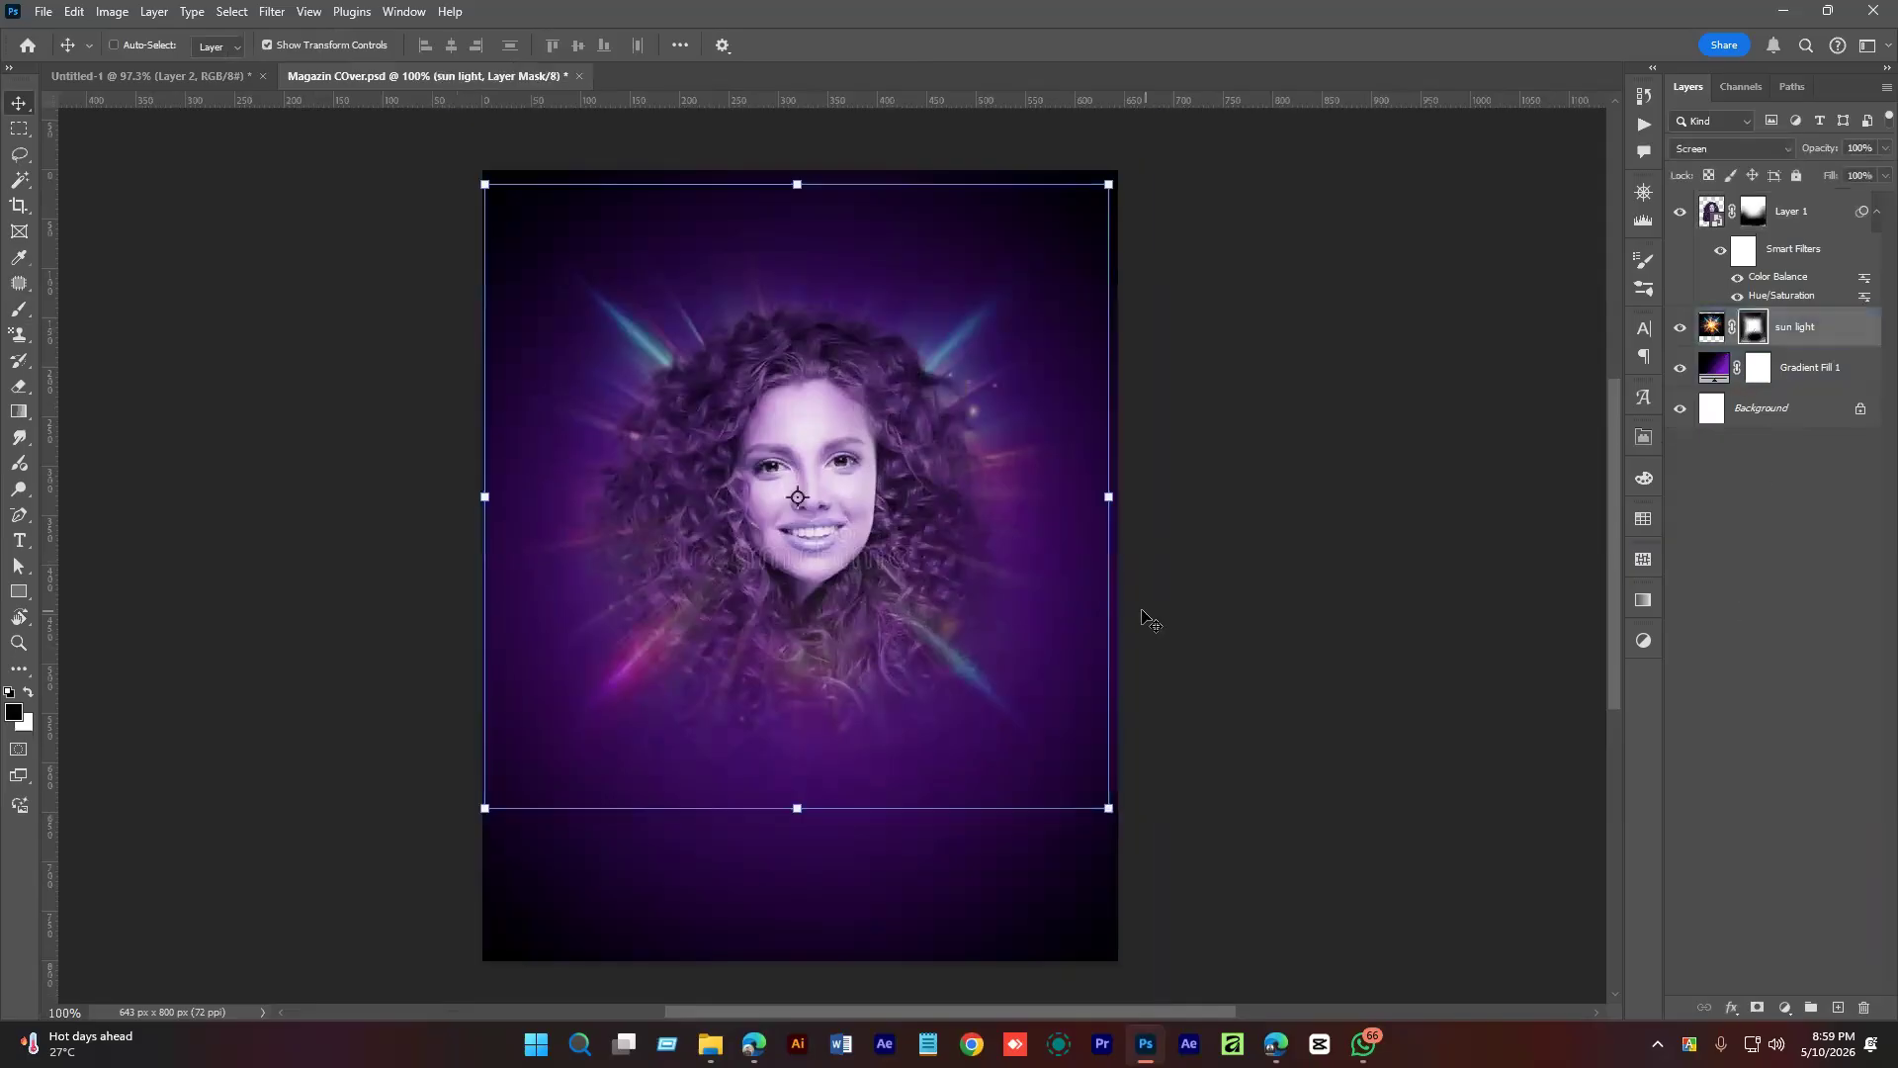
left_click(1711, 326)
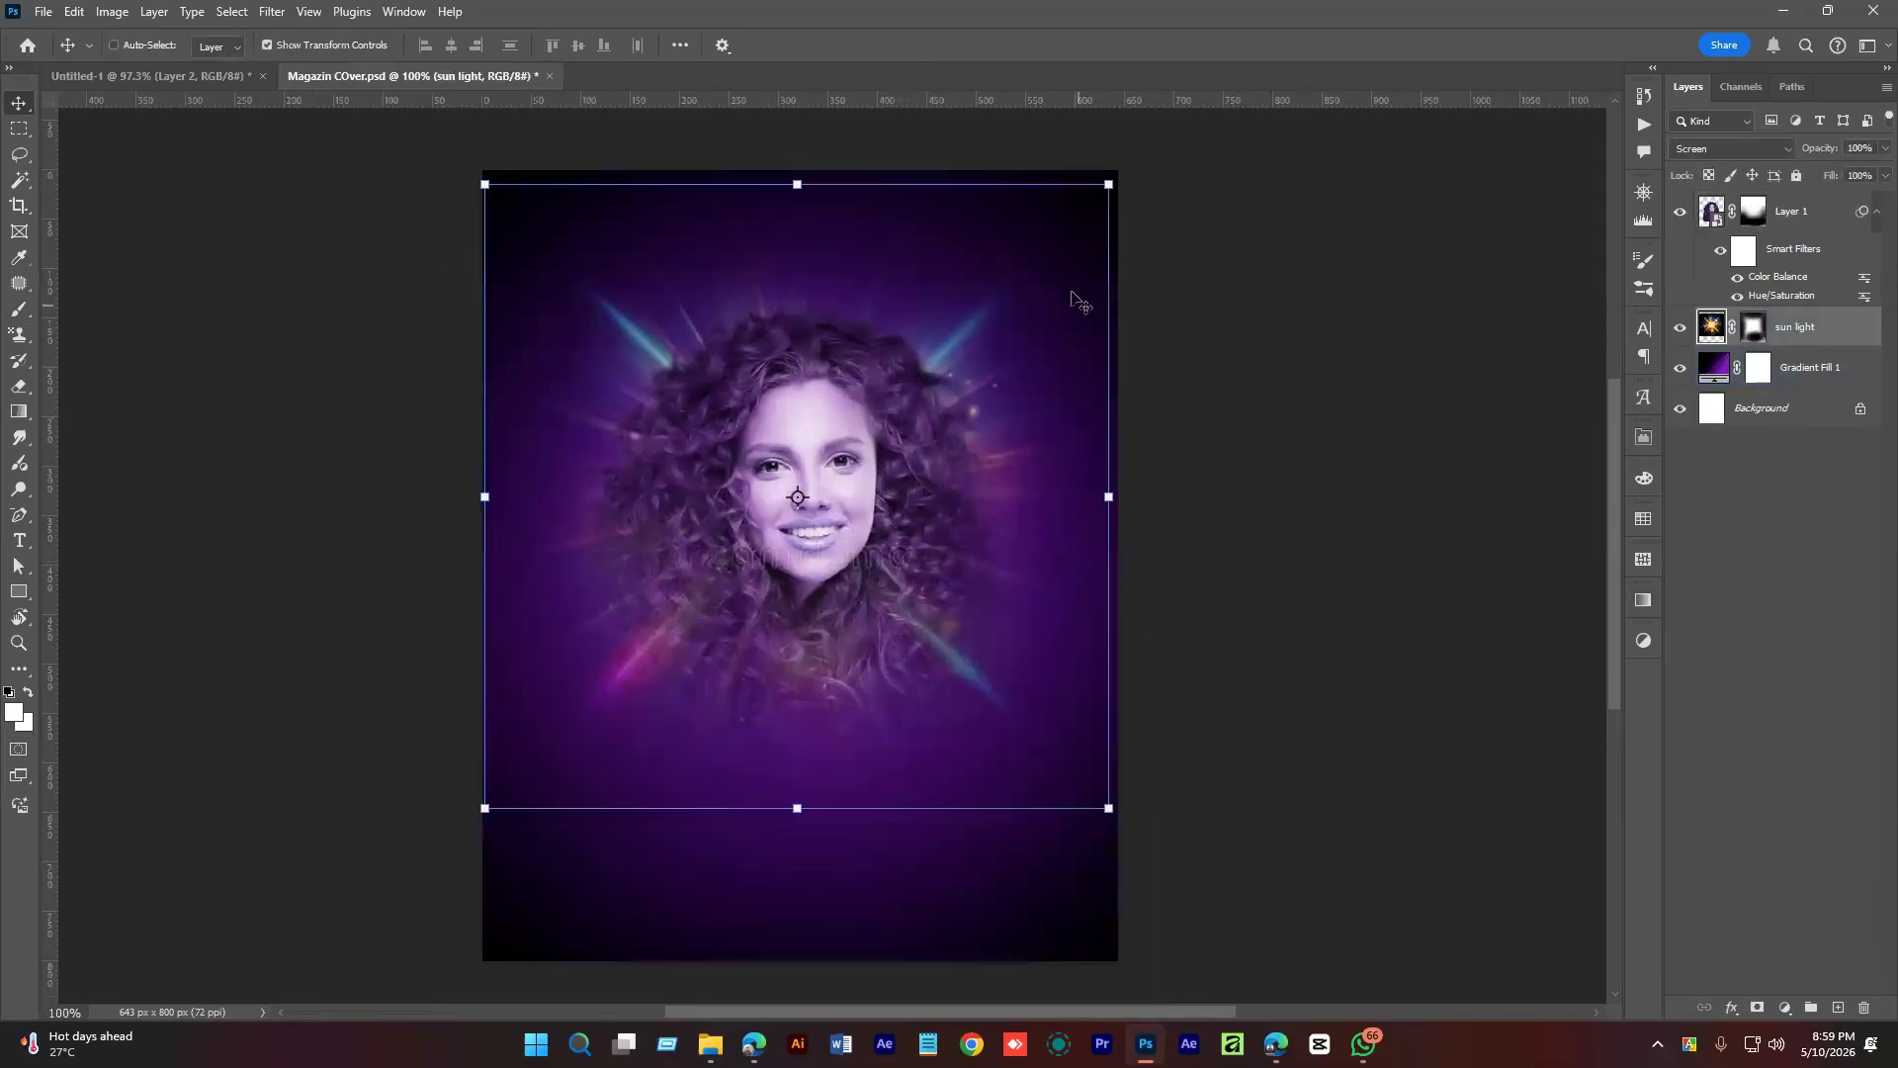
mouse_move(1109, 184)
left_mouse_down()
mouse_move(1088, 197)
mouse_move(1105, 185)
left_mouse_up()
left_click(981, 47)
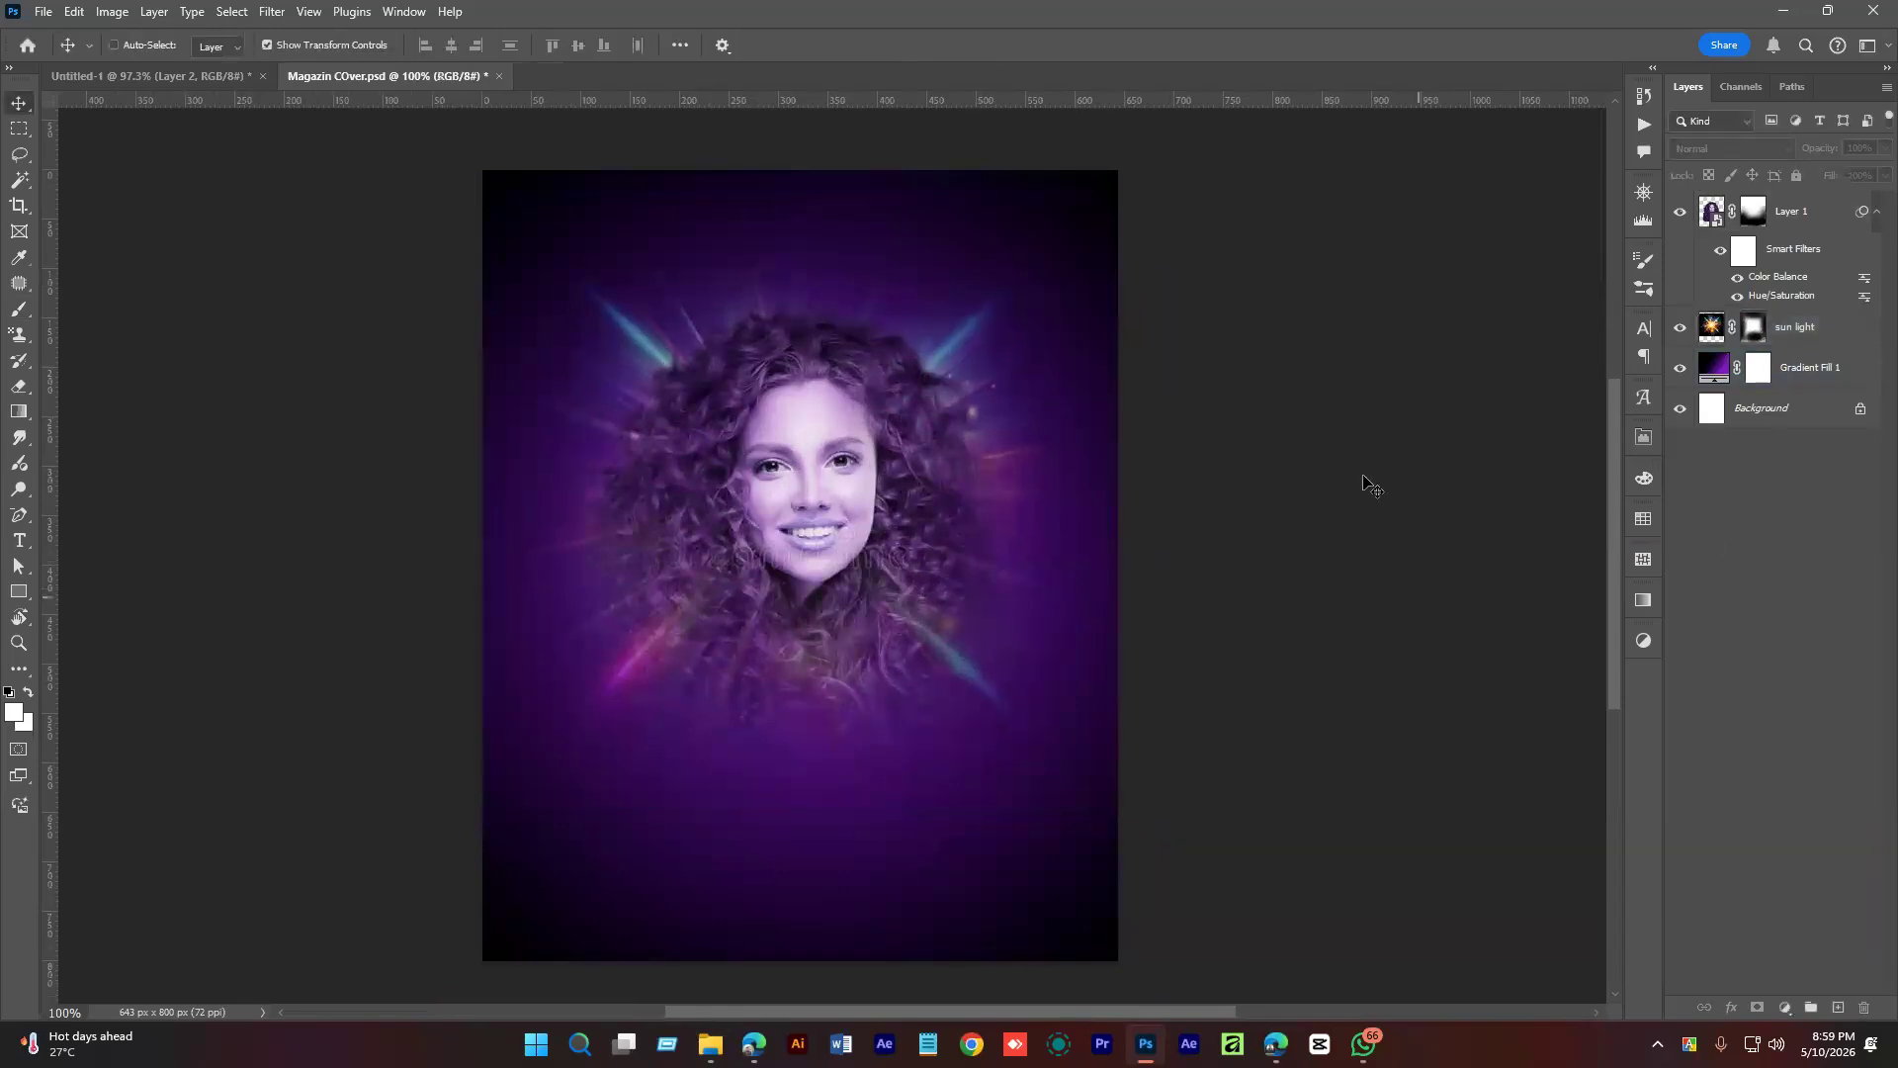
Toggle the sun light layer's visibility to compare the cover with and without the rays.
left_click(1785, 328)
left_click(1681, 329)
left_click(1681, 329)
left_click(1681, 332)
left_click(1680, 333)
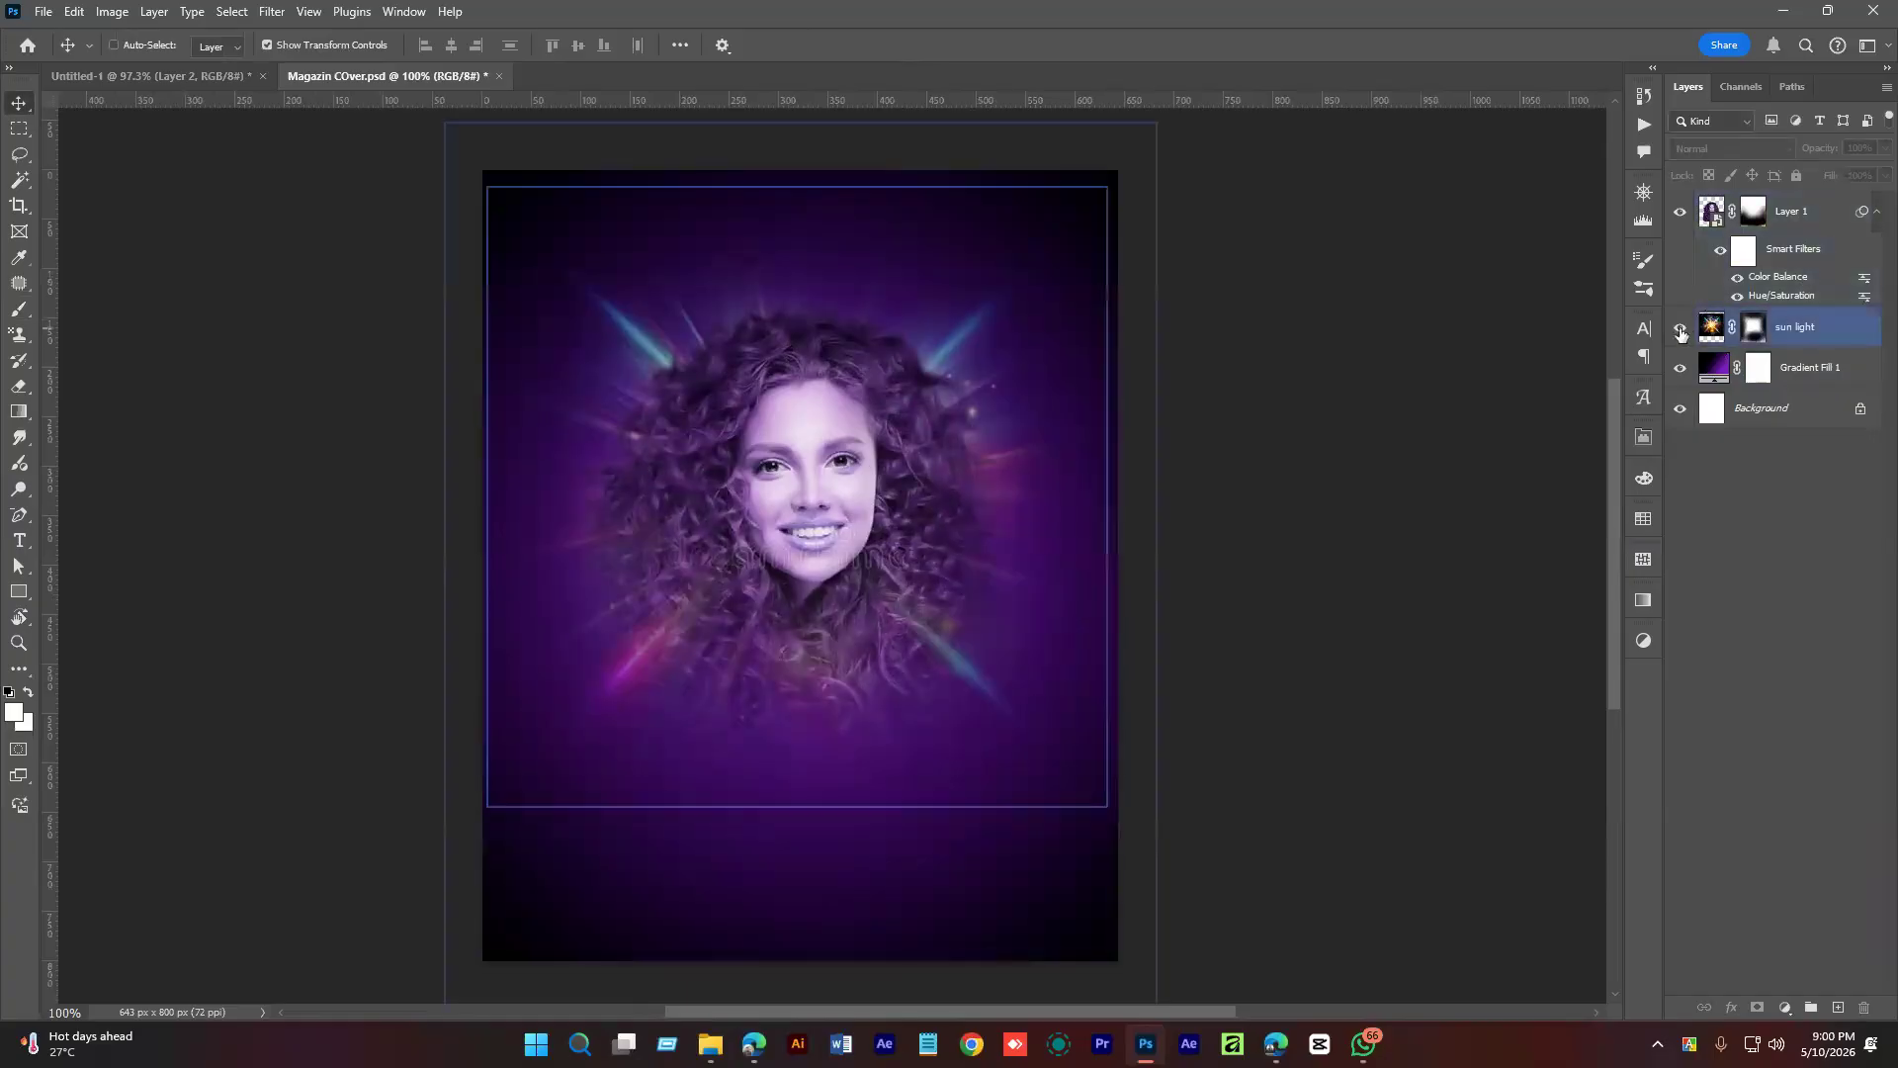
left_click(1680, 333)
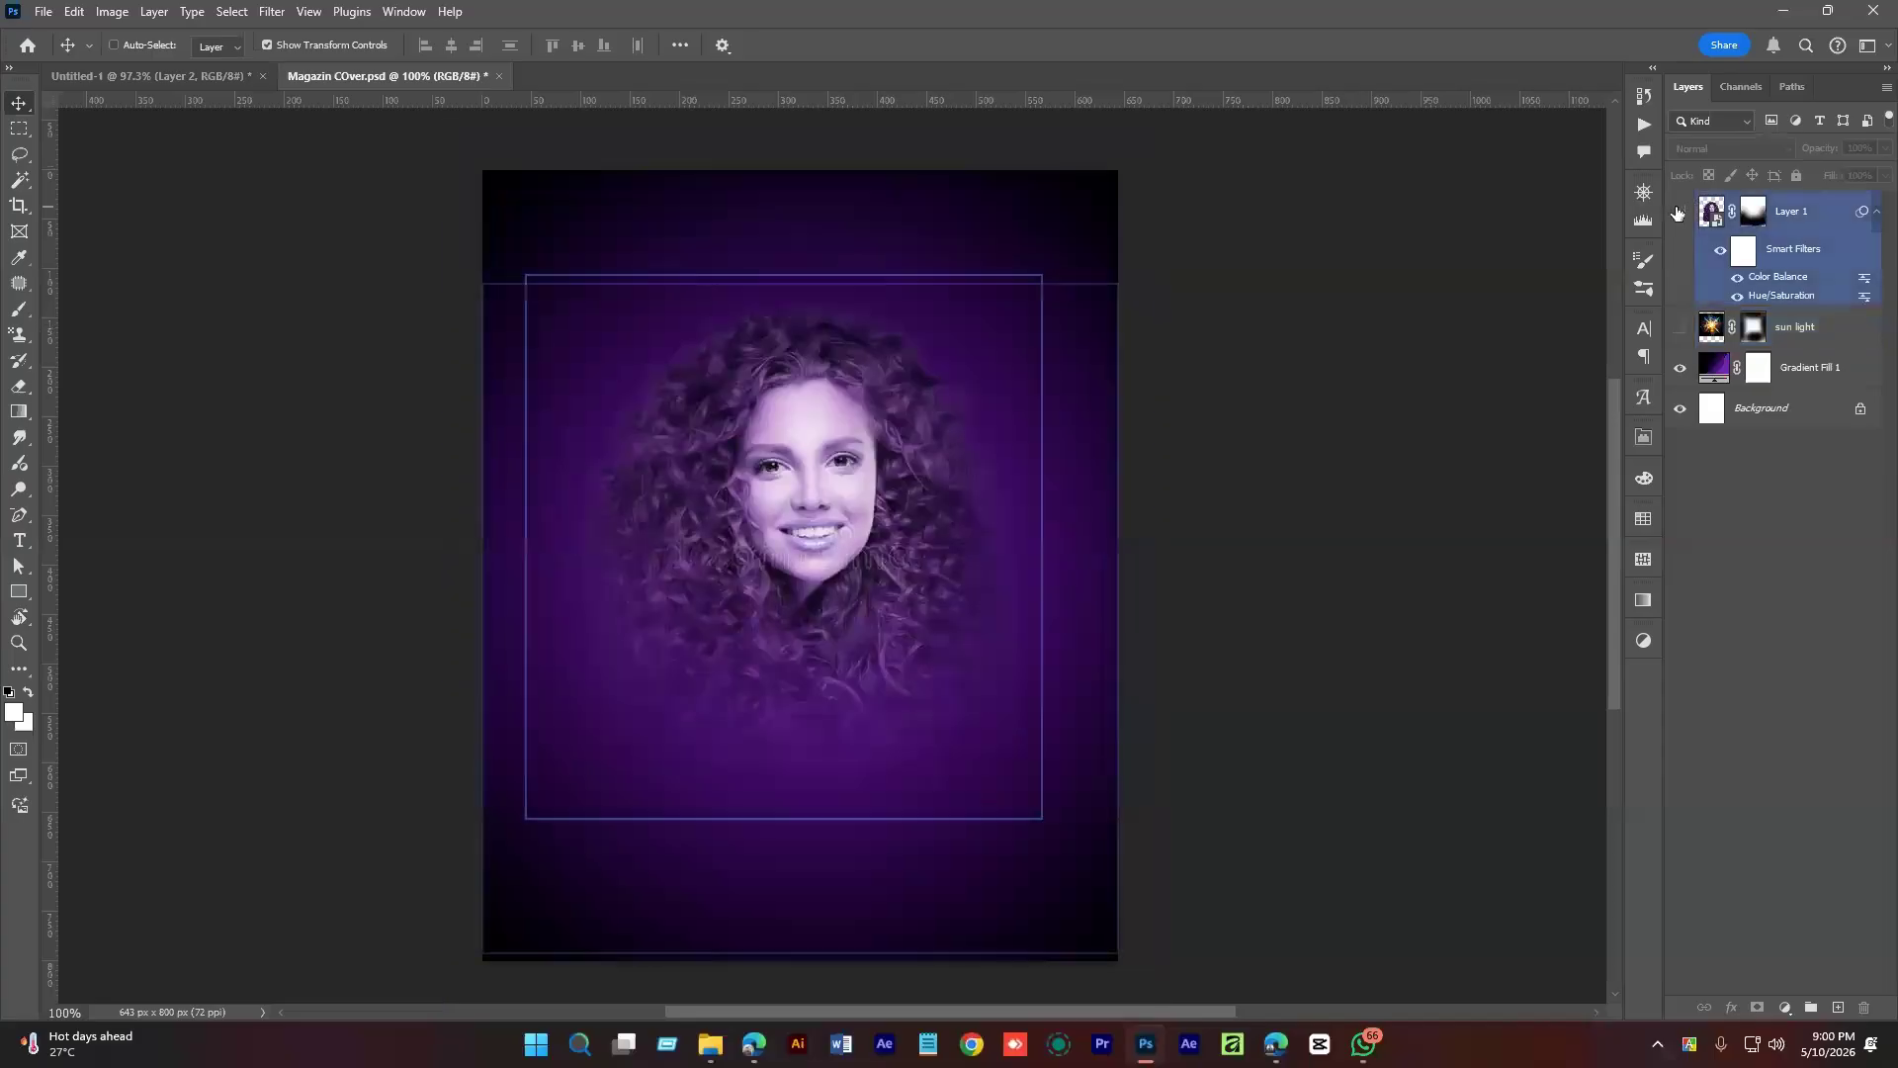
Hide the woman's layer and the sun light layer, and add a new empty layer directly above the sun light layer.
left_click(1679, 212)
left_click(1679, 213)
left_click(1680, 329)
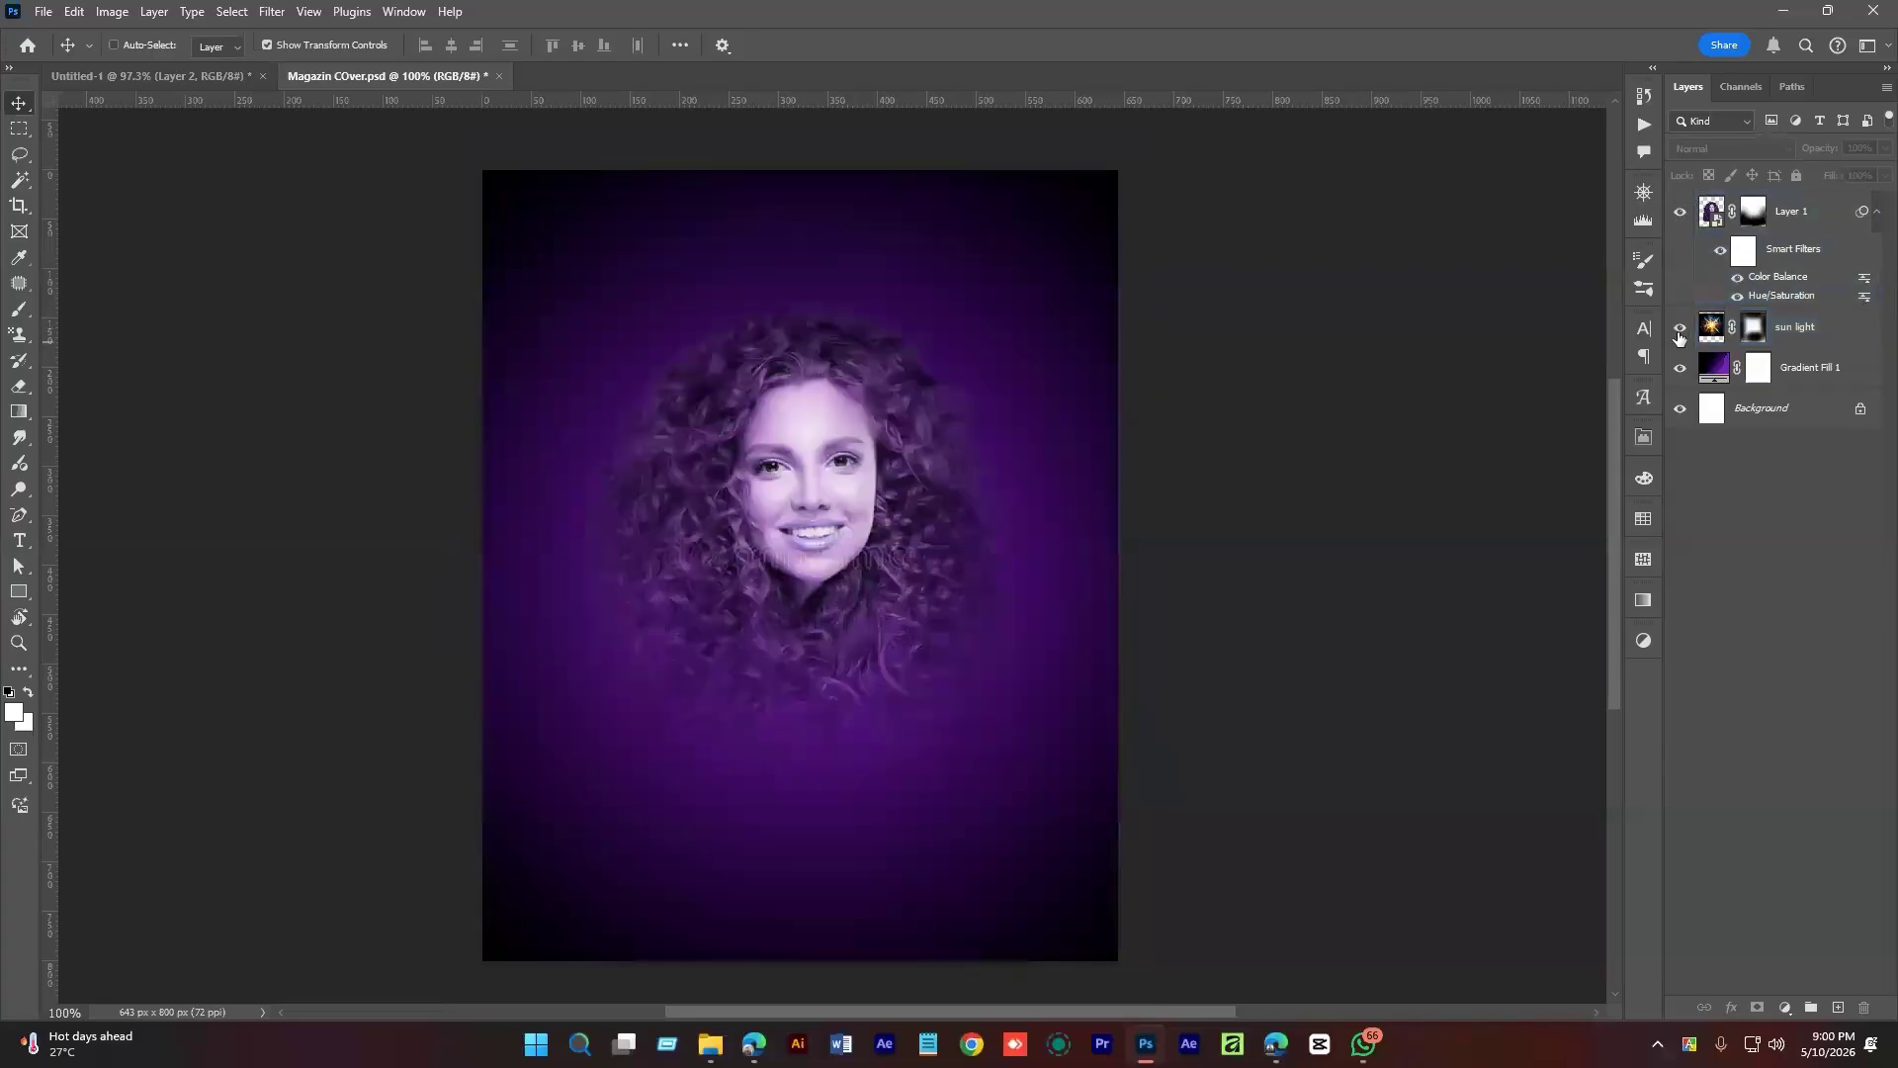
left_click(1681, 329)
left_click(1679, 213)
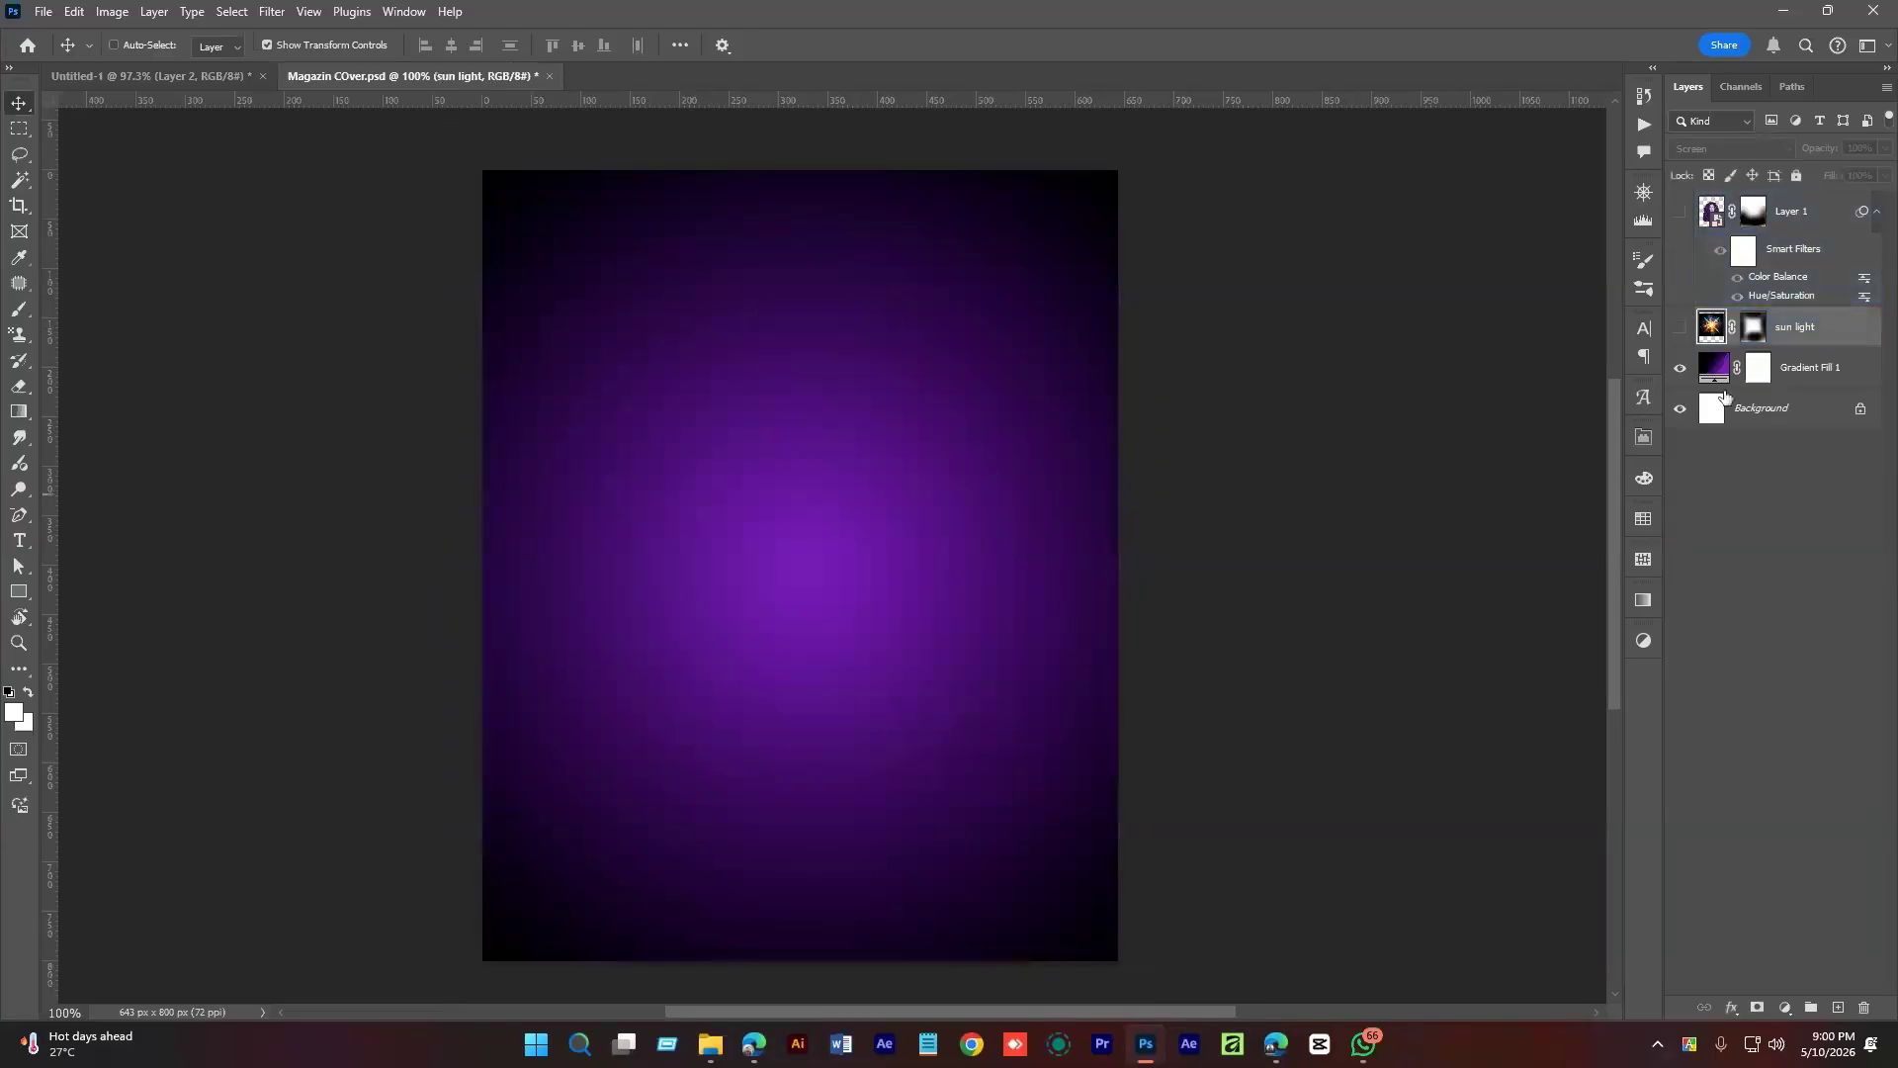
left_click(1839, 1007)
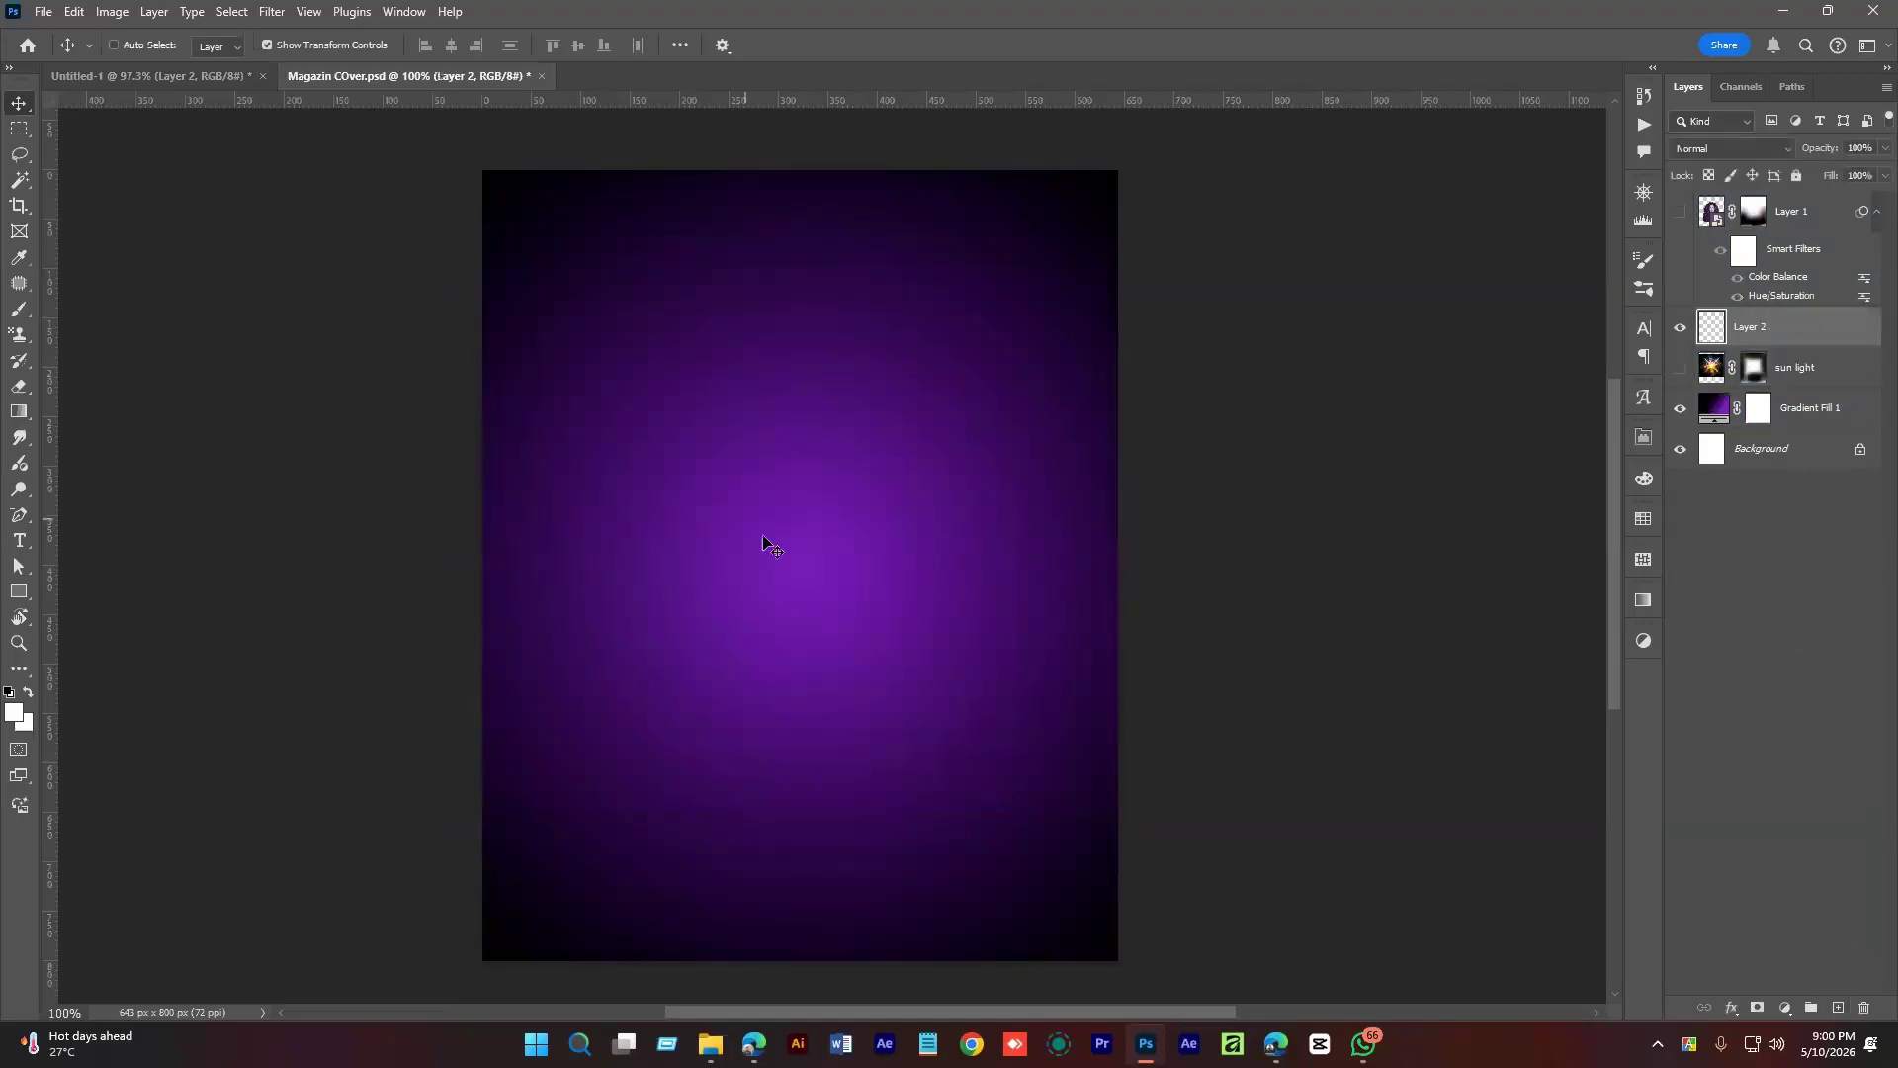
Switch to the Brush tool and set the foreground color to orange ffa200.
key("b")
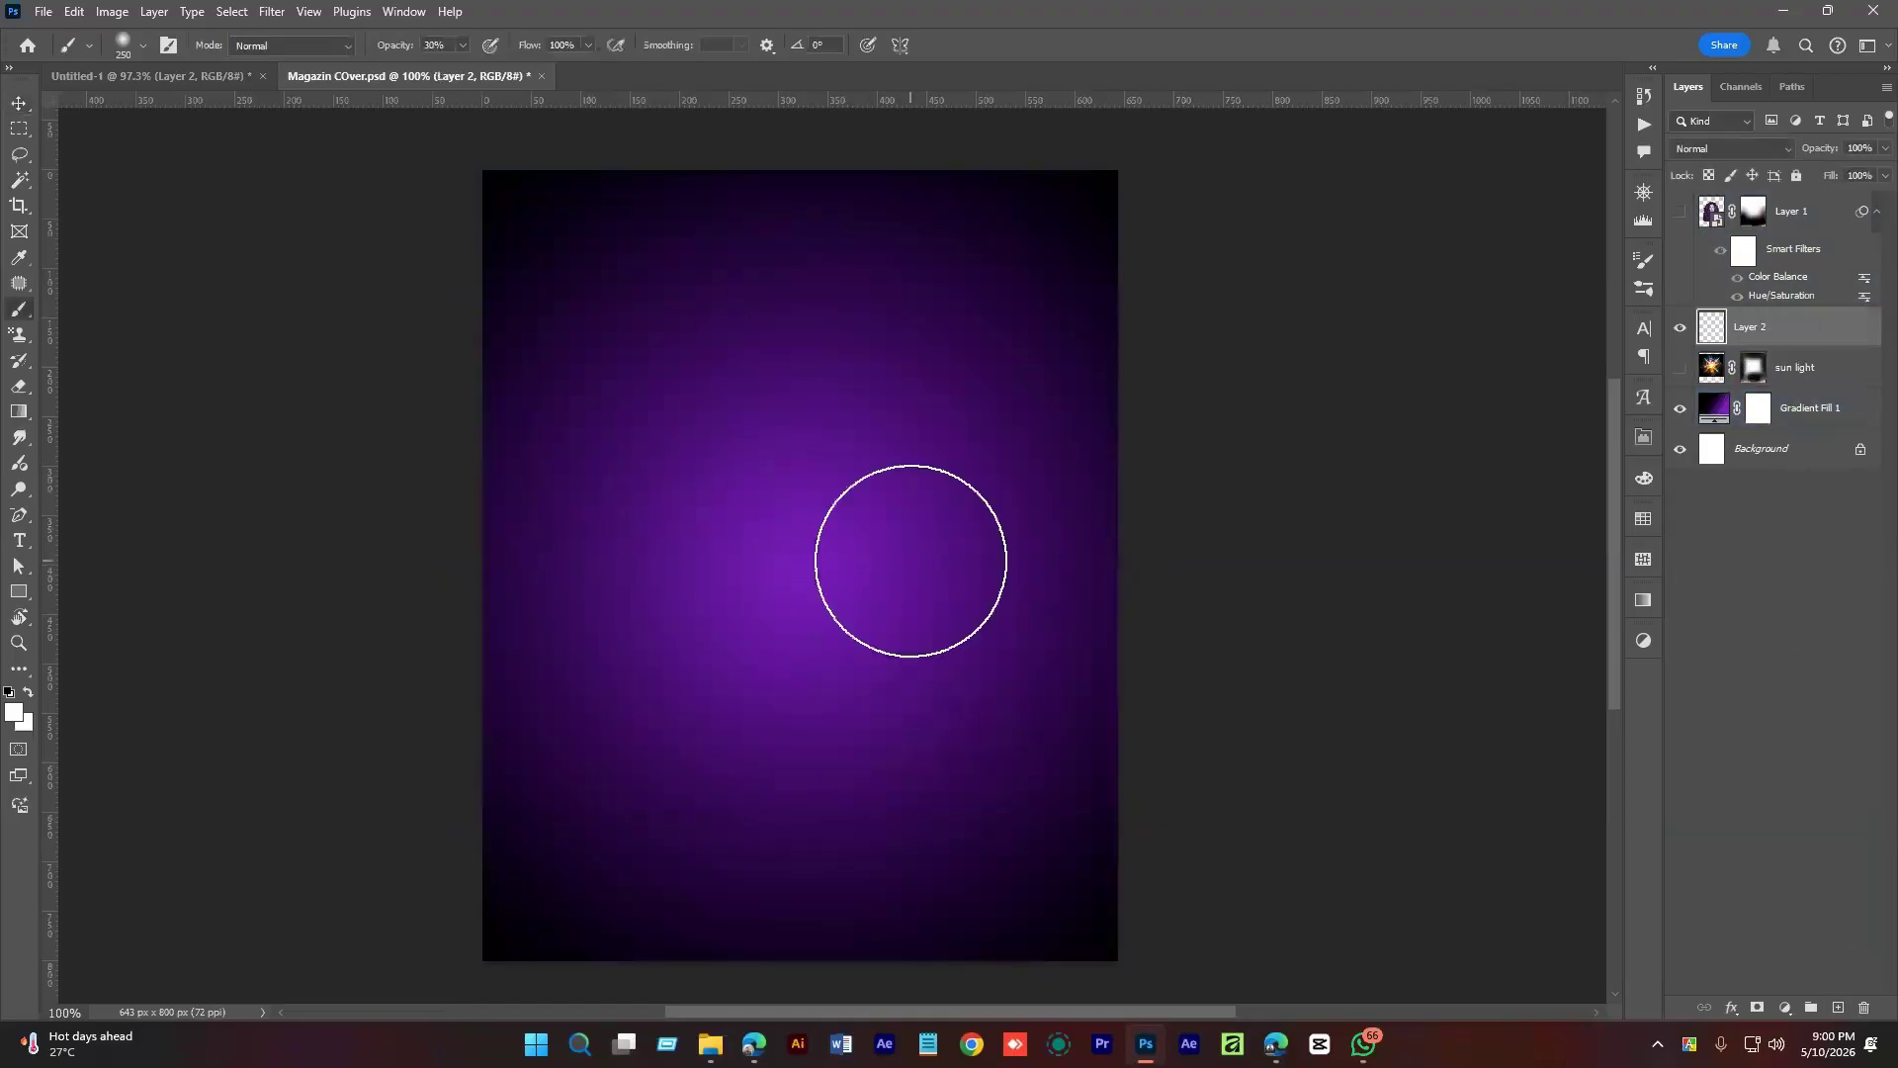
left_click(10, 714)
type("ffa200")
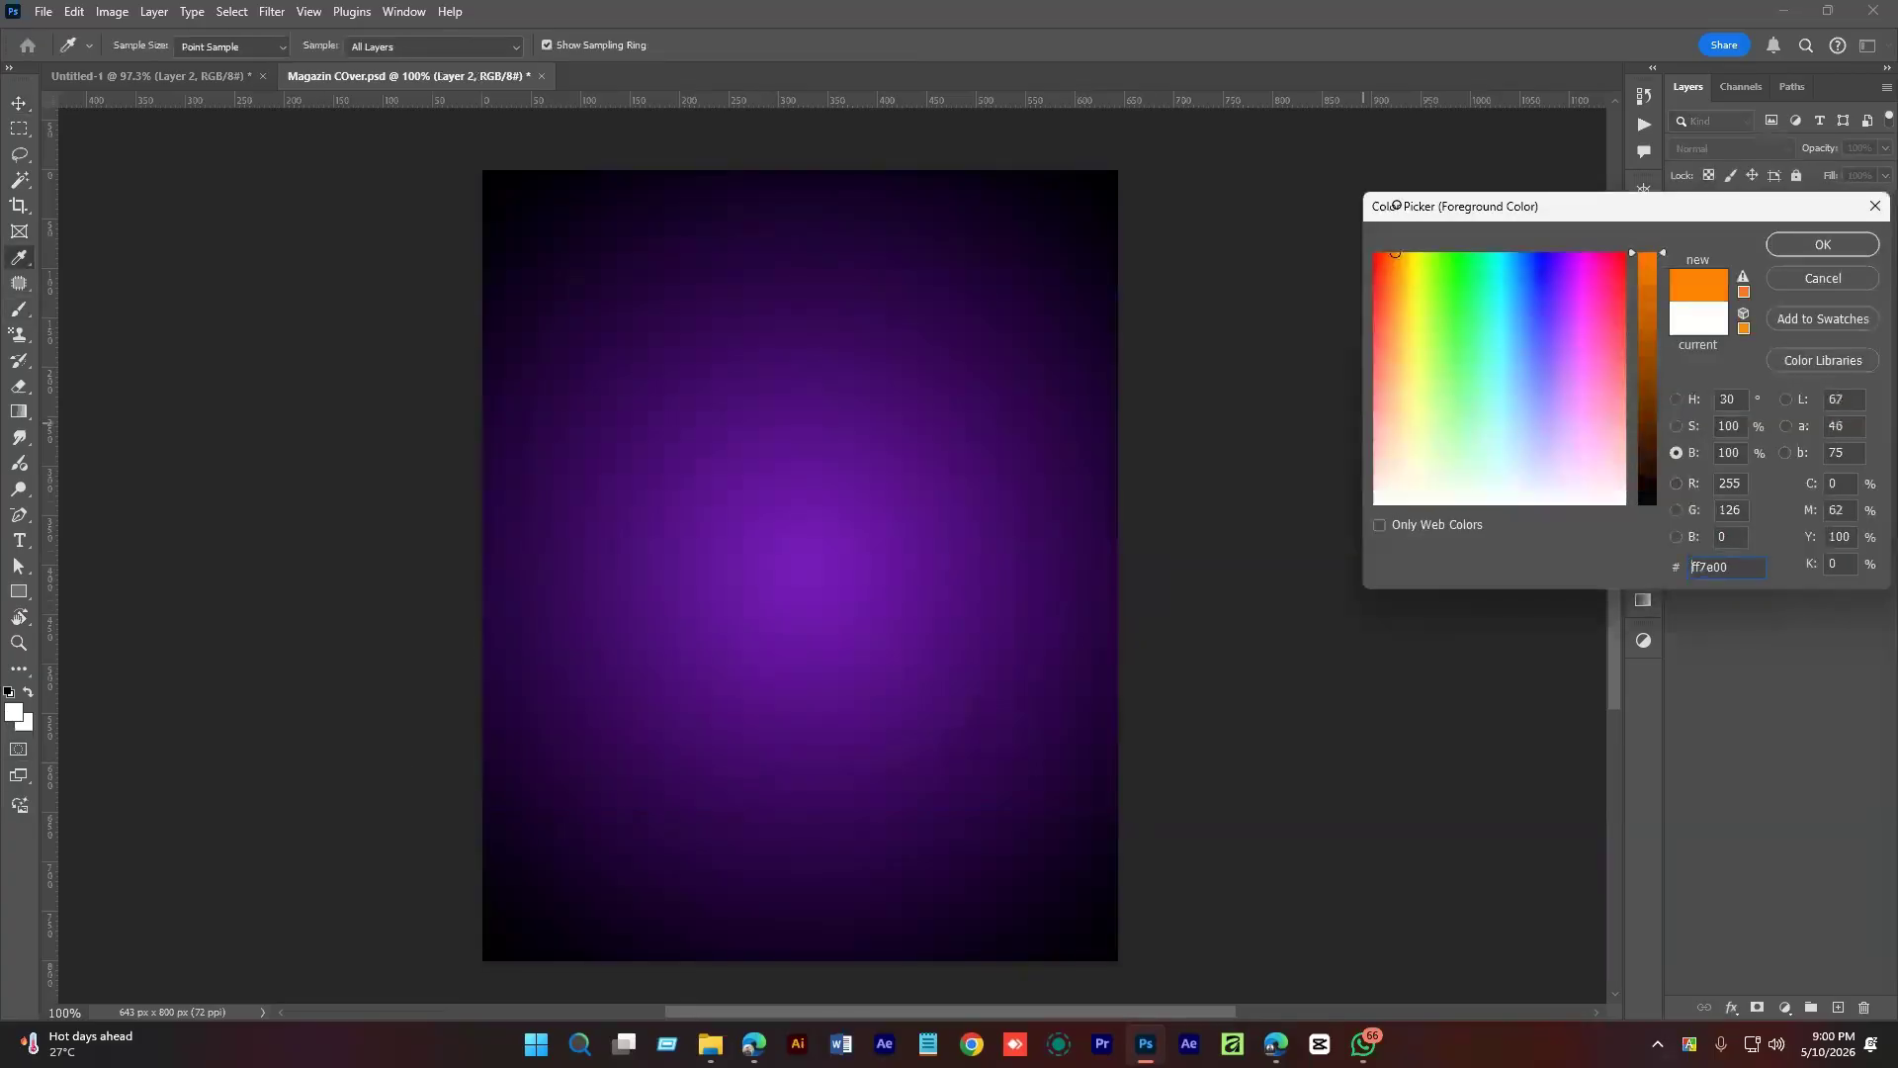
left_click(1824, 245)
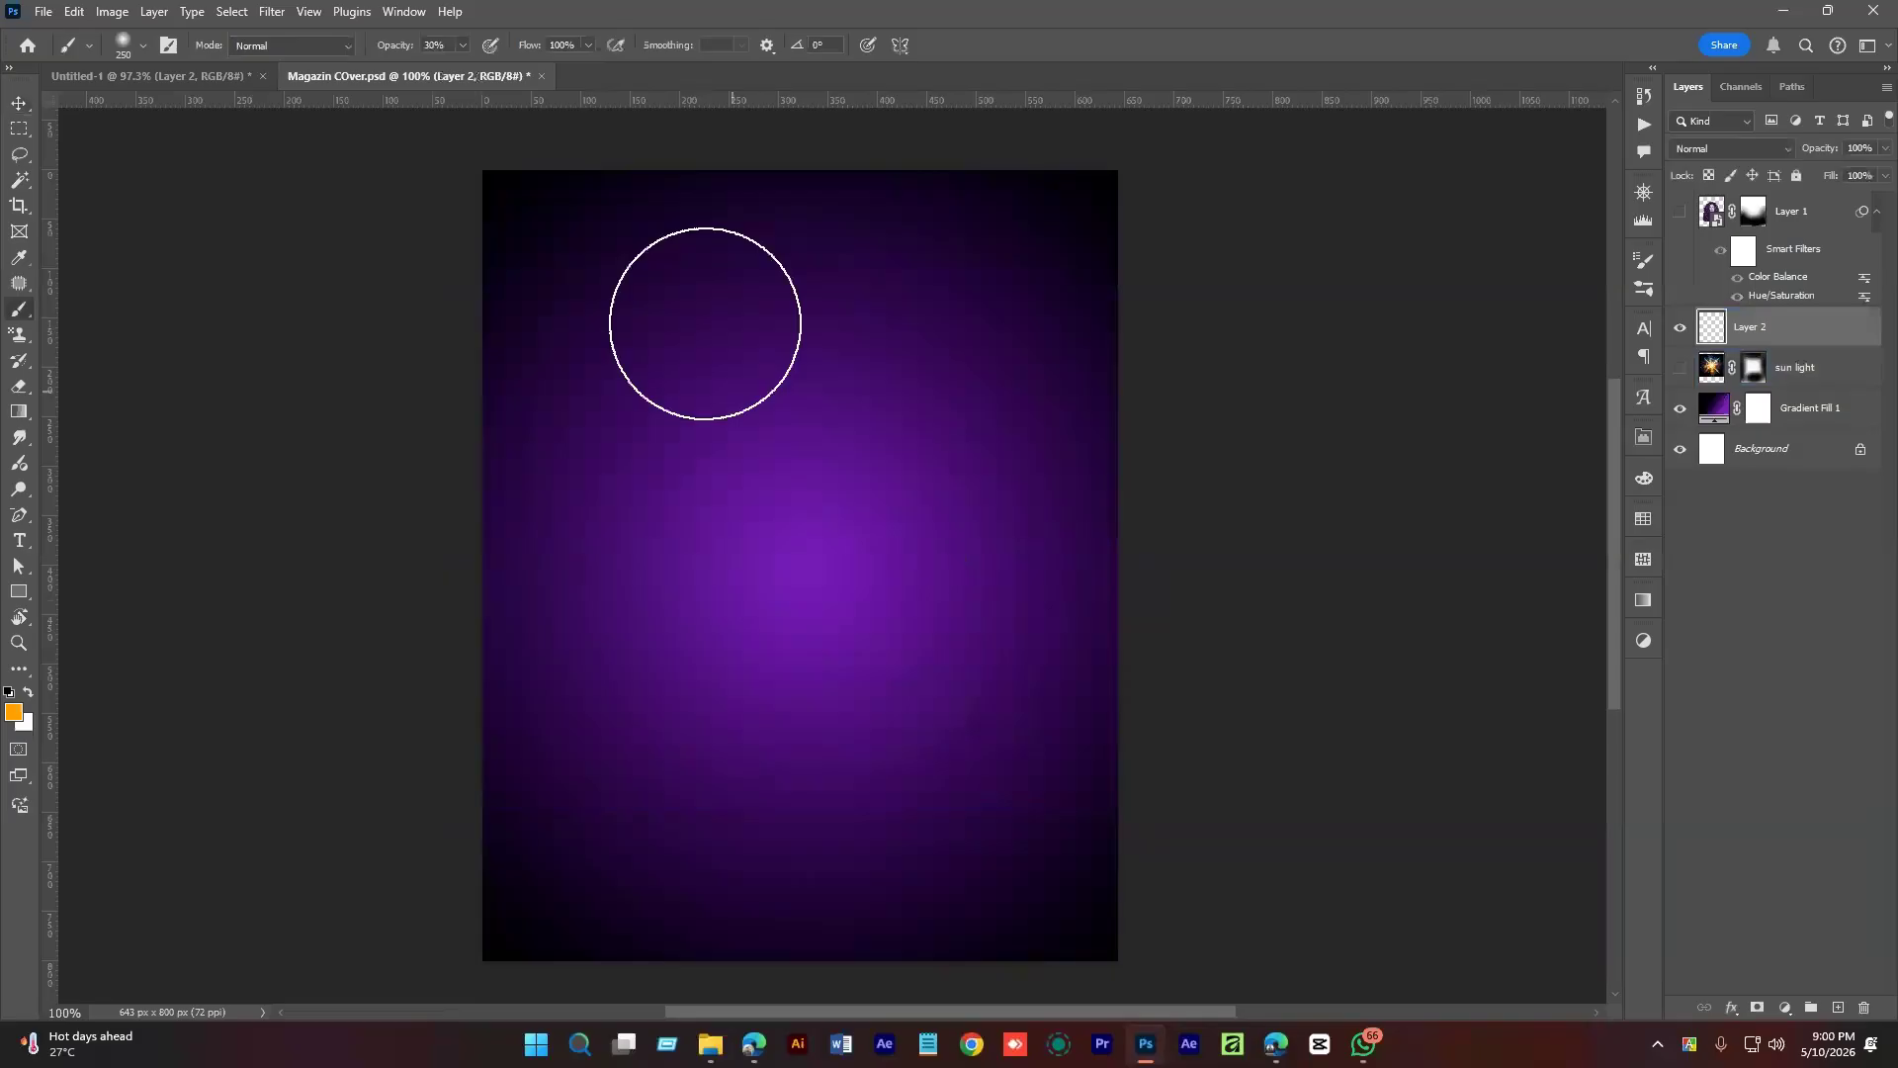
Paint a single orange dab near the cover's center with a 250 px soft round brush at 100% opacity and 0% hardness.
key("0")
right_click(731, 307)
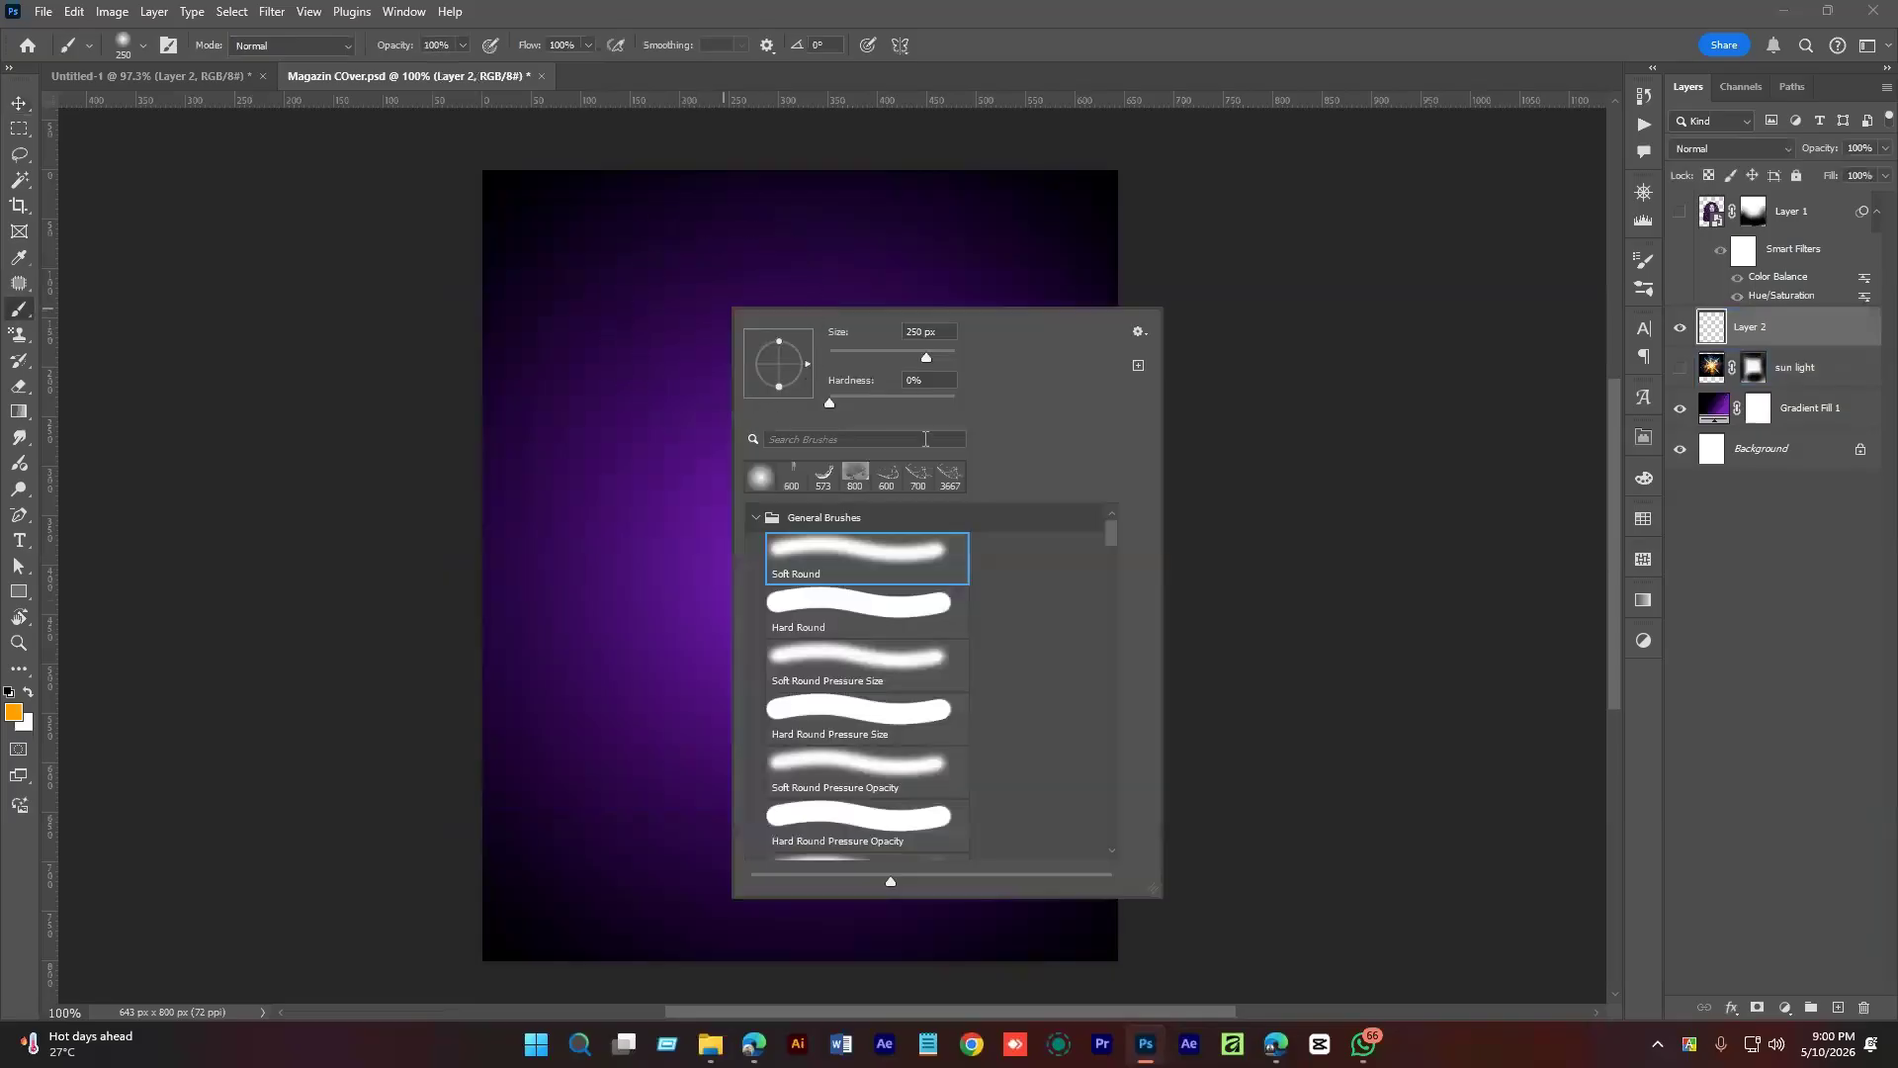
left_click_drag(954, 402, 777, 416)
key("Return")
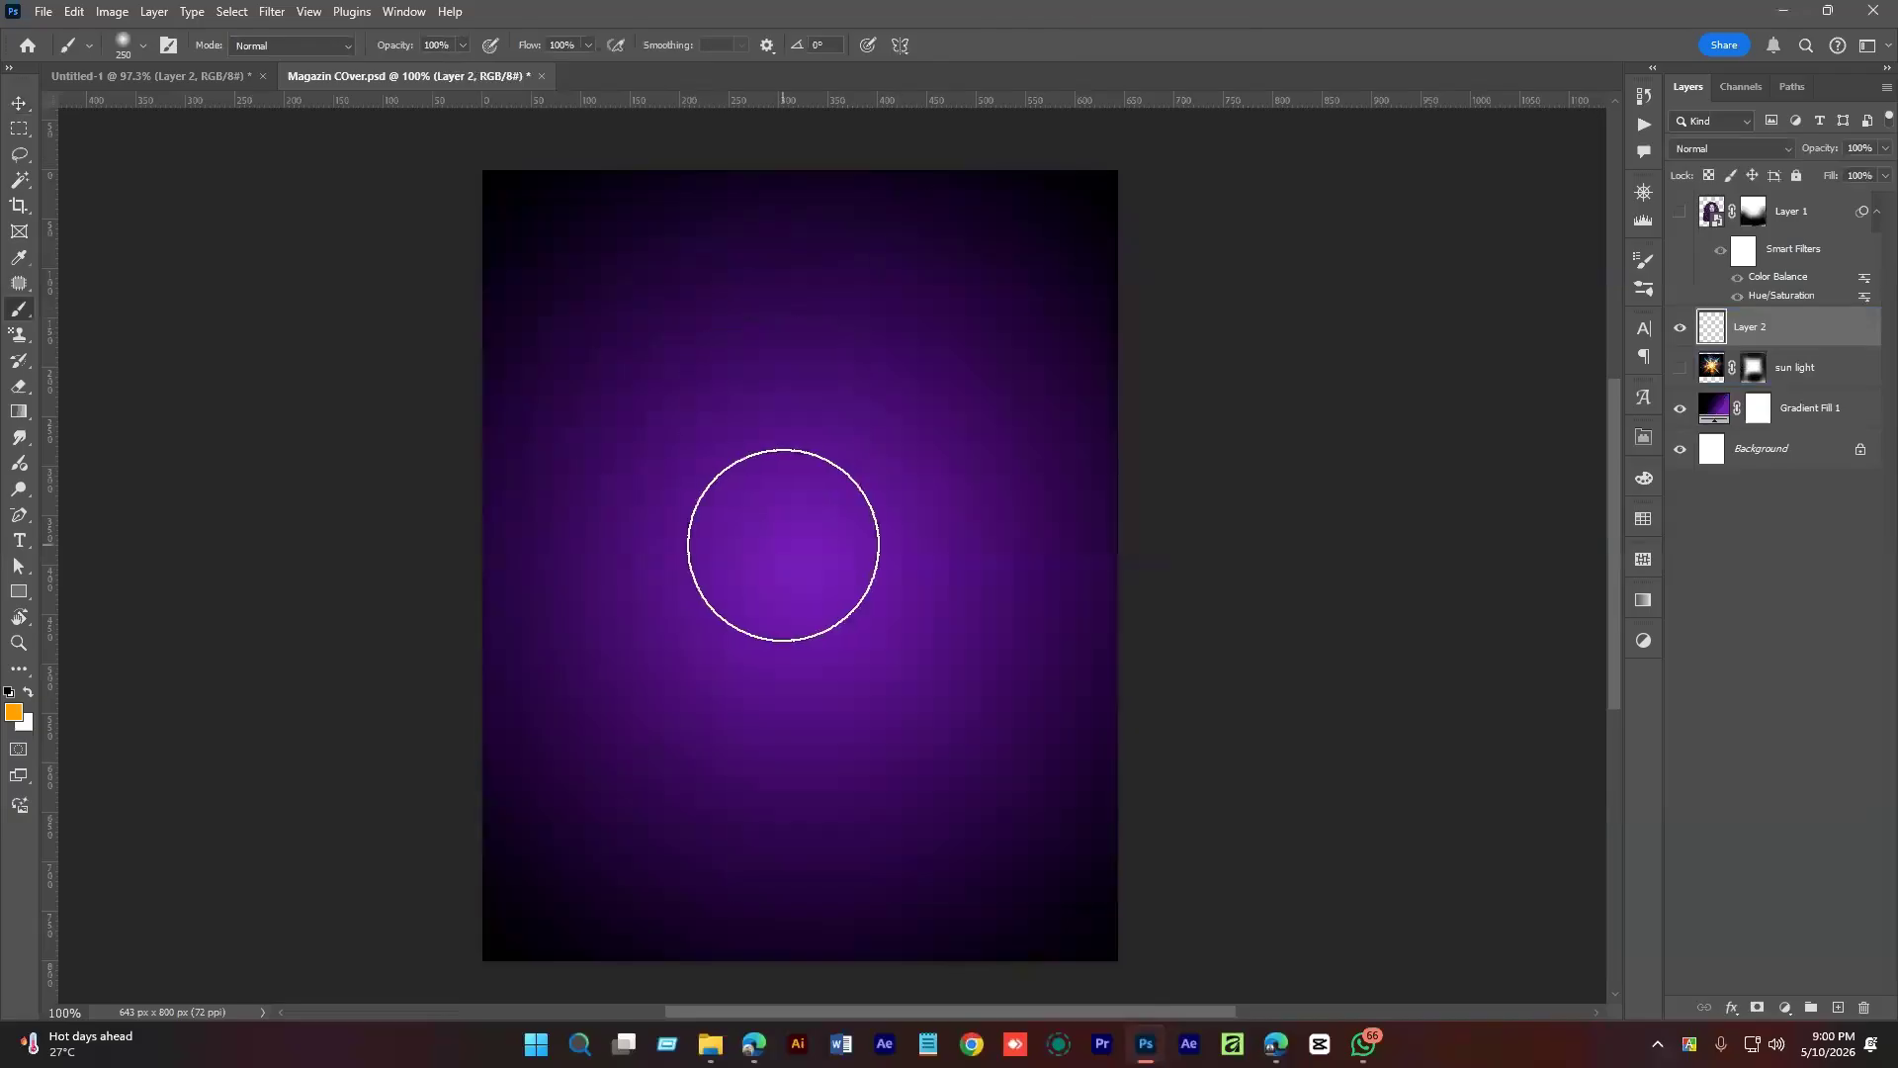
left_click(783, 543)
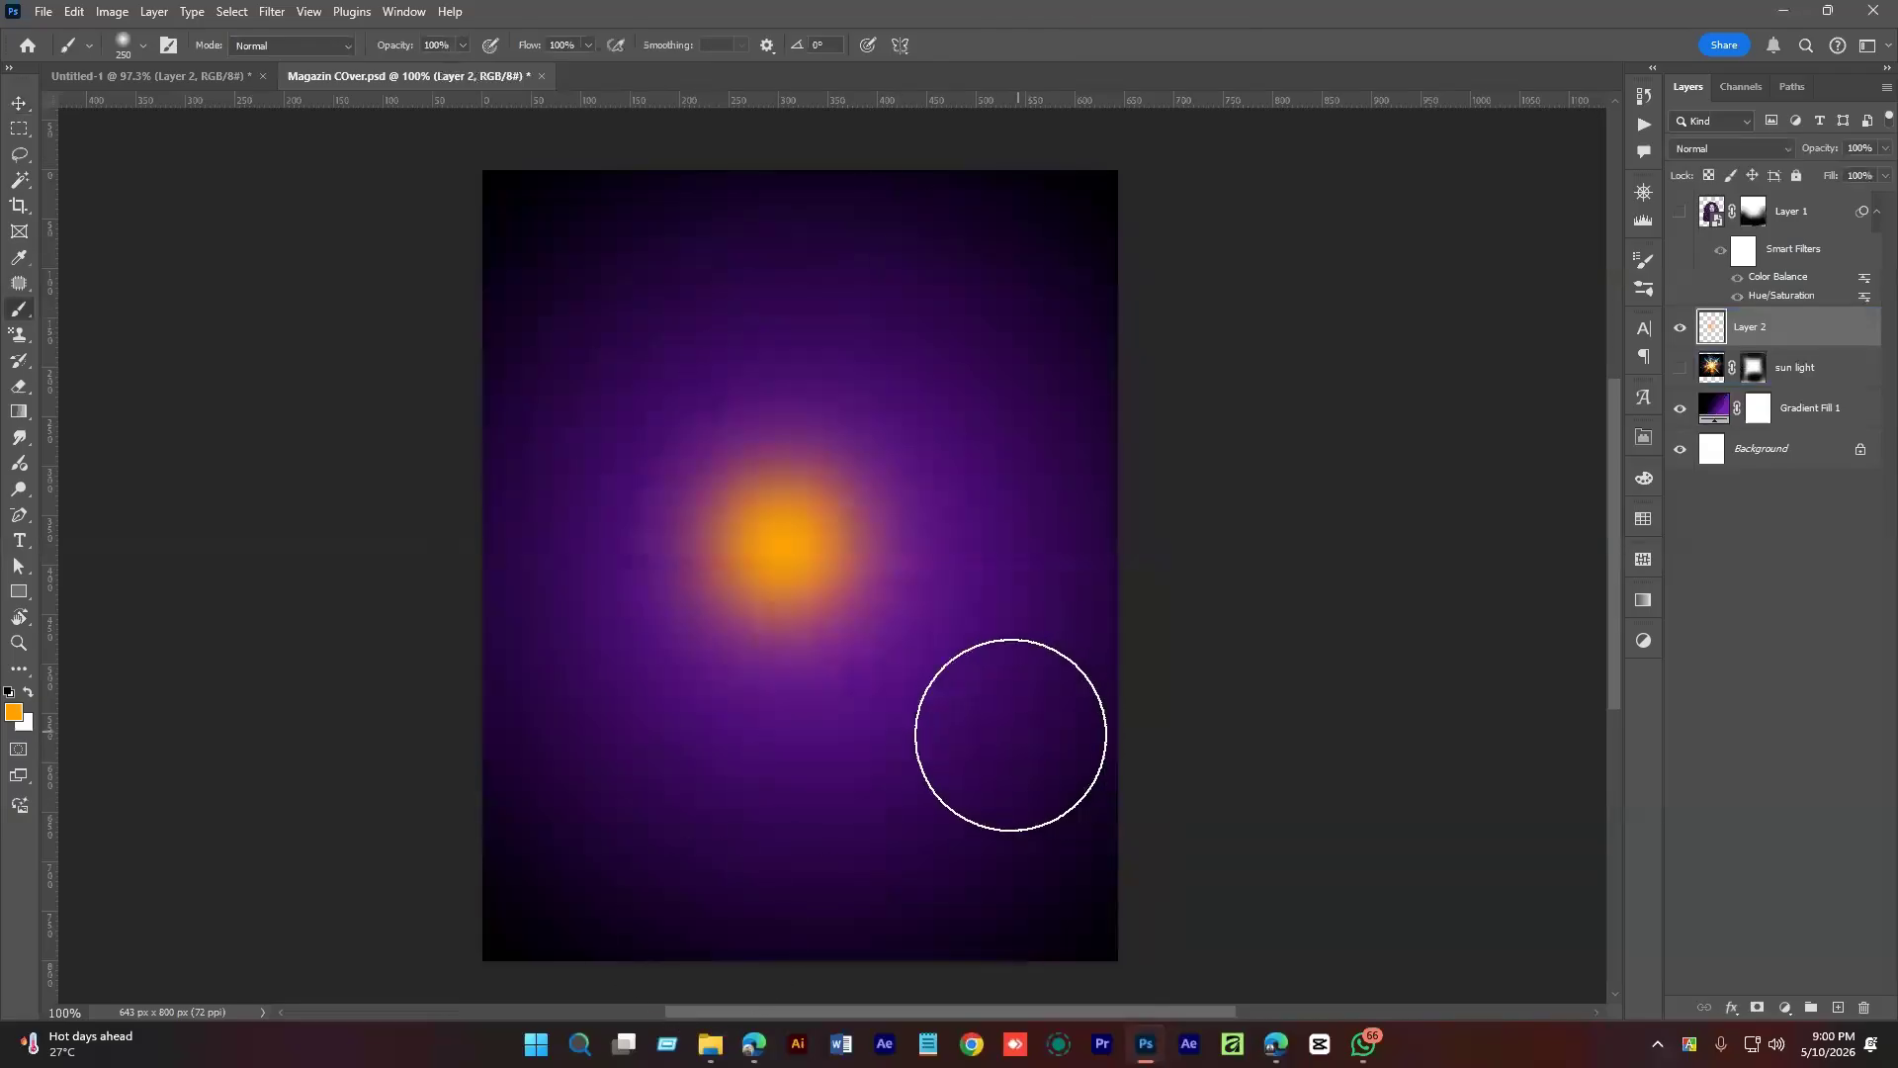
Squash the orange dab vertically to about 9% of its height, making a thin horizontal light streak.
left_click(30, 111)
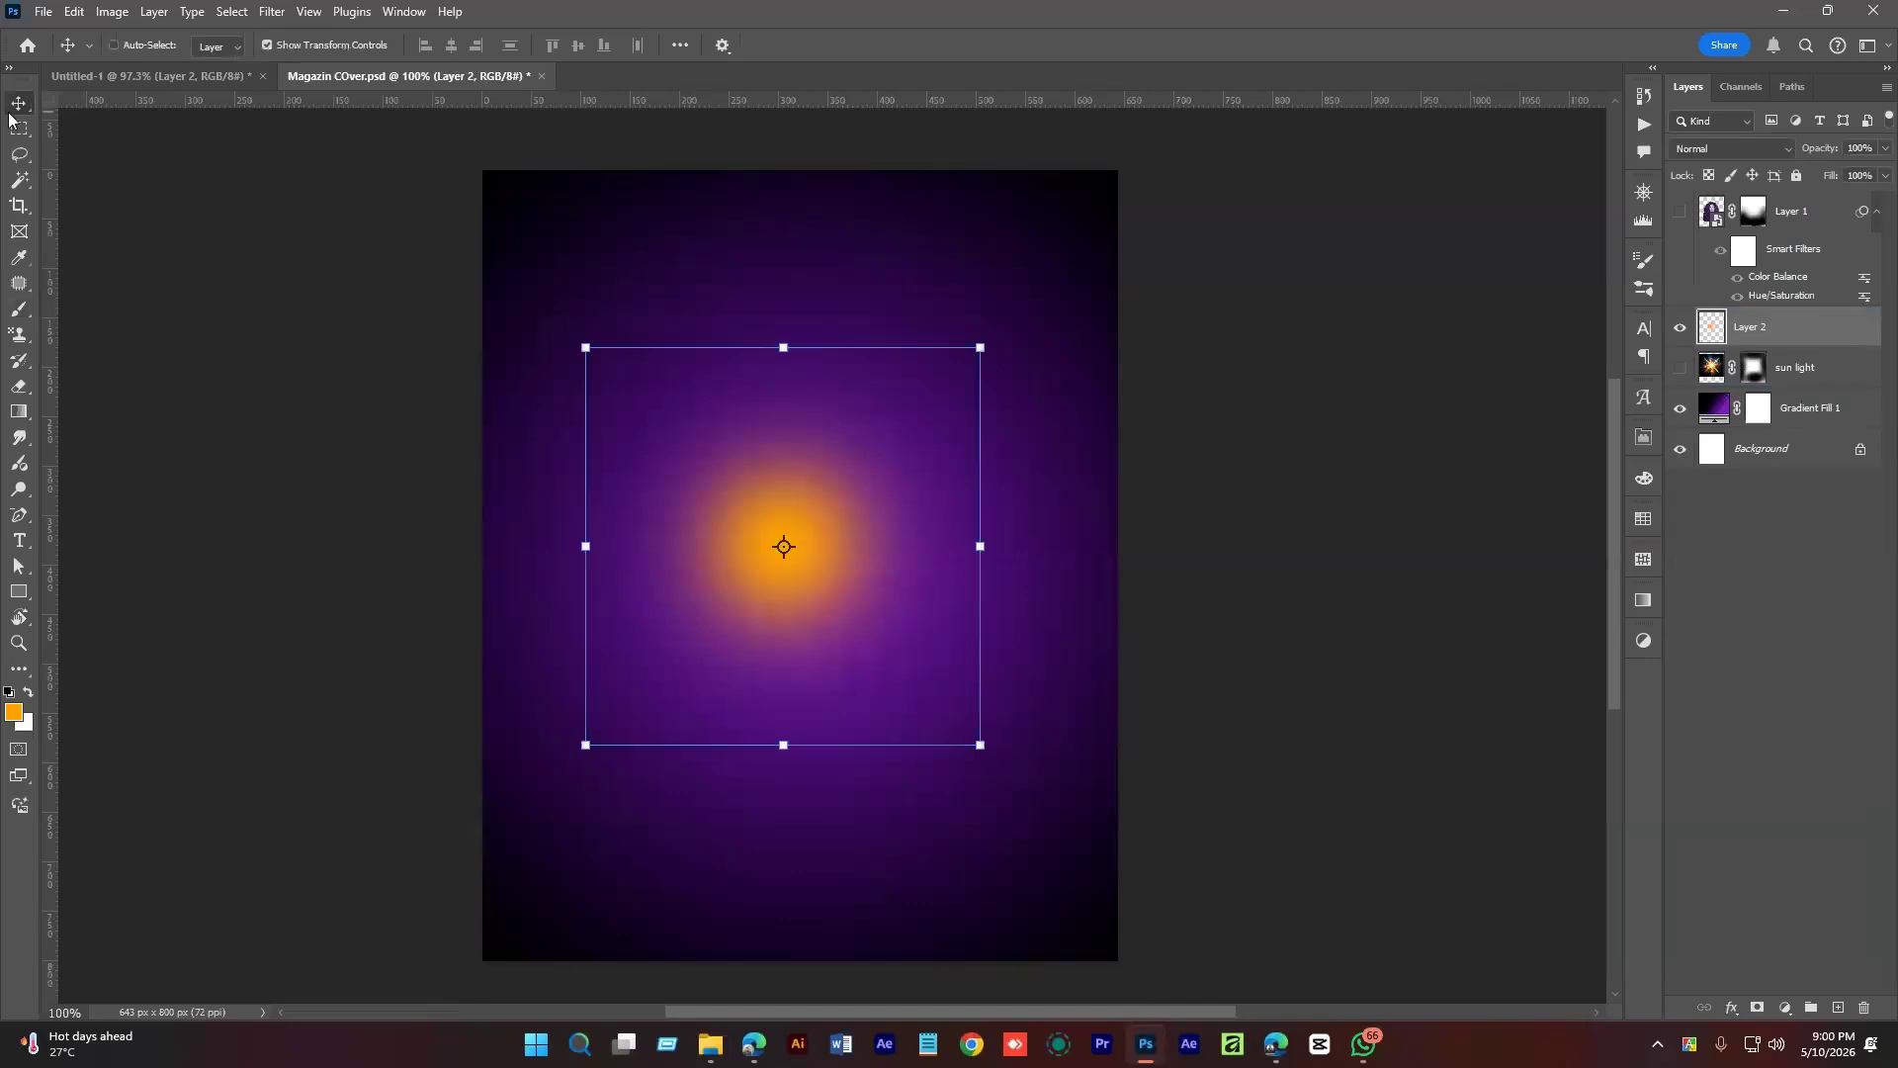
mouse_move(782, 347)
left_mouse_down()
mouse_move(843, 712)
mouse_move(854, 549)
left_mouse_up()
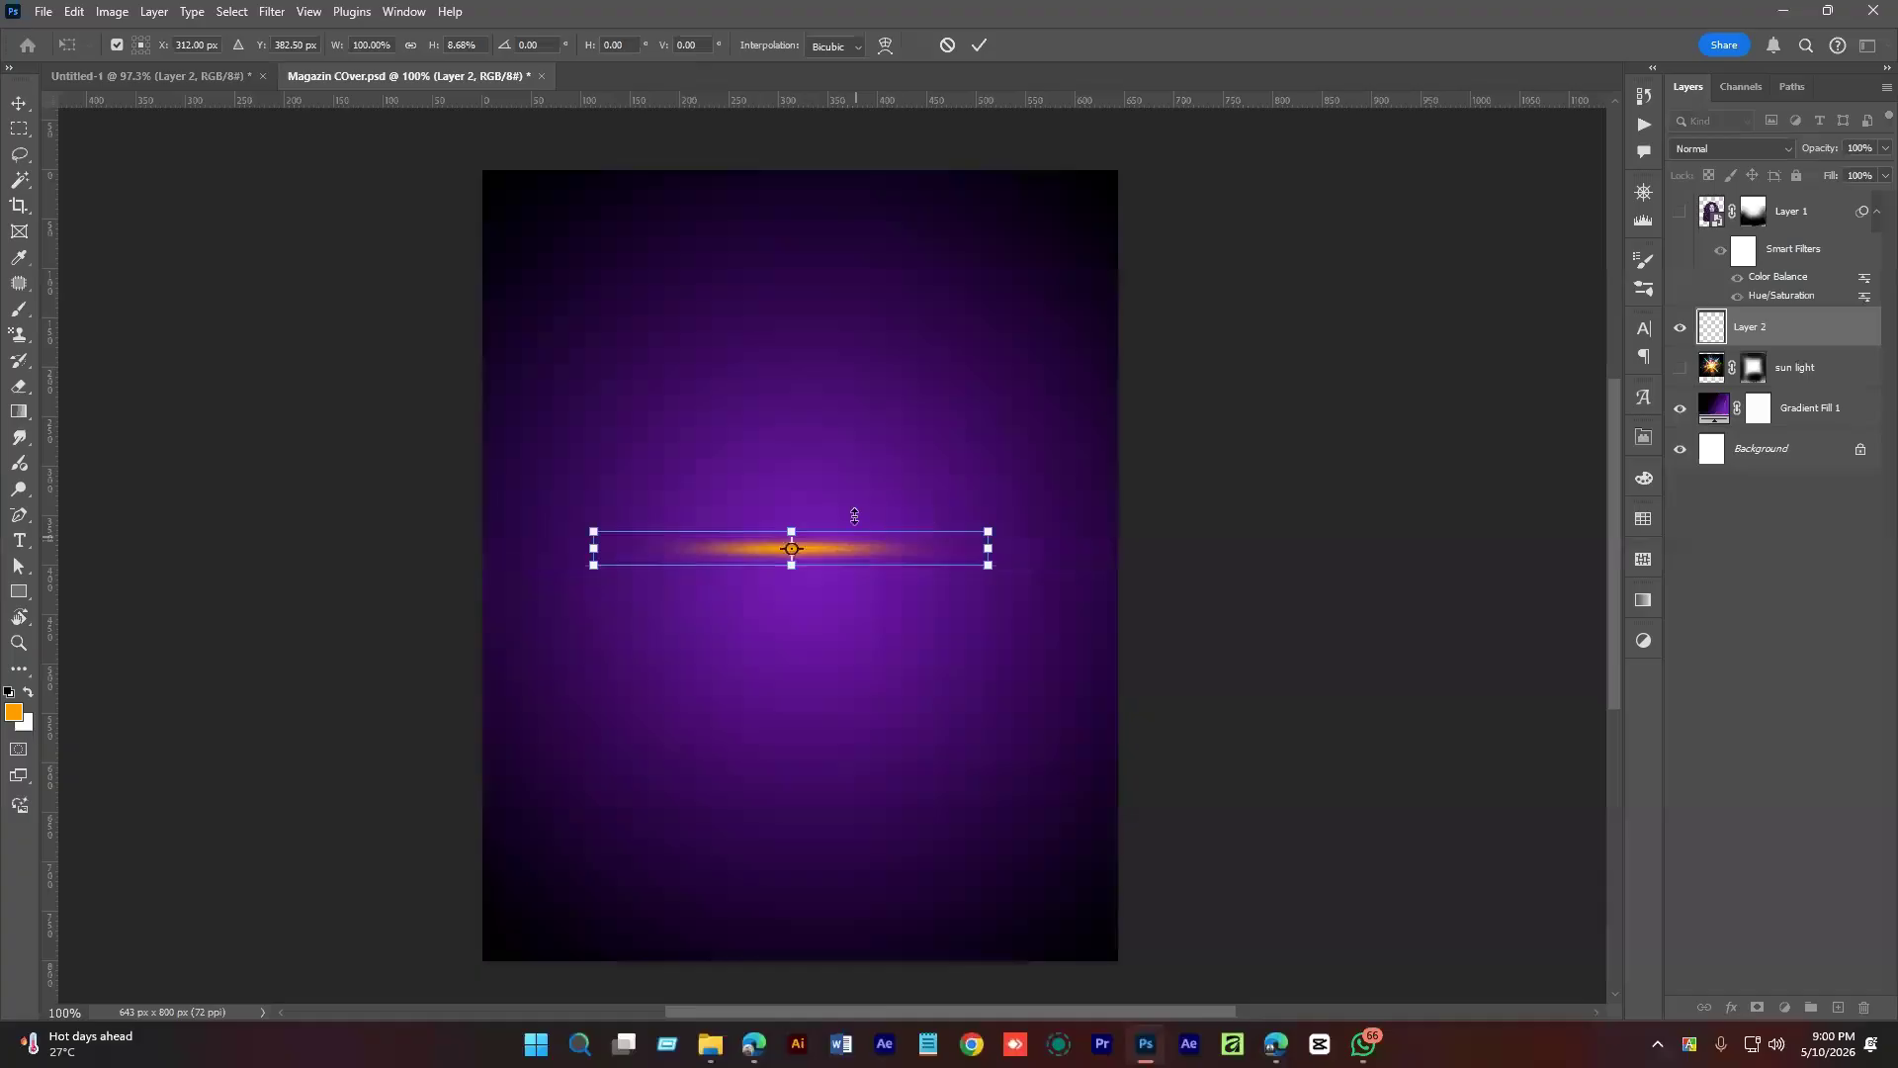
left_click(979, 45)
Duplicate the horizontal streak and rotate the copy 90° around its center to form a four-pointed cross.
key("ctrl+j")
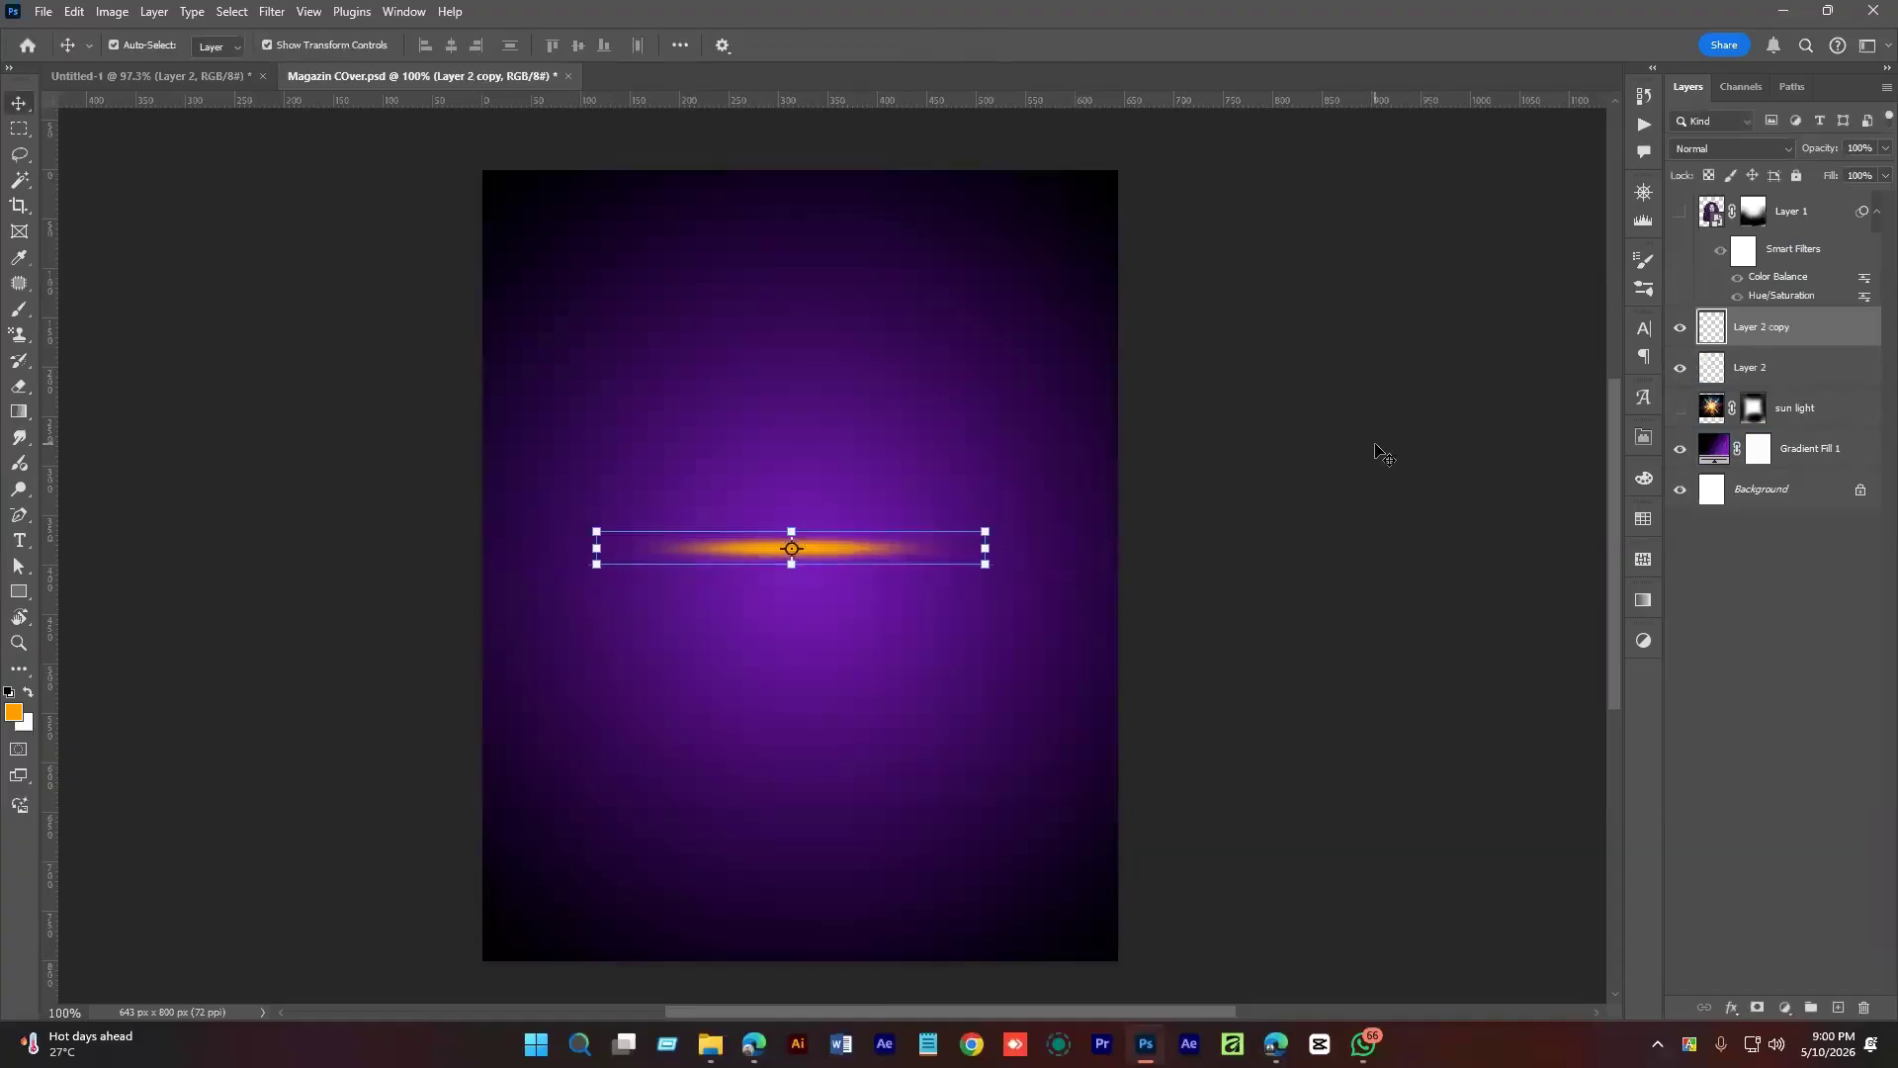
mouse_move(999, 511)
left_mouse_down()
mouse_move(908, 684)
mouse_move(828, 688)
left_mouse_up()
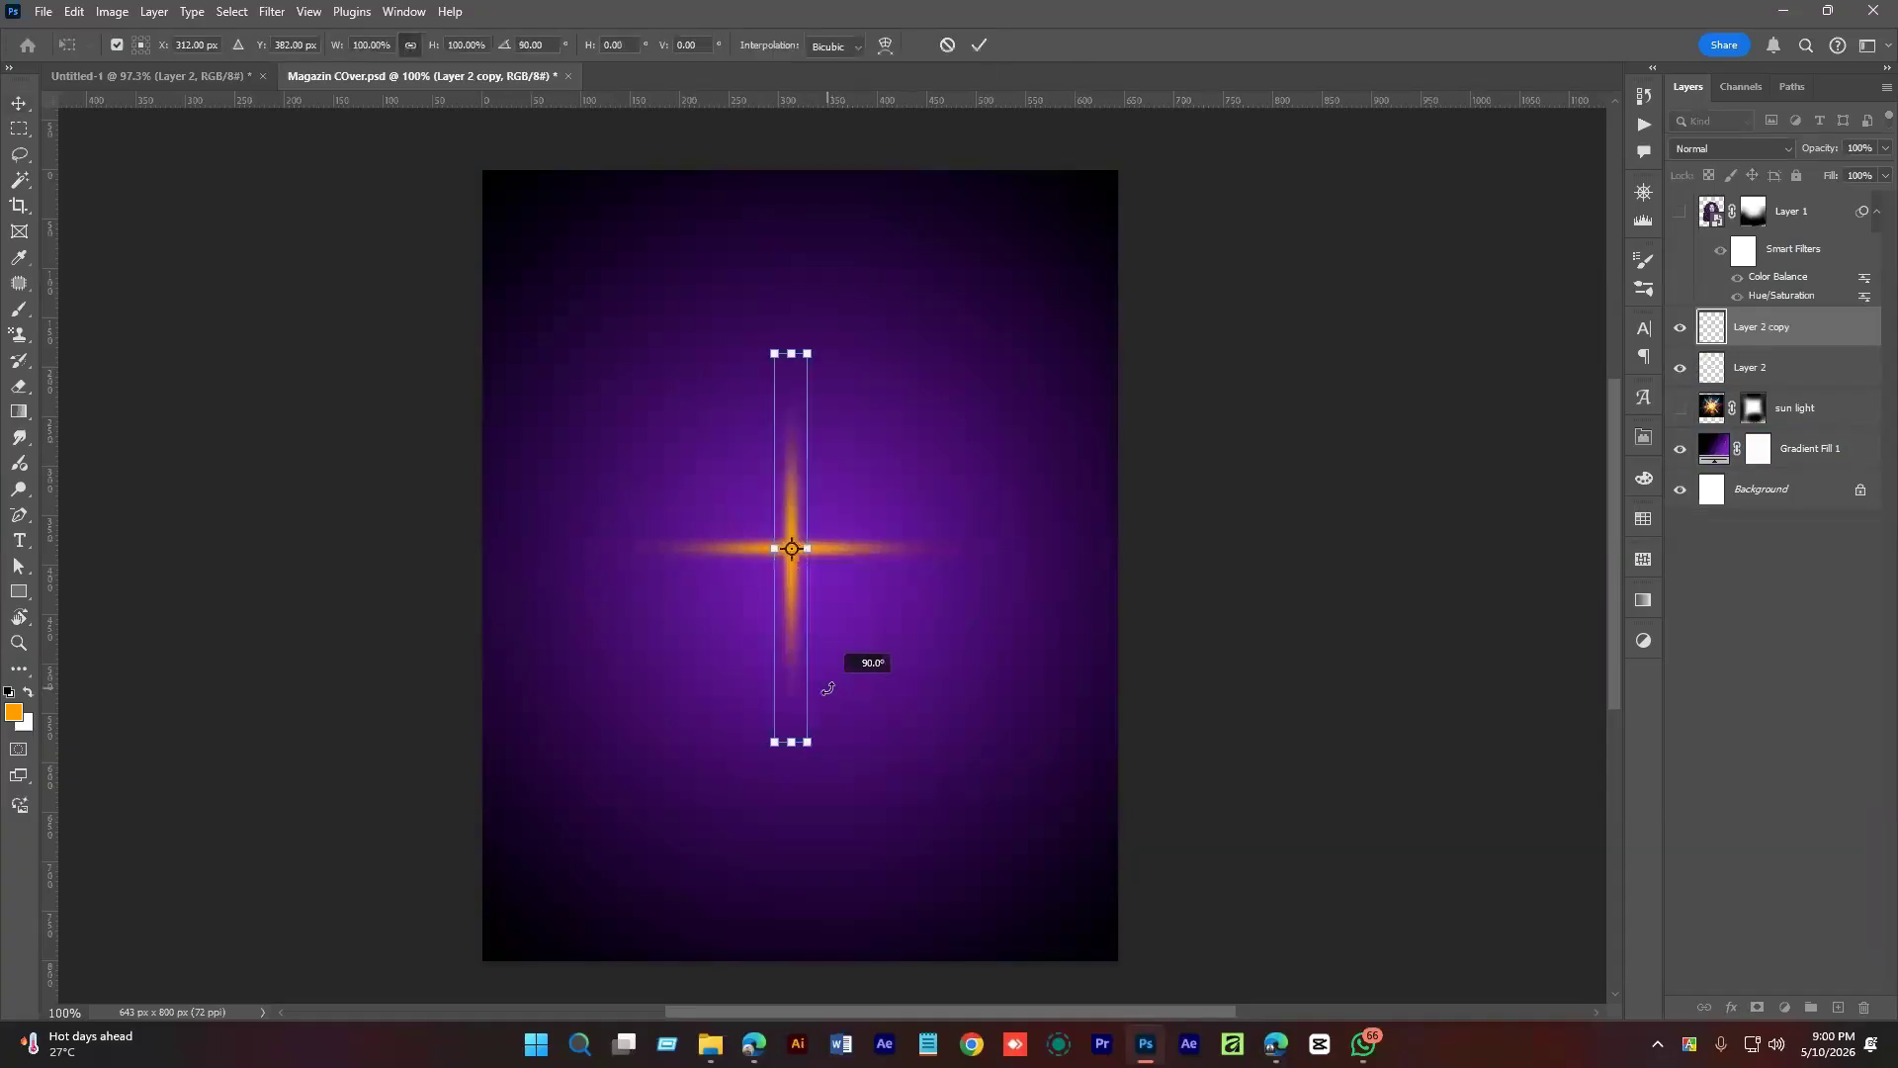
left_click(980, 45)
Duplicate both streak layers together, rotate the copies 30° and scale them to about 72% to form an eight-pointed star.
left_click(1756, 376, "shift")
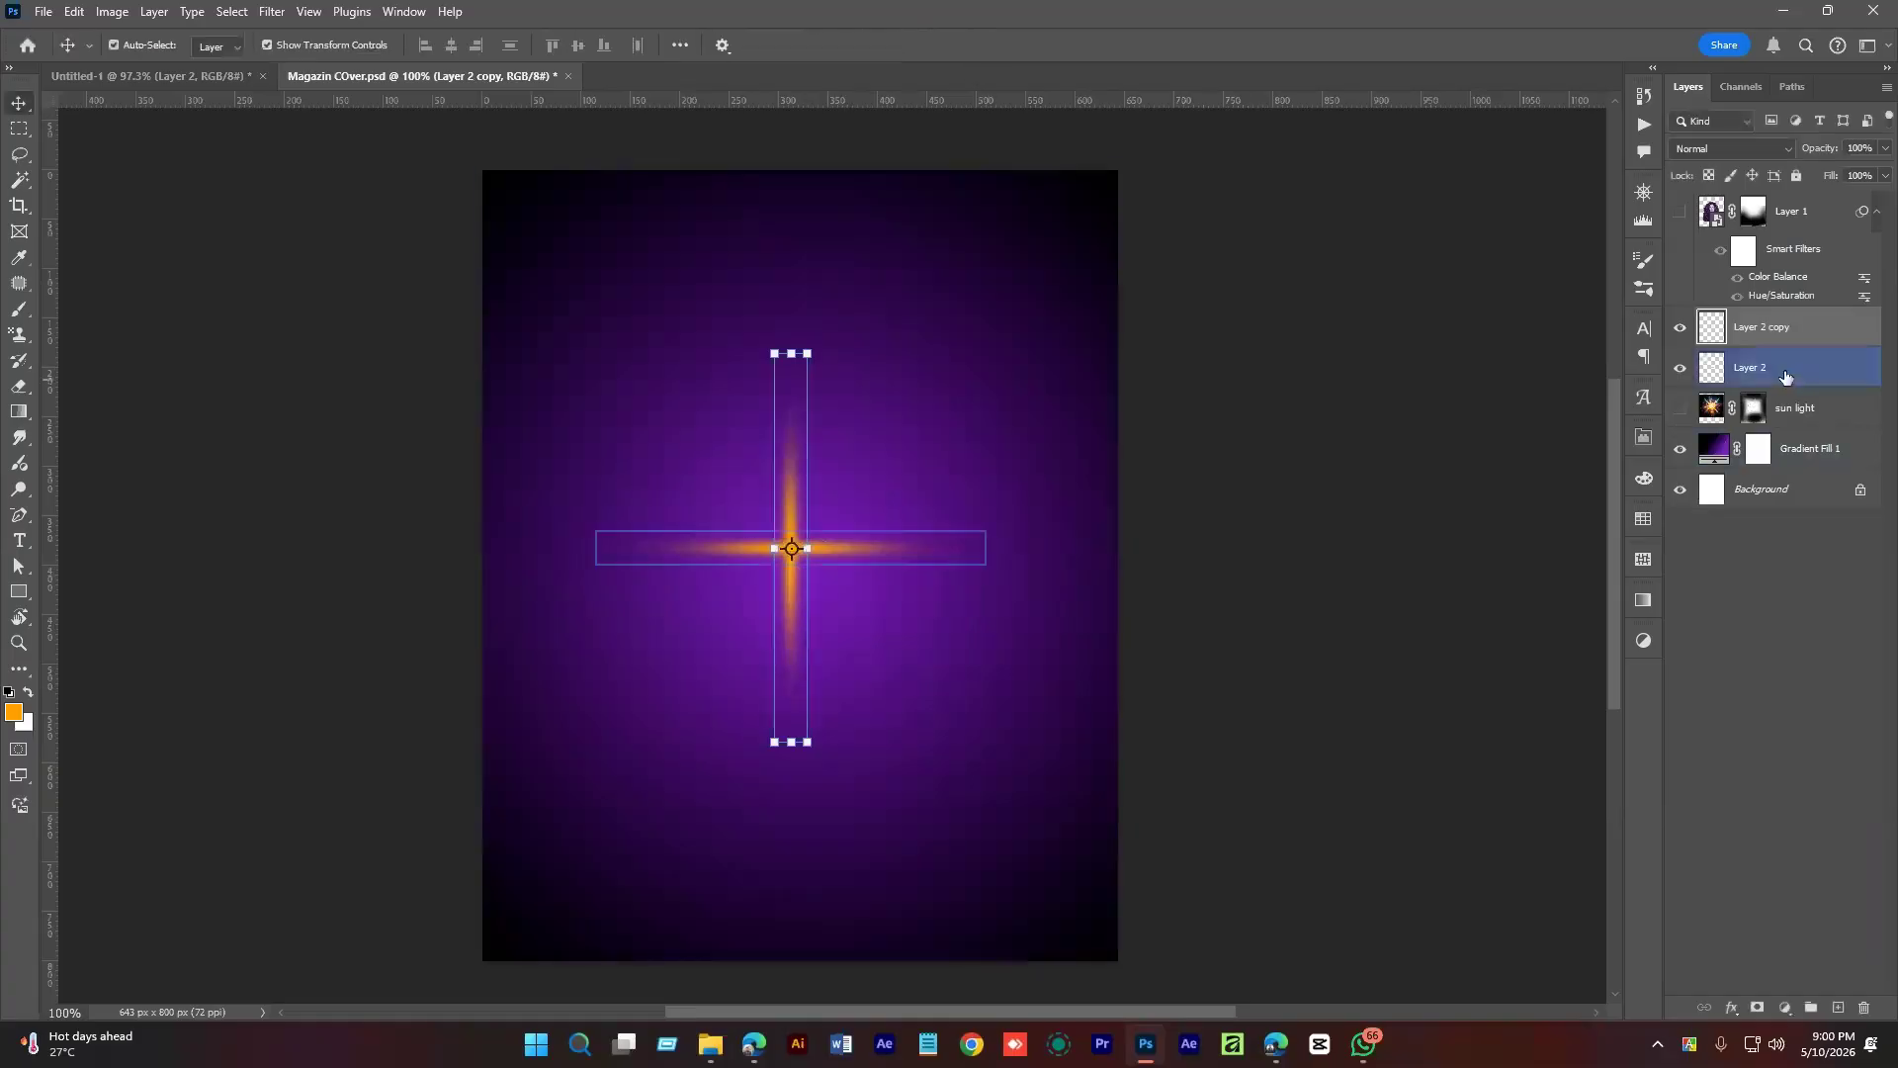
key("ctrl+j")
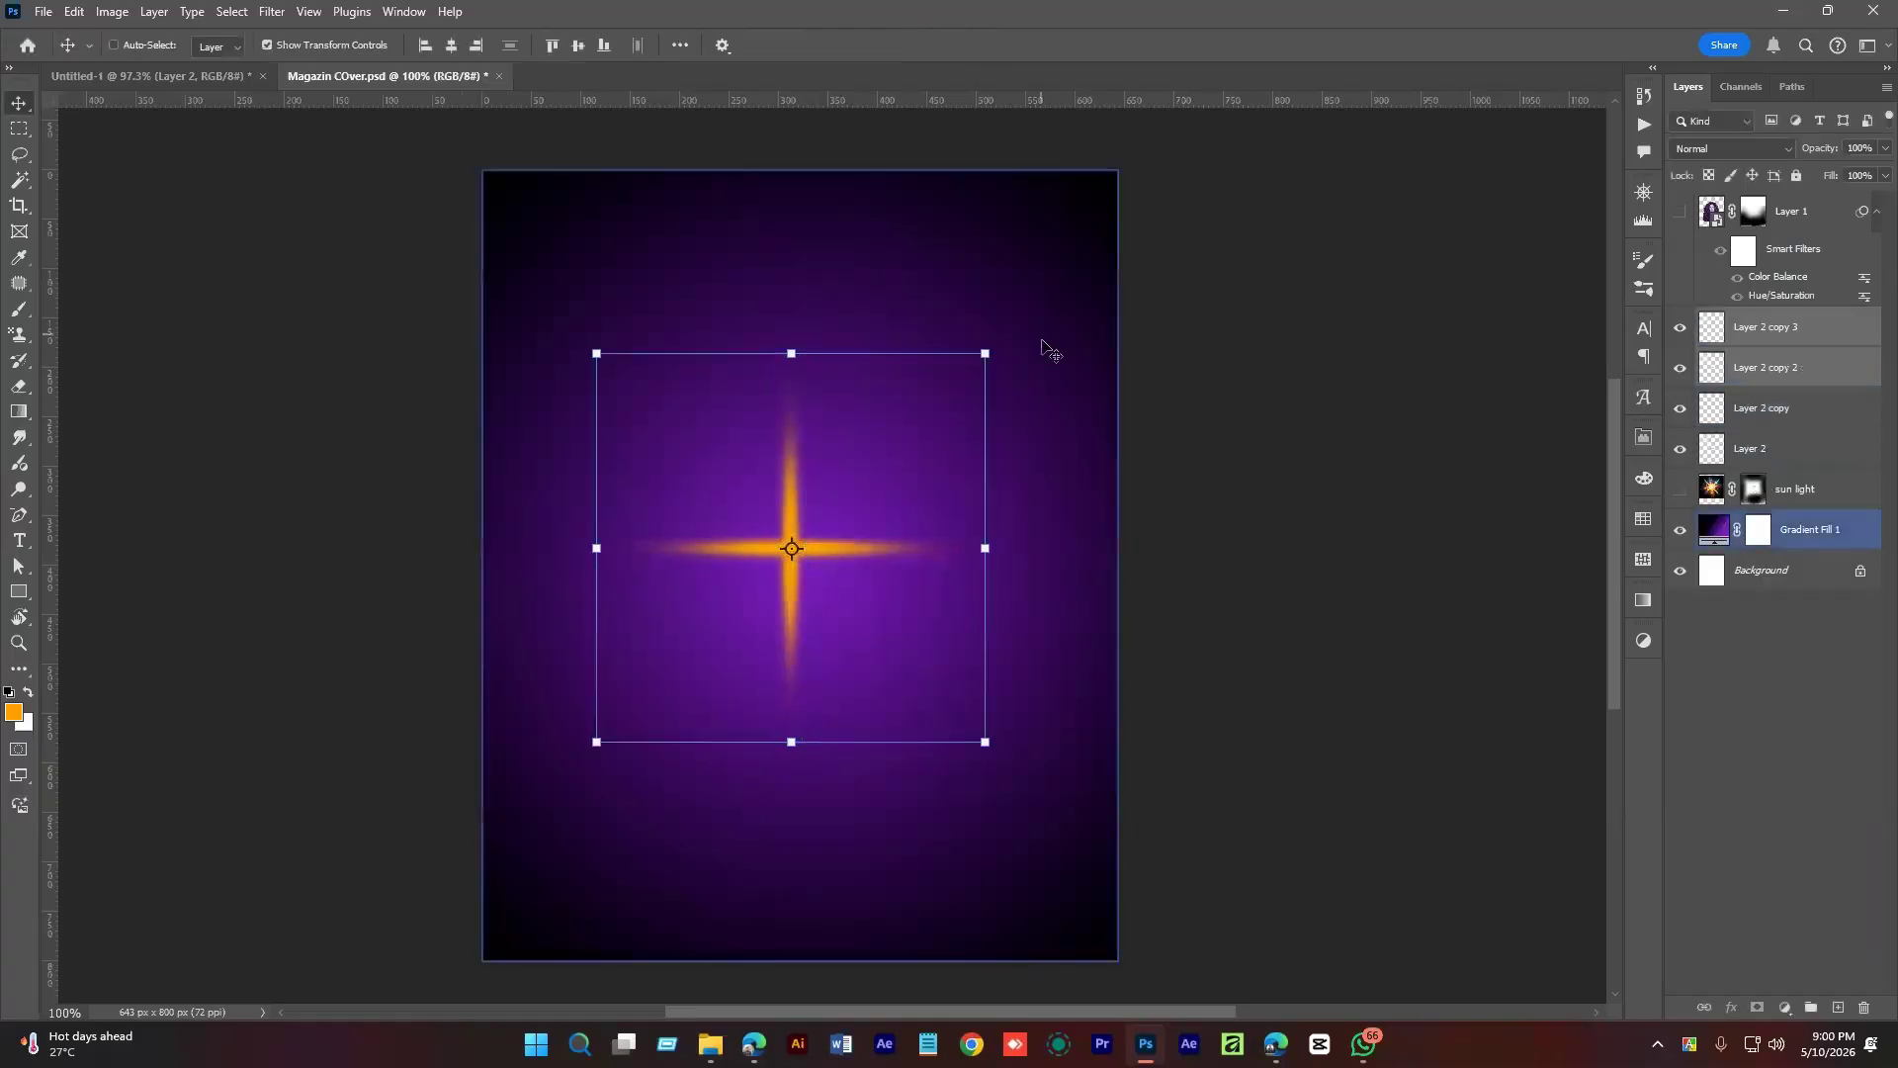
left_click_drag(1003, 329, 980, 497)
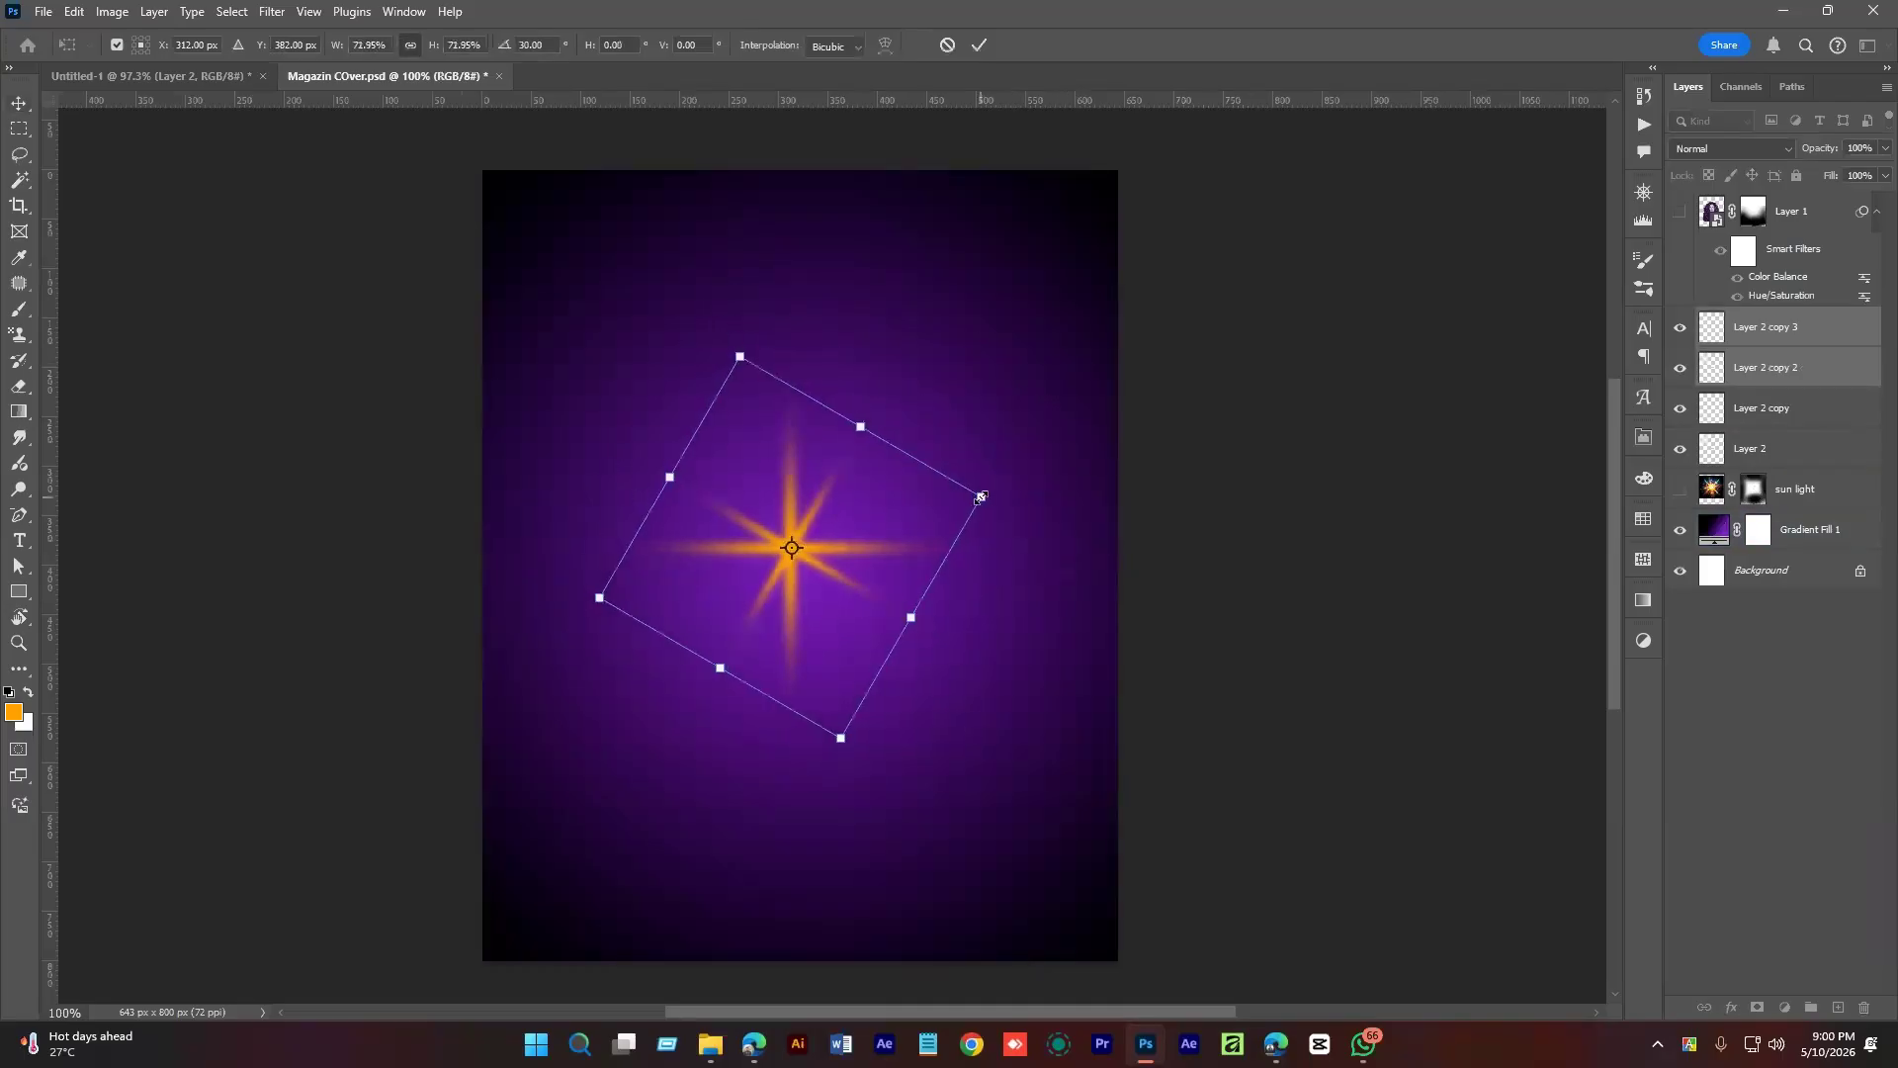
left_click(979, 46)
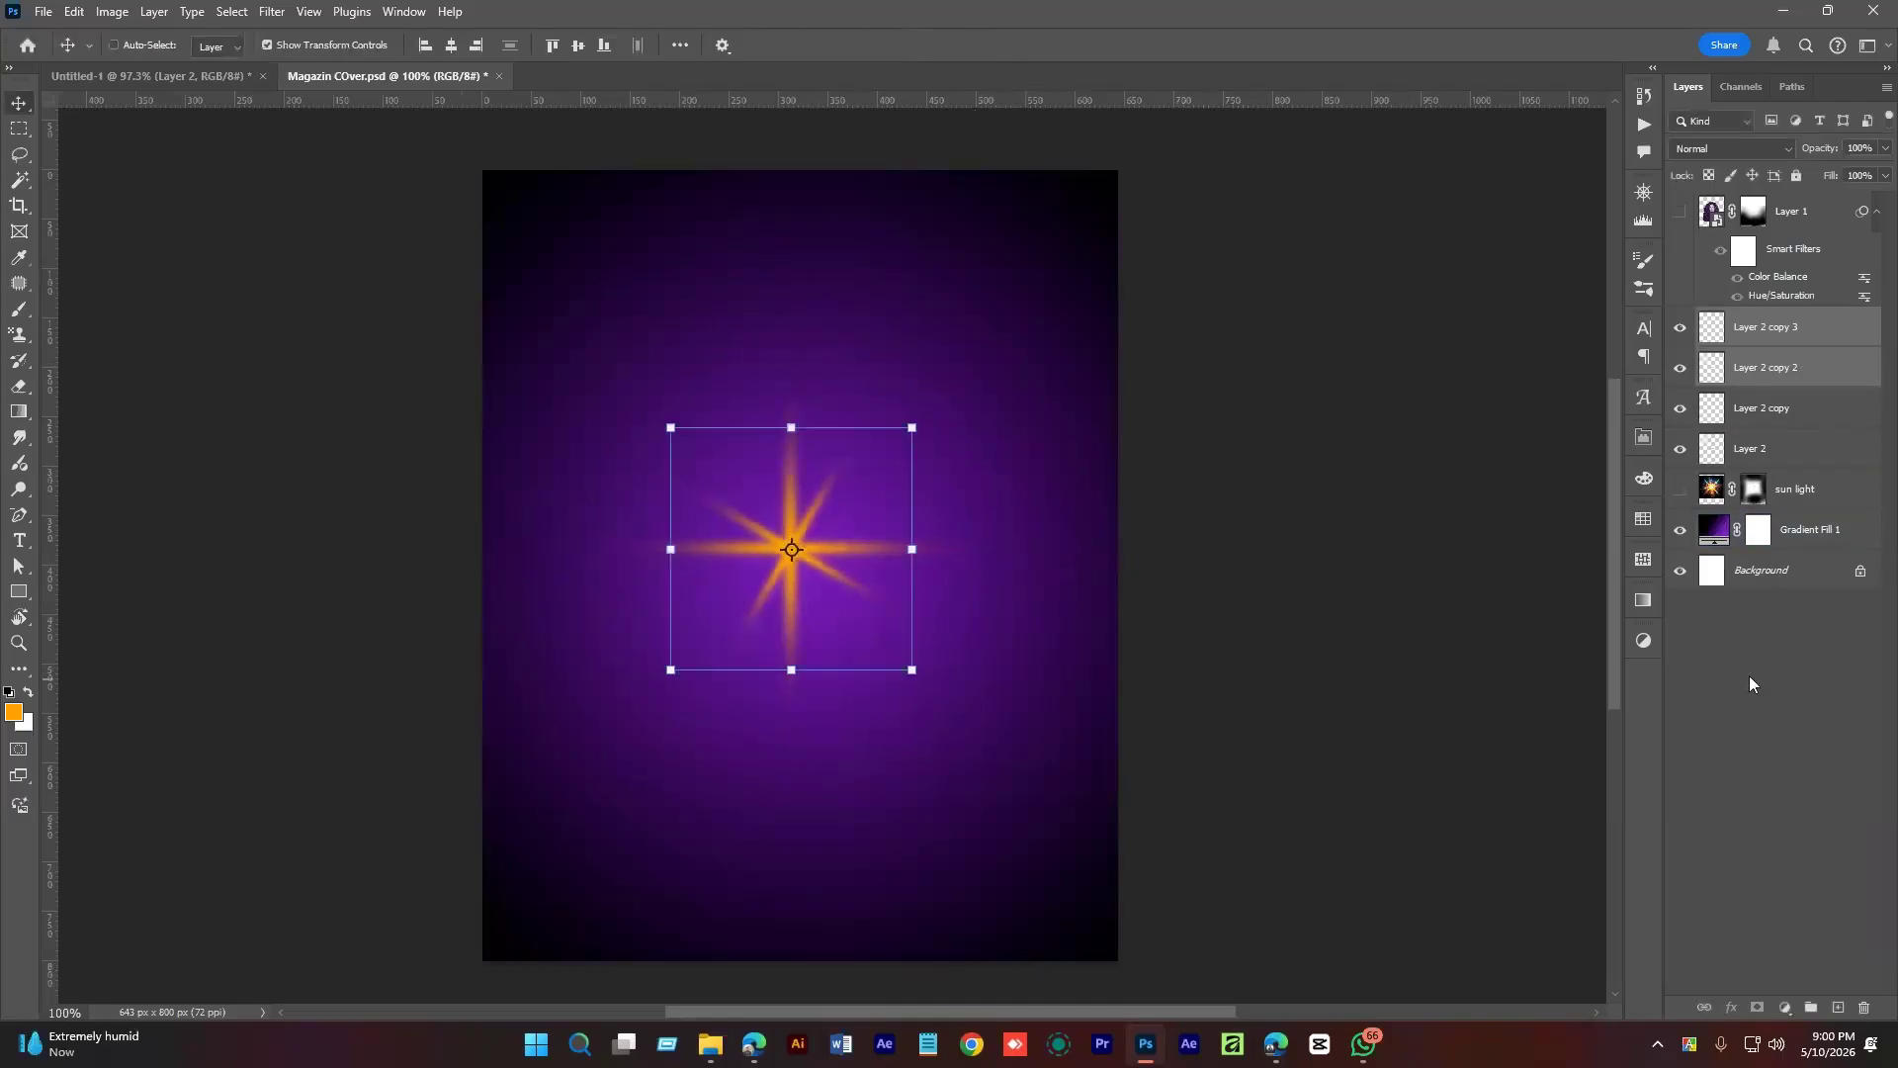
Add a new empty layer on top of the stack, swap the brush's foreground color to white and open it for editing.
left_click(1780, 703)
left_click(1838, 1007)
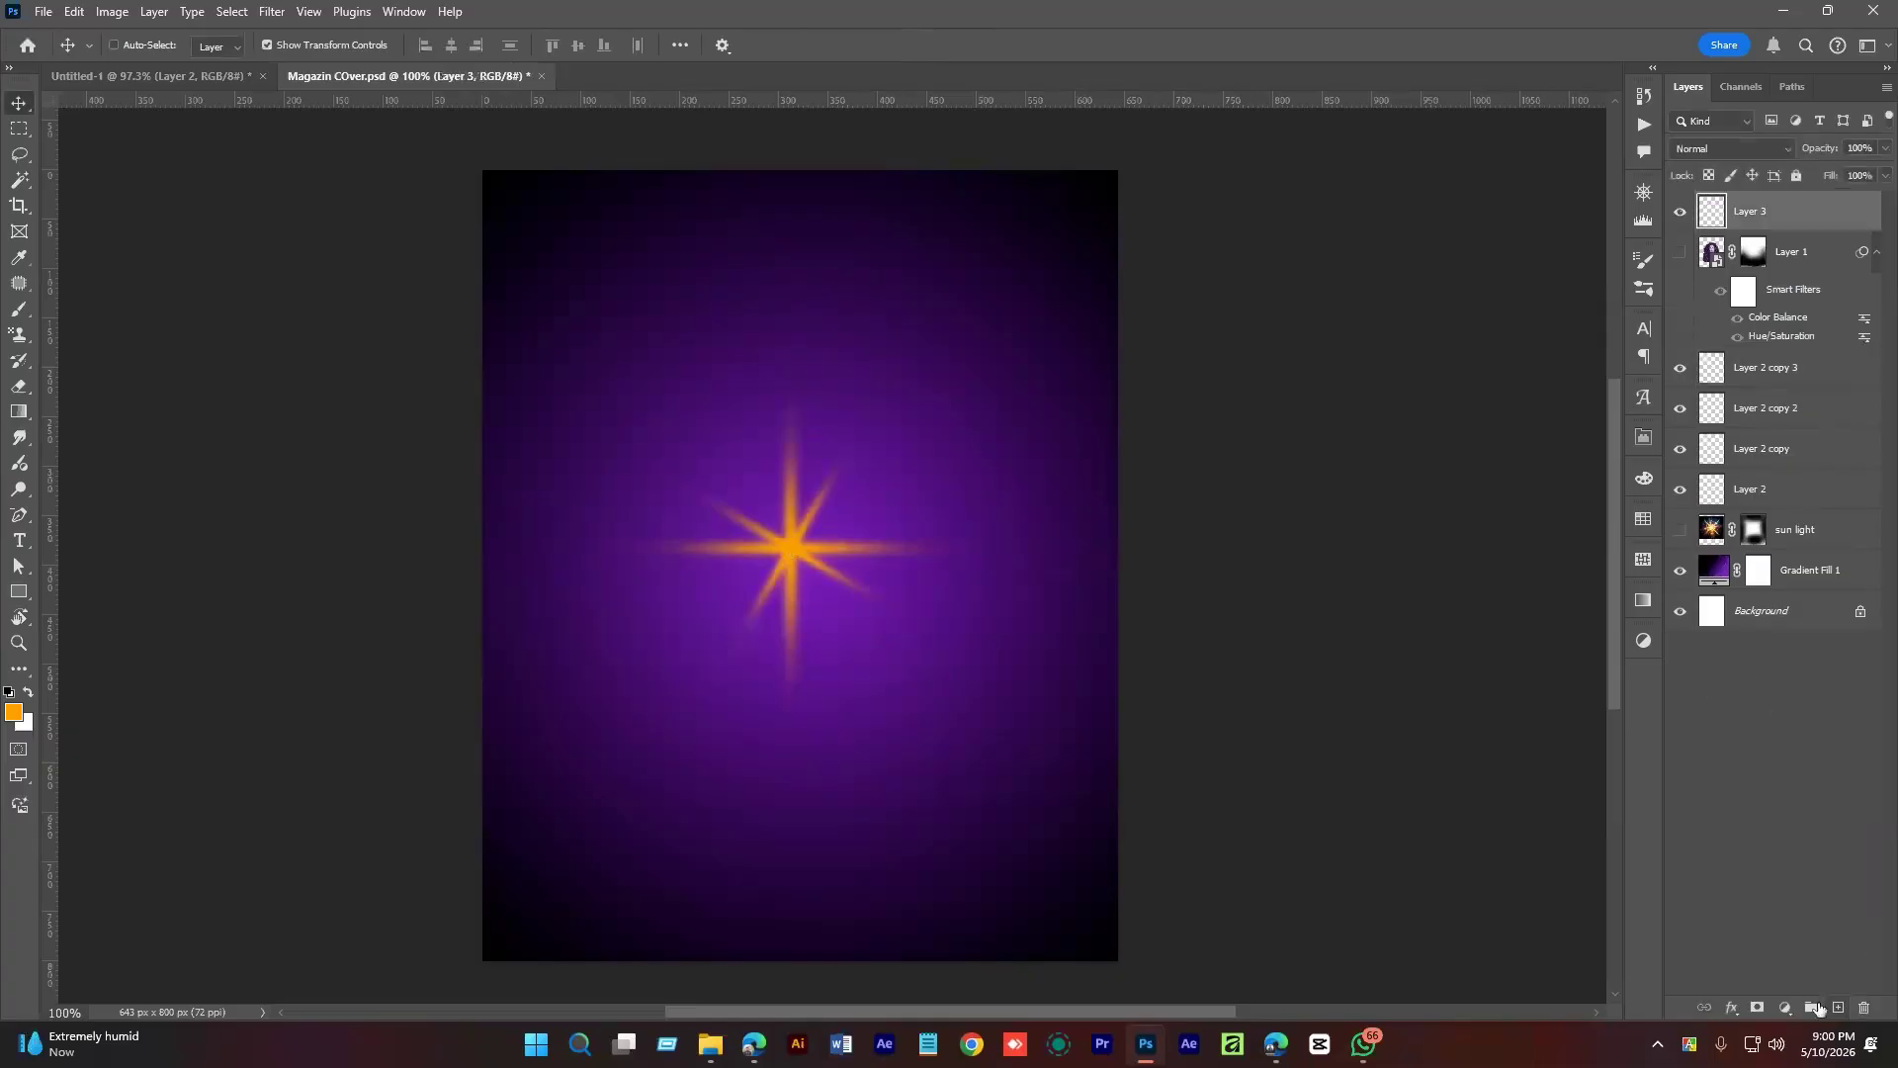
key("b")
key("x")
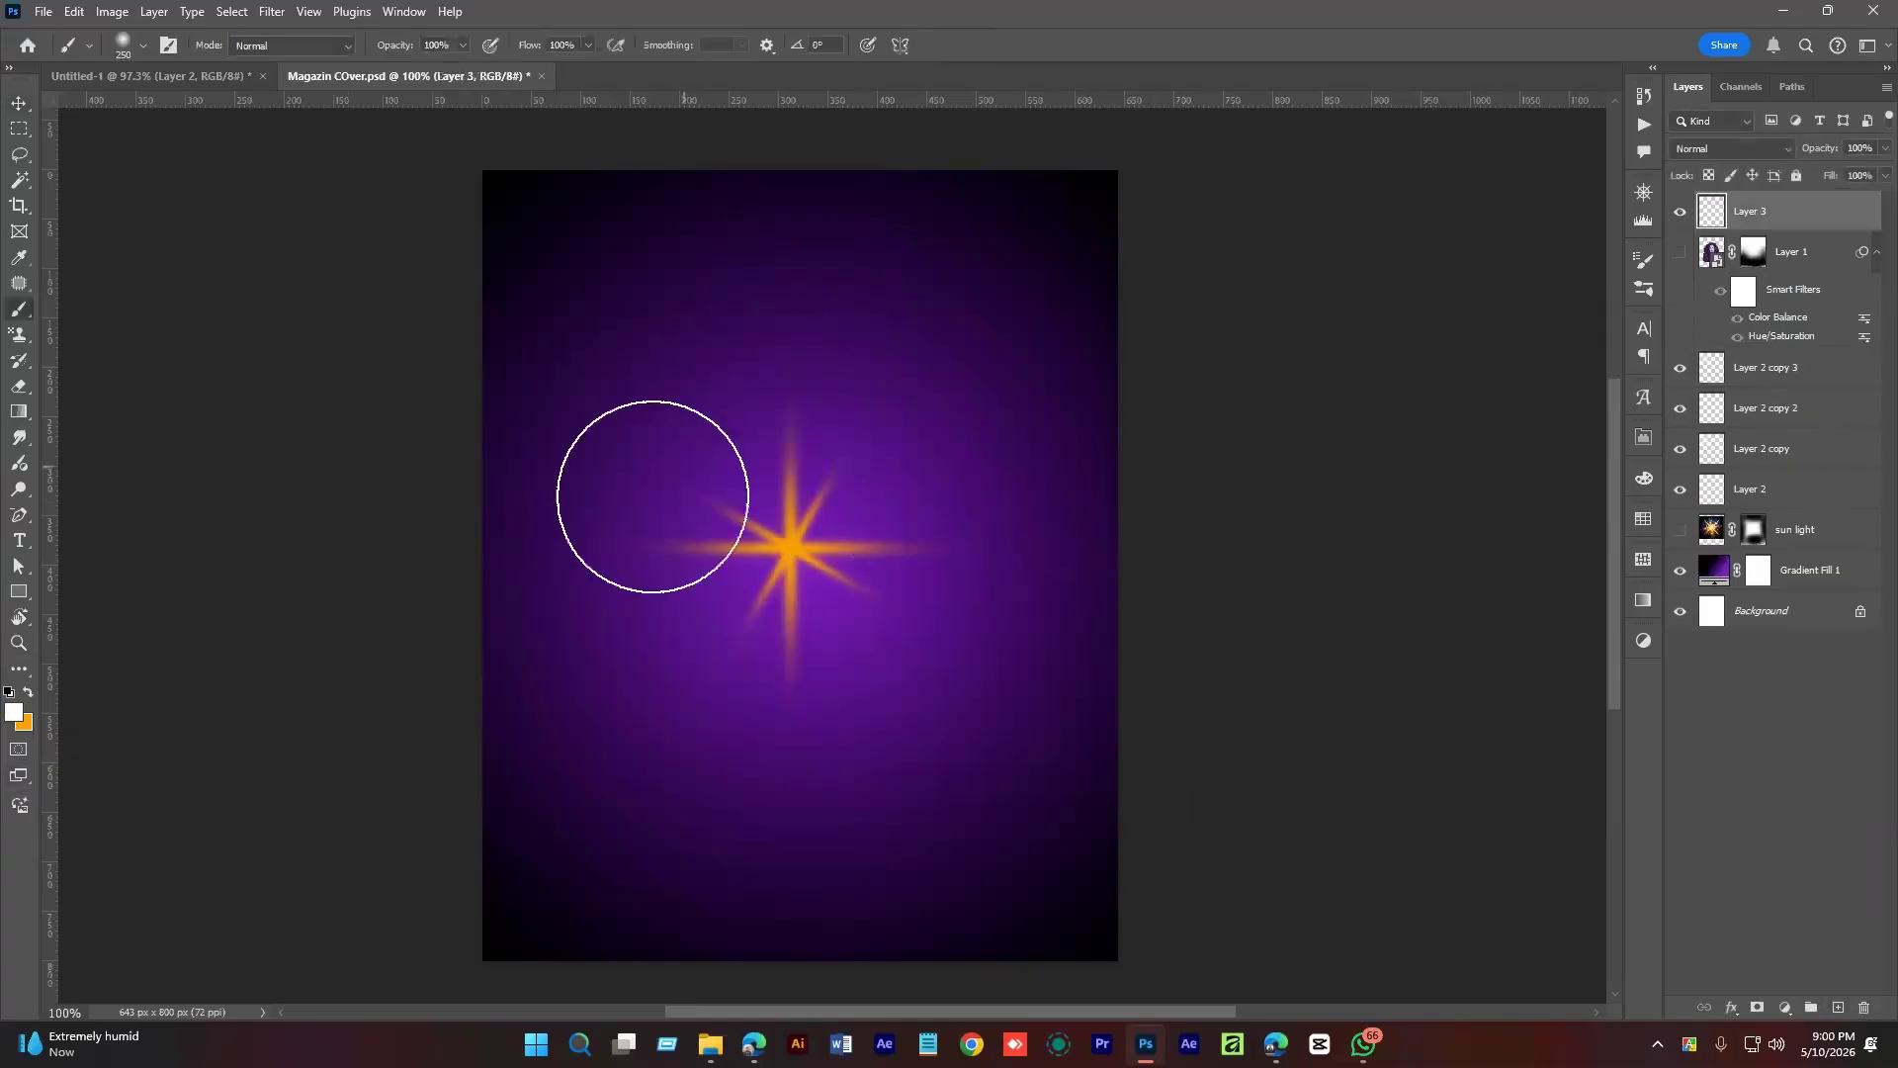
left_click(13, 711)
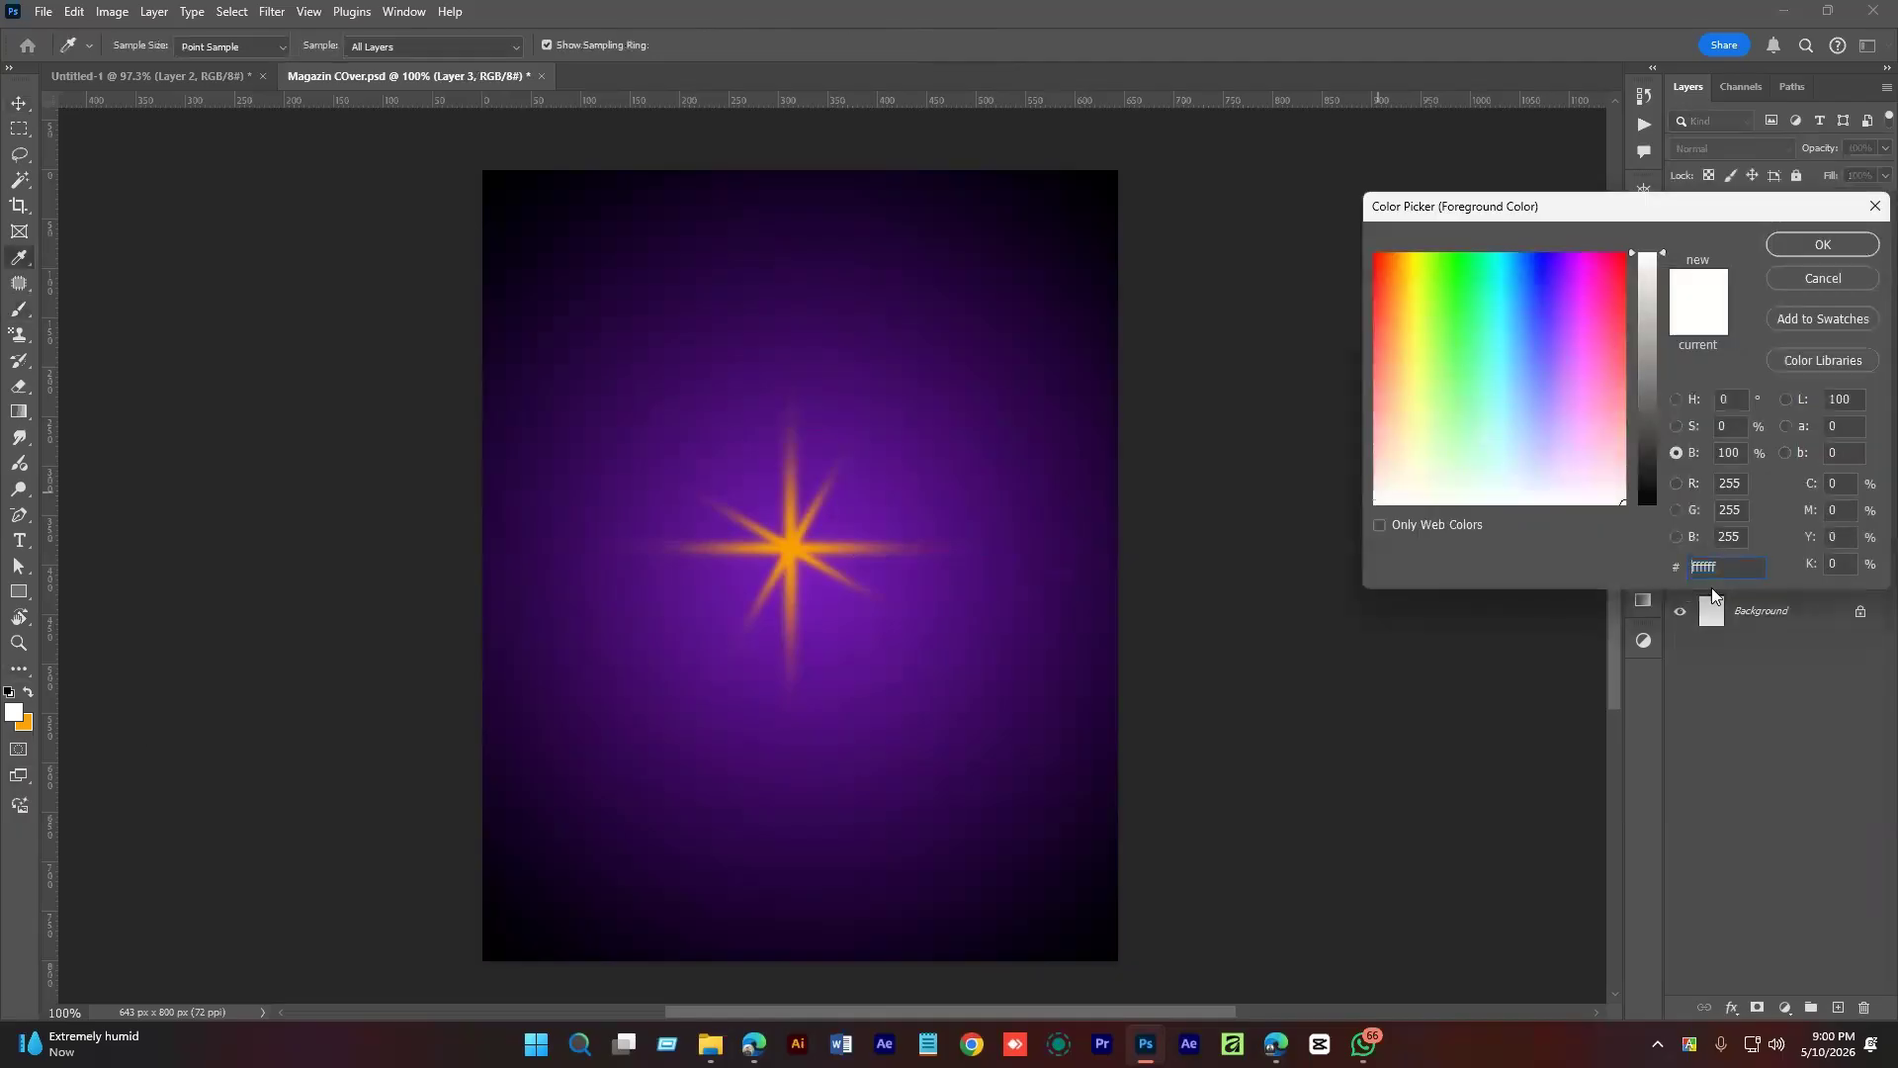
Paint a soft white dab over the star's centre and flatten it into a thin horizontal streak along the horizontal ray.
left_click(1822, 244)
left_click(786, 532)
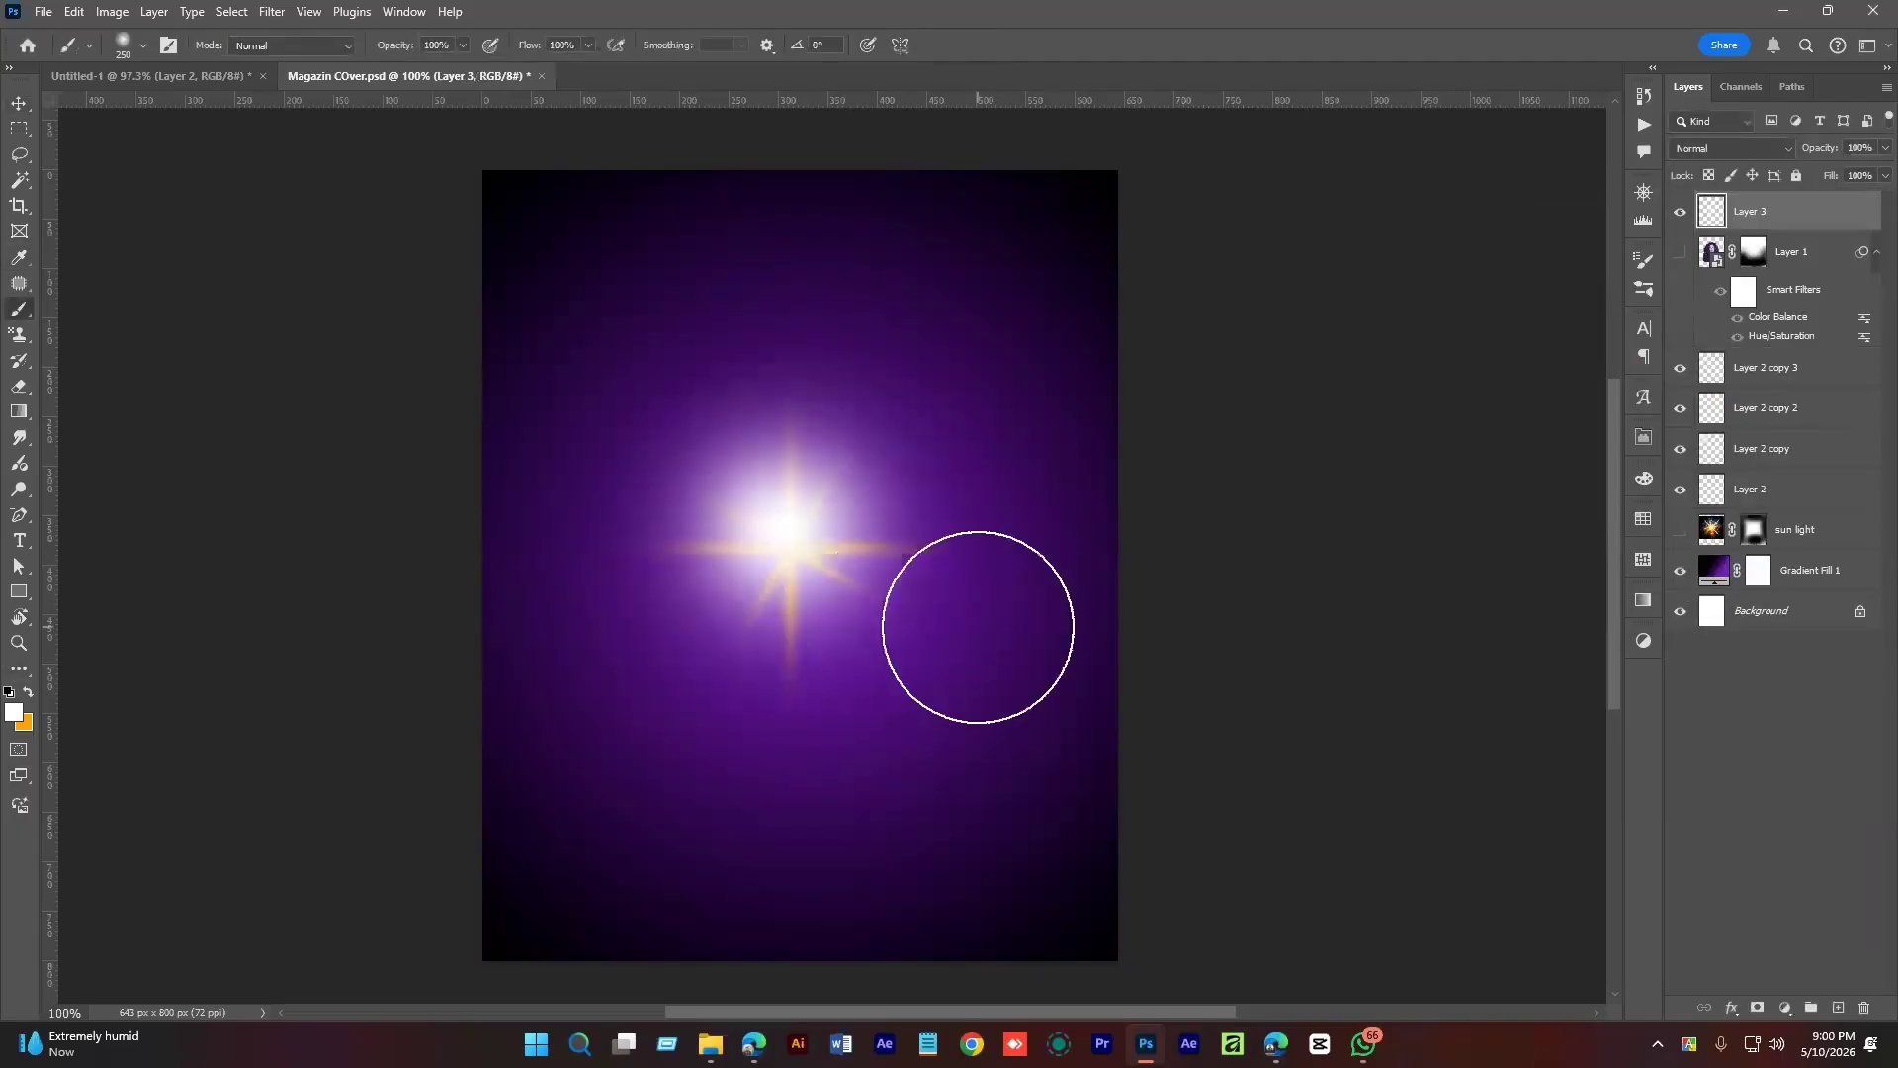
key("v")
mouse_move(821, 329)
left_mouse_down()
mouse_move(856, 509)
mouse_move(944, 595)
mouse_move(875, 565)
left_mouse_up()
left_click_drag(1194, 517, 1031, 522)
left_click_drag(796, 495, 799, 564)
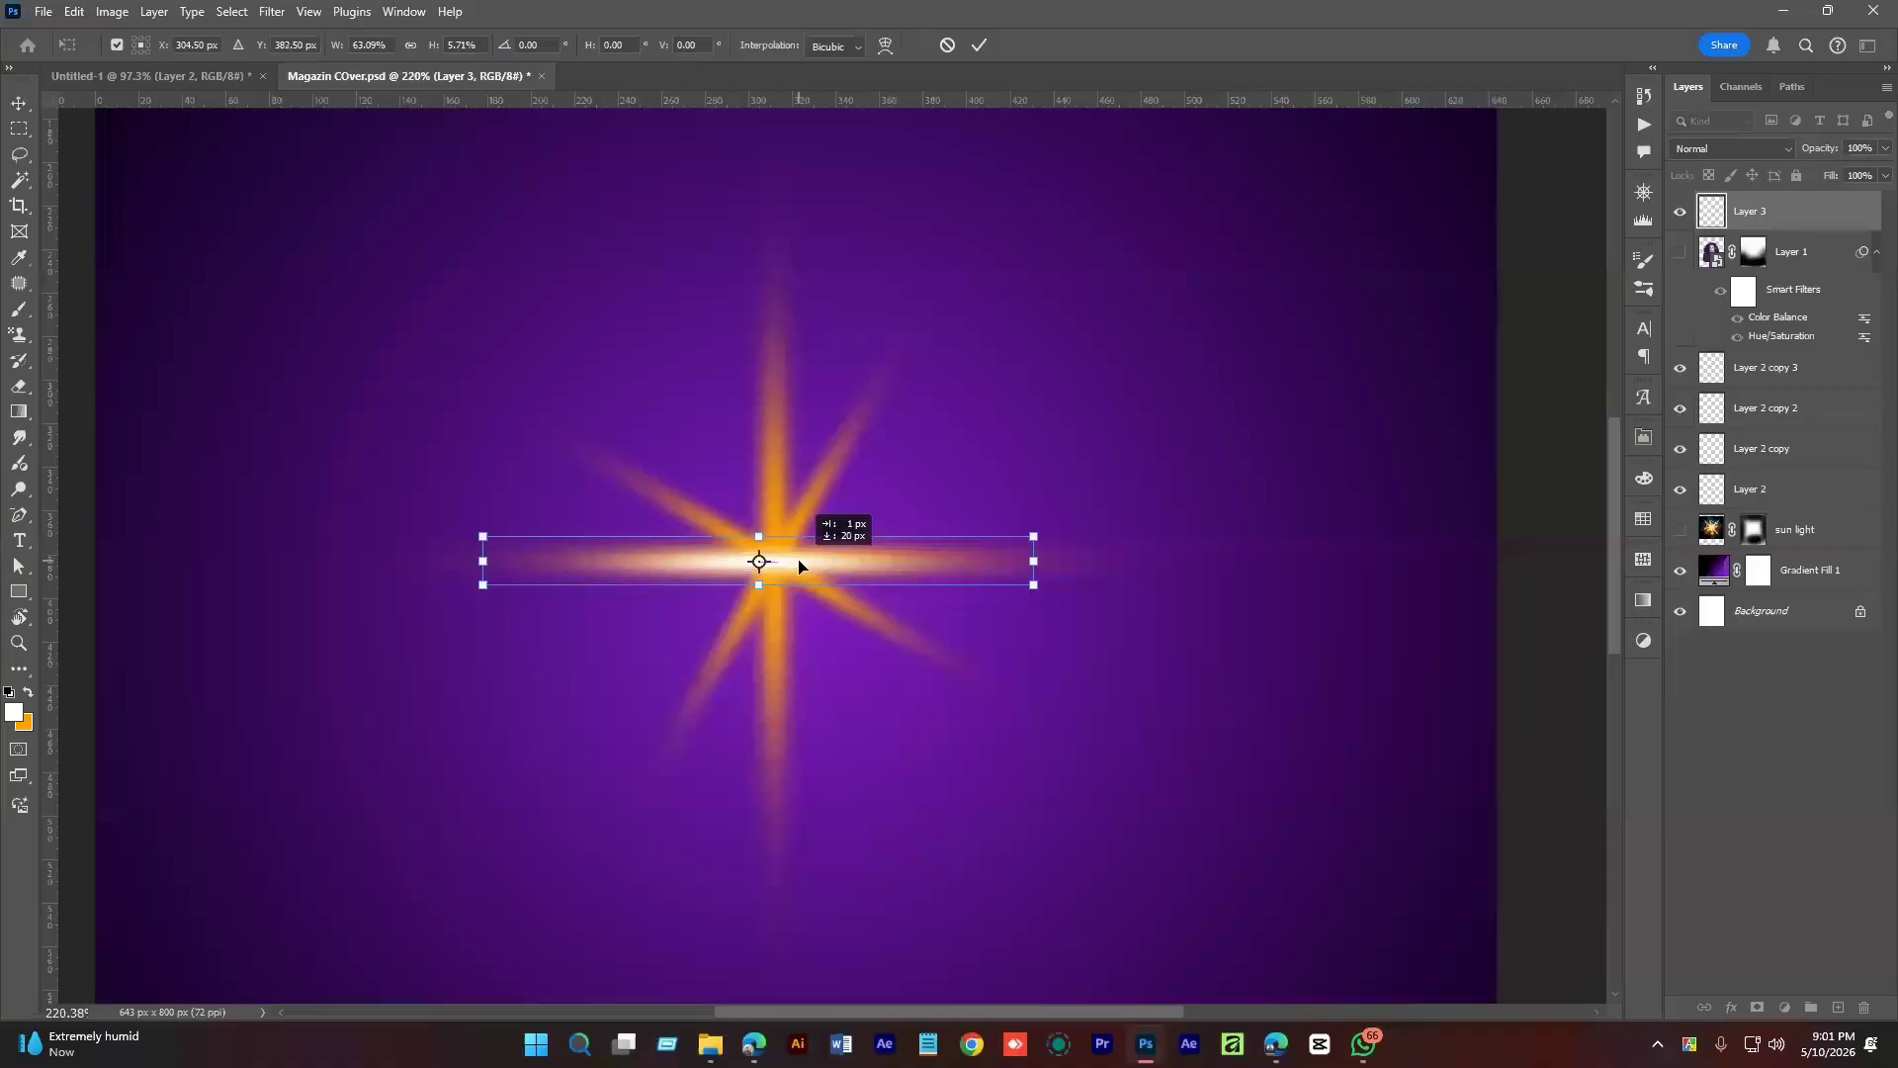
key("Return")
Move the white streak layer below Layer 1 and duplicate it as a vertical streak through the star's centre.
left_click_drag(1788, 215, 1772, 334)
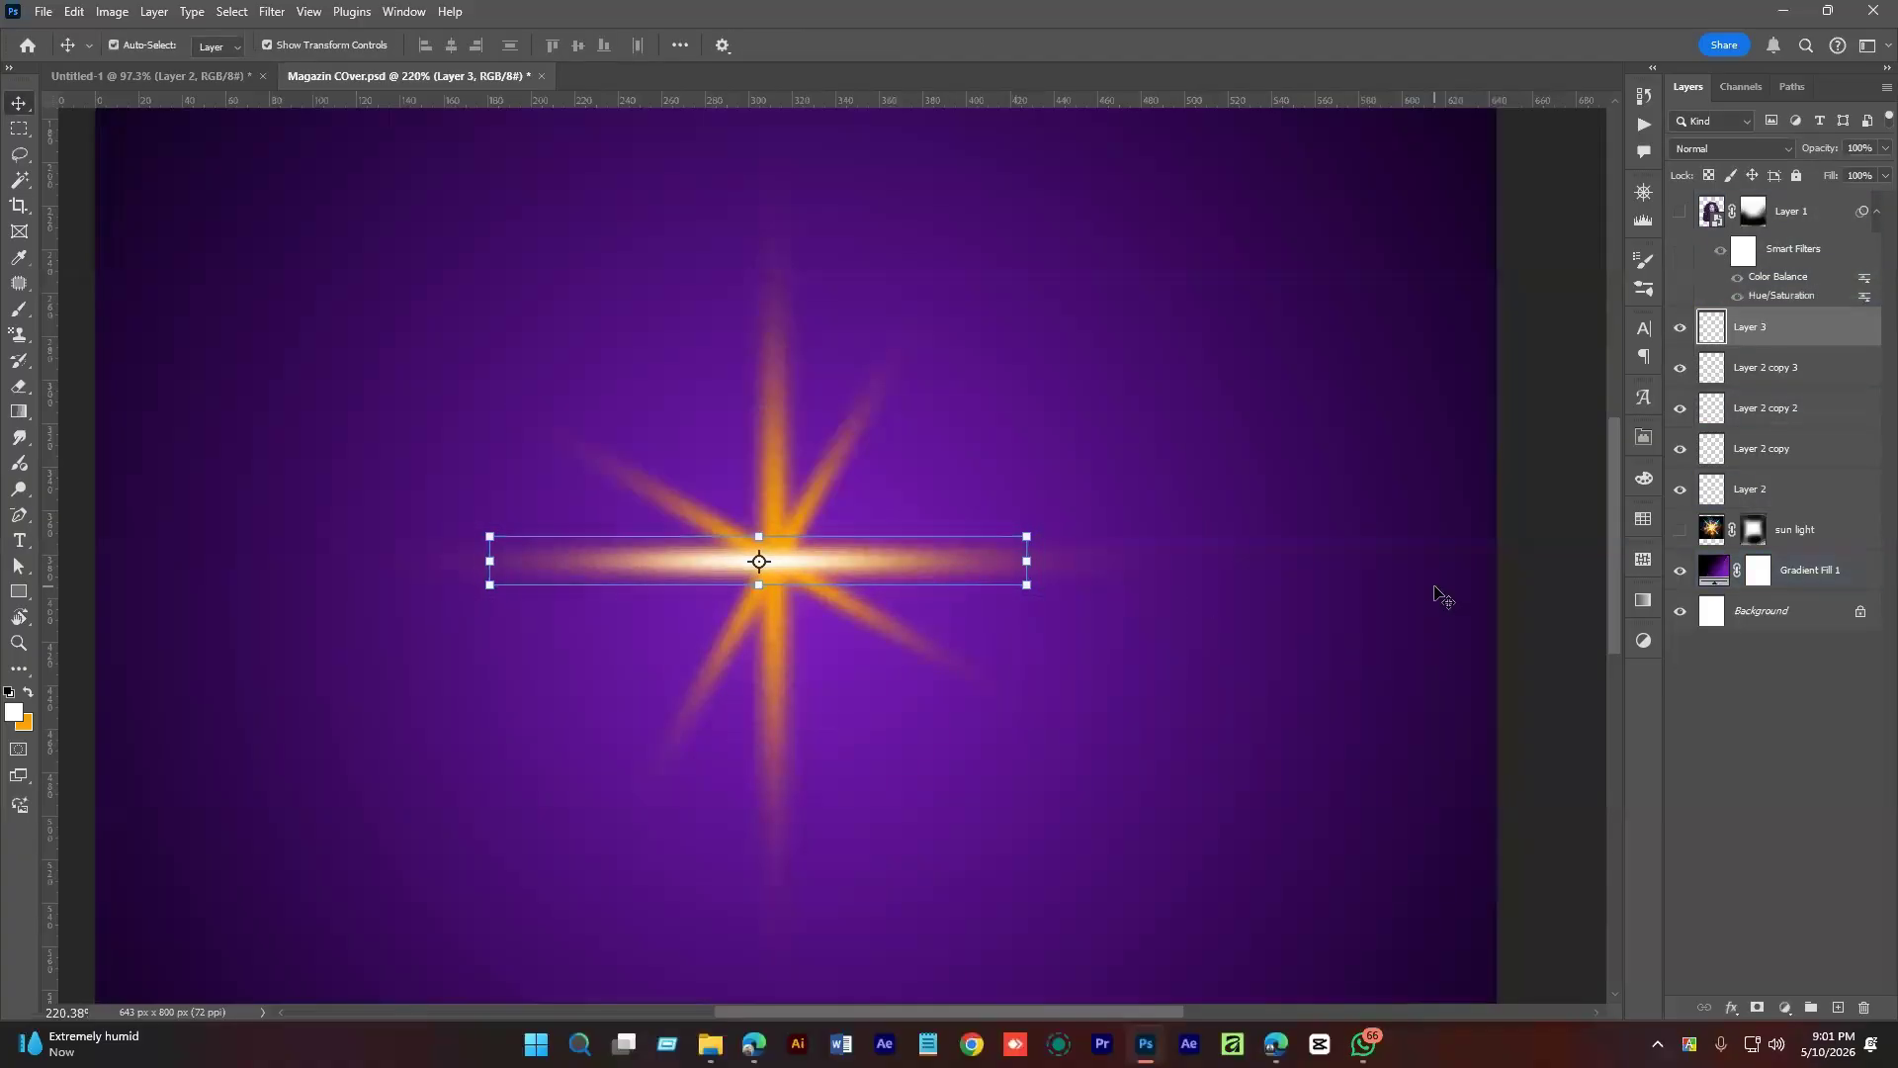
key("ctrl+j")
left_click_drag(1045, 520, 797, 739)
left_click_drag(758, 606, 771, 606)
key("Return")
Duplicate both white streaks, scale the copies to about 64% and rotate them about 31° onto the star's diagonal rays.
left_click(1728, 368, "shift")
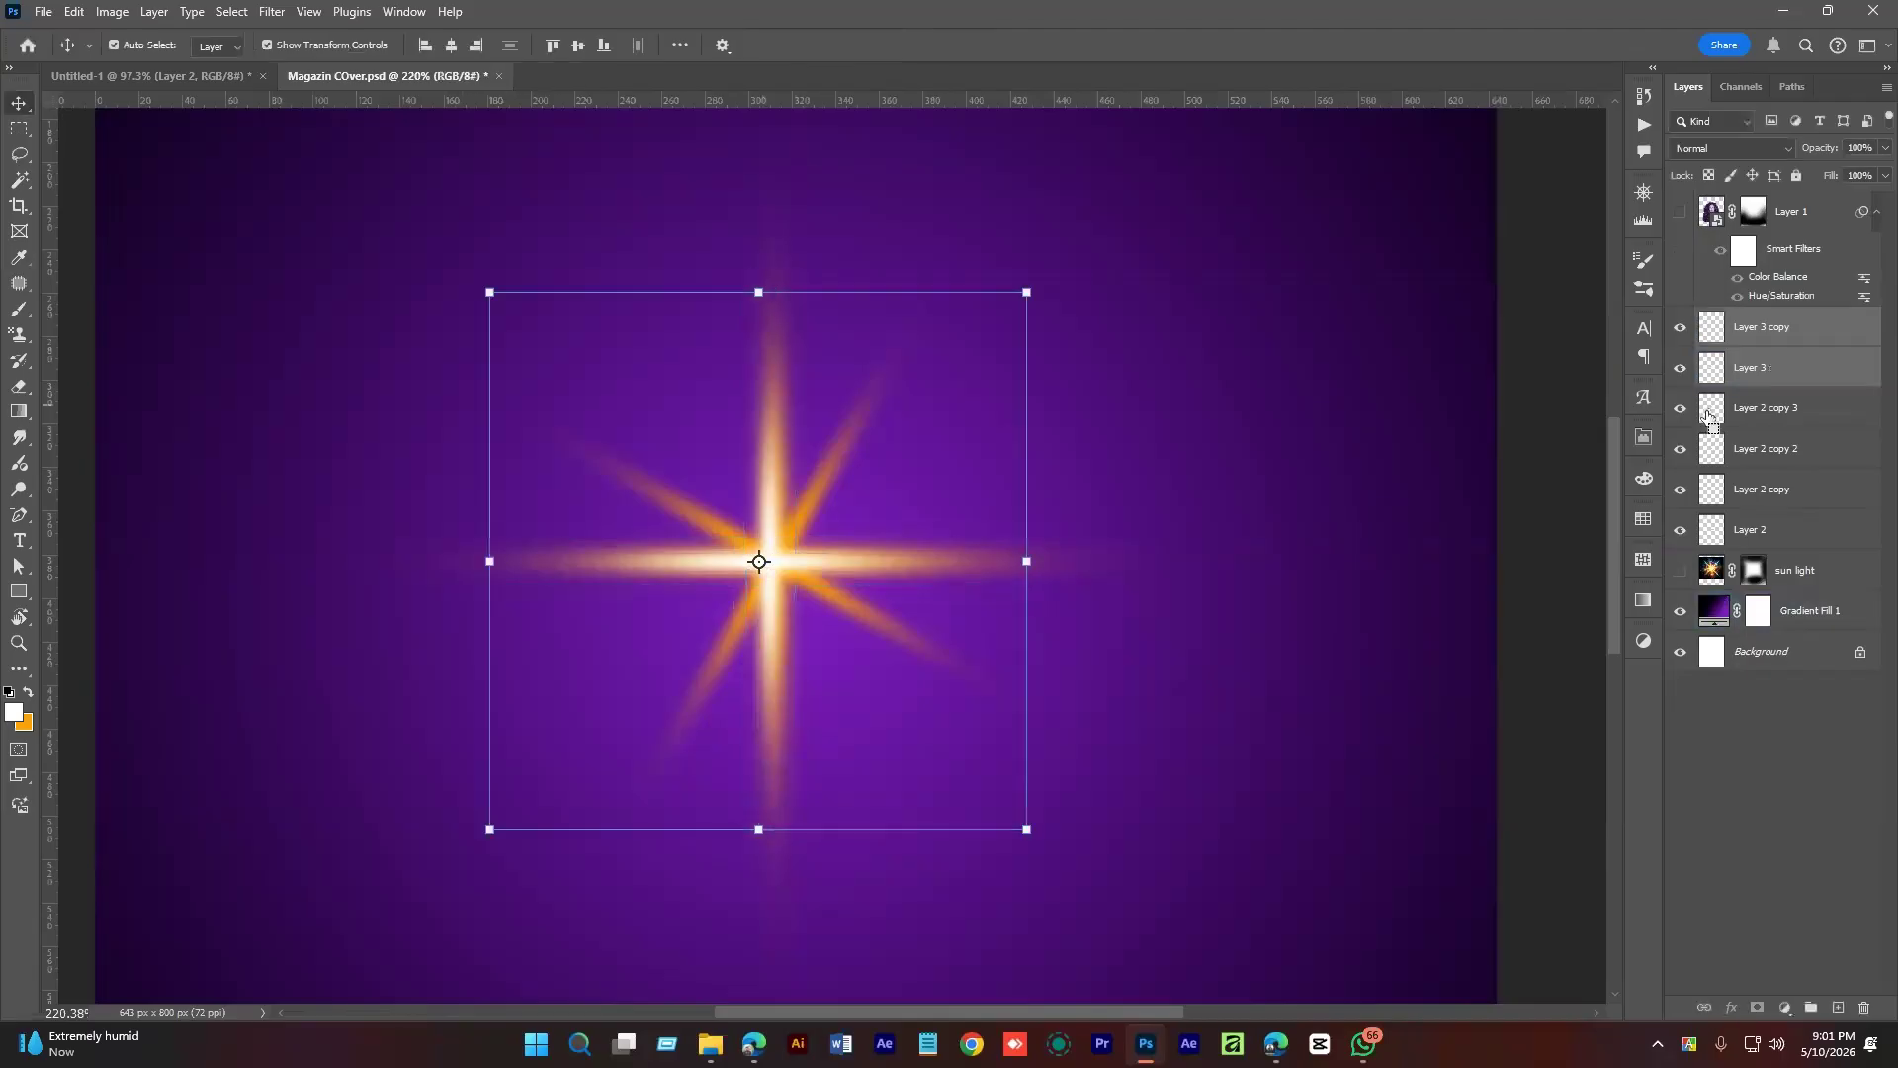
key("ctrl+j")
left_click_drag(1042, 284, 1015, 498)
left_click_drag(854, 575, 856, 575)
left_click_drag(1012, 497, 973, 522)
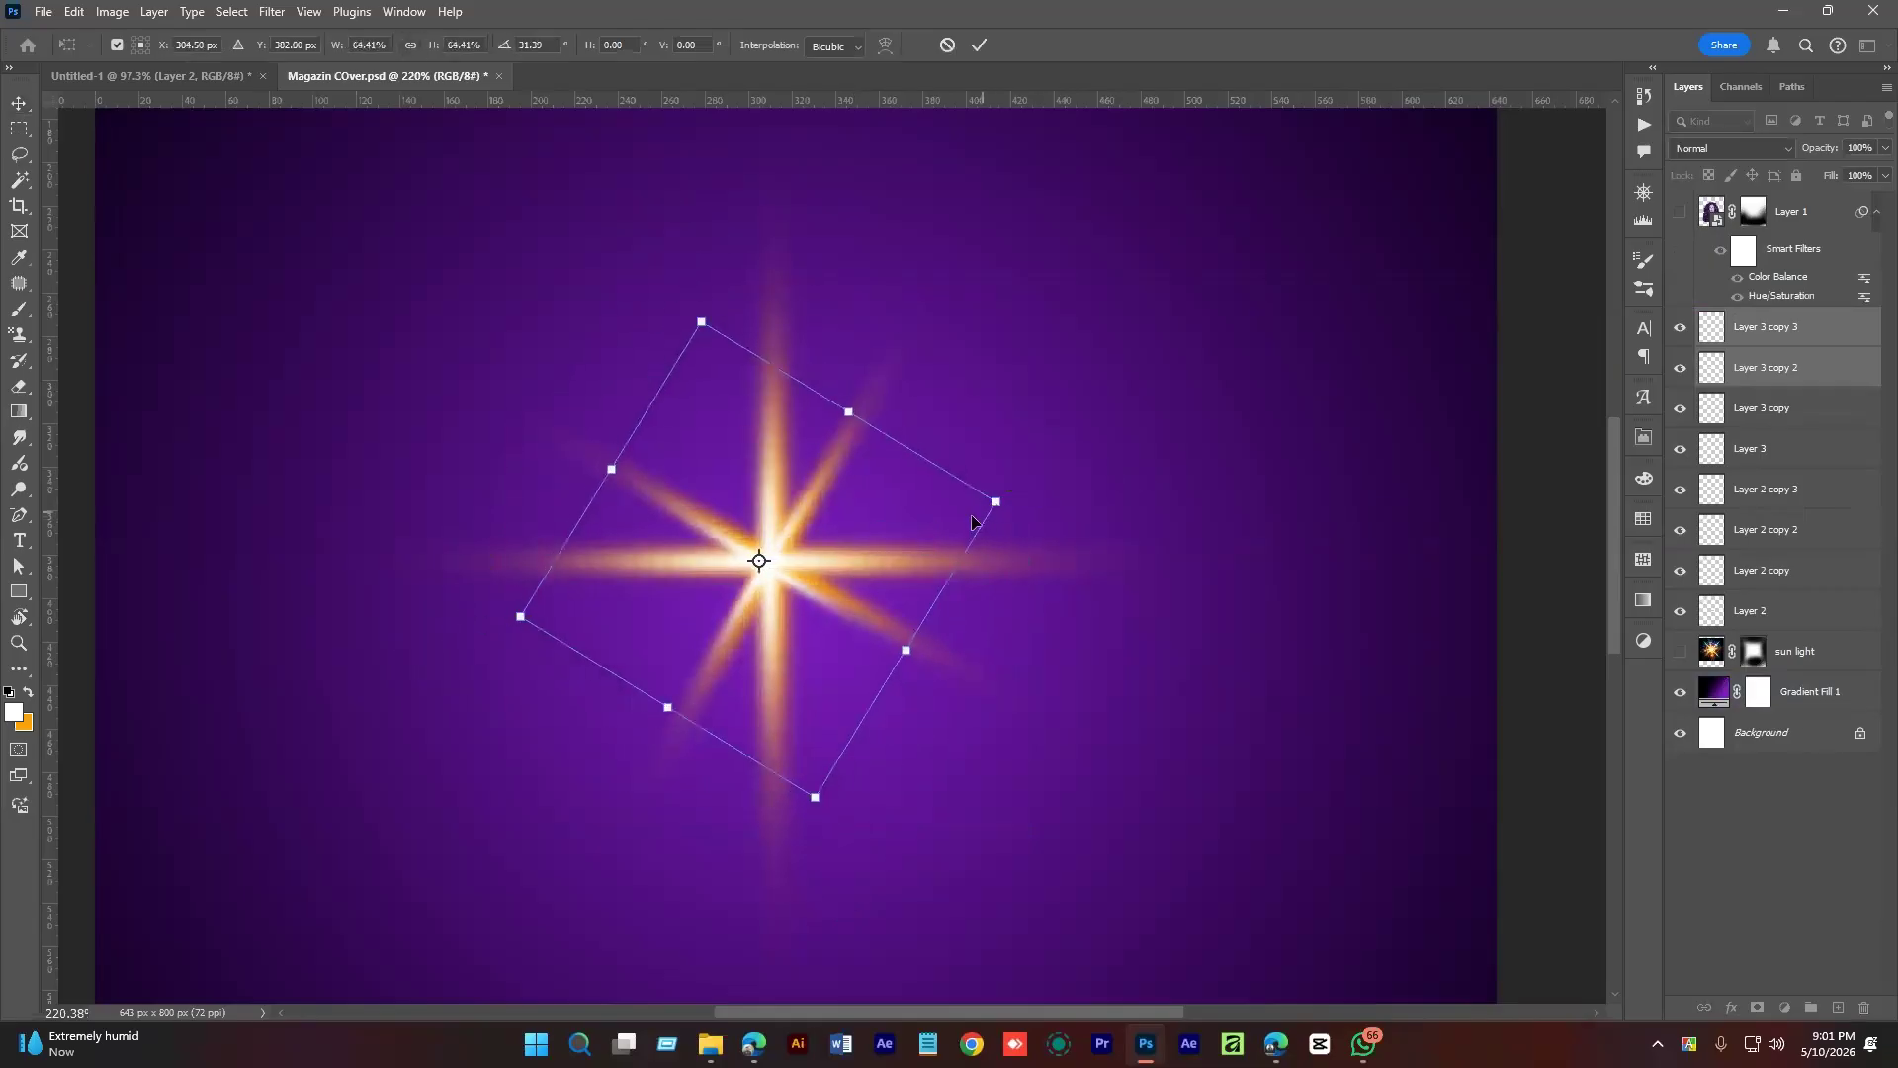
left_click_drag(807, 566, 820, 565)
key("Left")
key("Left")
key("Left")
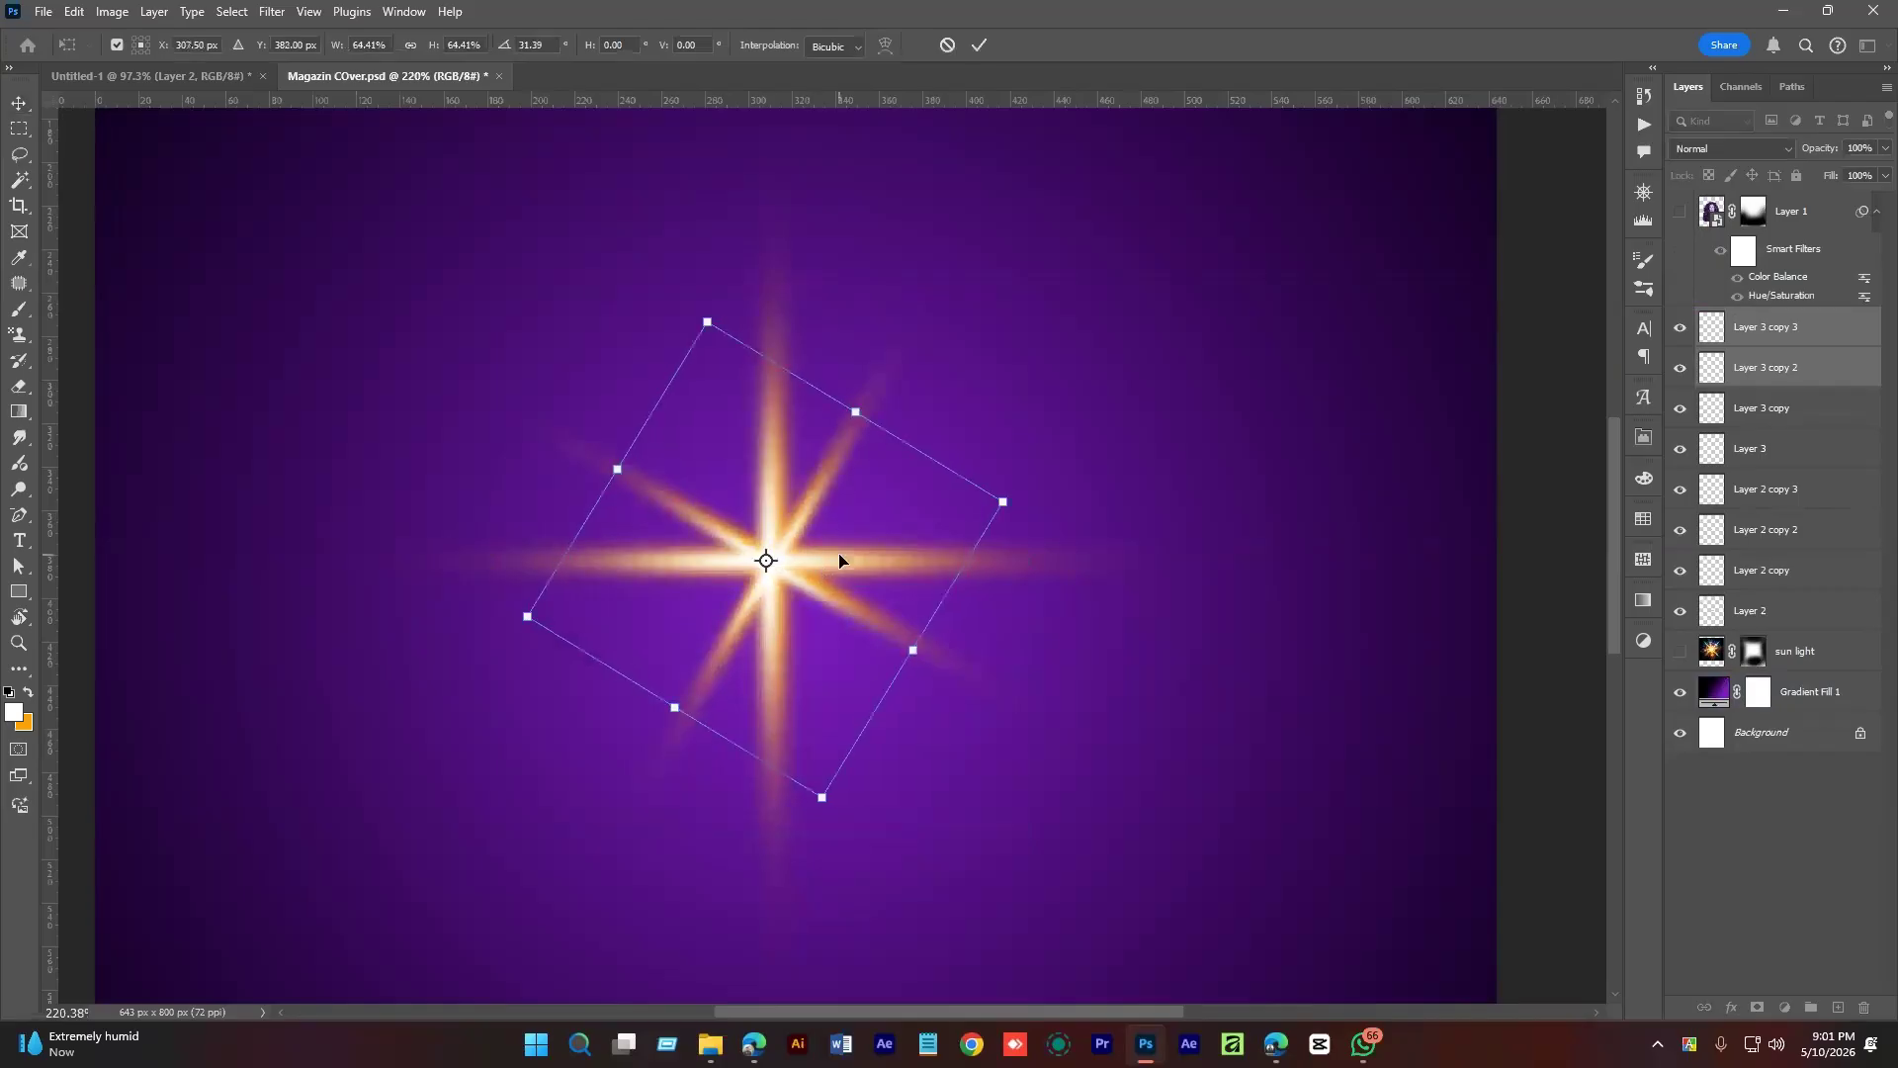
key("Return")
Scale the two diagonal white streaks down further to about 64%, keeping them centred on the star.
left_click(924, 502, "ctrl")
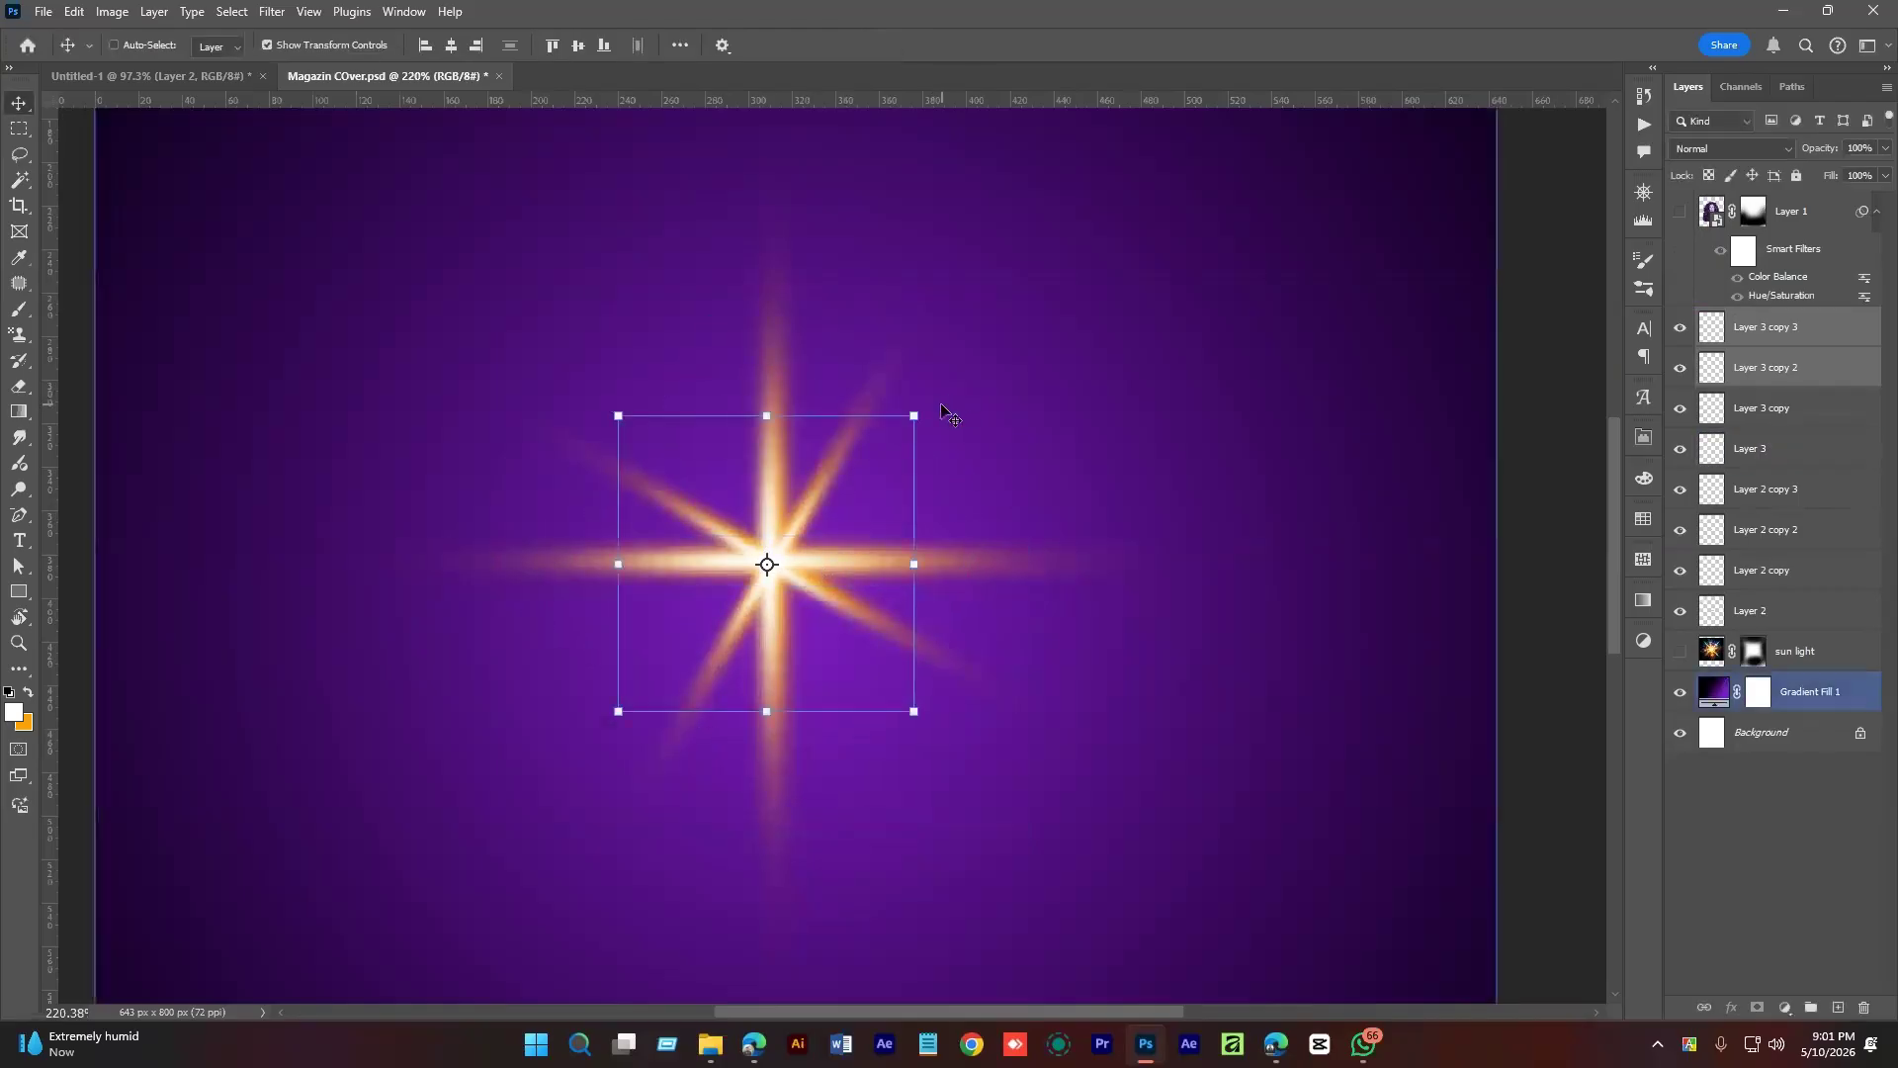
left_click_drag(918, 416, 866, 468)
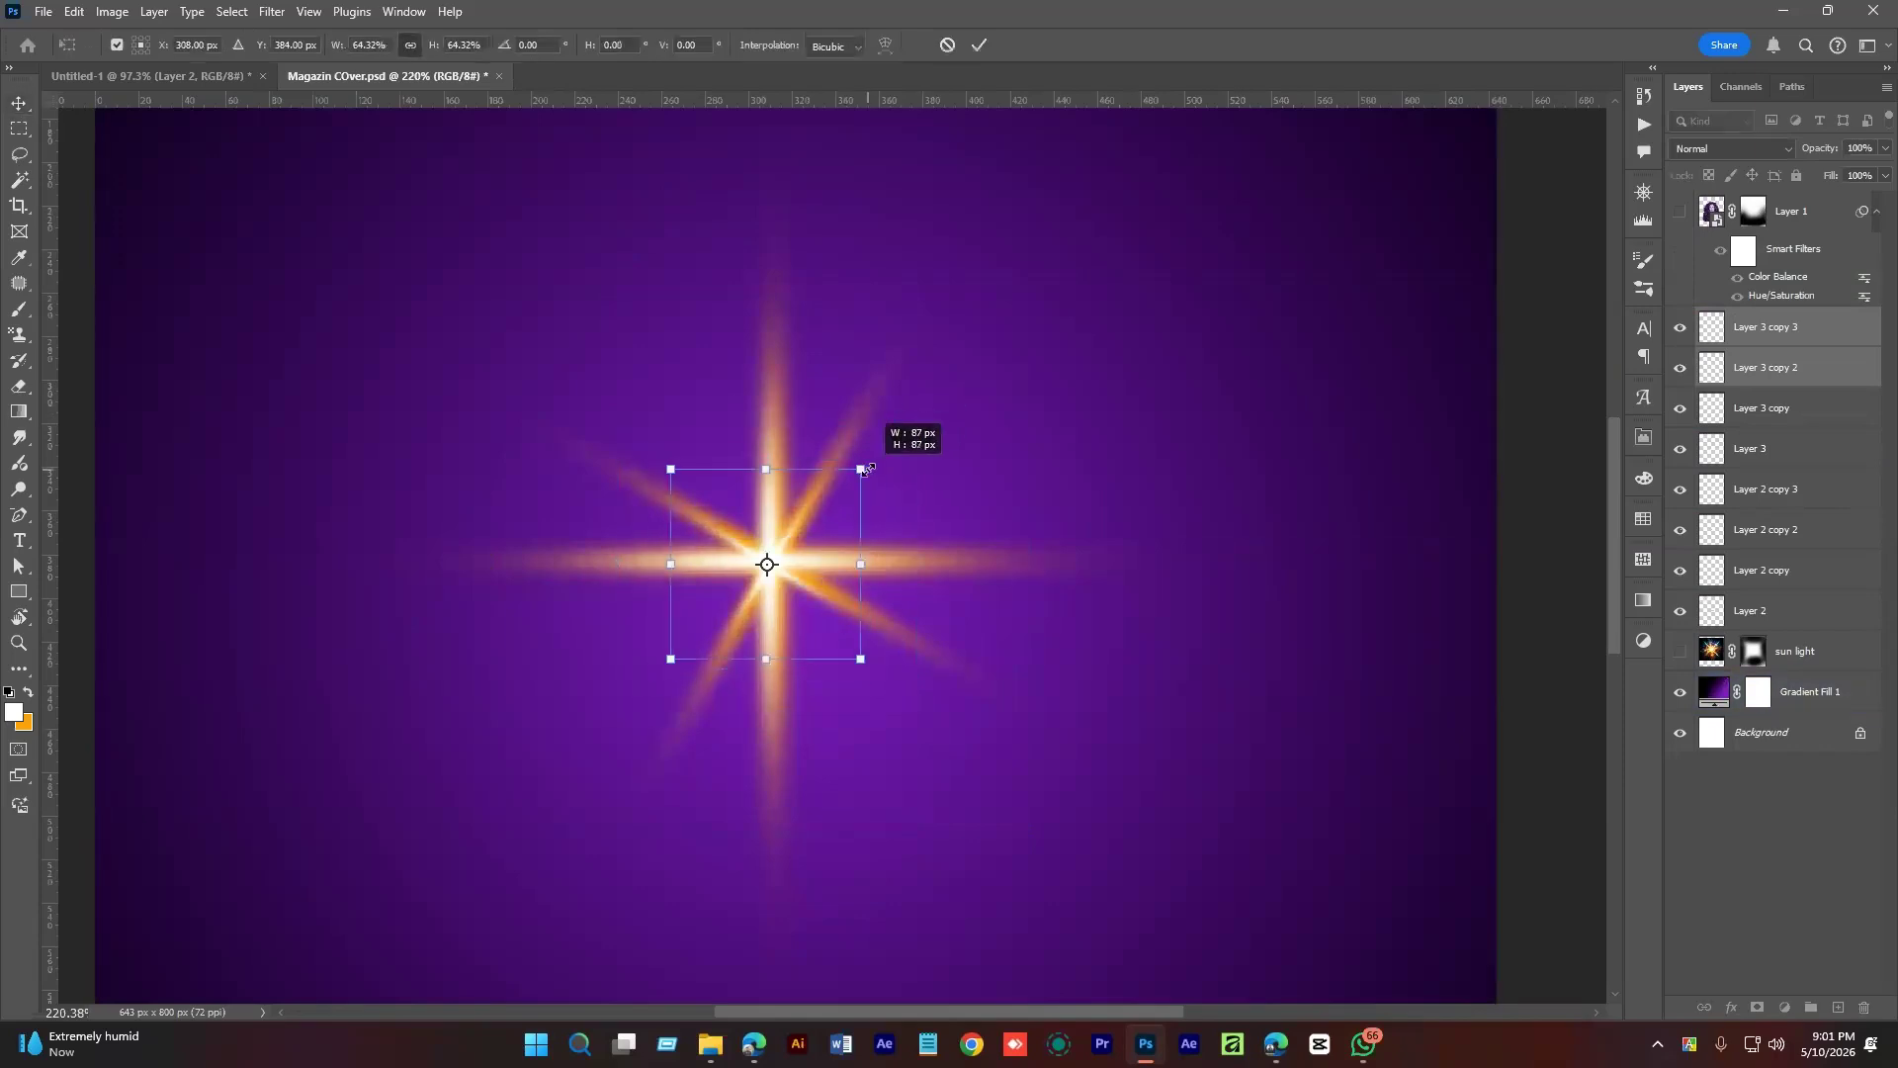
key("Return")
left_click(1377, 724)
Combine all the Layer 2 and Layer 3 ray layers into a single smart object.
left_click_drag(1046, 620, 1397, 534)
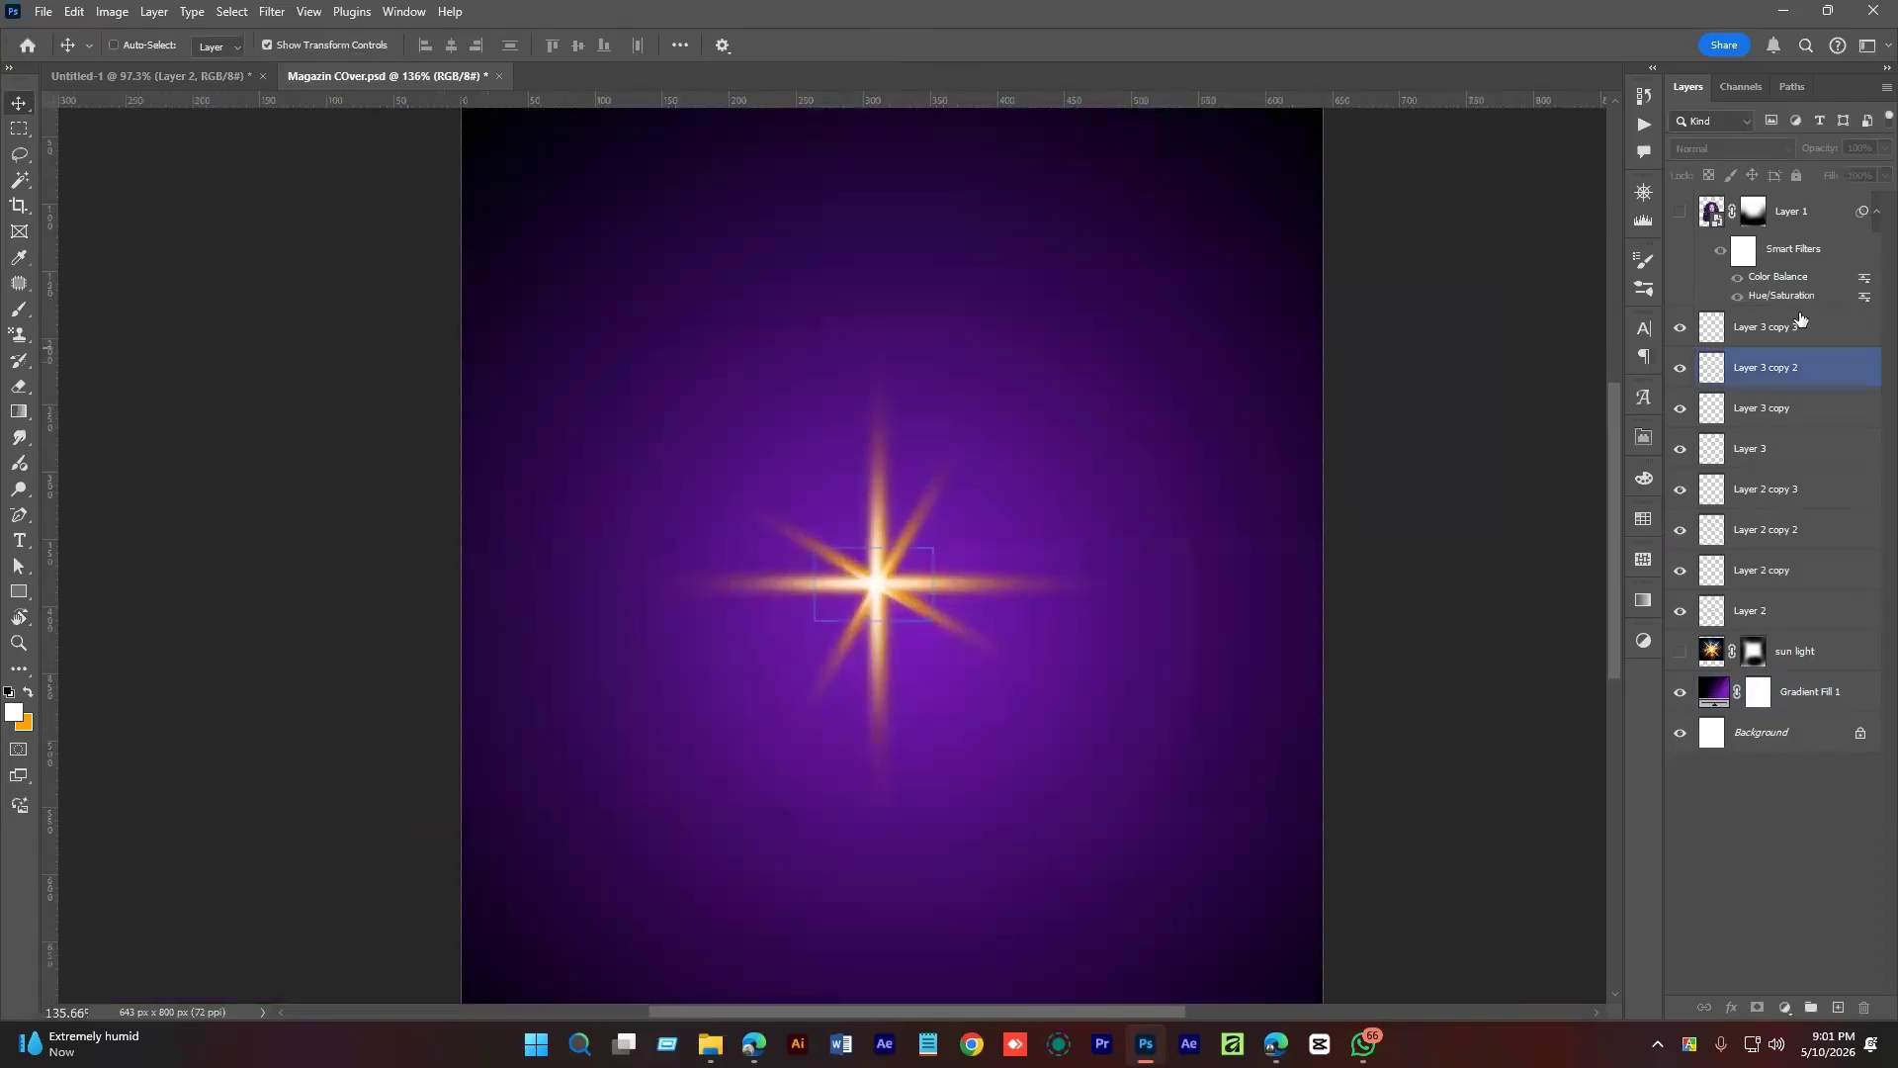
left_click(1770, 327)
left_click(1773, 613, "shift")
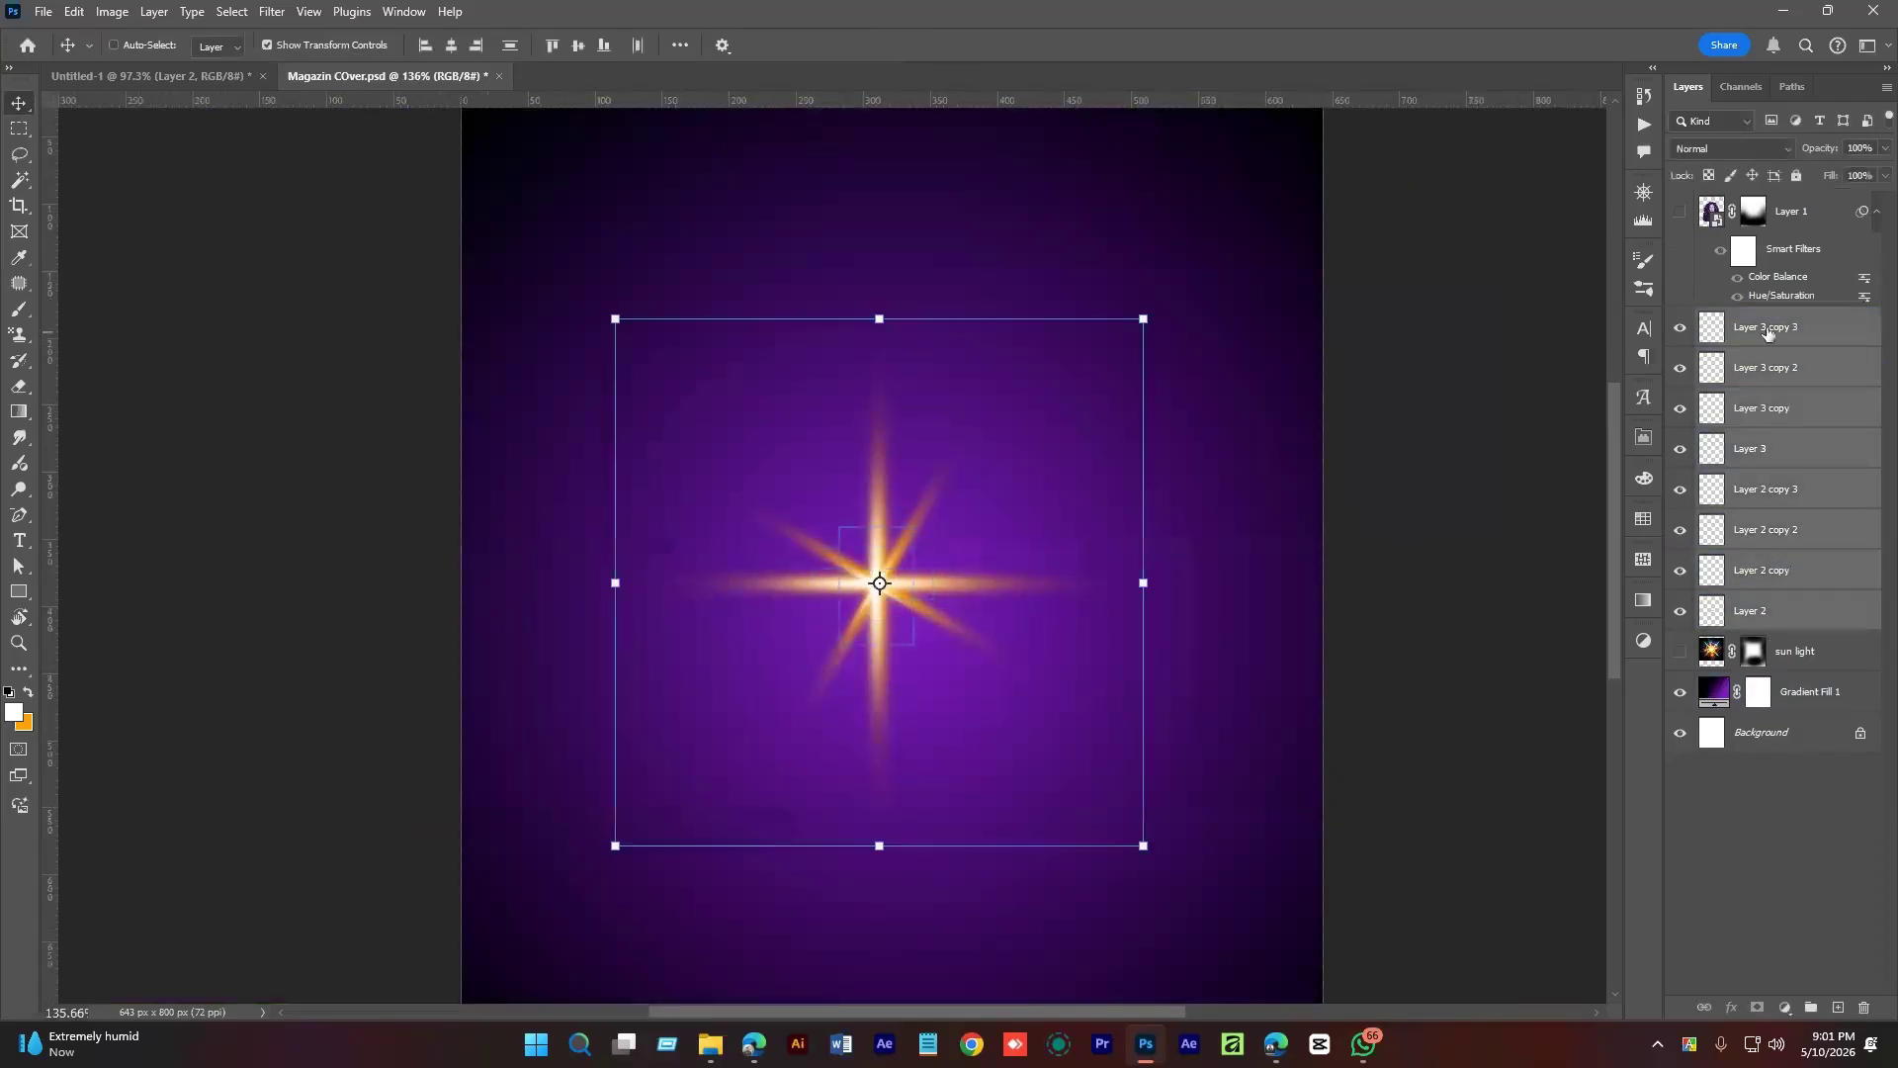
right_click(1769, 611)
left_click(1615, 583)
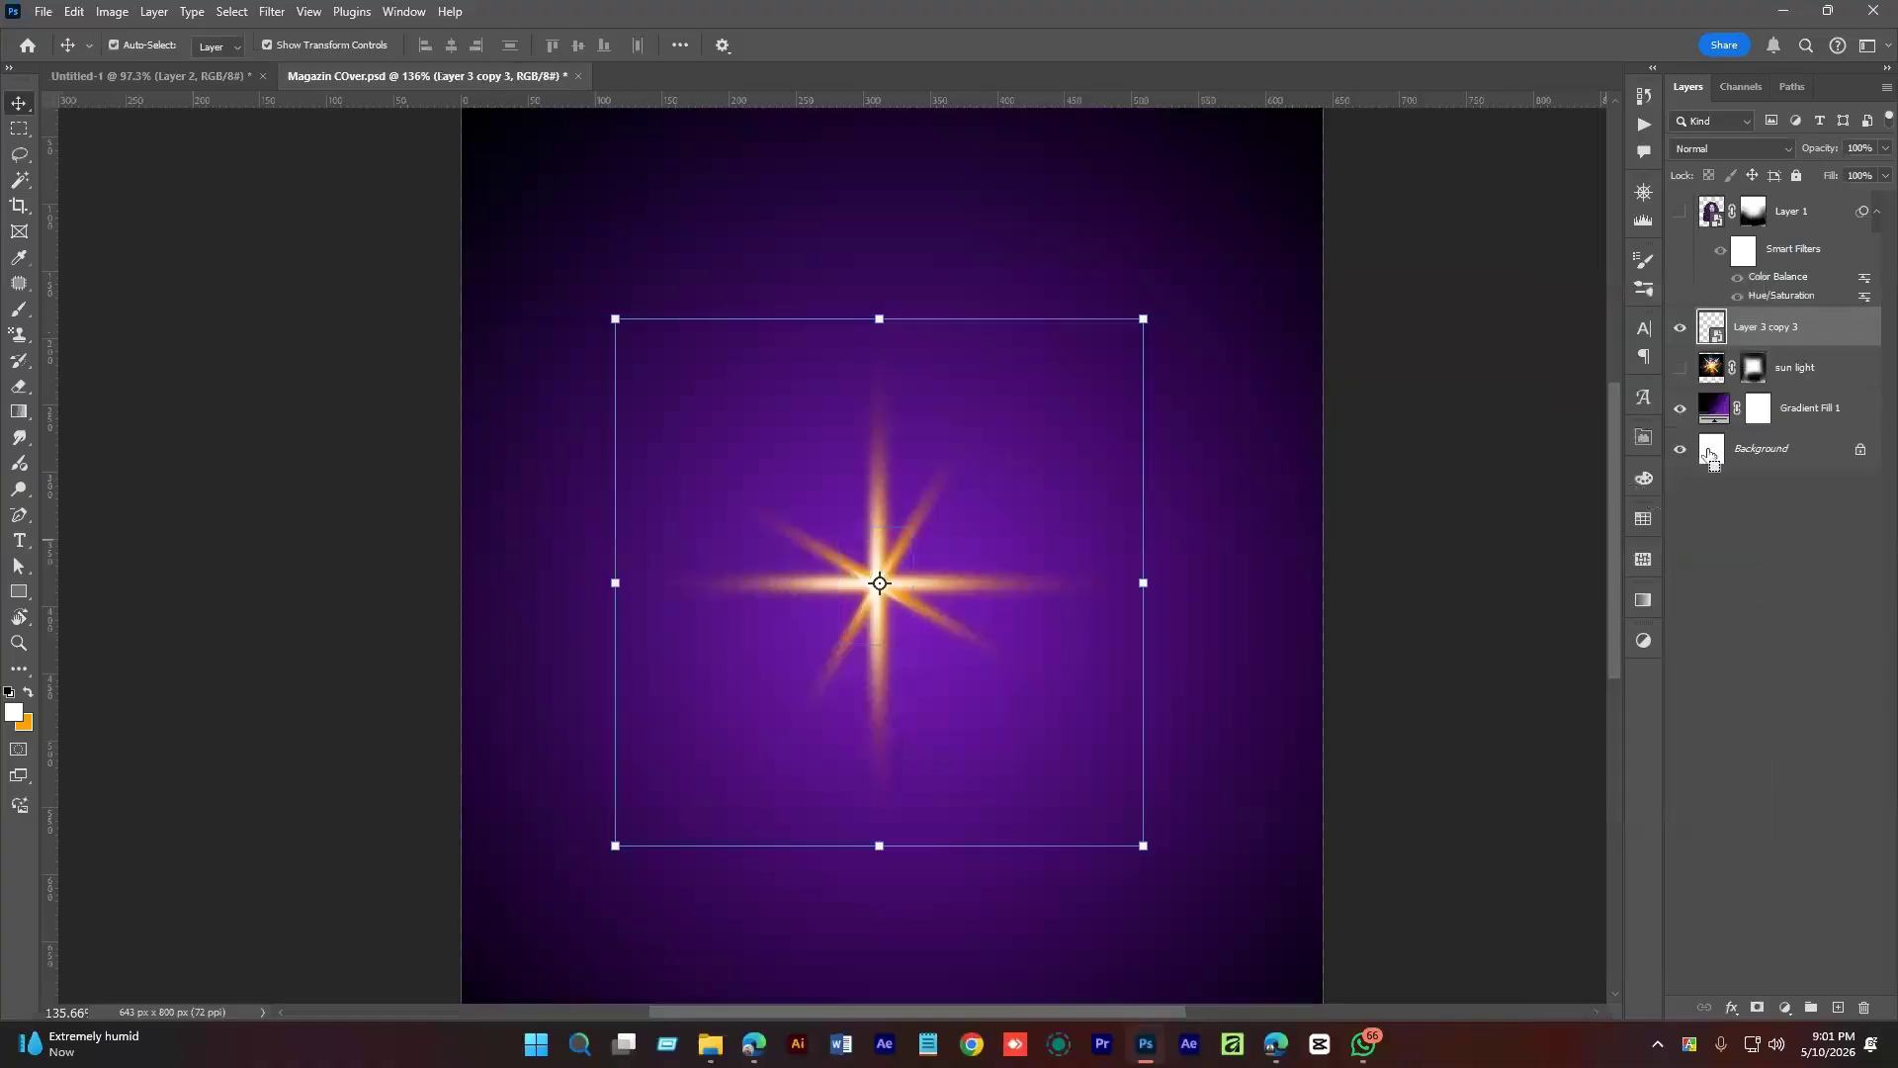
Duplicate the star smart object twice, rotating and shrinking the copies around the same centre to fill the gaps between the rays.
key("ctrl+j")
key("ctrl+t")
left_click_drag(1154, 310, 1044, 331)
key("Return")
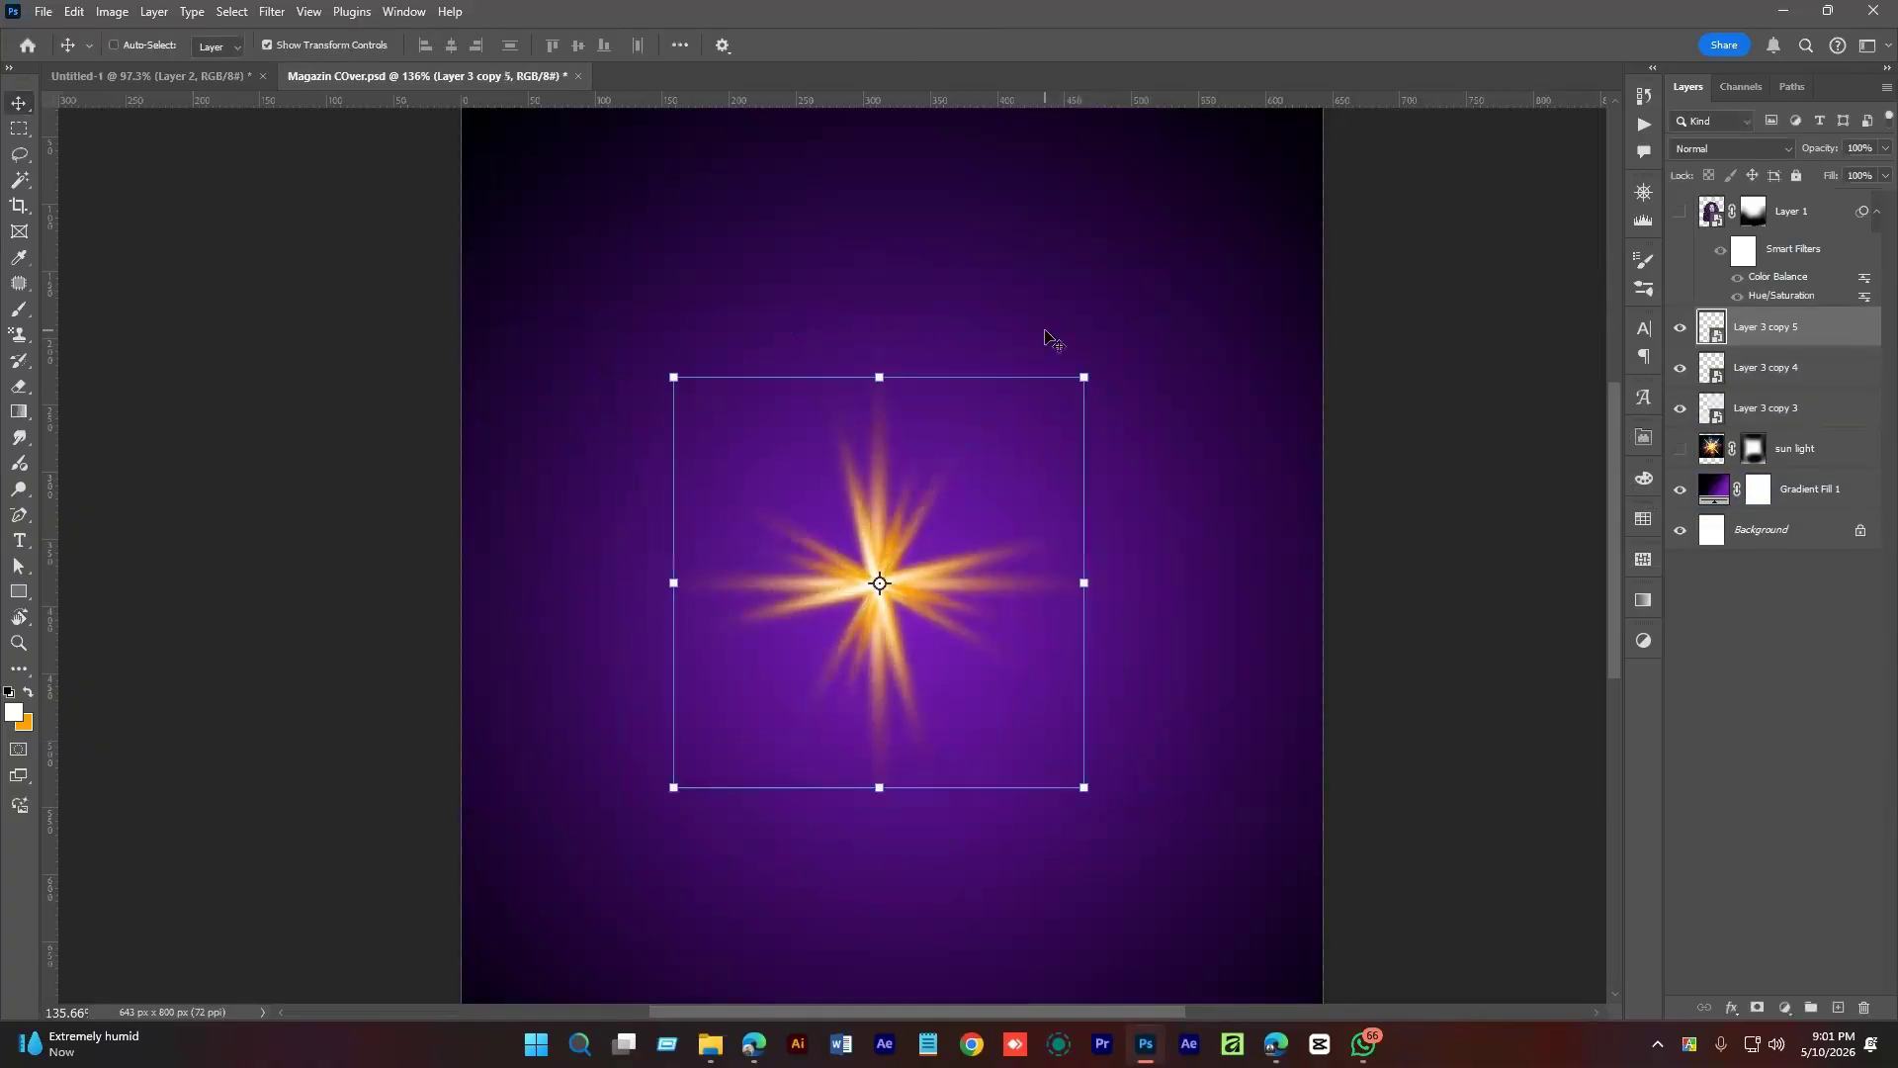
key("ctrl+shift+alt+t")
left_click_drag(1090, 368, 916, 366)
key("Return")
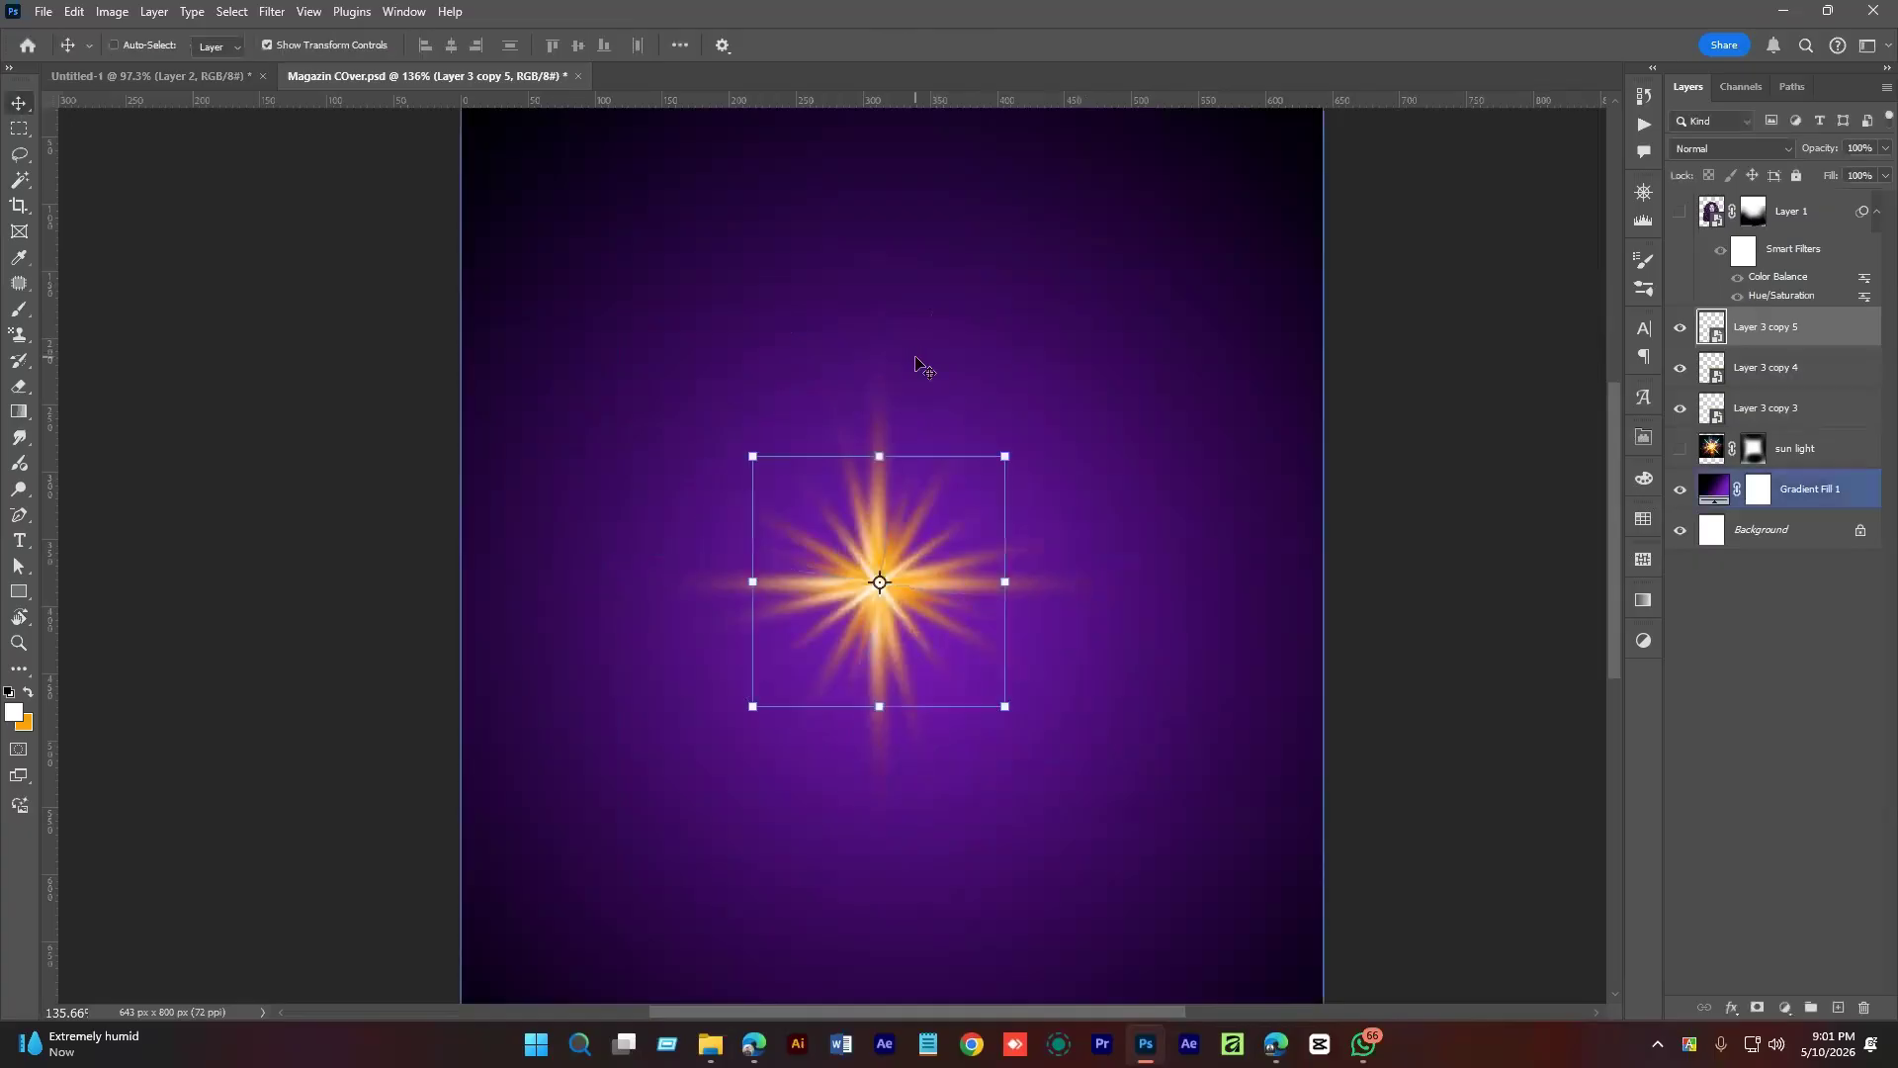
left_click(1398, 656, "ctrl")
Combine the three star layers into one smart object.
mouse_move(1086, 628)
left_mouse_down()
mouse_move(1022, 630)
mouse_move(1088, 638)
left_mouse_up()
left_click(1768, 329)
left_click(1771, 415, "shift")
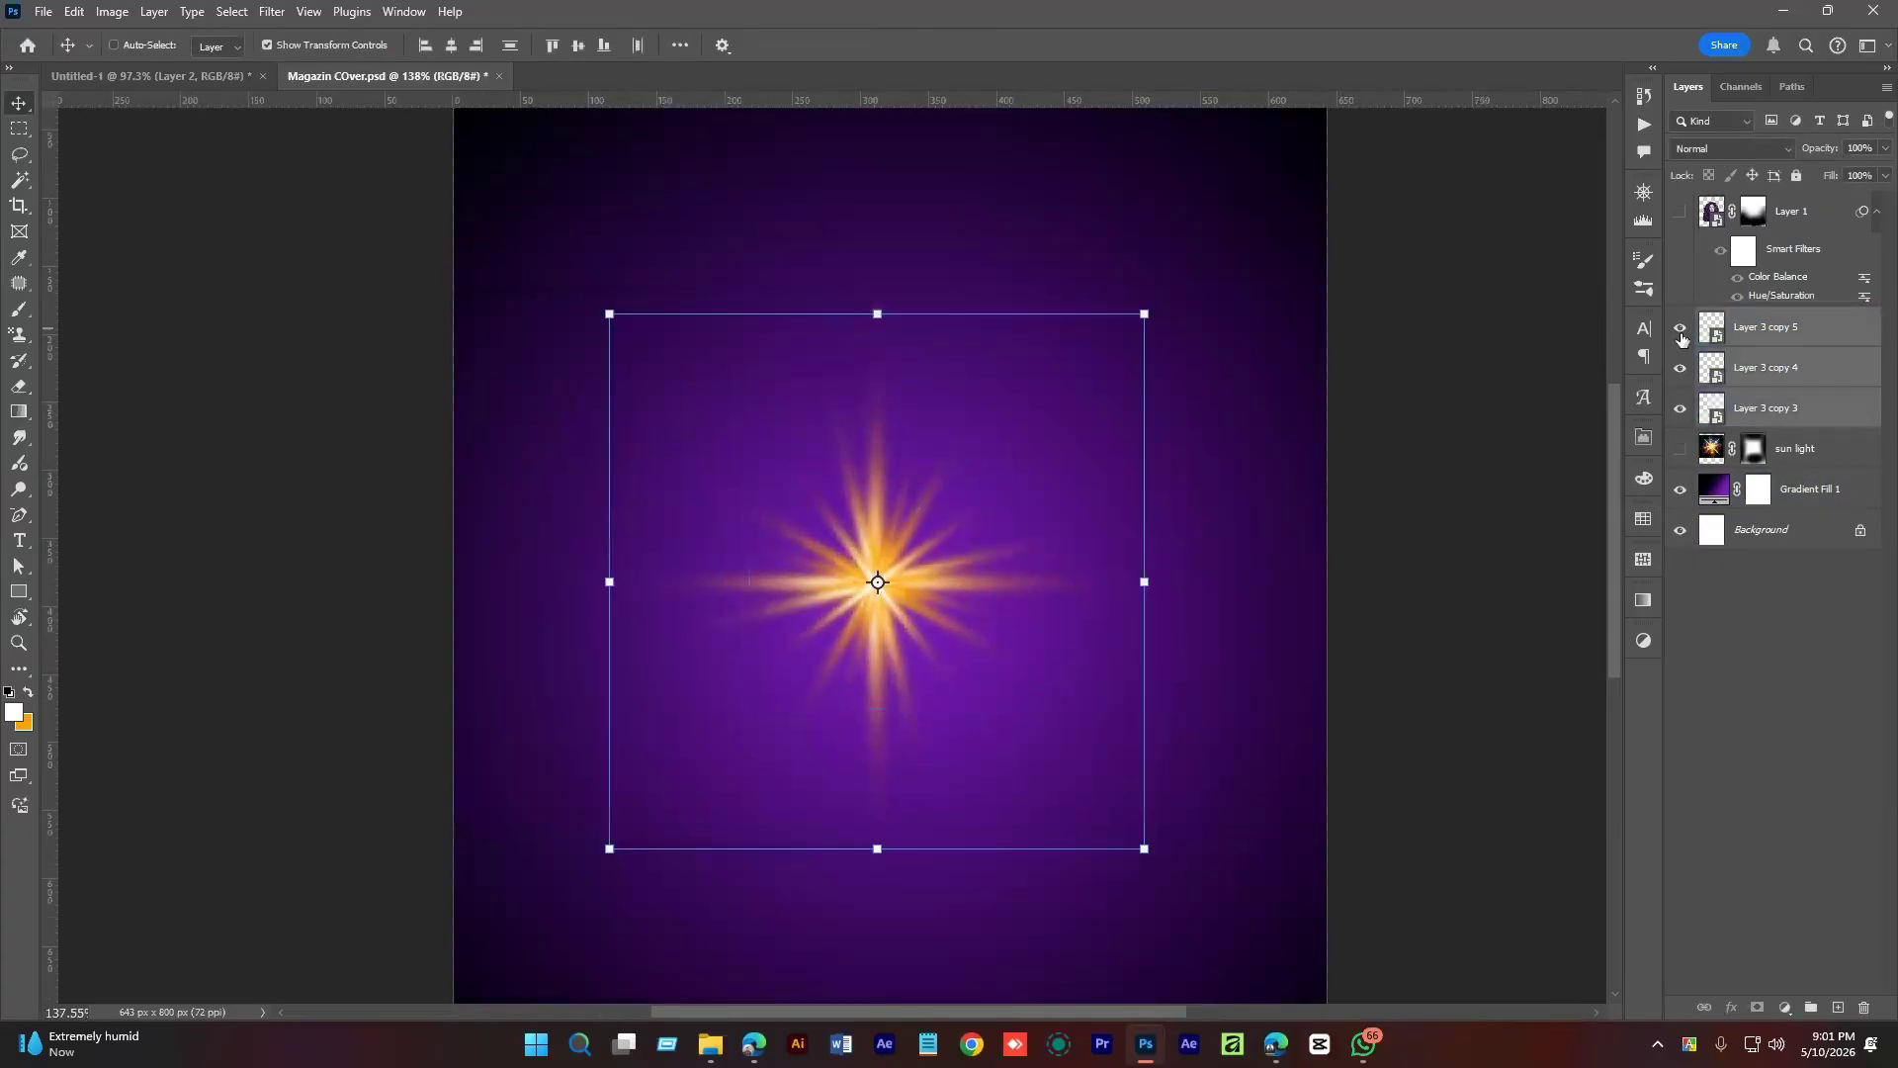
right_click(1776, 334)
left_click(1661, 345)
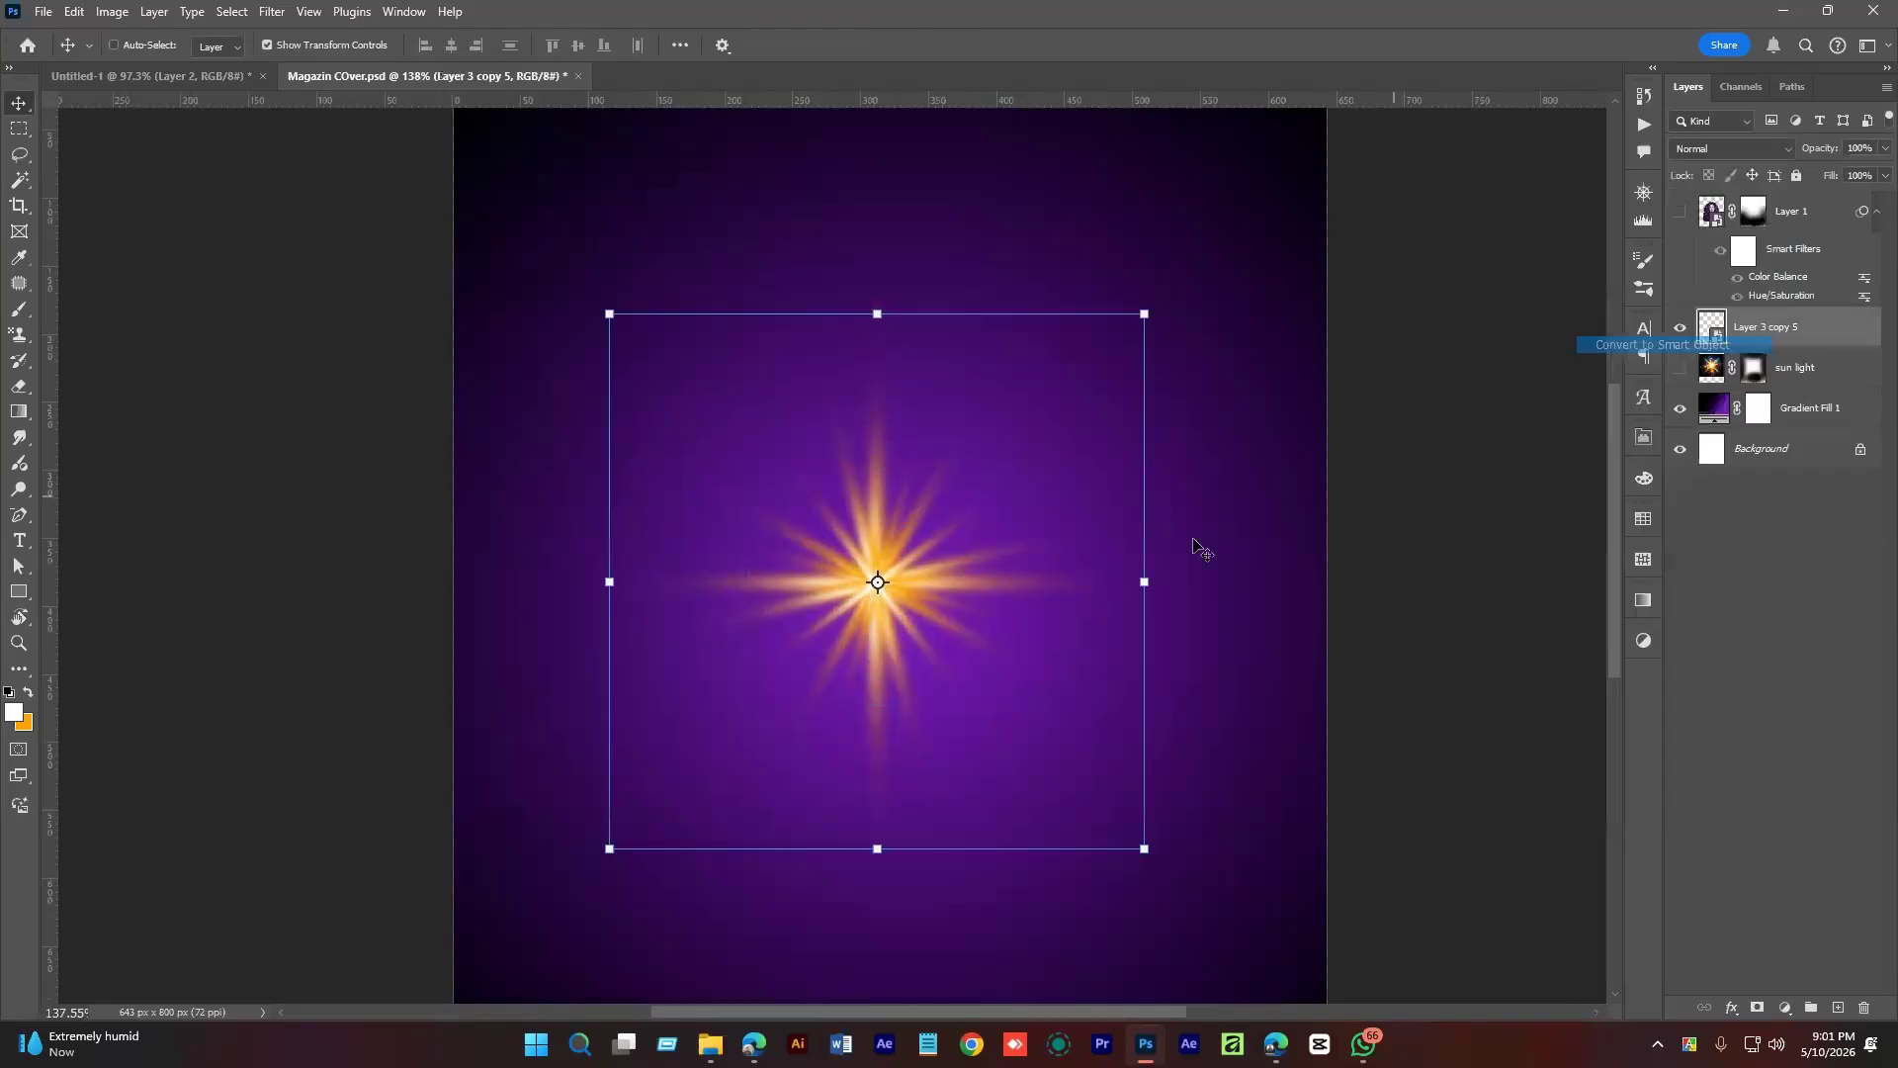
Show the portrait in Layer 1, then enlarge the sunburst to about 389% and position it behind the woman's head.
left_click(1680, 212)
left_click_drag(1145, 314, 1337, 121)
left_click_drag(1071, 602, 1084, 377)
scroll(1084, 377, "down", 2)
left_click_drag(1218, 378, 1471, 451)
left_click_drag(1088, 367, 1088, 435)
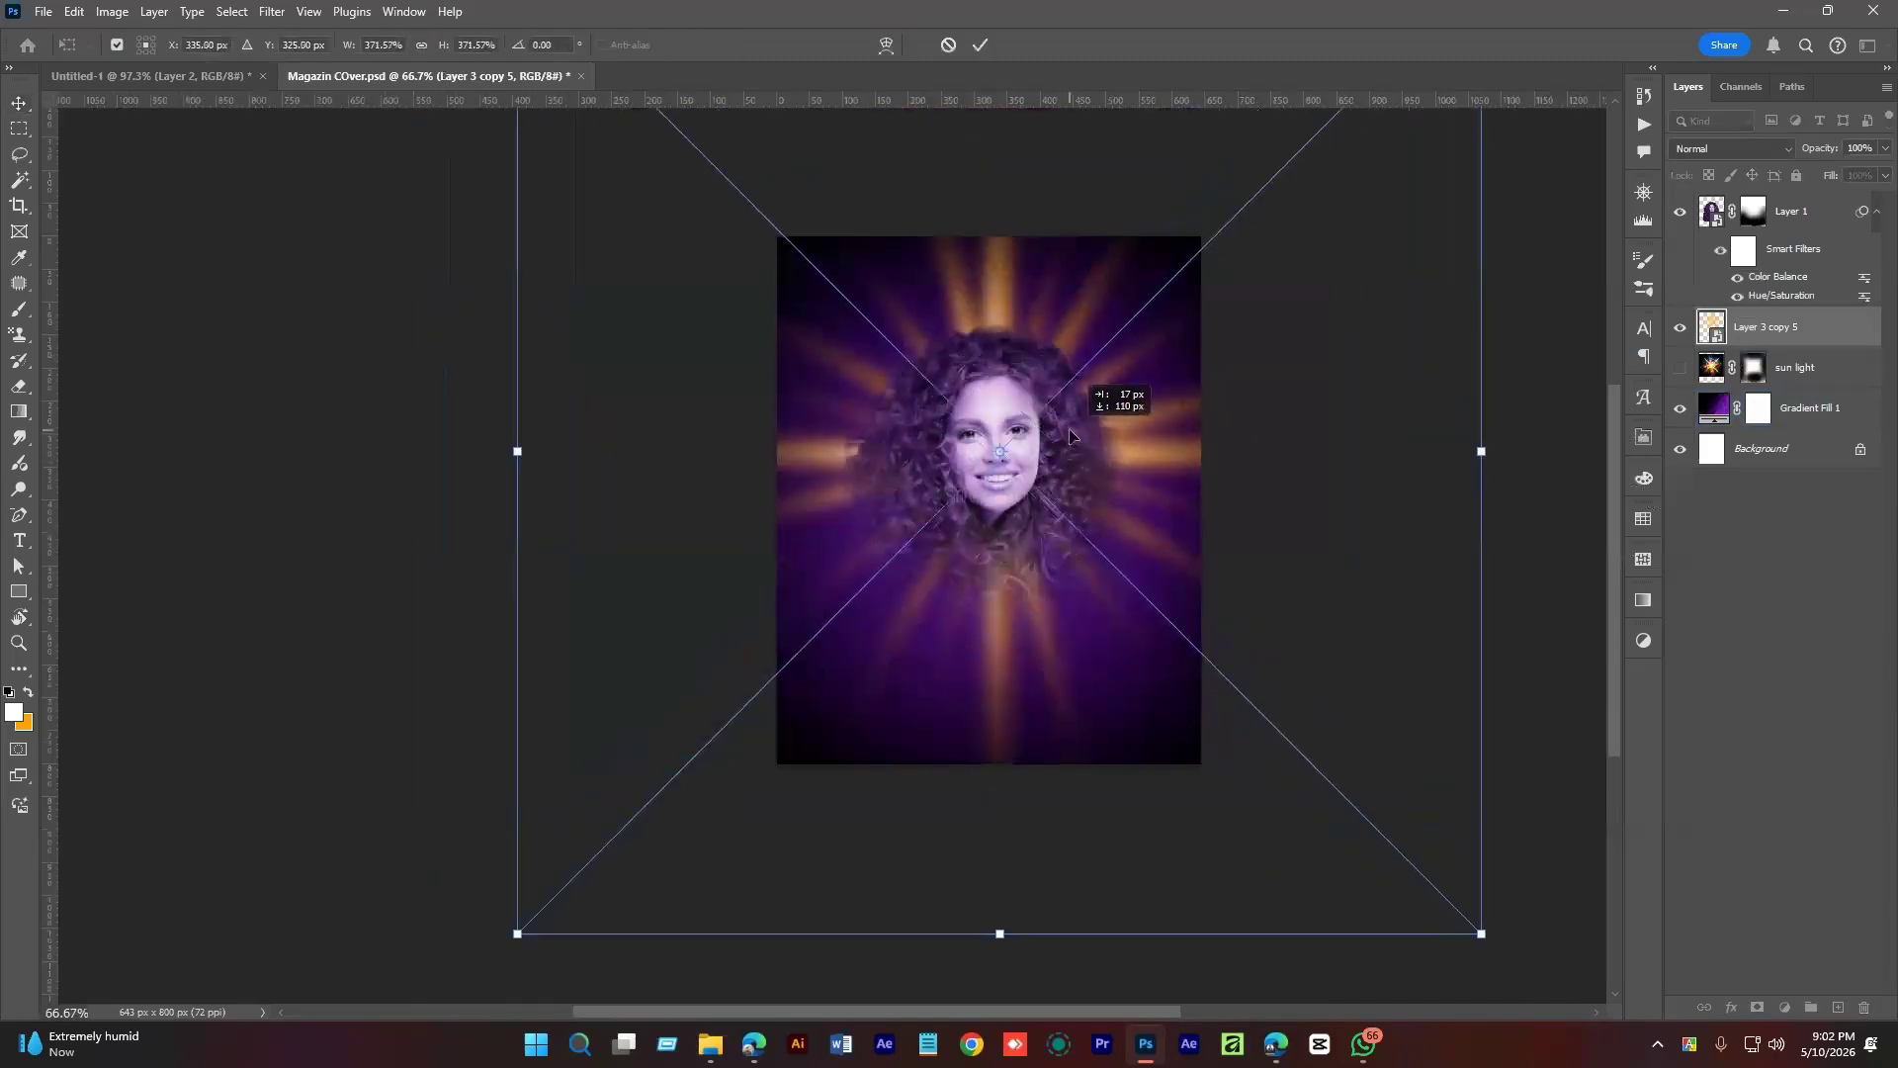
left_click_drag(1489, 446, 1512, 440)
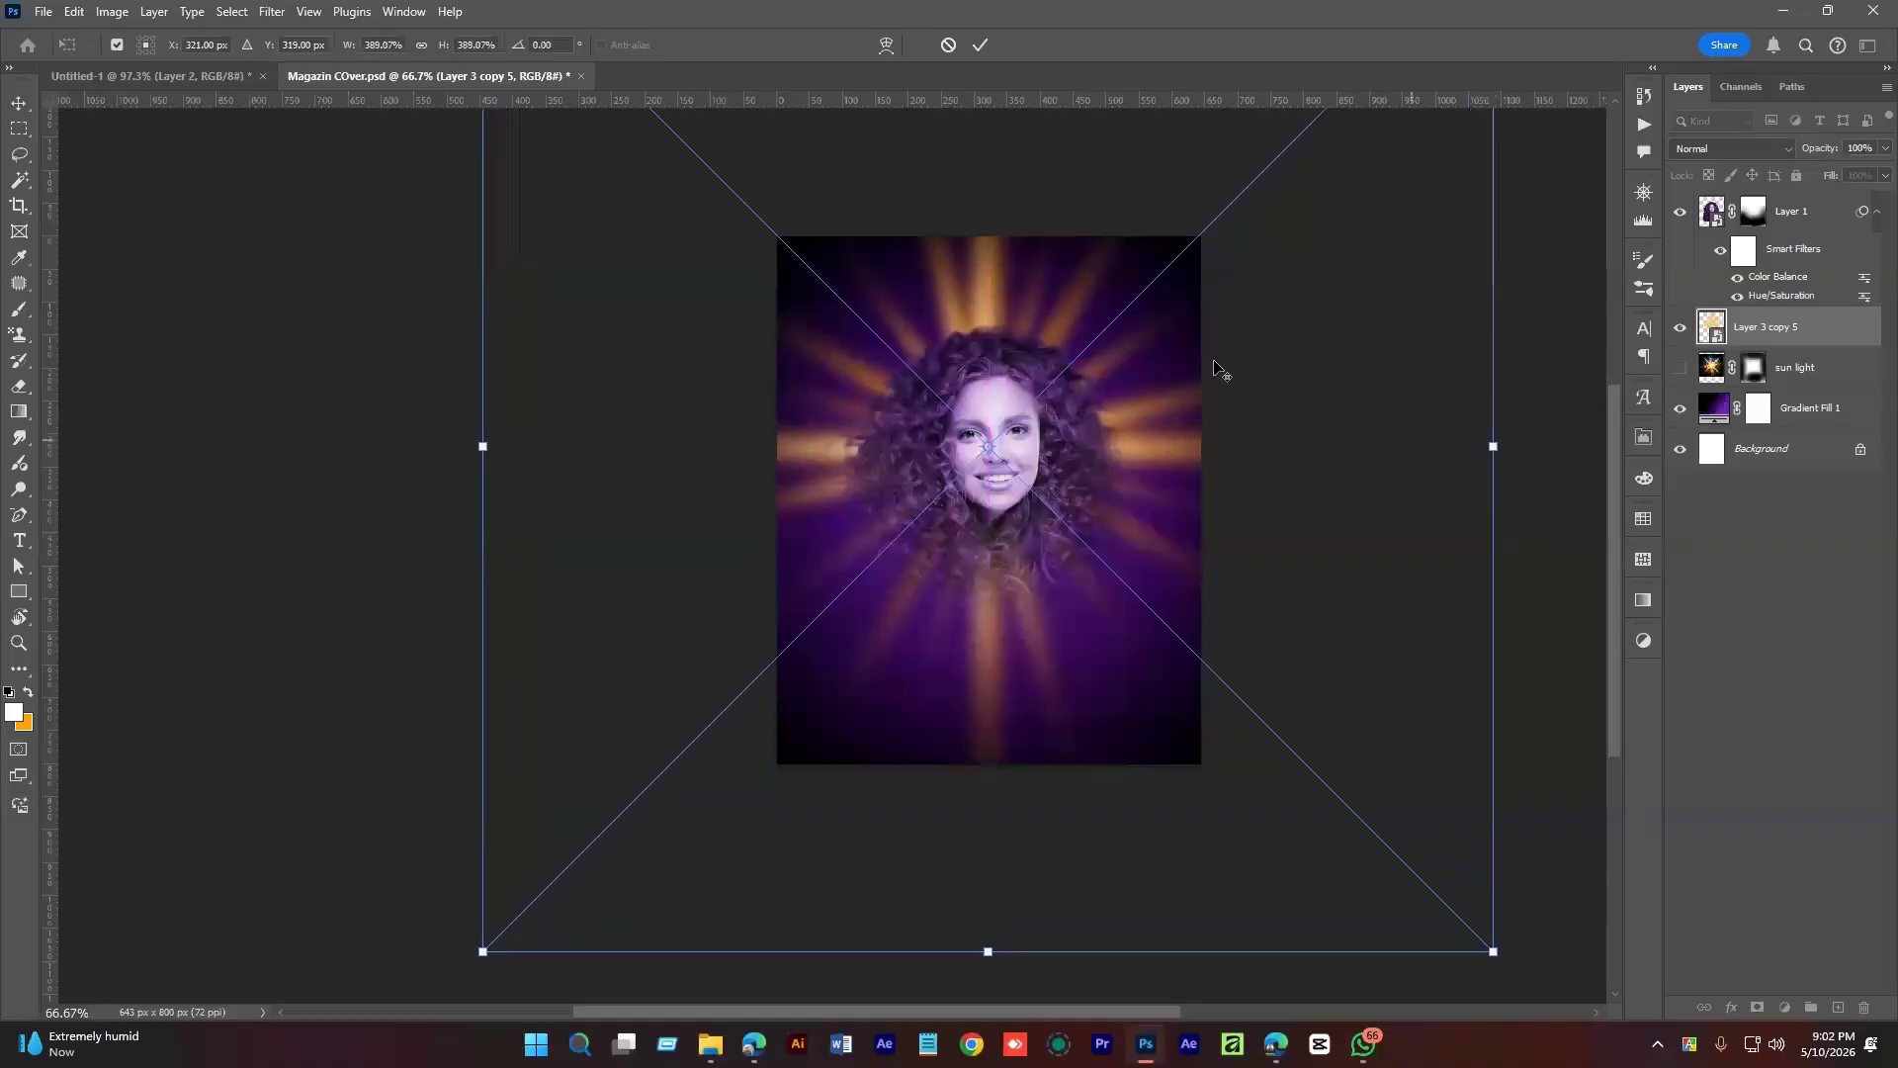
left_click(980, 44)
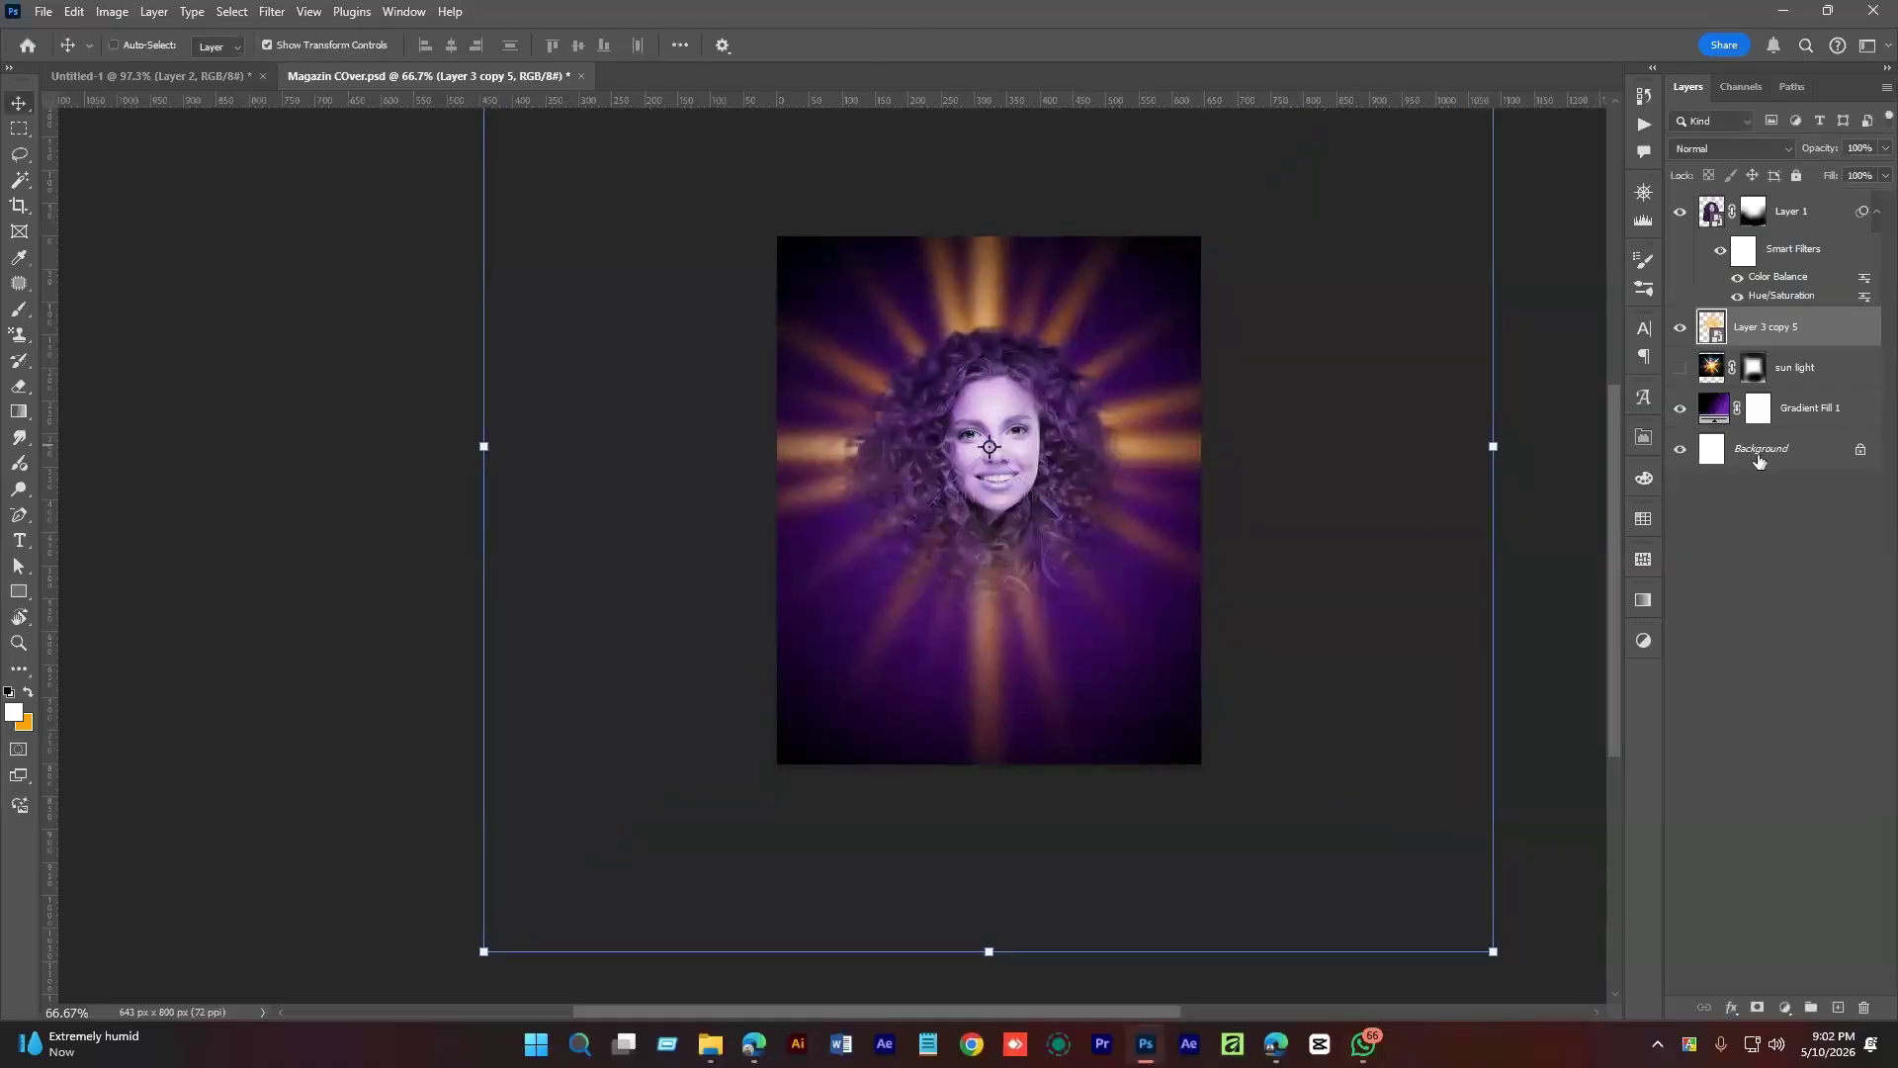
Add a layer mask to the sunburst layer and prepare a black brush at size 600.
left_click(1756, 1007)
key("b")
key("d")
key("x")
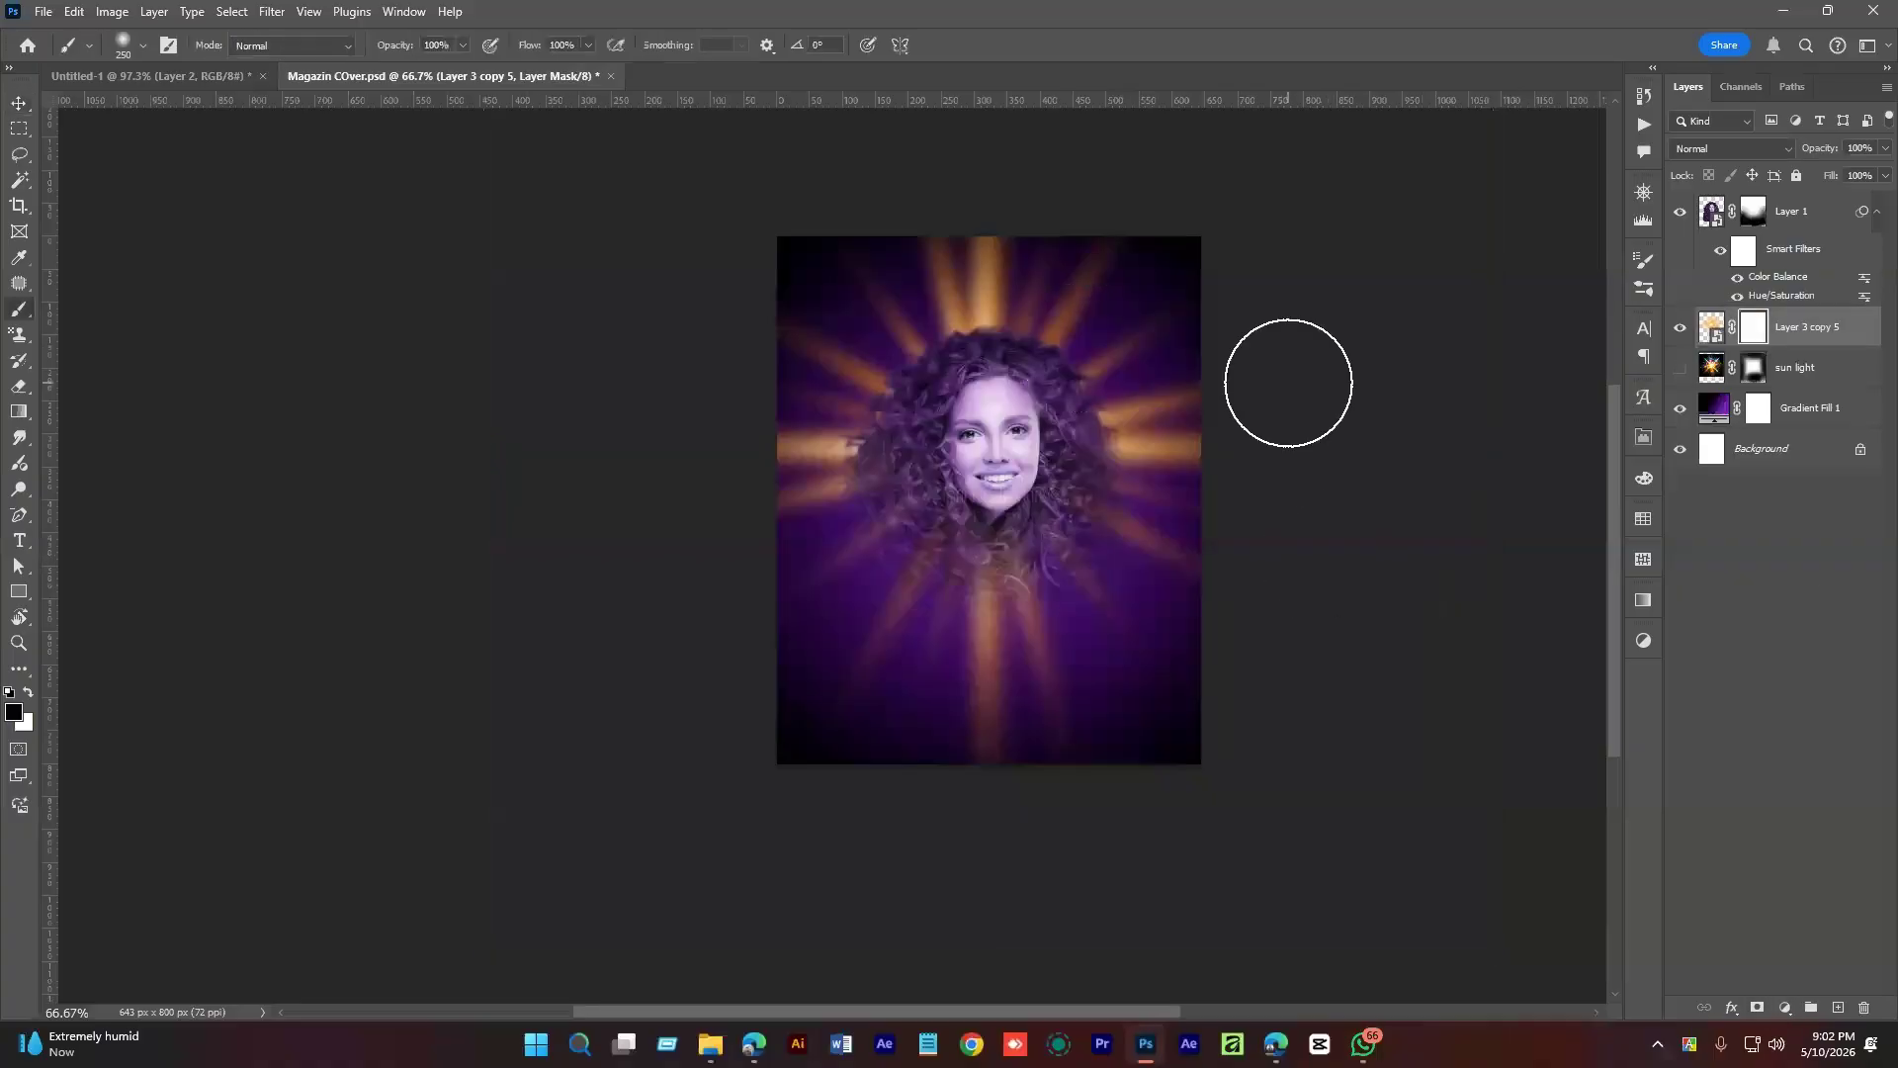
key("bracketright")
key("bracketright")
key("bracketright")
key("bracketright")
key("bracketright")
key("bracketleft")
key("bracketleft")
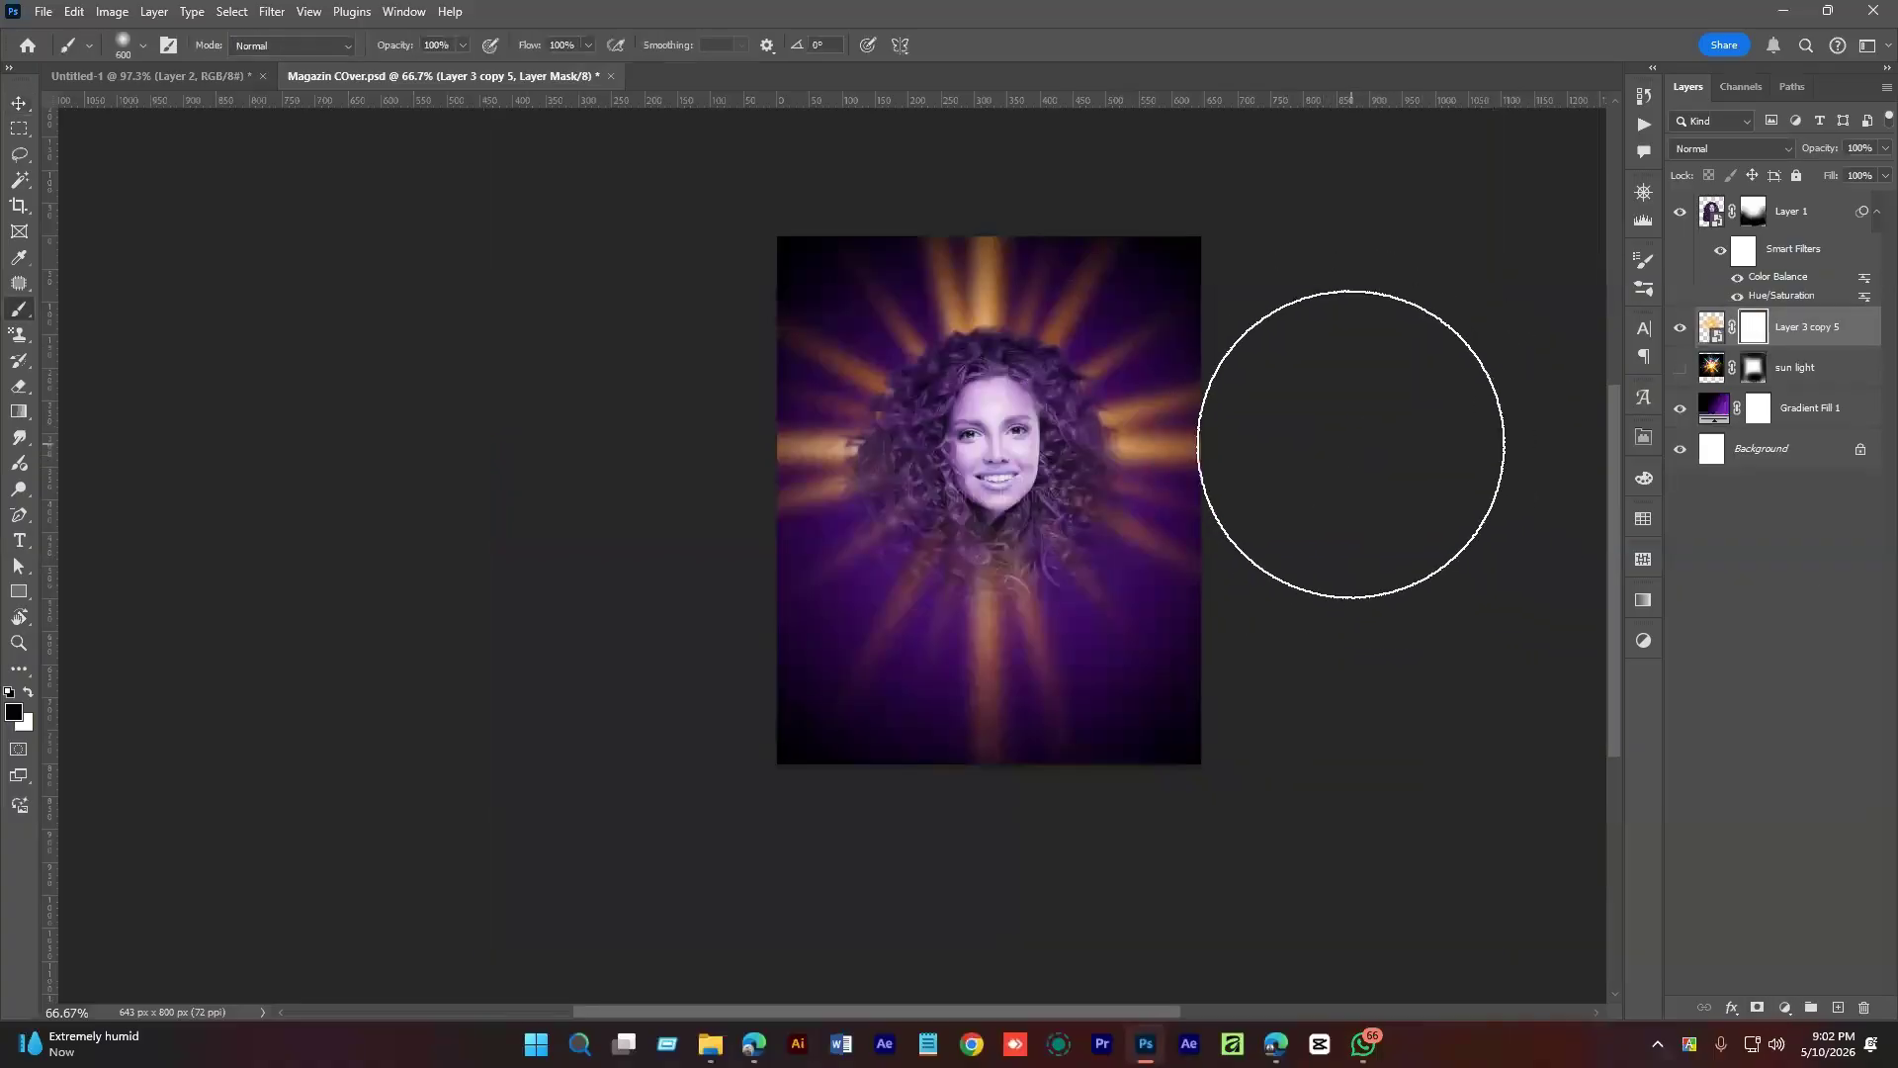
Fade the outer ends of the rays around the canvas edges by painting on the sunburst mask at 30% brush opacity.
key("3")
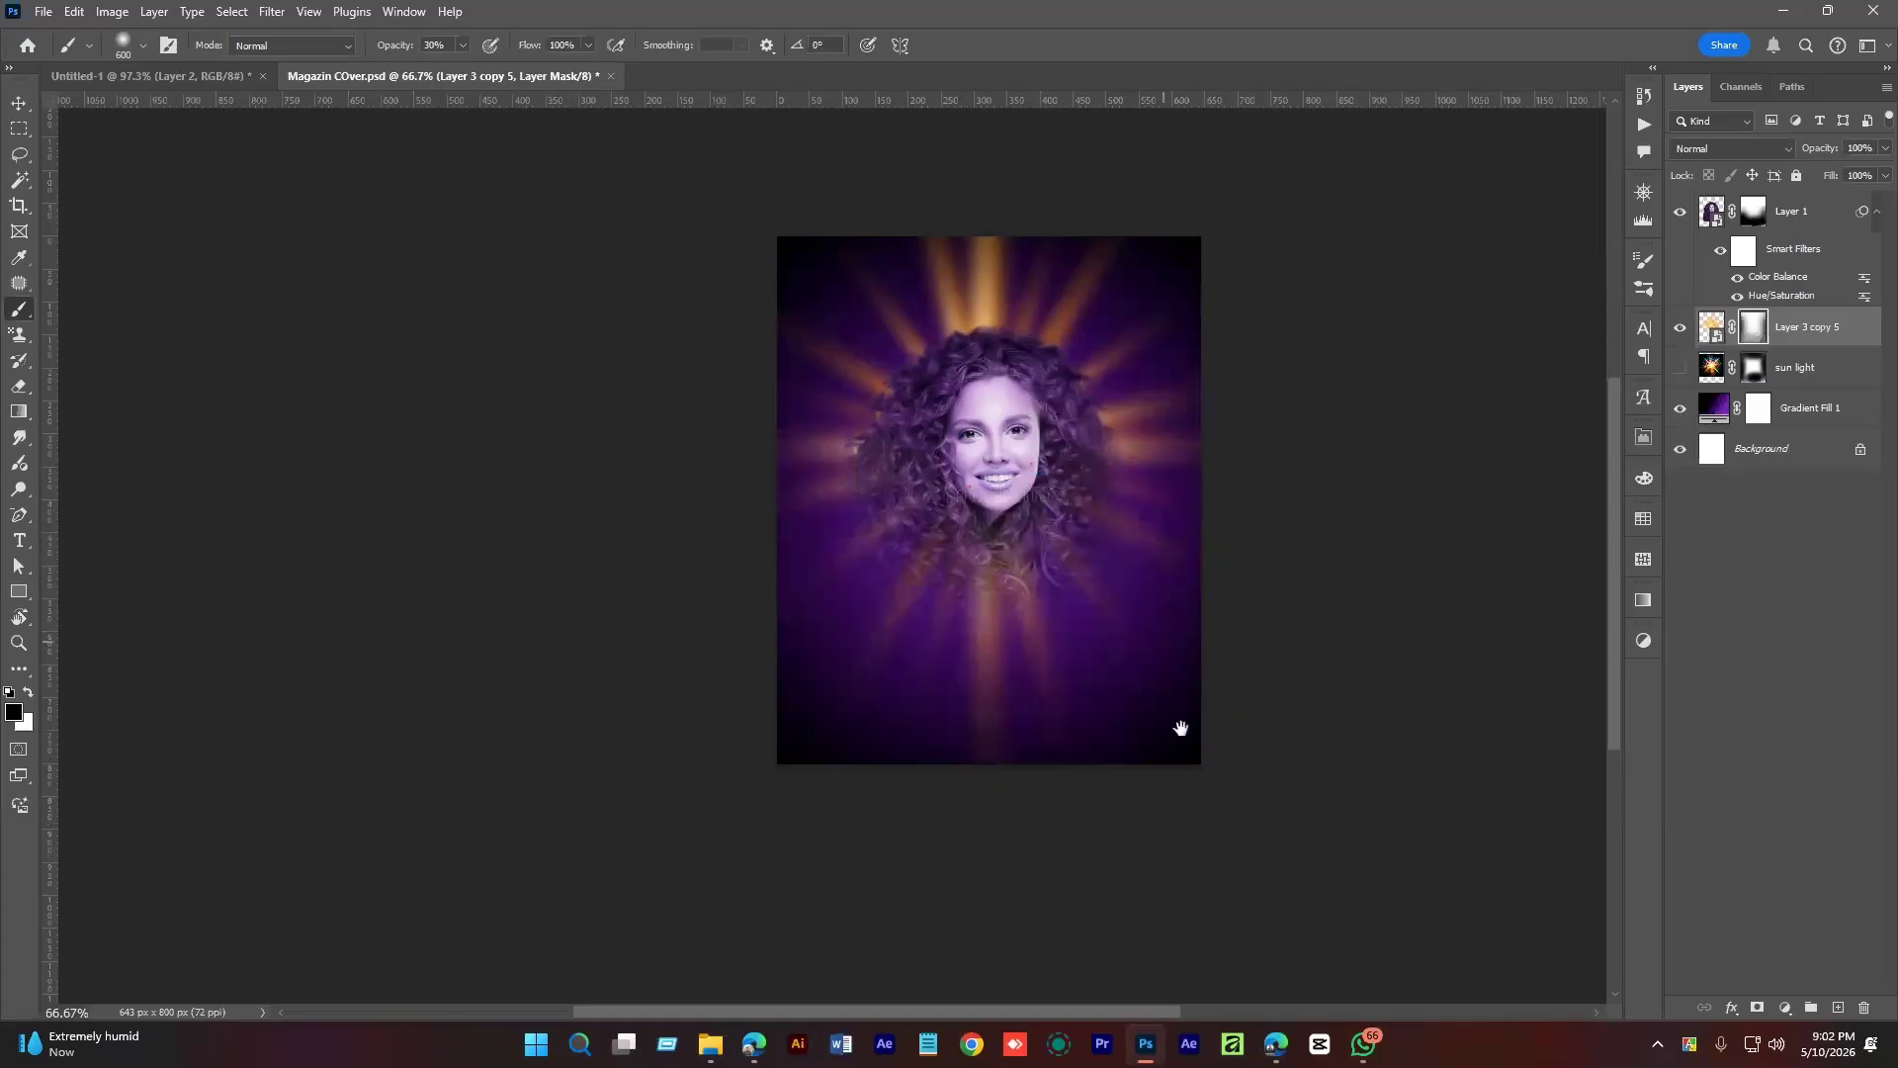
scroll(1182, 729, "up", 3)
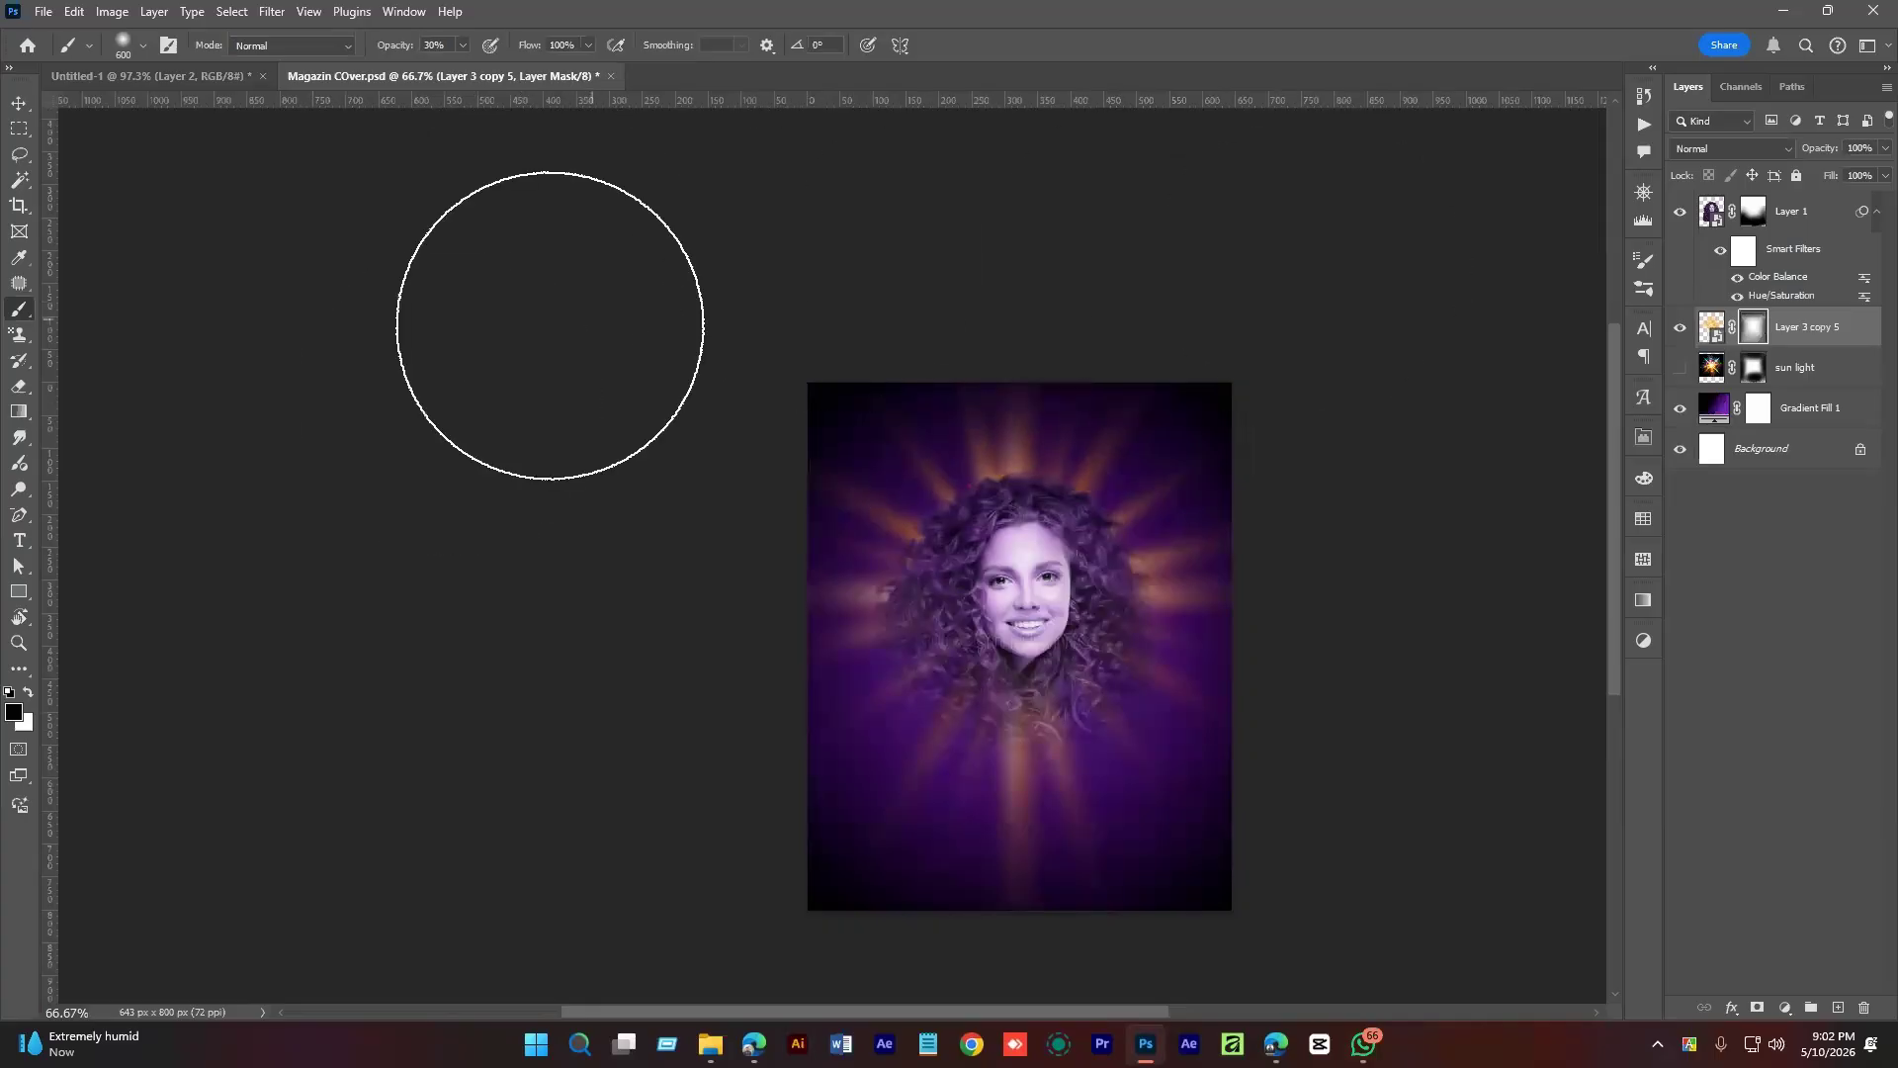
left_click_drag(530, 767, 504, 445)
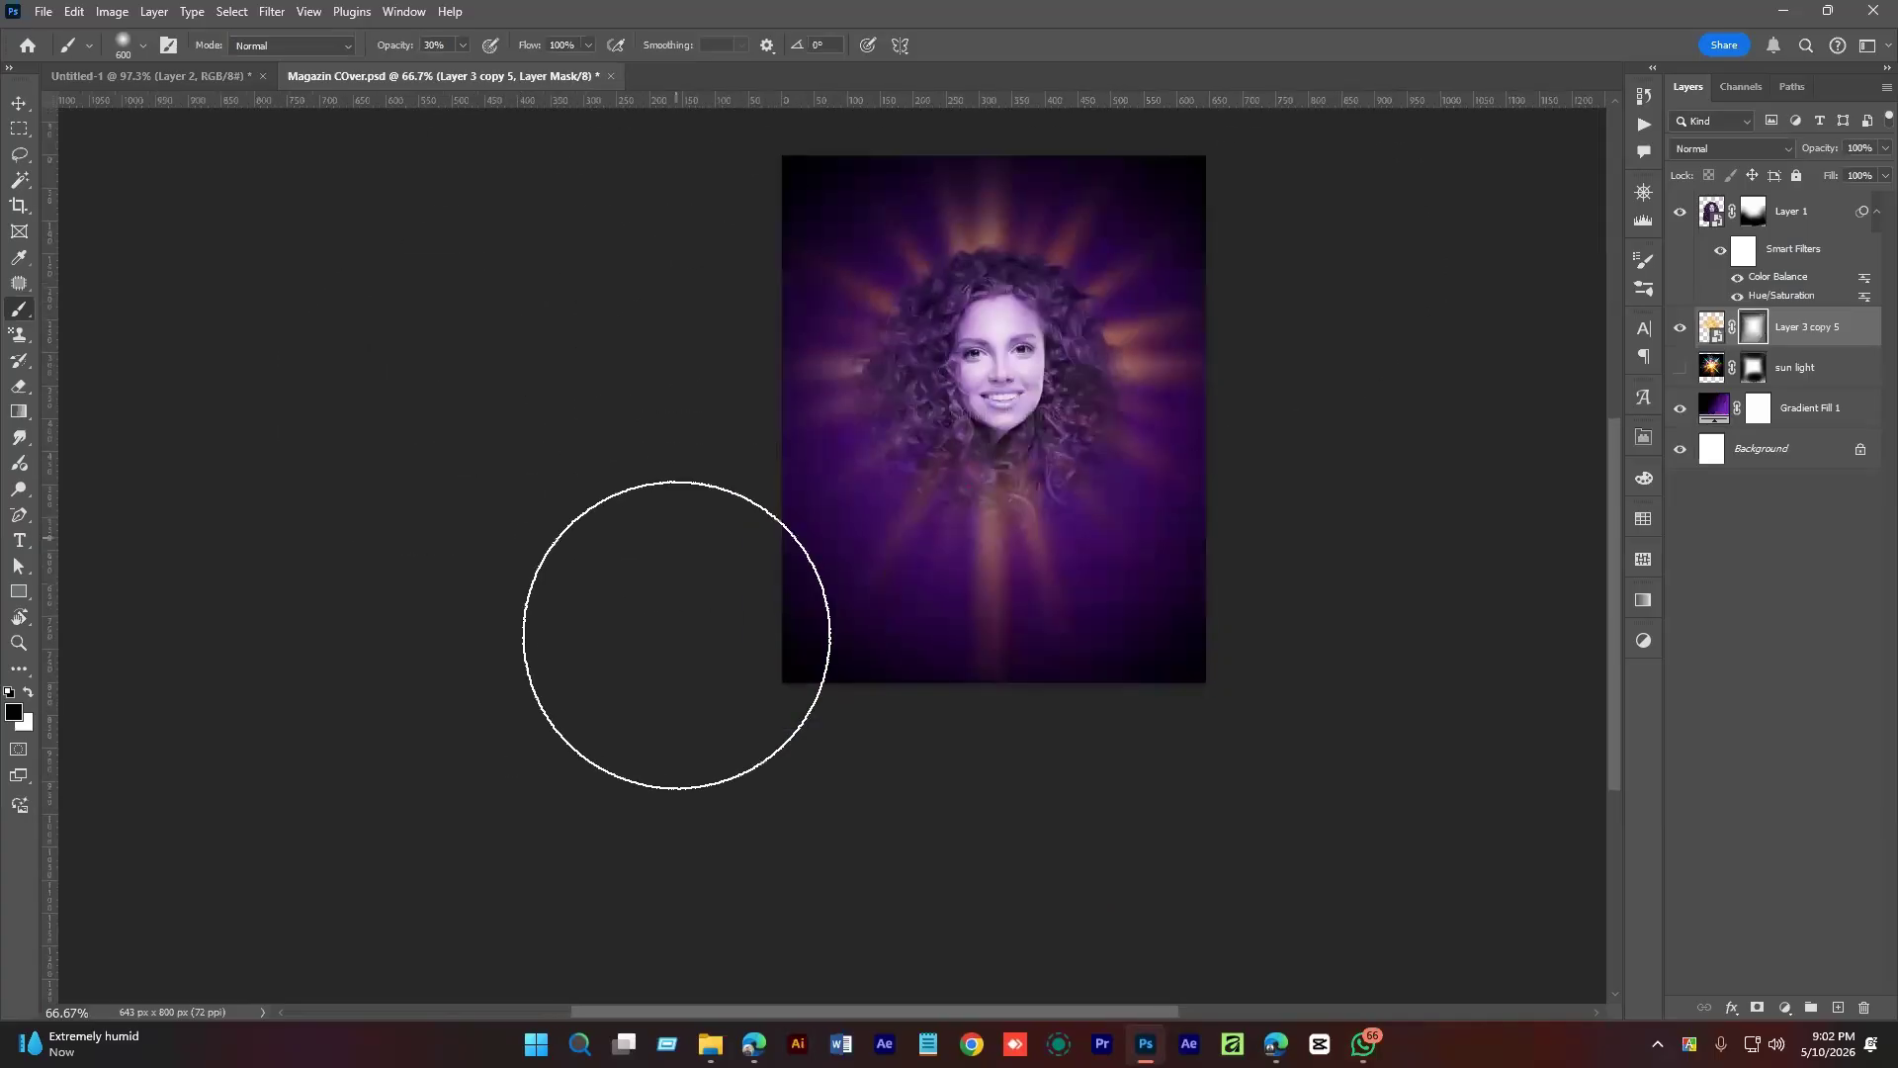
left_click_drag(1227, 717, 1131, 784)
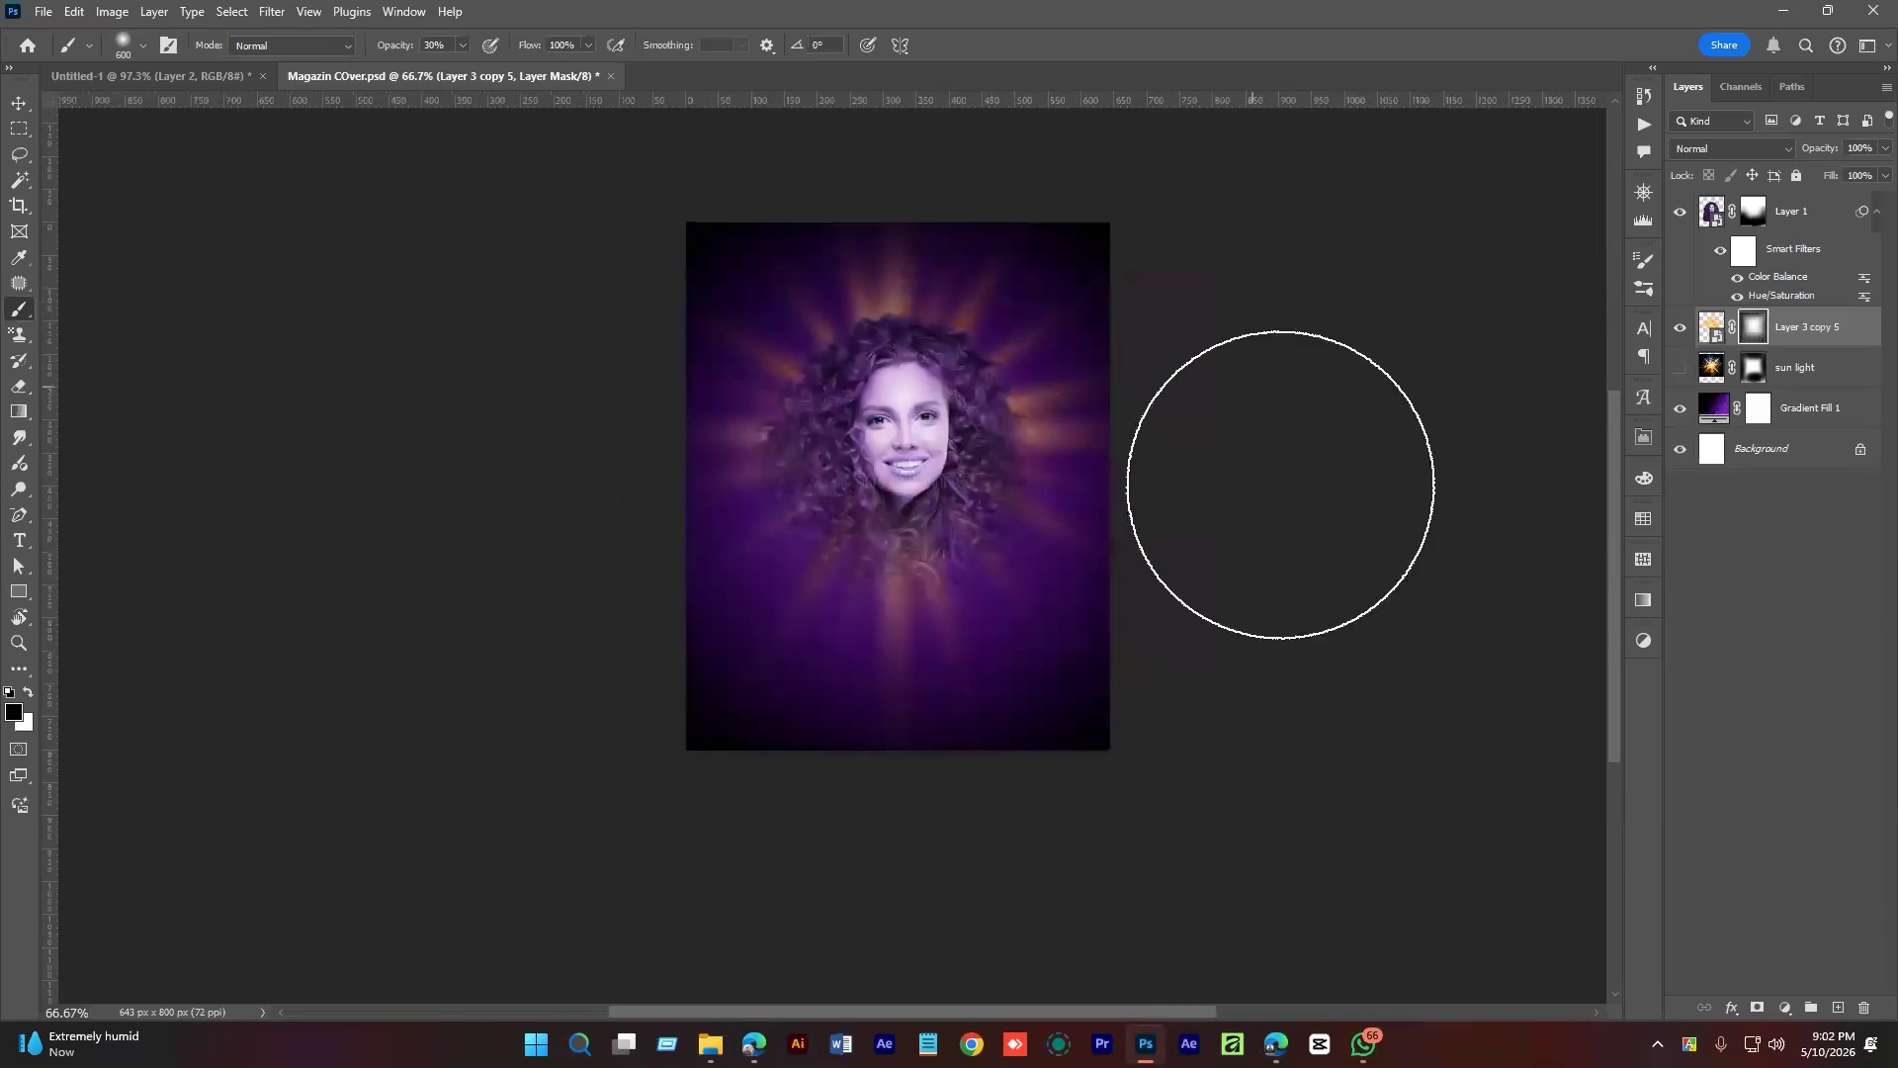
left_click_drag(1187, 394, 1258, 564)
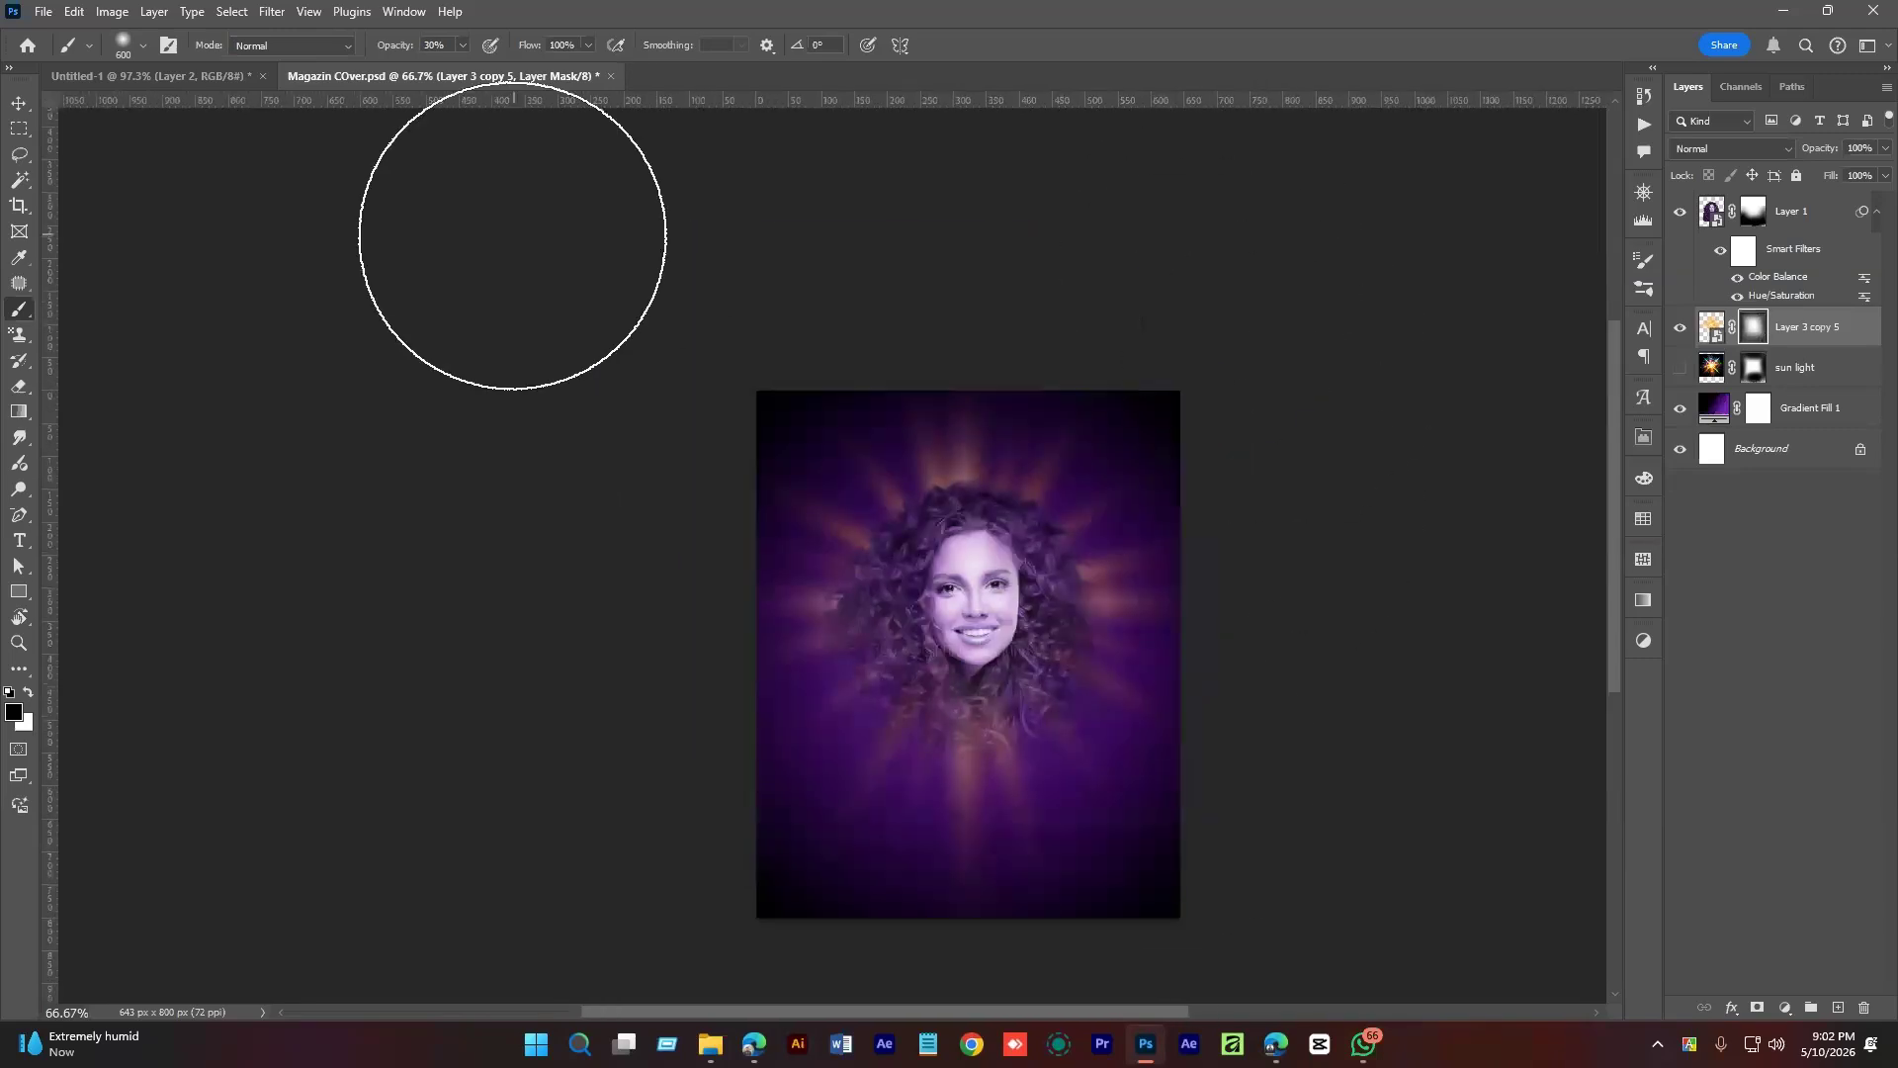
left_click_drag(614, 803, 436, 551)
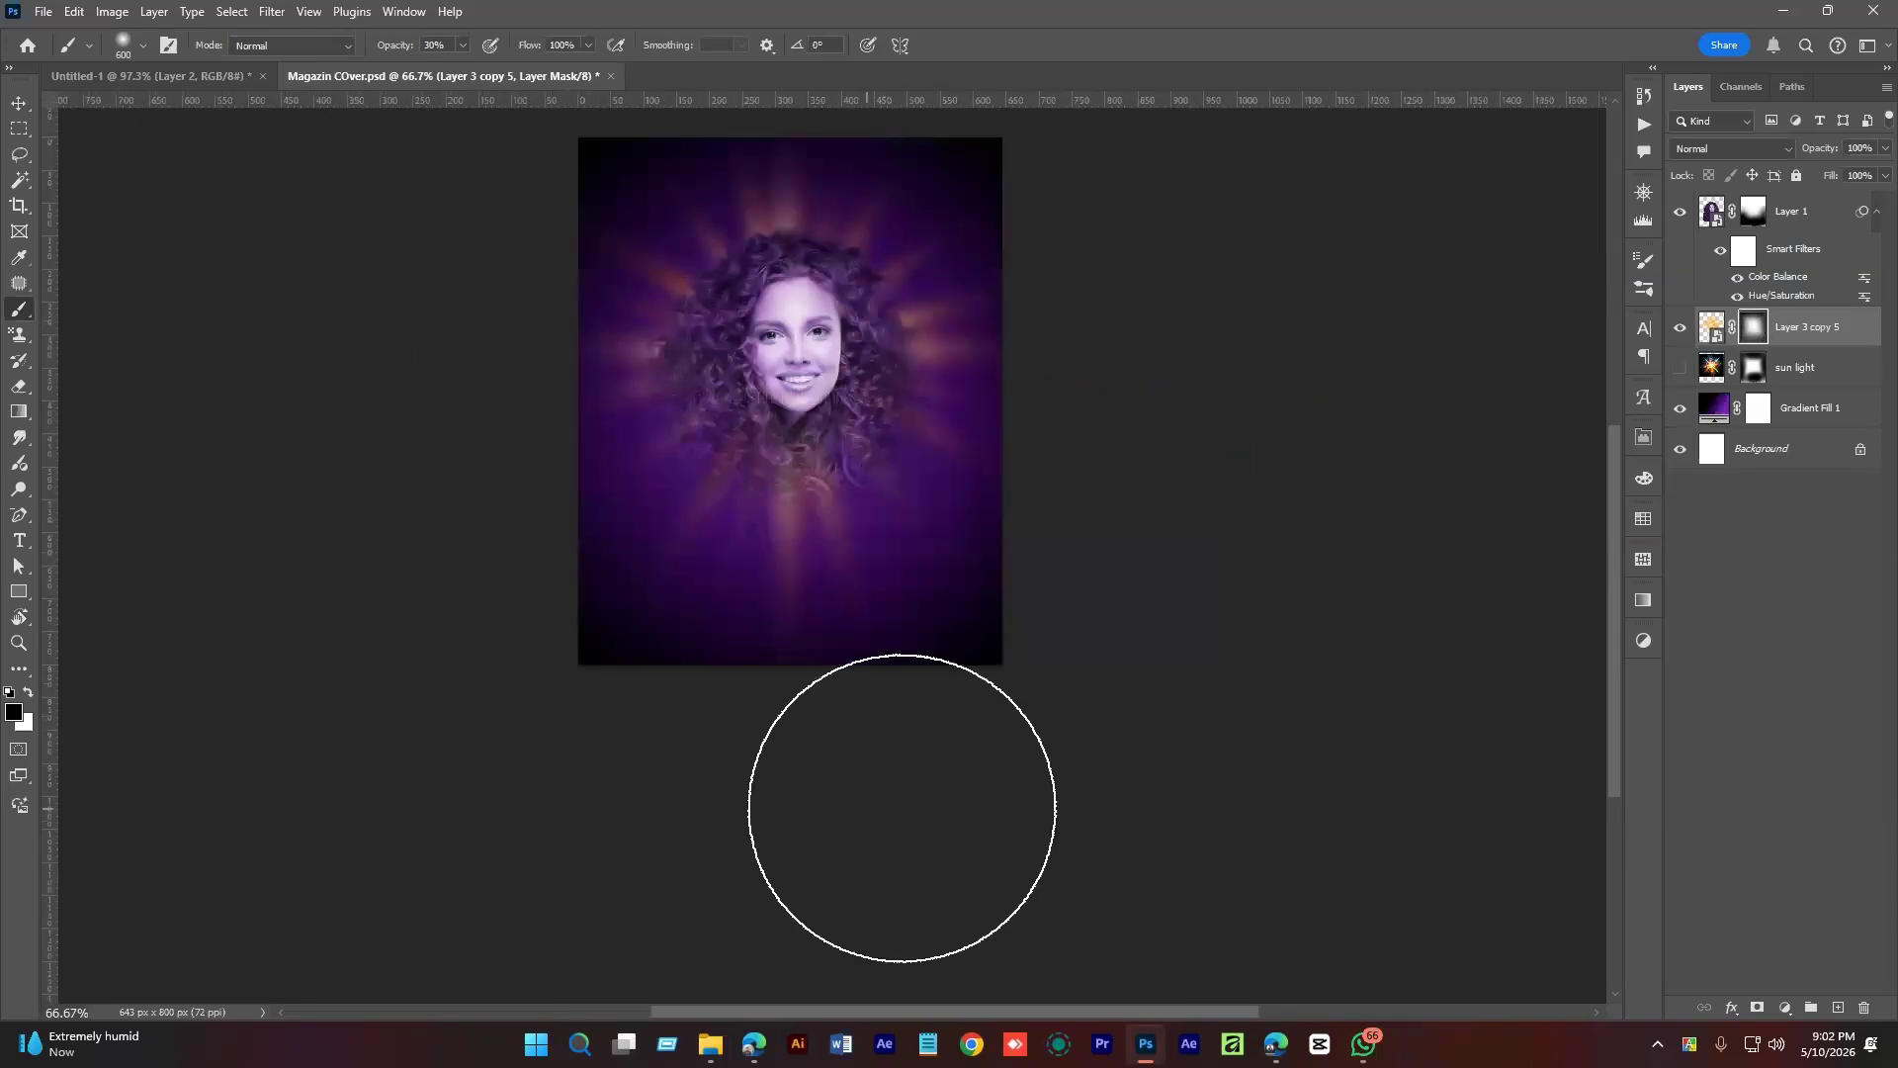
left_click_drag(1192, 722, 1358, 665)
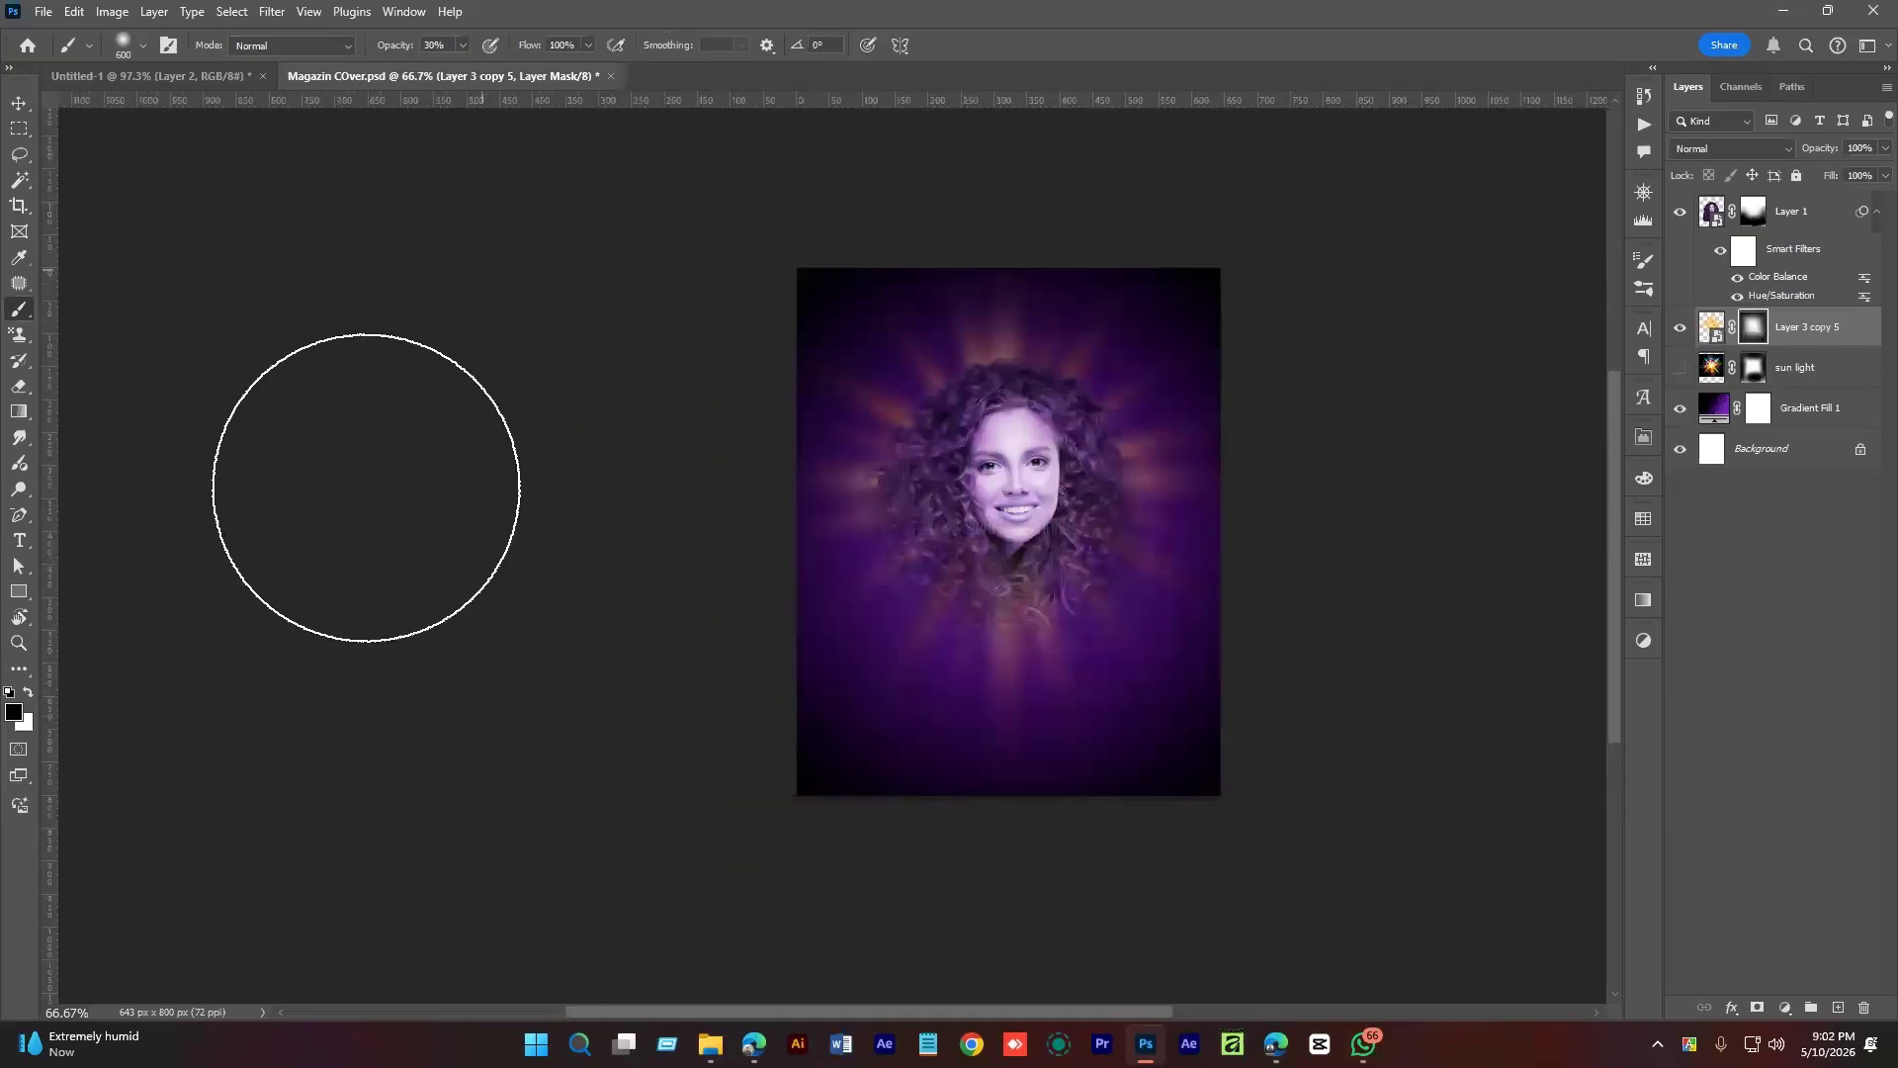
Compare the new sunburst with the sun light layer by toggling their visibility.
left_click(1711, 326)
left_click(1680, 327)
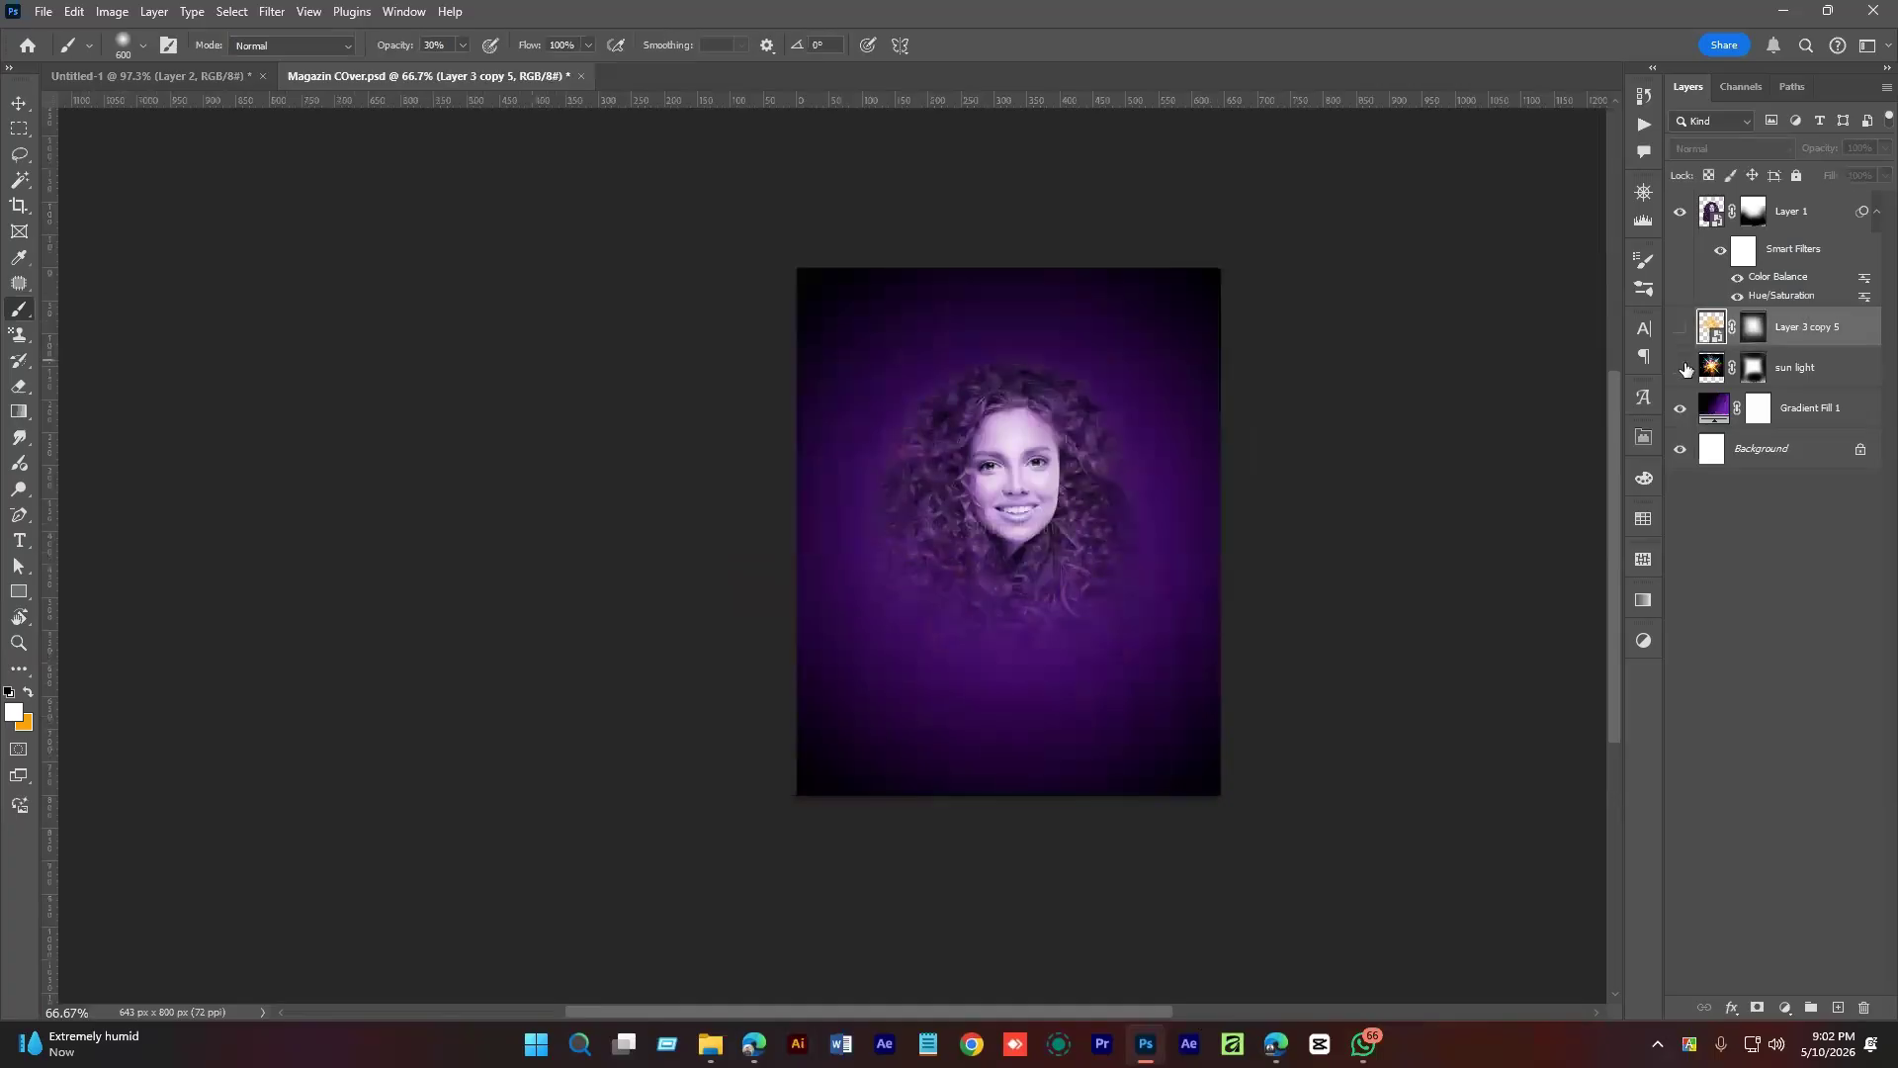
left_click(1680, 368)
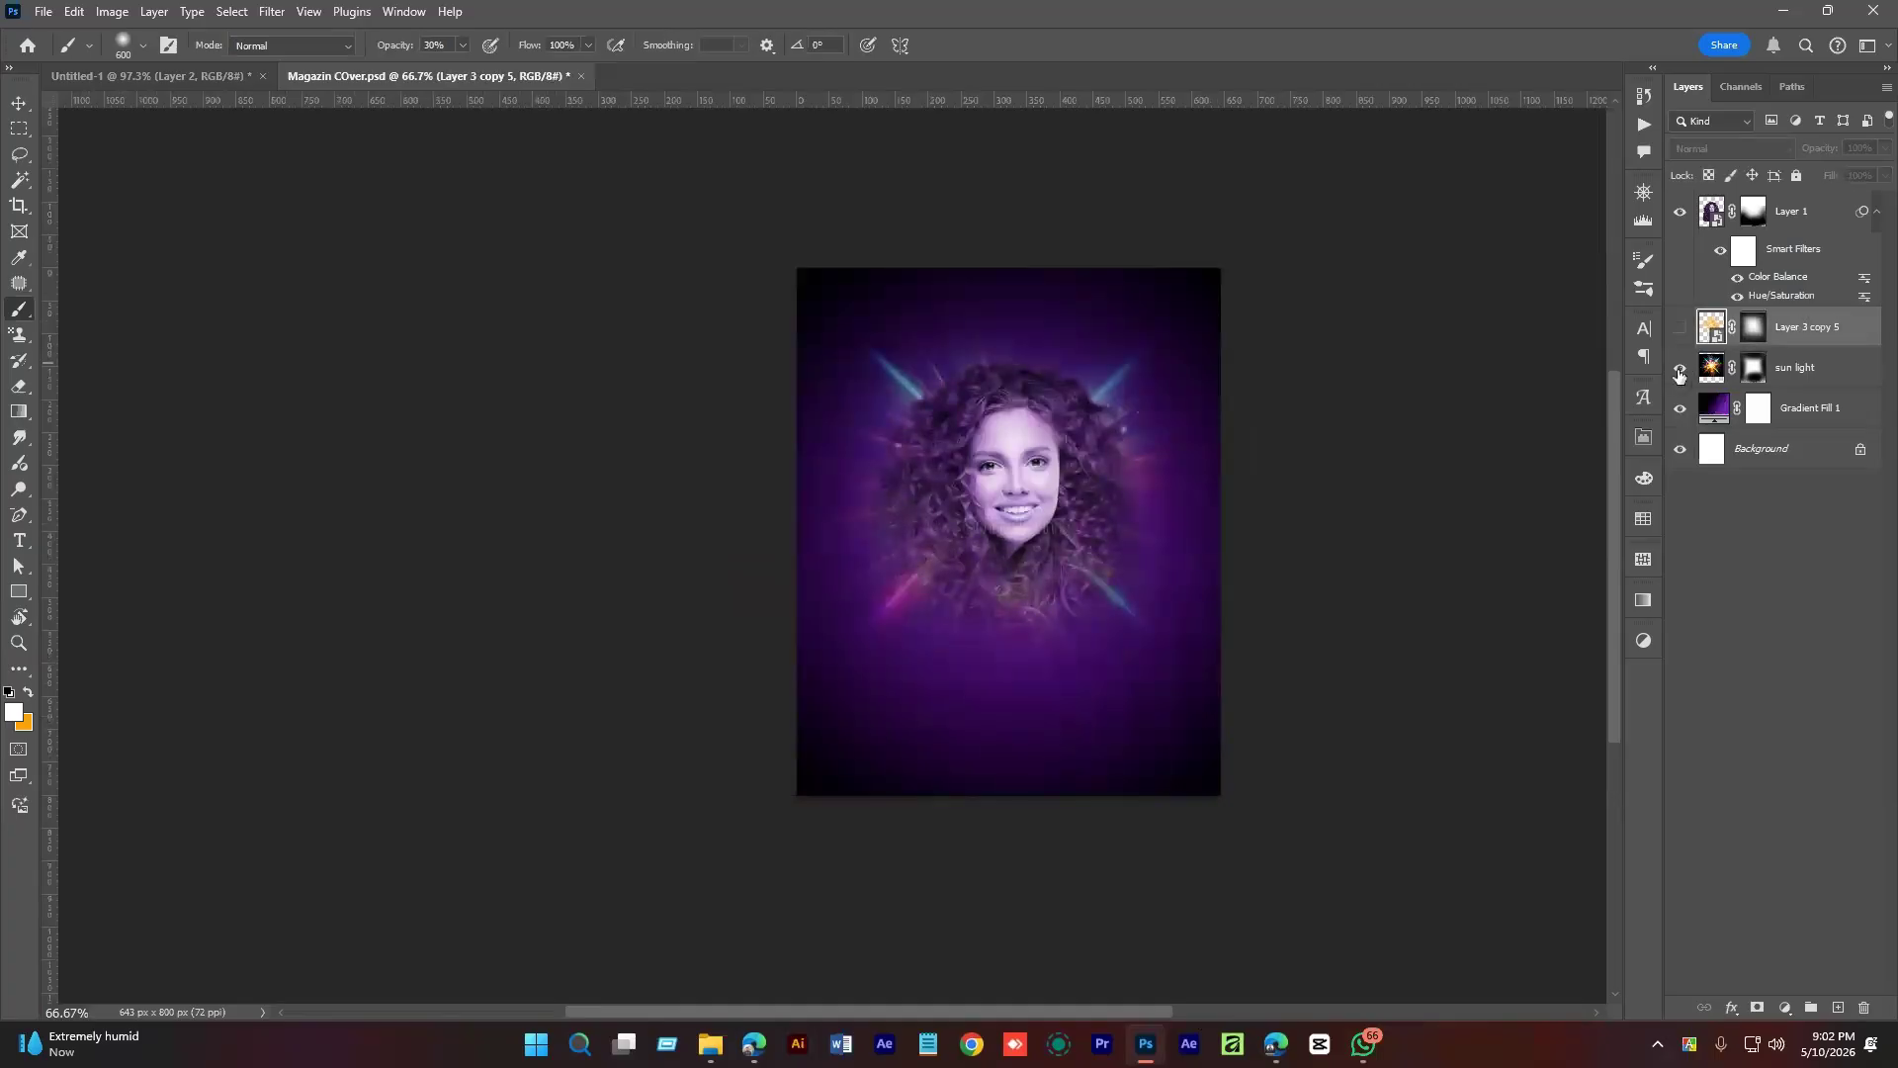
left_click(1679, 368)
Scale the masked sunburst up to about 113% around its centre behind the portrait.
key("v")
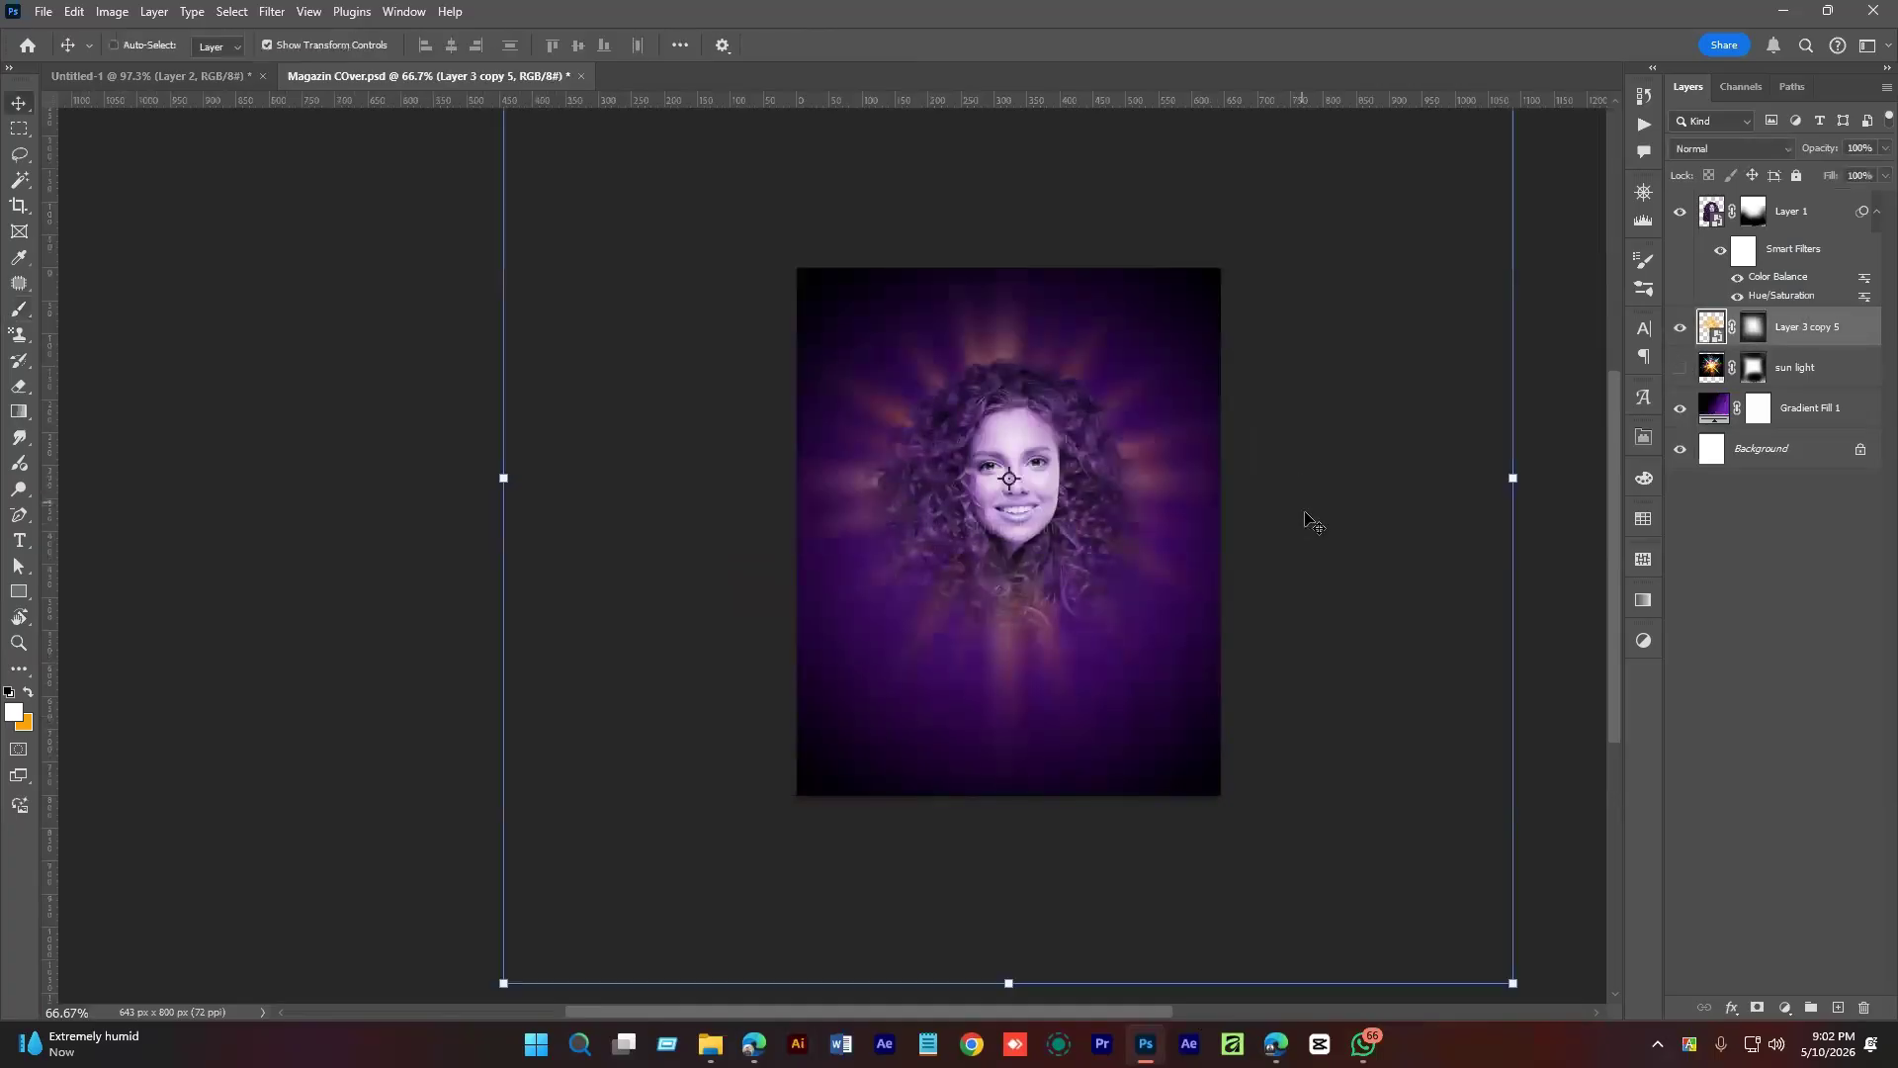
mouse_move(1259, 480)
left_mouse_down()
mouse_move(1259, 460)
mouse_move(1262, 538)
left_mouse_up()
left_click_drag(1523, 480, 1586, 495)
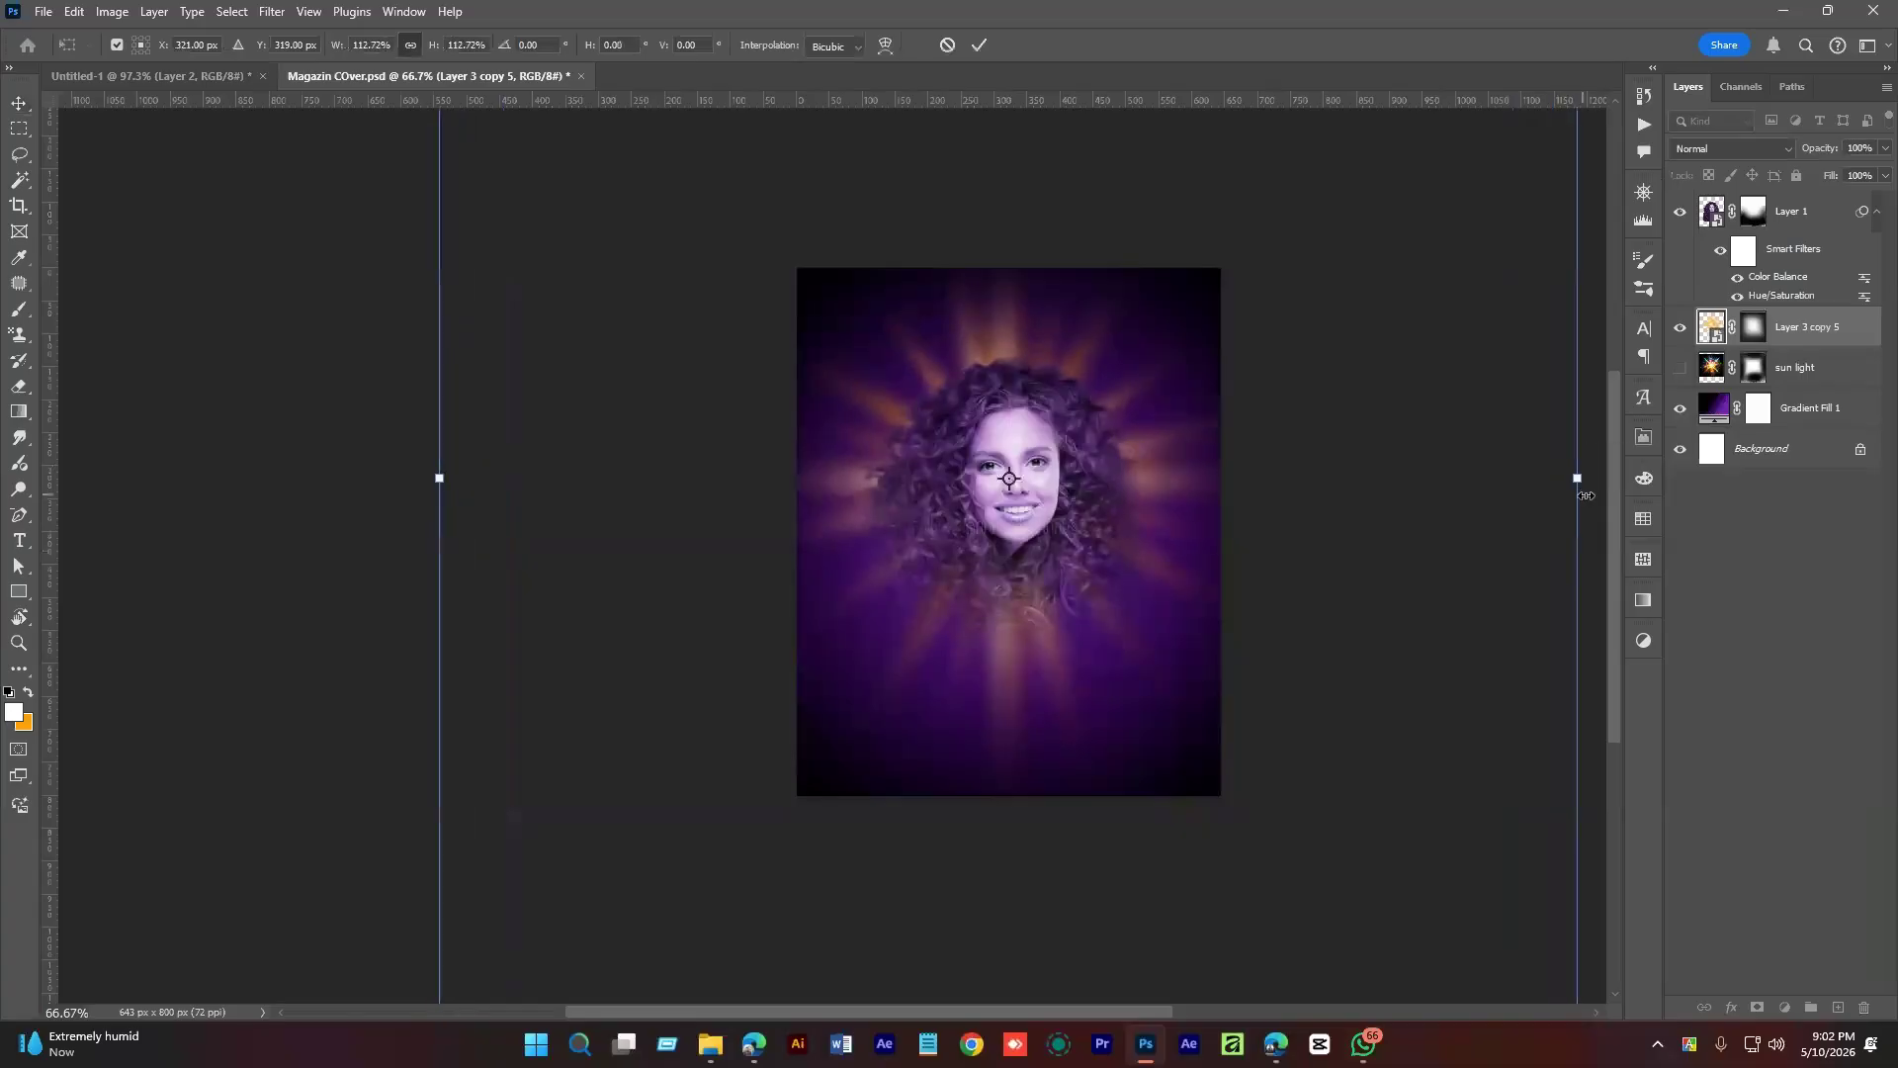
left_click(1826, 579)
scroll(1116, 499, "down", 2)
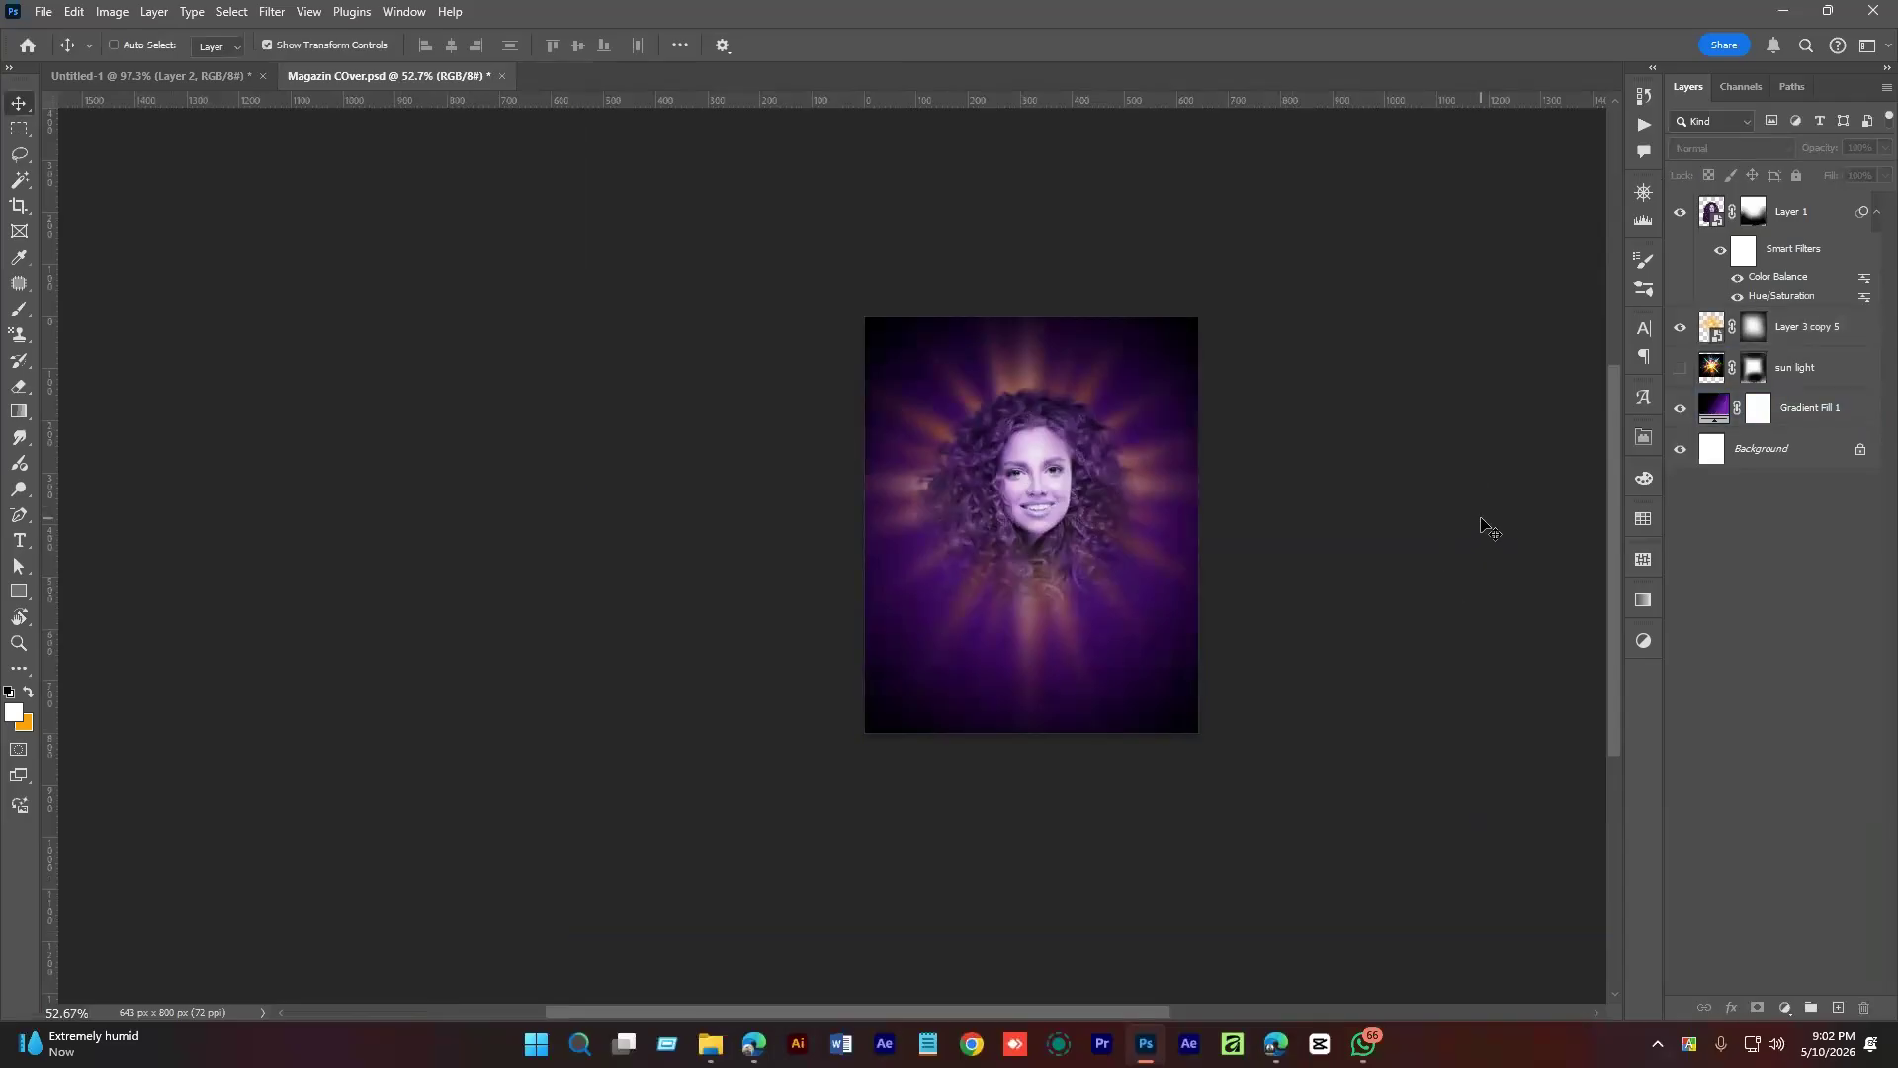
scroll(1615, 424, "up", 1)
left_click(1789, 327)
scroll(1082, 529, "up", 2)
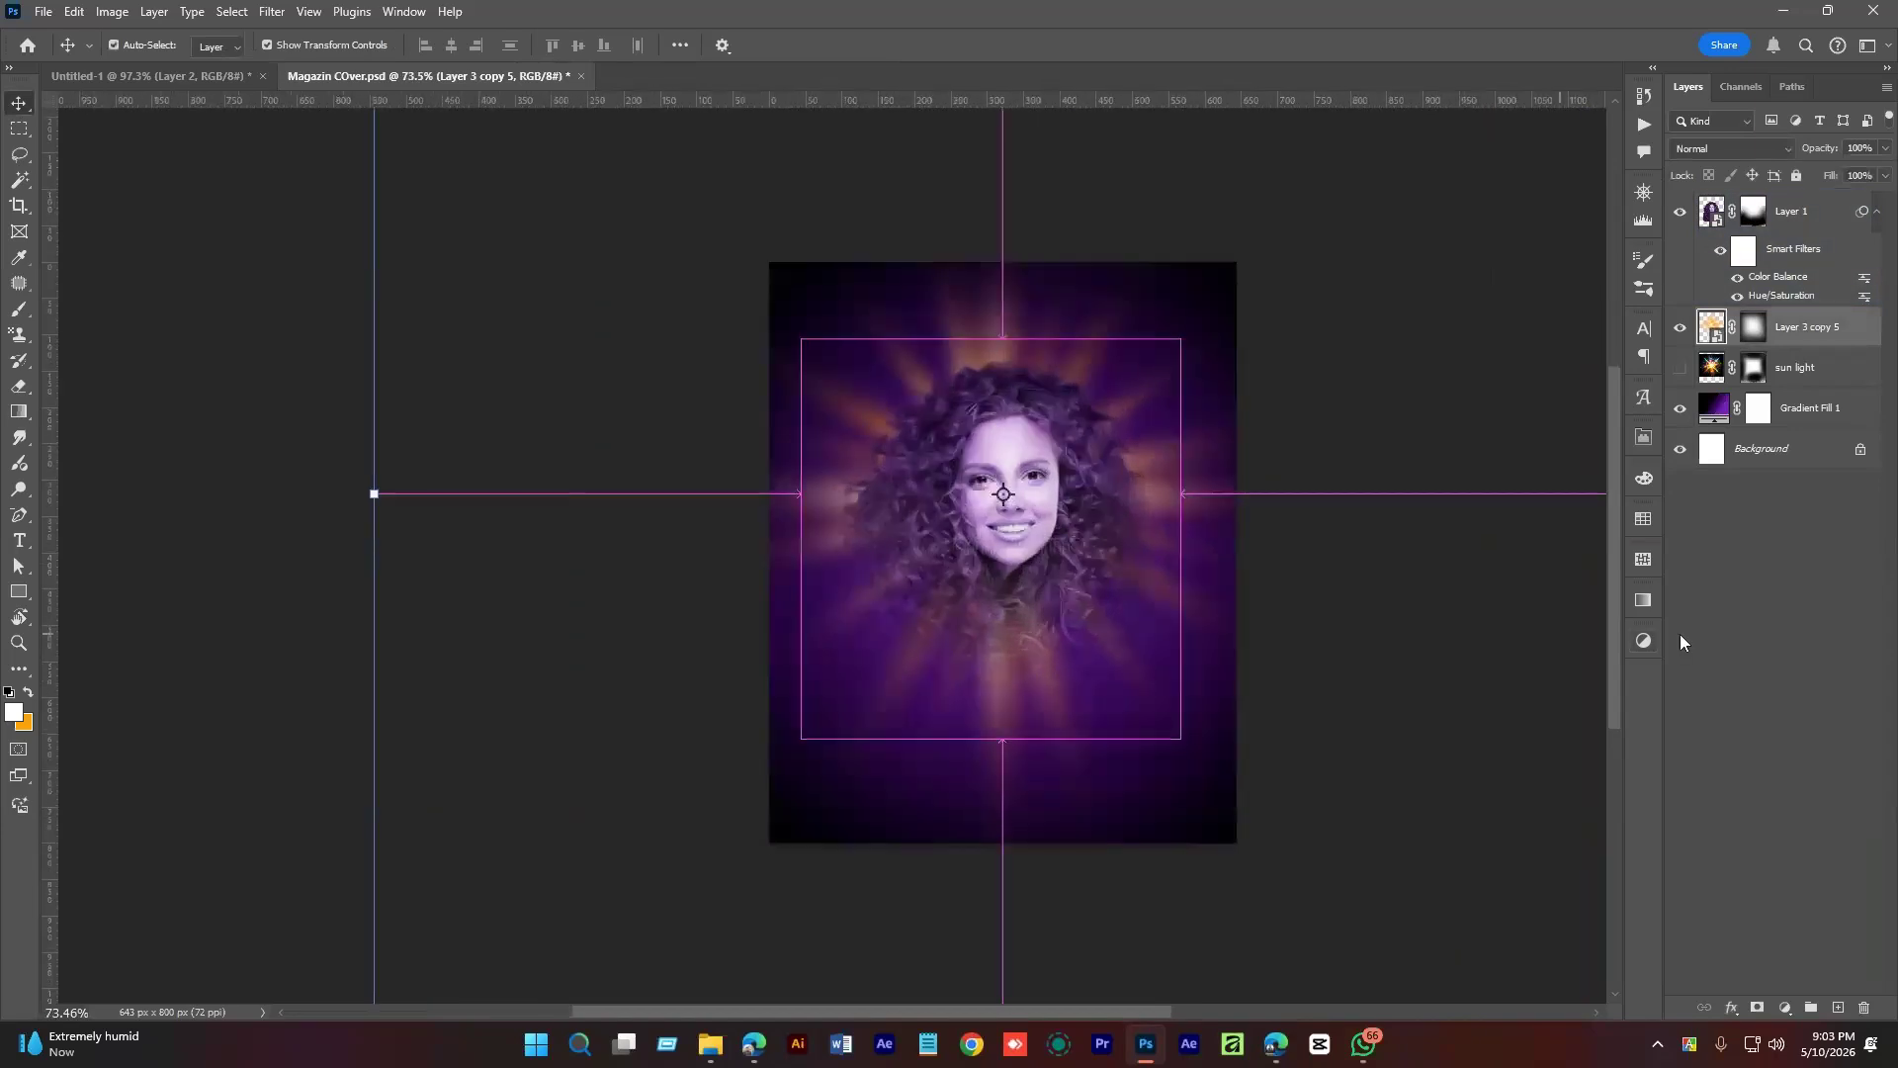
left_click(1690, 632)
left_click(1796, 221)
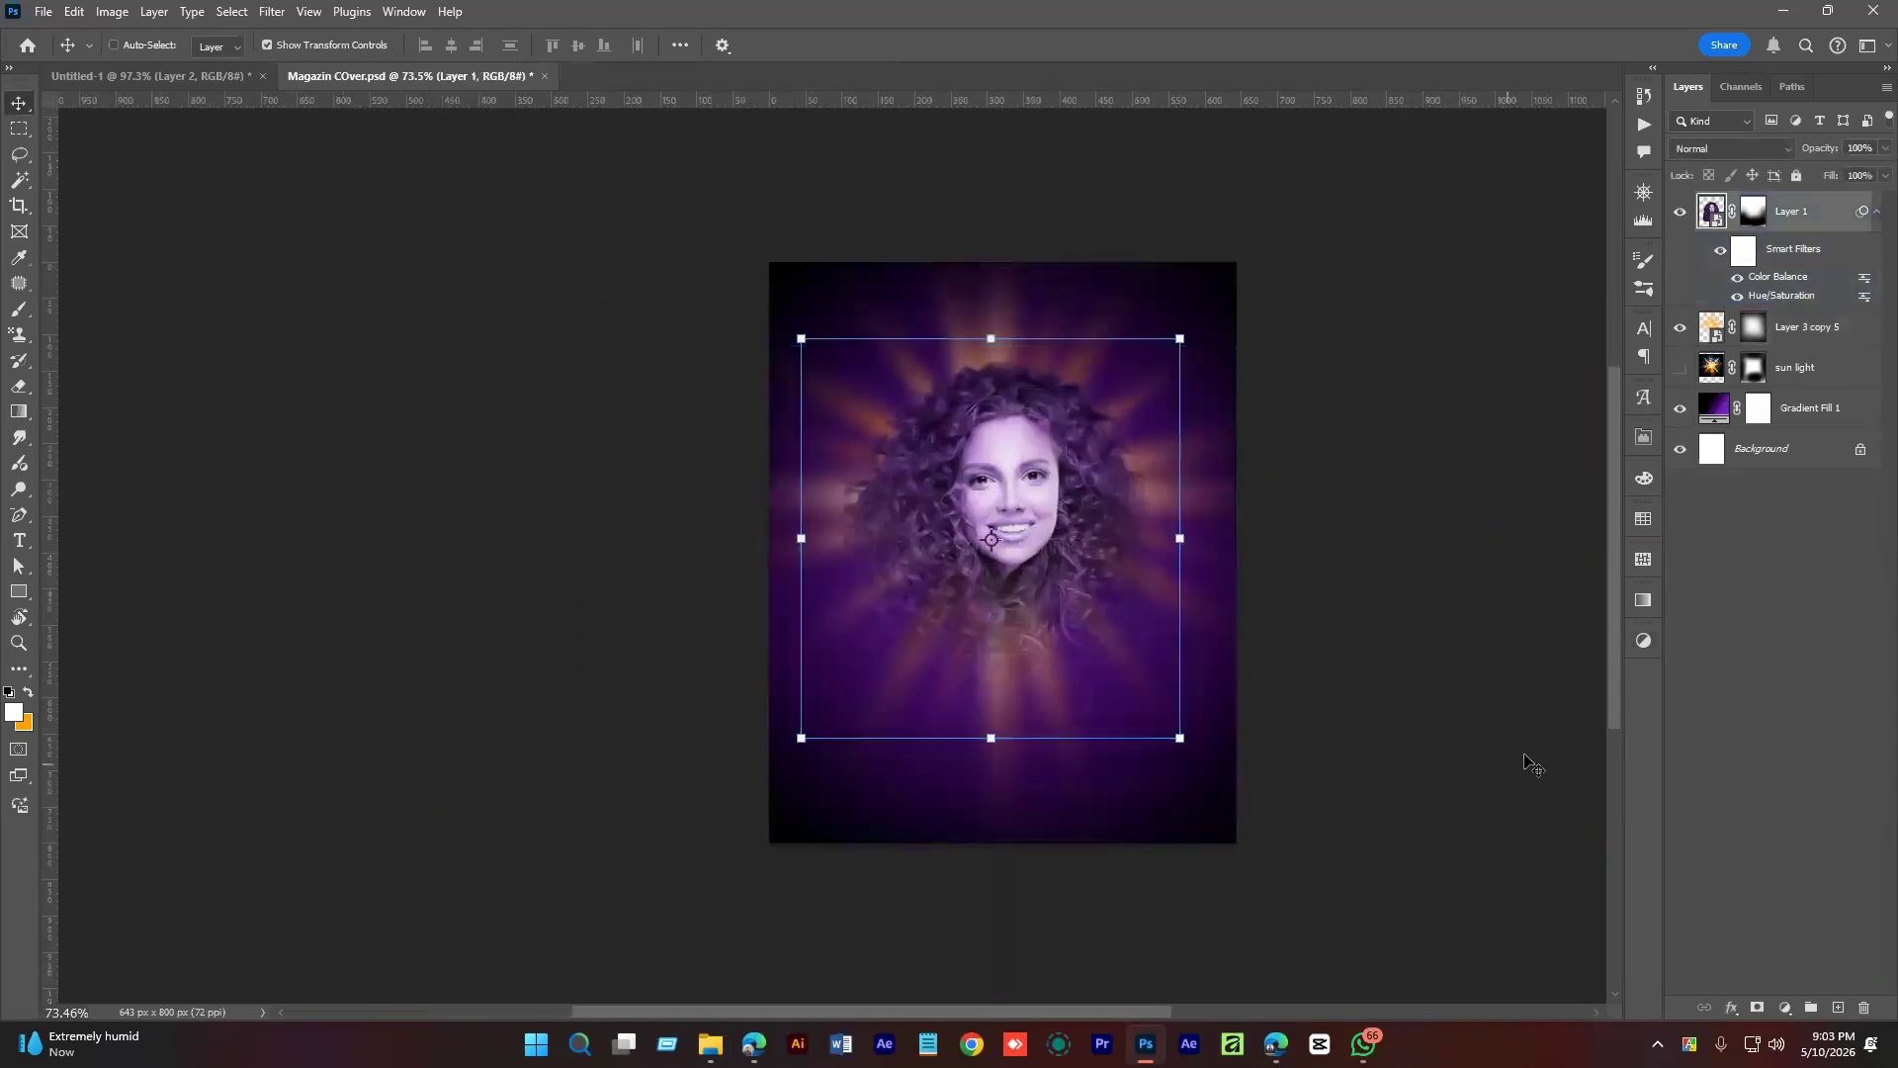
left_click(1687, 674)
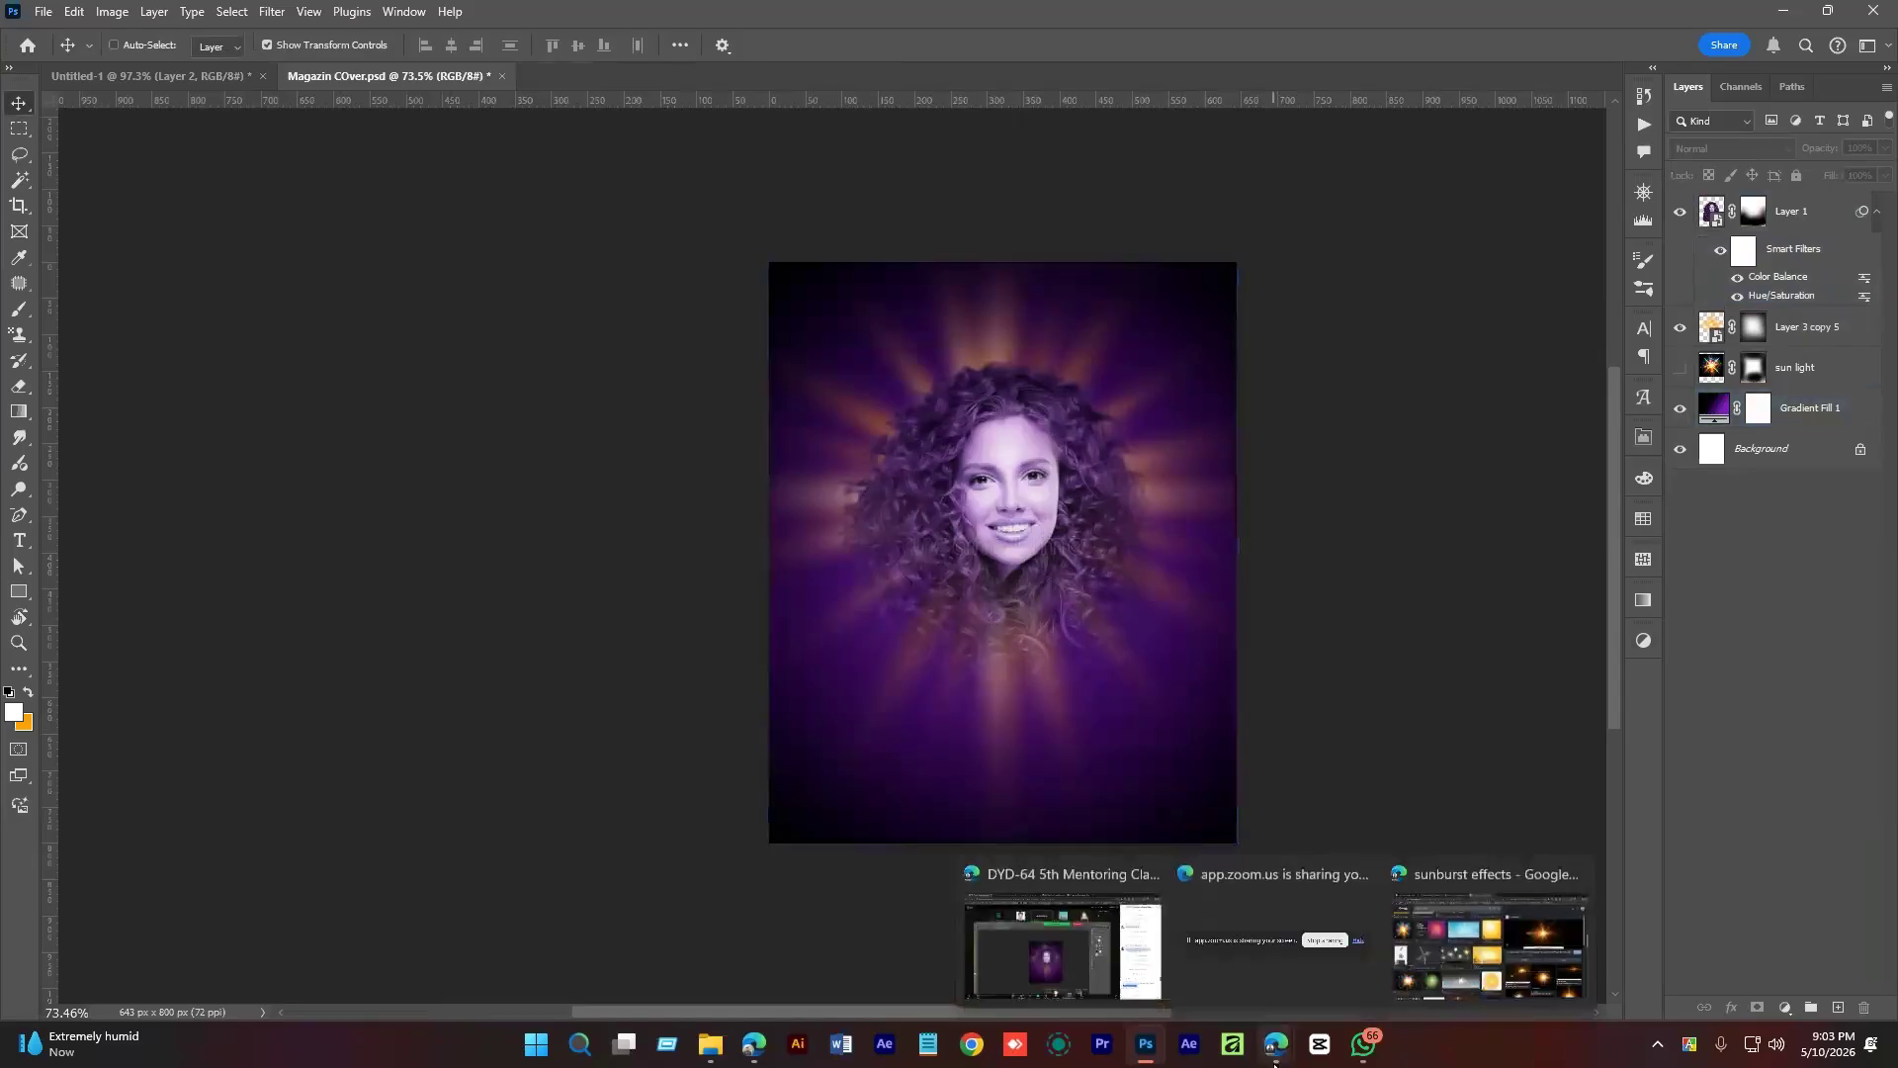
Add the white text "SUNDAY" below the woman's portrait.
scroll(1424, 682, "down", 1)
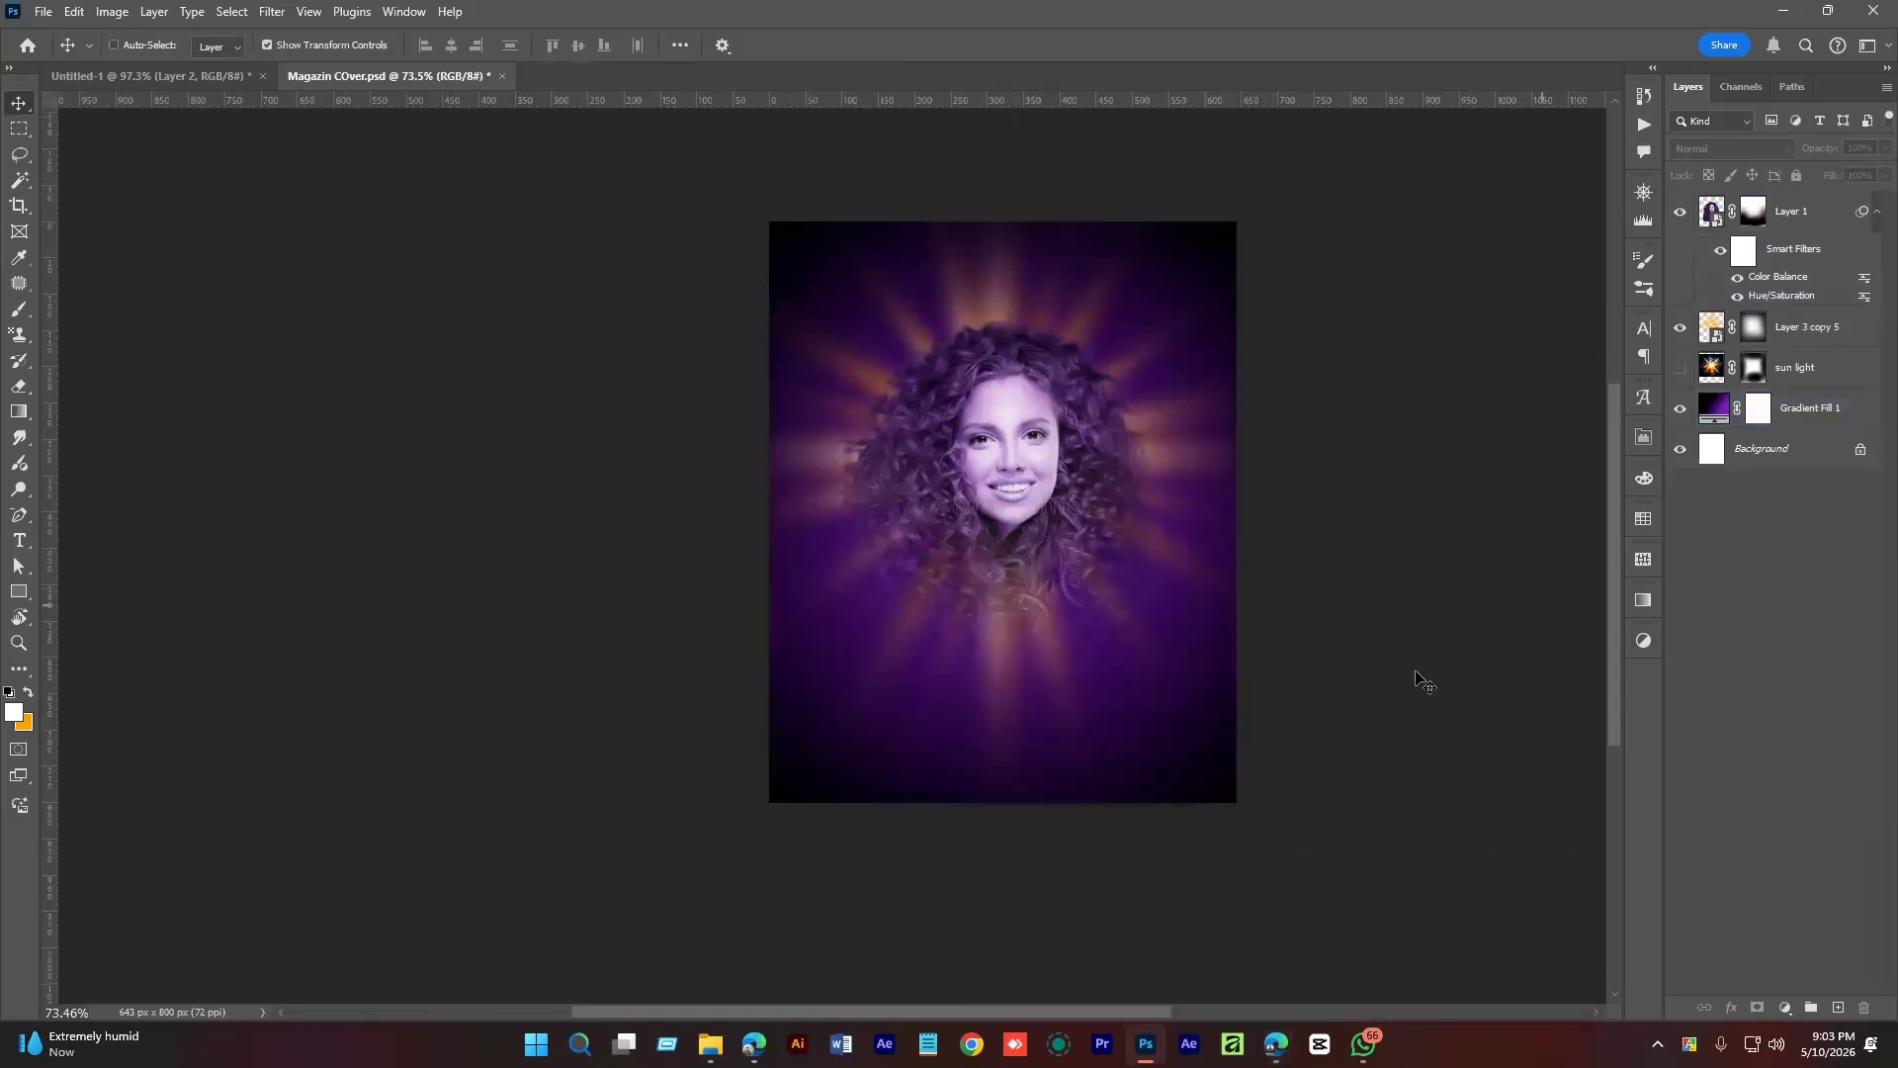
left_click(1807, 327)
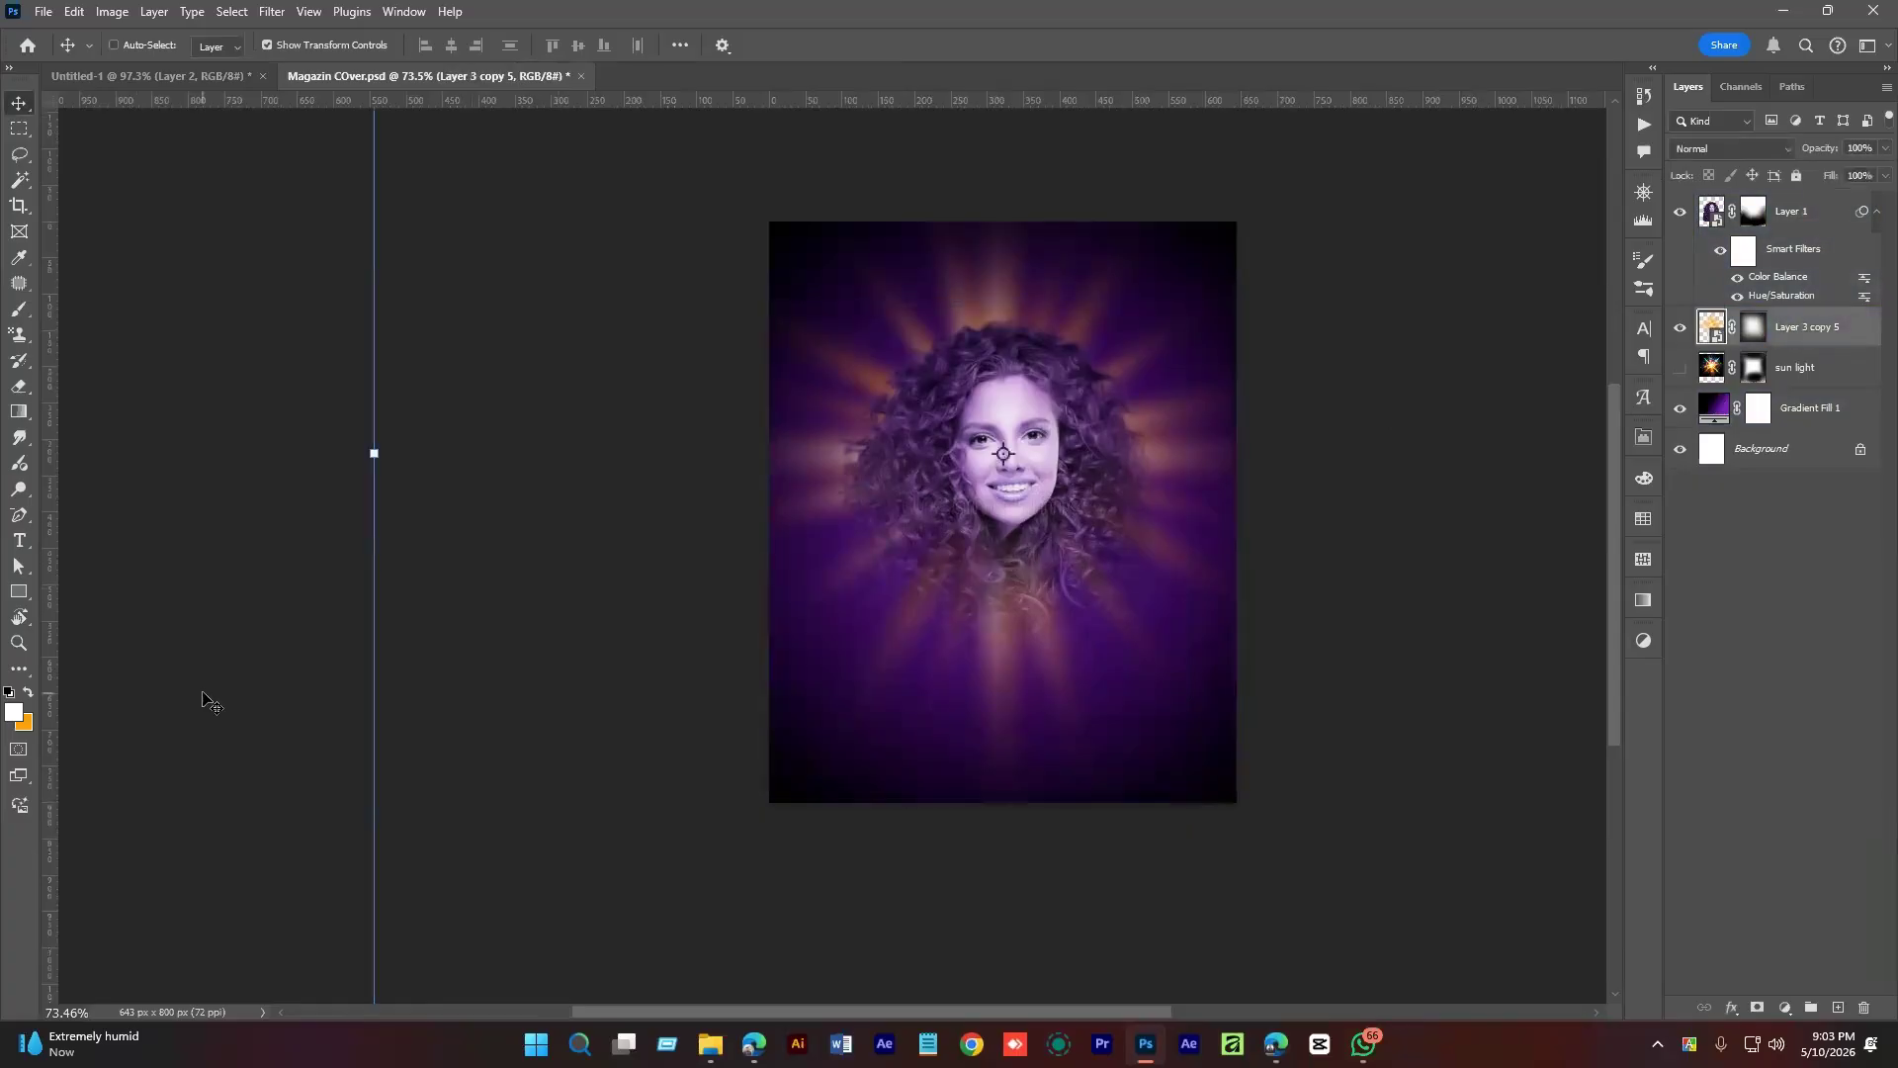
left_click(19, 541)
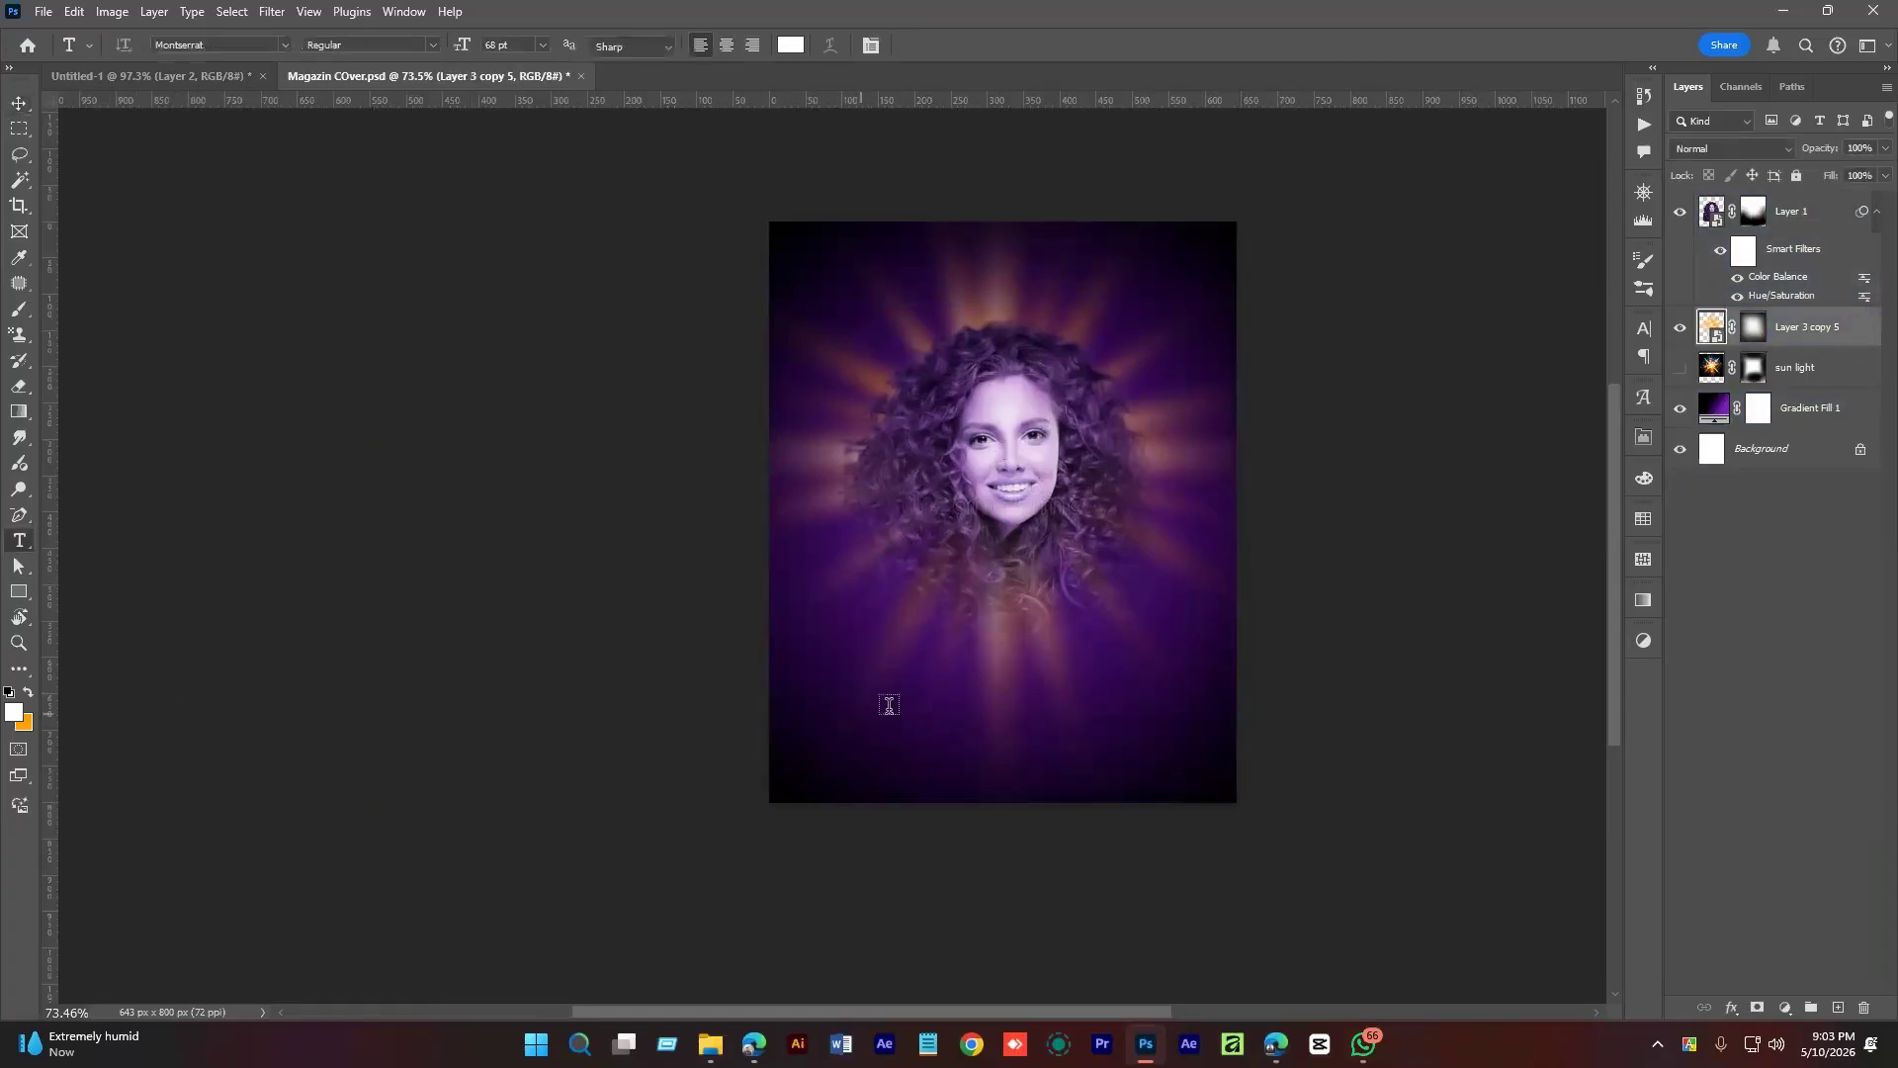
left_click(887, 686)
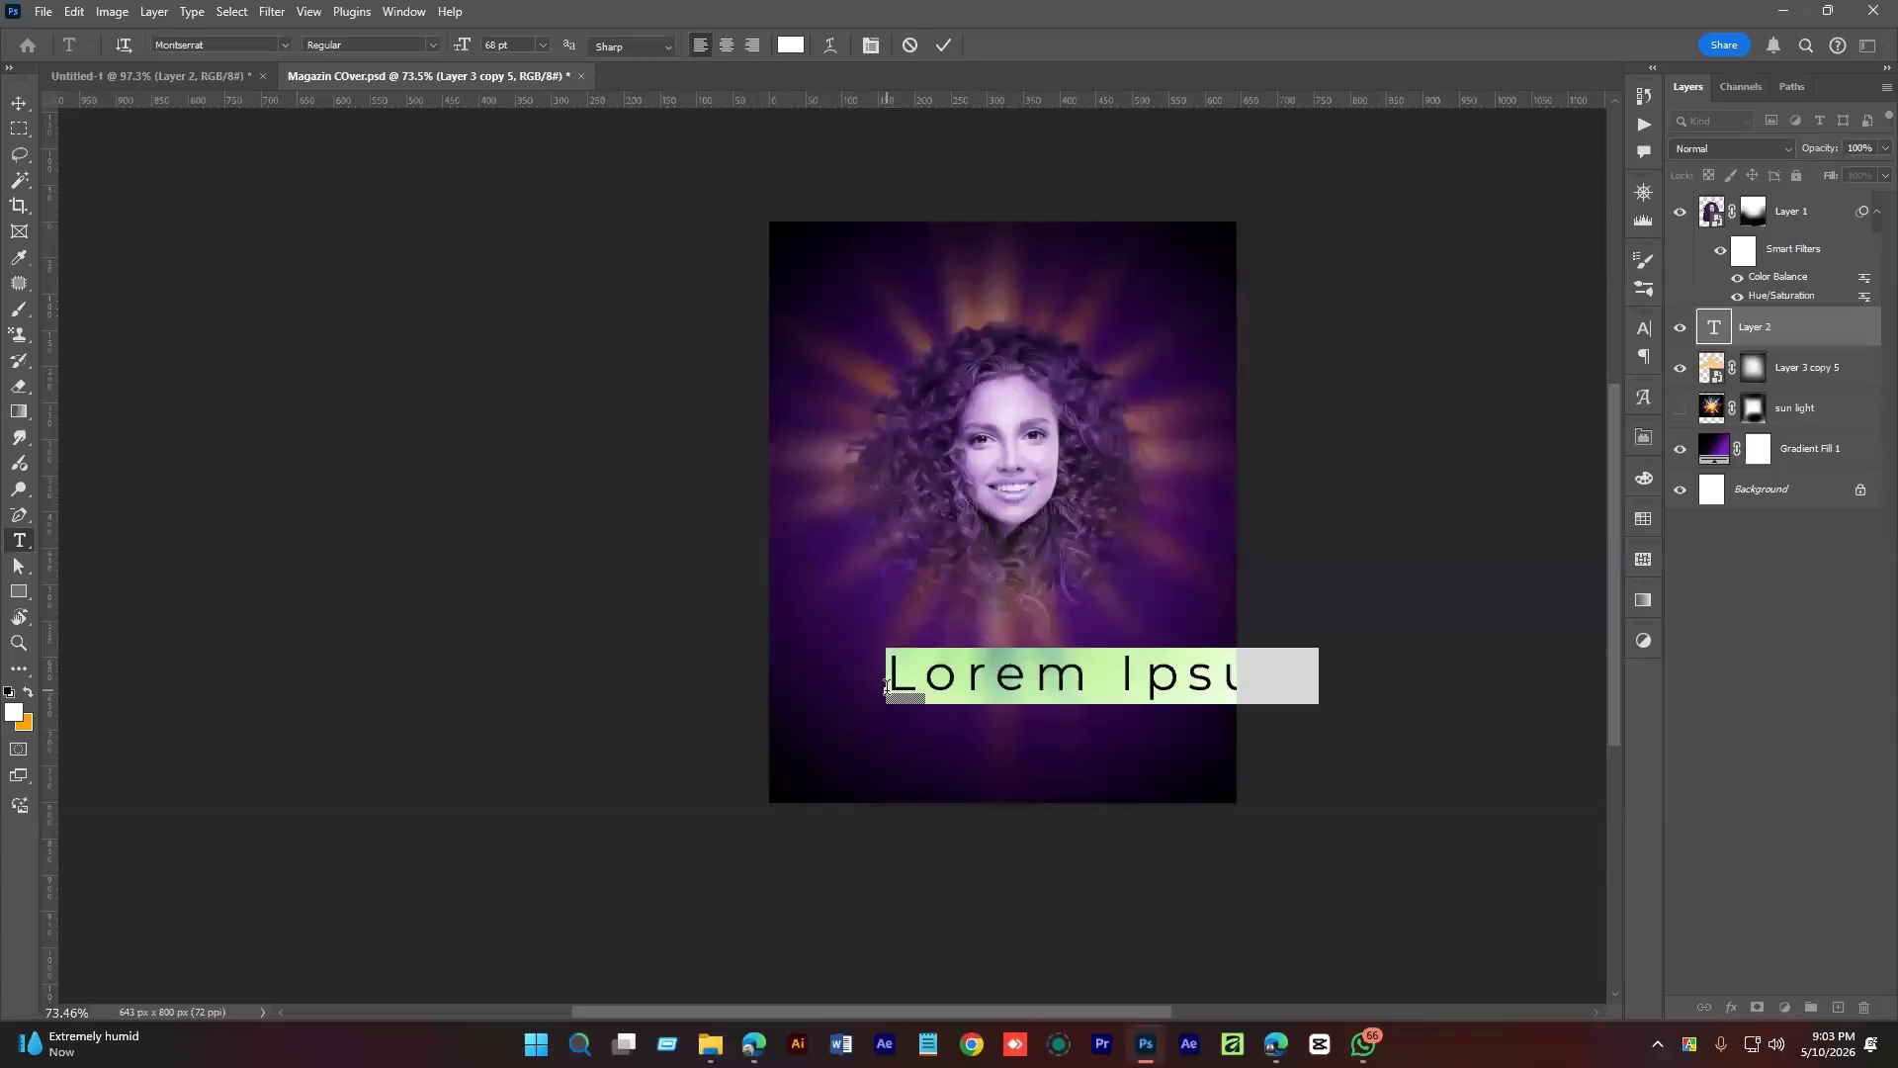
type("SUNDAY")
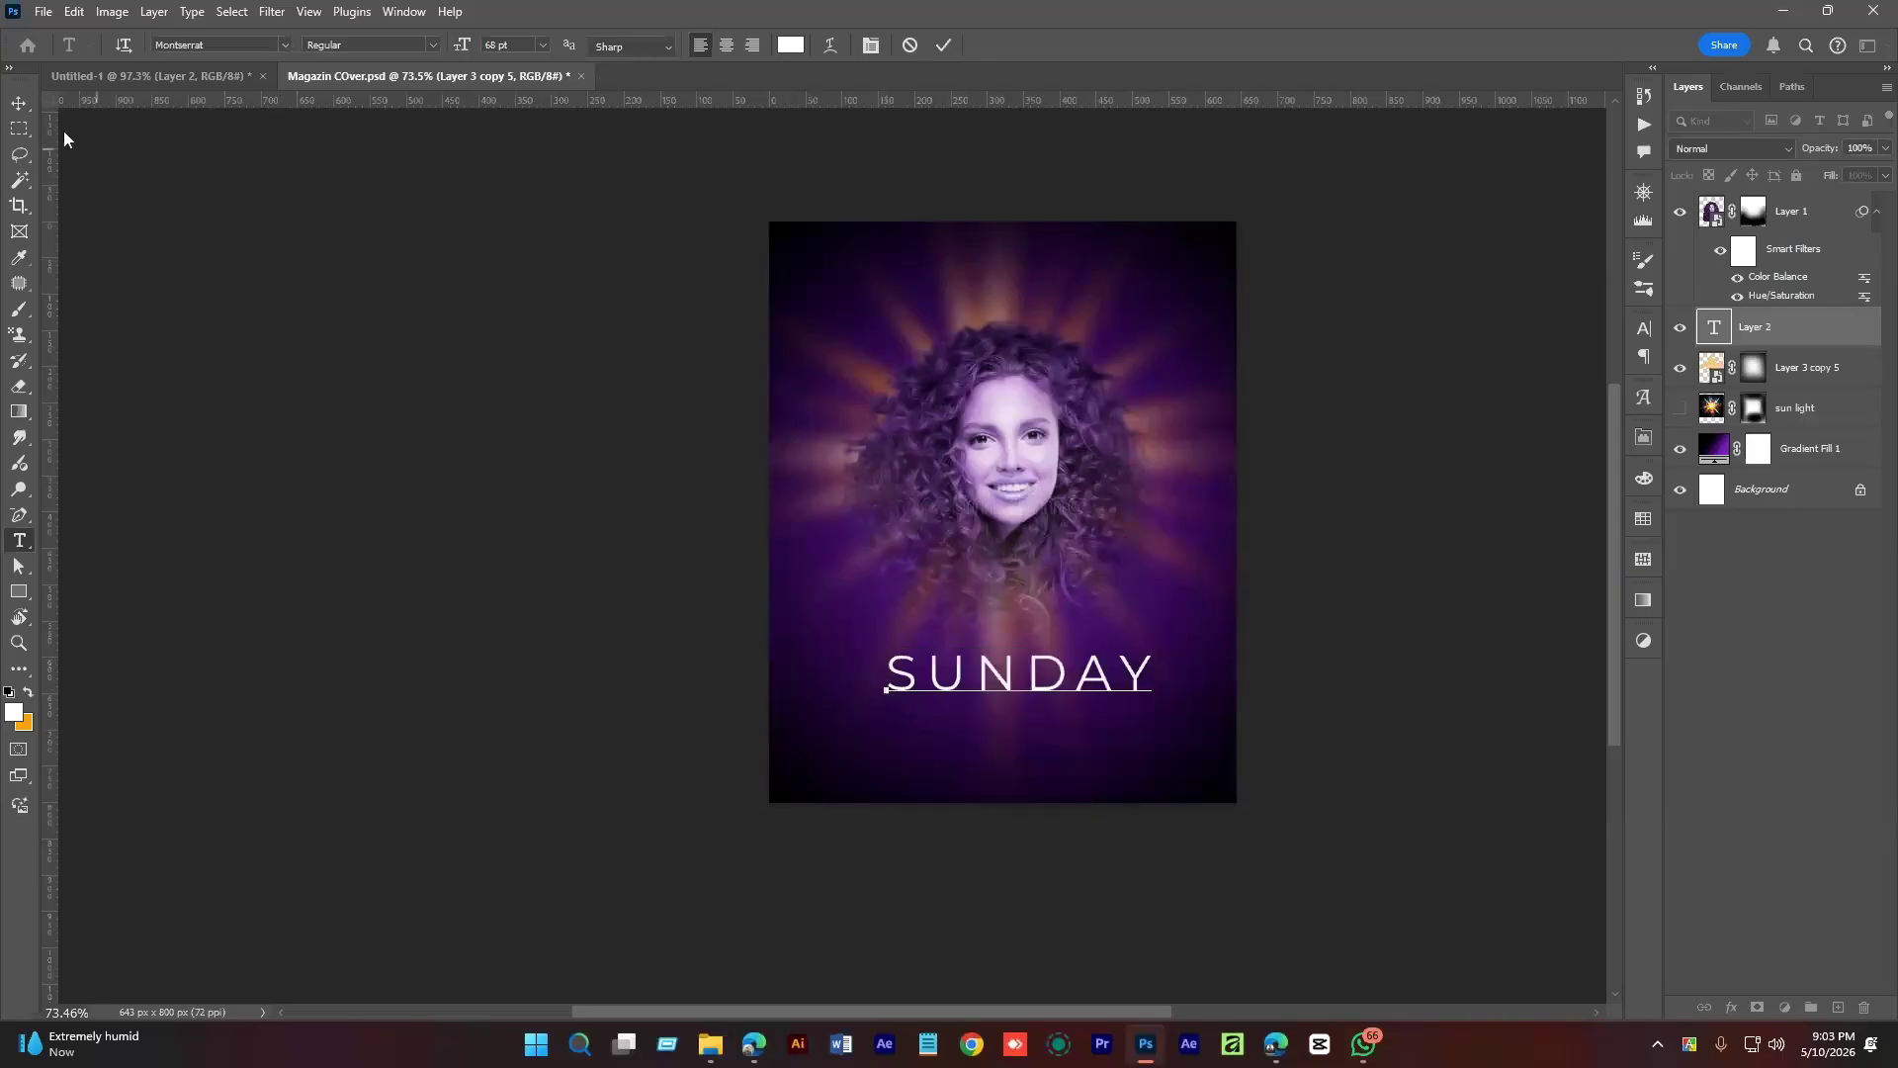
left_click(19, 103)
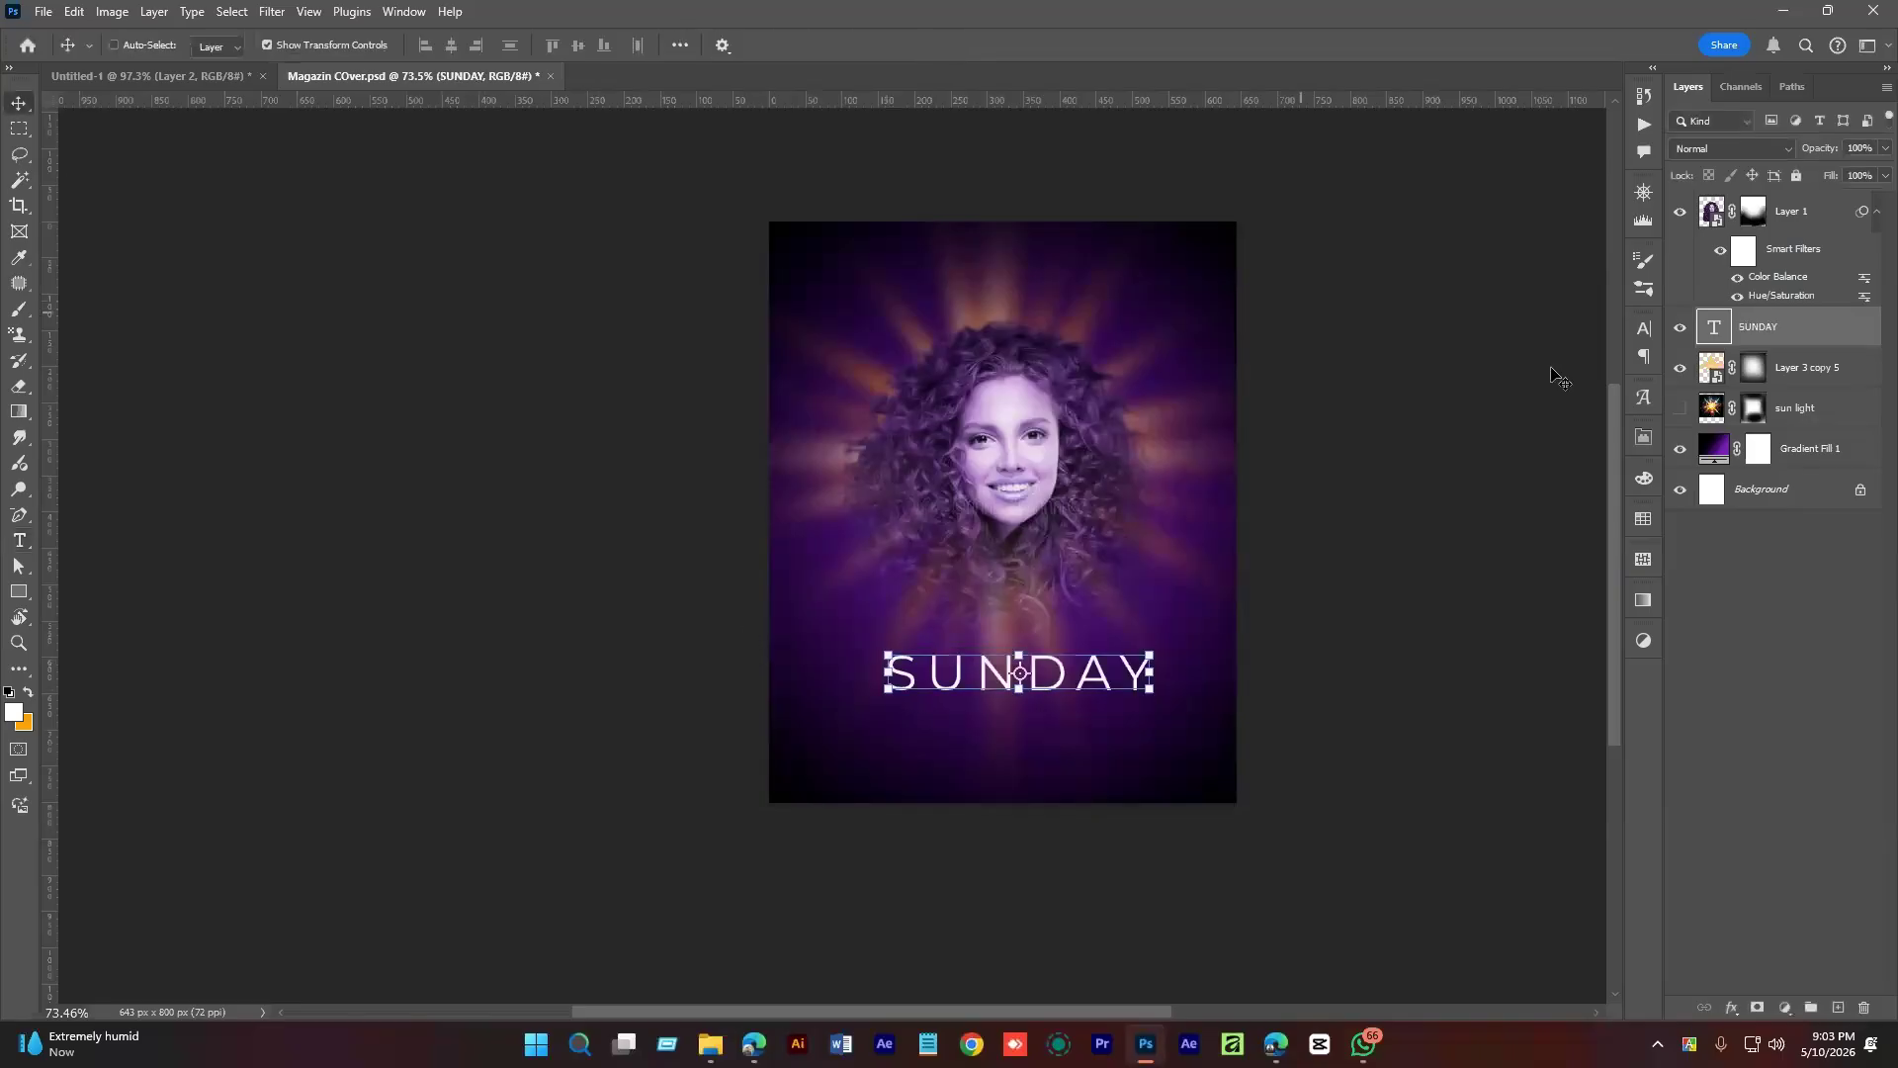
Set the SUNDAY text to the Another Danger - Demo Regular font with tracking of 100.
left_click(1643, 329)
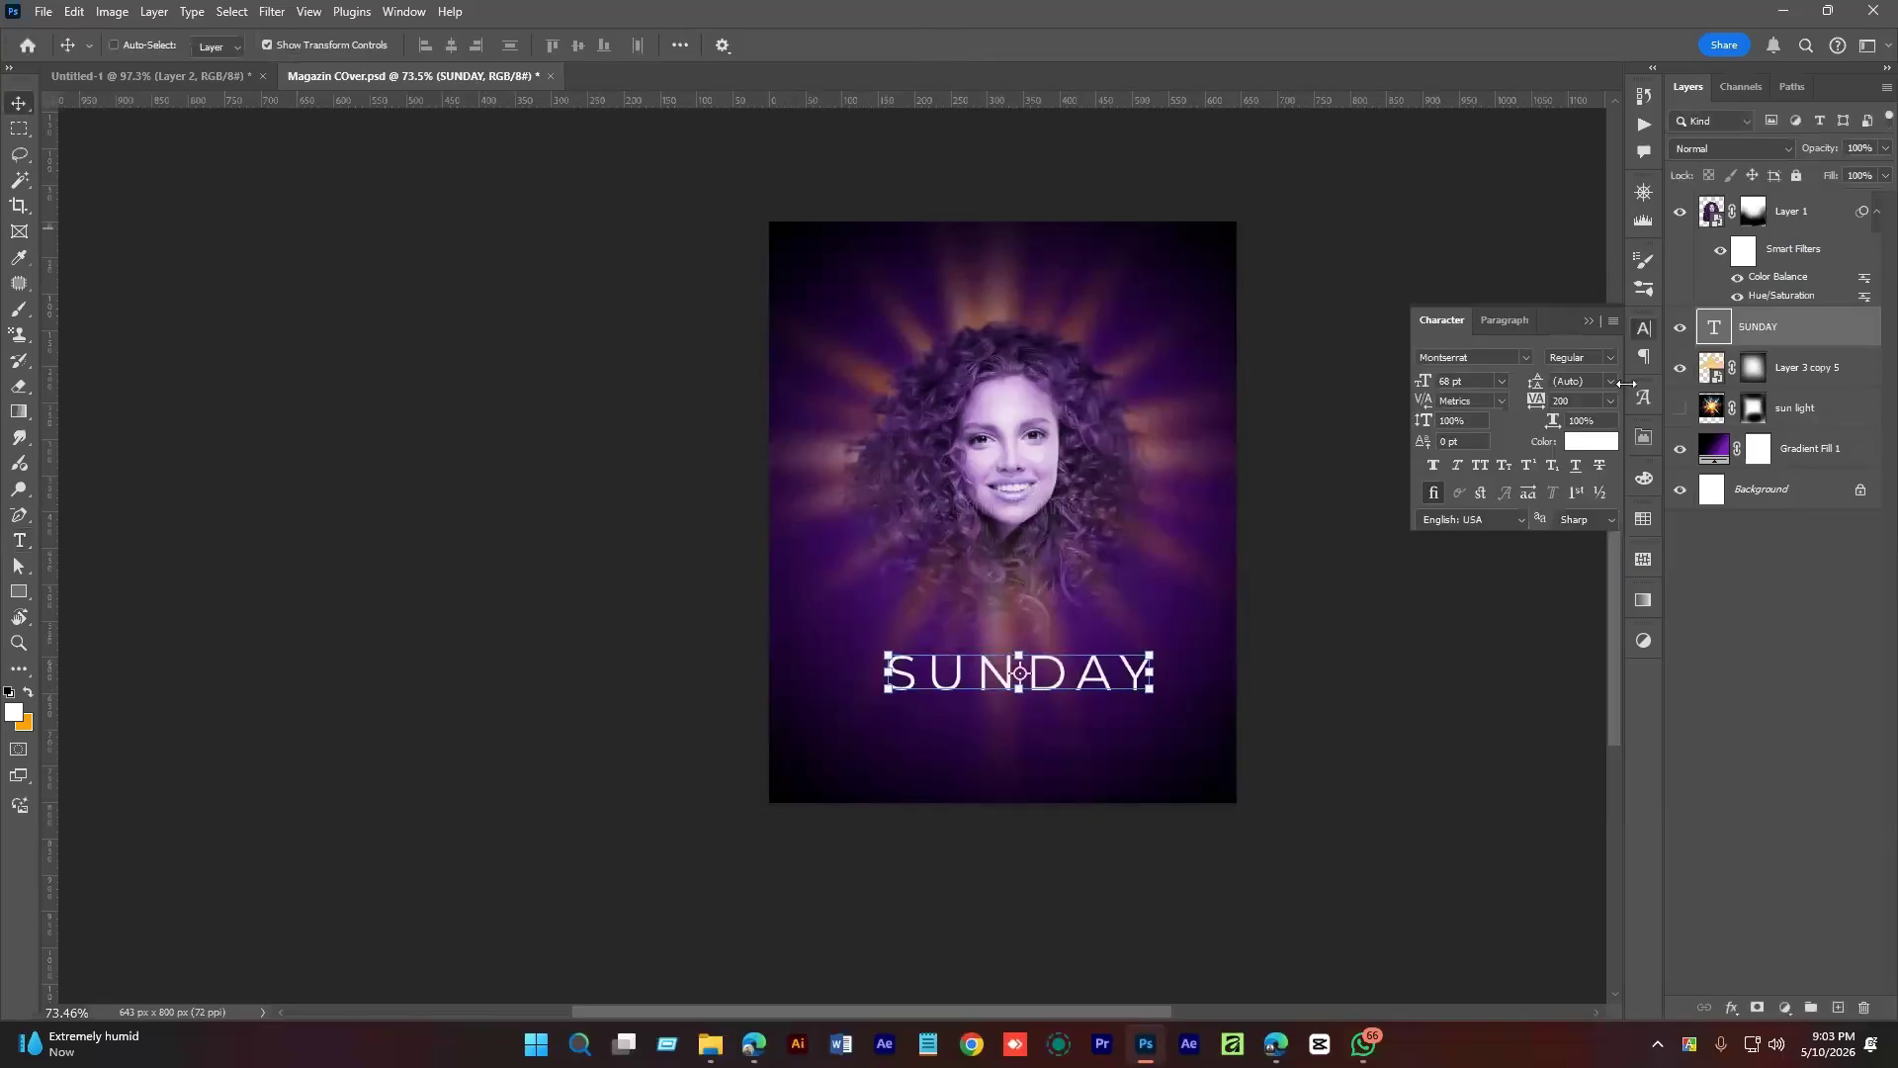
left_click(1528, 357)
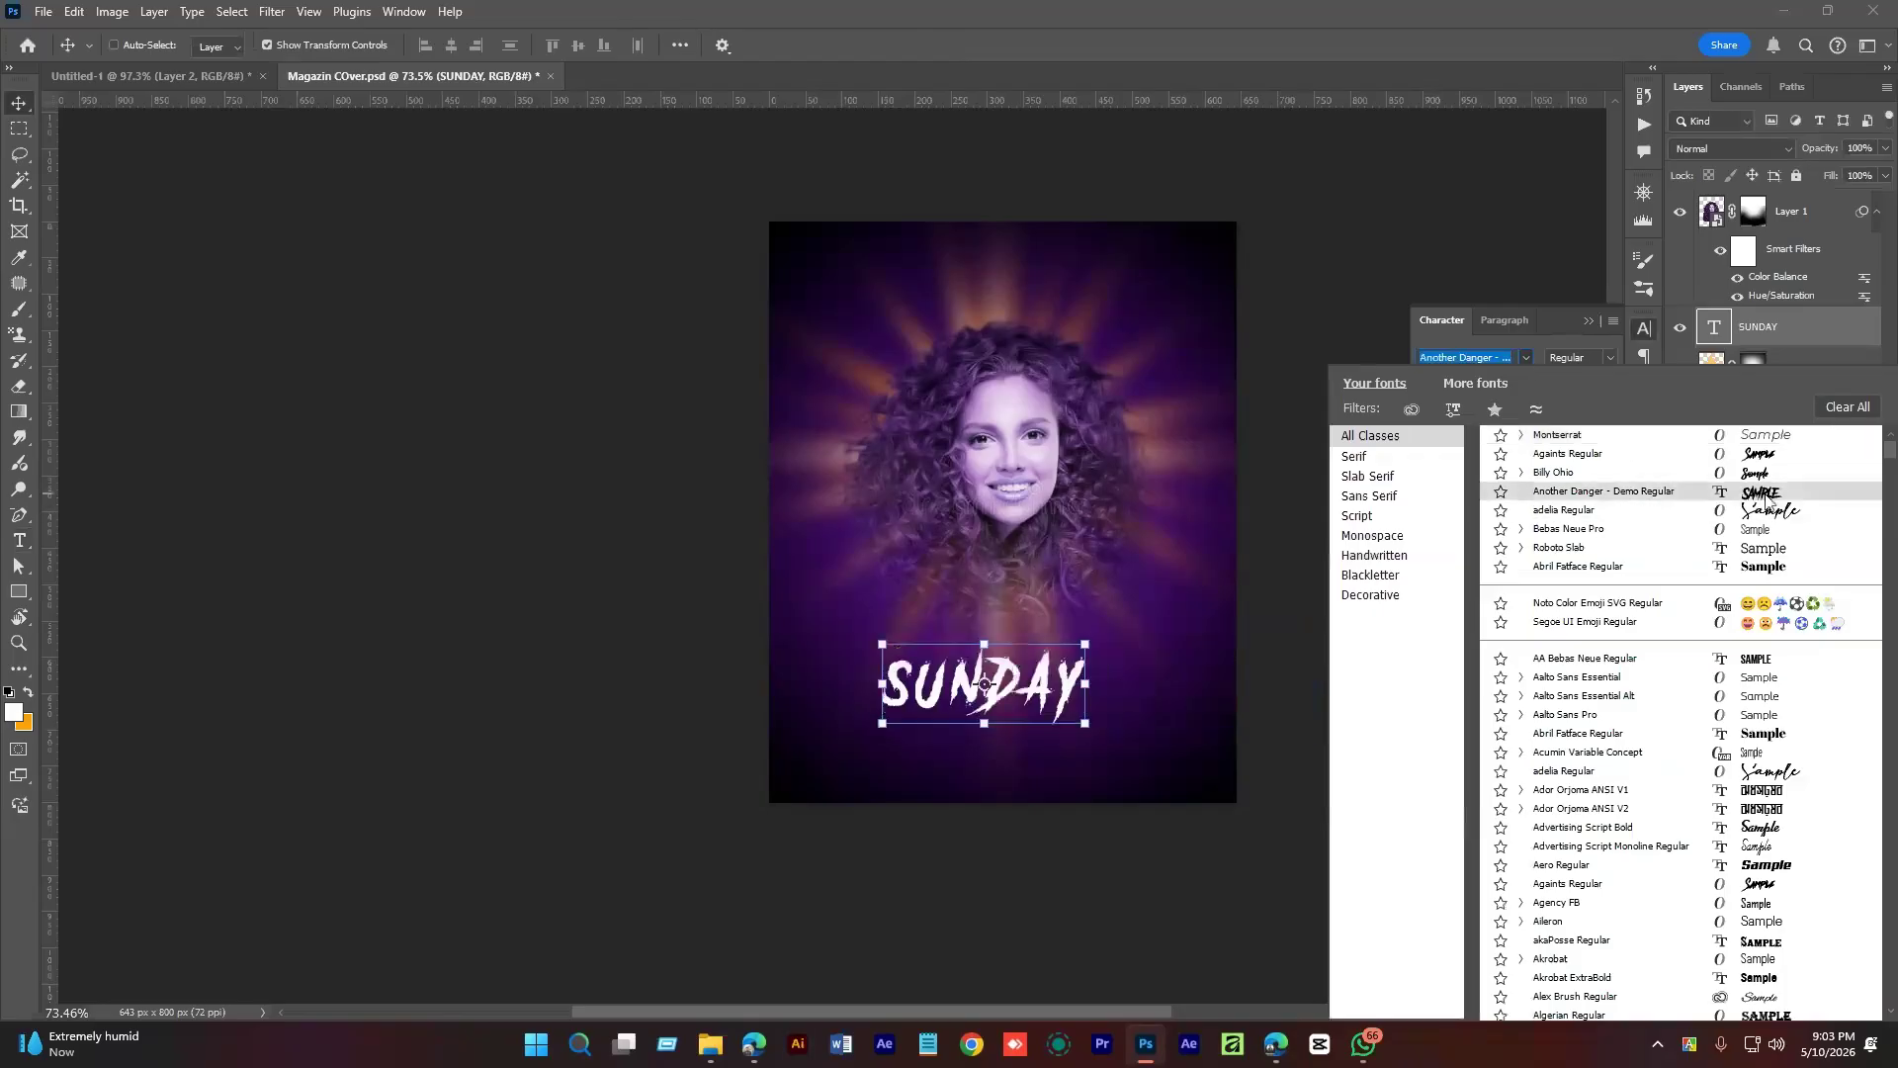
left_click(1767, 494)
type("0")
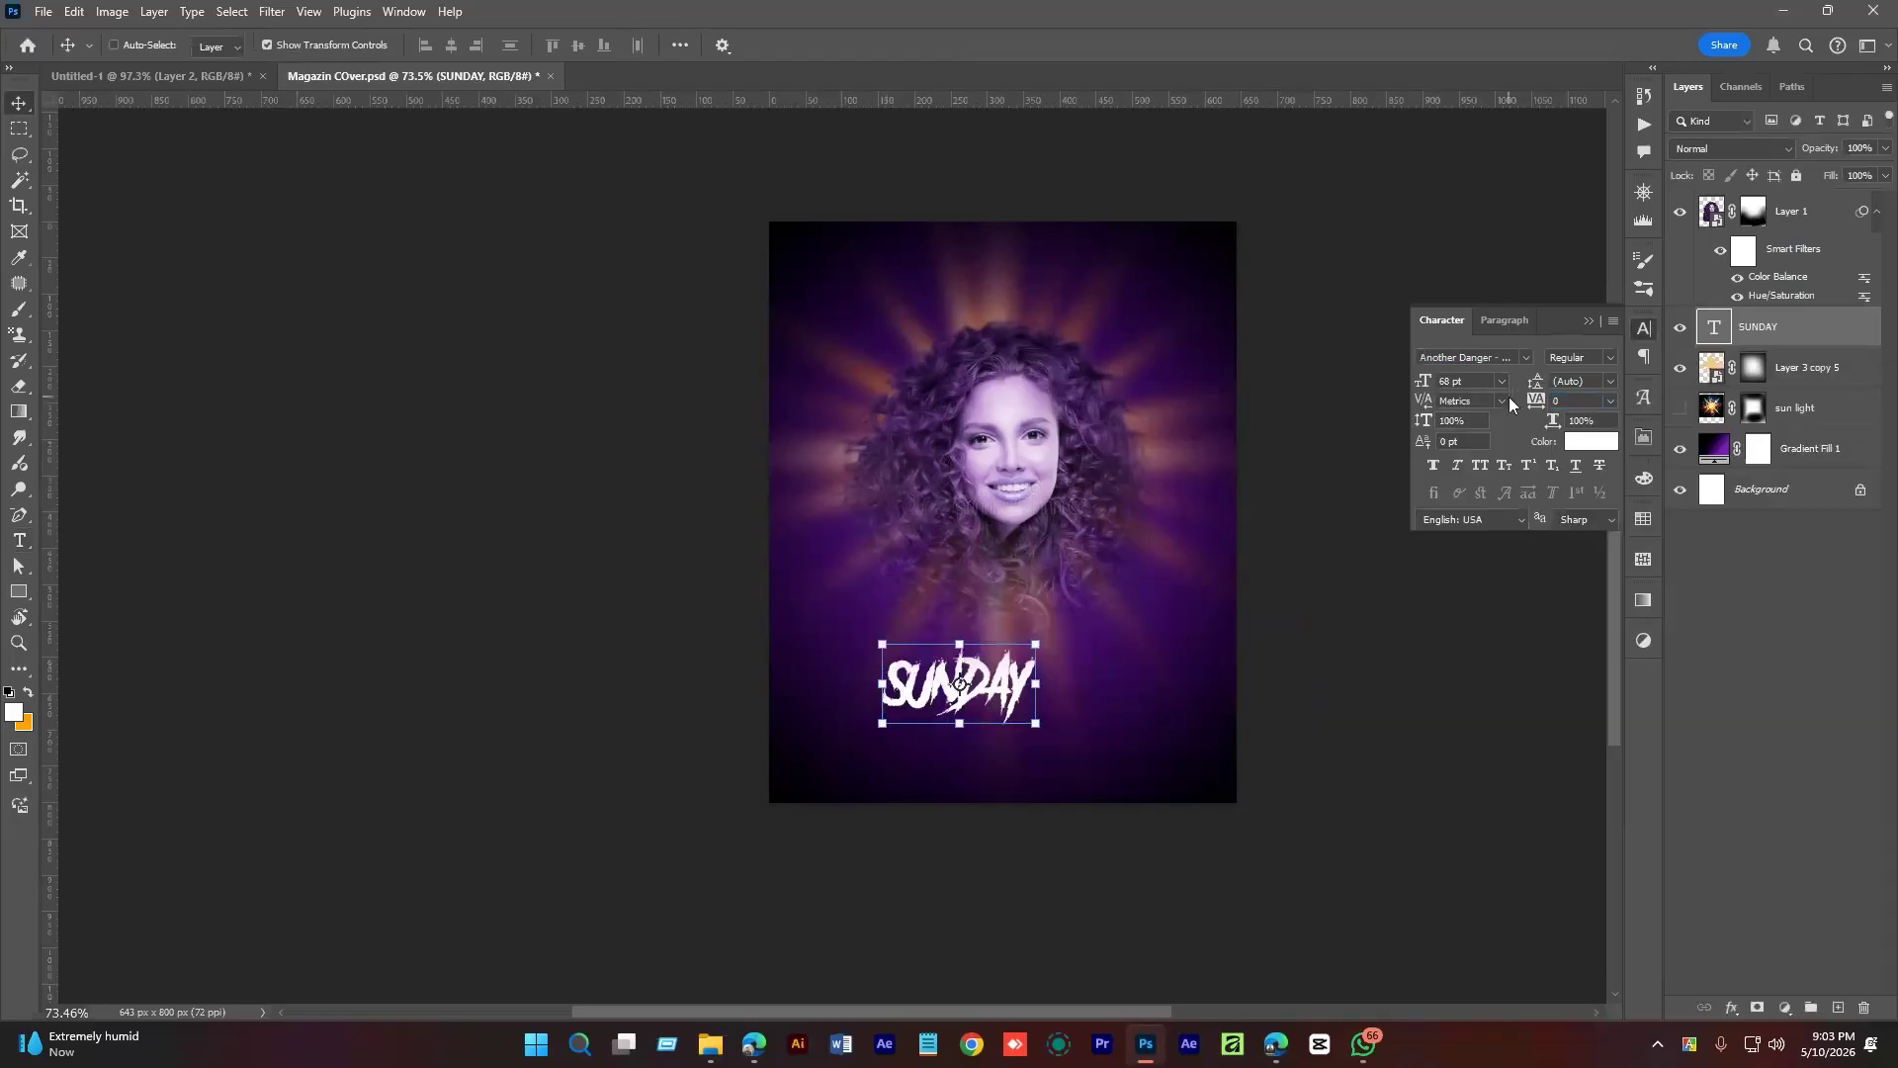
left_click(1507, 400)
left_click(1570, 401)
type("100")
left_click(1588, 322)
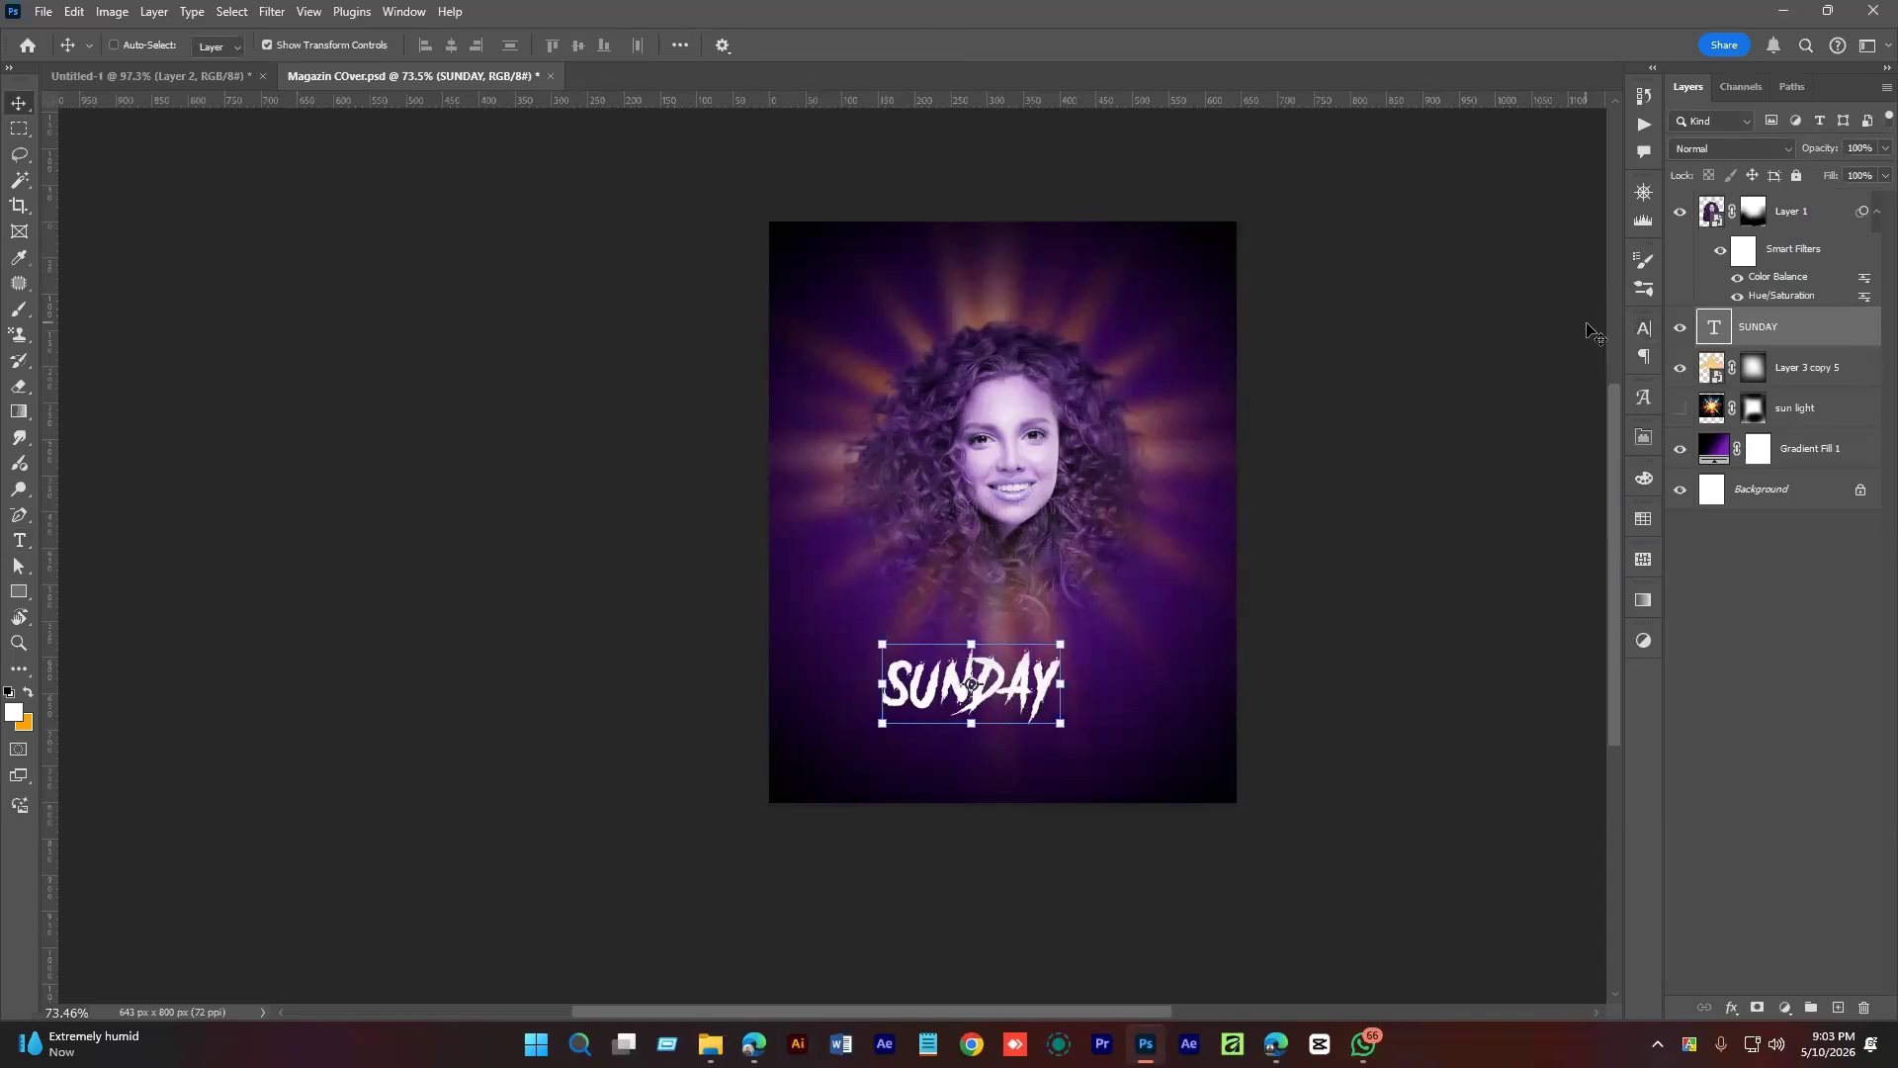
Bring the SUNDAY text layer above all other layers and enlarge it to about two thirds of the cover's width beneath the face.
left_click_drag(1061, 683, 1117, 678)
scroll(1117, 678, "up", 3)
key("Return")
key("ctrl+shift+bracketright")
left_click_drag(1241, 651, 1189, 643)
key("Return")
key("ctrl+t")
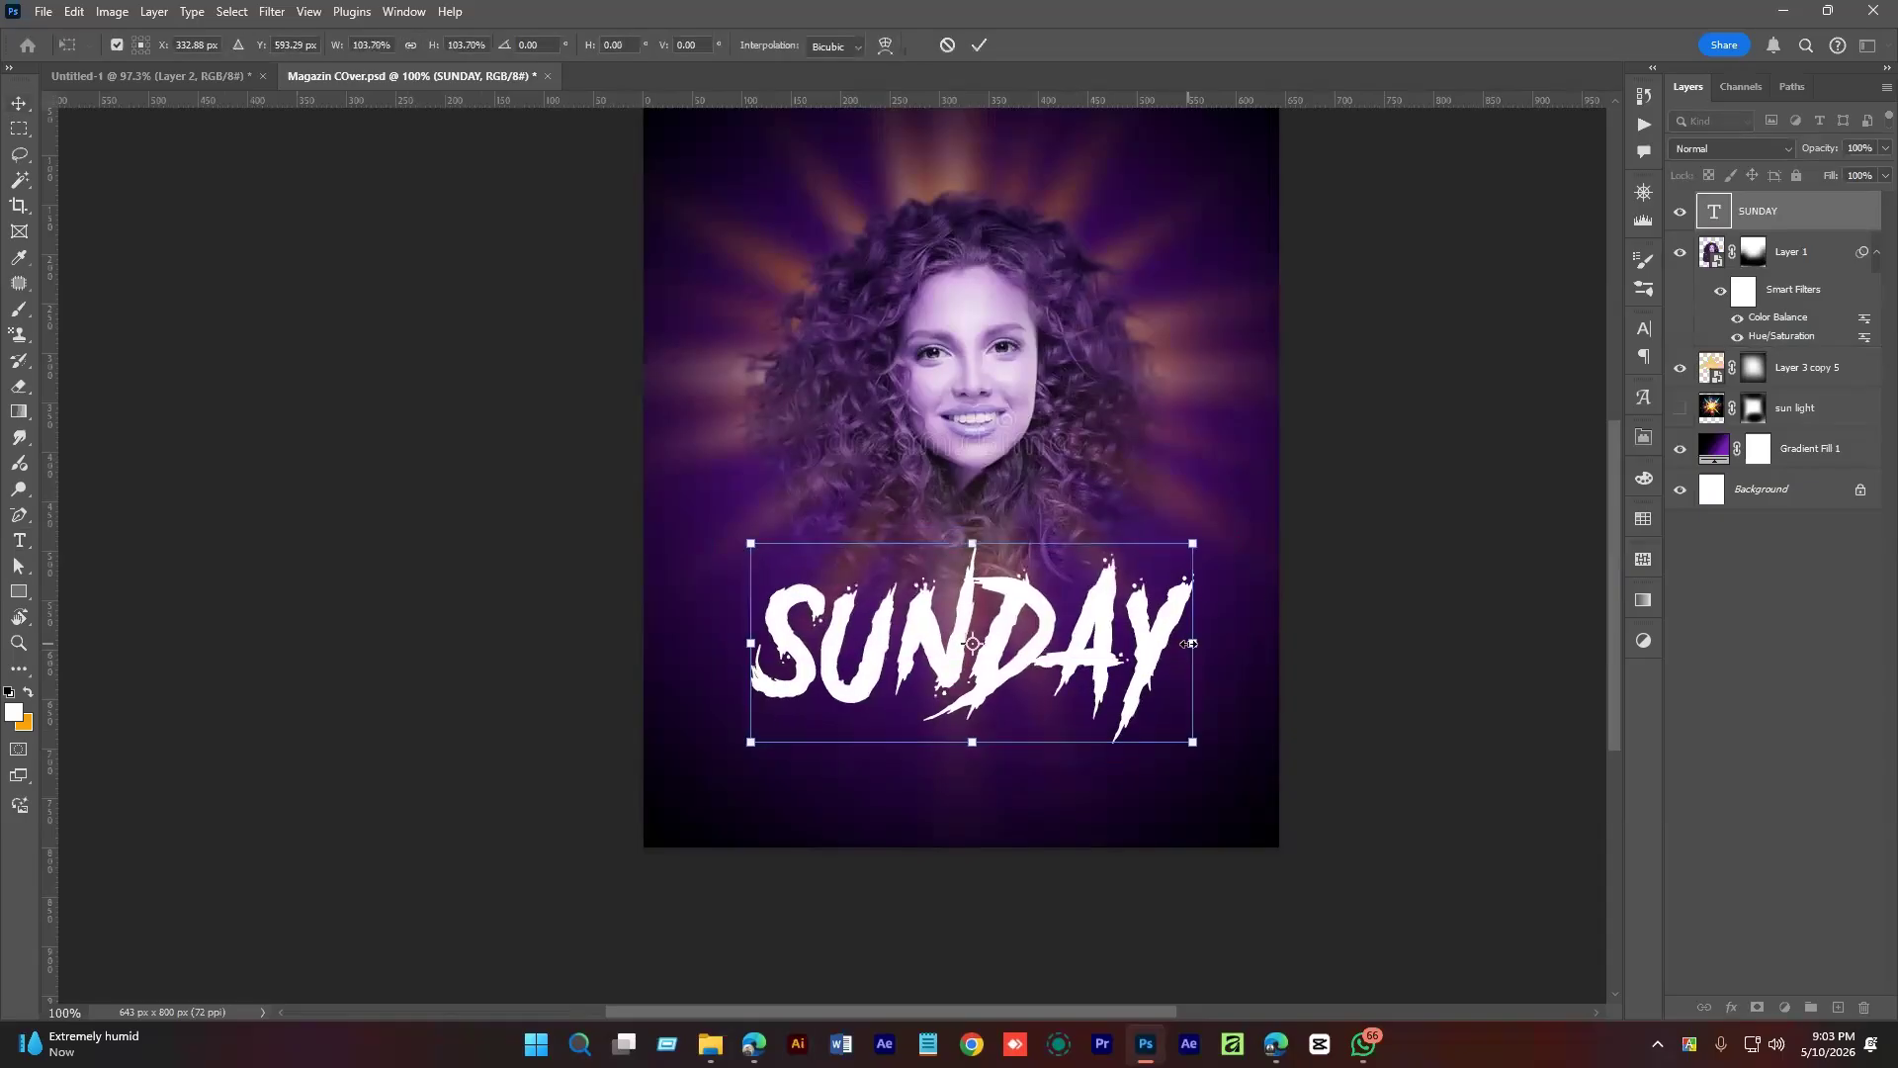
key("Return")
left_click_drag(1077, 657, 1077, 671)
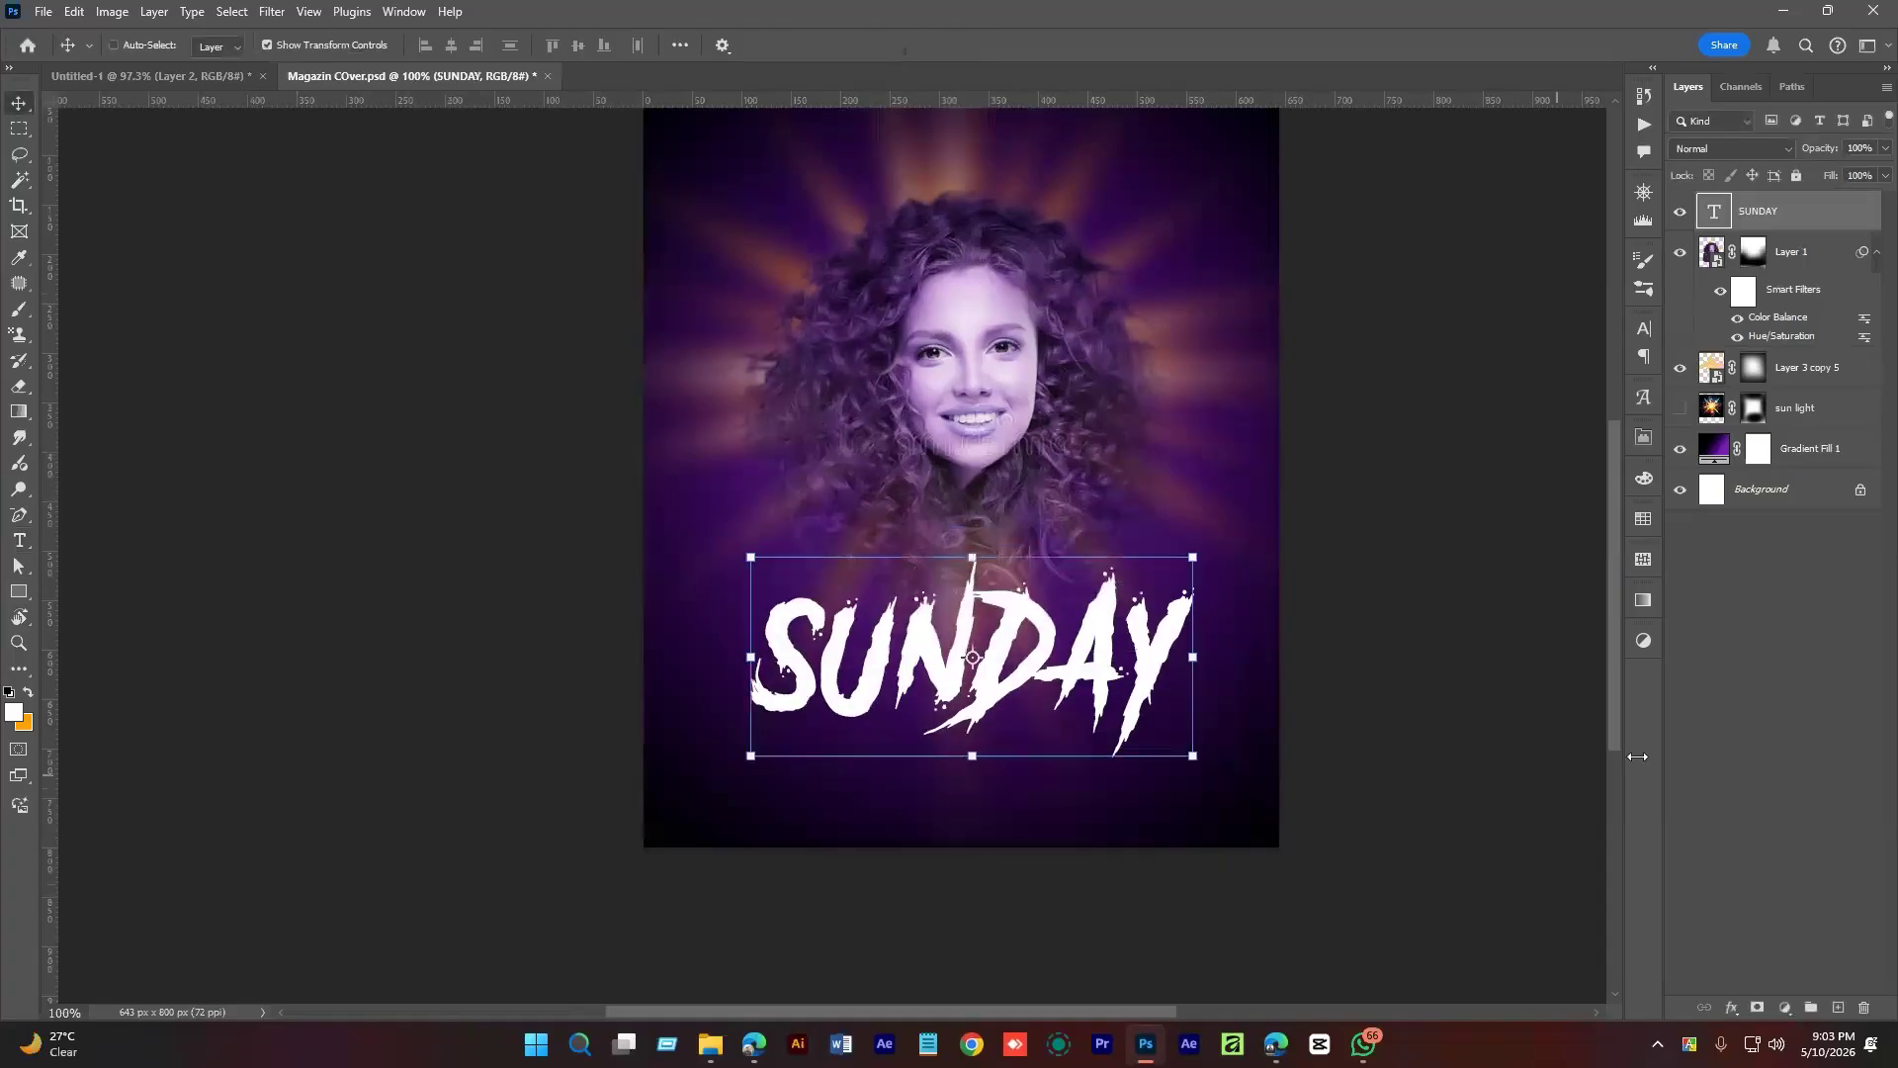
Shift the SUNDAY text slightly lower on the cover and compare the design with and without it.
left_click(1763, 709)
left_click(1779, 210)
left_click(1838, 1008)
key("ctrl+z")
left_click_drag(1194, 680, 1193, 692)
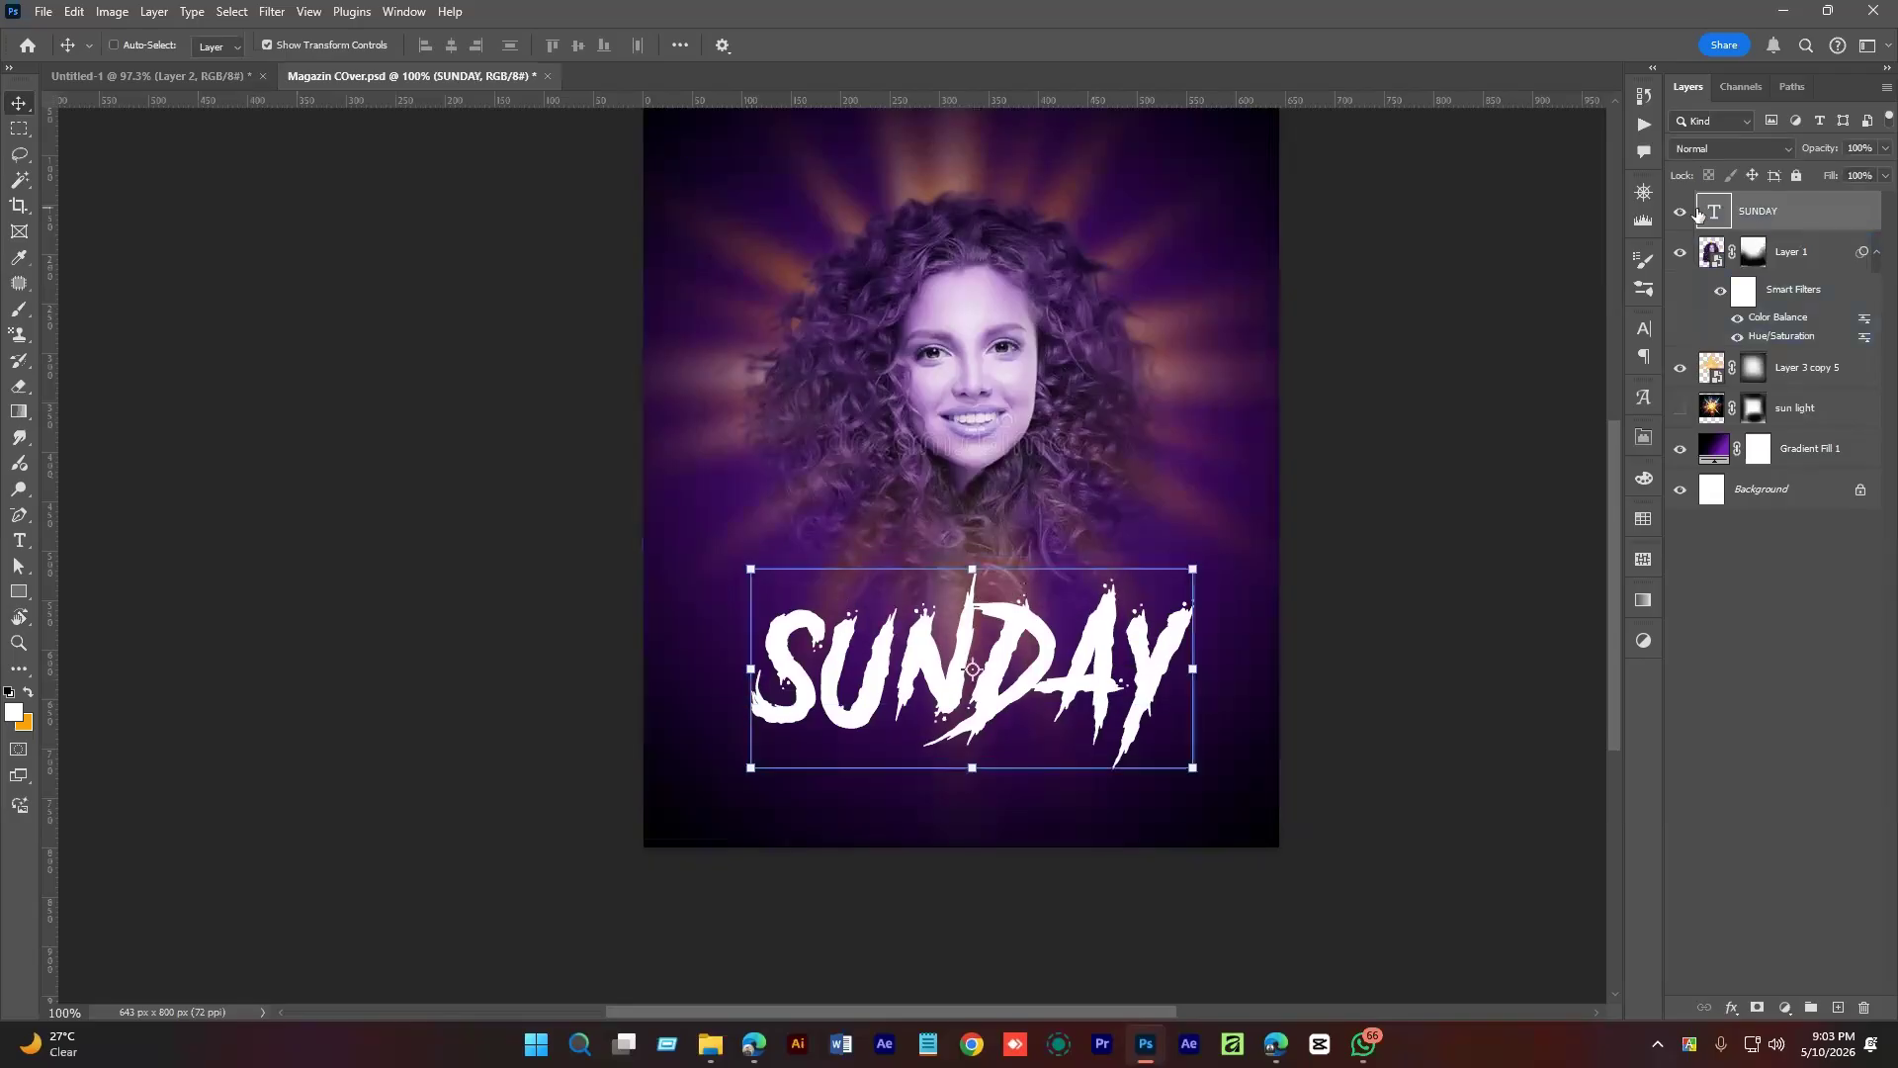
left_click(1680, 213)
left_click(1681, 213)
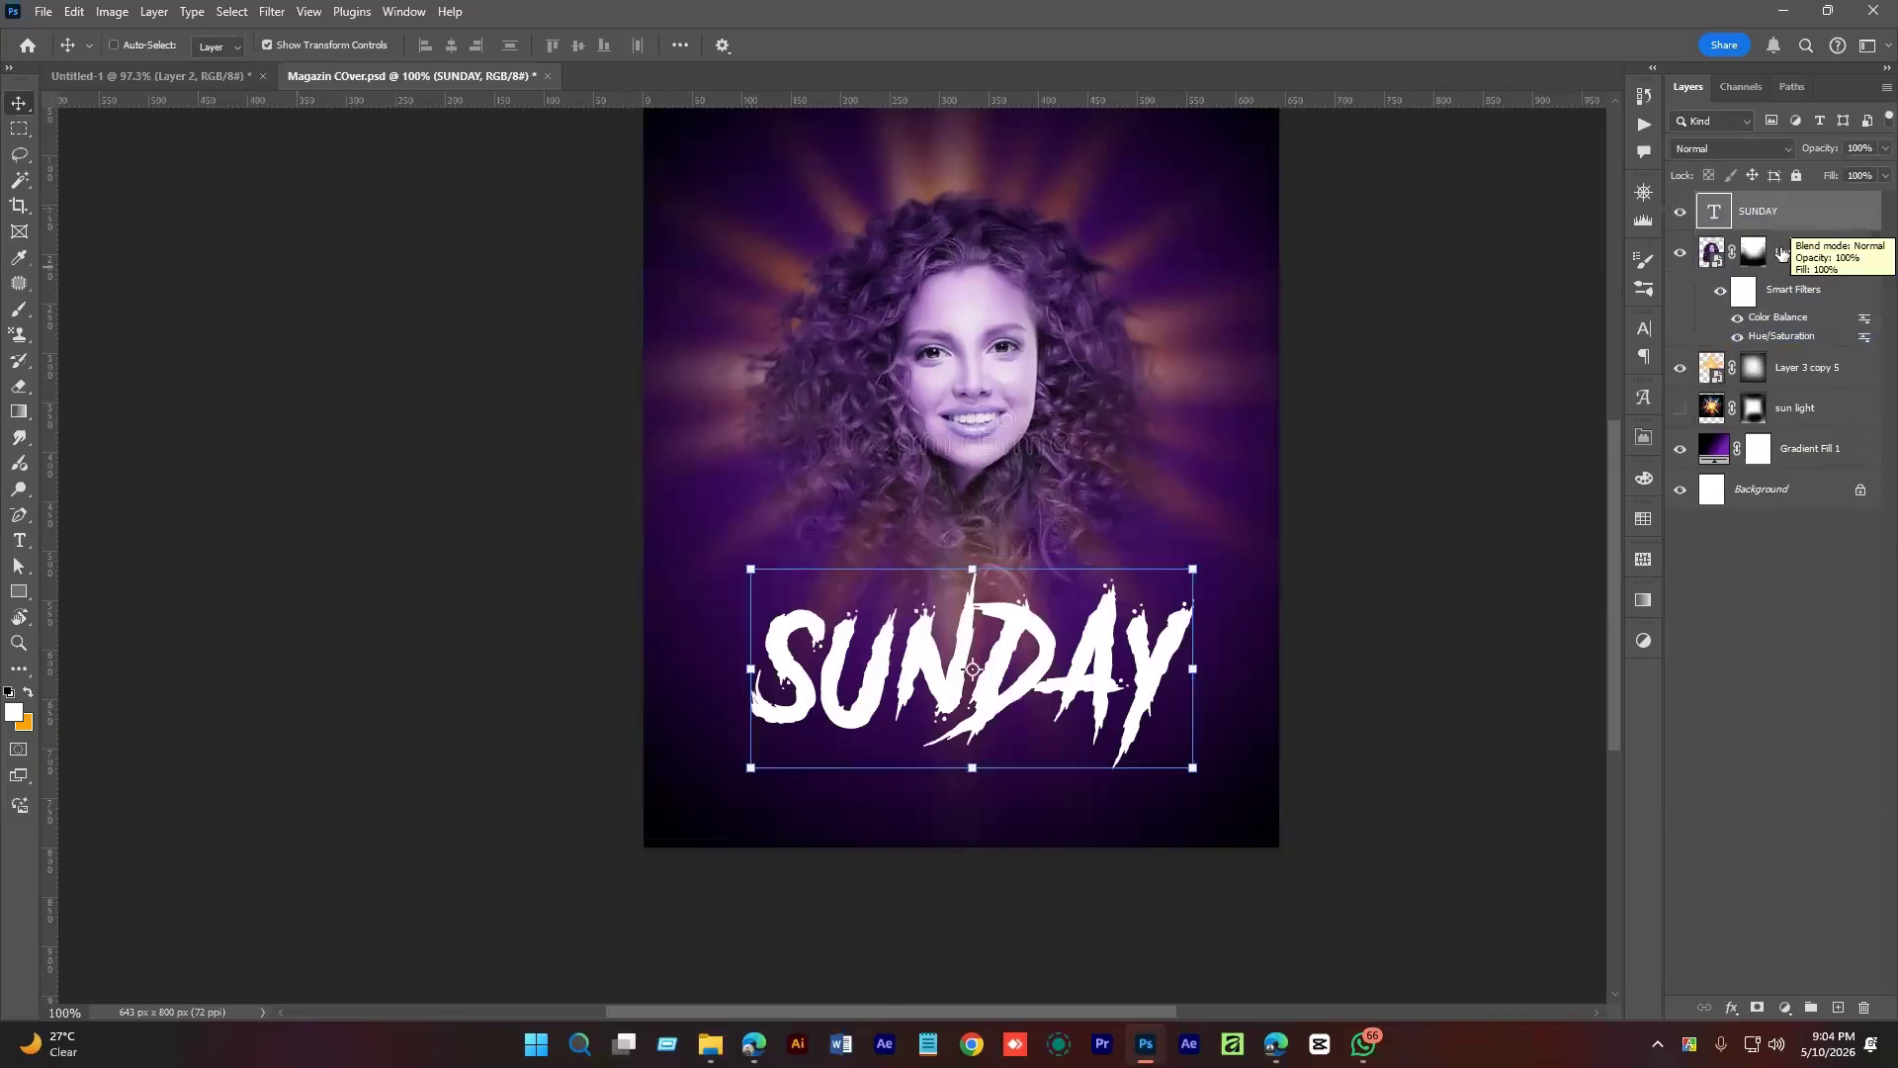
Create a new empty layer above the SUNDAY text and clip it to the text.
left_click(1836, 1006)
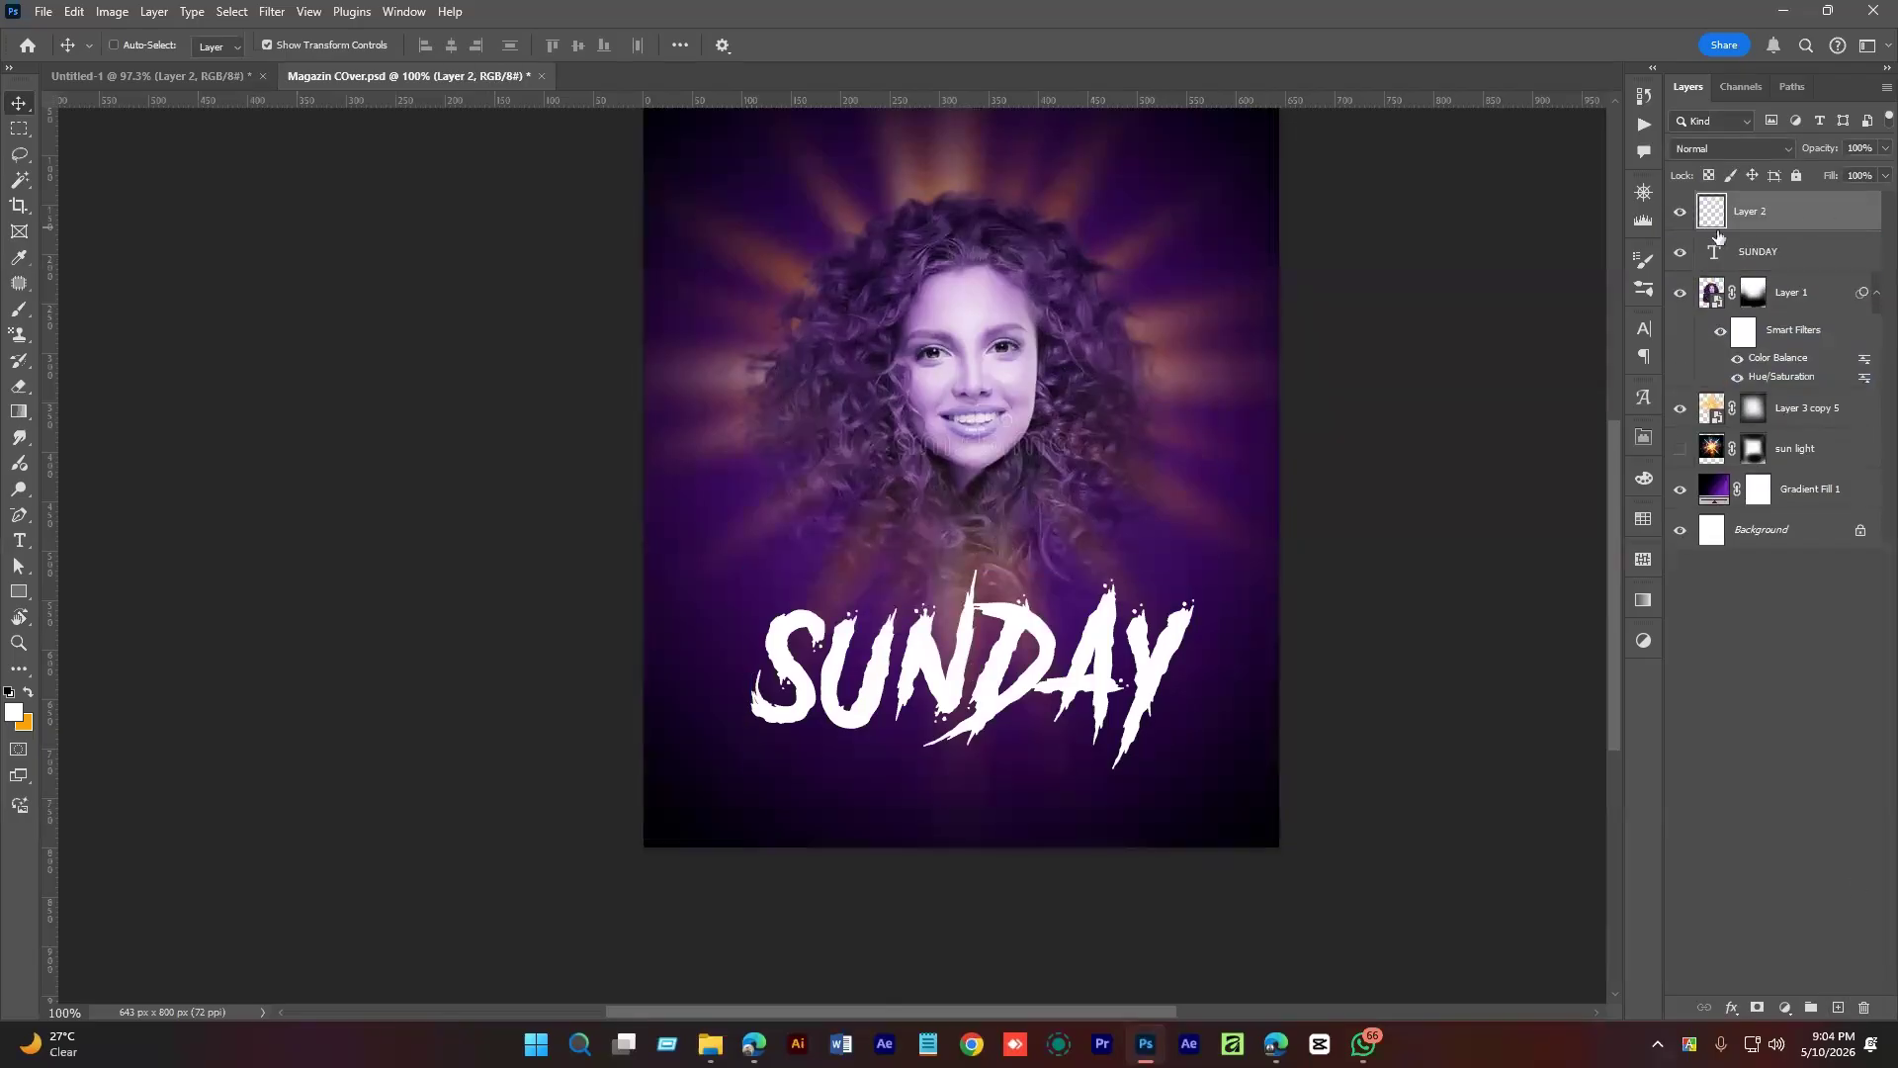
right_click(1782, 225)
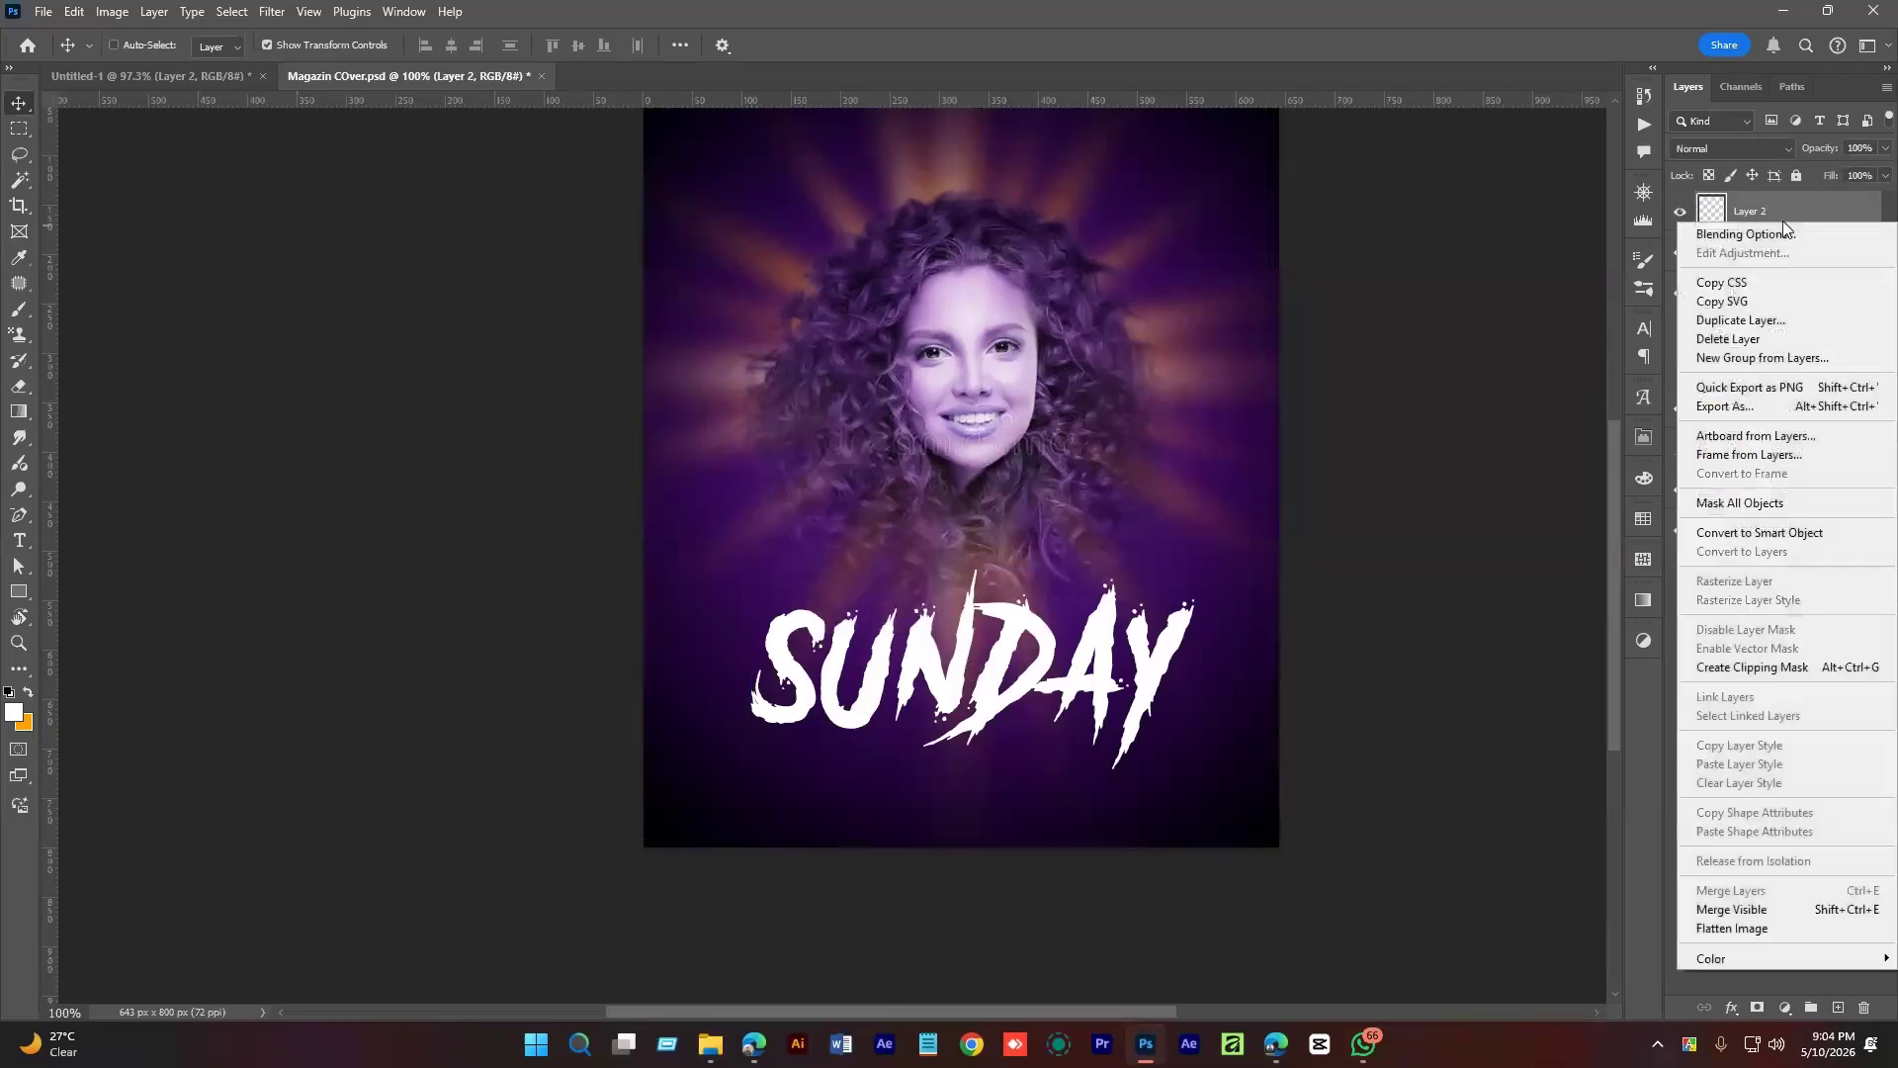
left_click(1763, 665)
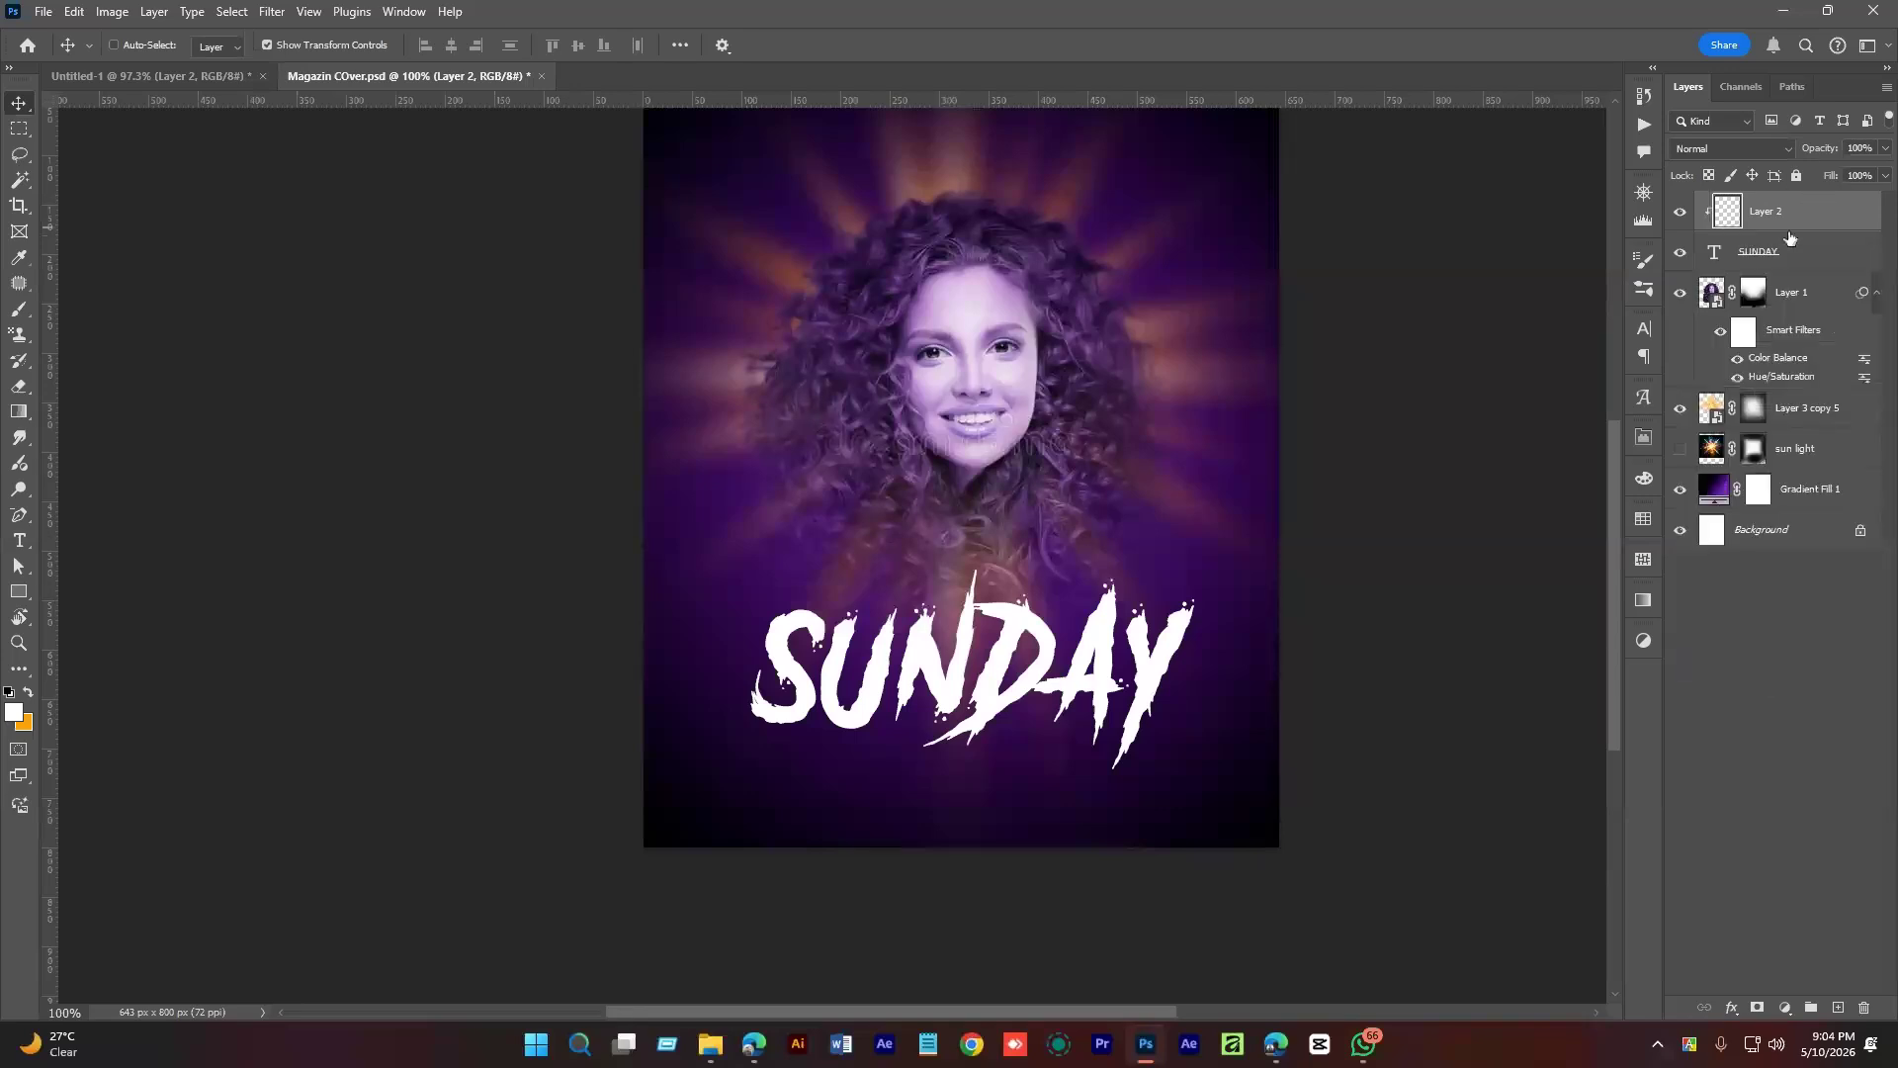
left_click(1756, 255)
left_click(1747, 210)
Paint orange over the middle letters of SUNDAY on the clipped layer with a size 400 brush at 30% opacity.
key("b")
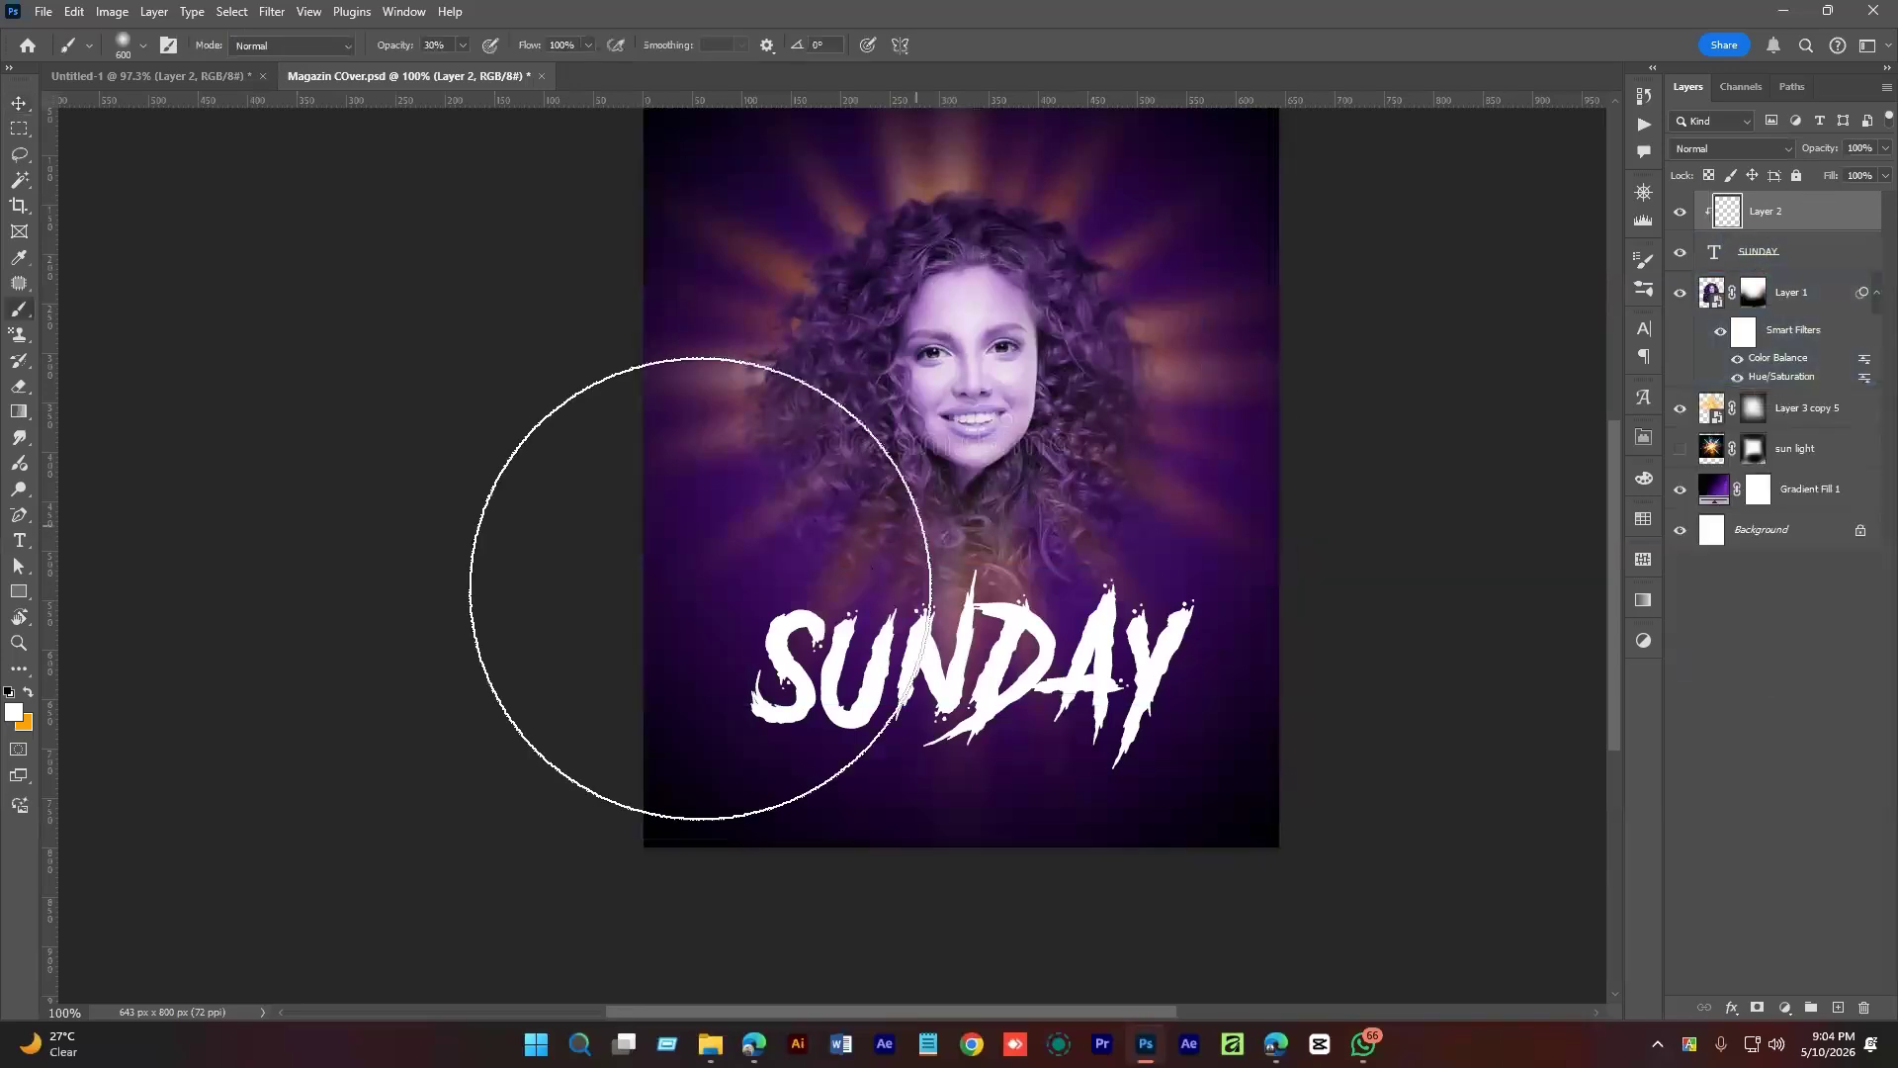
key("bracketleft")
key("bracketleft")
key("x")
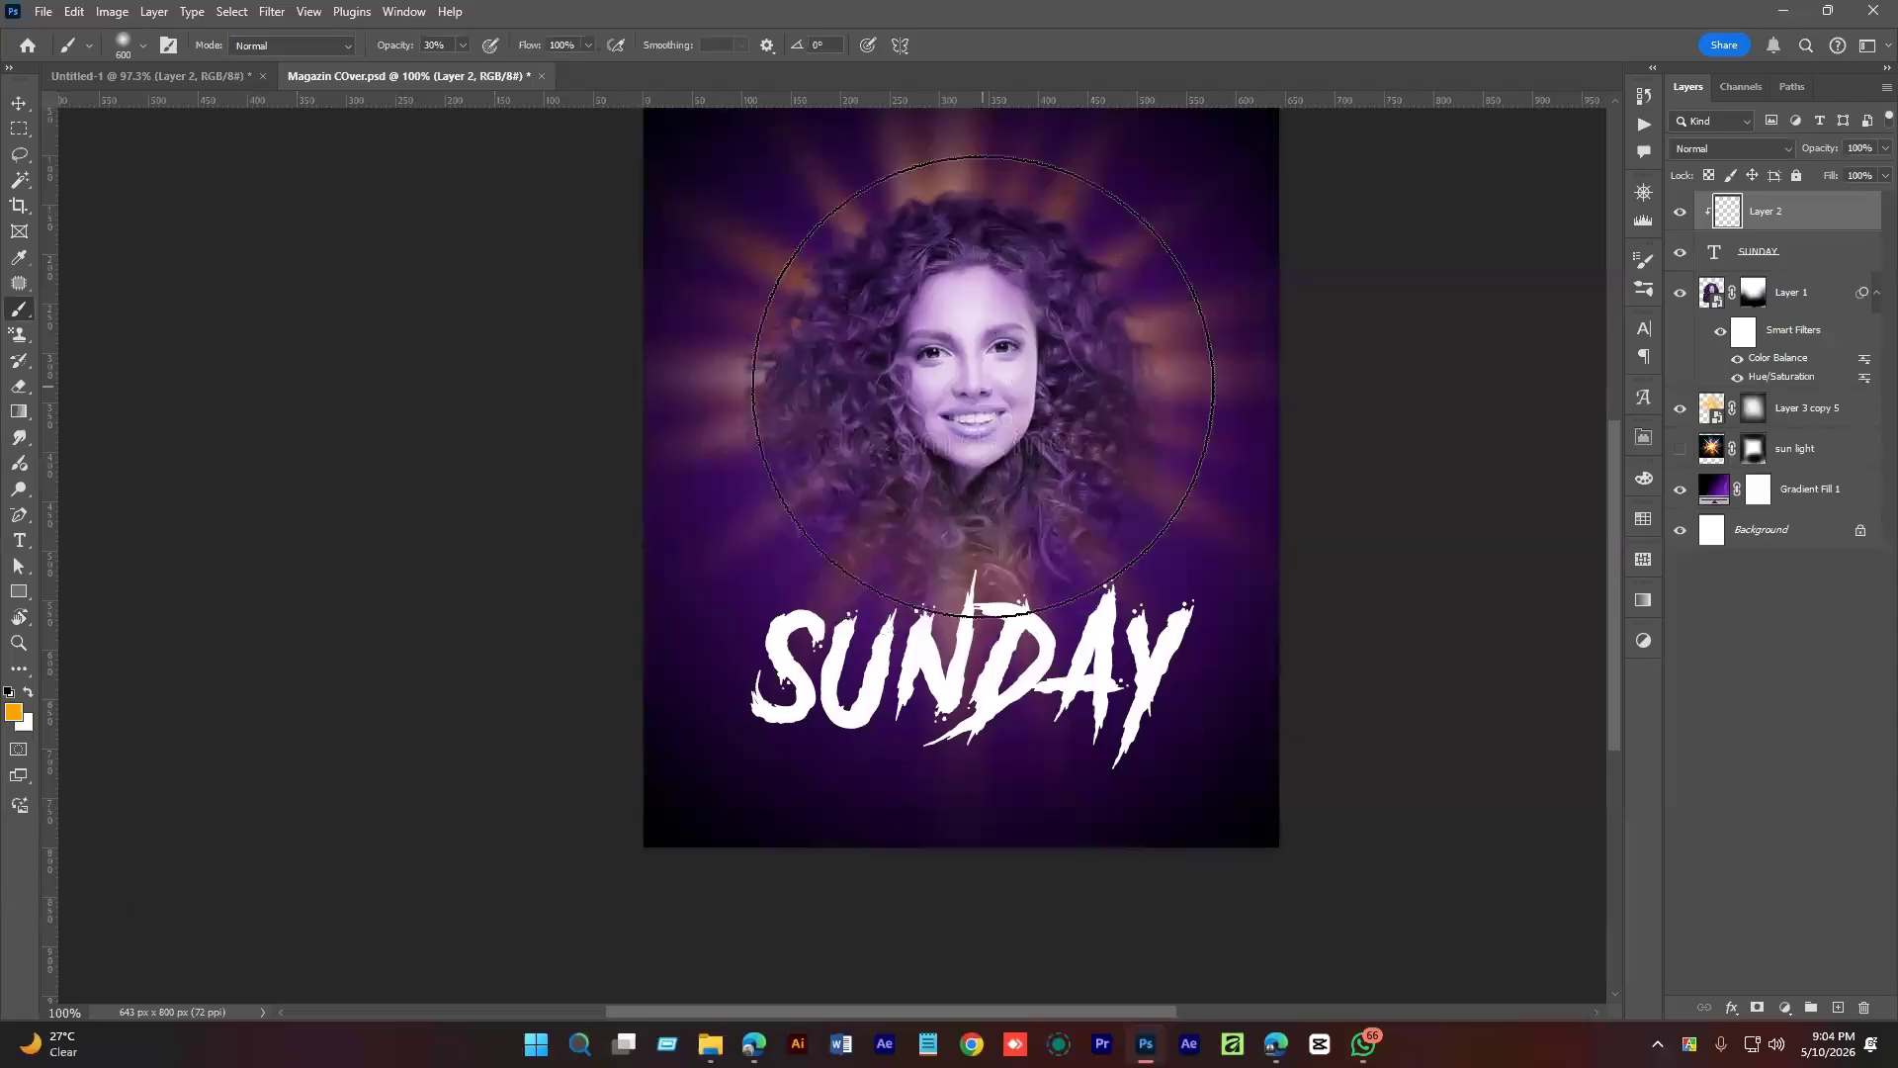
left_click(972, 494)
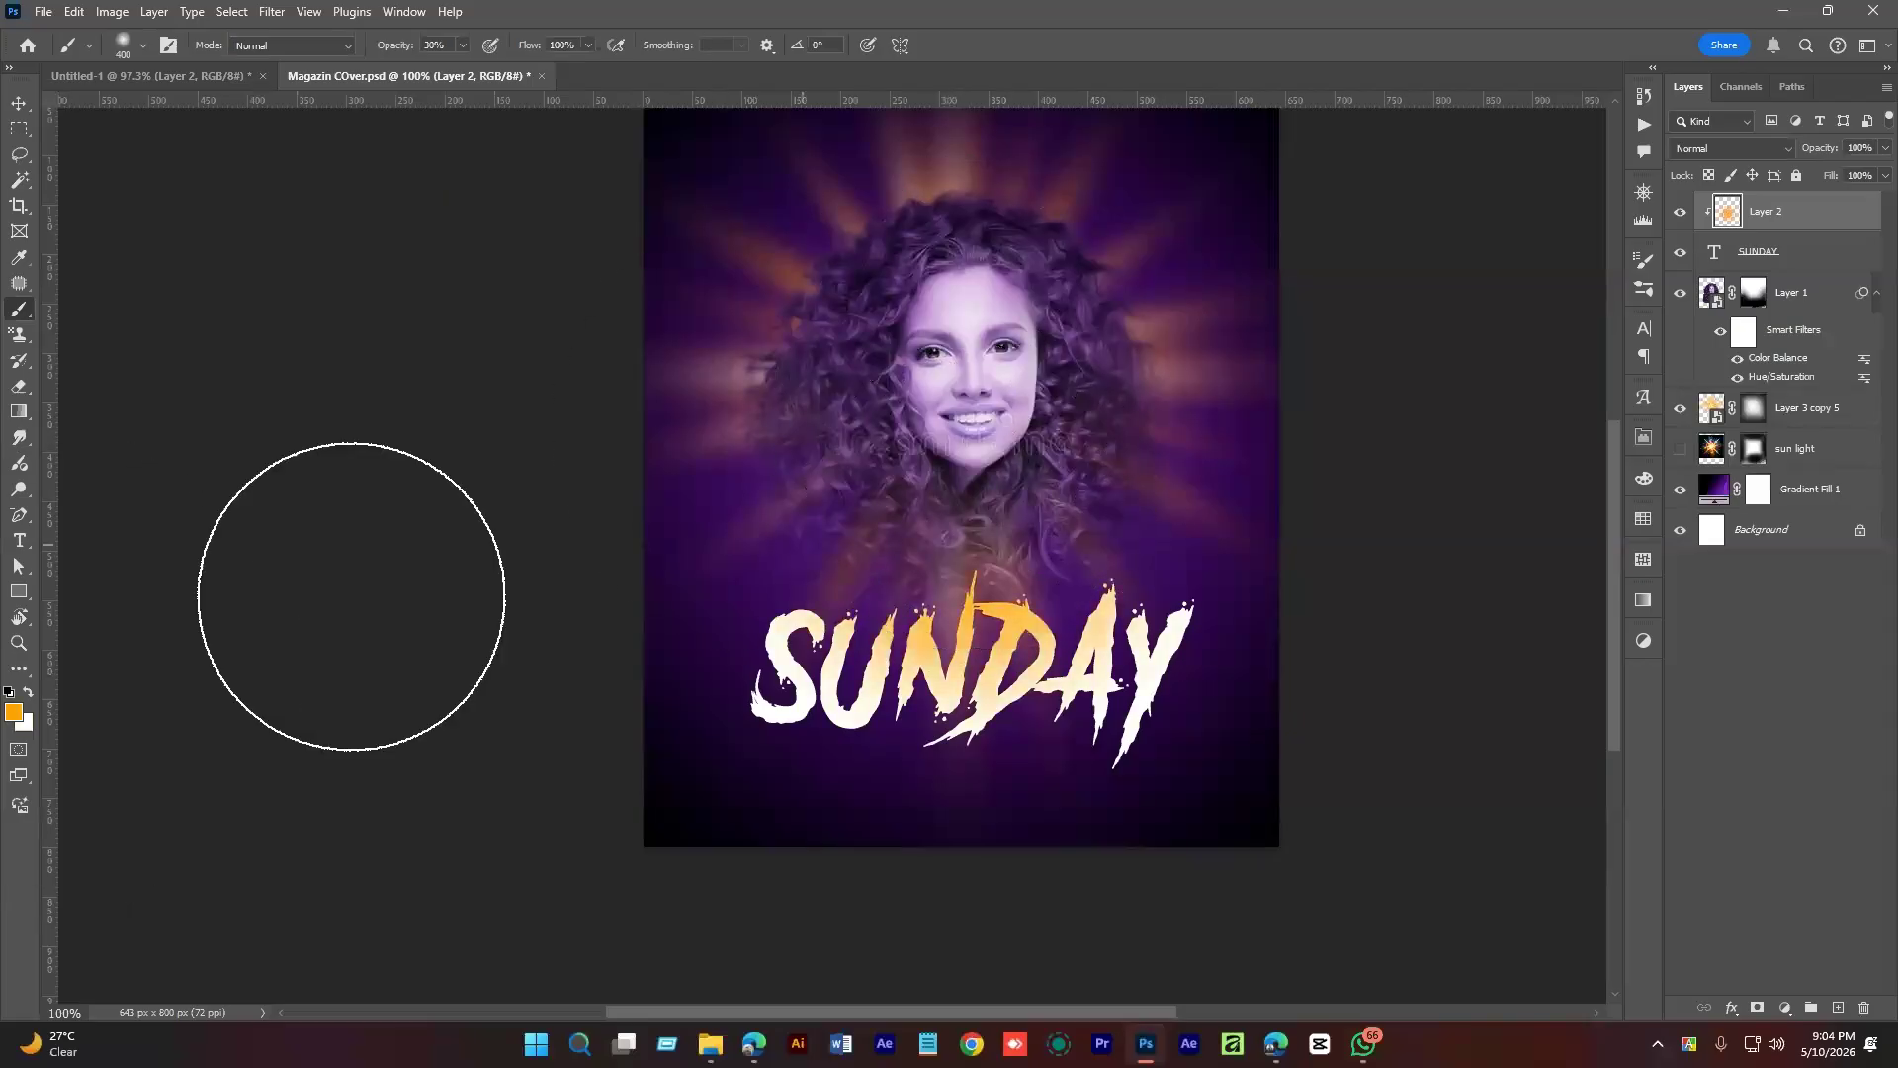
Set the foreground colour to hot pink and paint it over the last letters of SUNDAY.
left_click(14, 713)
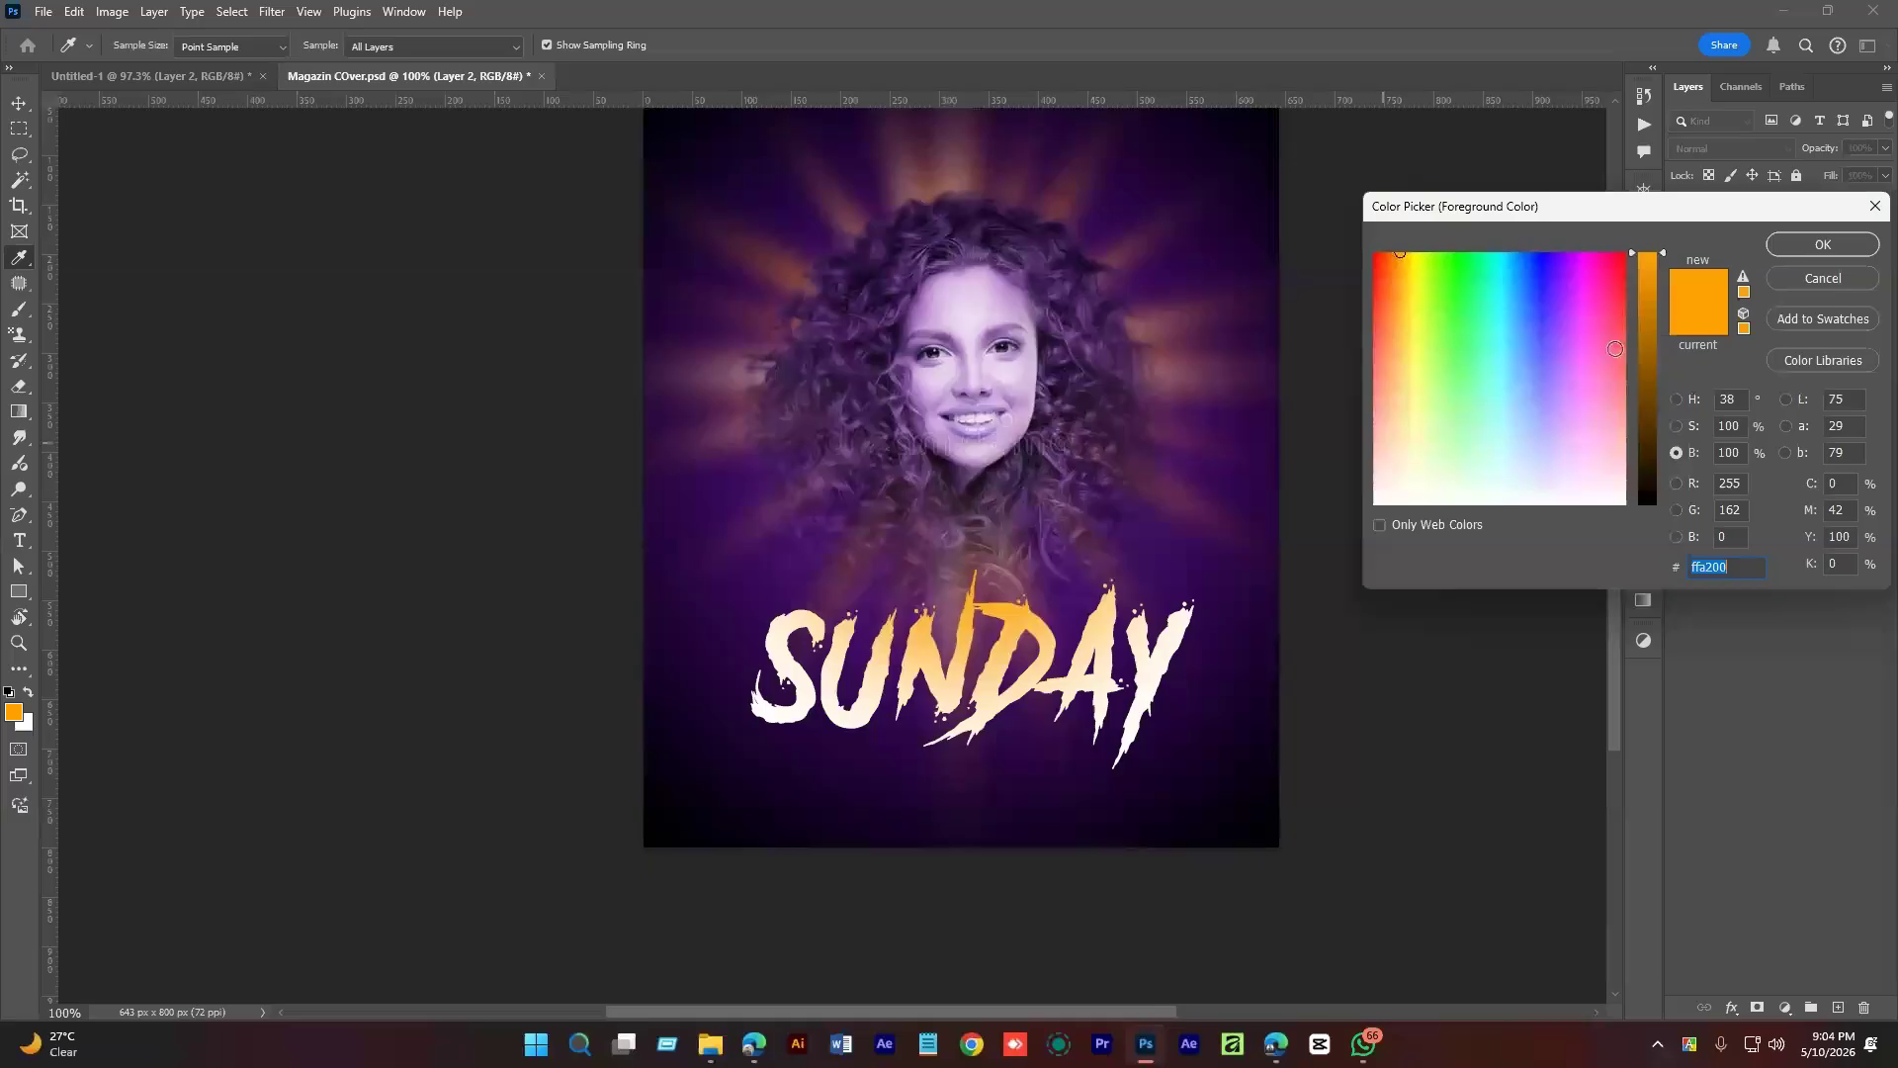
left_click(1599, 254)
left_click(1791, 250)
left_click(1229, 869)
left_click(1221, 827)
left_click(1221, 827)
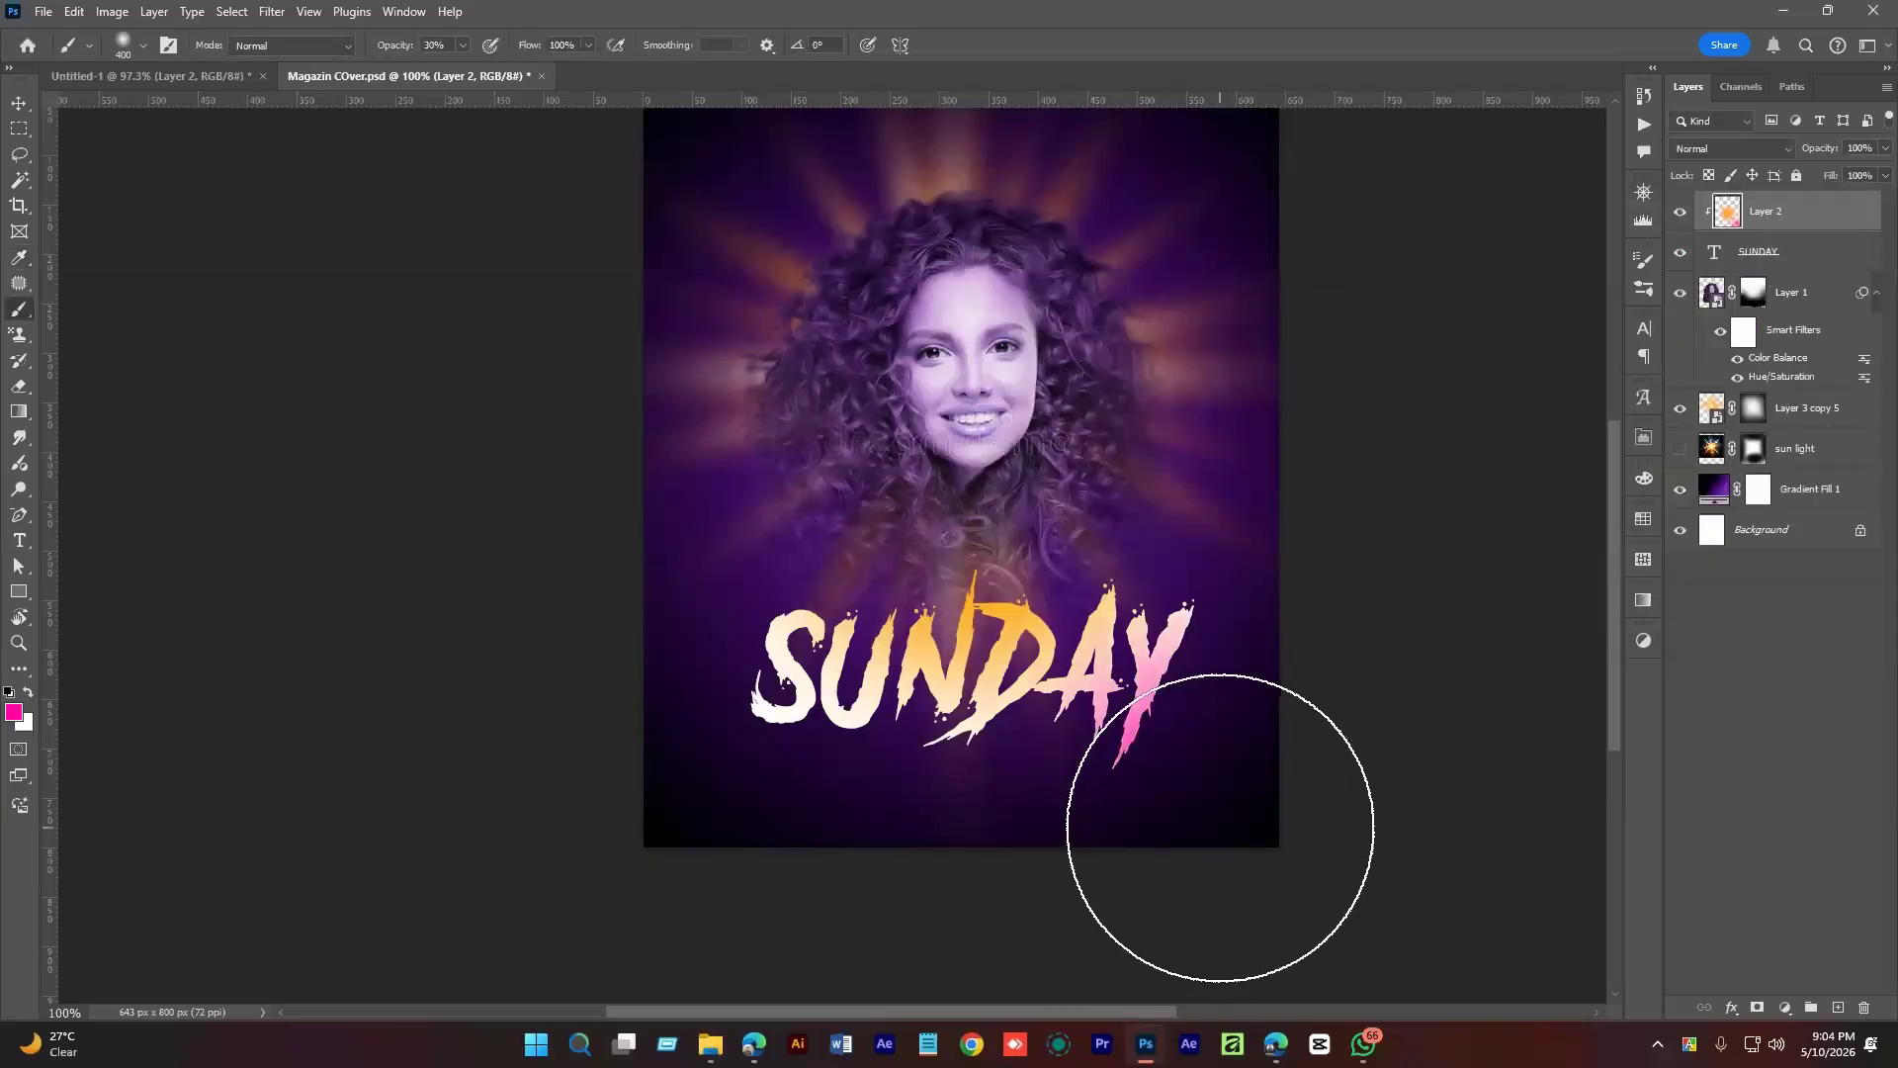
left_click(1221, 827)
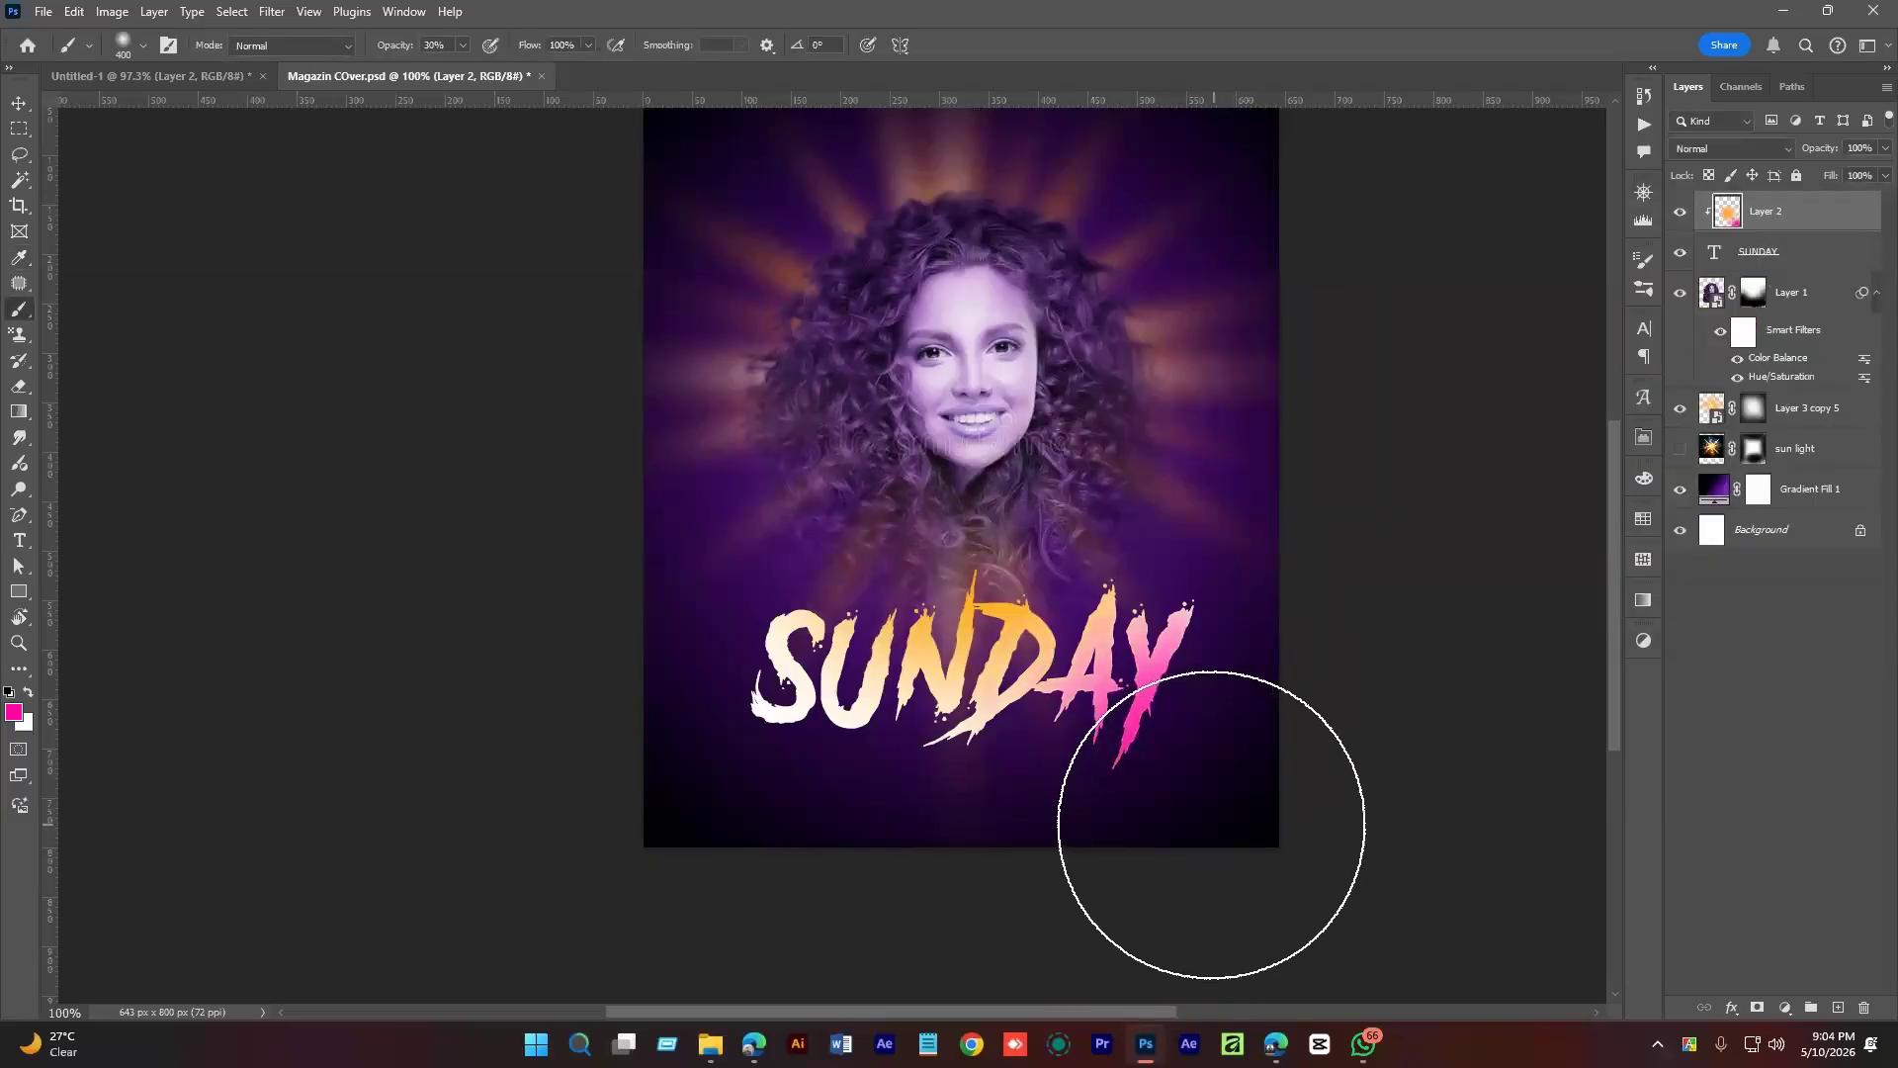
Set the foreground colour to blue 0006ff and paint it over the first letters of SUNDAY.
left_click(13, 713)
left_click(1538, 251)
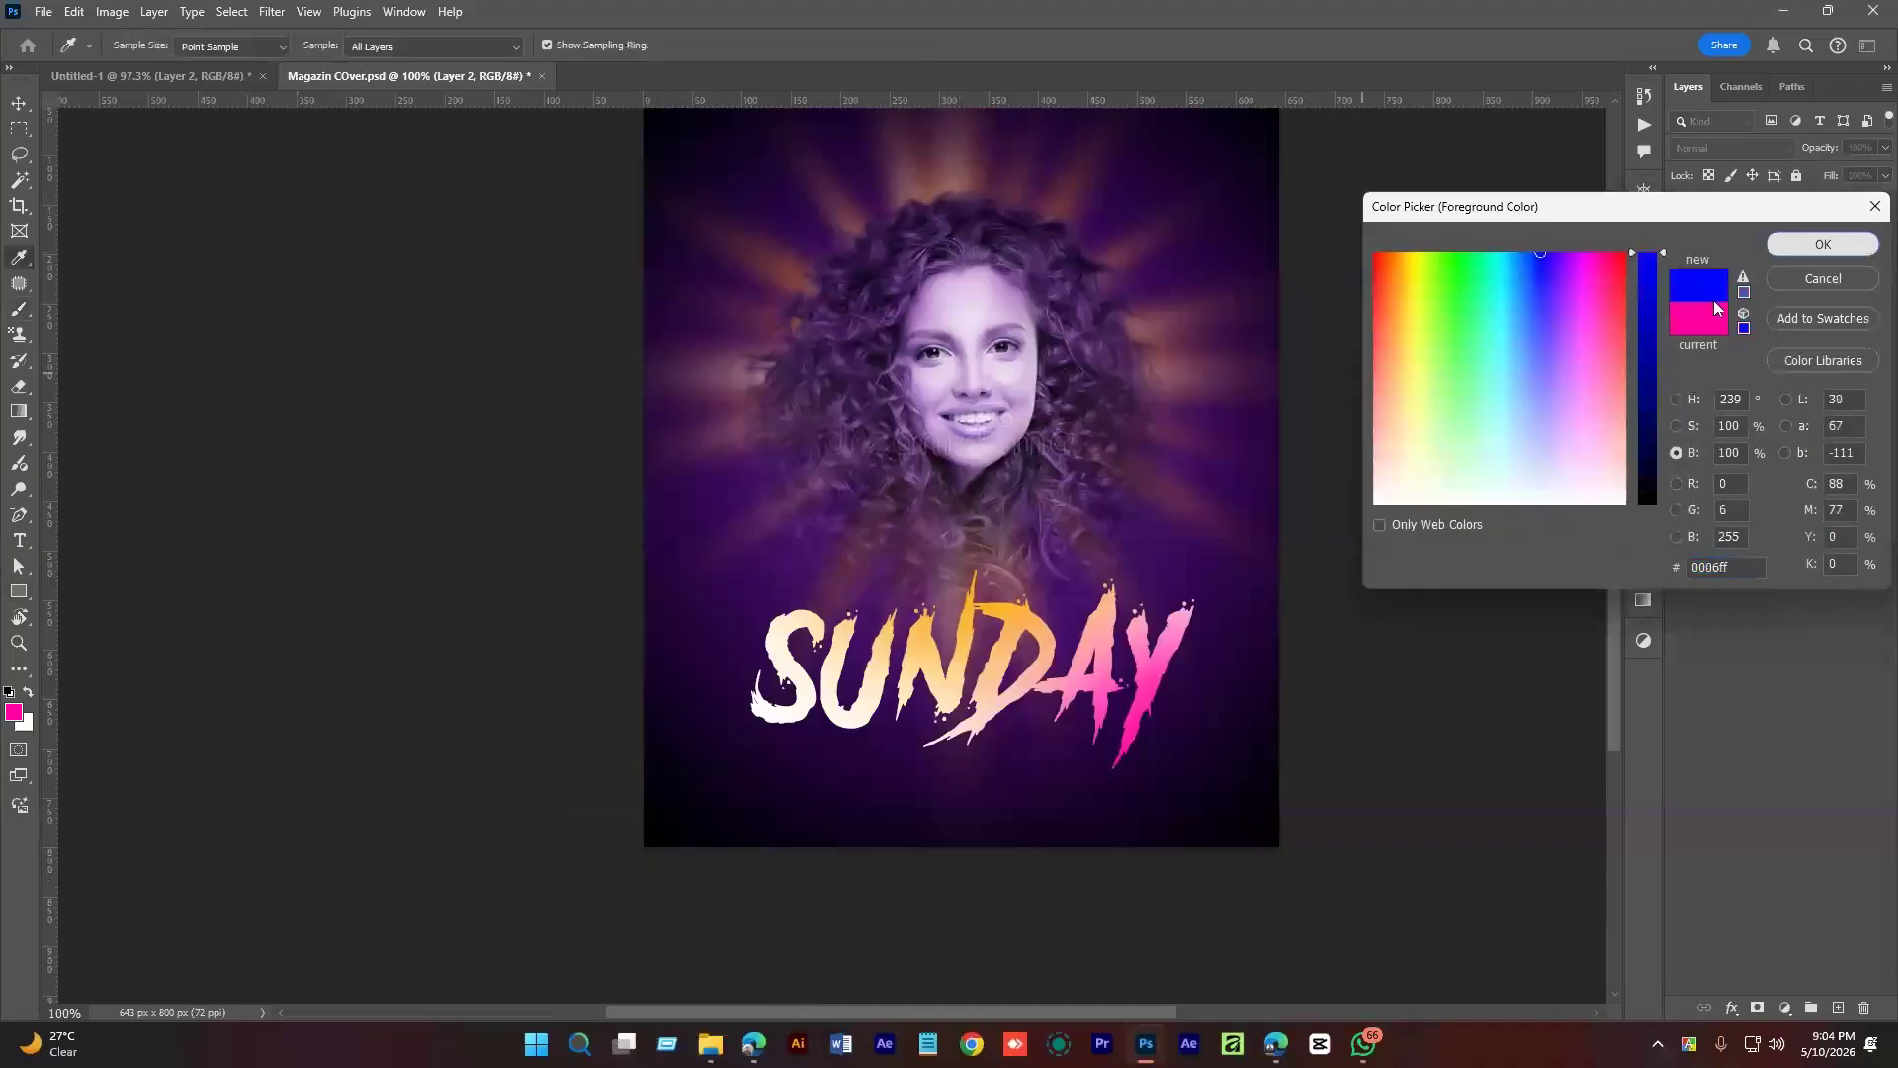
key("Return")
left_click_drag(663, 787, 679, 776)
left_click(680, 776)
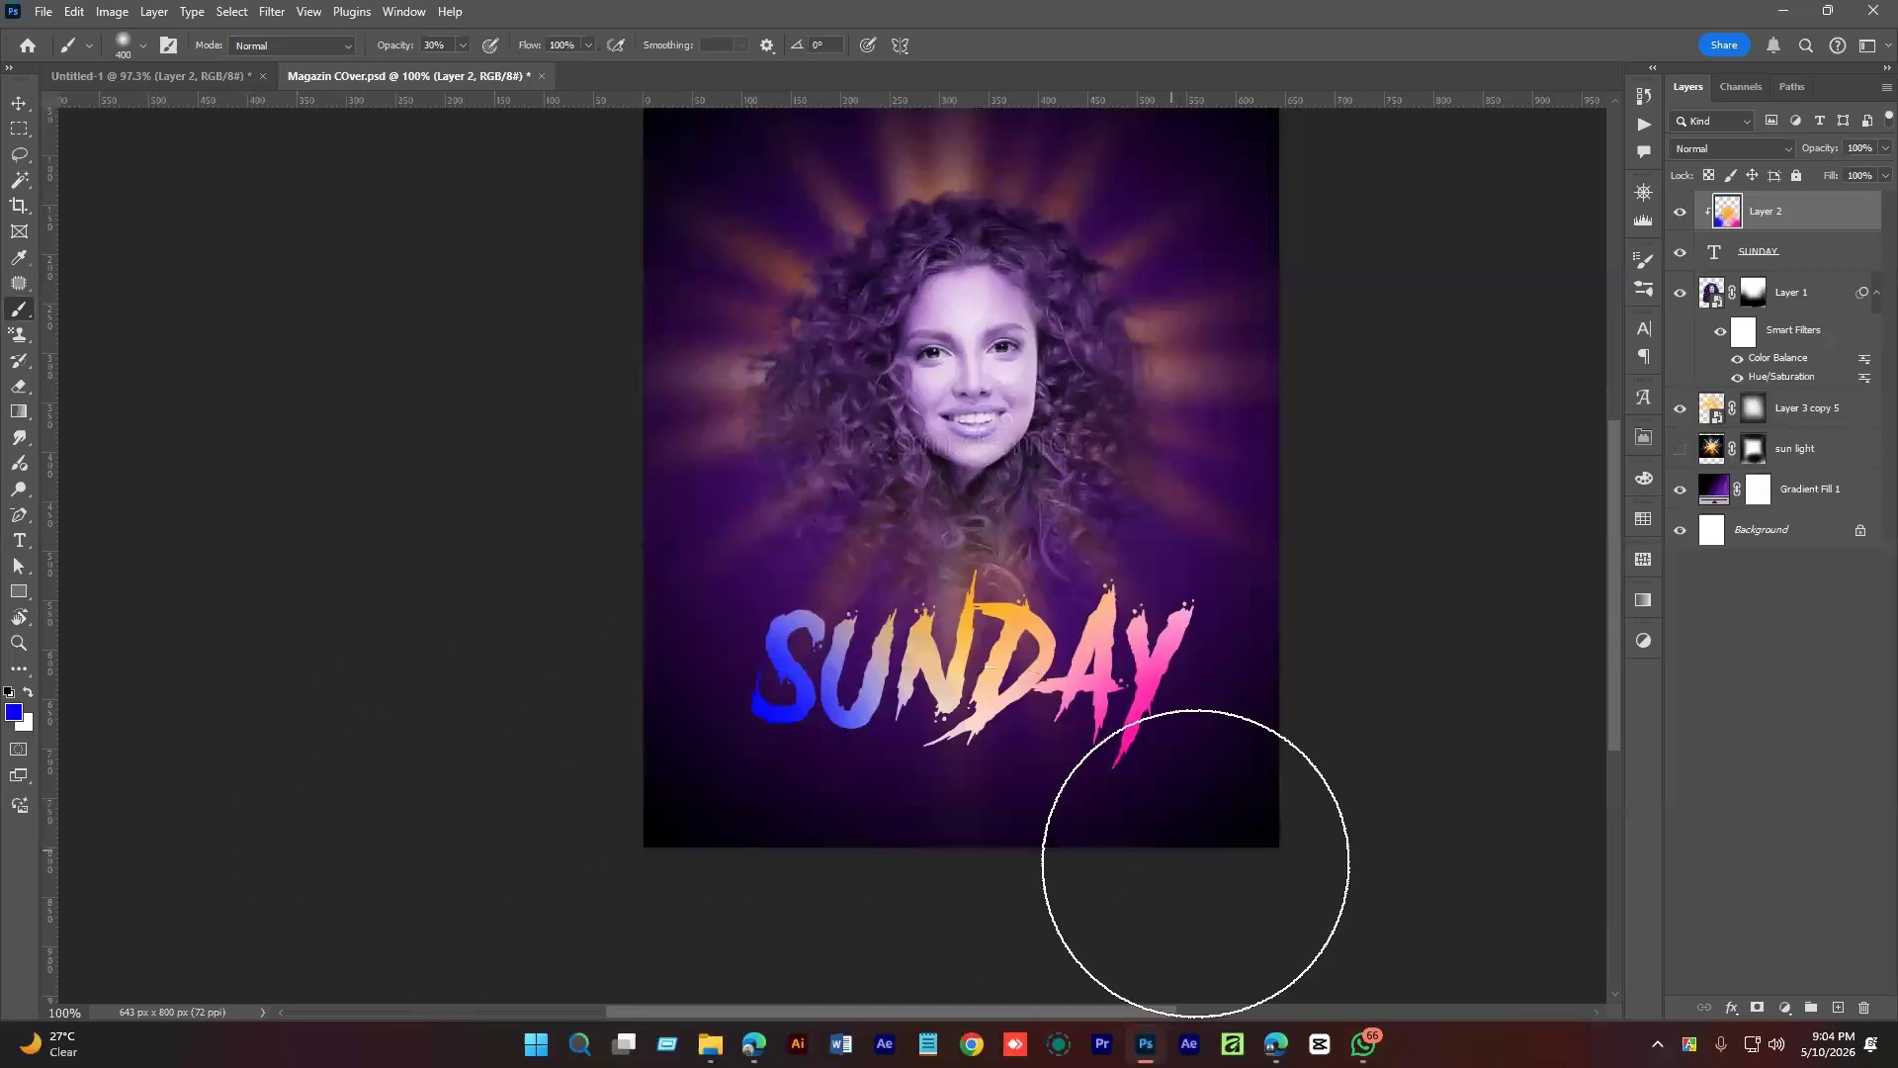
Compare the SUNDAY text with and without its painted colour layer.
left_click(1776, 692)
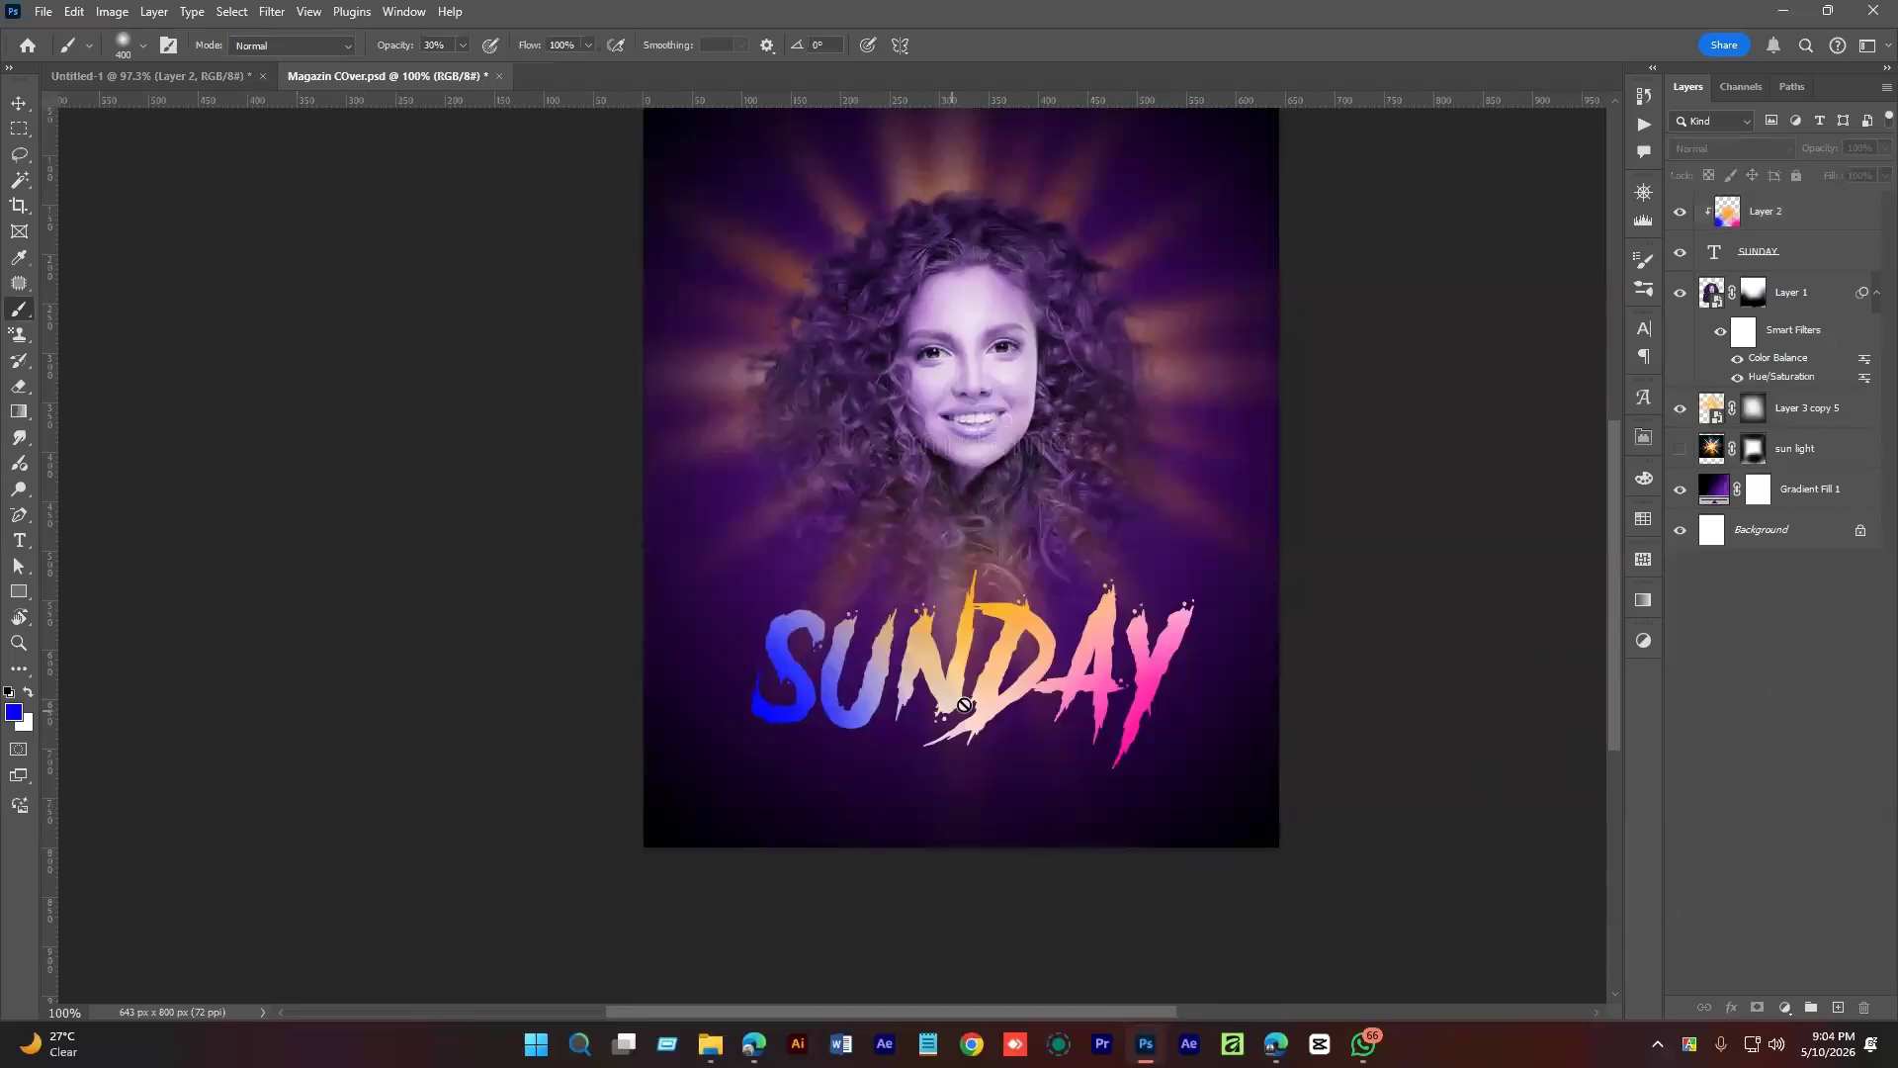
scroll(1154, 593, "up", 3)
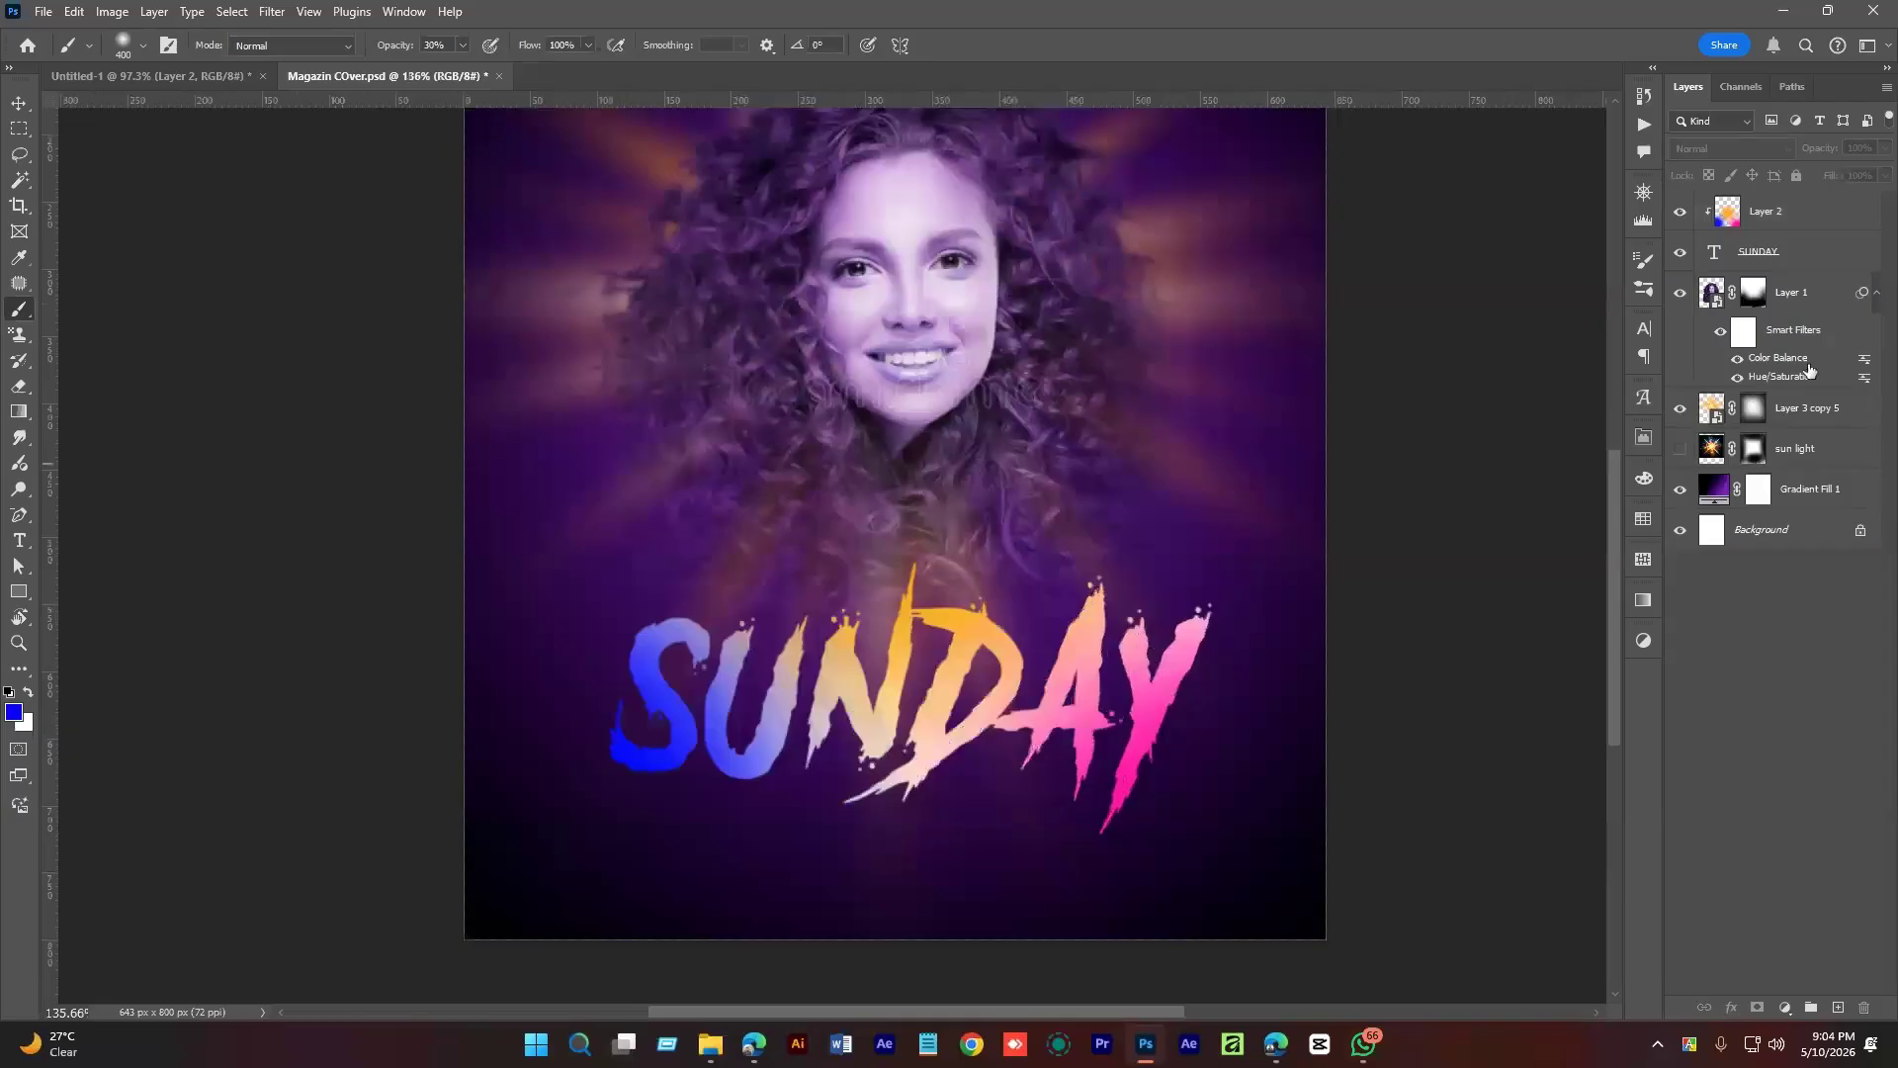
left_click(1680, 213)
left_click(1680, 212)
left_click(1681, 212)
left_click(1680, 212)
Apply a black drop shadow to the SUNDAY text with 100% opacity and a 15 px distance, and adjust the shadow's size.
right_click(1796, 264)
key("Escape")
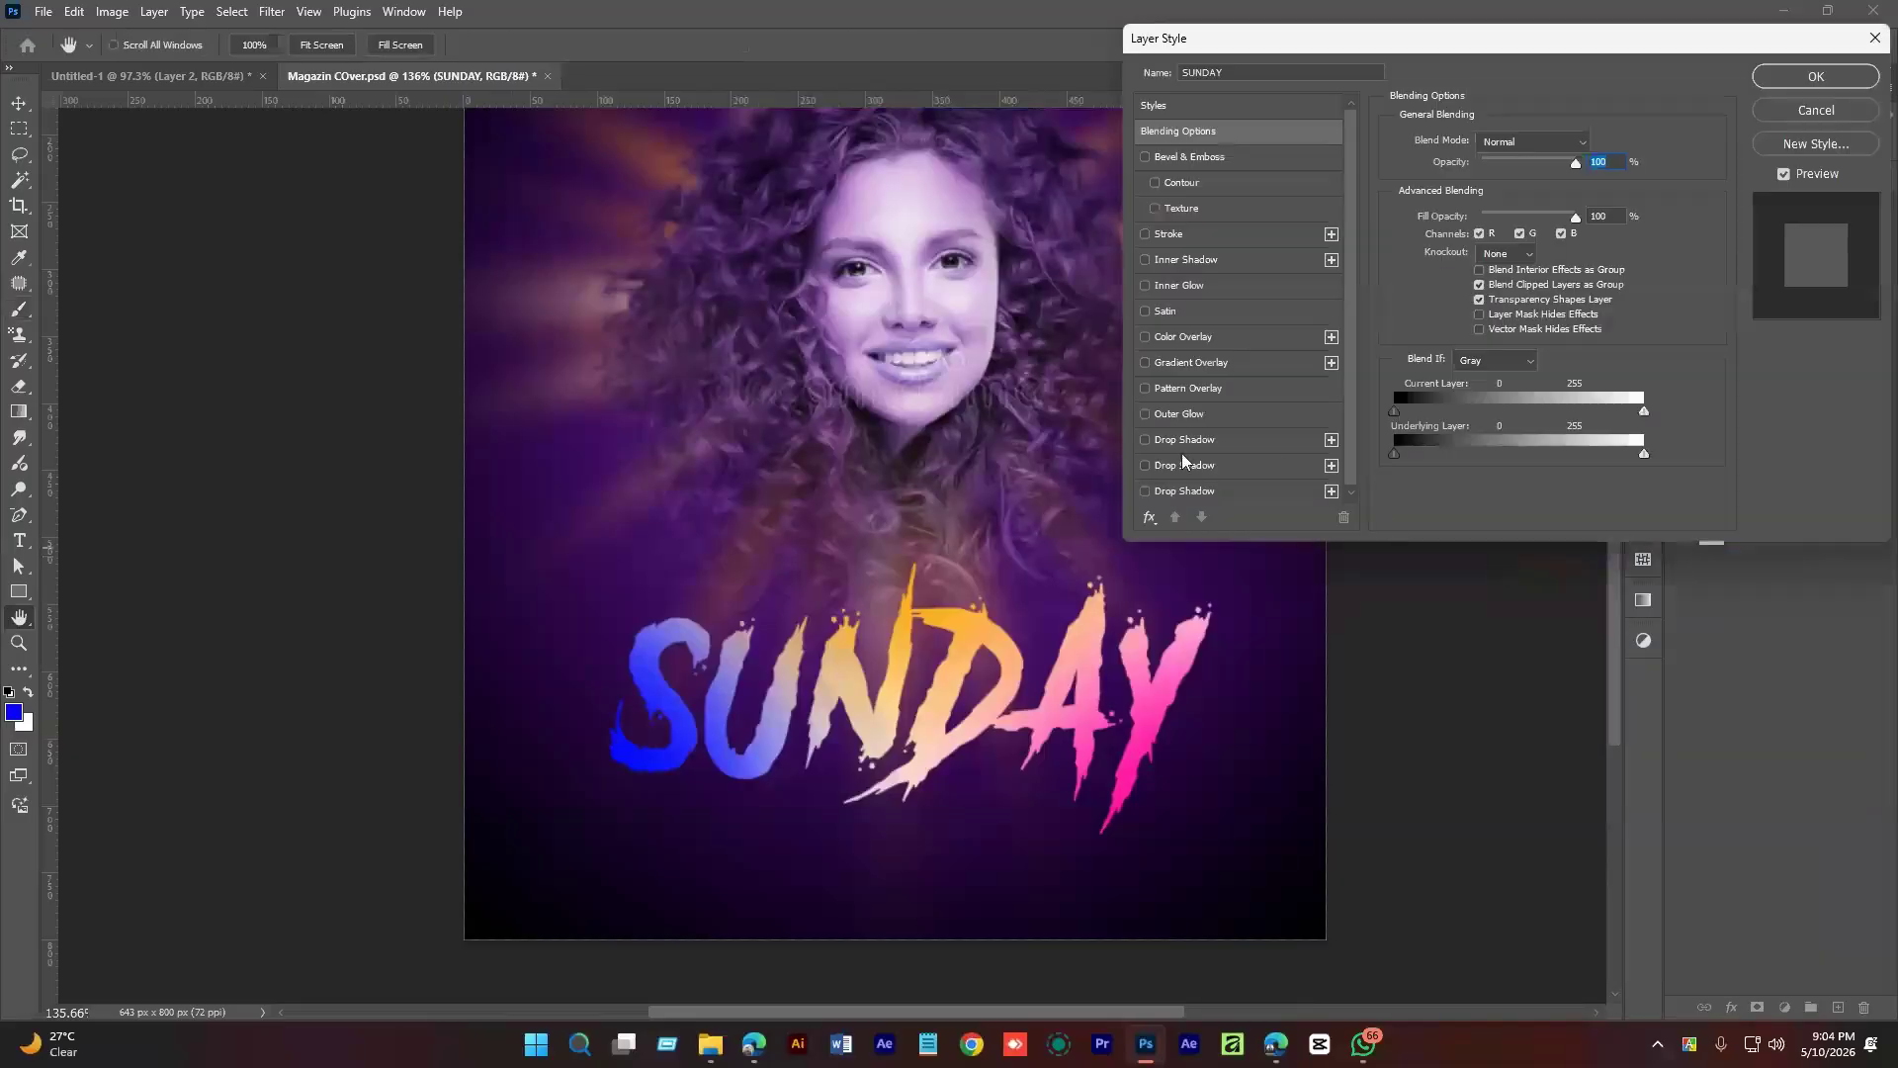
left_click(1186, 441)
left_click_drag(1520, 175, 1537, 175)
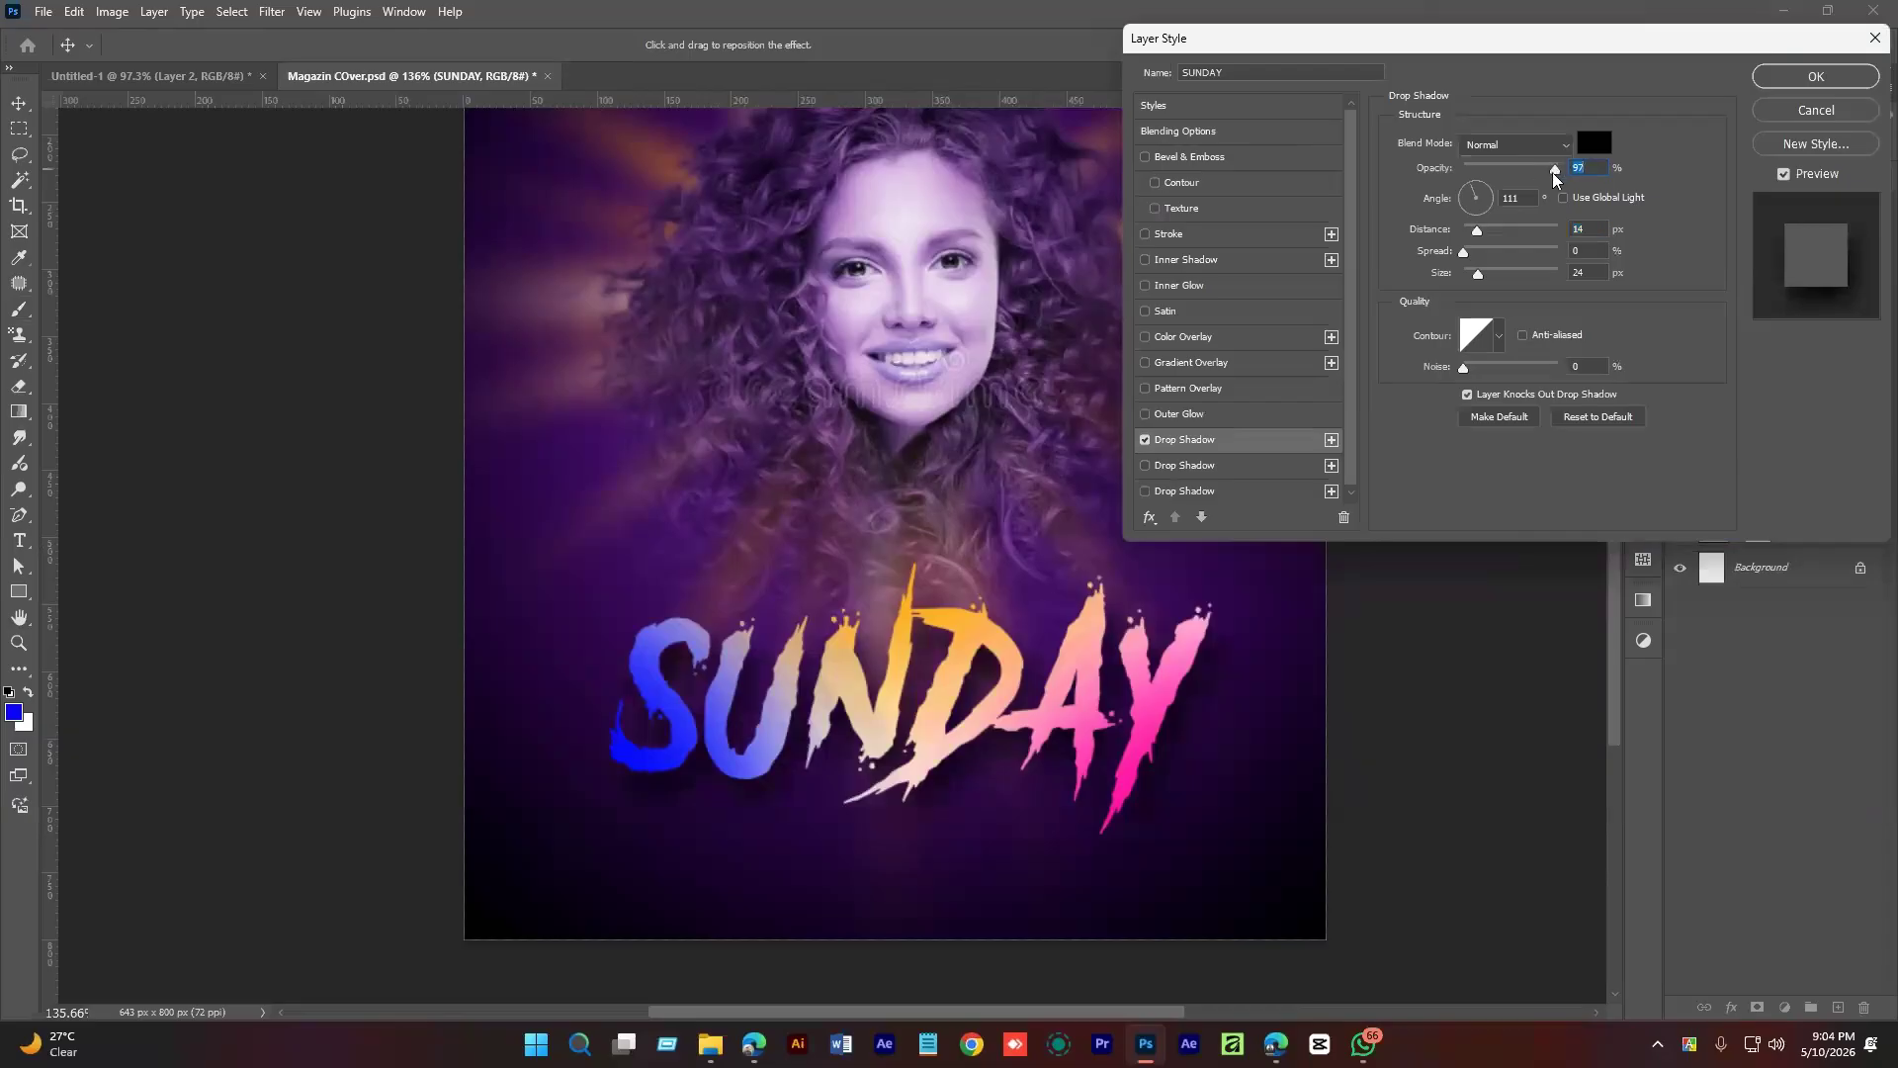
left_click_drag(1477, 277, 1476, 277)
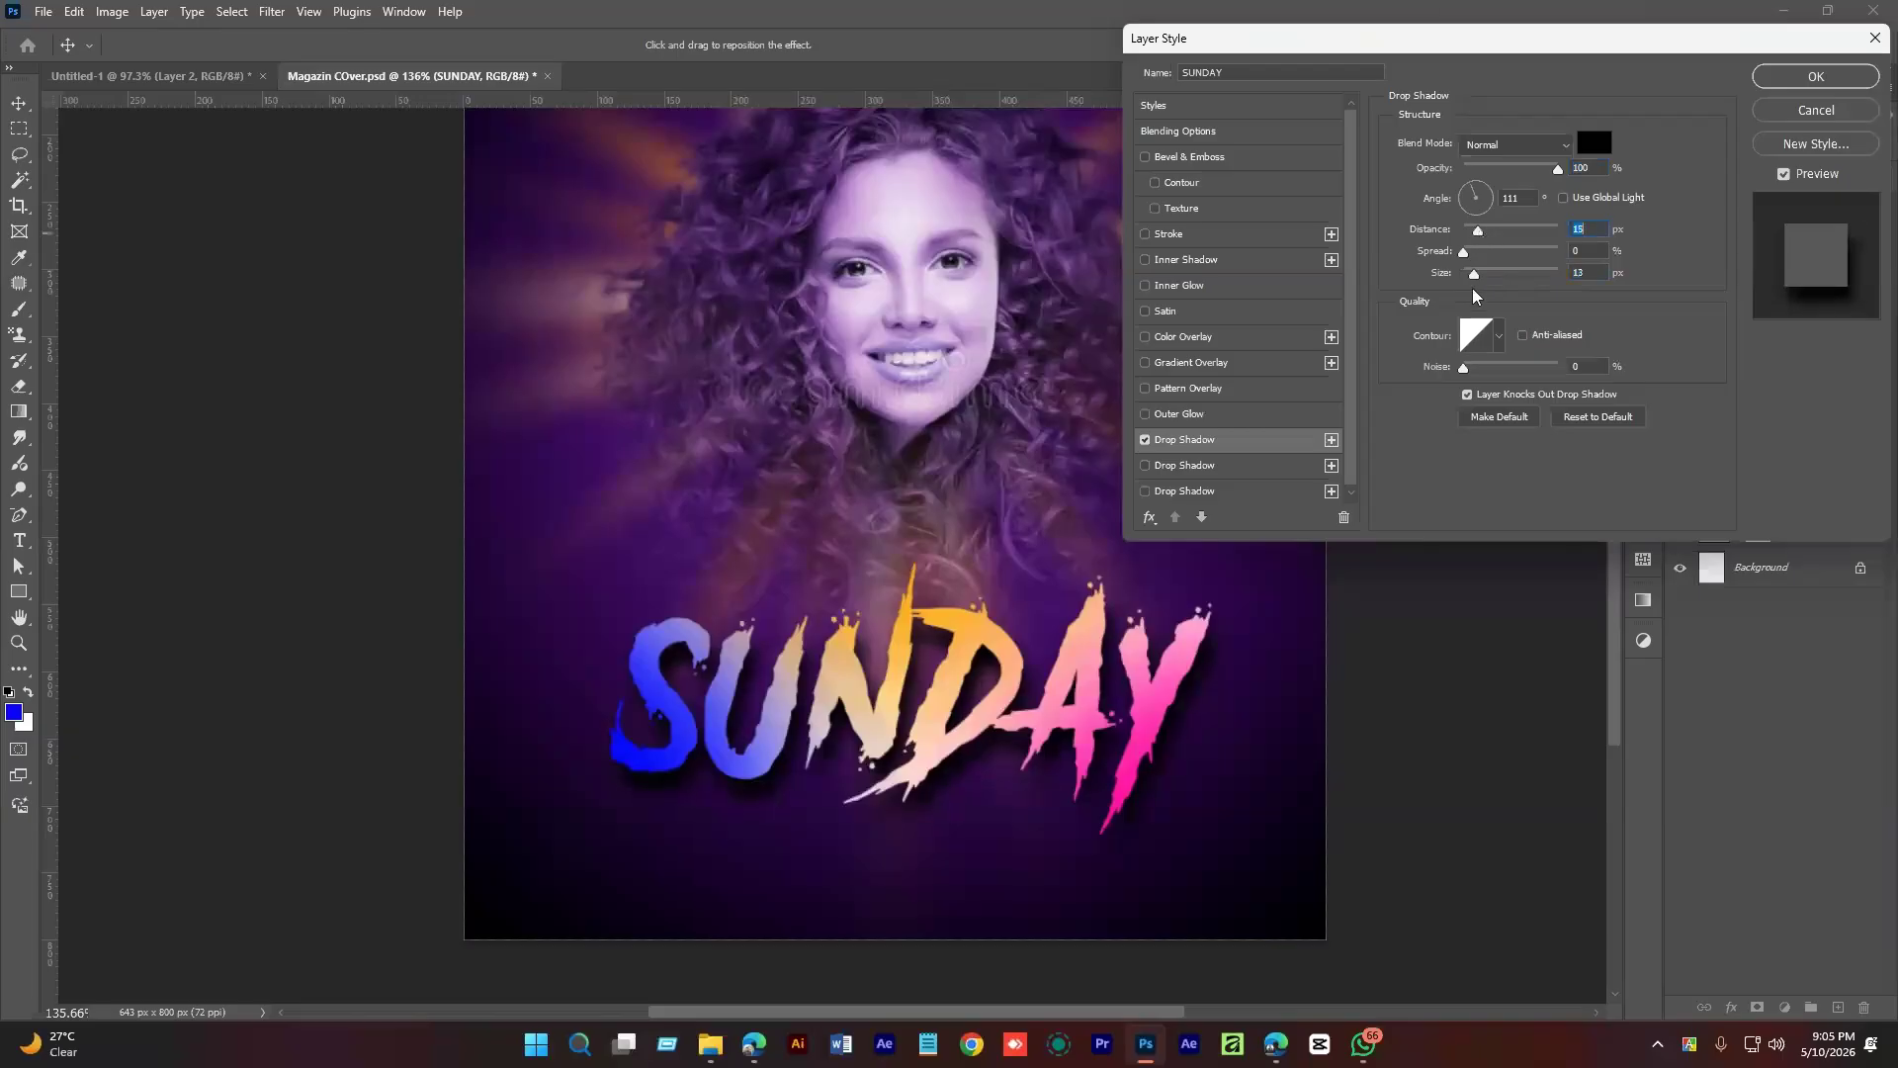
left_click_drag(1476, 277, 1480, 277)
left_click(1815, 76)
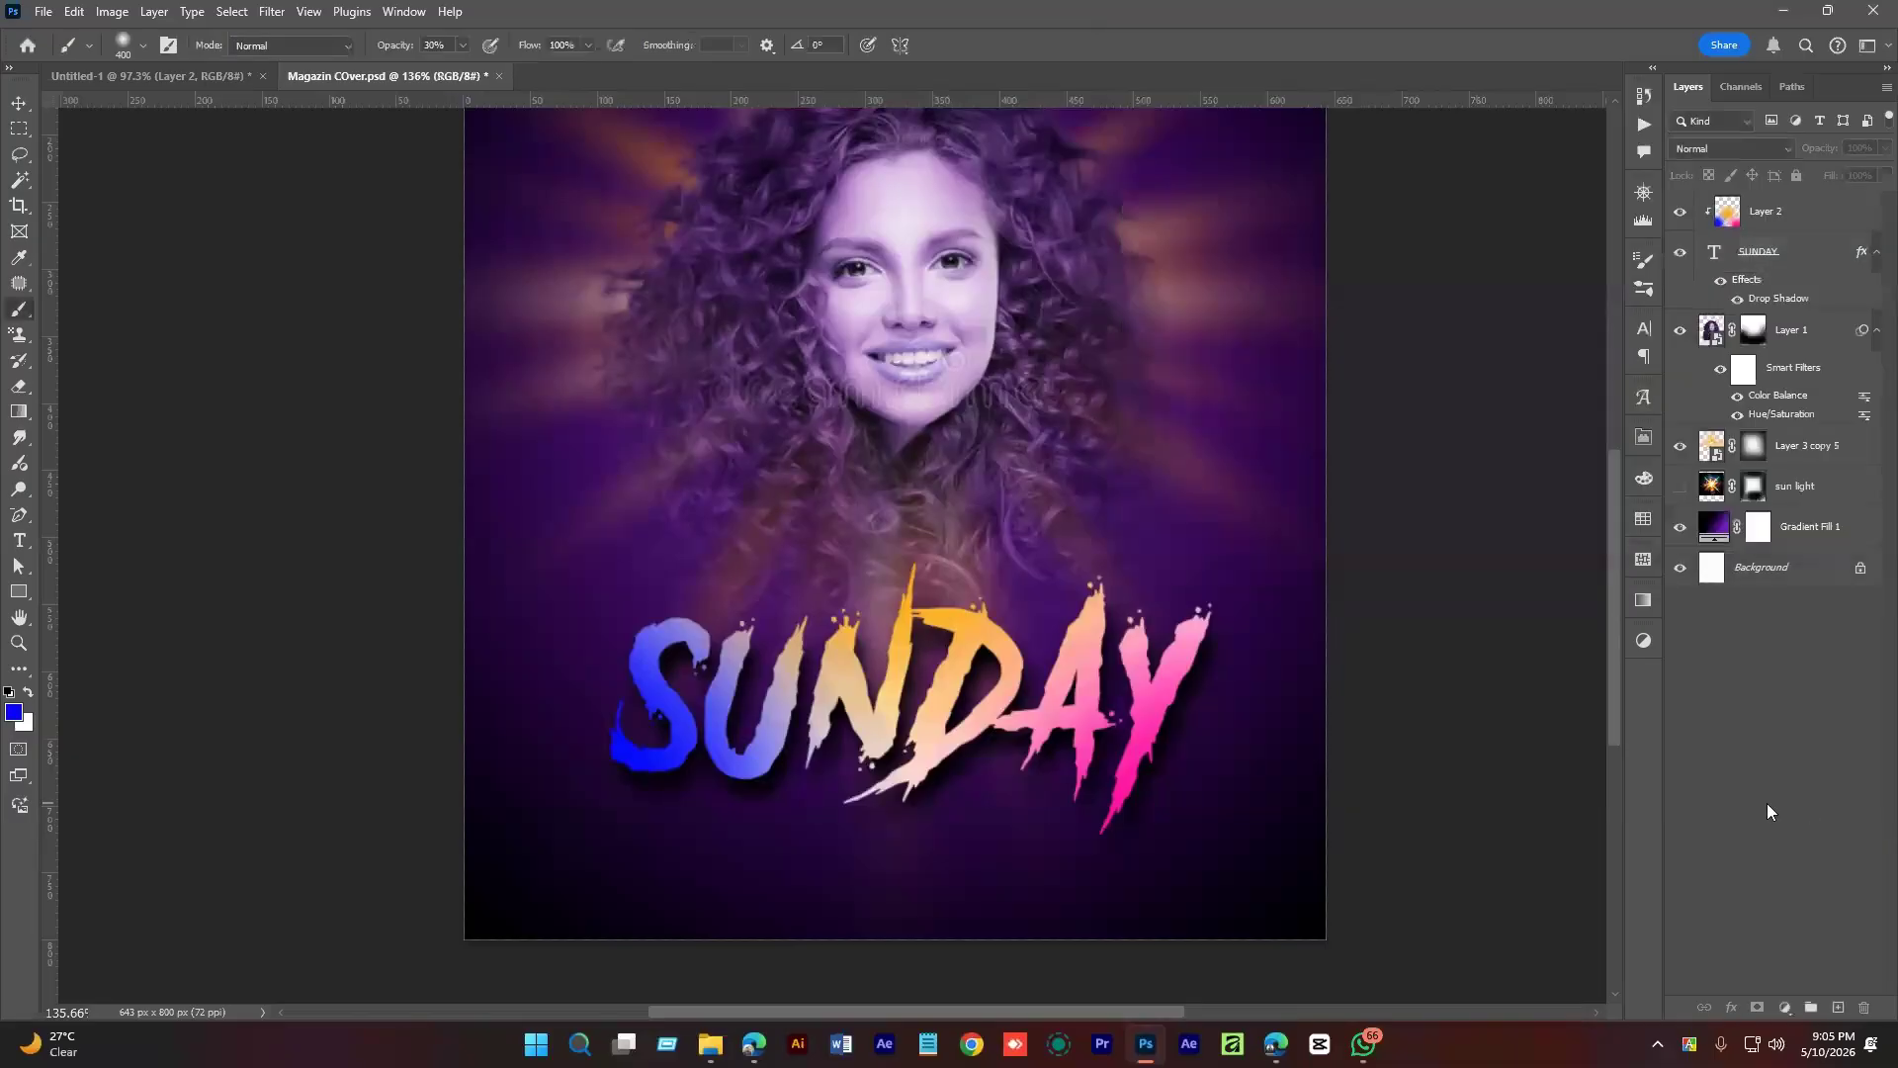
Move the SUNDAY text and its clipped colour layer together slightly lower on the cover.
scroll(1120, 648, "down", 5)
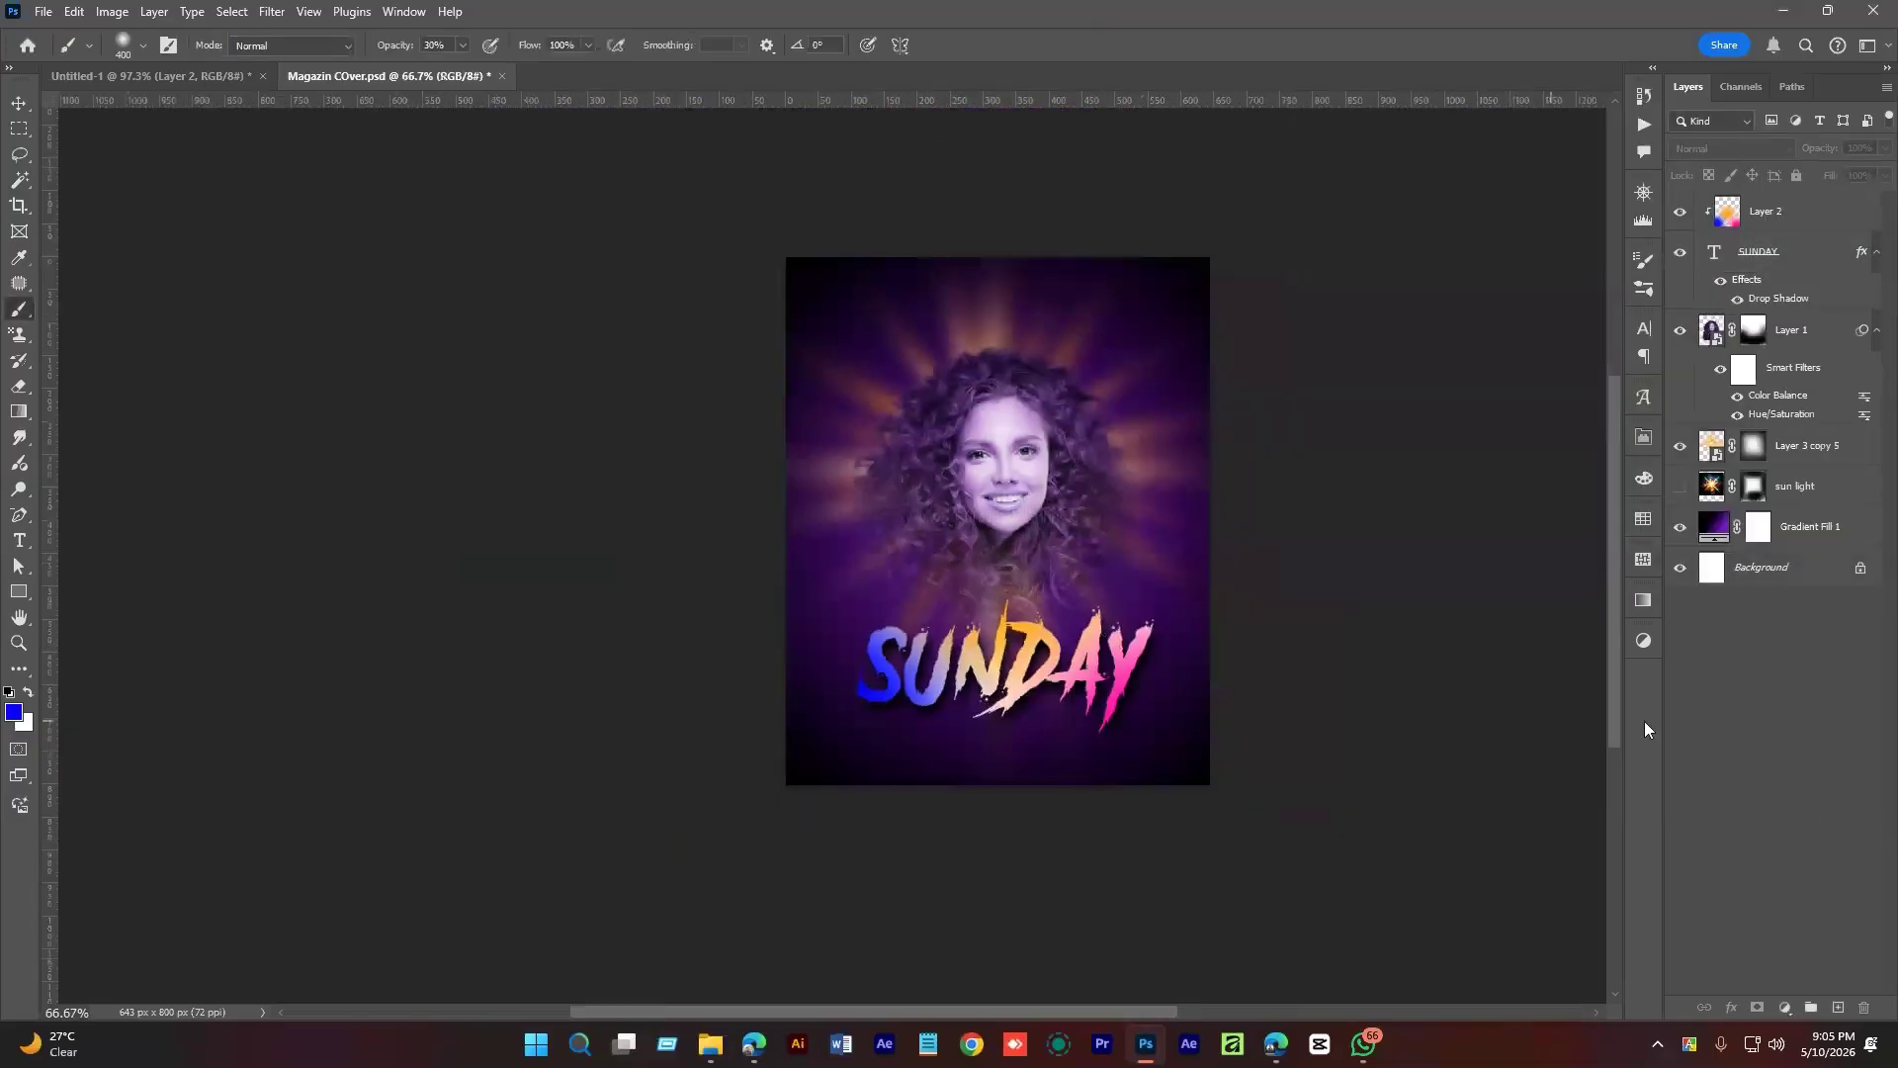
scroll(1028, 647, "up", 1)
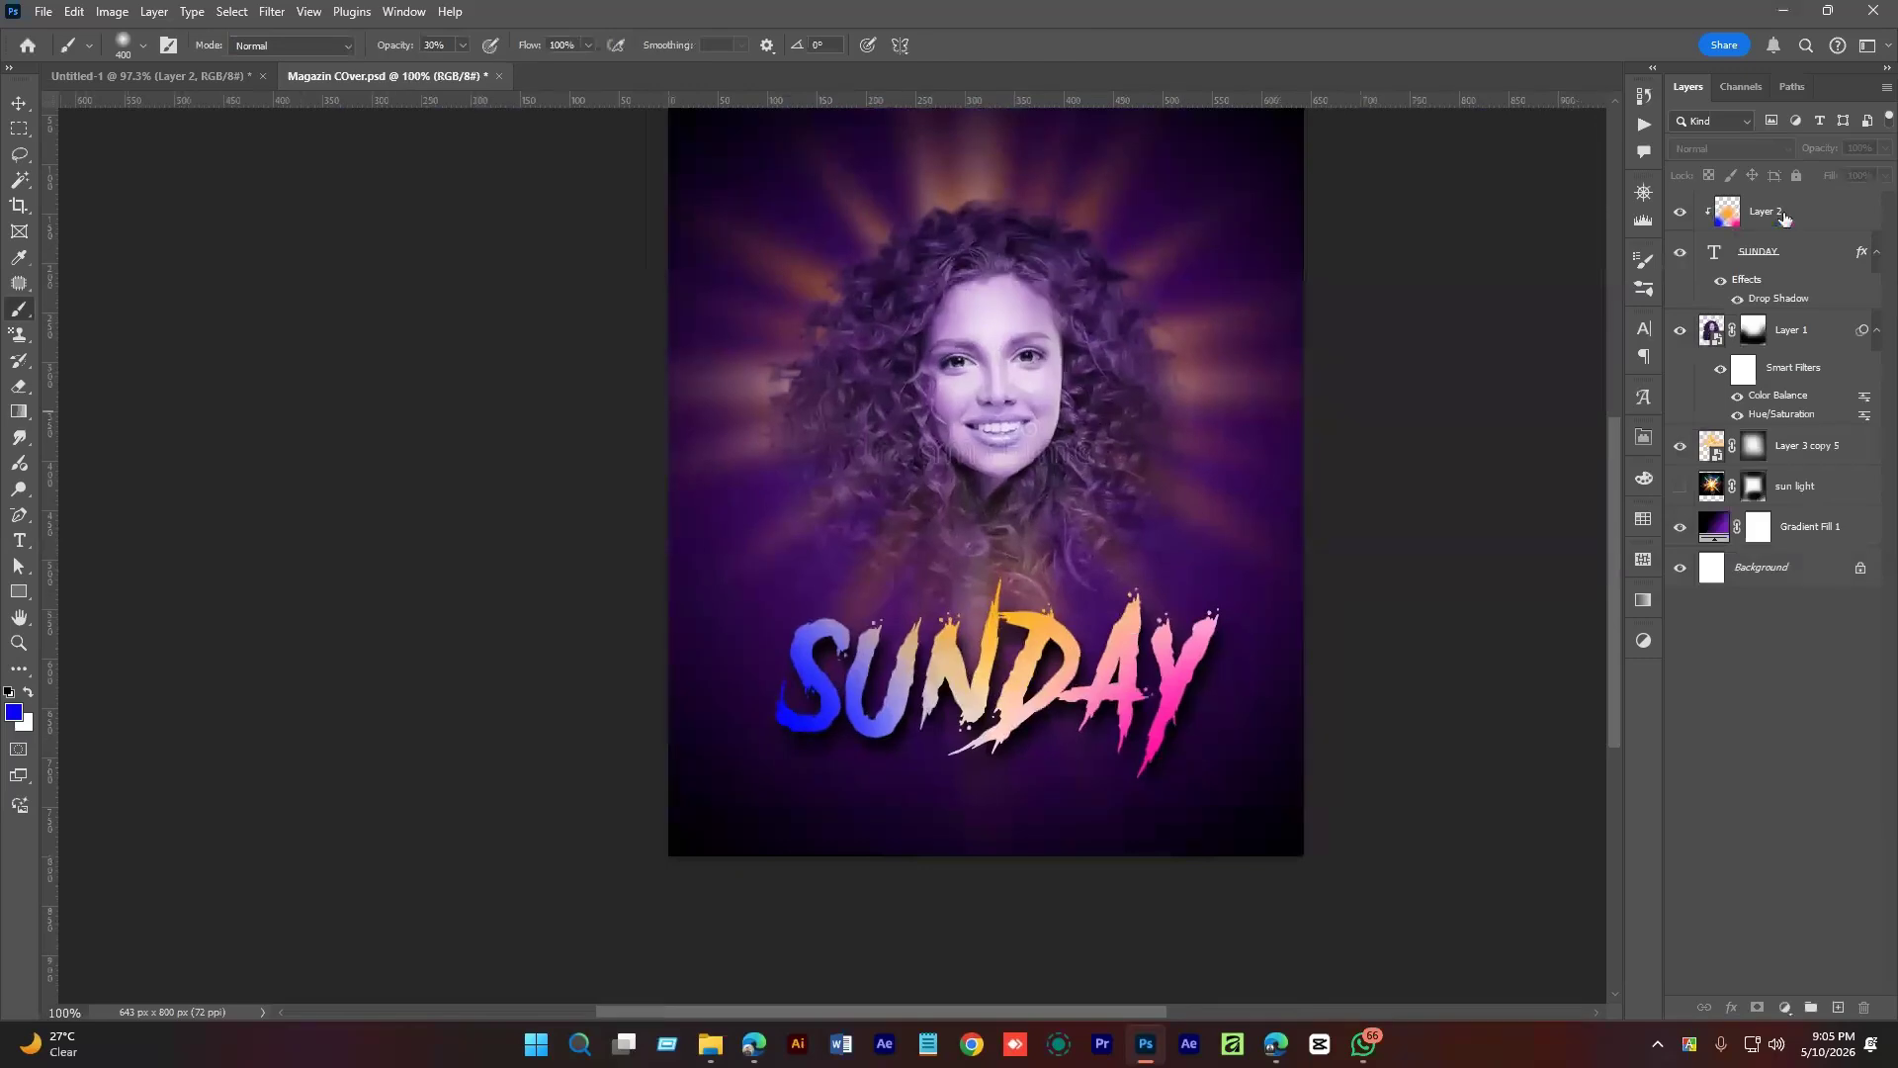
left_click(1784, 218)
left_click(1759, 251, "shift")
key("v")
left_click_drag(1105, 685, 1105, 708)
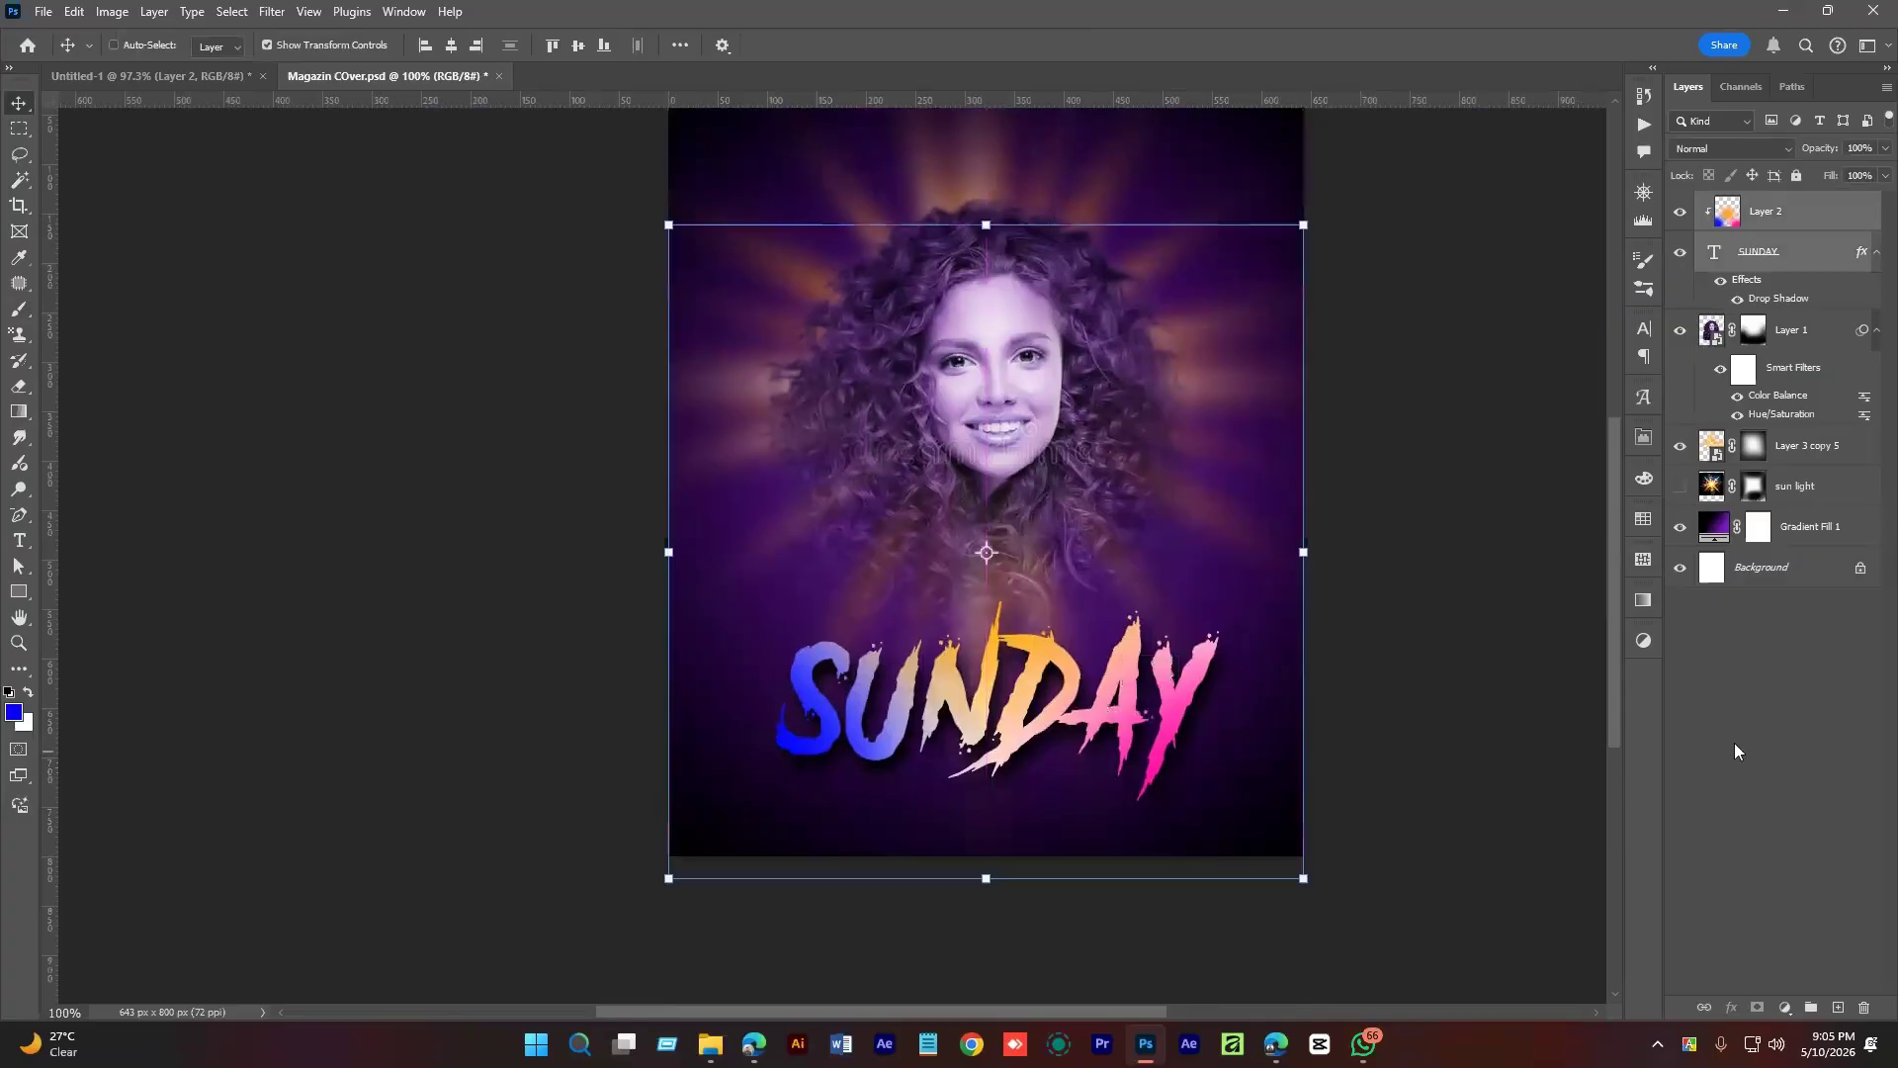
left_click(1747, 748)
left_click_drag(1153, 529, 1145, 605)
left_click(1071, 638, "ctrl")
left_click(1075, 601, "alt")
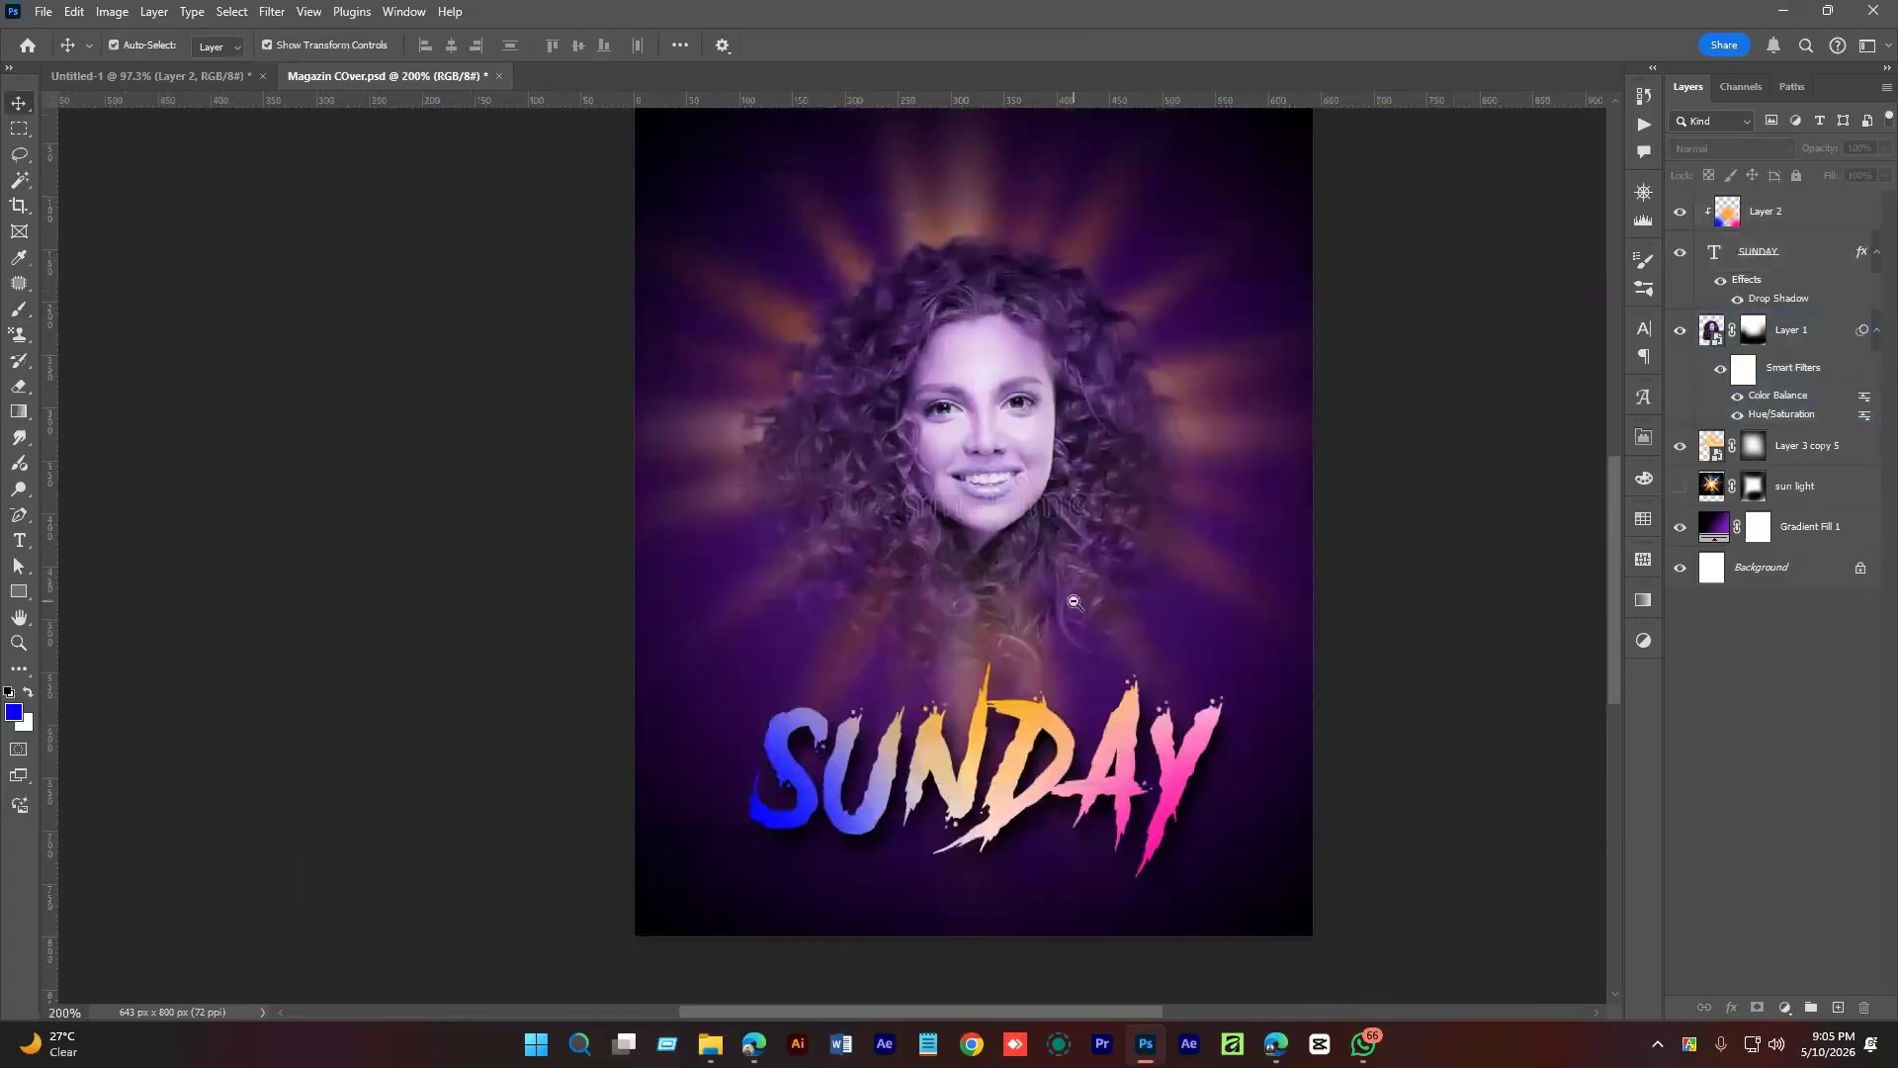
Create a new empty layer above the SUNDAY text's clipped colour layer.
left_click(1075, 601, "alt")
left_click(1063, 642, "ctrl")
left_click(1801, 211, "ctrl")
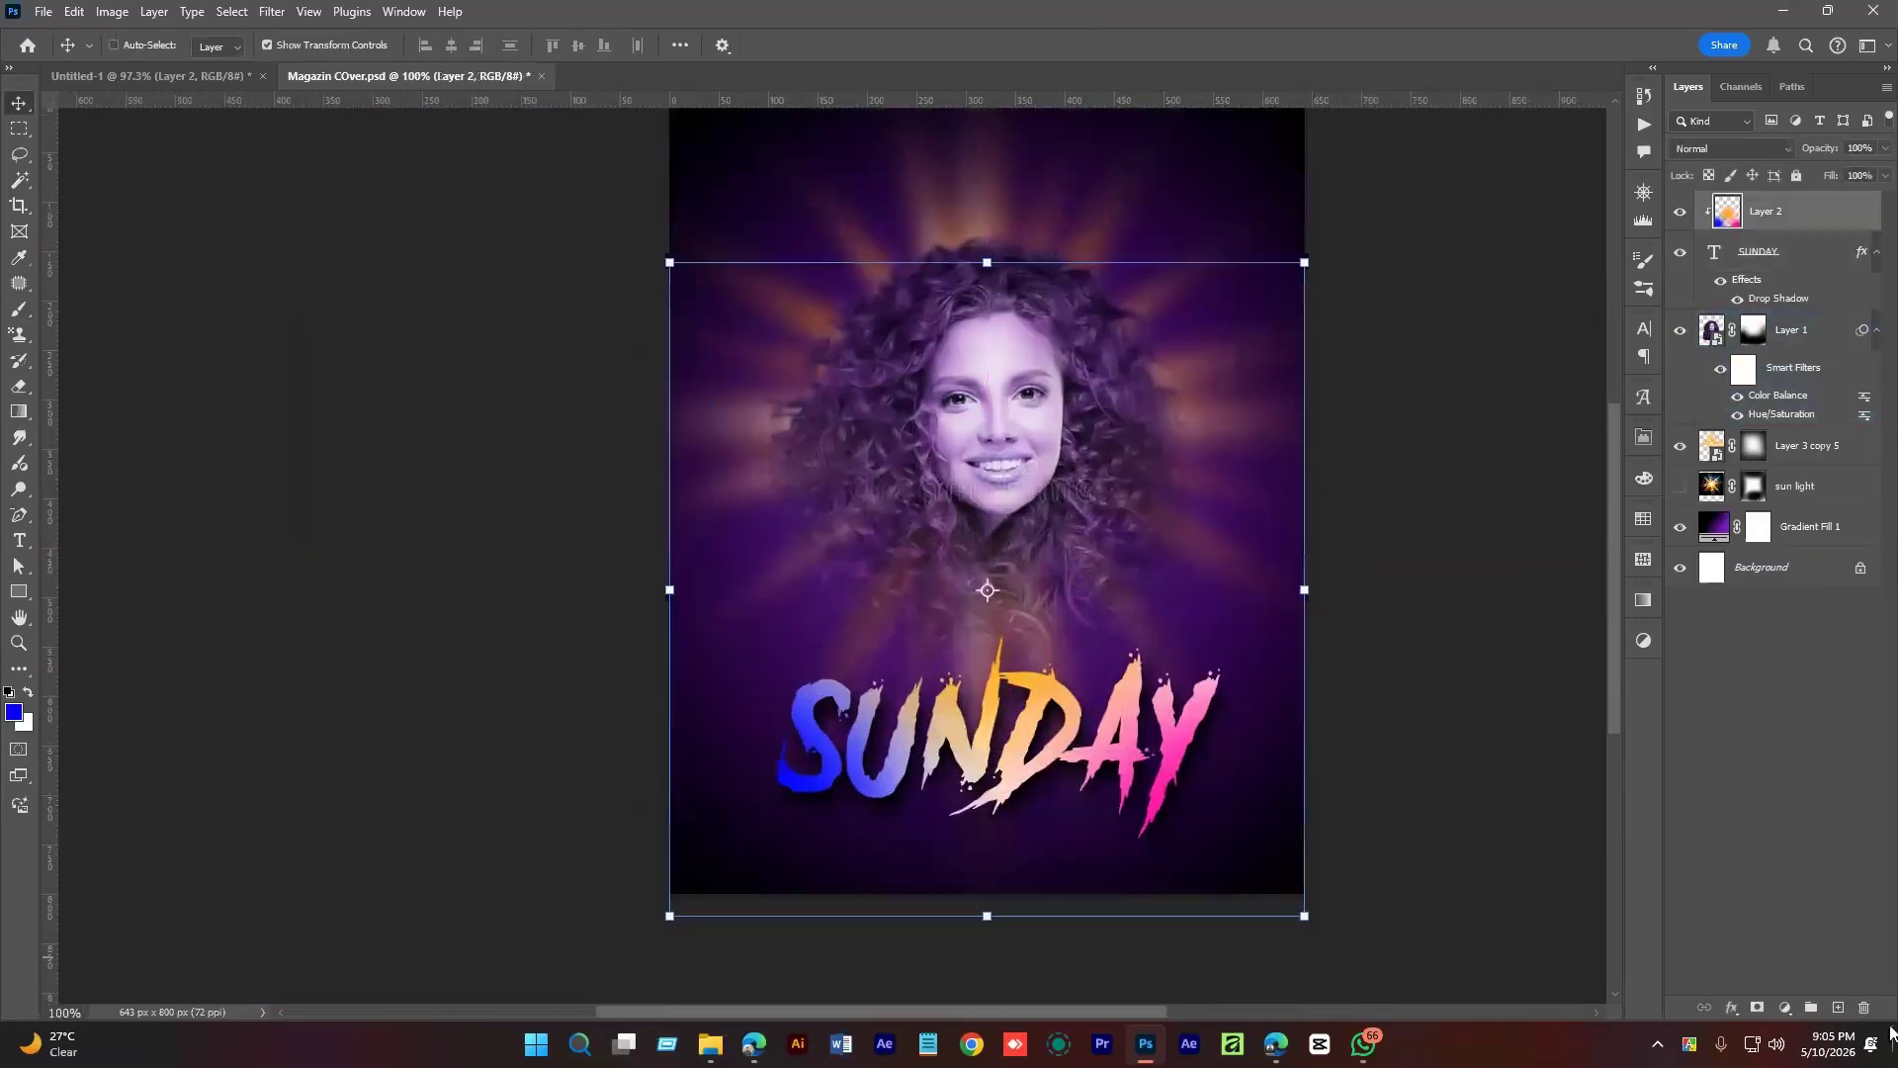
left_click(1839, 1007)
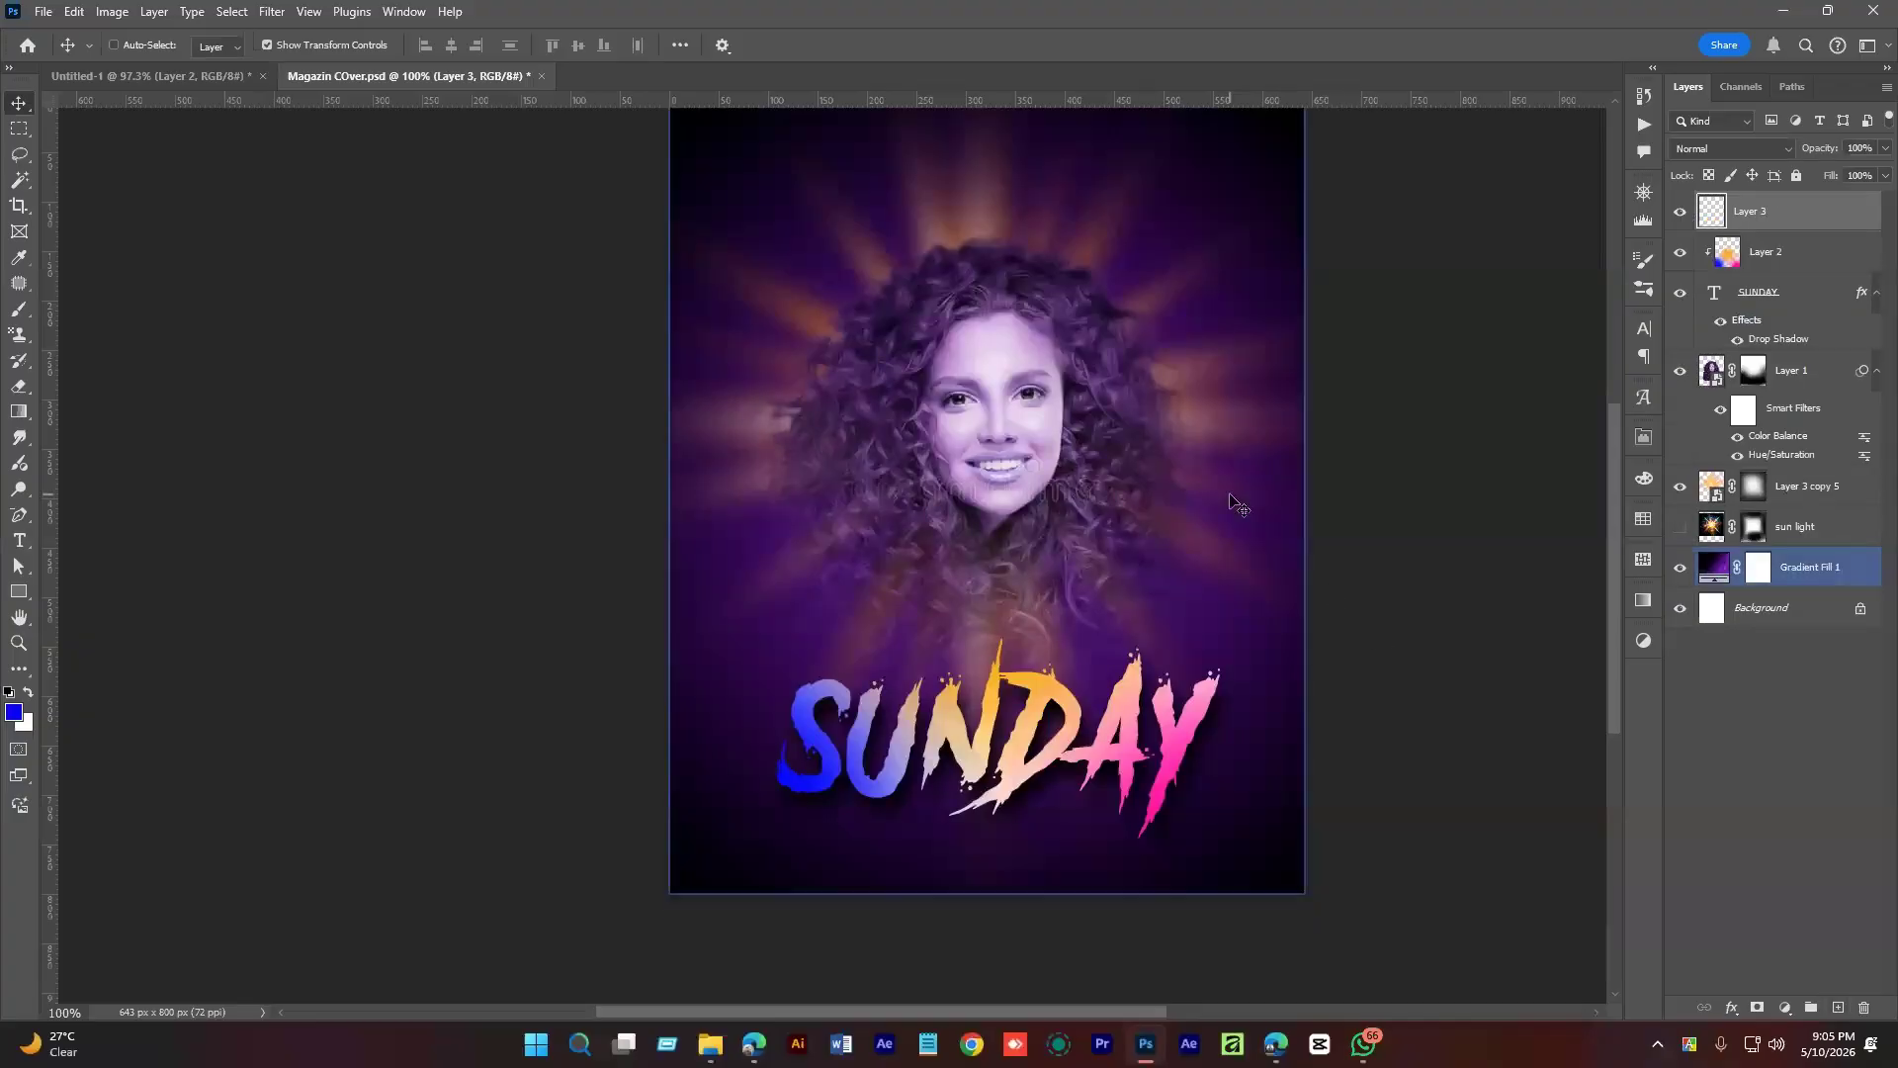
Choose the Blood 1 brush from the 20 Blood Brushes set for painting.
key("b")
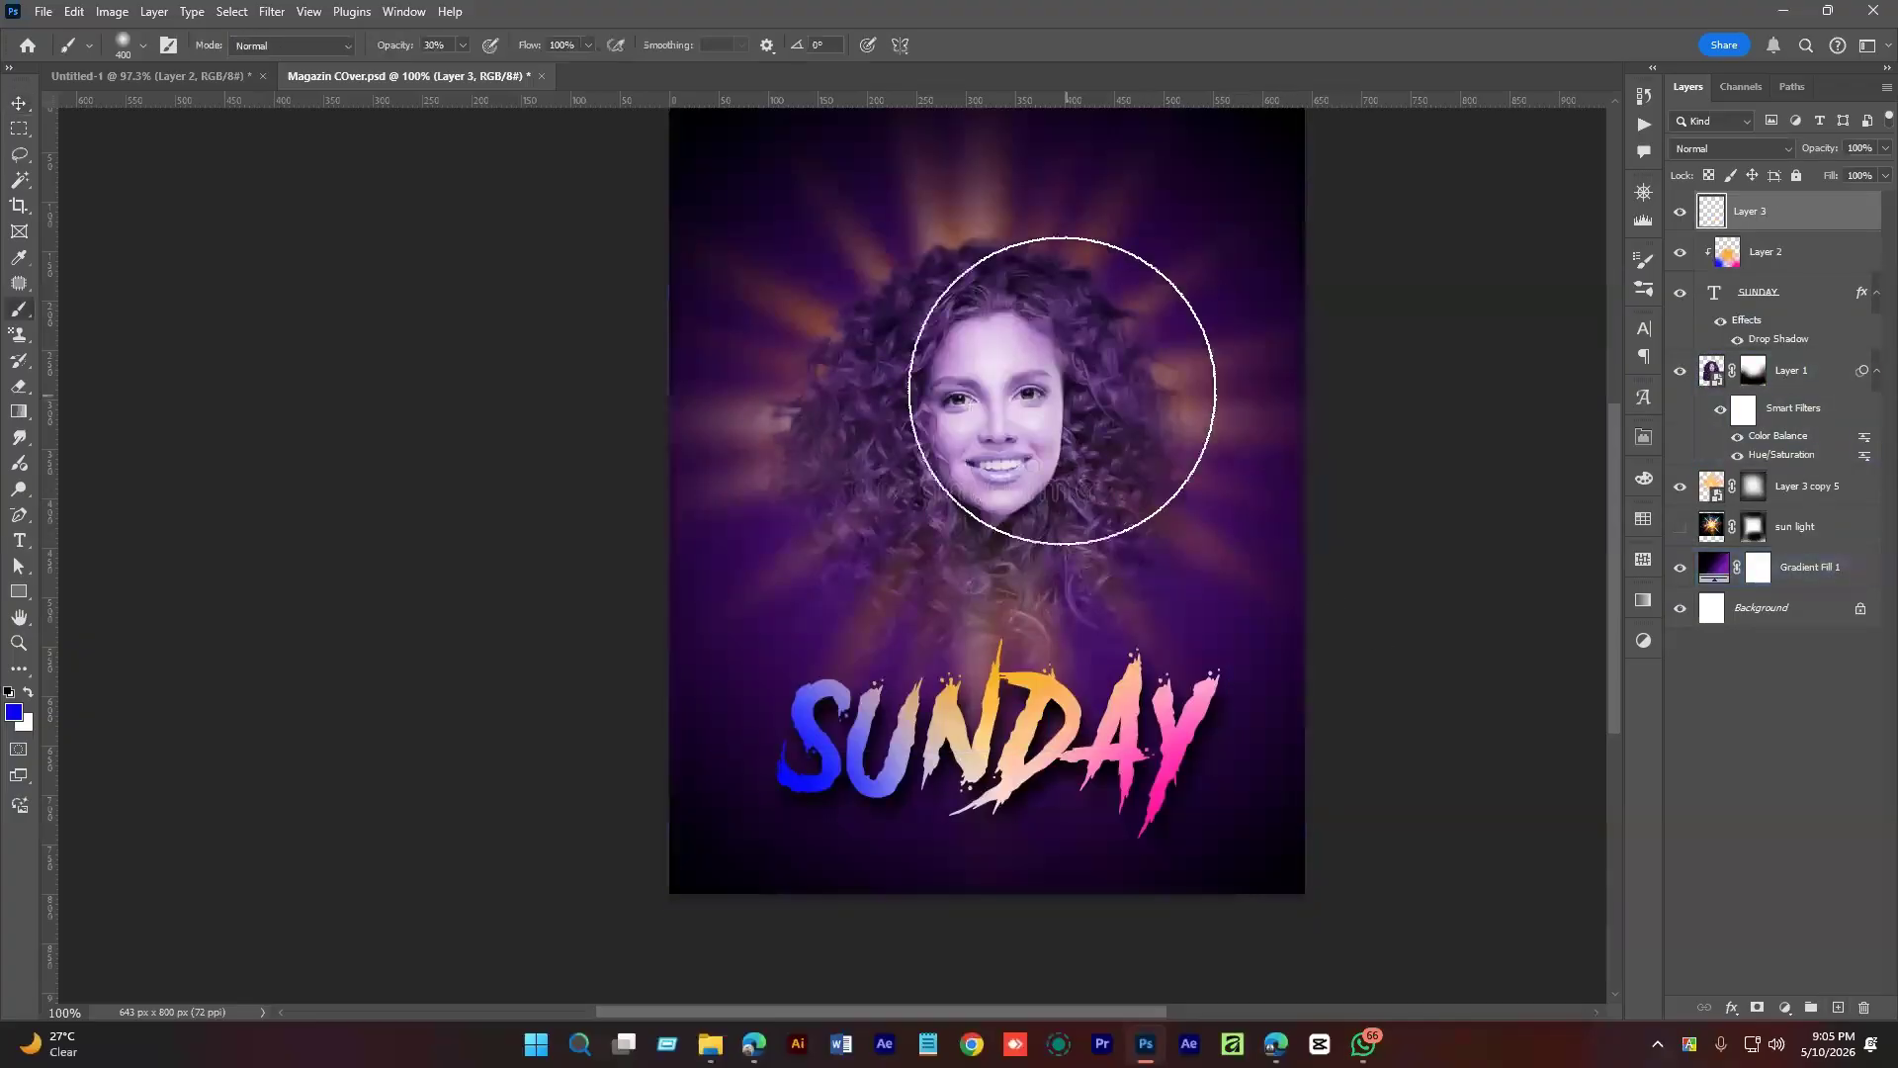
right_click(1001, 376)
left_click(1040, 589)
scroll(1260, 731, "down", 5)
scroll(1265, 742, "down", 5)
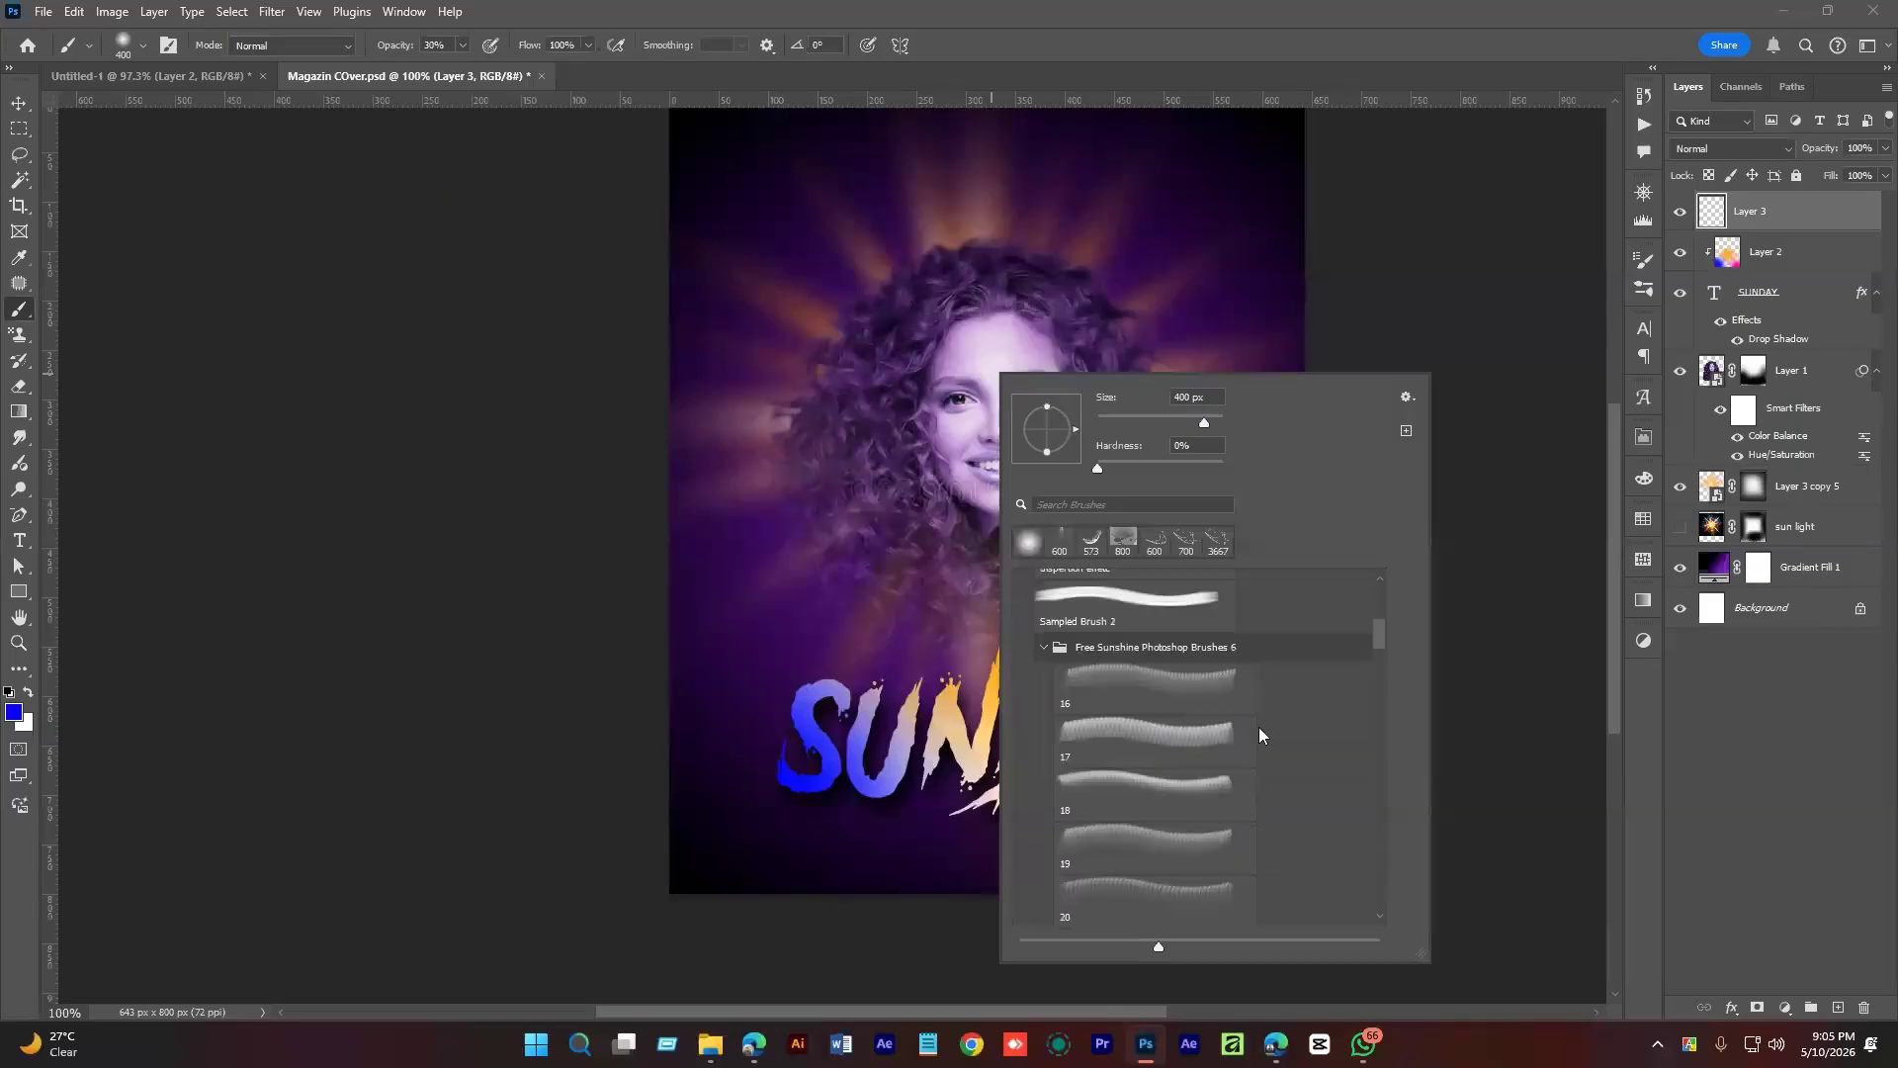
left_click_drag(1392, 661, 1396, 719)
left_click(1041, 632)
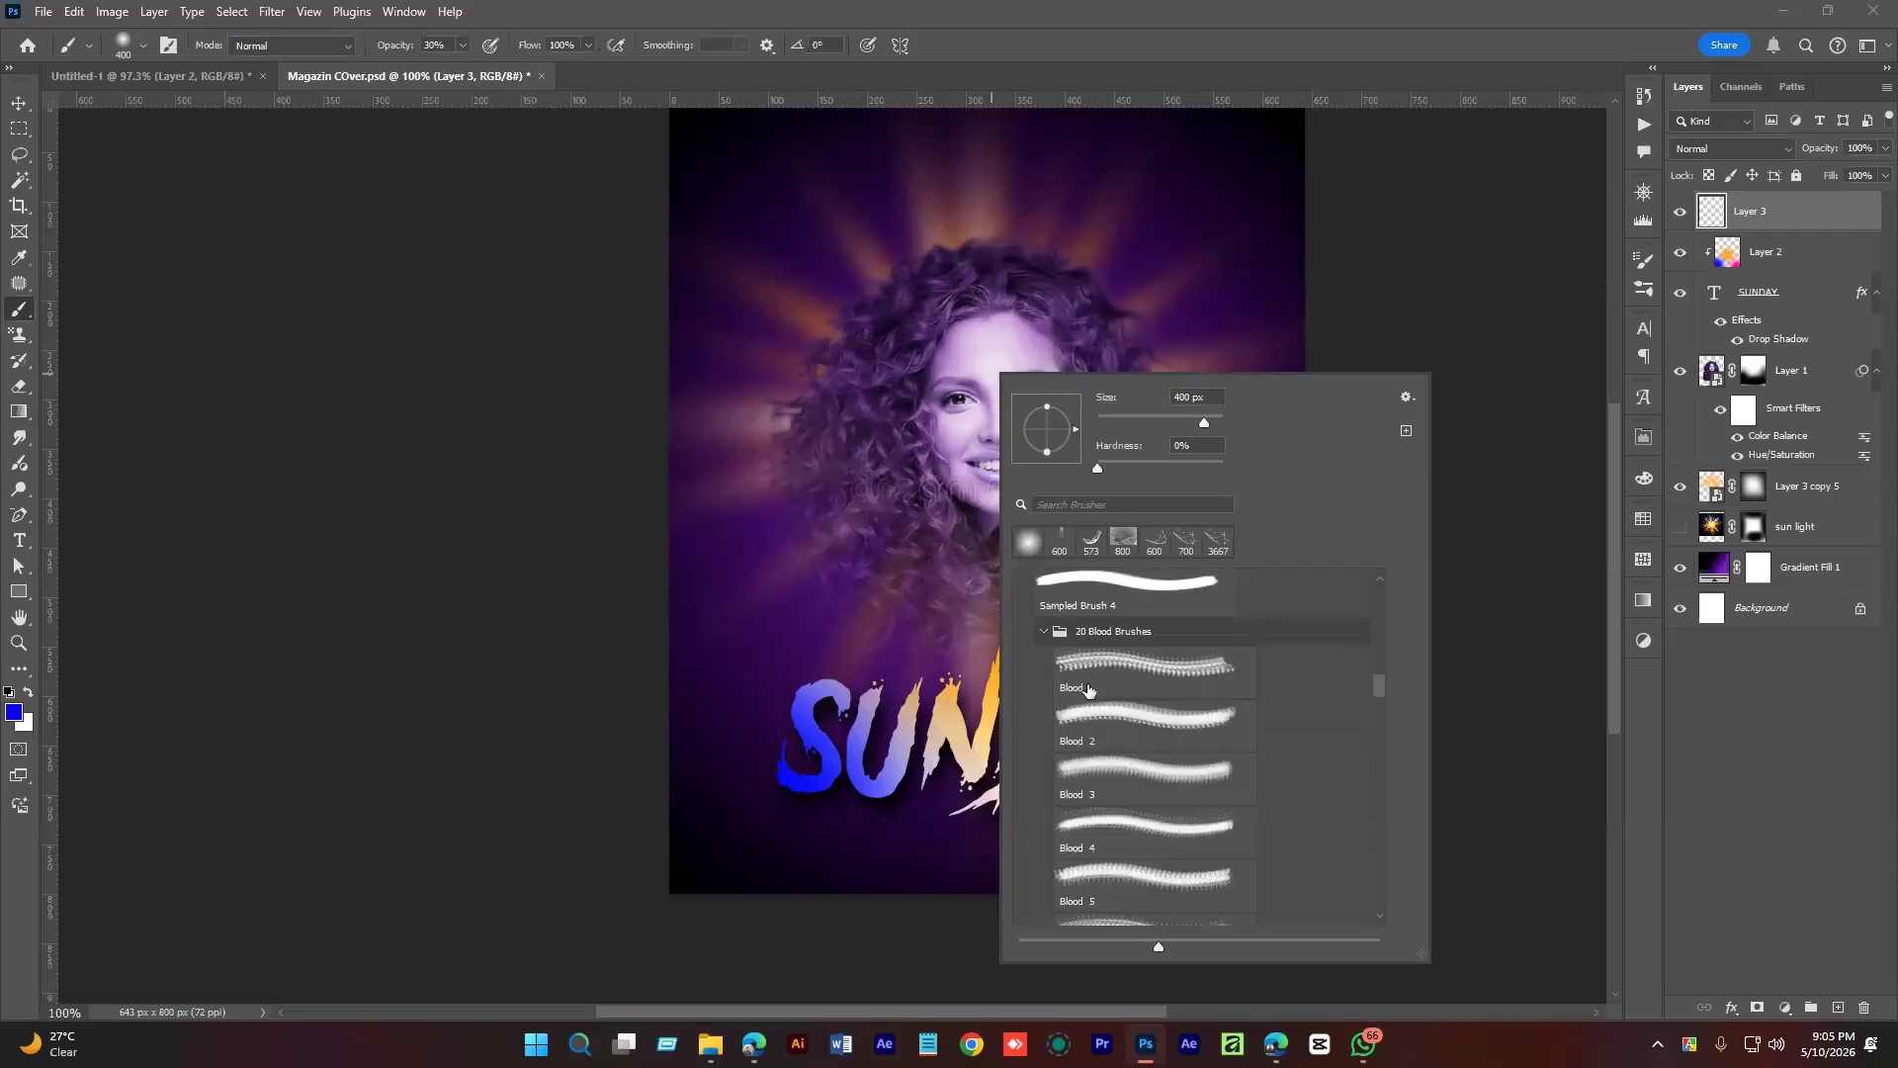
left_click(1147, 667)
left_click_drag(1213, 423, 1212, 591)
left_click(1178, 195)
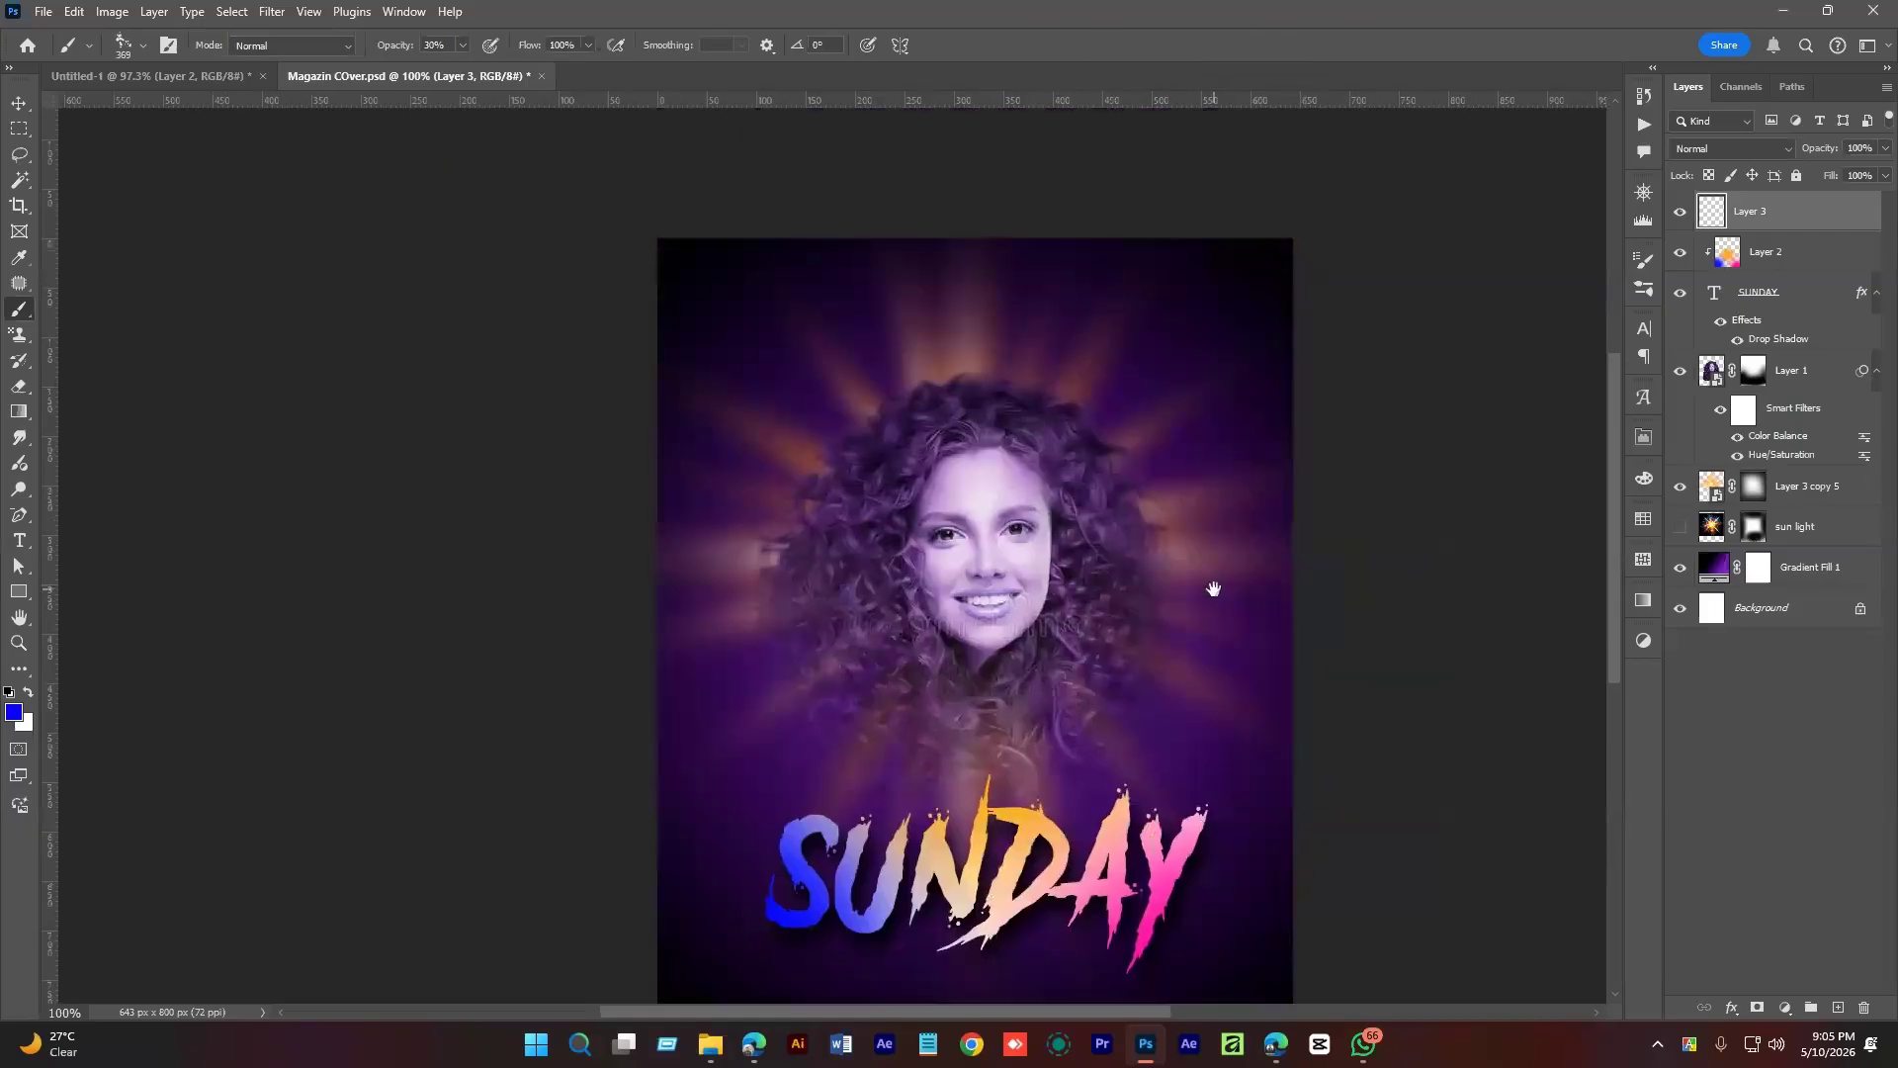
Set the foreground colour to red ff0000 and enlarge the splatter brush to 700 px.
left_click(14, 710)
type("ff0000")
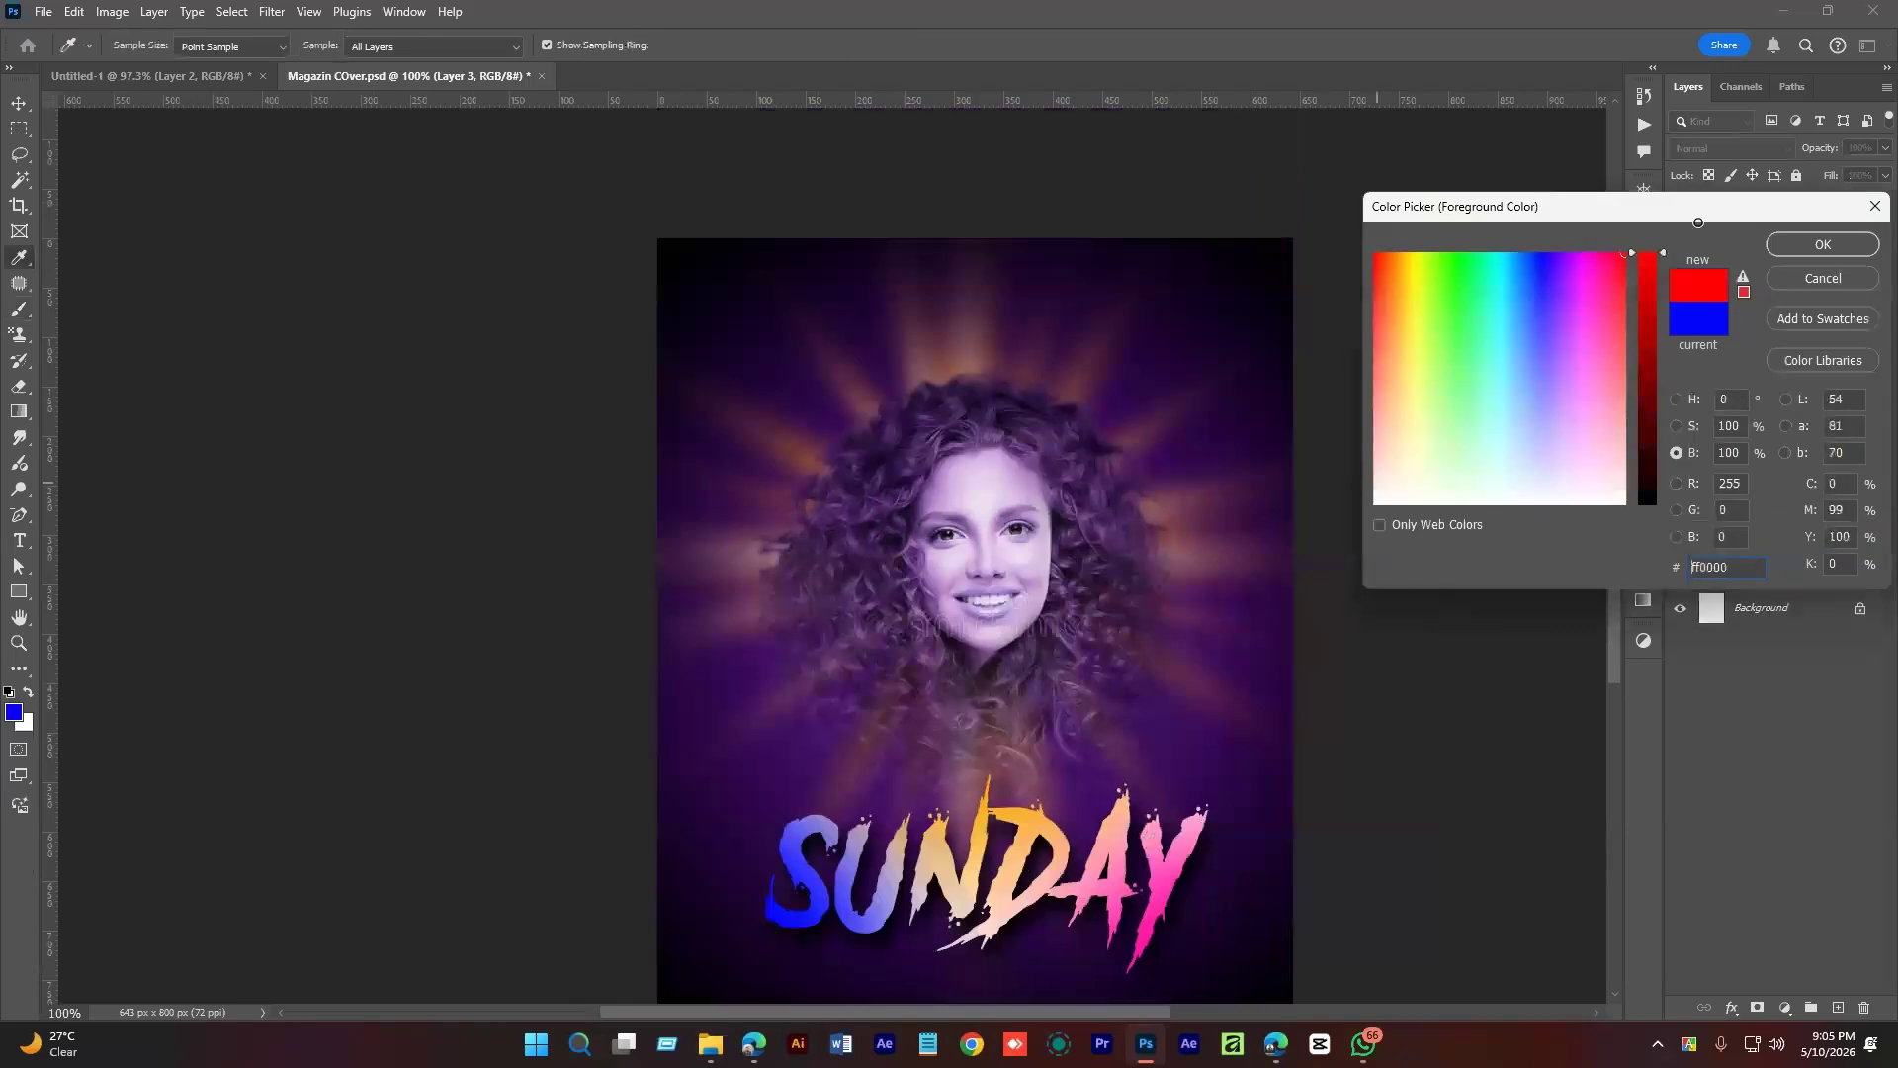
key("Return")
key("bracketright")
key("bracketright")
key("bracketright")
key("bracketright")
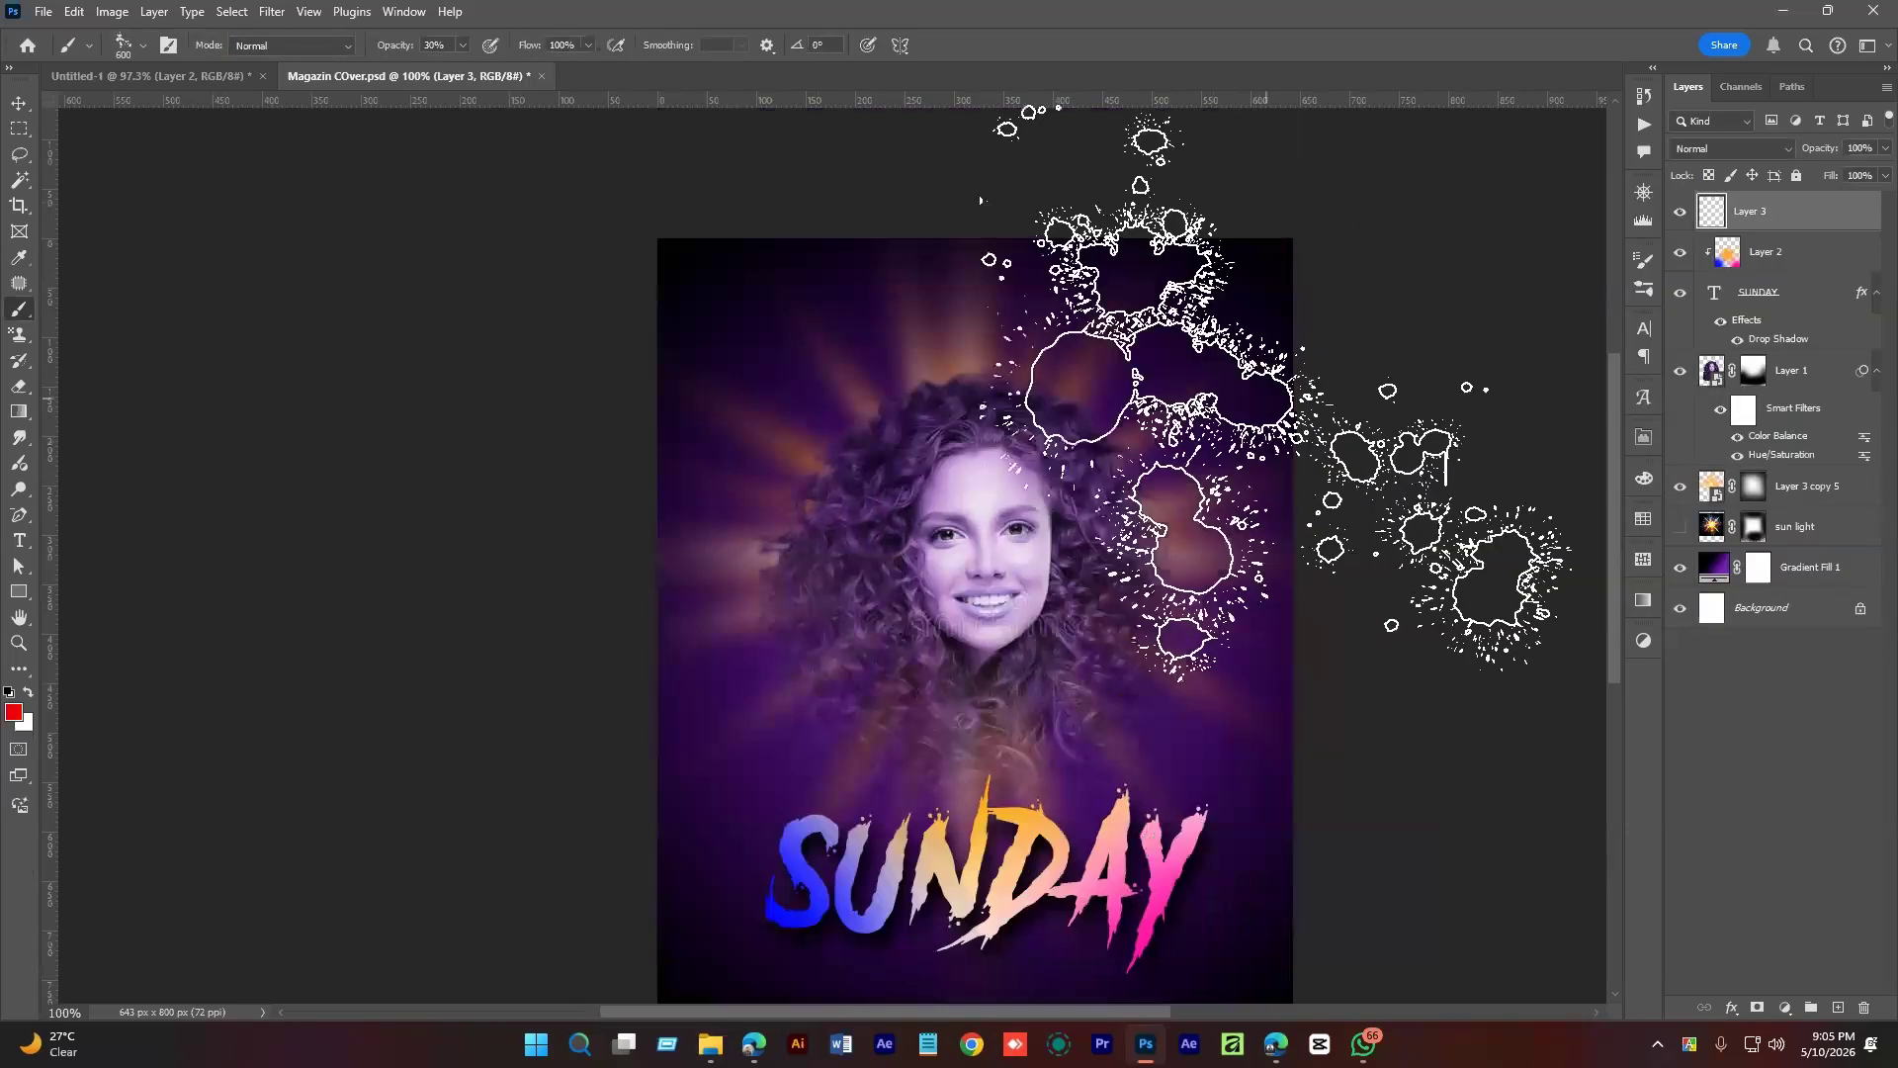
left_click_drag(1194, 466, 1009, 584)
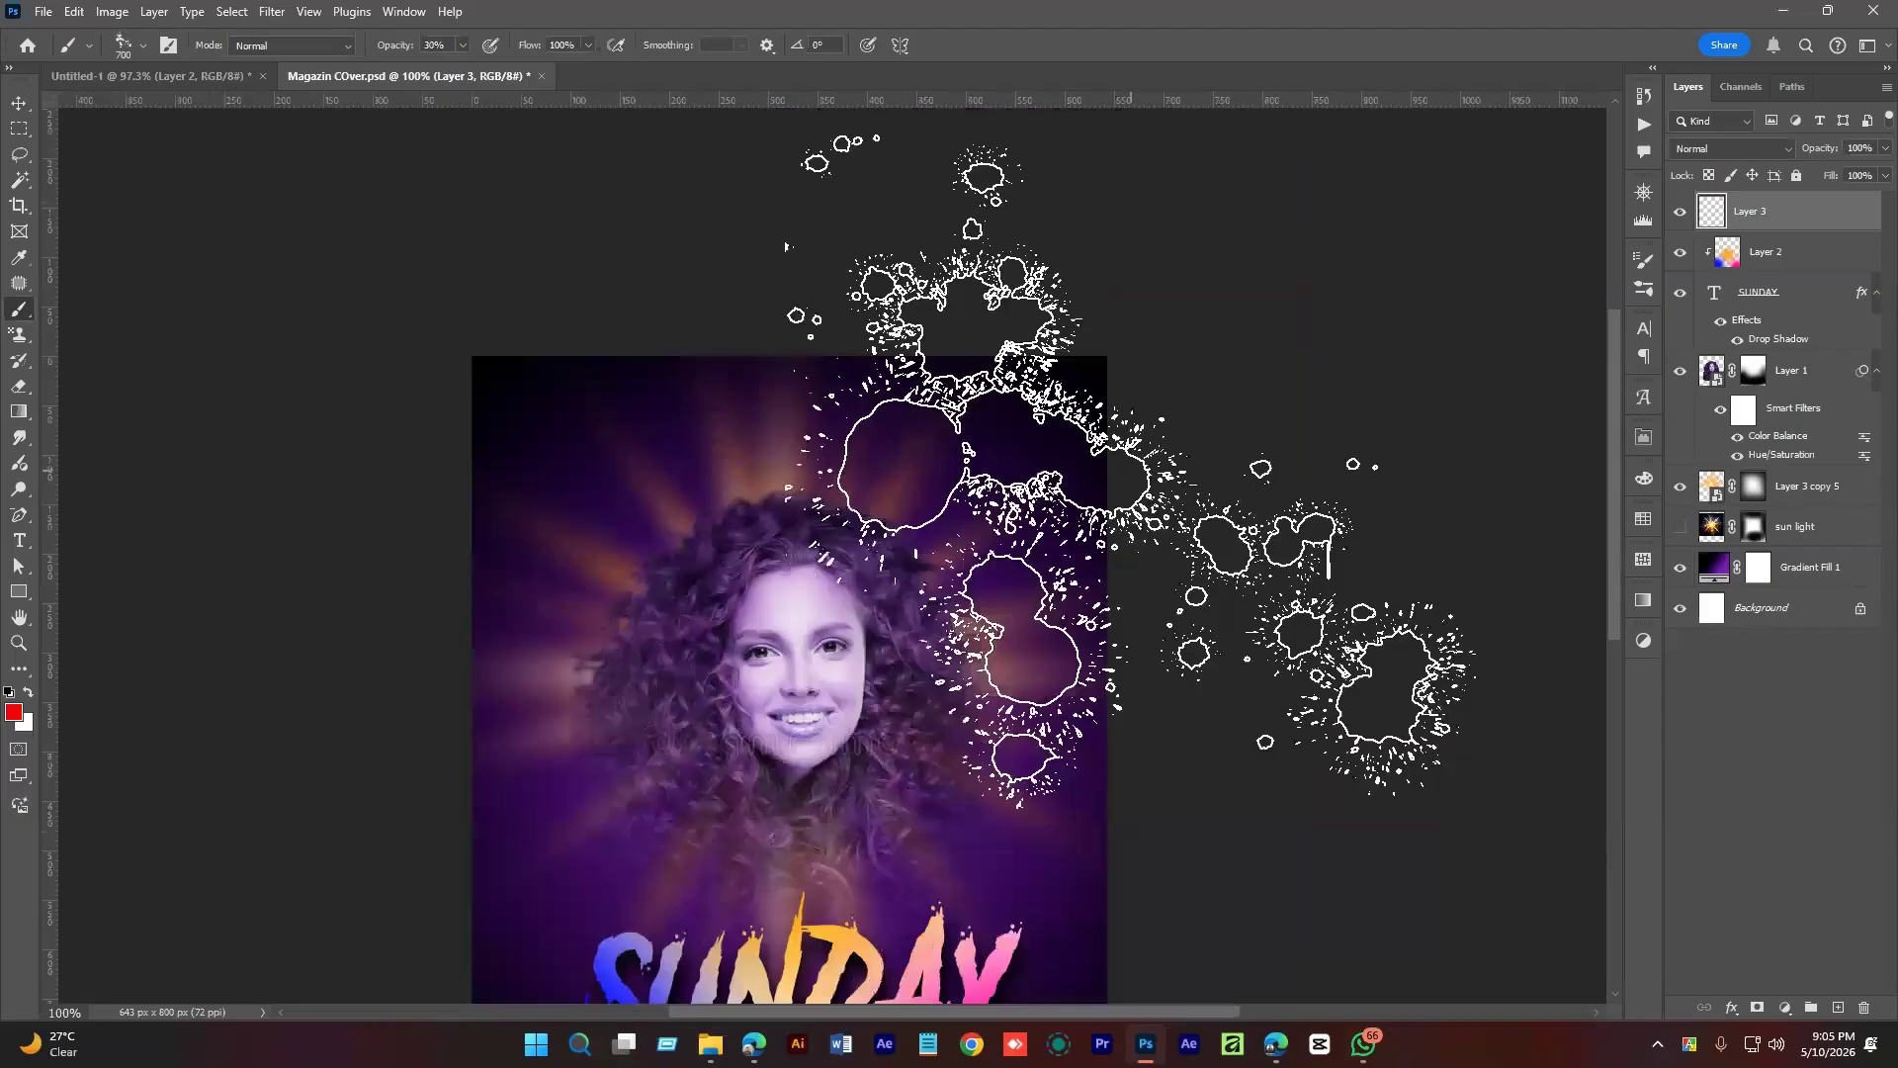
Undo a trial splatter at 30% opacity, raise the brush opacity to 100%, and stamp it over the cover's upper-right corner.
left_click(1128, 472)
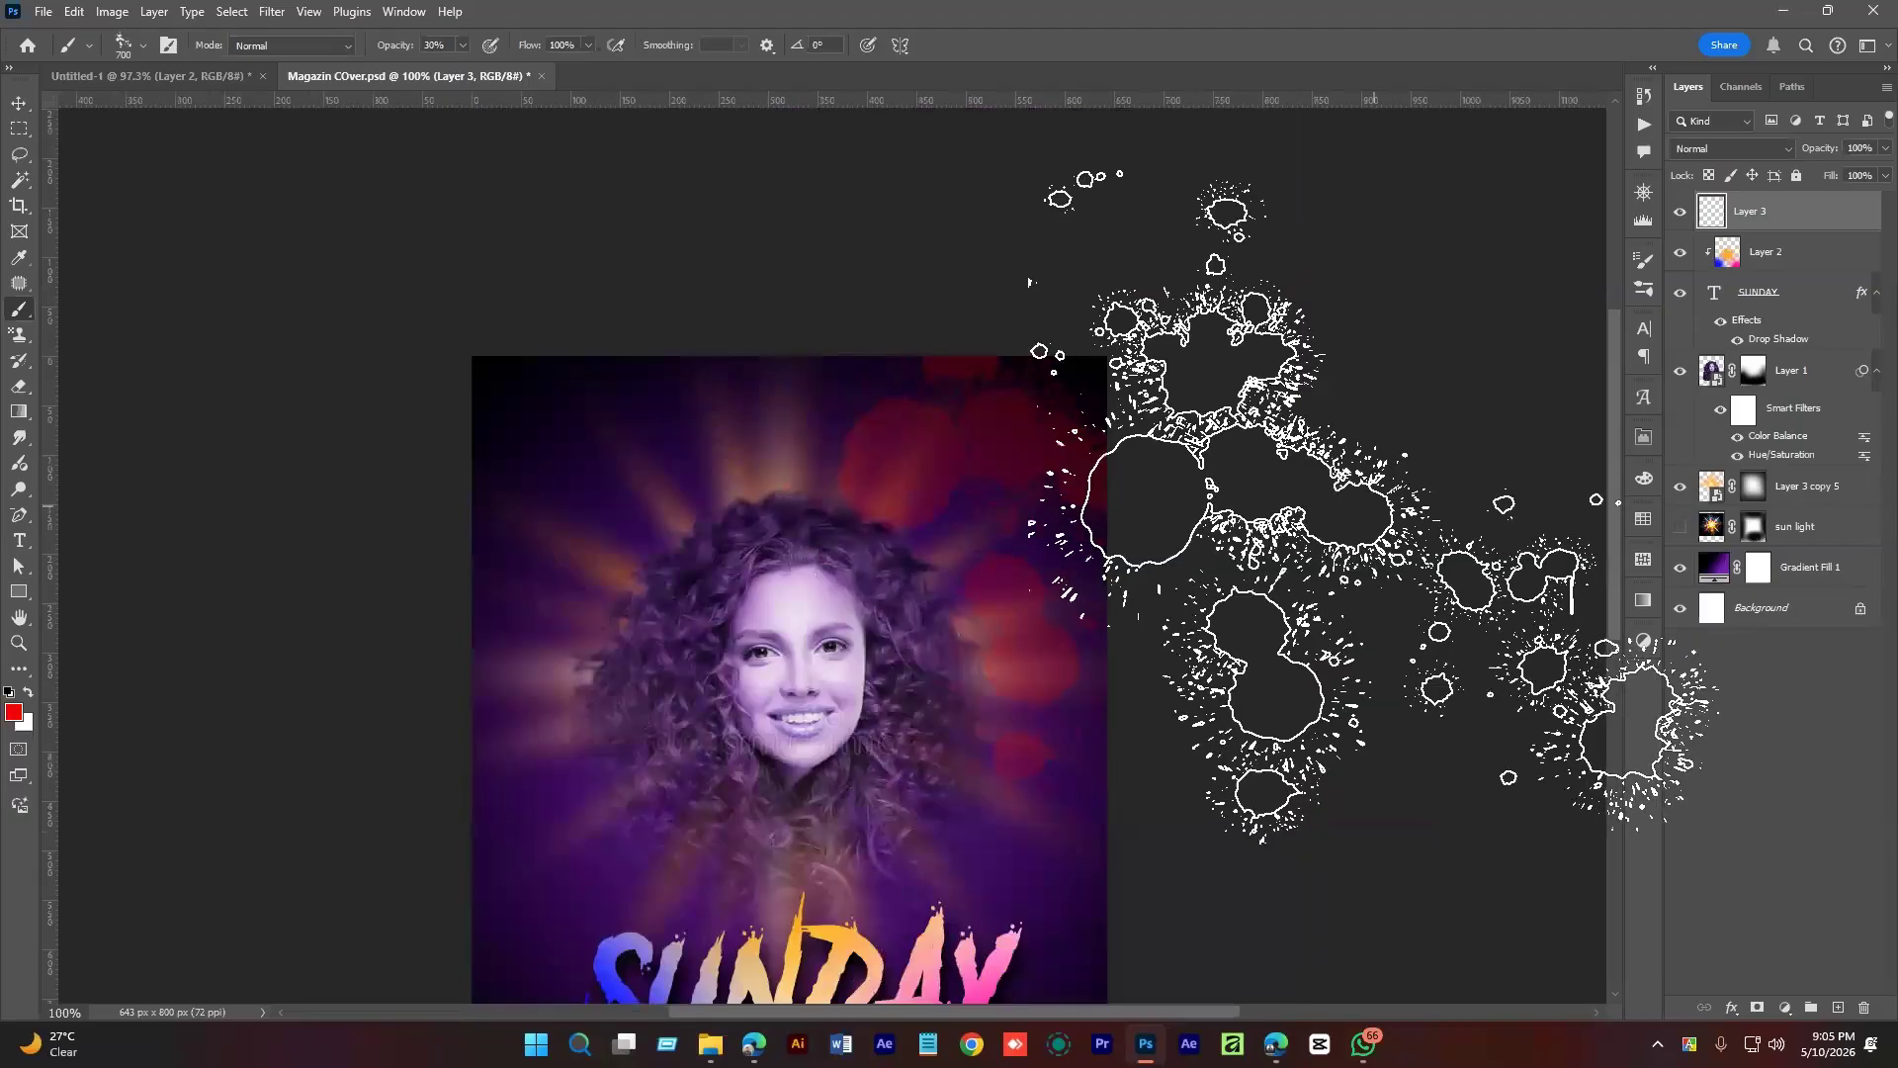
key("ctrl+z")
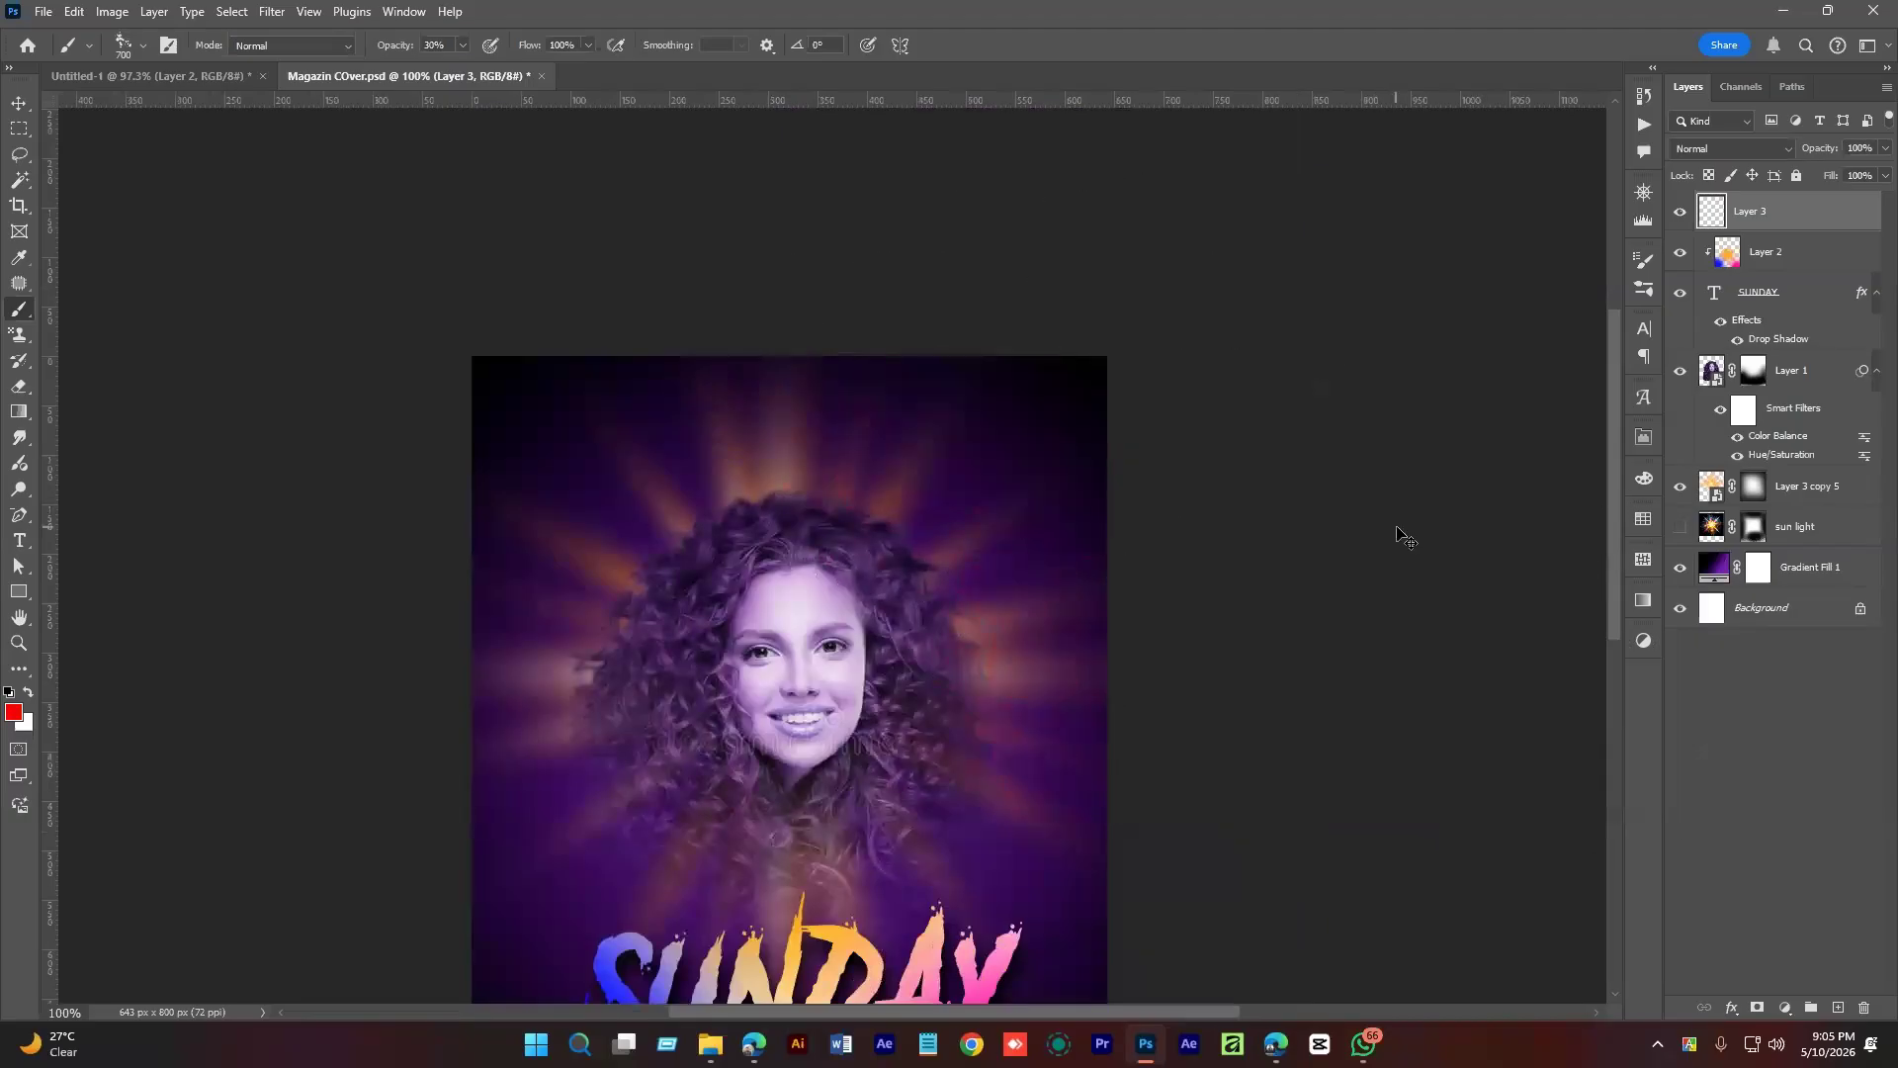
left_click(464, 45)
left_click_drag(463, 76, 531, 76)
left_click(1088, 366)
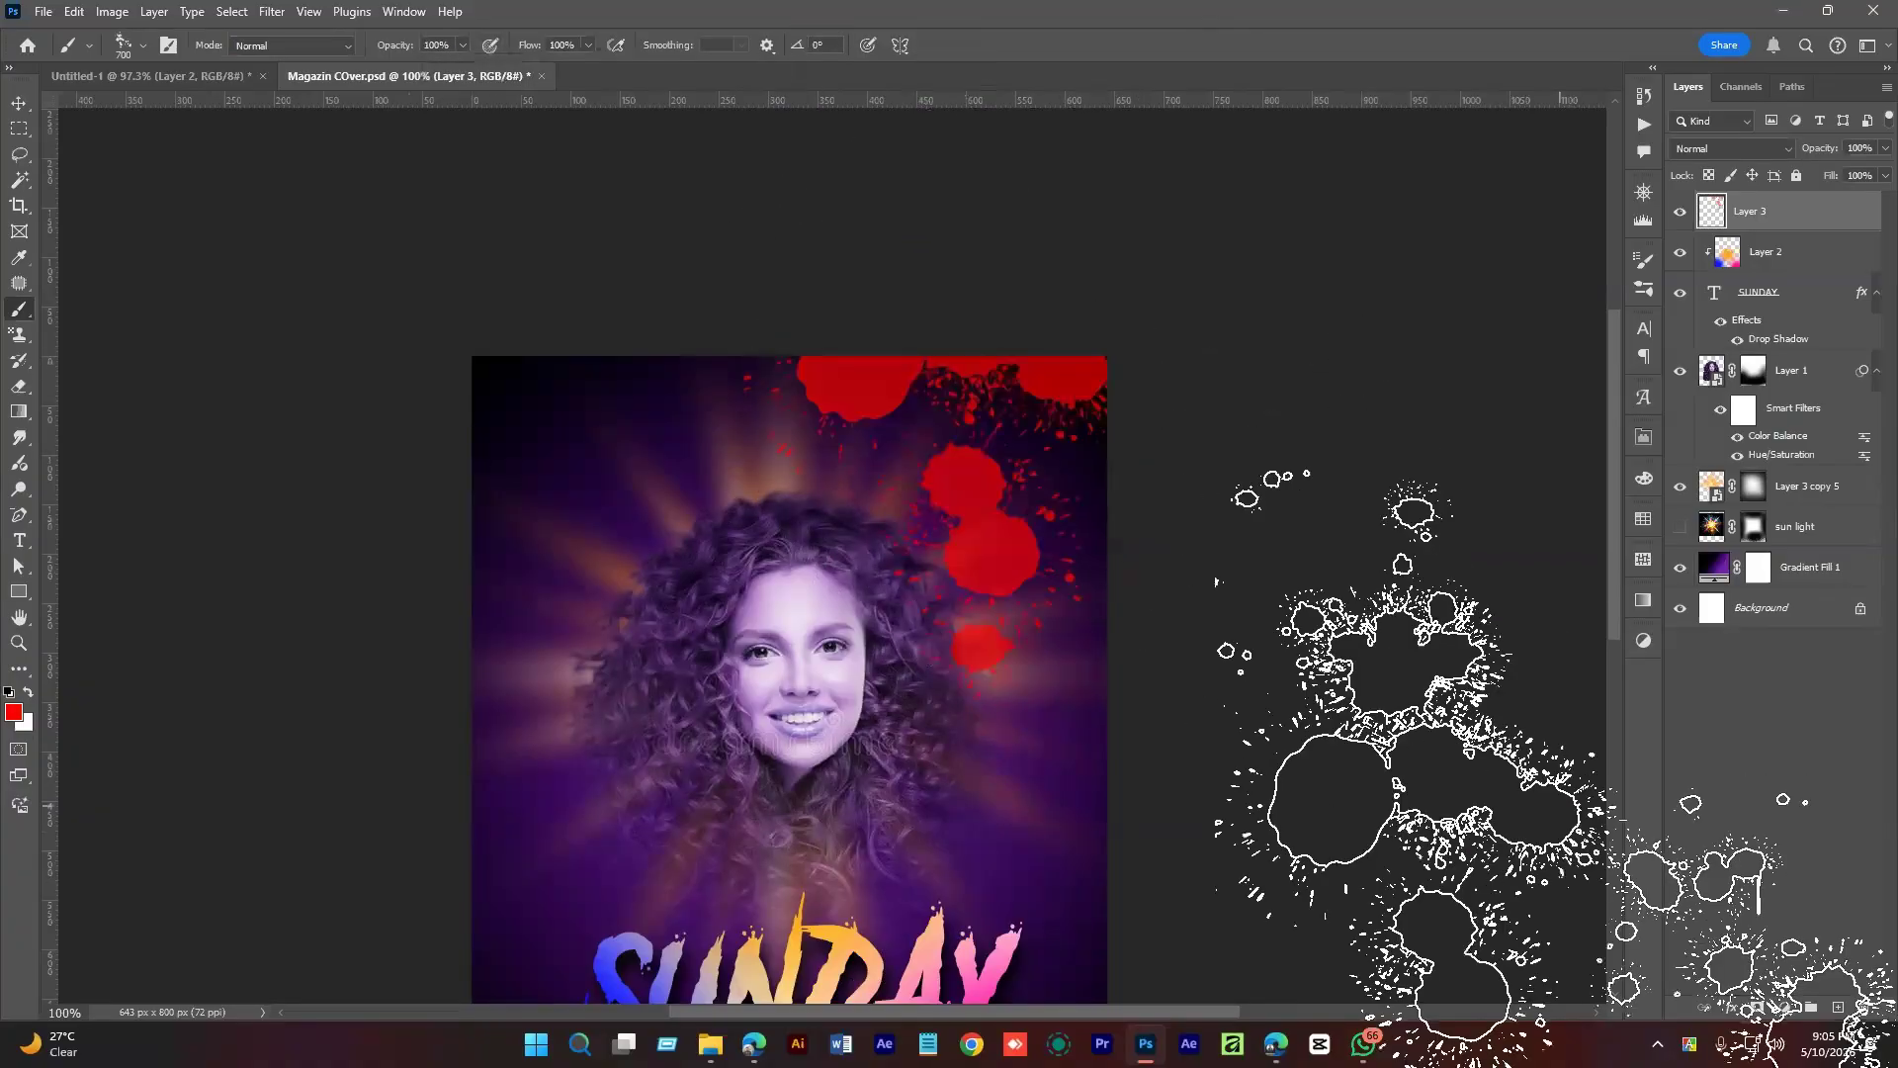
Scale the red splatter up to about 127% and position it over the cover's upper-right corner.
key("v")
scroll(1151, 623, "down", 1)
left_click(1152, 623)
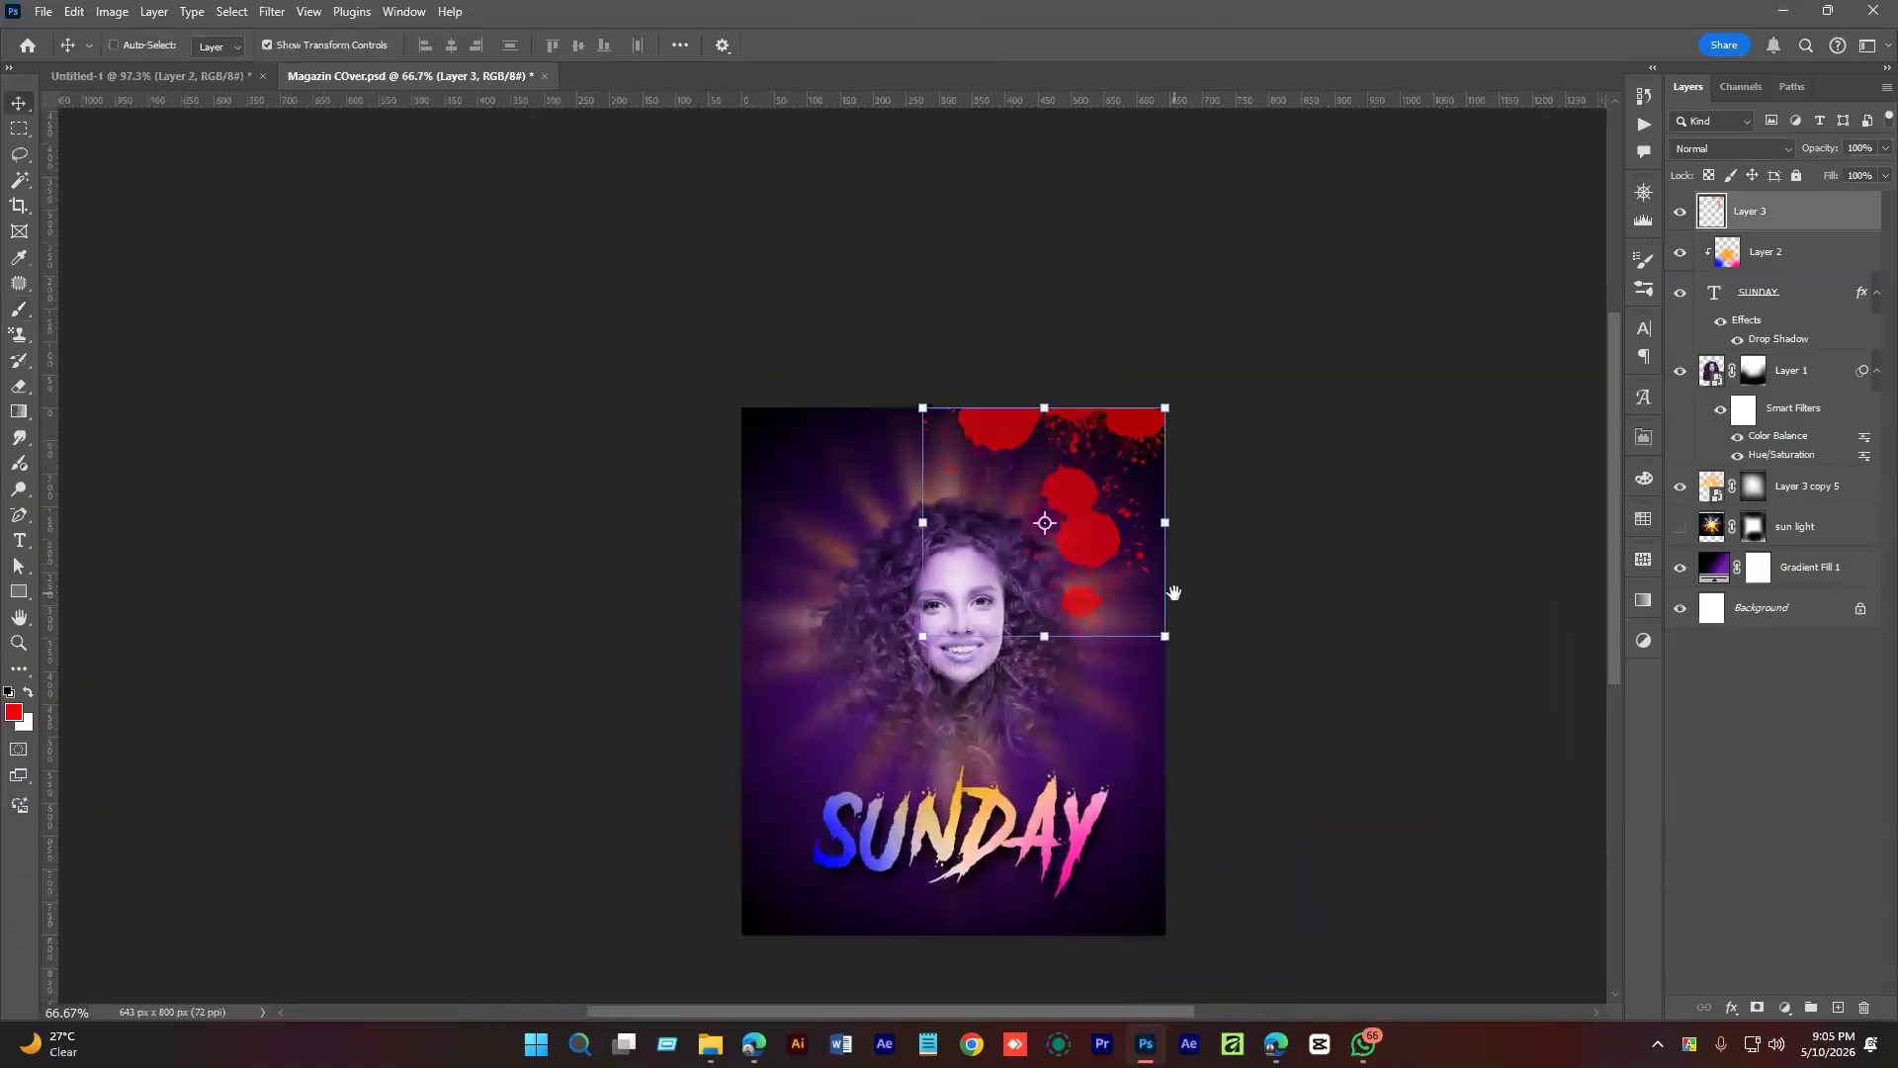
left_click_drag(1166, 415, 1200, 374)
left_click_drag(1140, 547, 1133, 547)
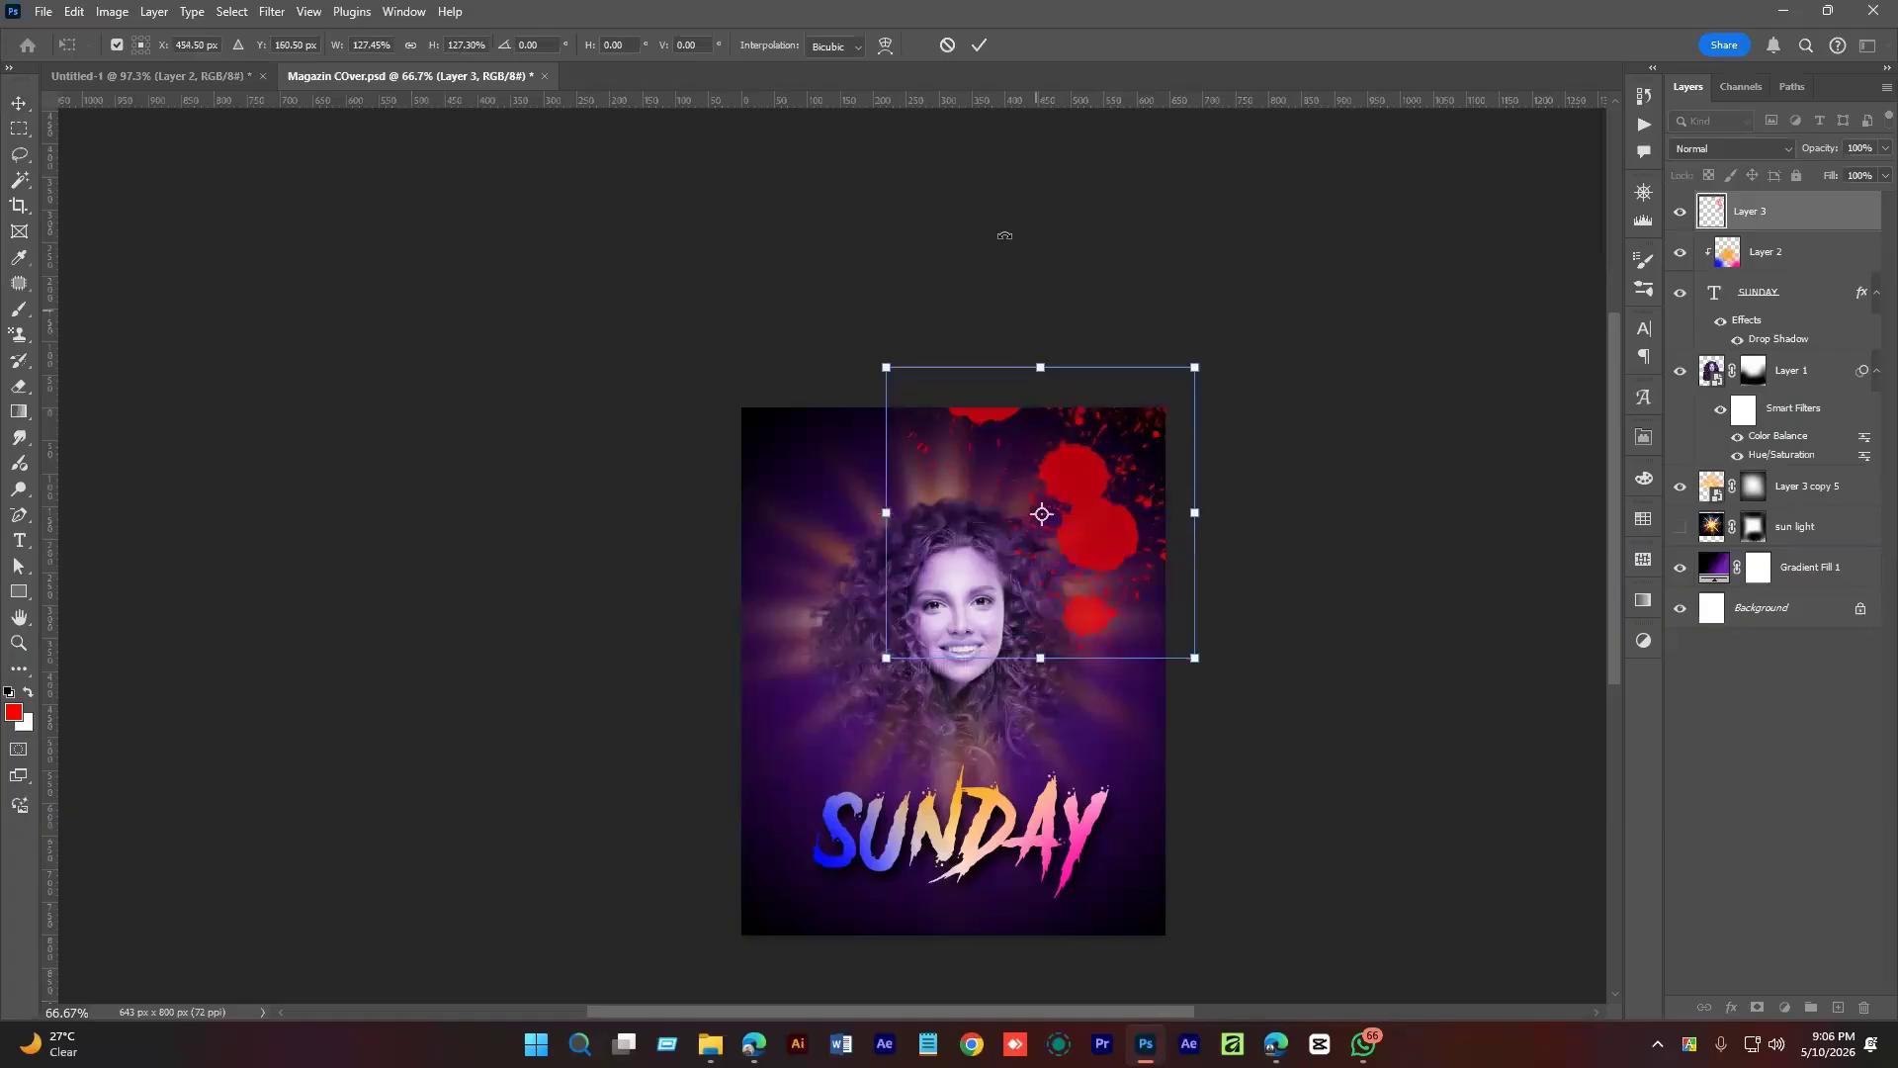
left_click(978, 44)
Preview other blend modes such as Divide on the red splatter layer and keep it at Normal.
key("space")
left_click_drag(1225, 614, 1313, 495)
left_click_drag(1206, 453, 1199, 491)
left_click(1707, 149)
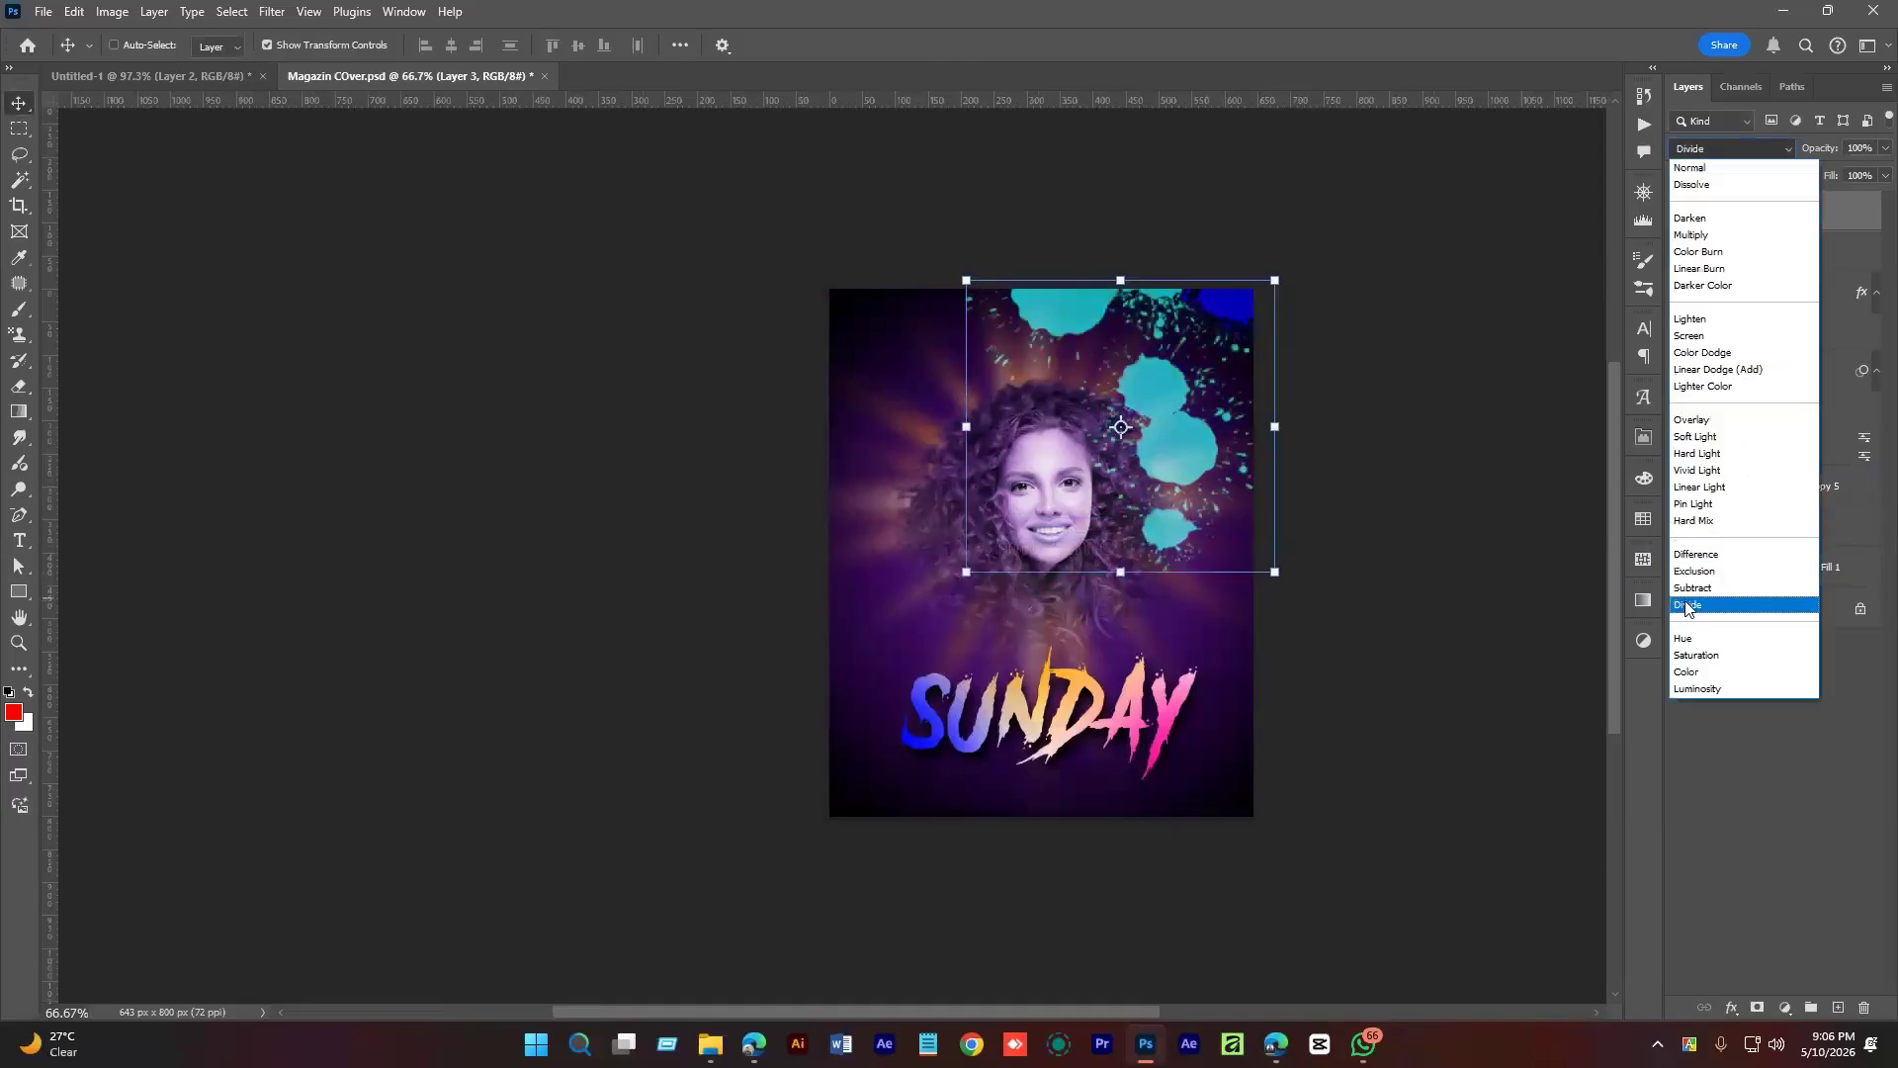
left_click(1752, 825)
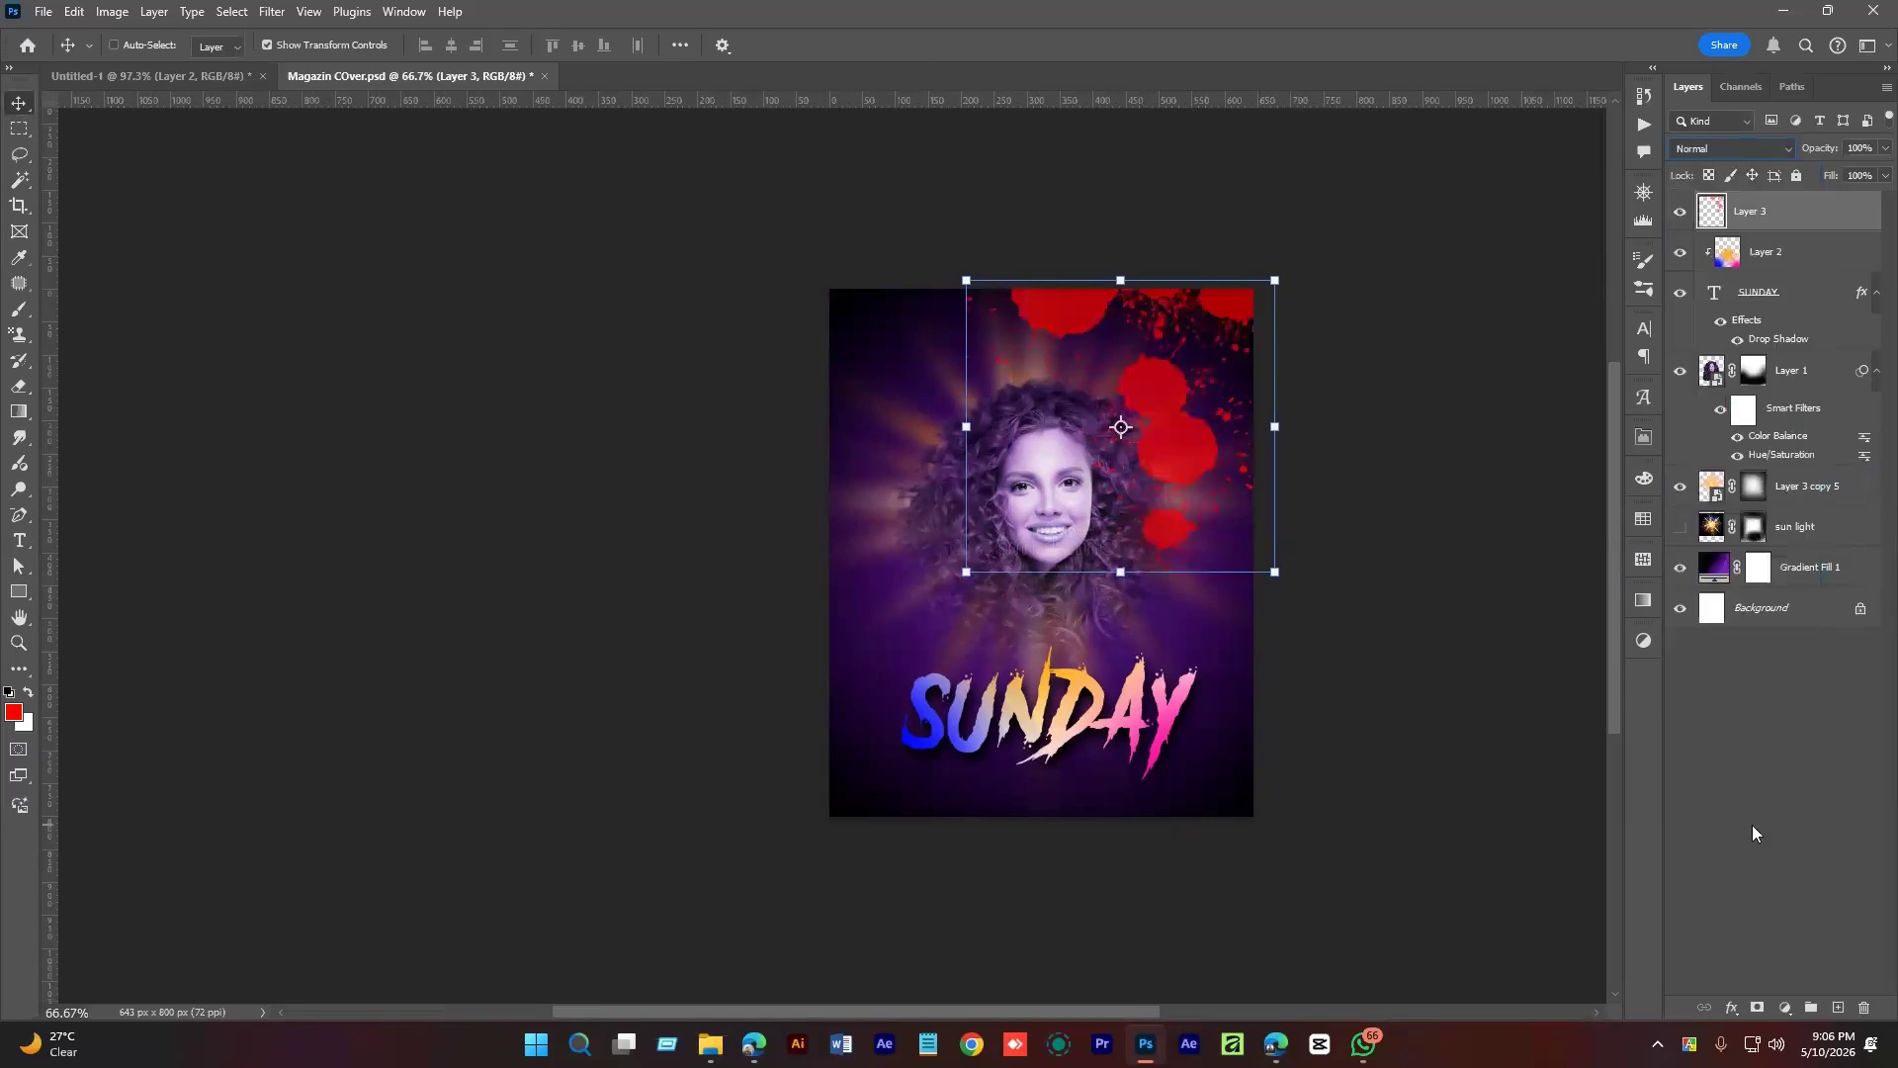
Move the red splatter partly above the cover's upper edge and delete its layer.
left_click_drag(1175, 354, 1196, 241)
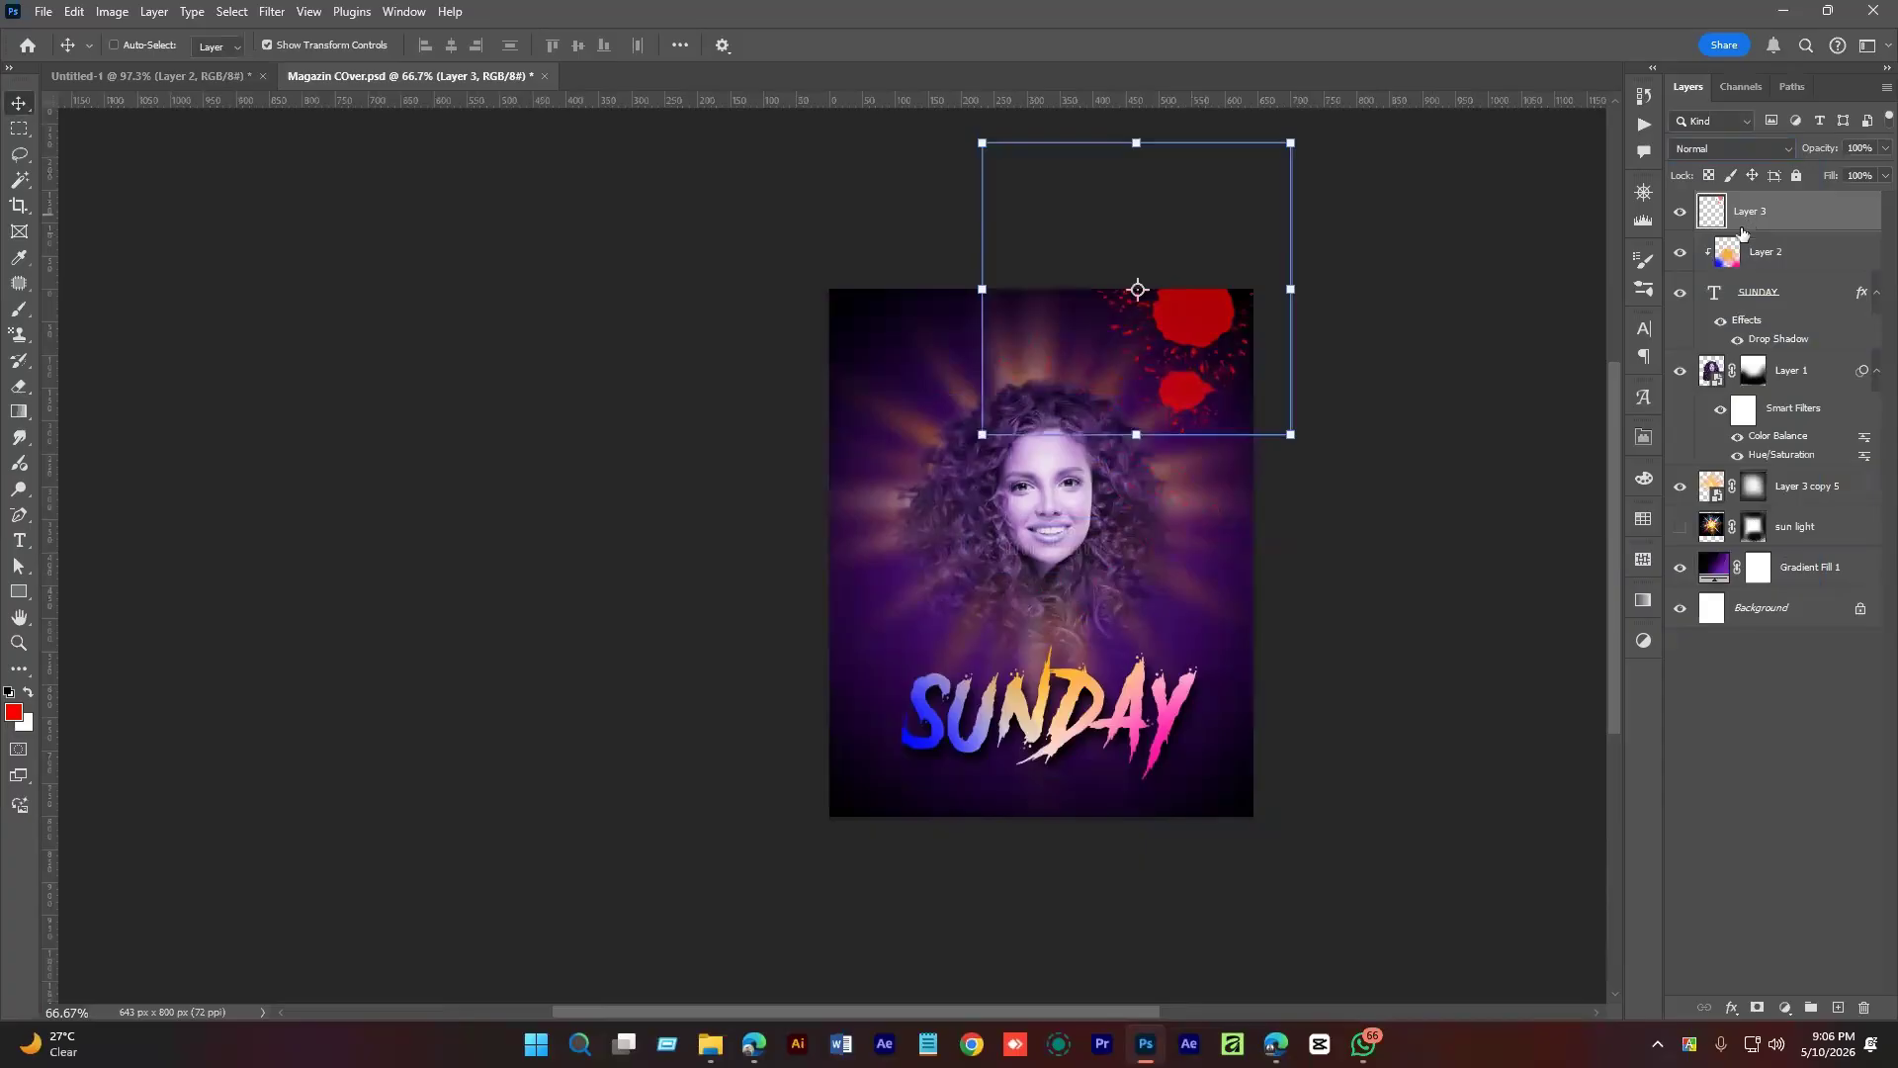
key("Delete")
left_click(1764, 697)
Select the SUNDAY text layer and compare the title with and without its clipped colour layer.
left_click(1212, 681, "ctrl")
left_click(1183, 690, "ctrl")
left_click(1275, 753, "ctrl")
left_click_drag(1069, 455, 1117, 472)
left_click_drag(1102, 548, 1076, 508)
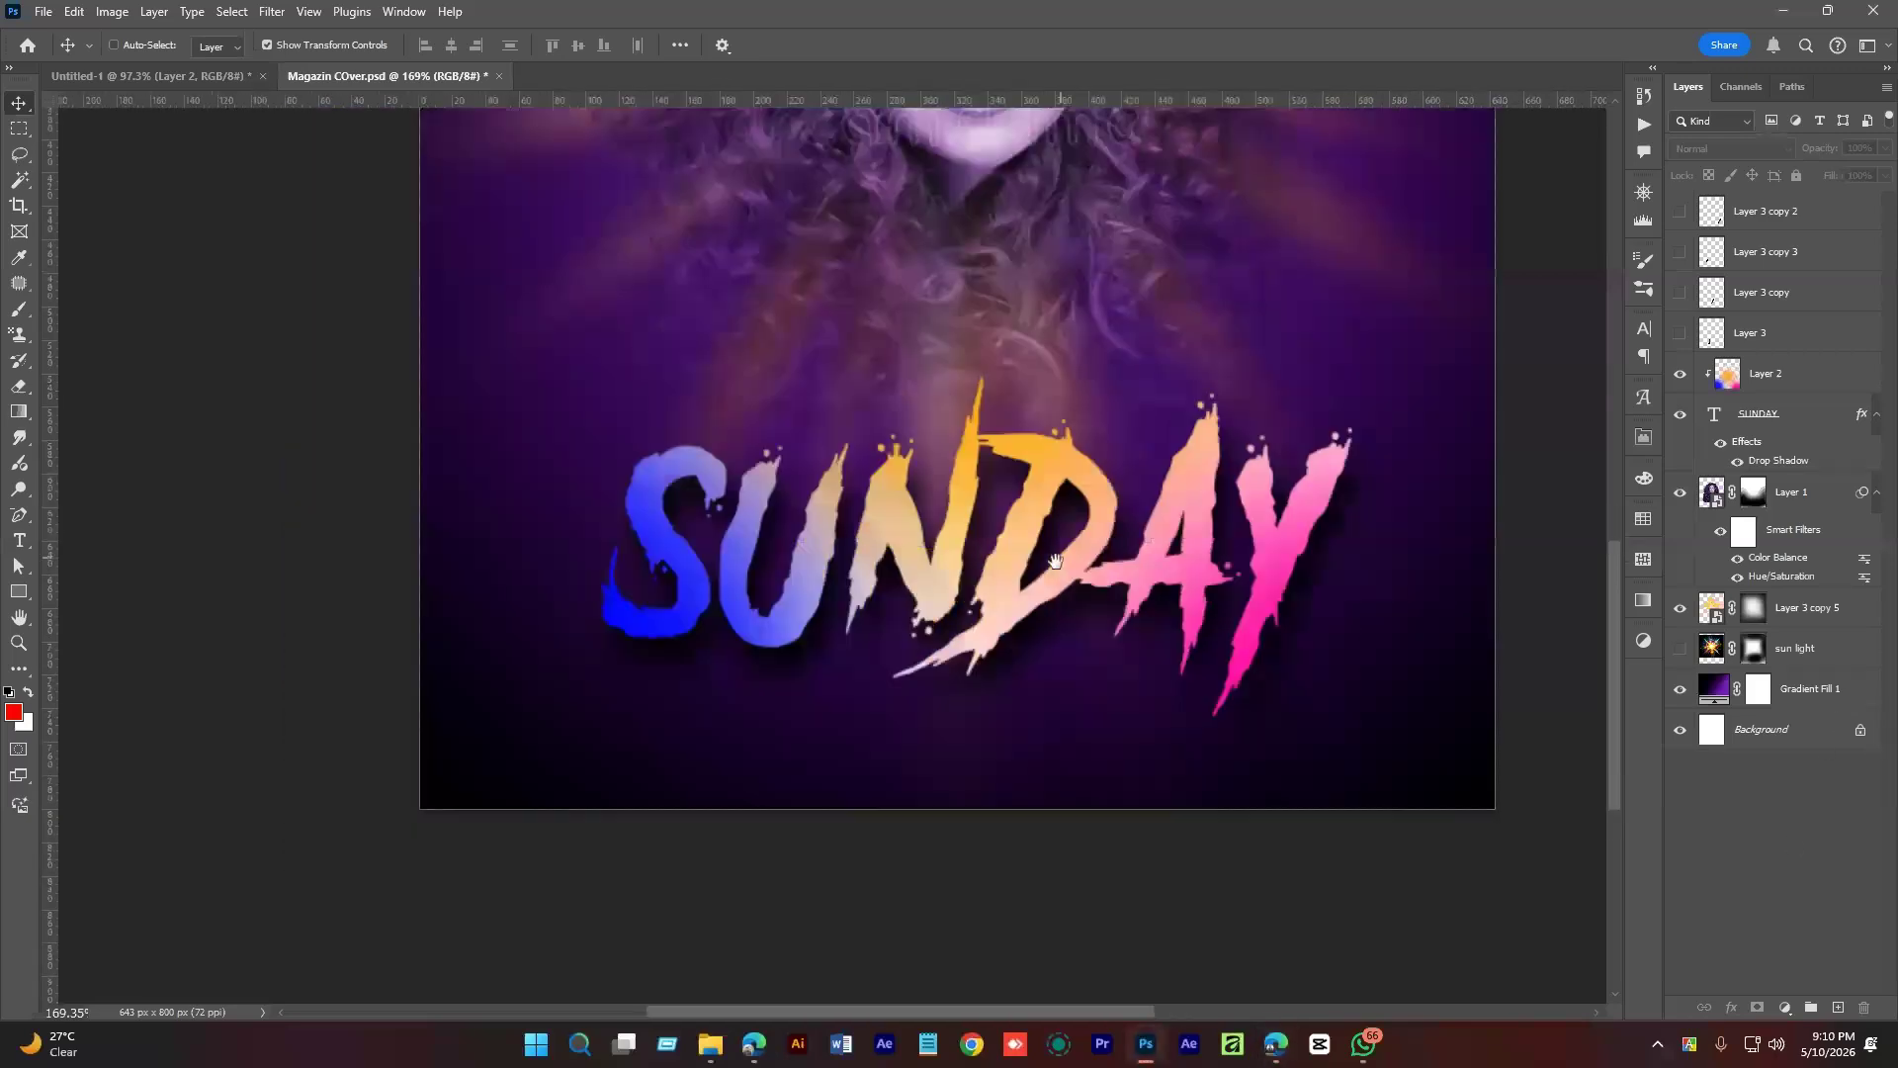
left_click(1754, 415)
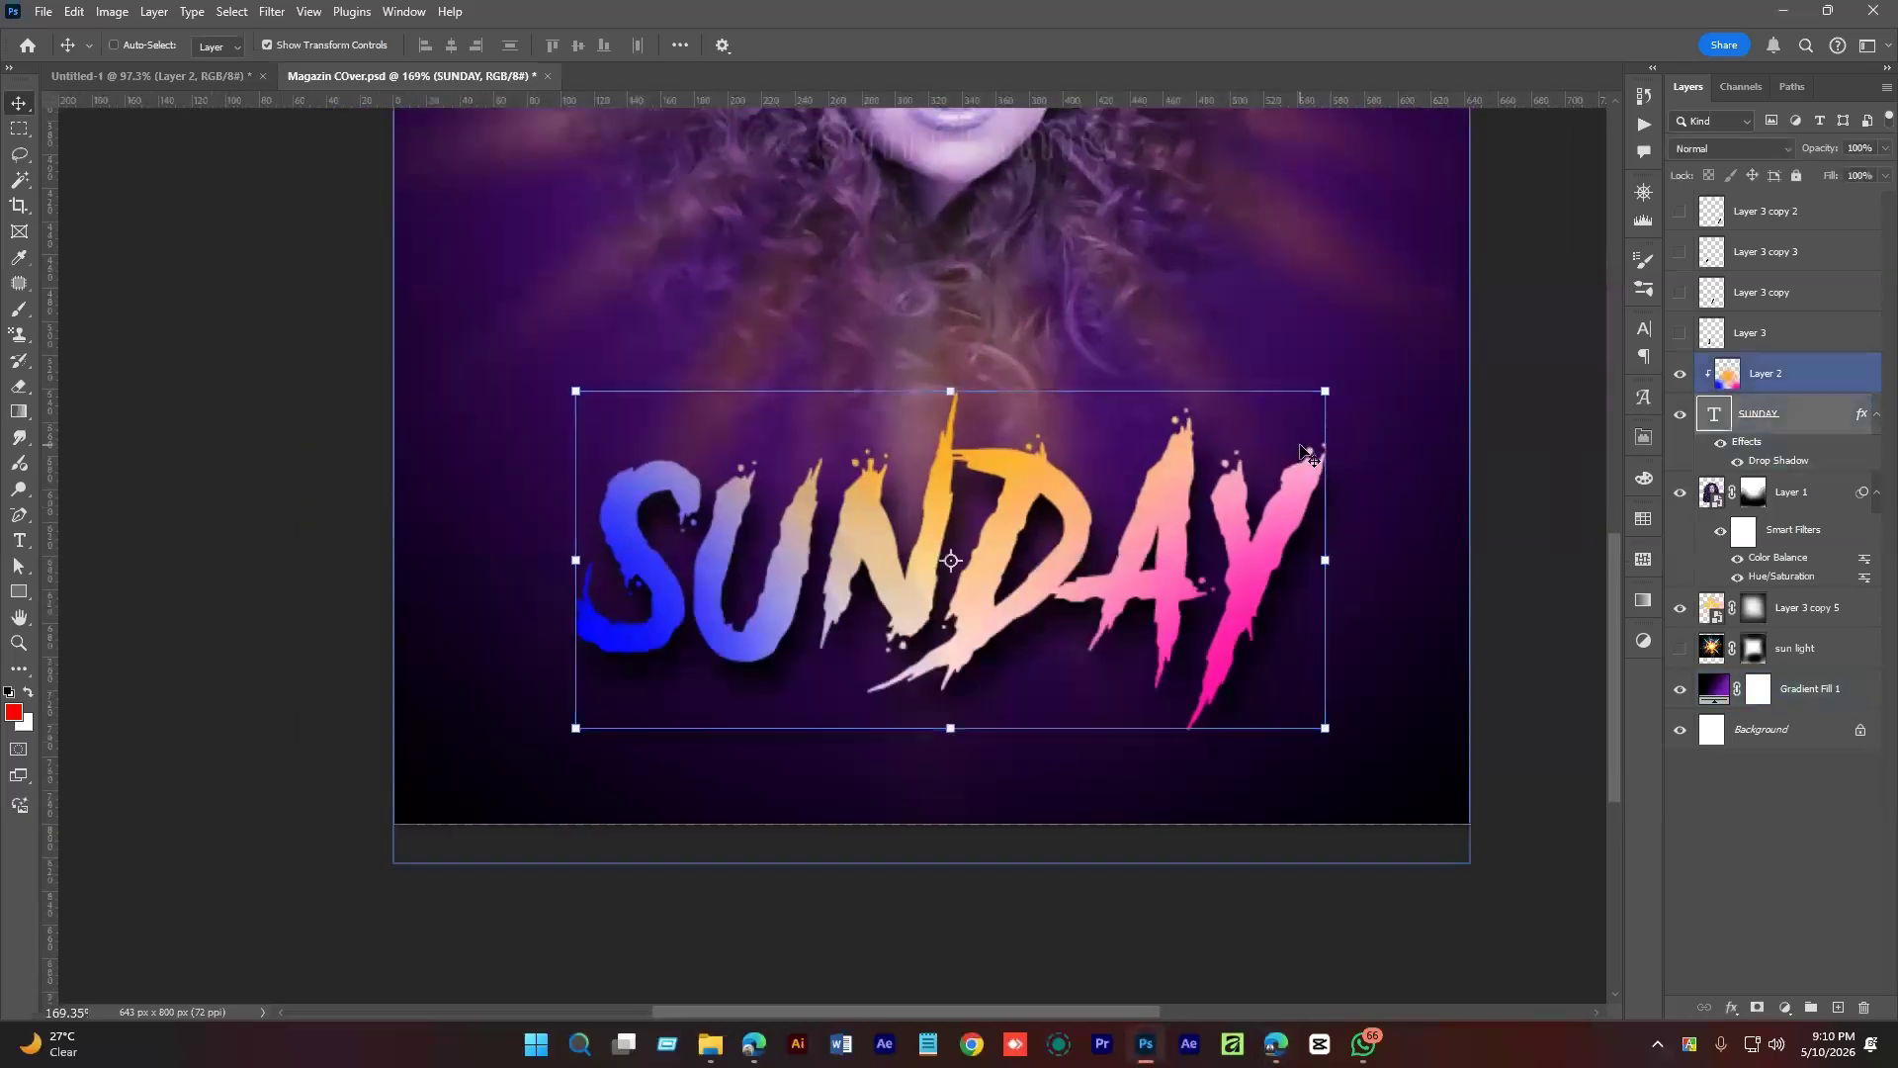
left_click(1781, 810)
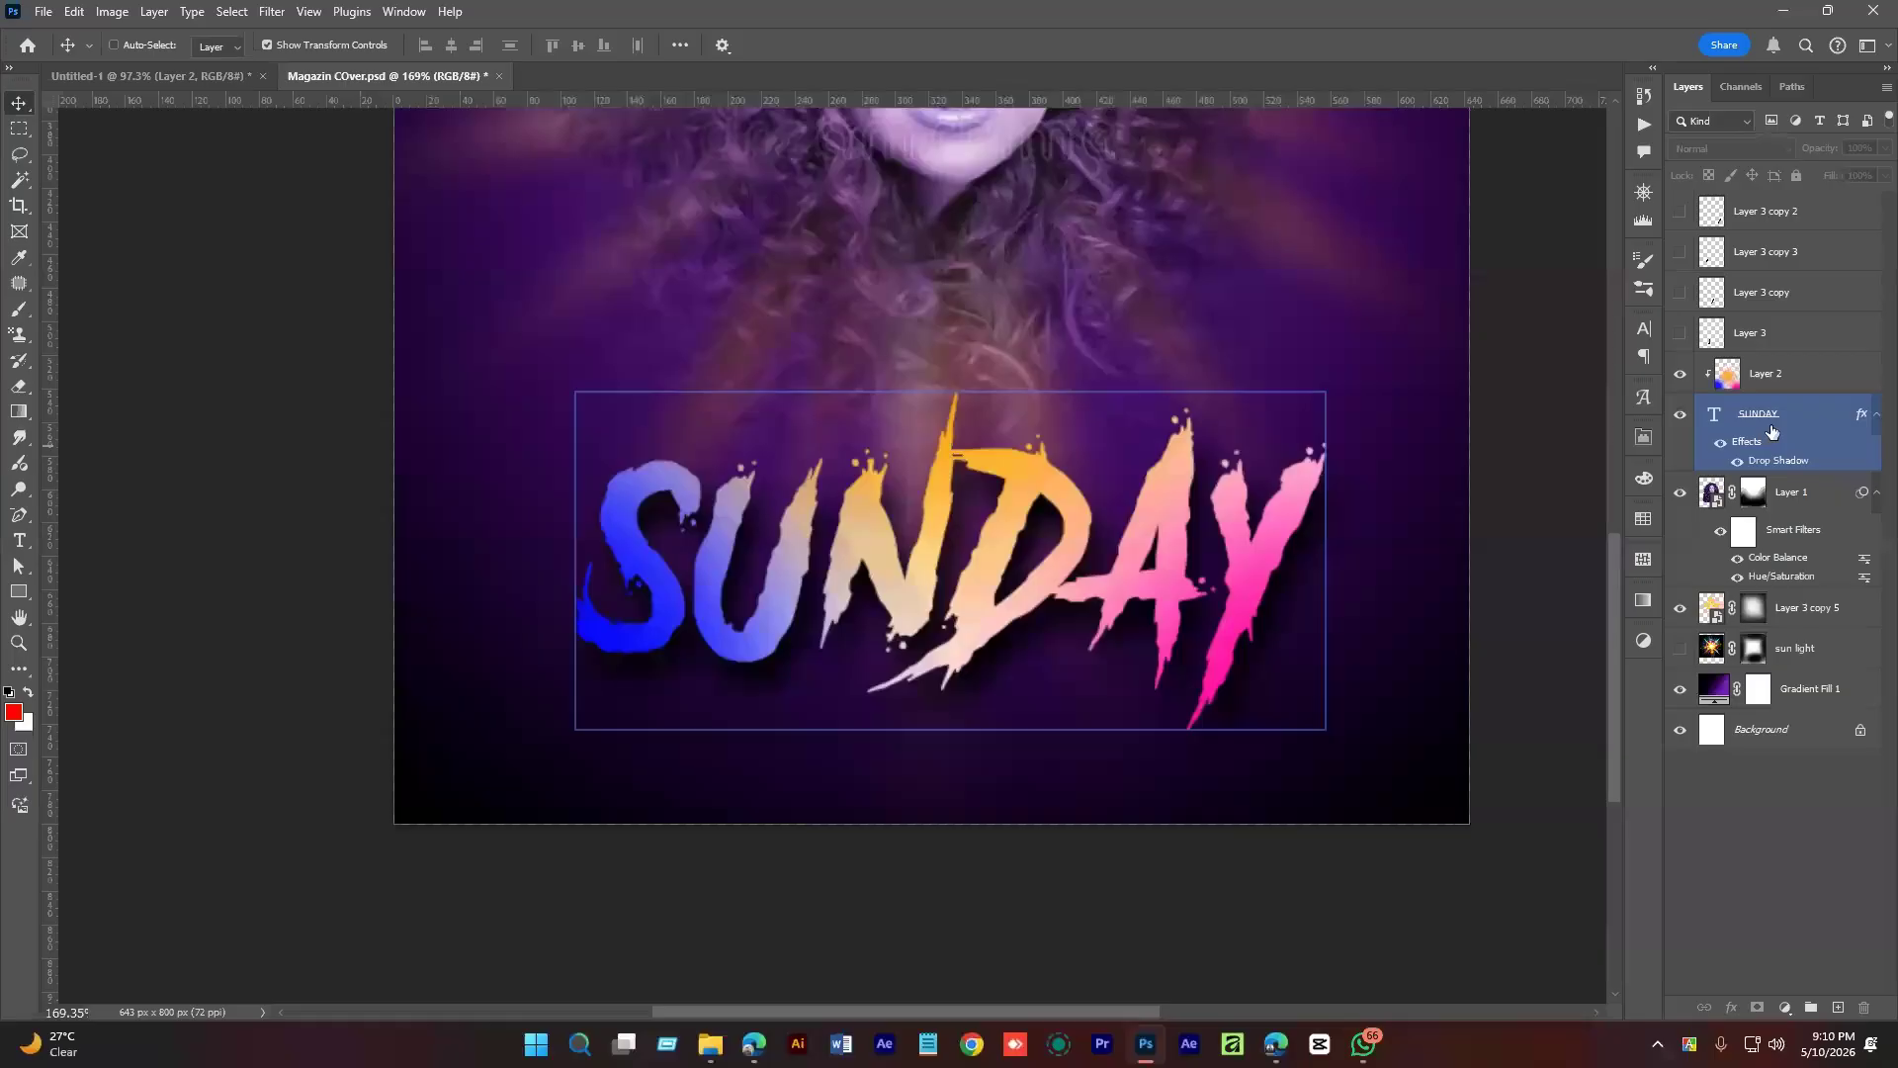
left_click(1771, 431)
left_click(1679, 374)
left_click(1681, 375)
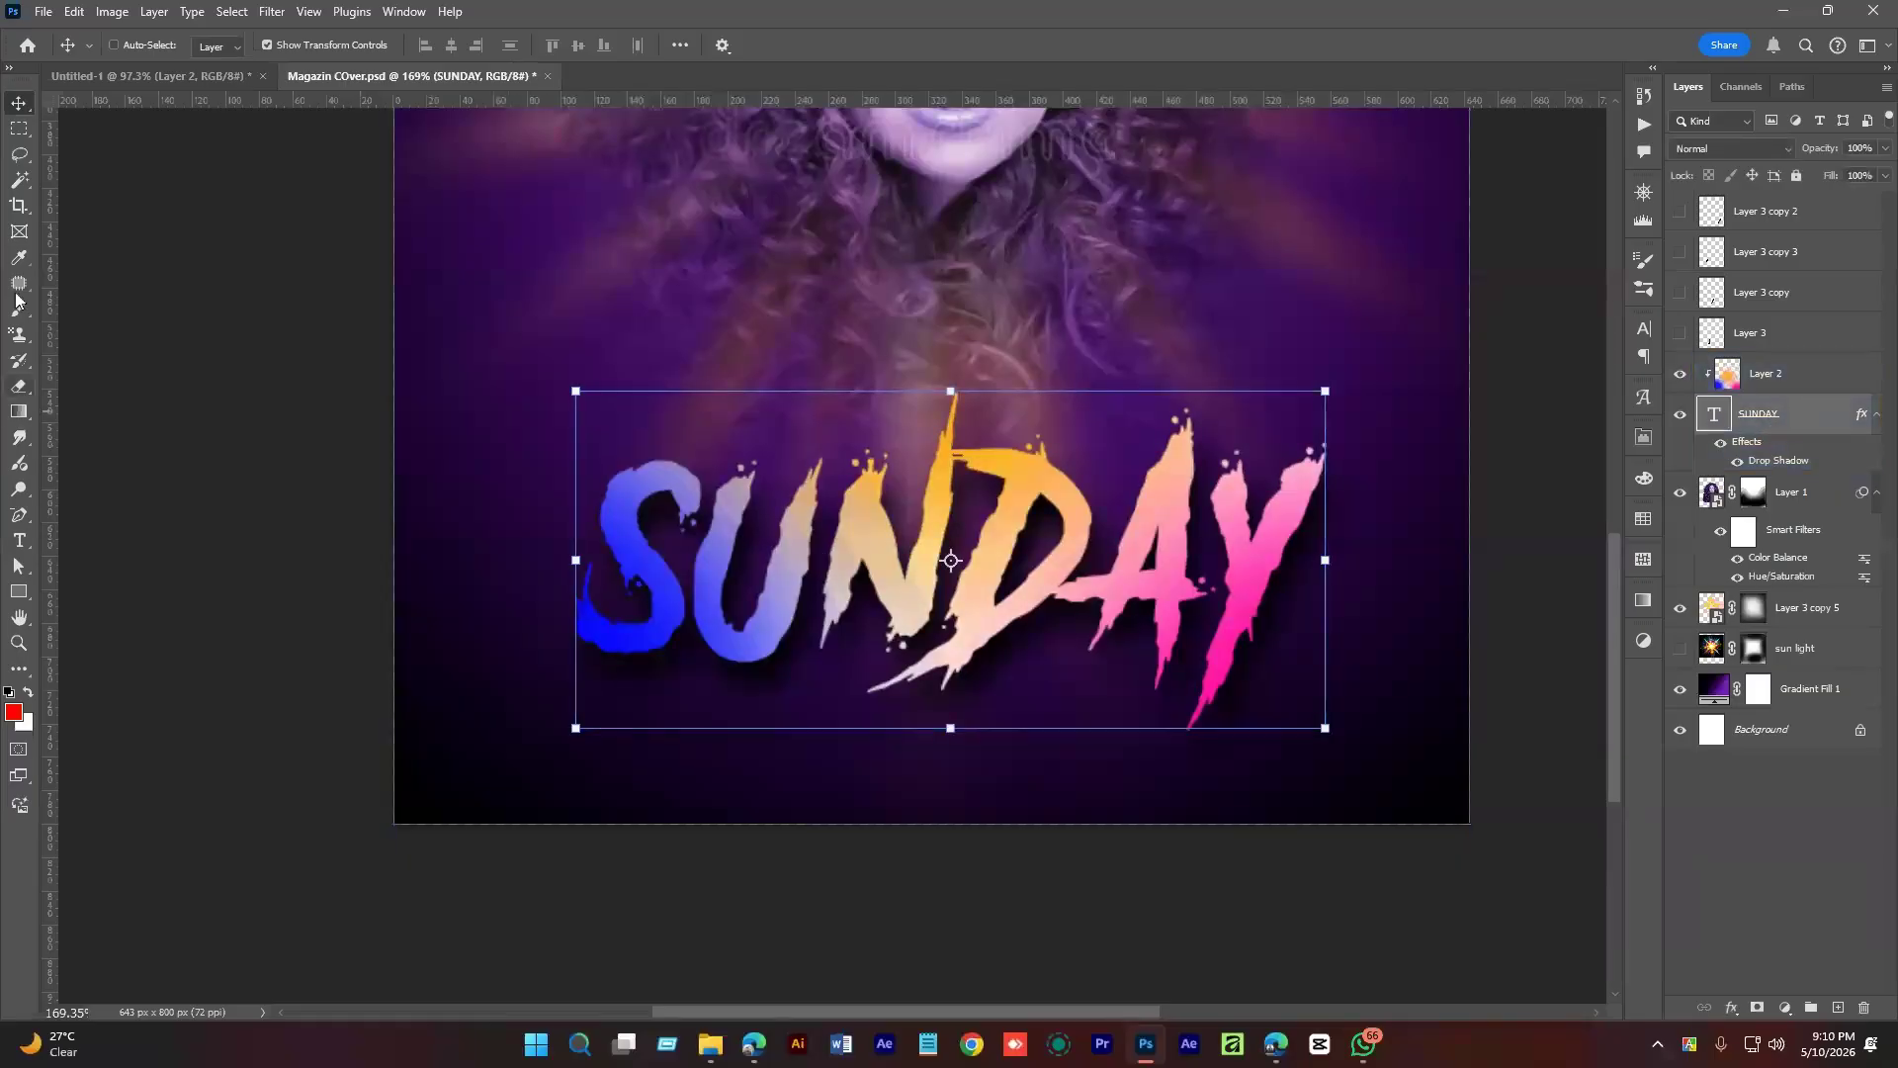
Outline the lower half of SUNDAY with a slanted Polygonal Lasso selection and mask the text to that area.
left_click(19, 154)
left_click(114, 192)
left_click(25, 163)
left_click(116, 192)
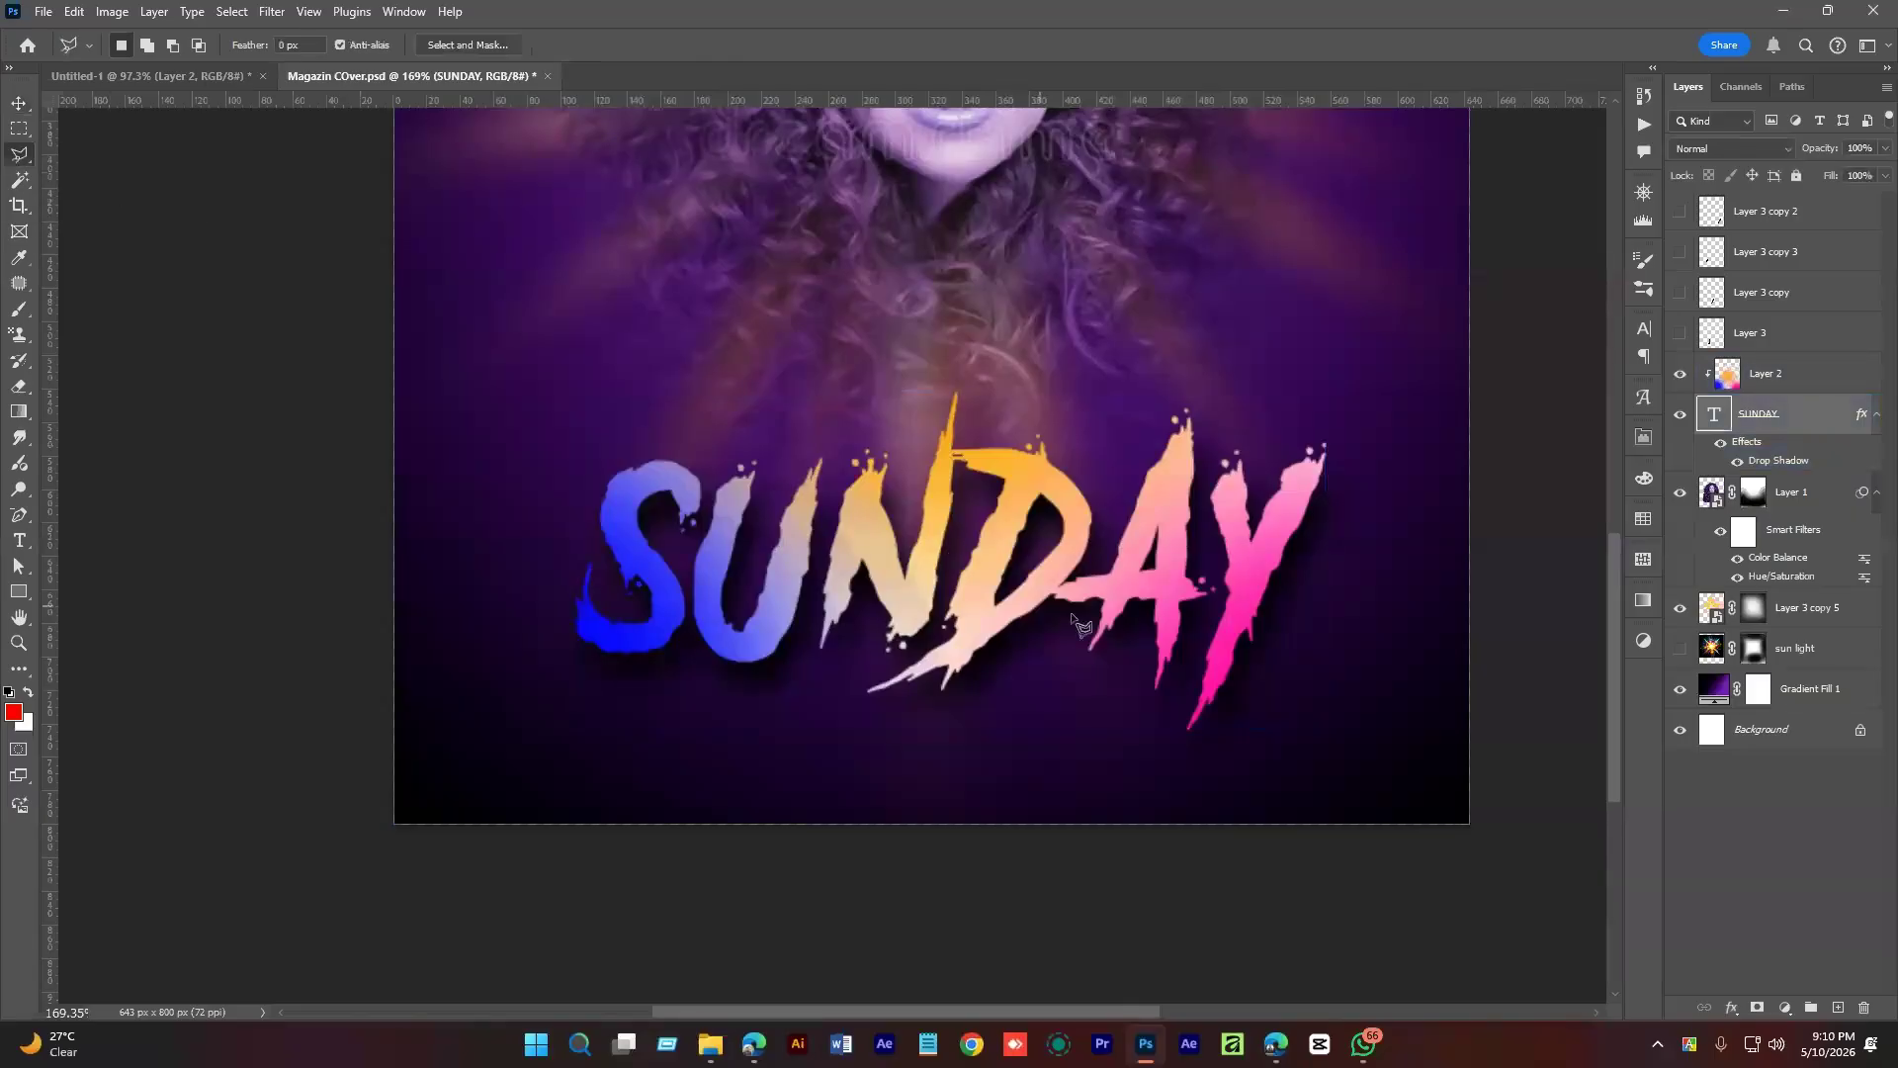
left_click_drag(873, 556, 835, 533)
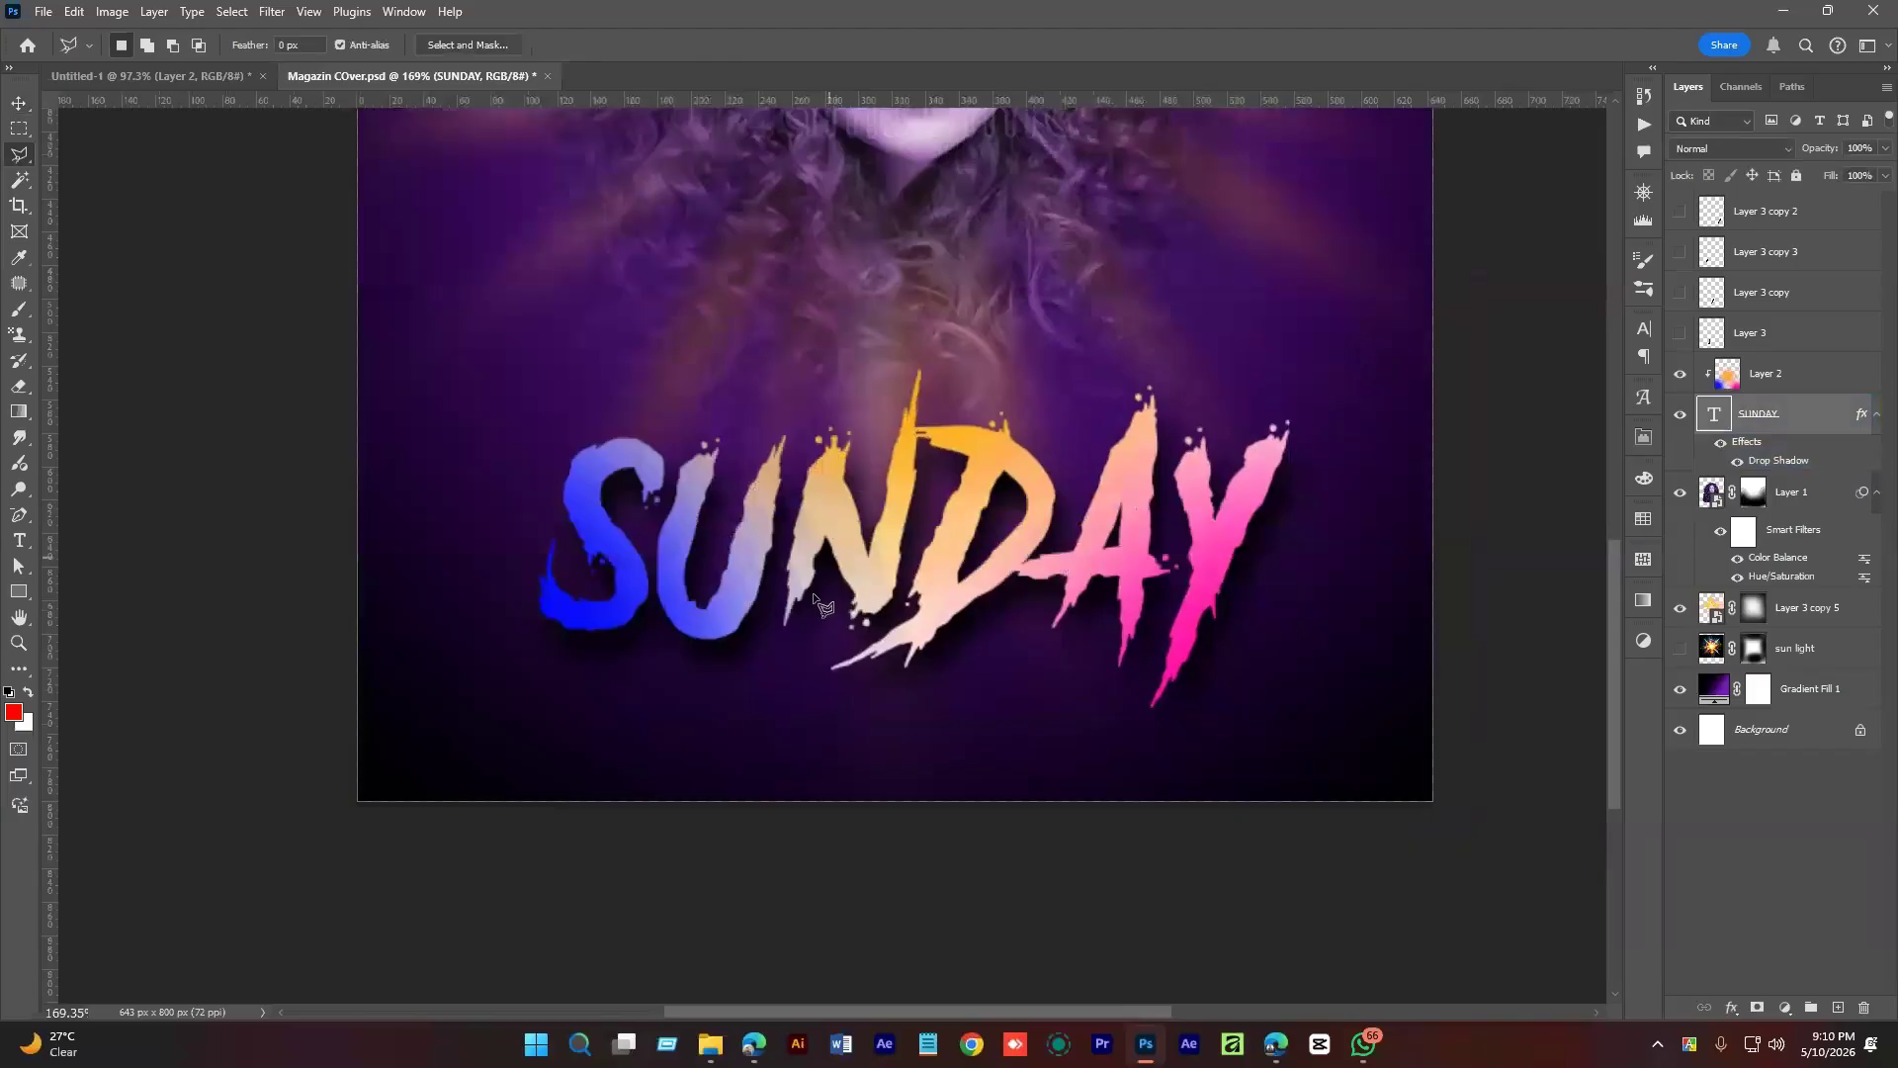
left_click(524, 589)
left_click(1325, 502)
left_click(1239, 779)
left_click(425, 759)
left_click(523, 590)
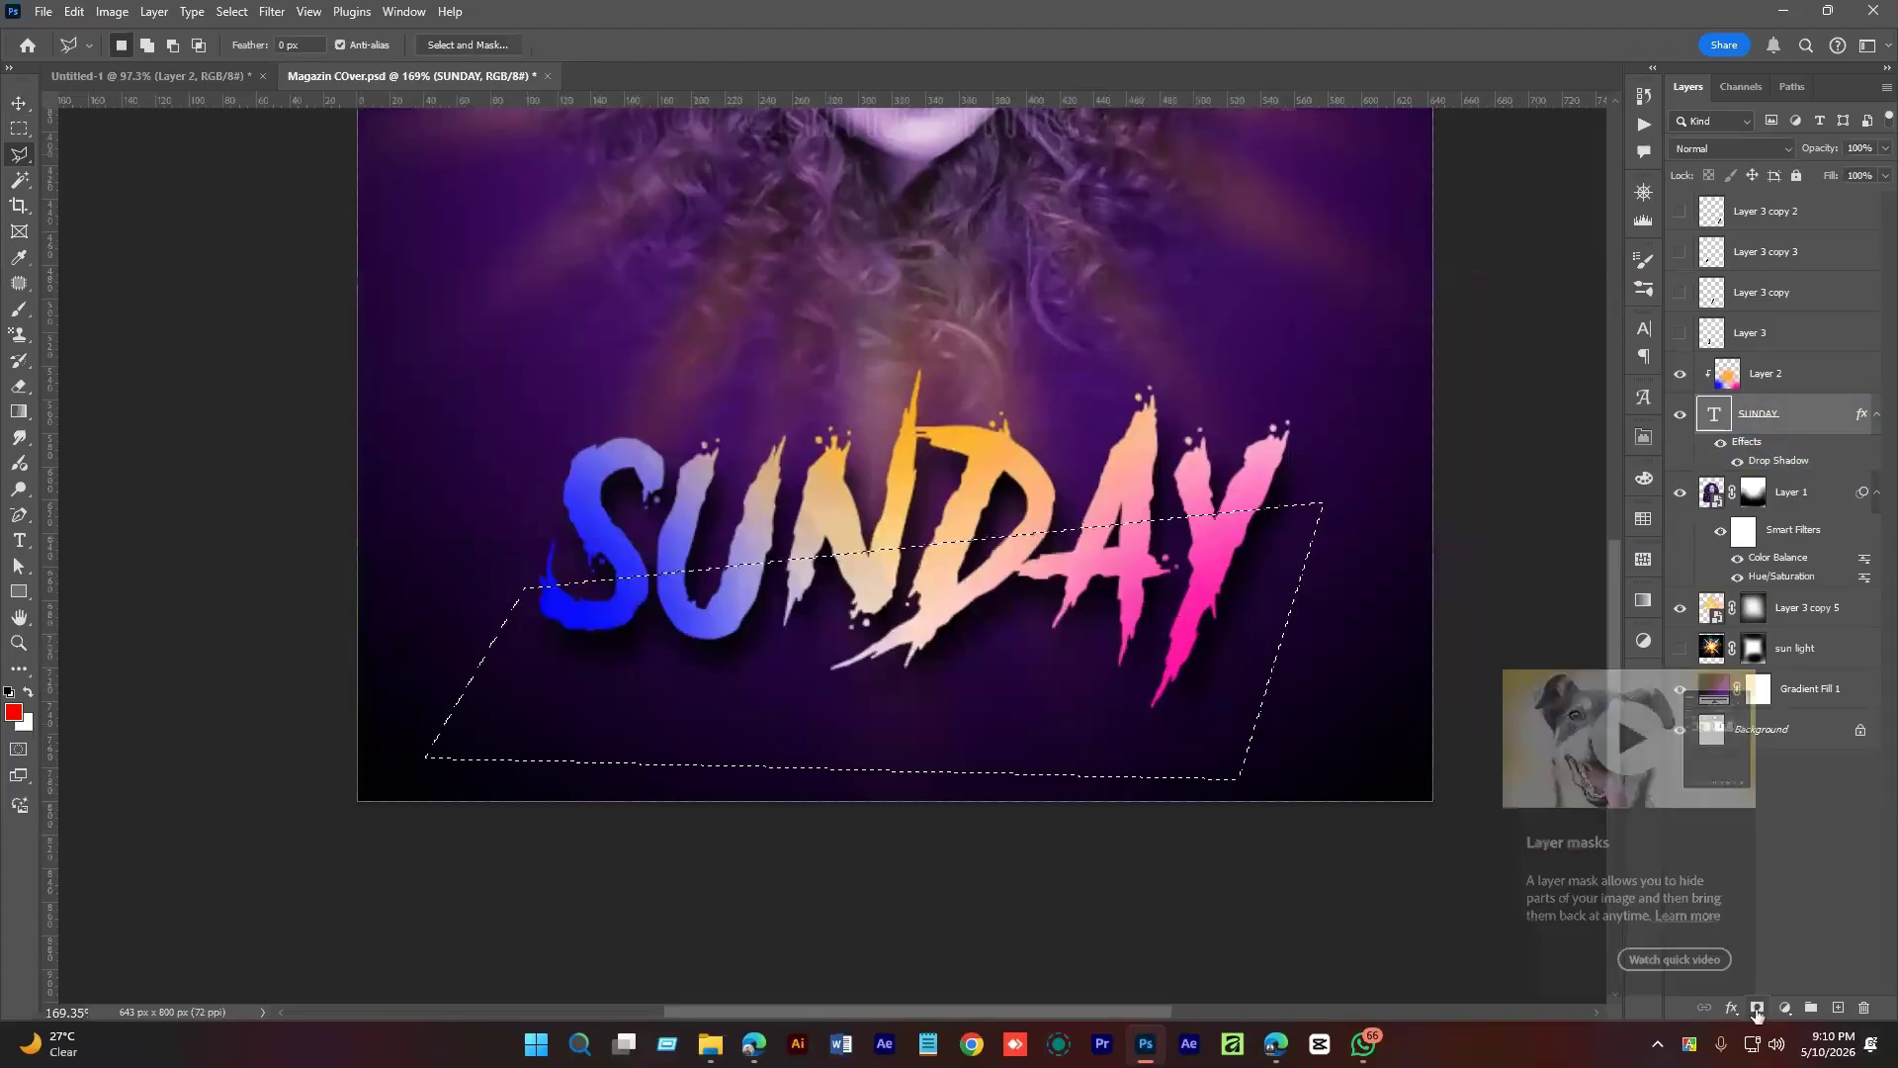
left_click(1756, 1007)
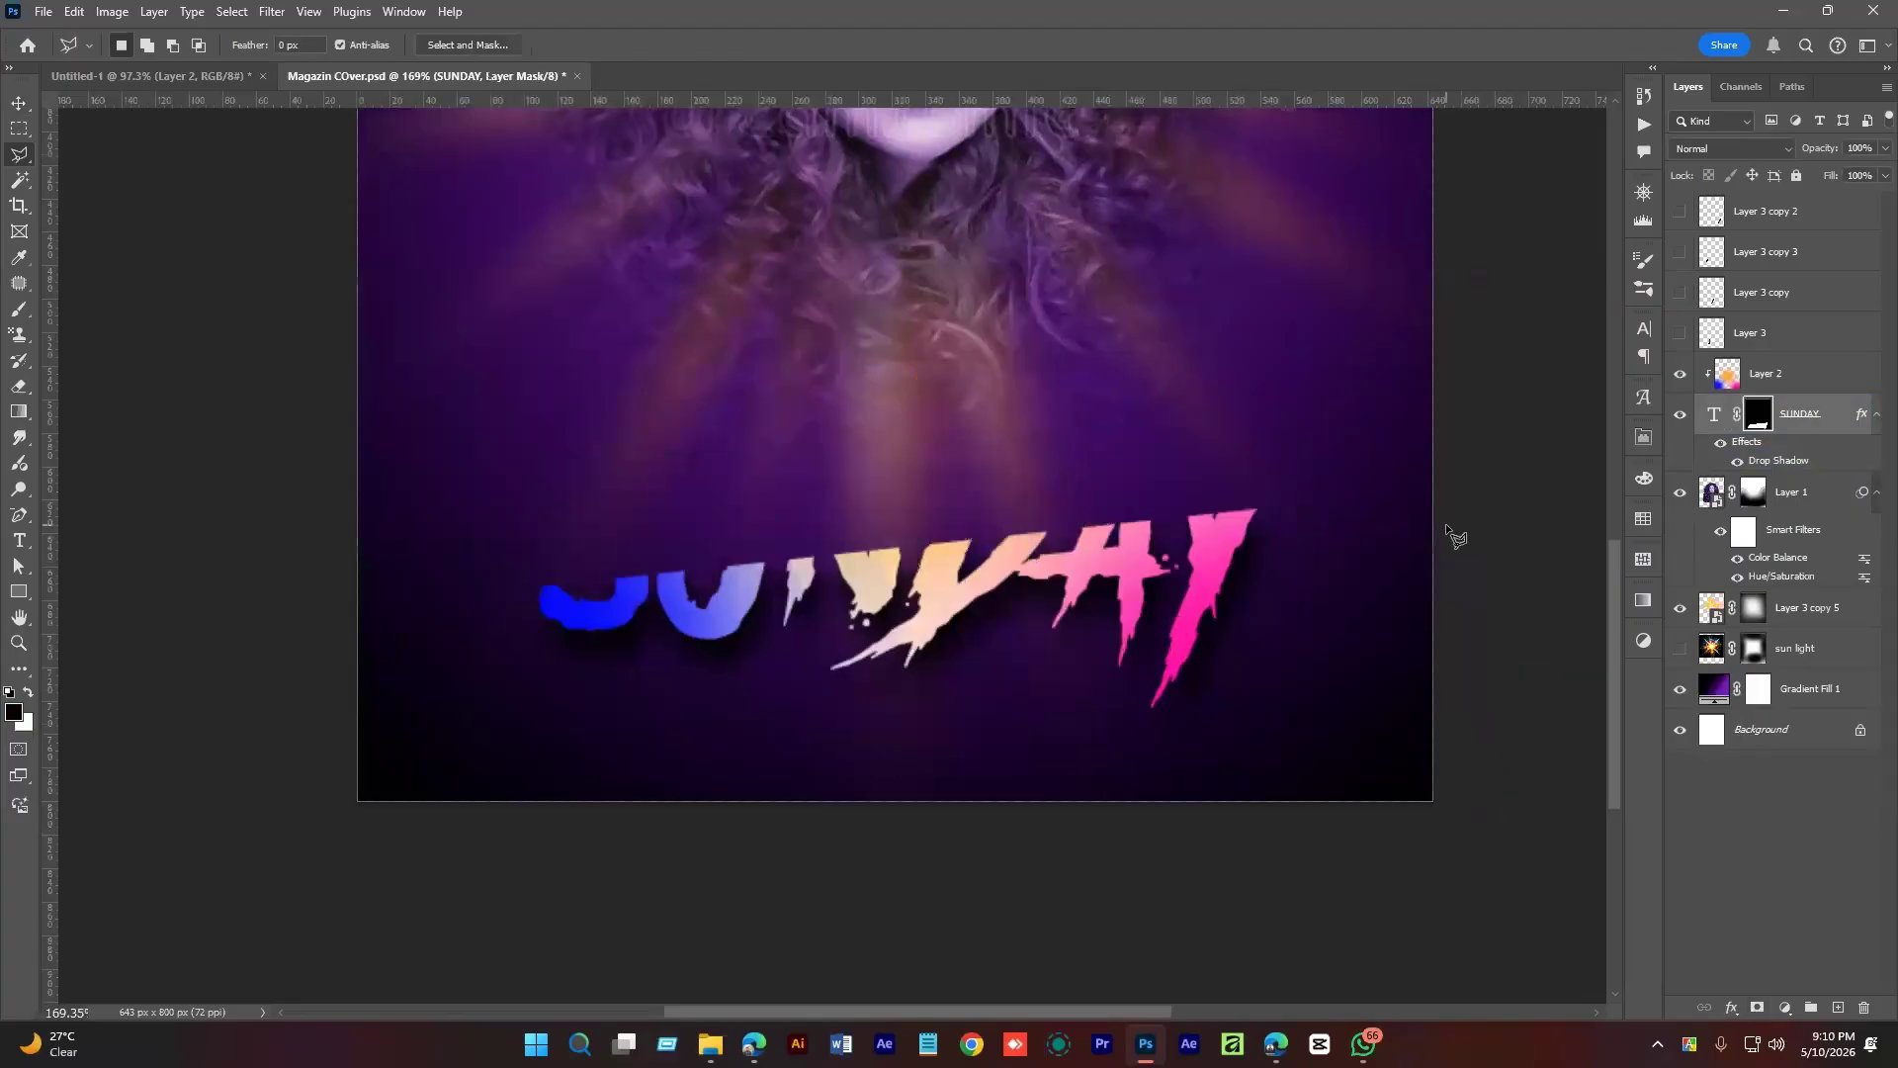
Duplicate the masked SUNDAY text layer and invert the copy's mask so it shows the upper half.
left_click(1833, 423)
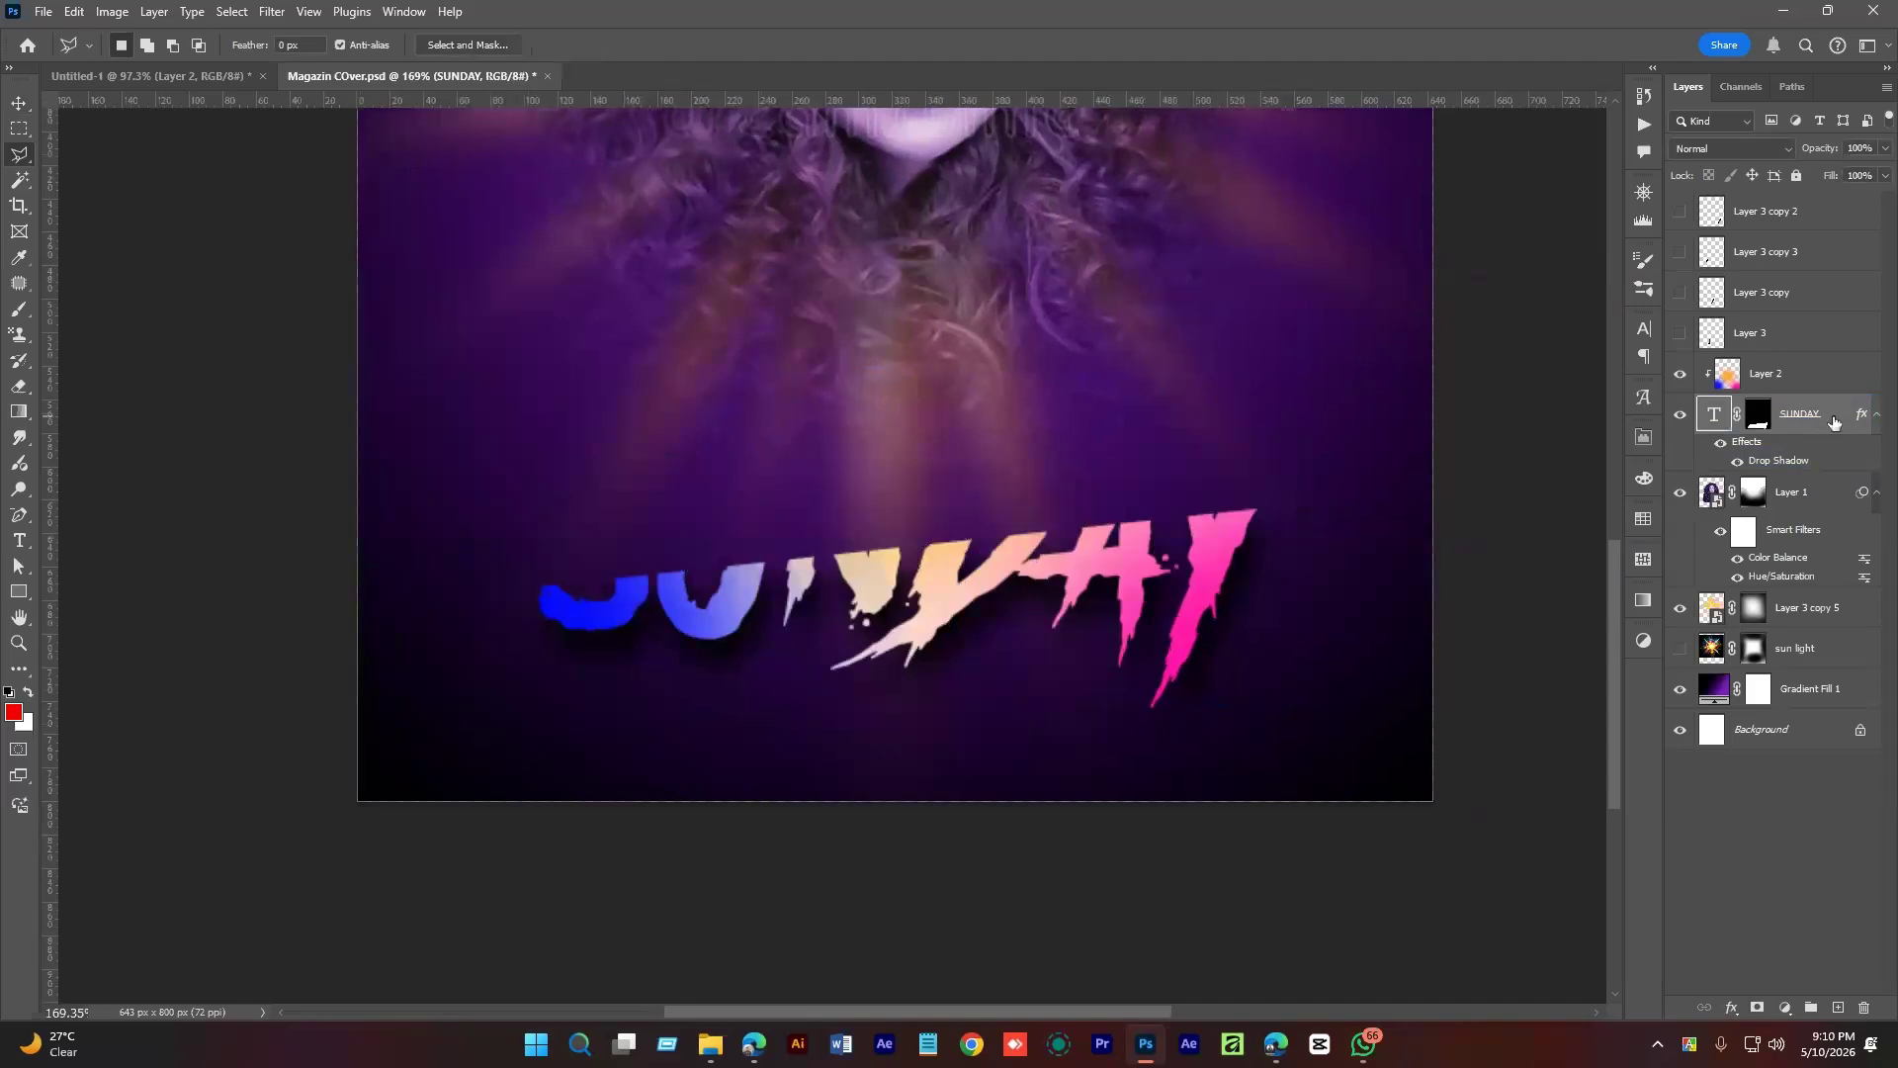
key("ctrl+j")
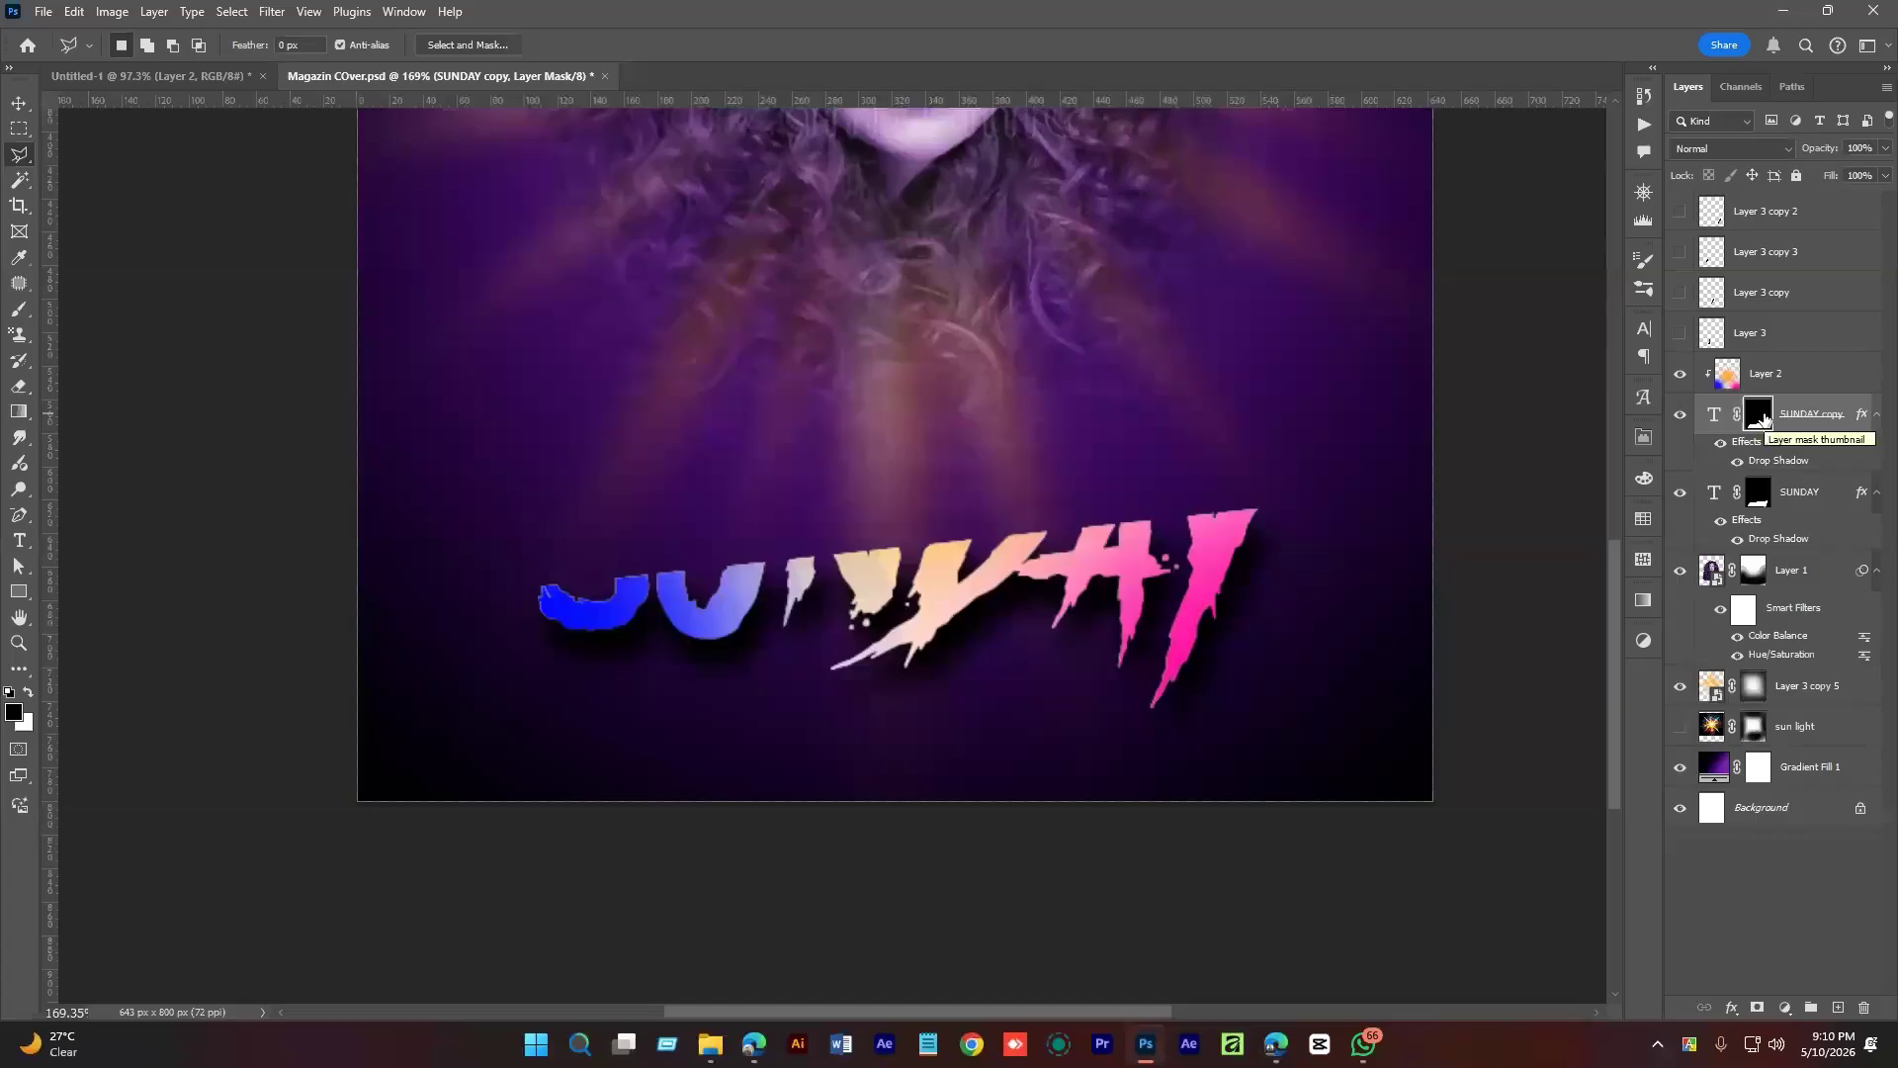
key("ctrl+i")
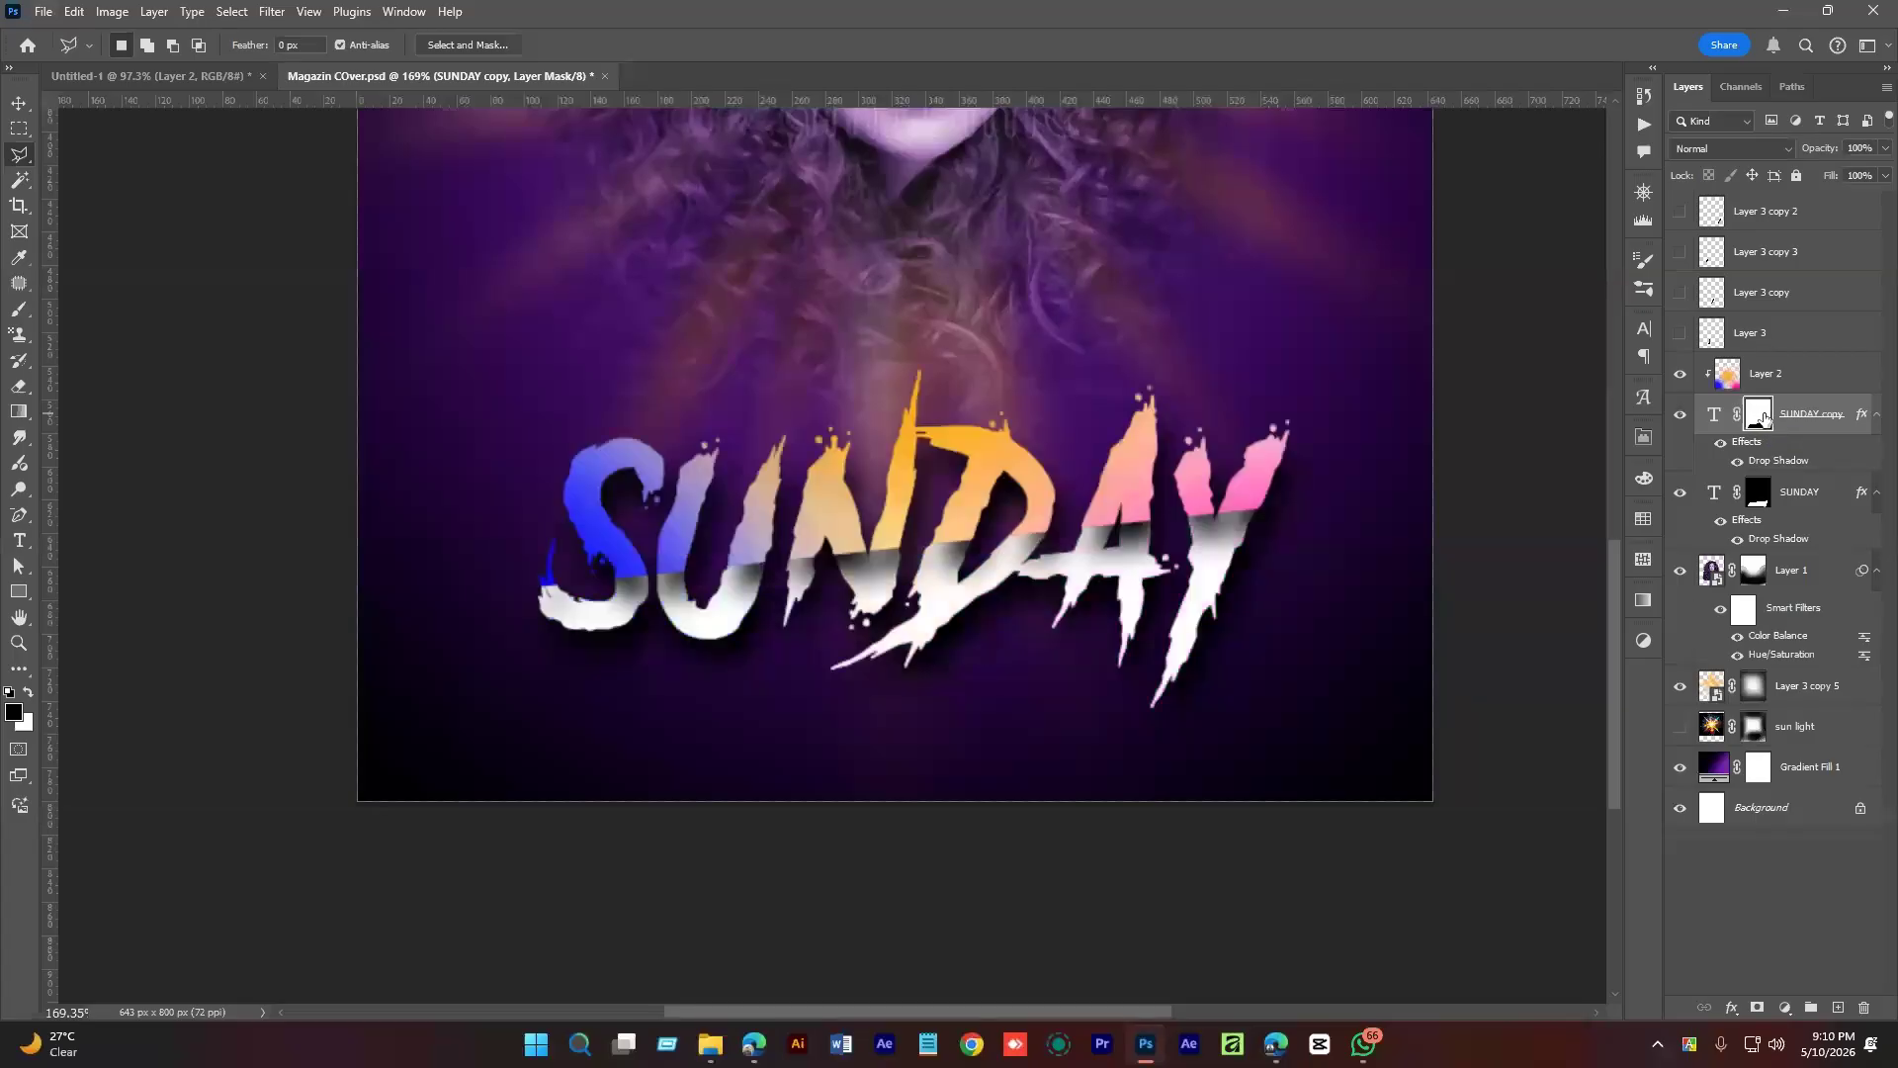
Hide the drop shadow effects on both SUNDAY halves and hide the clipped colour layer.
left_click(1876, 419)
left_click(1869, 416)
left_click(1722, 444)
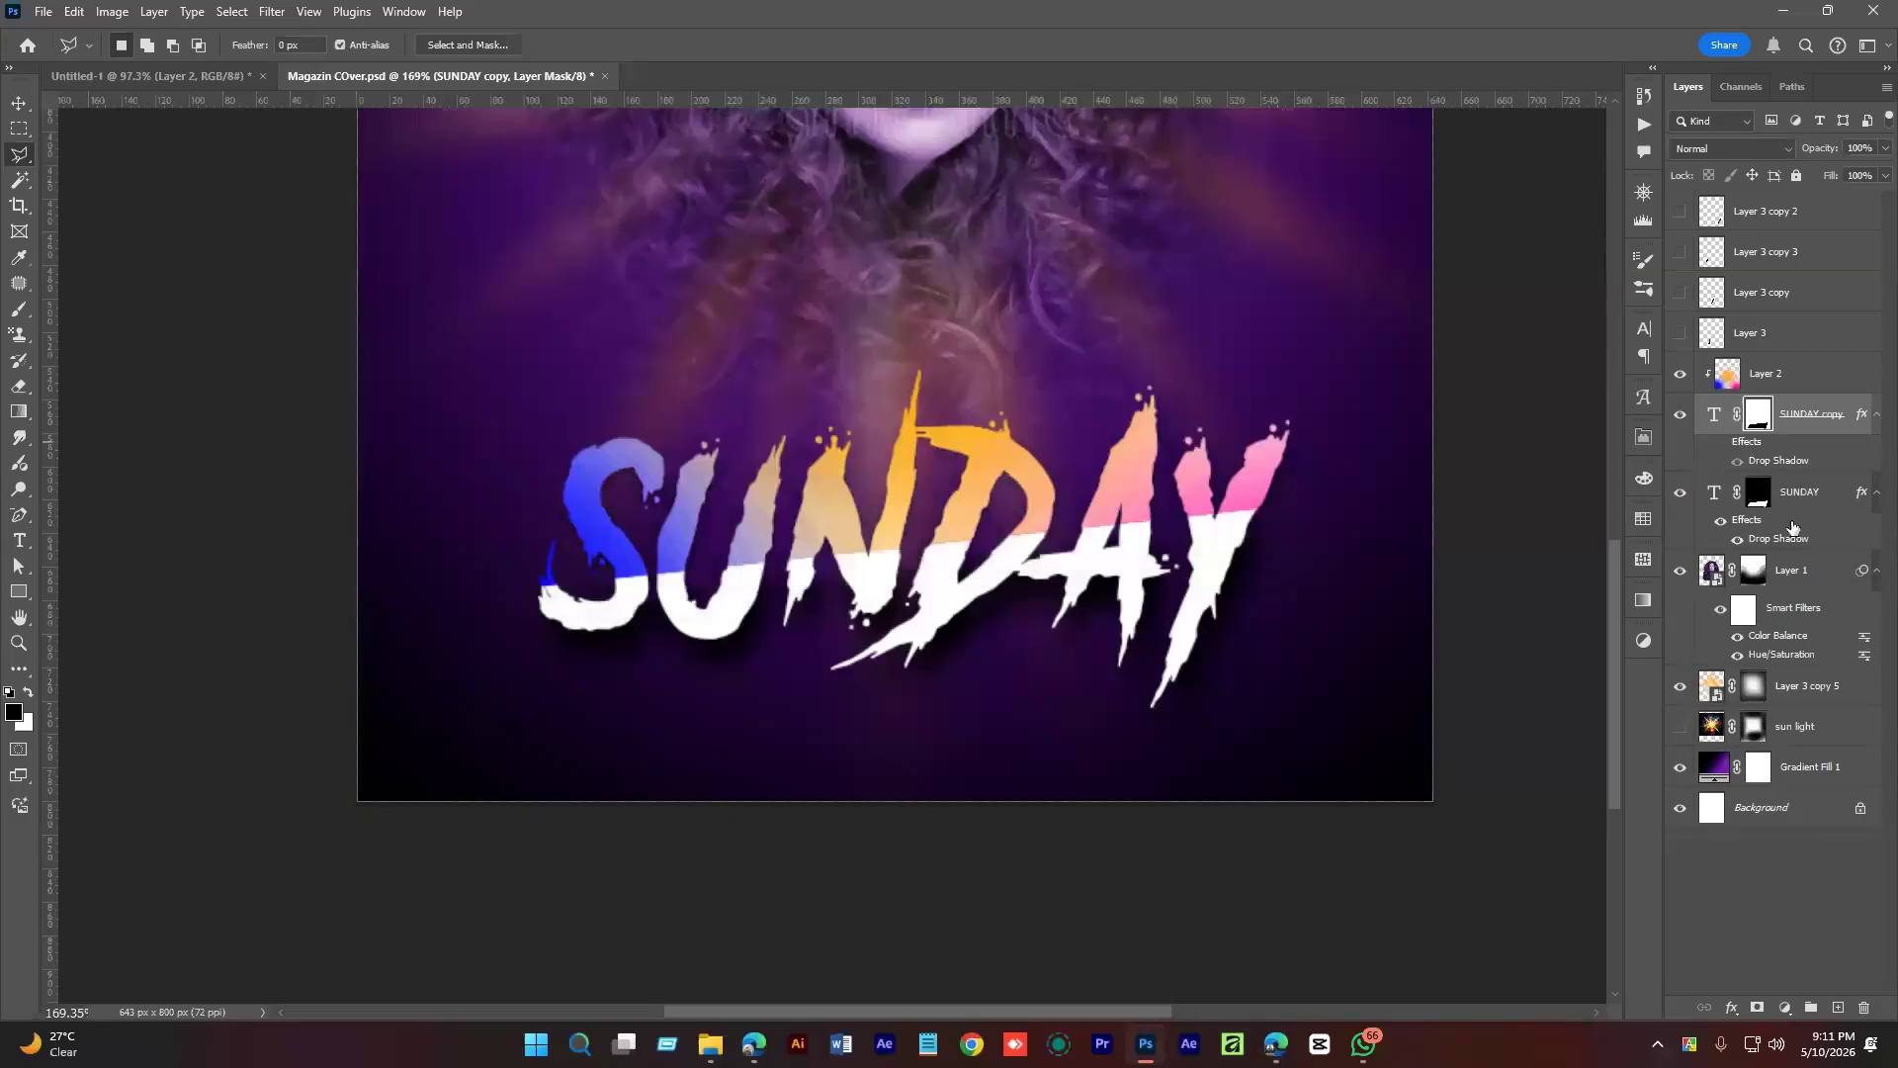
left_click(1827, 499)
left_click(1721, 520)
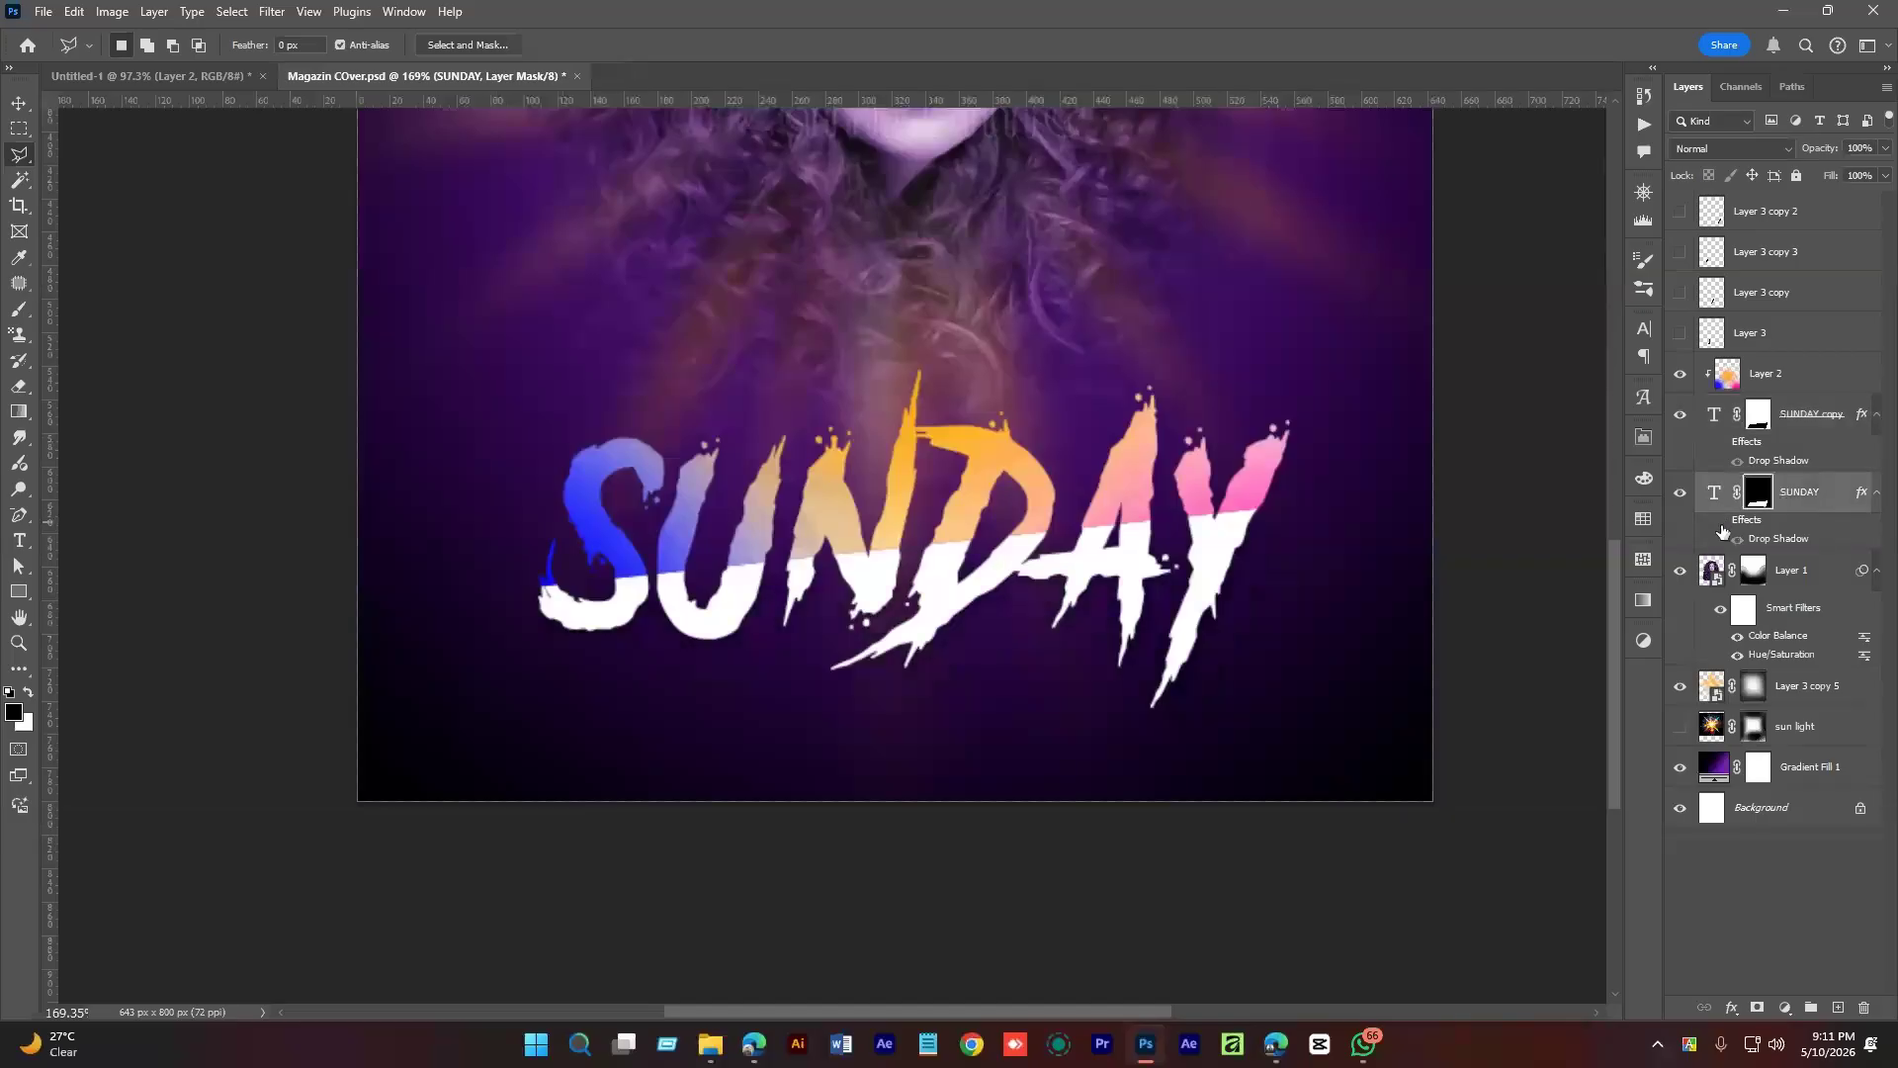
left_click(1809, 431)
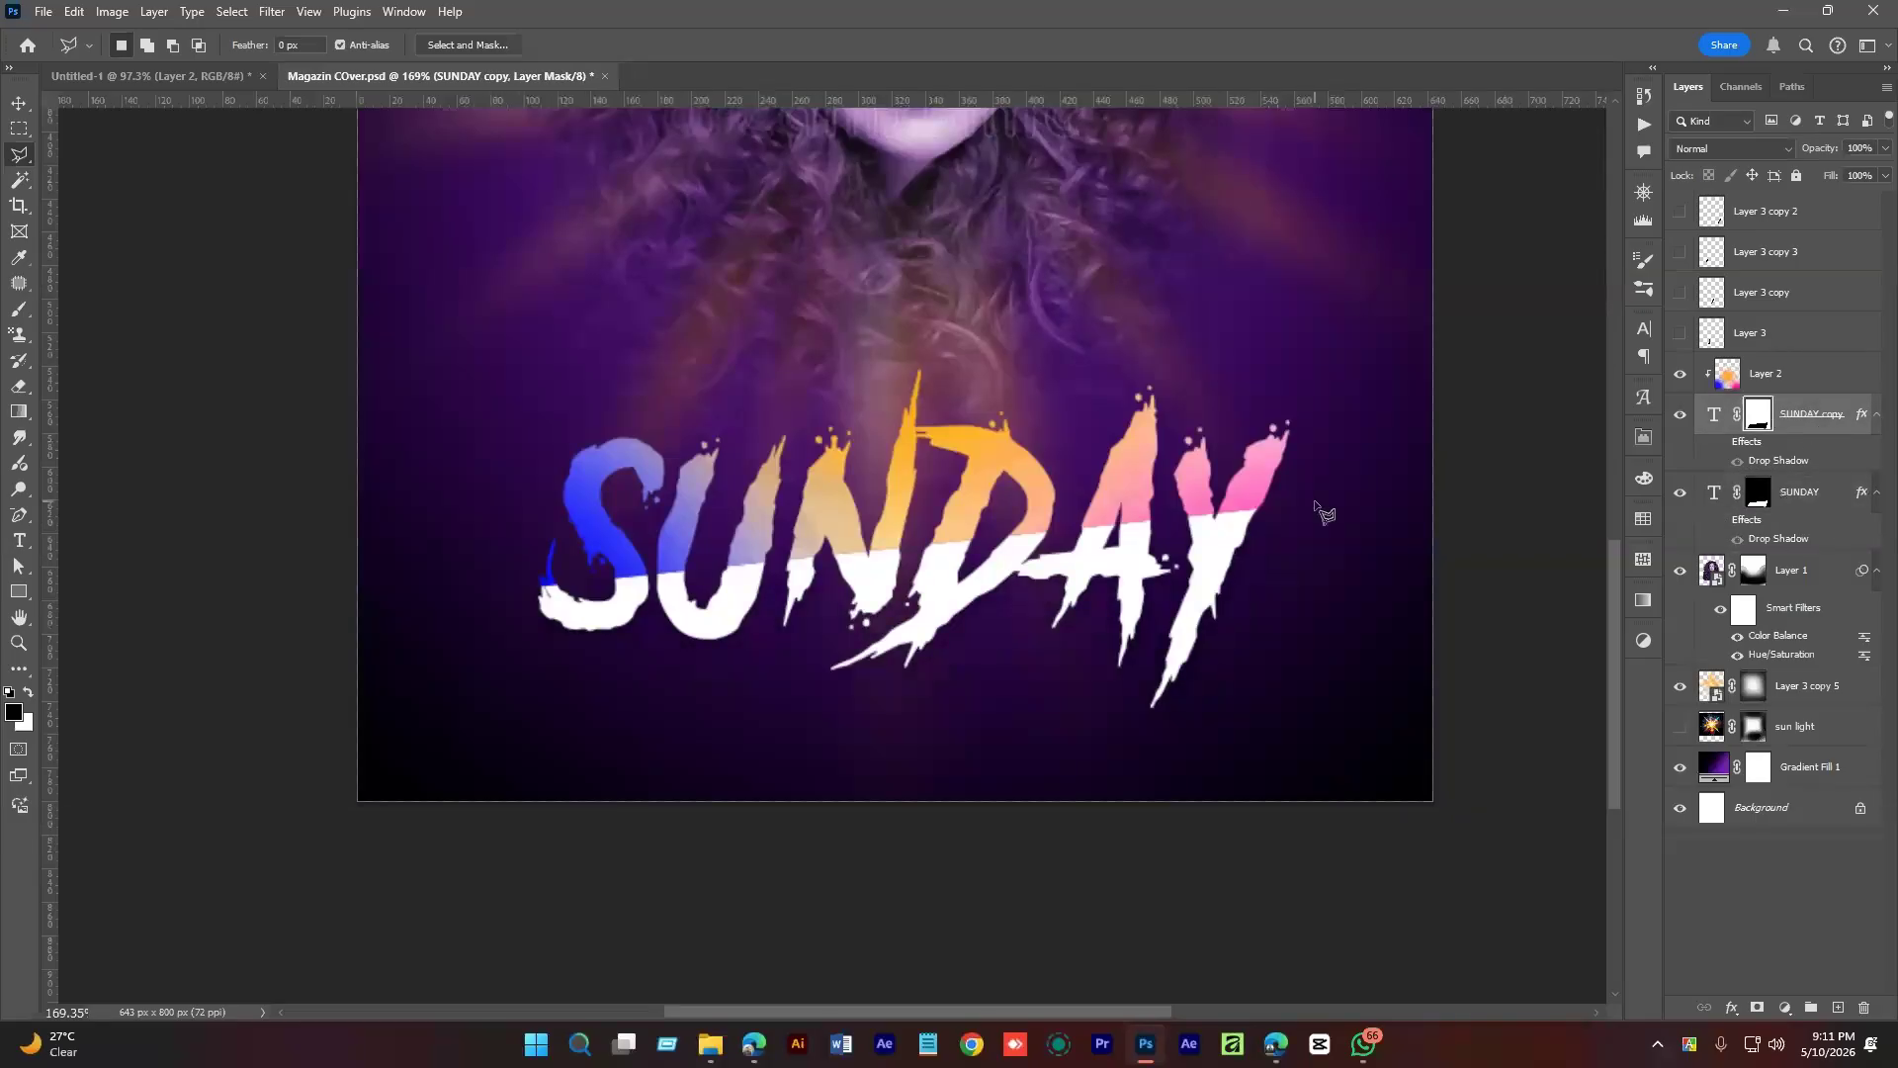
left_click(1770, 380)
left_click(1680, 373)
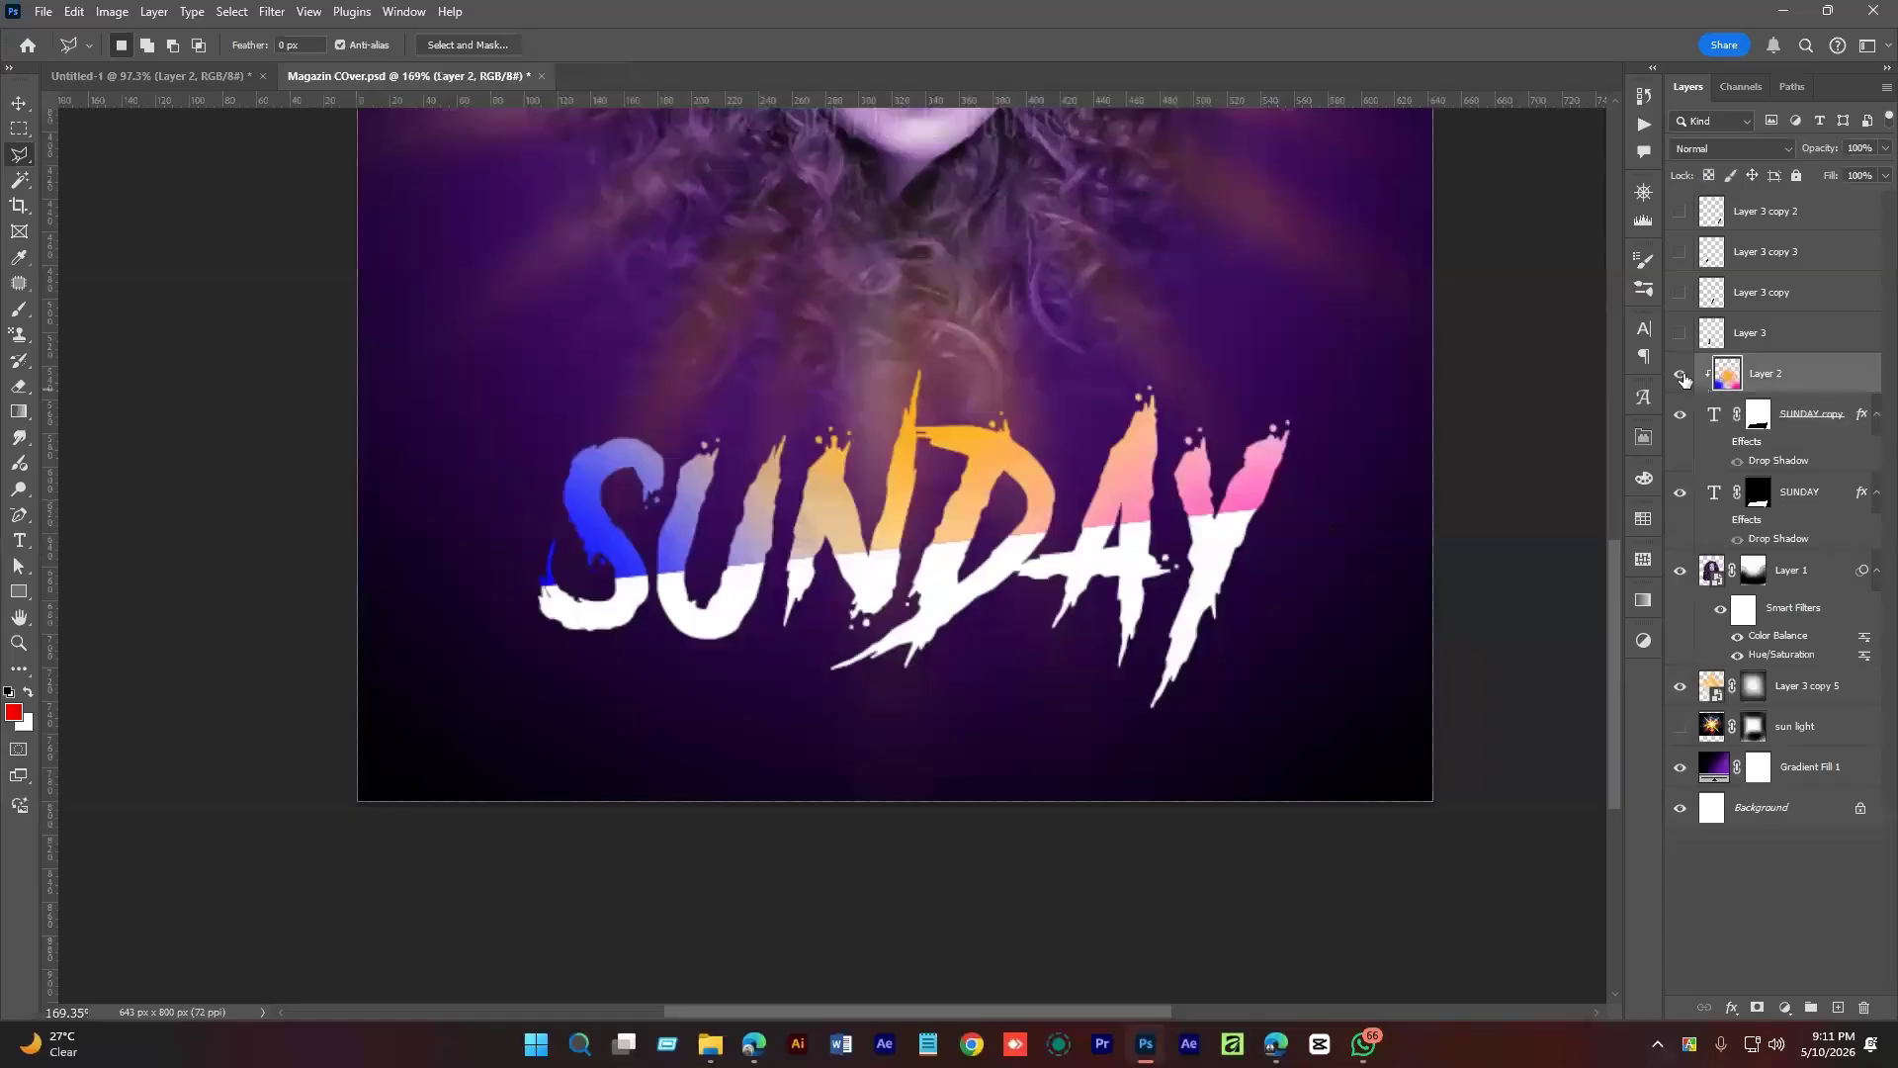
Check the upper SUNDAY half by toggling its visibility, and move the two halves apart to open a slanted gap.
left_click(1815, 425)
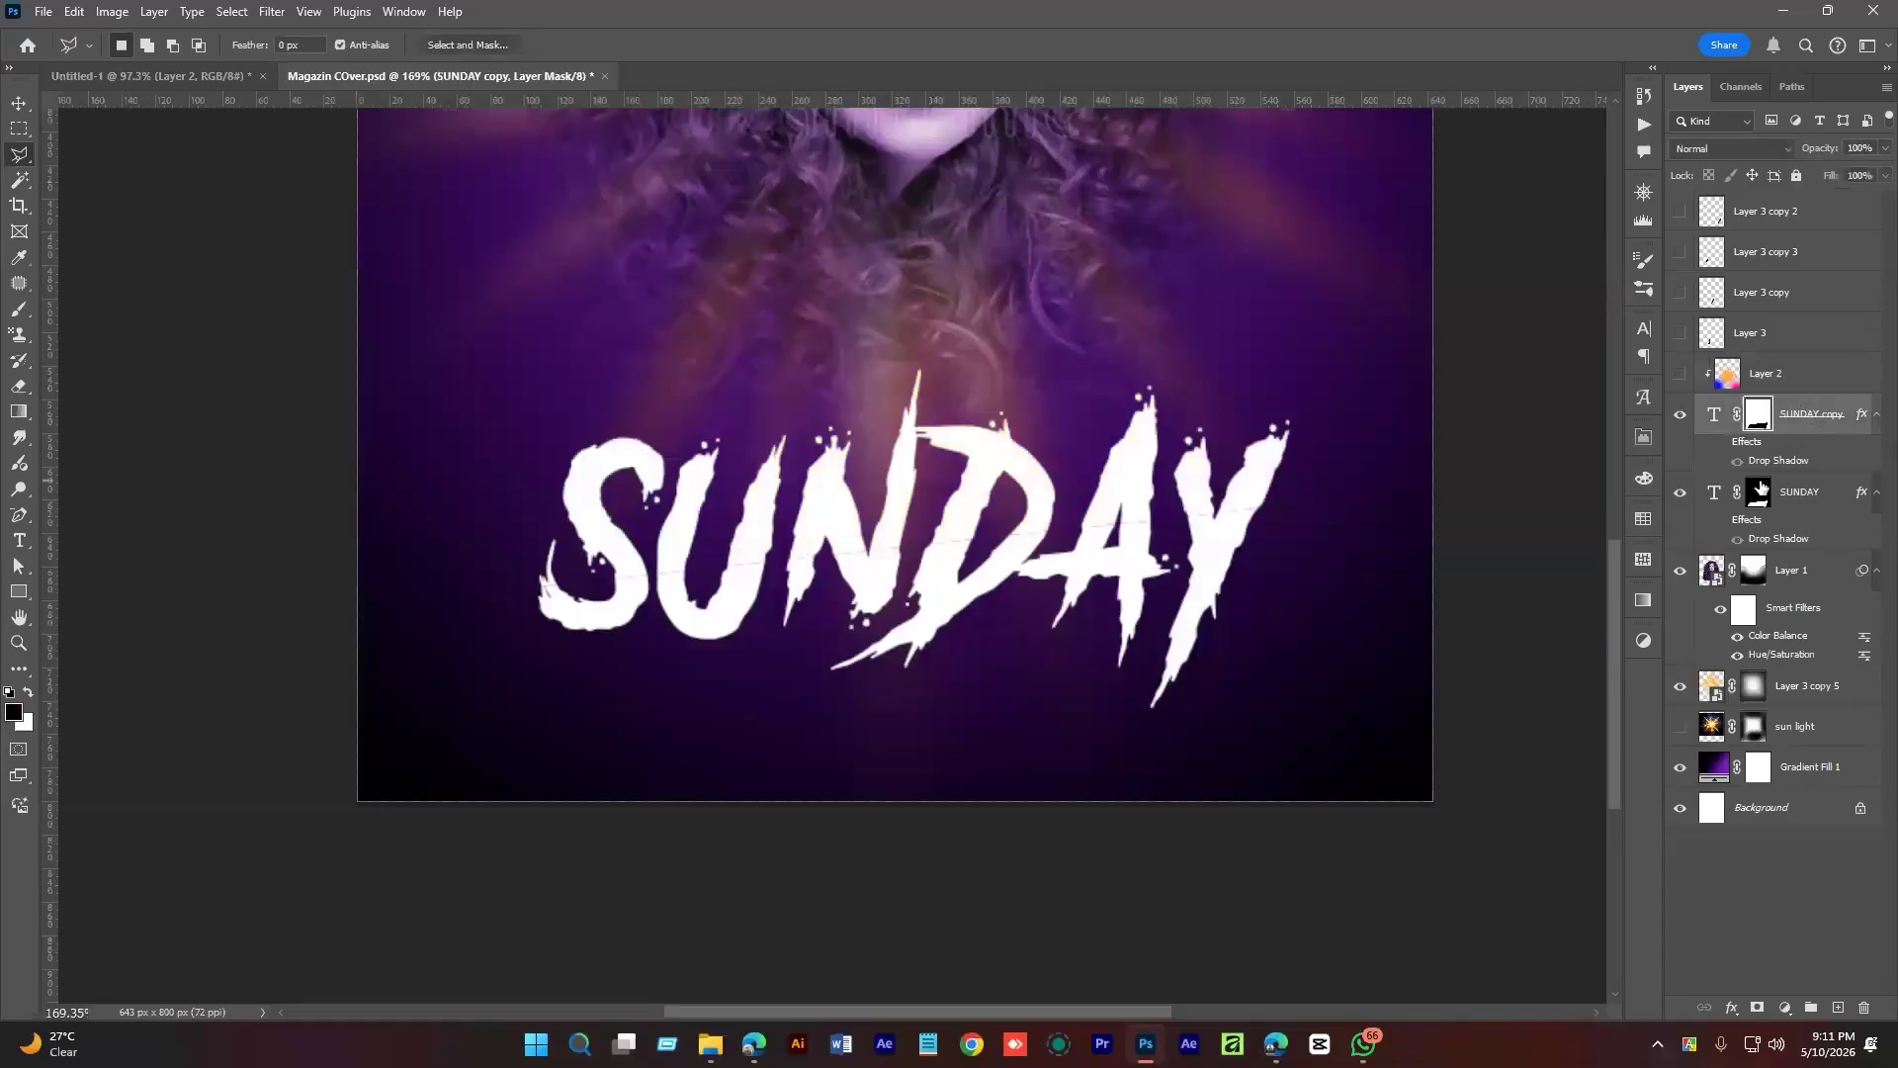
key("v")
left_click(1679, 415)
left_click(1680, 416)
left_click(1680, 415)
left_click(1679, 415)
scroll(732, 549, "up", 3)
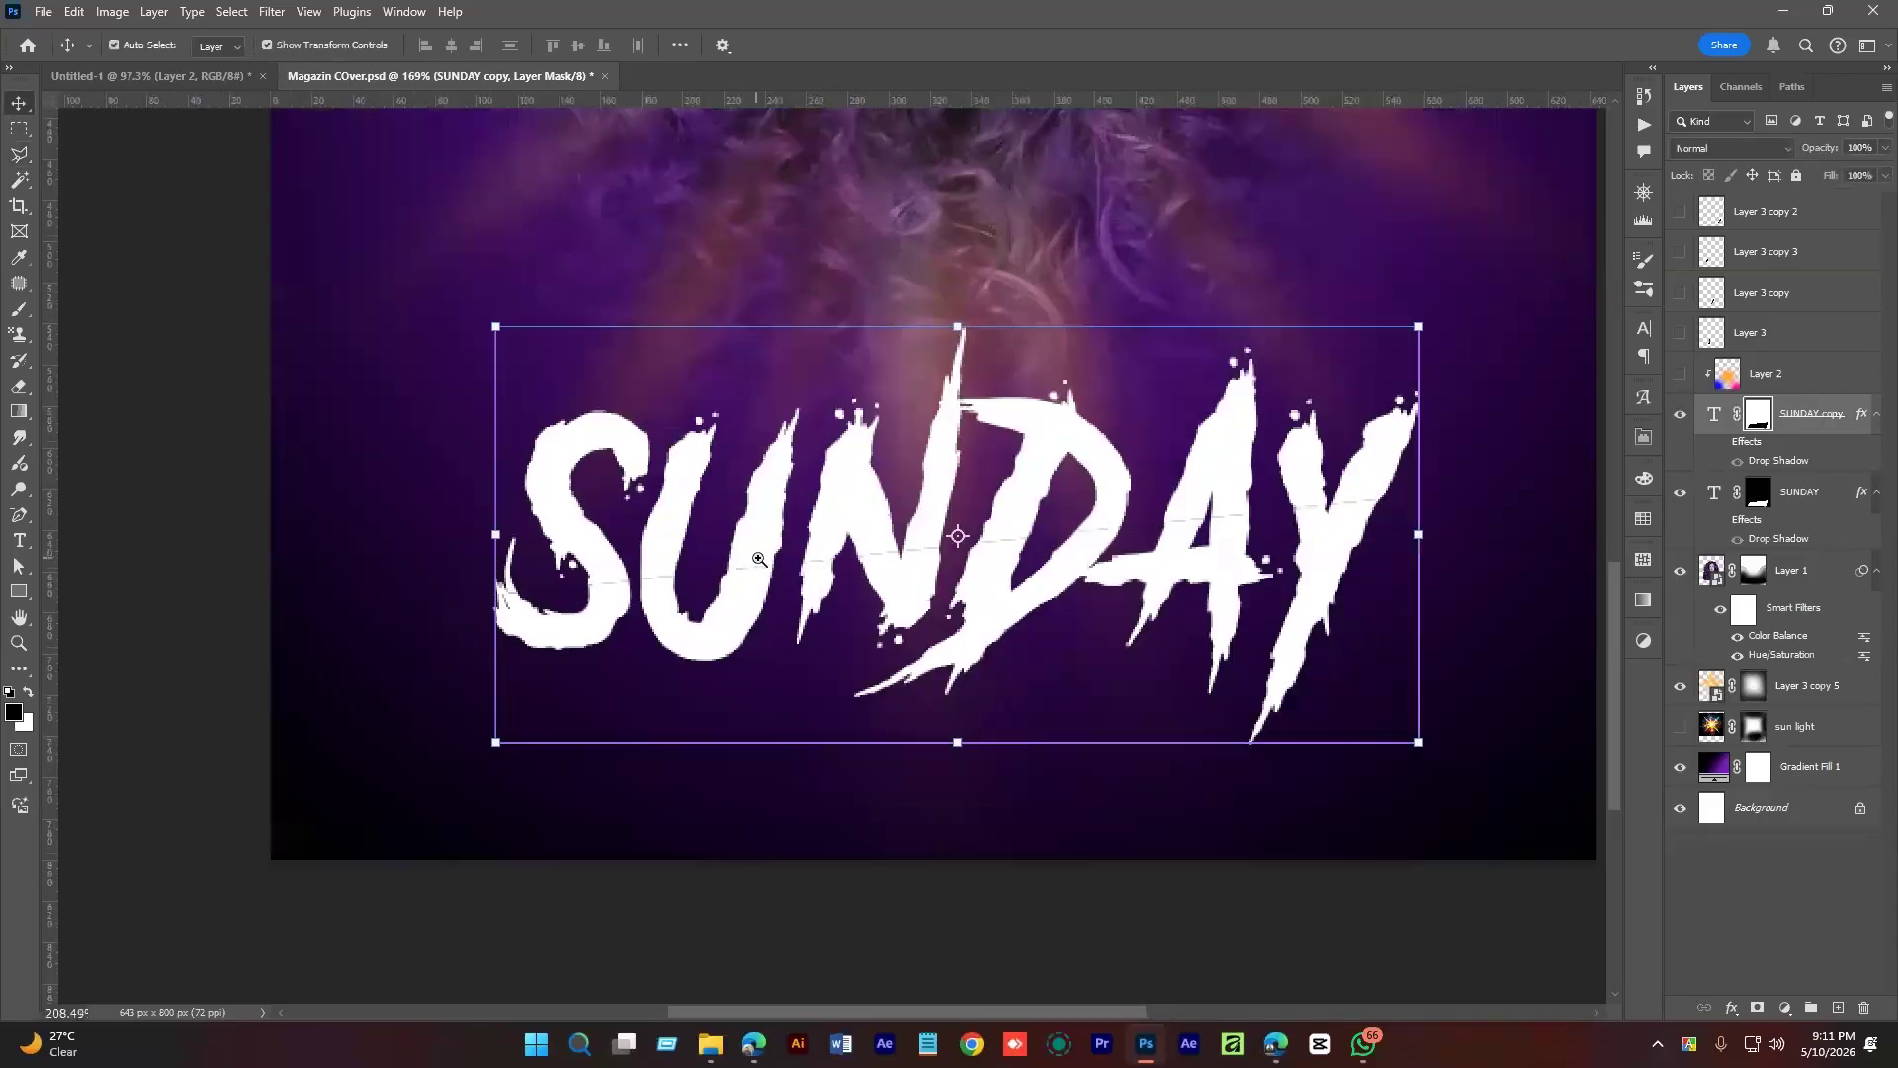
left_click_drag(979, 502, 1061, 468)
Show the hidden Layer 3 copy light streak, stretch its height to about 373% and rotate it to about 64° across SUNDAY.
left_click(1679, 292)
left_click(1769, 293)
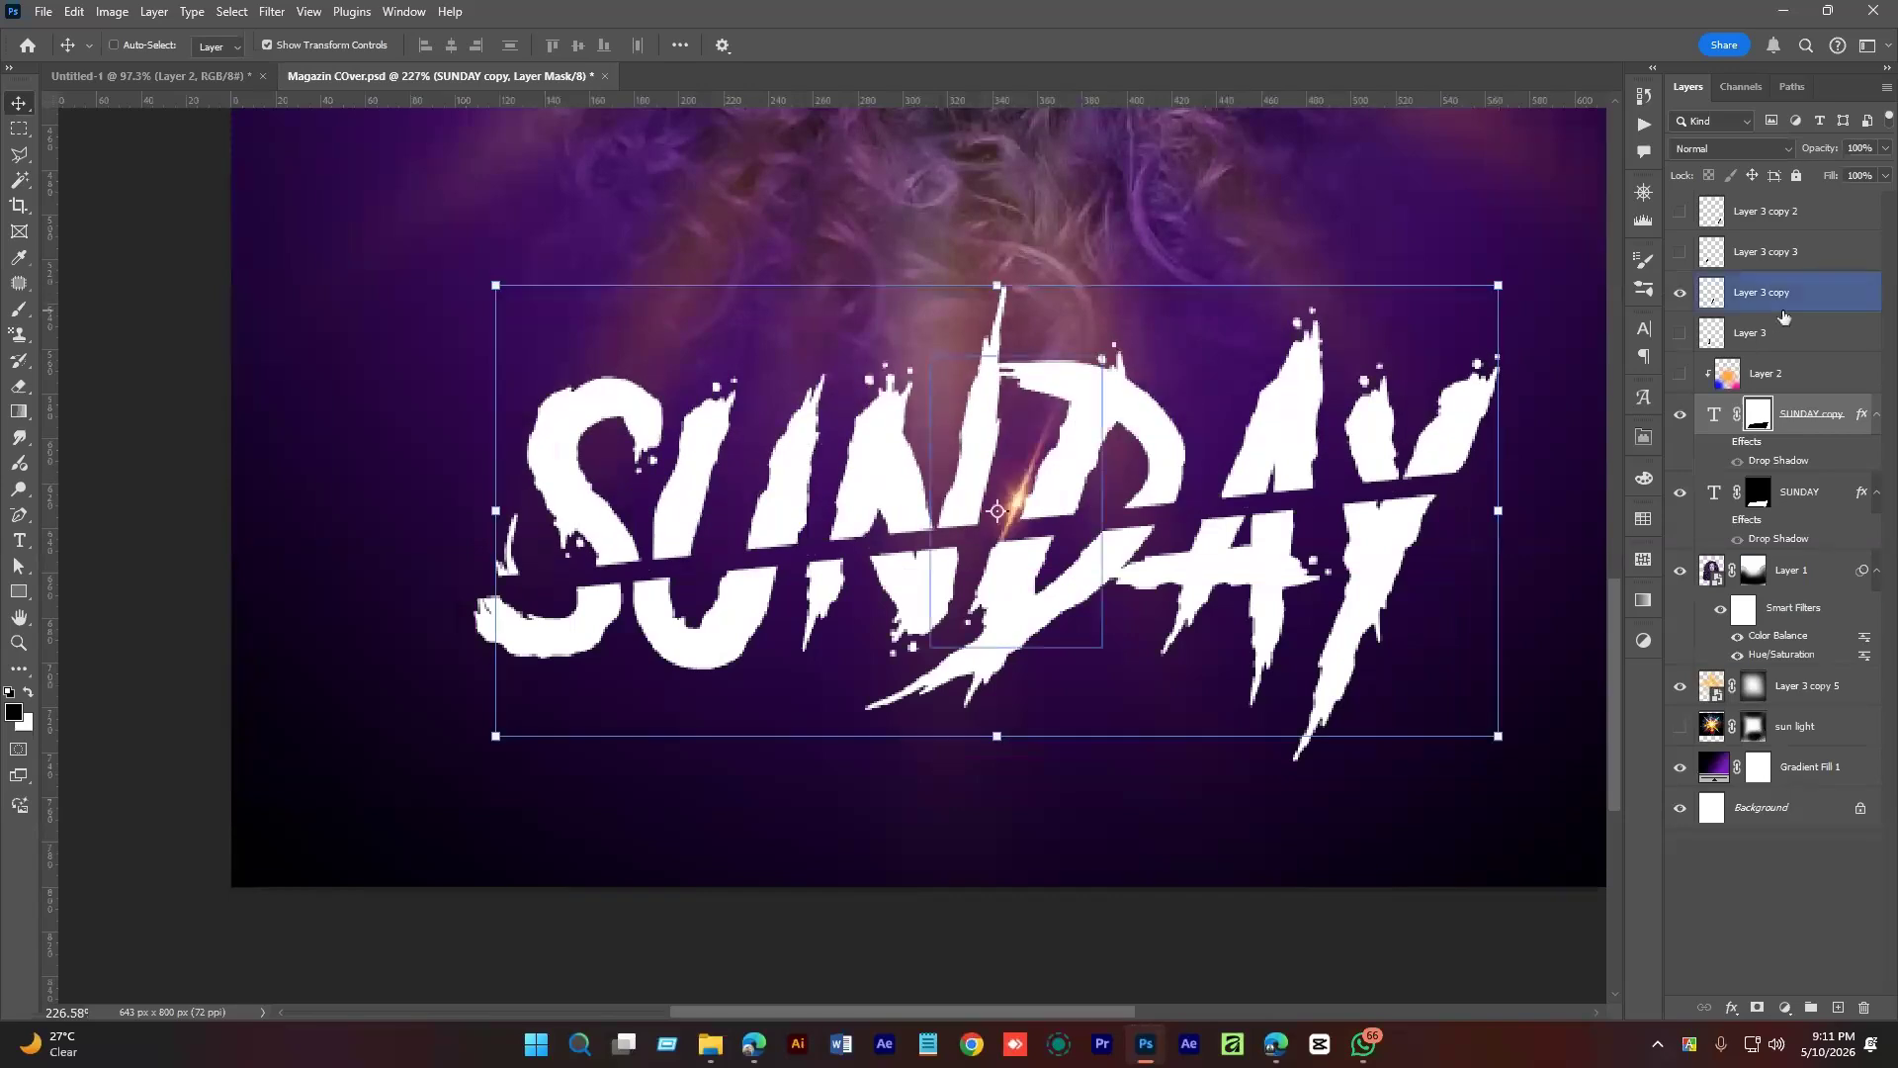
left_click_drag(1207, 302, 1290, 529)
left_click_drag(1157, 486, 1602, 411)
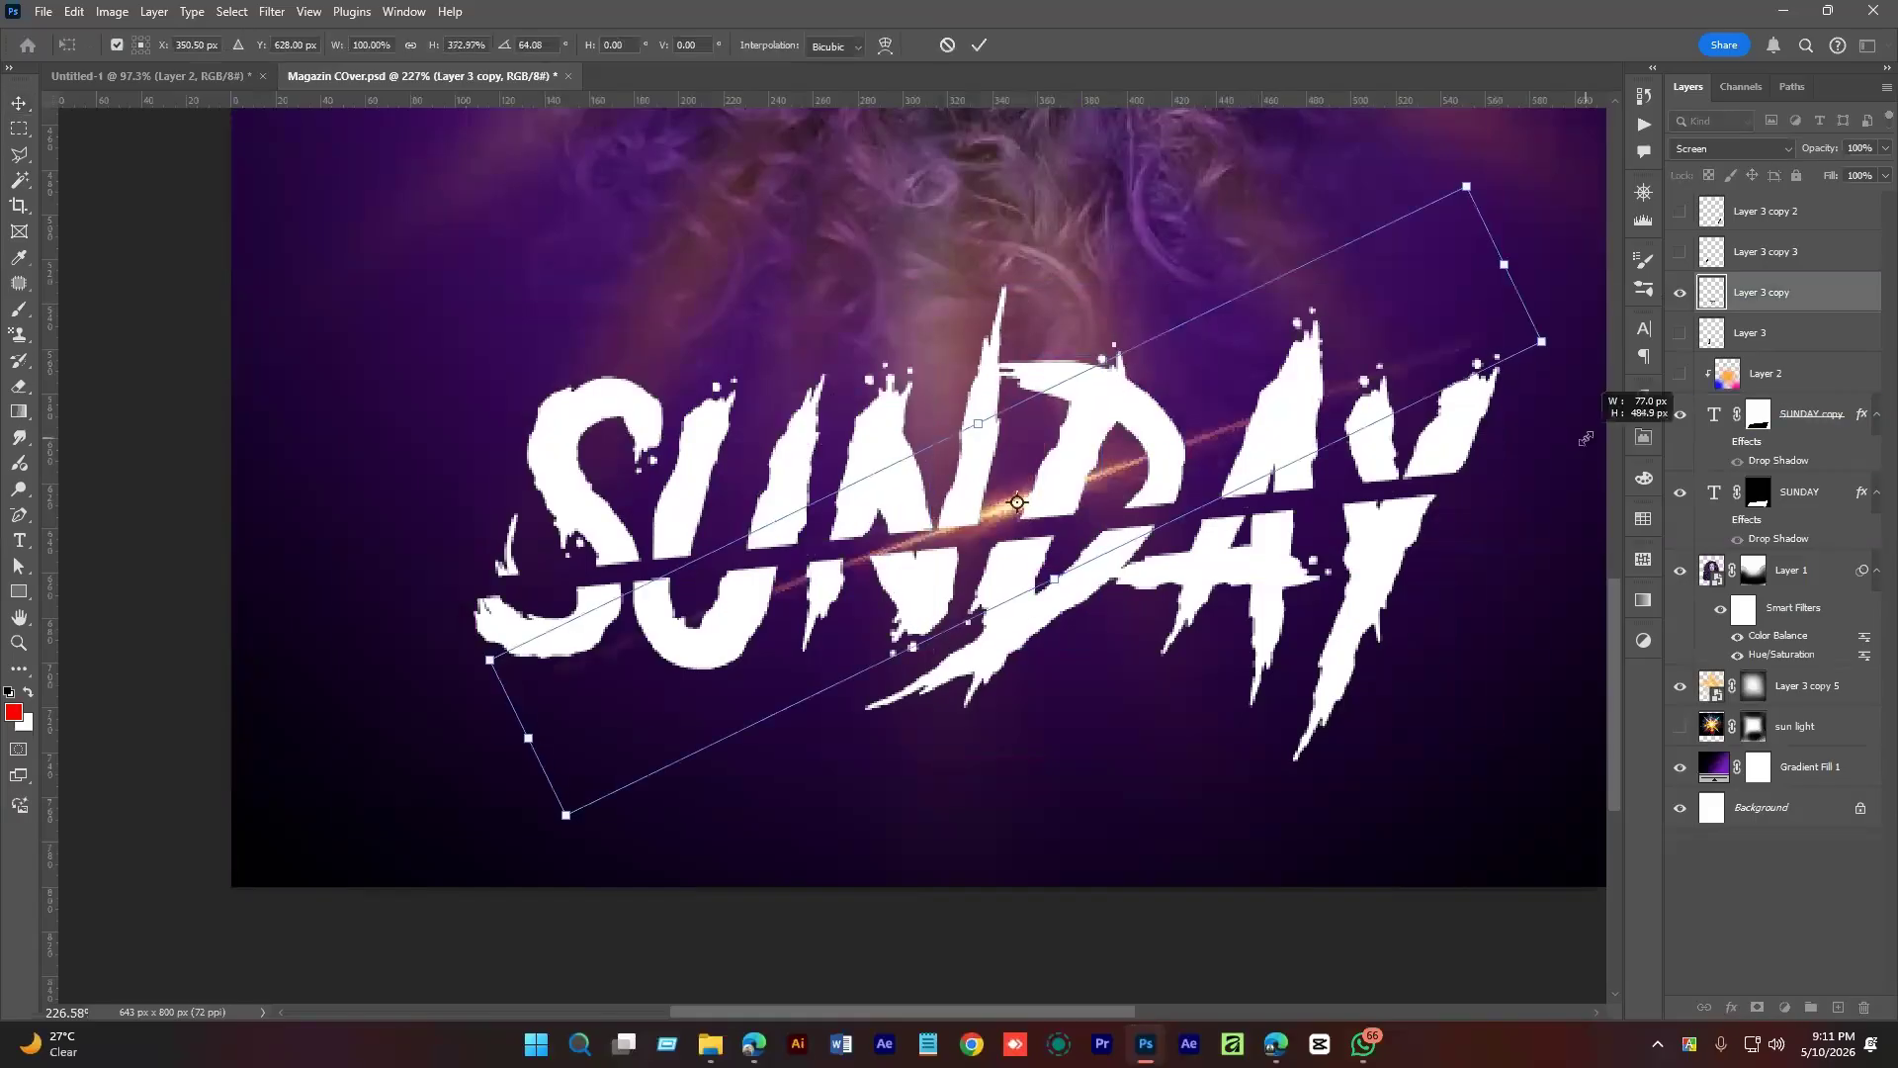
Narrow the streak to about 86% width, rotate it to about 78° and place it along the slanted gap in SUNDAY.
left_click(1285, 422, "alt")
left_click(1284, 422, "alt")
left_click_drag(1463, 311, 1445, 394)
left_click_drag(1227, 453, 1229, 466)
left_click_drag(1135, 420, 1138, 434)
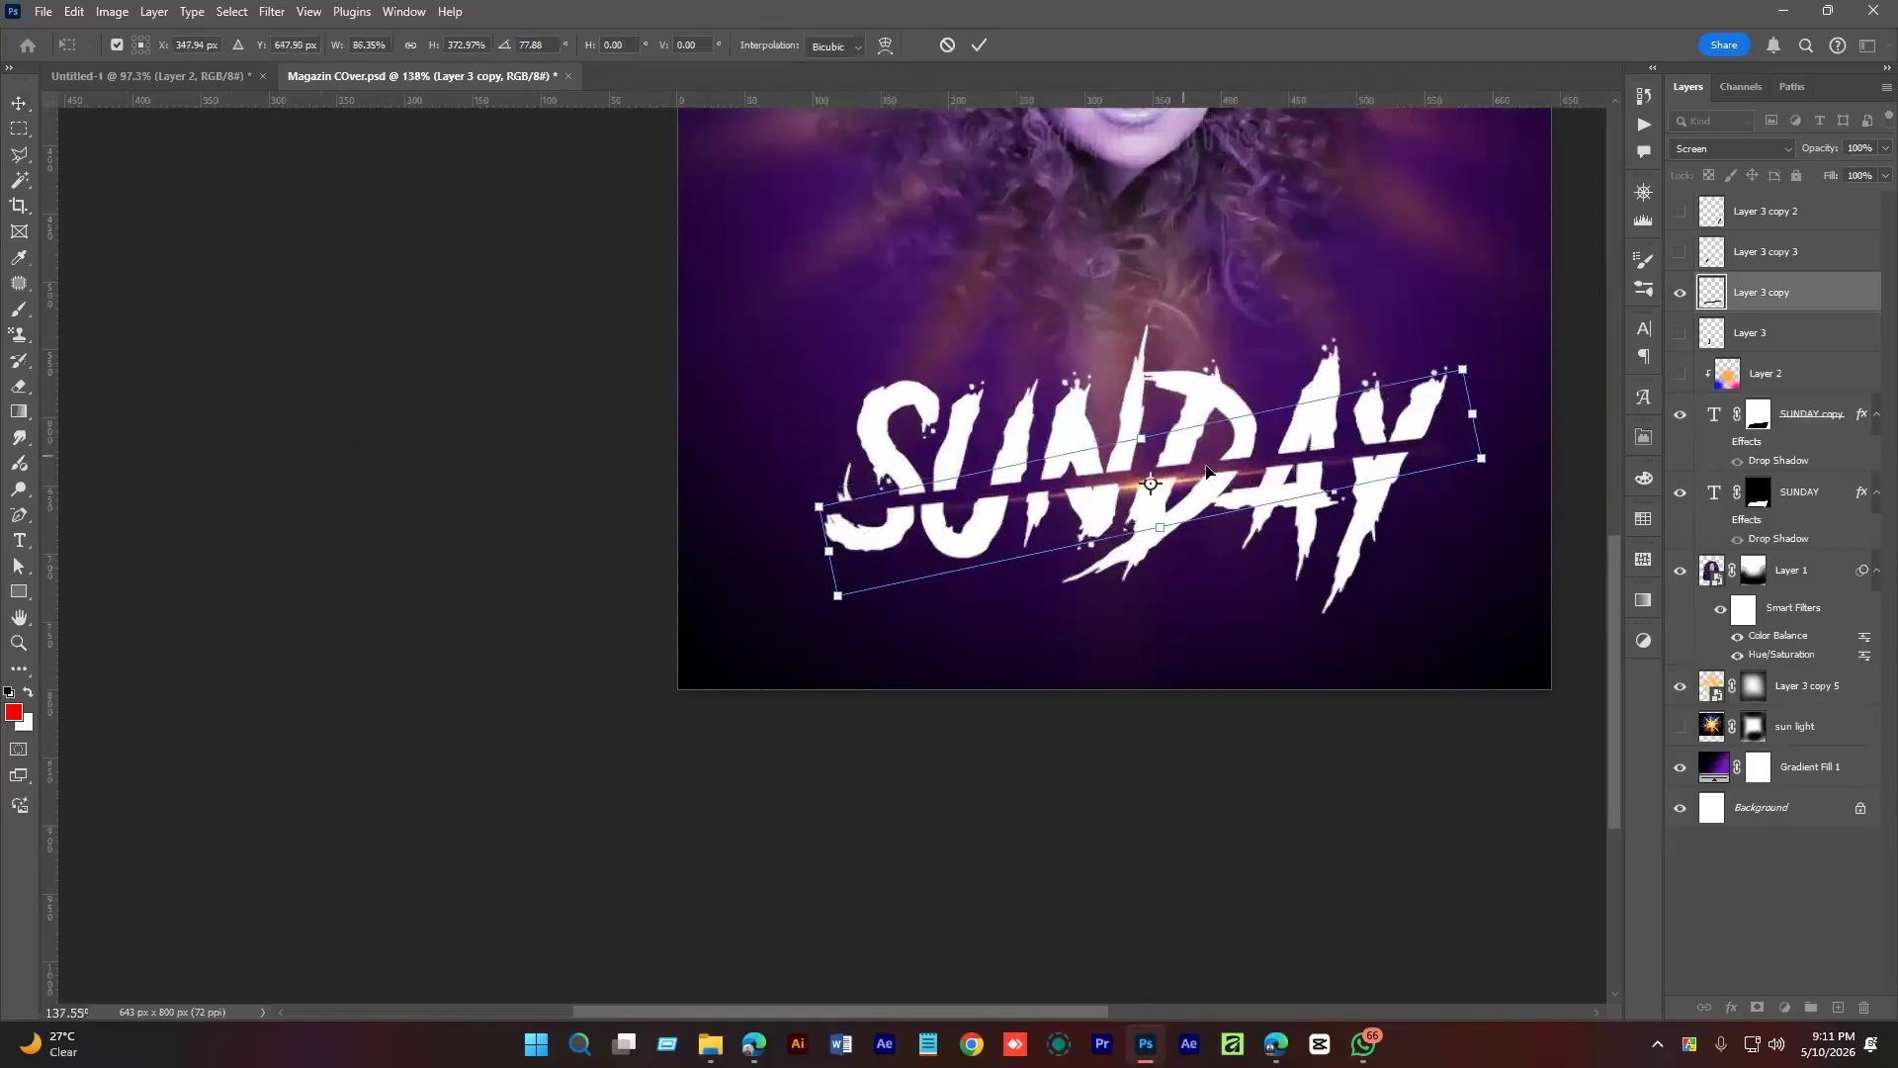
left_click_drag(1247, 457, 1178, 457)
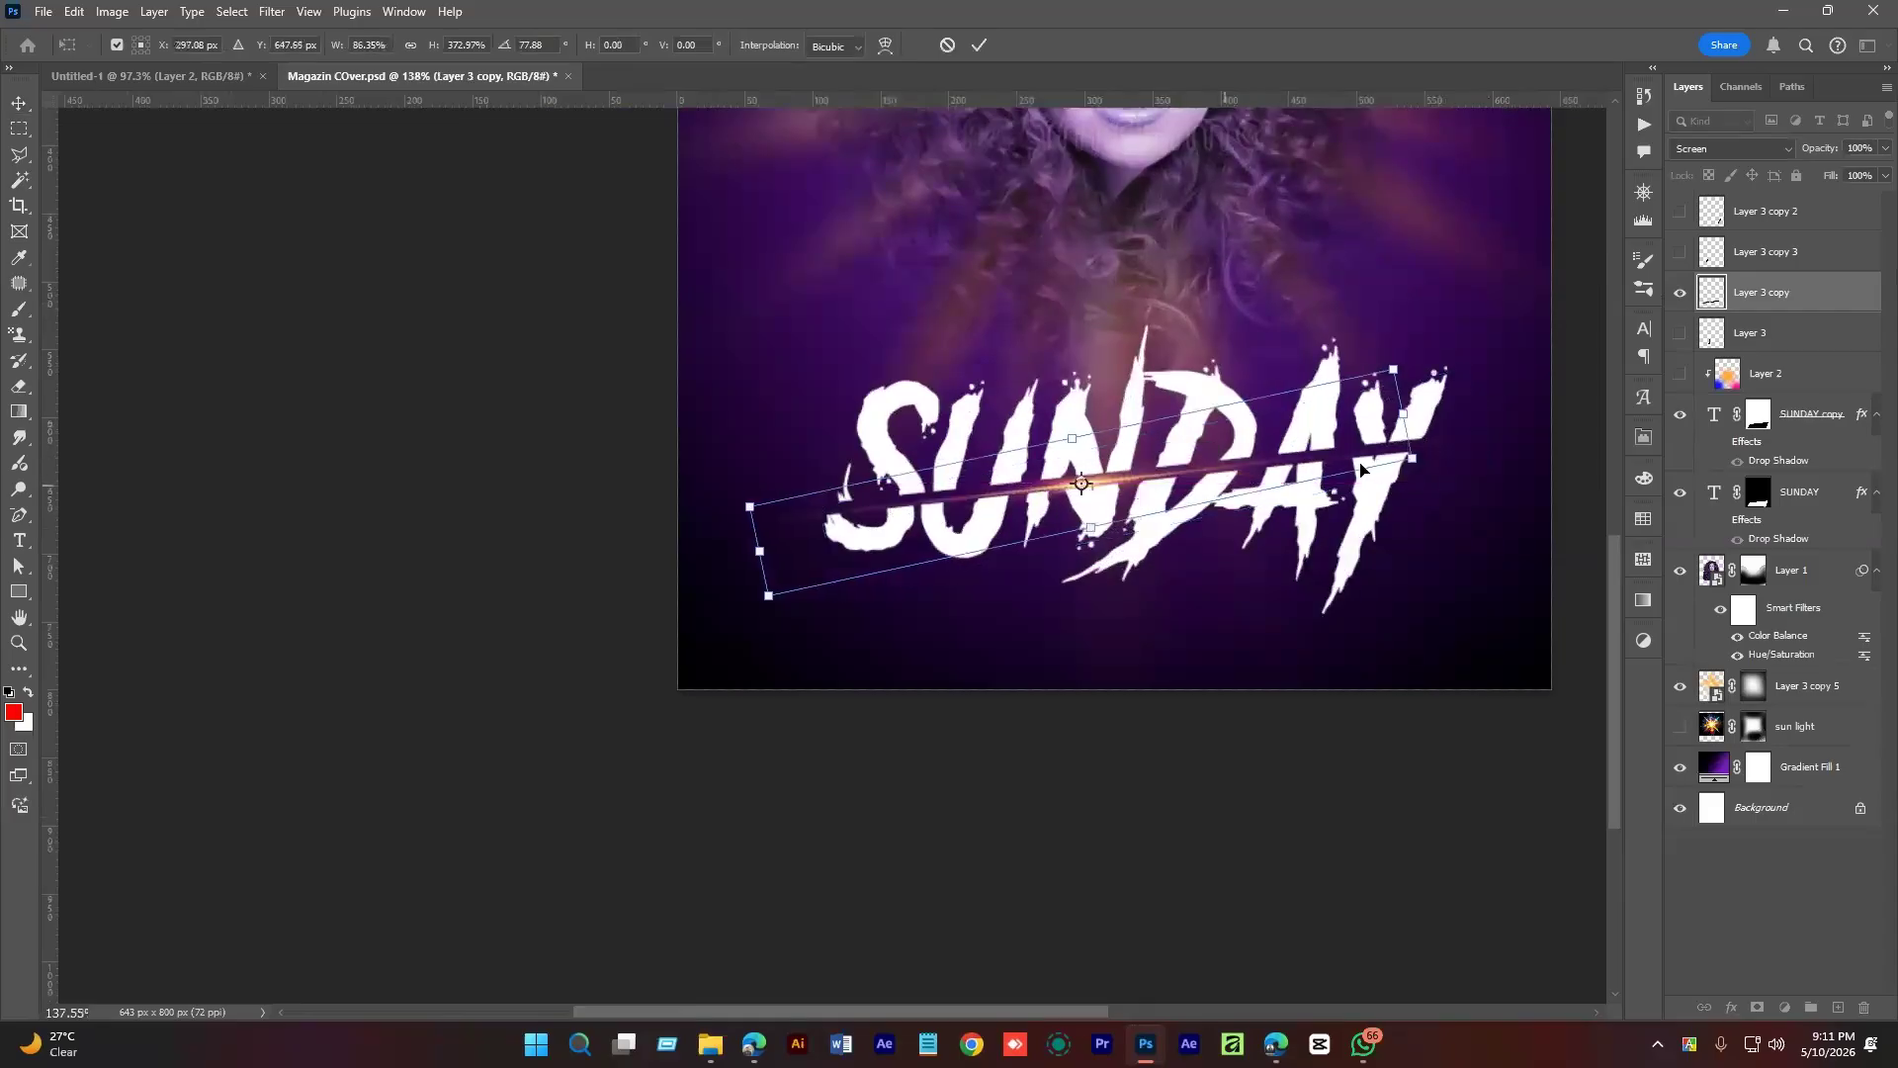
mouse_move(1422, 406)
left_mouse_down()
mouse_move(1482, 411)
mouse_move(1470, 389)
mouse_move(1425, 418)
left_mouse_up()
key("Return")
Duplicate the light streak and place the copy farther along the gap, over the DAY end of the title.
scroll(1115, 481, "up", 2)
left_click_drag(1147, 478, 1054, 496)
left_click(1184, 521, "alt")
left_click_drag(1174, 525, 992, 510)
left_click(1809, 926)
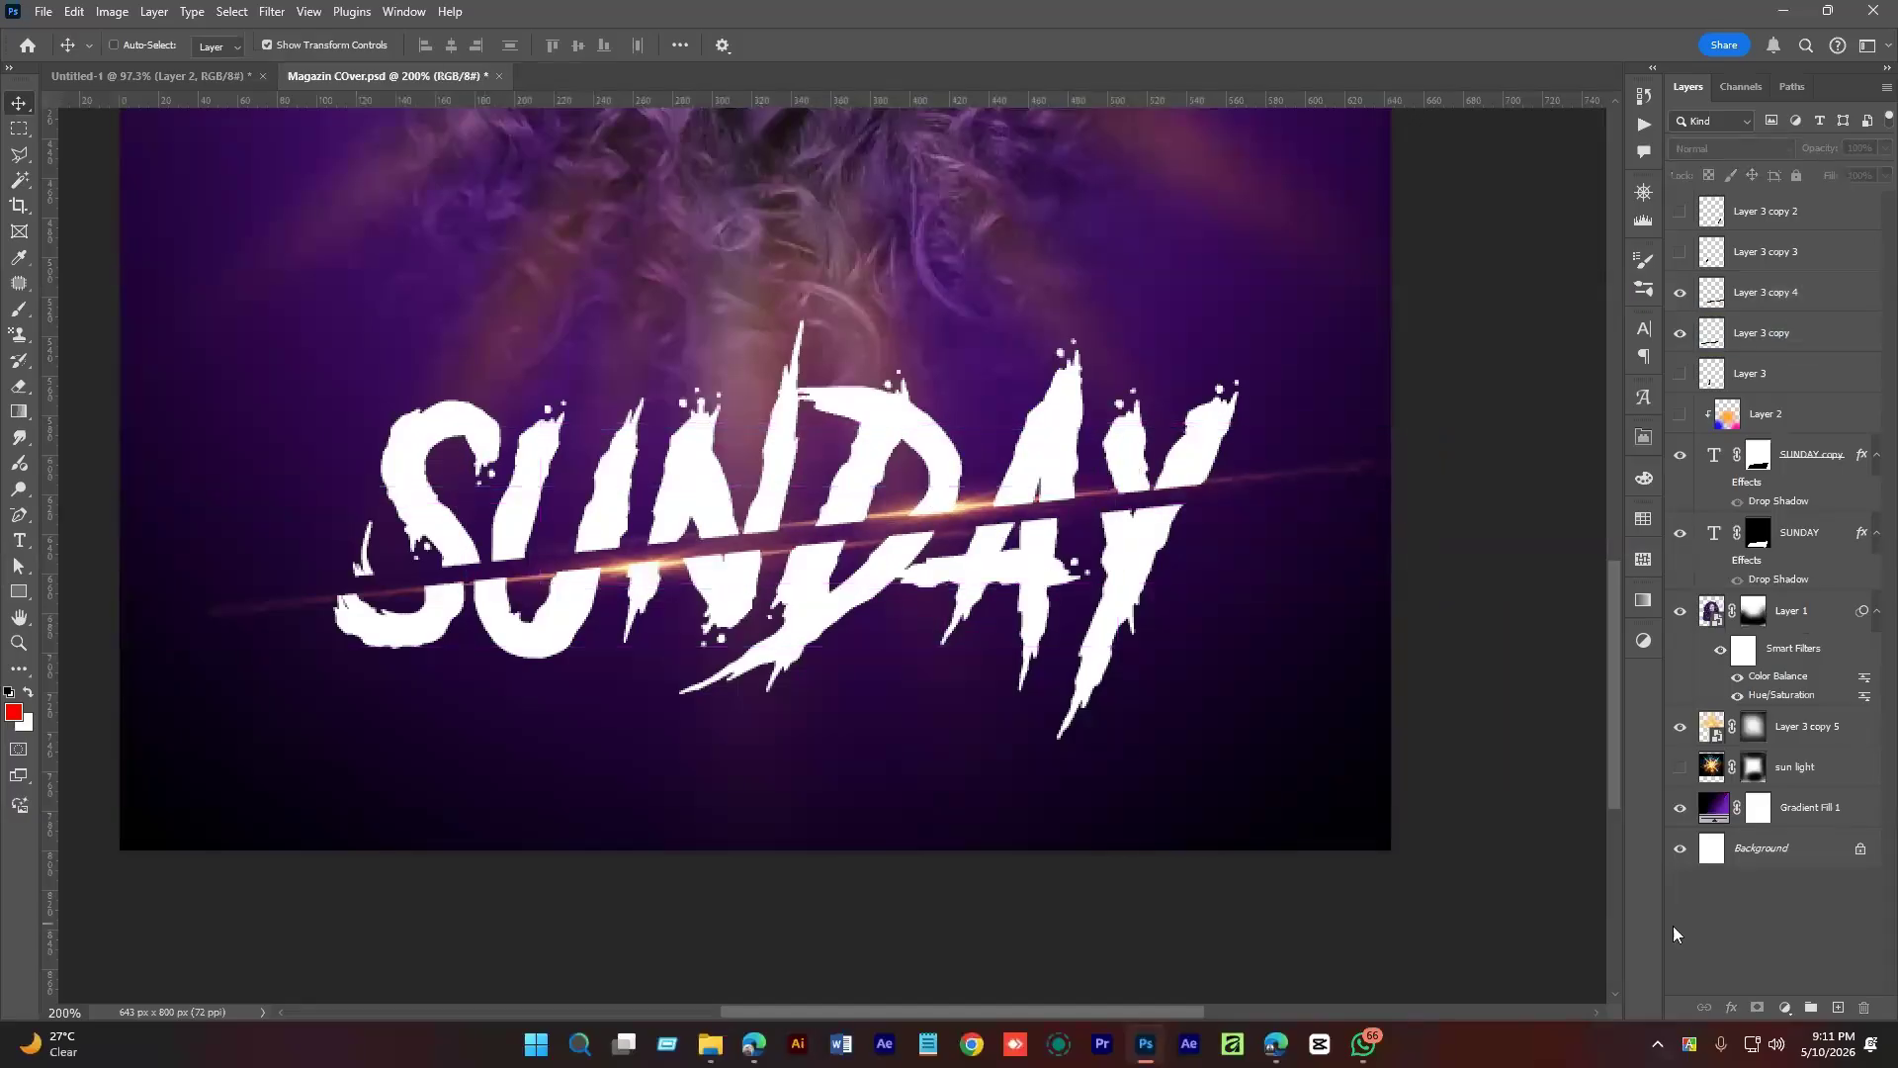
left_click_drag(1004, 638, 924, 664)
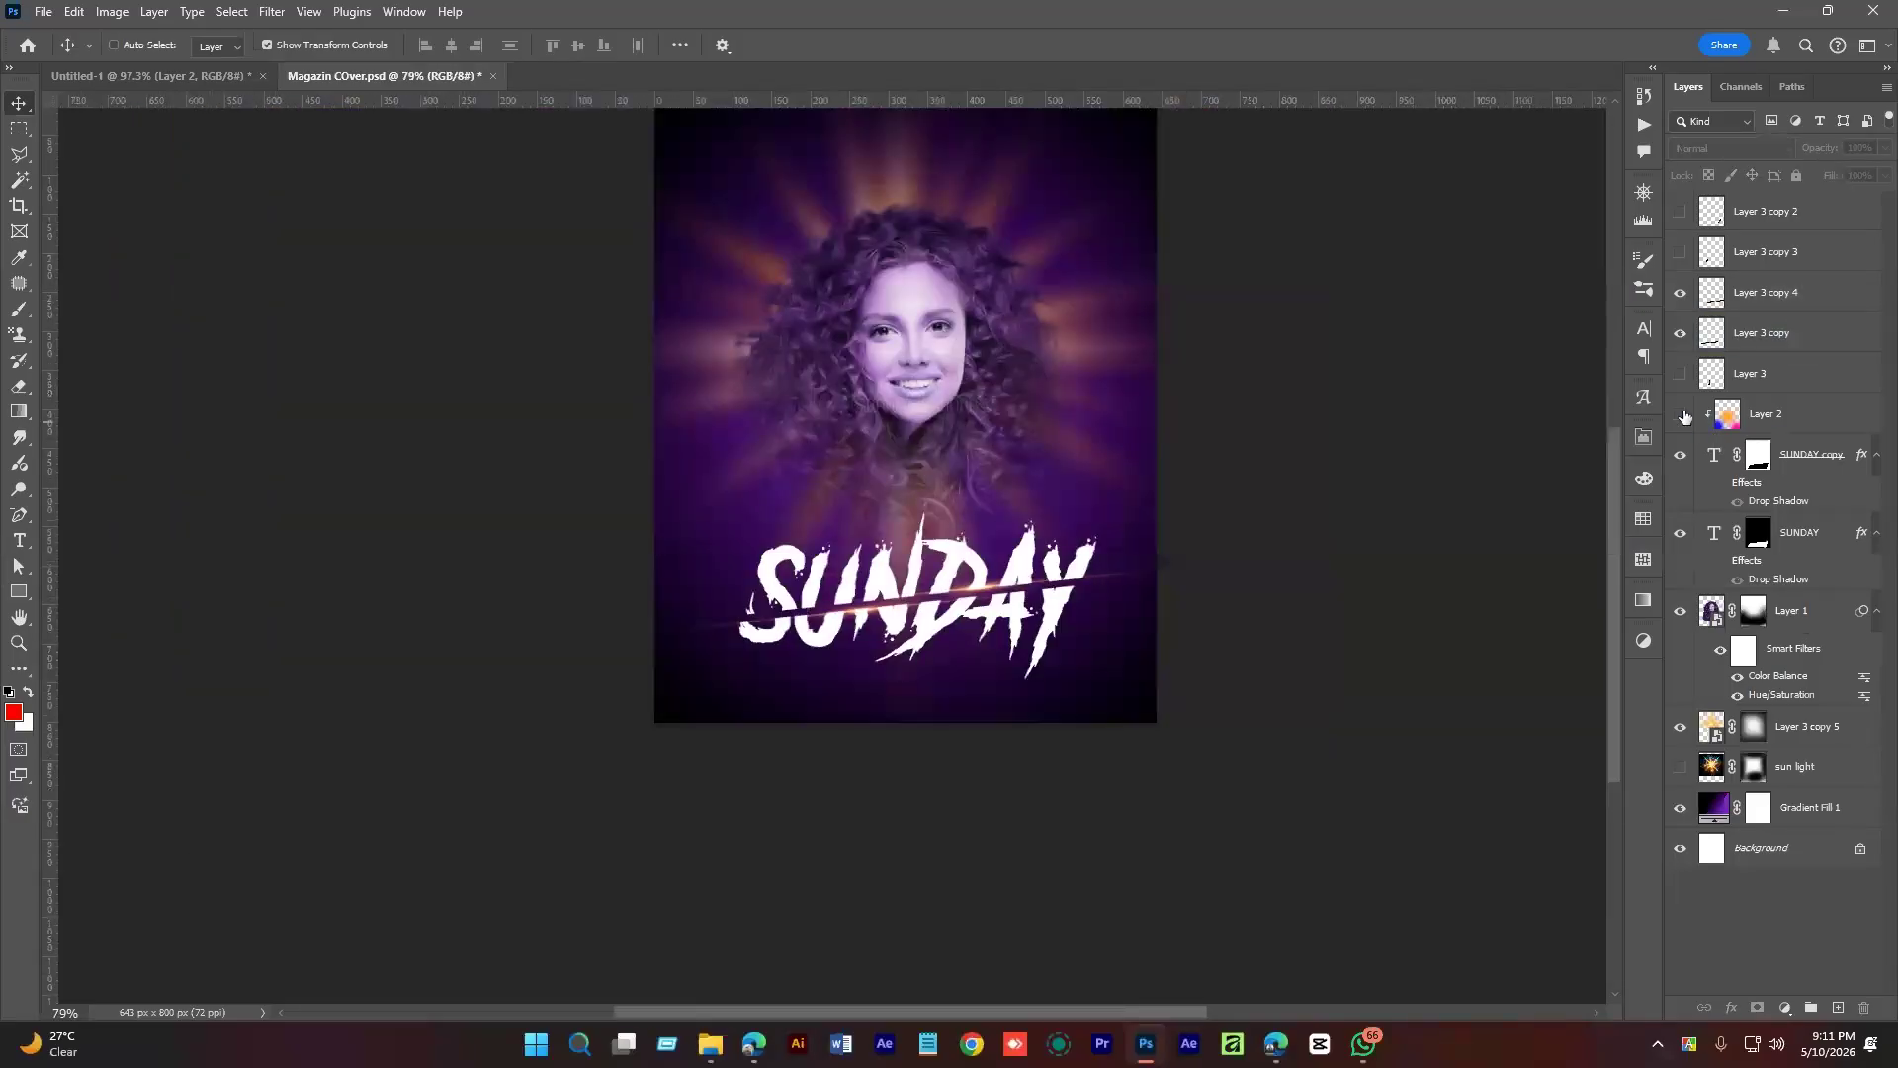
Show the Layer 2 colour layer, duplicate it and clip the copy to the lower SUNDAY half.
left_click(1681, 415)
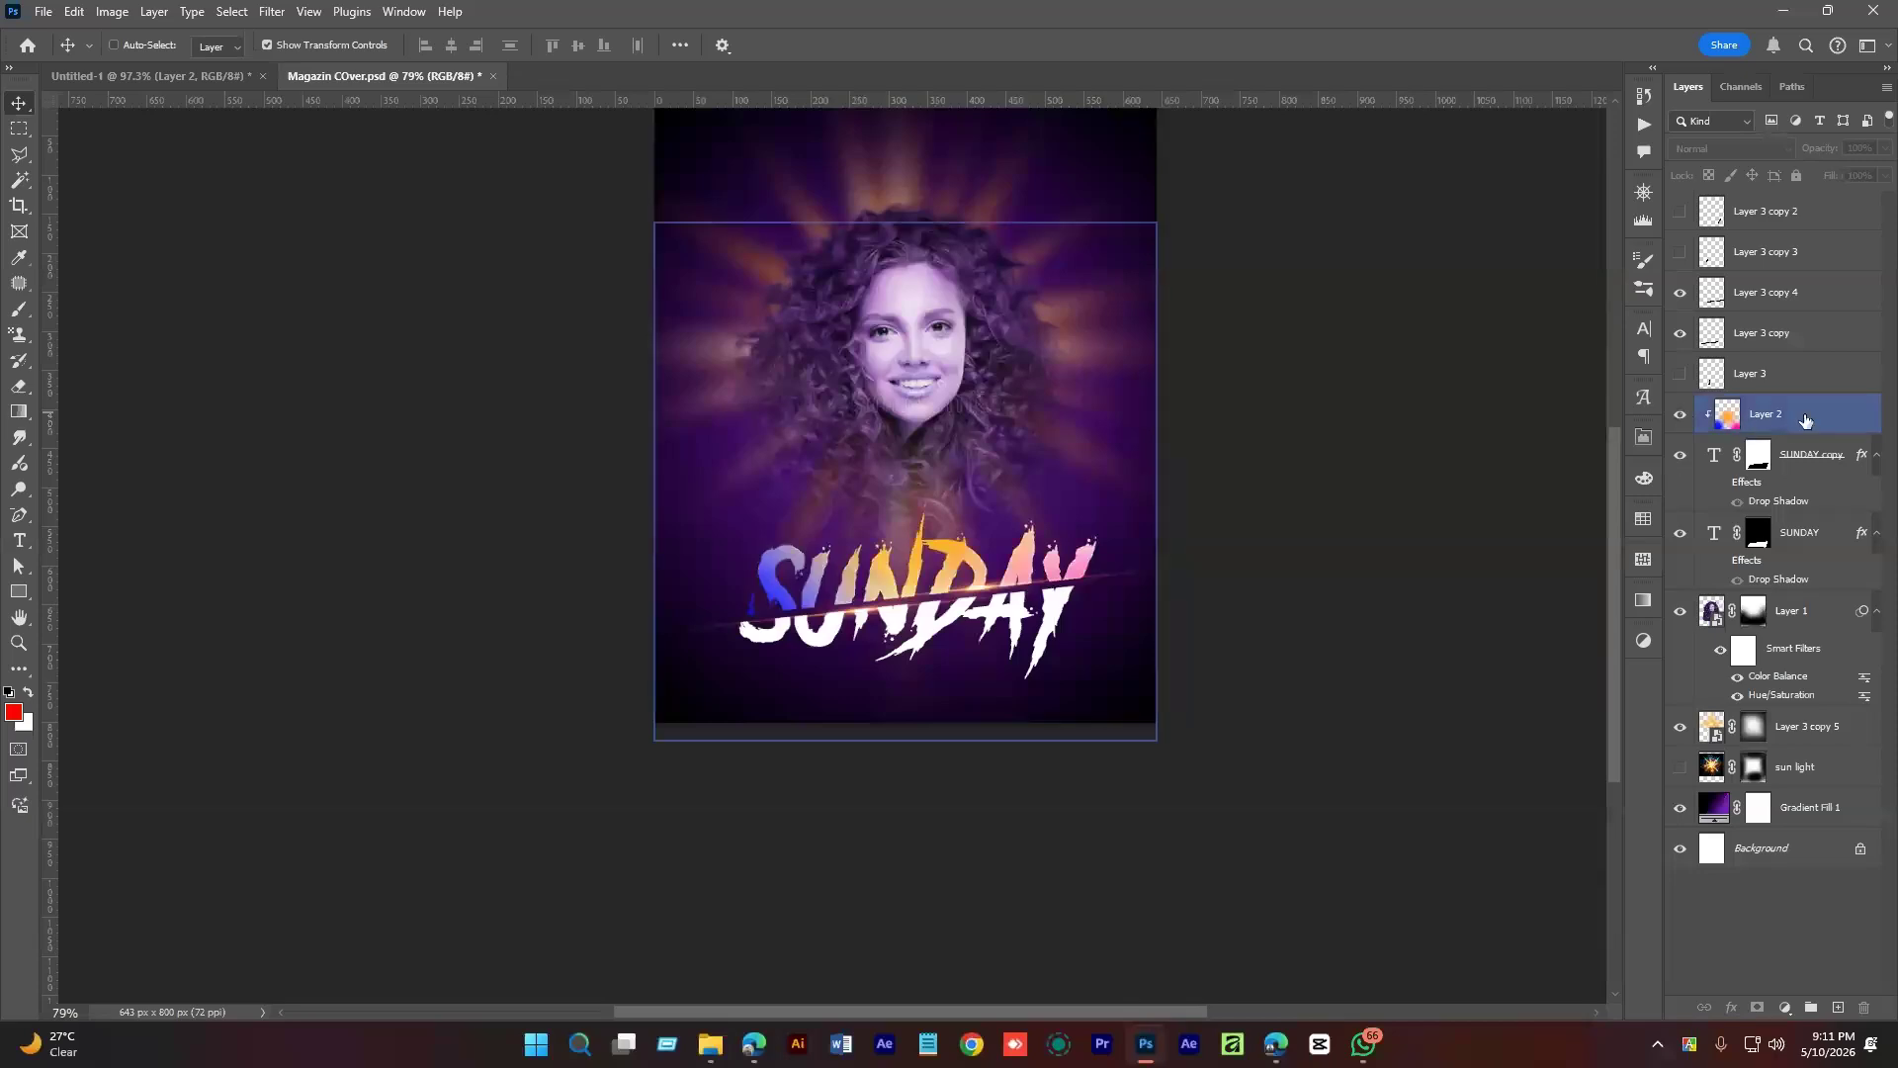
key("ctrl+j")
key("ctrl+alt+g")
left_click_drag(1814, 420, 1800, 552)
key("ctrl+alt+g")
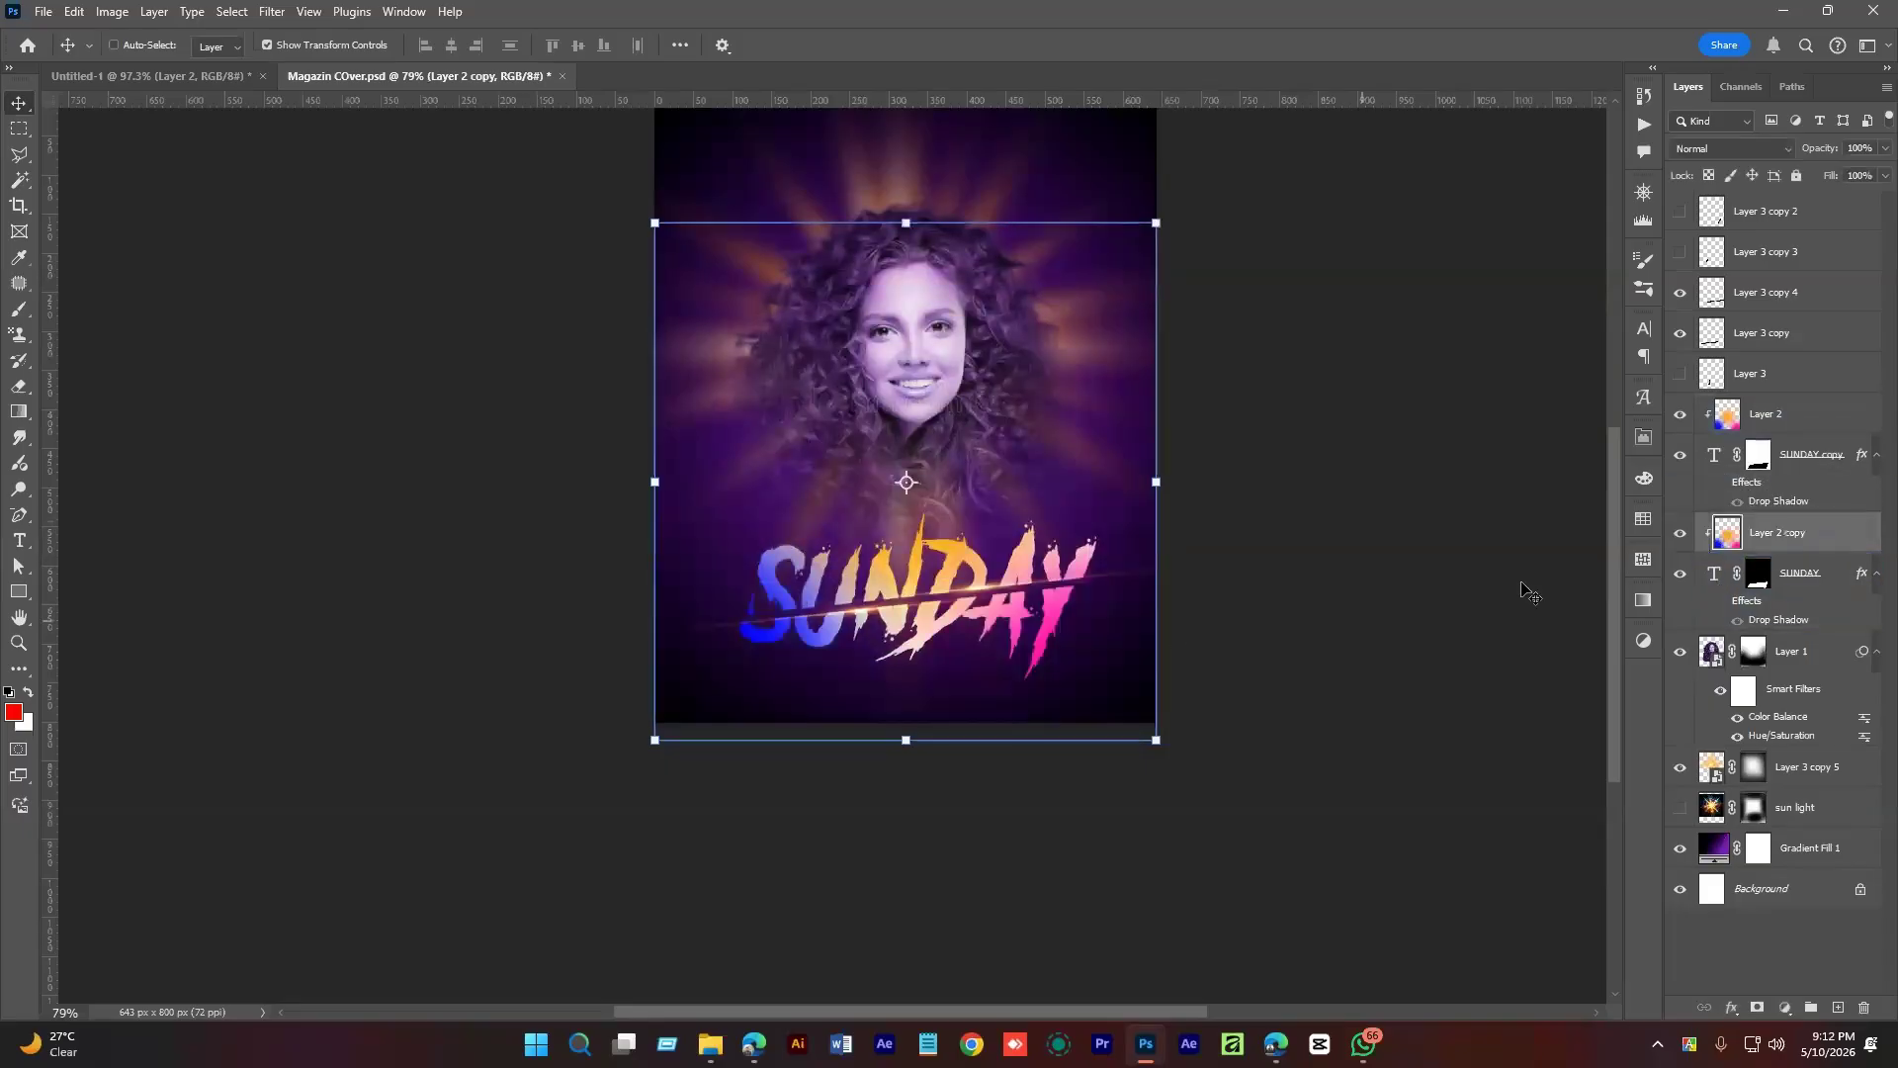
Shift the lower half's colour layer and widen it to about 154%, and widen the upper half's colour layer to match.
left_click_drag(1048, 664, 988, 698)
left_click_drag(1093, 512, 1185, 527)
left_click_drag(1145, 635, 1137, 636)
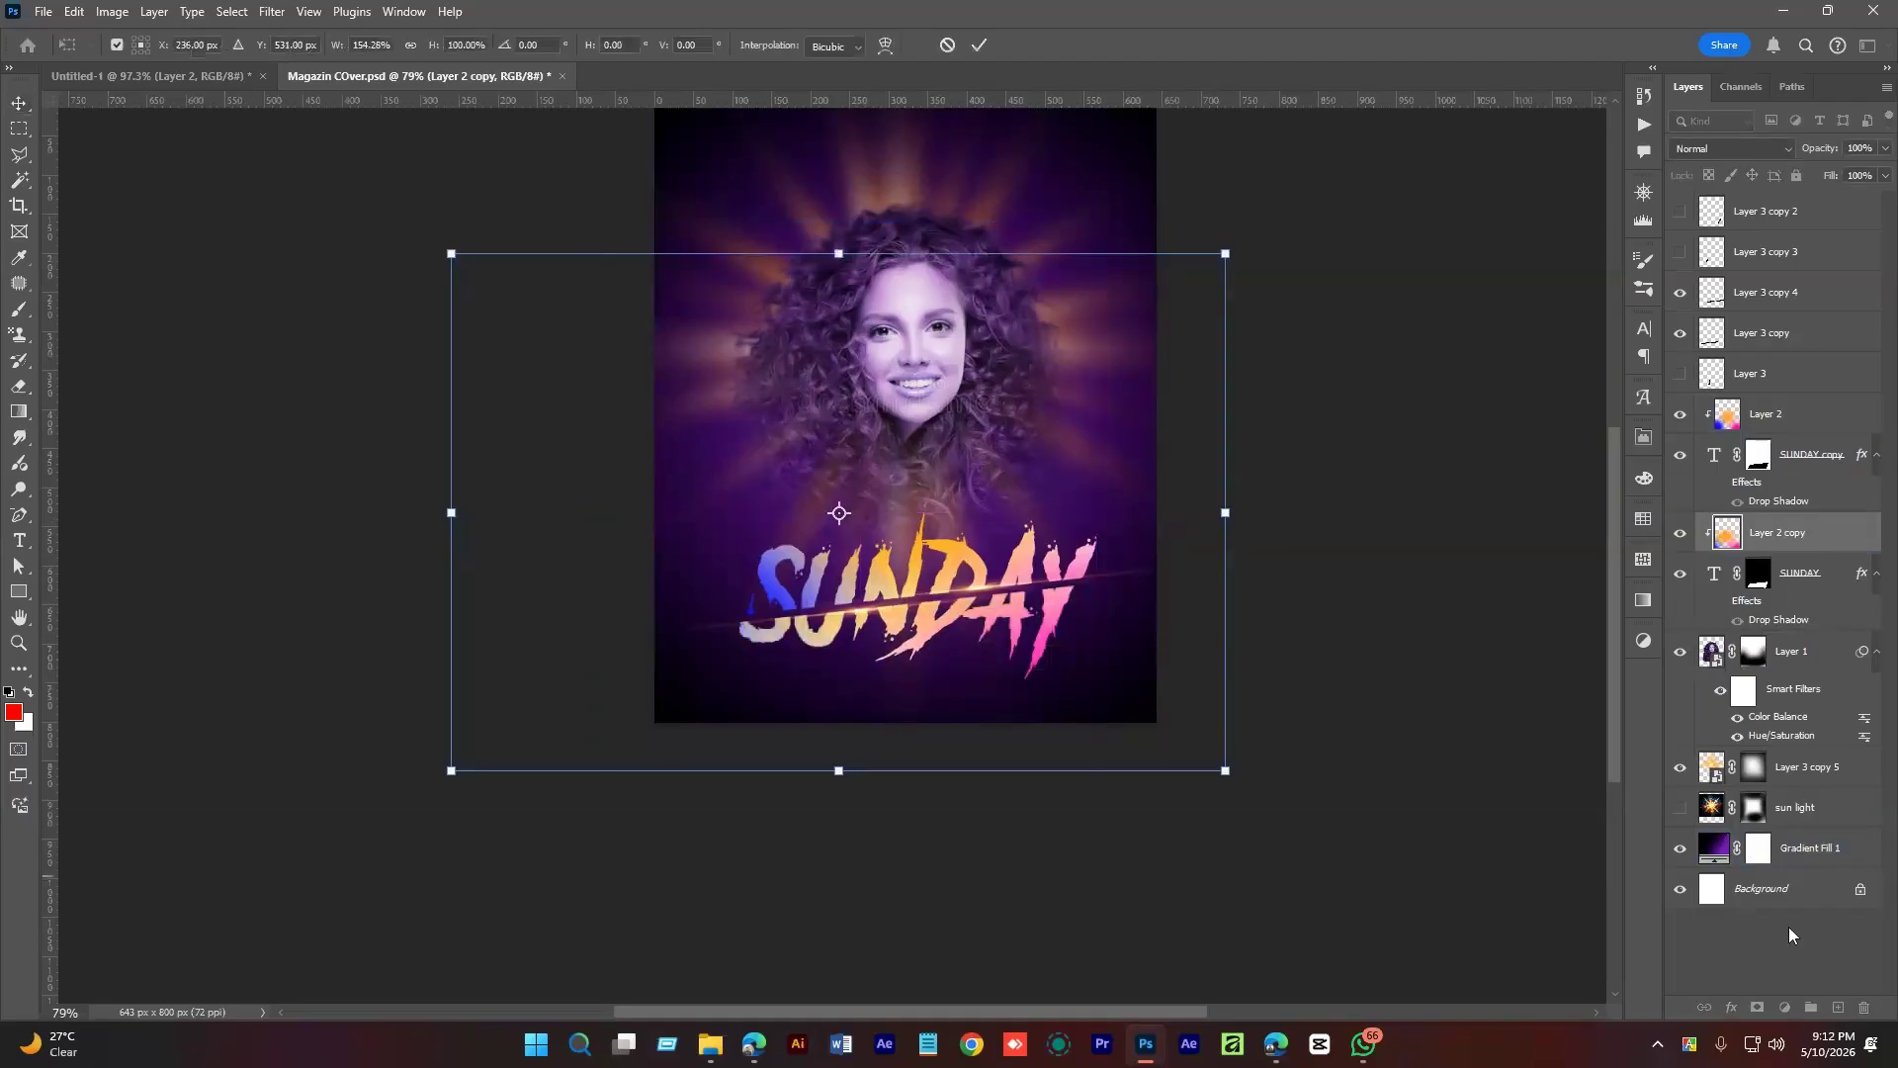
key("Return")
left_click(1770, 413)
left_click_drag(1157, 481, 1245, 483)
key("Return")
Show the drop shadow on the upper SUNDAY half and preview the lower half's shadow on and off.
left_click(1758, 455)
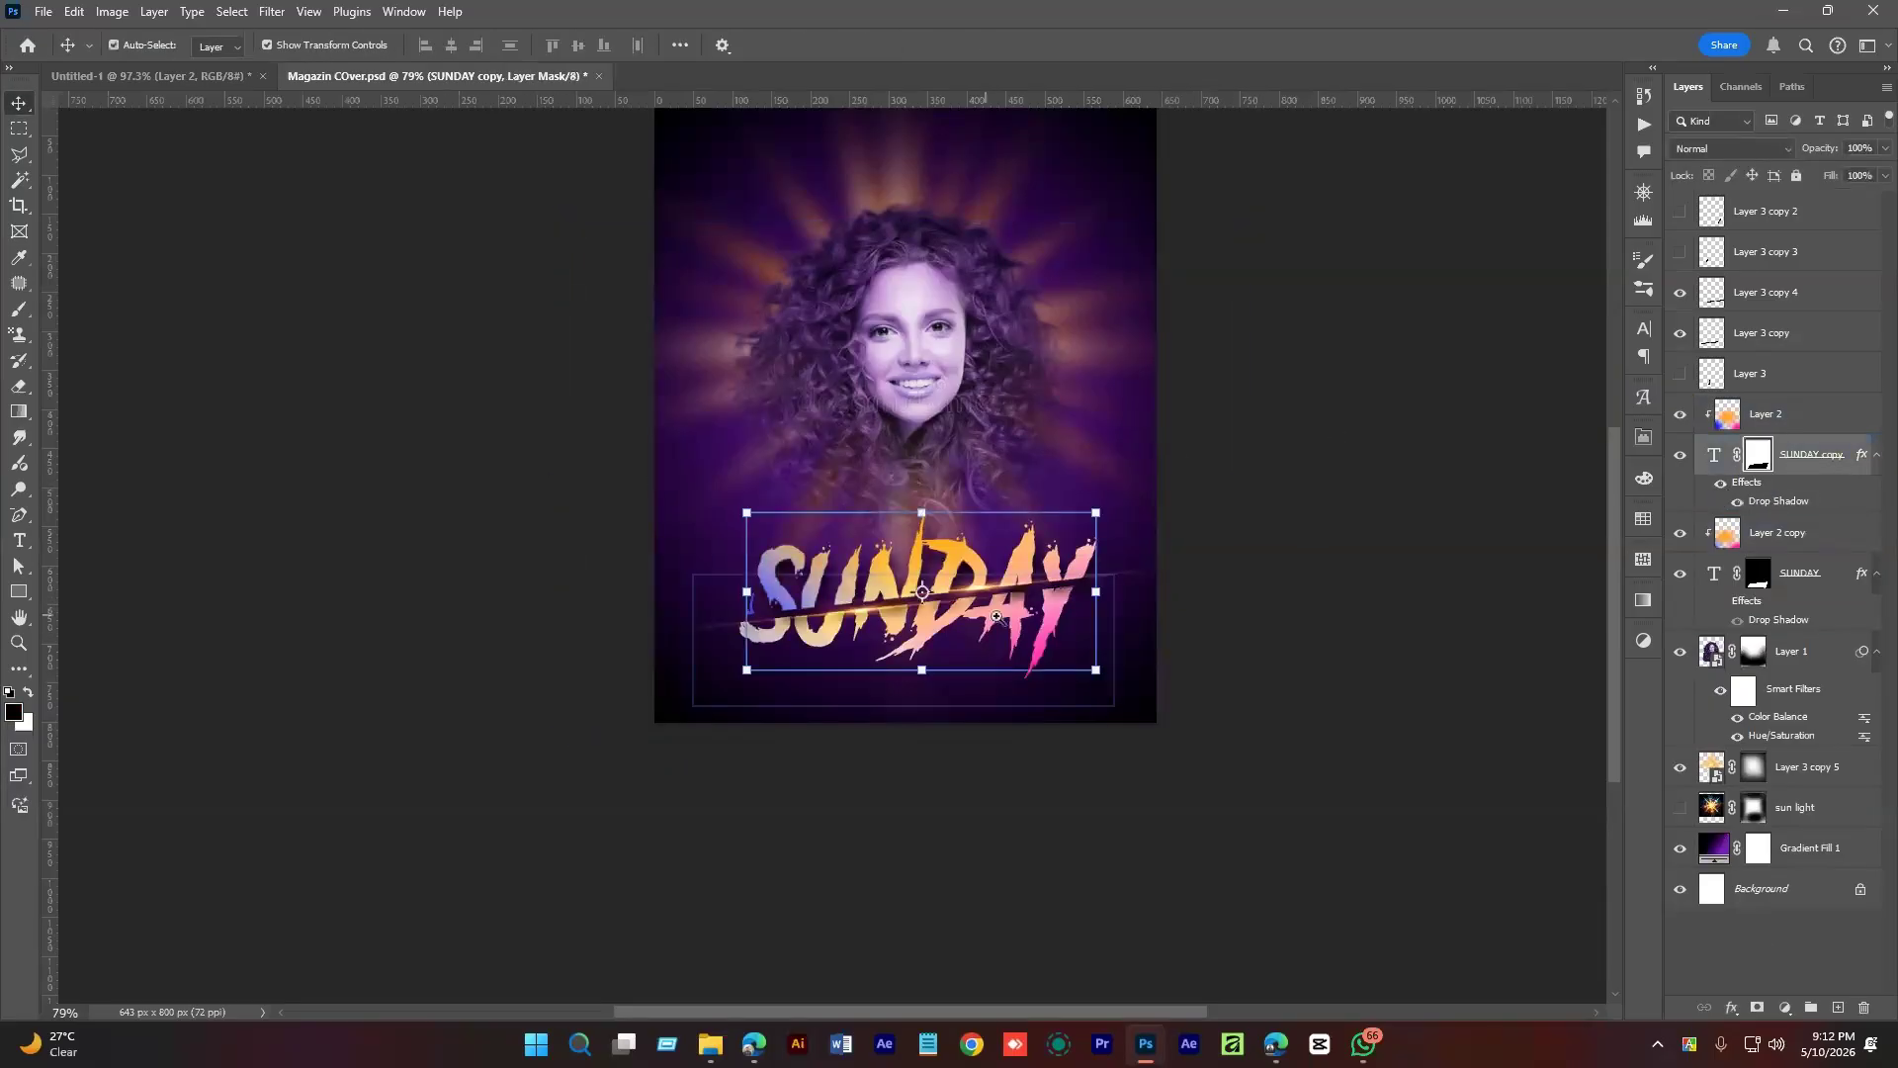
scroll(991, 637, "up", 5)
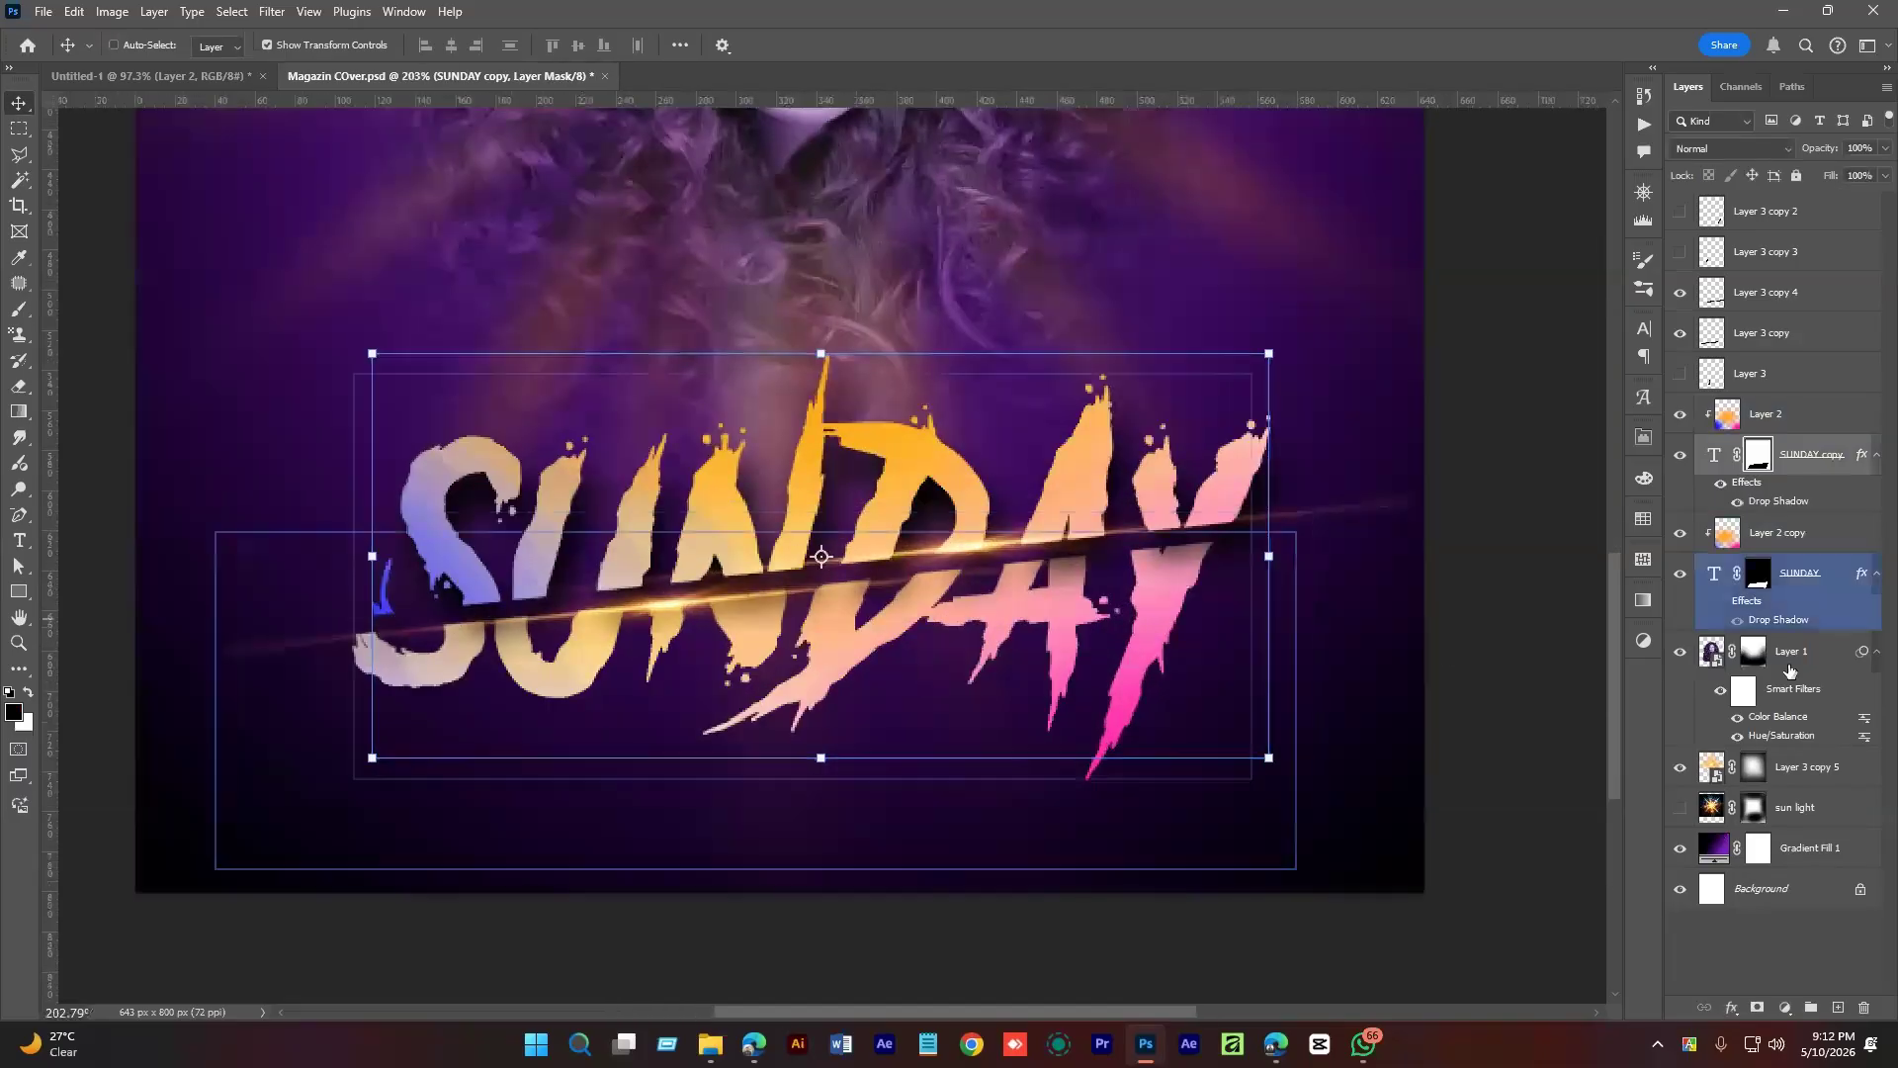
left_click(1722, 602)
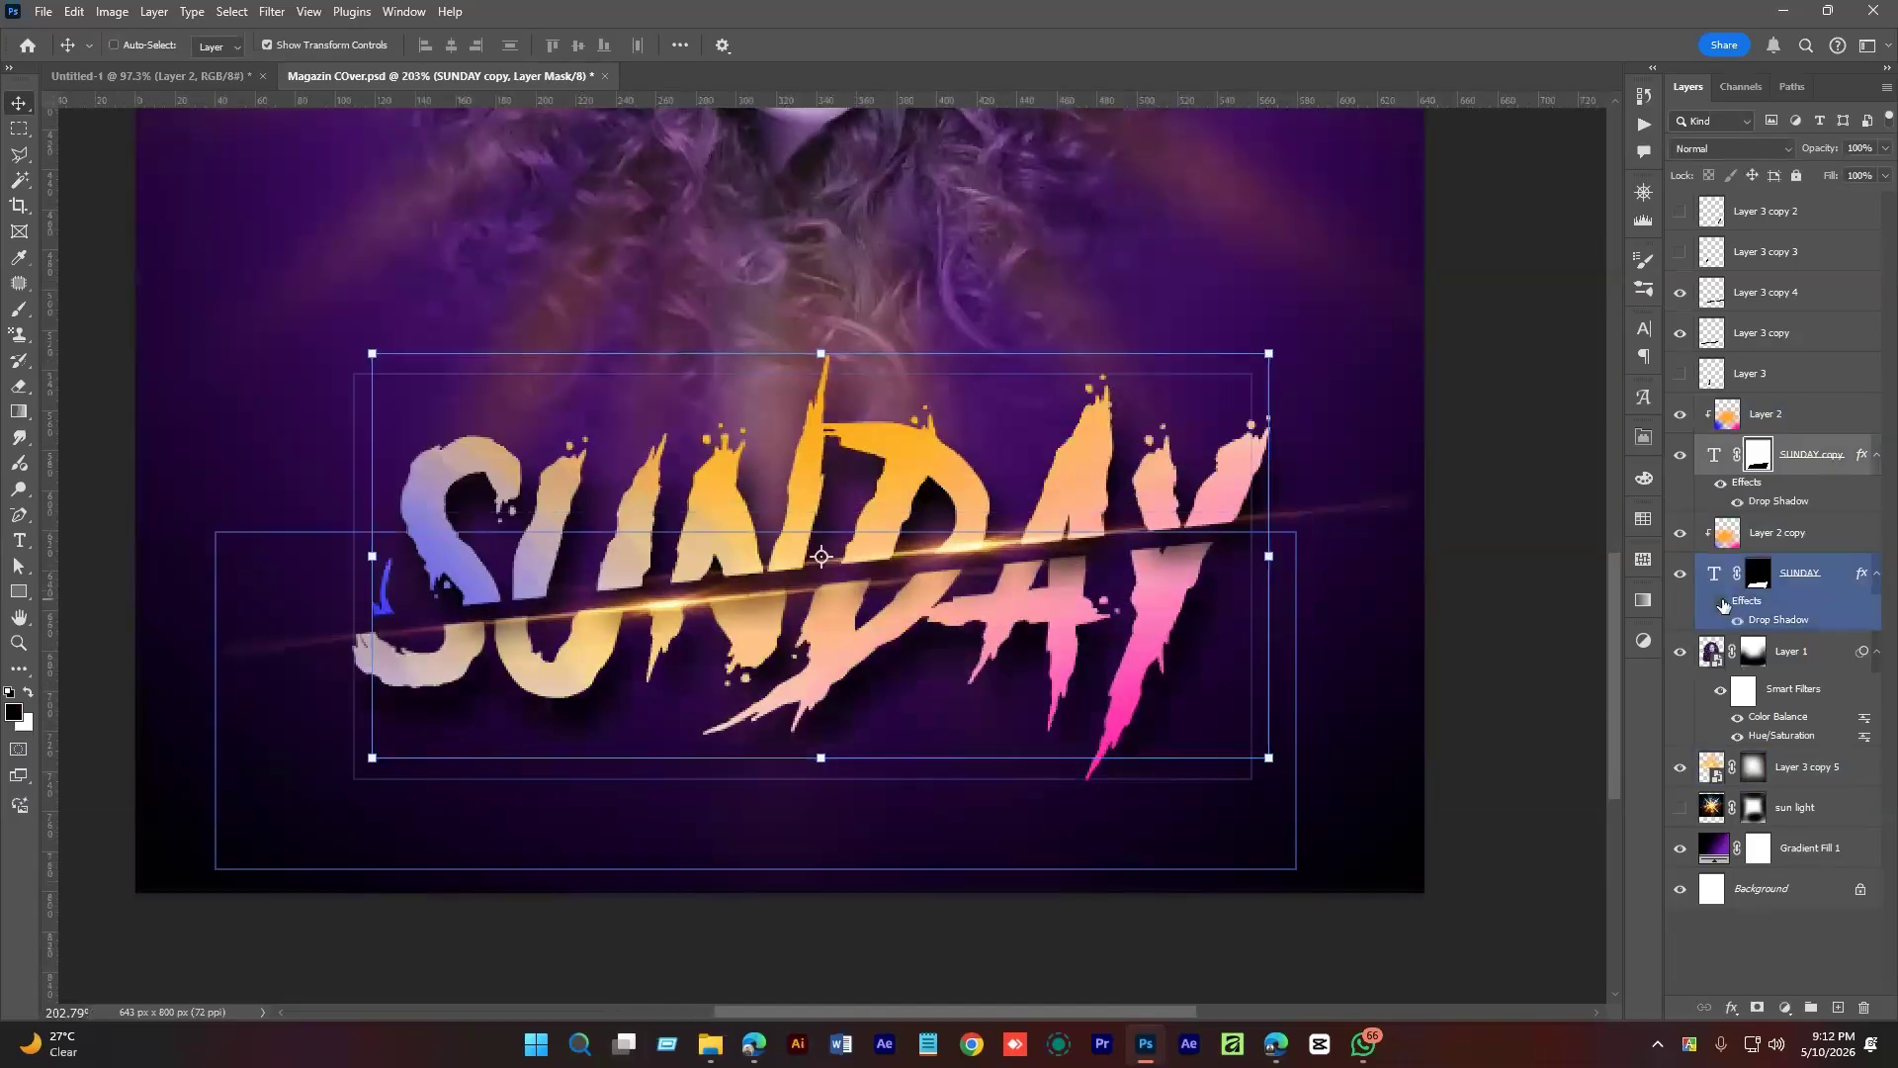
left_click(1722, 602)
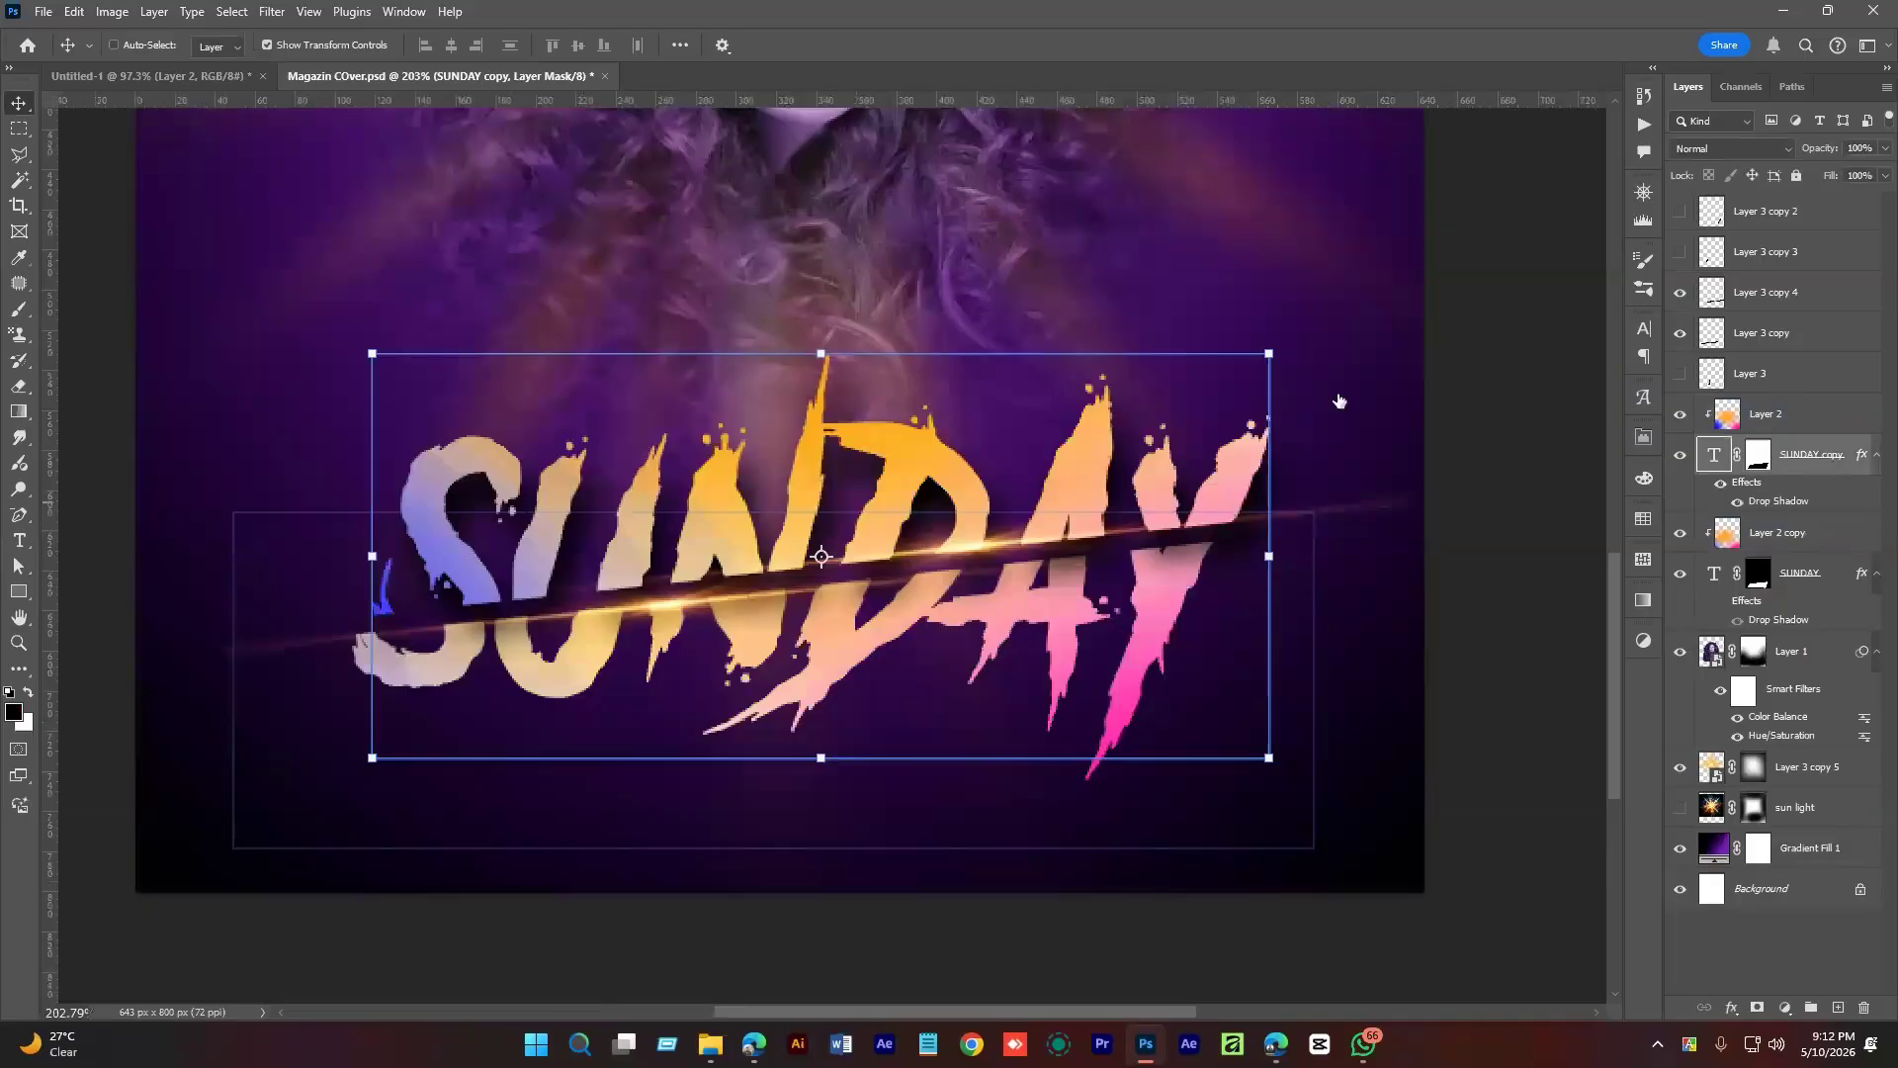
Set the upper SUNDAY half's drop shadow to a 67° angle and 15 px distance.
left_click_drag(1277, 41, 1367, 45)
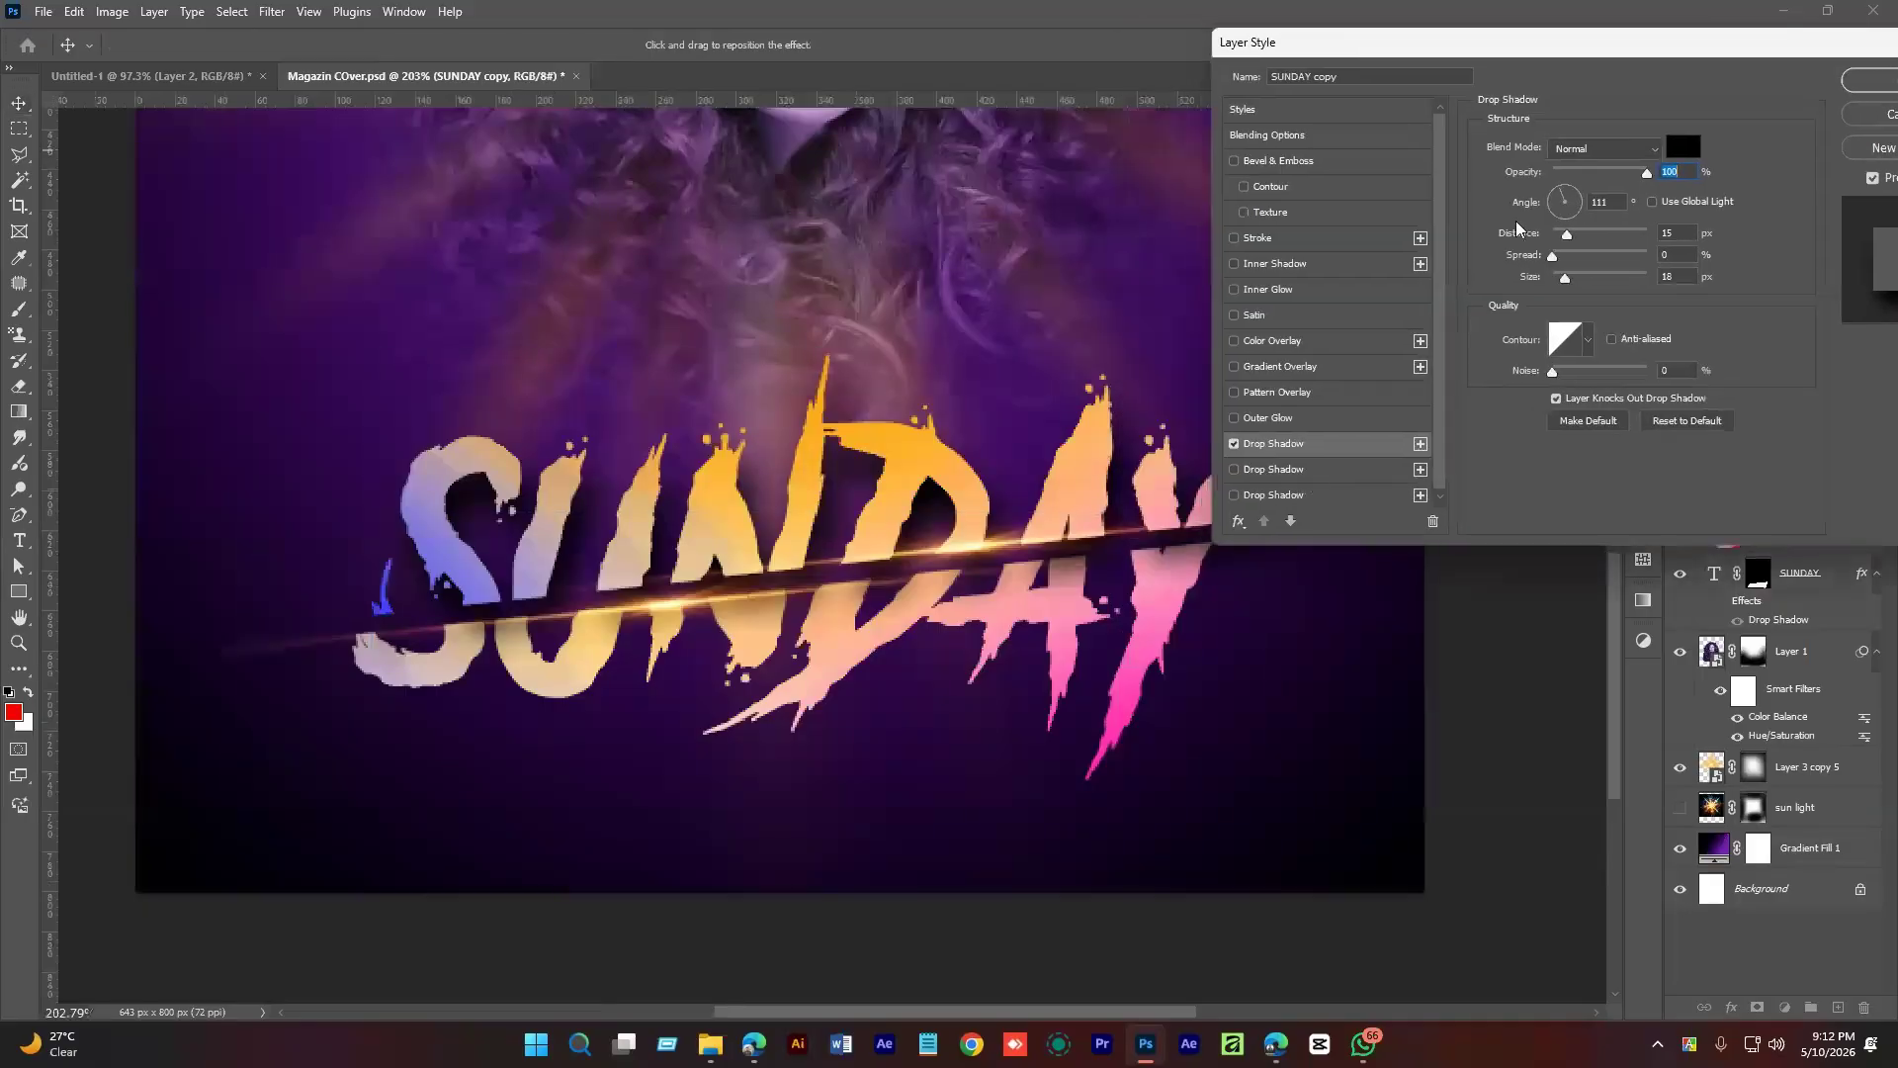
key("Tab")
left_click_drag(1567, 237, 1575, 244)
left_click(1572, 195)
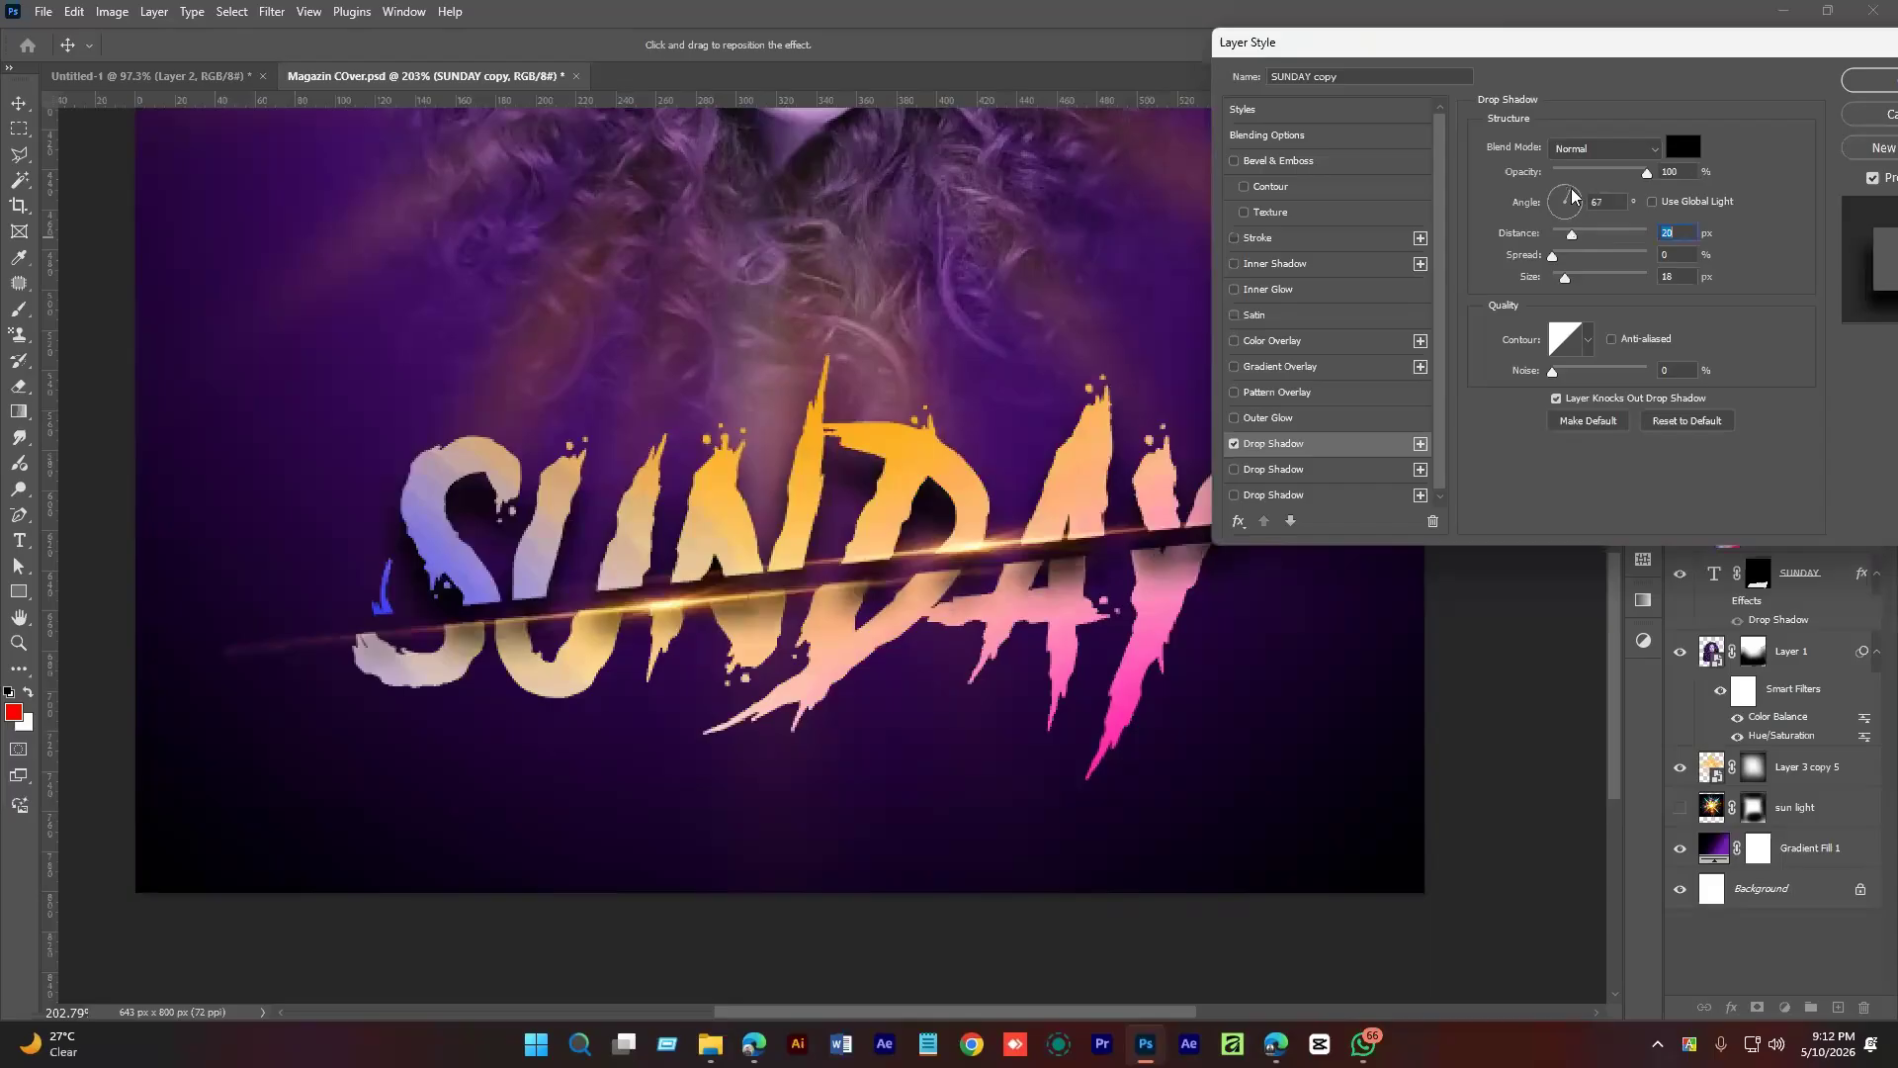
left_click(1571, 195)
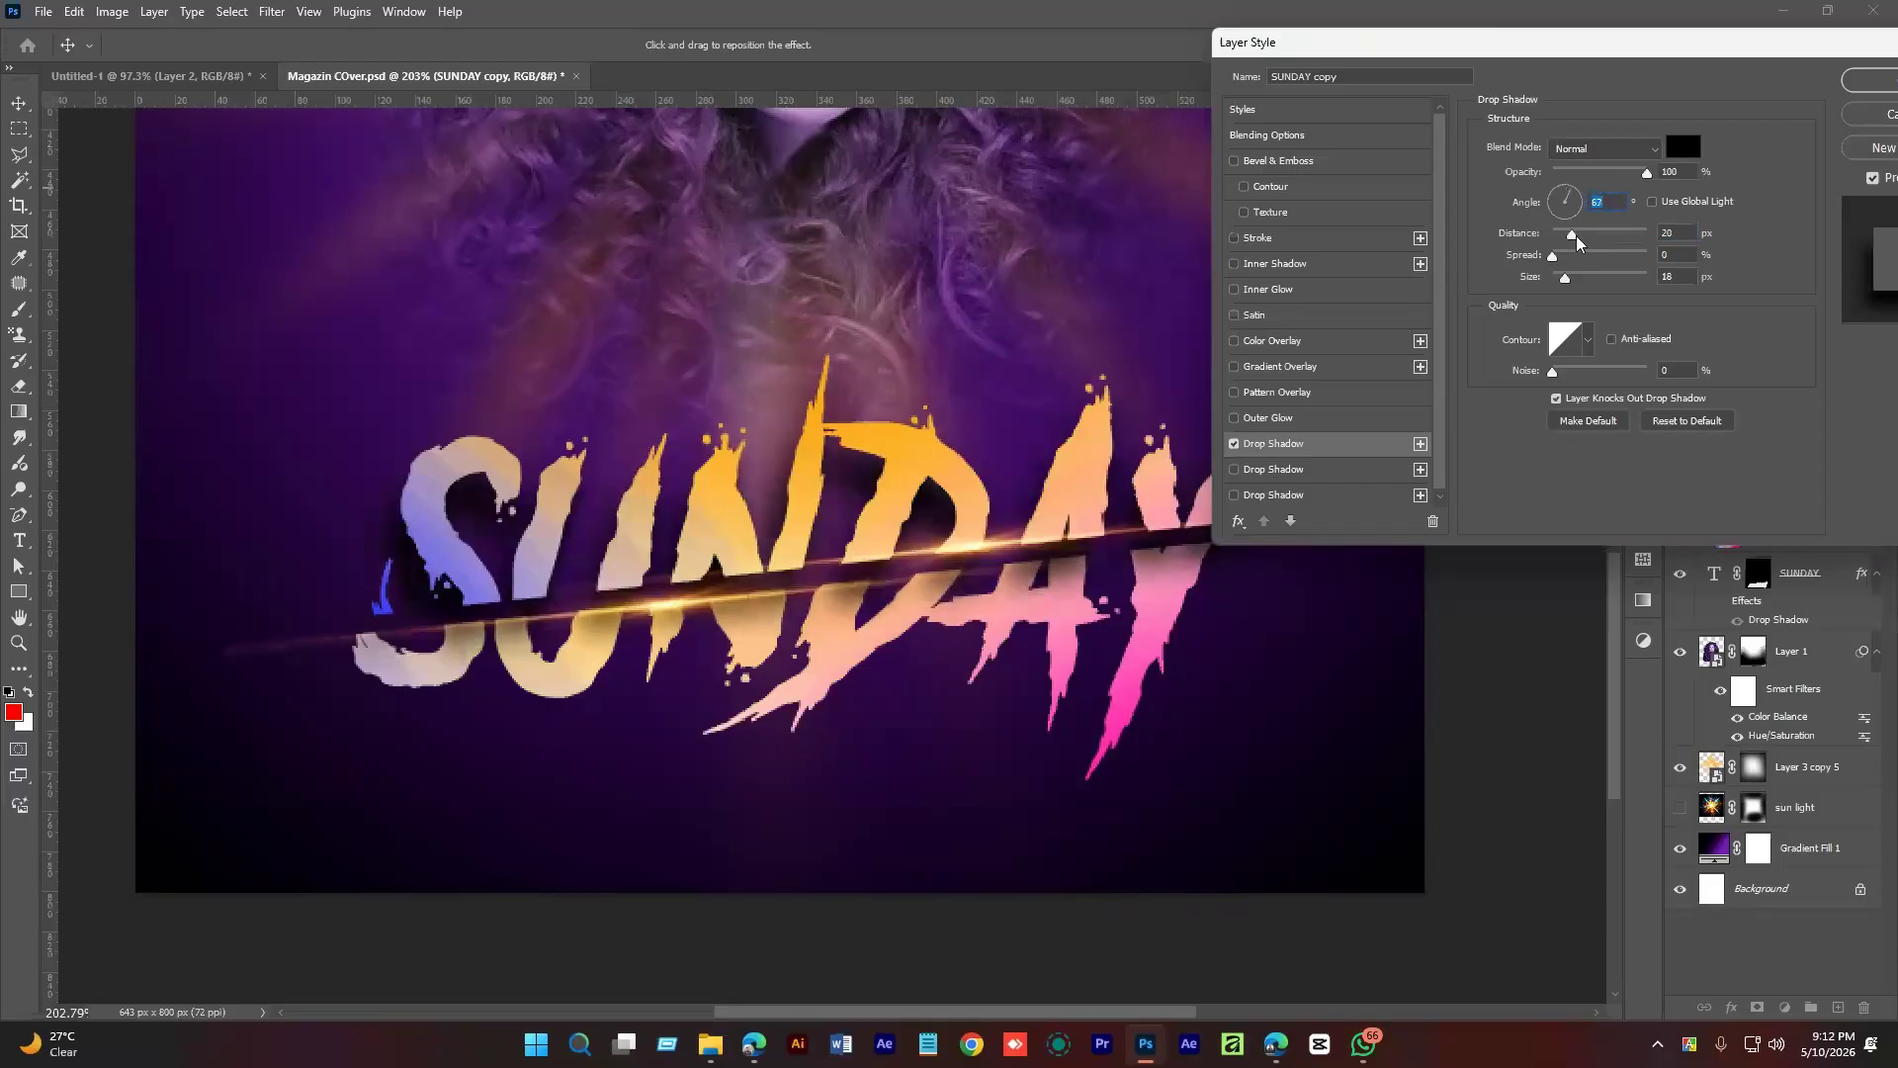
left_click_drag(1577, 240, 1567, 240)
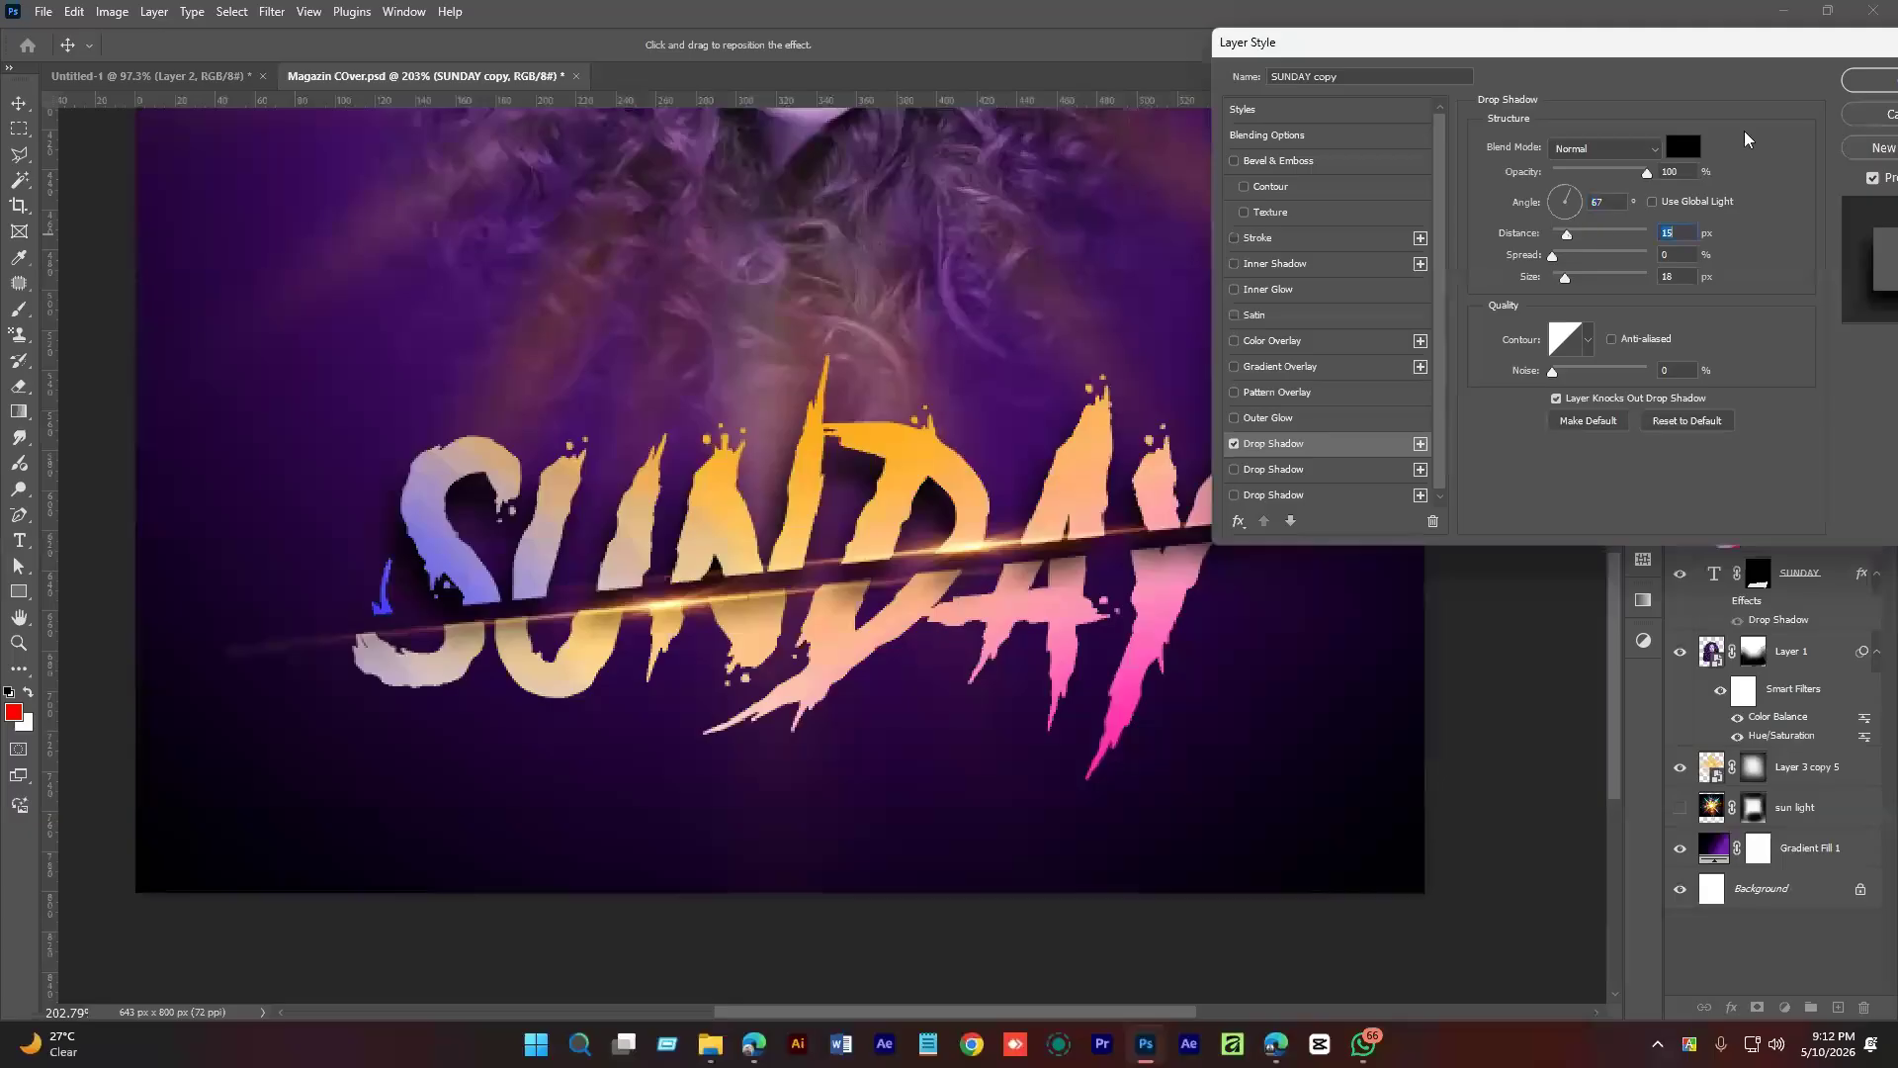
left_click(1872, 80)
Nudge the upper SUNDAY half together with its clipped colour layer vertically to adjust the slanted gap.
scroll(1018, 642, "down", 5)
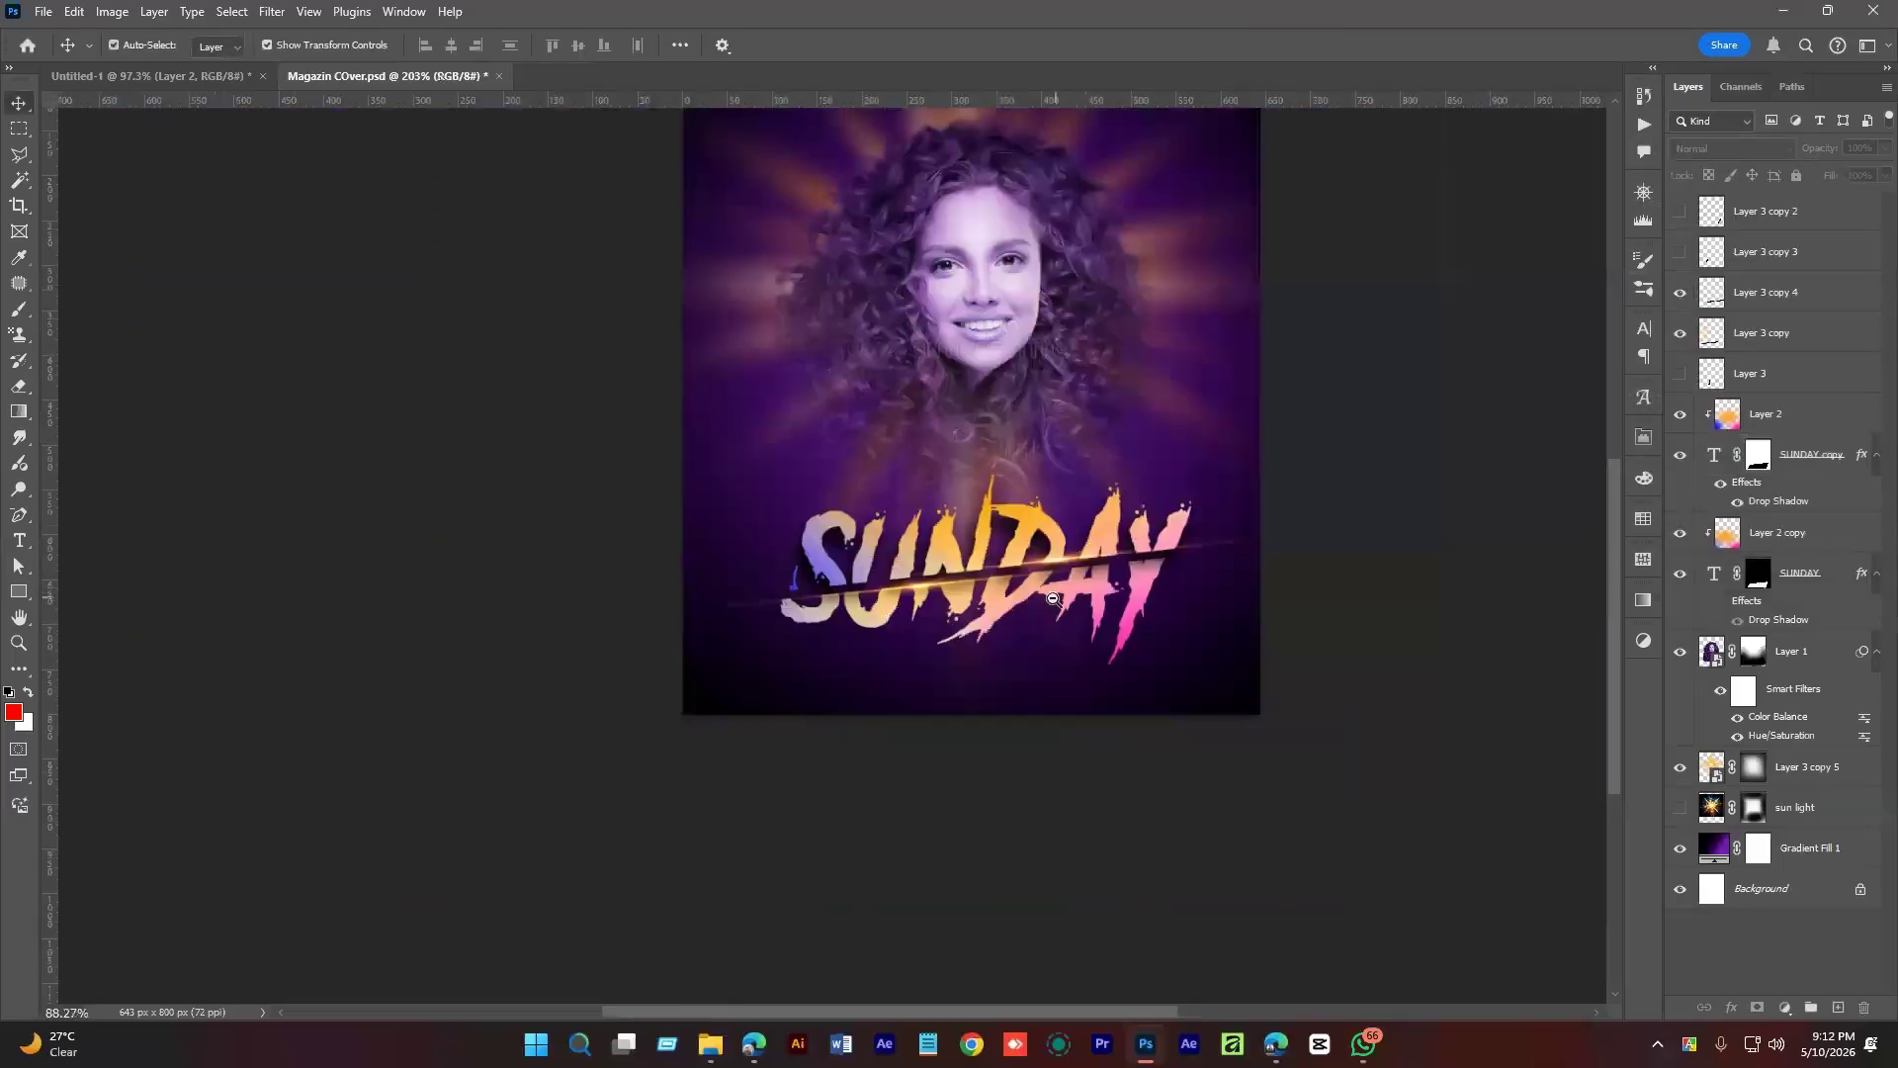
scroll(1018, 643, "up", 1)
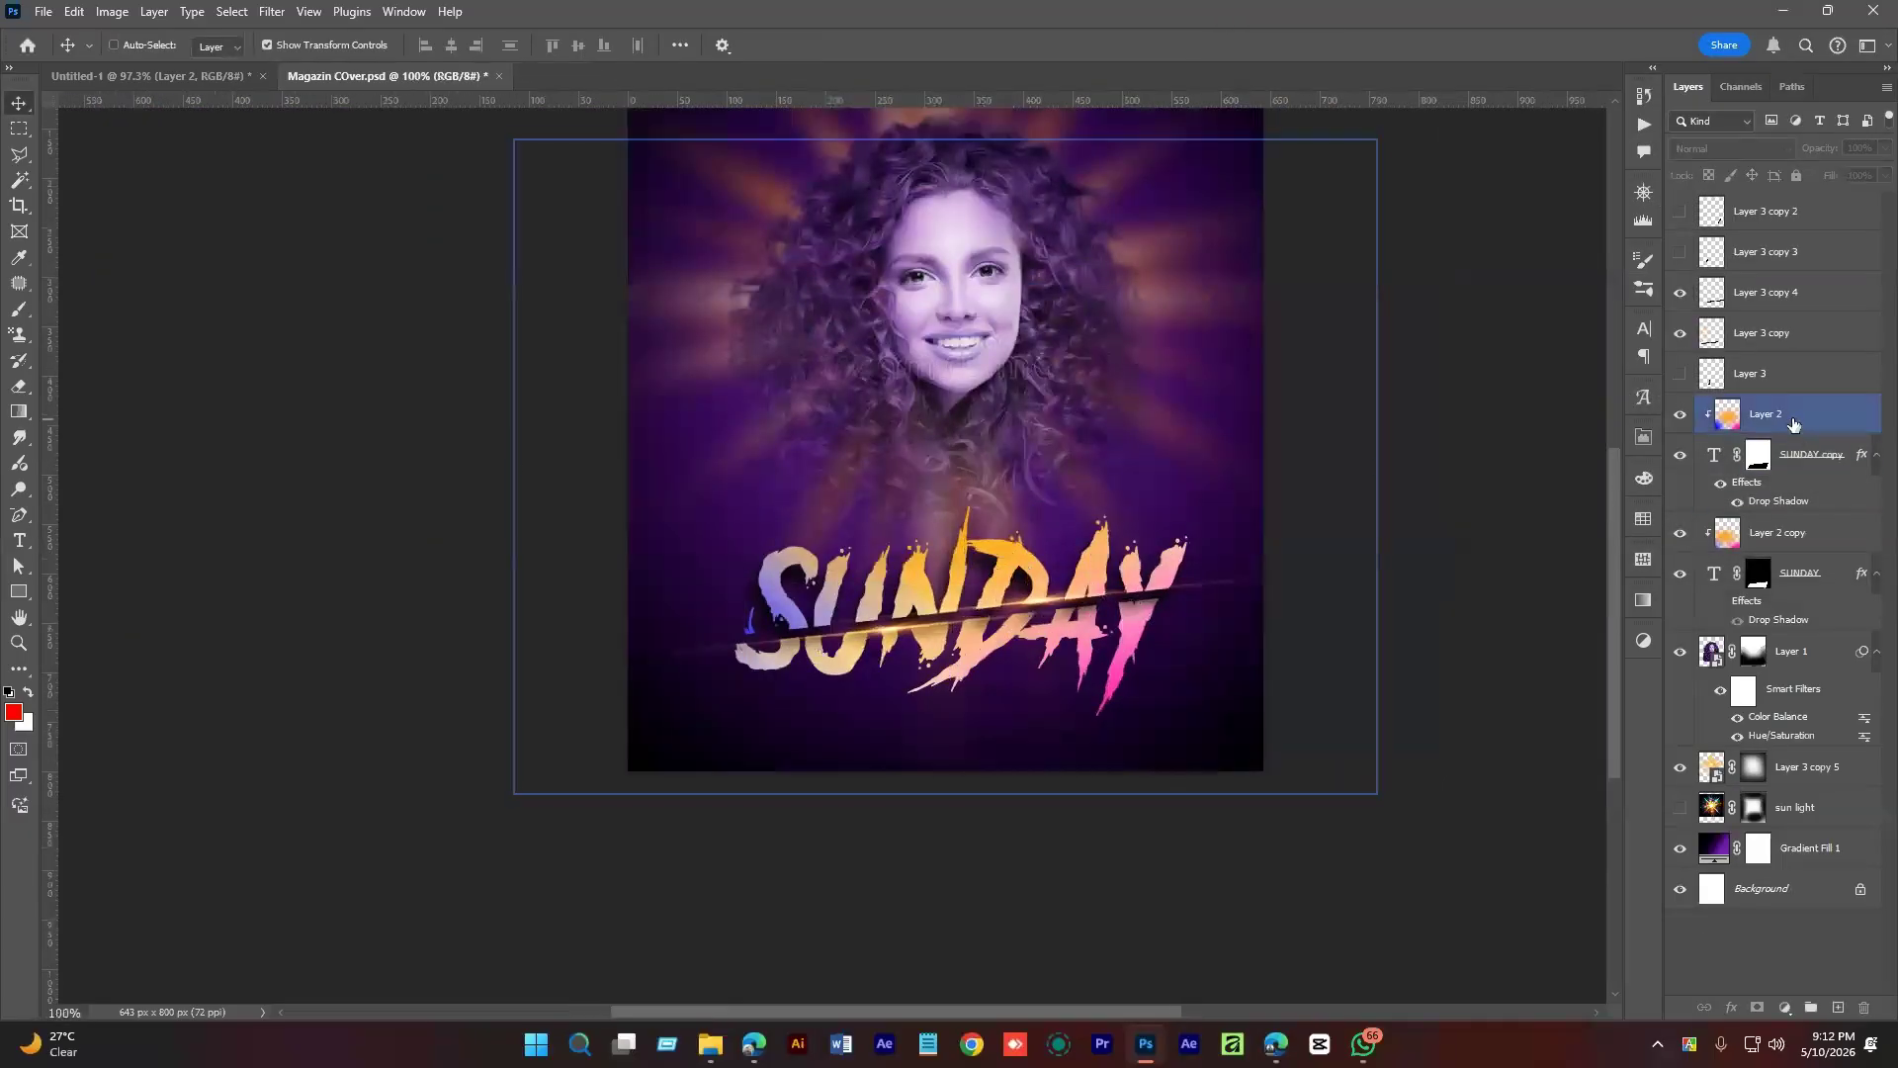
left_click_drag(1071, 576, 1069, 591)
scroll(1069, 591, "up", 5)
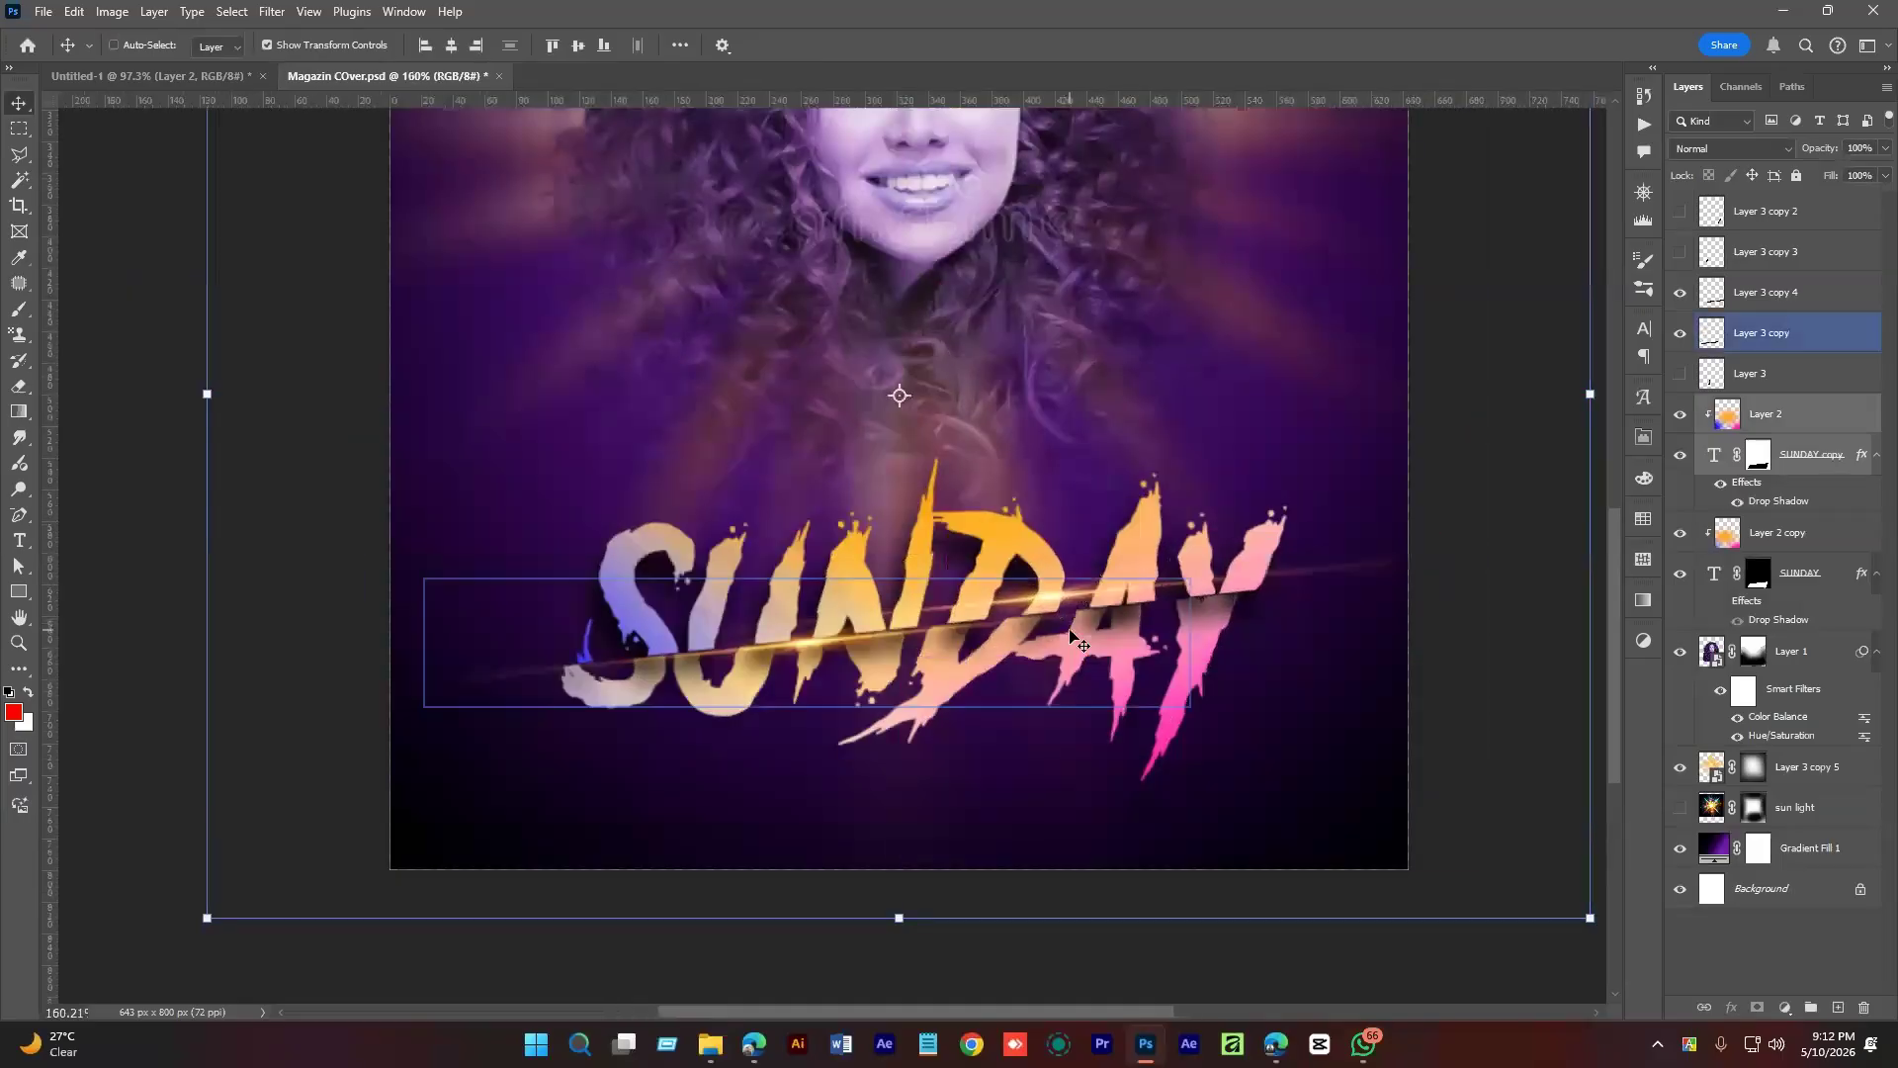
key("Down")
key("Down")
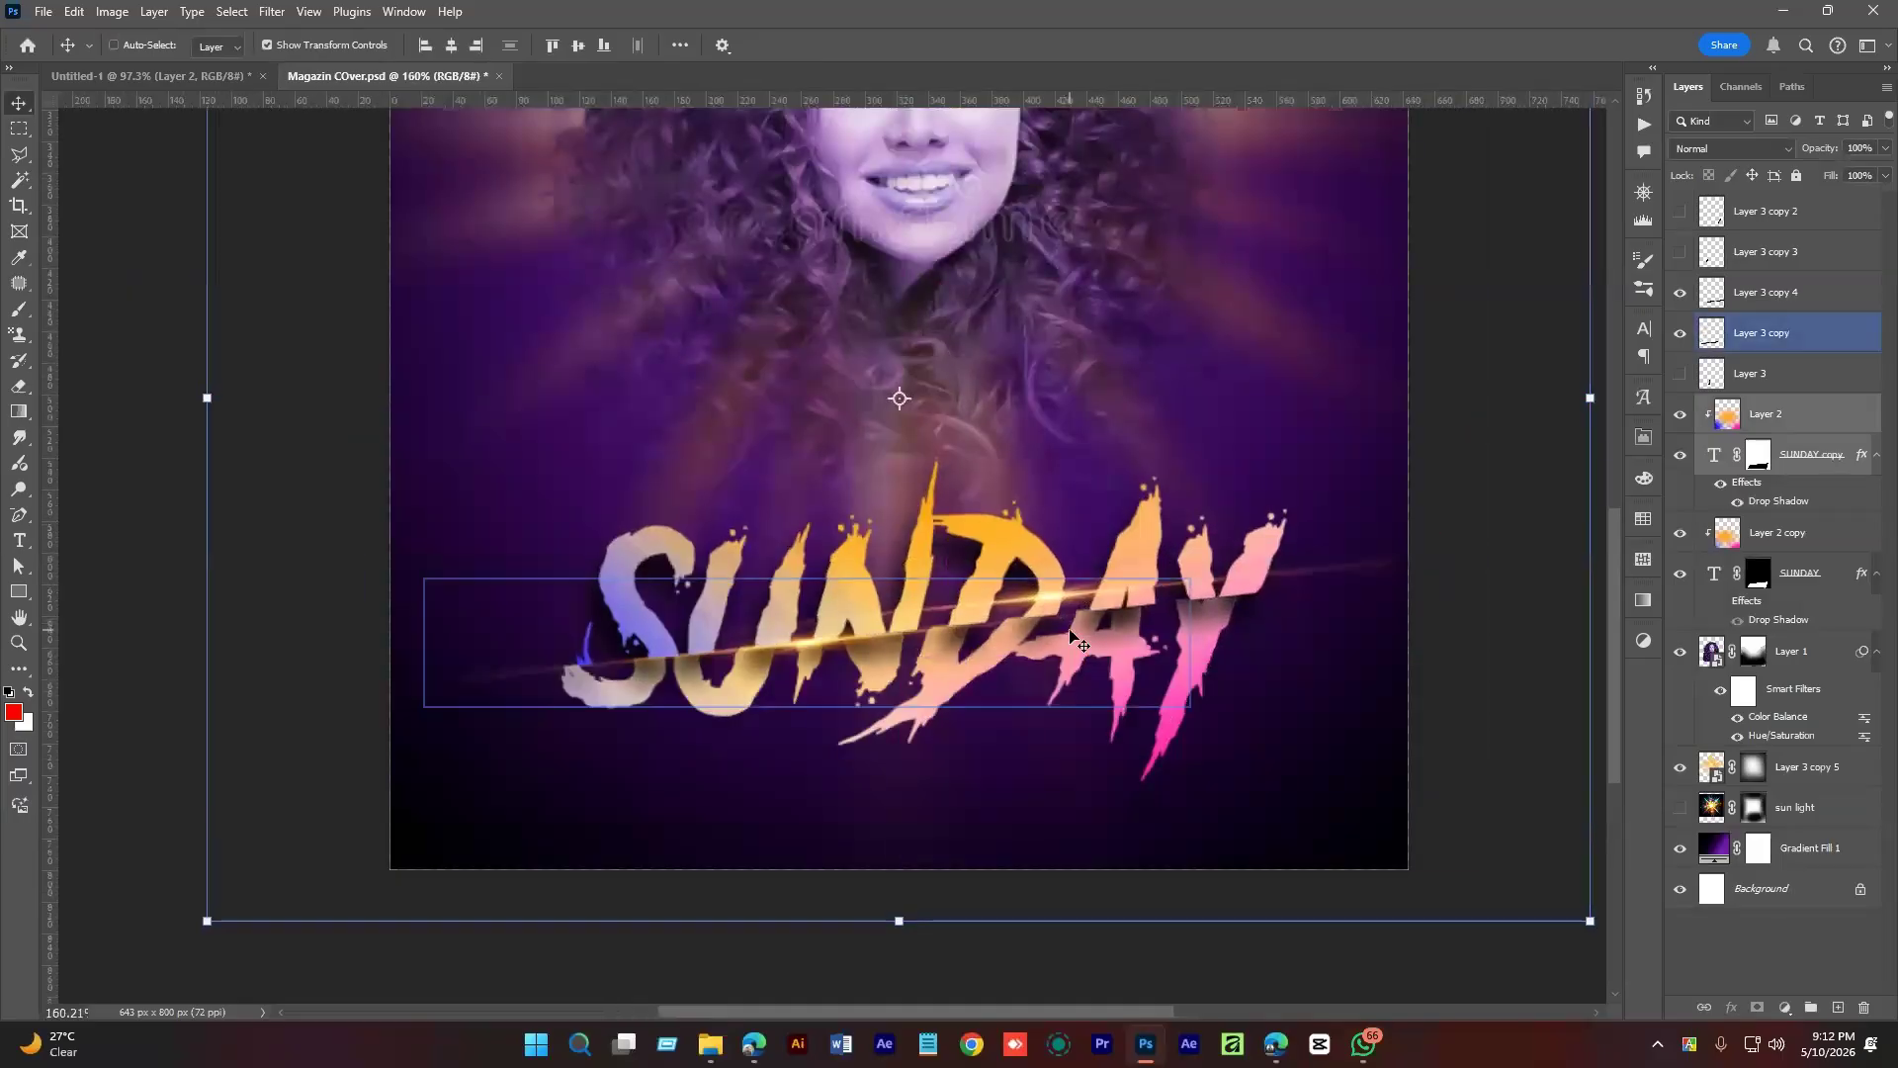
key("Up")
key("Up")
key("Up")
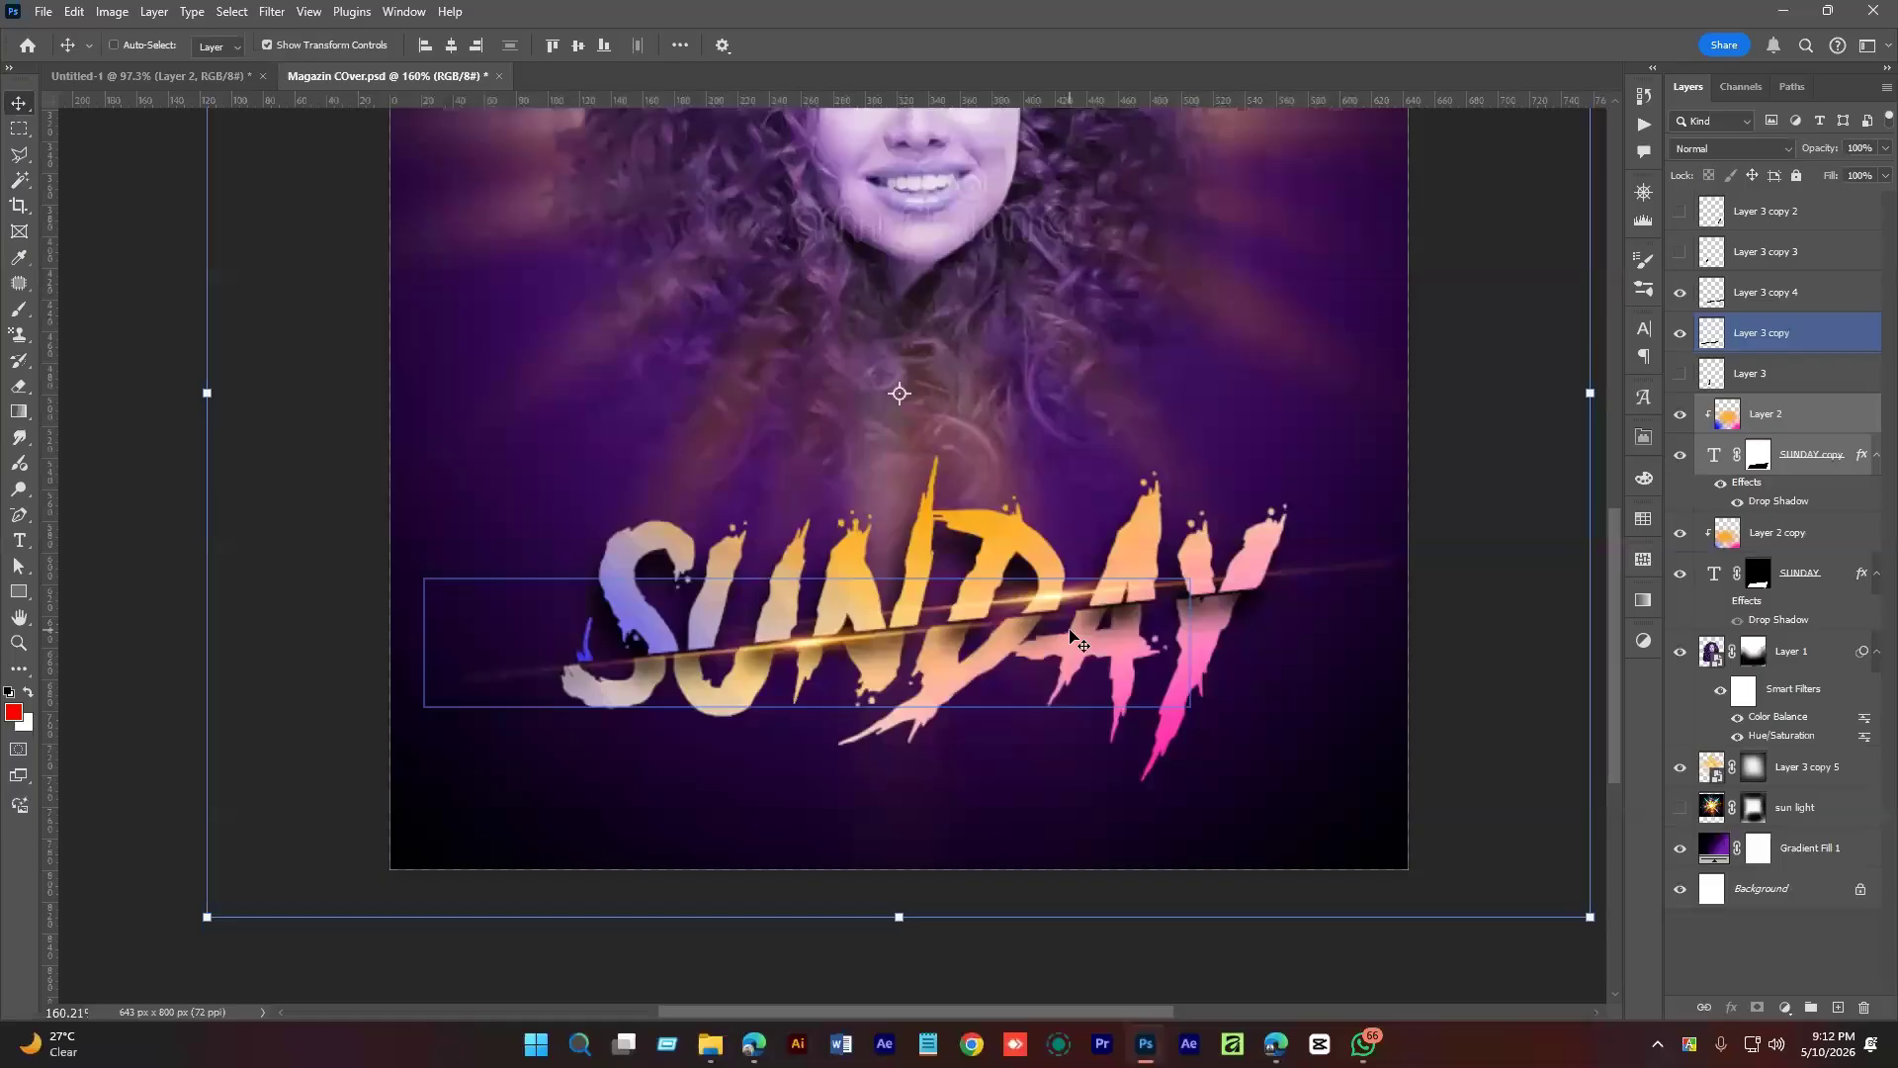
Scale the Layer 3 copy streak to about 53% width and 72% height, rotate it -2.11° and align it with the gap under SUN.
left_click(1794, 333)
left_click(890, 671, "ctrl")
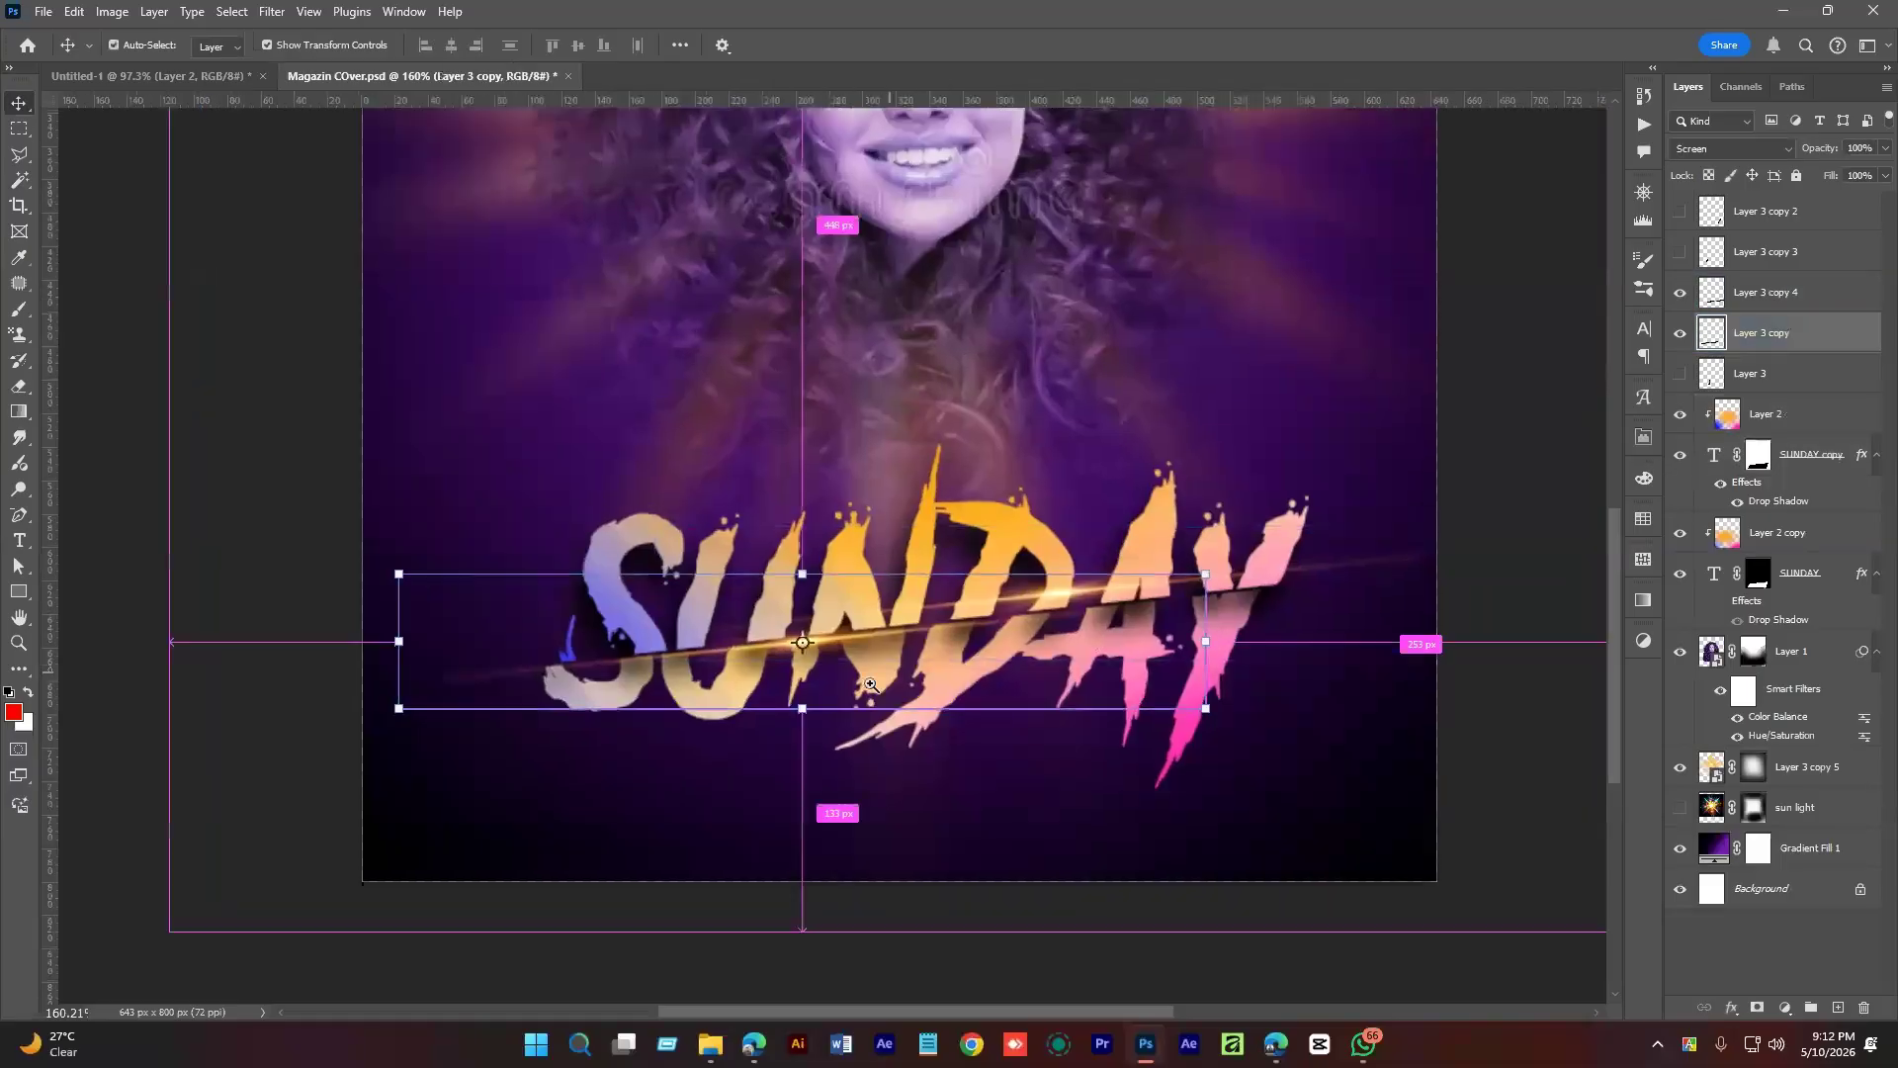
left_click_drag(784, 562, 787, 584)
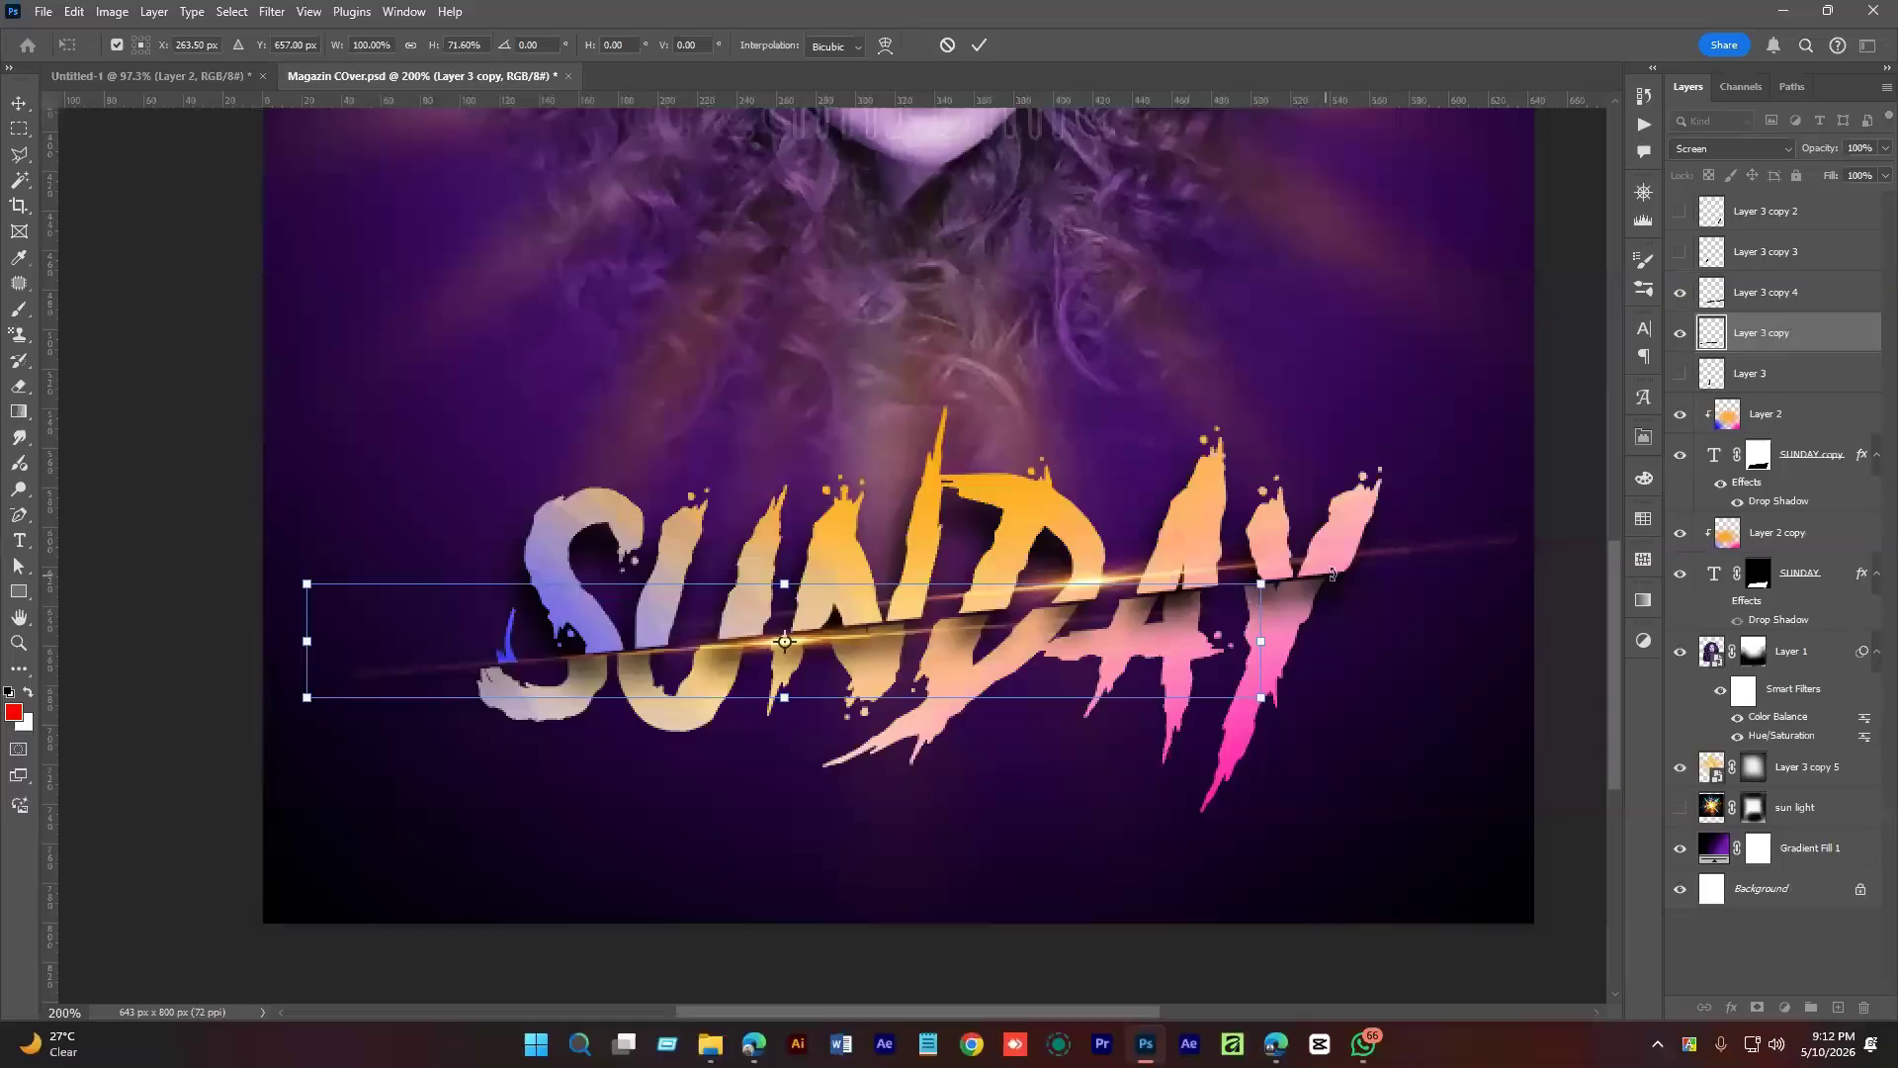
left_click_drag(1332, 573, 1305, 559)
left_click_drag(852, 684, 865, 694)
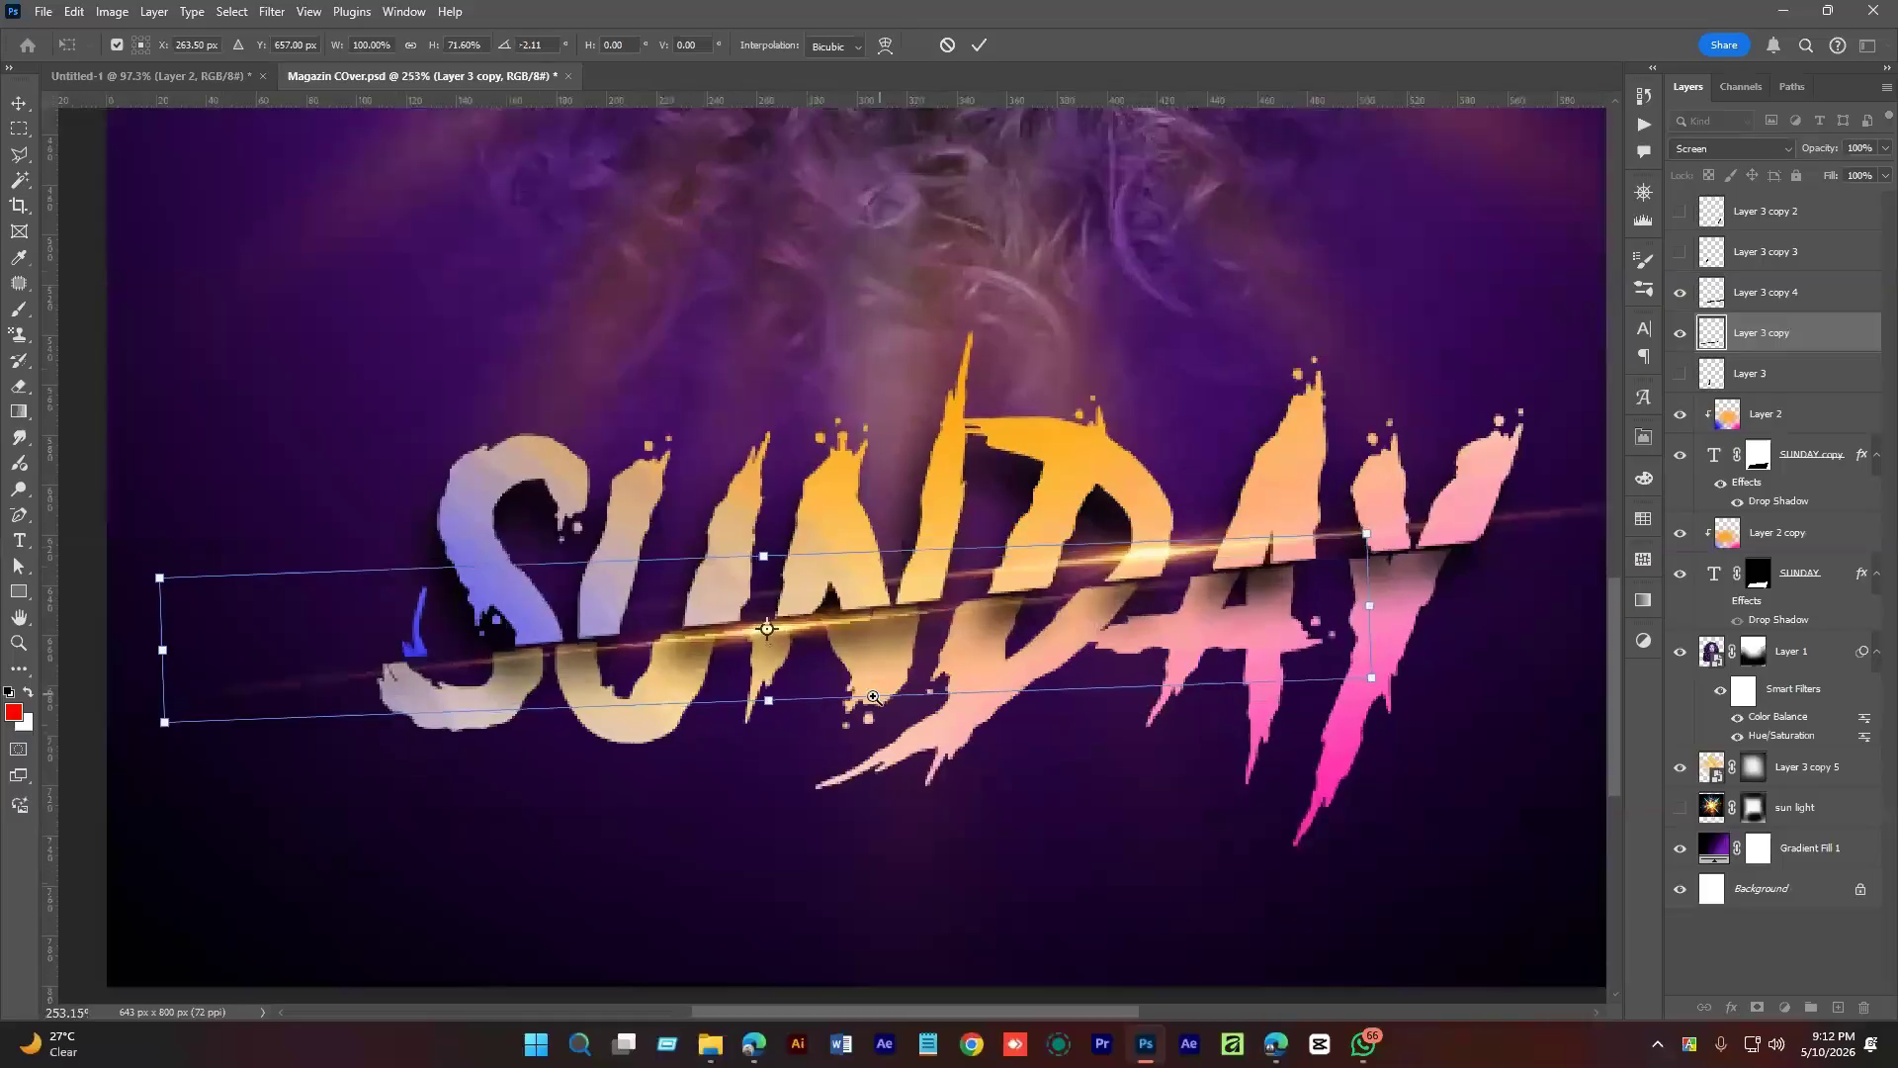
left_click_drag(825, 608, 908, 626)
left_click_drag(862, 664, 823, 657)
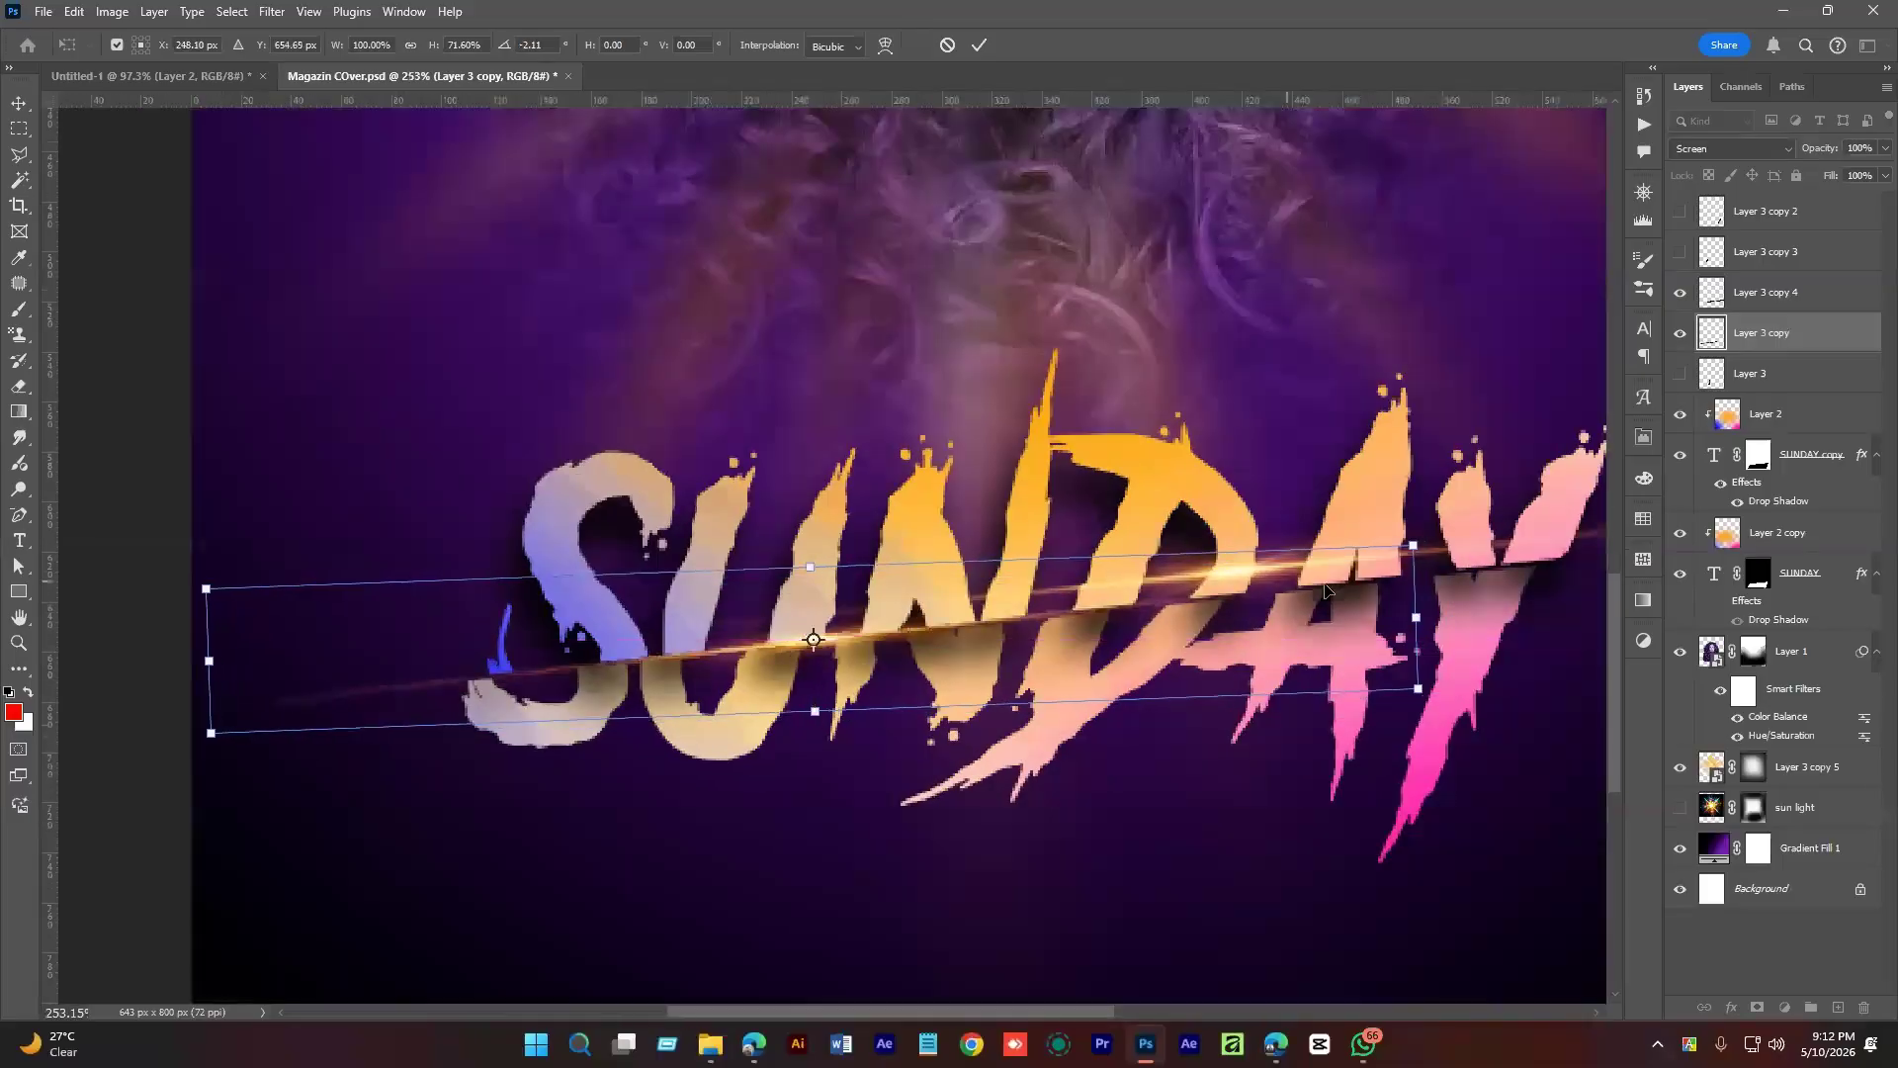
left_click_drag(1429, 618, 1138, 604)
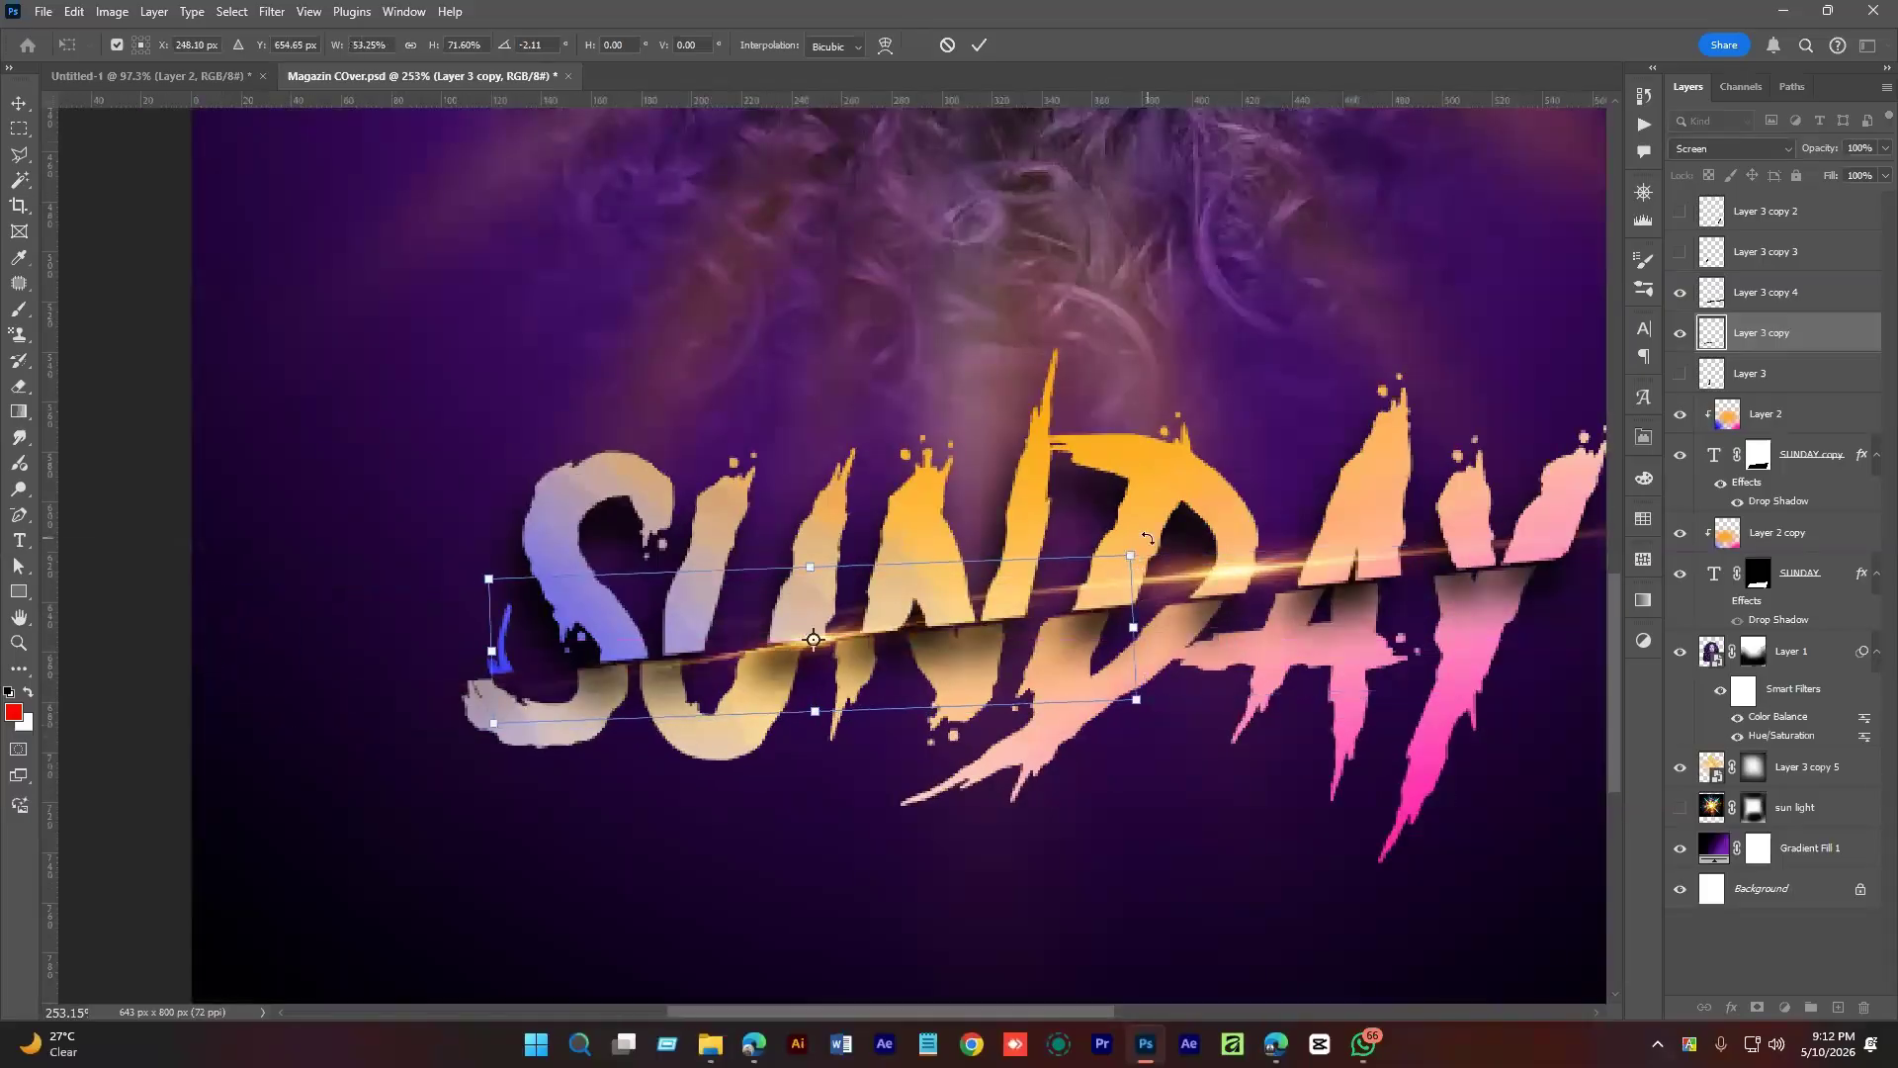
key("Return")
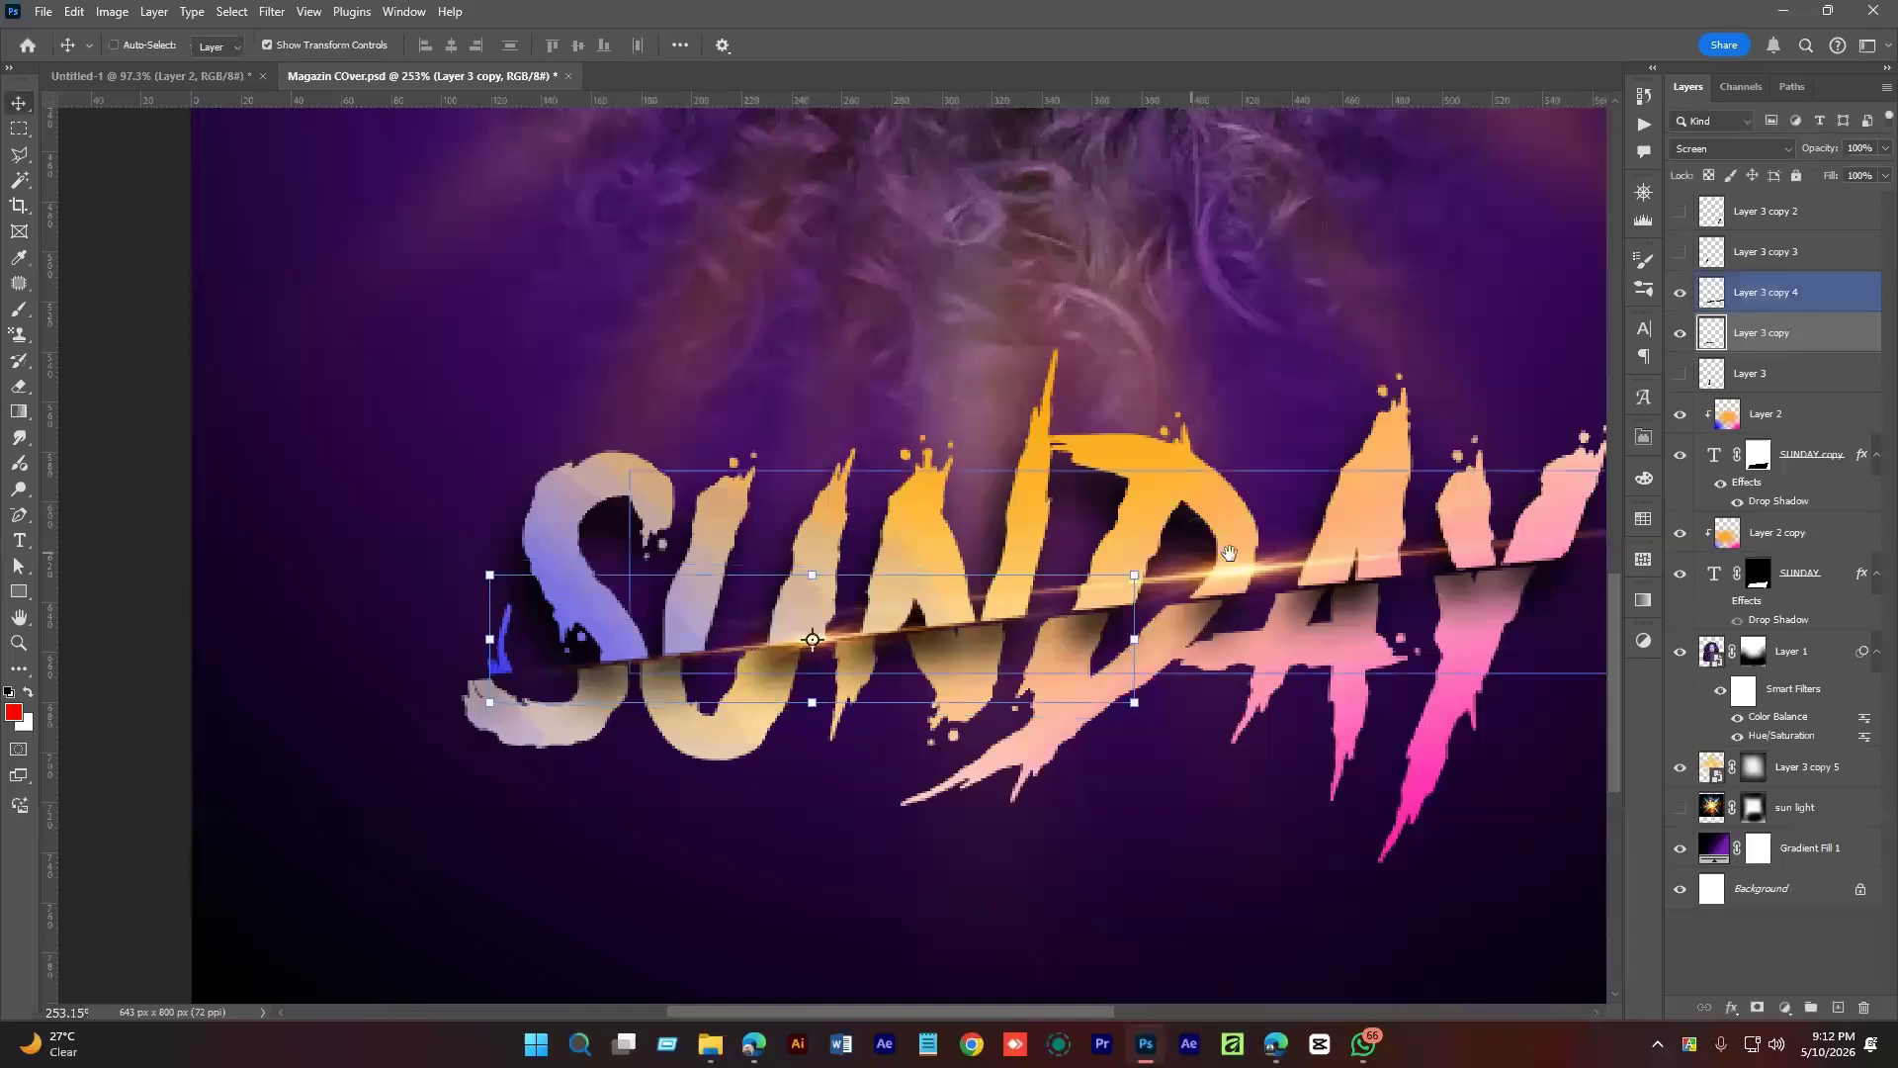
Scale the Layer 3 copy 4 streak to about 64% width and 44% height, rotate it -2.04° and fit it into the gap under DAY.
left_click_drag(1286, 604, 899, 672)
left_click(1771, 301)
left_click_drag(847, 540, 848, 596)
left_click_drag(1445, 640, 1295, 554)
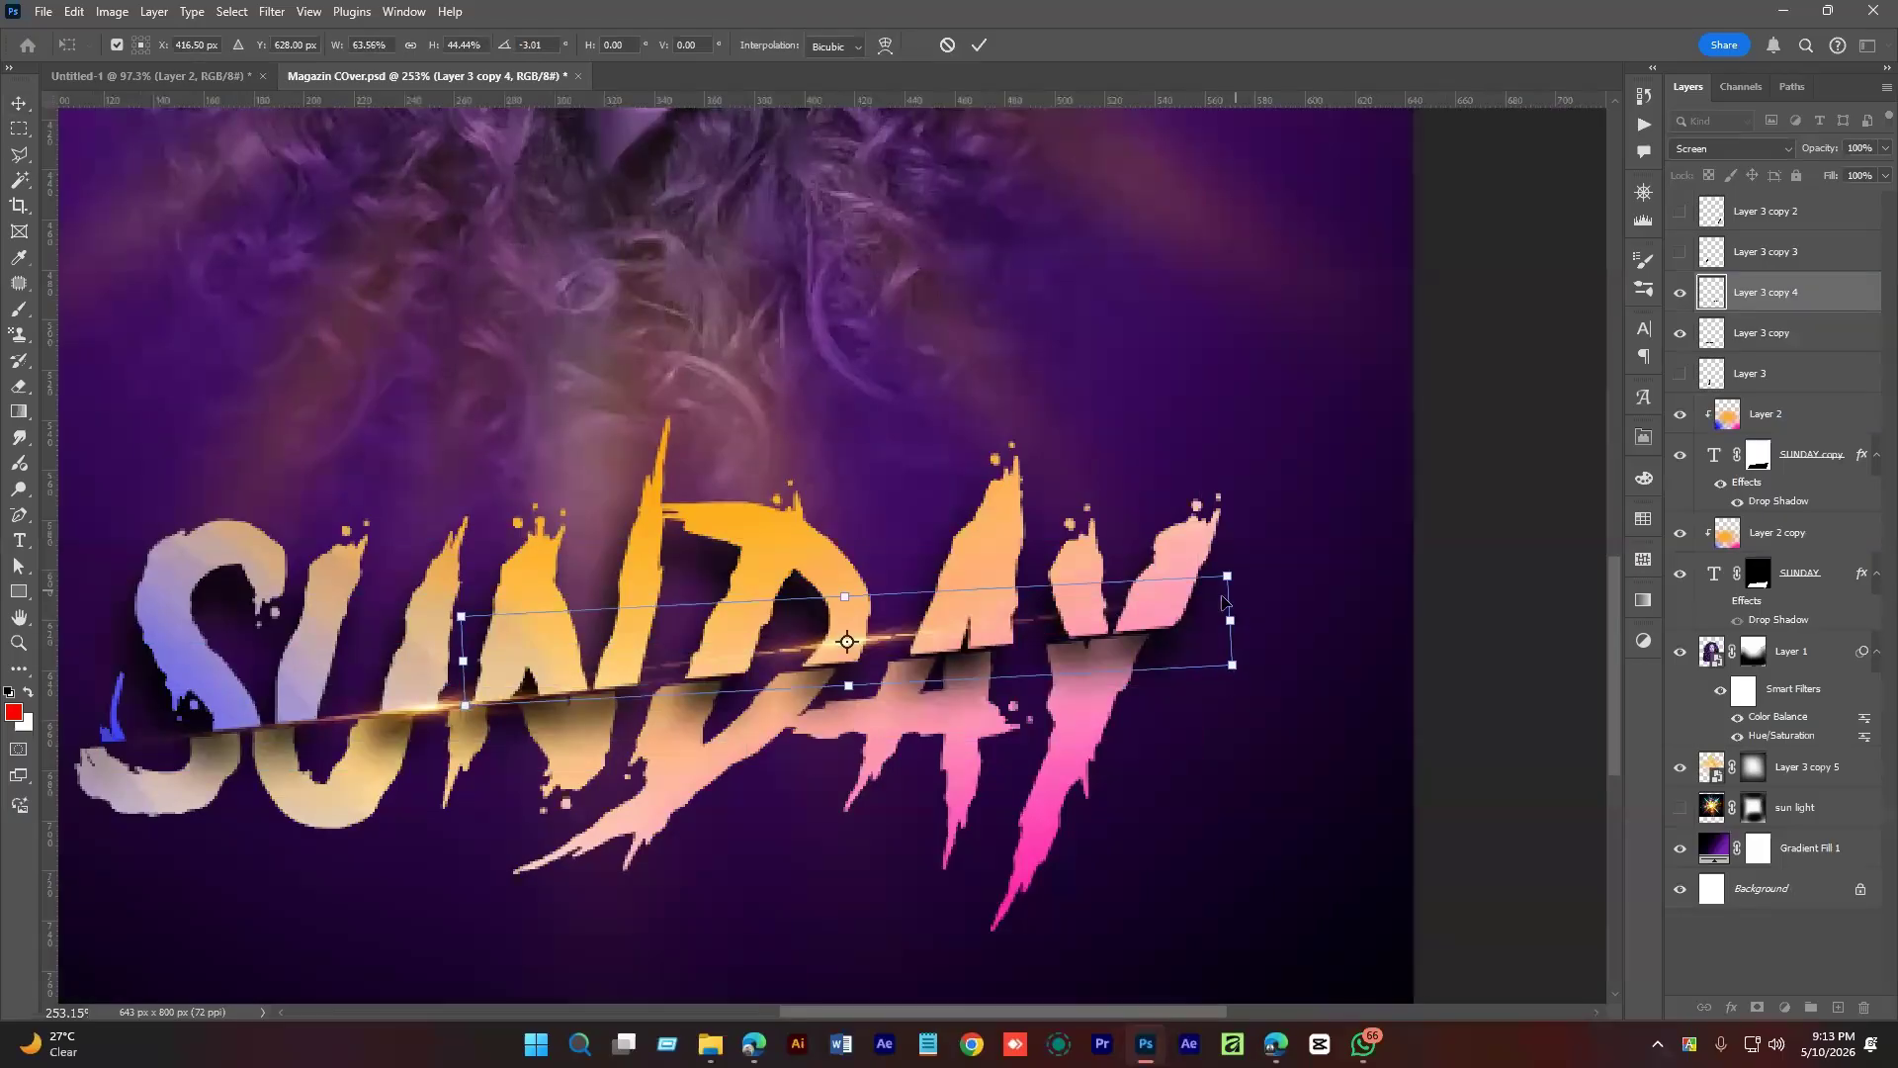
left_click_drag(959, 645, 1031, 655)
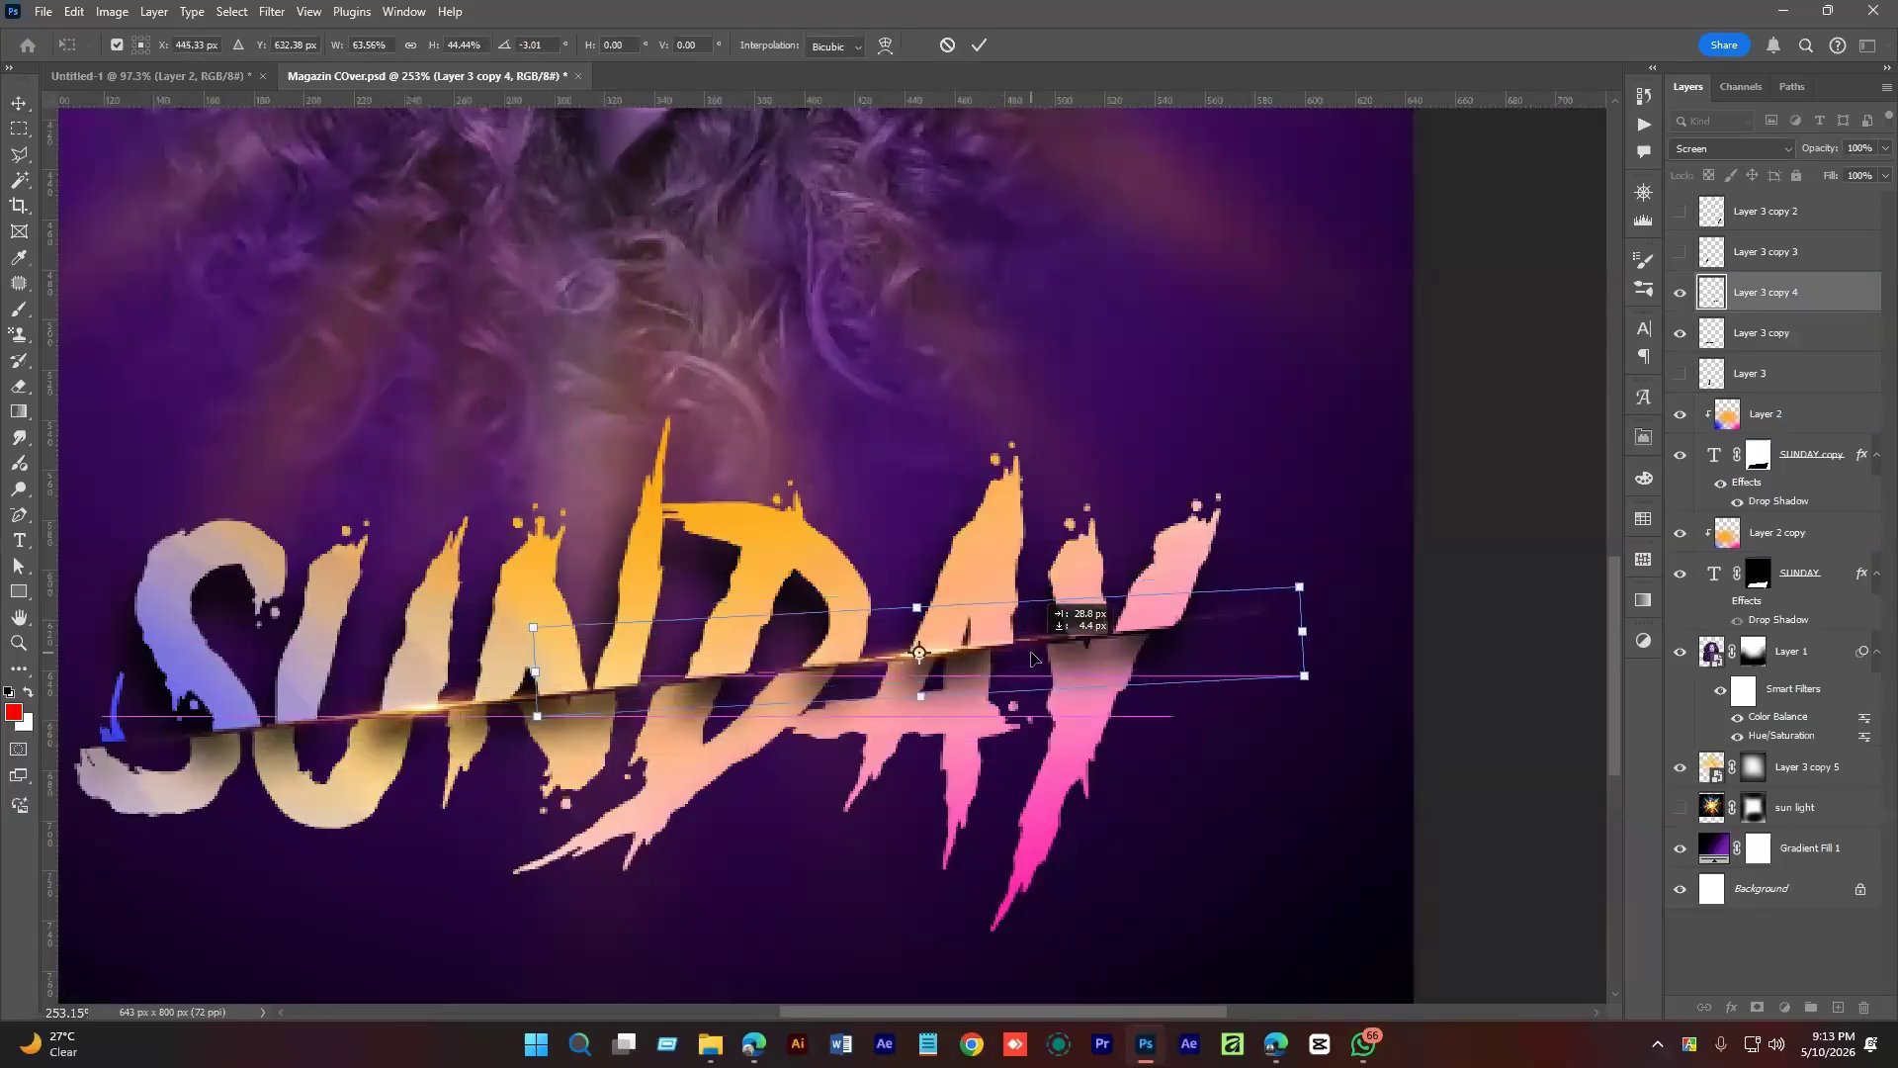
left_click_drag(1332, 573, 1334, 581)
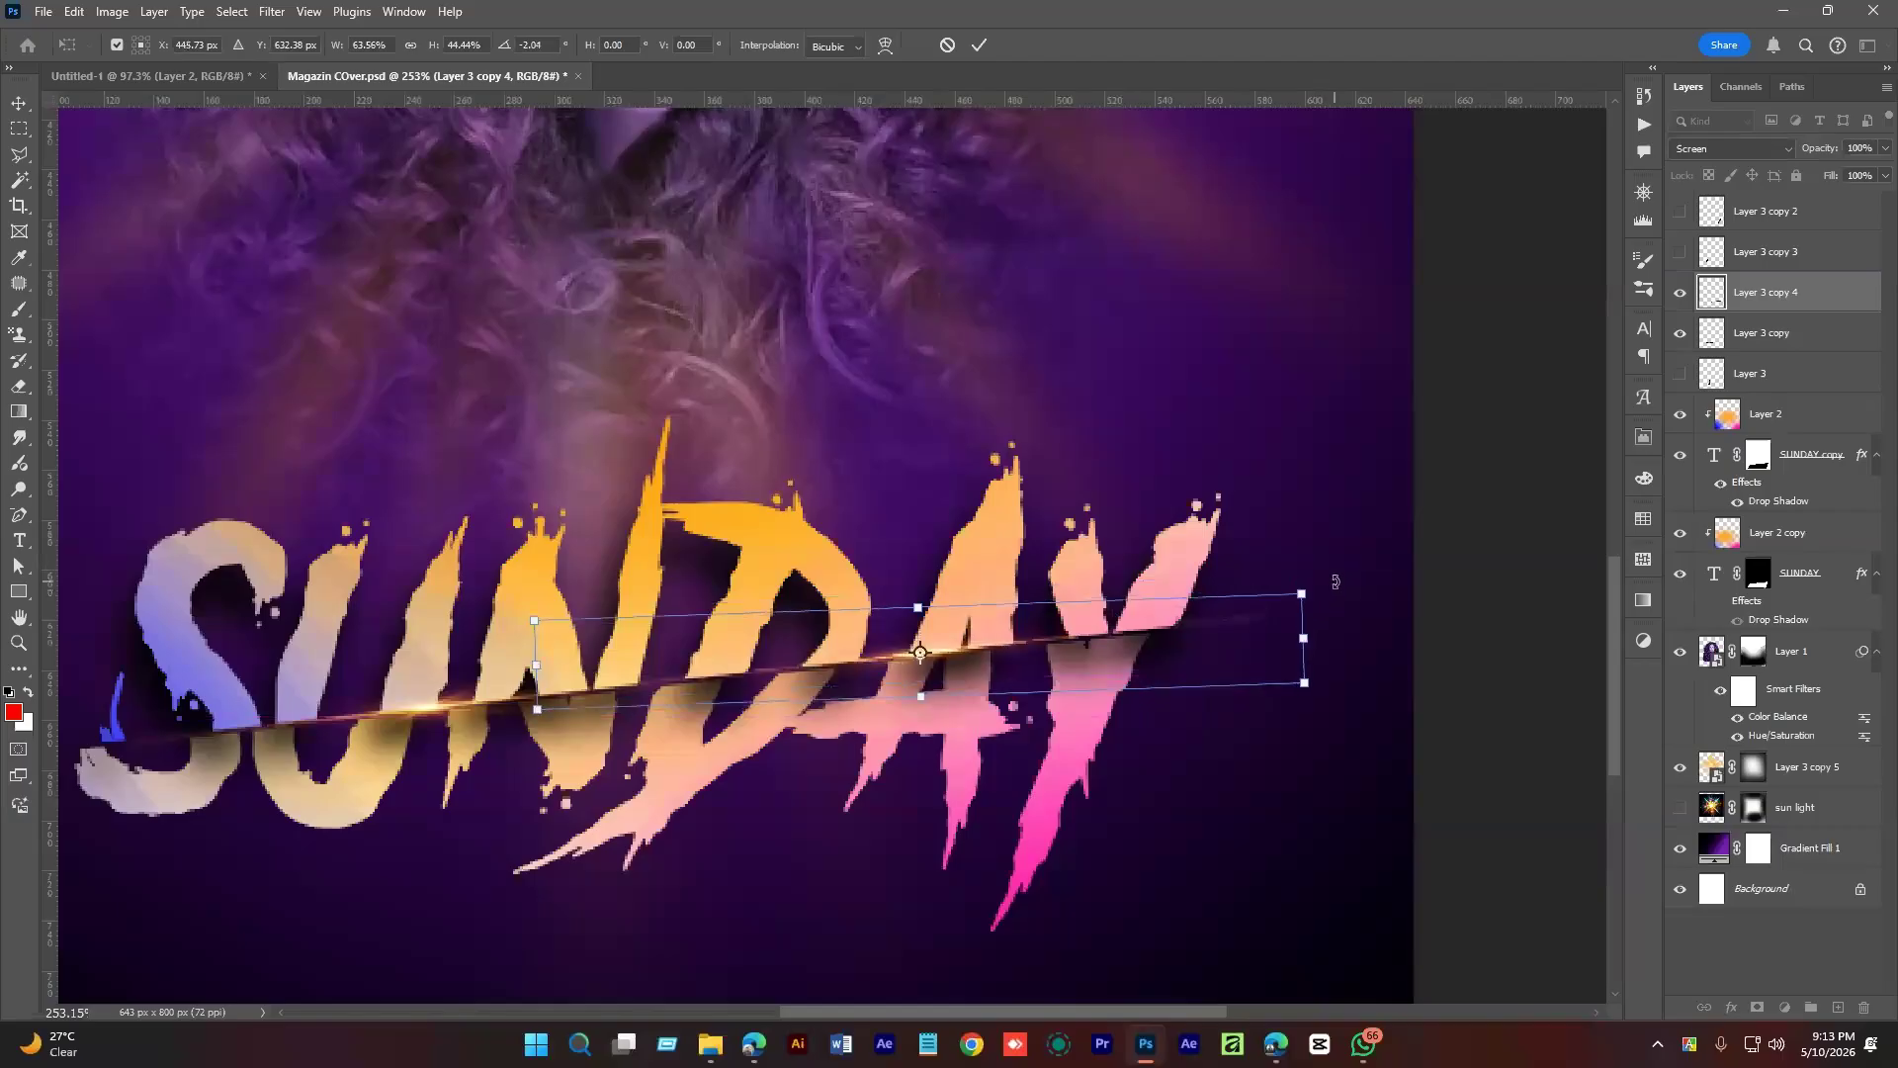
key("Return")
Move the hidden Layer 3 above the two visible light streak layers in the layer order.
scroll(1037, 637, "down", 2)
left_click_drag(1038, 638, 835, 673)
left_click_drag(990, 672, 1024, 703)
left_click(1759, 946)
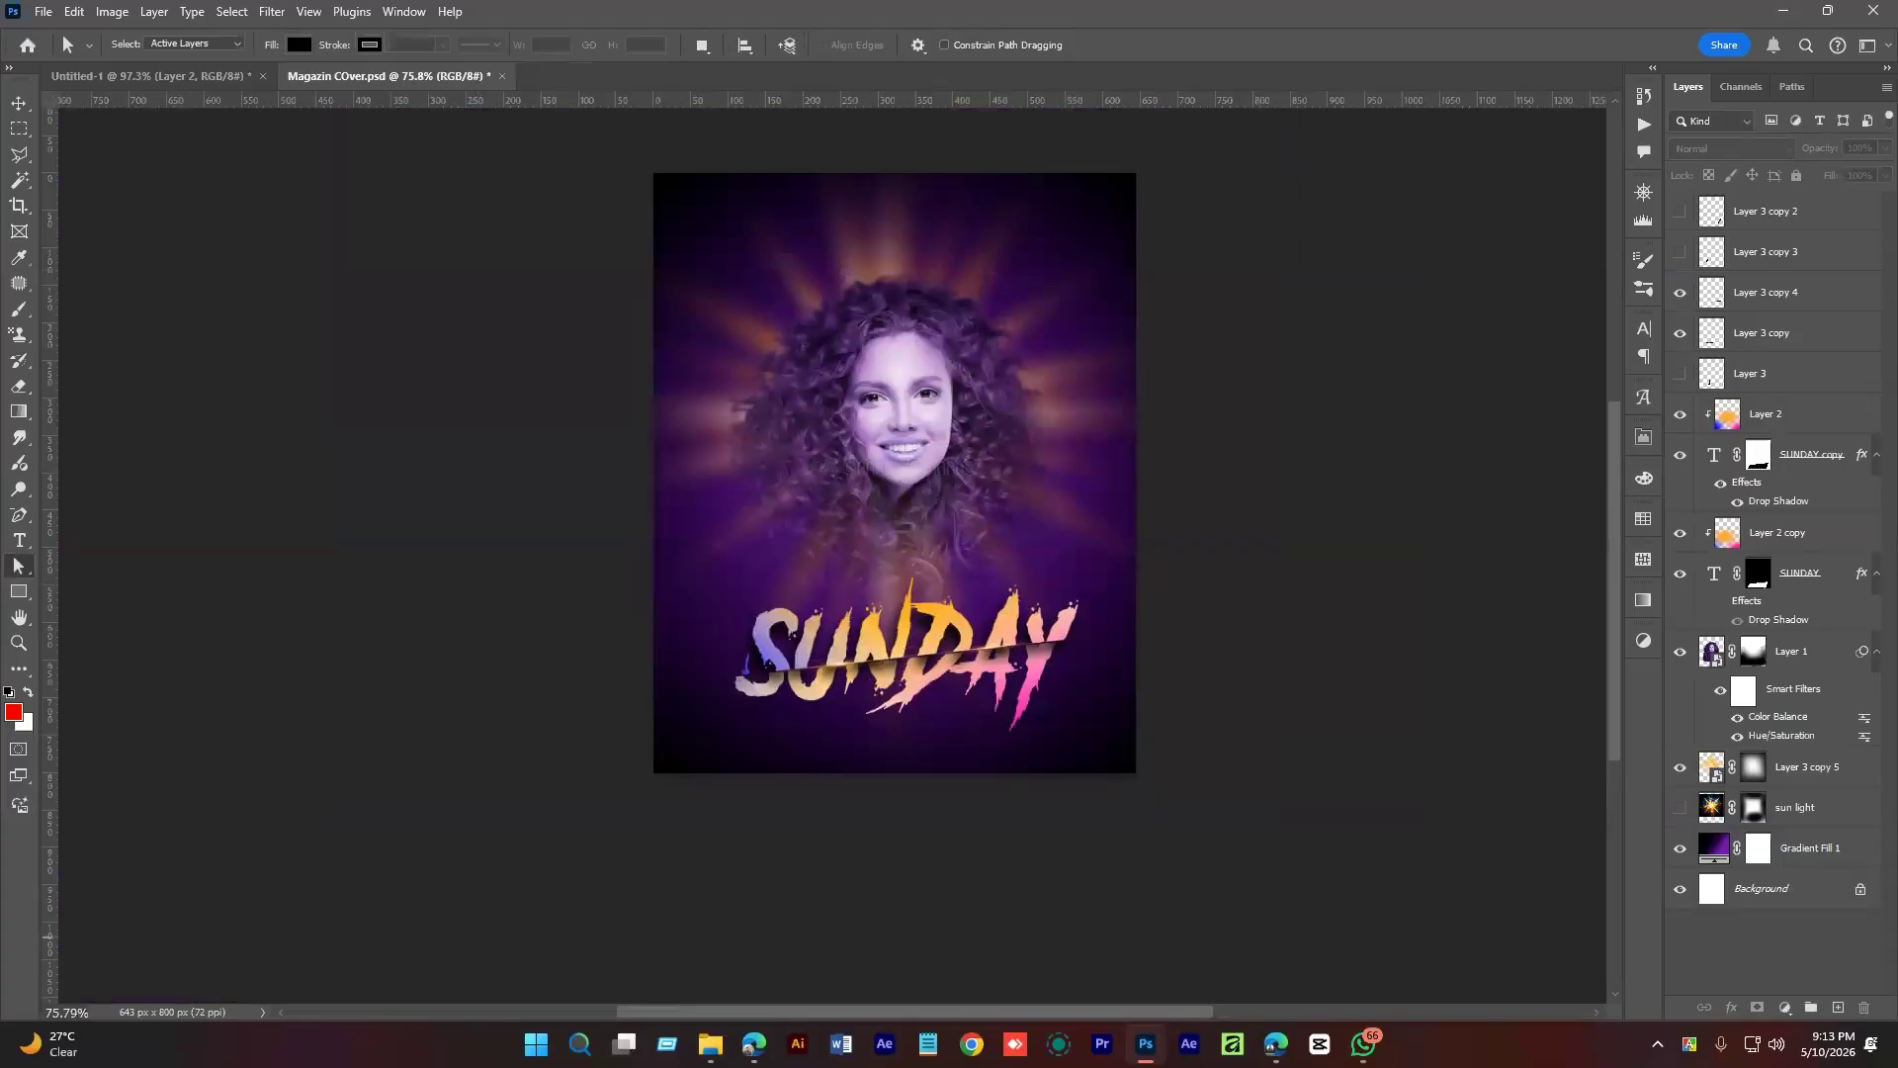
left_click(1789, 420)
left_click_drag(1756, 366, 1760, 277)
Convert the two visible streak layers, both SUNDAY text halves and their colour layers into one smart object named Text Effect.
left_click(1774, 334)
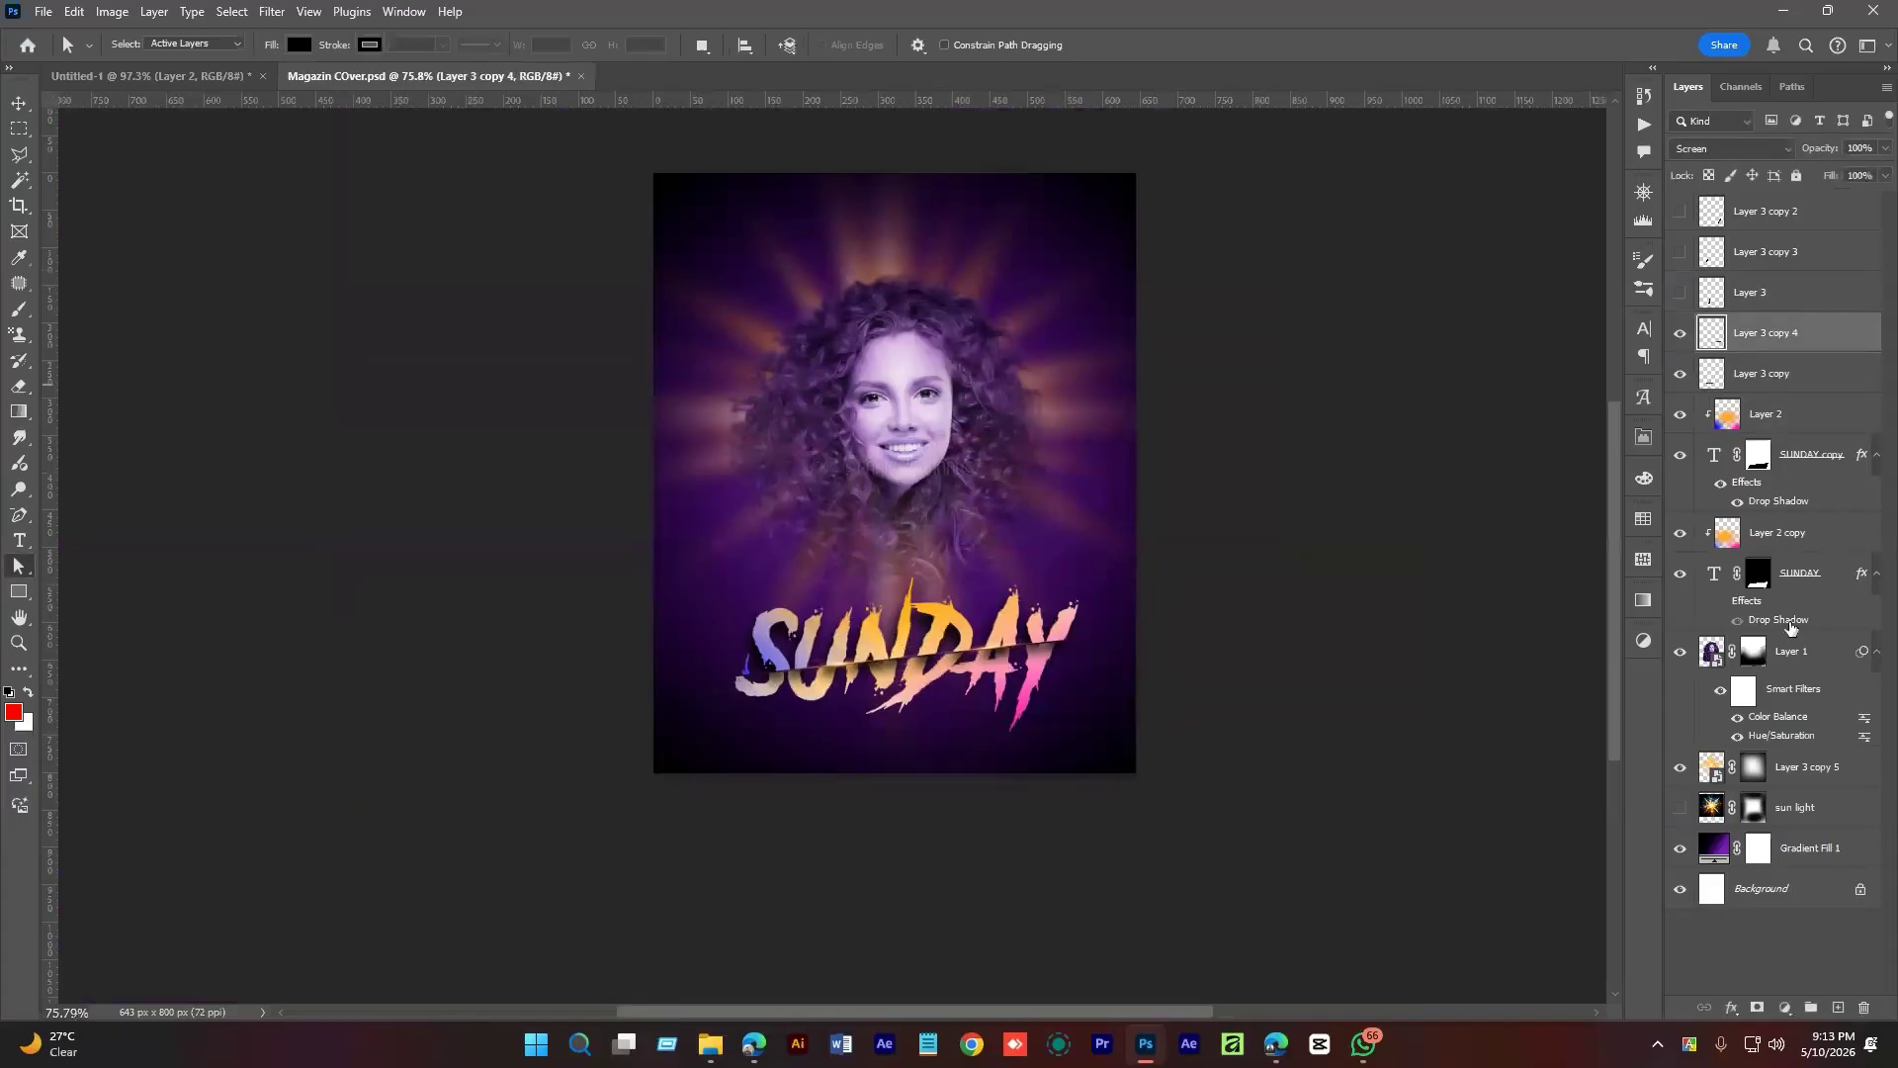
left_click(1799, 587, "shift")
right_click(1817, 583)
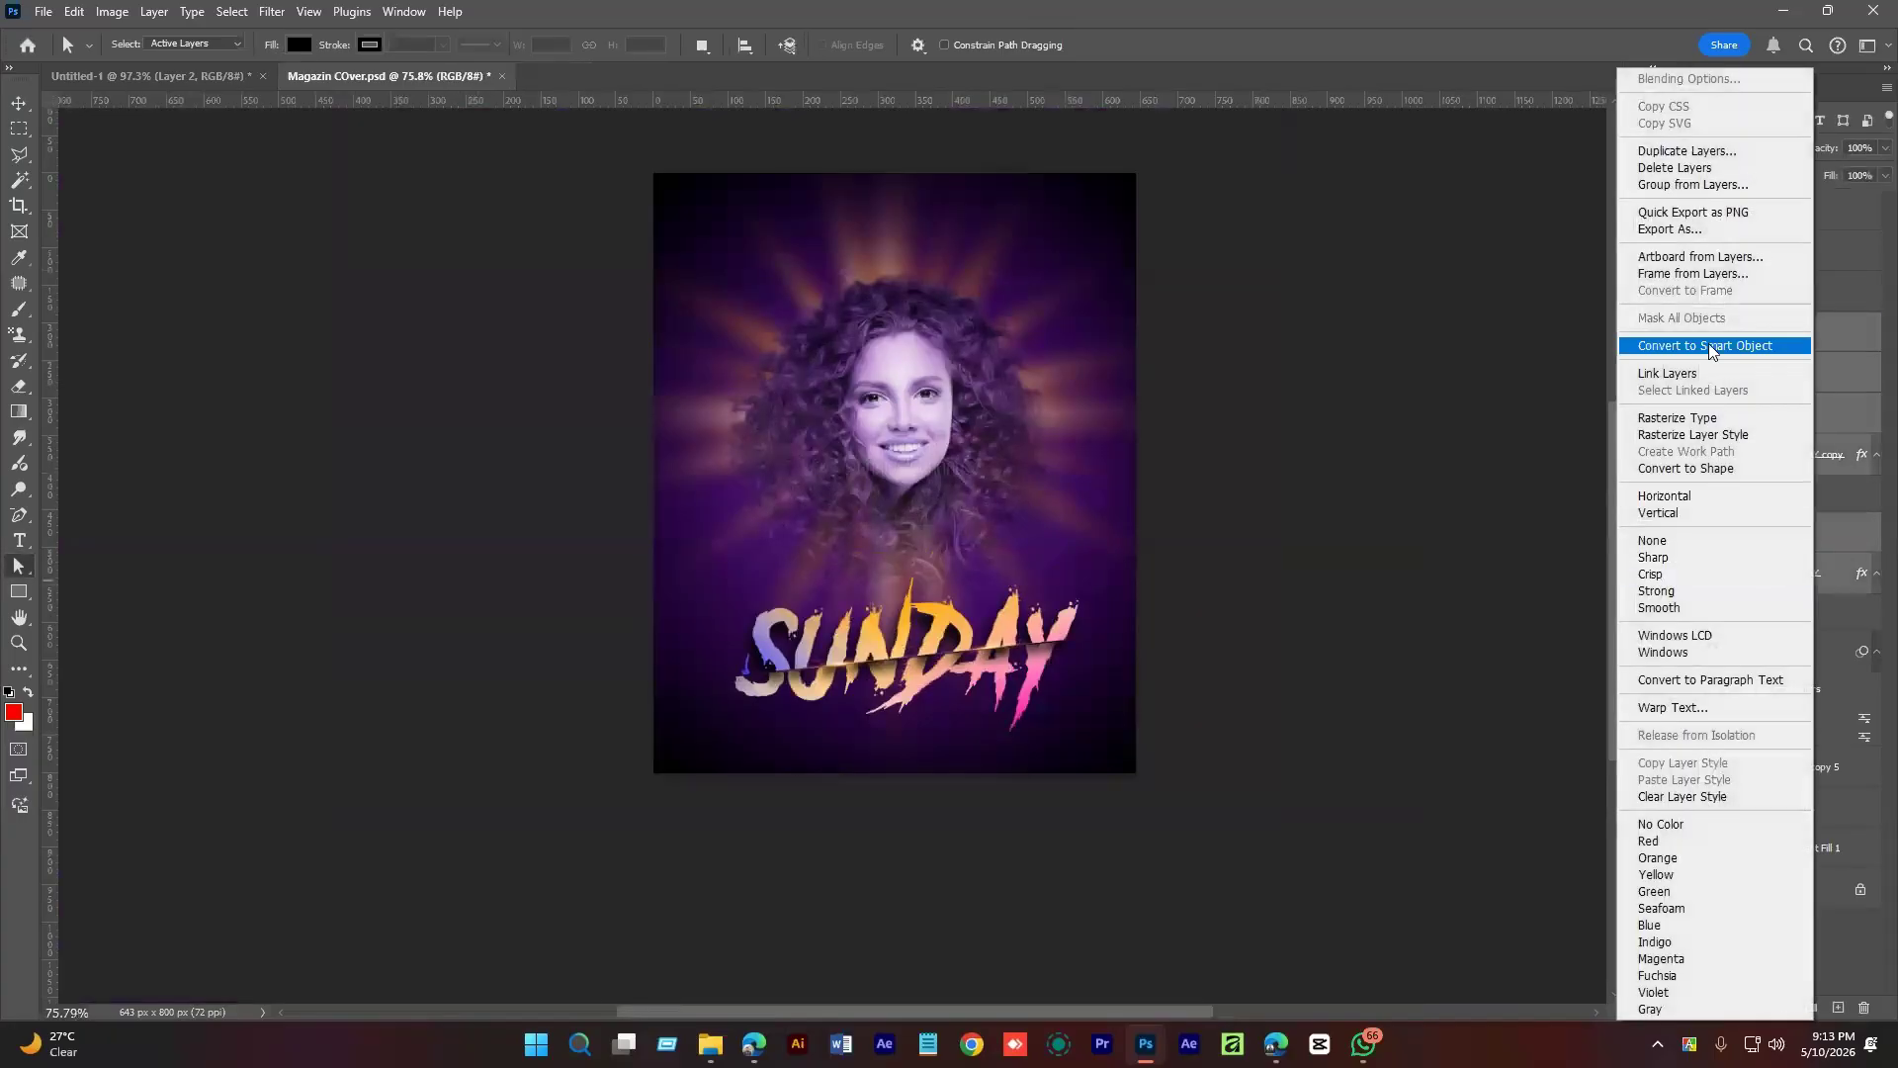
left_click(1711, 348)
double_click(1773, 333)
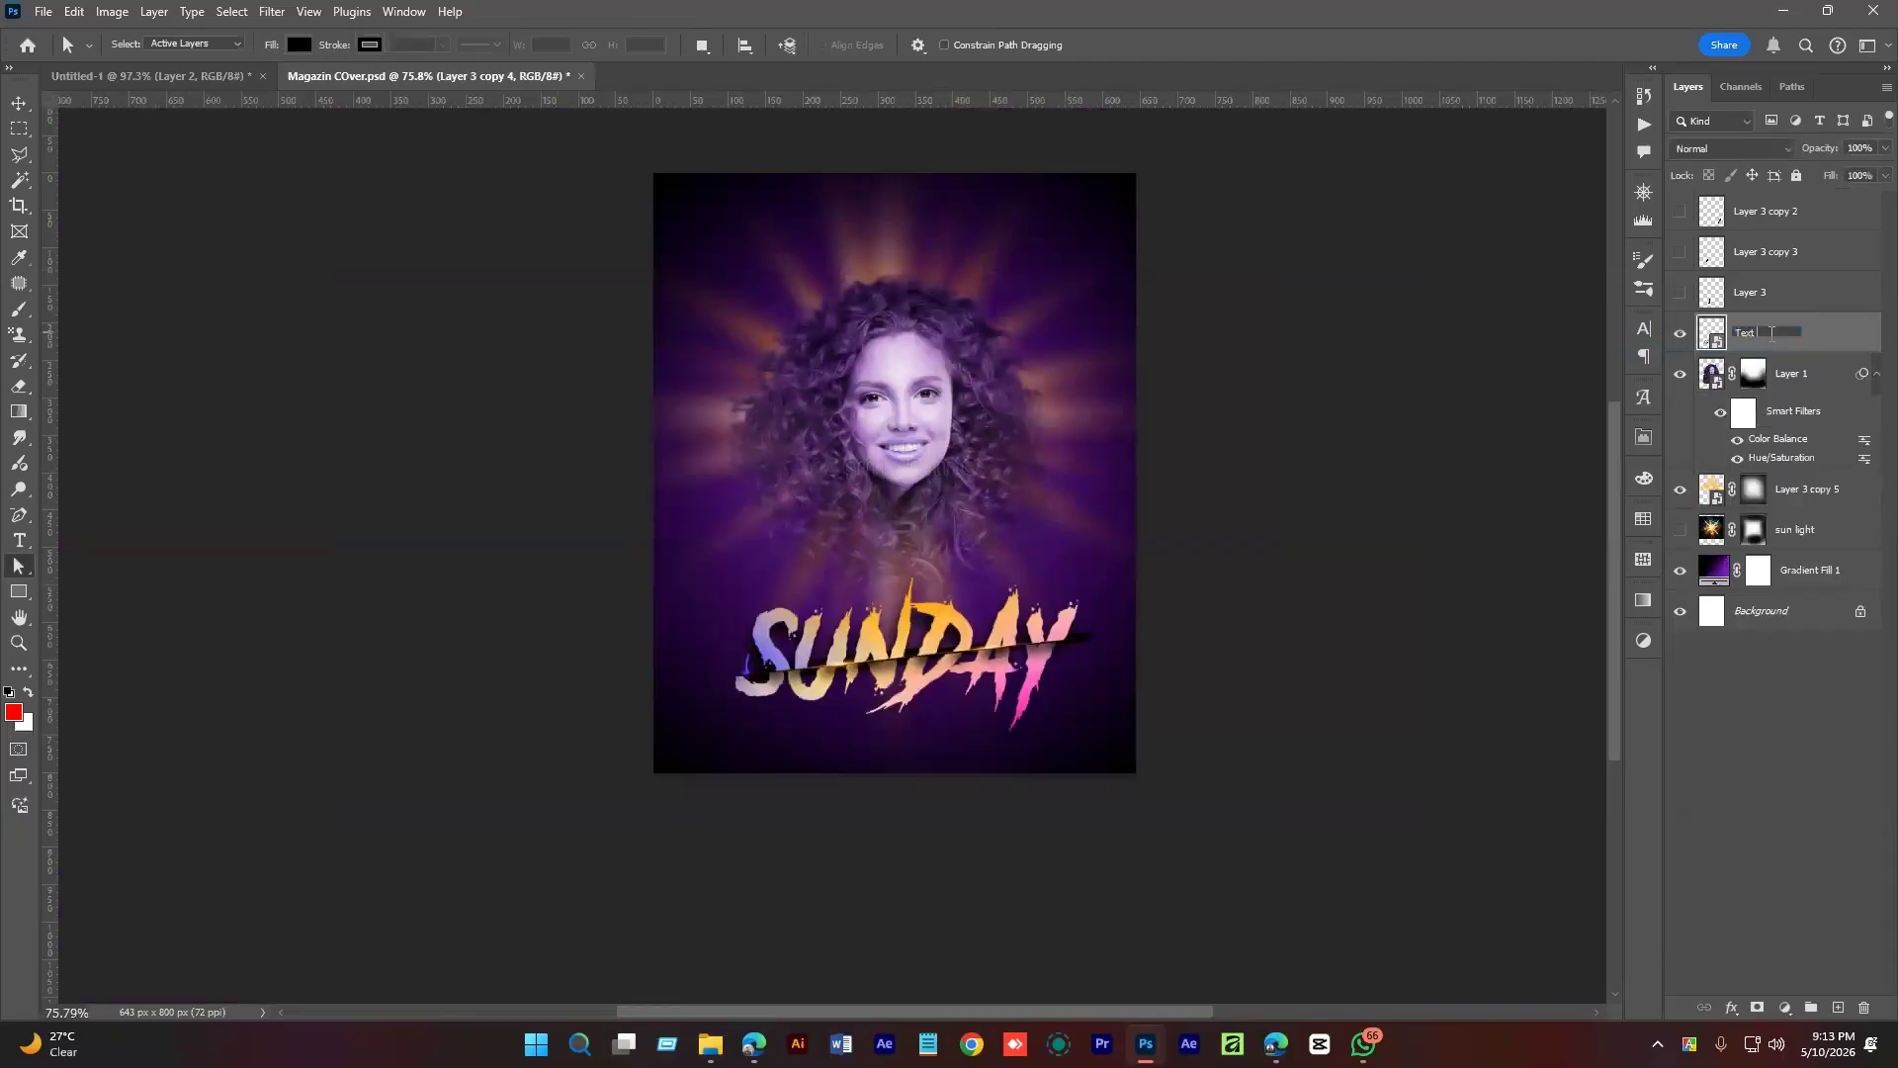
key("Return")
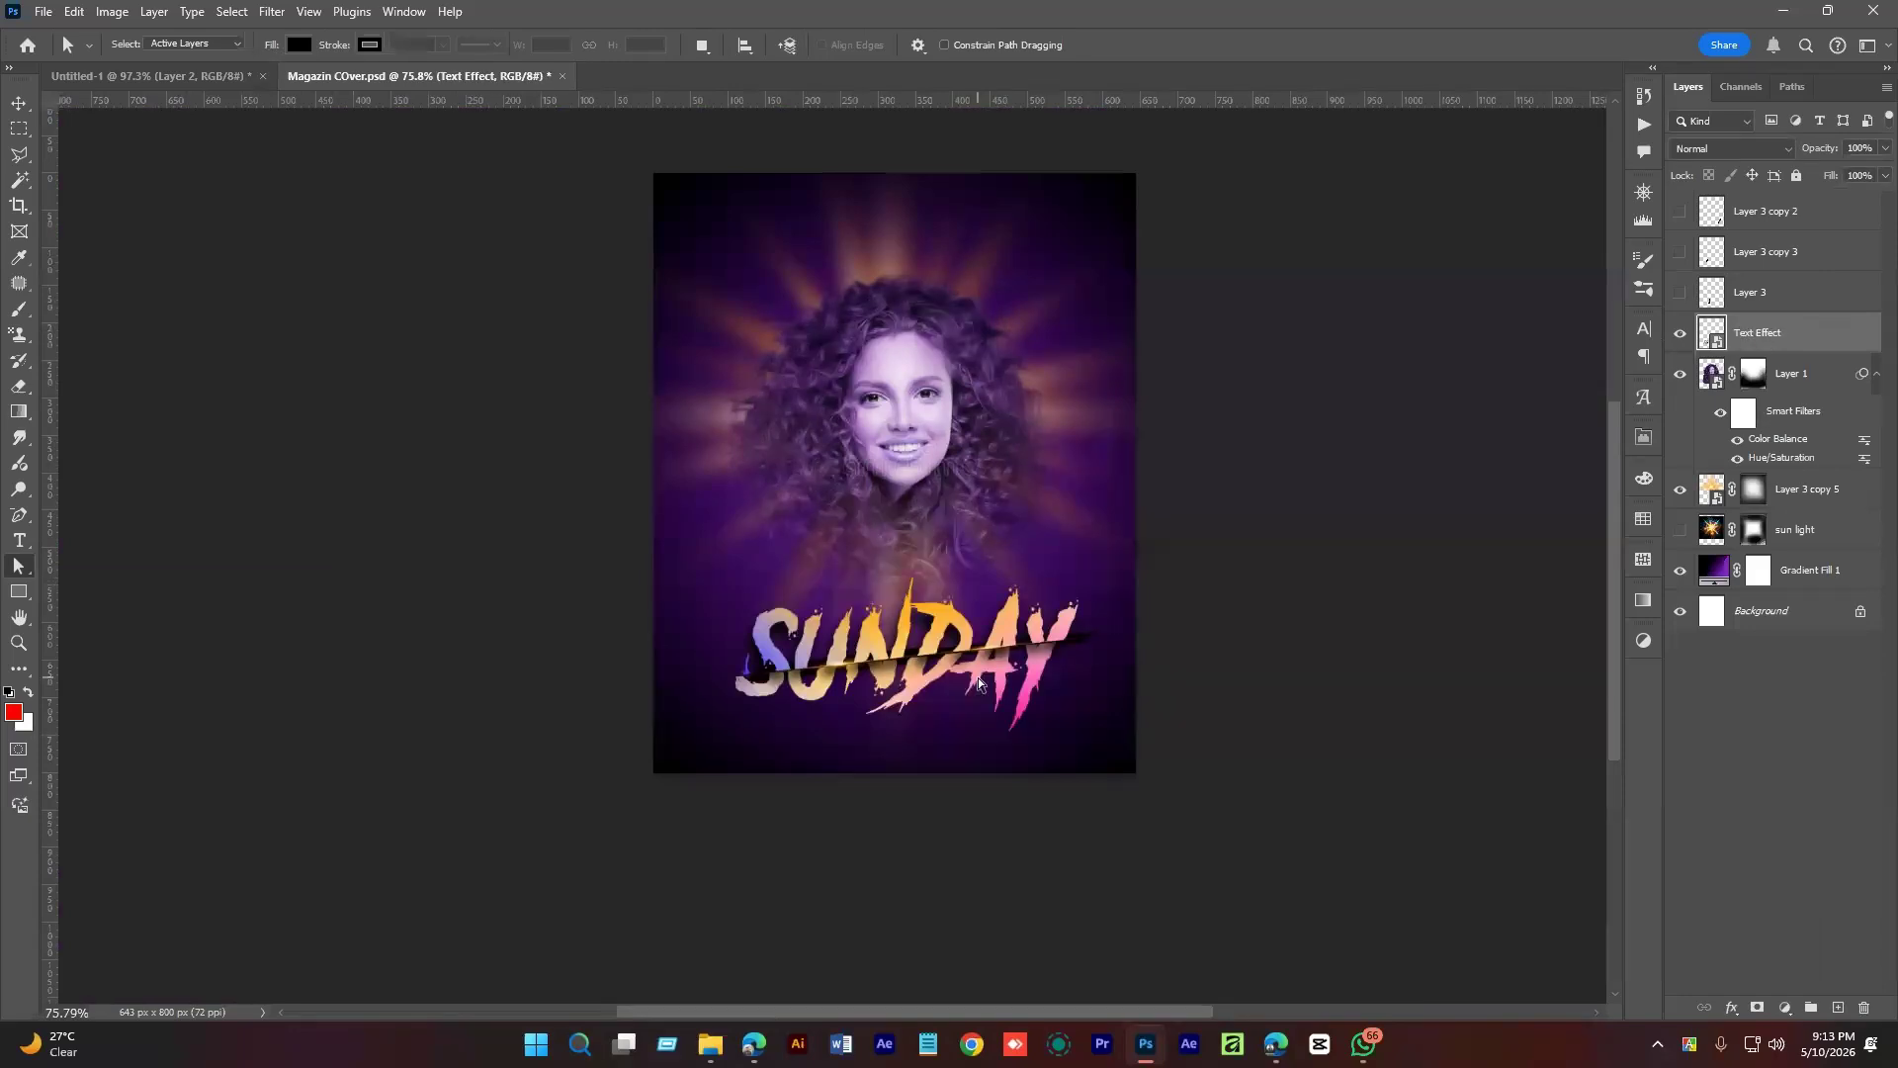
Try out other blend modes, such as Darker Color, on the Text Effect smart object.
left_click_drag(956, 654, 1021, 694)
left_click(1732, 149)
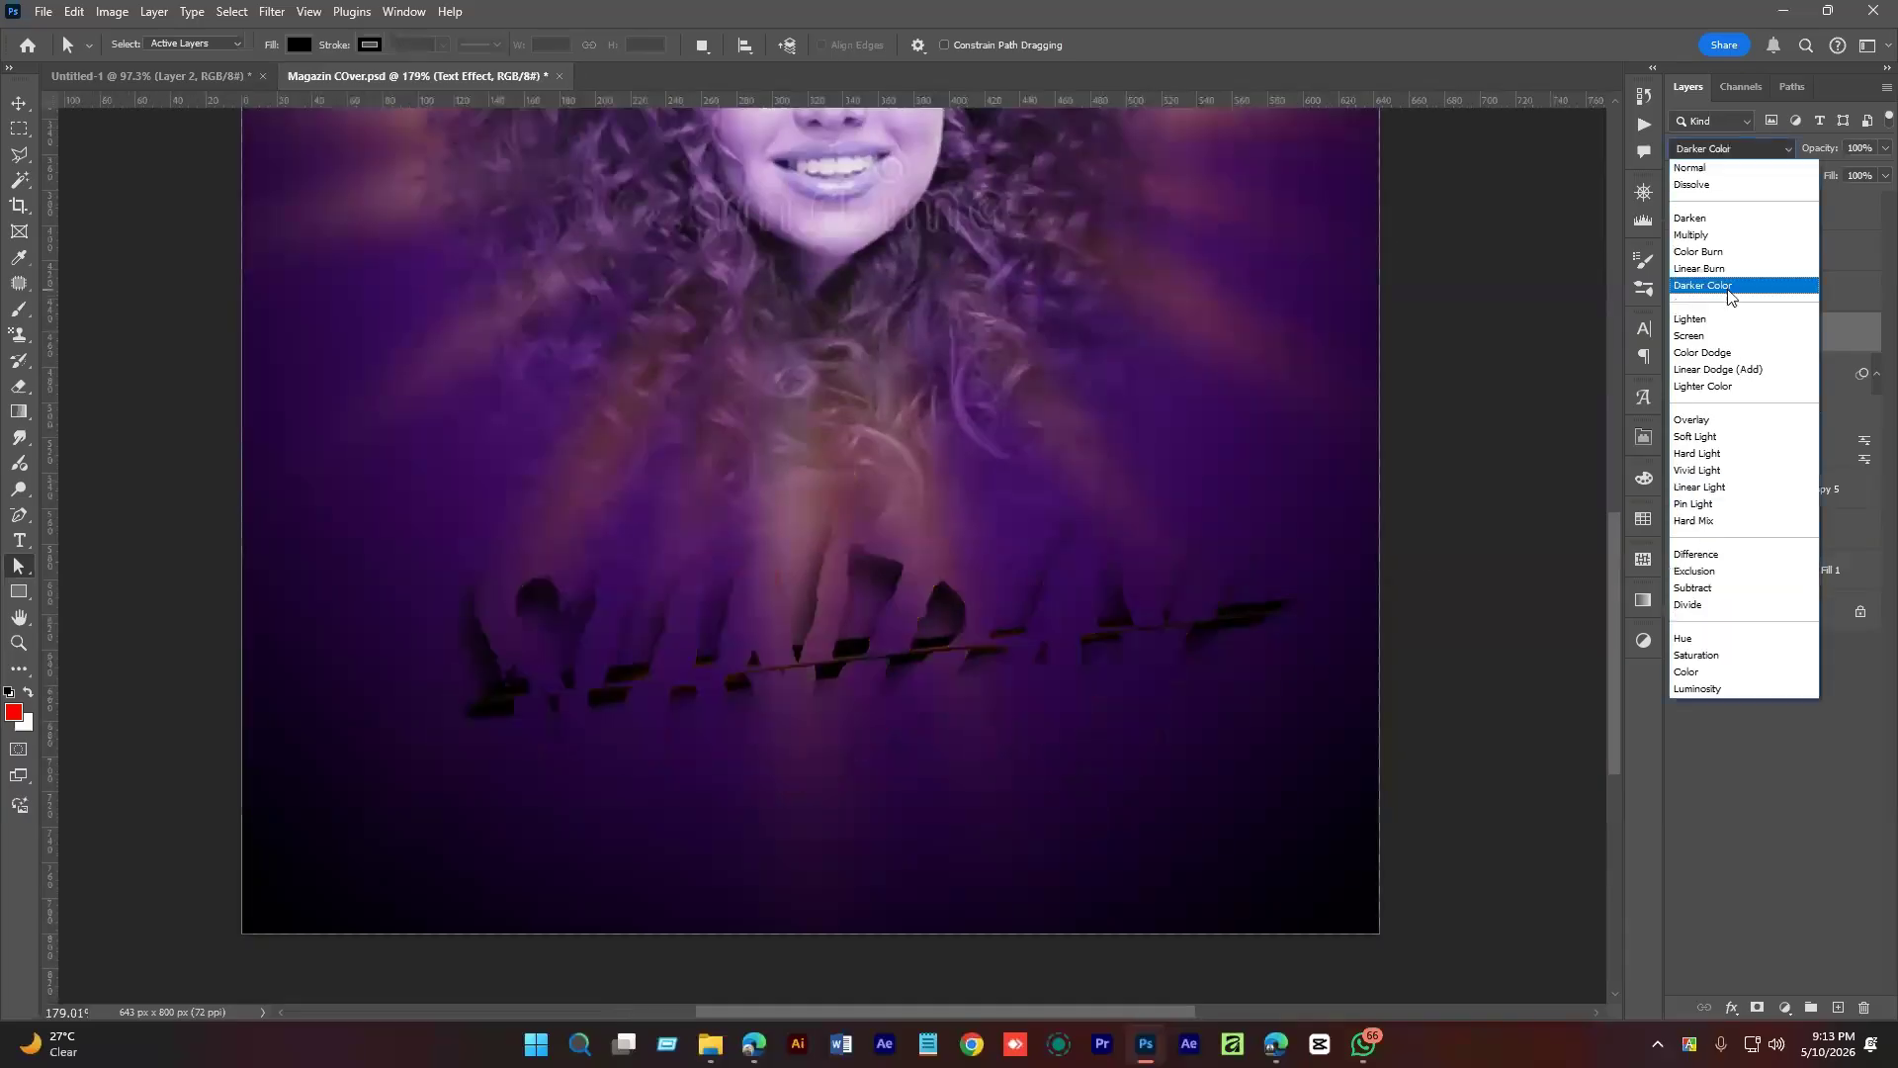
left_click(1771, 838)
Open the contents of the Text Effect smart object and set its two streak layers to Screen blend mode.
double_click(1711, 334)
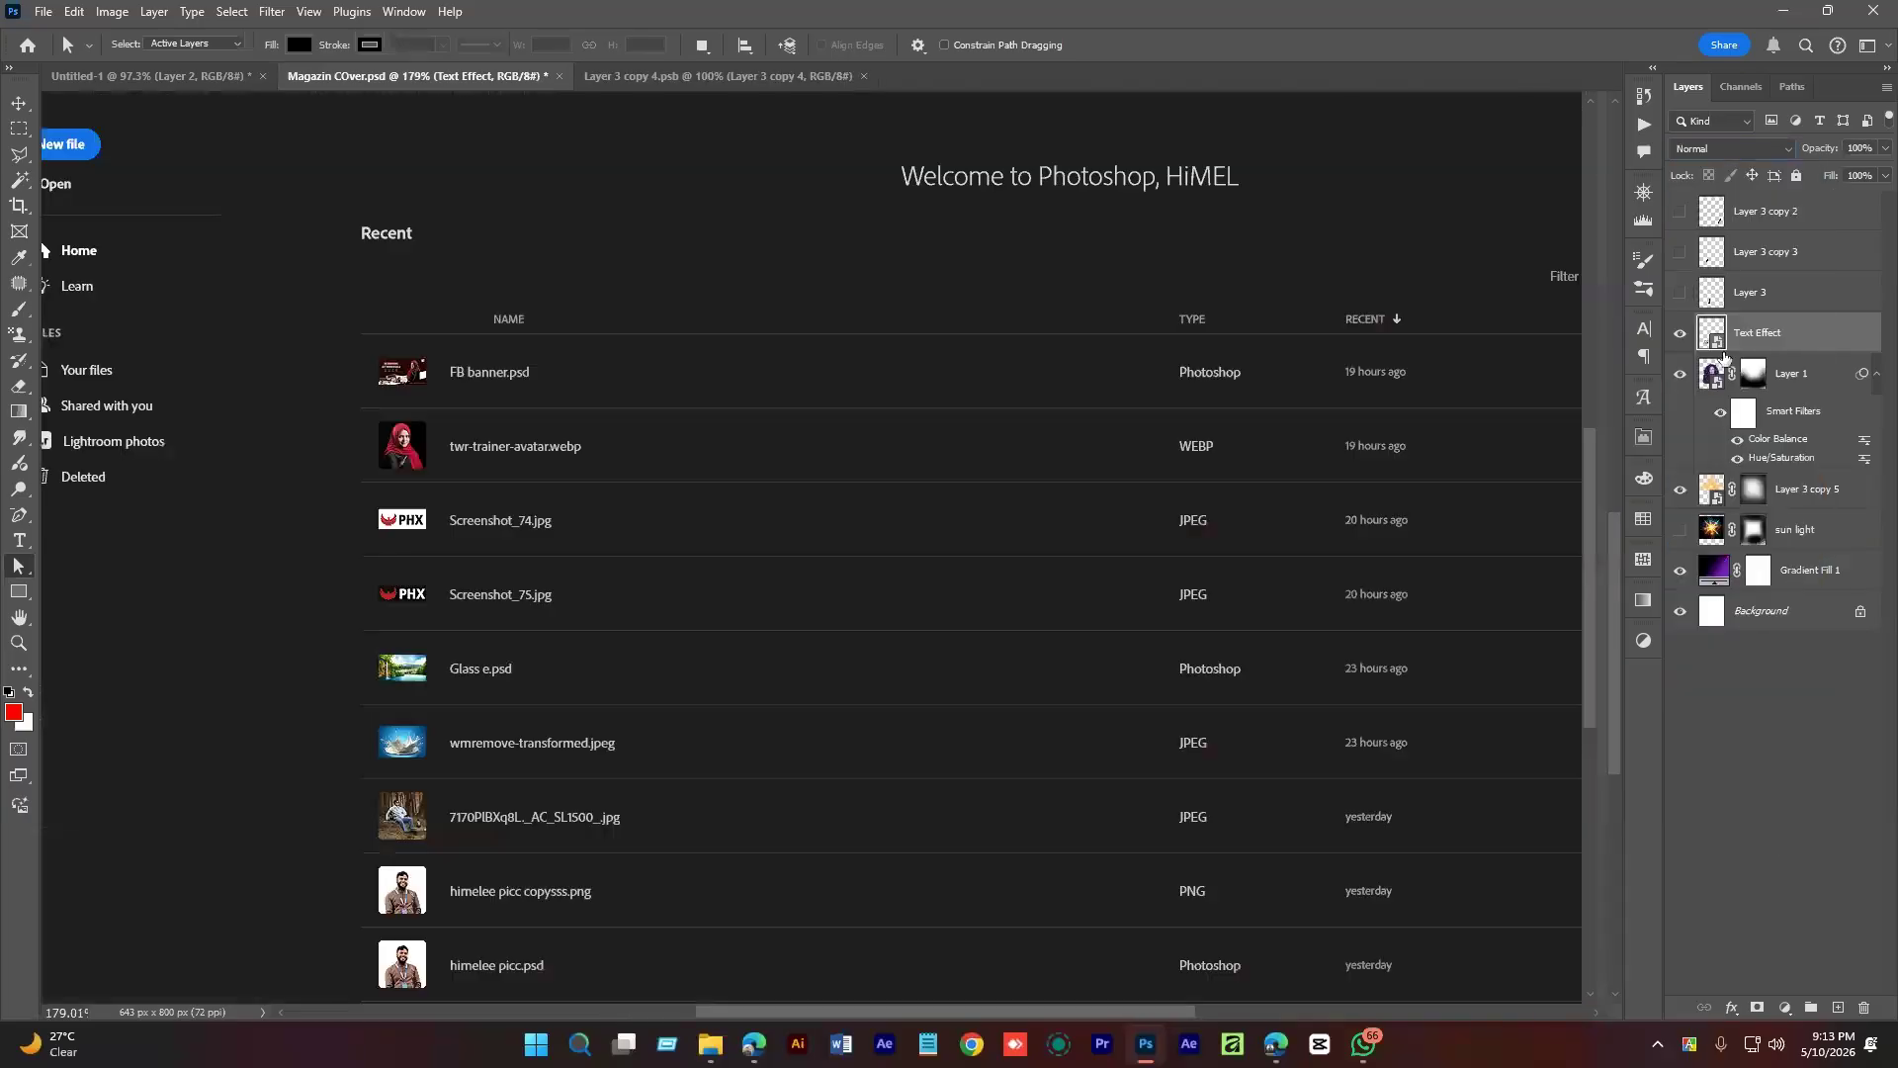
left_click(1768, 239)
left_click(1768, 208)
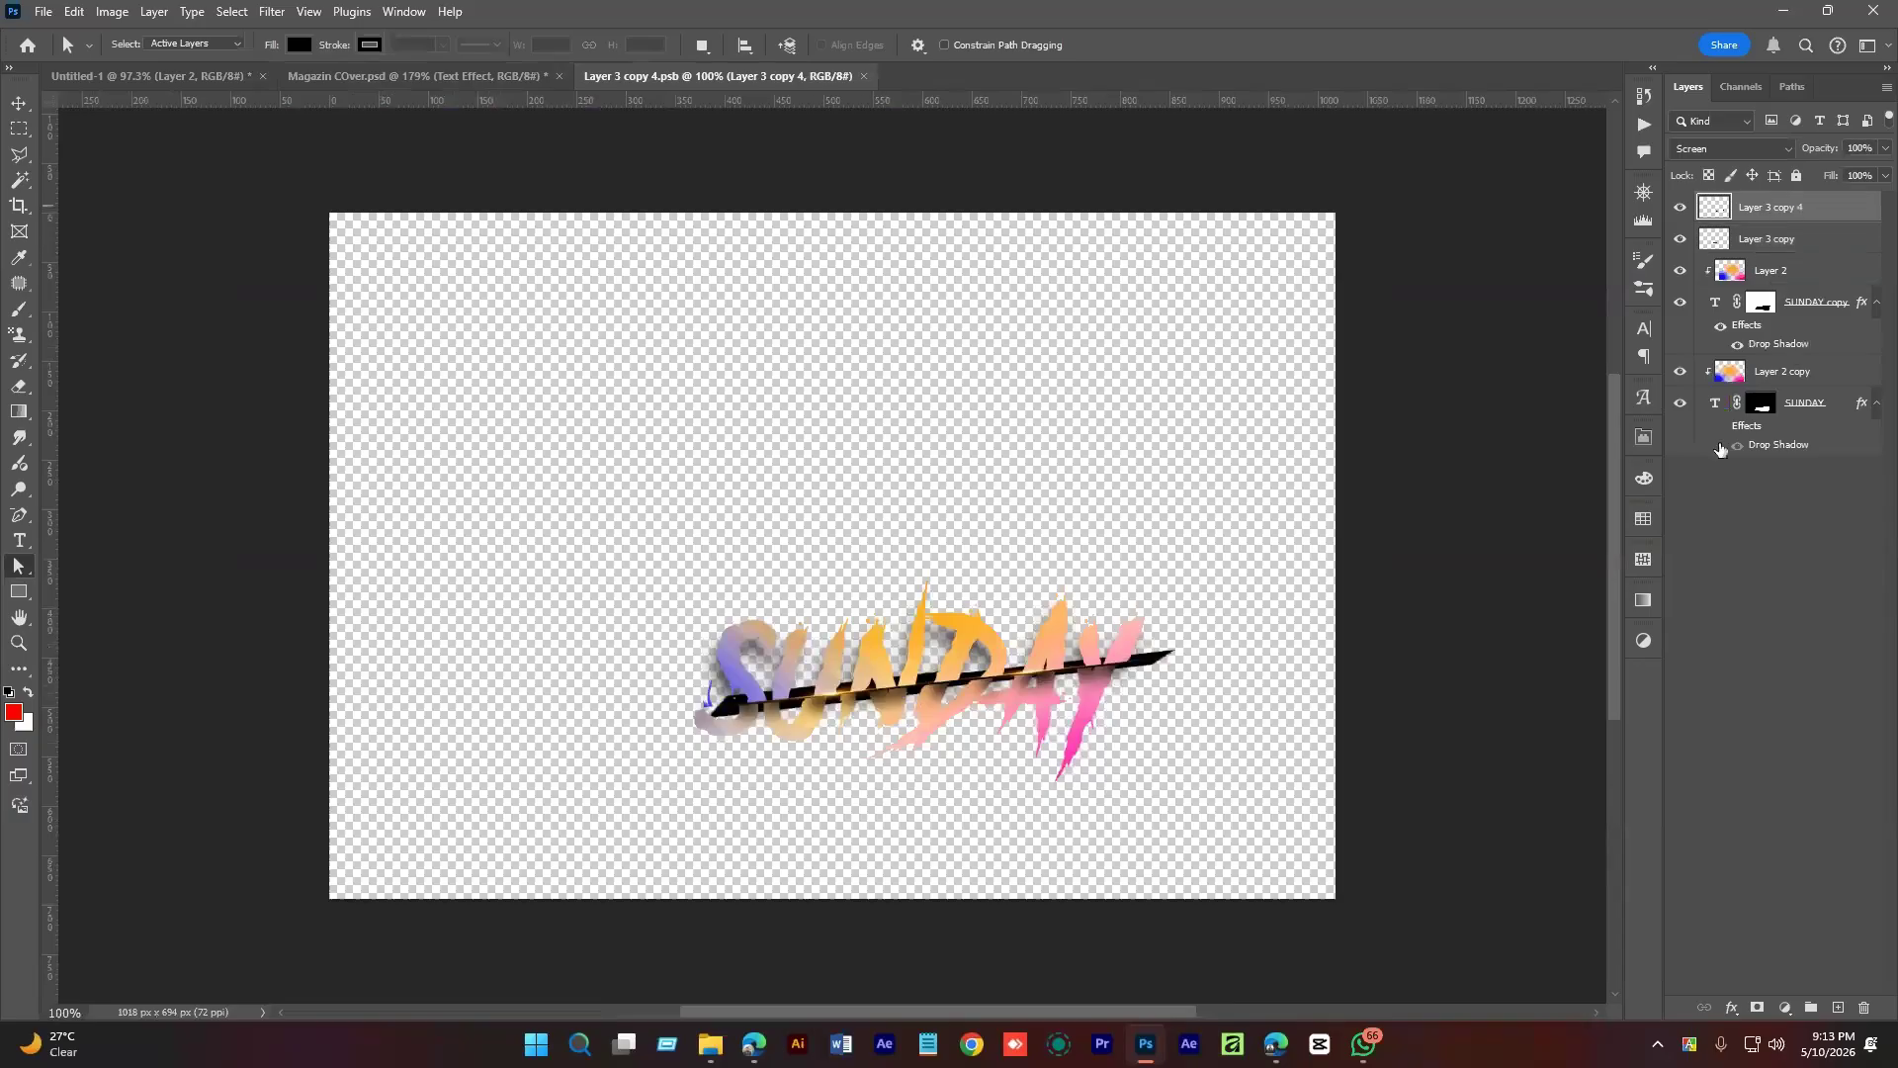
left_click(1776, 241, "shift")
left_click(1732, 149)
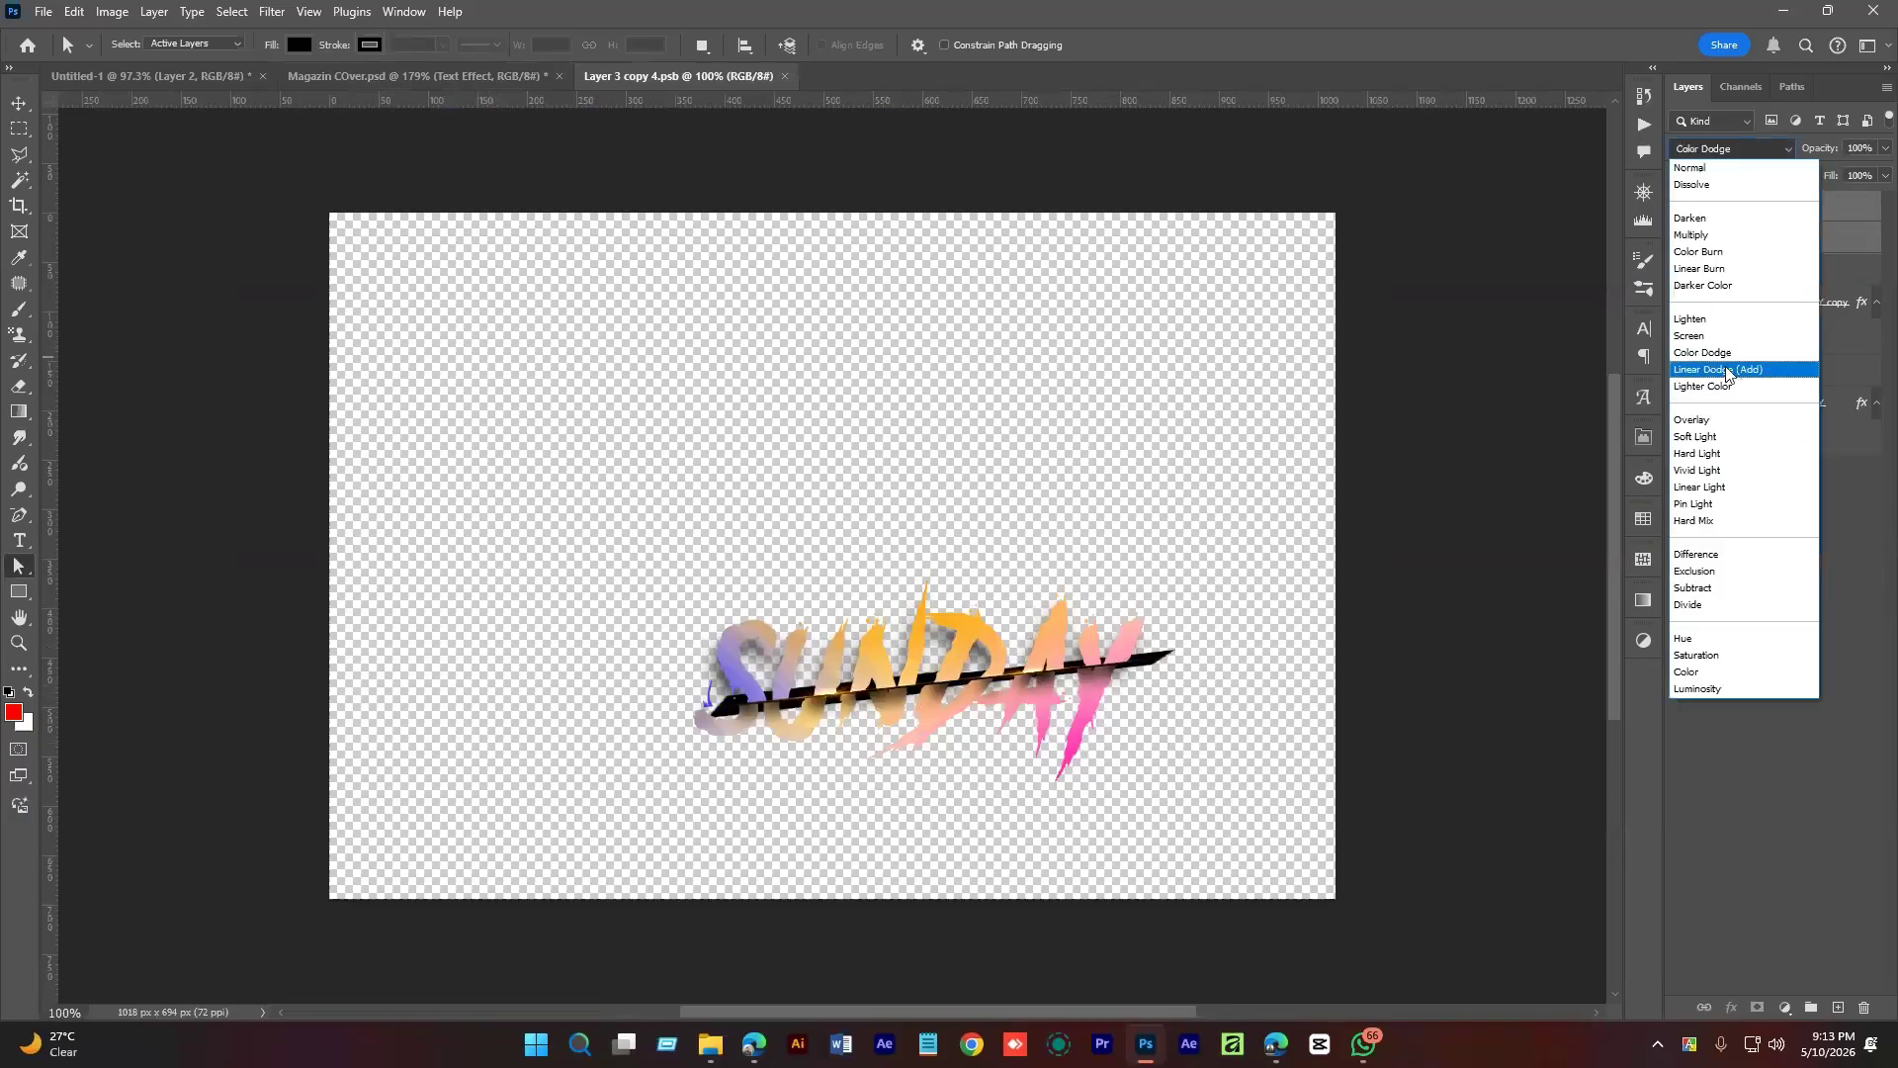
left_click(1700, 336)
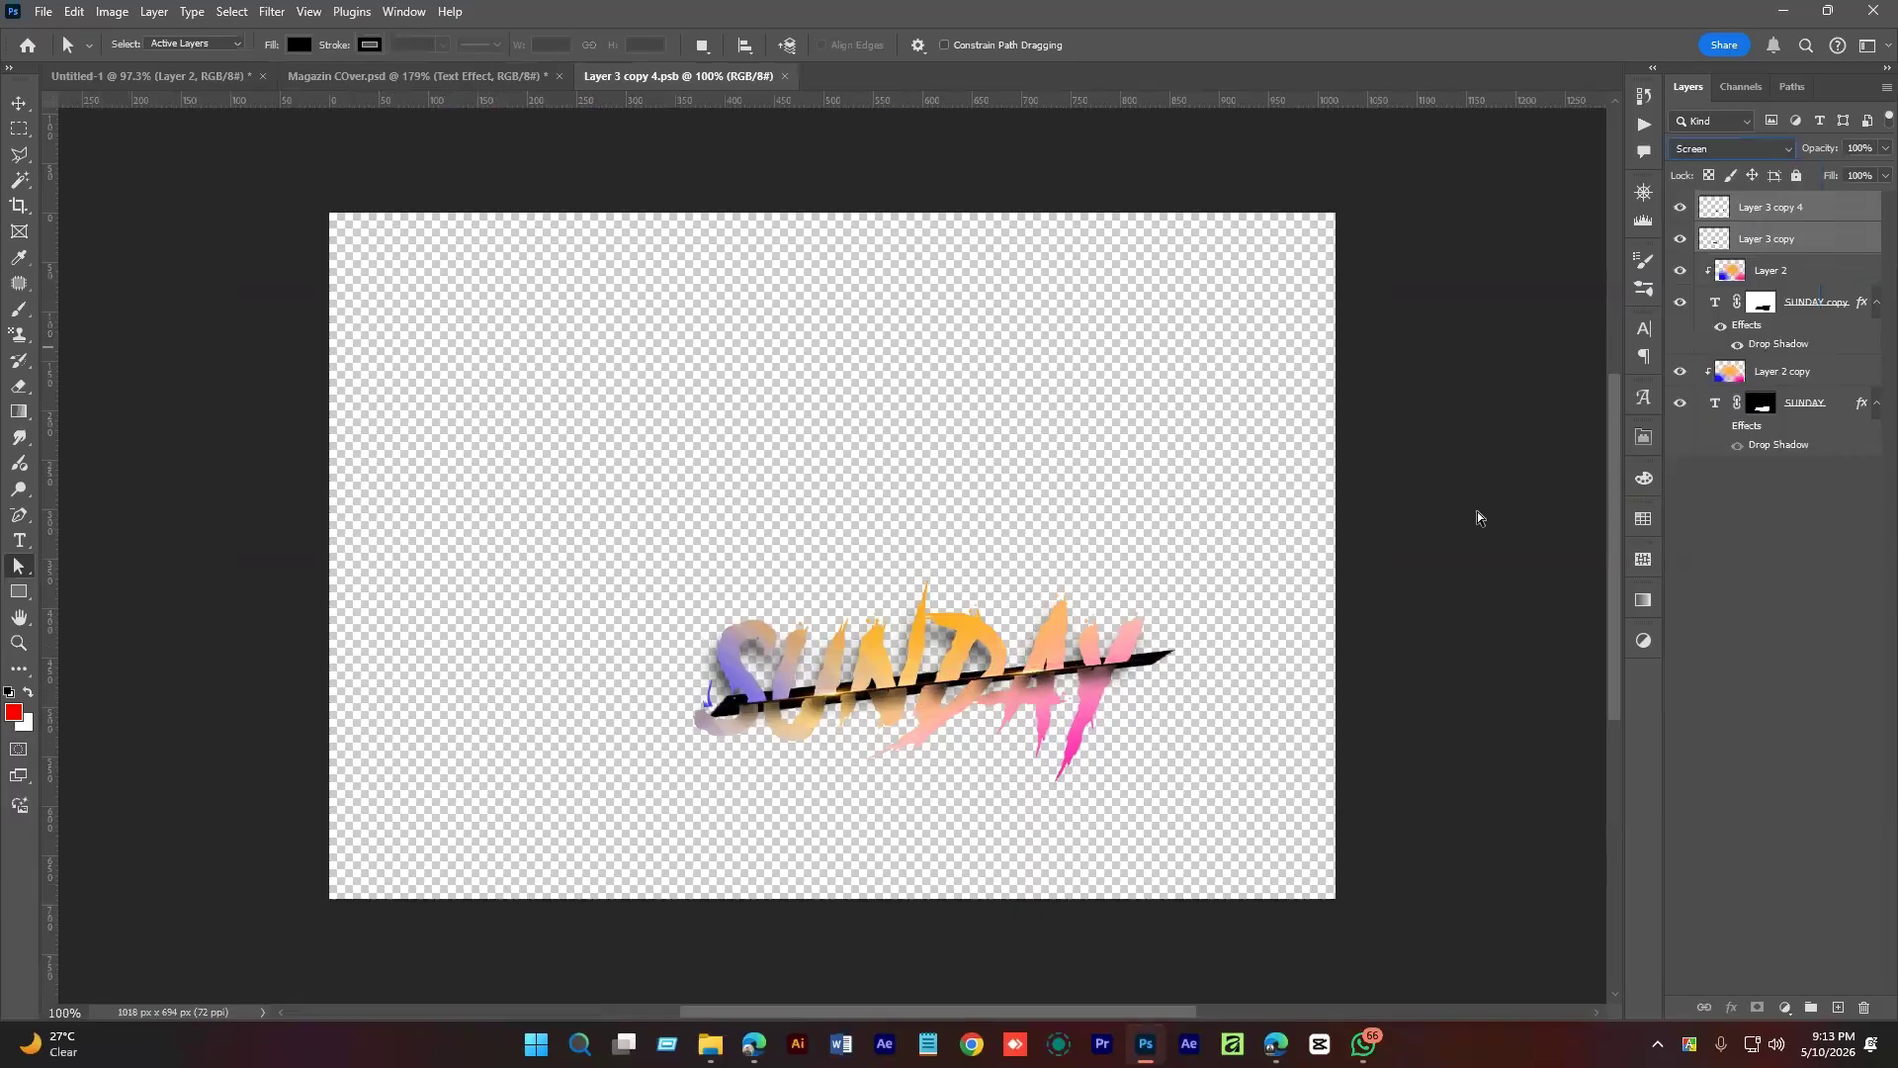
Return to the magazine cover document and undo the Text Effect renaming and smart object conversion.
left_click(314, 76)
left_click(1785, 782)
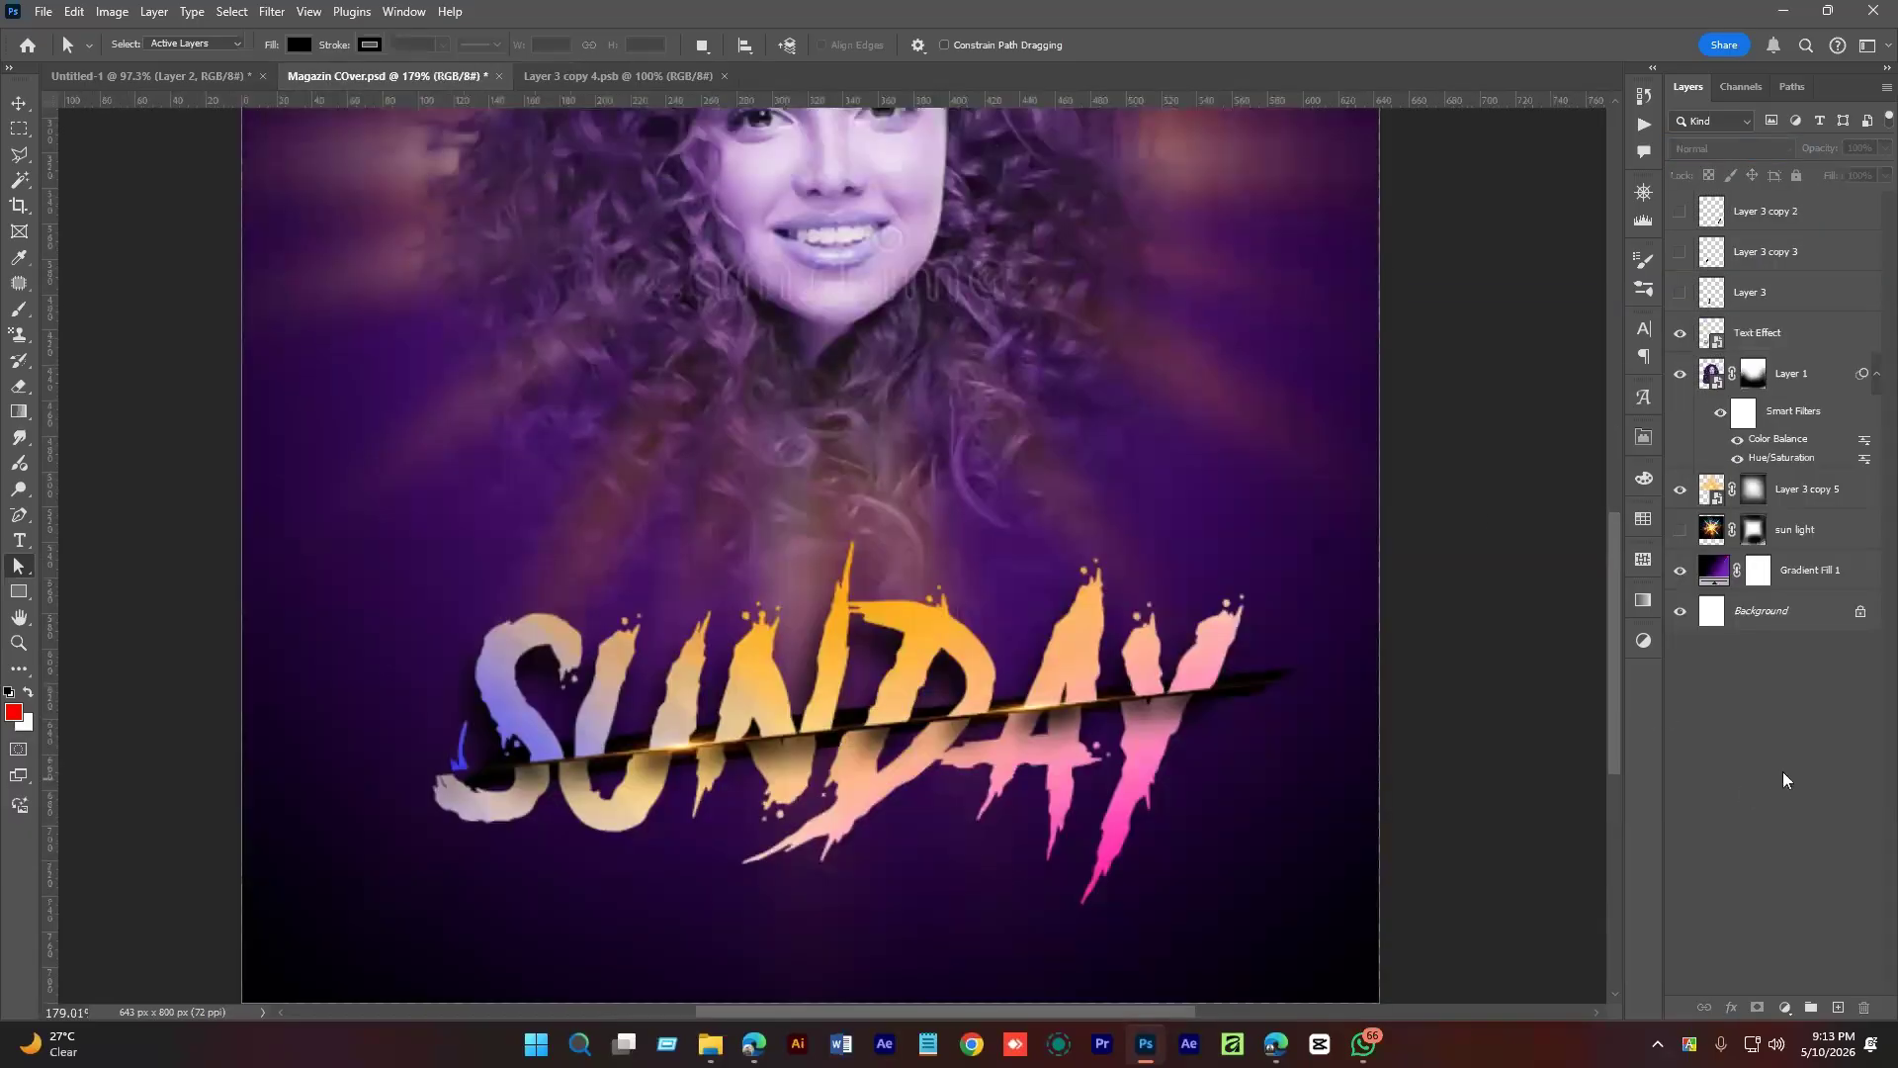
key("ctrl+z")
key("ctrl+z")
key("ctrl+z")
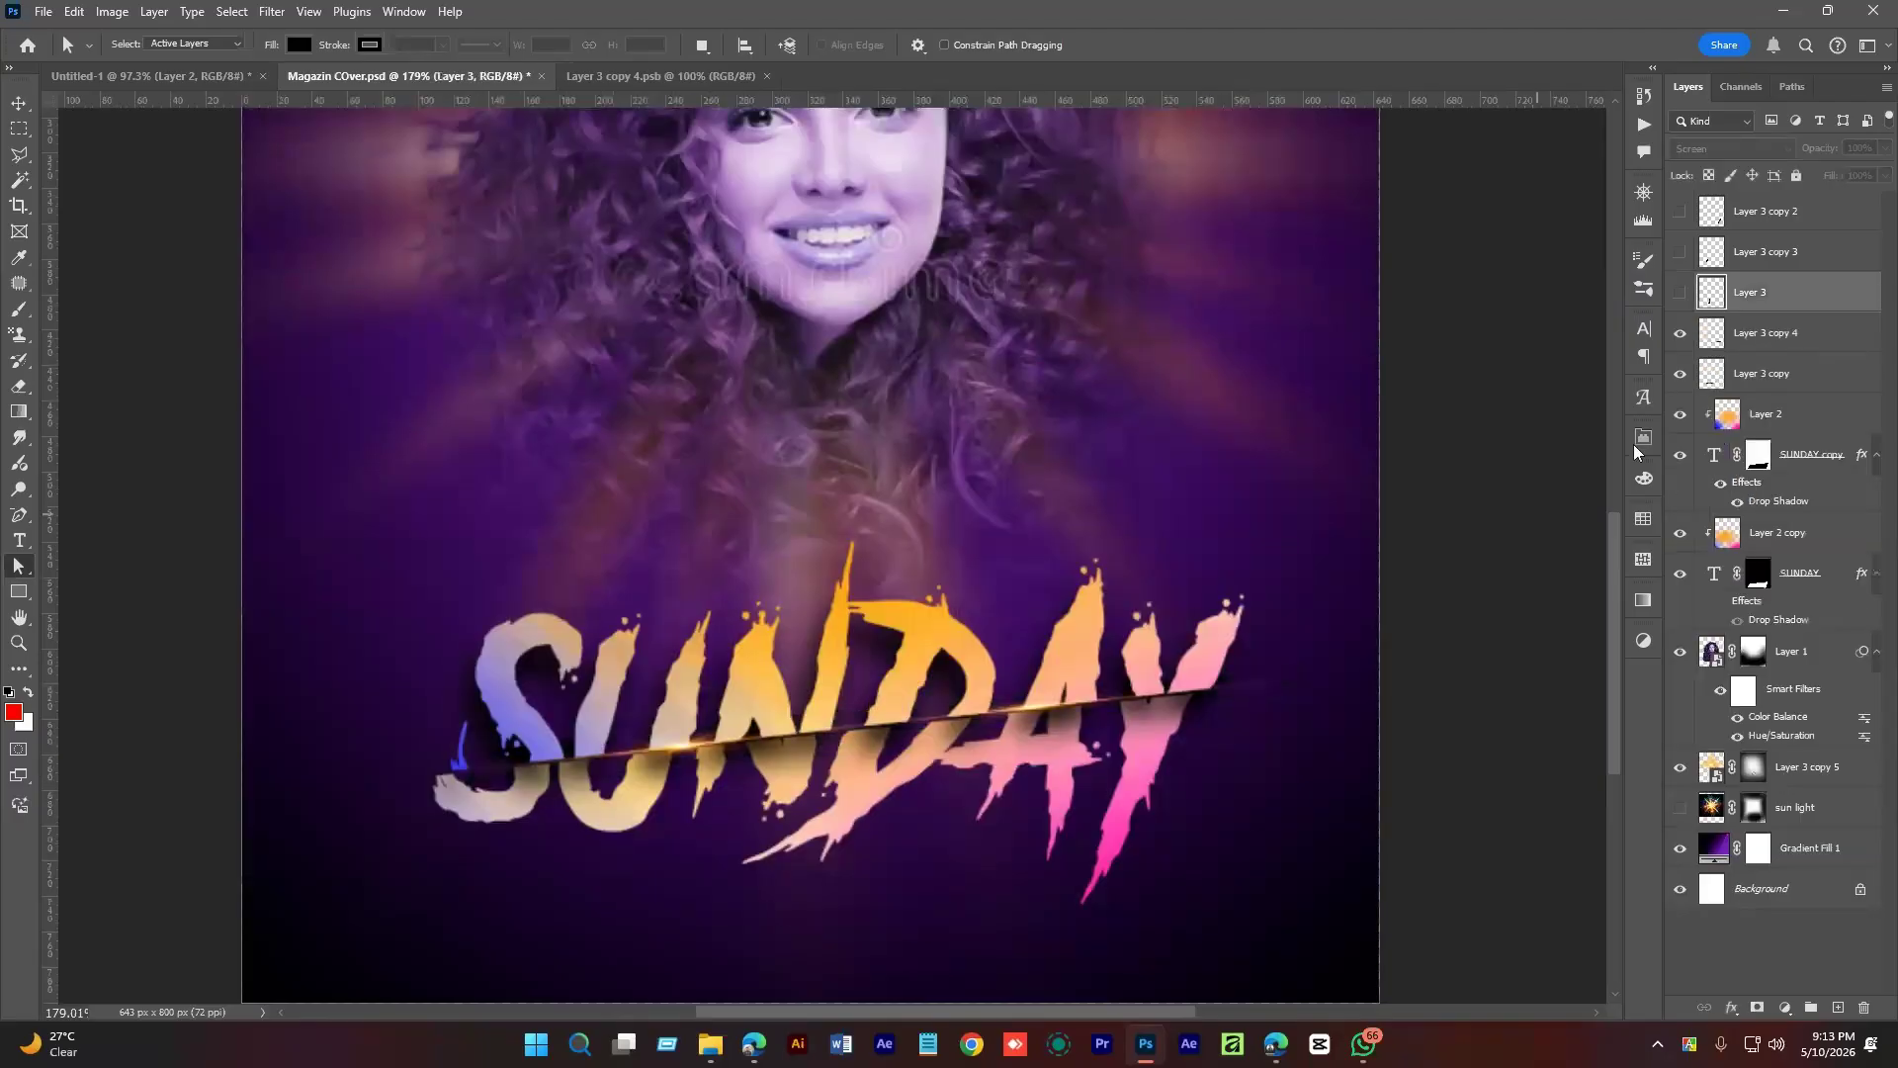
Set both visible streak layers to Normal, convert them into one smart object and give it the Screen blend mode.
left_click(1756, 345)
left_click(1761, 374, "shift")
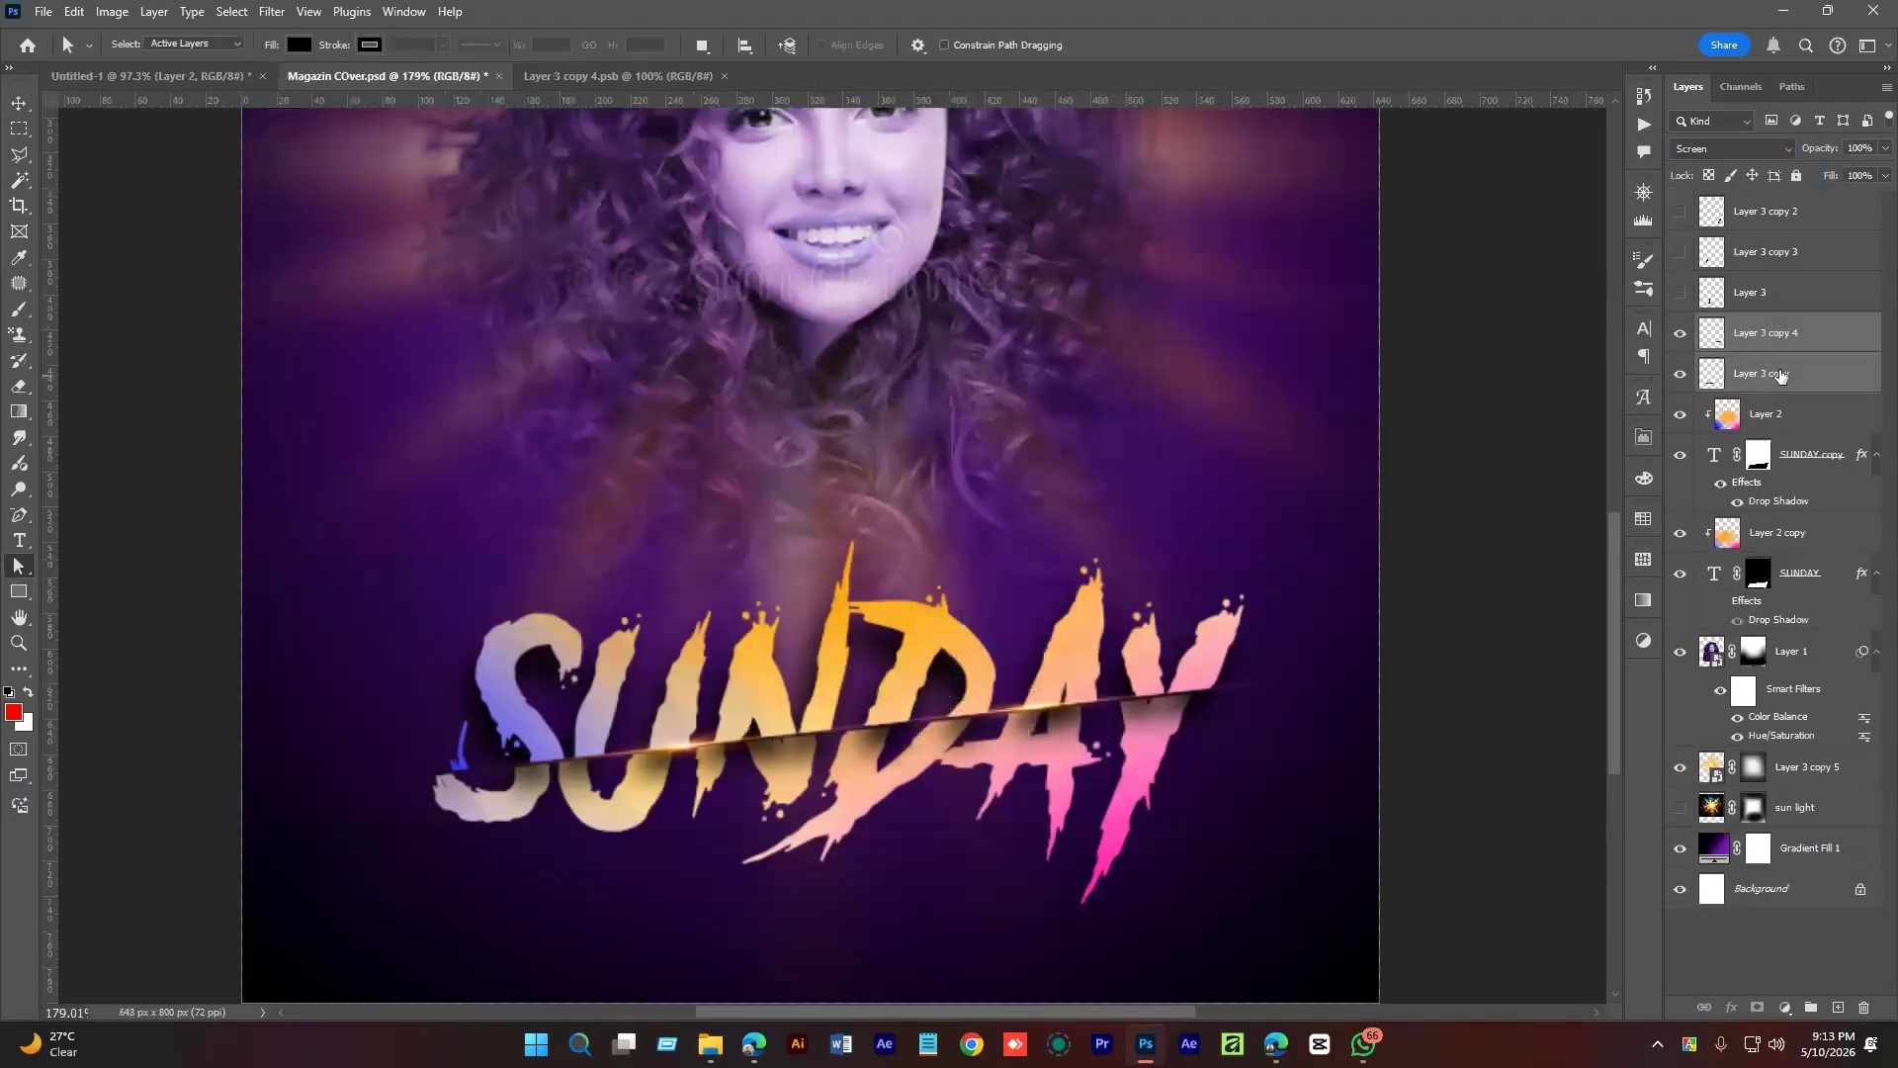
left_click(1721, 153)
left_click(1696, 150)
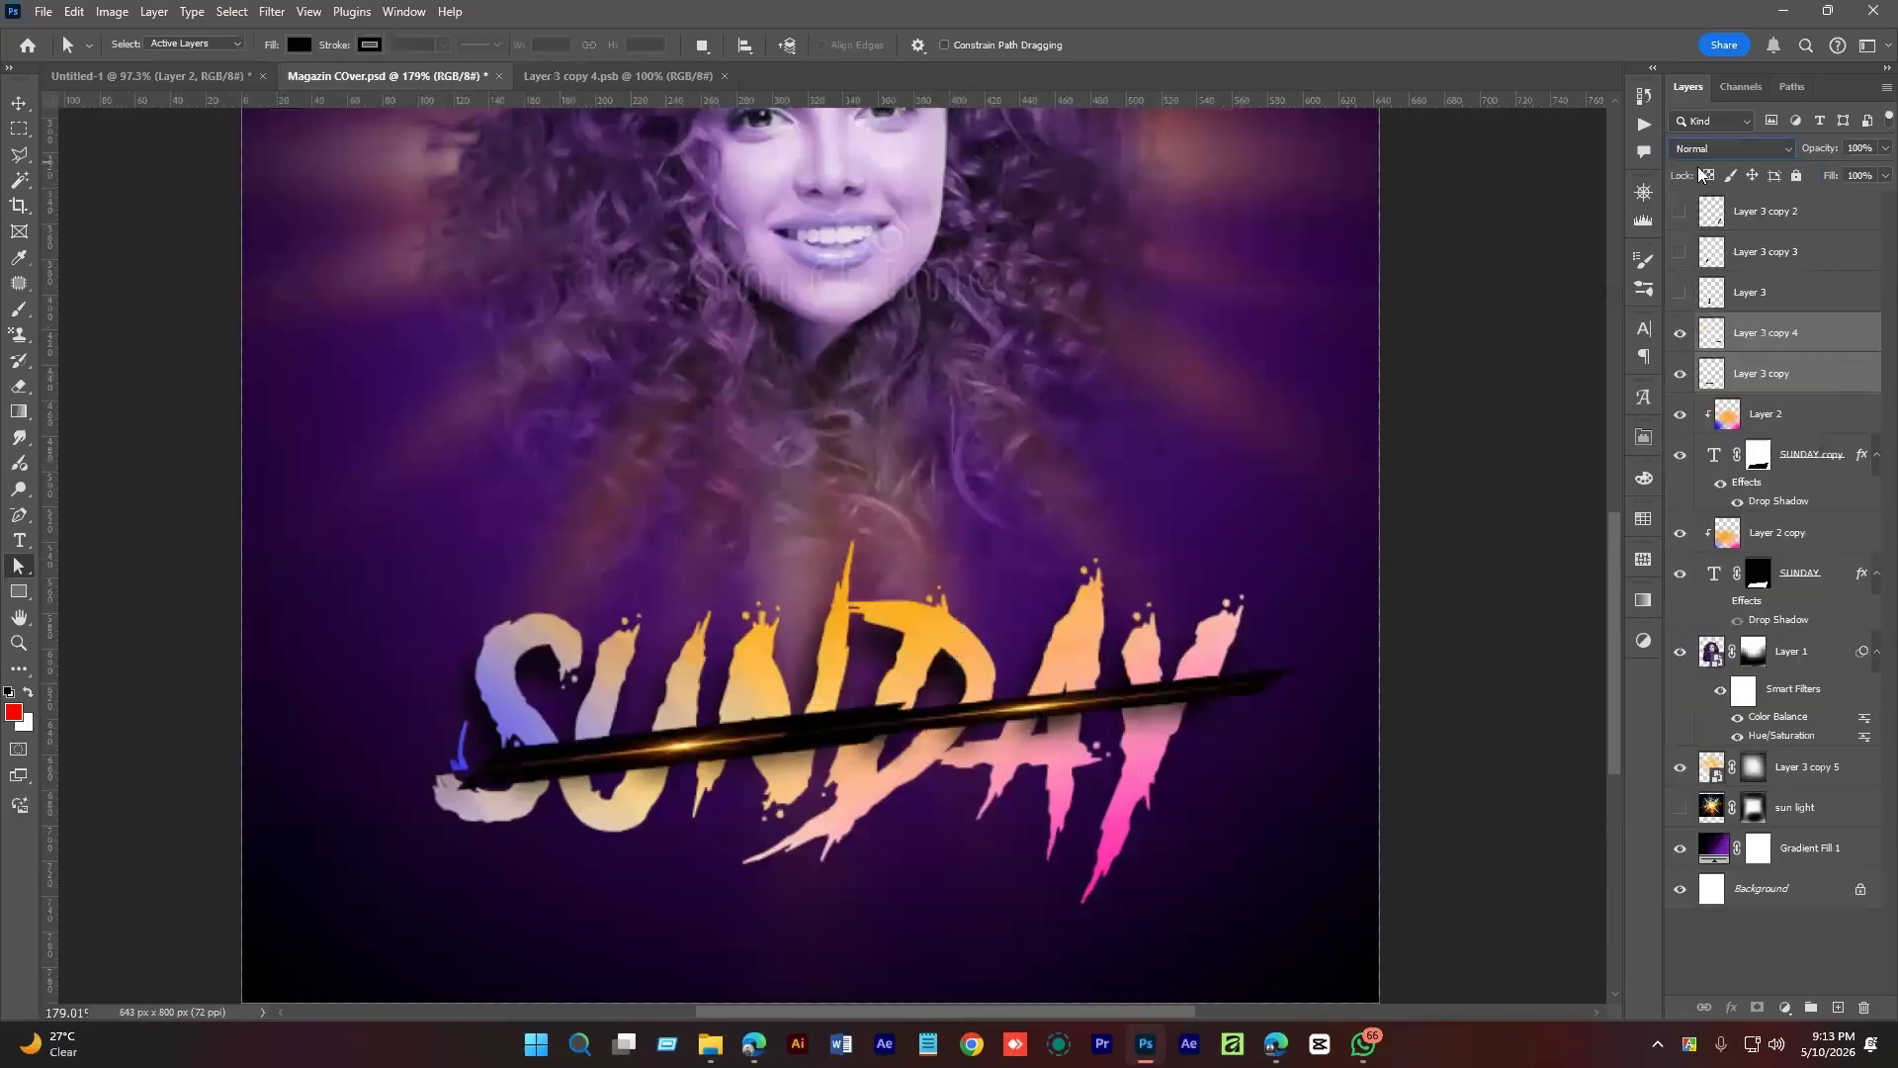
right_click(1780, 341)
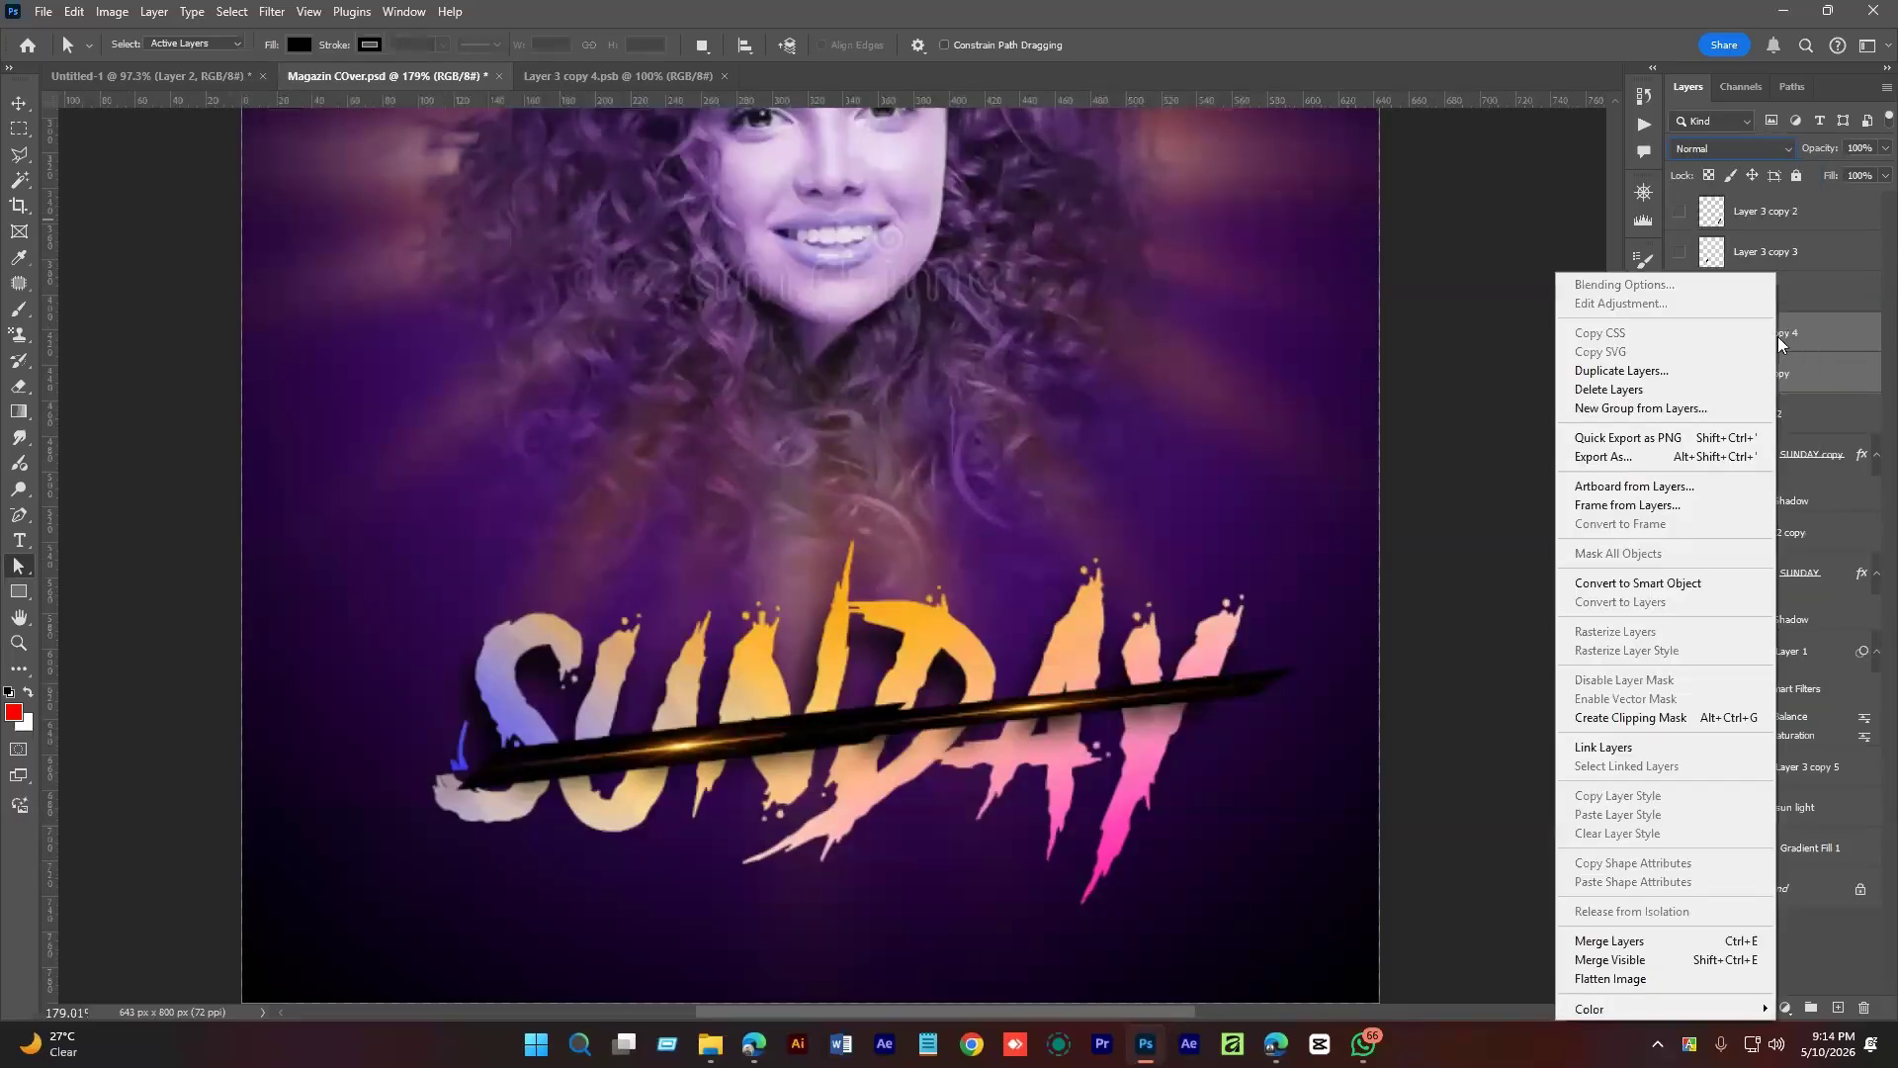
left_click(1649, 583)
left_click(1725, 154)
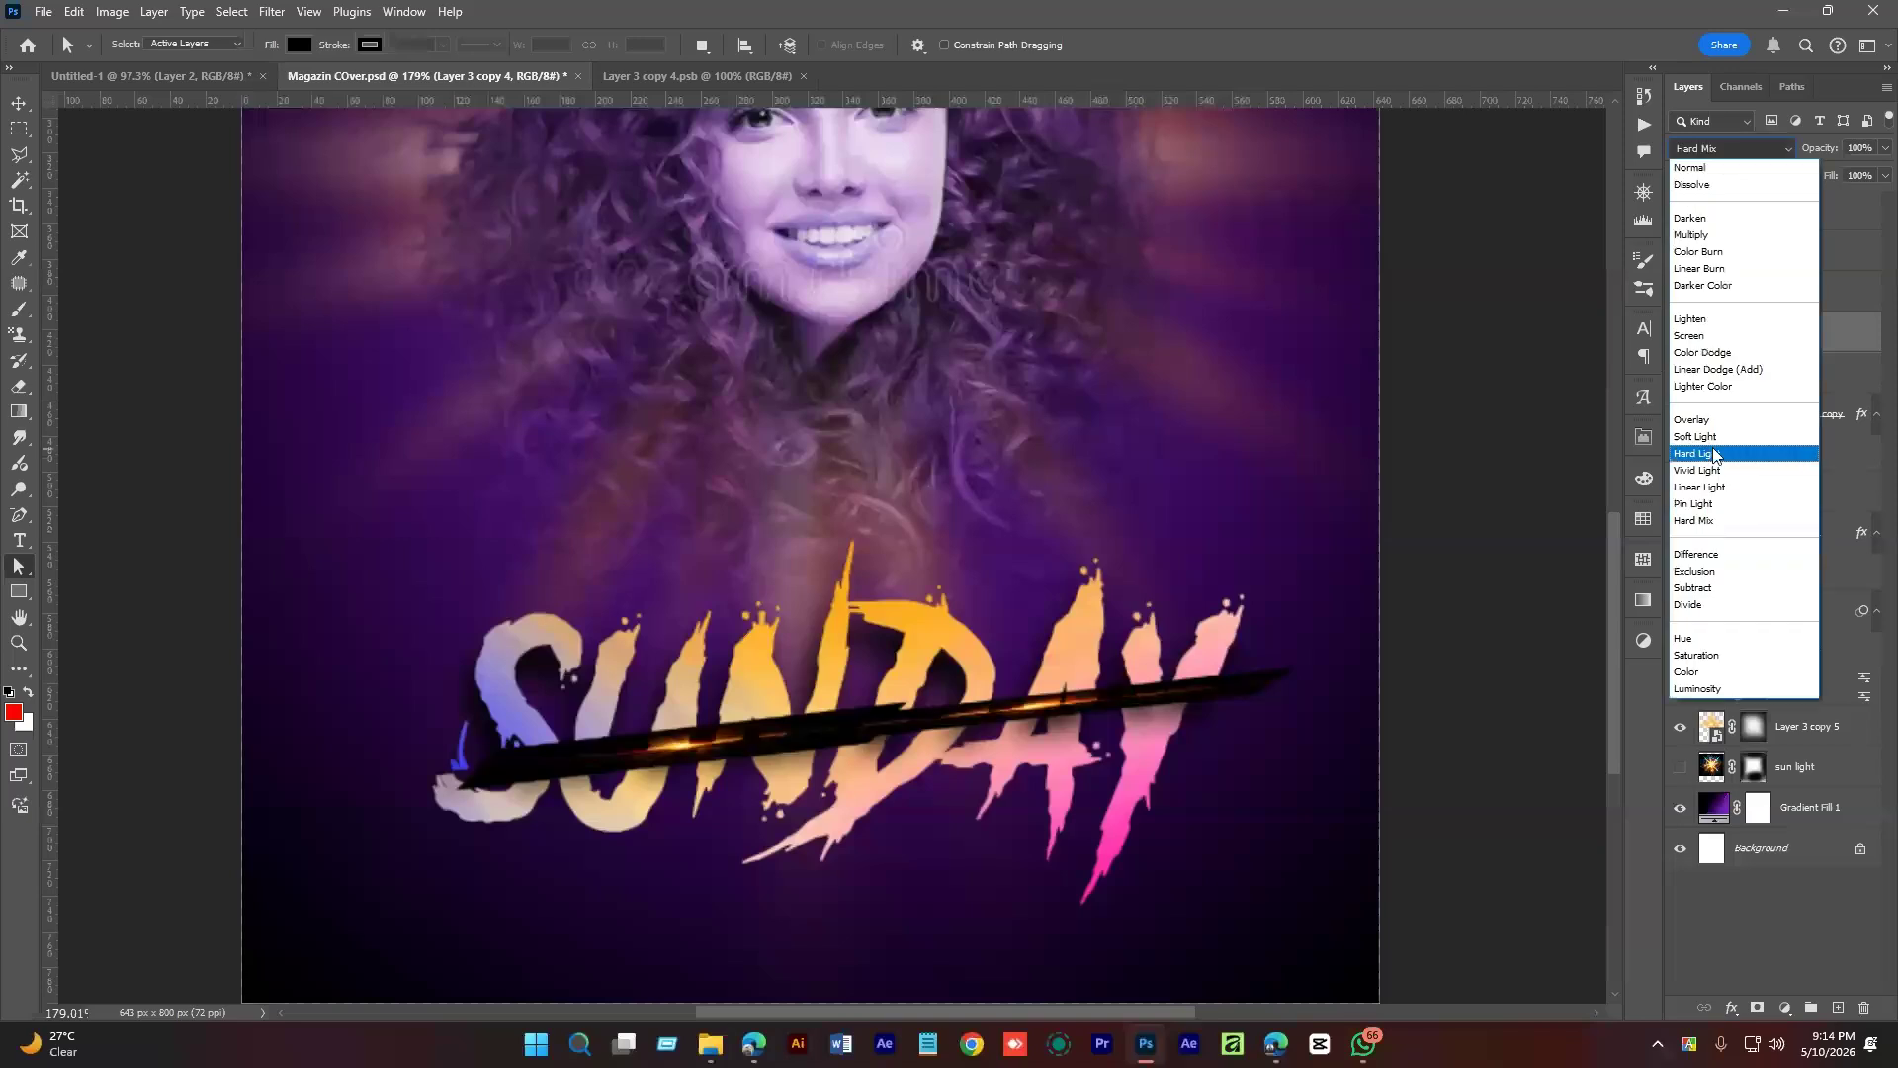
left_click(1715, 337)
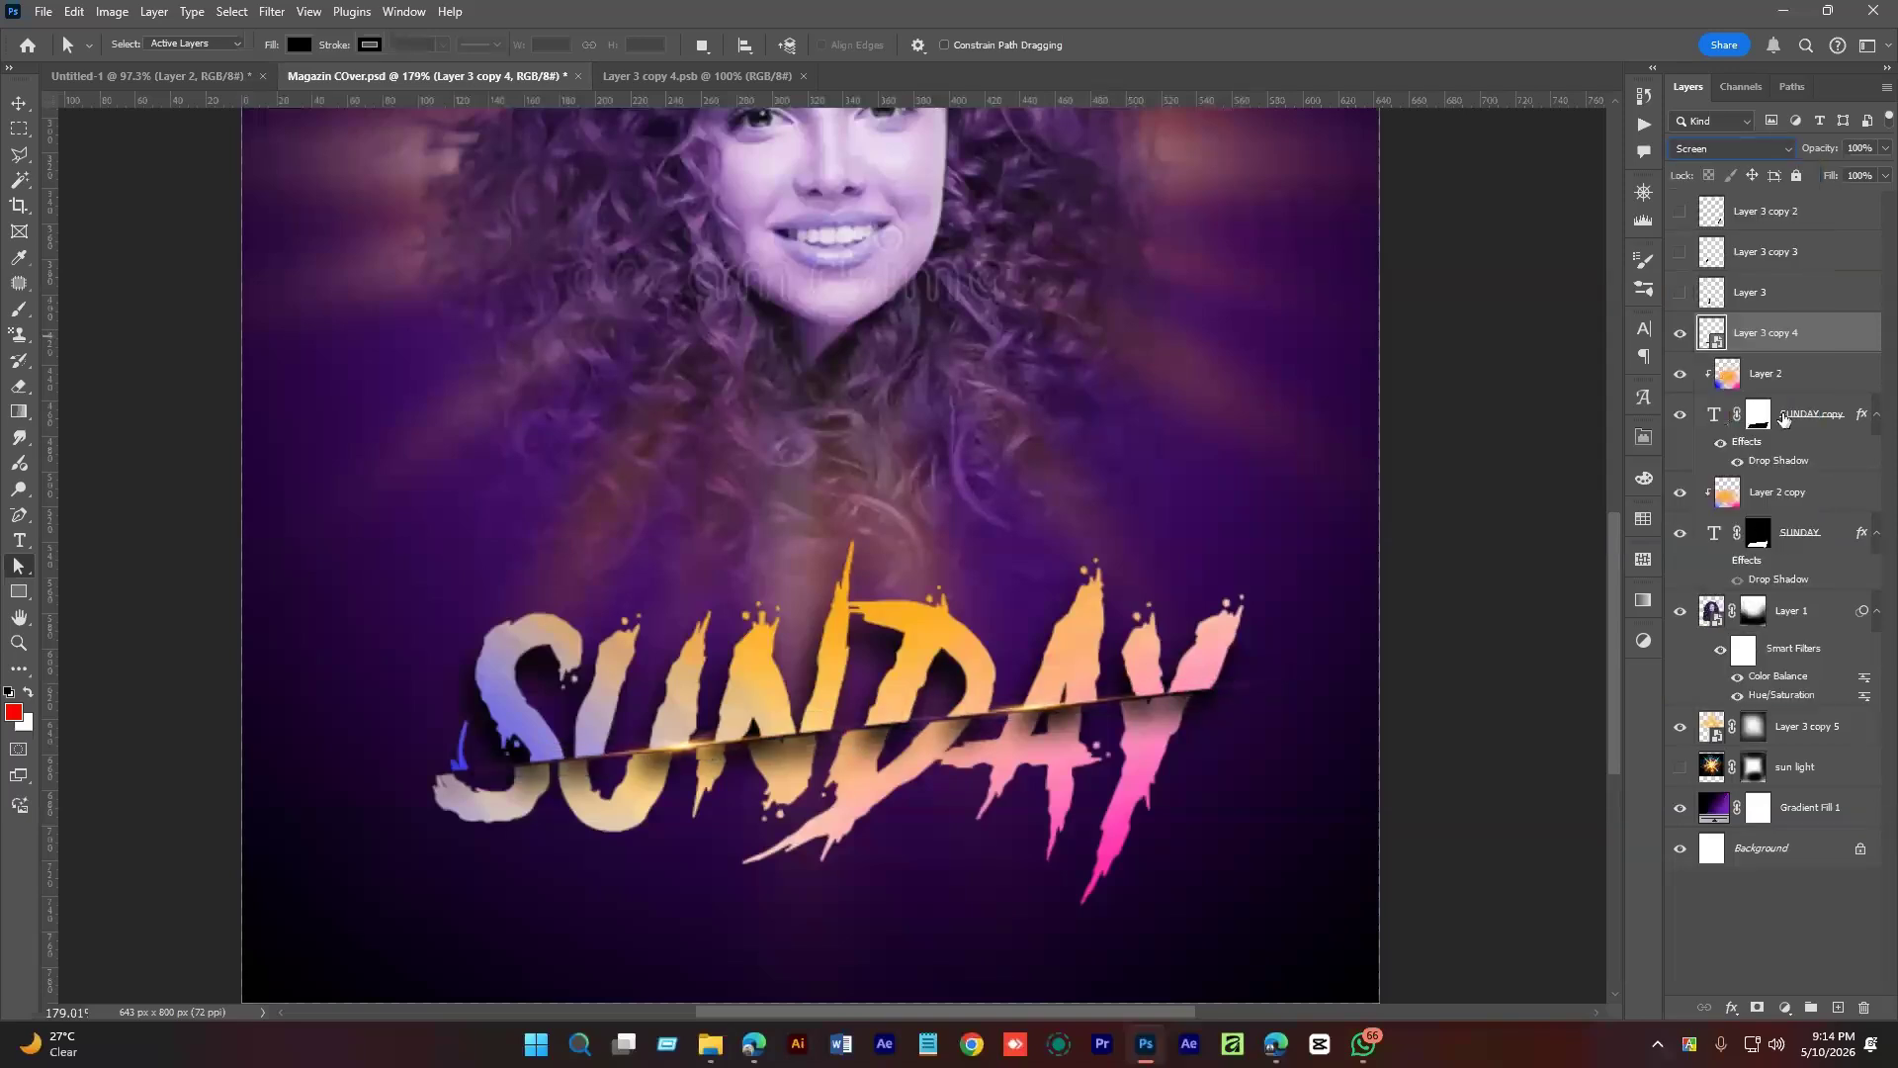
Try to convert the streak smart object and the SUNDAY text and colour layers into a single smart object.
right_click(1755, 344)
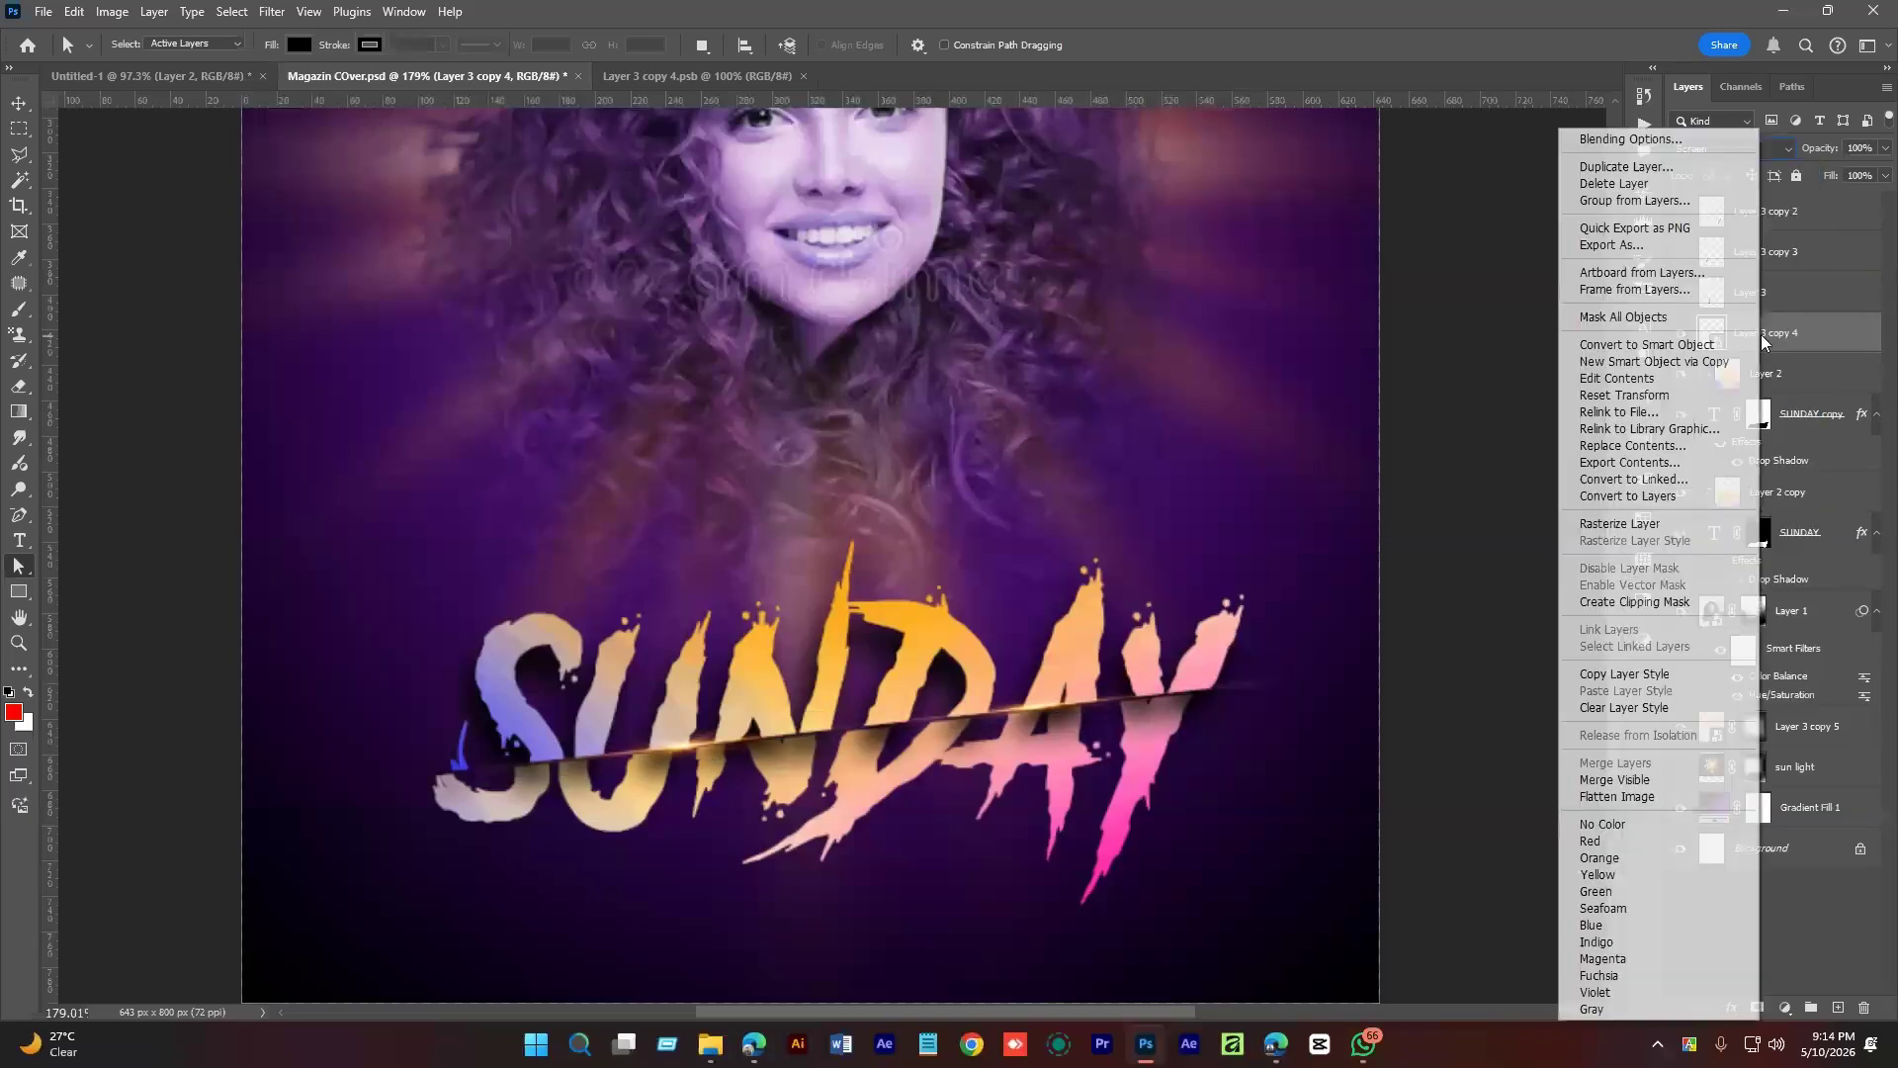
left_click(1664, 341)
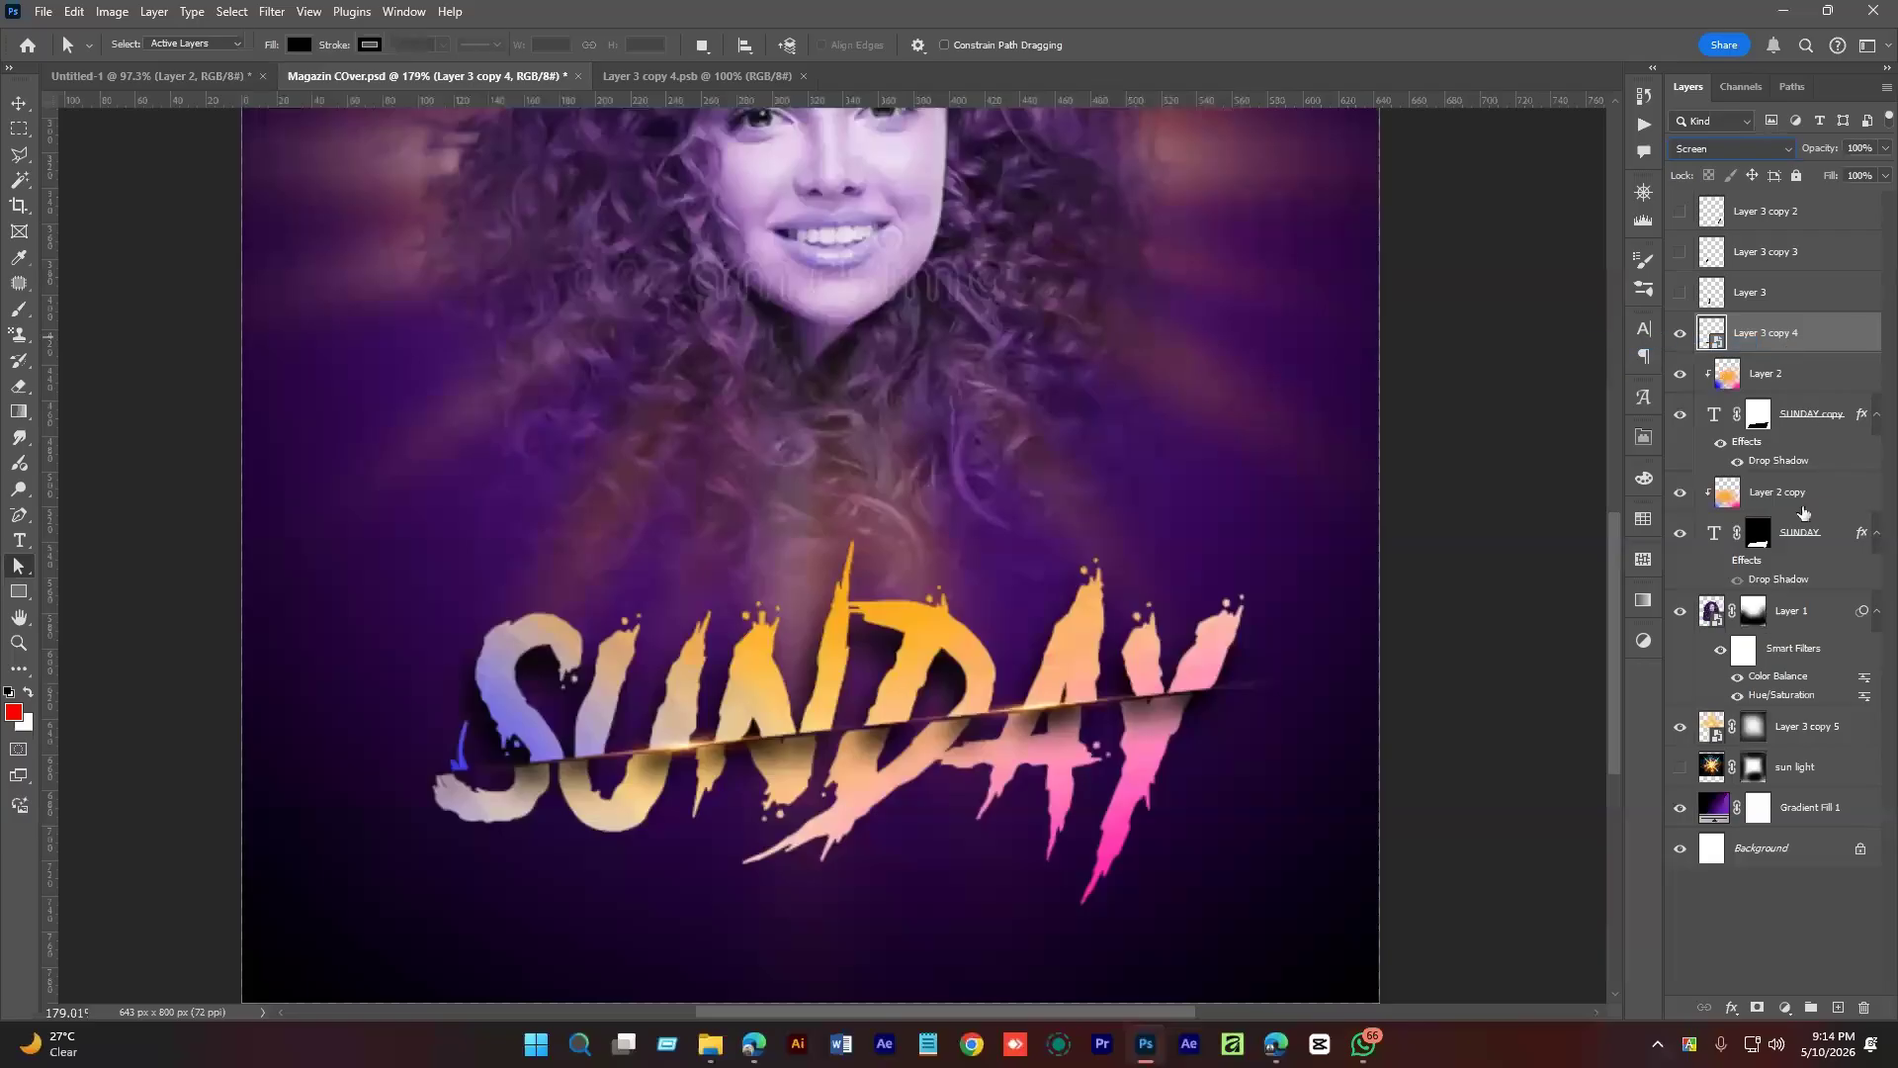
left_click(1803, 513, "shift")
right_click(1803, 512)
left_click(1688, 348)
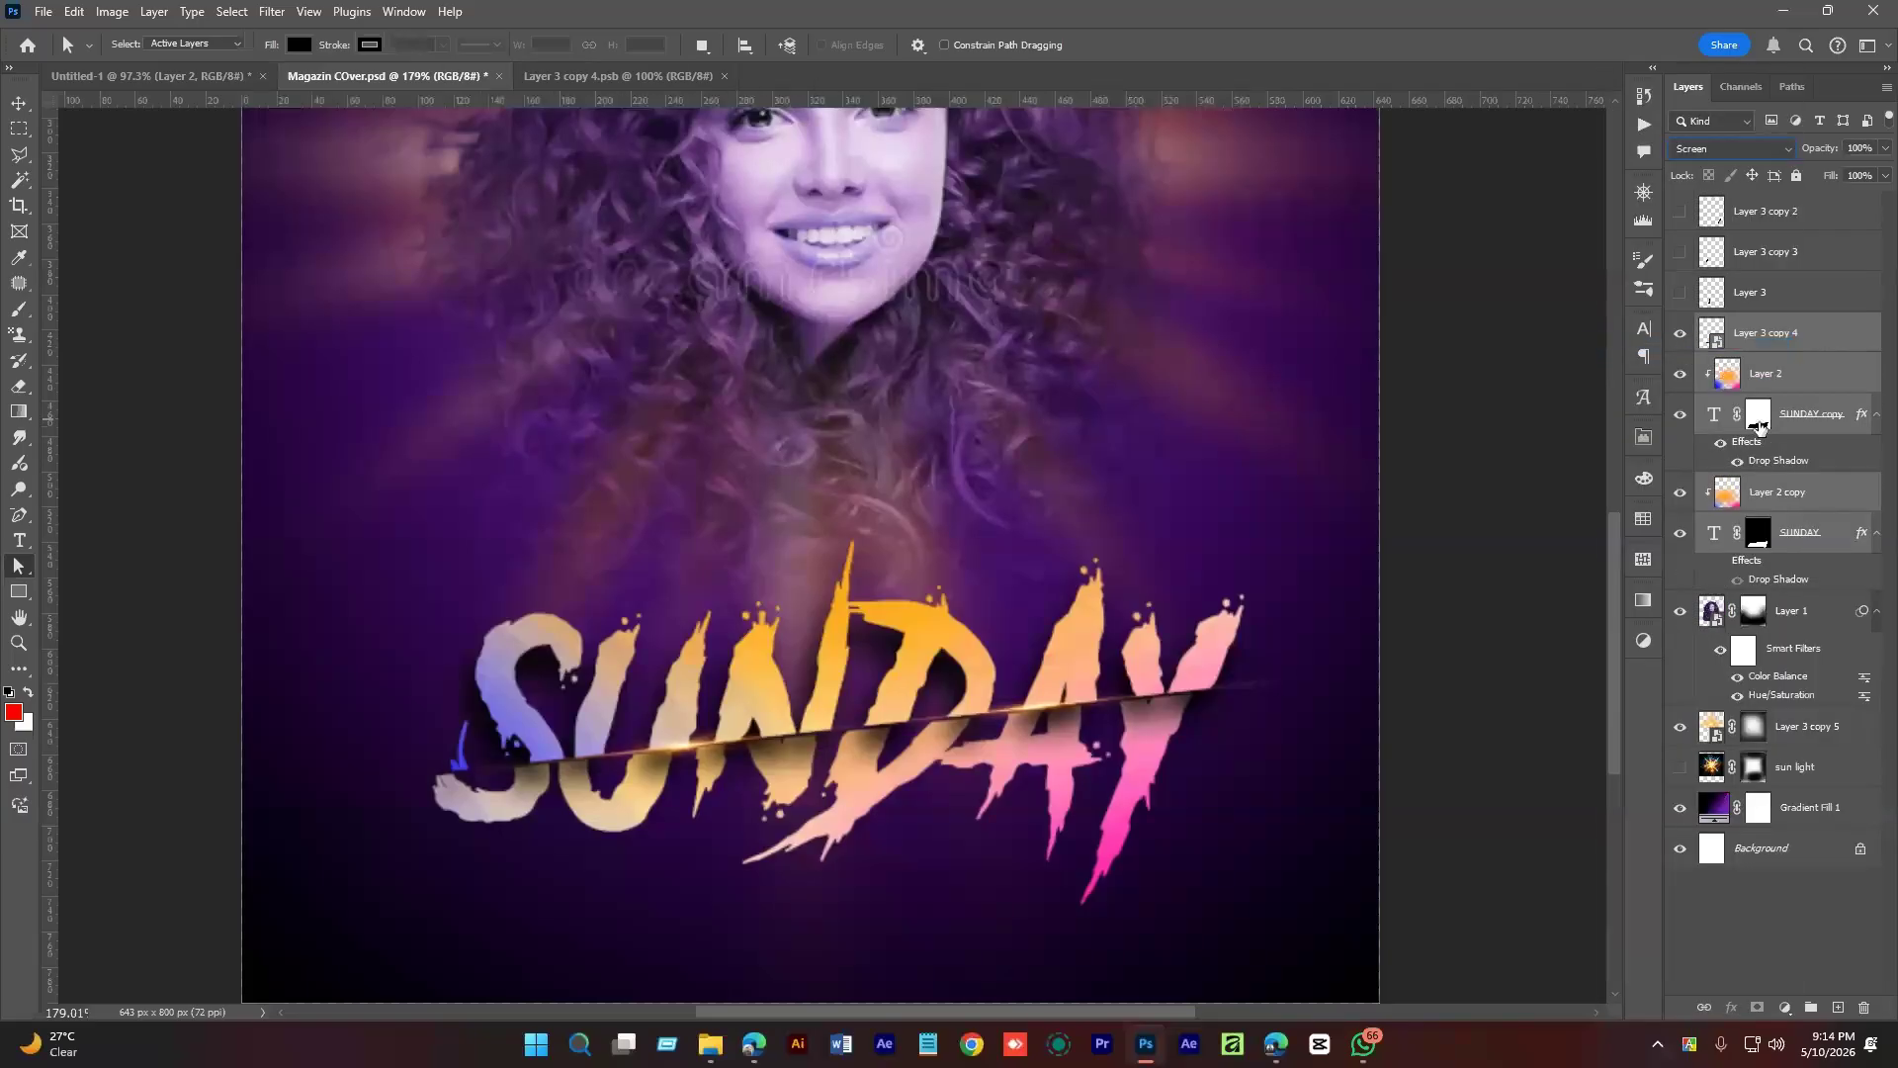
Group the streak smart object, both SUNDAY text halves and their colour layers, and name the group text effects.
left_click(1794, 341)
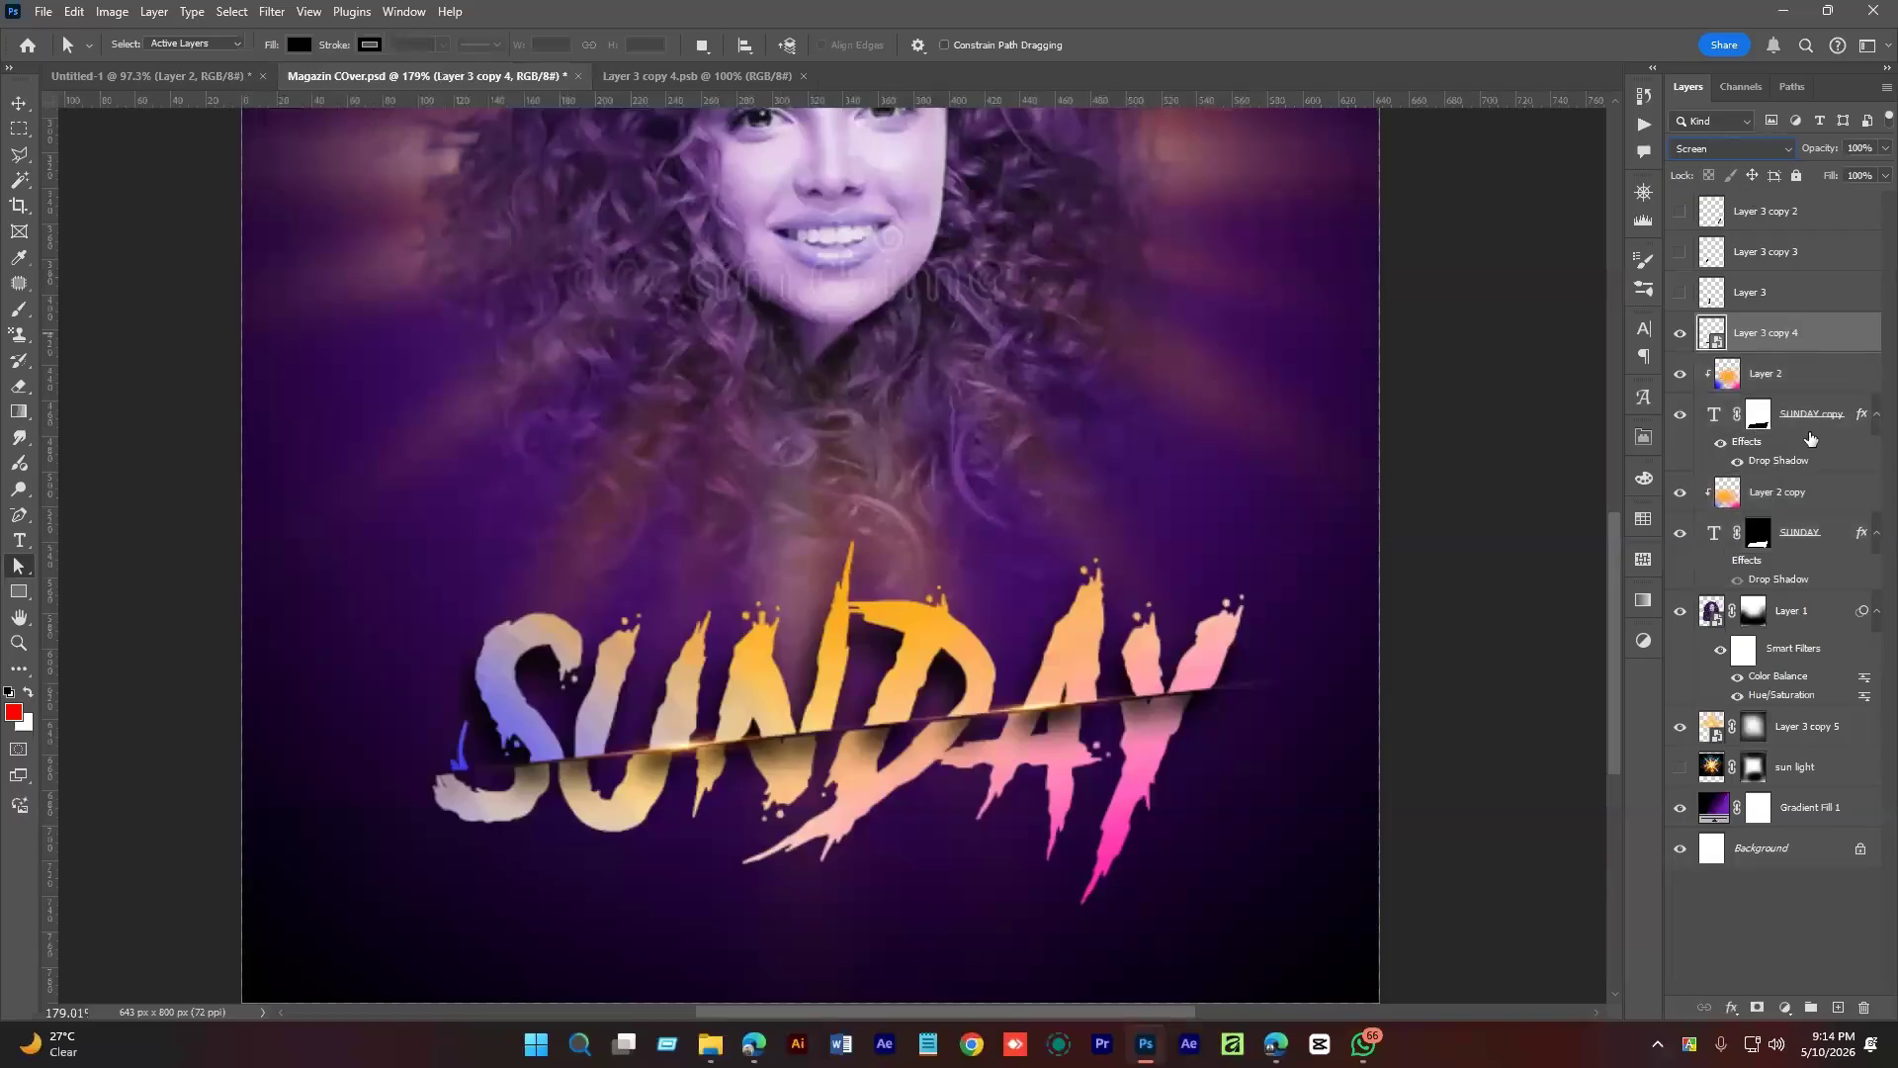
left_click(1799, 534, "shift")
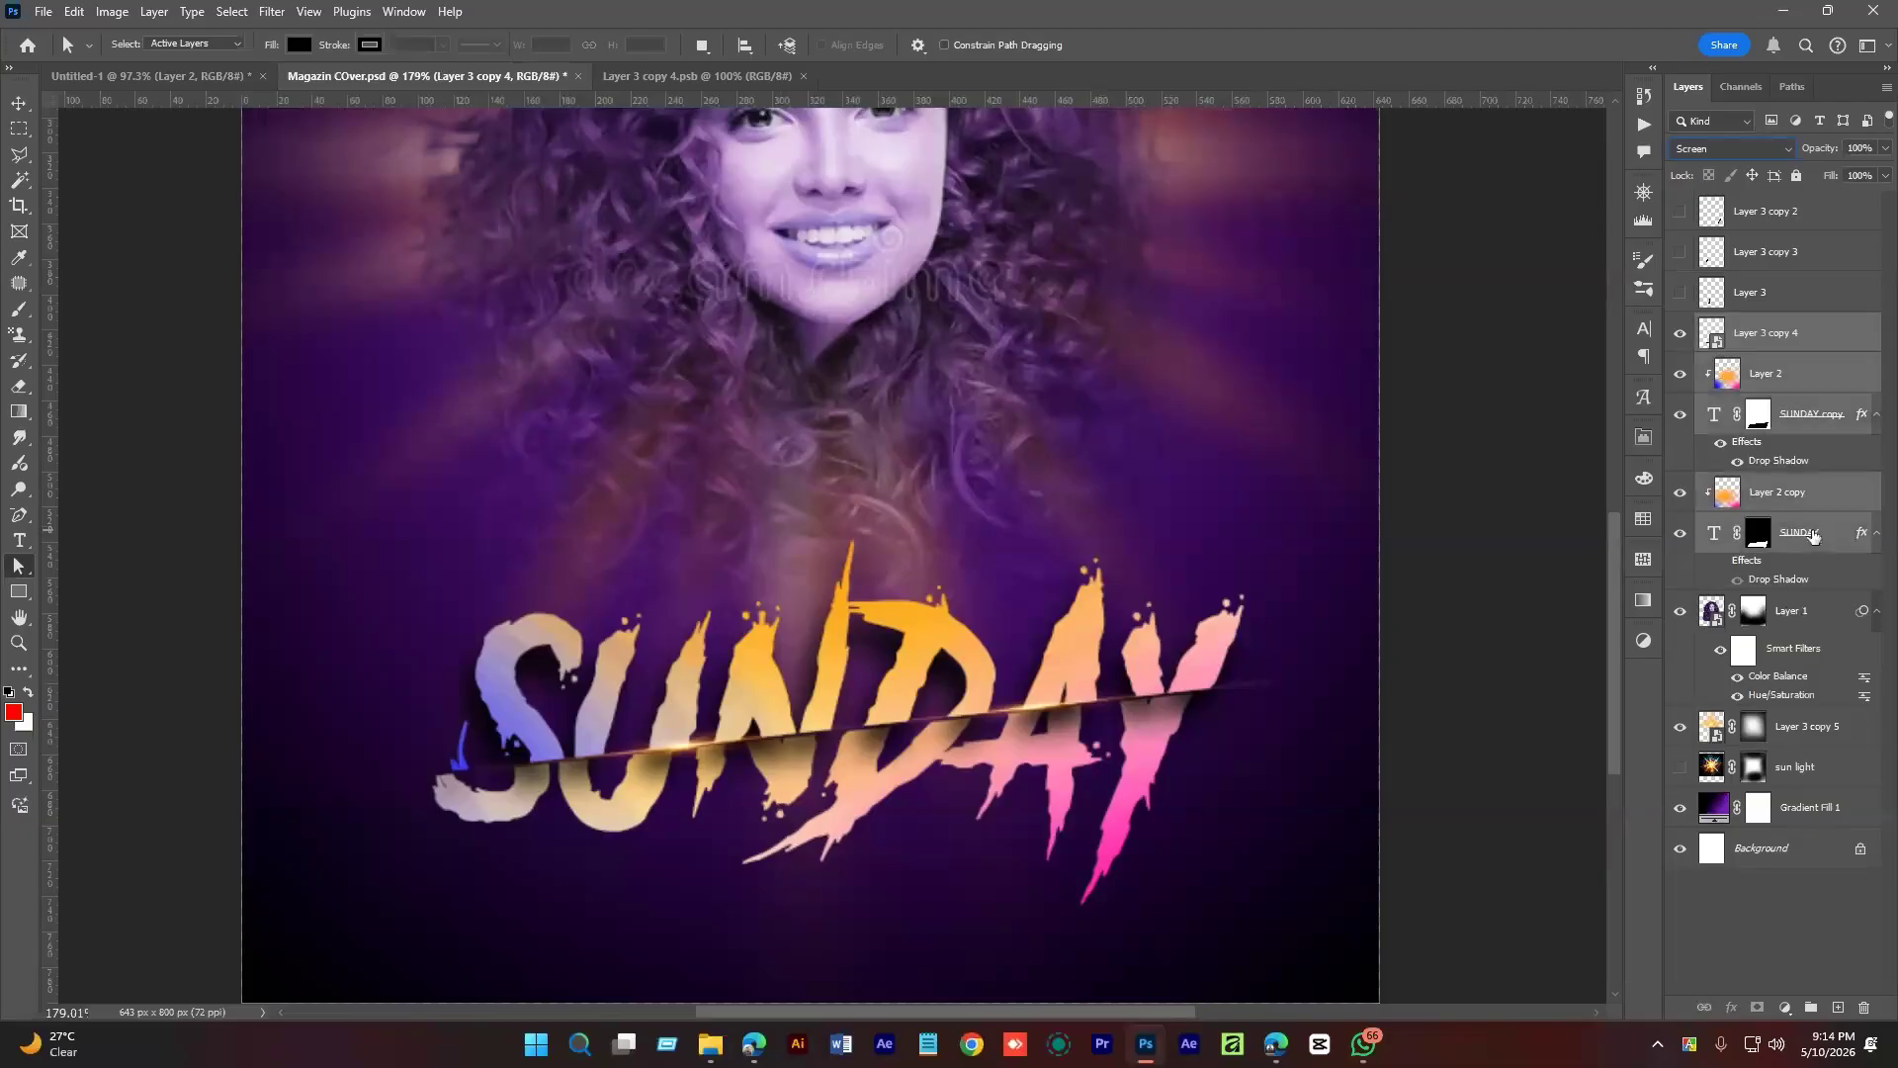
key("ctrl+g")
left_click(1679, 327)
left_click(1680, 326)
double_click(1766, 336)
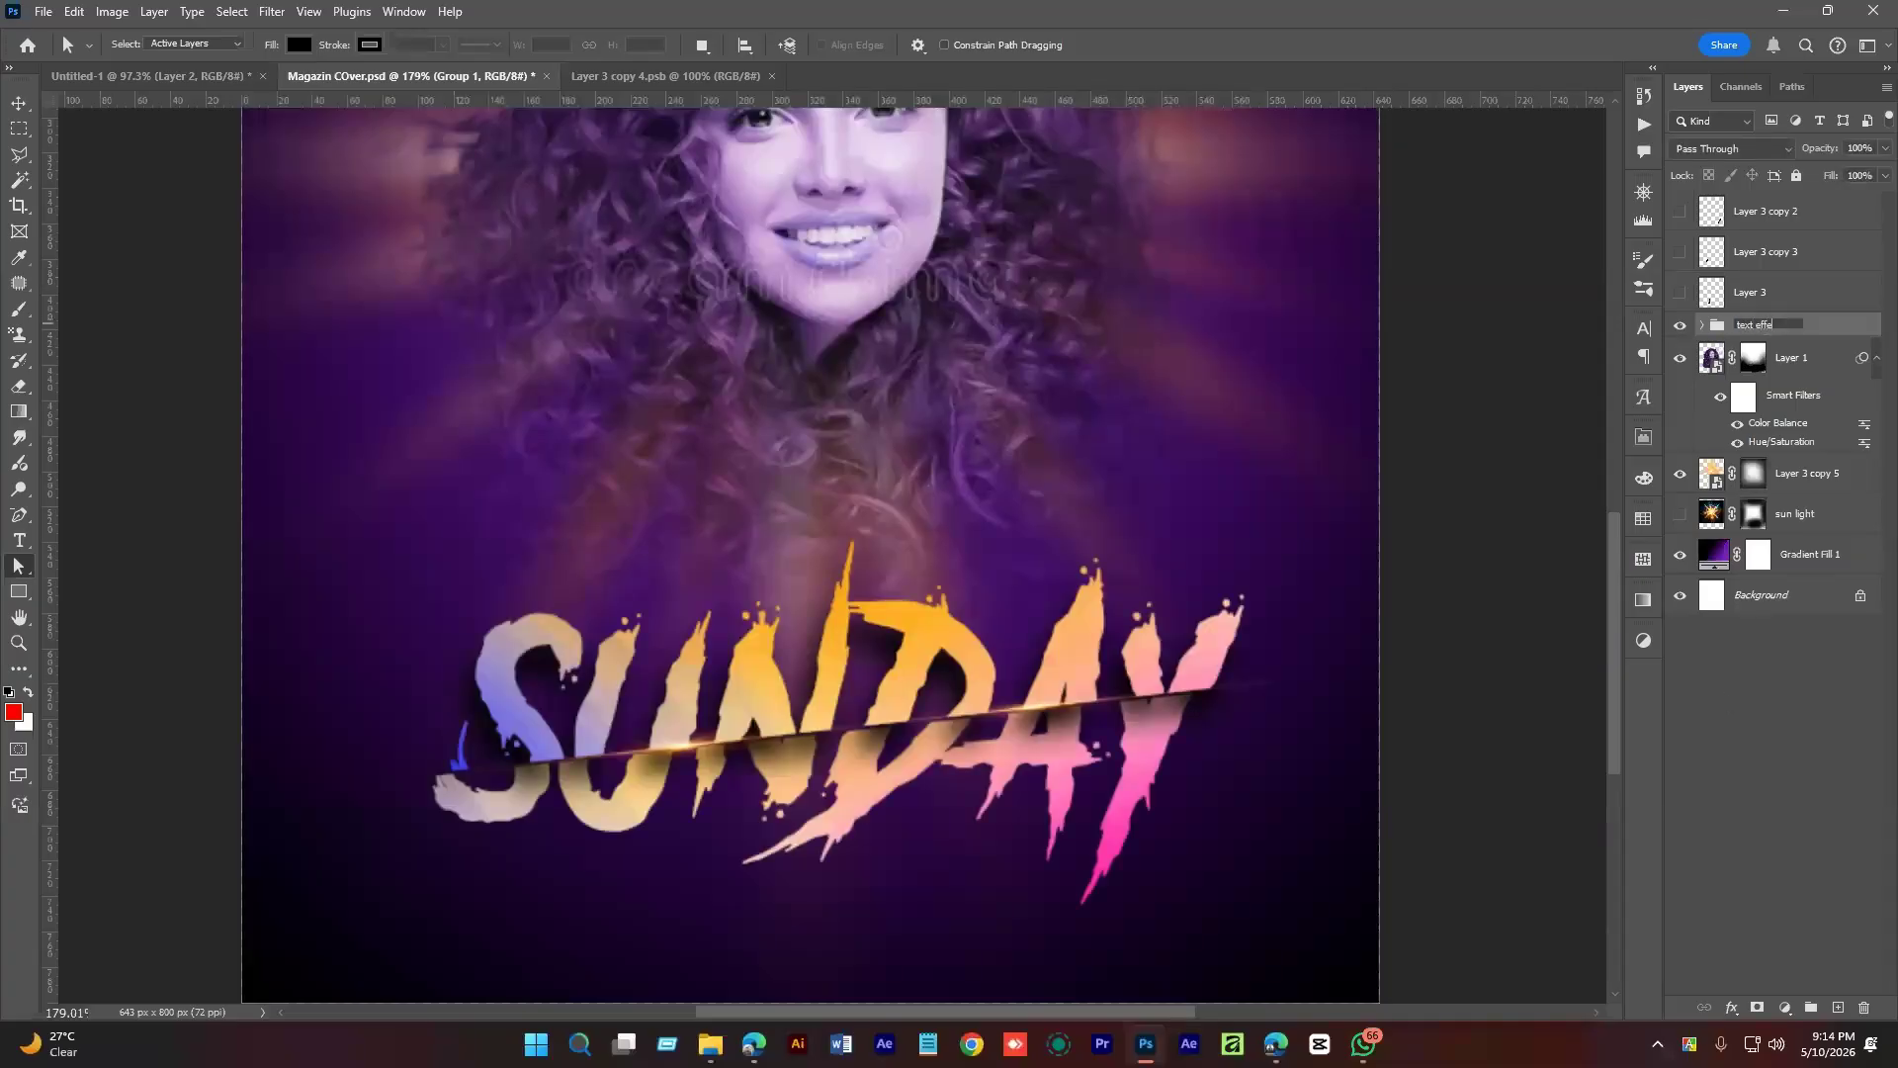
type("text effects")
key("Return")
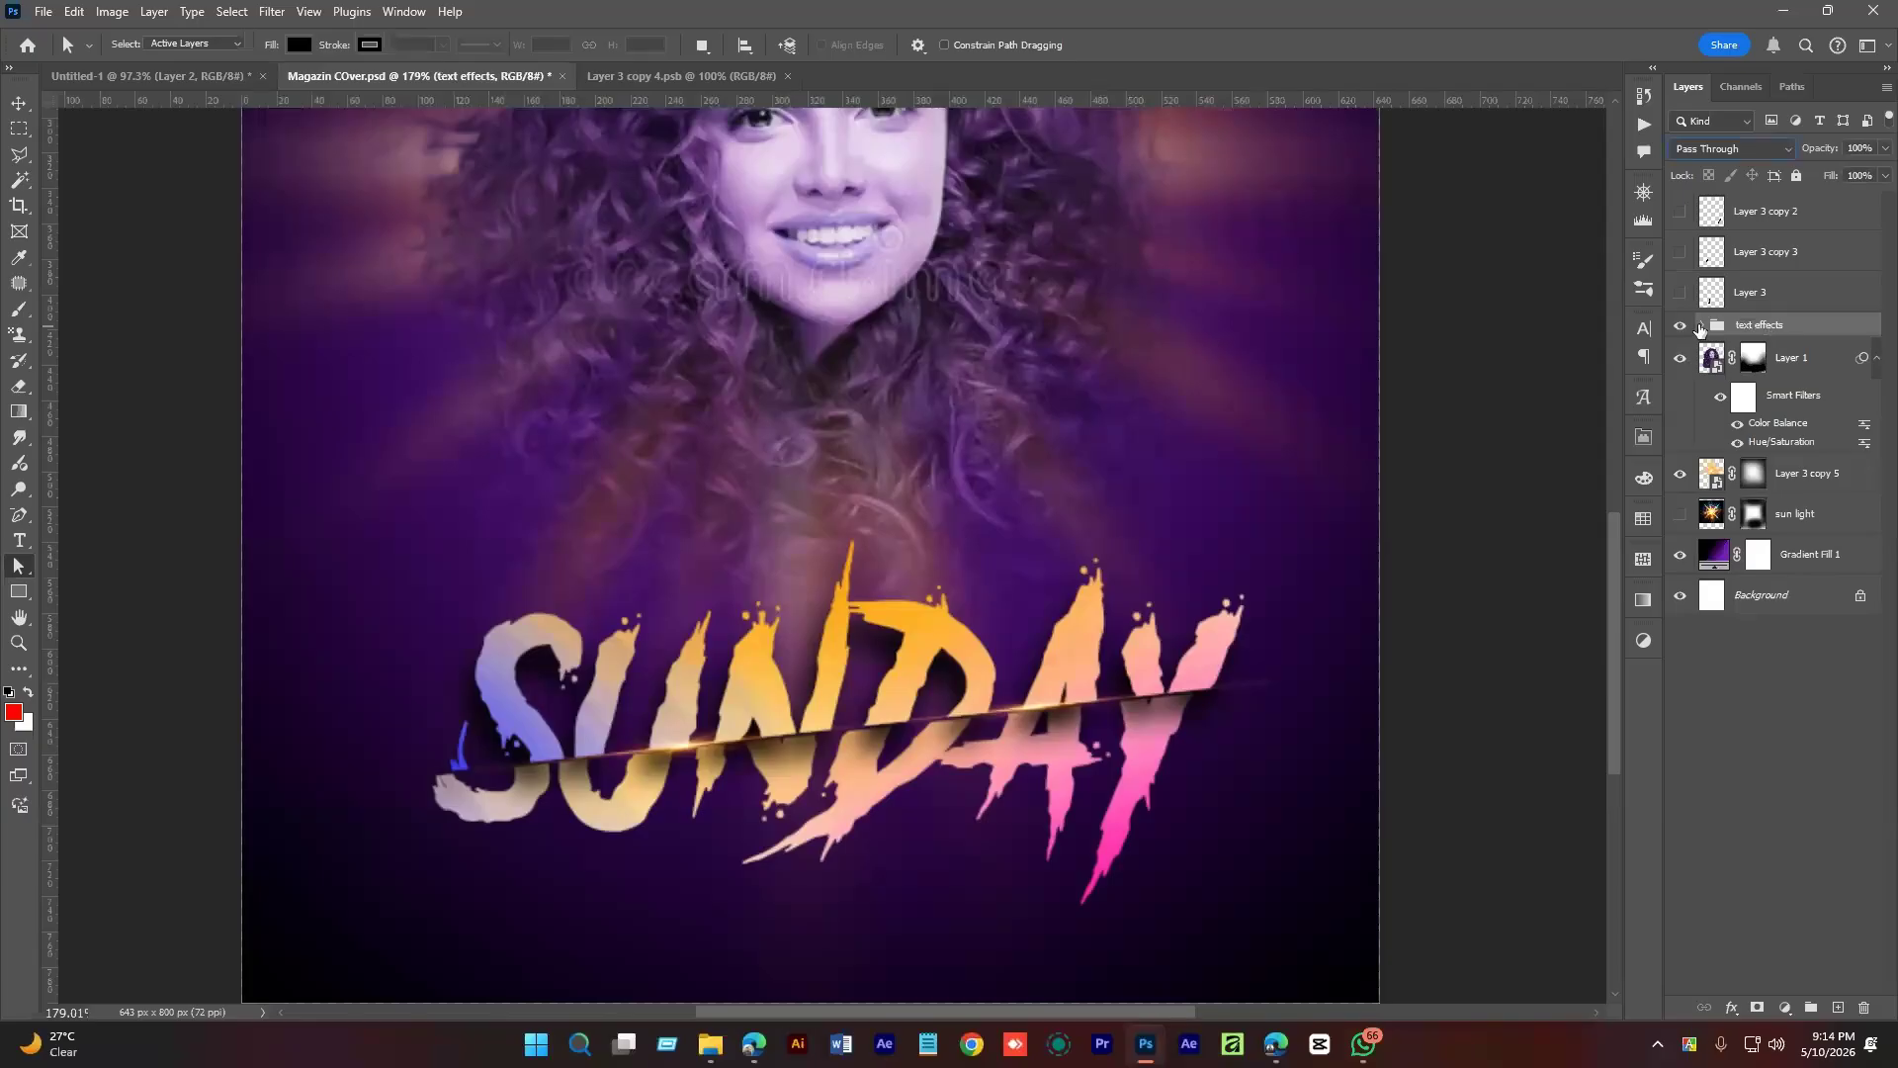
Replace the text of the upper title half, the SUNDAY copy layer in the text effects group, with Monday.
left_click(1701, 326)
left_click(1789, 361)
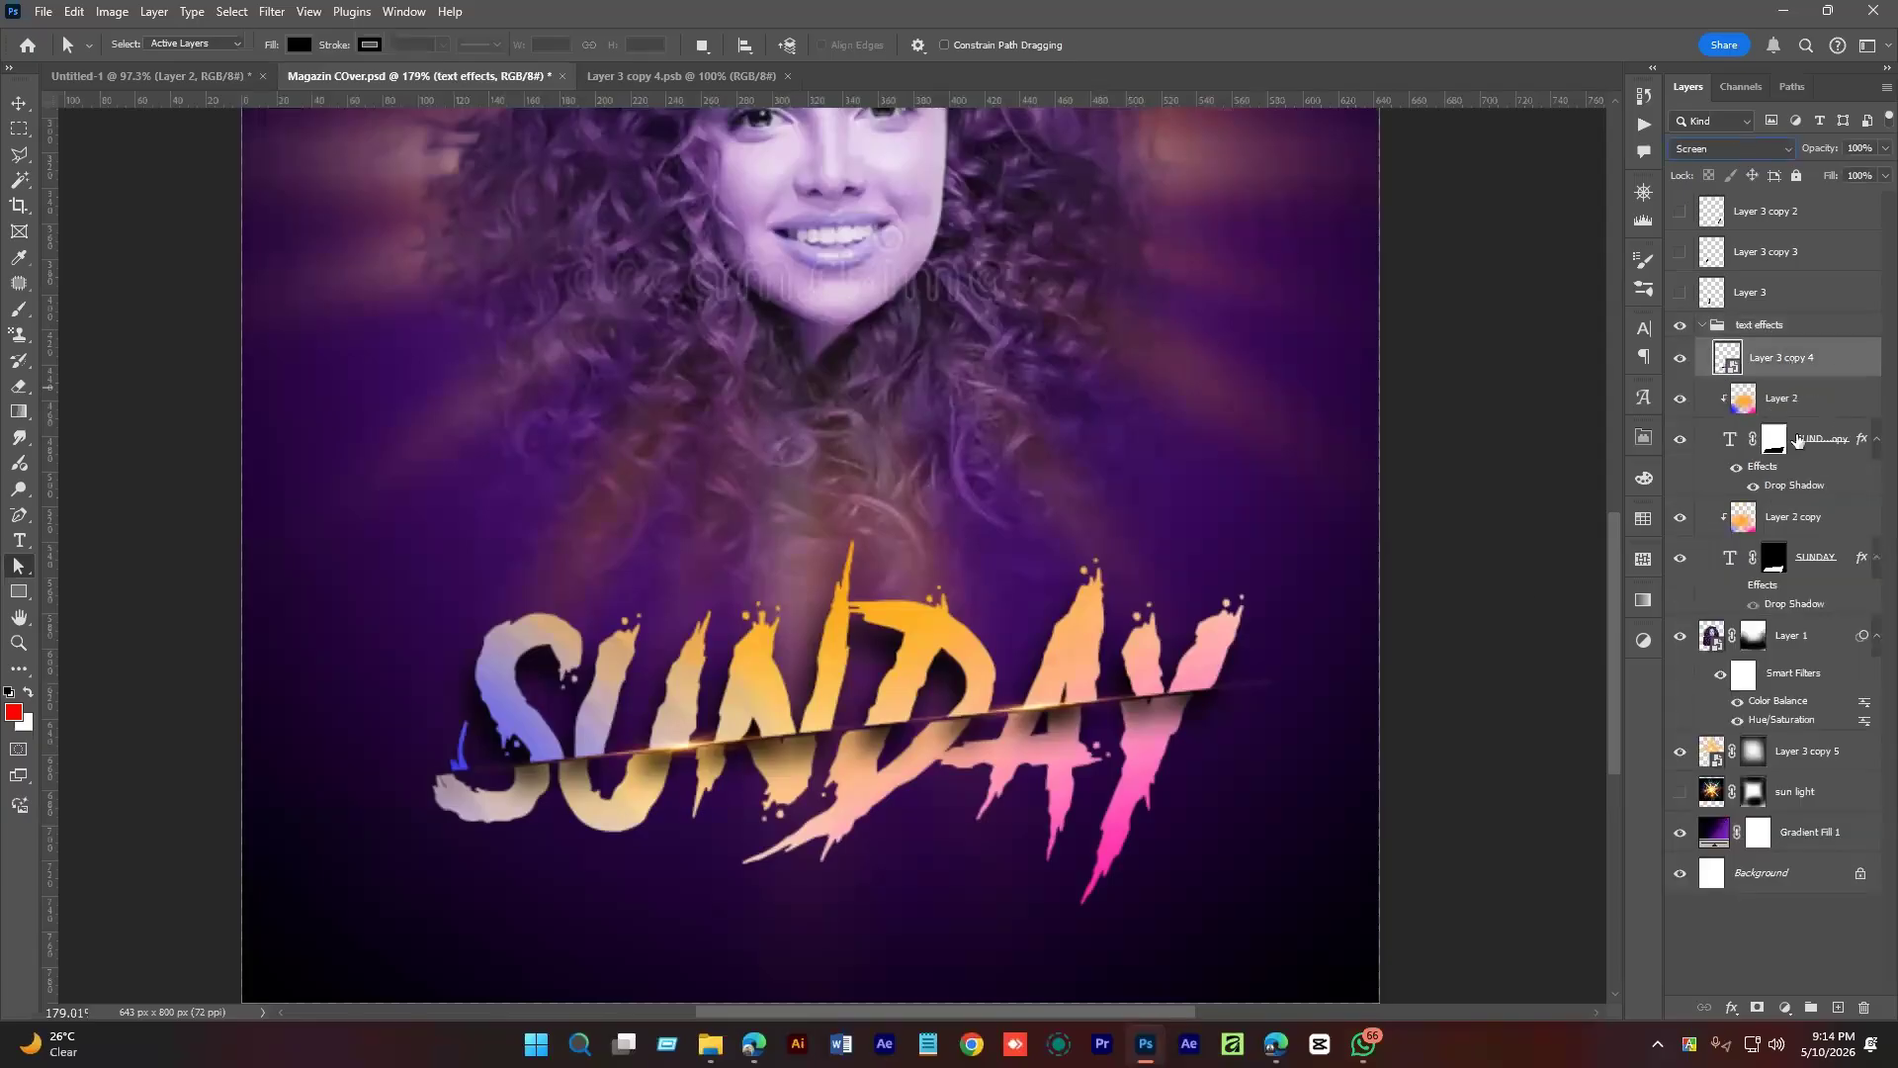
left_click(1775, 438)
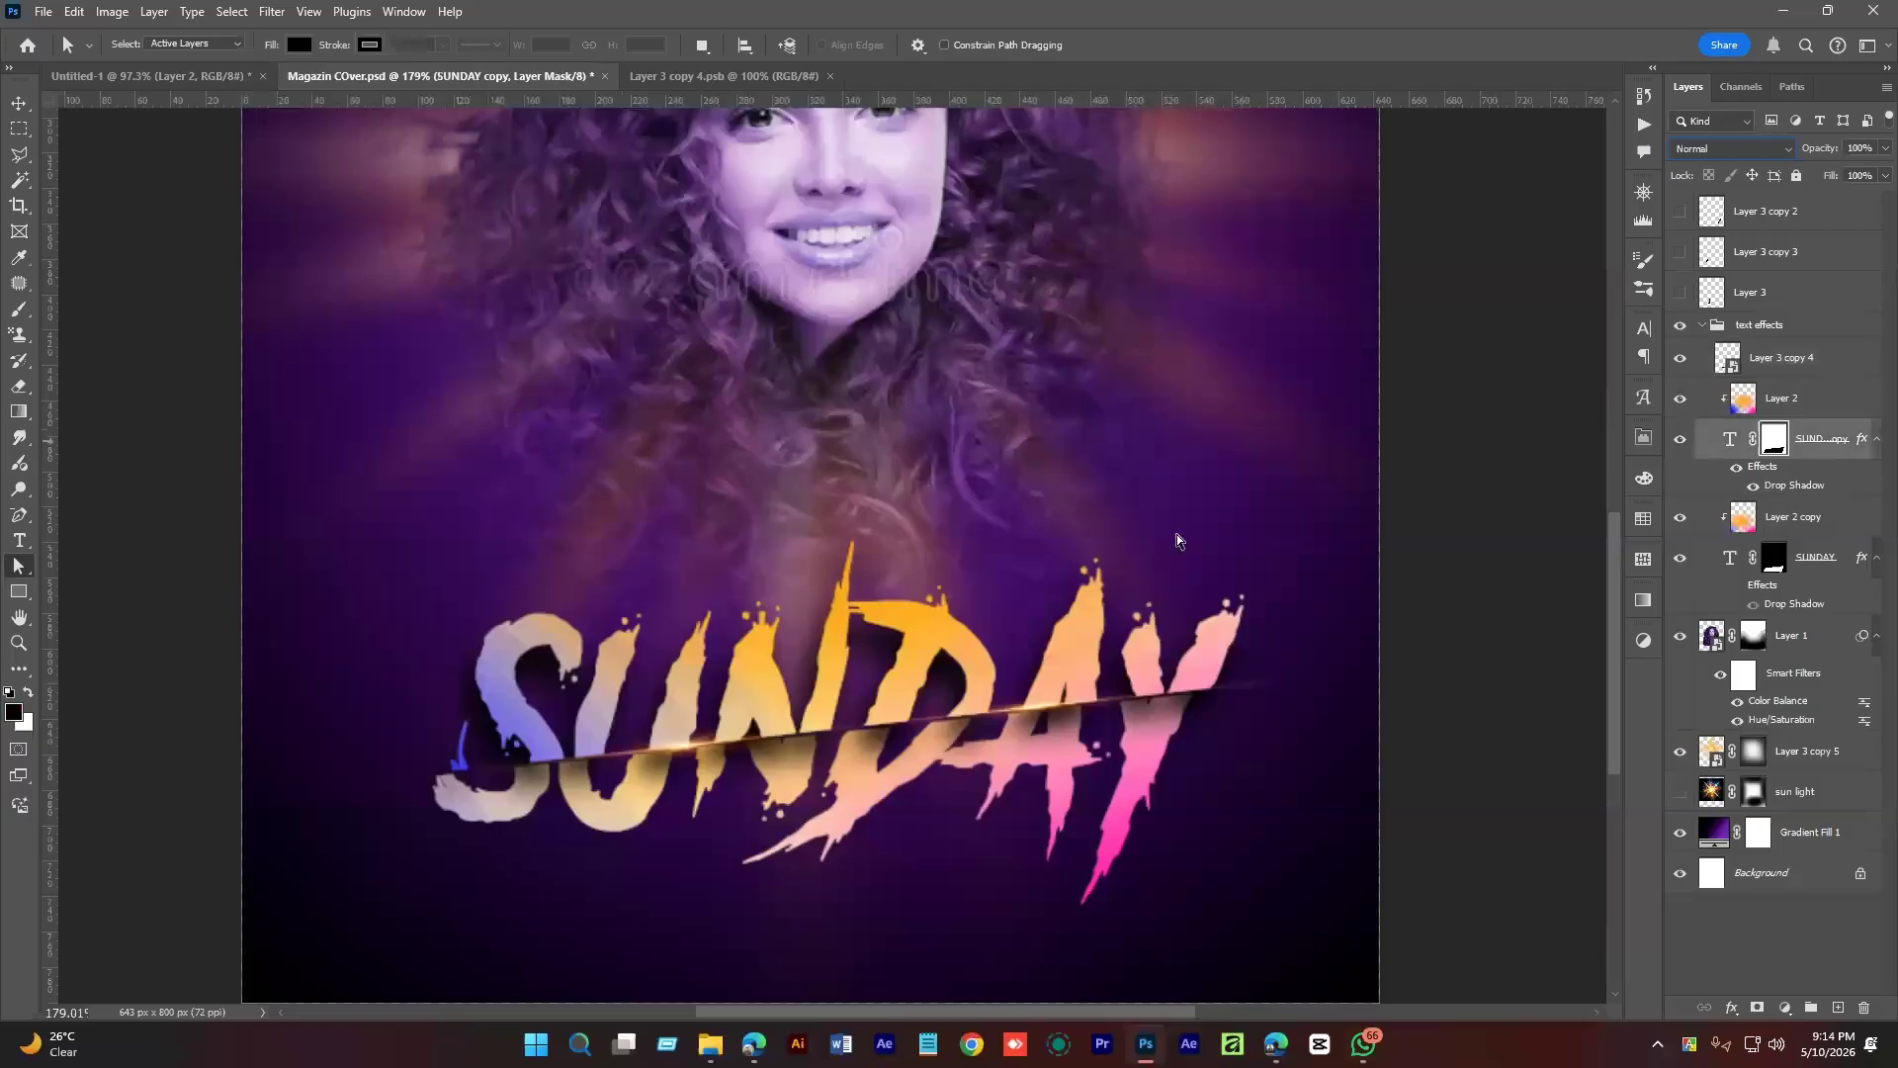
left_click(1729, 438)
left_click(19, 539)
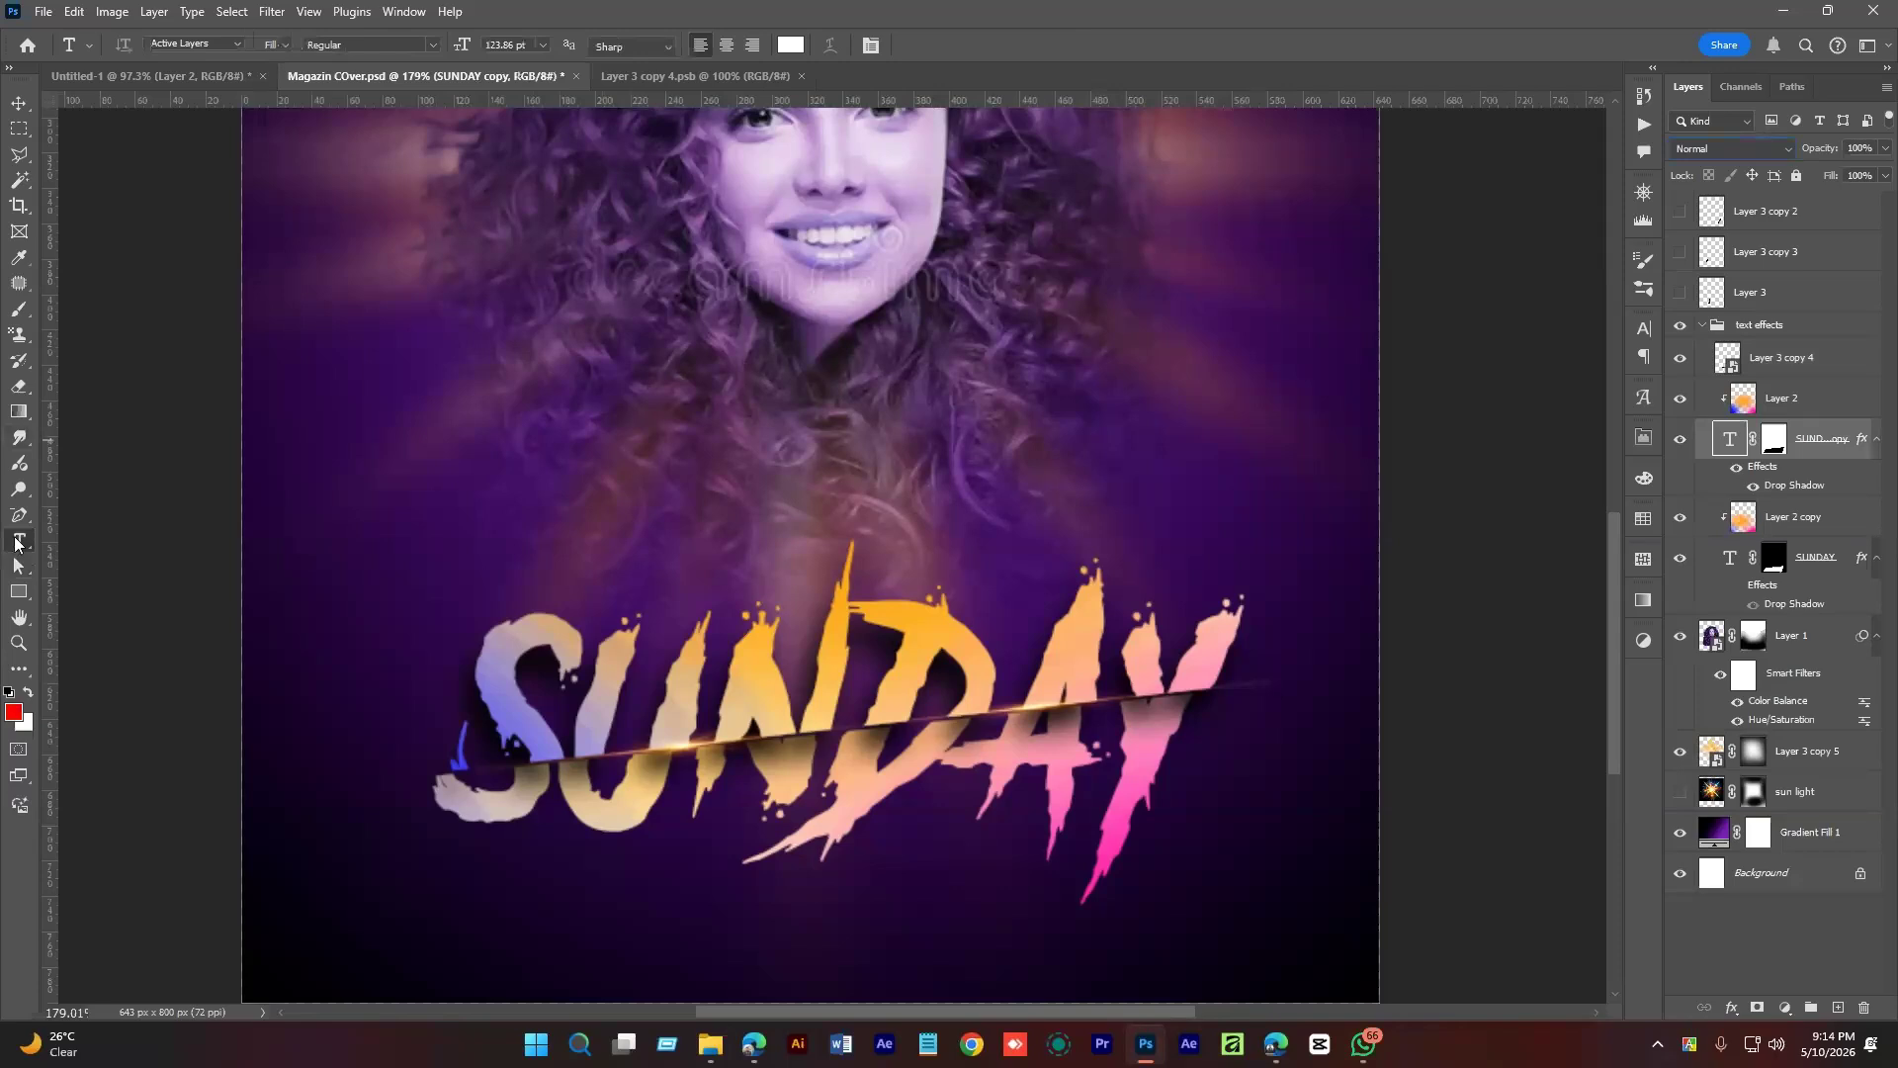
left_click(621, 712)
key("ctrl+a")
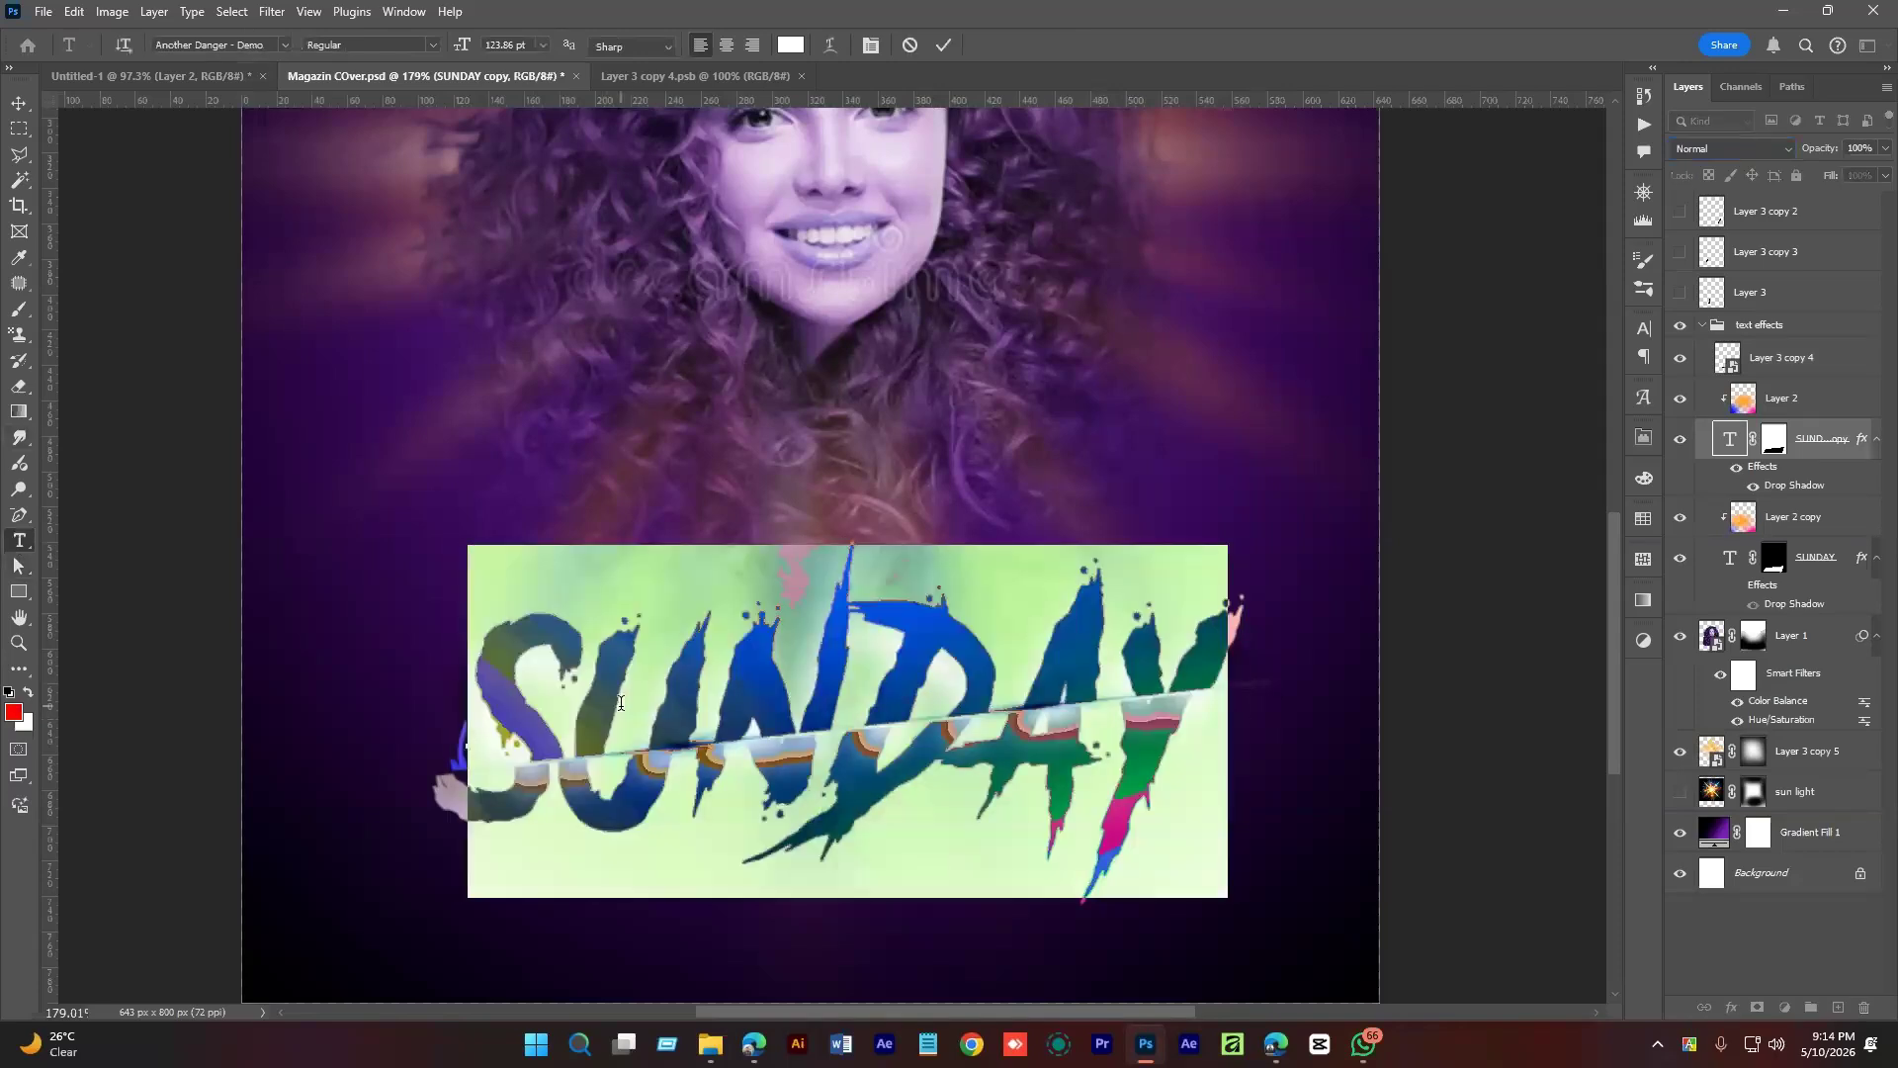
type("MONDAY")
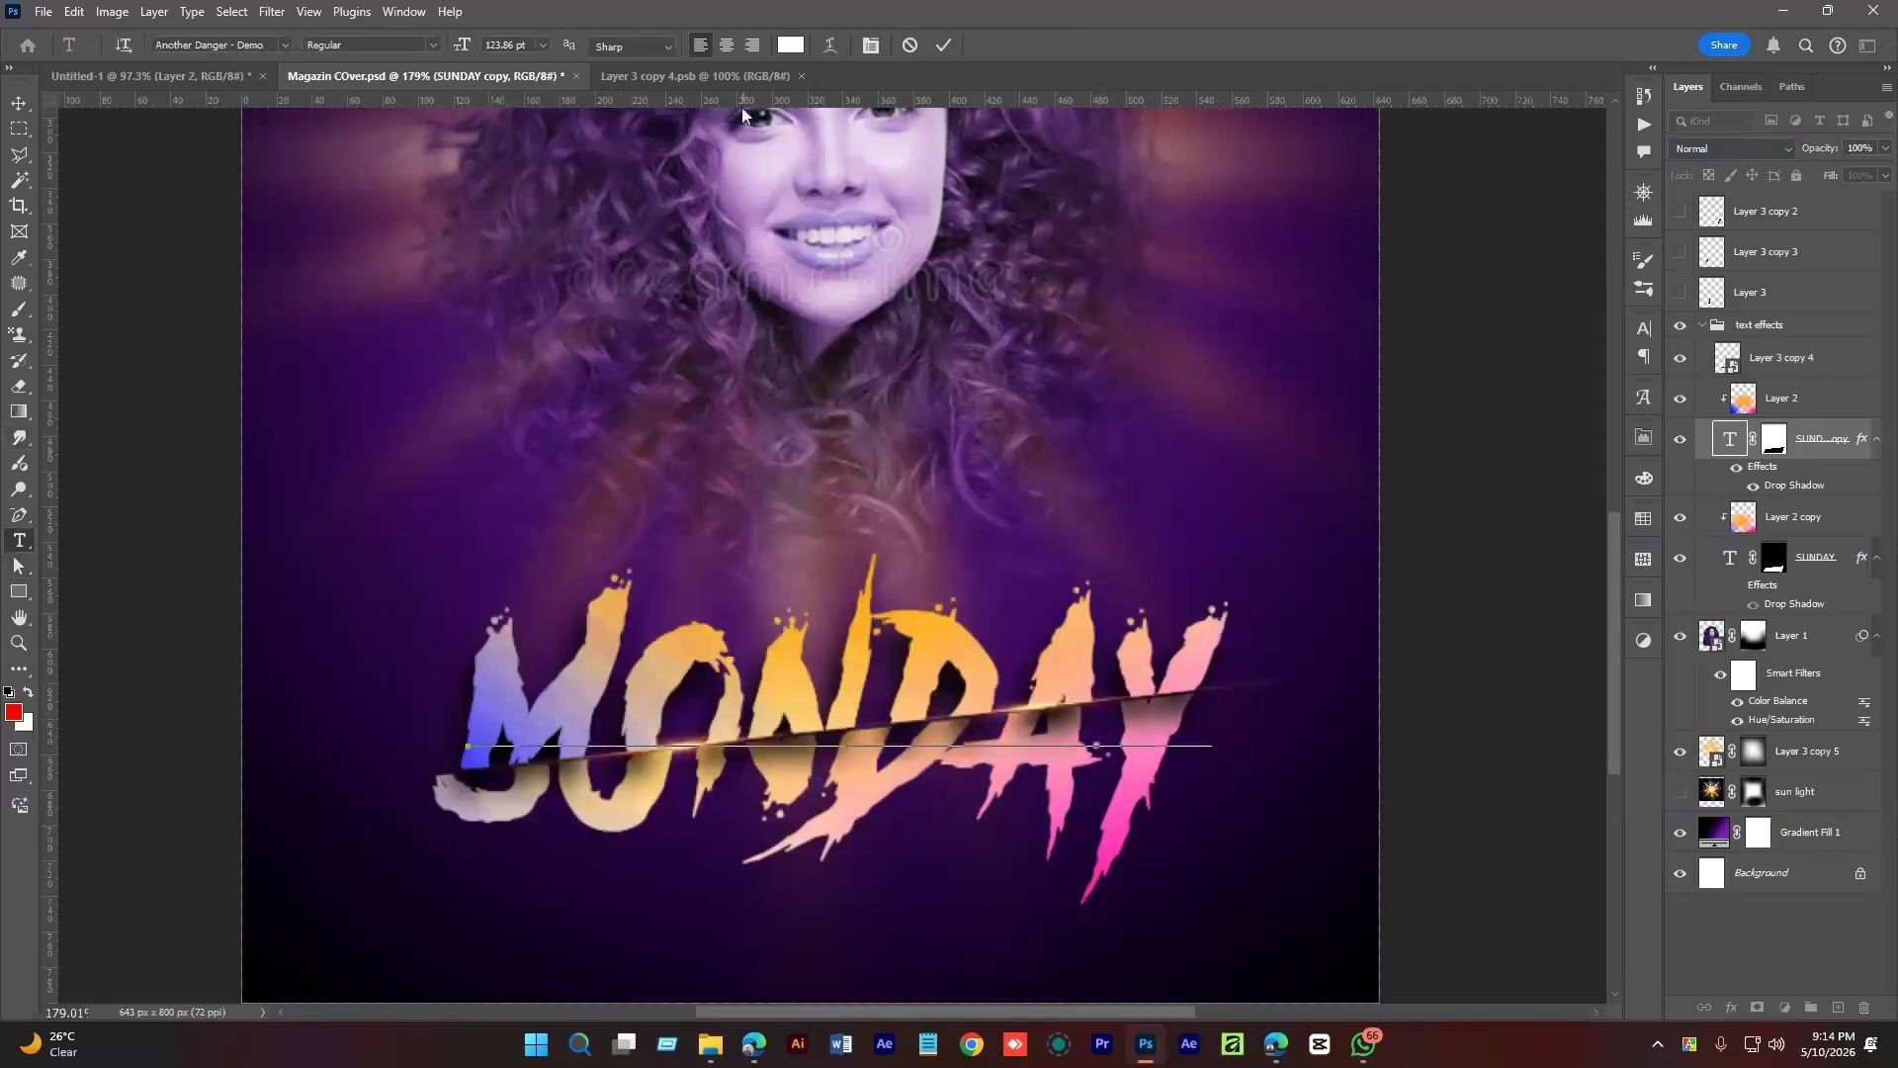
left_click(944, 45)
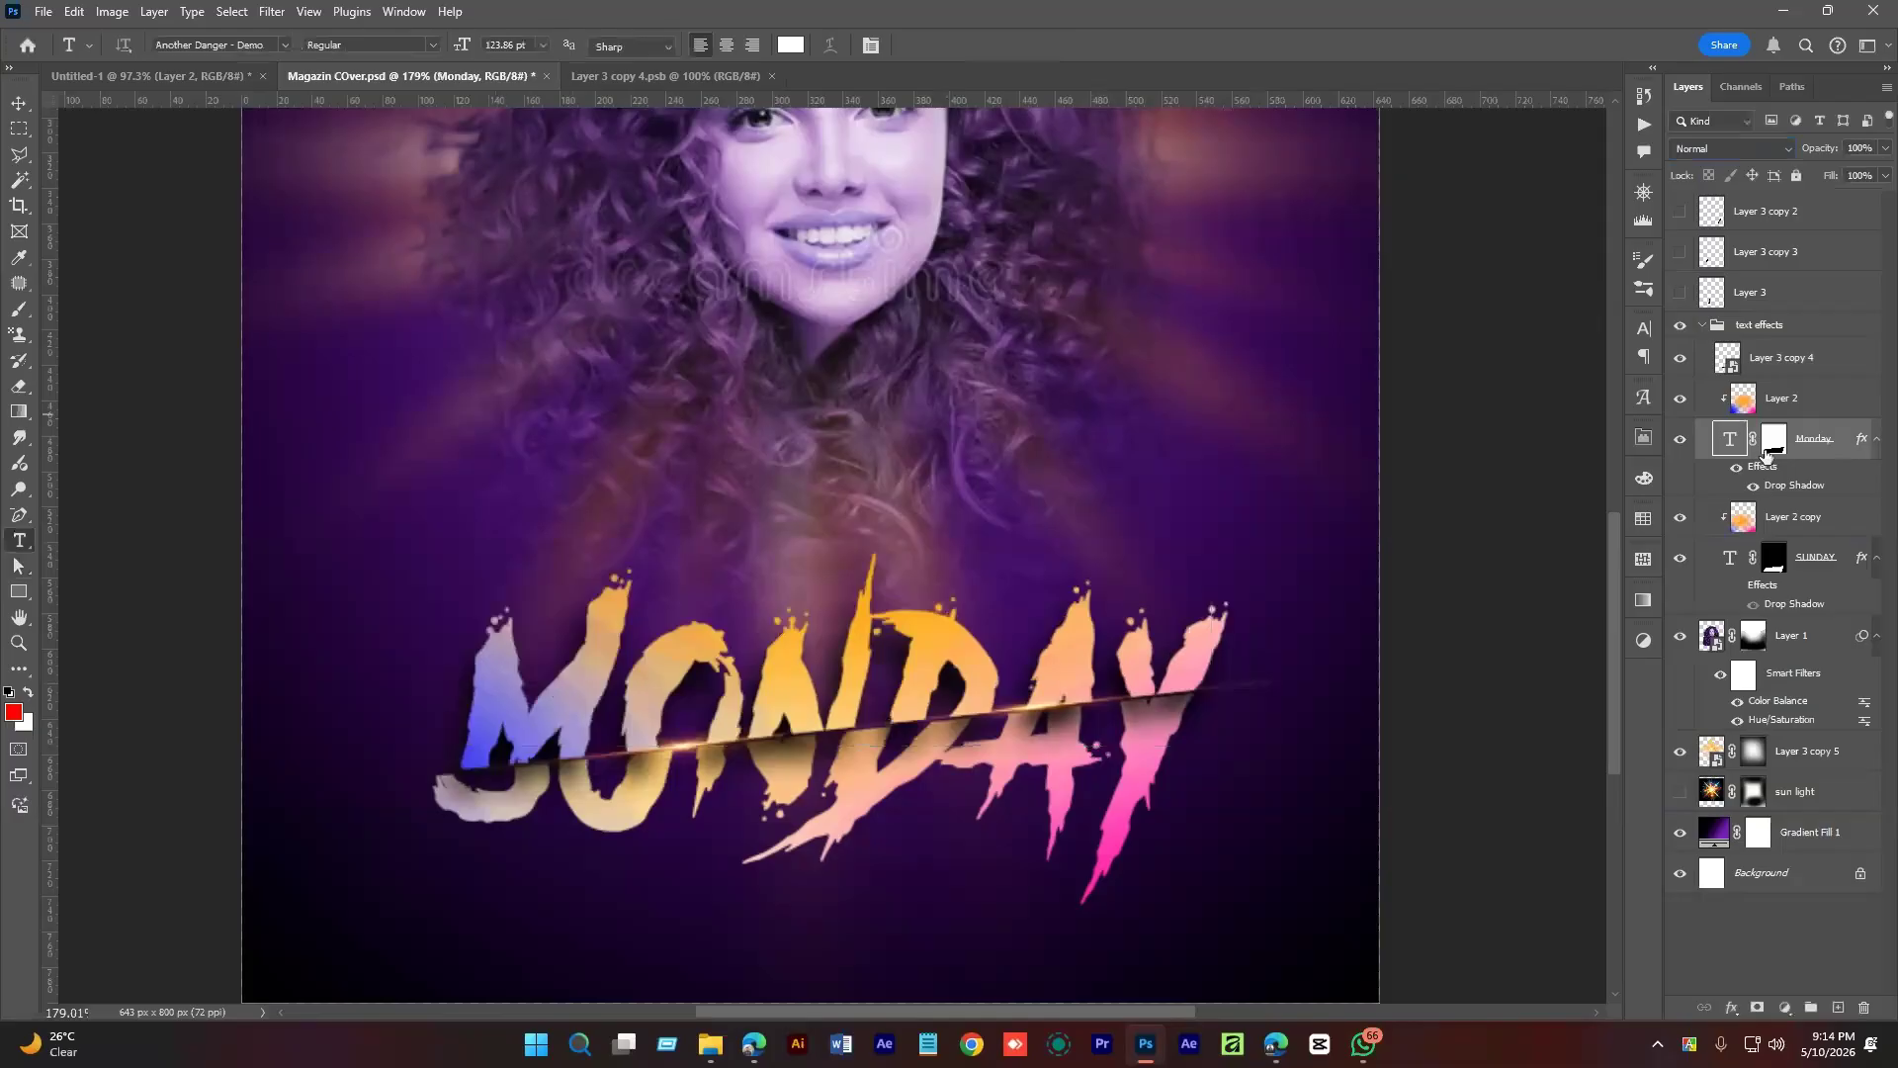
Replace the text of the lower title half, the SUNDAY layer, with Monday.
left_click(1817, 557)
left_click(856, 764)
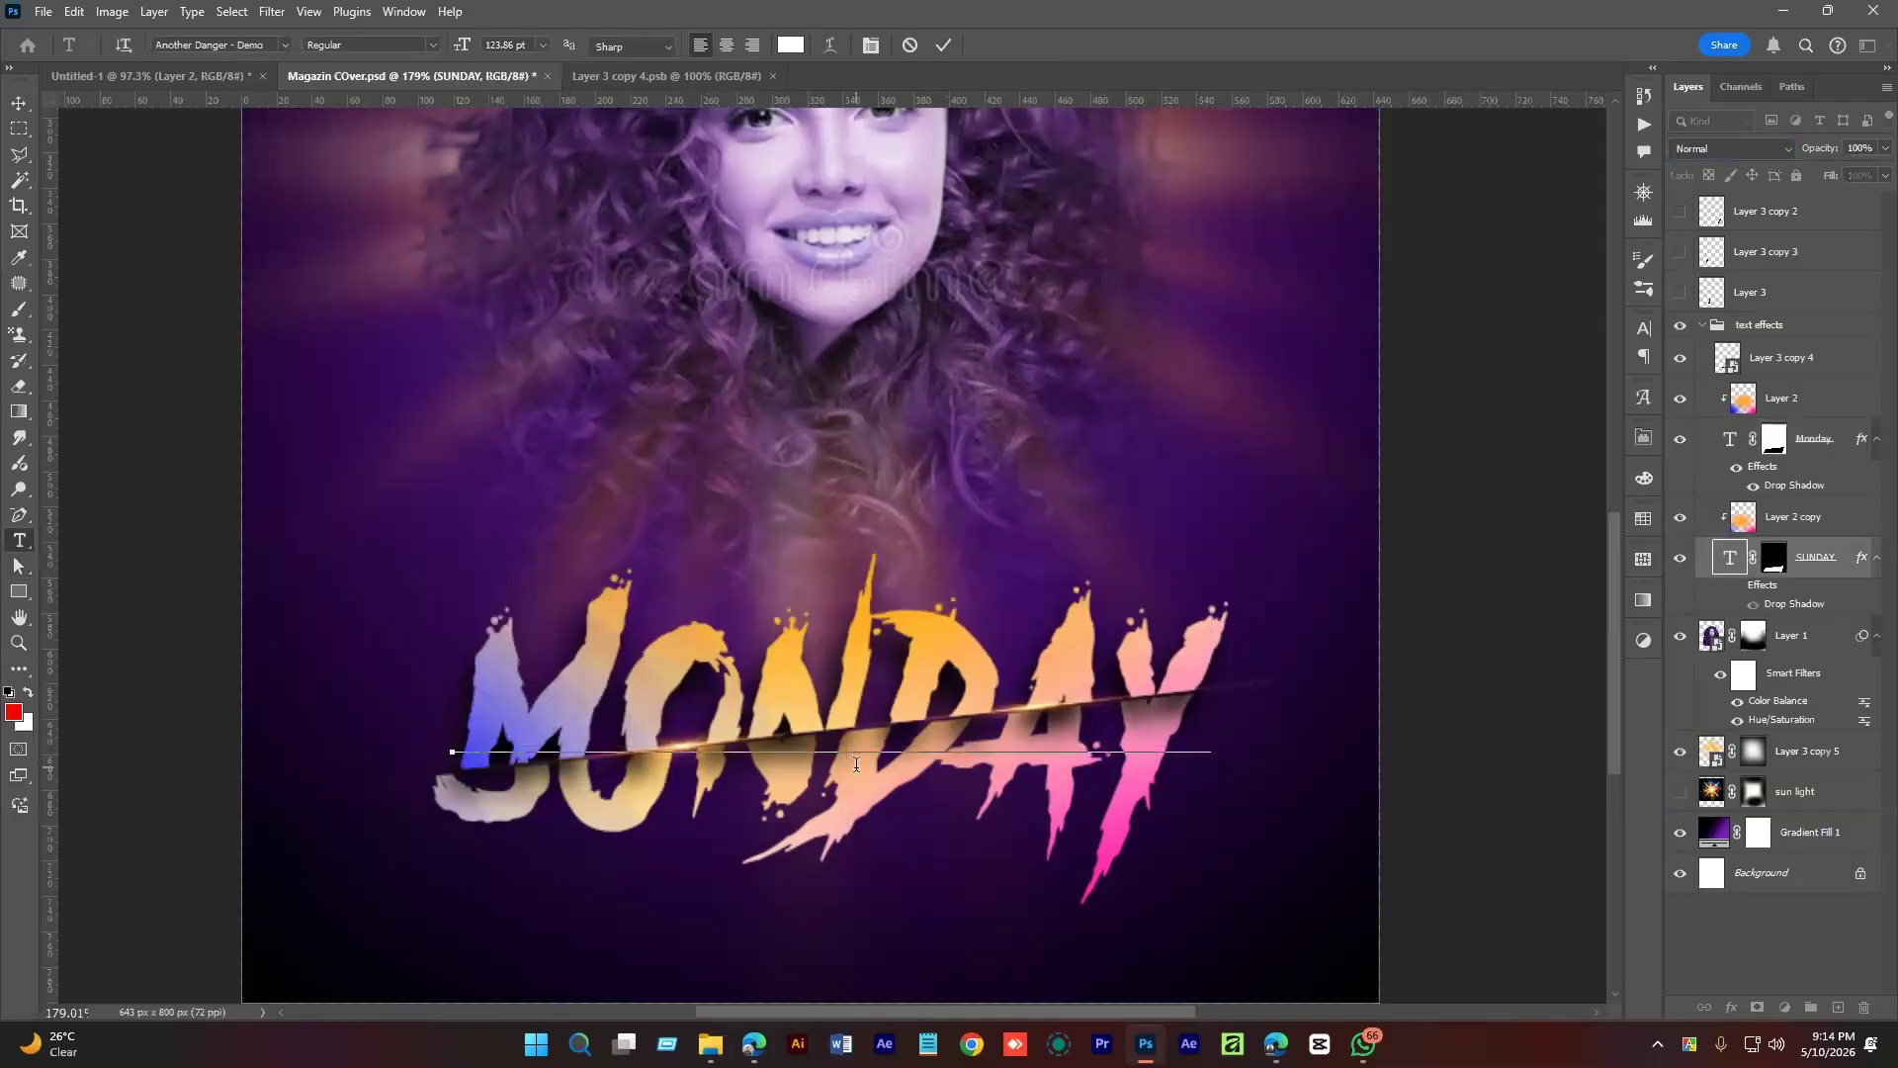
key("ctrl+a")
key("BackSpace")
type("MONDAY")
left_click(943, 47)
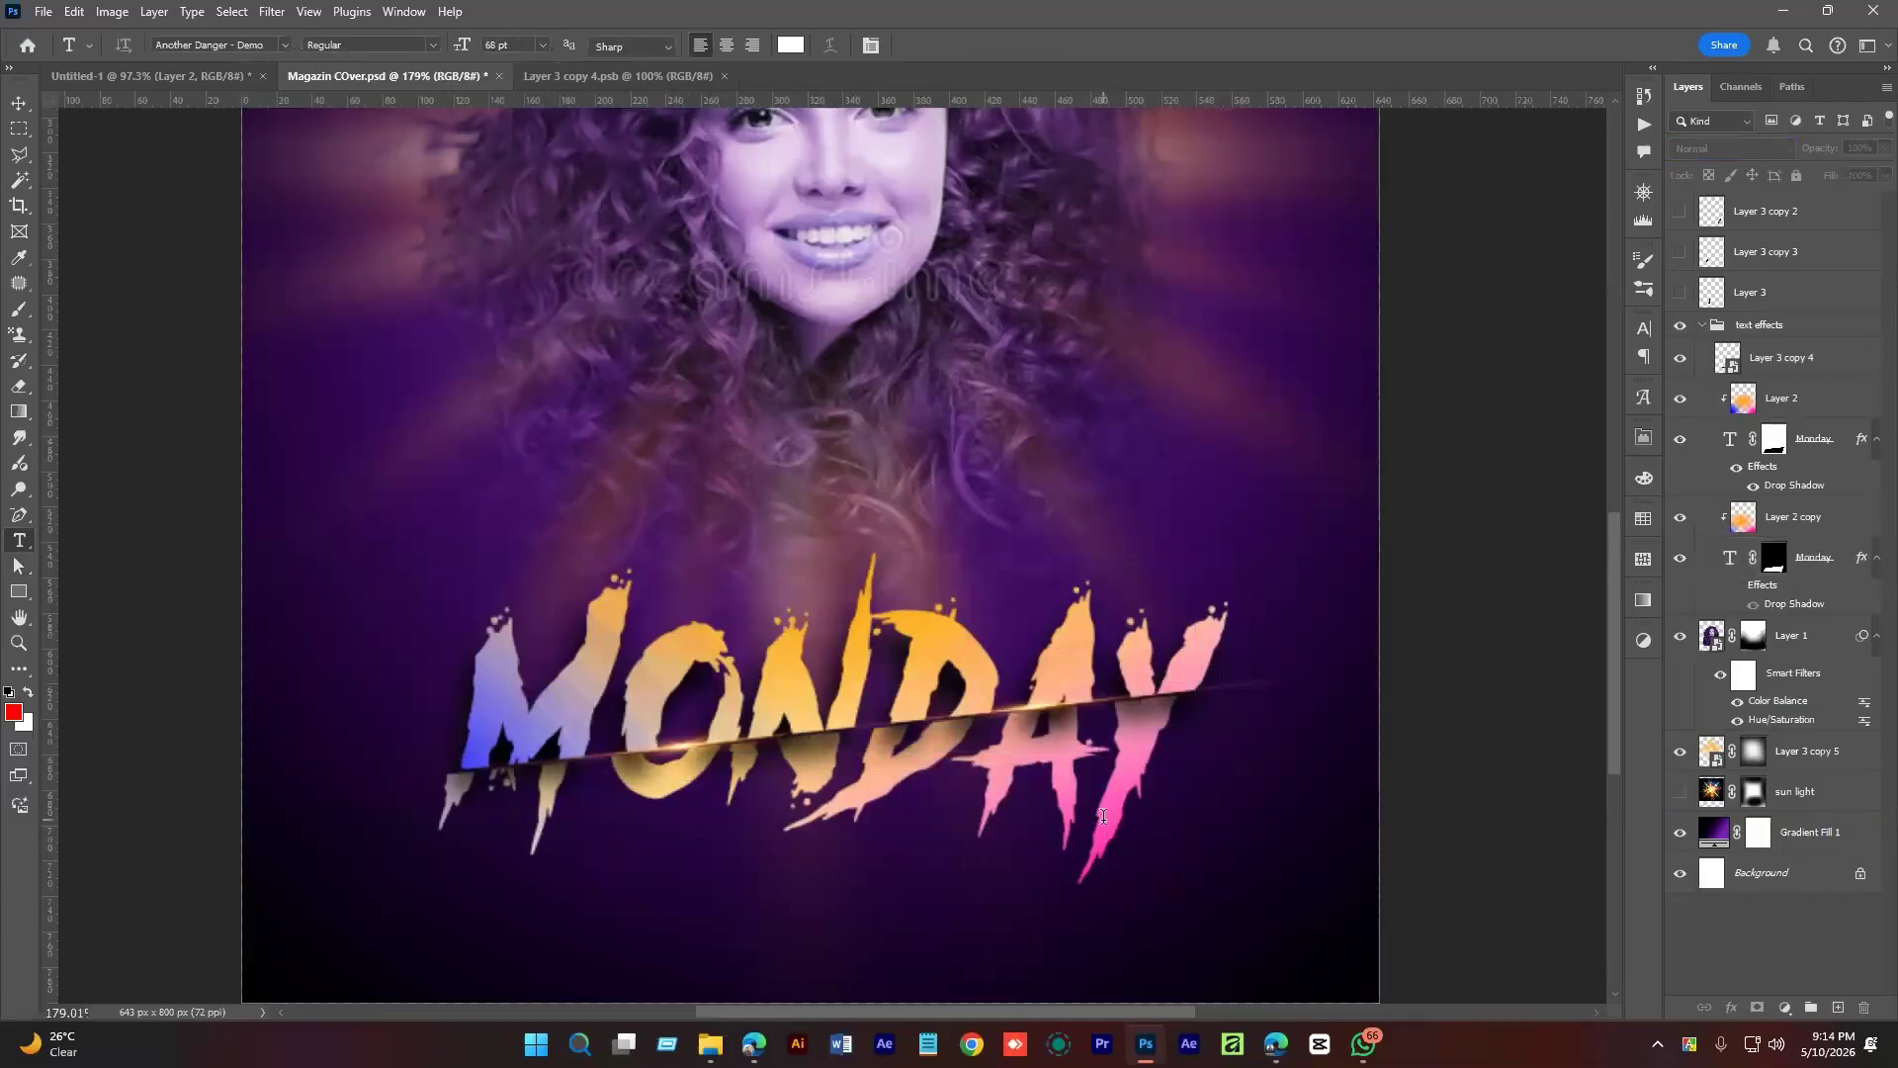
Deselect all layers and save the magazine cover document.
left_click(1809, 358)
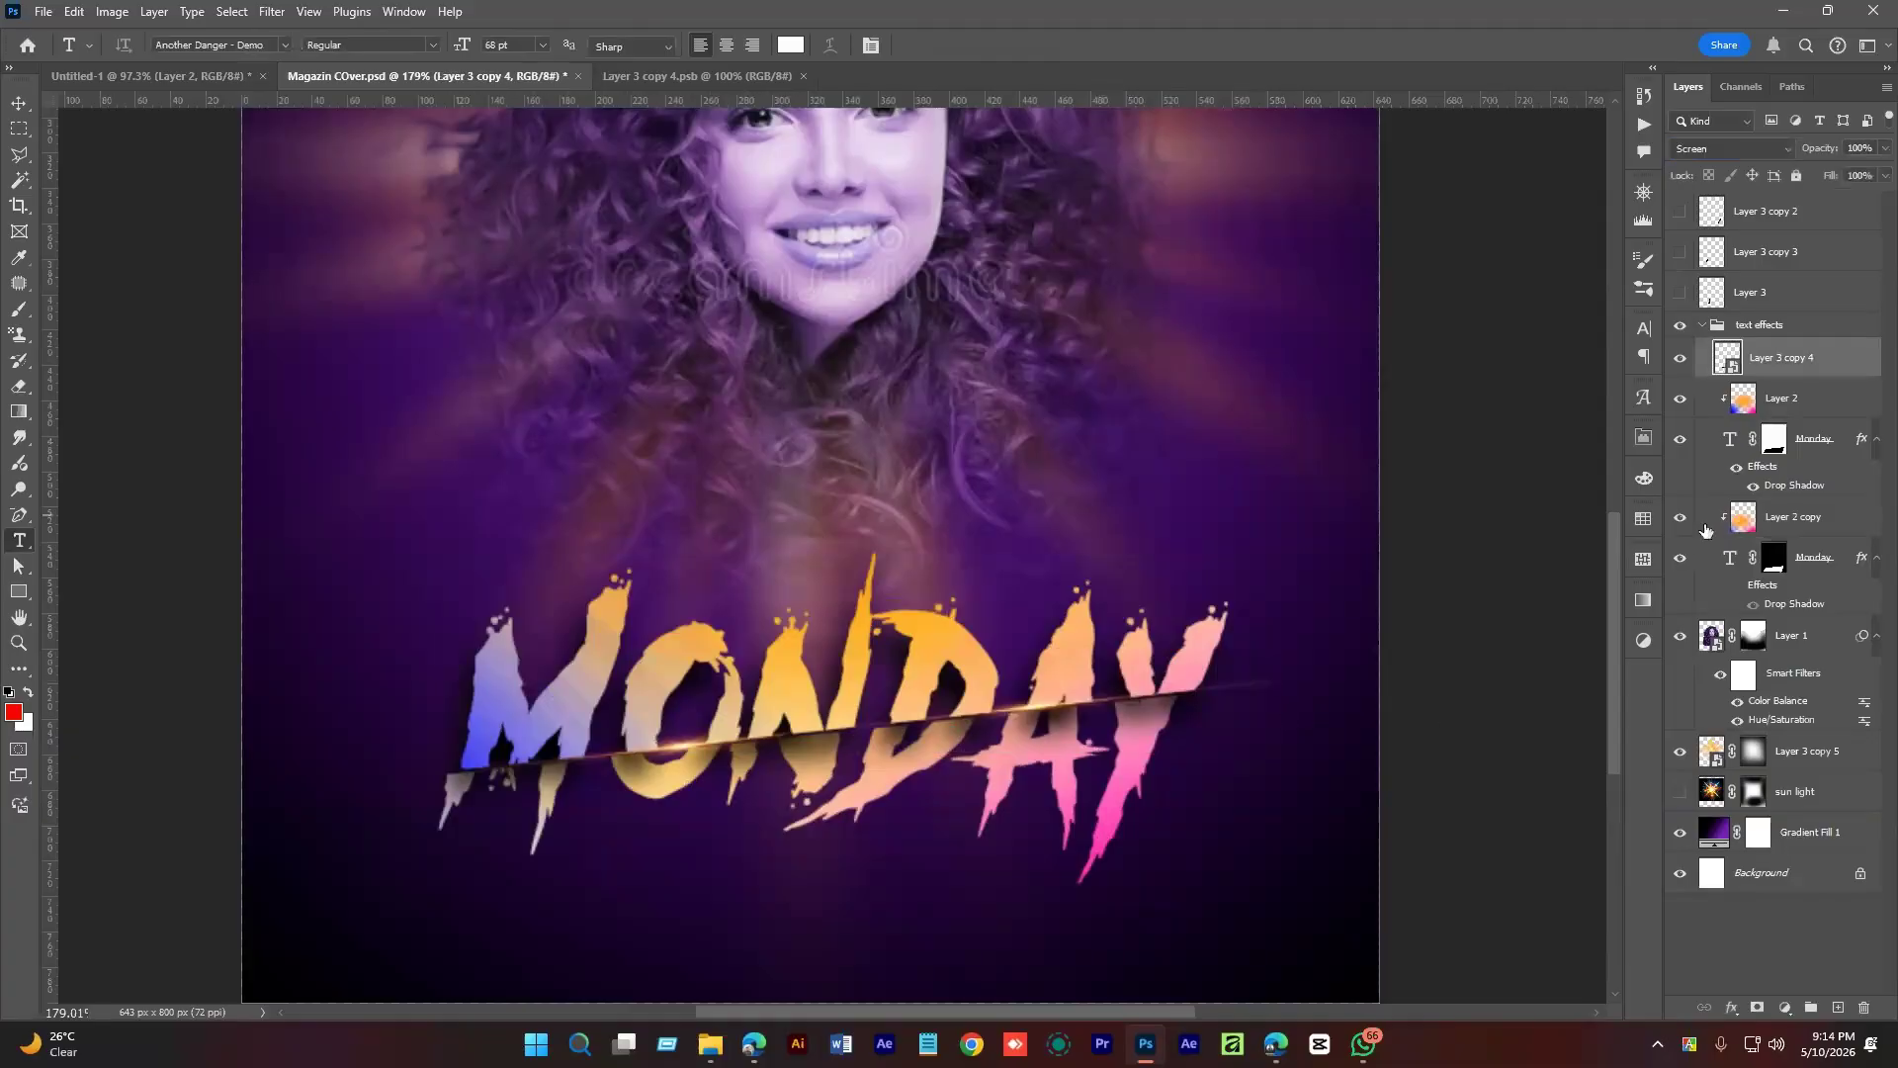
key("v")
left_click_drag(1124, 735, 990, 732)
left_click(1829, 915)
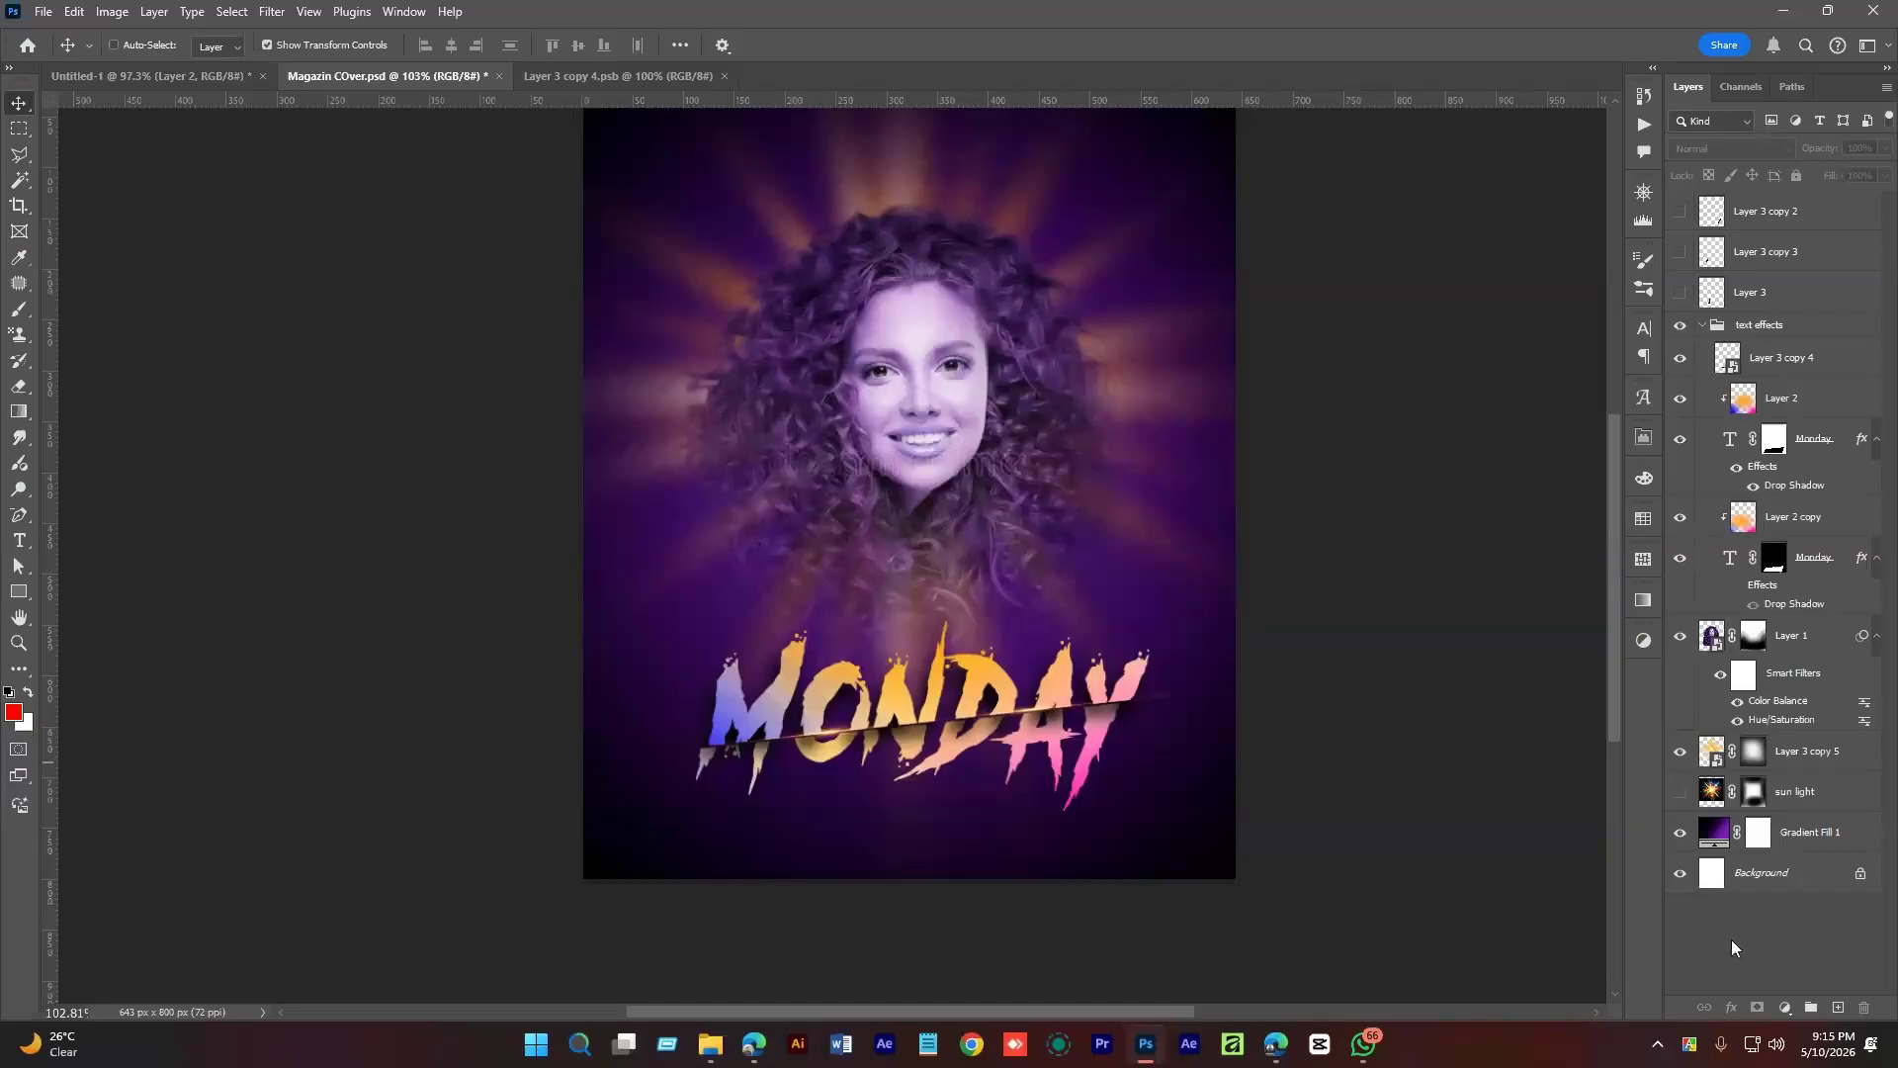
key("ctrl+s")
Switch to the browser and search Google Images for Dipjol.
mouse_move(1275, 1043)
left_click(1488, 944)
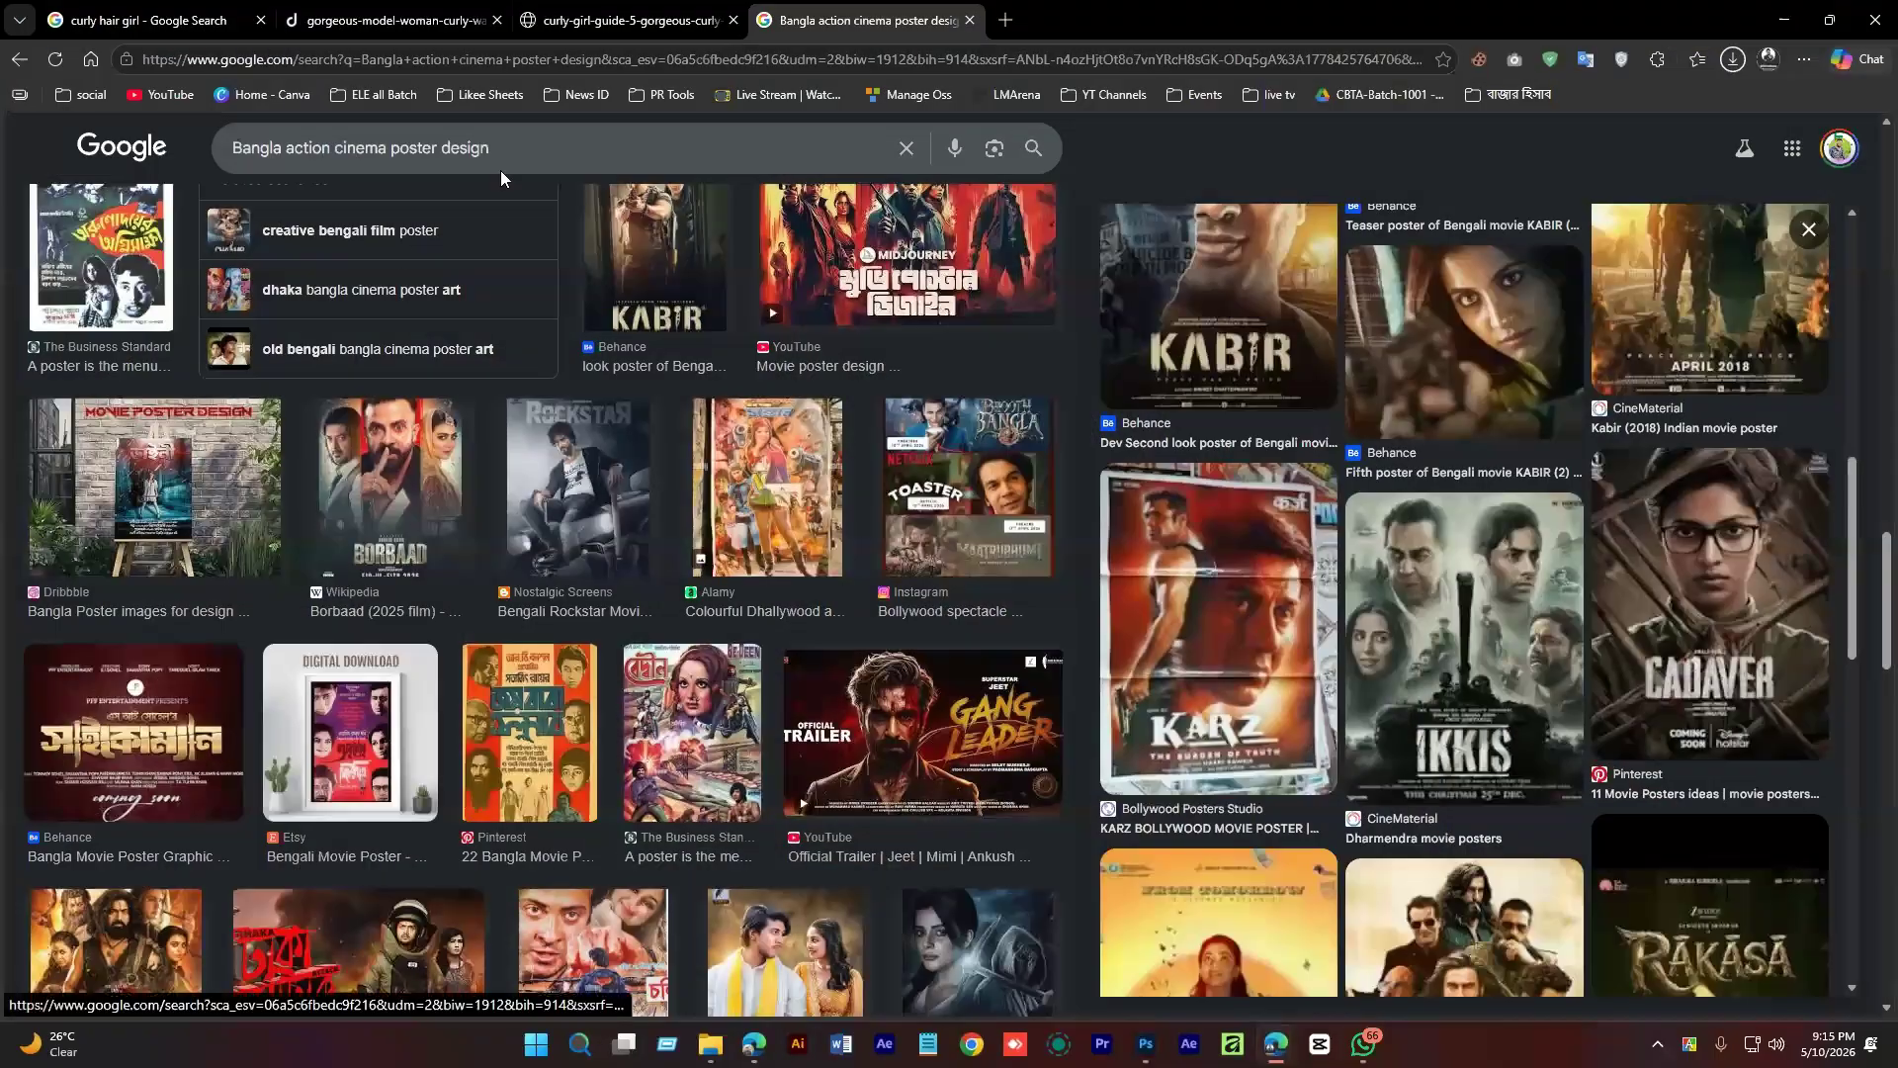
type("Dipjol")
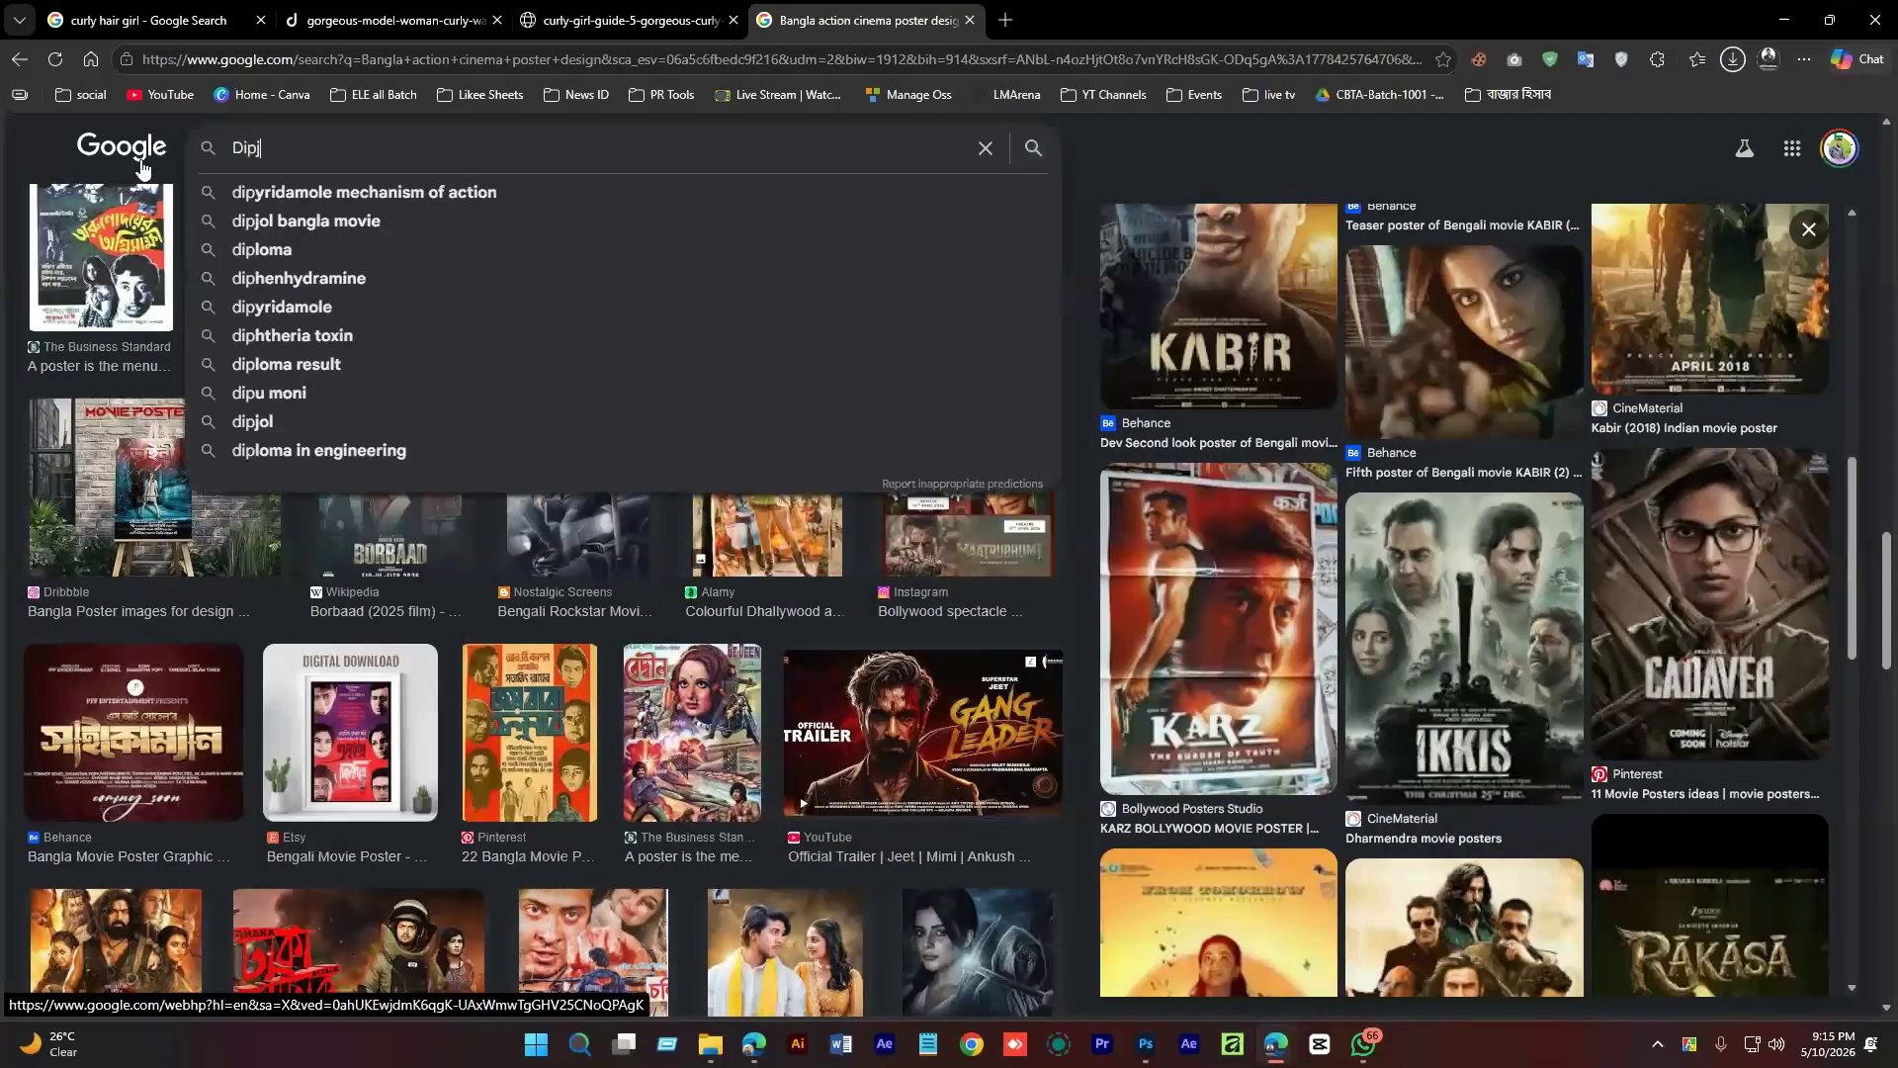
key("Return")
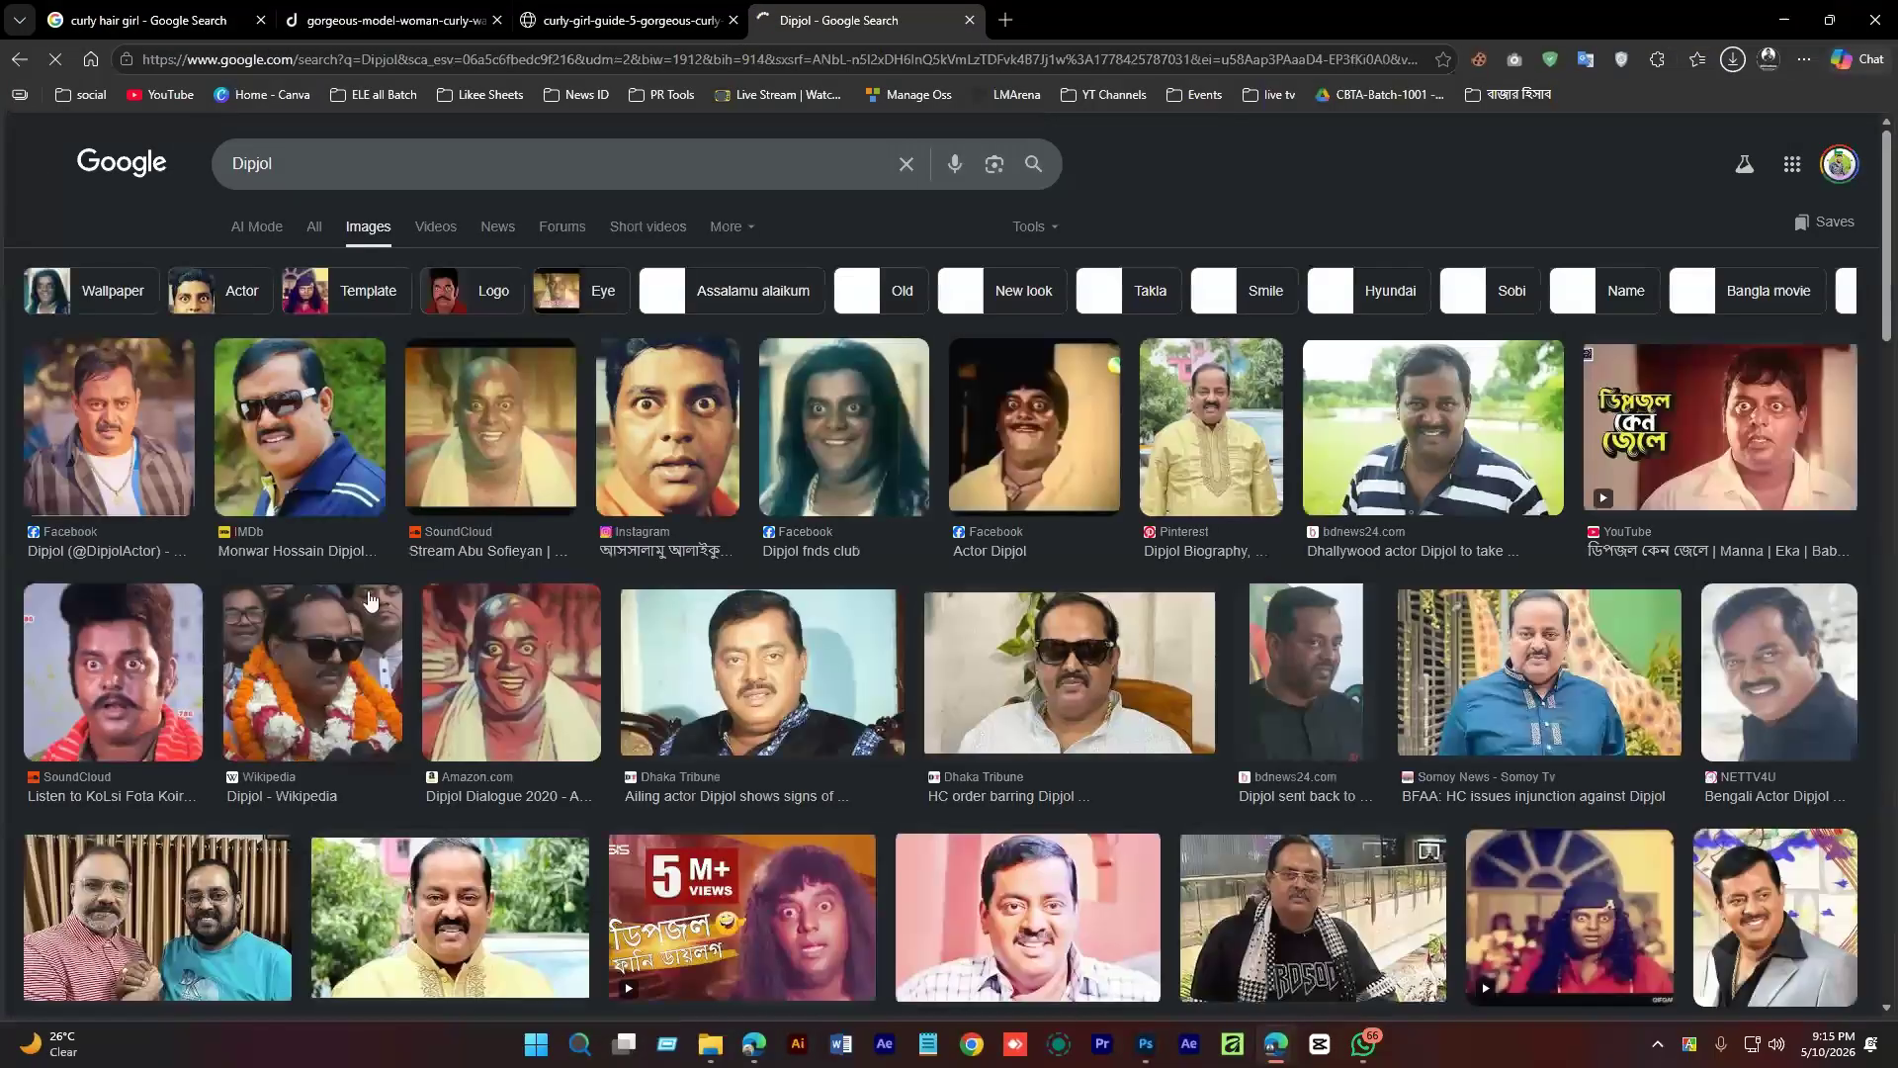
Preview the bald man's picture, then open and copy the YouTube image of the staring man in a cream shirt.
left_click(485, 425)
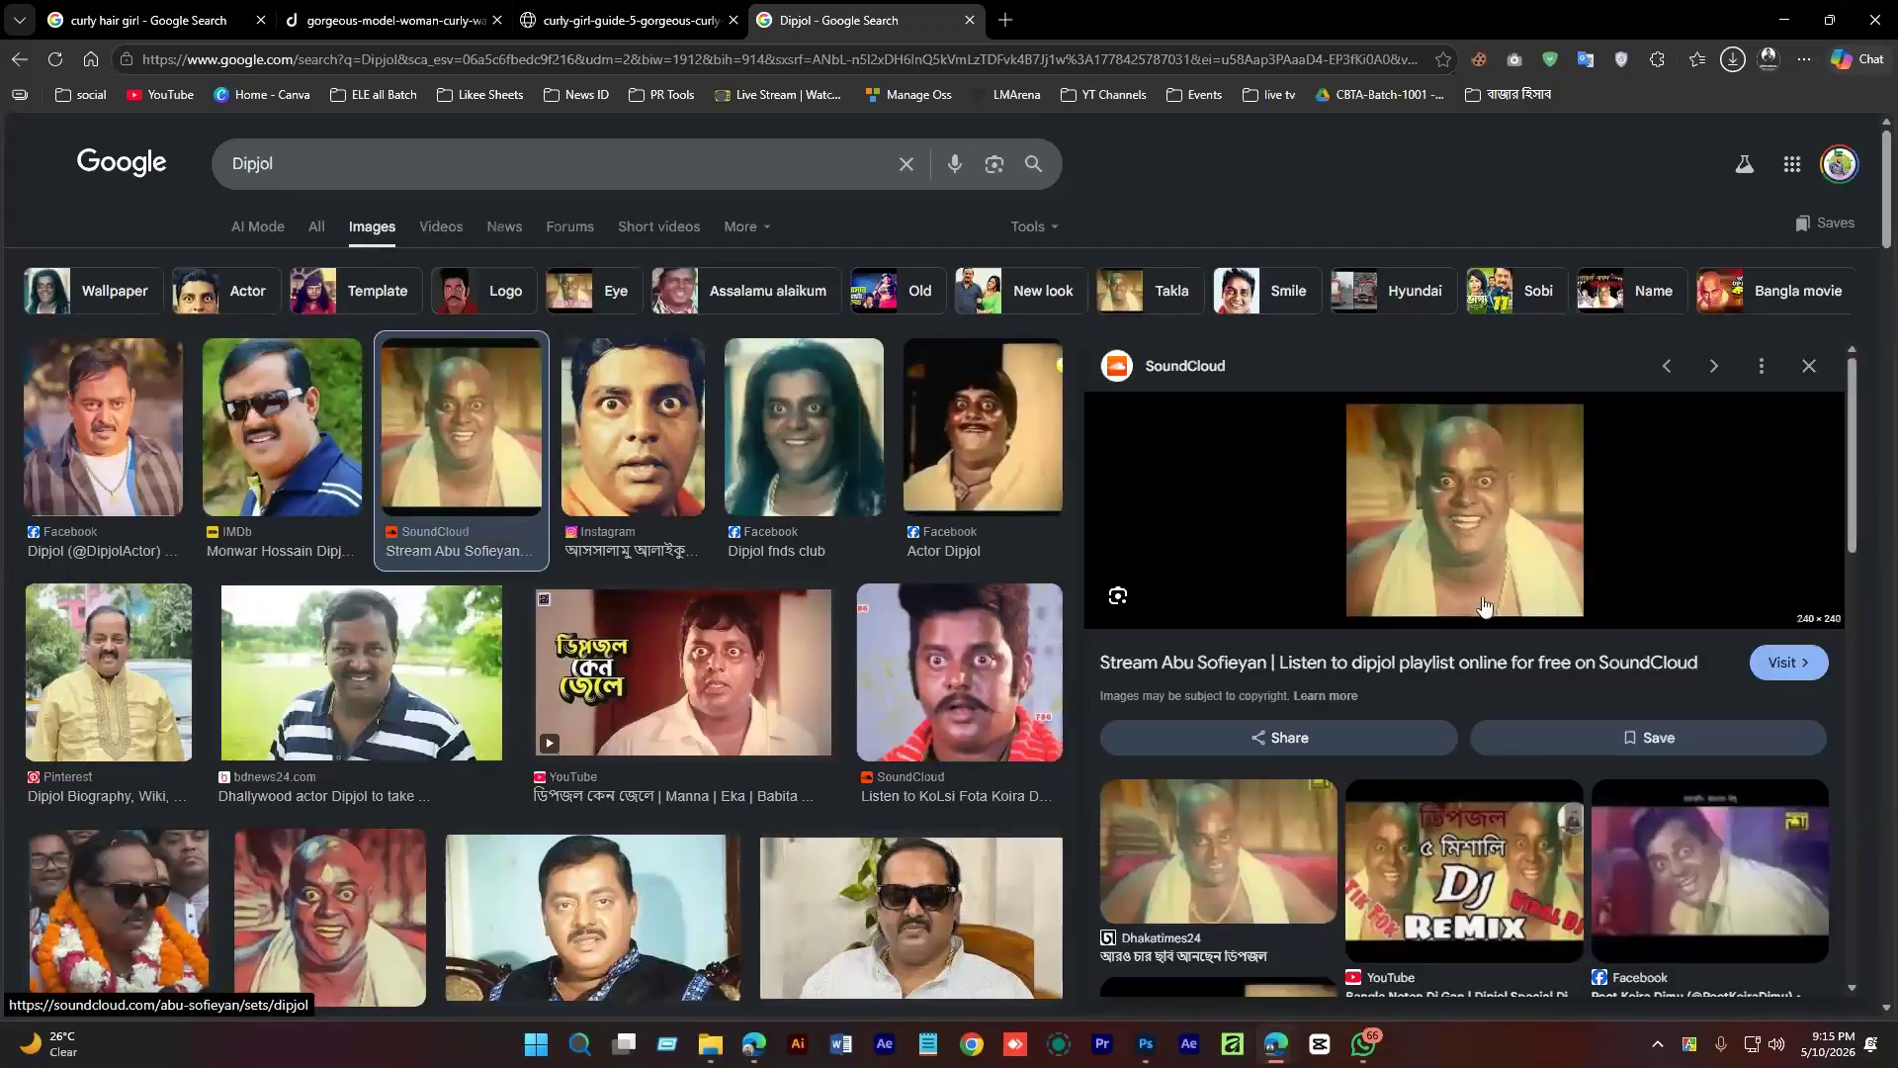
left_click(784, 673)
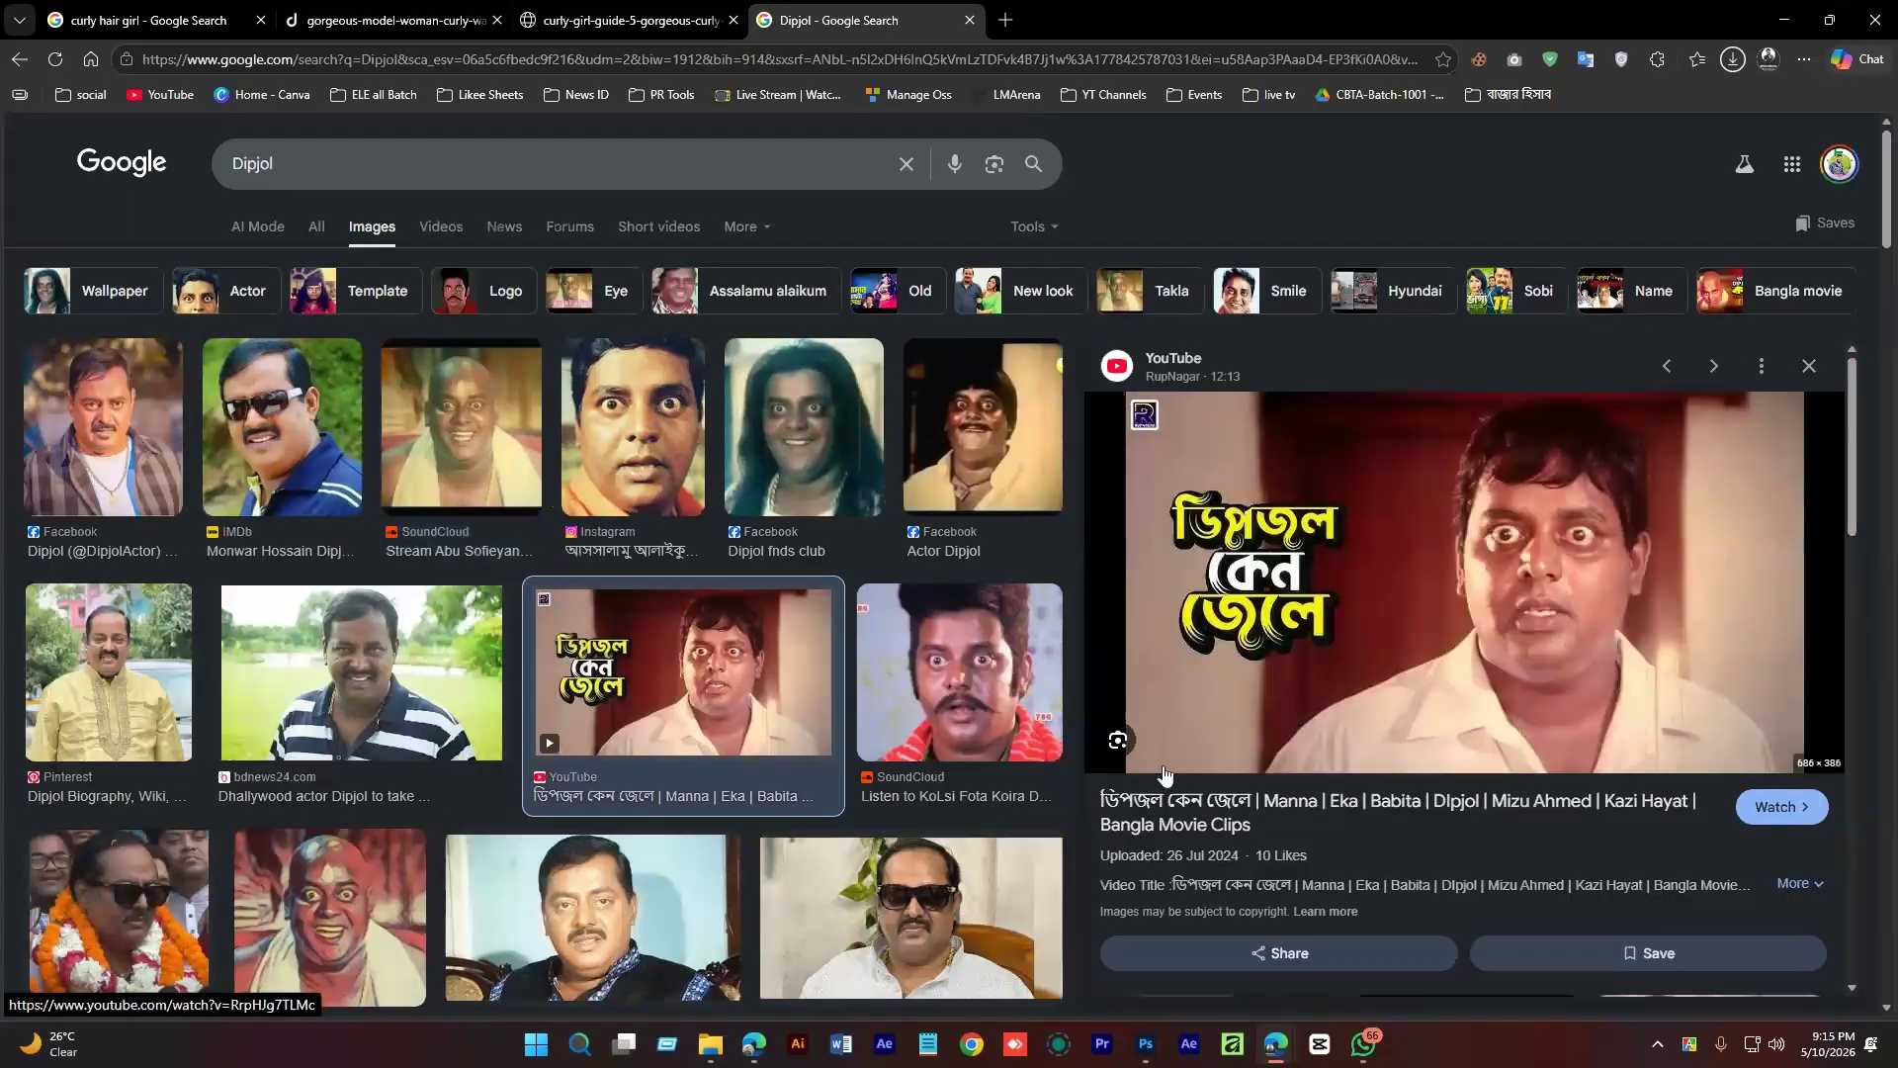
right_click(1534, 538)
left_click(1228, 729)
Return to the magazine cover in Photoshop and hide Layer 1, the woman's portrait.
left_click(1146, 1044)
left_click(1791, 638)
left_click(1680, 636)
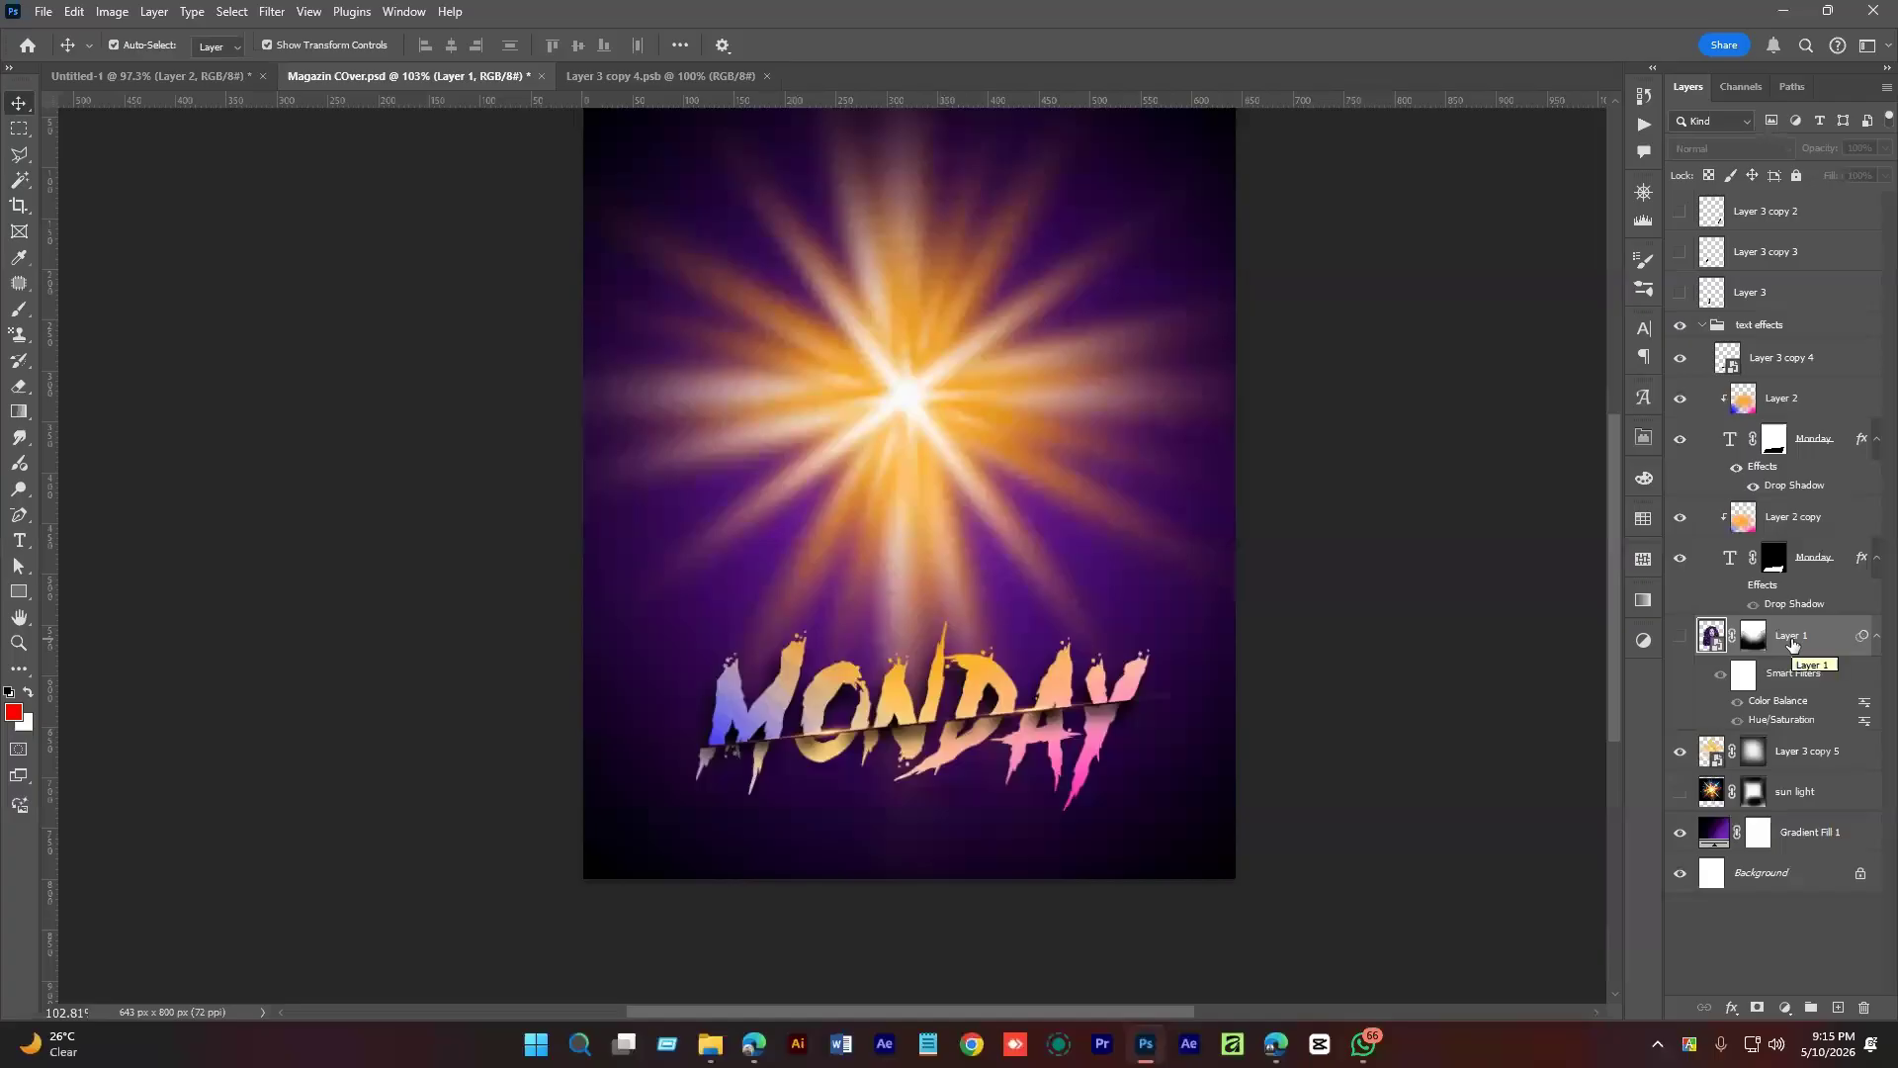
Create a new document at the clipboard size and paste the copied photo into it.
key("ctrl+n")
key("Return")
key("ctrl+v")
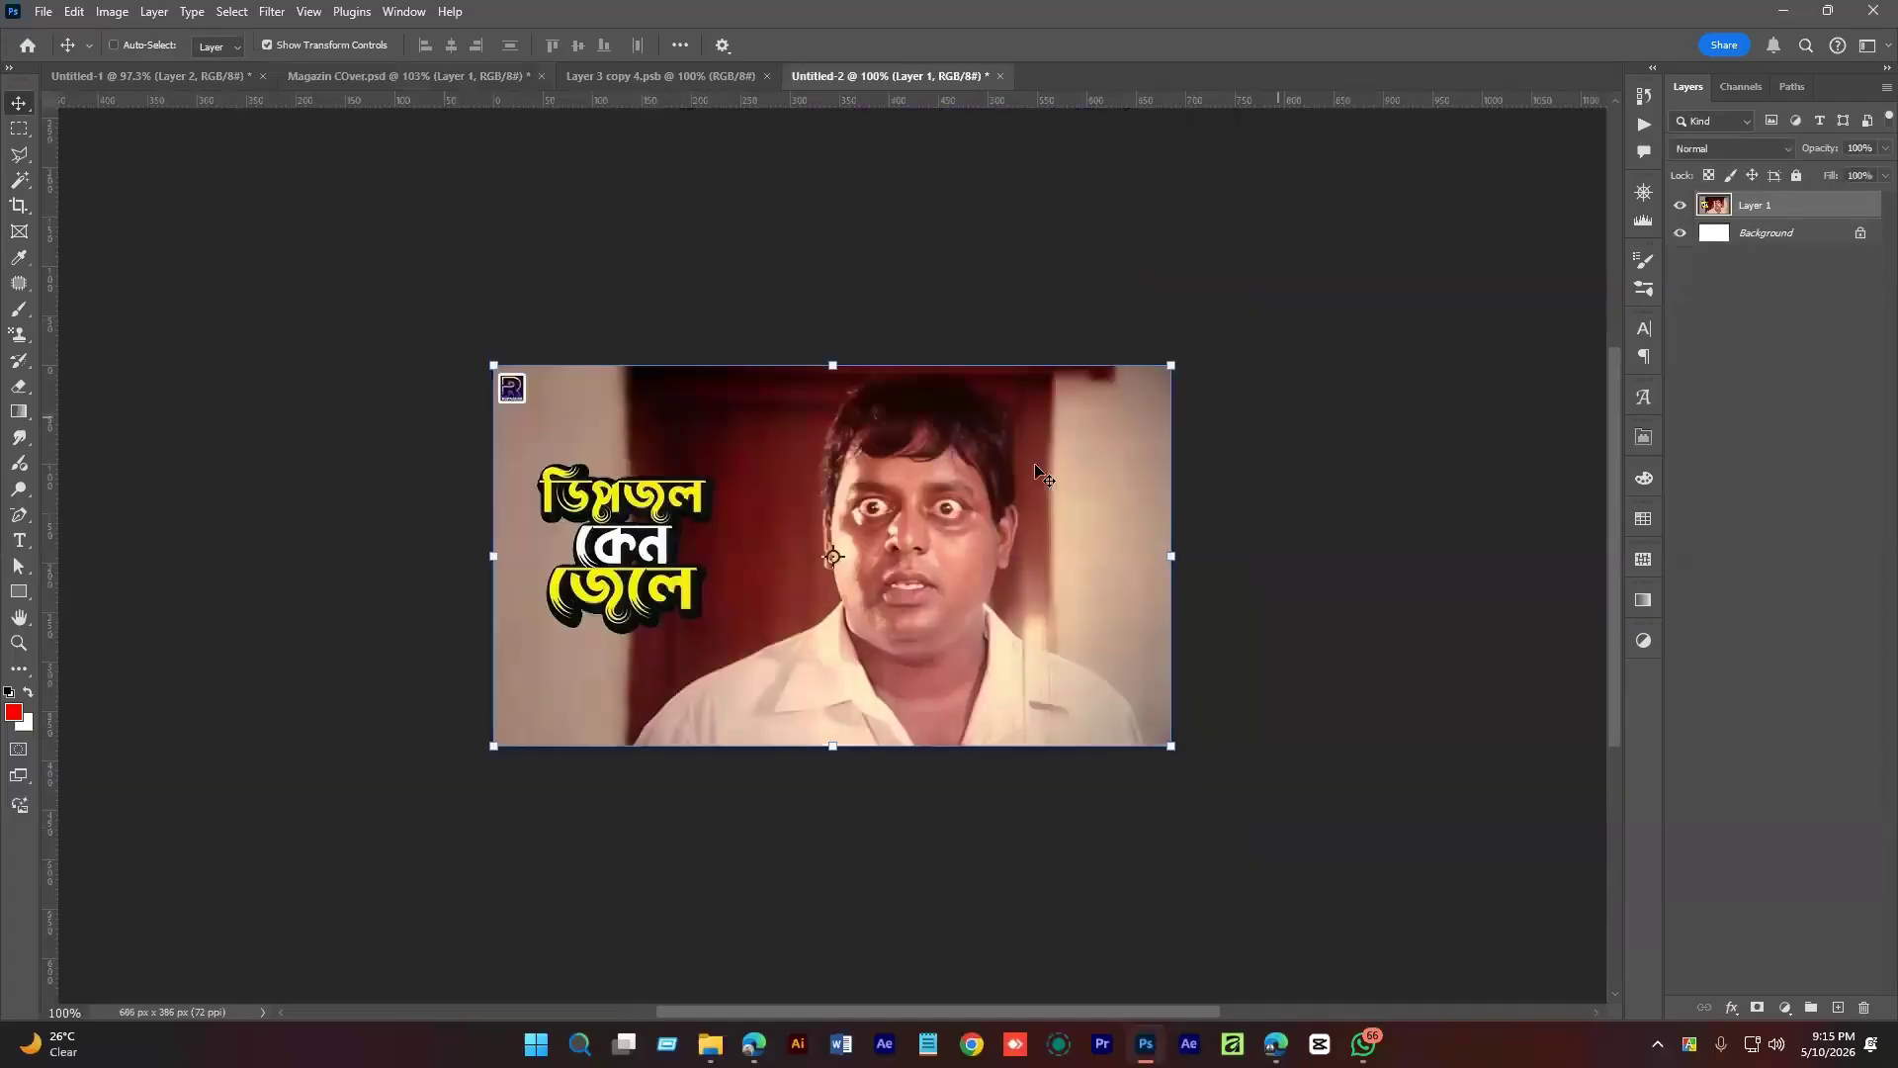
Crop away the side of the photo with the Bangla lettering and delete the white Background layer.
key("c")
left_click_drag(494, 560, 607, 582)
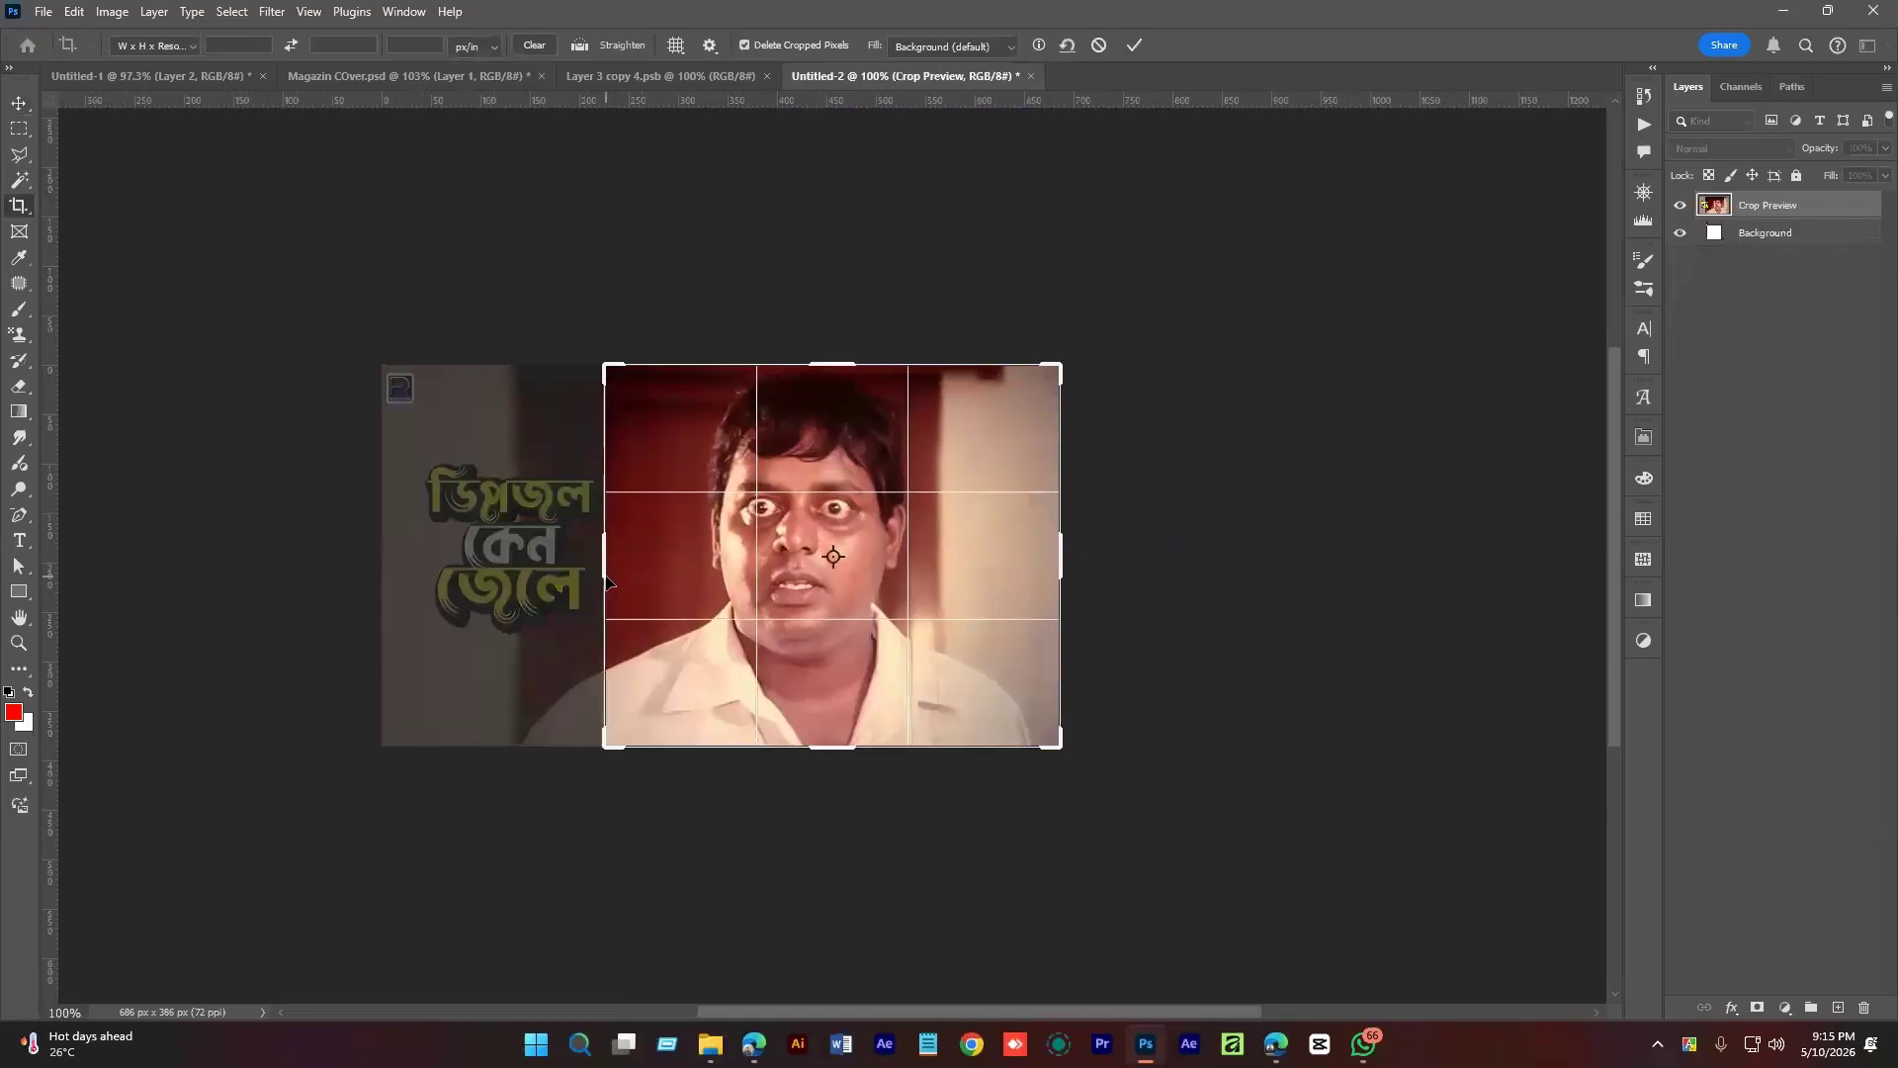
key("Return")
left_click_drag(1823, 259, 1864, 1007)
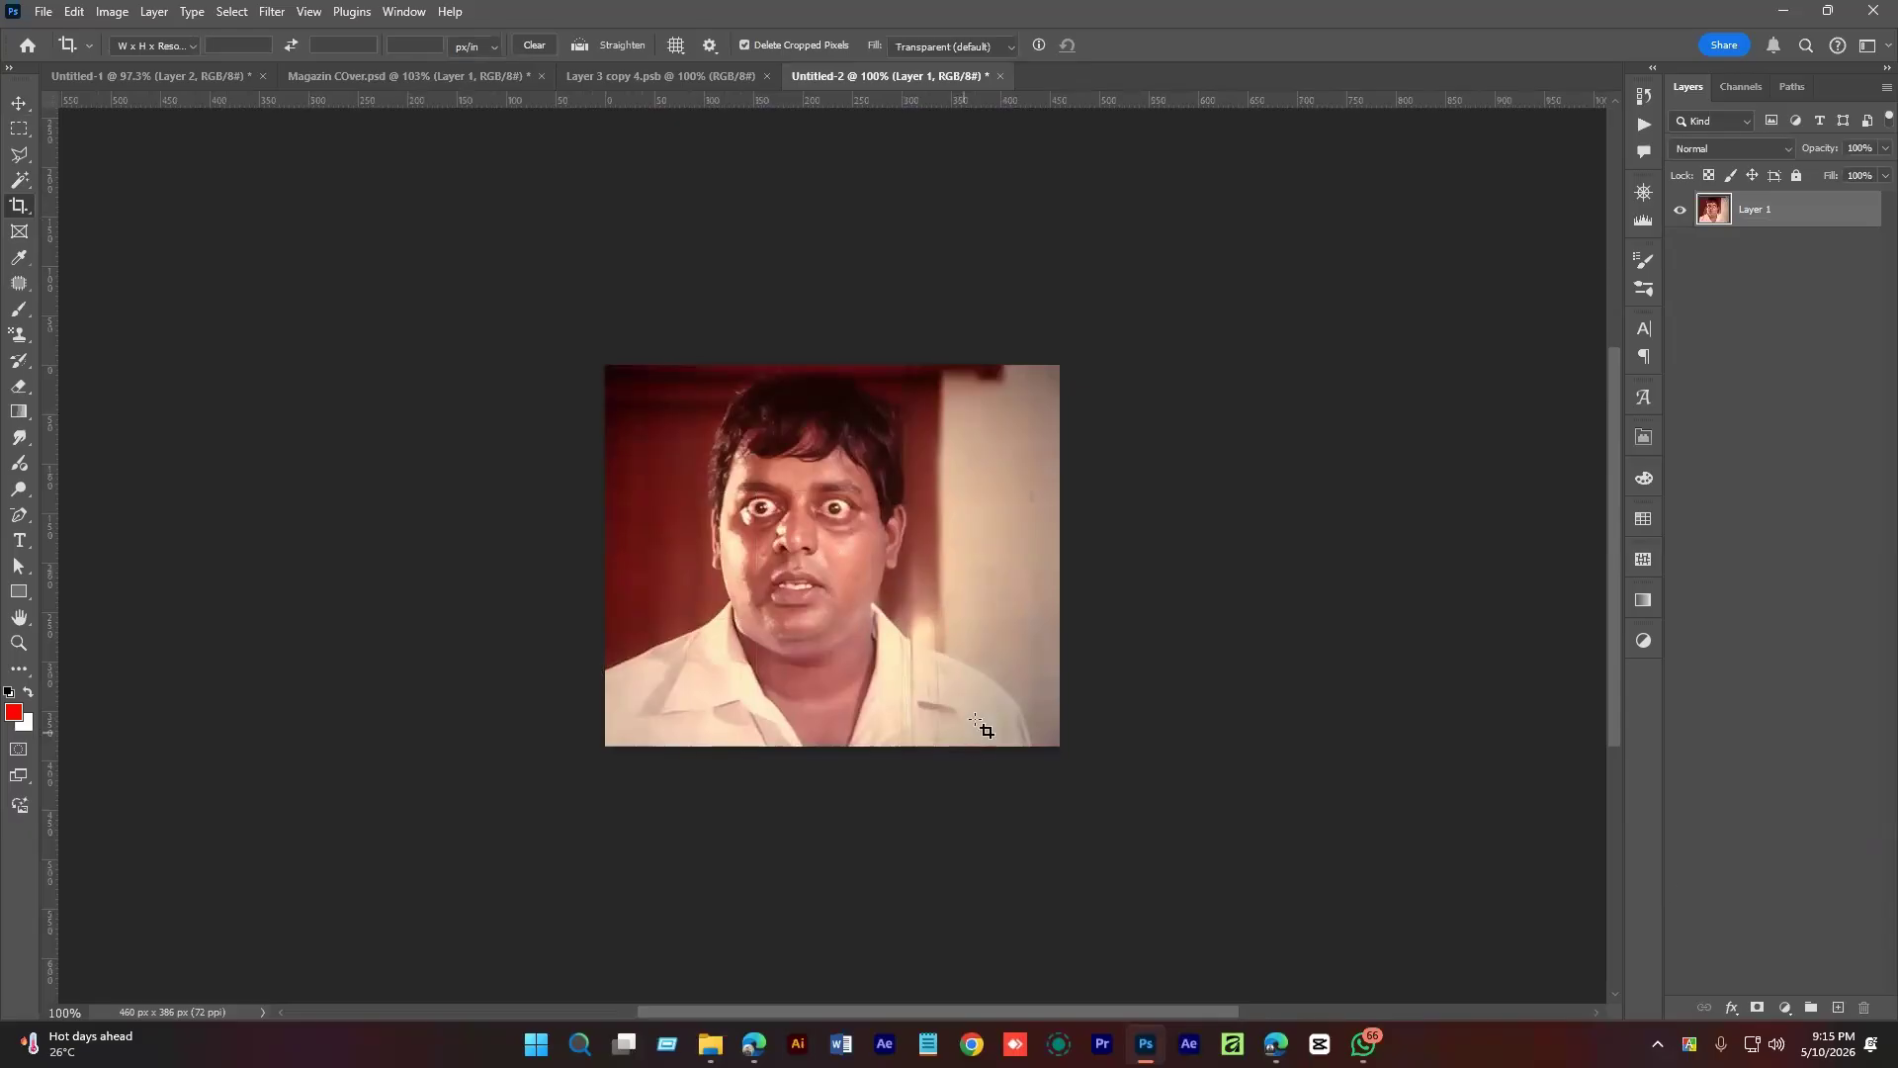
Select the man as the subject of the photo and cut him out to the clipboard.
key("v")
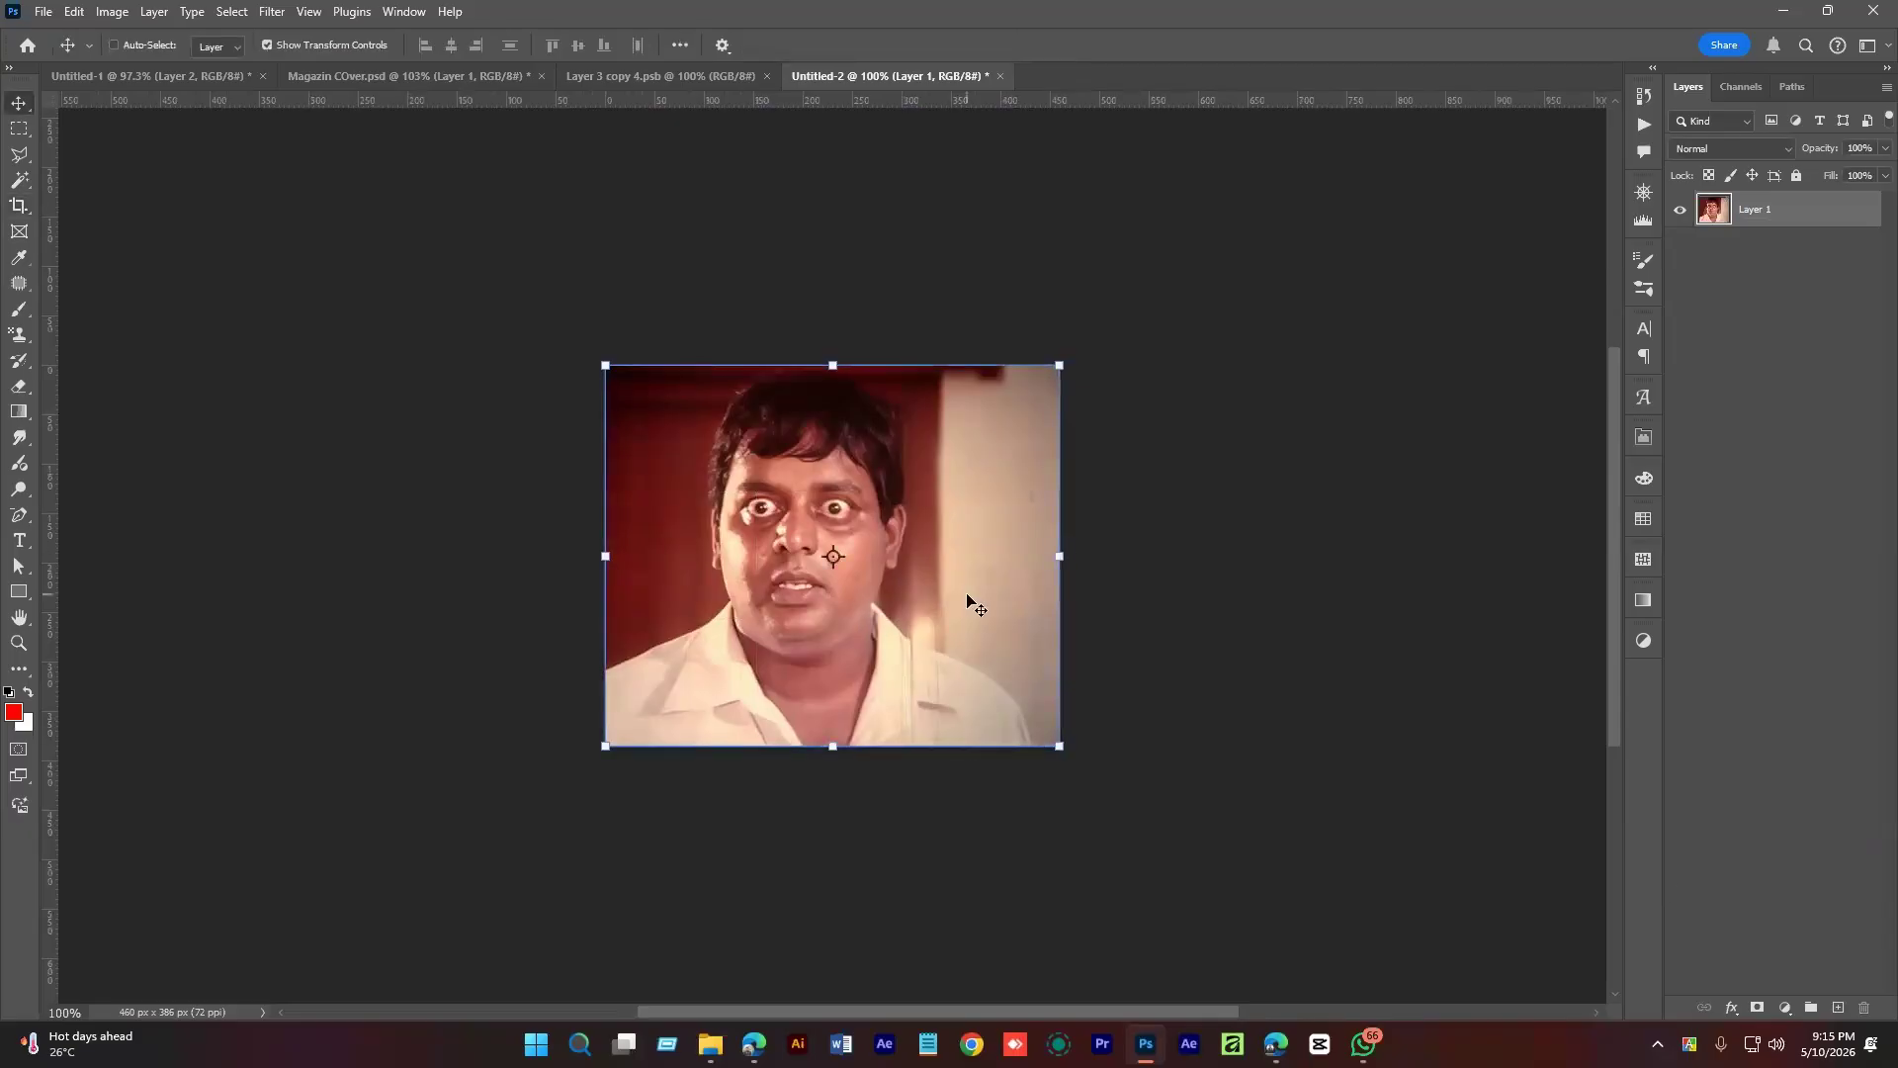
left_click(231, 11)
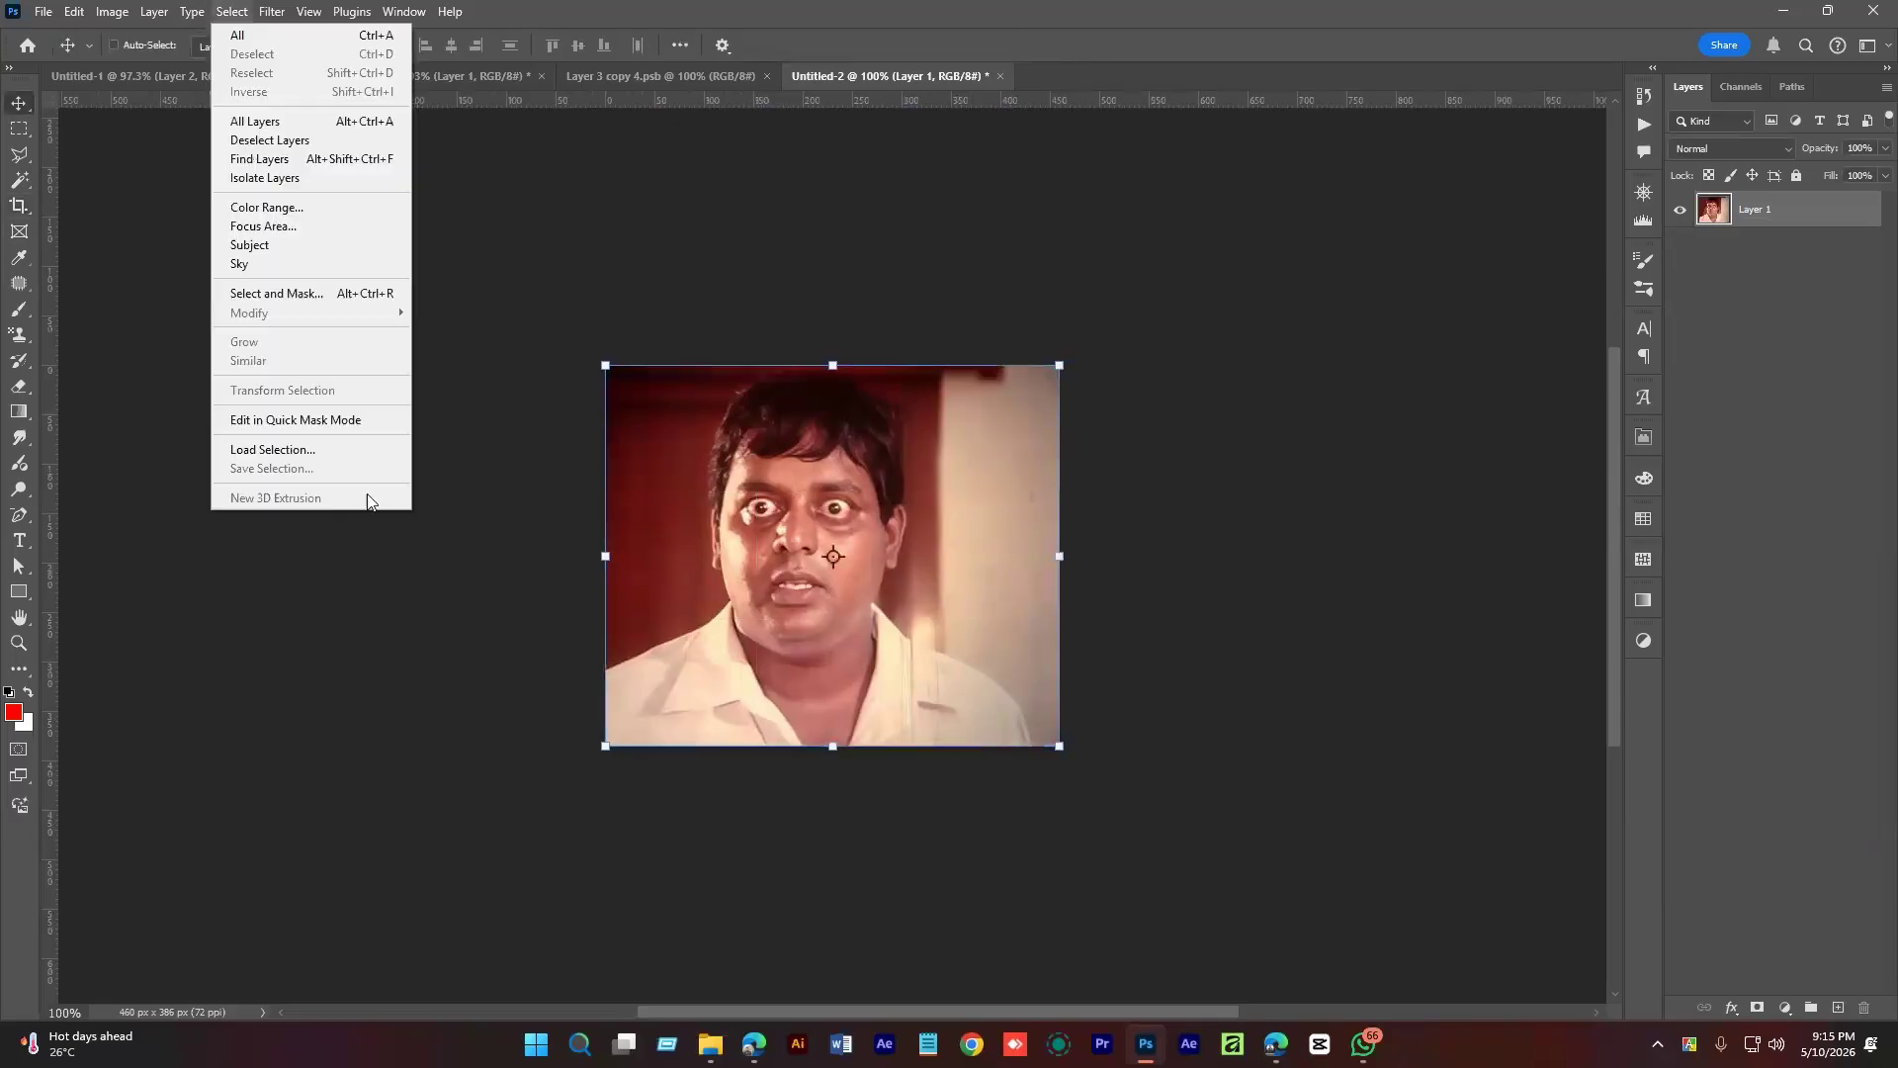
left_click(269, 264)
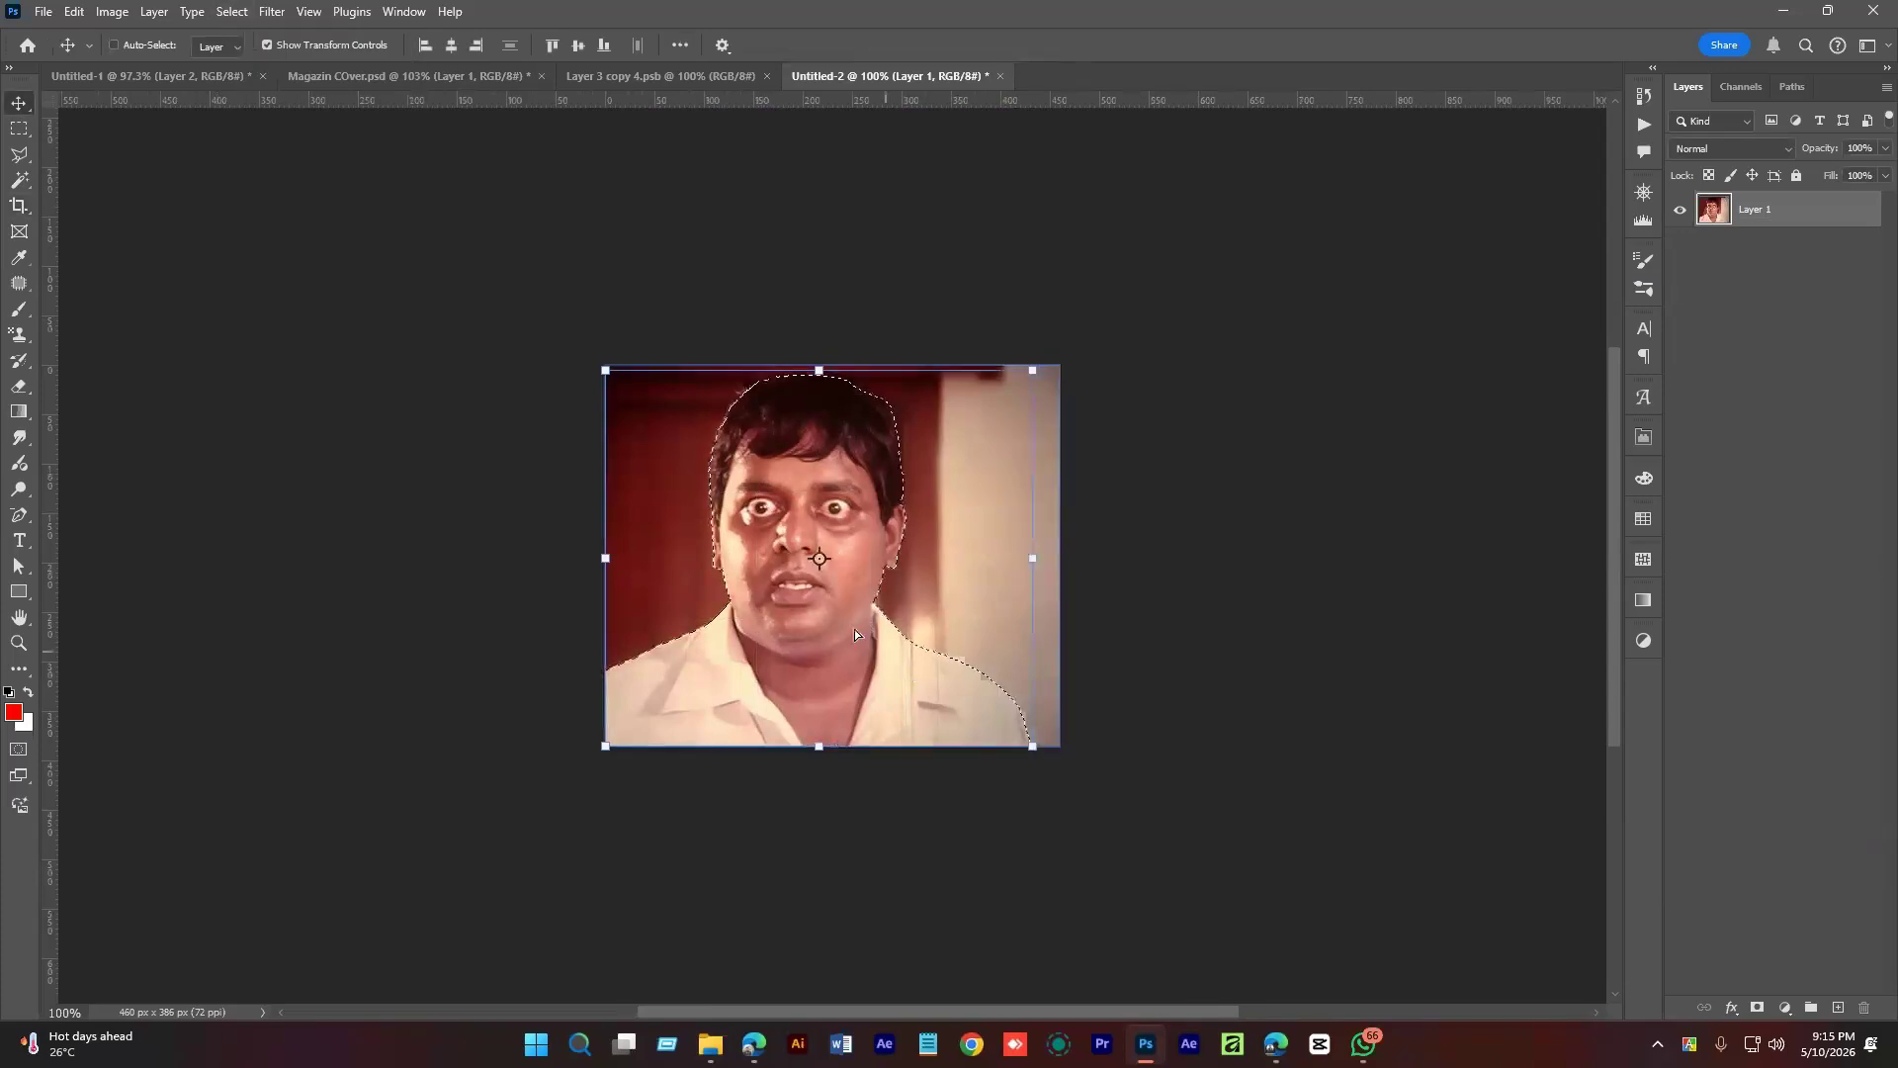
key("Delete")
Paste the cut-out man into Magazin COver.psd above Layer 1 and convert his layer to a smart object.
left_click(600, 87)
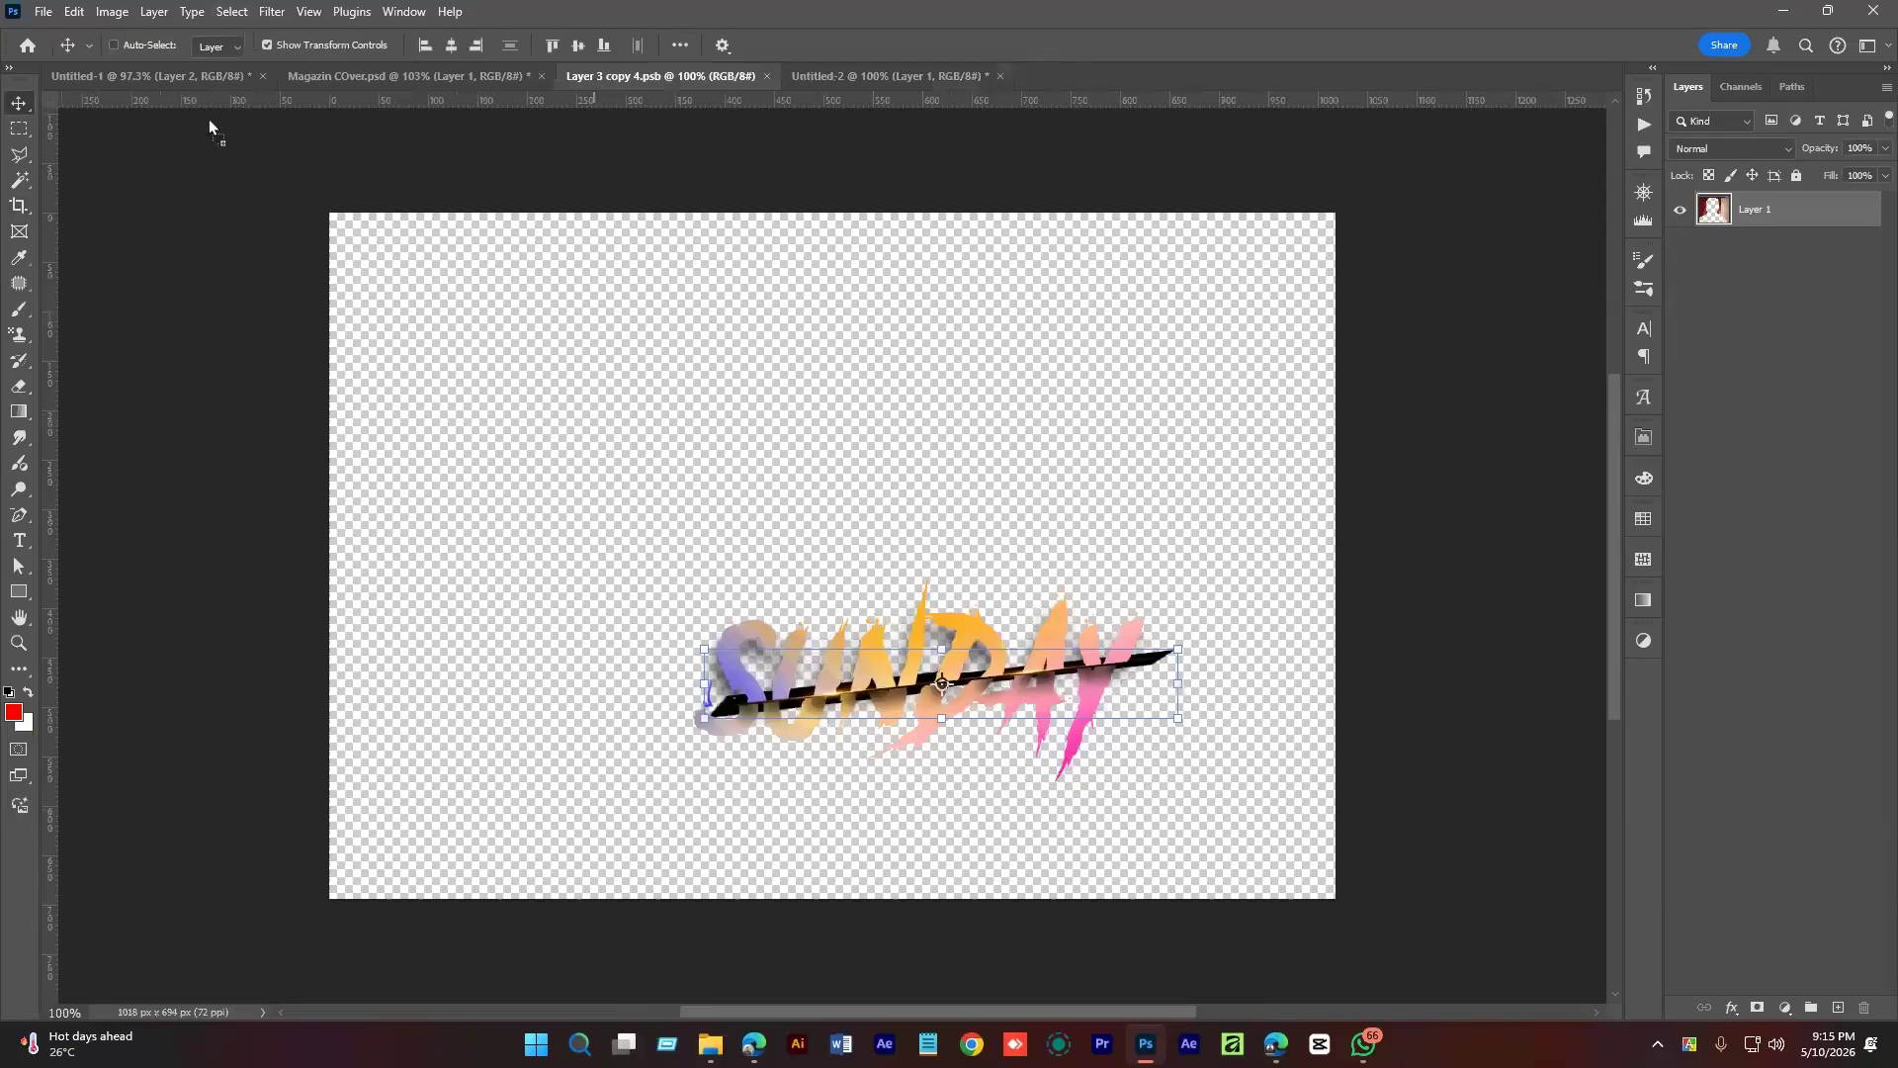
left_click(97, 75)
left_click(419, 76)
key("ctrl+v")
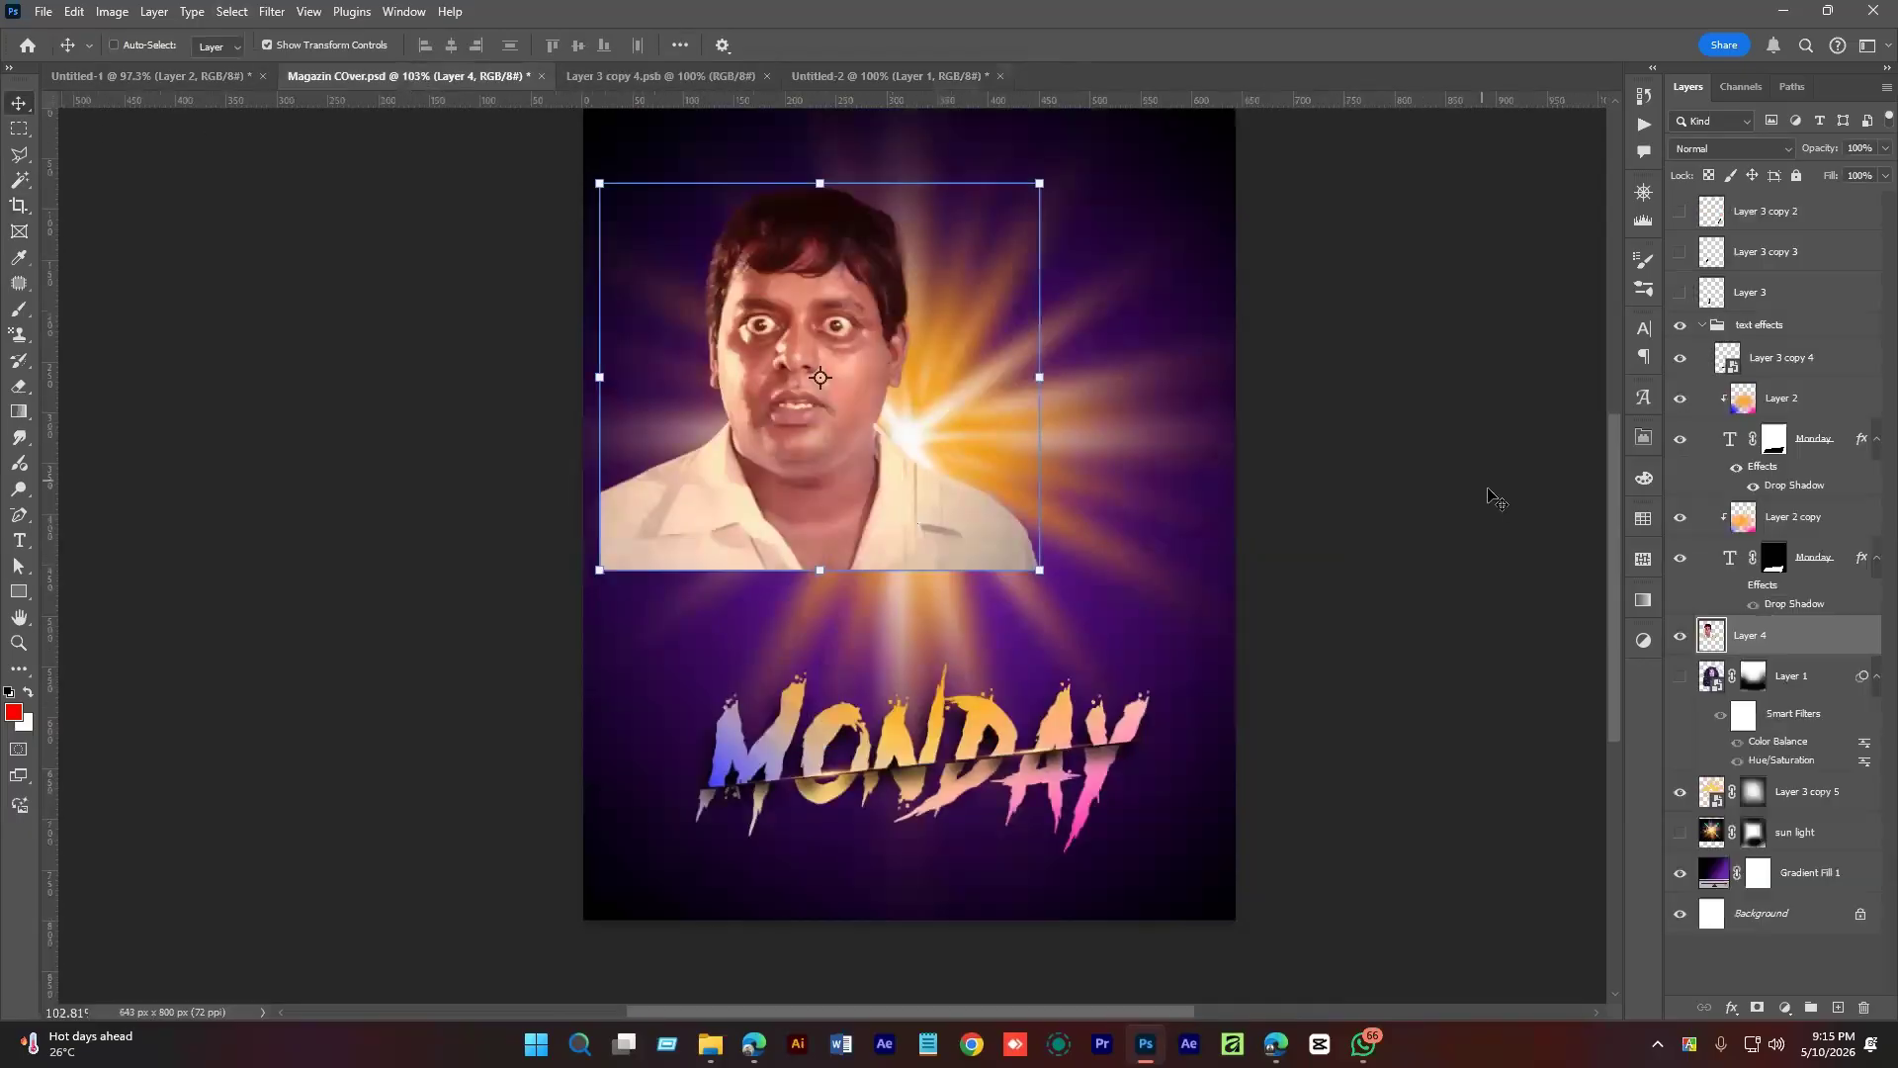
right_click(1784, 636)
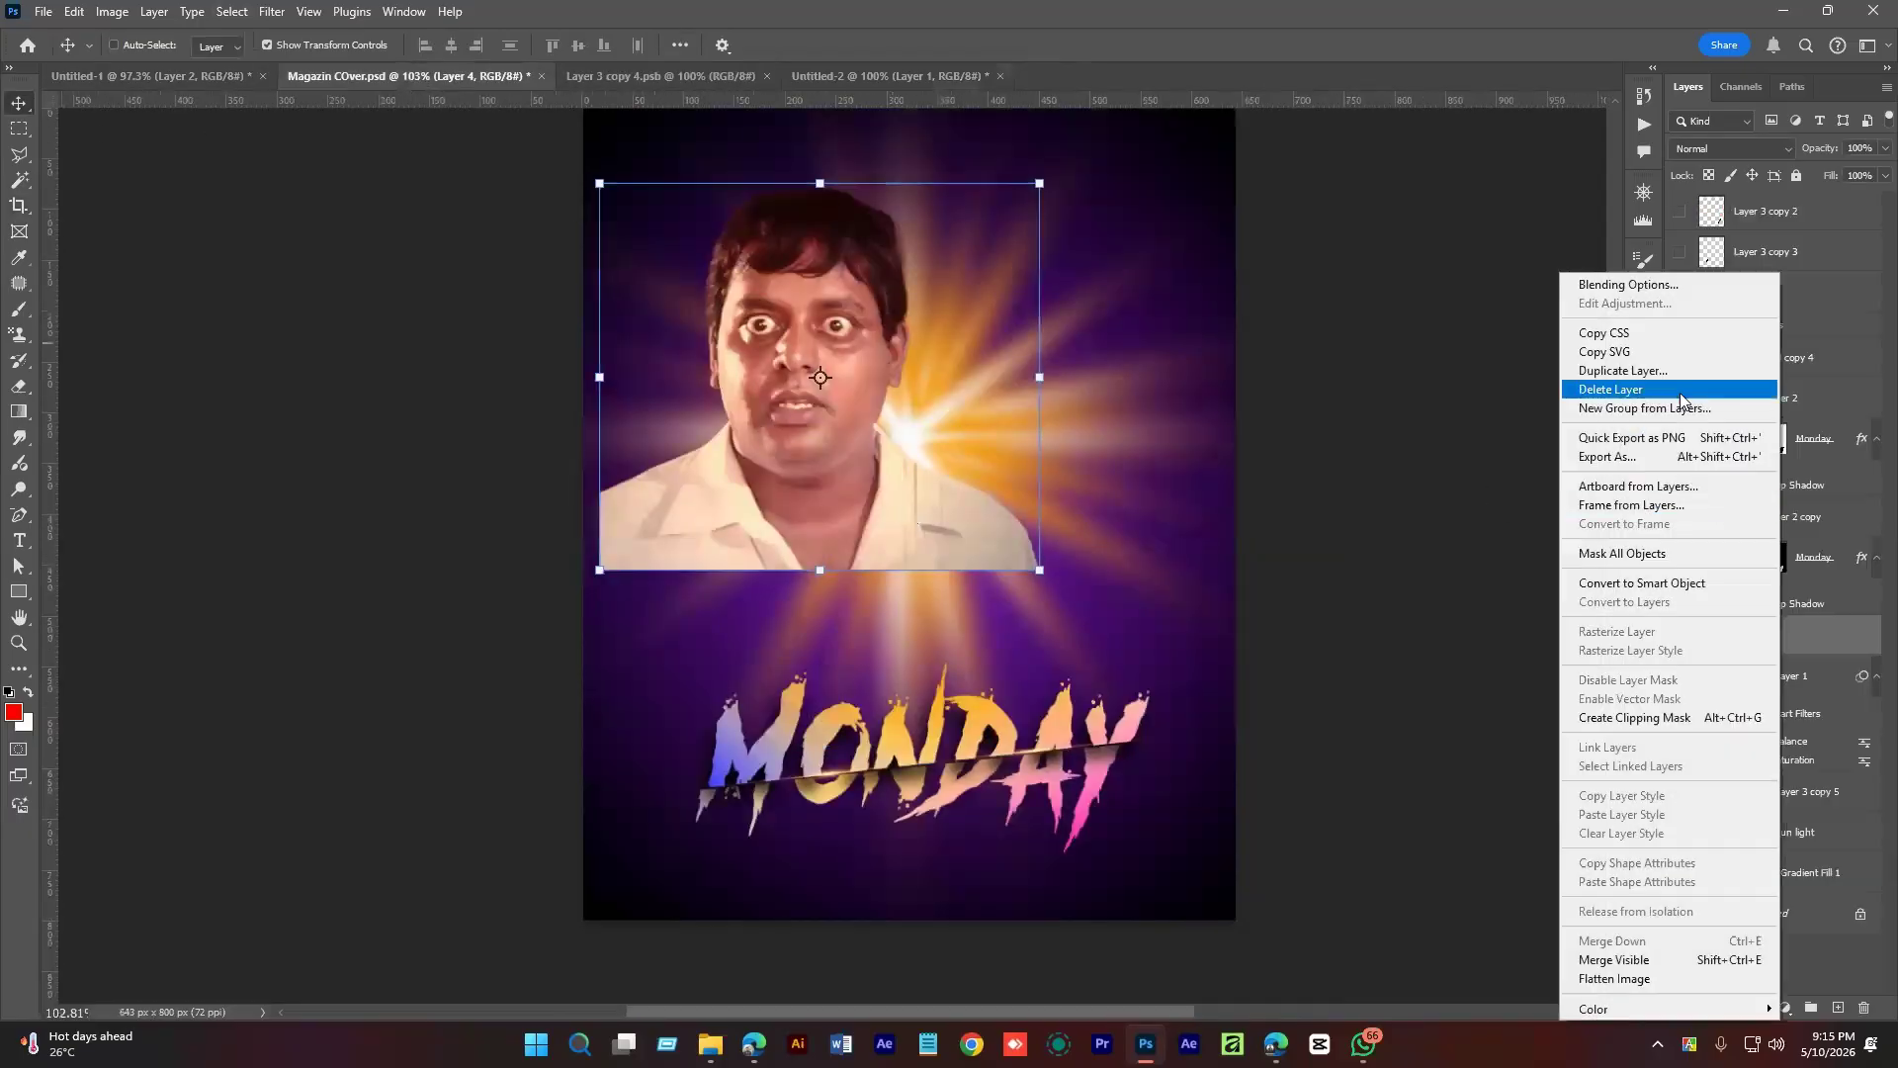
left_click(1651, 584)
Center the man over the sunburst and enlarge him to about 133% so his chest reaches the MONDAY title.
left_click_drag(782, 501, 882, 578)
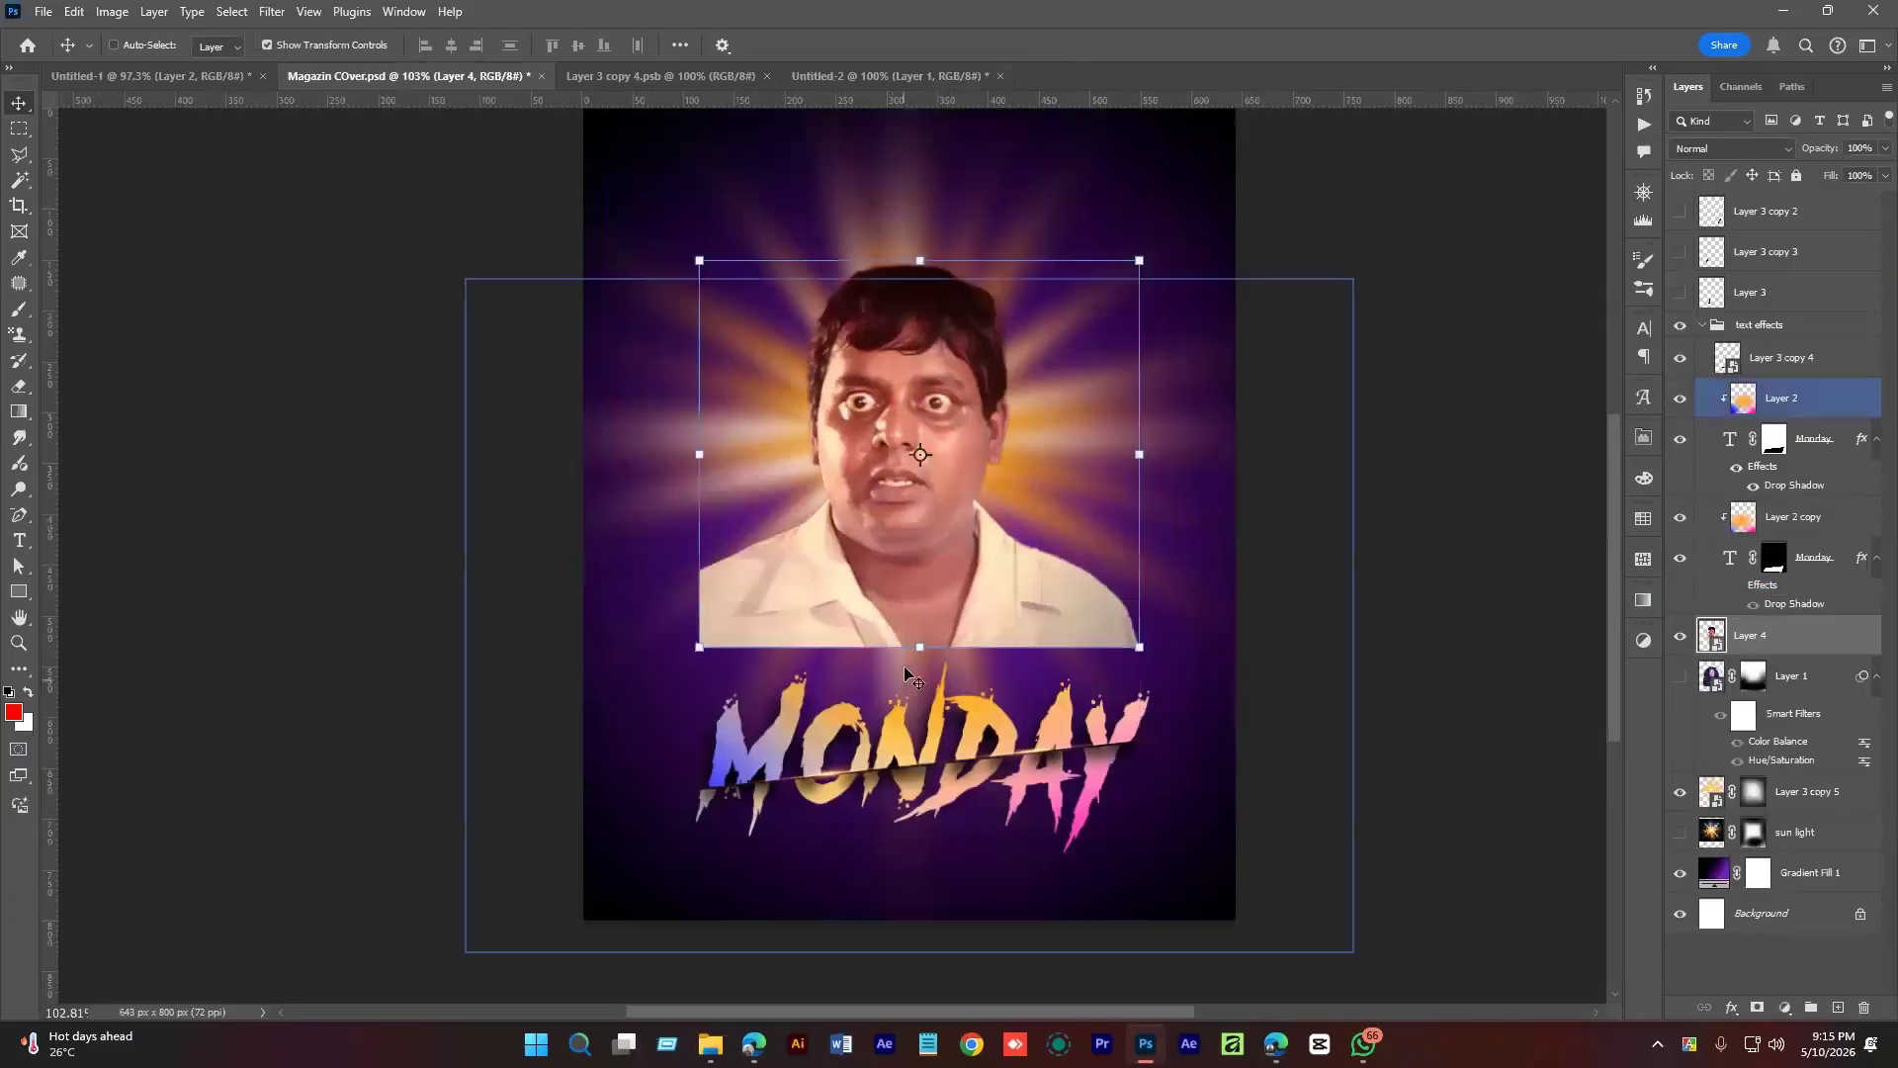
left_click_drag(920, 648, 937, 717)
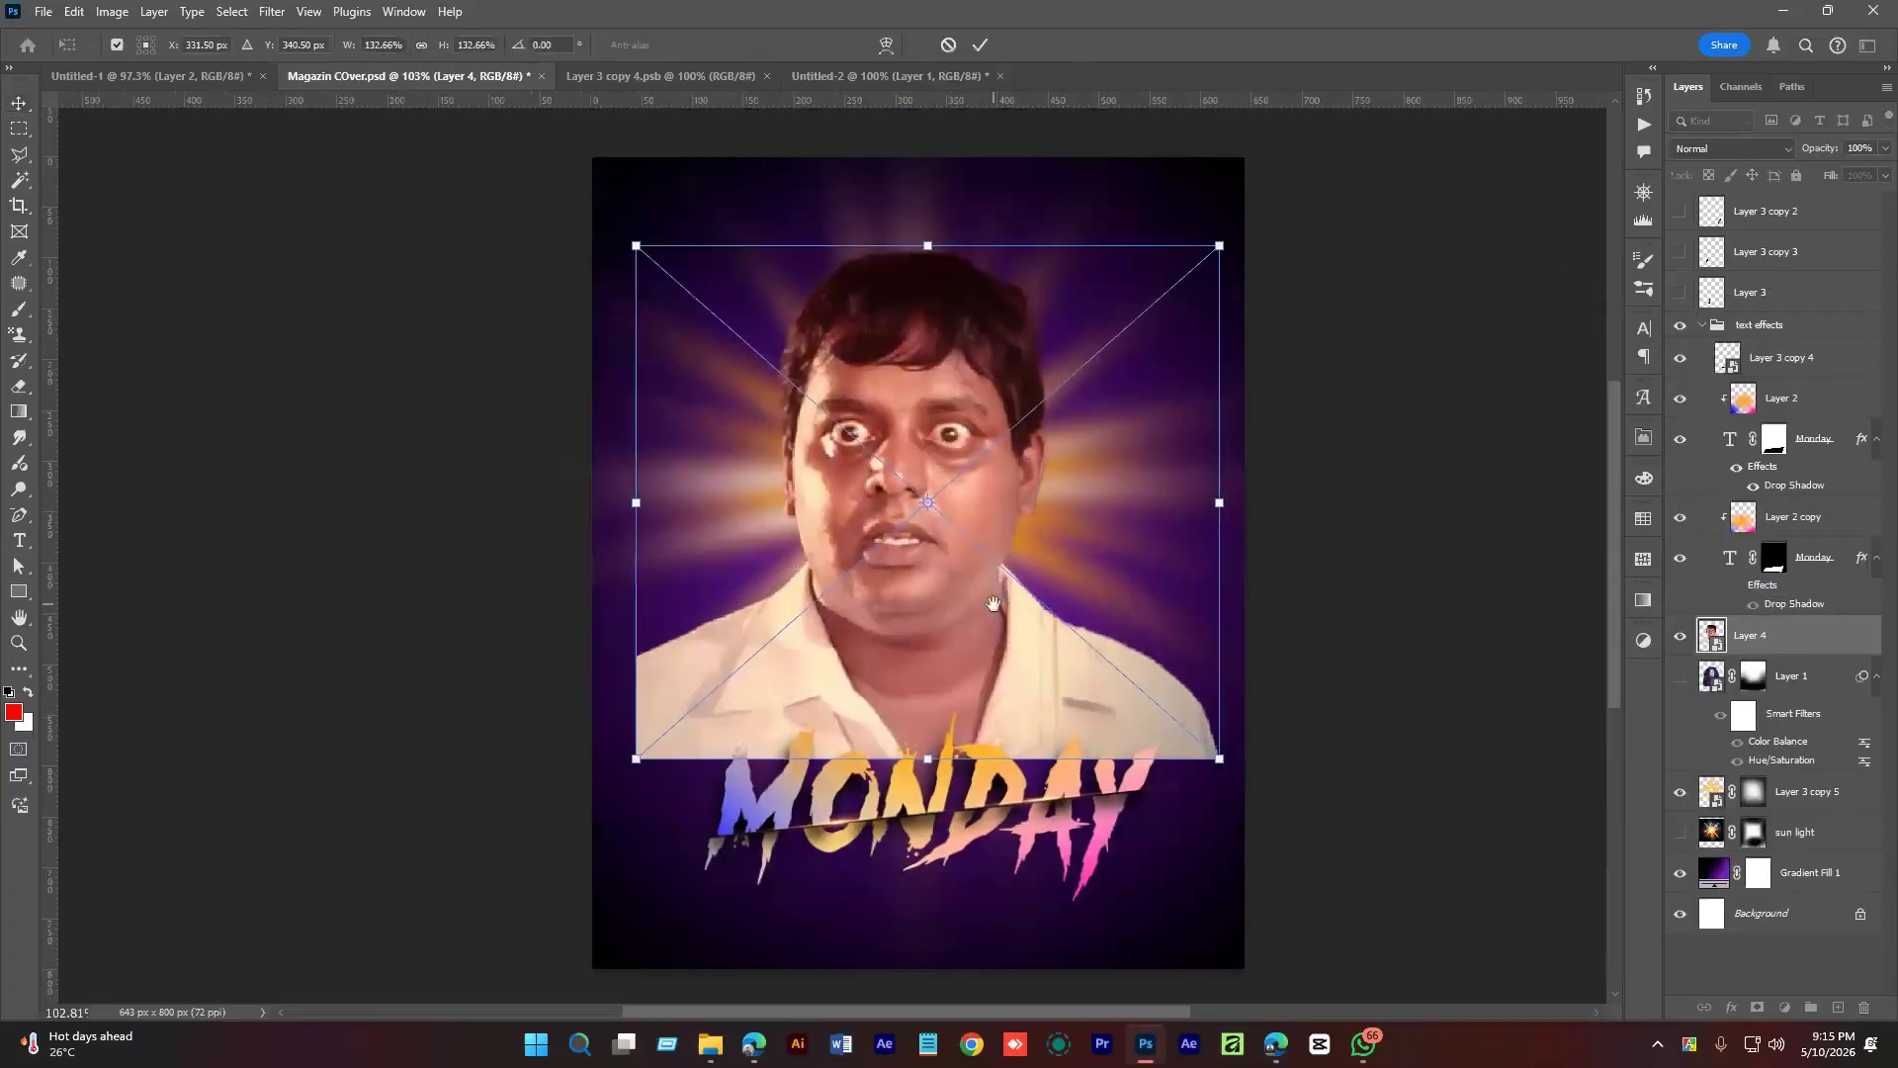
left_click(979, 46)
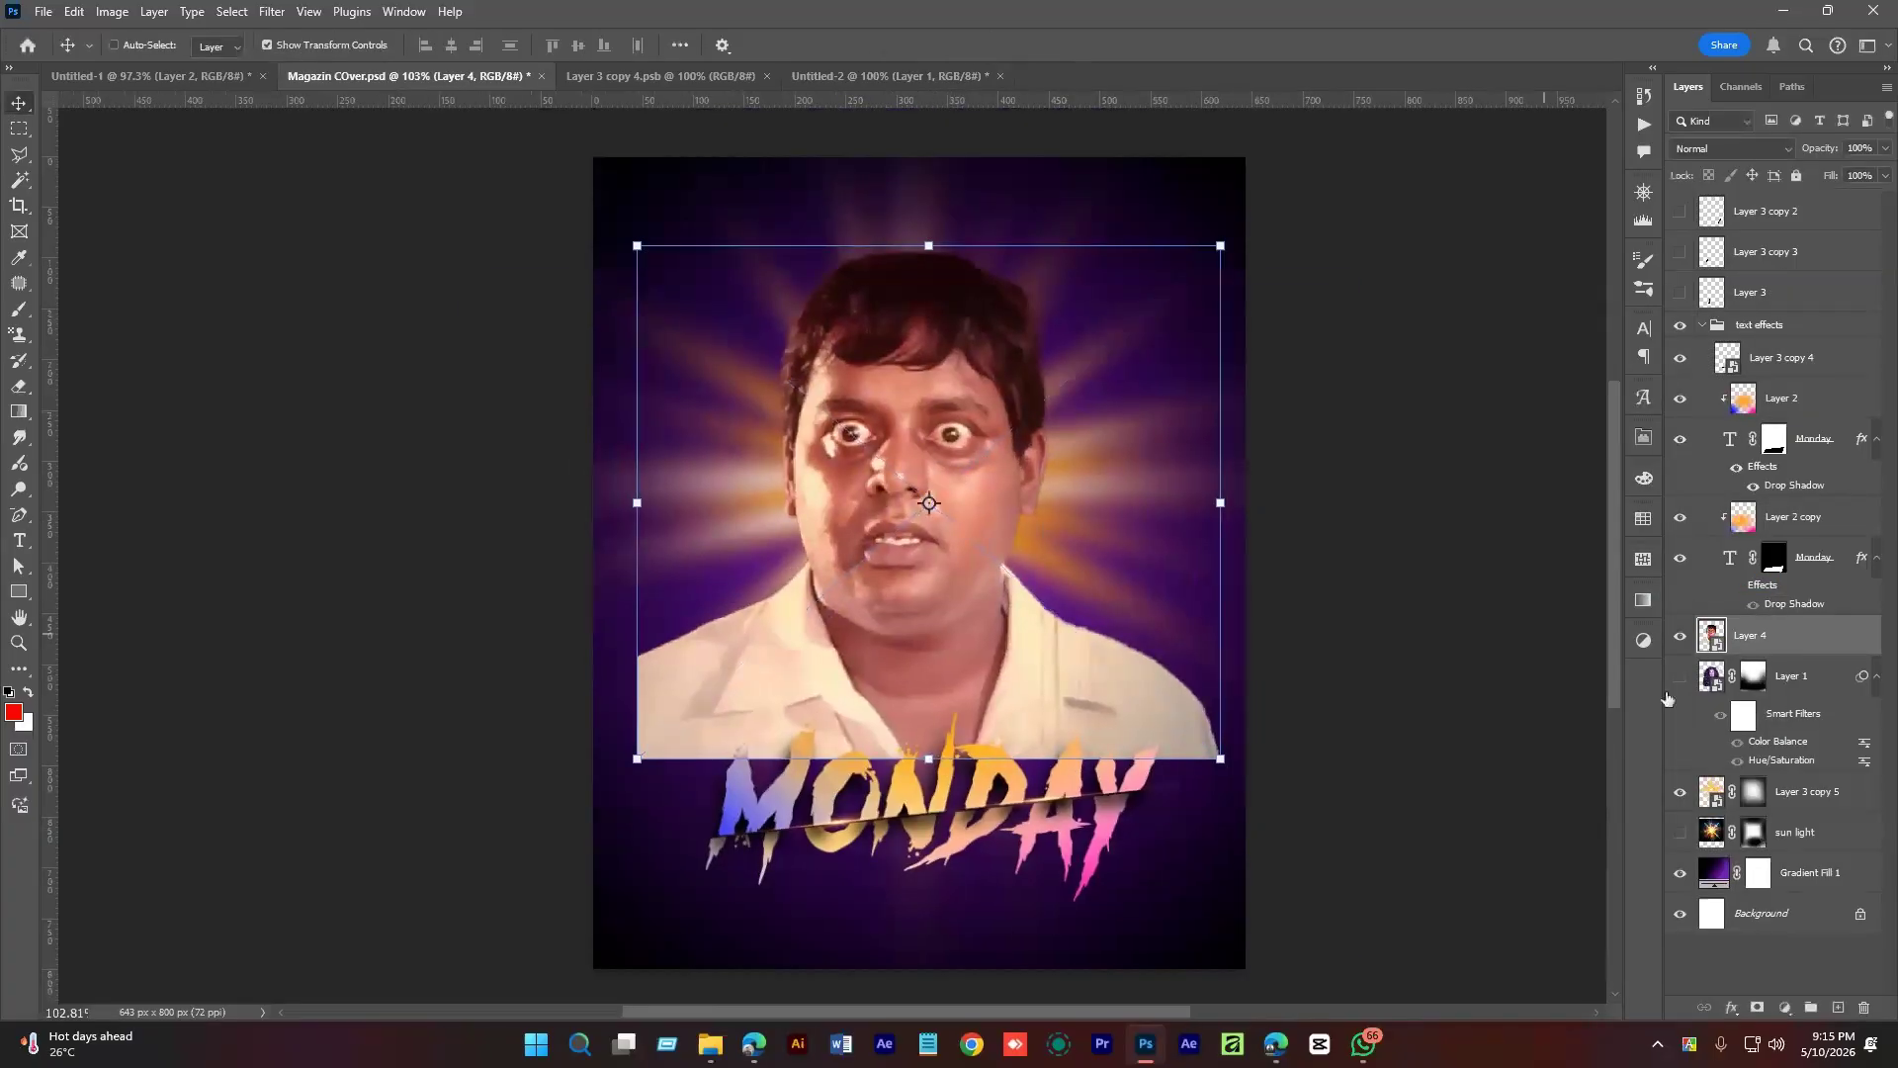
Add a layer mask to Layer 4 and fade the man's chest out with an upward black-to-white linear gradient.
left_click(1757, 1006)
key("g")
left_click_drag(934, 780, 934, 558)
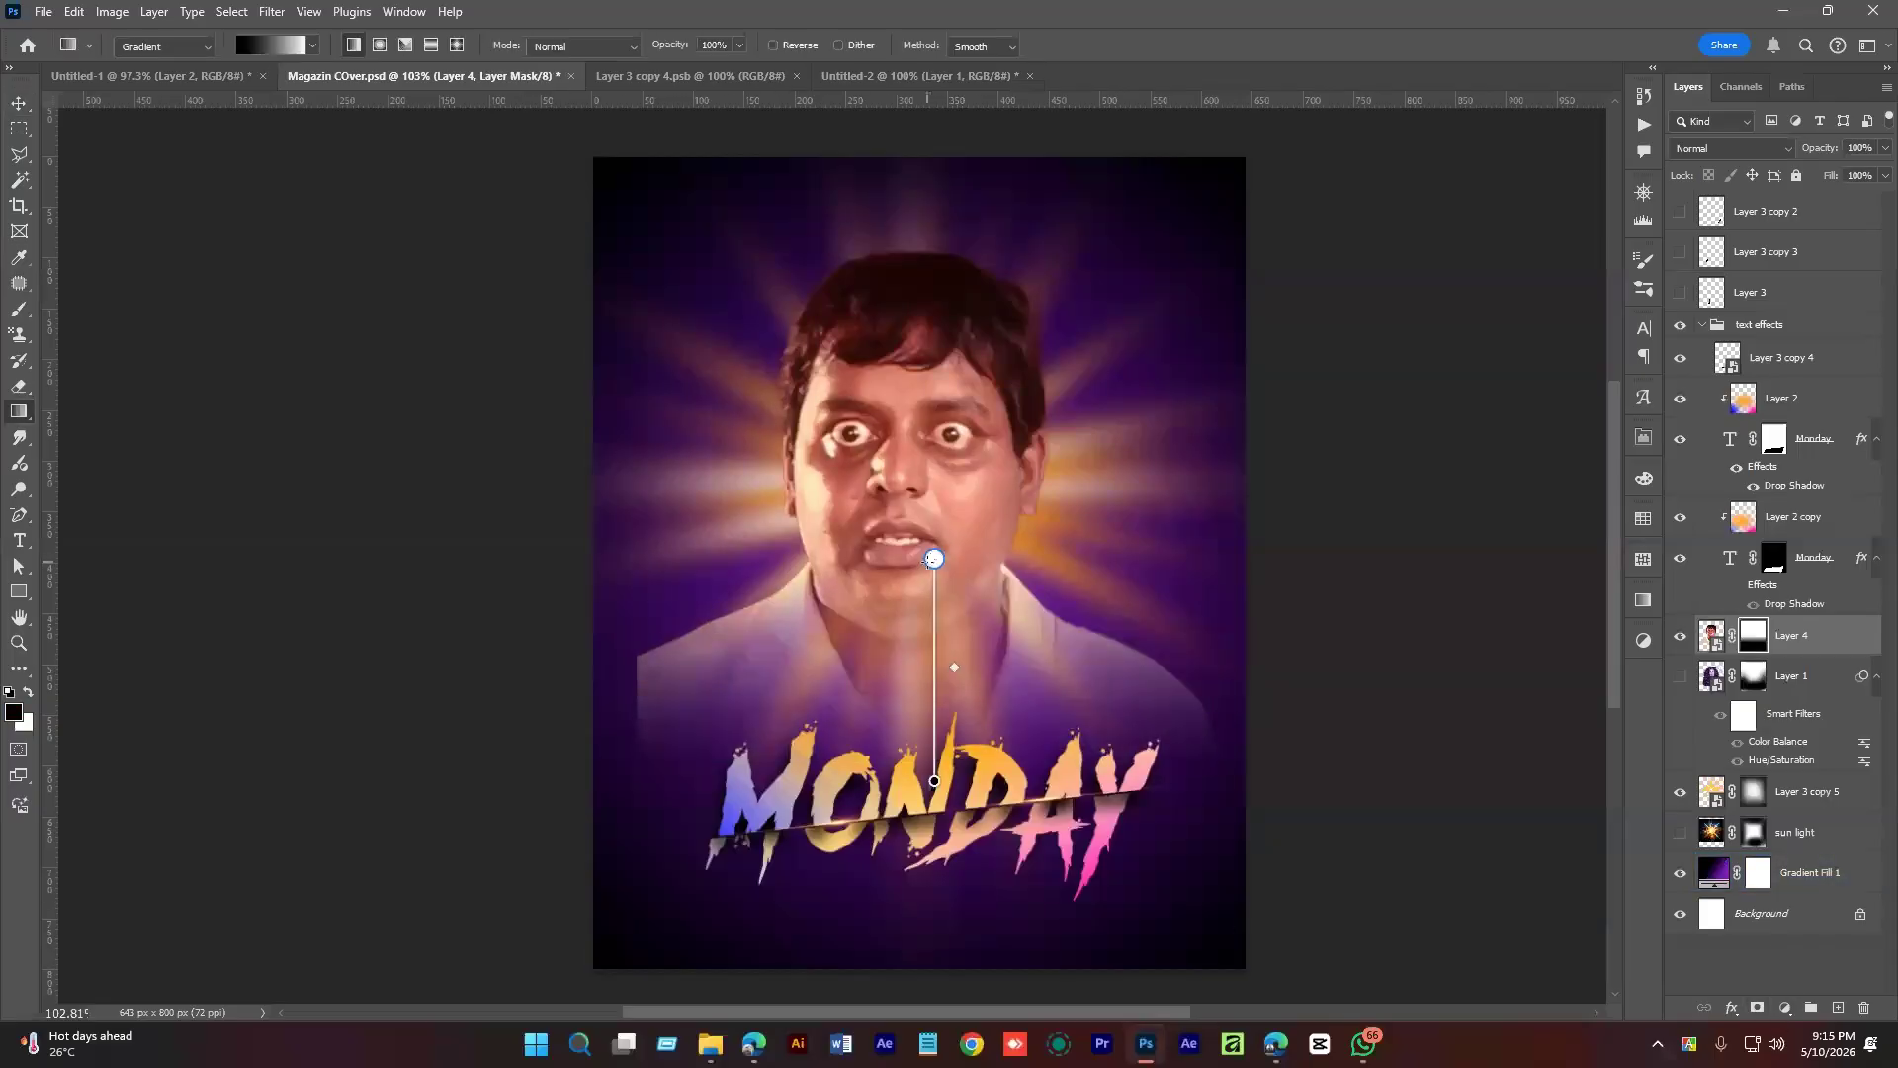
Replace the splatter brush with the soft round brush from General Brushes.
key("b")
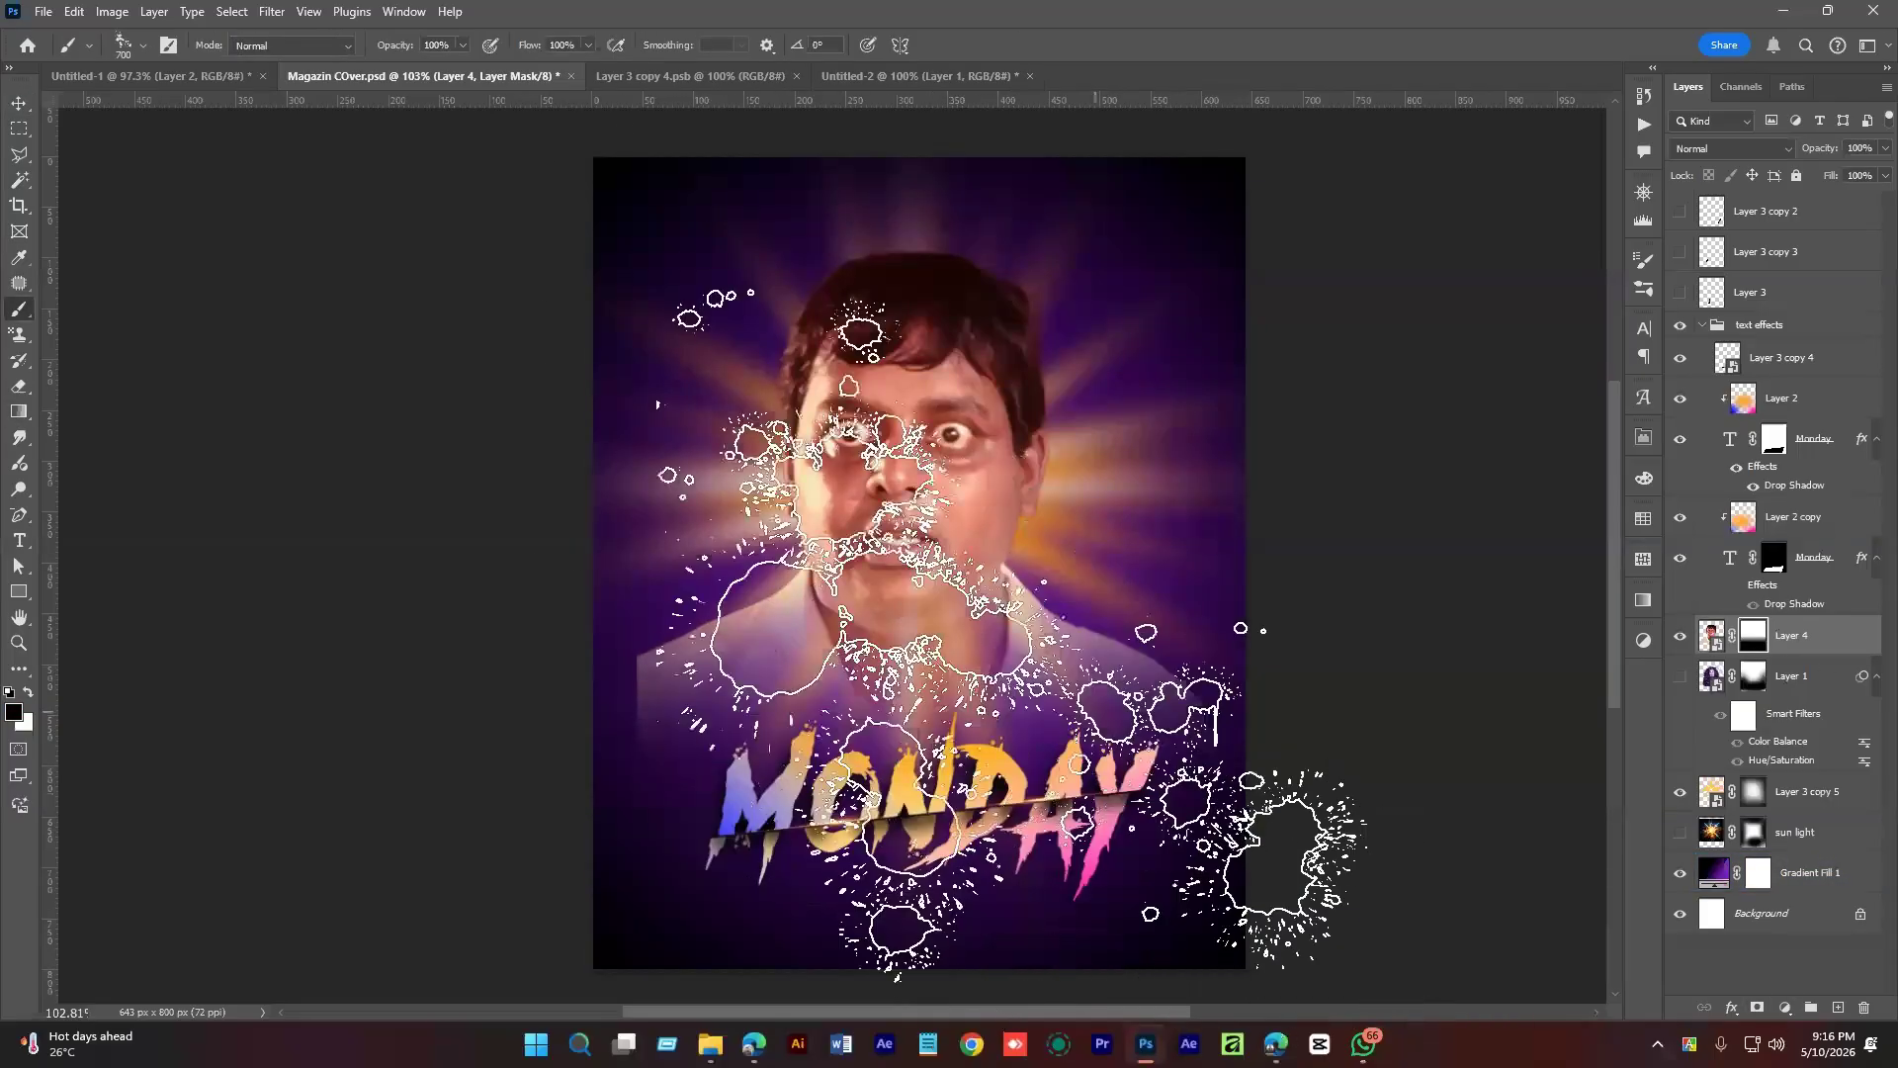
right_click(978, 474)
left_click_drag(1280, 744, 1280, 647)
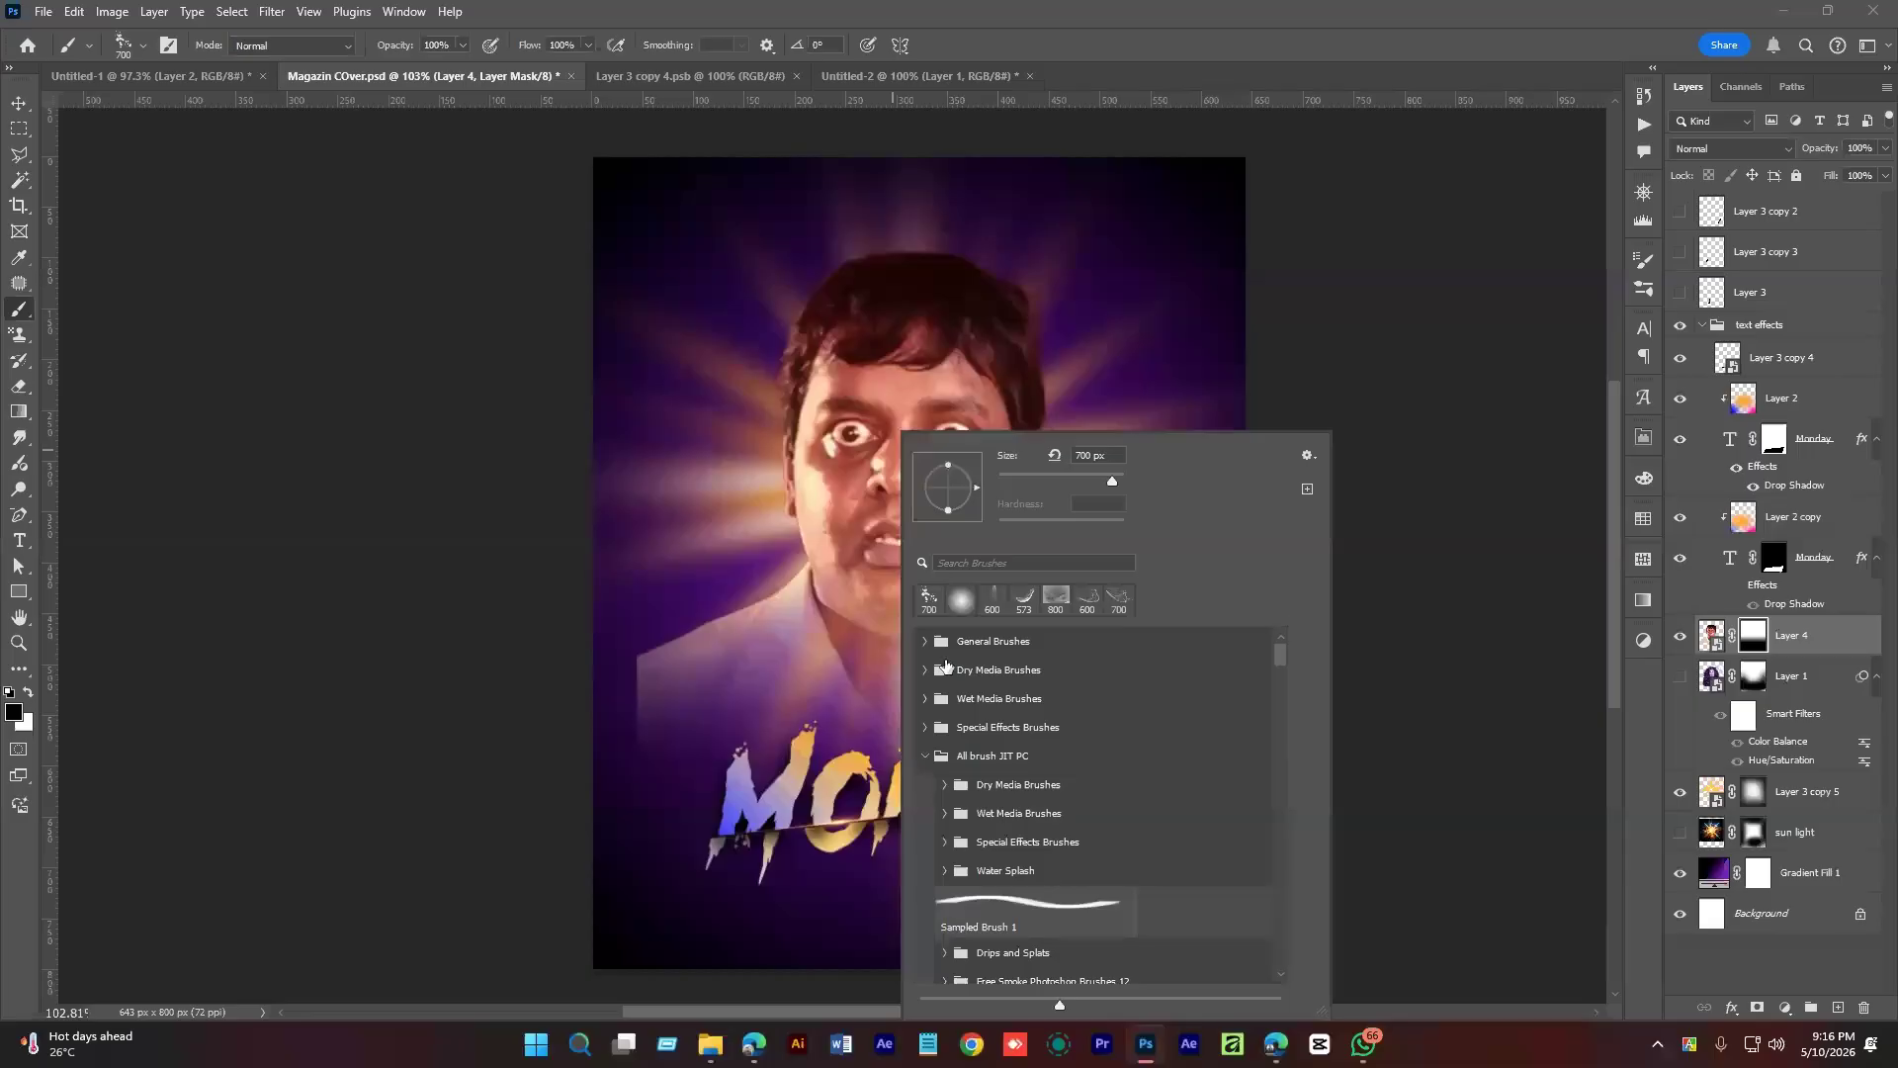
left_click(928, 643)
left_click(1058, 670)
left_click(1275, 87)
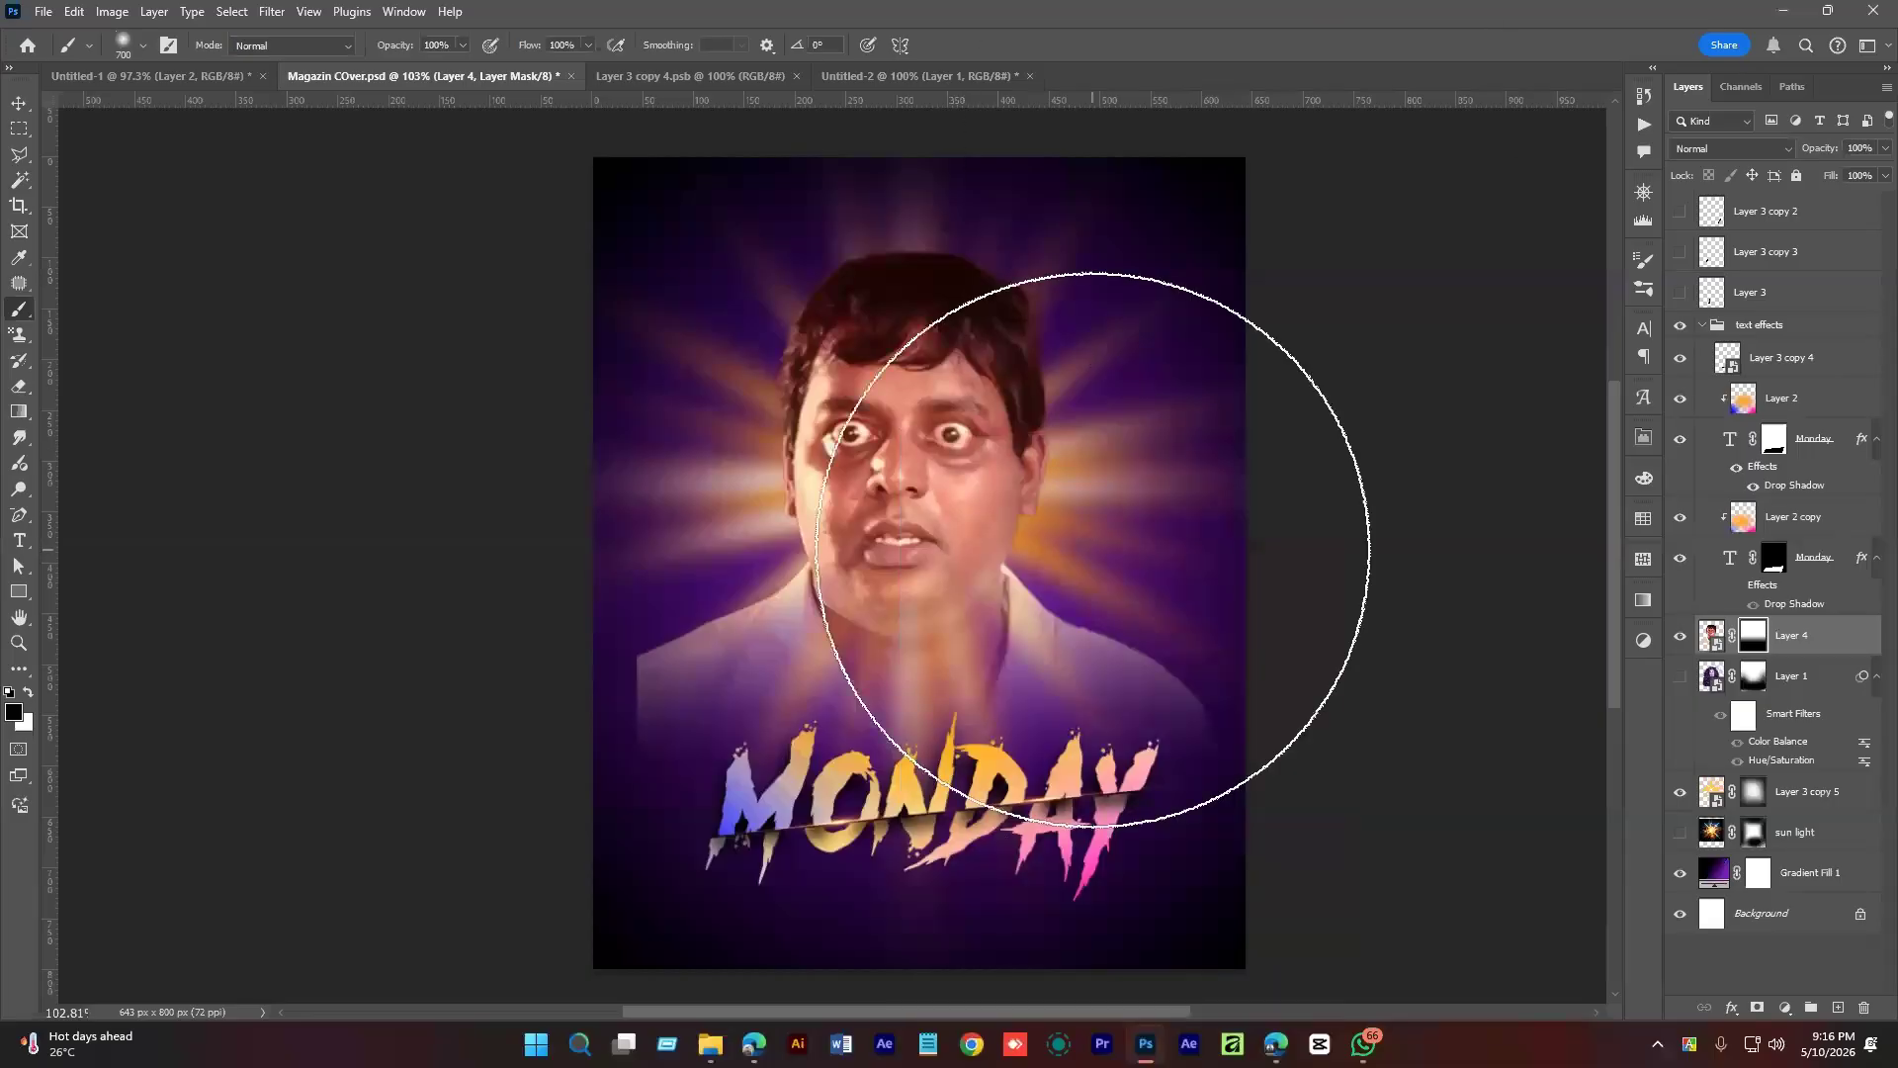
Paint black on Layer 4's mask to fade the man's shoulder edges, enlarging the brush to 300 px at 50% opacity.
key("bracketleft")
key("bracketleft")
key("bracketleft")
key("bracketleft")
key("bracketleft")
key("bracketleft")
key("bracketleft")
key("bracketleft")
key("bracketleft")
key("bracketleft")
key("bracketleft")
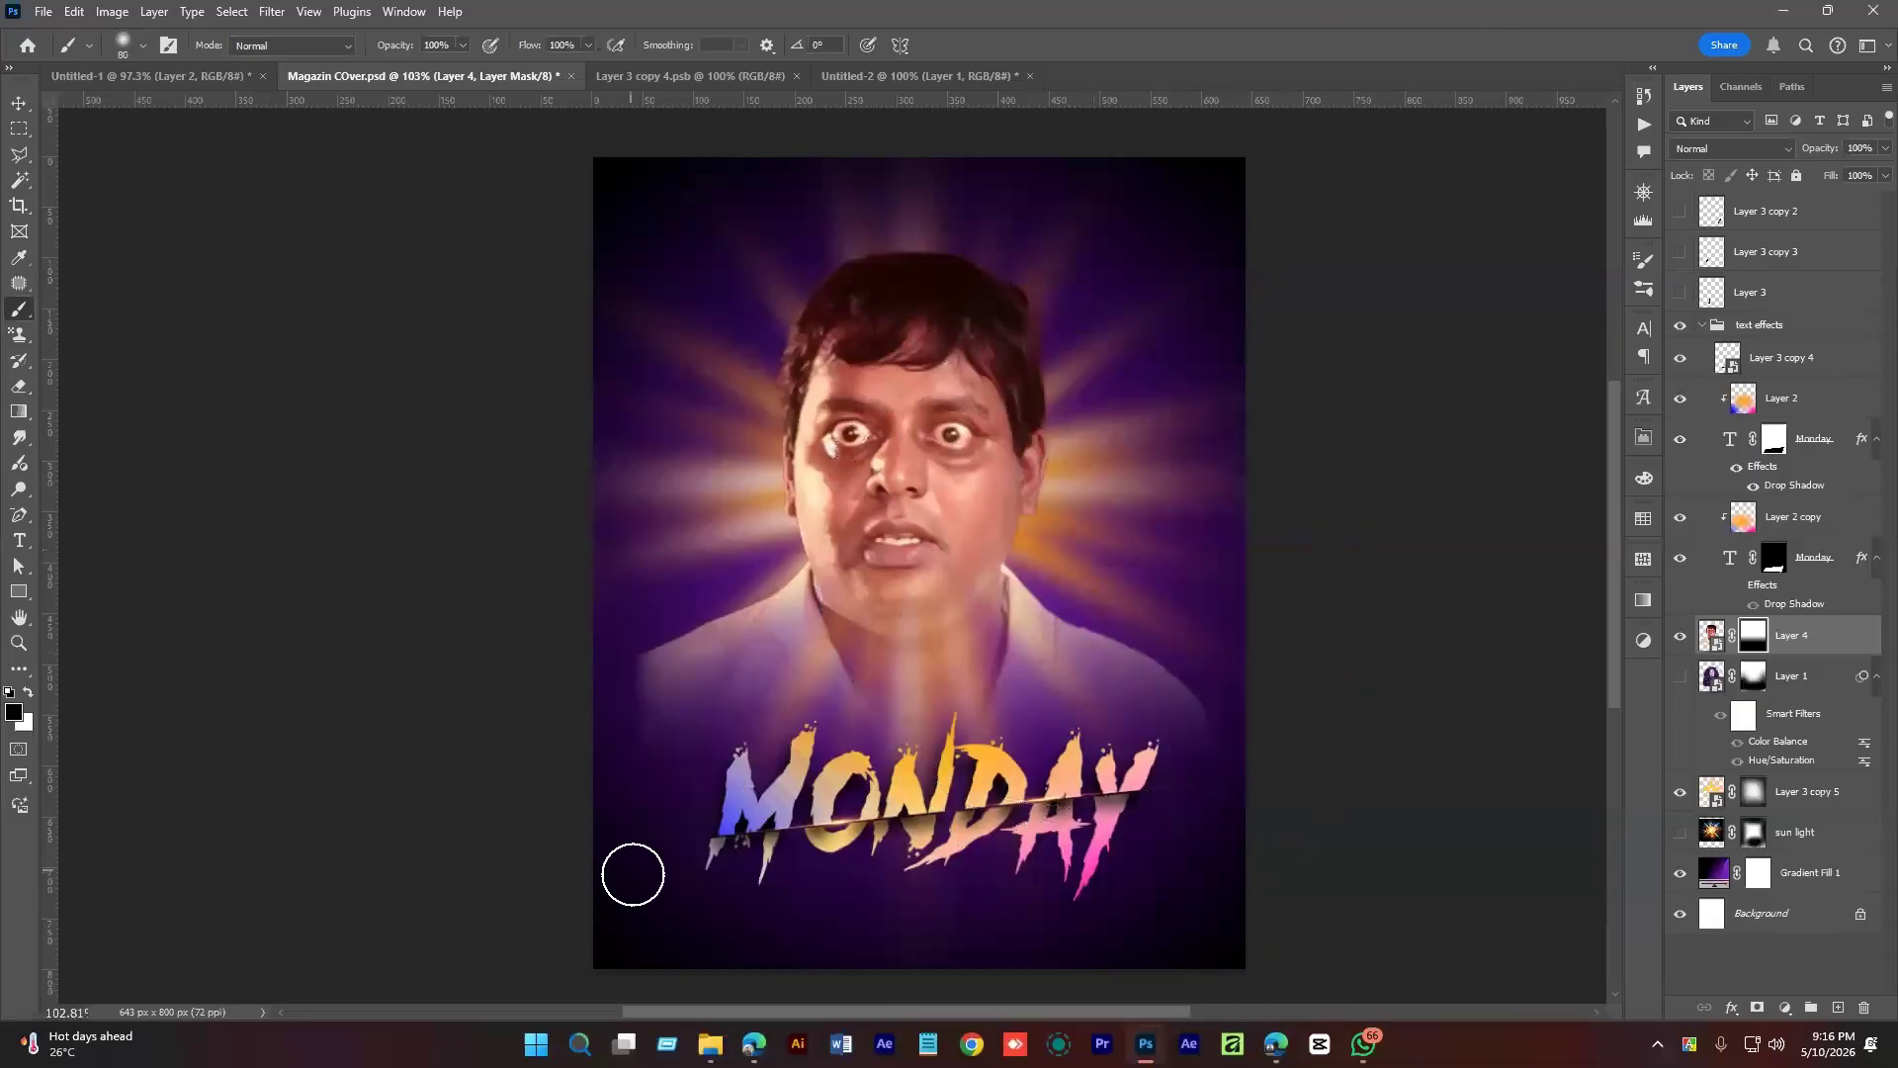
key("bracketright")
key("bracketright")
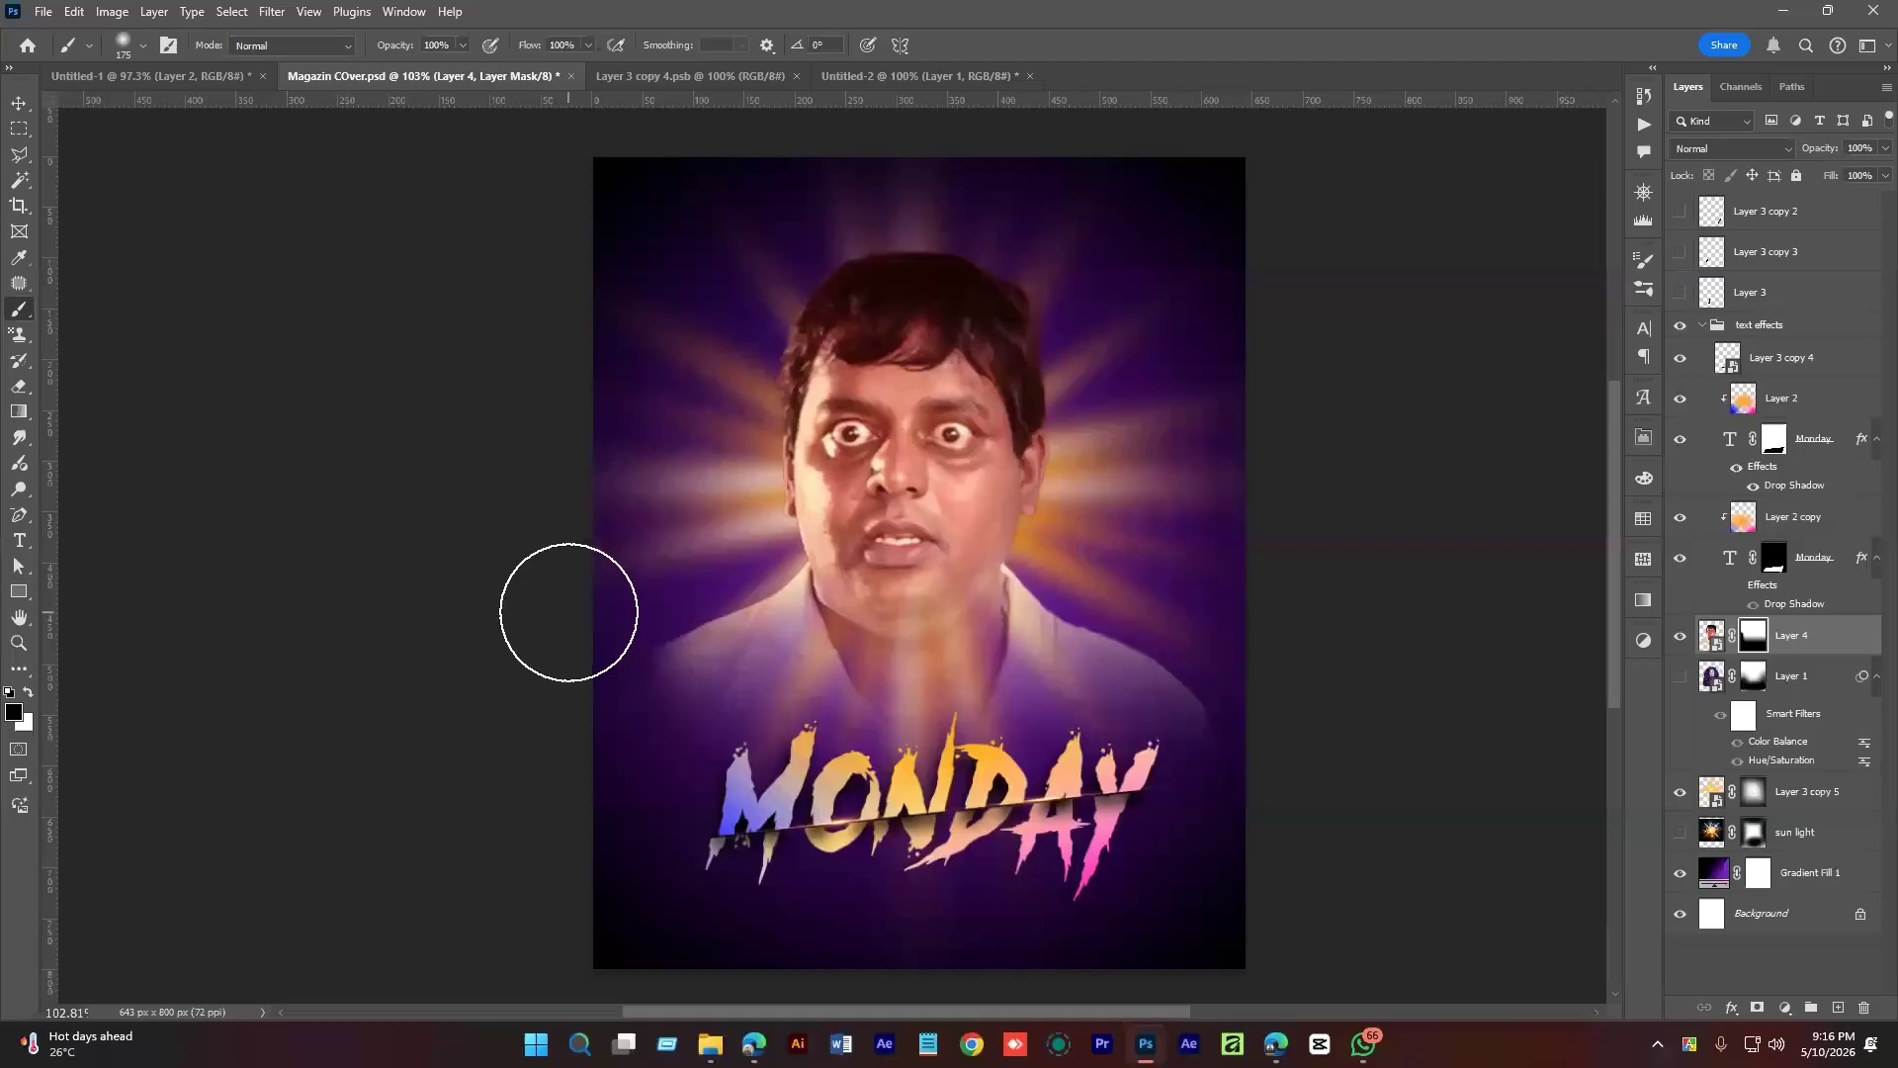
key("bracketright")
key("bracketright")
key("bracketright")
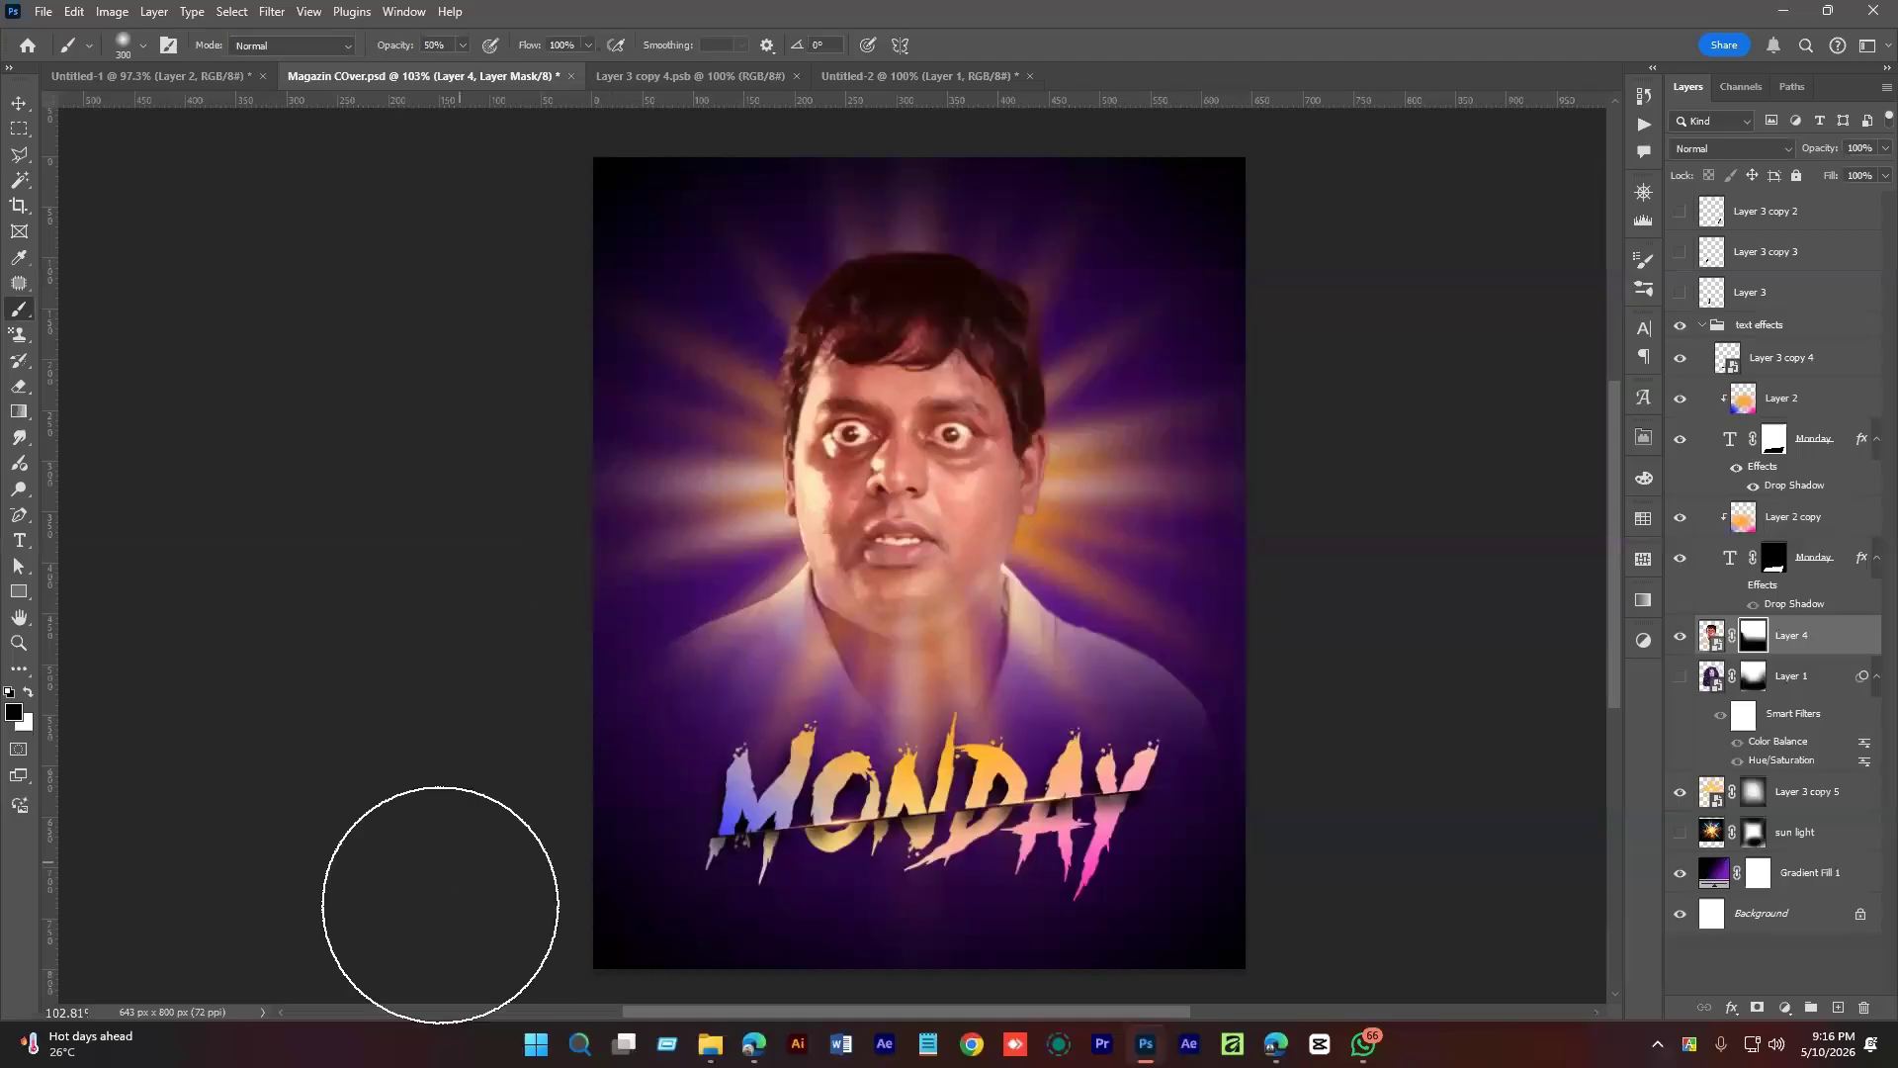
scroll(1097, 652, "down", 1)
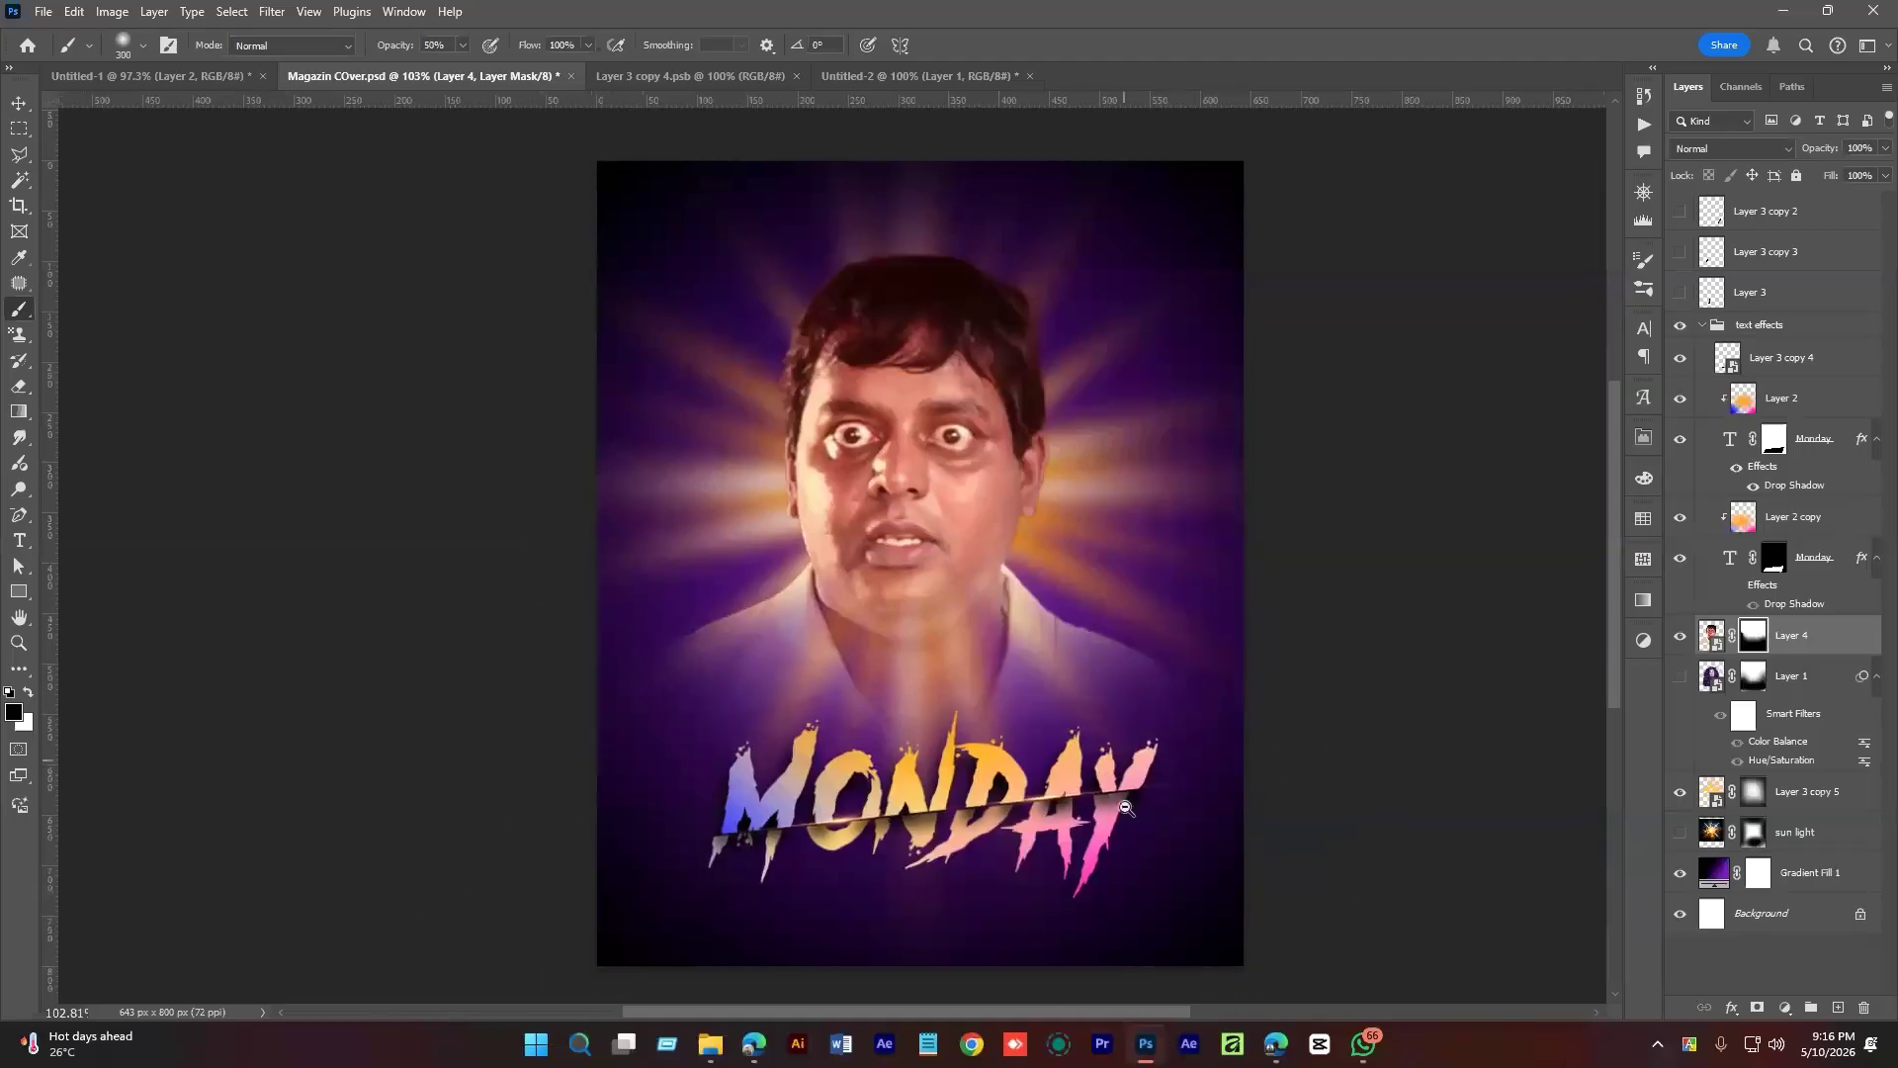
left_click(1824, 647)
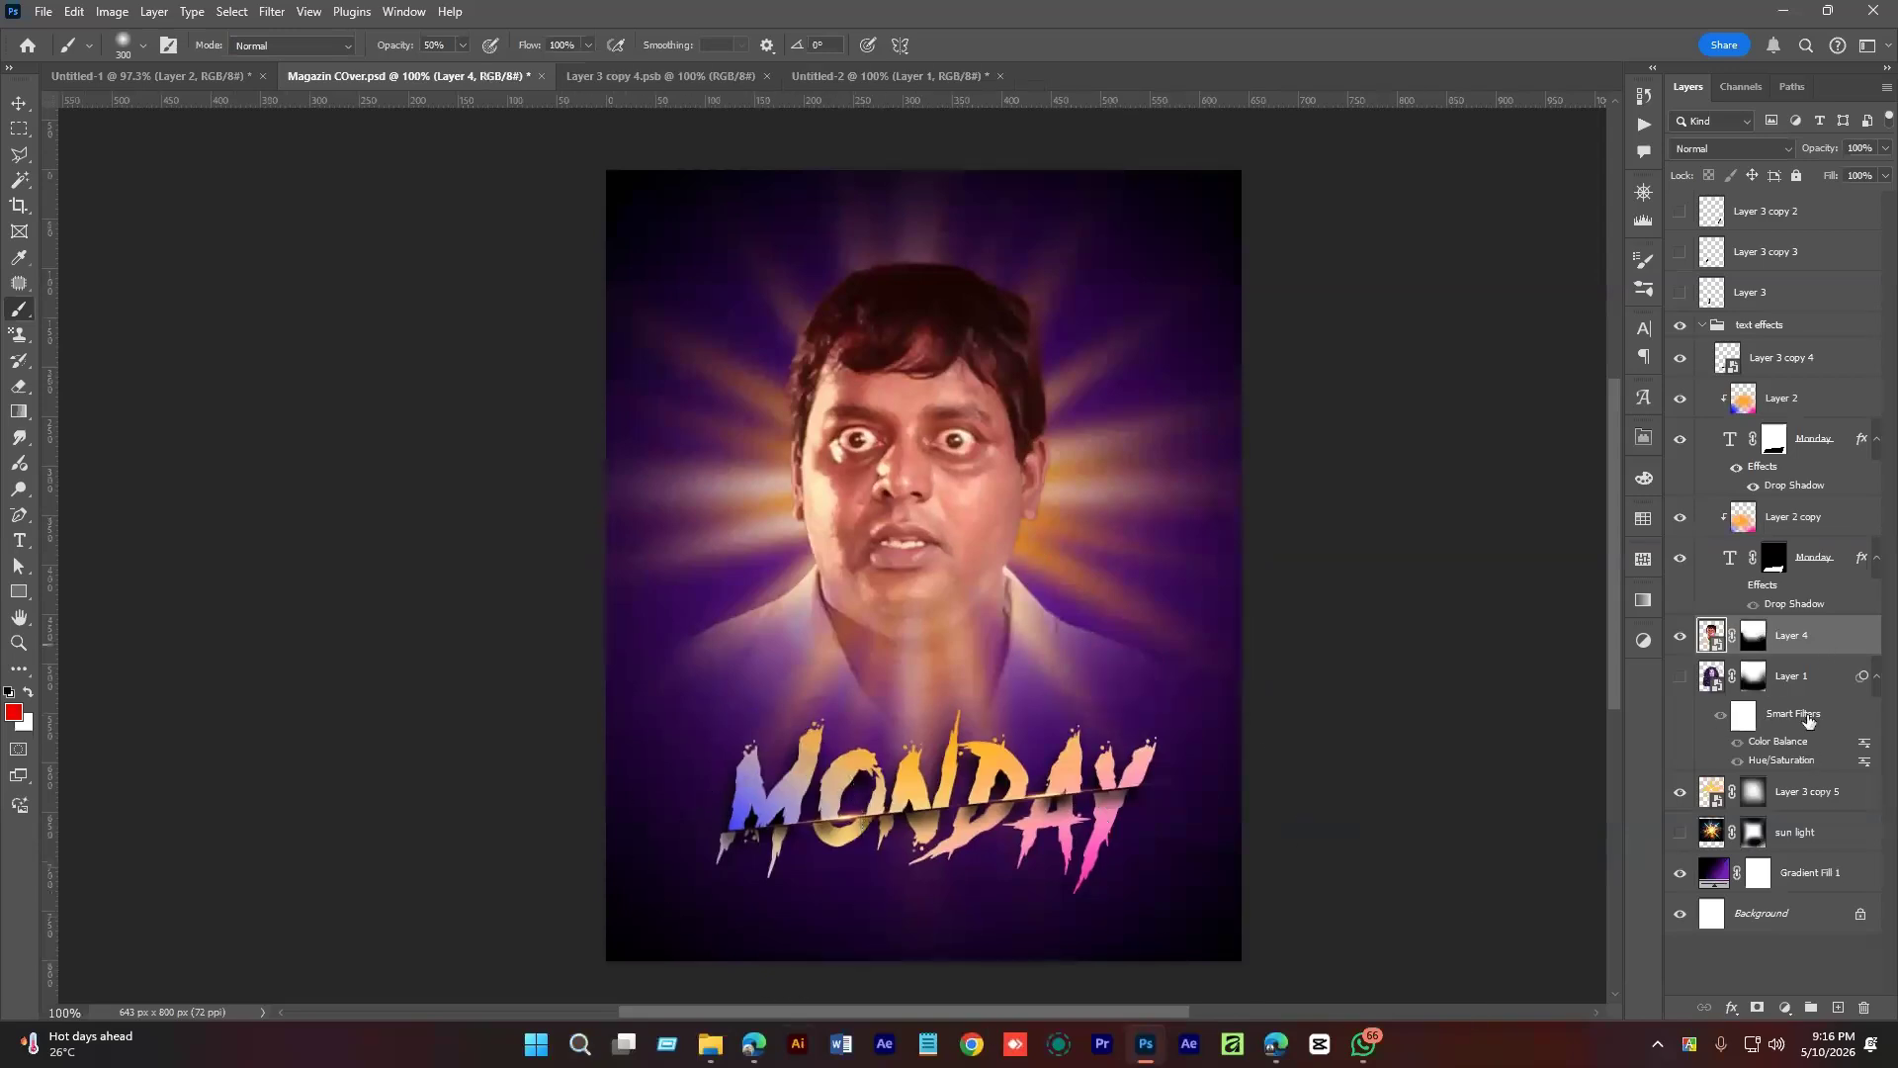
right_click(1807, 720)
right_click(1801, 676)
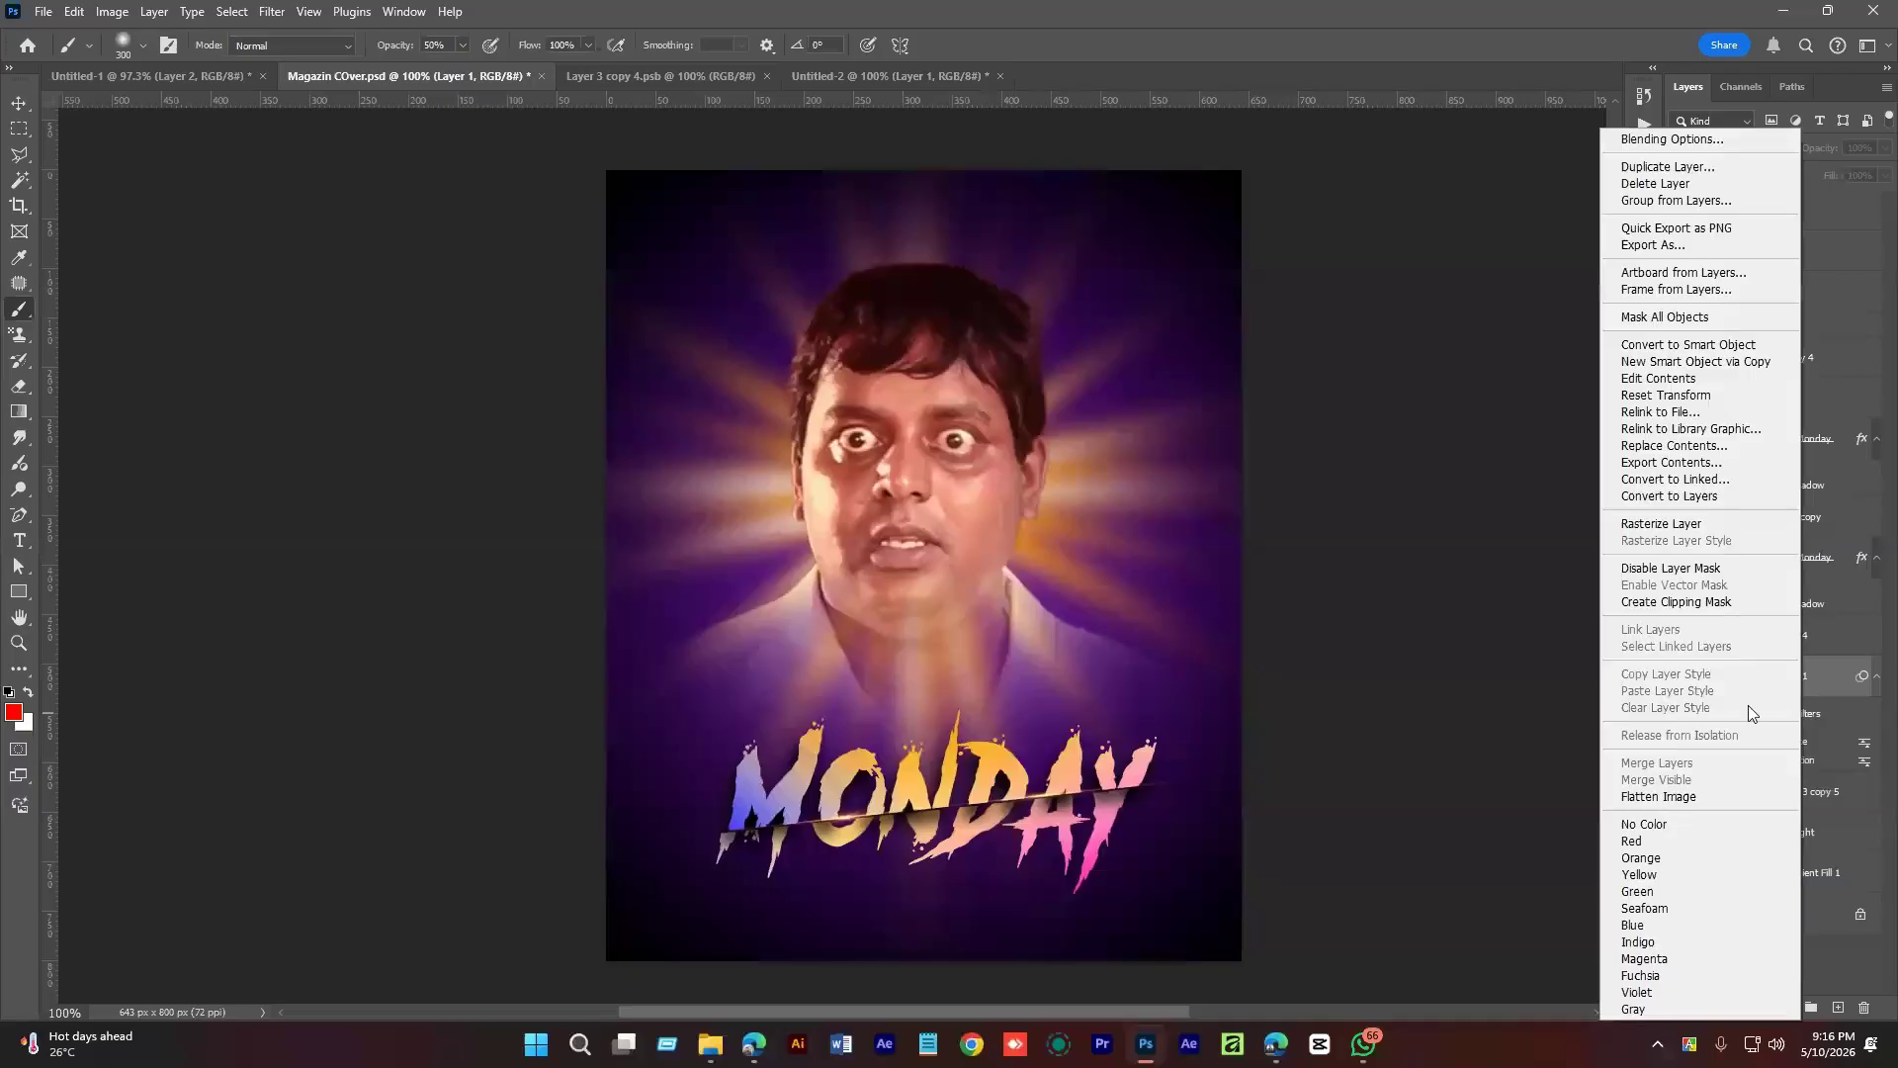
left_click(1493, 662)
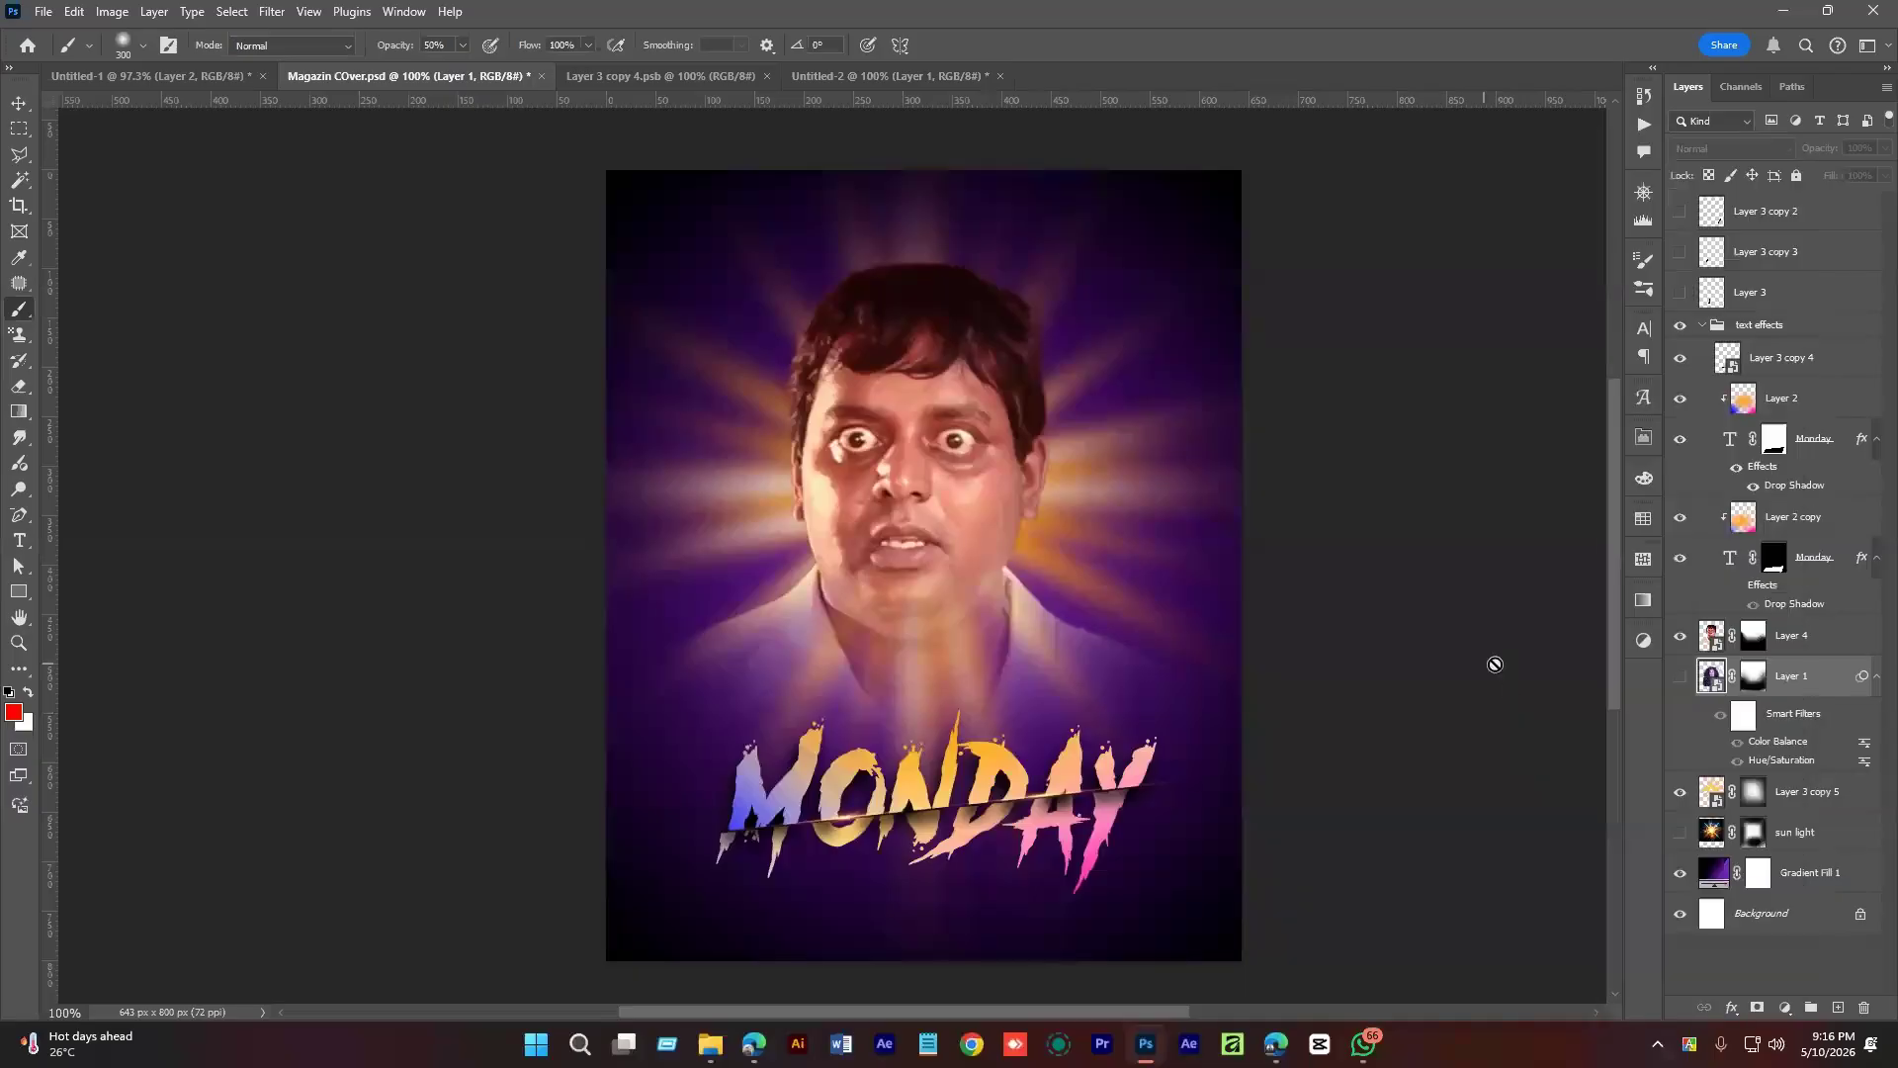
left_click(1680, 676)
right_click(1791, 678)
key("Escape")
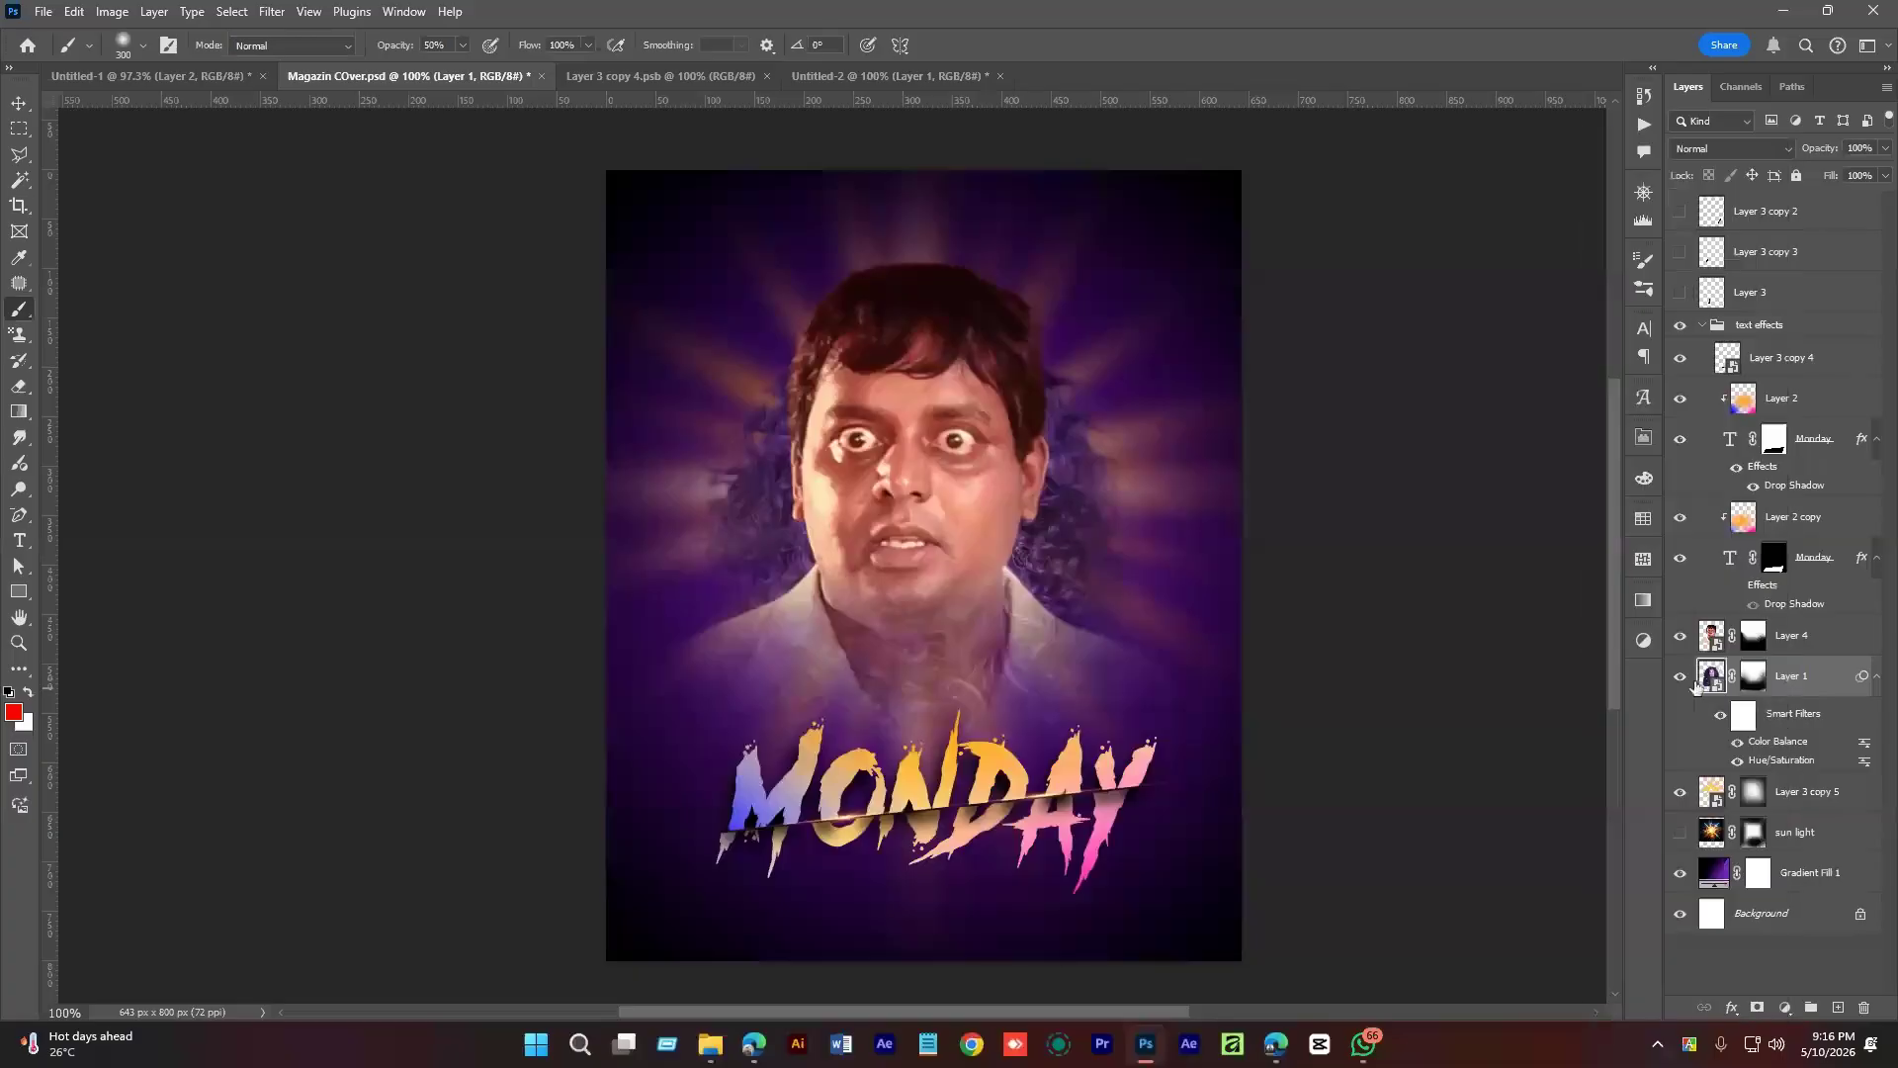
left_click(1680, 676)
Apply Color Balance to Layer 4 with midtone levels -46, -27 and +66.
left_click(1803, 642)
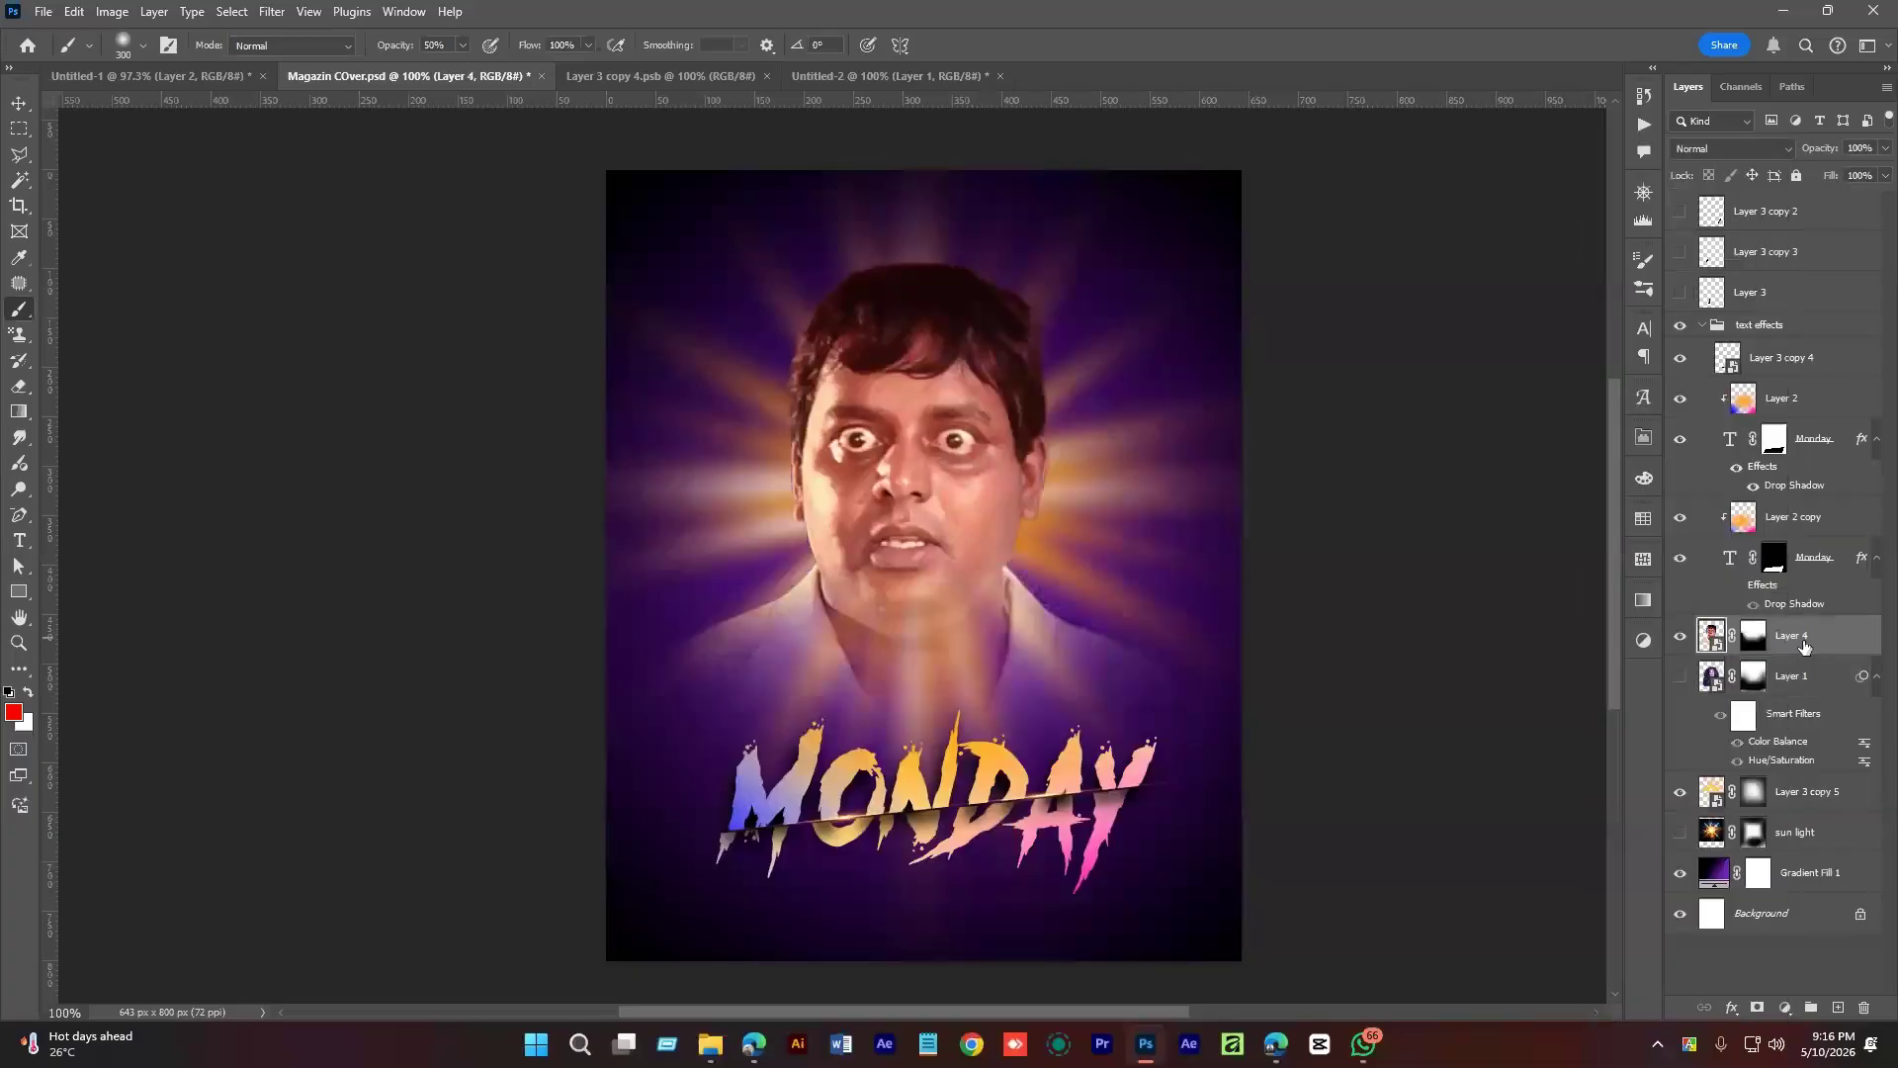
key("ctrl+b")
mouse_move(1259, 369)
left_mouse_down()
mouse_move(1319, 371)
mouse_move(1212, 329)
mouse_move(1231, 348)
left_mouse_up()
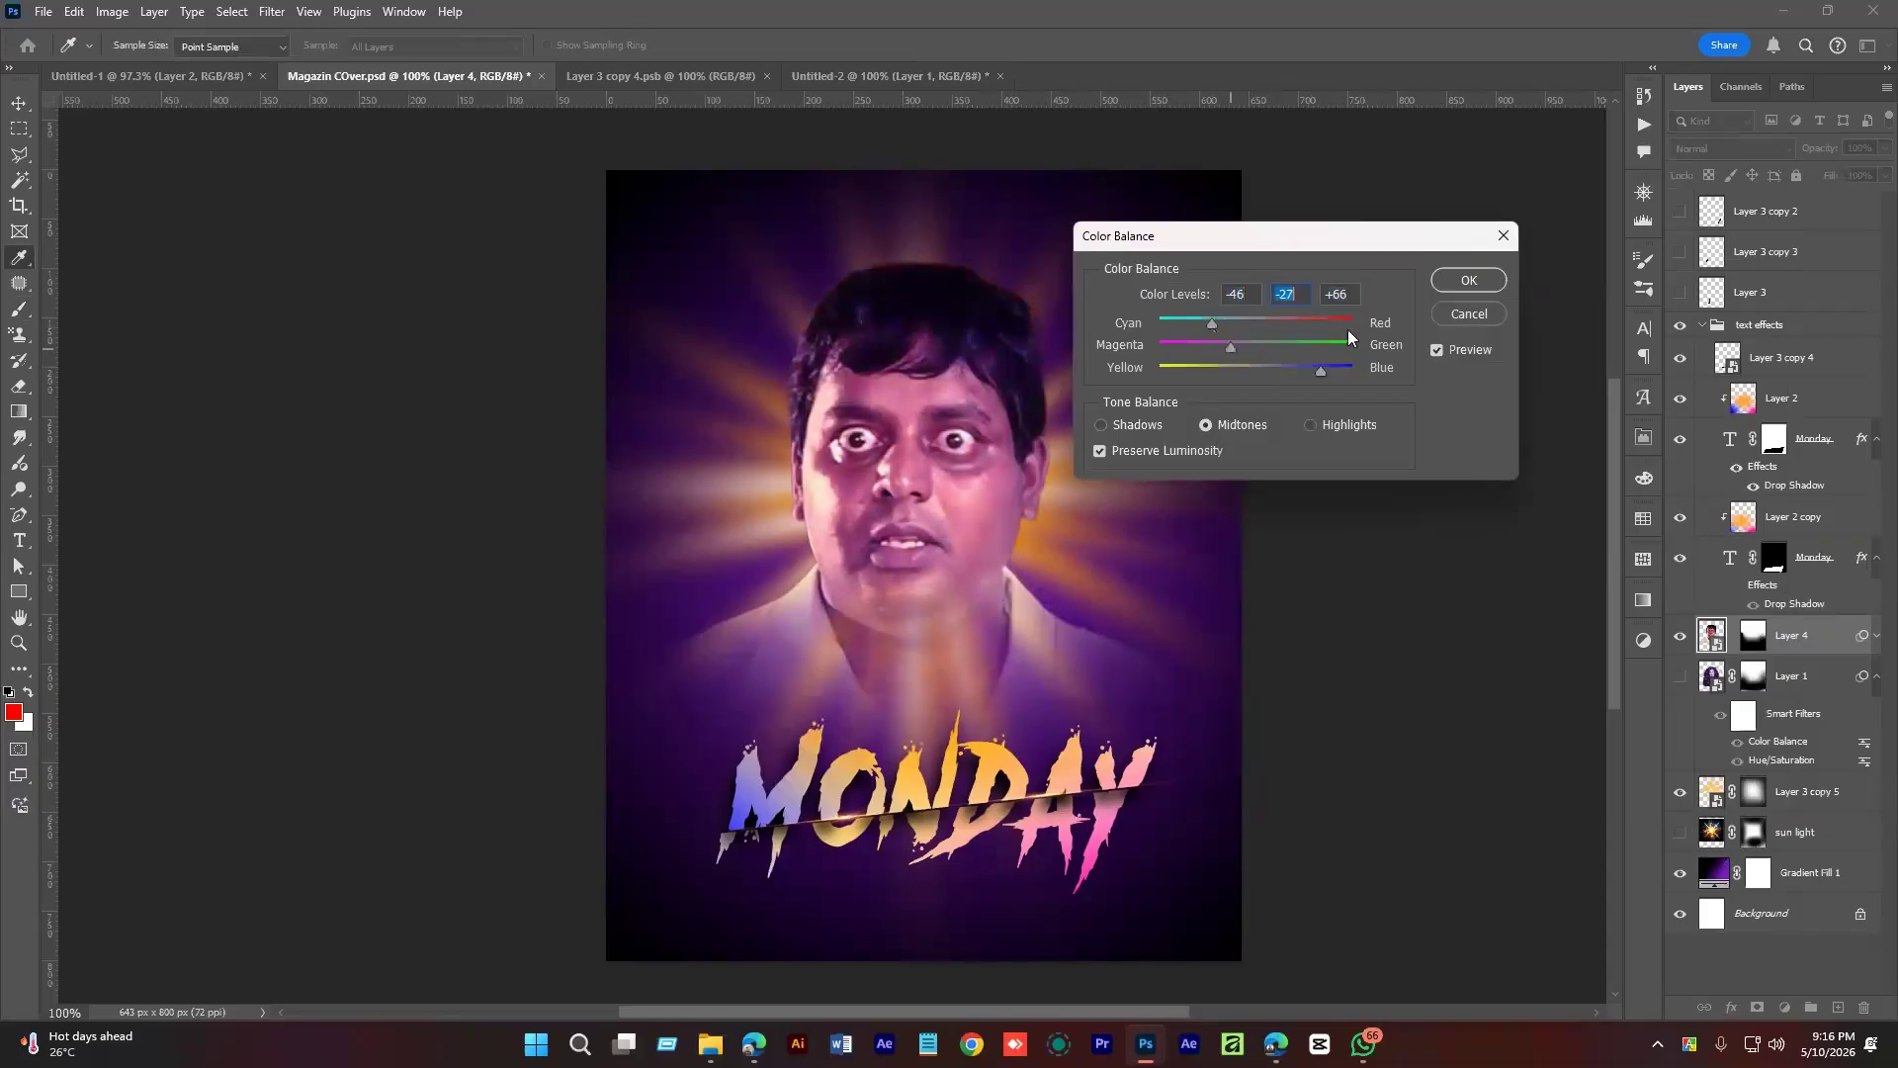
left_click(1469, 280)
Apply Hue/Saturation to Layer 4 with hue -22 and saturation -52.
key("ctrl+u")
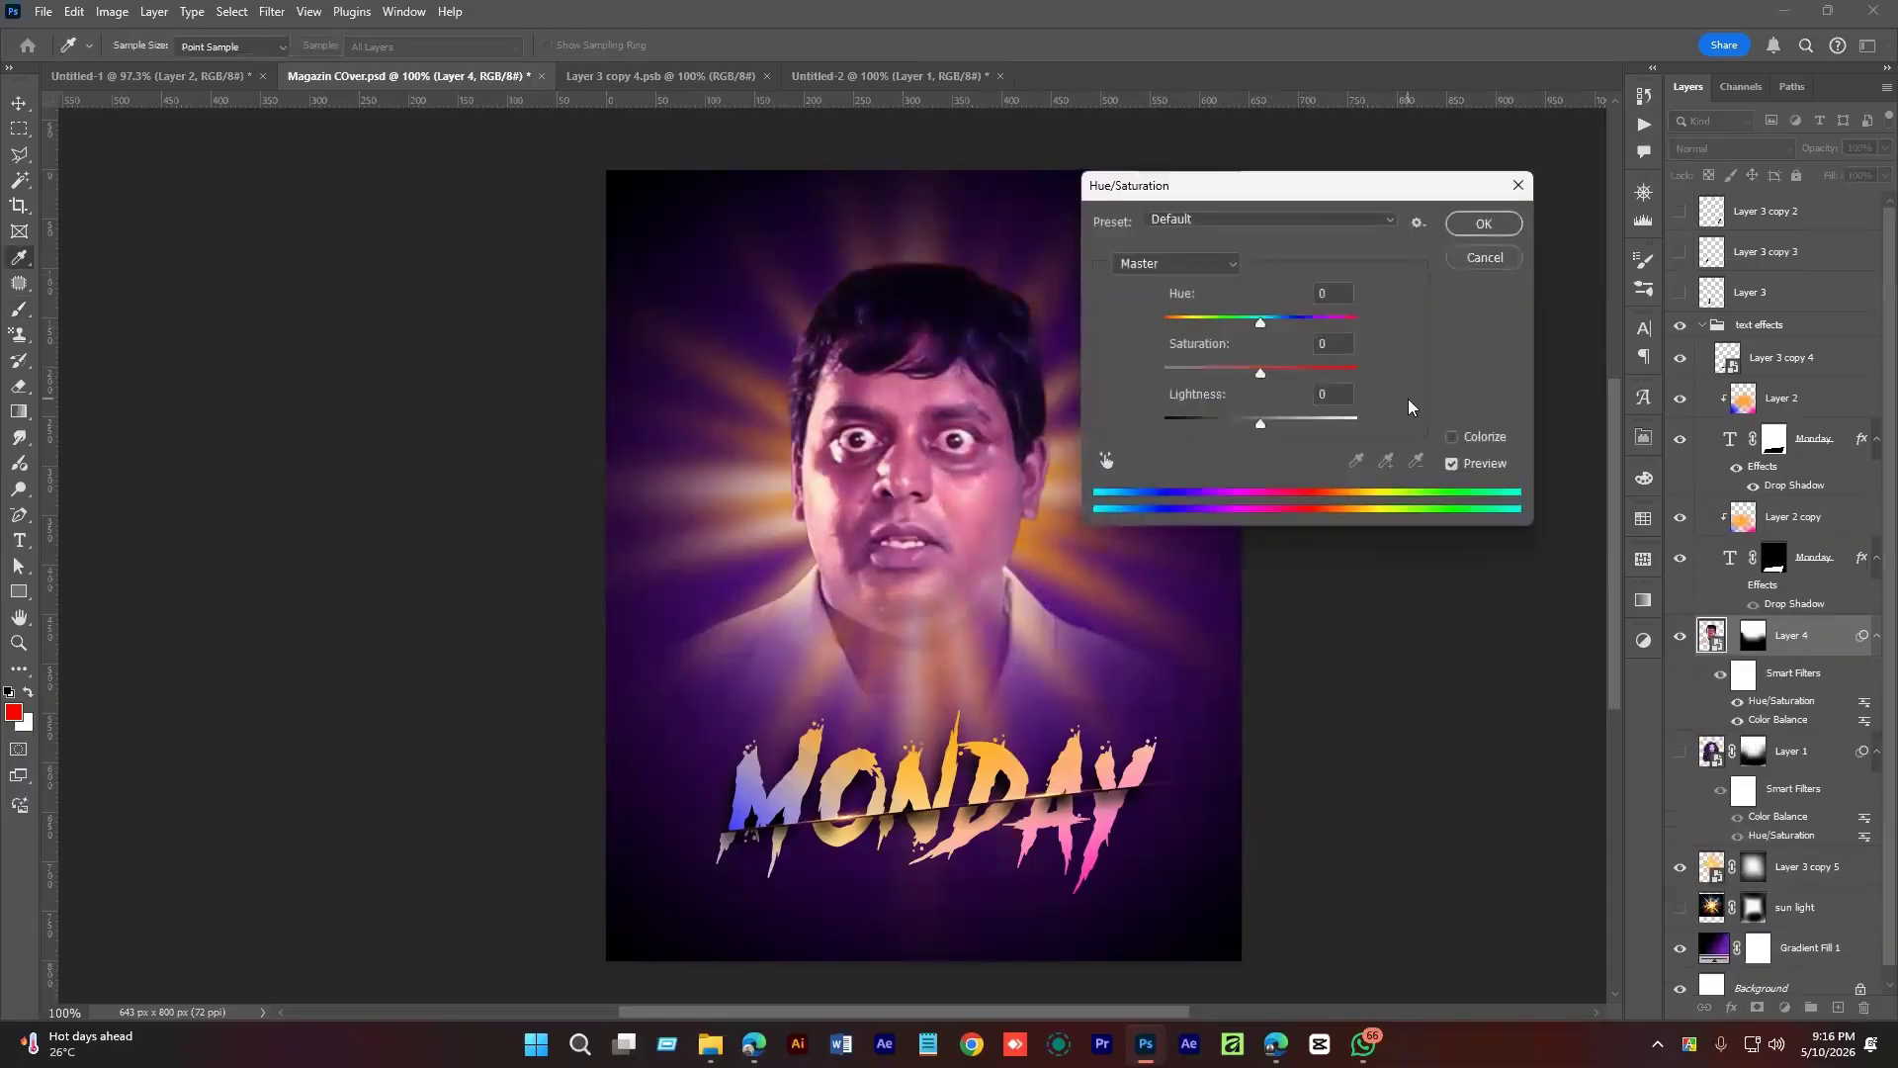
mouse_move(1497, 328)
left_mouse_down()
mouse_move(1576, 336)
mouse_move(1464, 340)
left_mouse_up()
left_click_drag(1440, 383, 1473, 330)
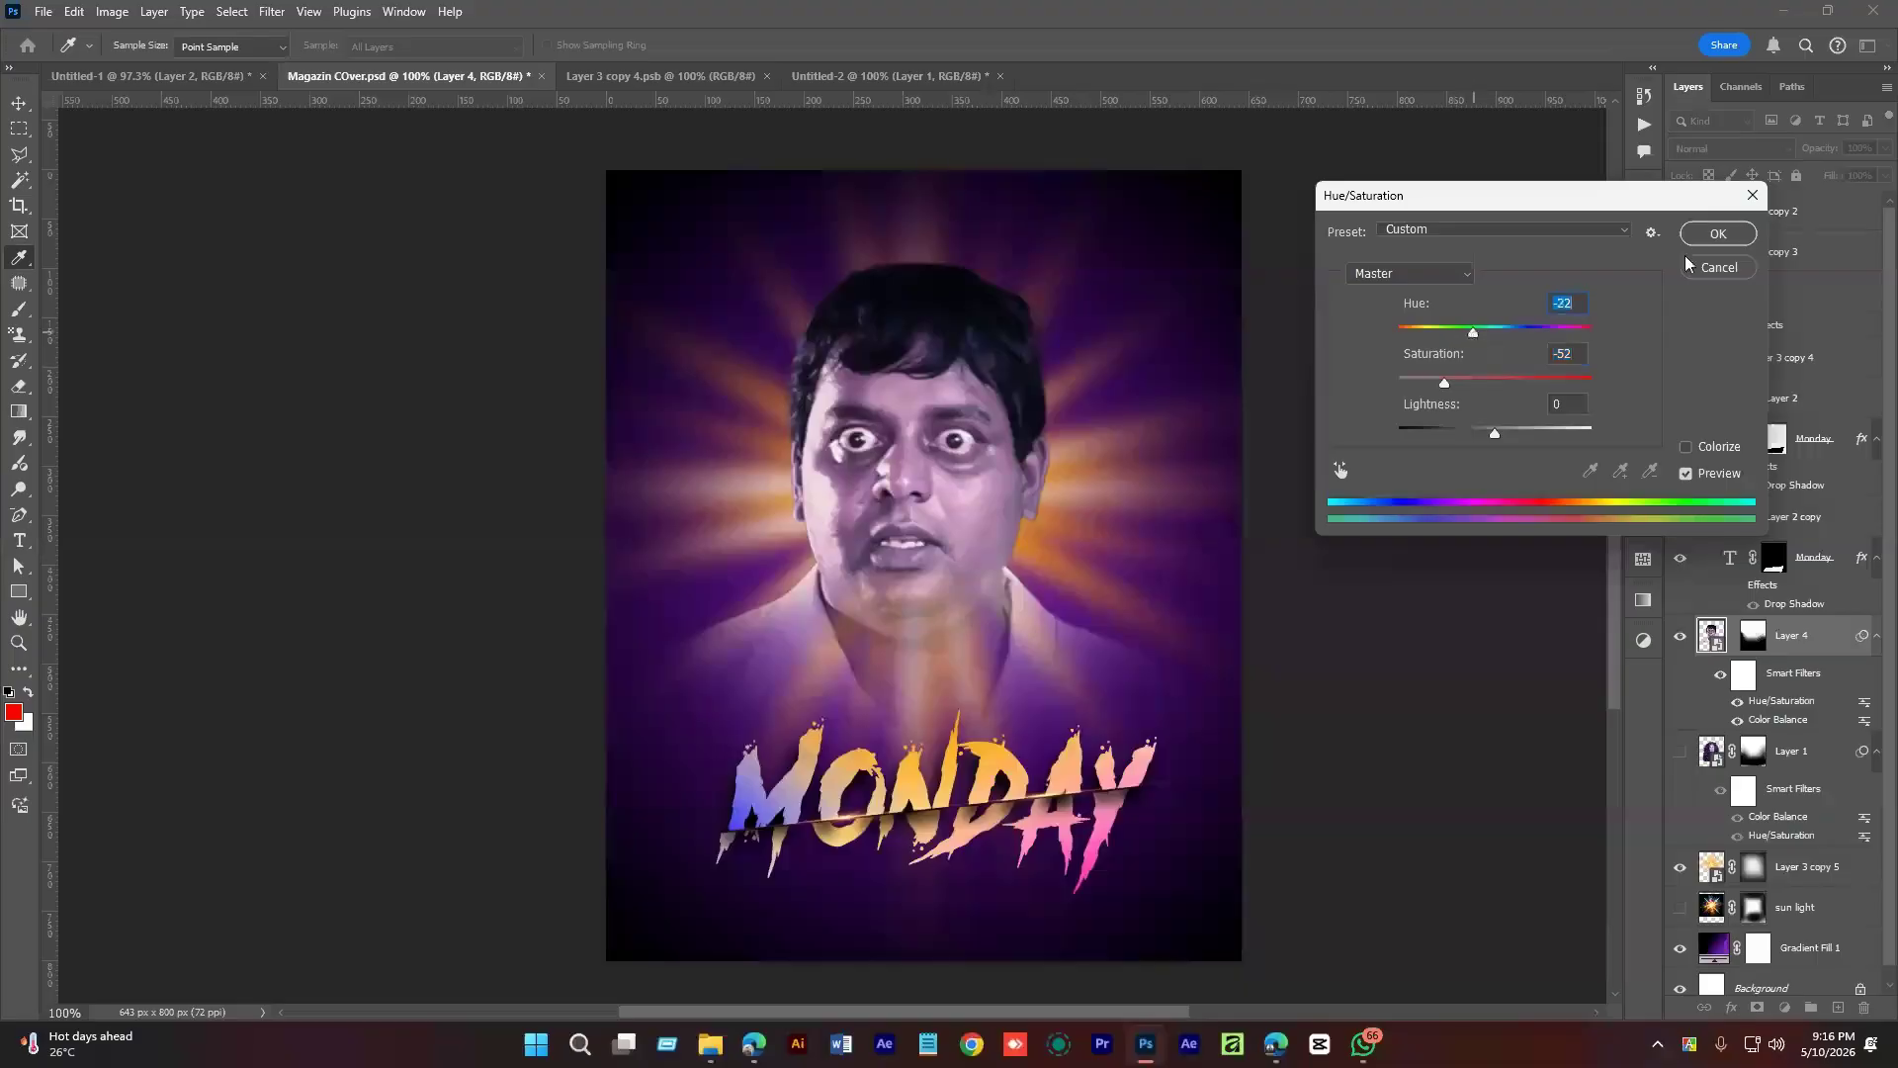
left_click(1708, 235)
key("ctrl+minus")
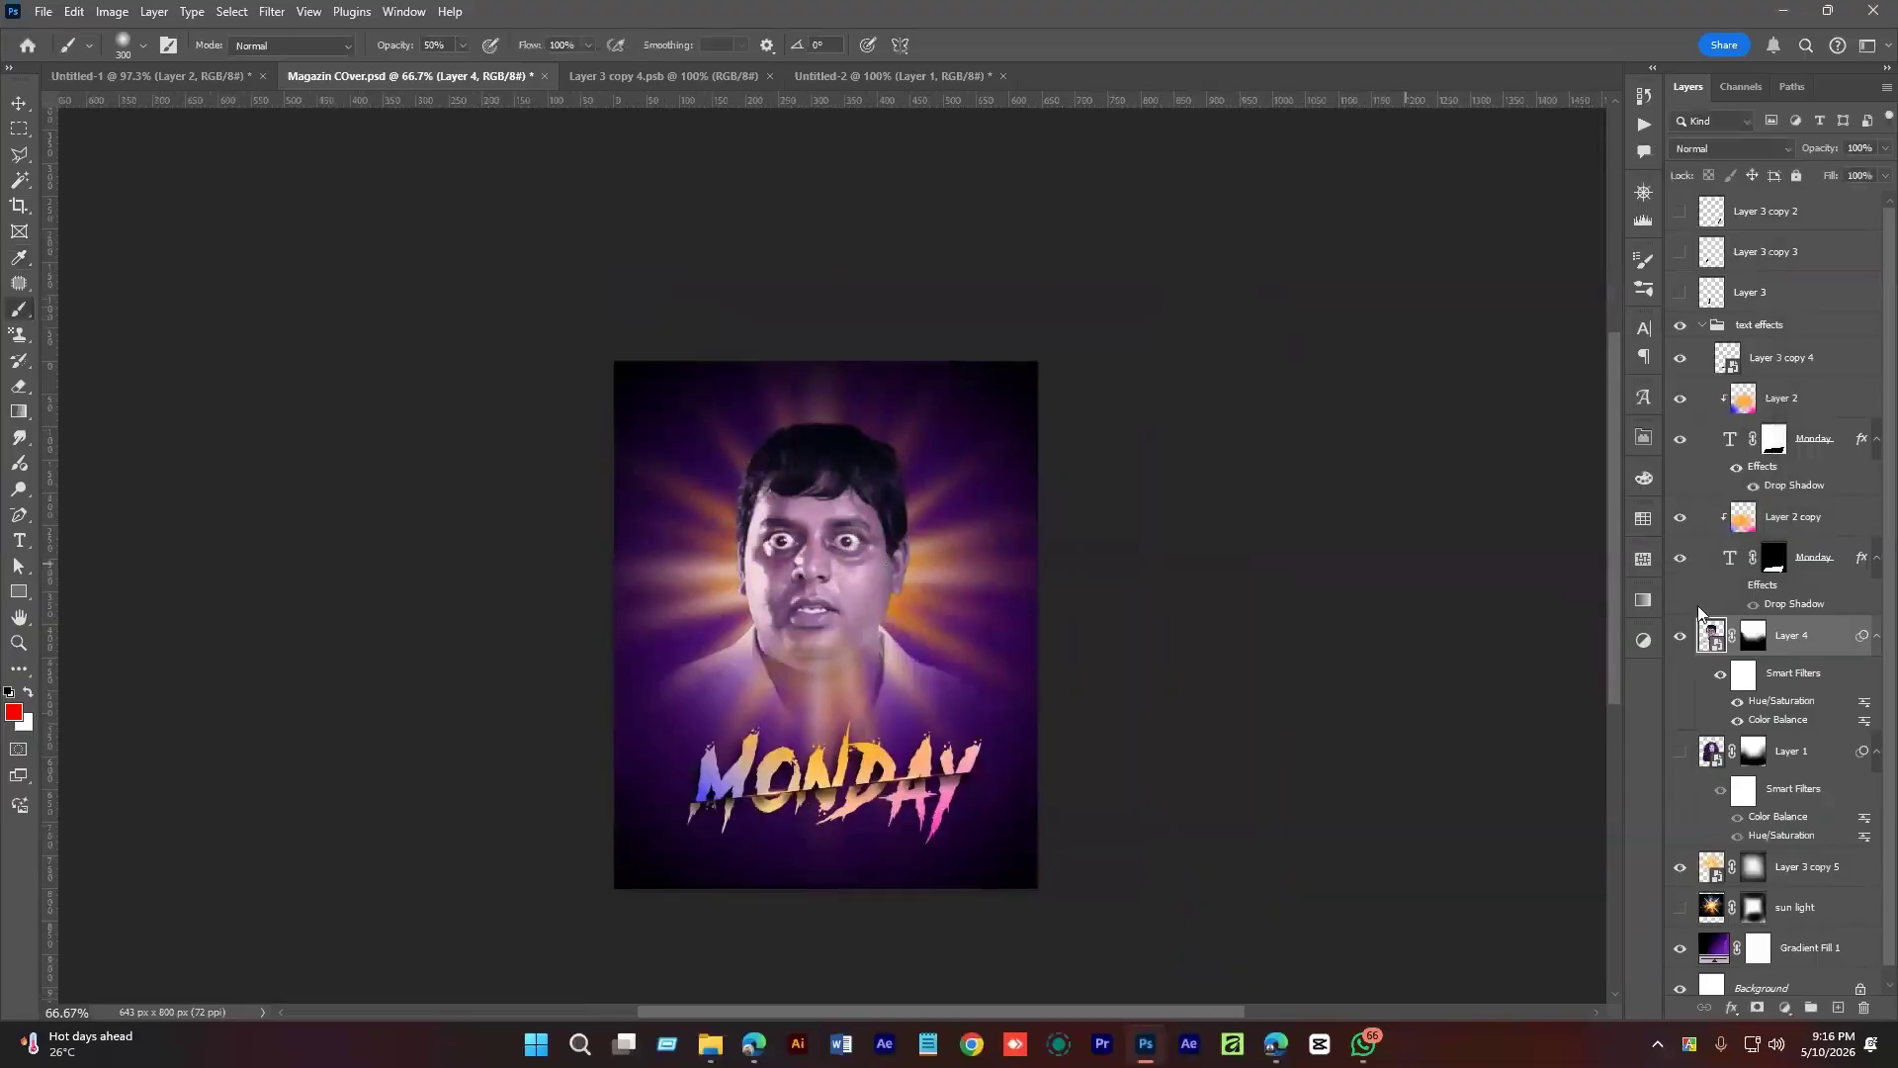
left_click(1678, 637)
left_click_drag(948, 561, 1016, 474)
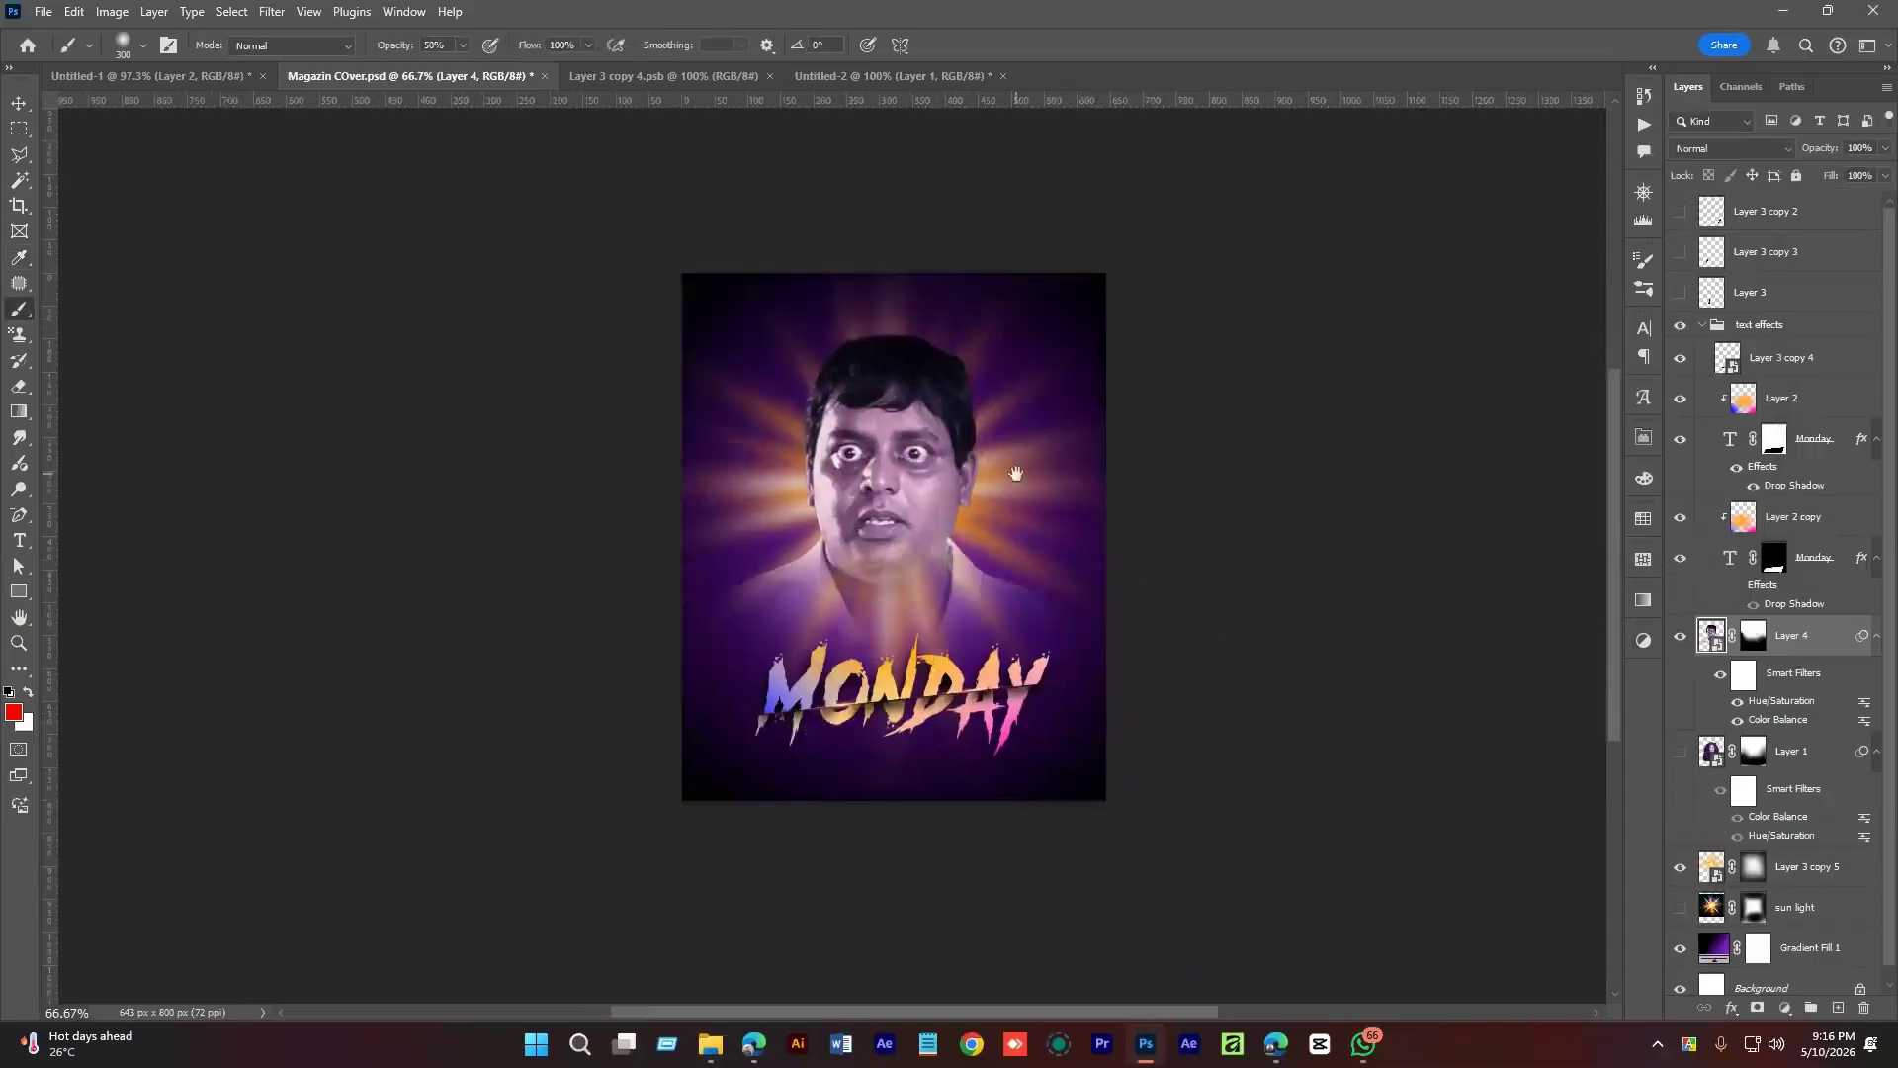
left_click(957, 556, "ctrl")
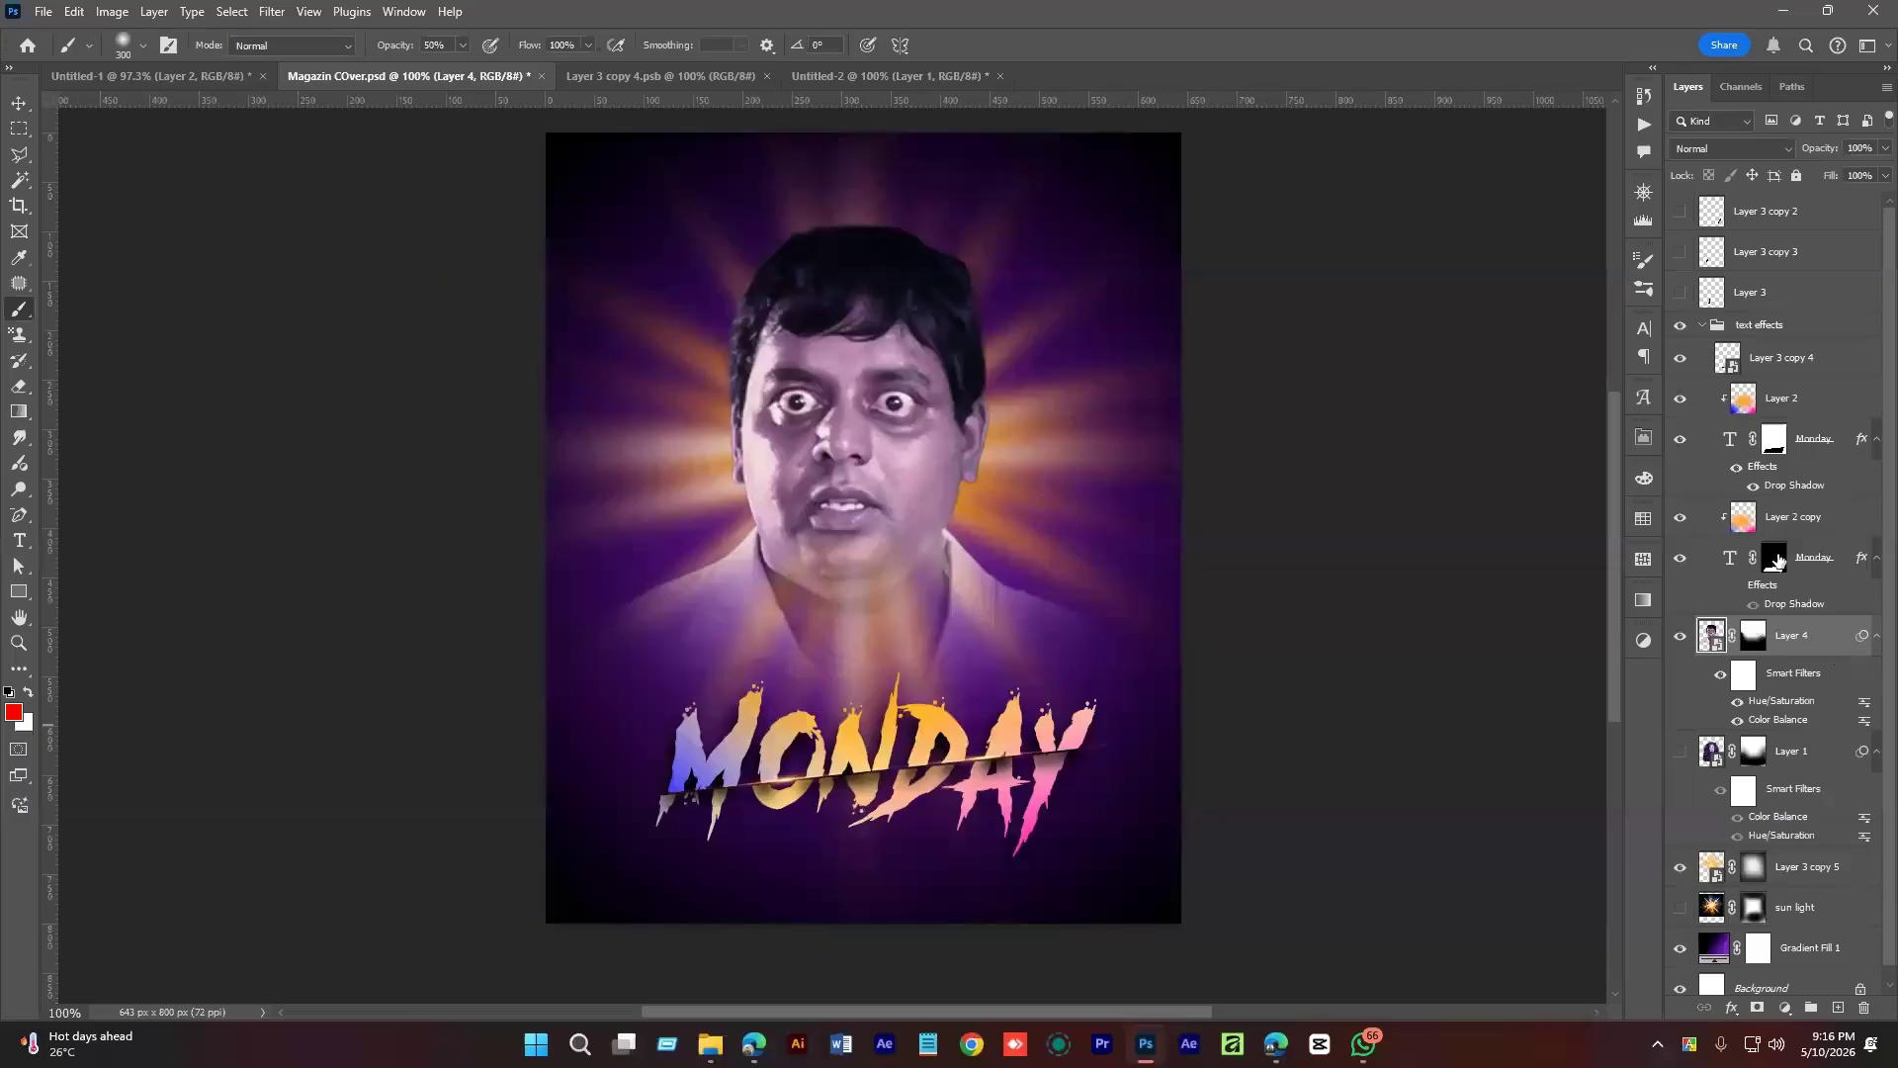
left_click(19, 128)
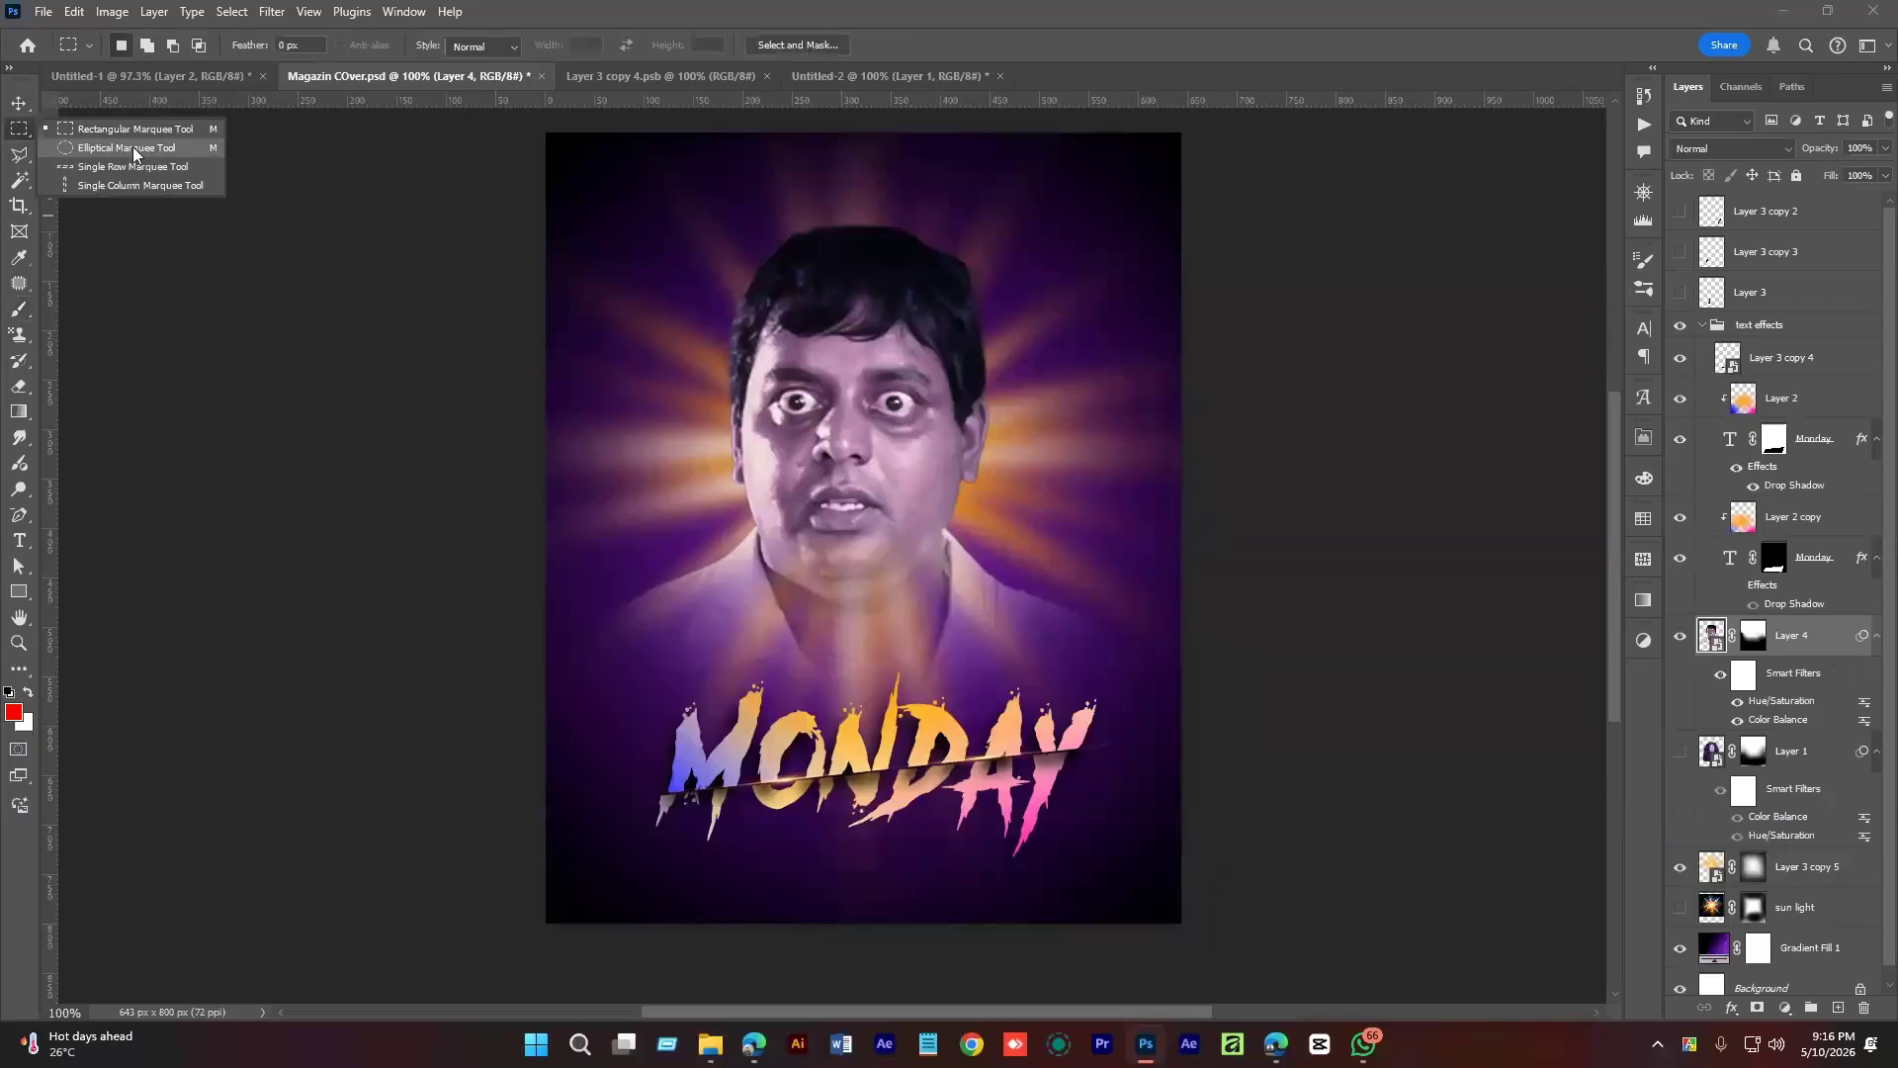
left_click(1091, 201)
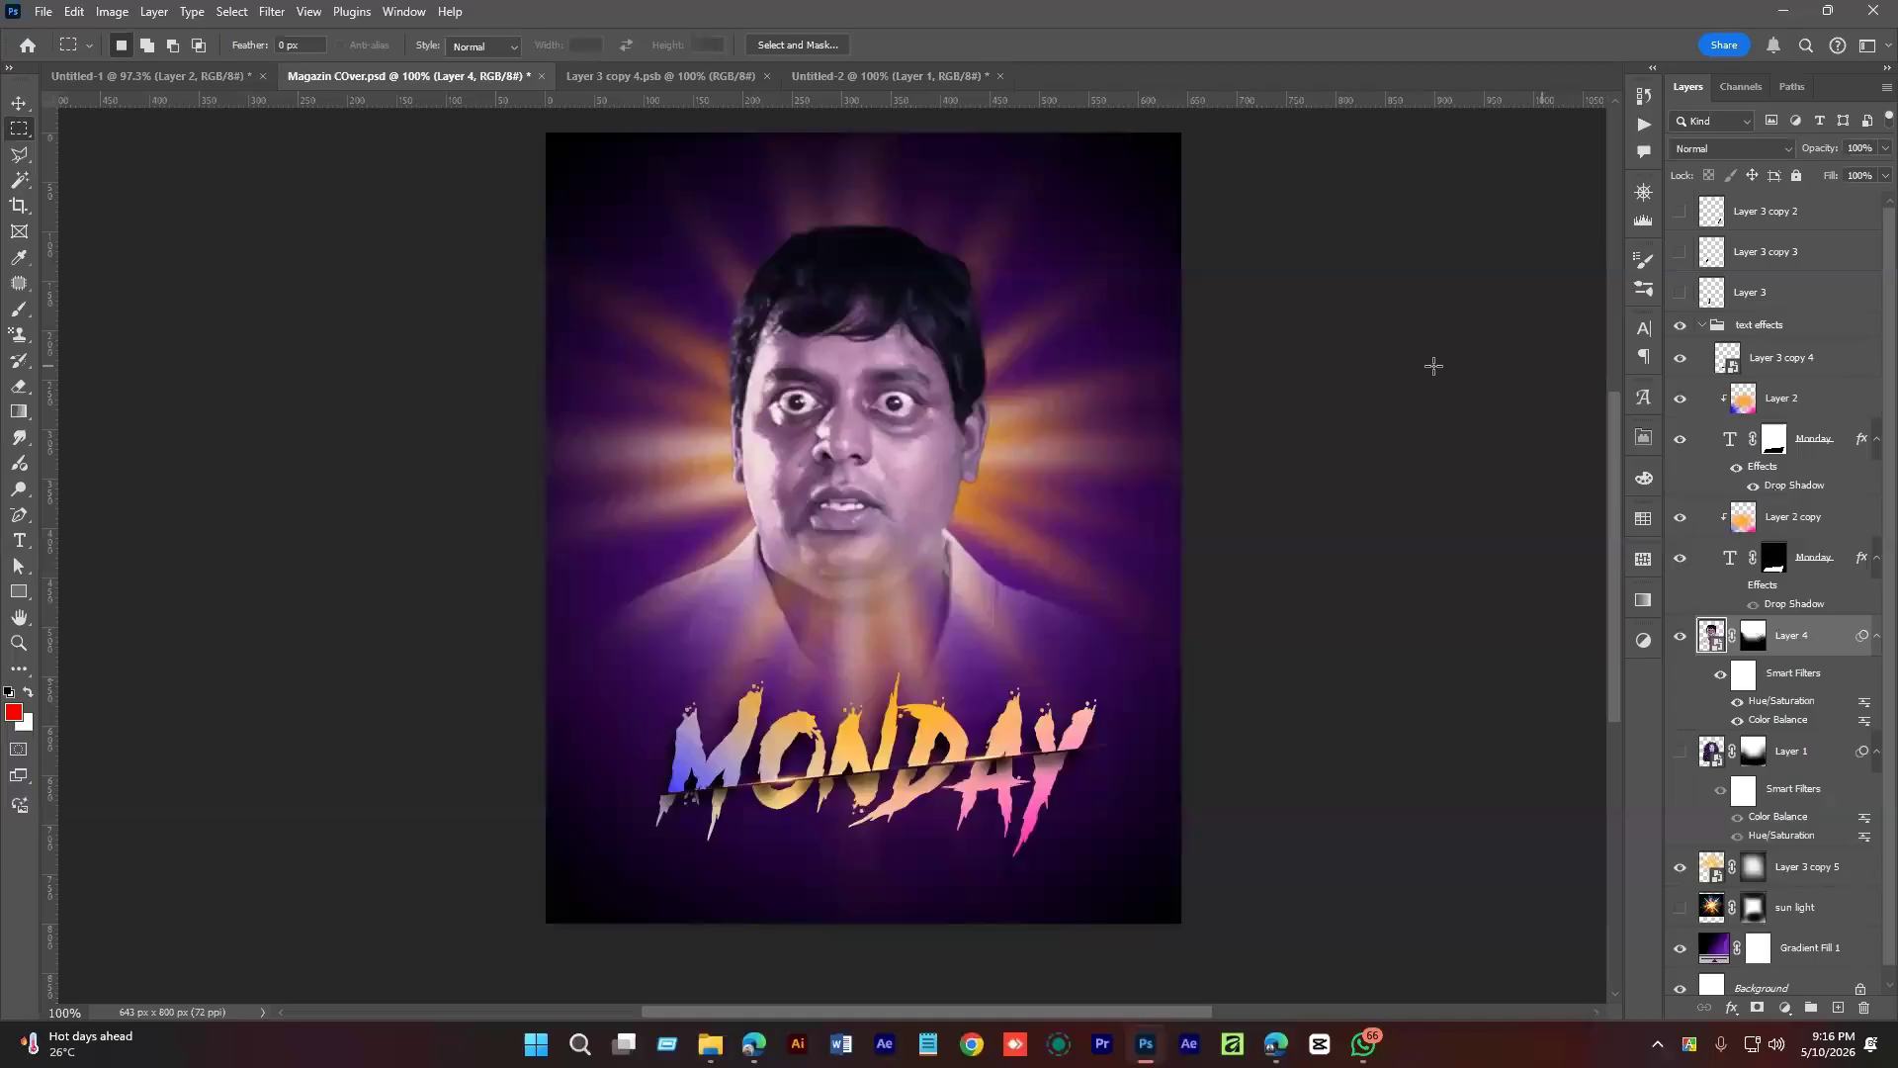
right_click(19, 154)
left_click(99, 180)
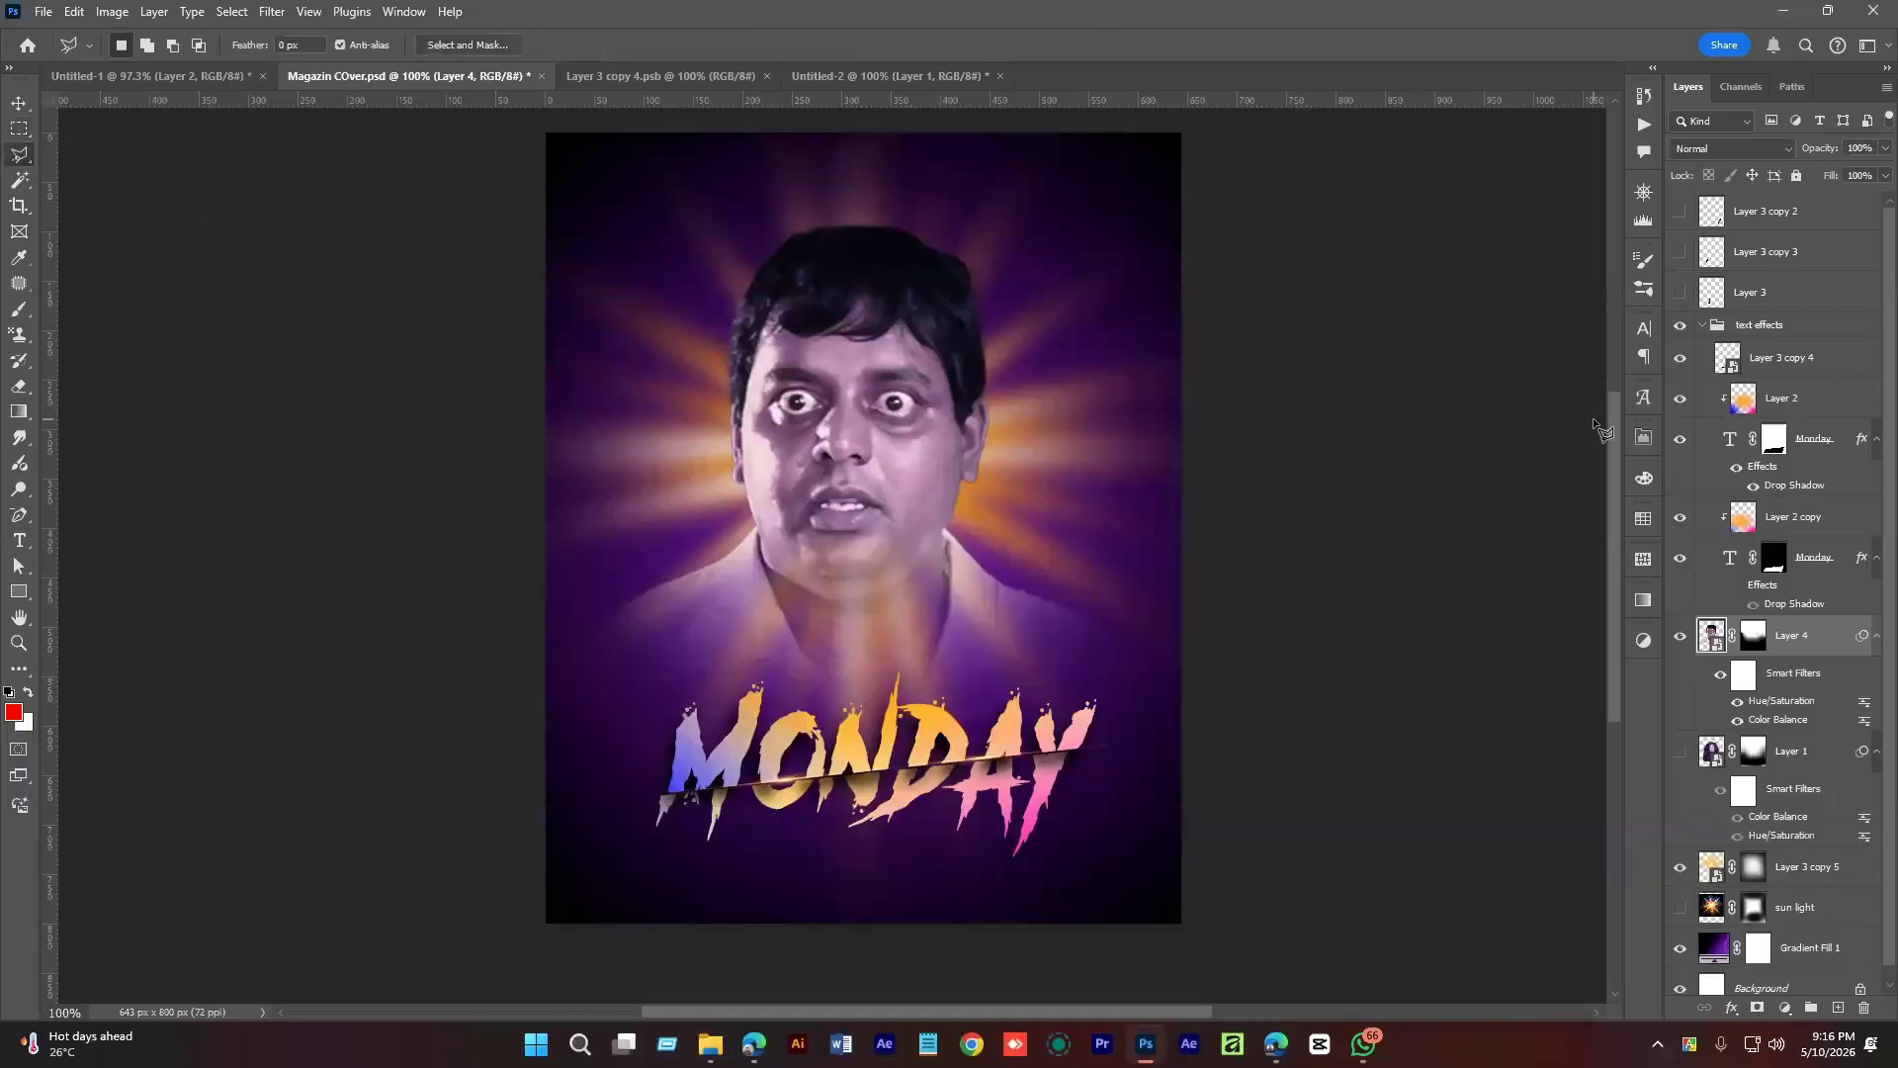
Collapse and hide the text effects group, and add the white text VATIJA over the lower part of the cover.
left_click(1701, 326)
left_click(1679, 357)
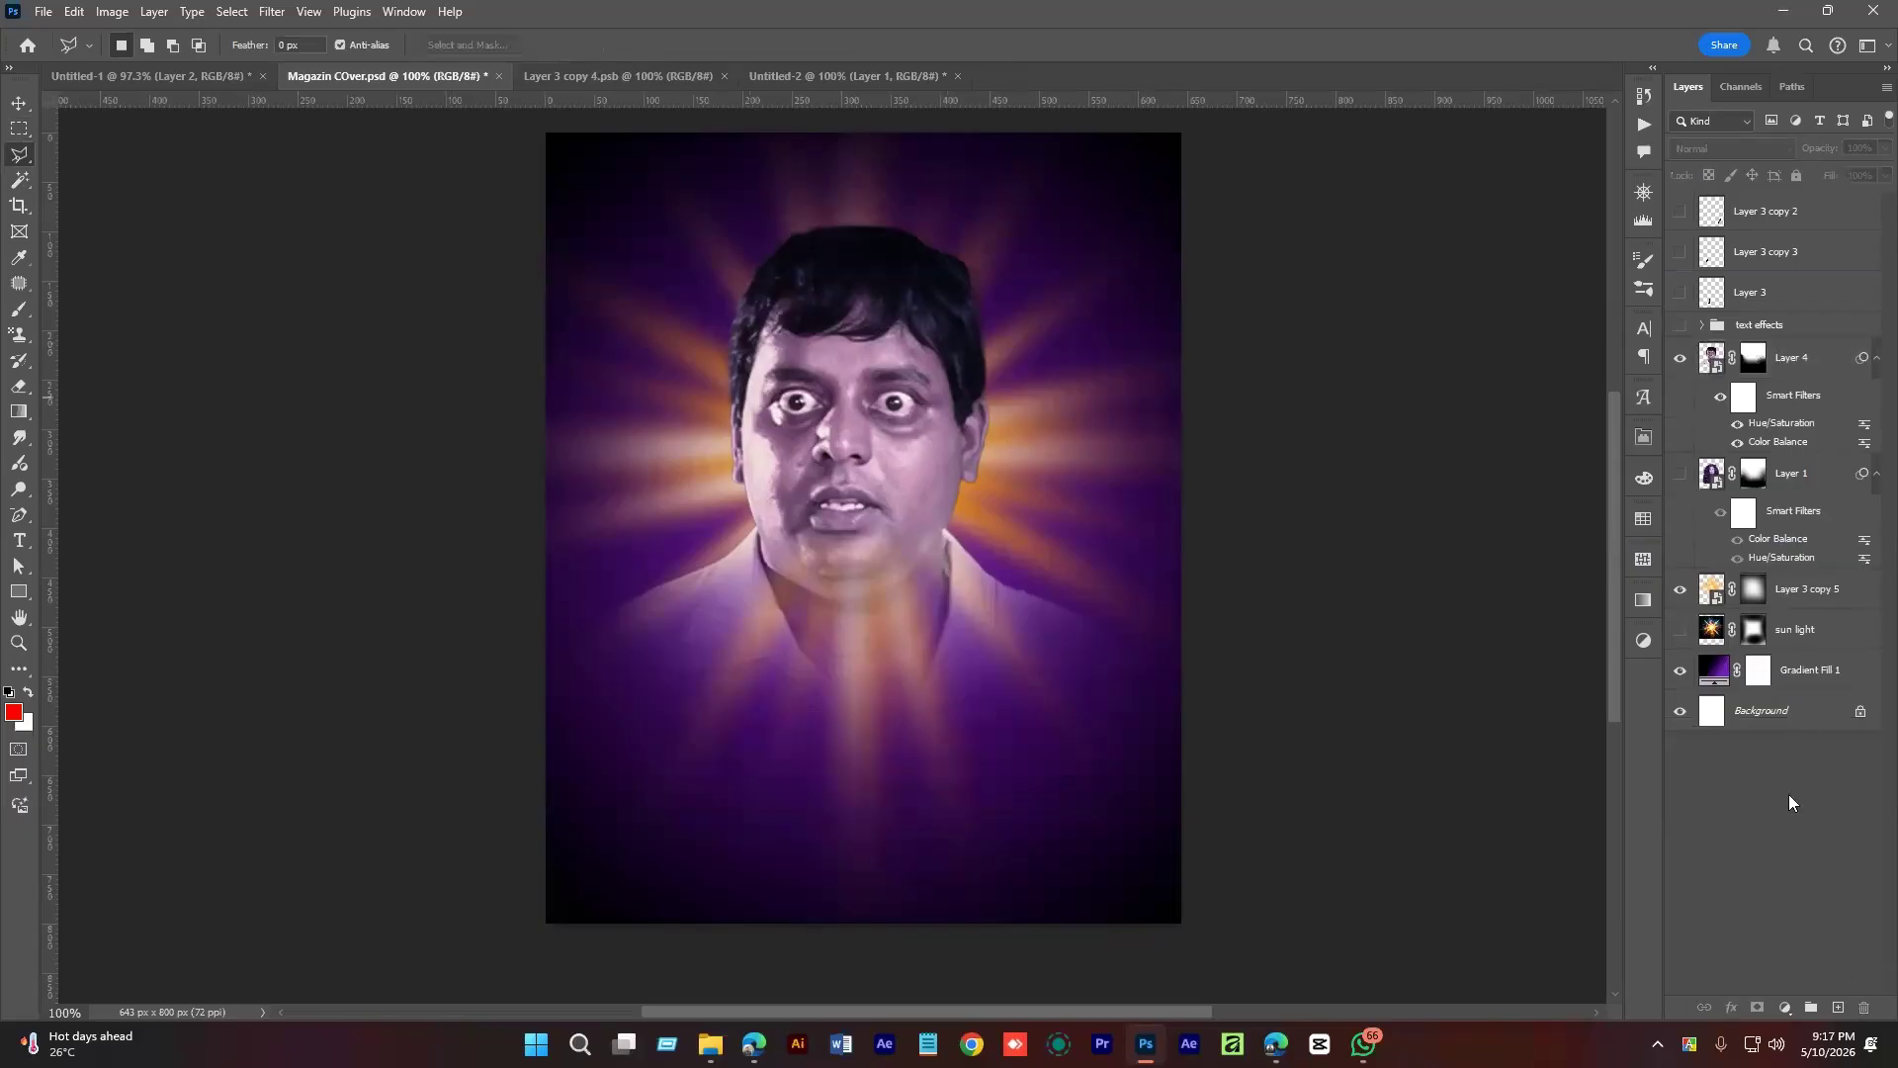
left_click(21, 543)
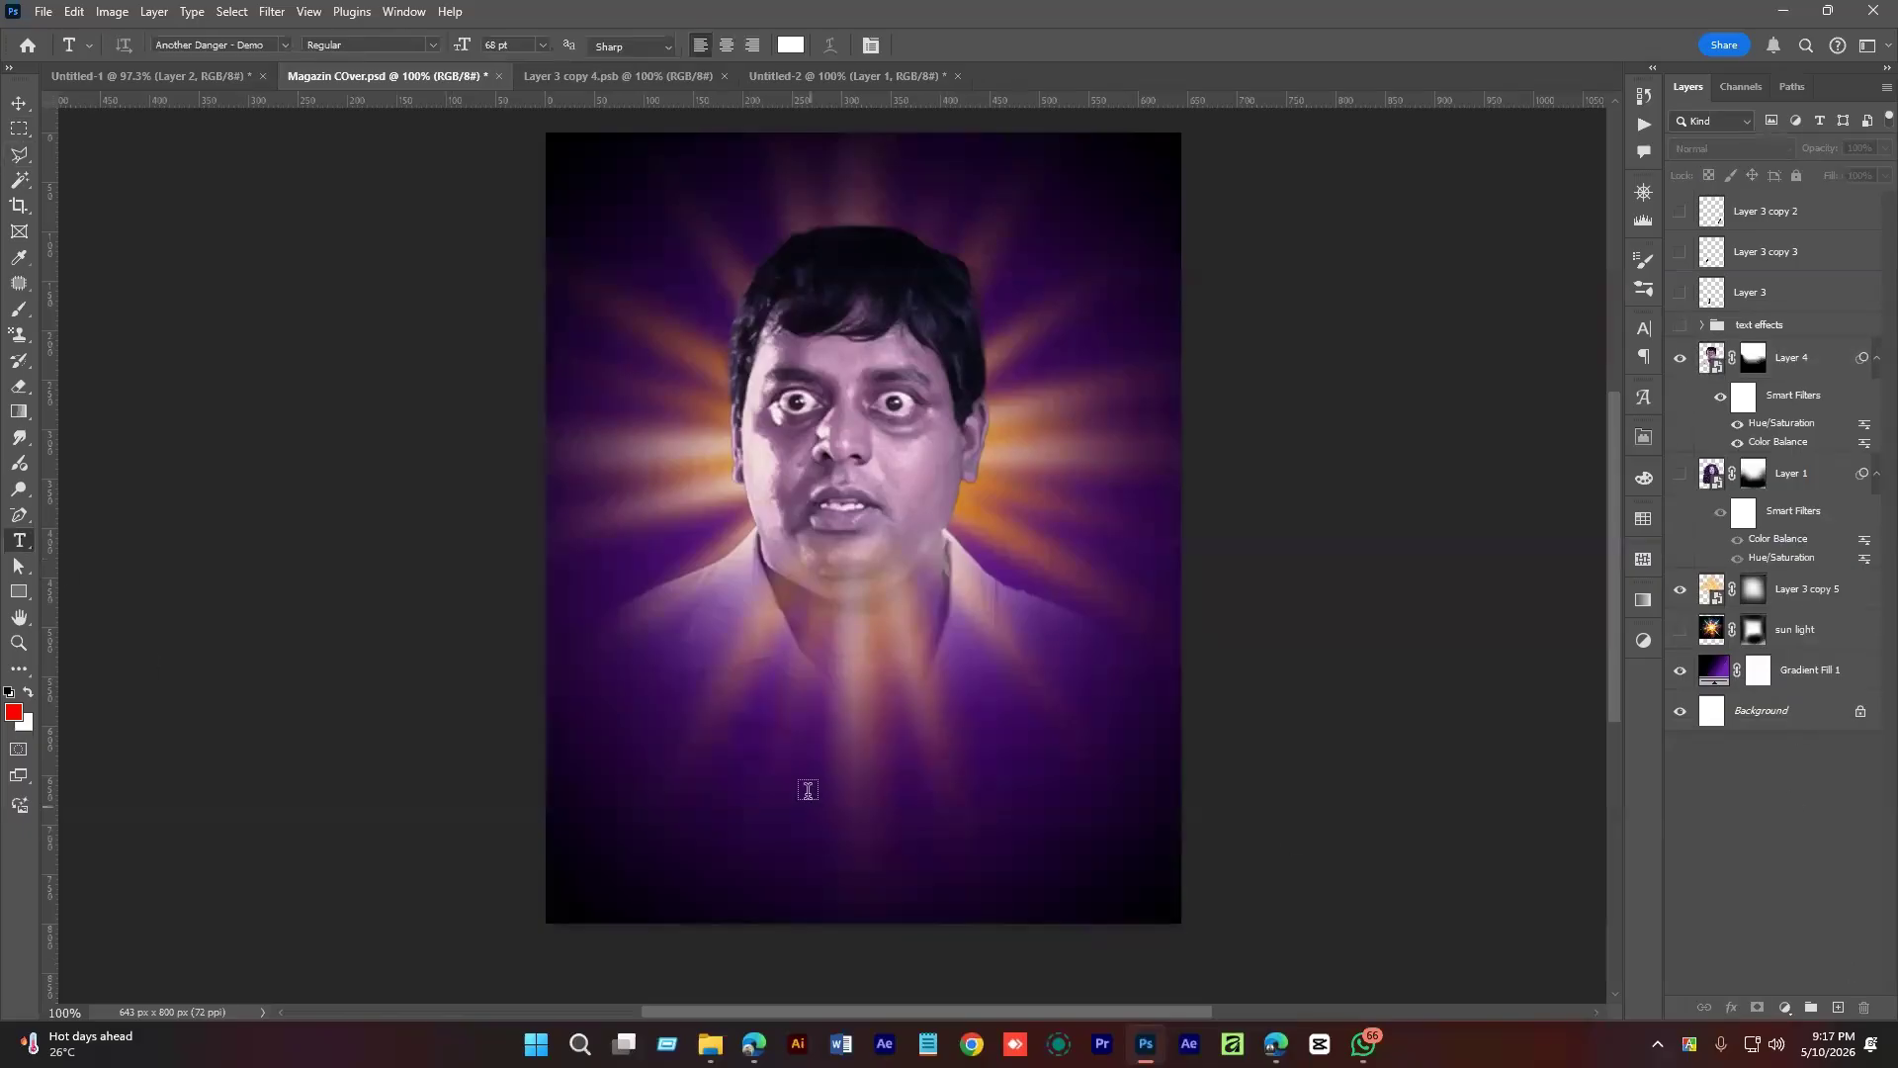
left_click(758, 771)
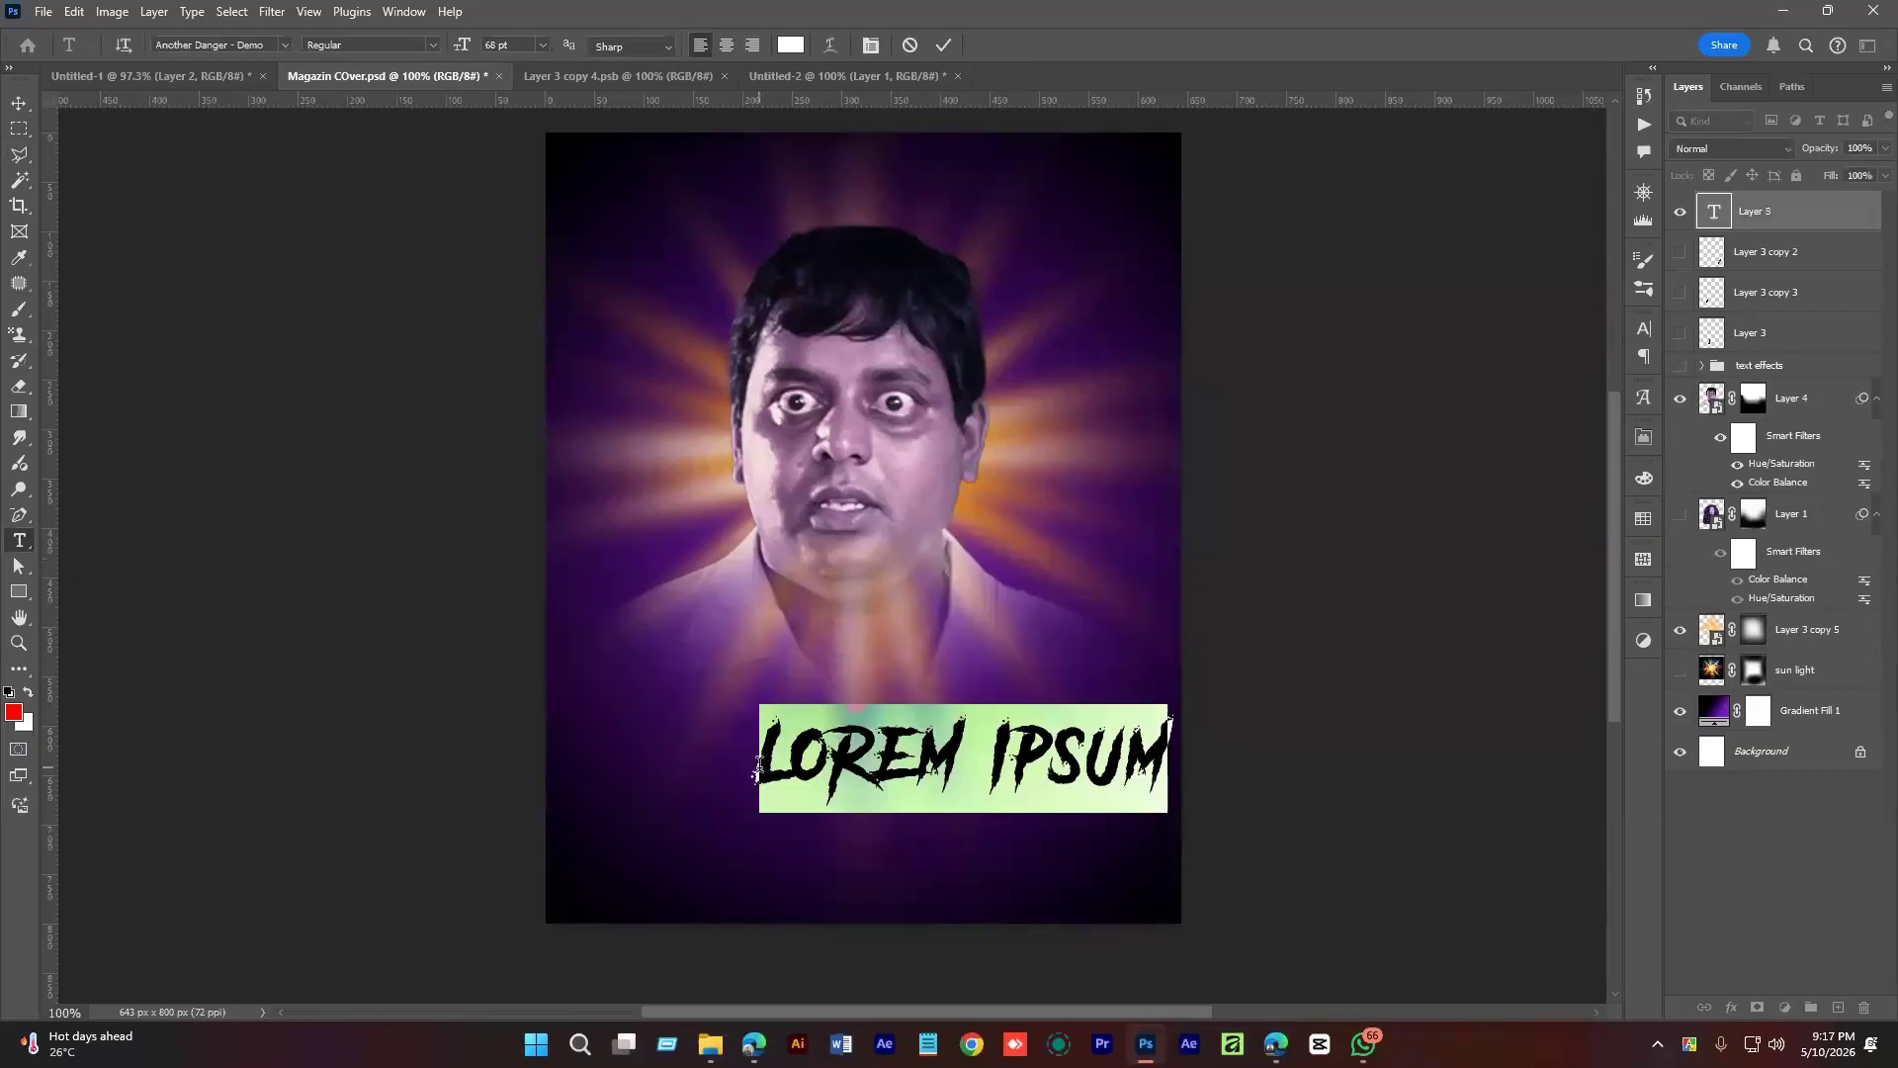
type("VATIJA")
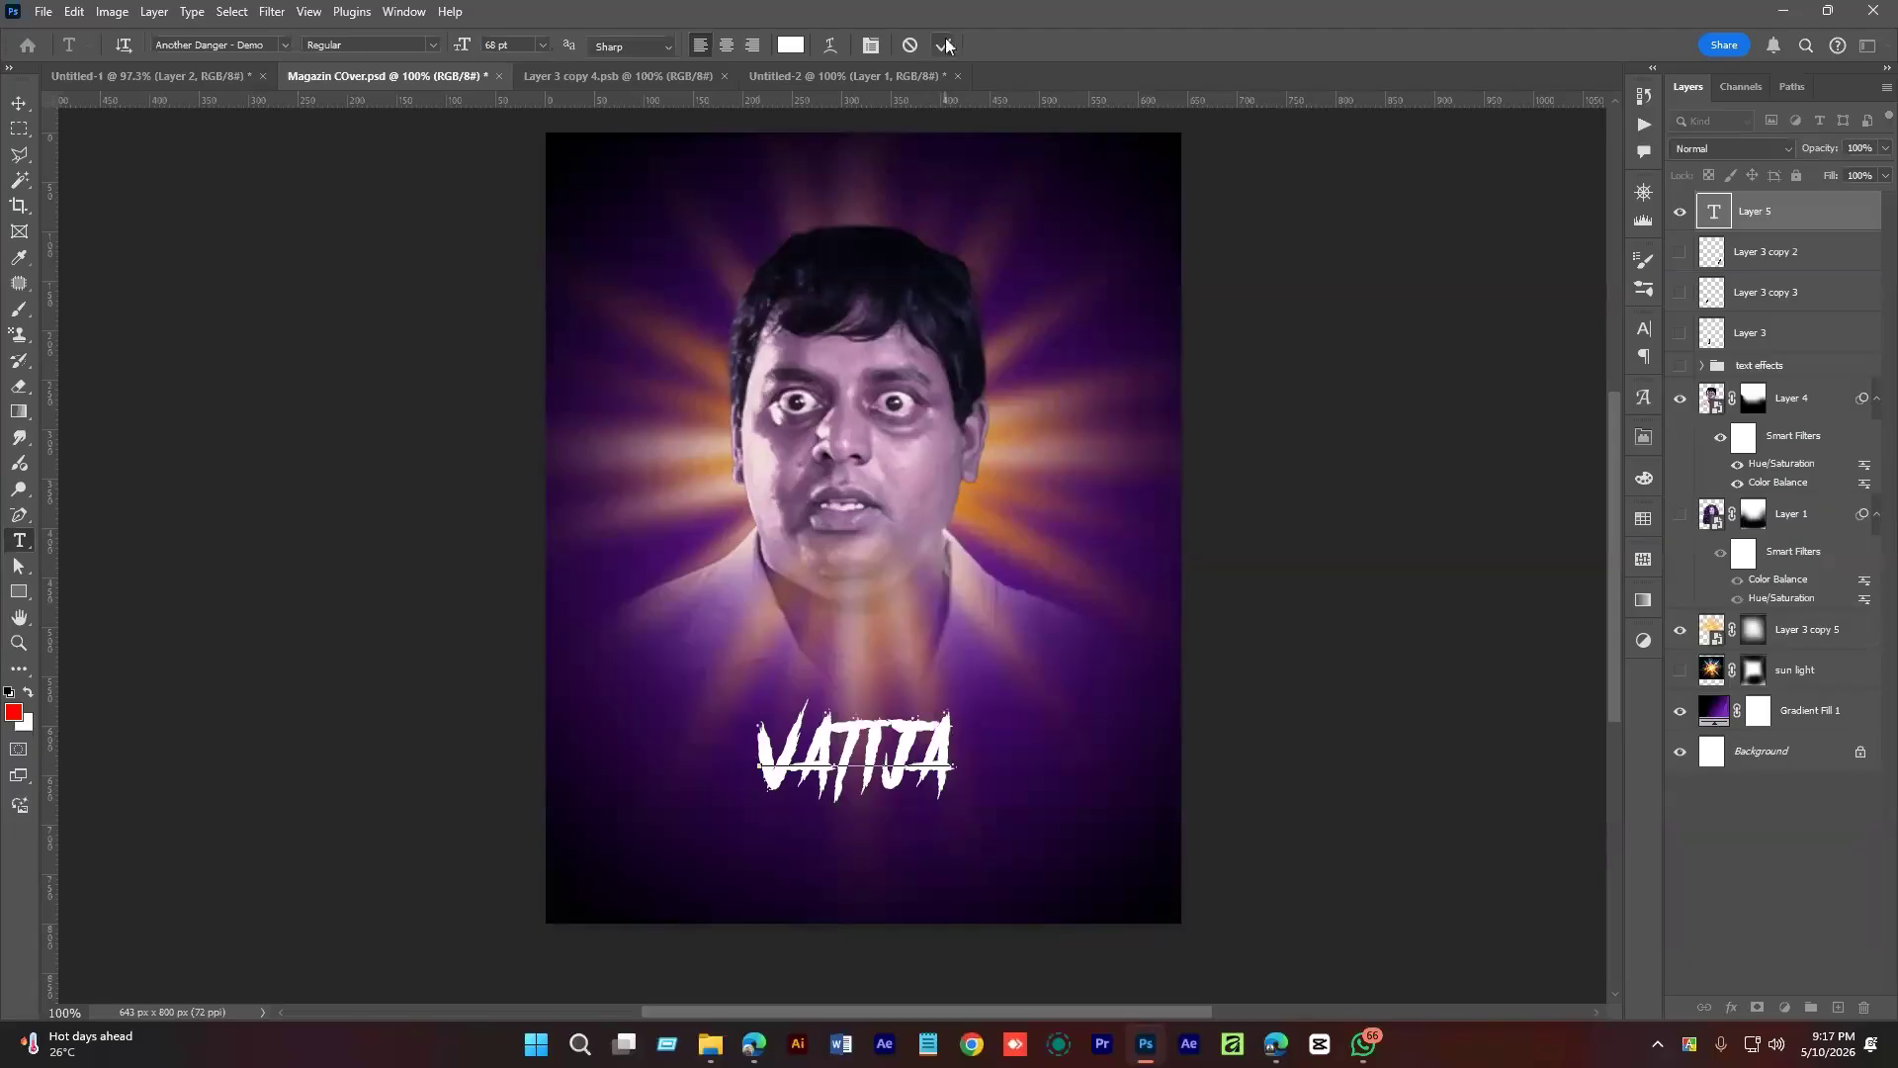
type(" KEMON")
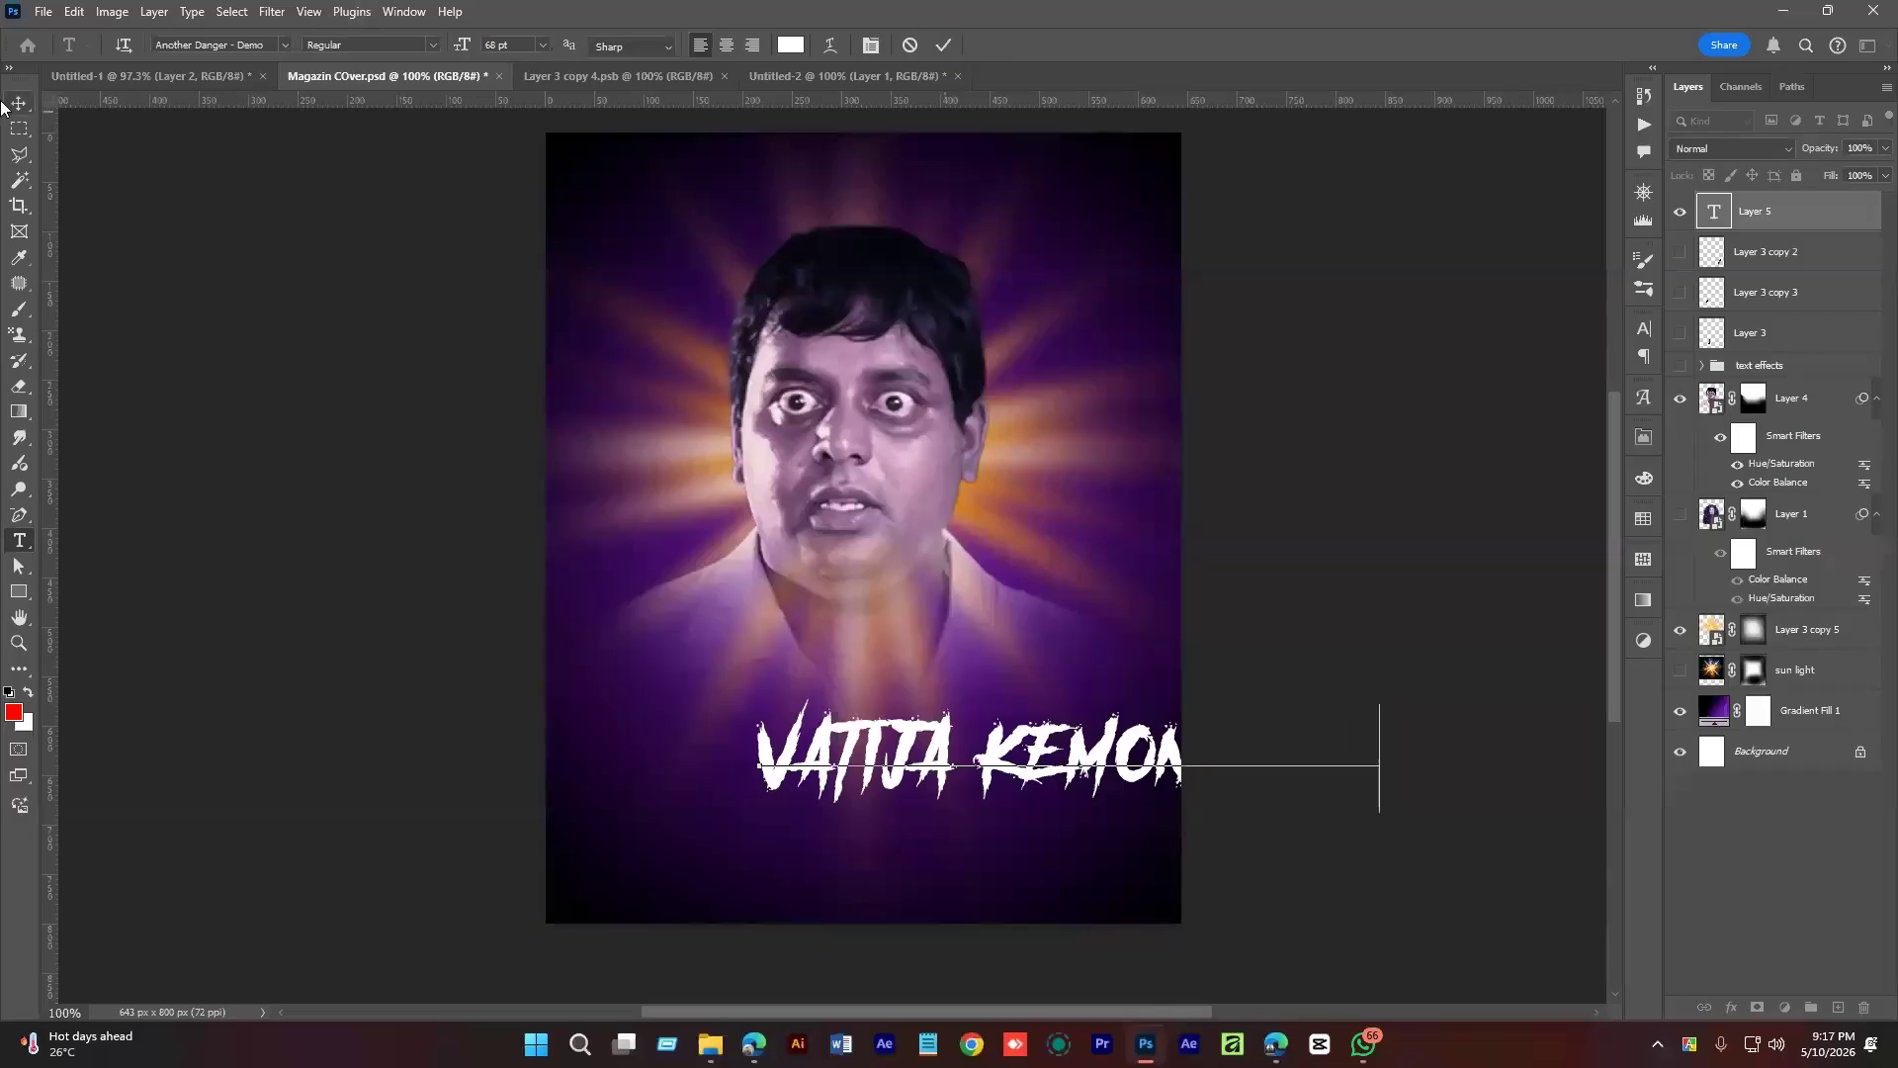
left_click(982, 748)
key("Delete")
key("Delete")
key("Delete")
key("Delete")
key("Delete")
key("Delete")
key("Delete")
Insert AHO before VATIJA in the title and move the text toward the horizontal centre of the lower cover.
left_click(743, 766)
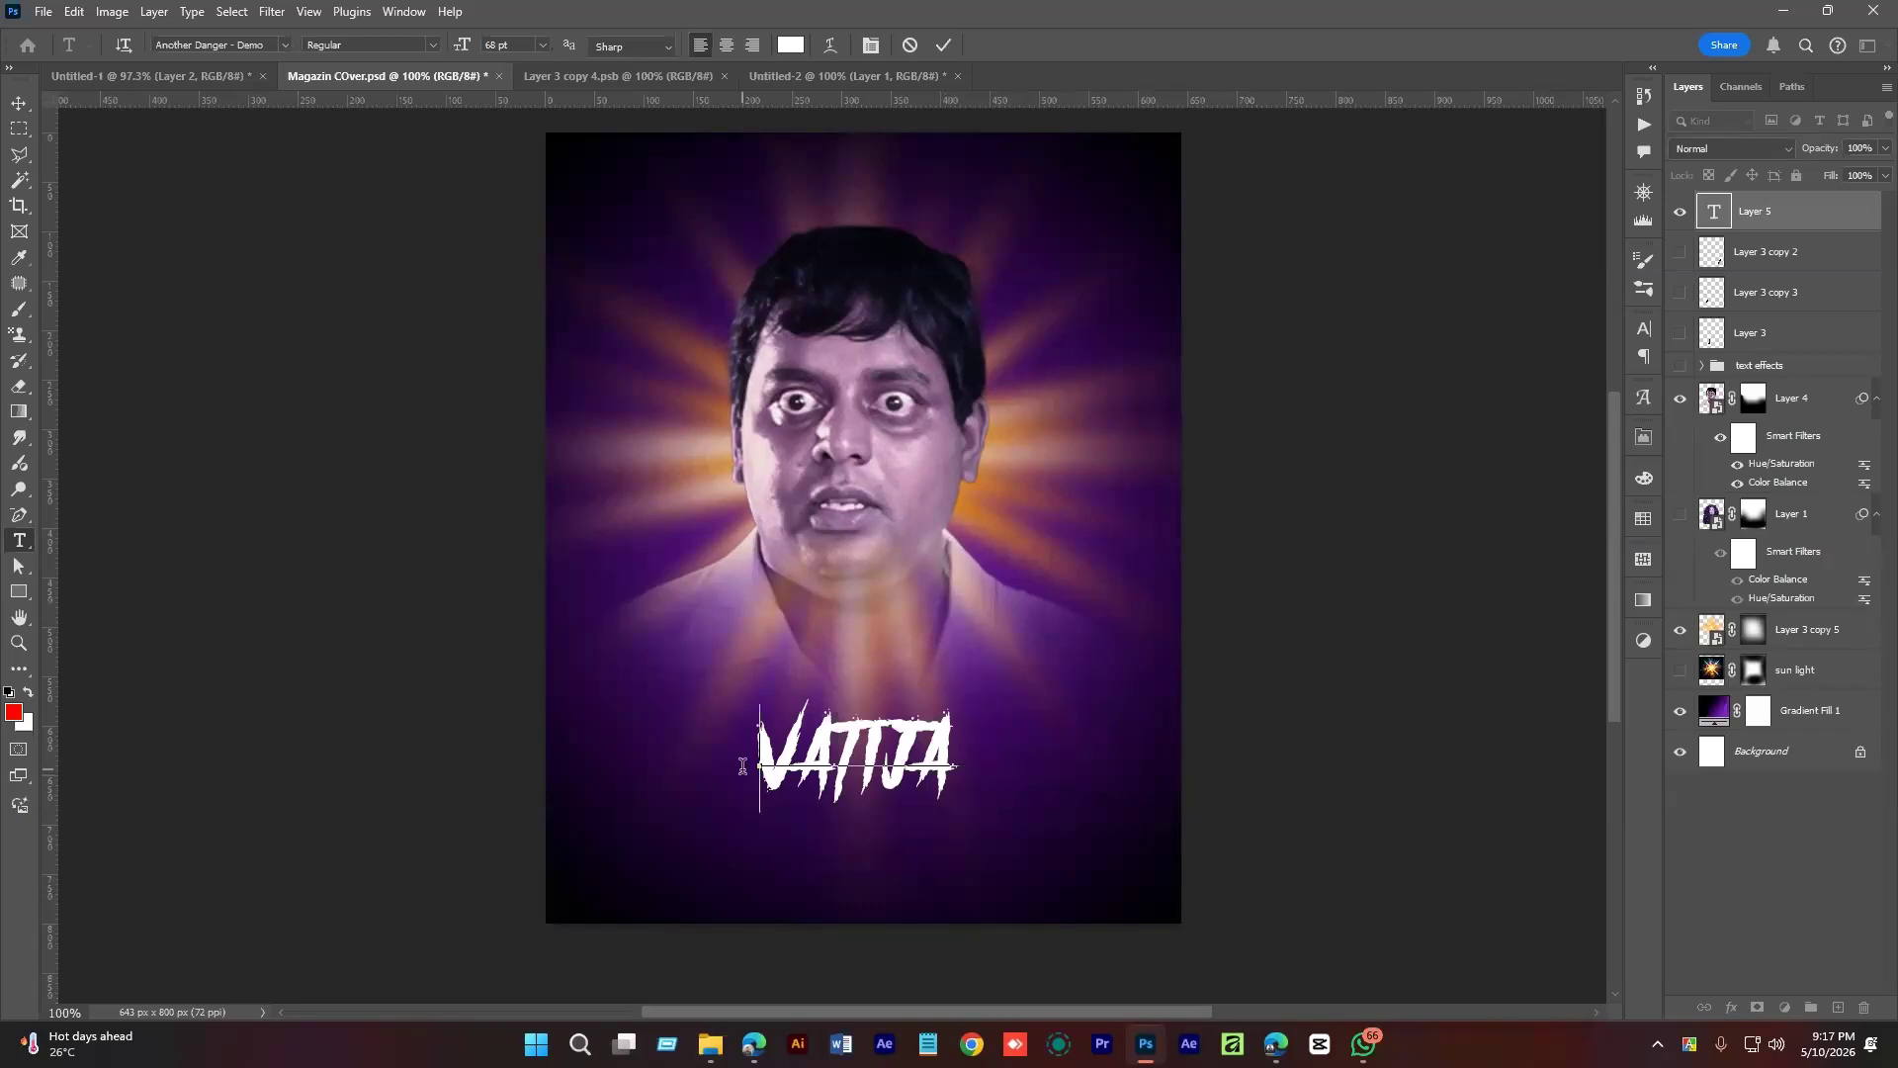
type("AHO")
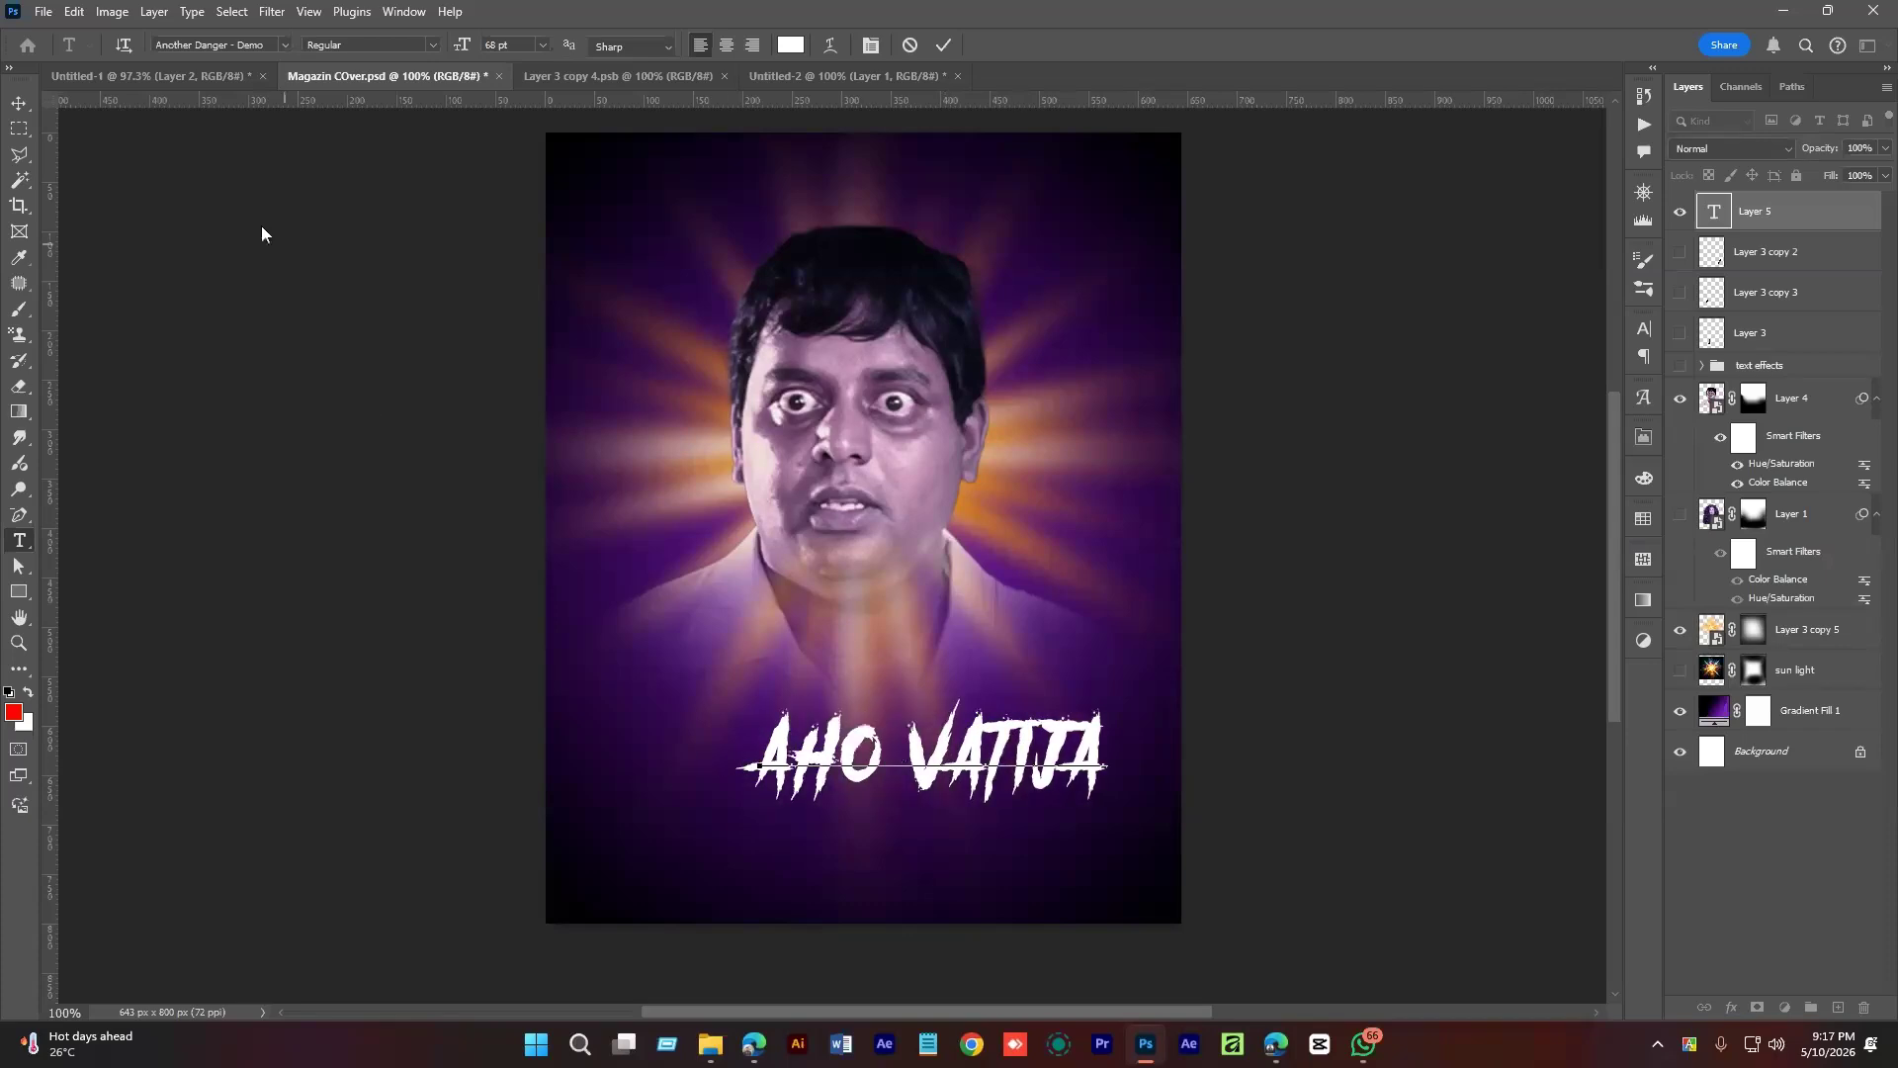
left_click(19, 103)
left_click_drag(1039, 760, 931, 781)
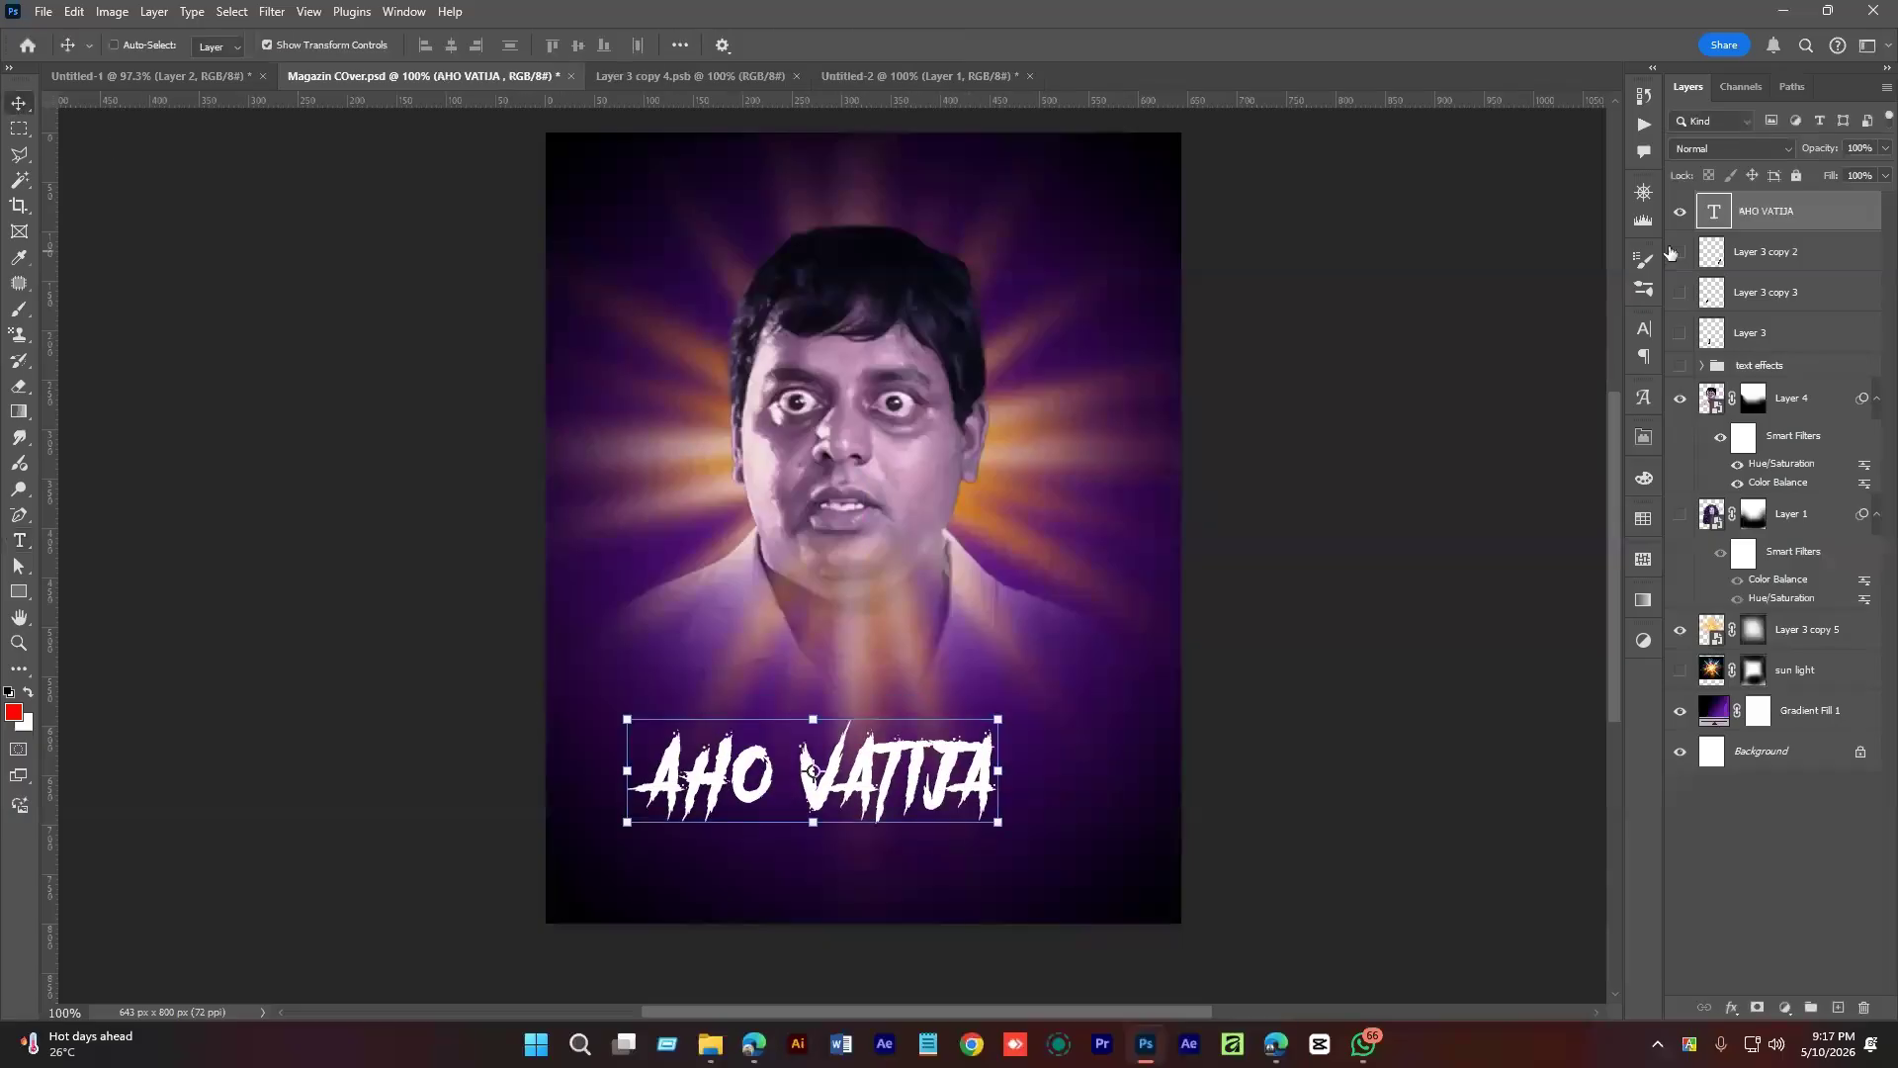
Change the title's font to Anton and scale the text up to about 89.71 pt.
left_click(1645, 331)
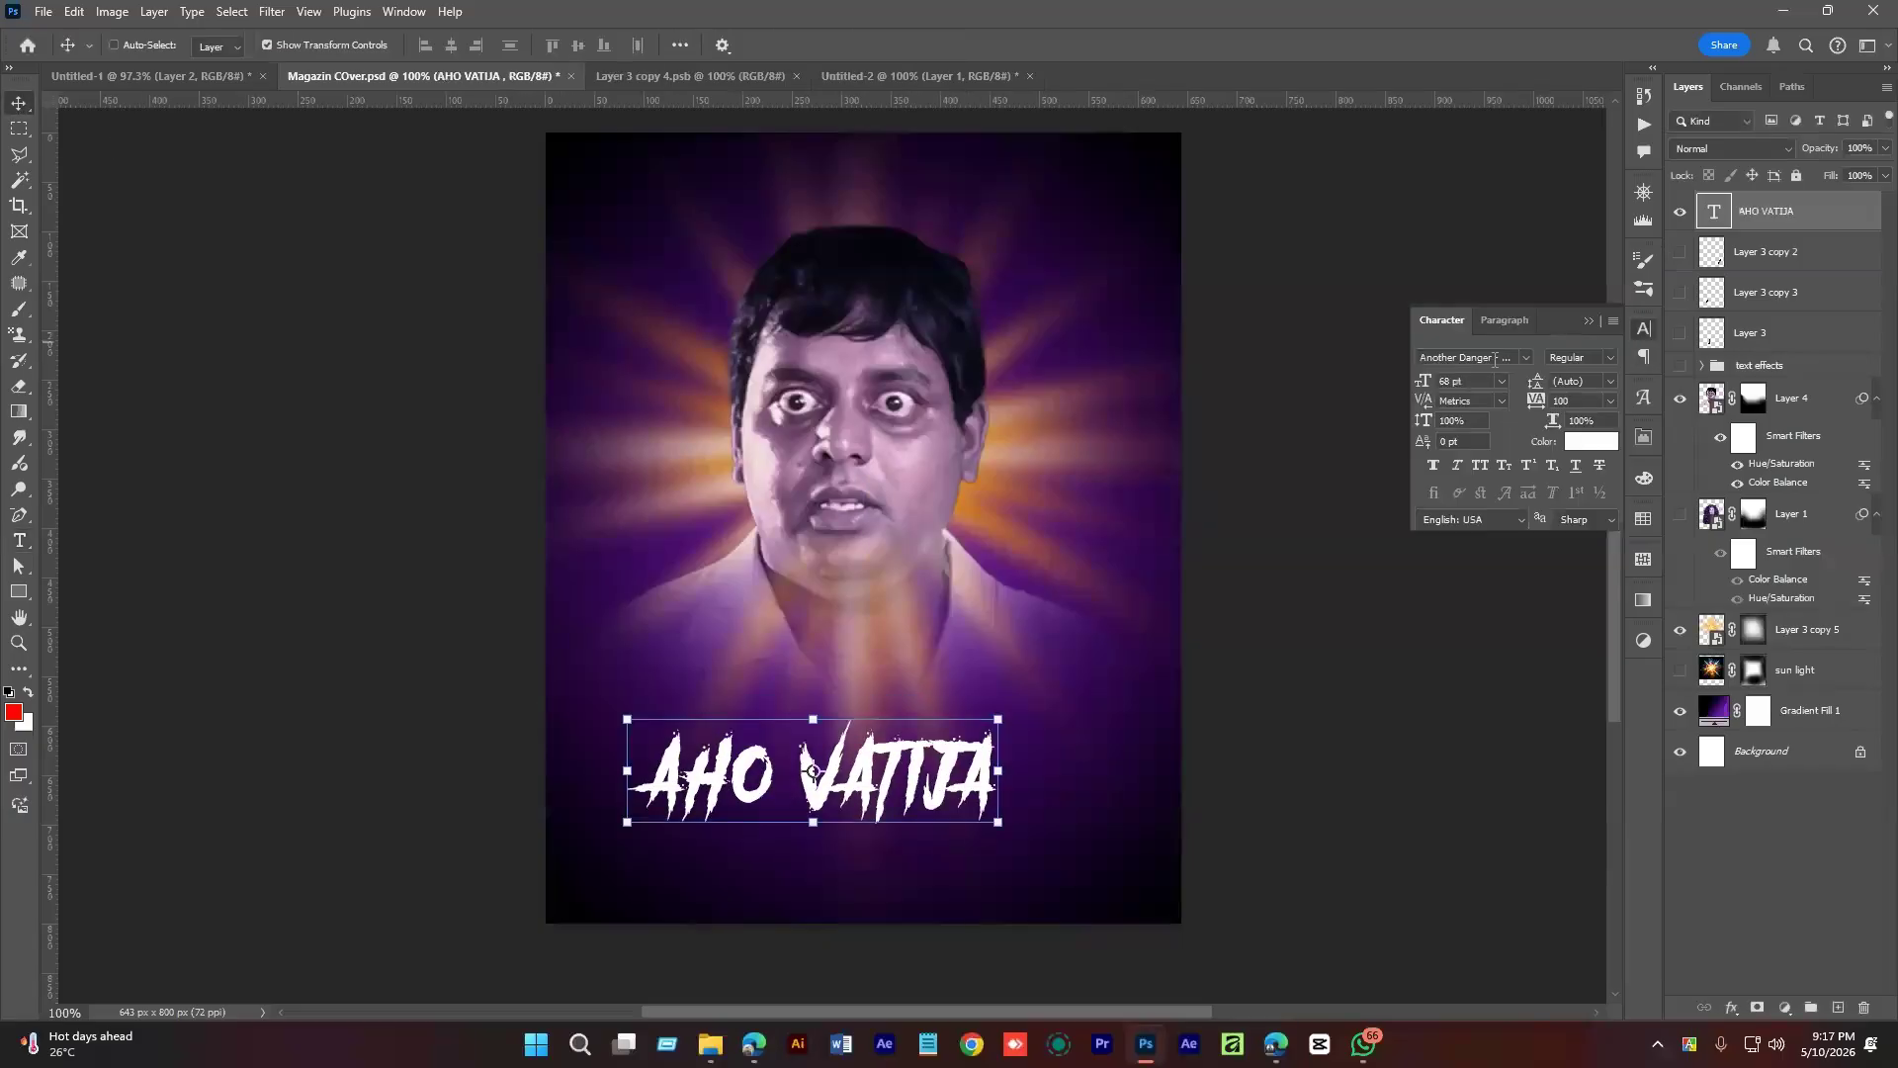
left_click(1527, 359)
left_click(1557, 460)
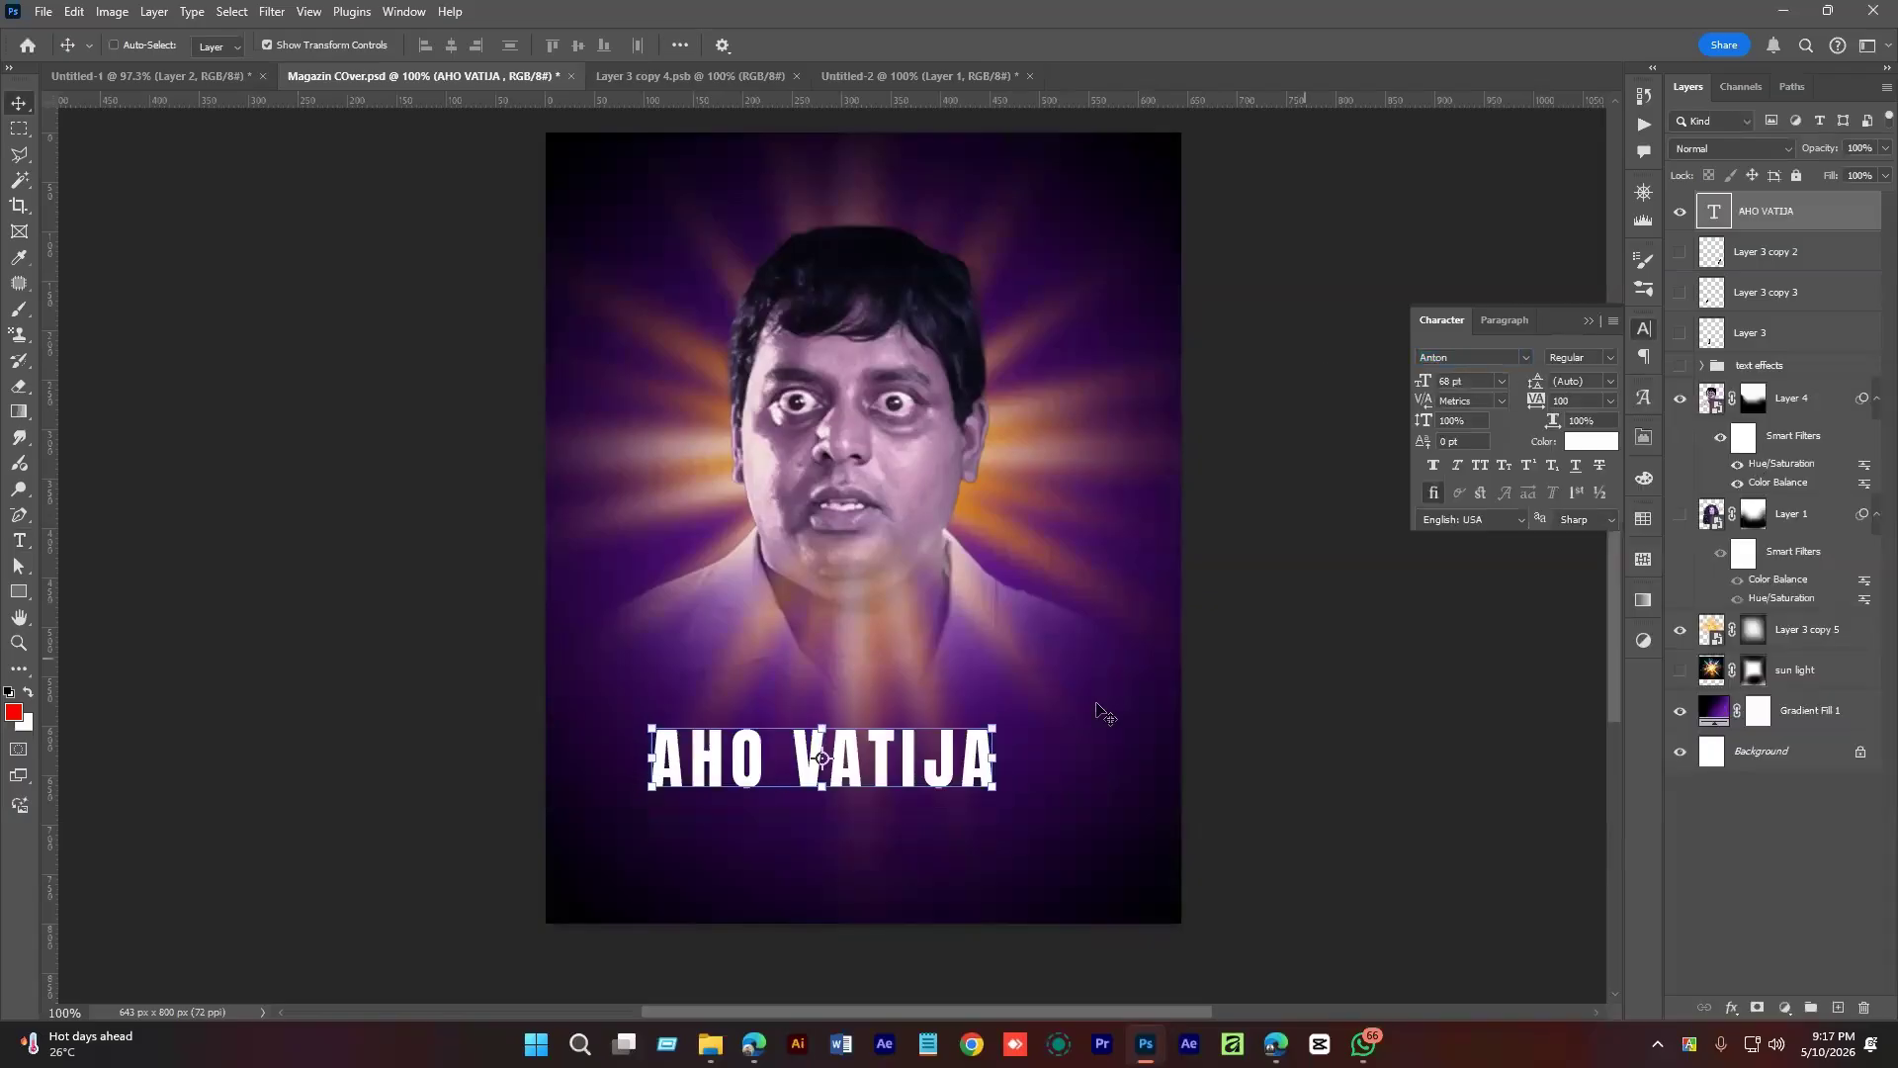
key("ctrl+t")
mouse_move(1015, 781)
left_mouse_down()
mouse_move(985, 784)
mouse_move(1042, 784)
mouse_move(1002, 778)
left_mouse_up()
key("Return")
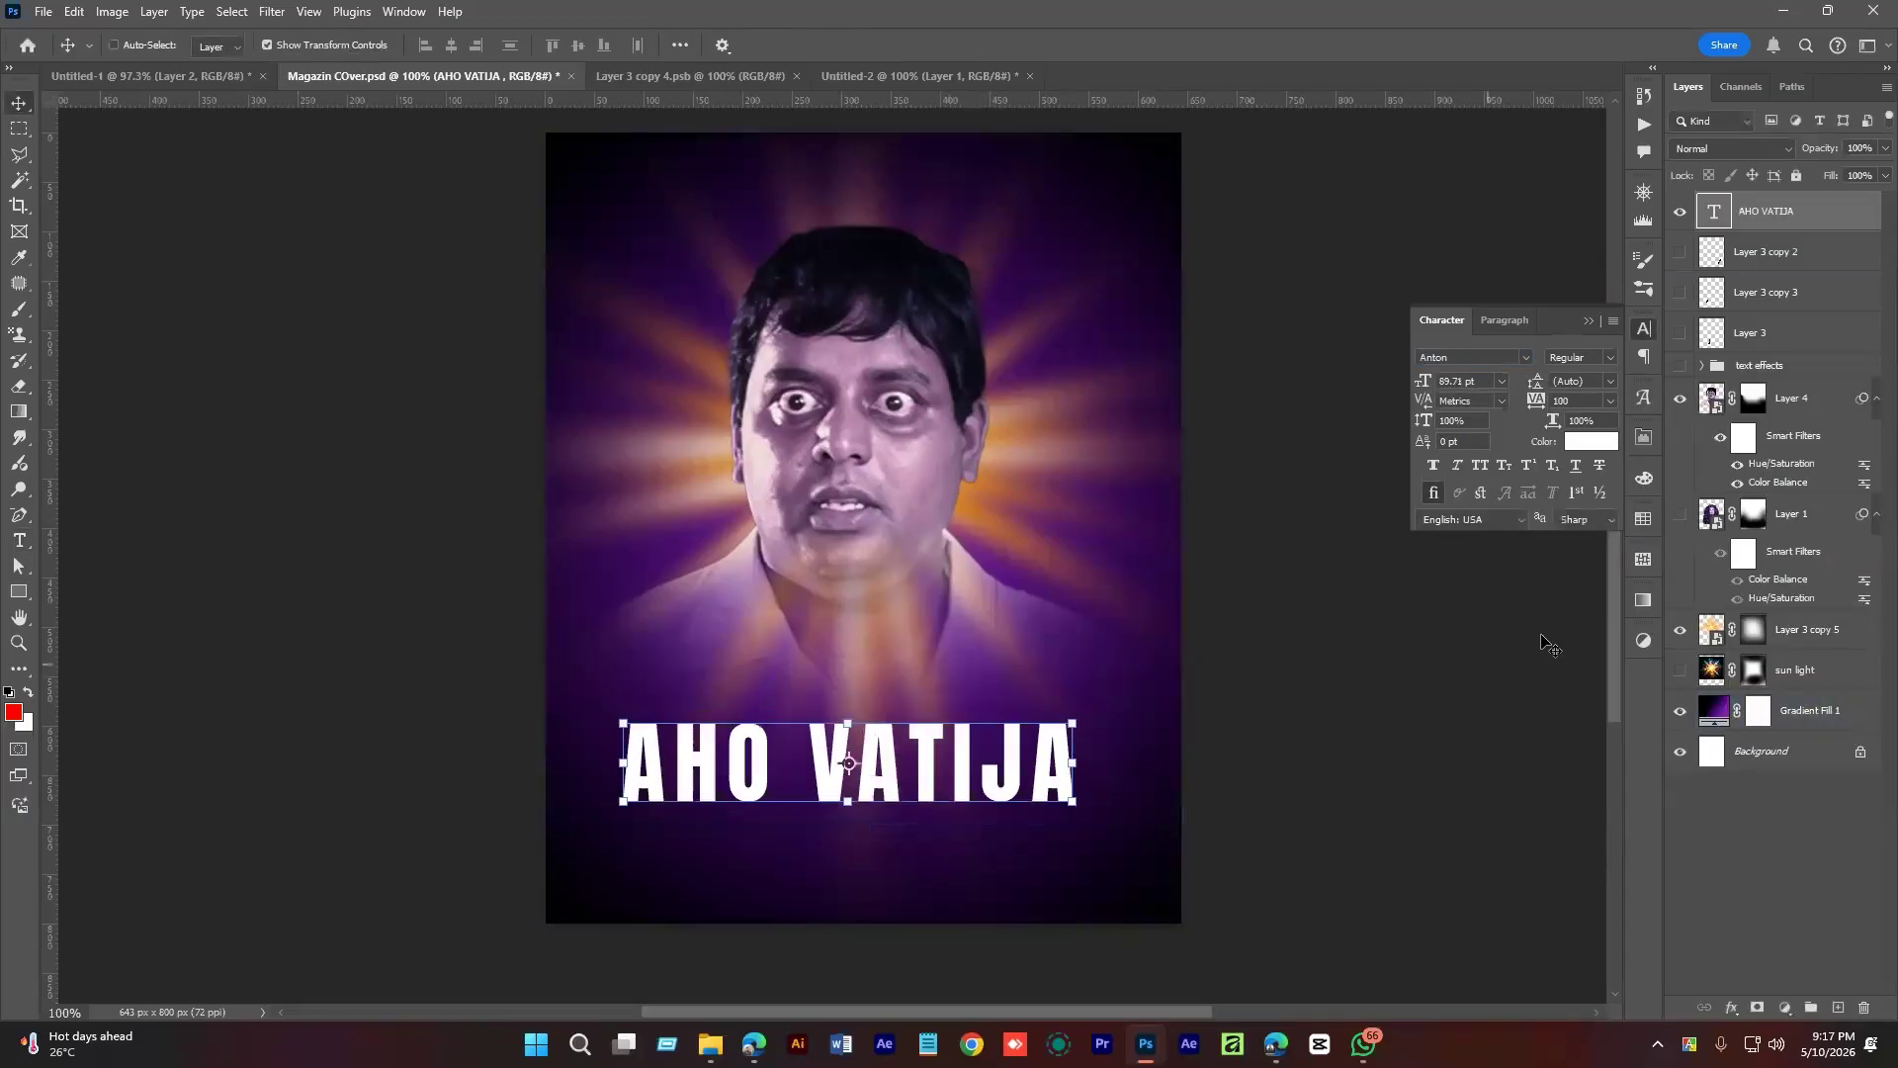
Set the title's tracking to 0 and scale the text up to about 108.65 pt, centred below the portrait.
type("0")
key("Return")
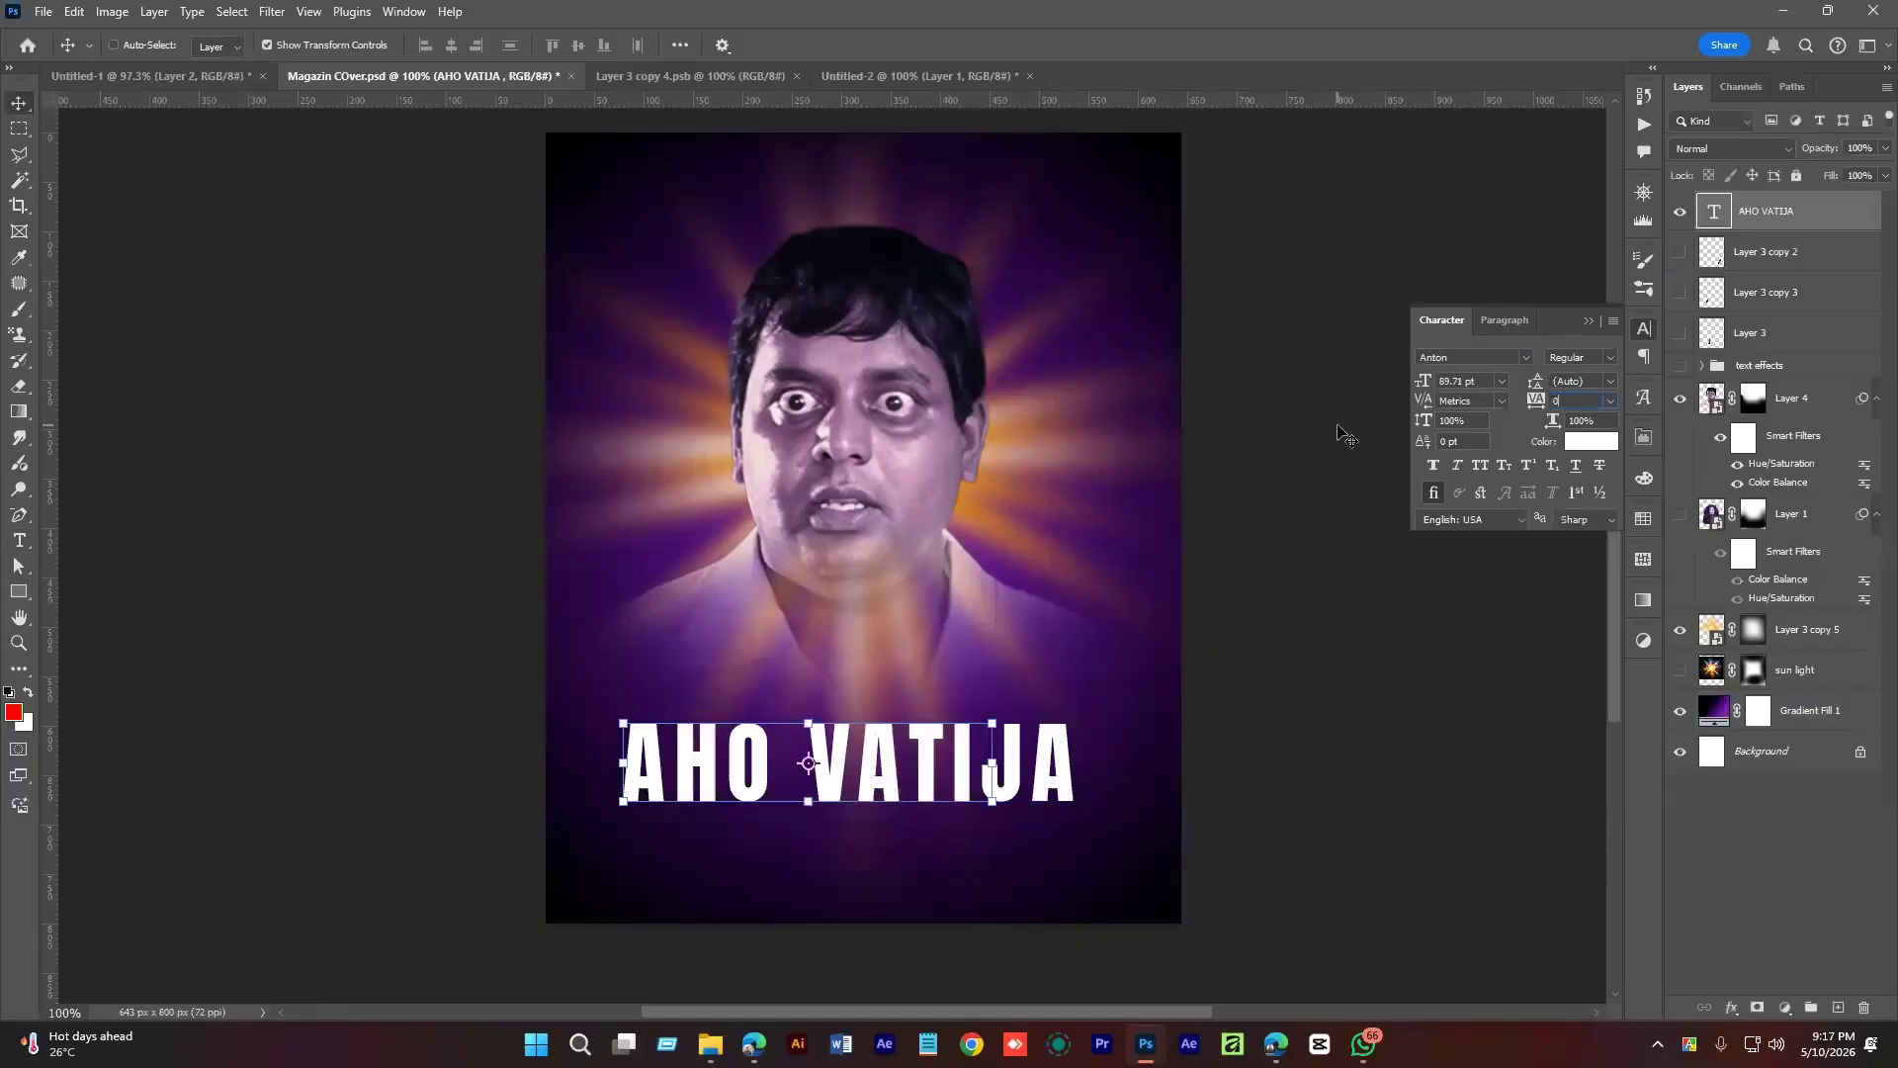
left_click_drag(949, 783, 1001, 784)
left_click_drag(1139, 780, 1084, 754)
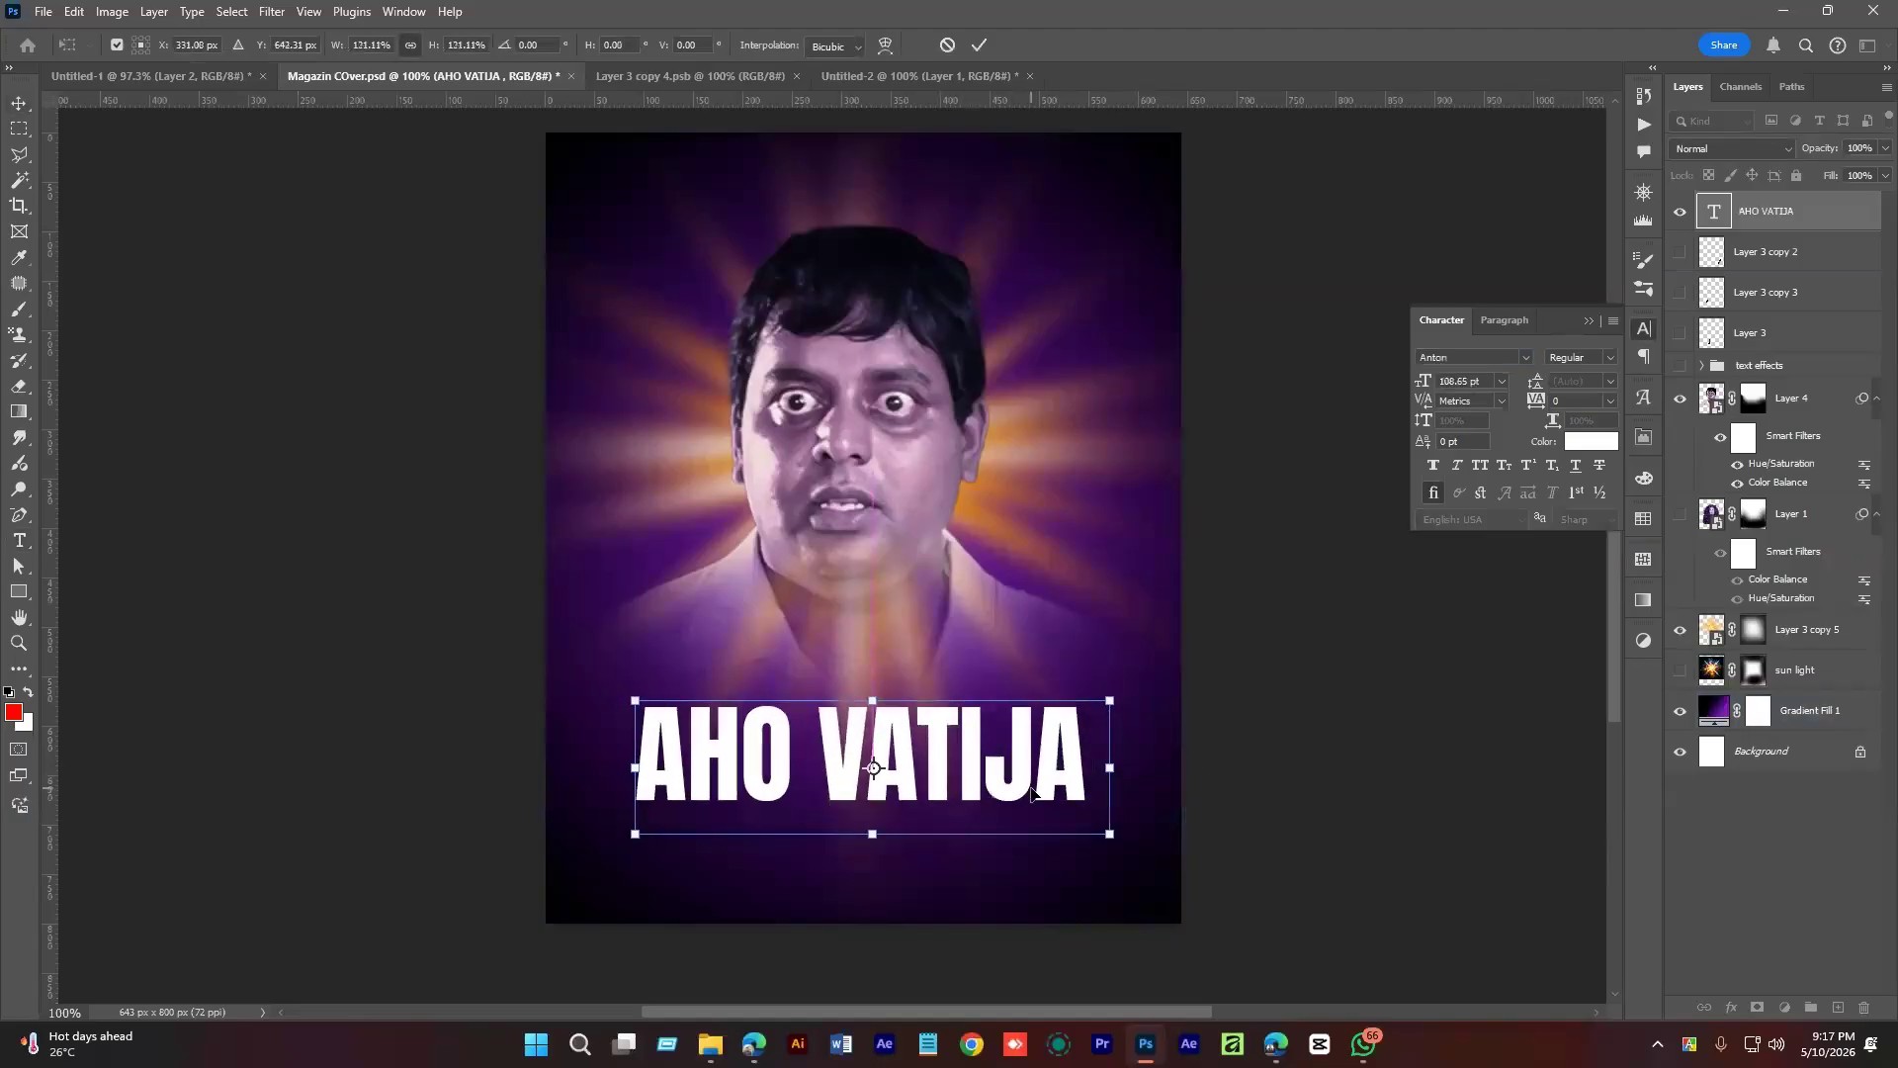
key("Return")
left_click(1589, 322)
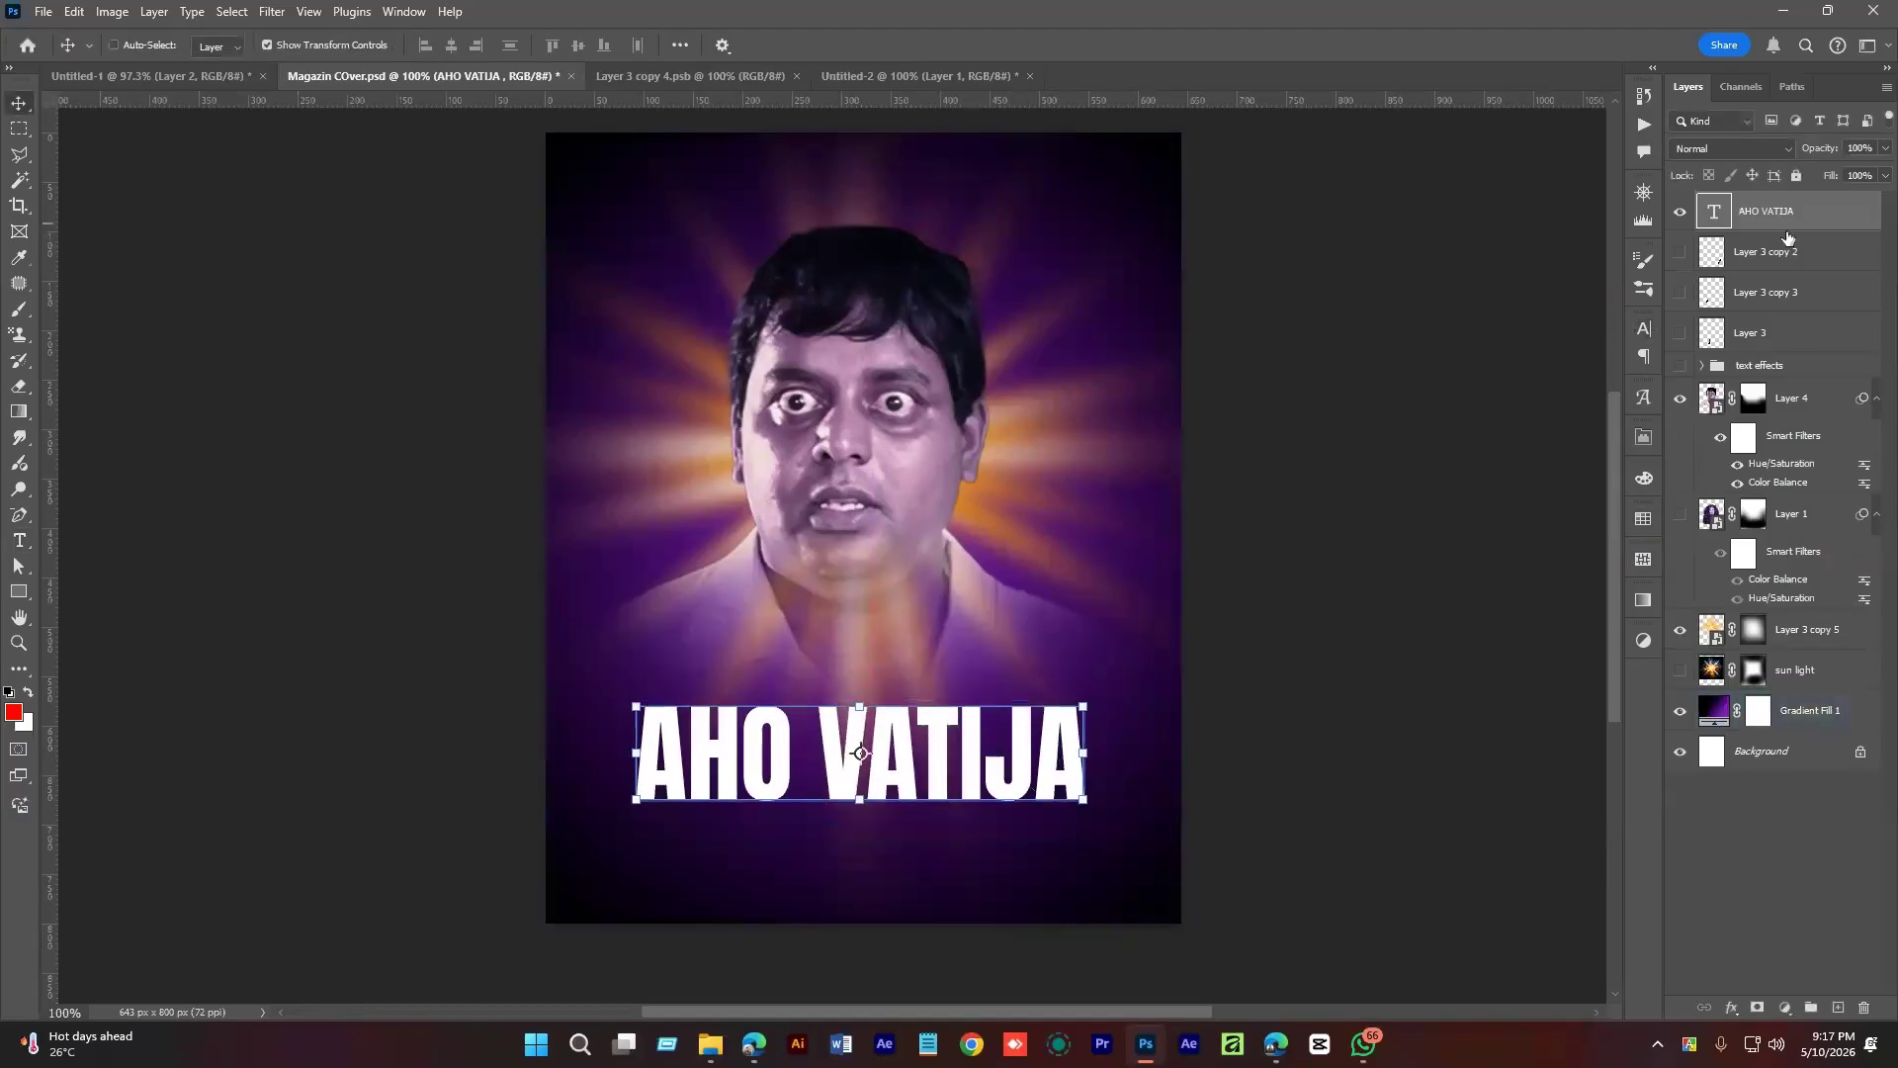
Select a wide ellipse whose lower arc crosses the middle of the AHO VATIJA letters.
left_click(983, 761, "ctrl")
left_click_drag(911, 754, 1016, 762)
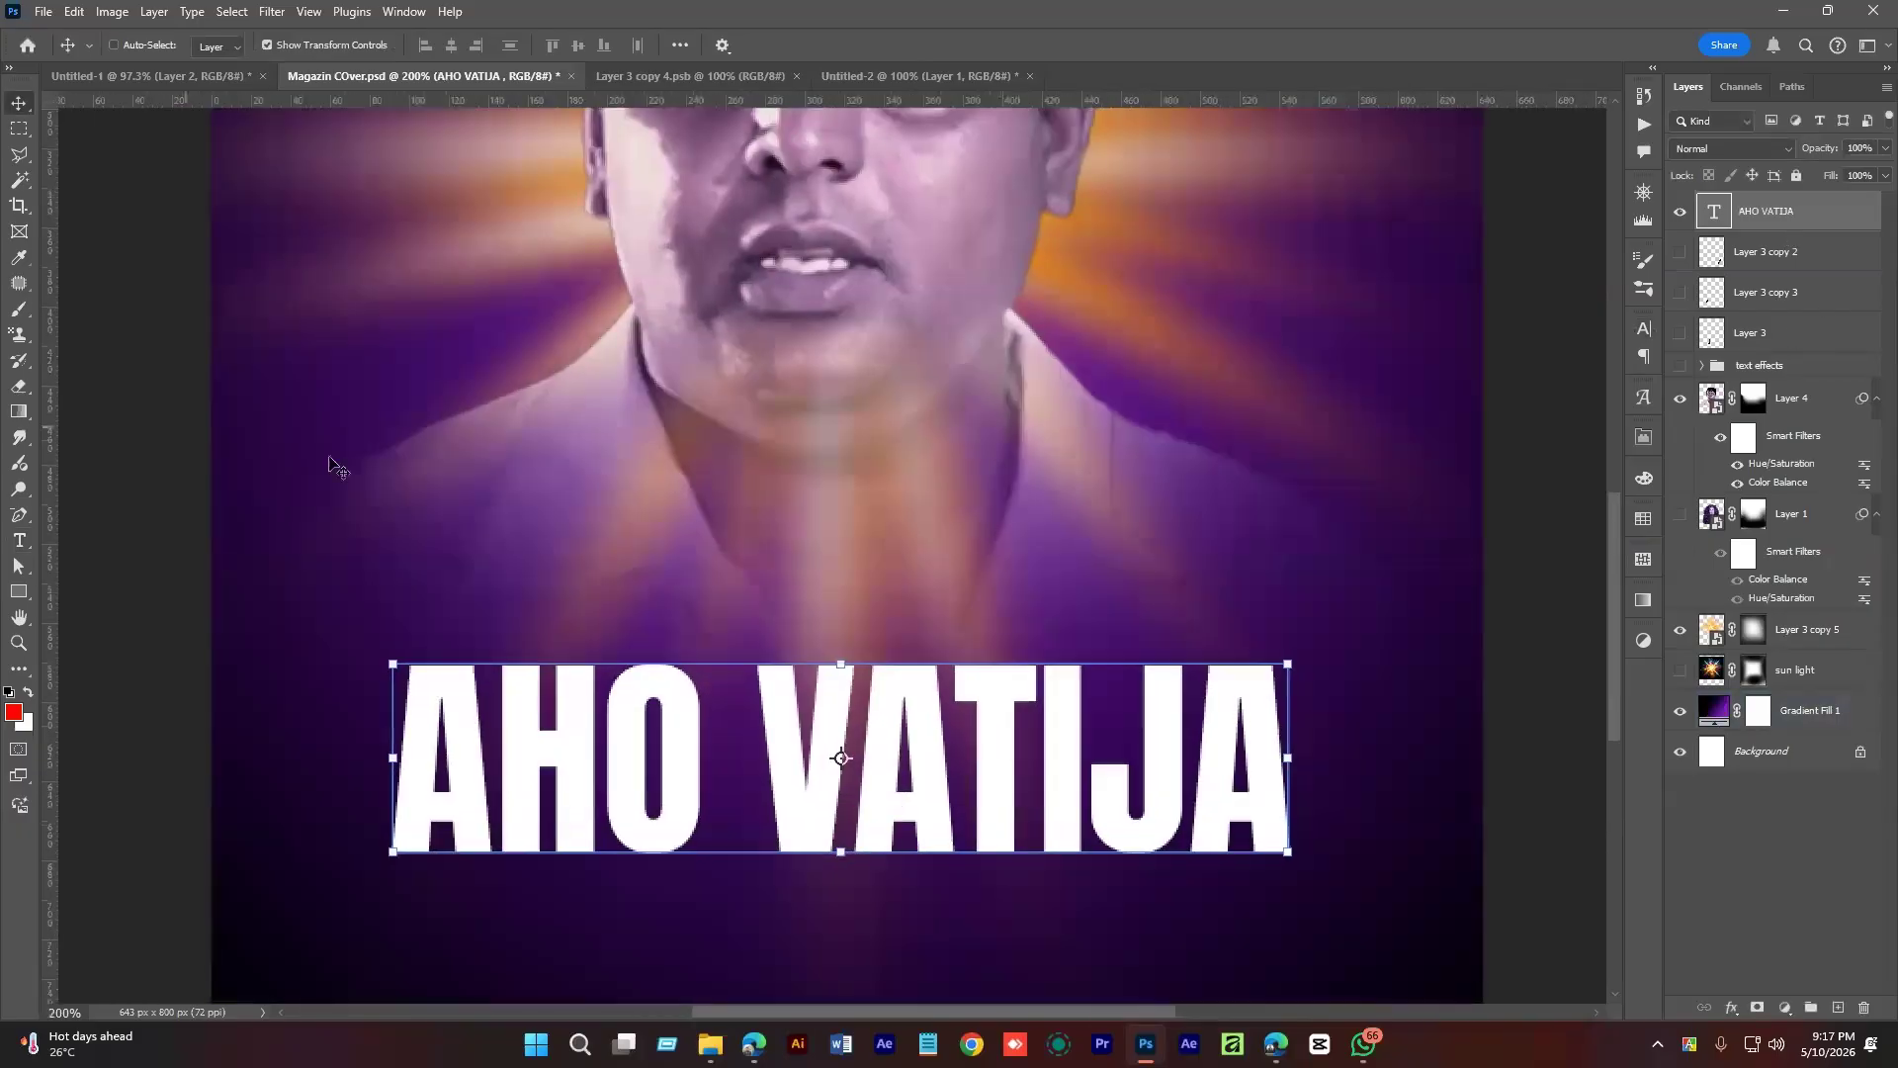
left_click_drag(676, 545, 605, 529)
right_click(19, 129)
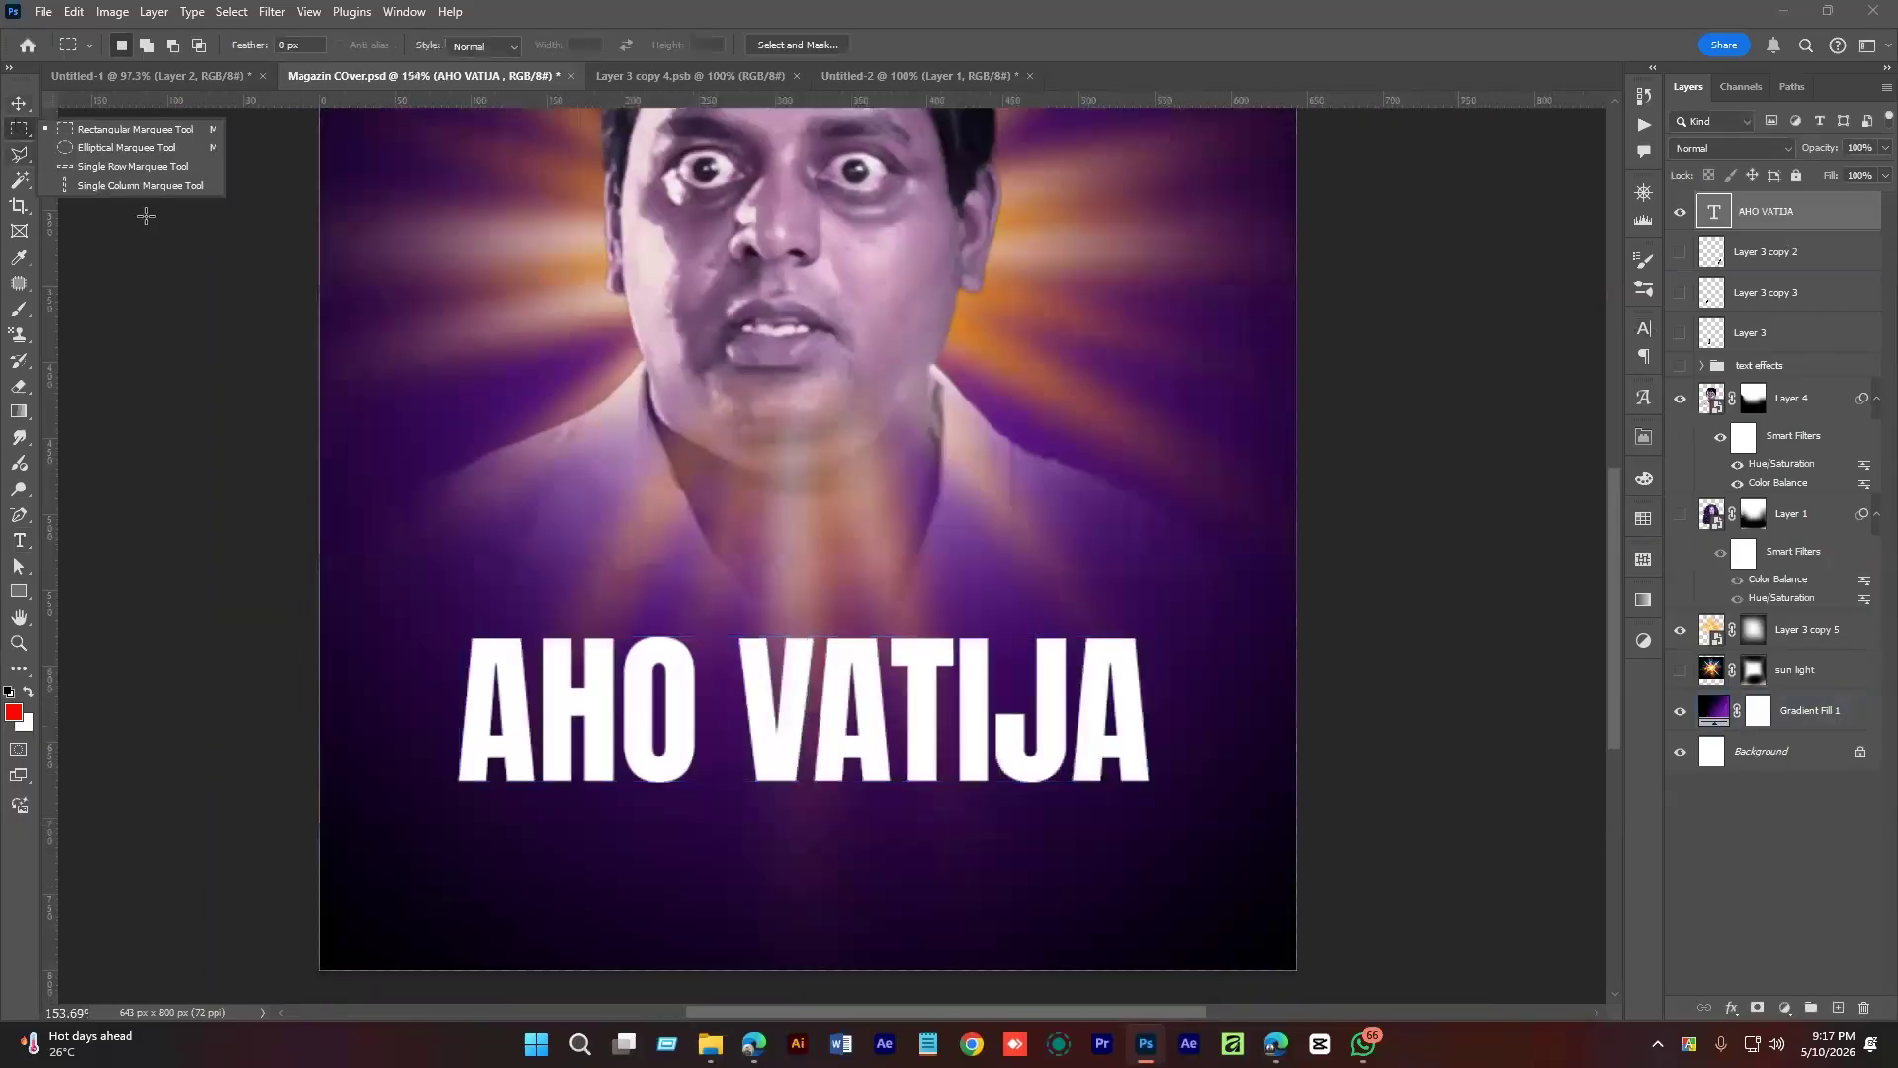
left_click(109, 144)
left_click_drag(423, 486, 1163, 725)
left_click_drag(913, 546, 973, 539)
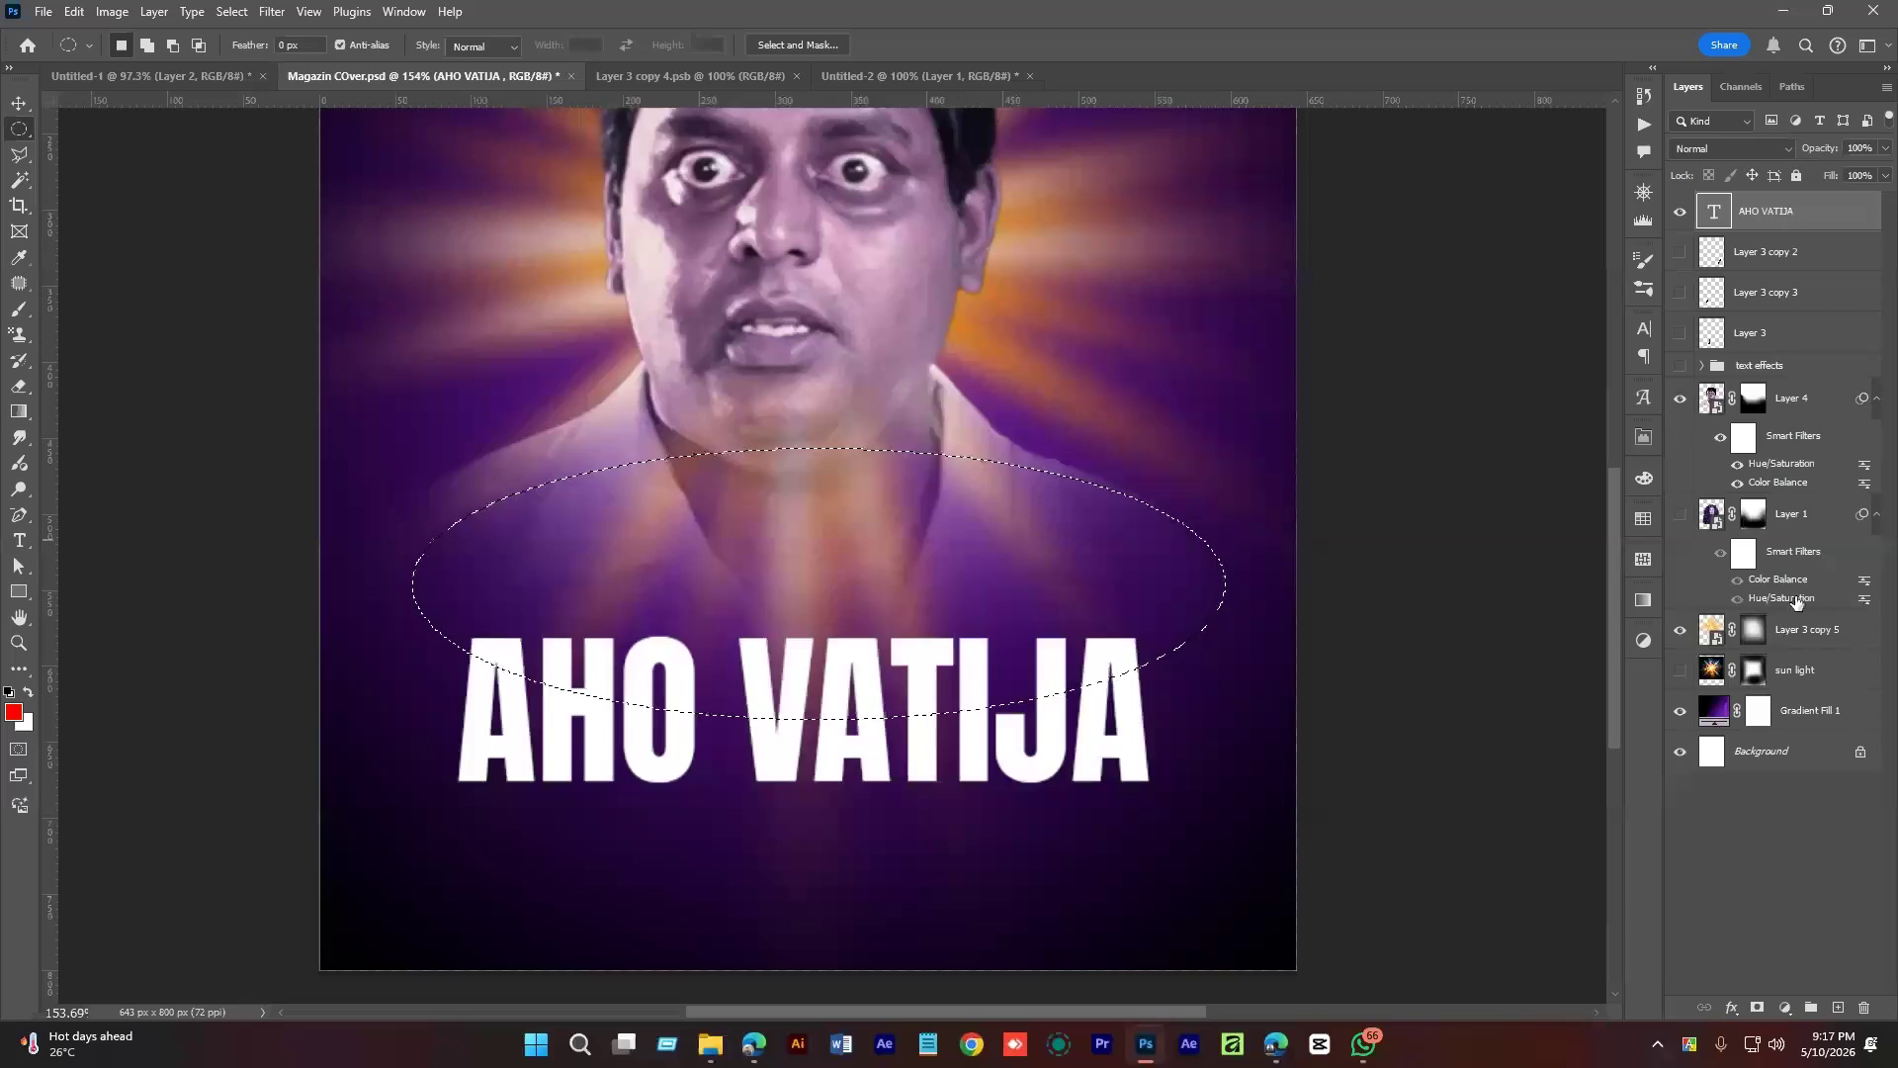
Mask the title with the elliptical selection, duplicate the masked text layer and invert the mask on the copy.
left_click(1757, 1007)
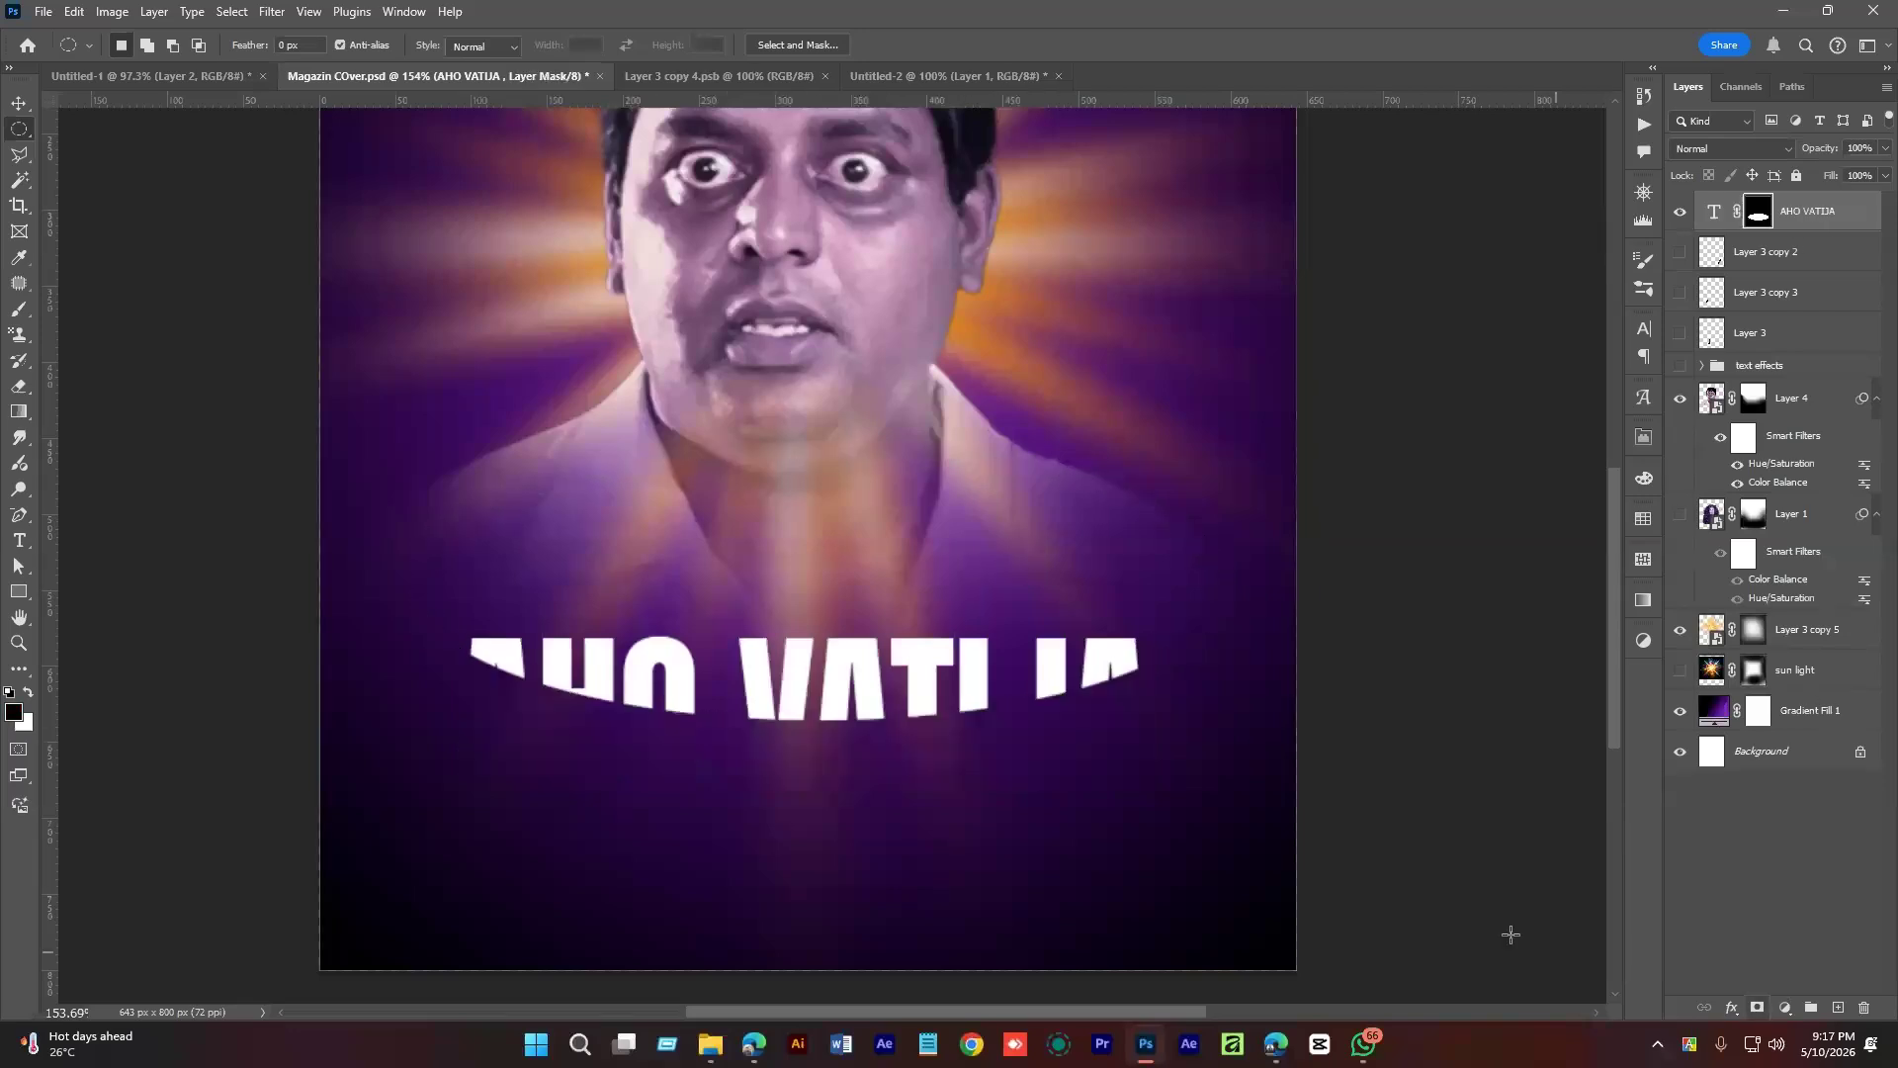
key("ctrl+2")
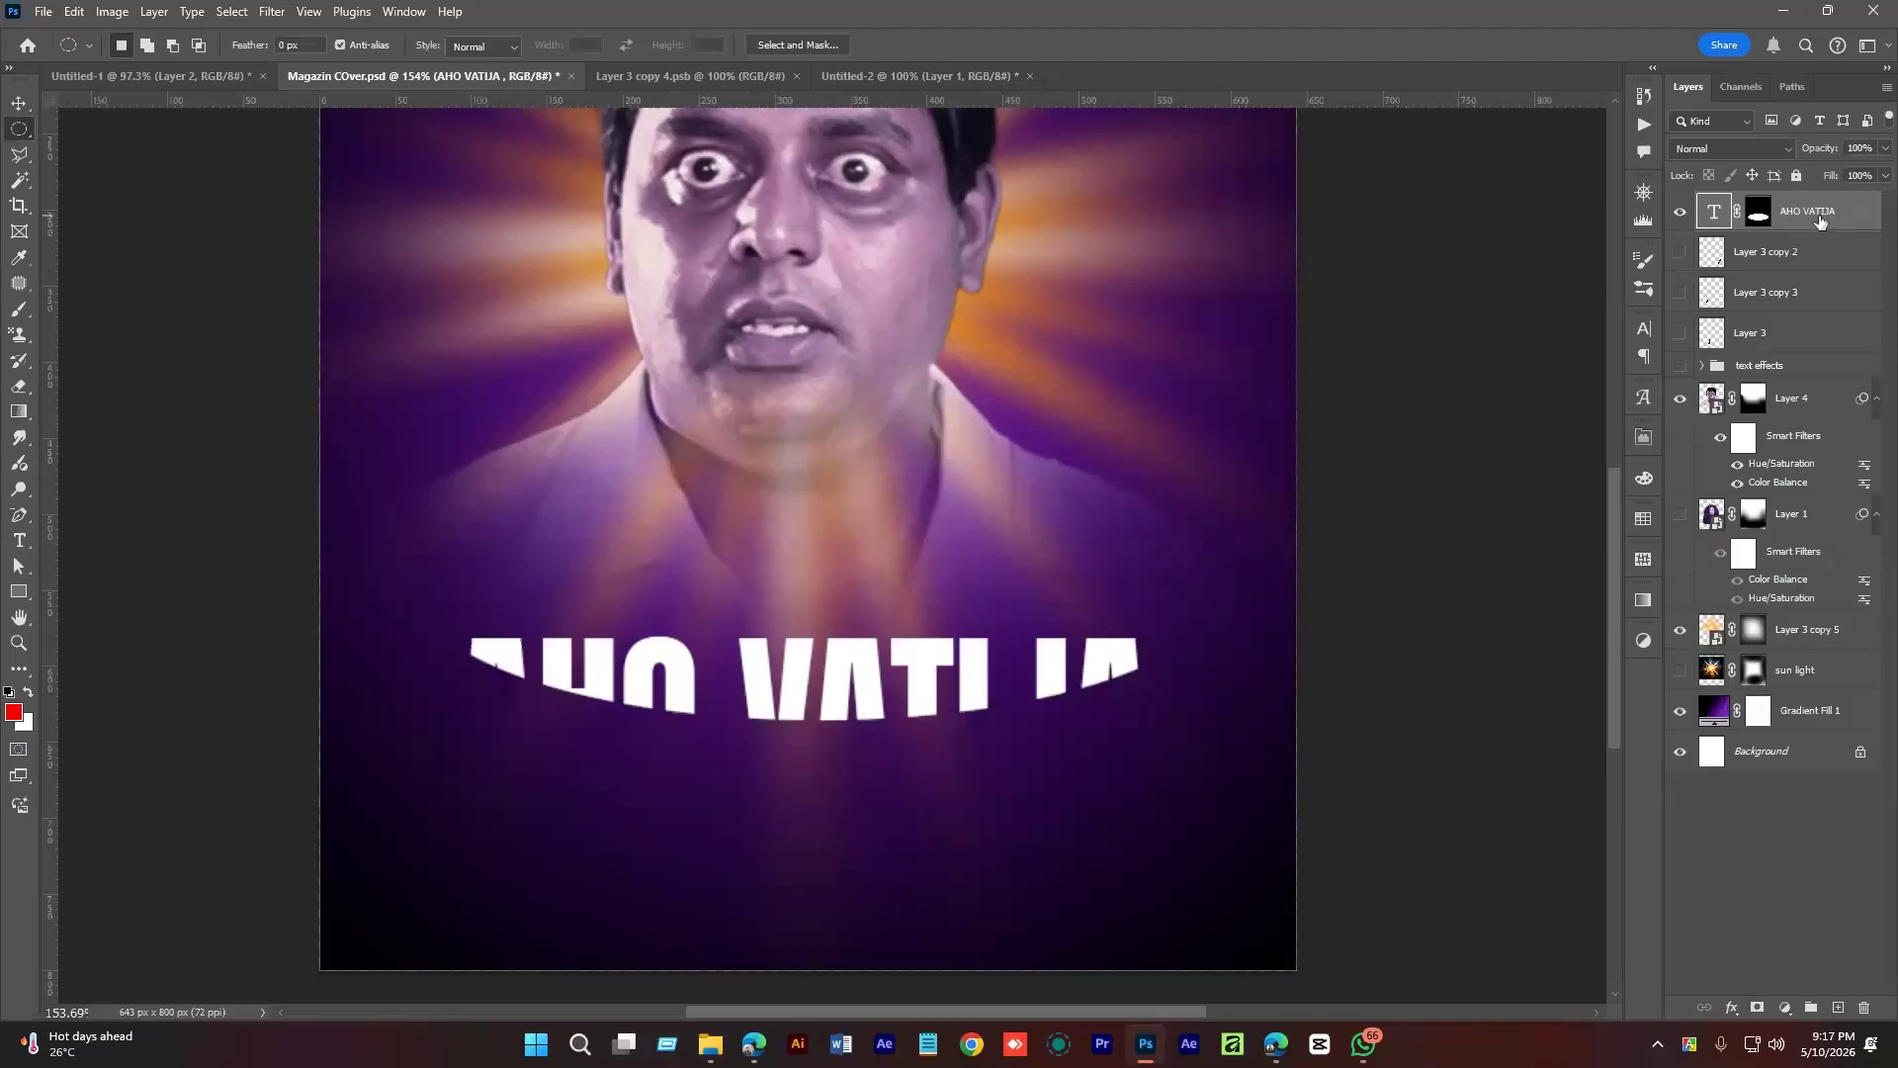
key("ctrl+j")
left_click(1756, 212)
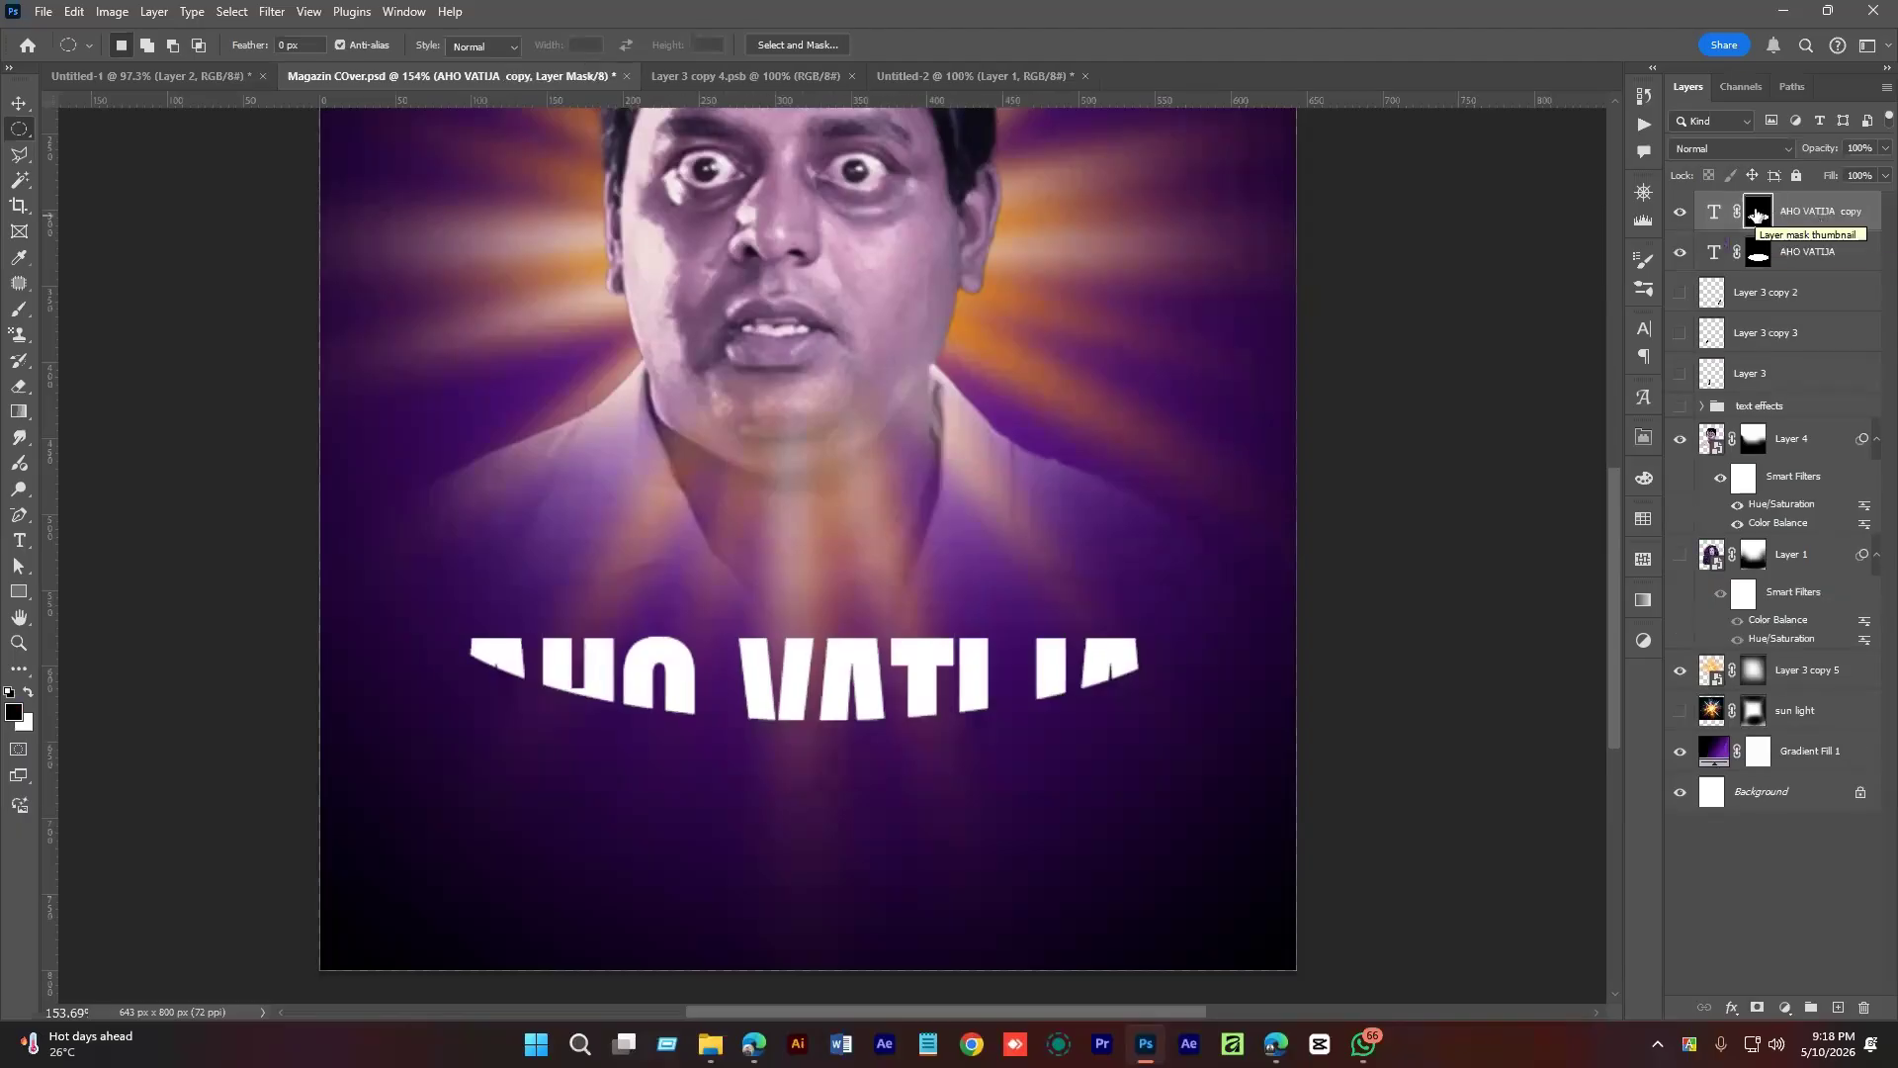
key("ctrl+i")
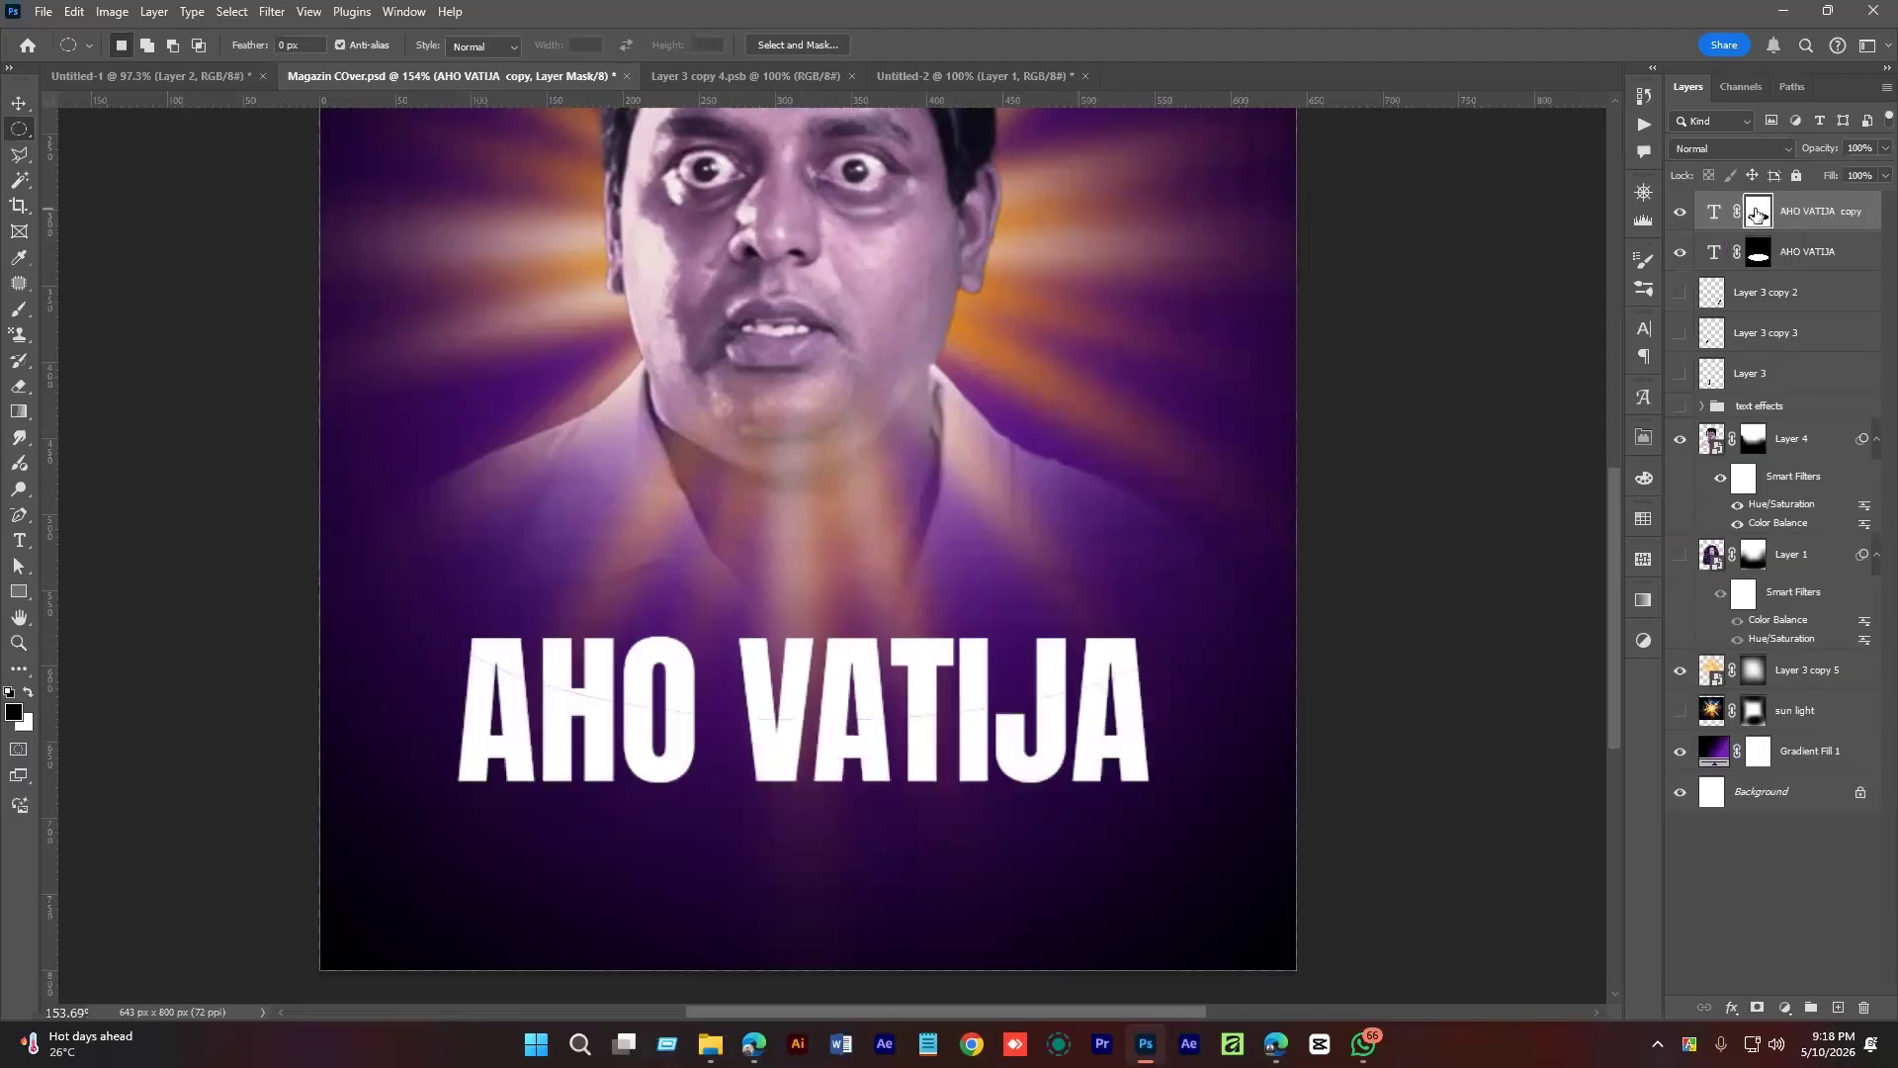
left_click(1679, 218)
left_click(1714, 212)
key("v")
left_click(1723, 938)
left_click(1758, 211)
left_click_drag(900, 661, 899, 671)
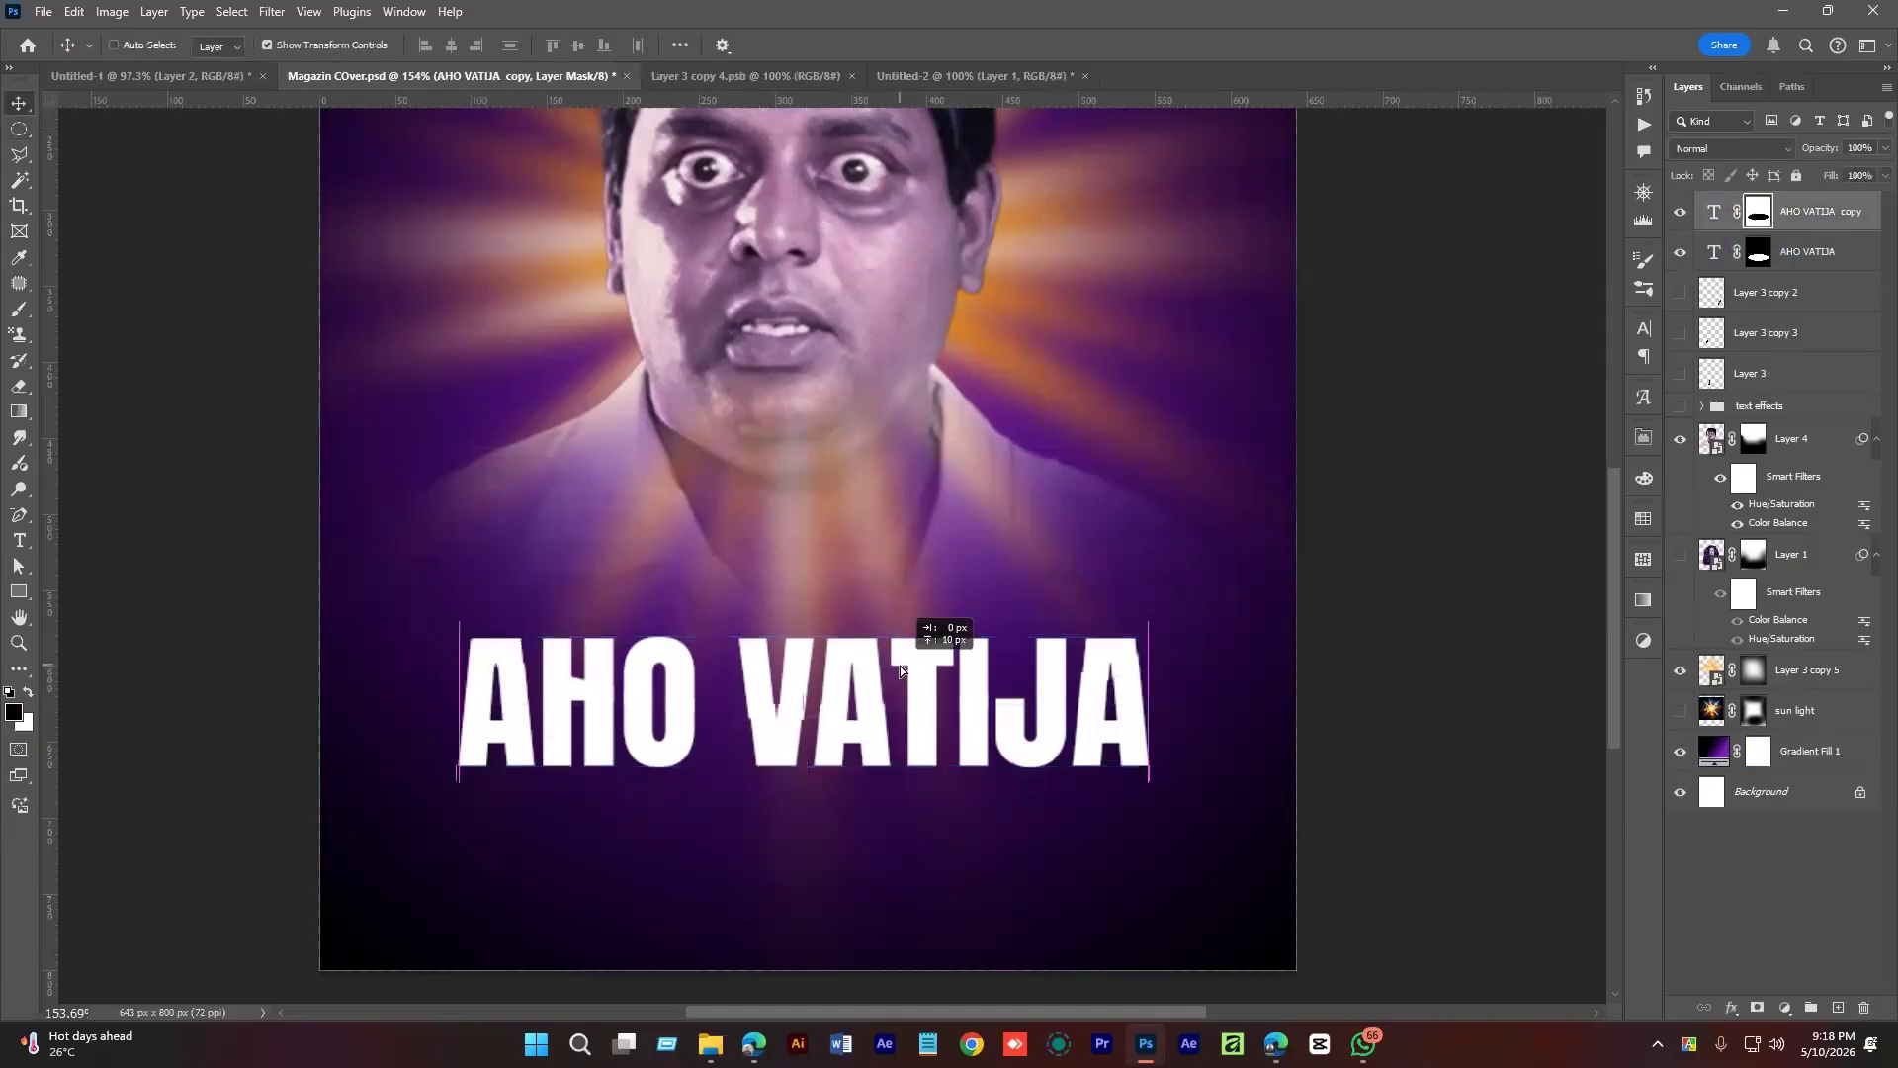
key("ctrl+z")
Place the AHO VATIJA copy below the original text layer and shift the original's upper piece slightly right and up.
left_click_drag(1804, 224, 1804, 267)
left_click(1759, 211)
left_click_drag(886, 675, 893, 675)
key("Right")
key("Up")
key("Up")
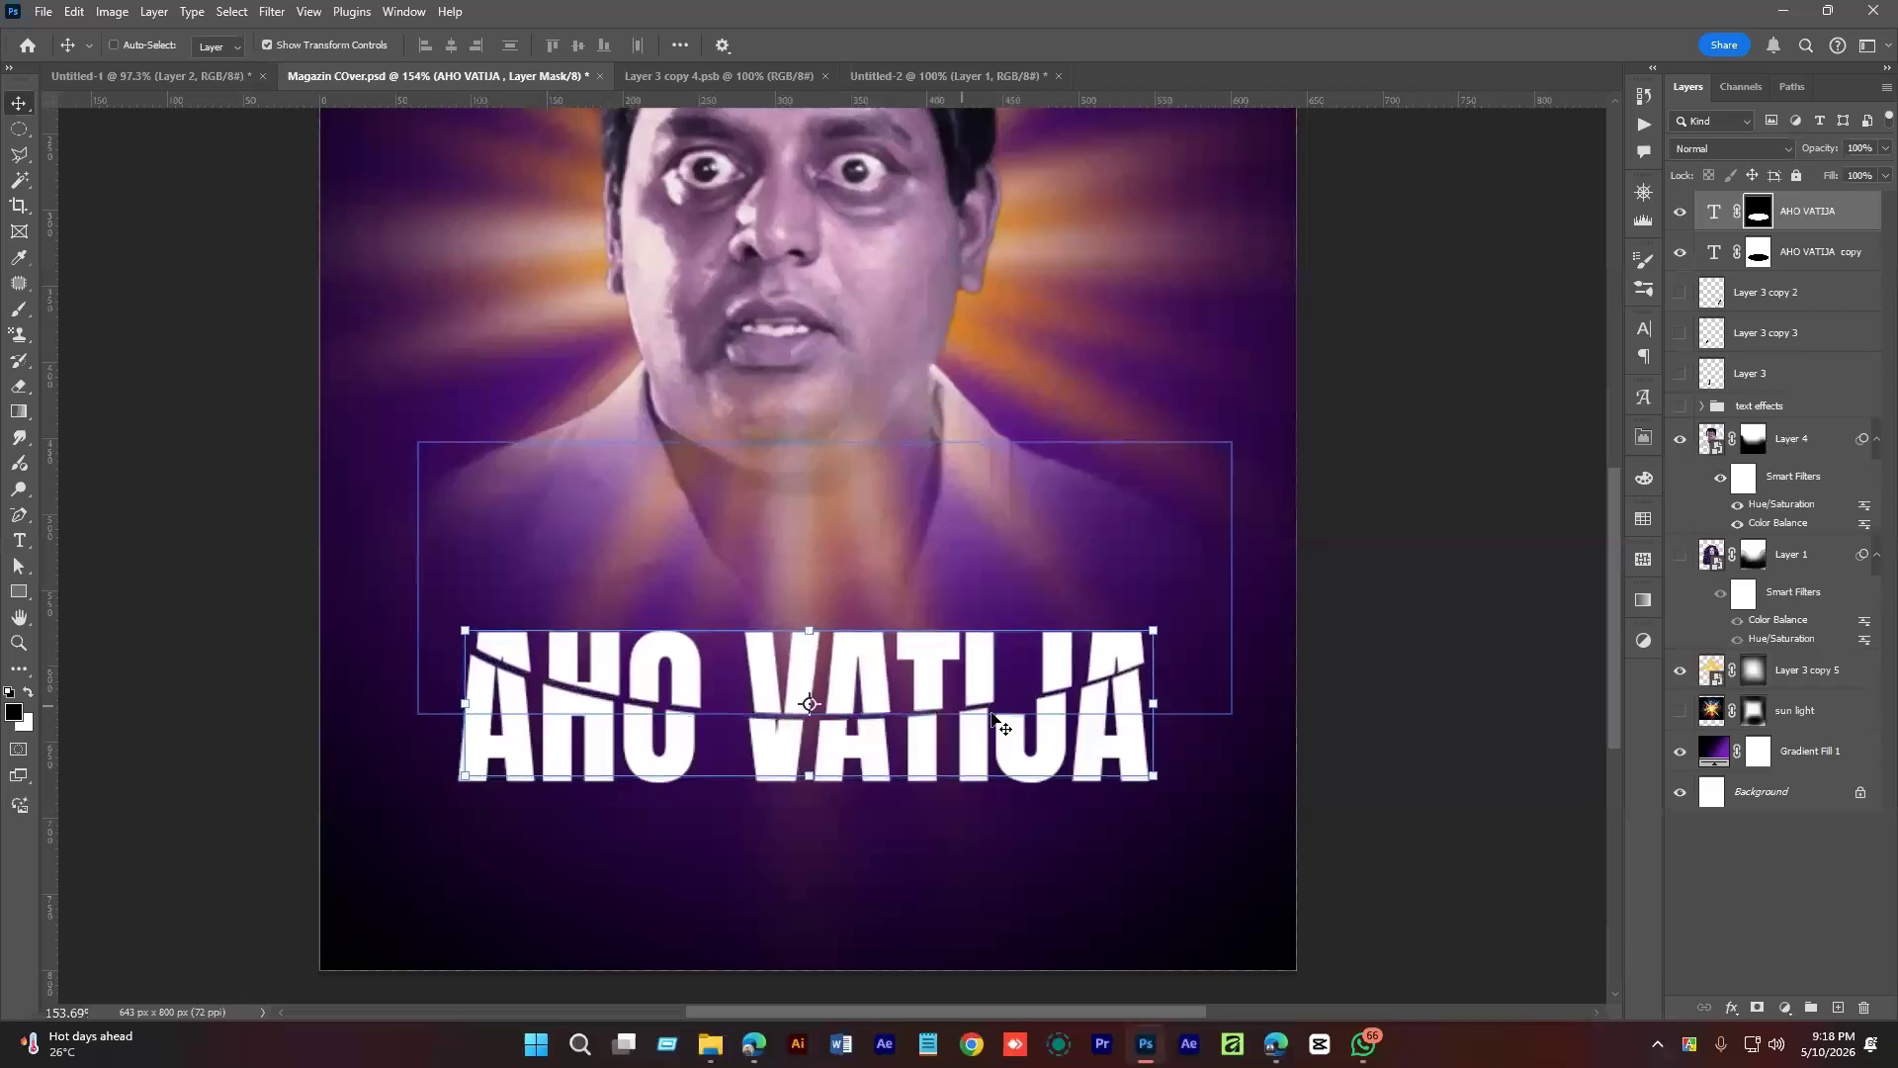
Select both title layers and move them together slightly left and down on the cover.
left_click(1545, 837)
left_click_drag(1000, 648, 1097, 645)
left_click(1838, 217)
left_click(1815, 264, "ctrl")
left_click_drag(992, 689, 978, 704)
left_click(1878, 867)
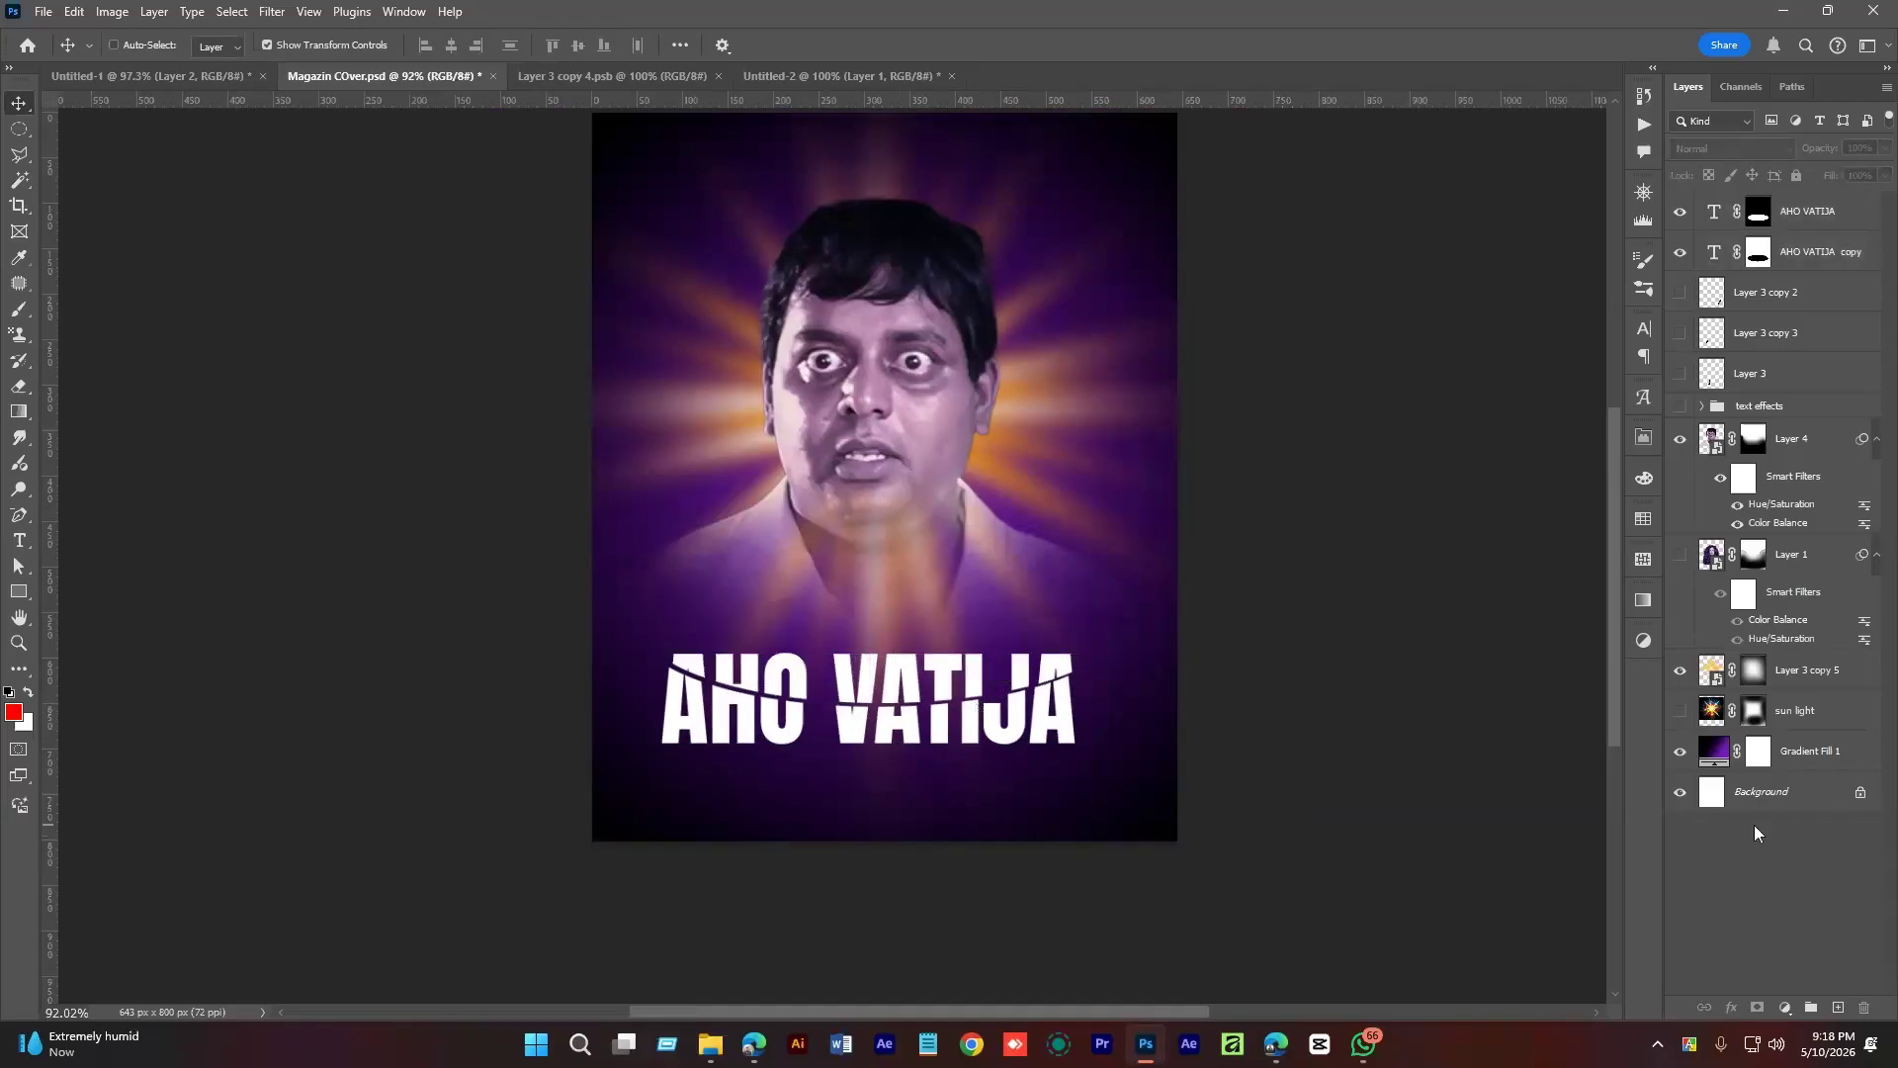
Delete the upper title layer with its mask and remove the layer mask from the AHO VATIJA copy.
left_click(1756, 223)
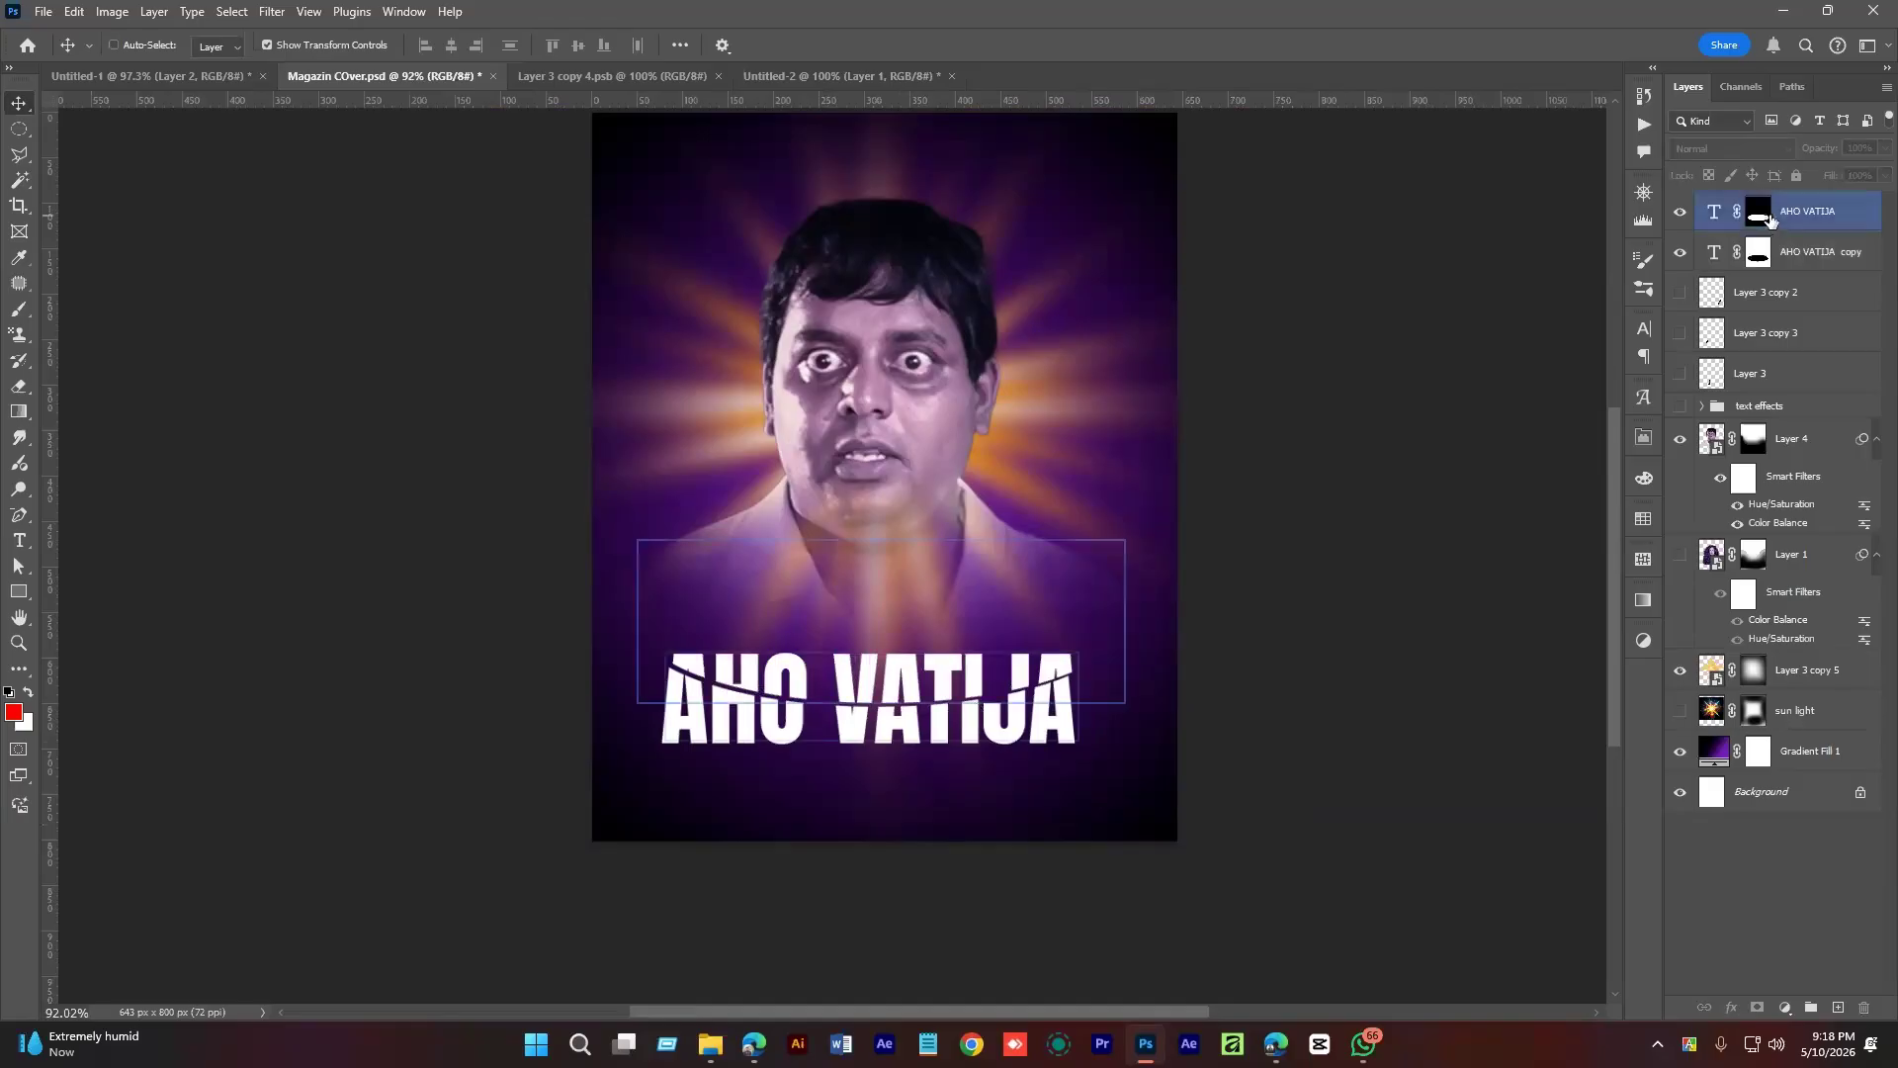
left_click(1757, 213)
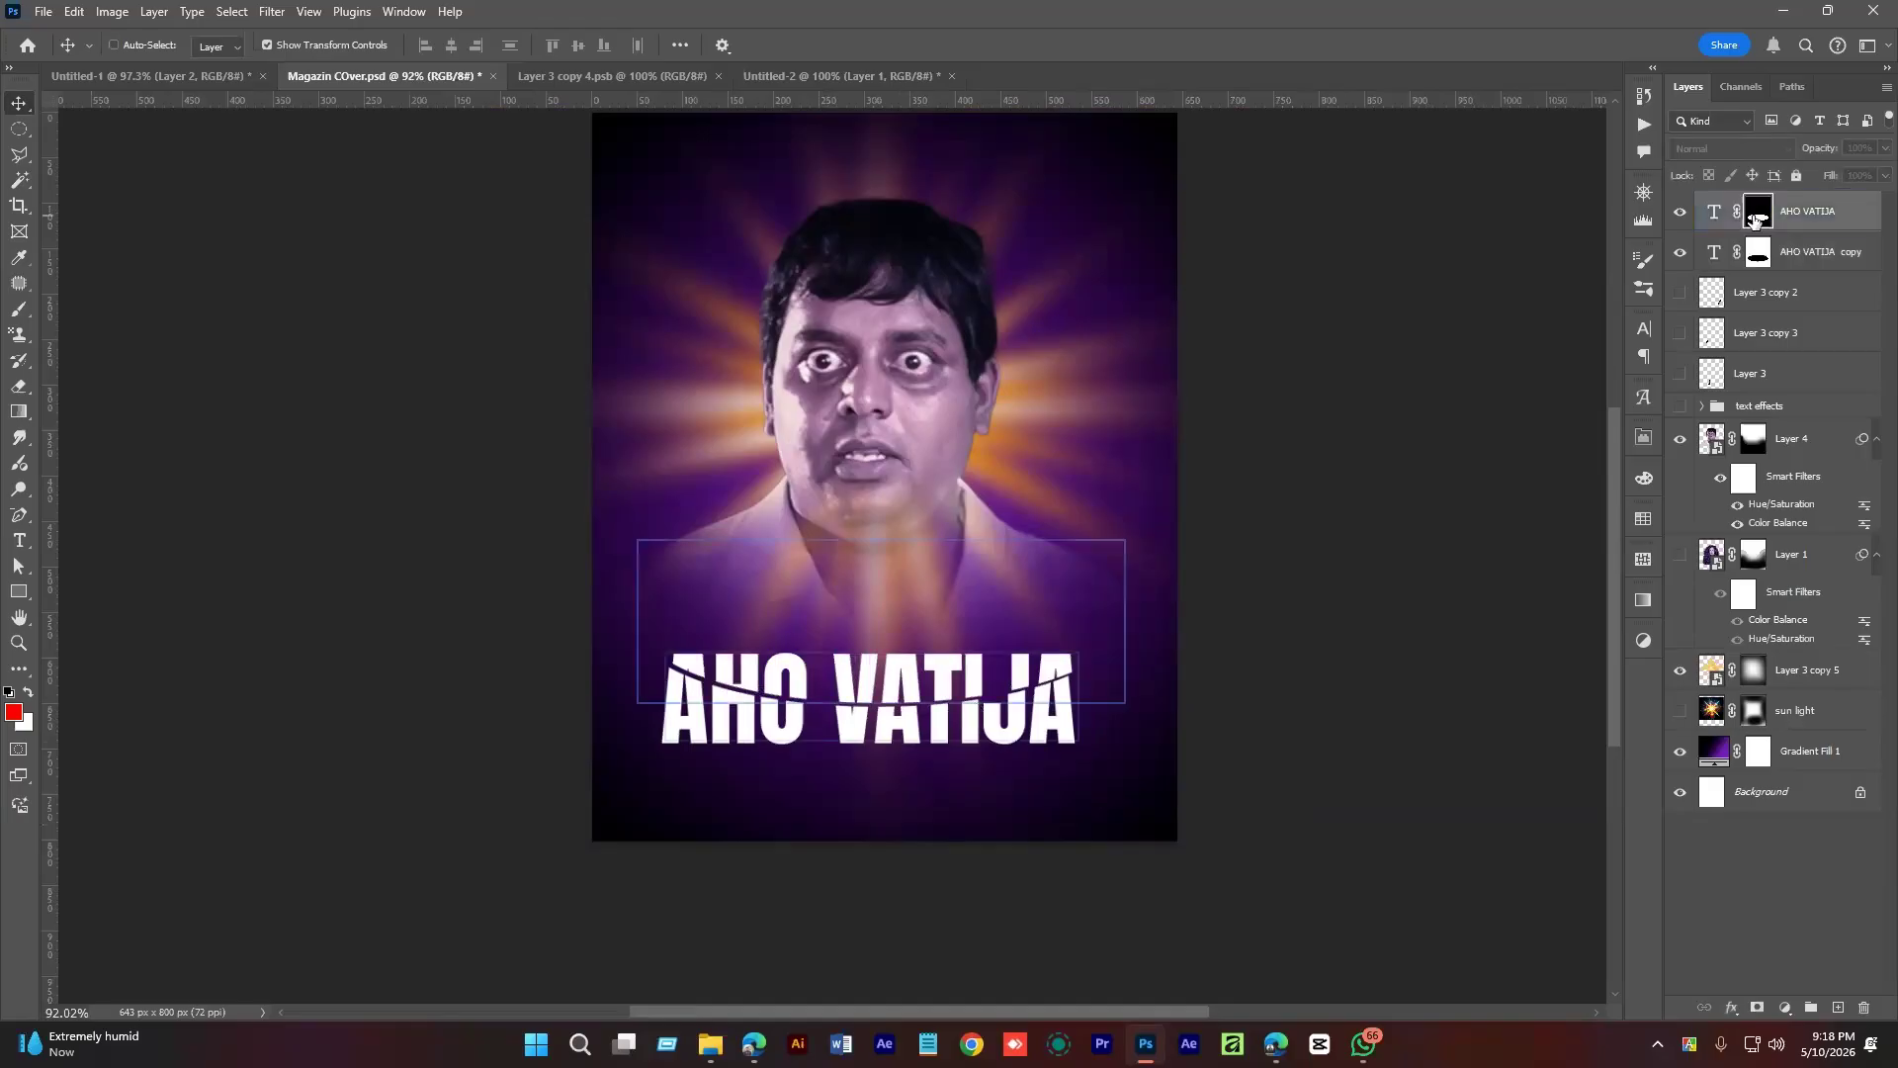
key("Delete")
key("Delete")
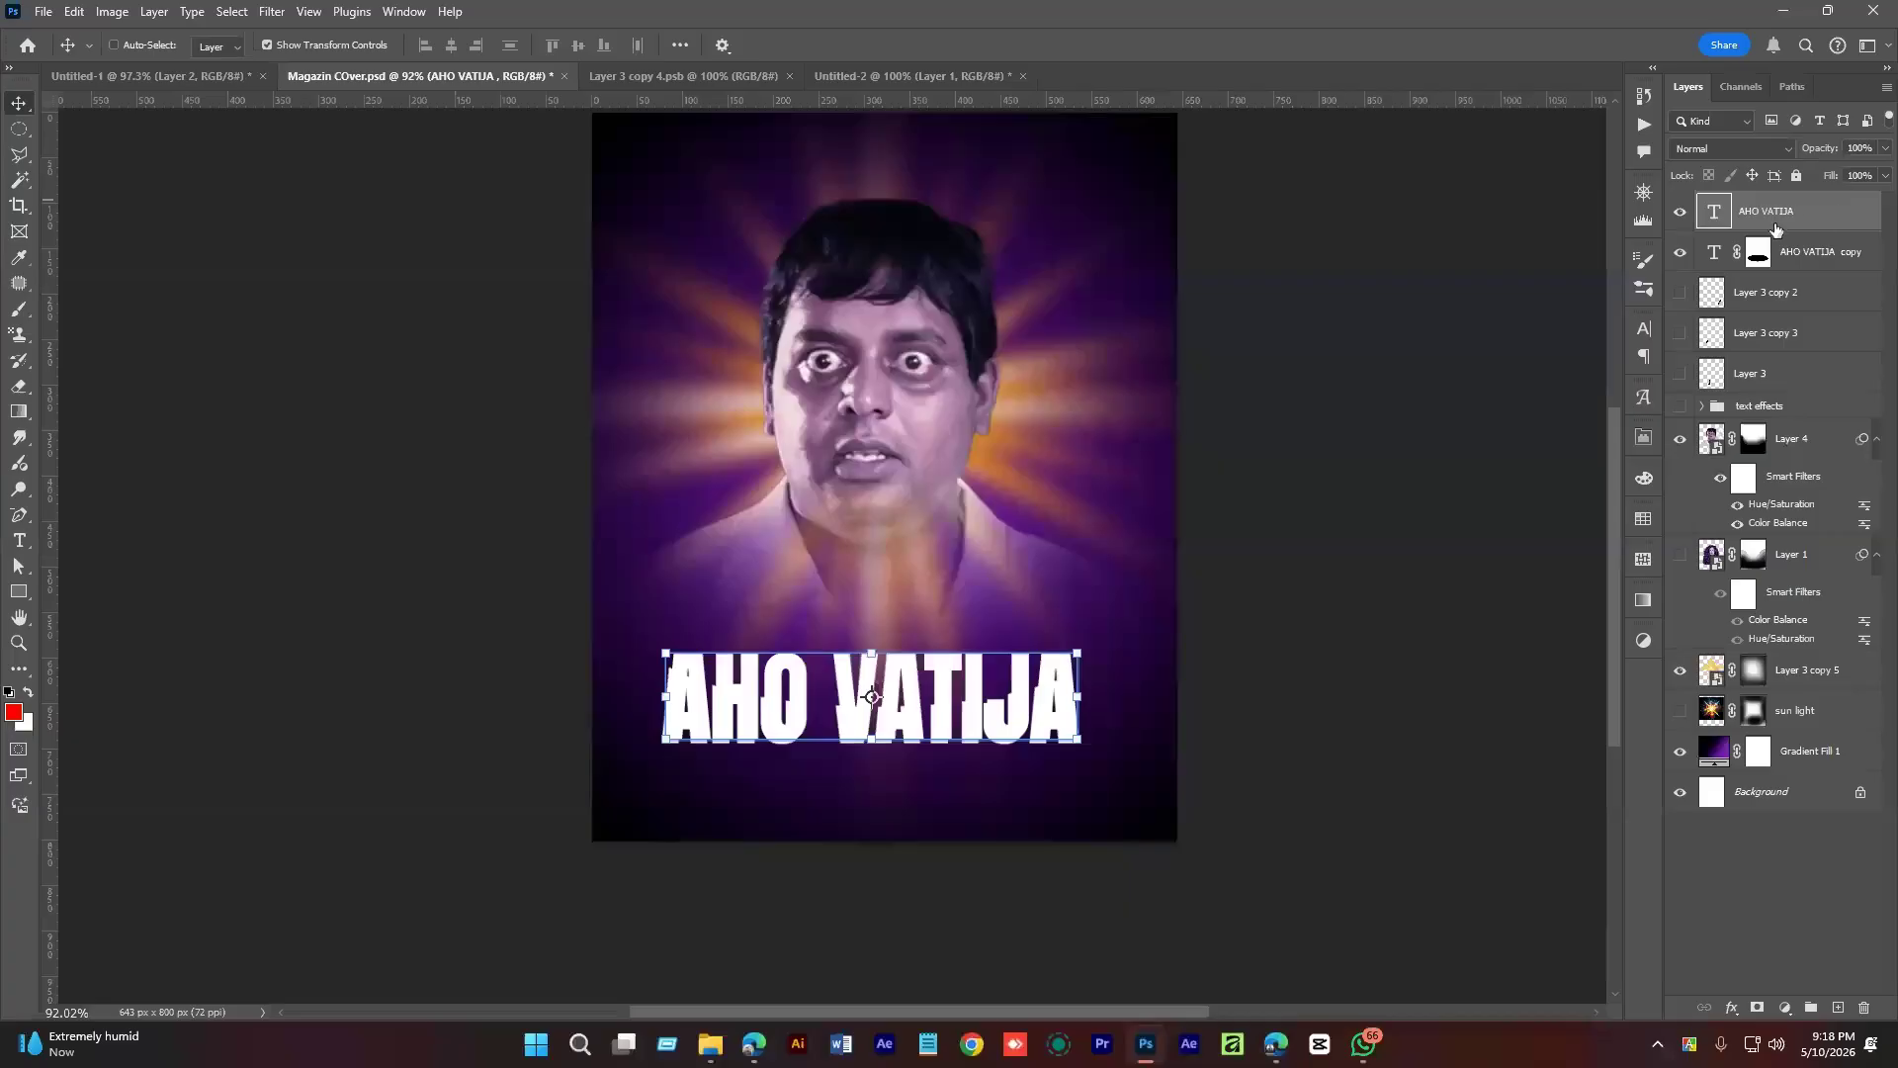
right_click(1757, 218)
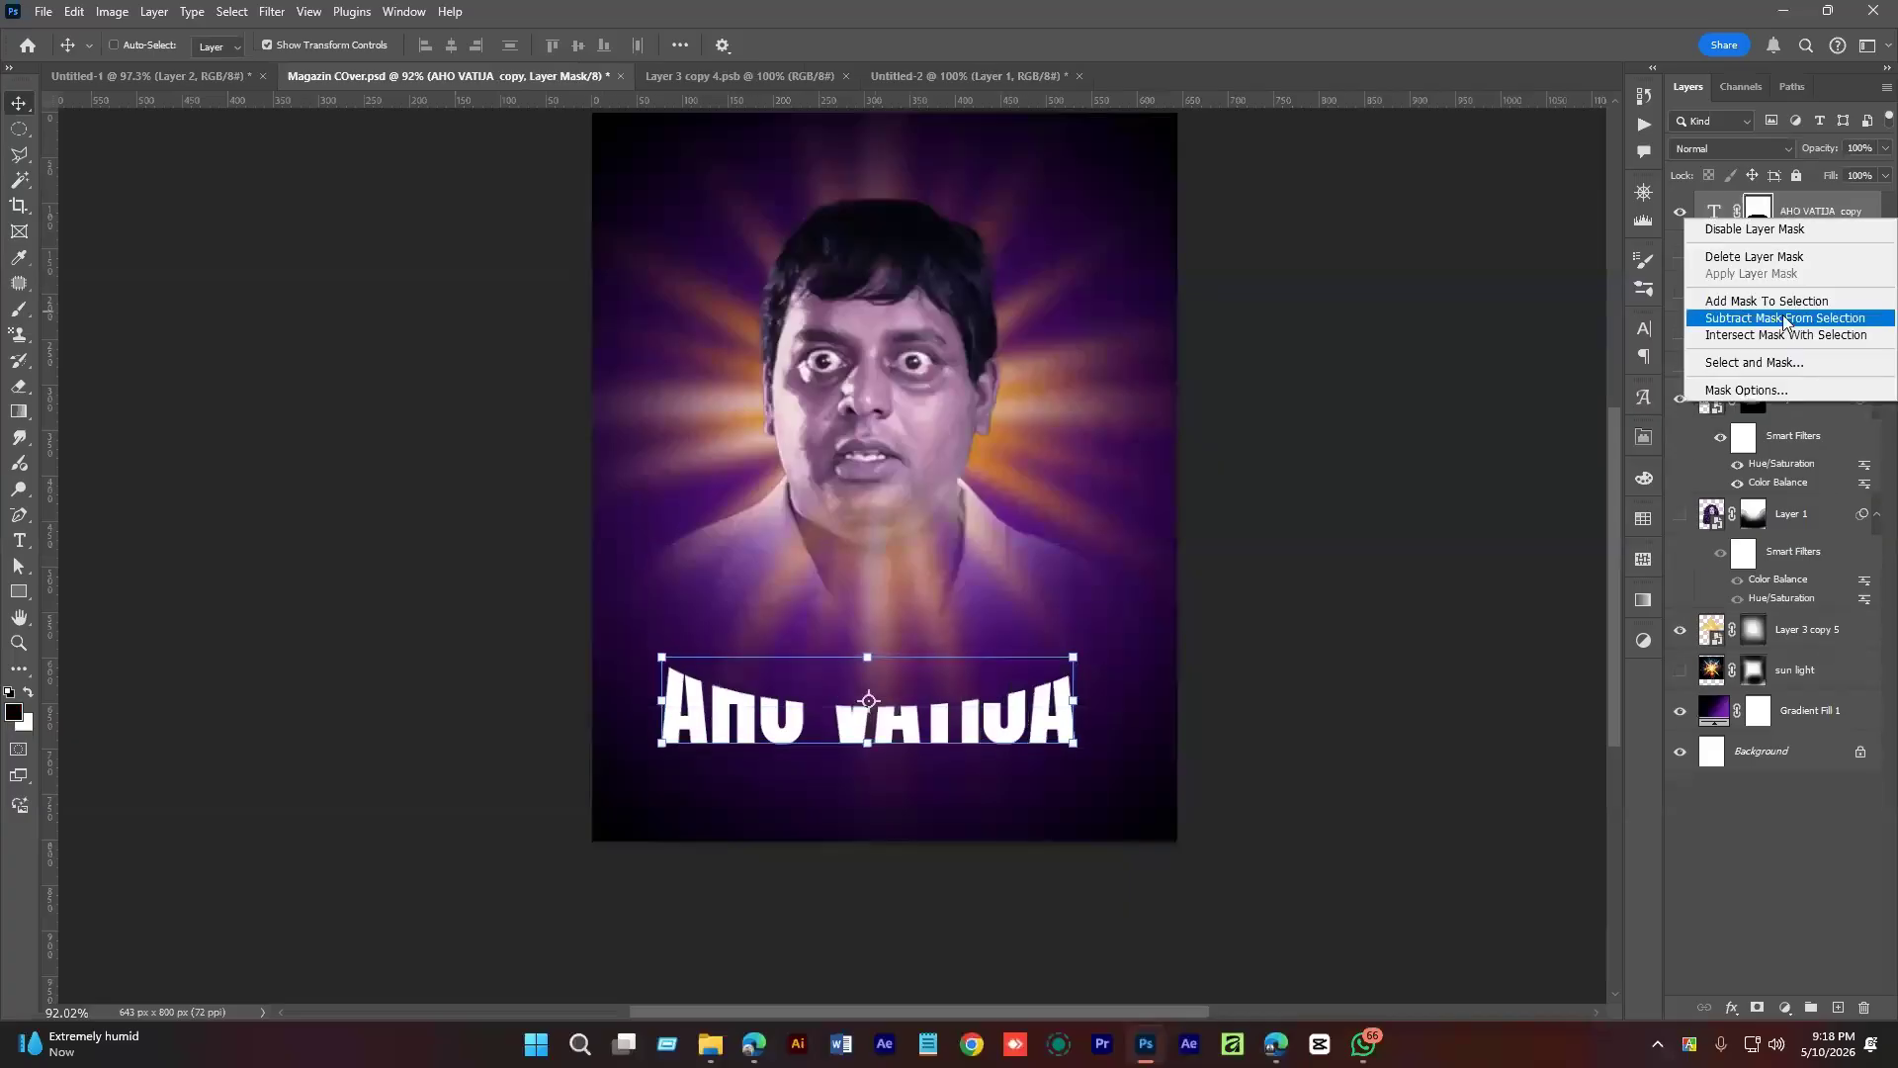
left_click(1755, 257)
scroll(798, 730, "up", 3)
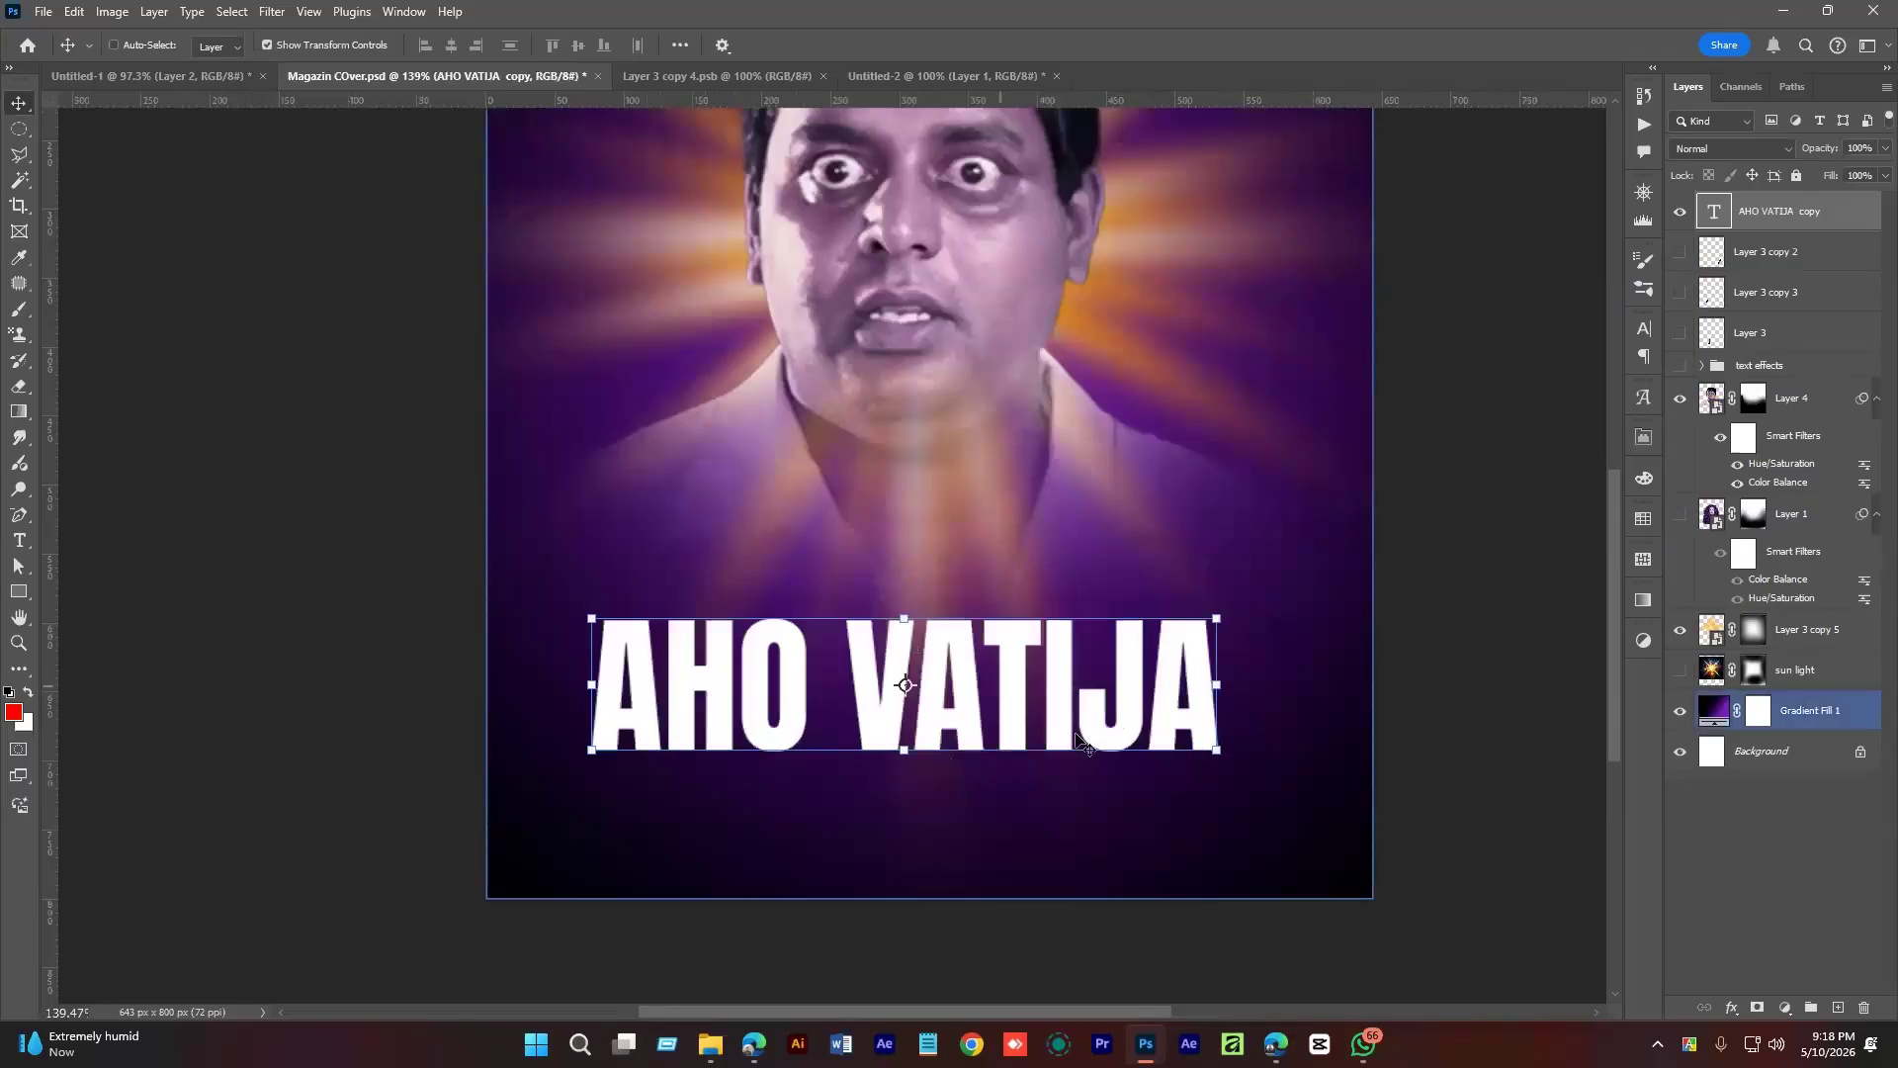
left_click_drag(1076, 725, 1006, 725)
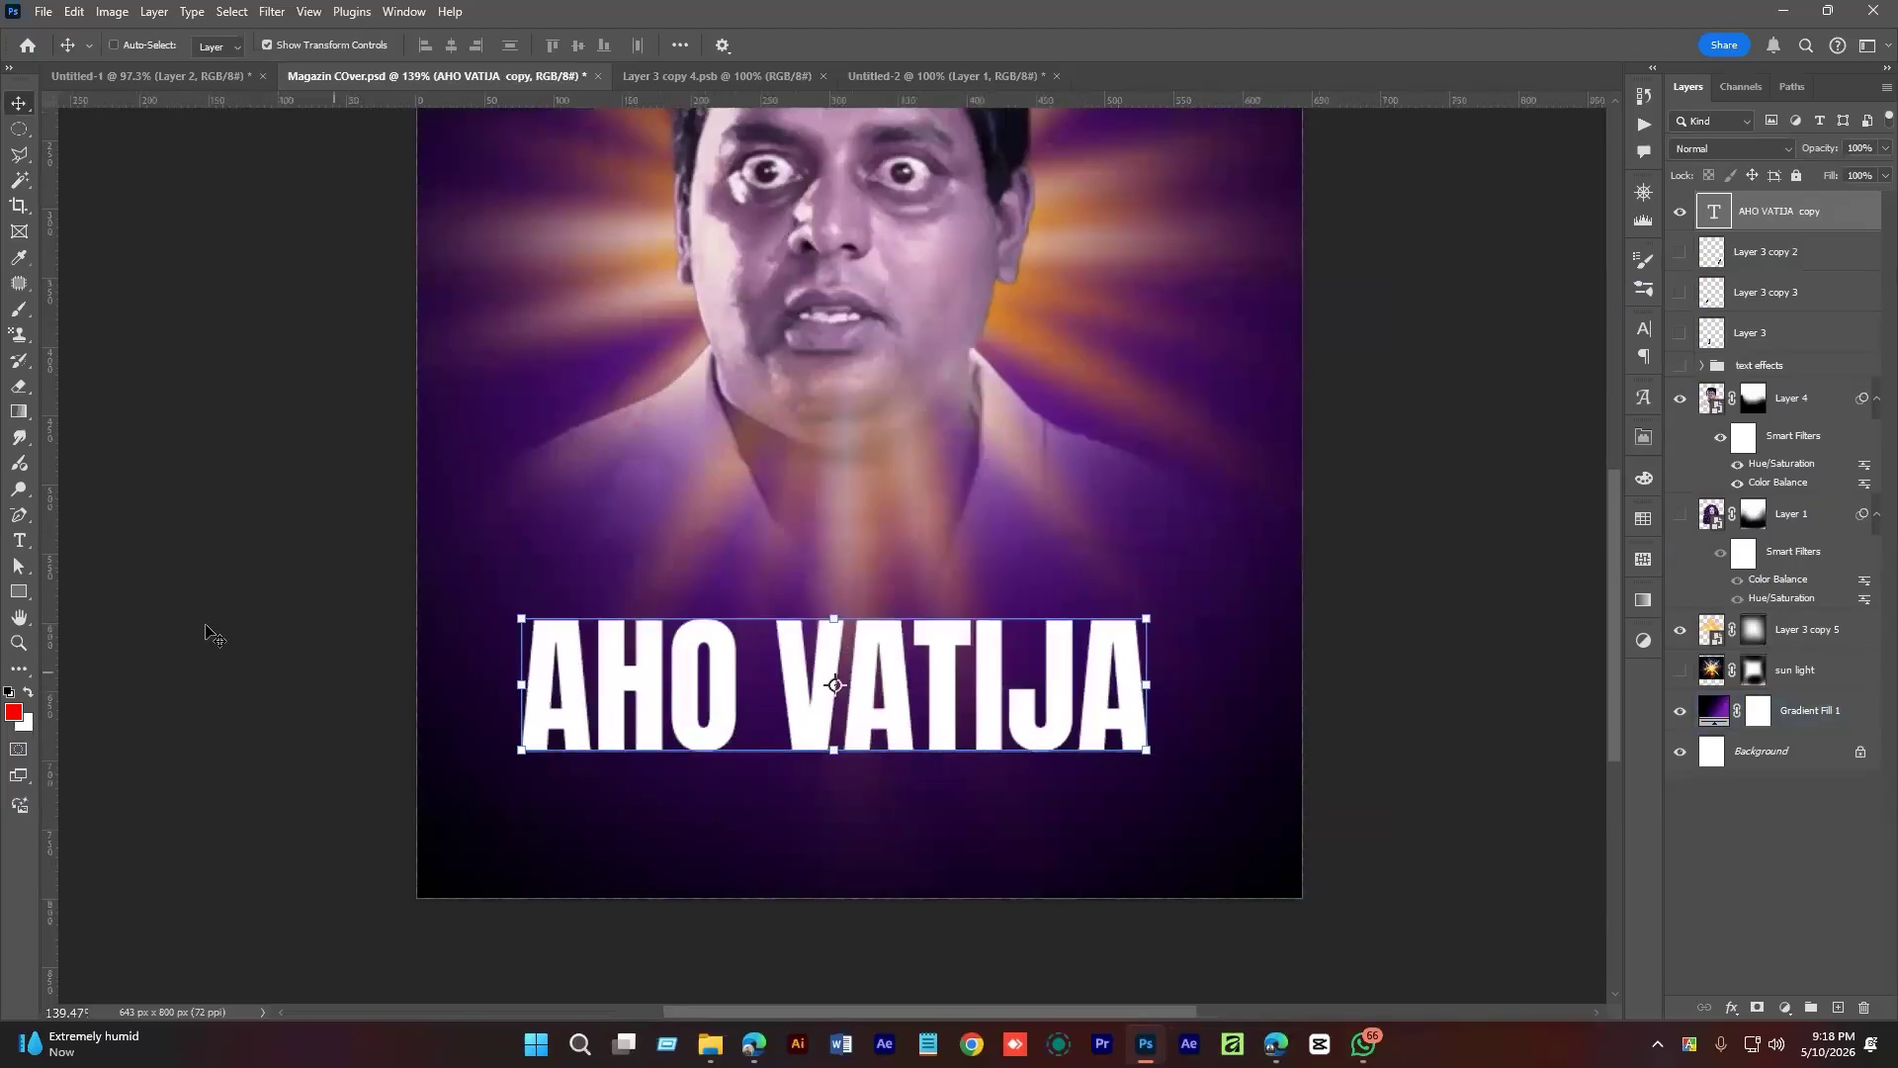
Cut a narrow diagonal wedge through the AHO VATIJA title using a four-point polygonal selection and an inverted layer mask.
left_click(18, 156)
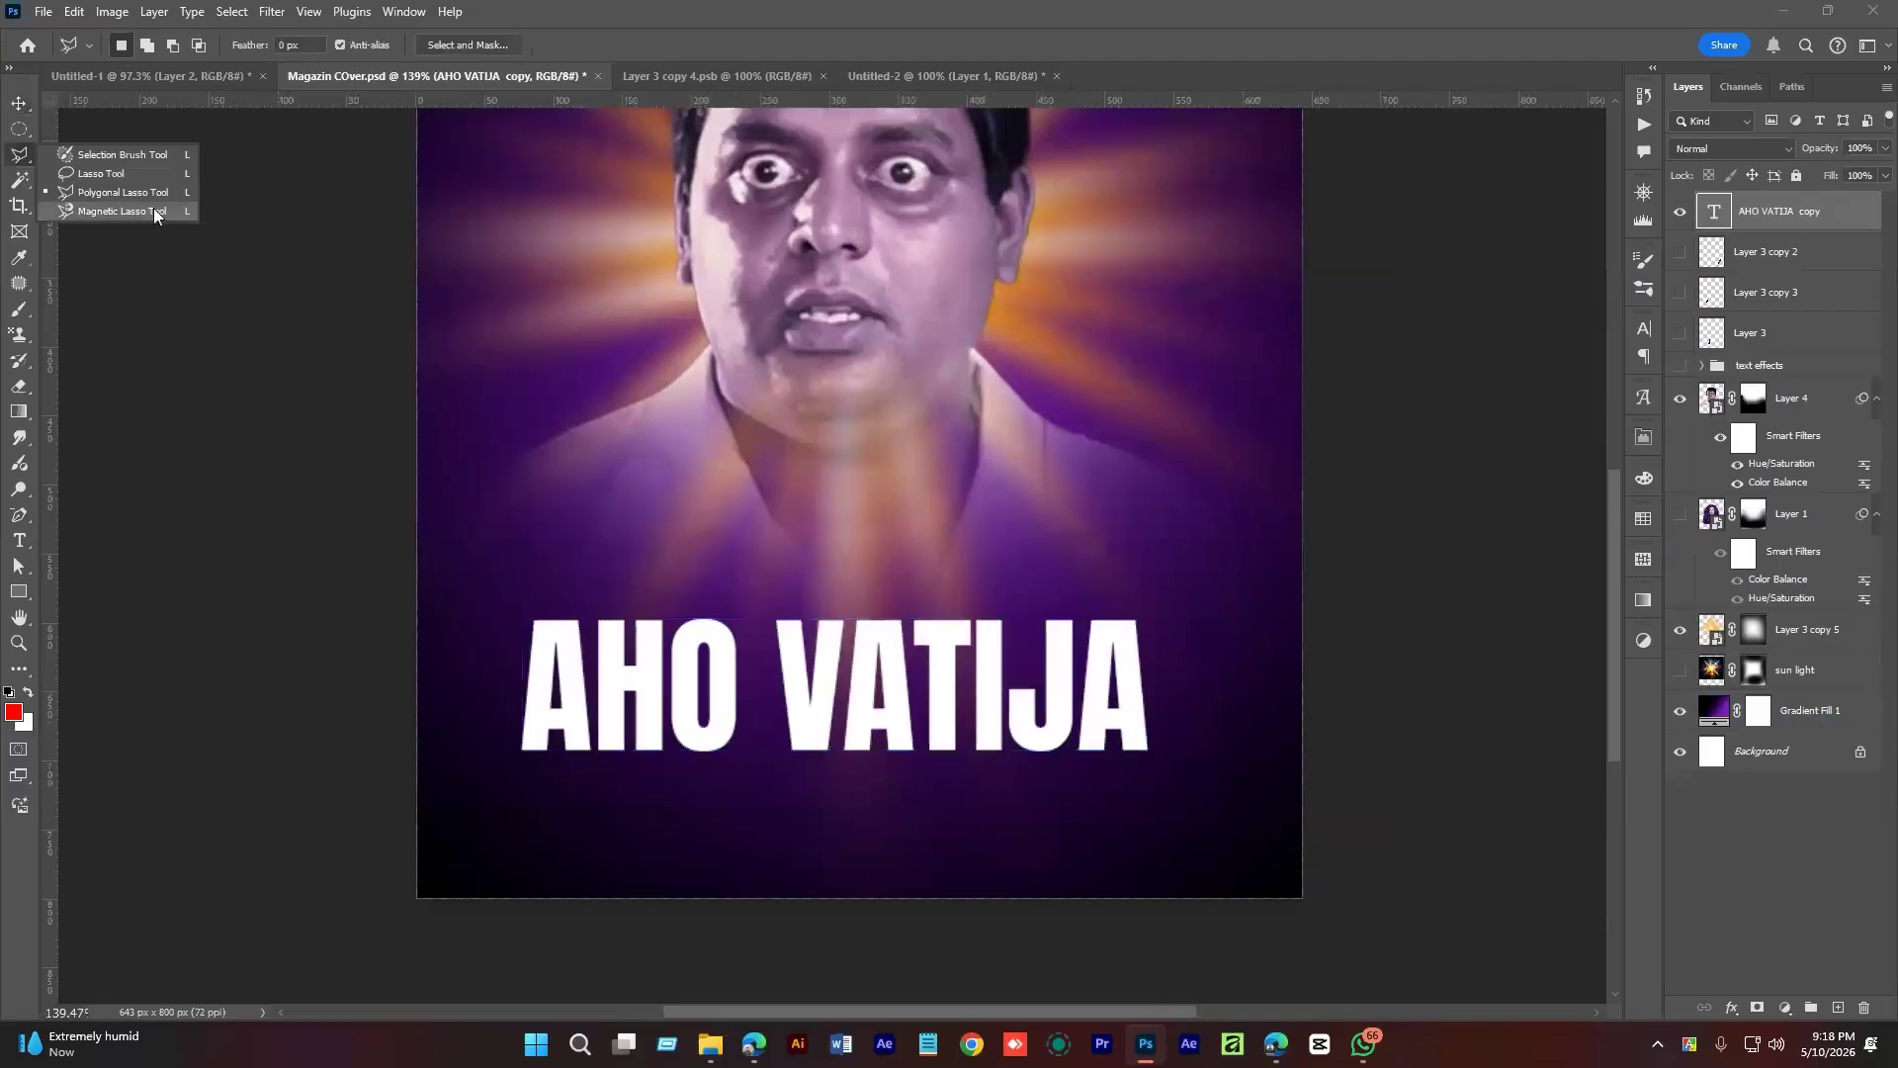
left_click(133, 192)
left_click(614, 608)
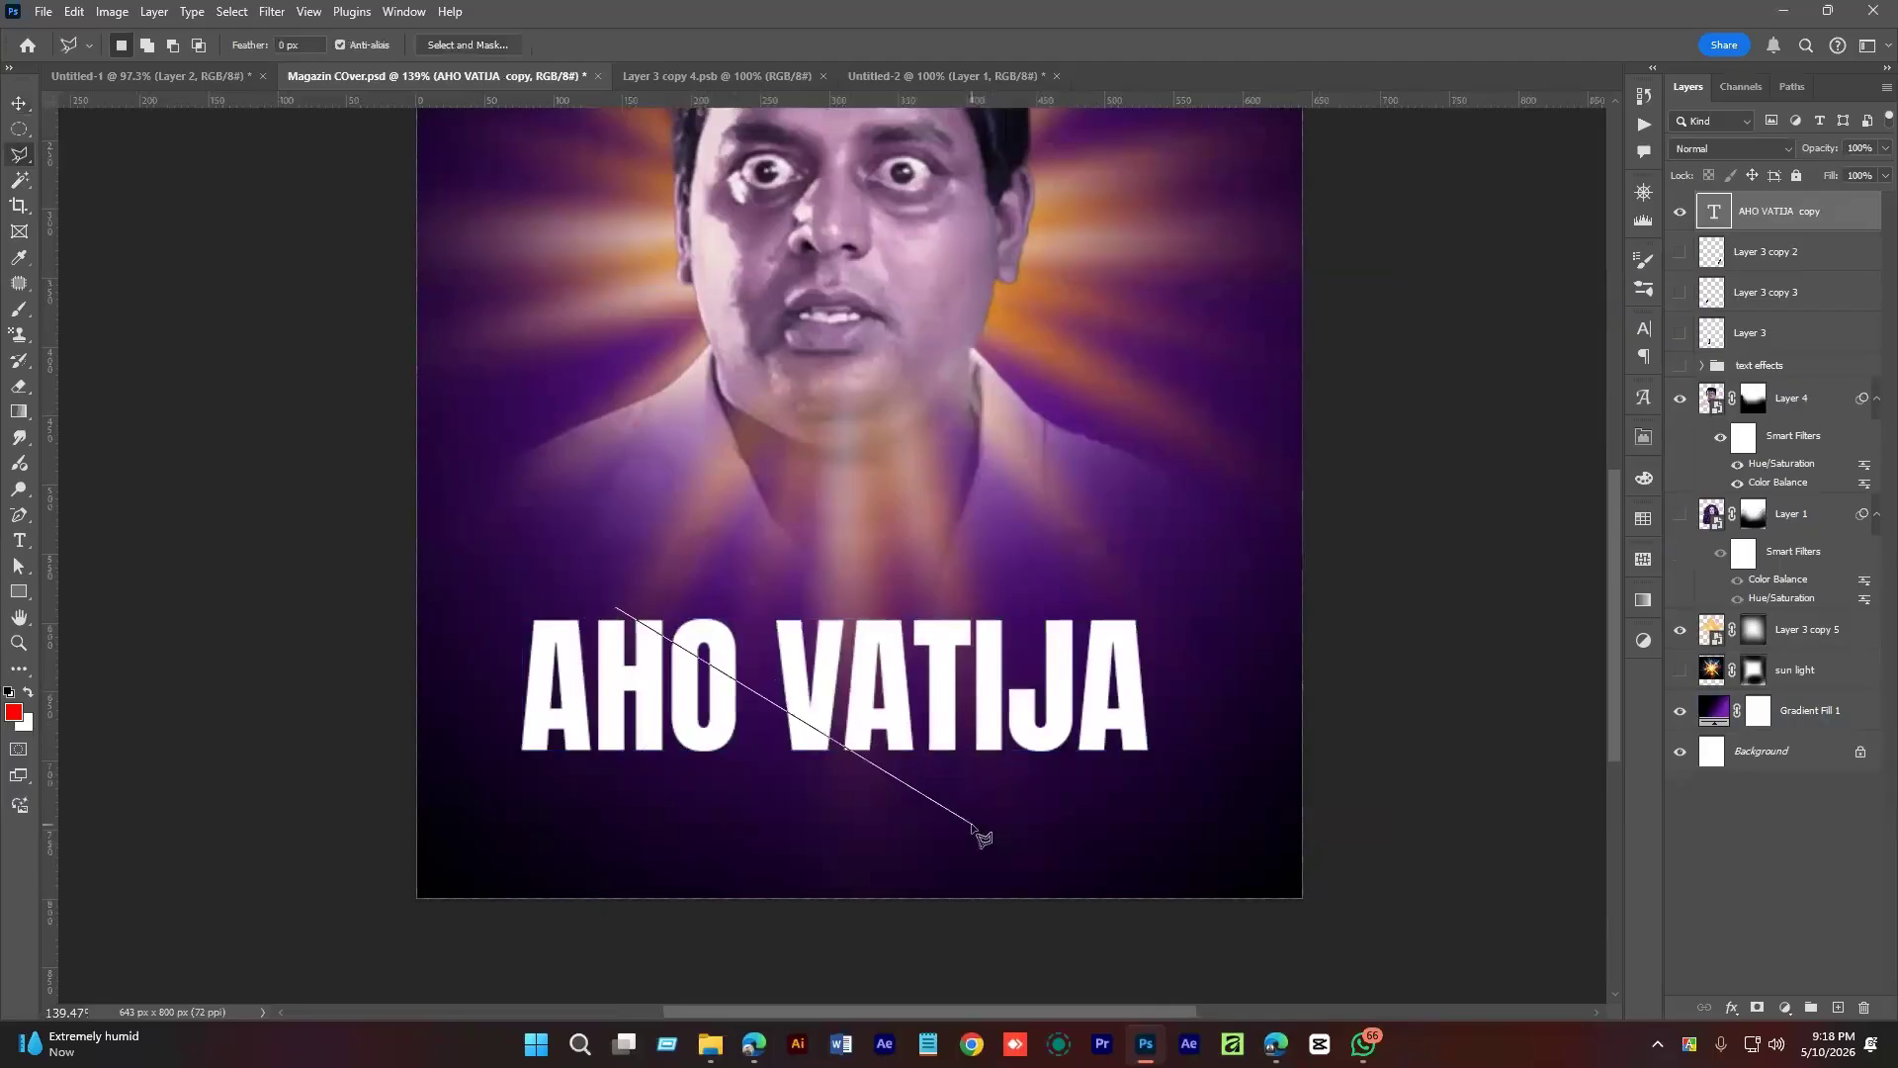
left_click(985, 820)
left_click(1074, 784)
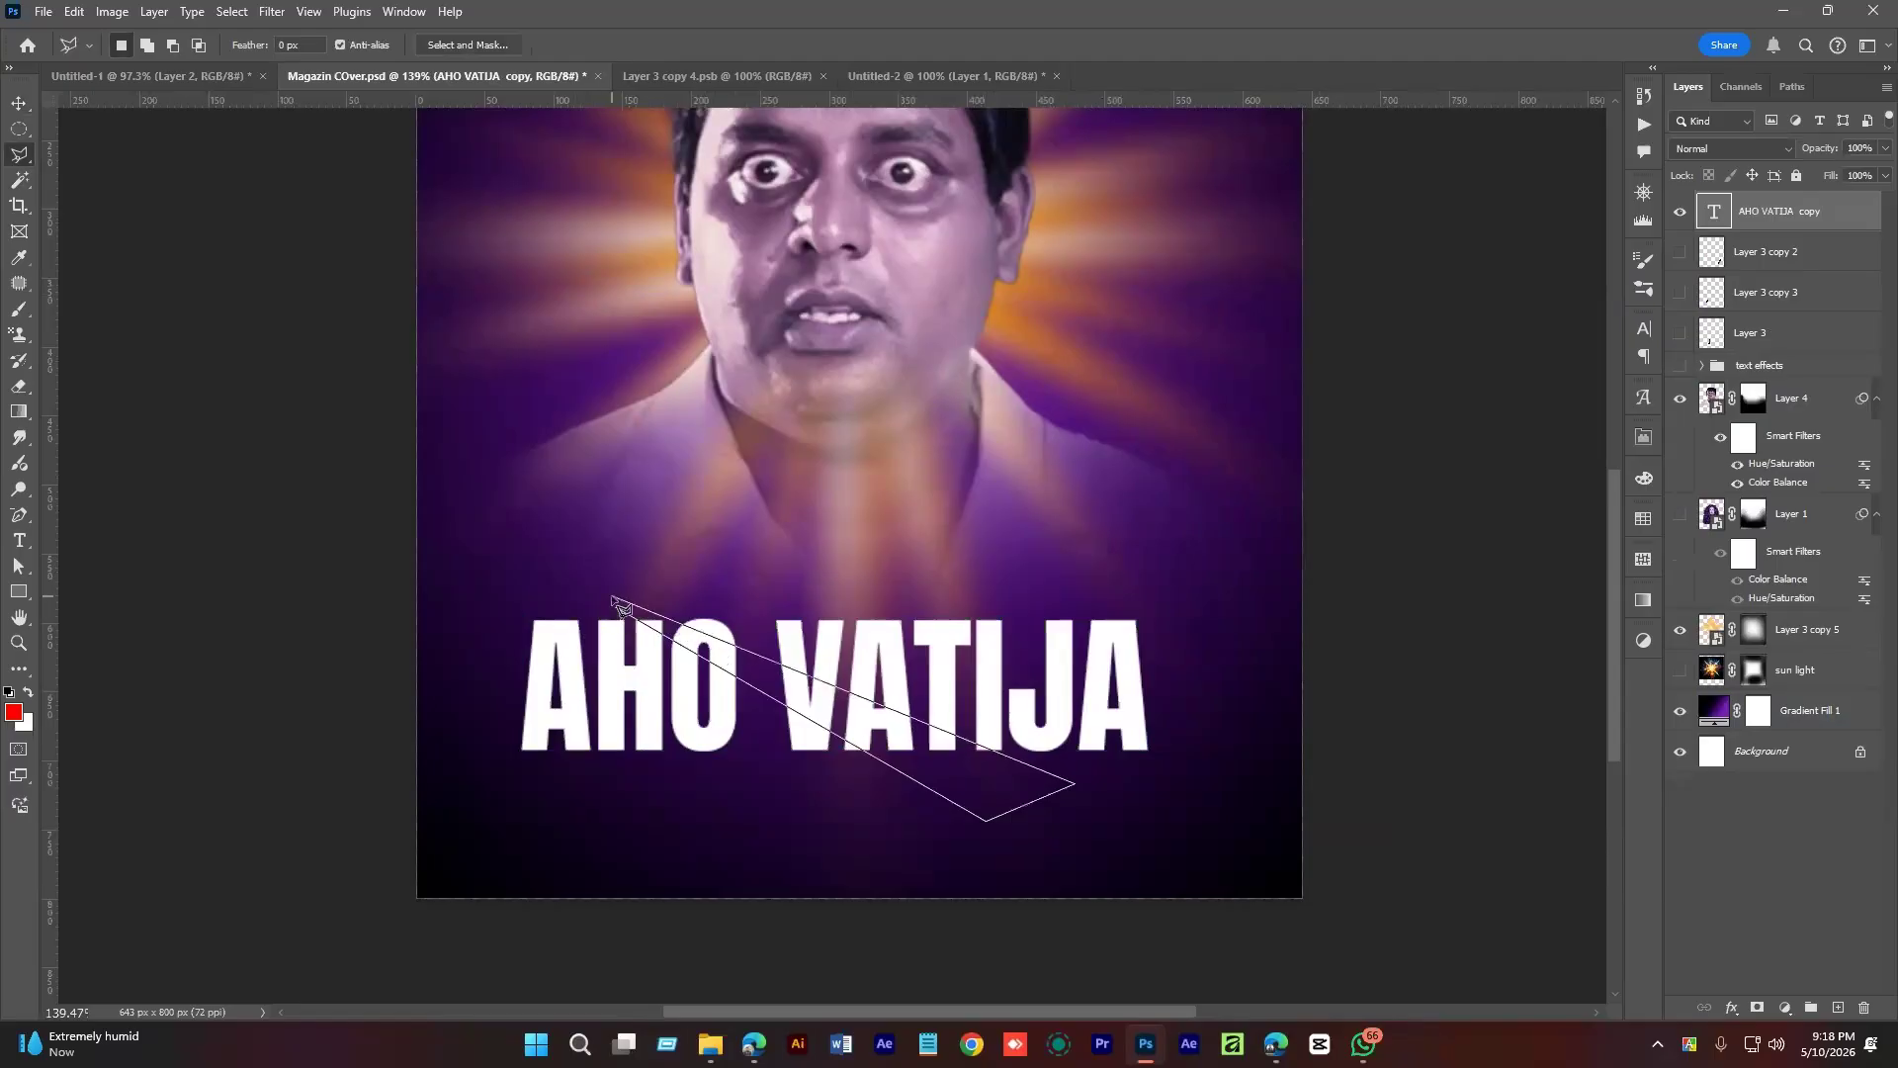
left_click(618, 611)
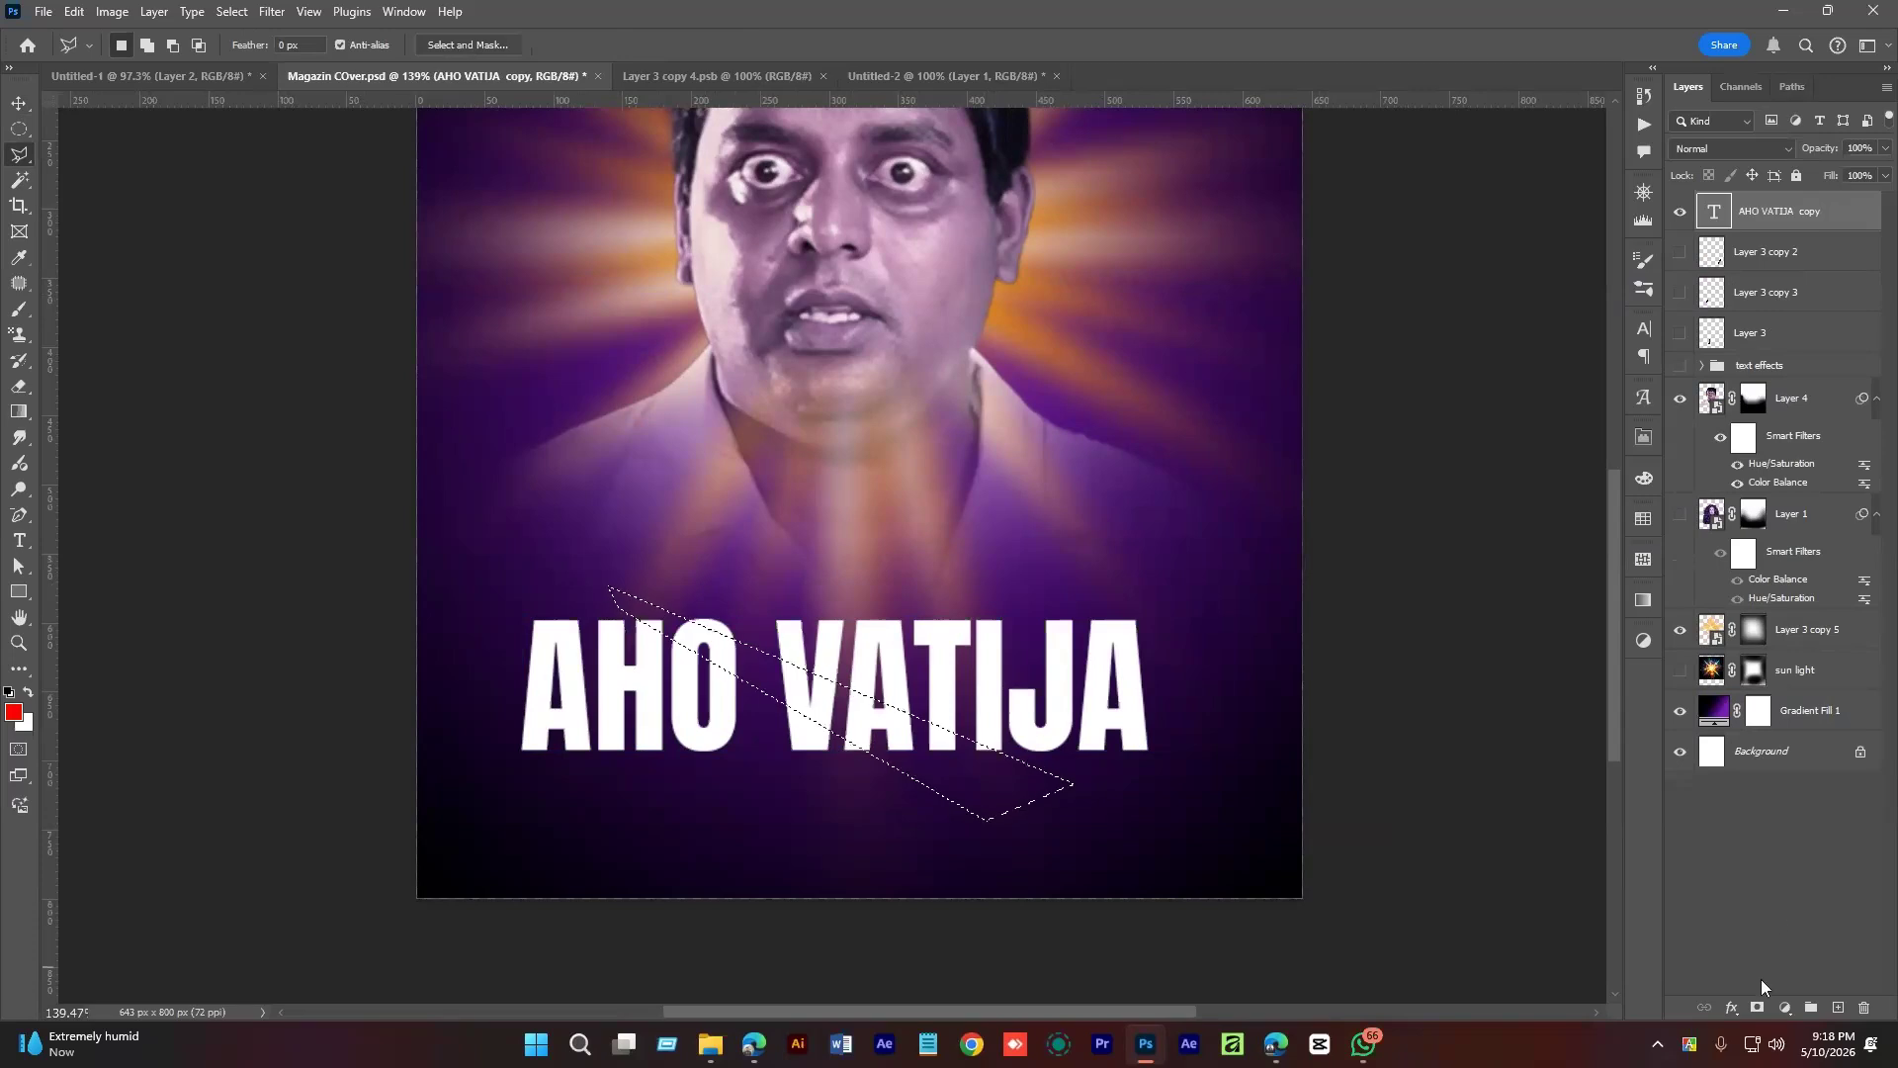
left_click(1757, 1007)
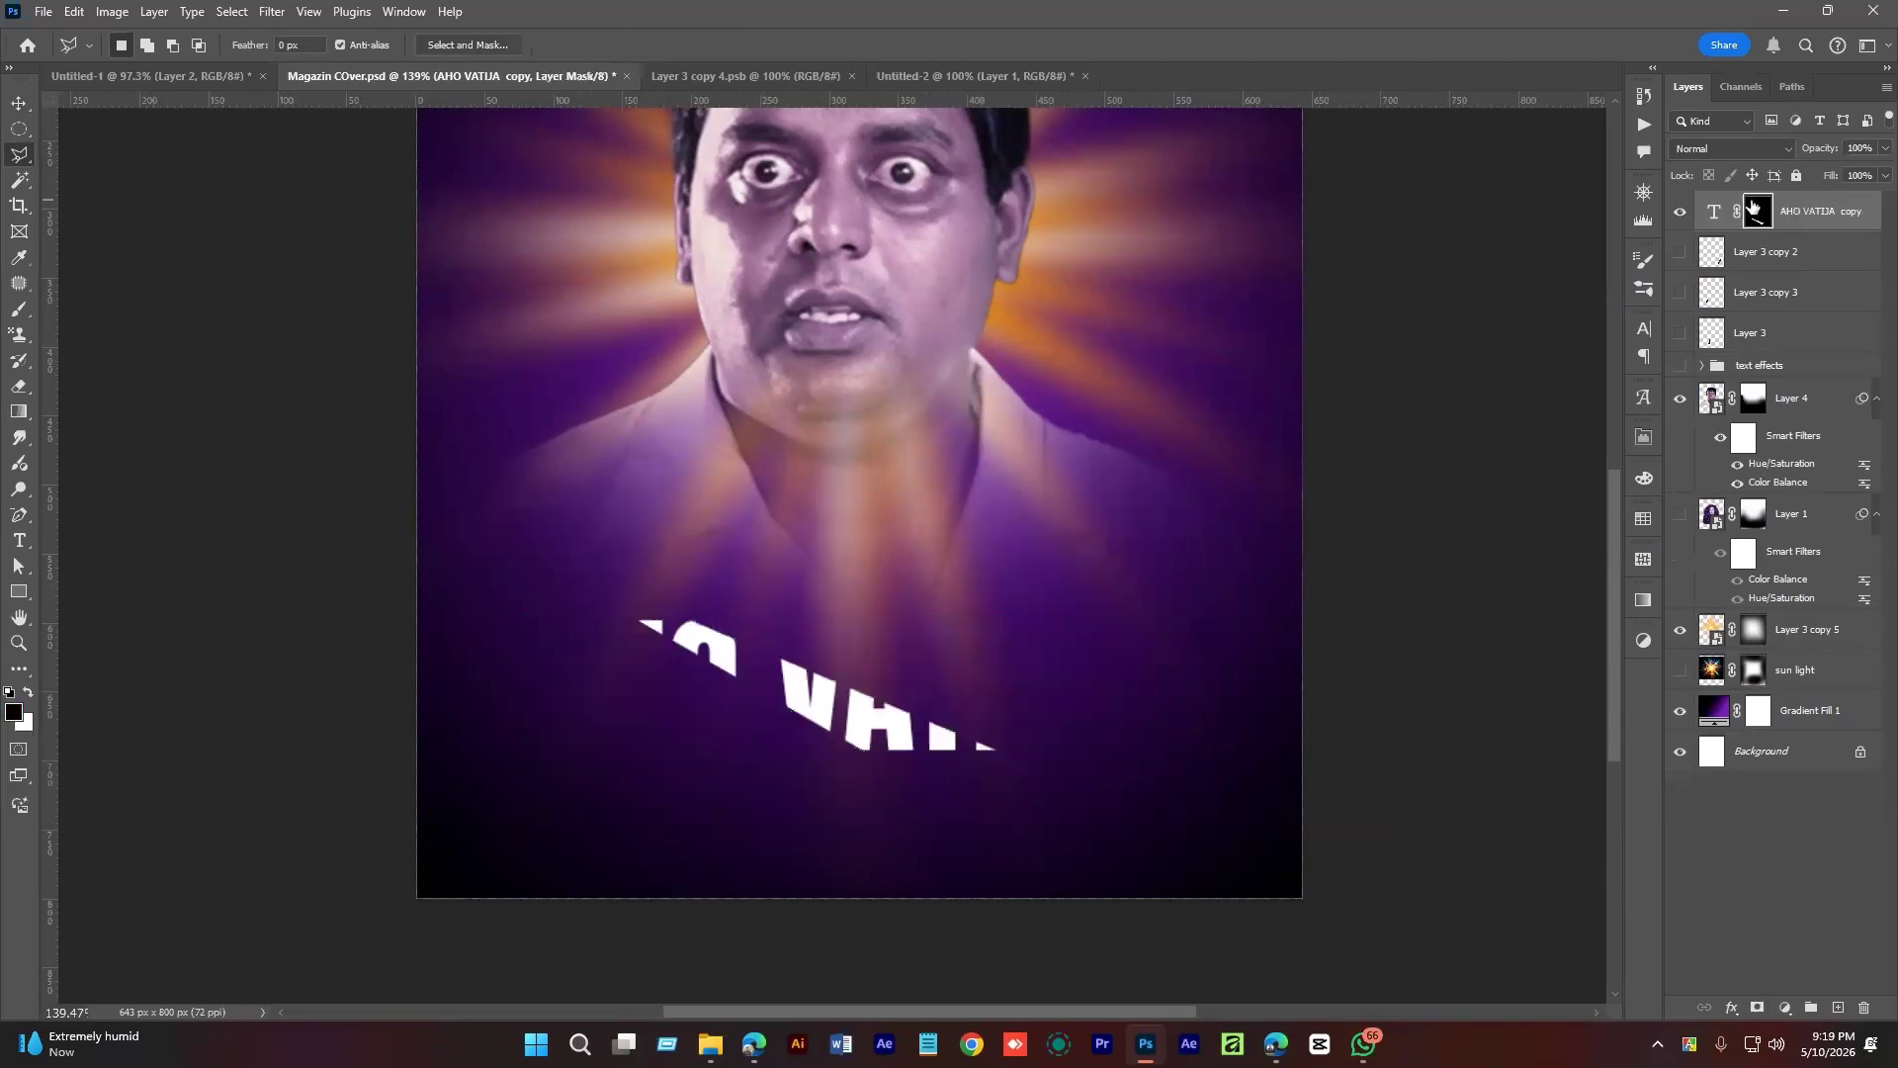
key("ctrl+i")
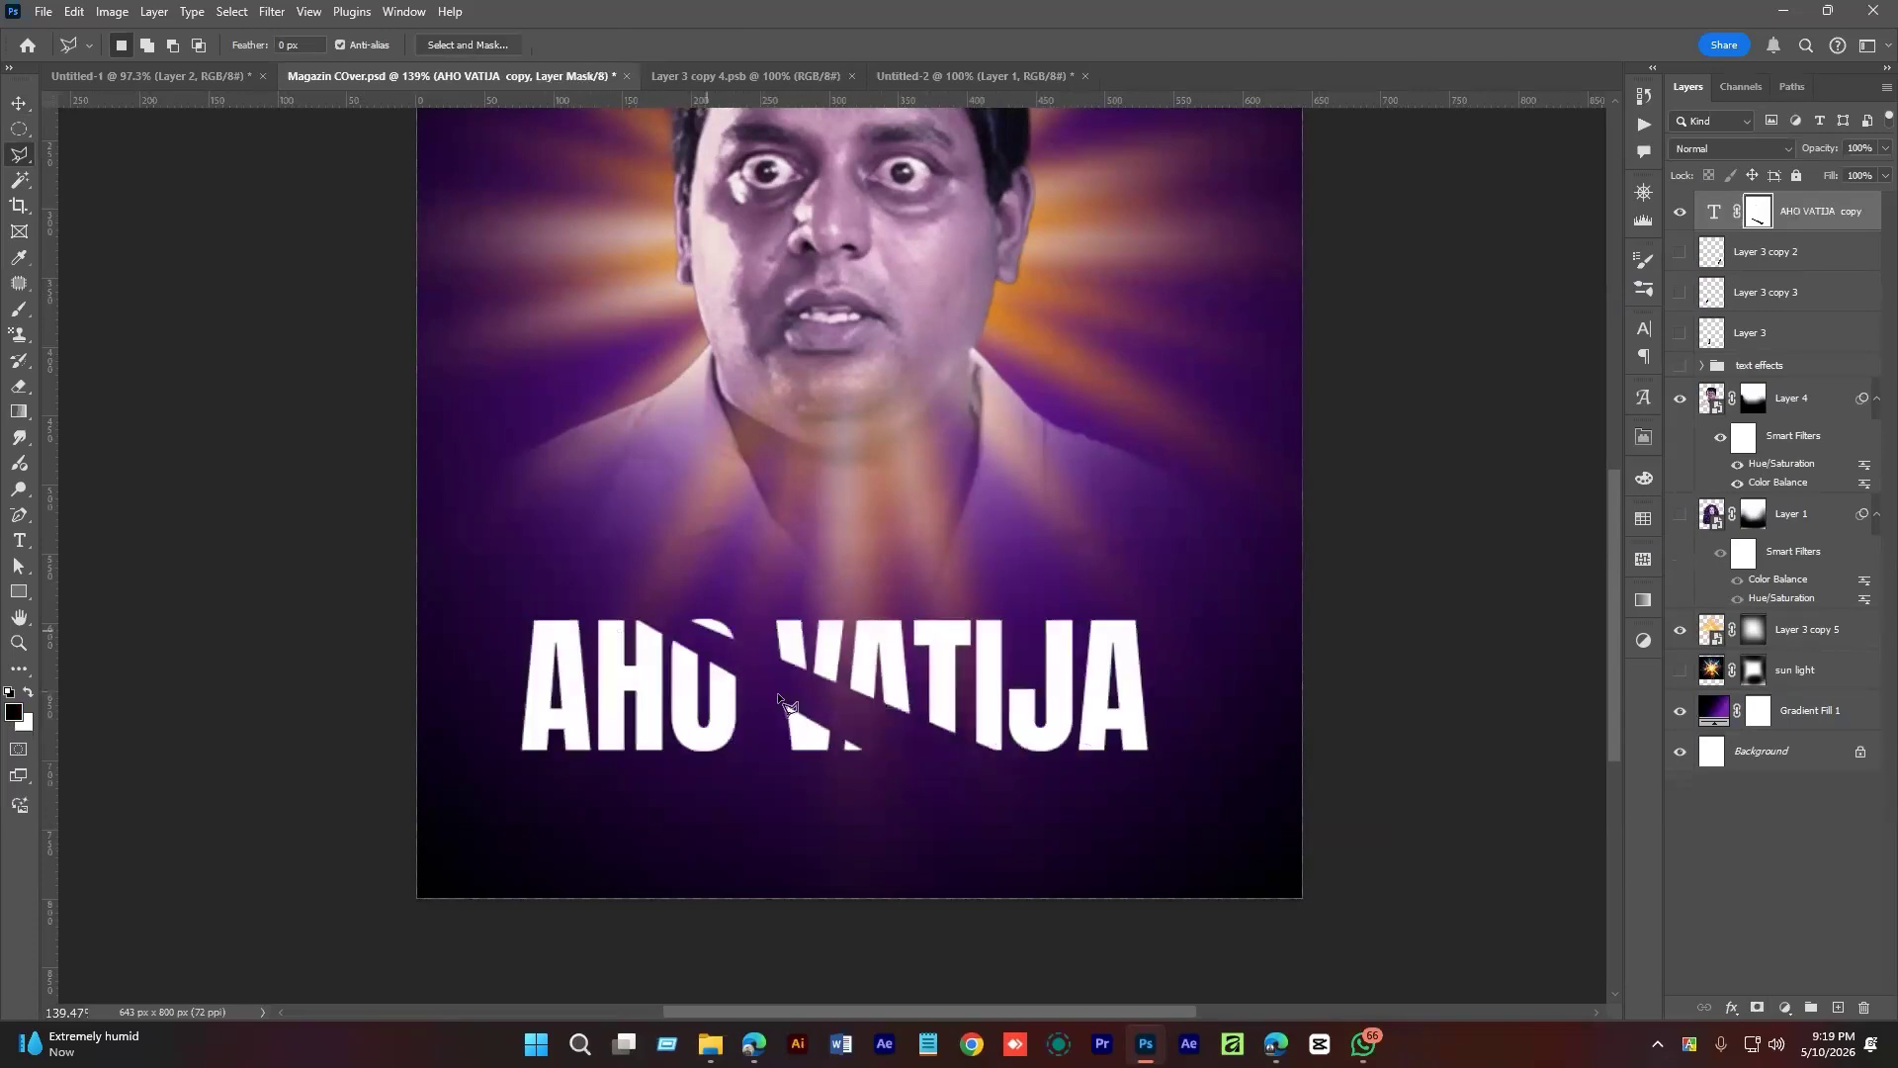
Show Layer 3 copy 2, then enlarge and rotate its light streak to run diagonally along the title's cut.
left_click(1681, 213)
left_click(1680, 252)
left_click(1780, 252)
key("ctrl+t")
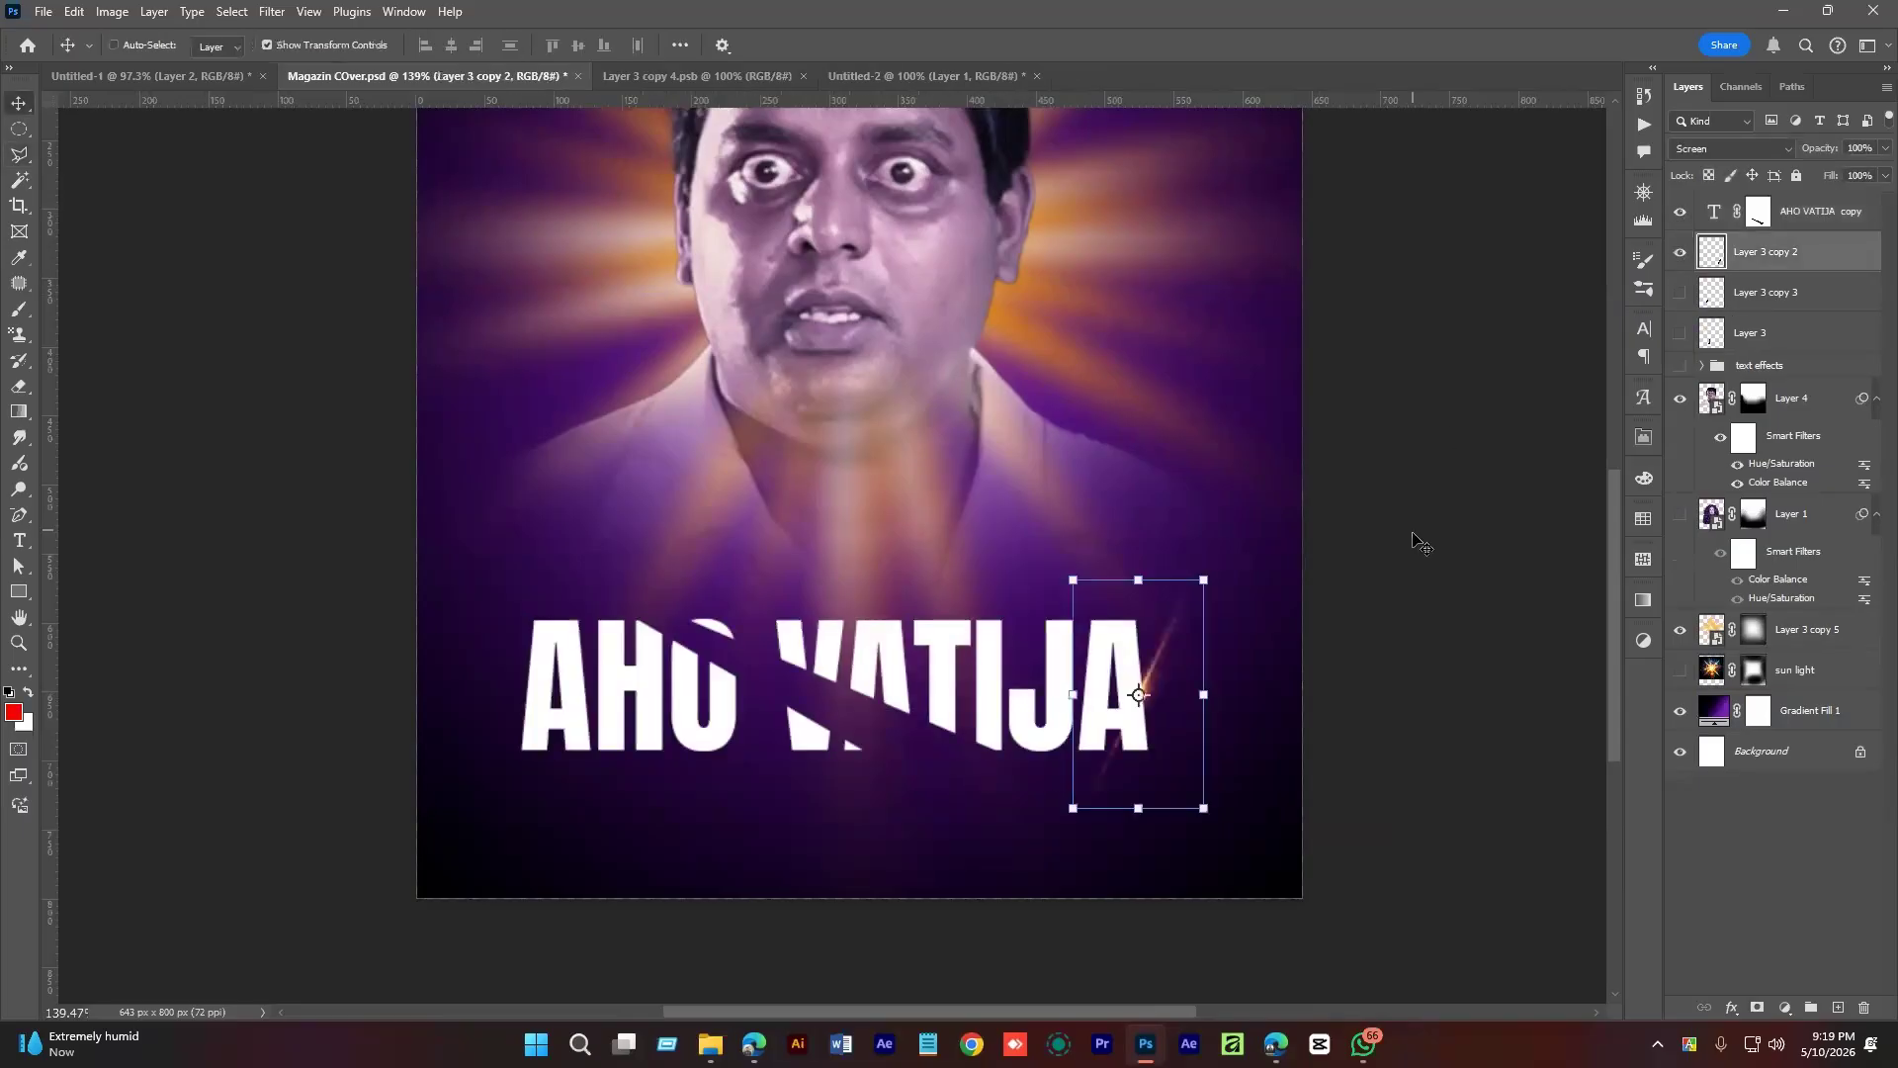
left_click_drag(1203, 748, 1404, 748)
mouse_move(1157, 581)
left_mouse_down()
mouse_move(1136, 496)
mouse_move(1170, 575)
left_mouse_up()
left_click_drag(1246, 709, 902, 690)
left_click_drag(1088, 534, 1319, 937)
left_click_drag(969, 787, 979, 792)
left_click_drag(1064, 524, 1134, 471)
key("Return")
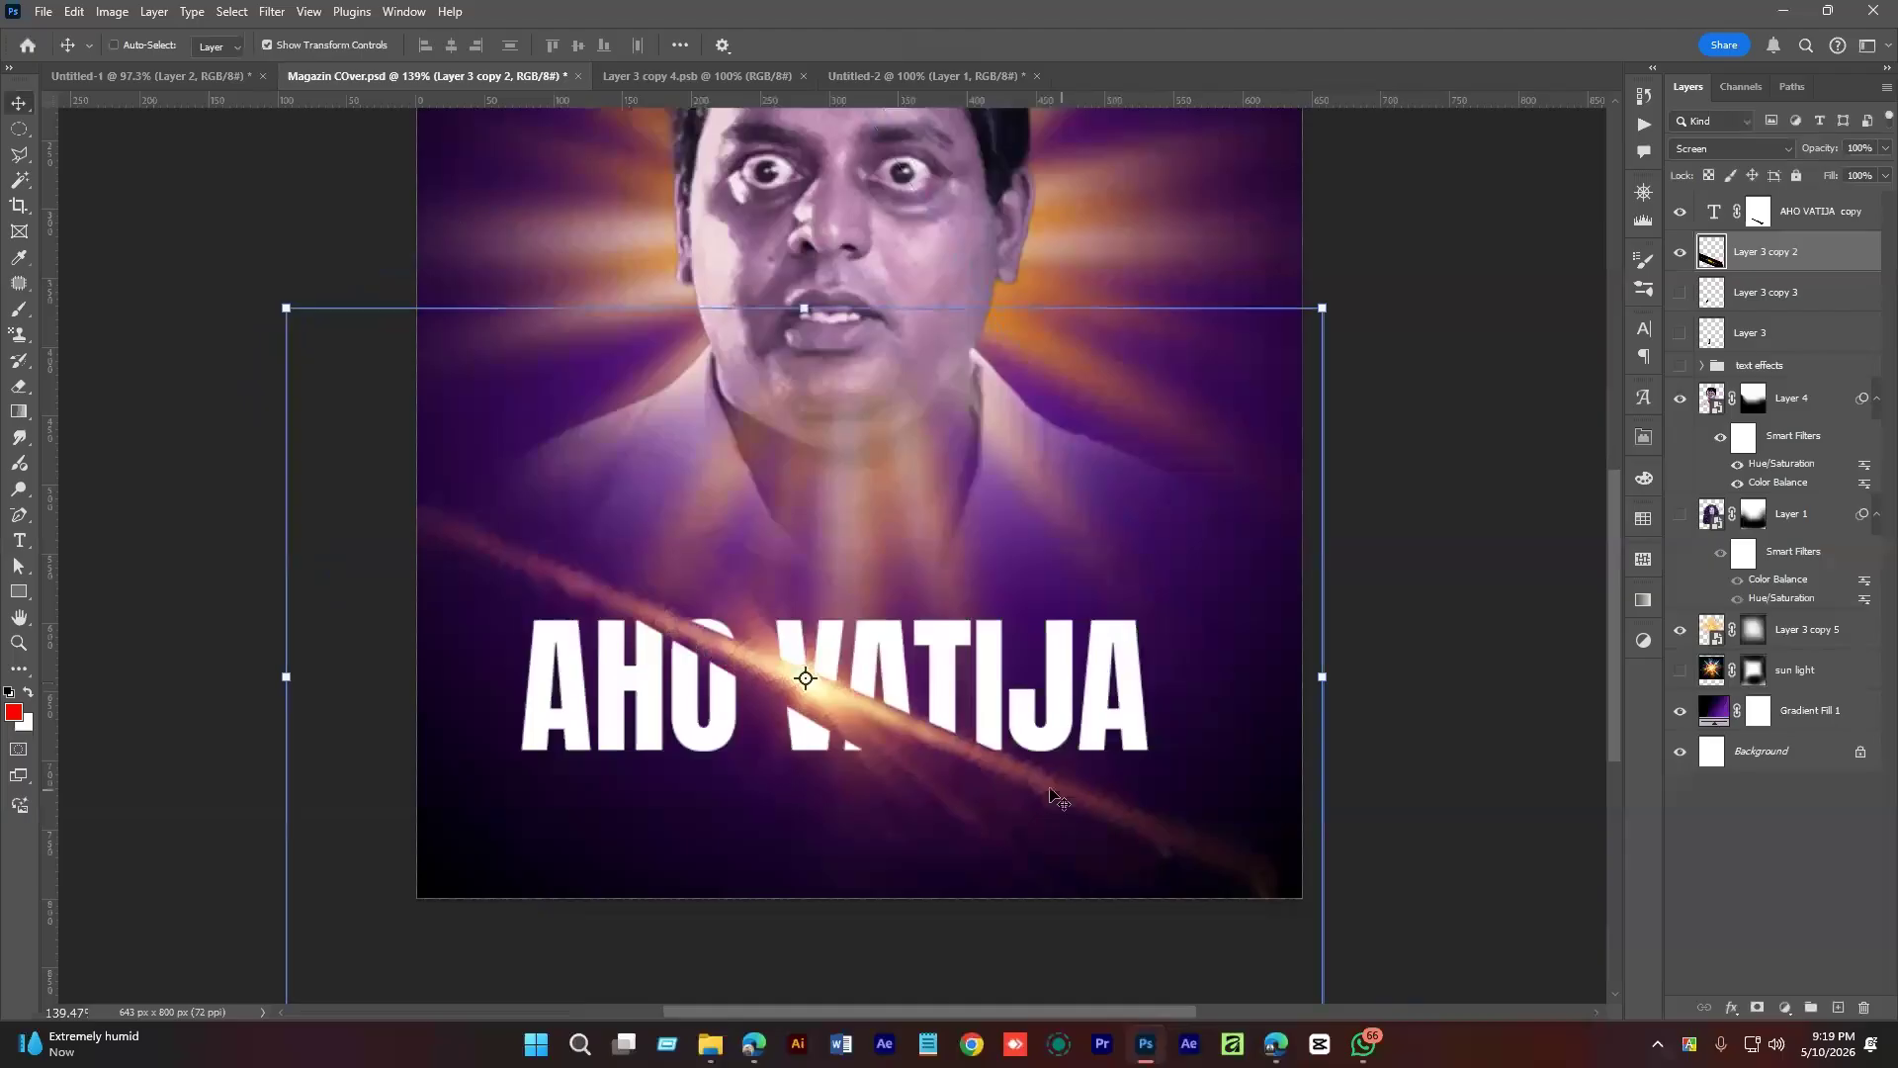
Refine the large streak's size, angle and position so it follows the upper edge of the cut, then deselect it.
scroll(1051, 795, "down", 4)
scroll(1069, 779, "up", 4)
left_click_drag(958, 773, 994, 778)
left_click_drag(848, 333, 850, 478)
left_click_drag(1356, 481, 1406, 534)
left_click_drag(989, 717, 993, 719)
left_click(1748, 785)
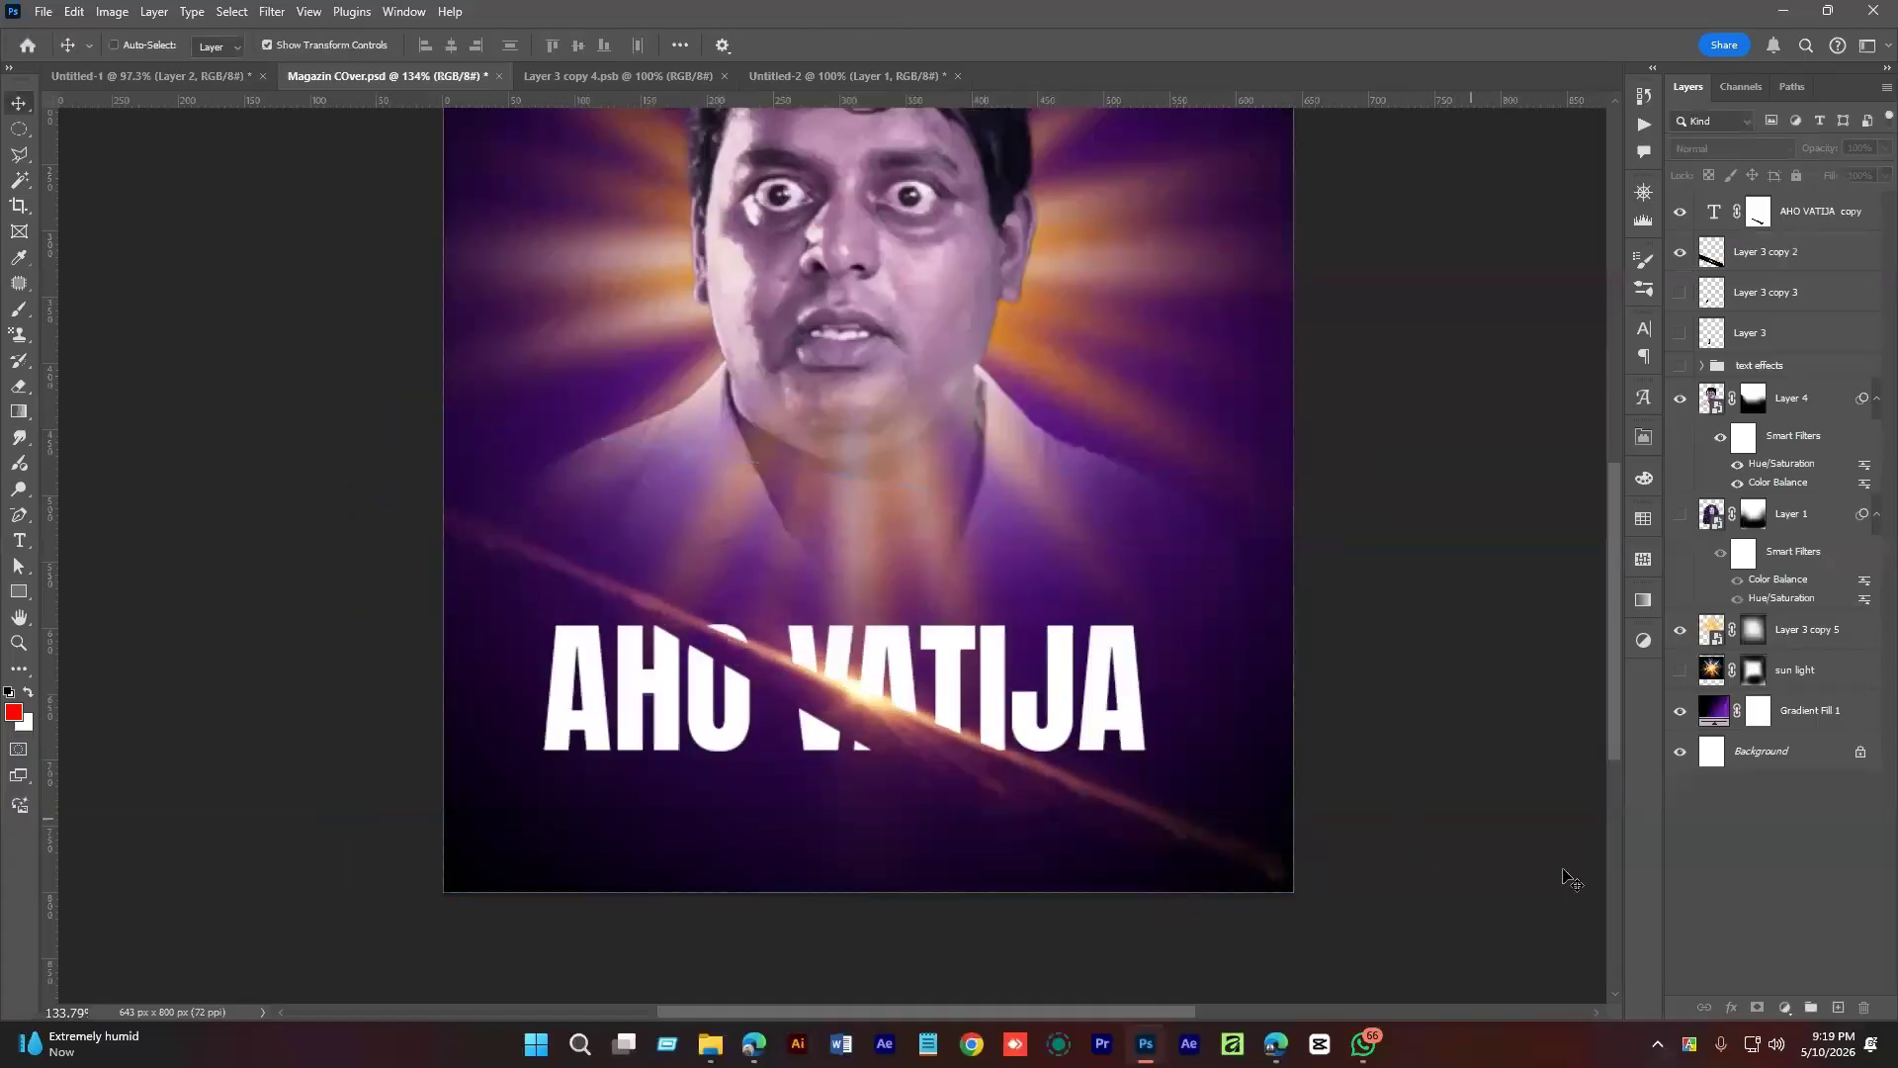
Duplicate the light streak, scale the copy to 27.04%, rotate it 5.89° and place it along the cut's lower edge.
scroll(1147, 730, "down", 4)
scroll(1147, 730, "up", 2)
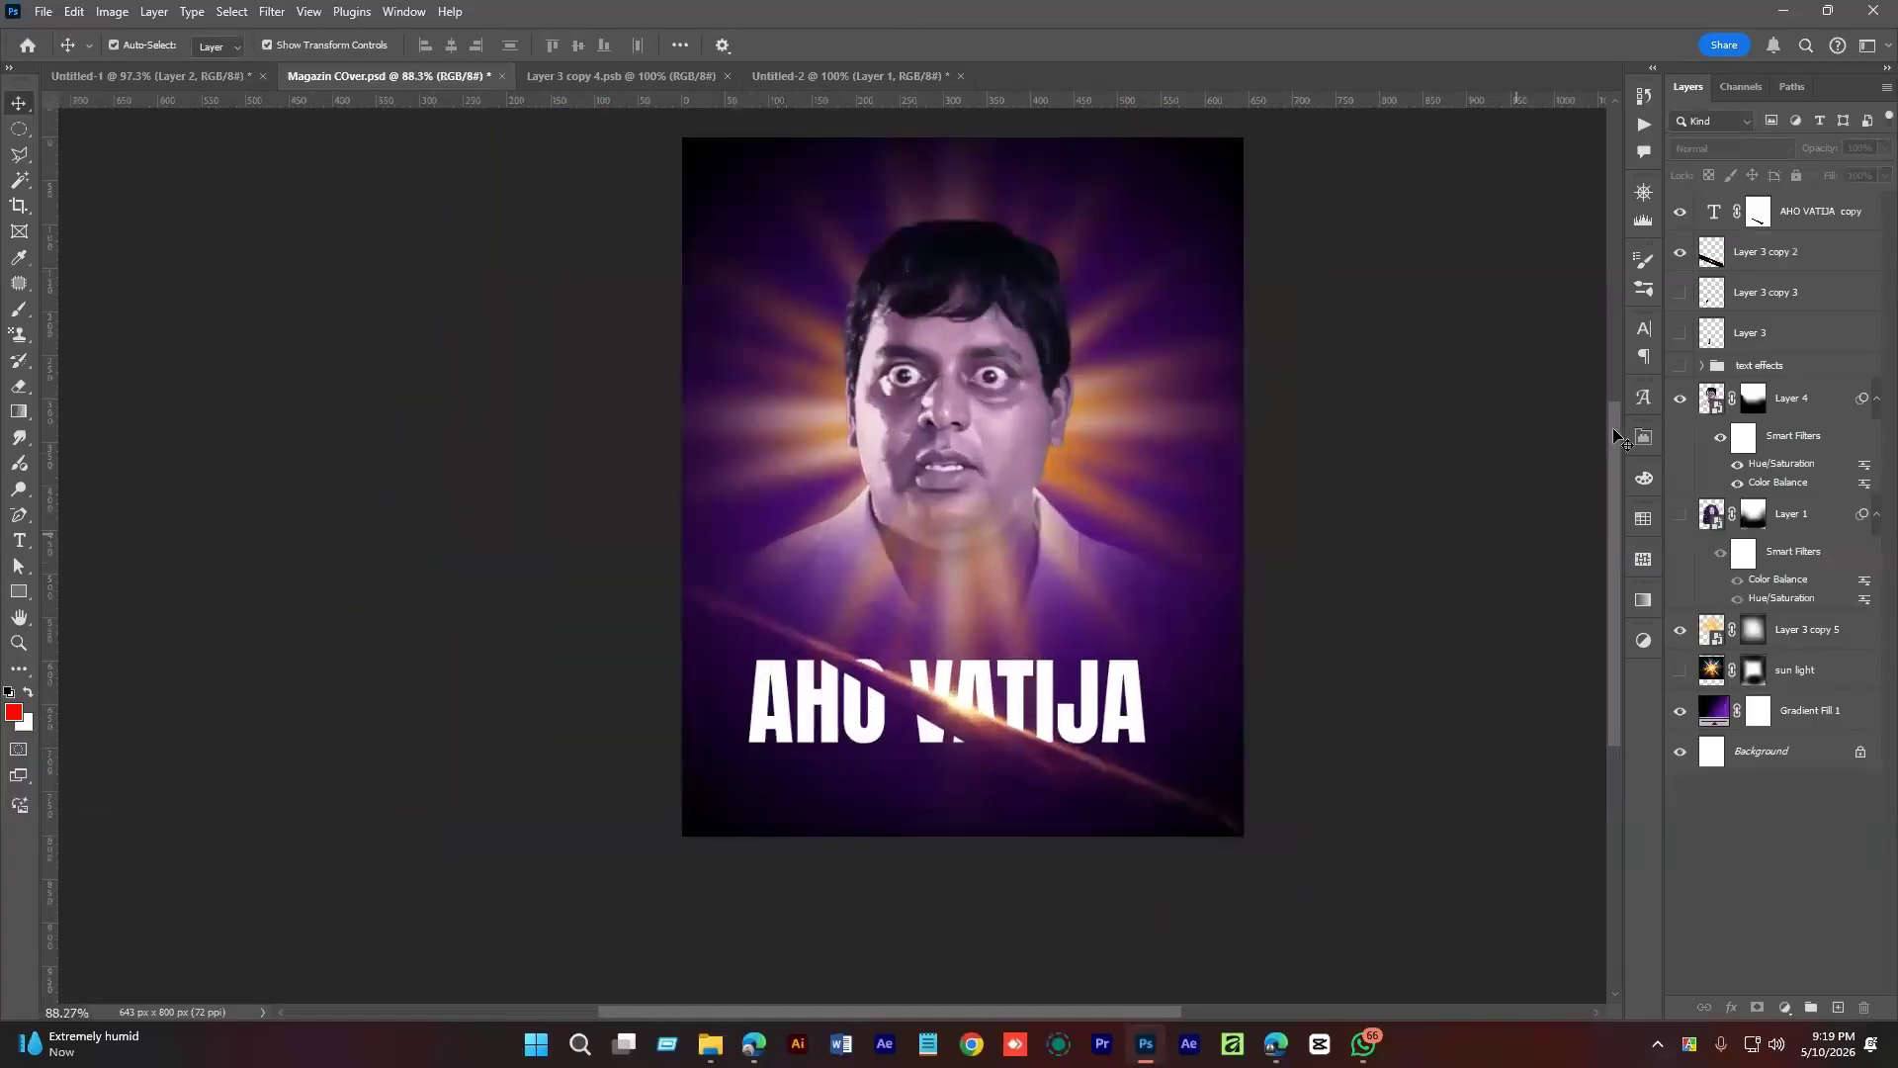
left_click(1783, 265)
left_click_drag(1238, 726, 1067, 722)
scroll(968, 699, "up", 4)
left_click_drag(1221, 564, 1237, 597)
left_click_drag(1035, 758, 1026, 760)
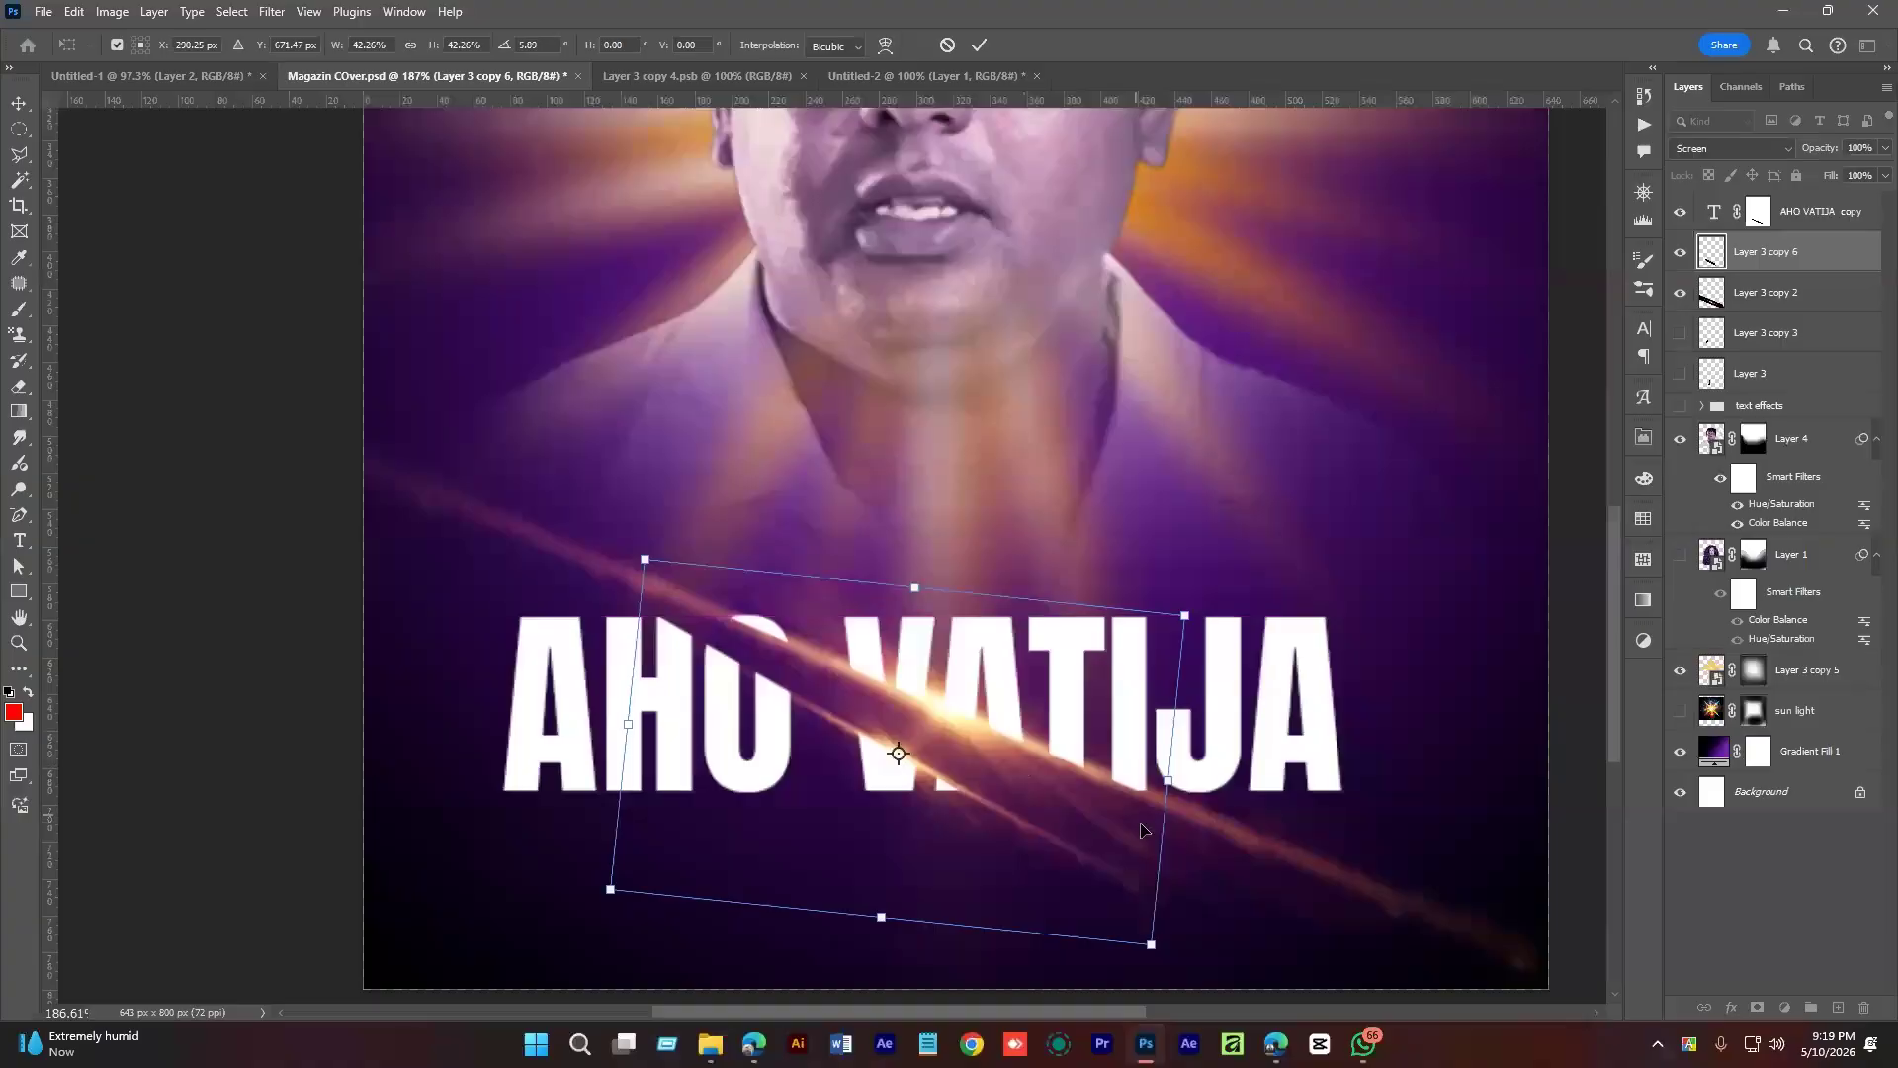
left_click_drag(1188, 612, 1085, 663)
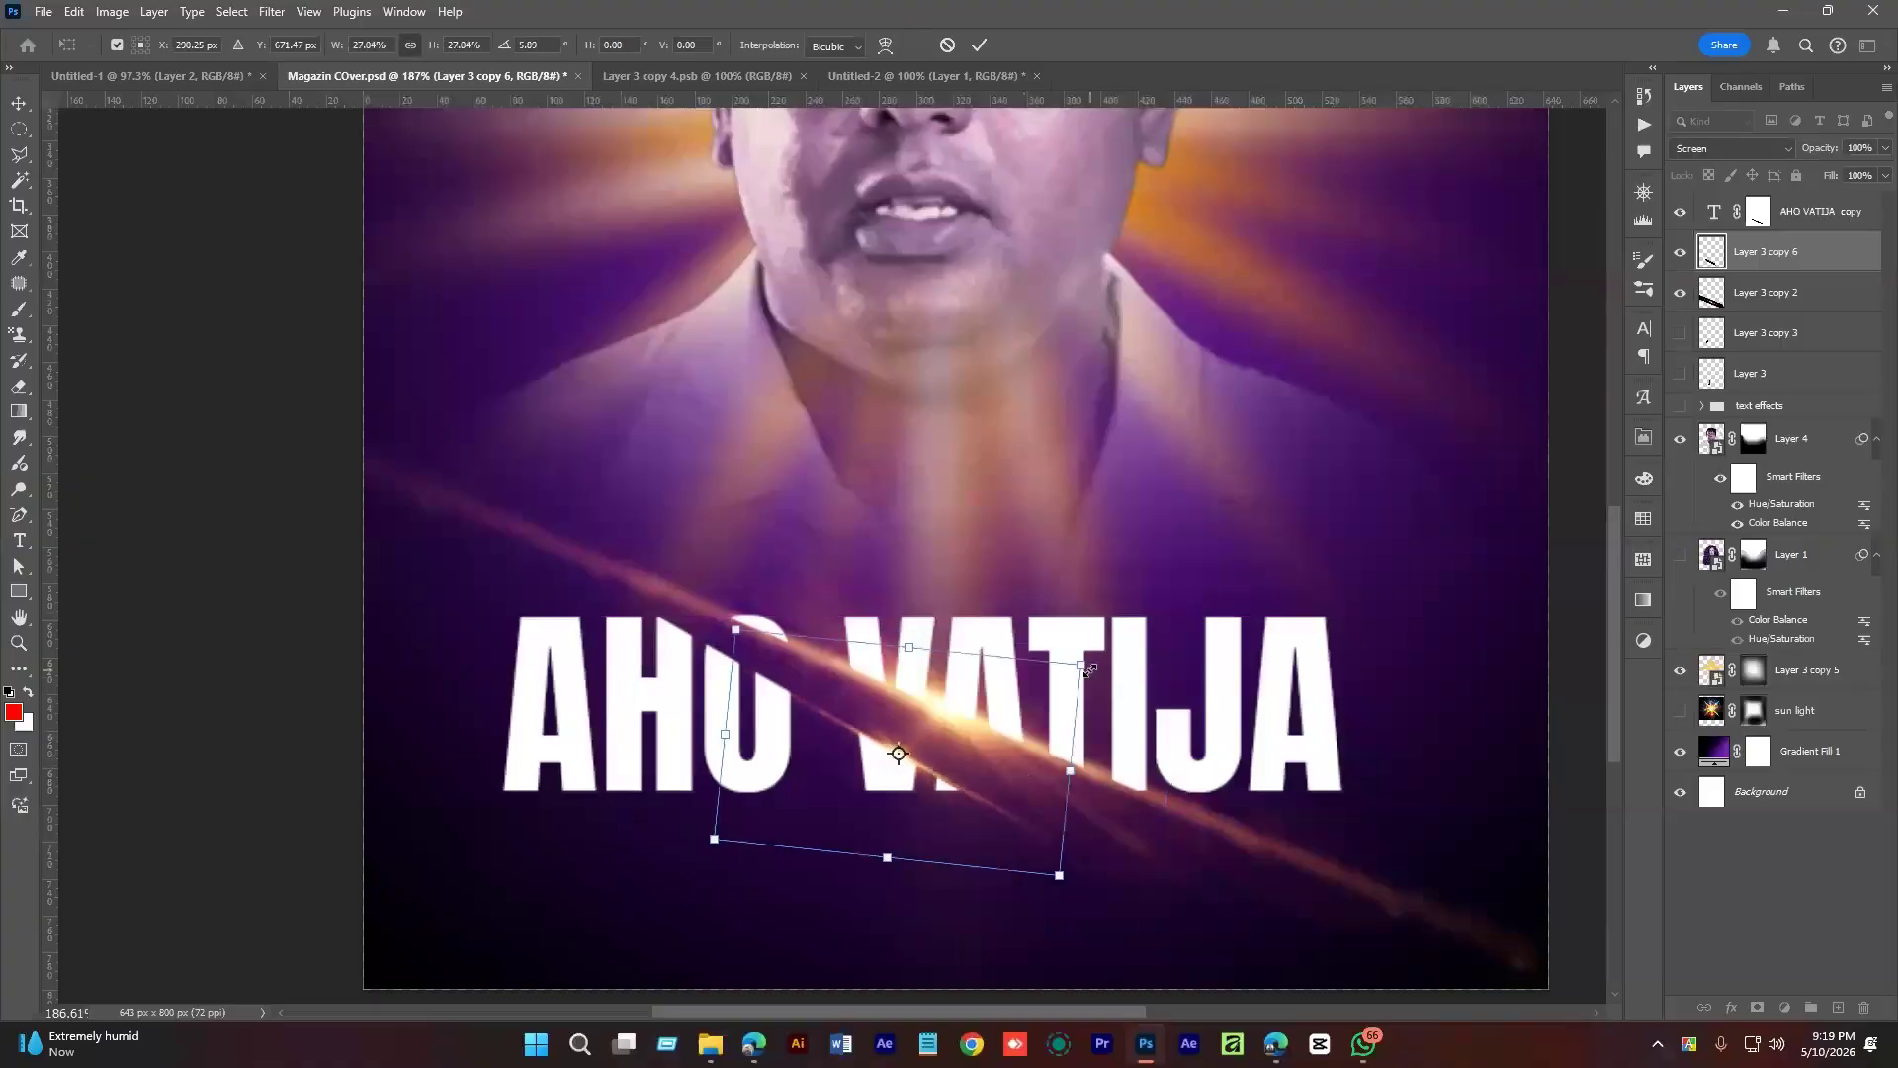
left_click(1764, 942)
scroll(1234, 755, "down", 4)
left_click_drag(1179, 764, 1107, 759)
left_click(1107, 759)
left_click(1708, 895)
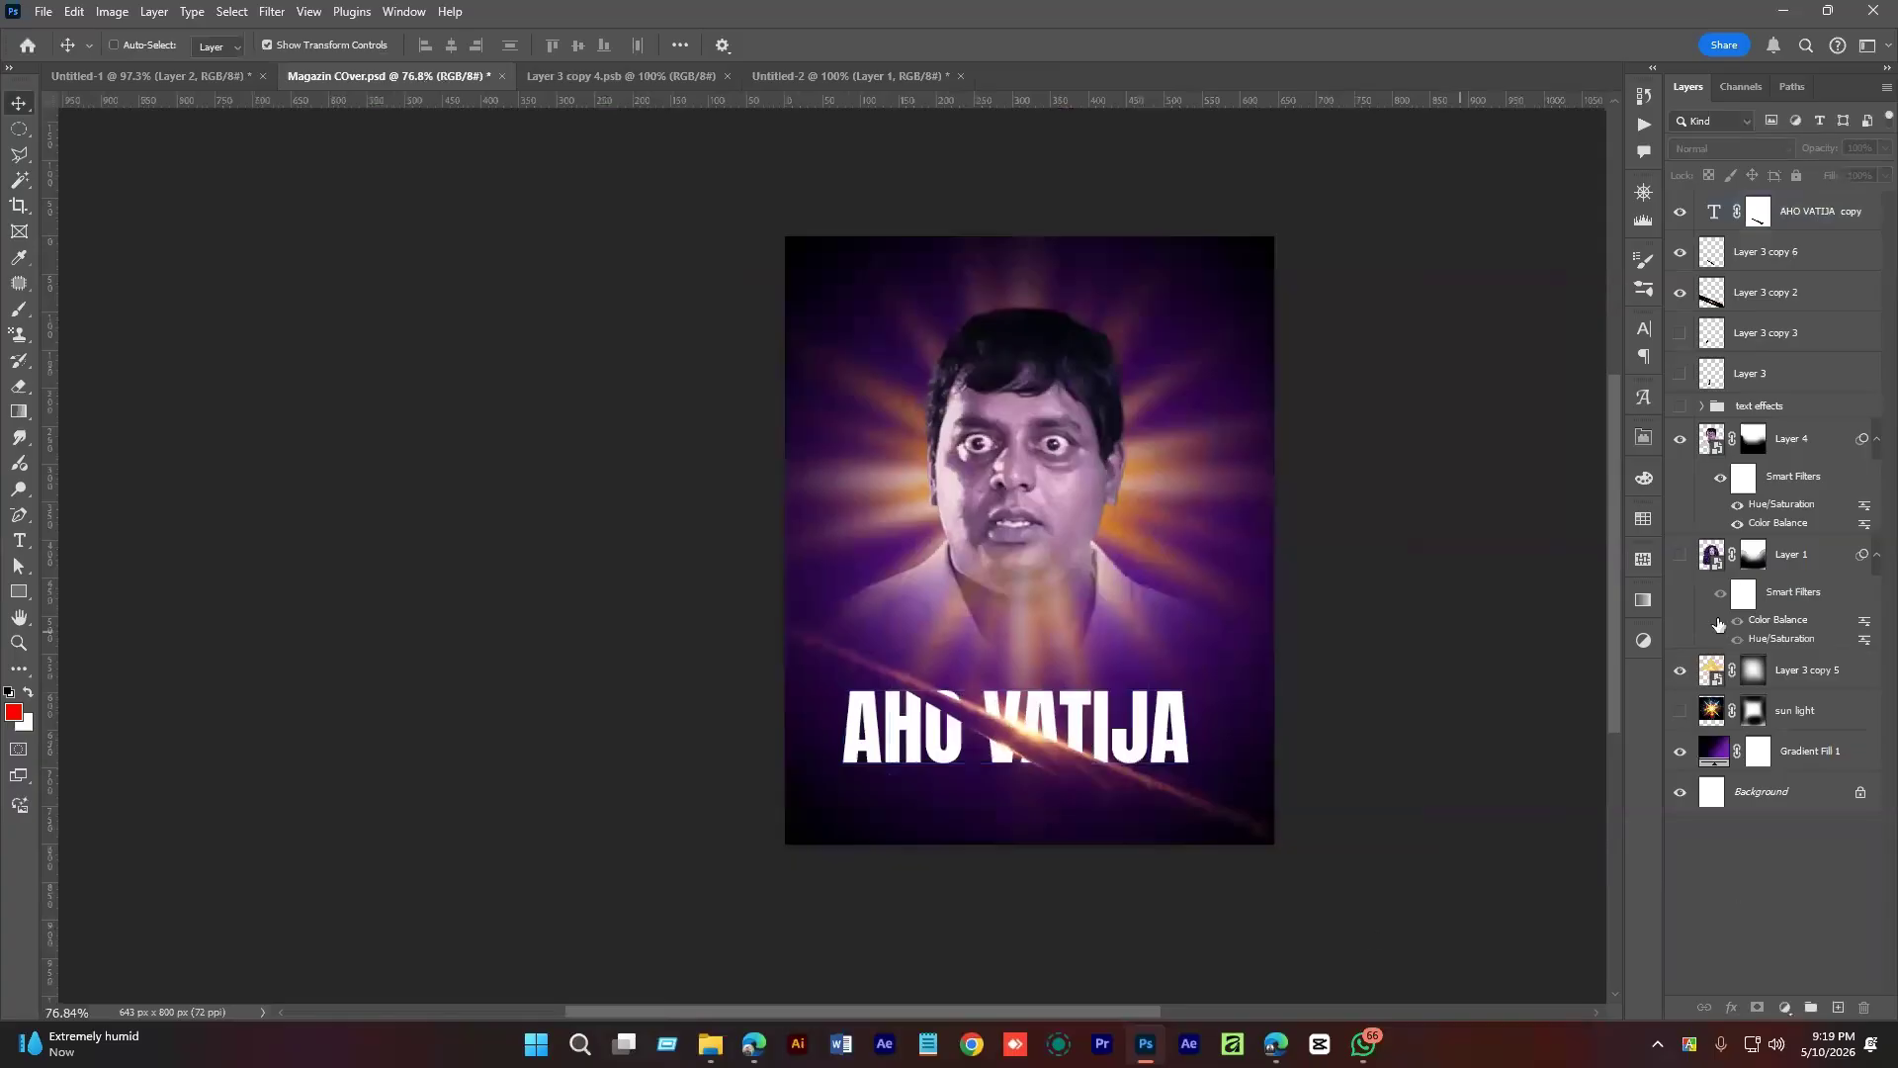
Duplicate the colourful Layer 2 from the text effects group and clip the copy to the AHO VATIJA title.
left_click(1771, 259)
left_click(1793, 215)
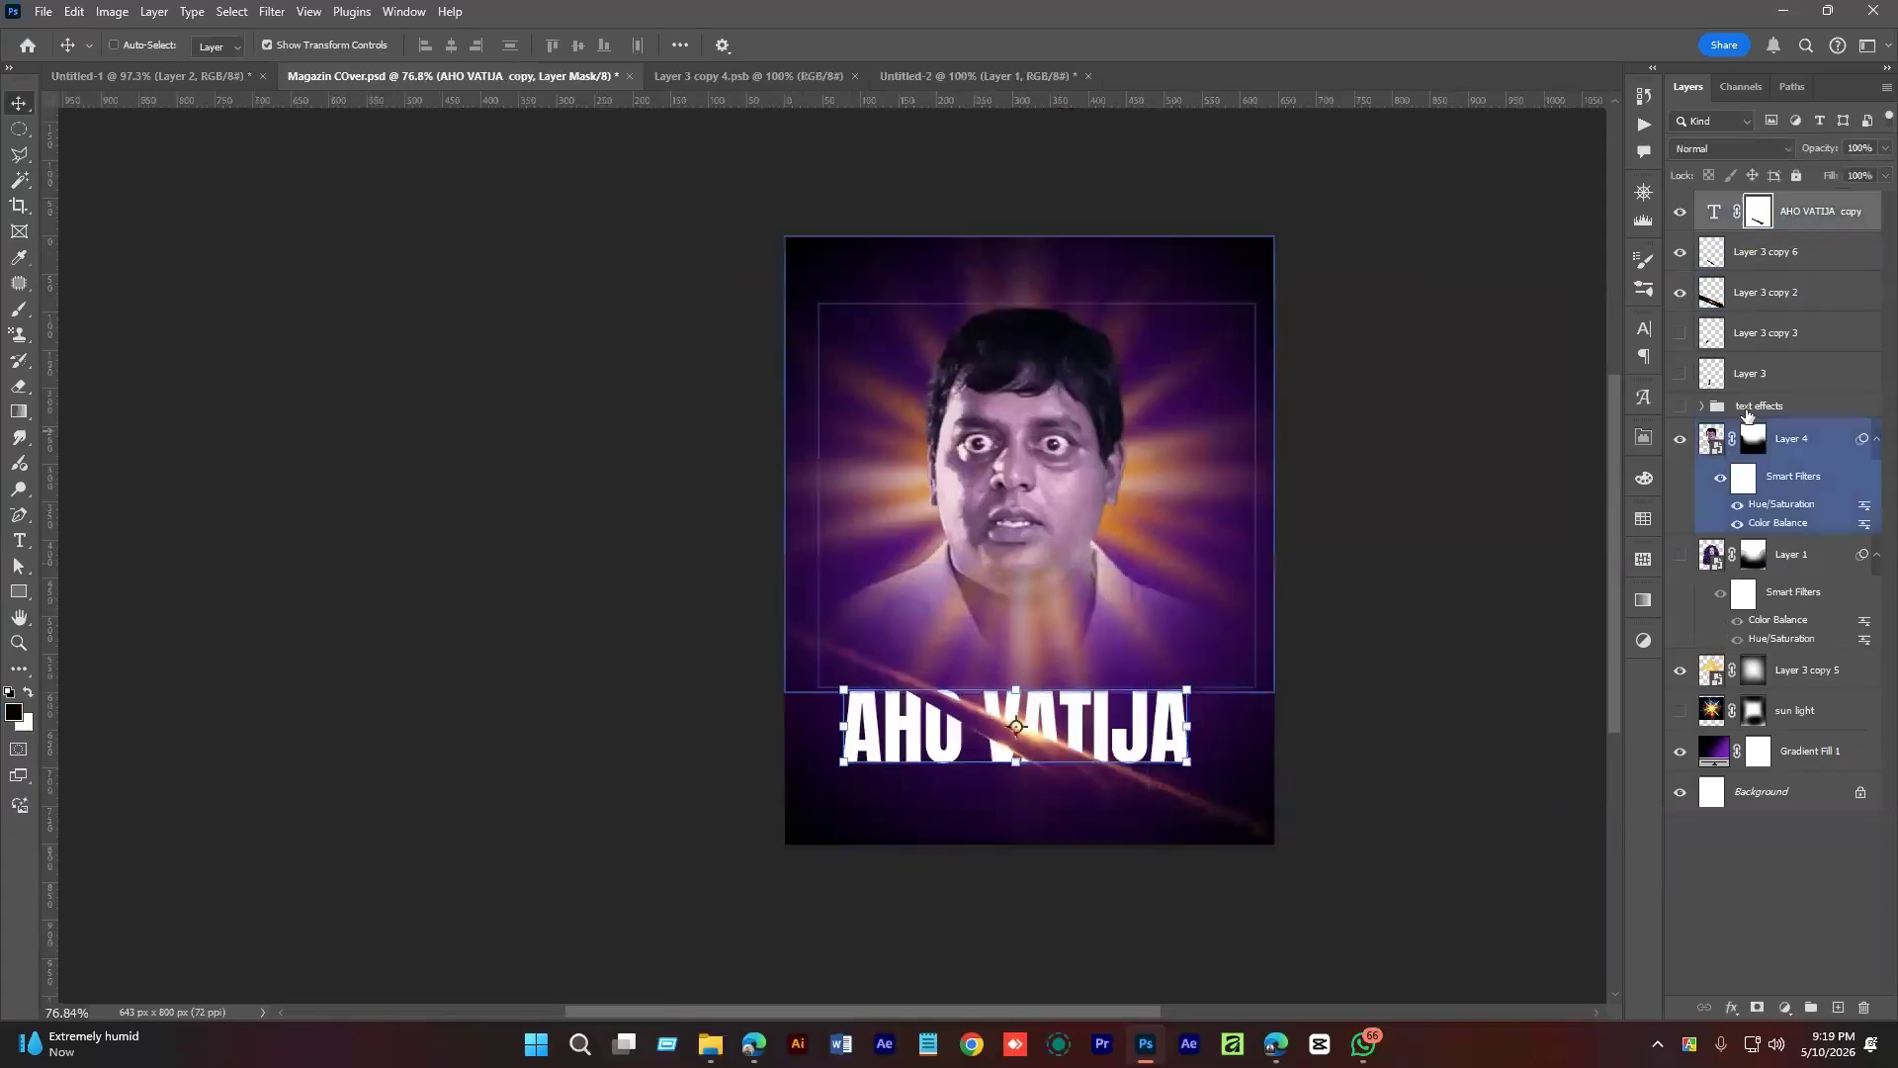
left_click(1702, 406)
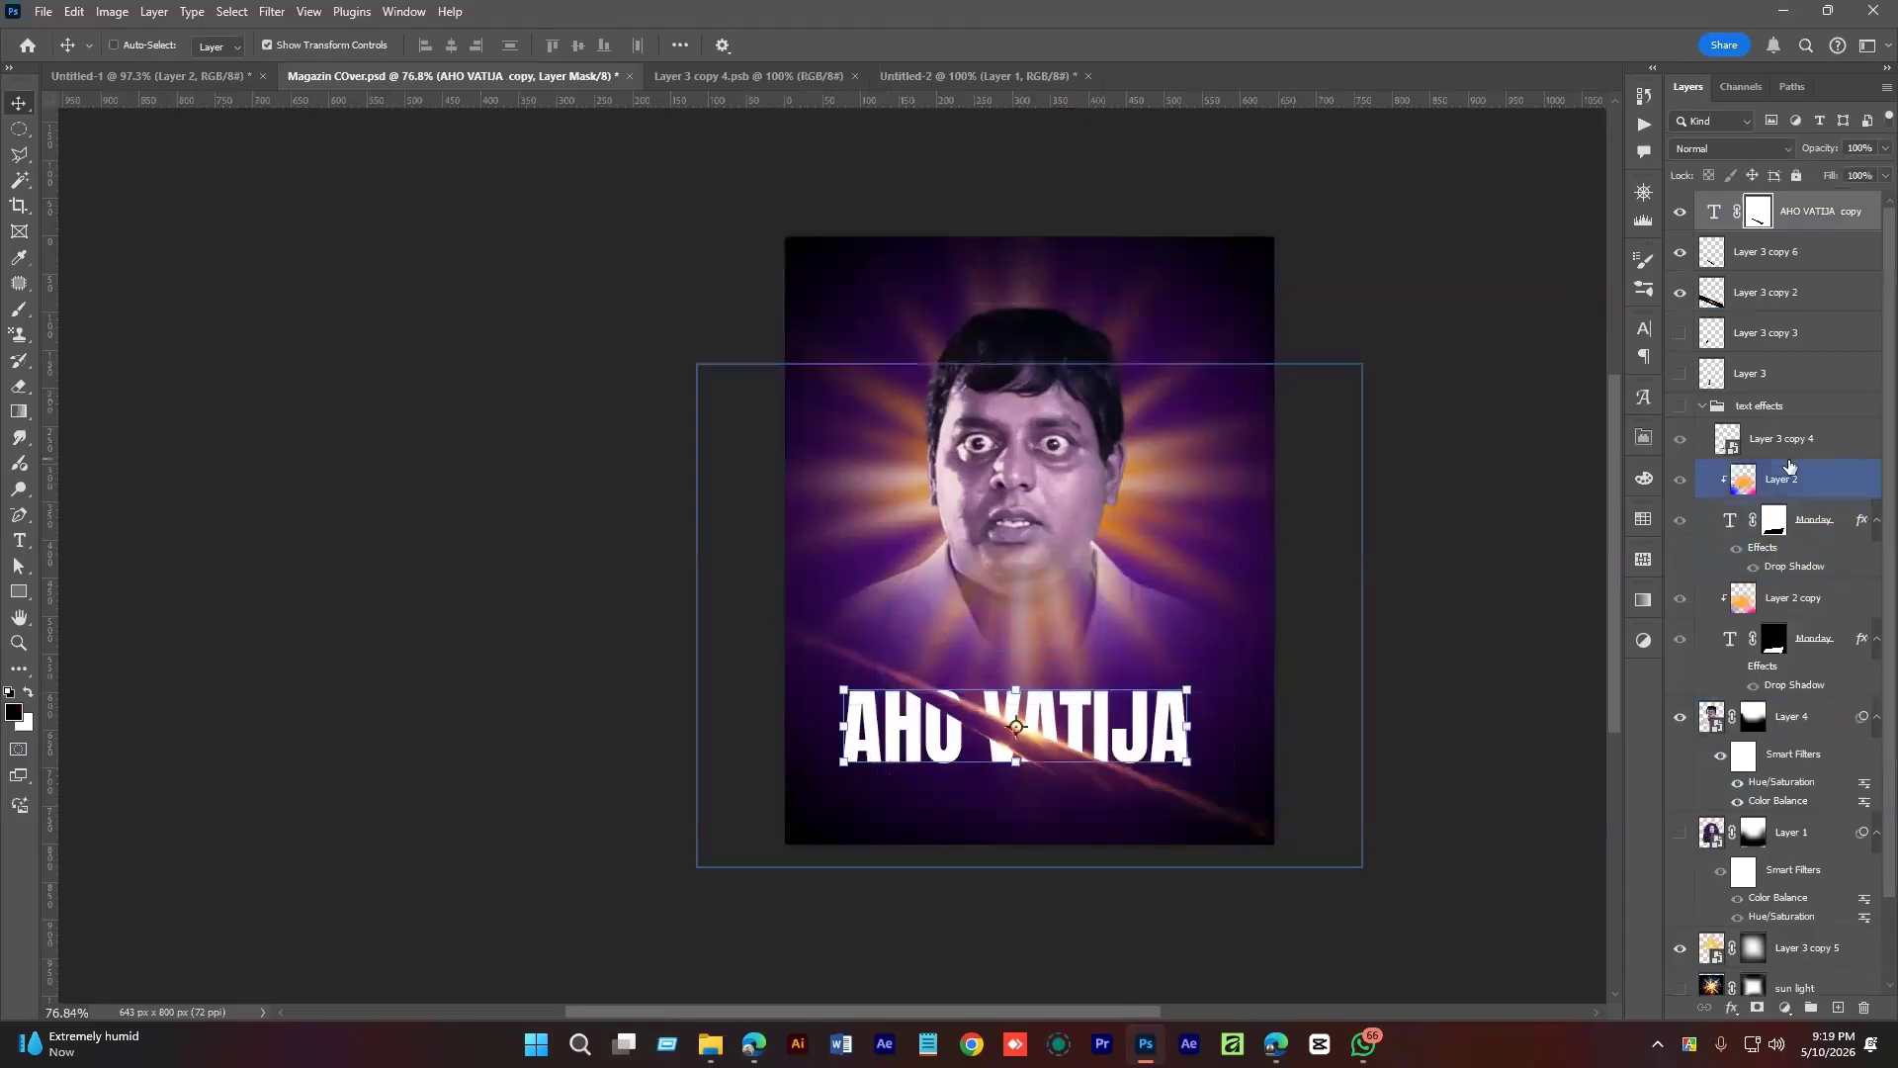
left_click(1789, 479)
key("ctrl+j")
left_click_drag(1789, 480, 1722, 222)
left_click(1722, 230, "alt")
Compress the clipped colour layer vertically and position it over the title so the letters show the full gradient.
mouse_move(1186, 648)
left_mouse_down()
mouse_move(1186, 698)
mouse_move(1199, 618)
left_mouse_up()
key("ctrl+t")
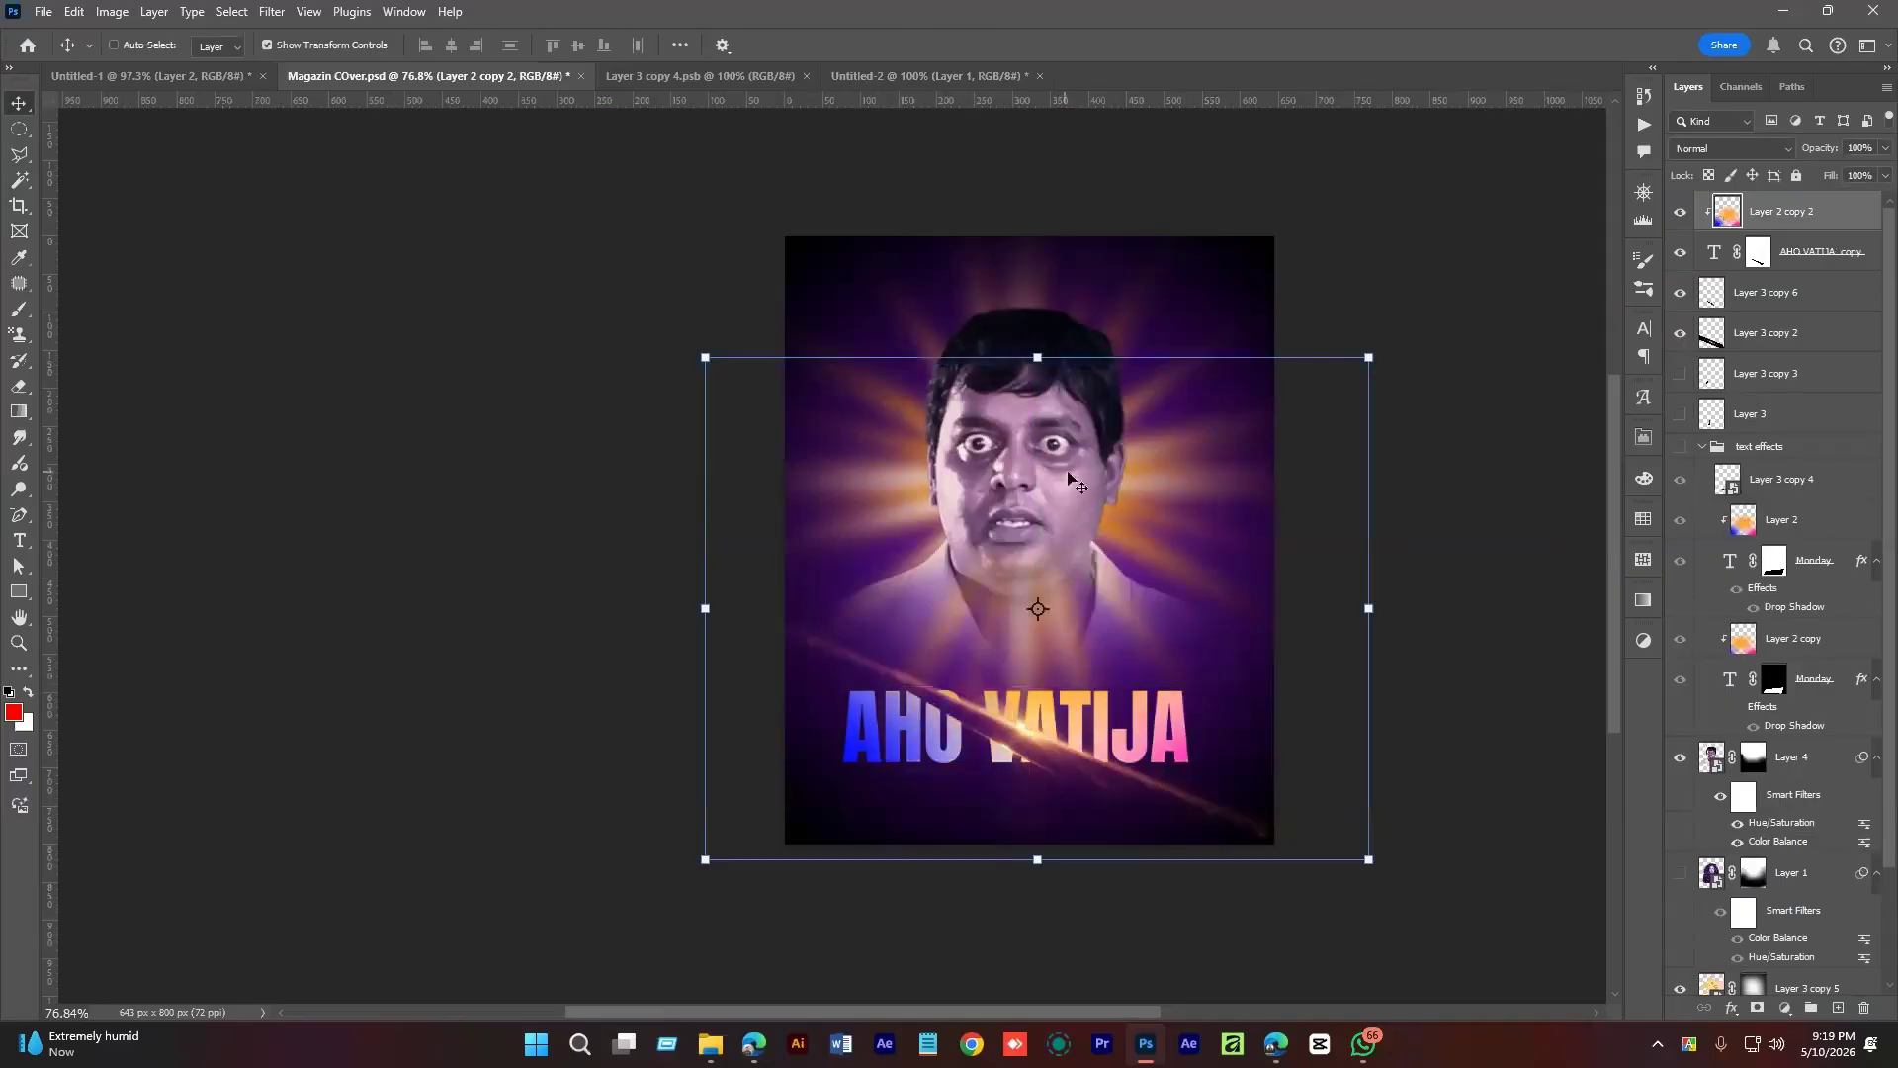
left_click_drag(1078, 356, 1078, 479)
left_click_drag(1134, 623, 1130, 686)
key("Return")
Add a drop shadow to the AHO VATIJA title with 100% opacity, 67° angle, 15 px distance and 10 px size.
left_click(1805, 598)
left_click(1824, 251)
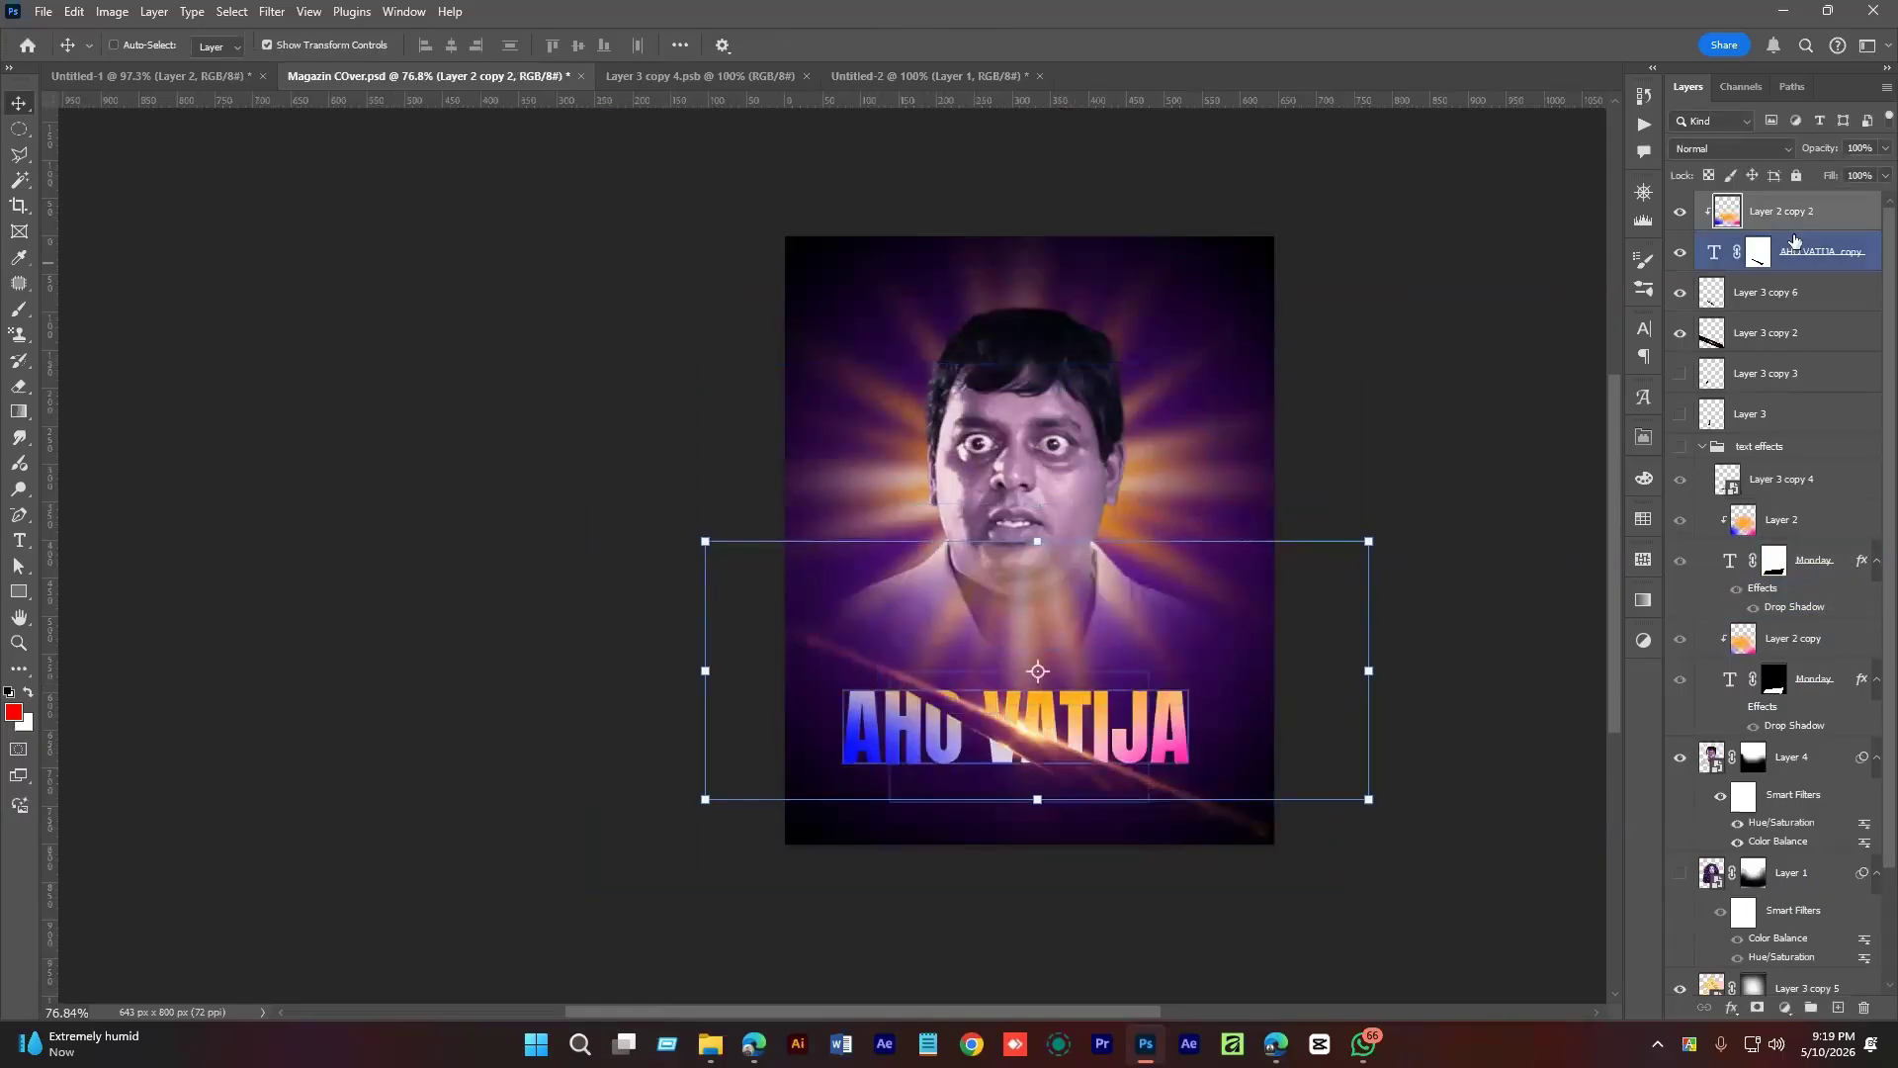
right_click(1824, 251)
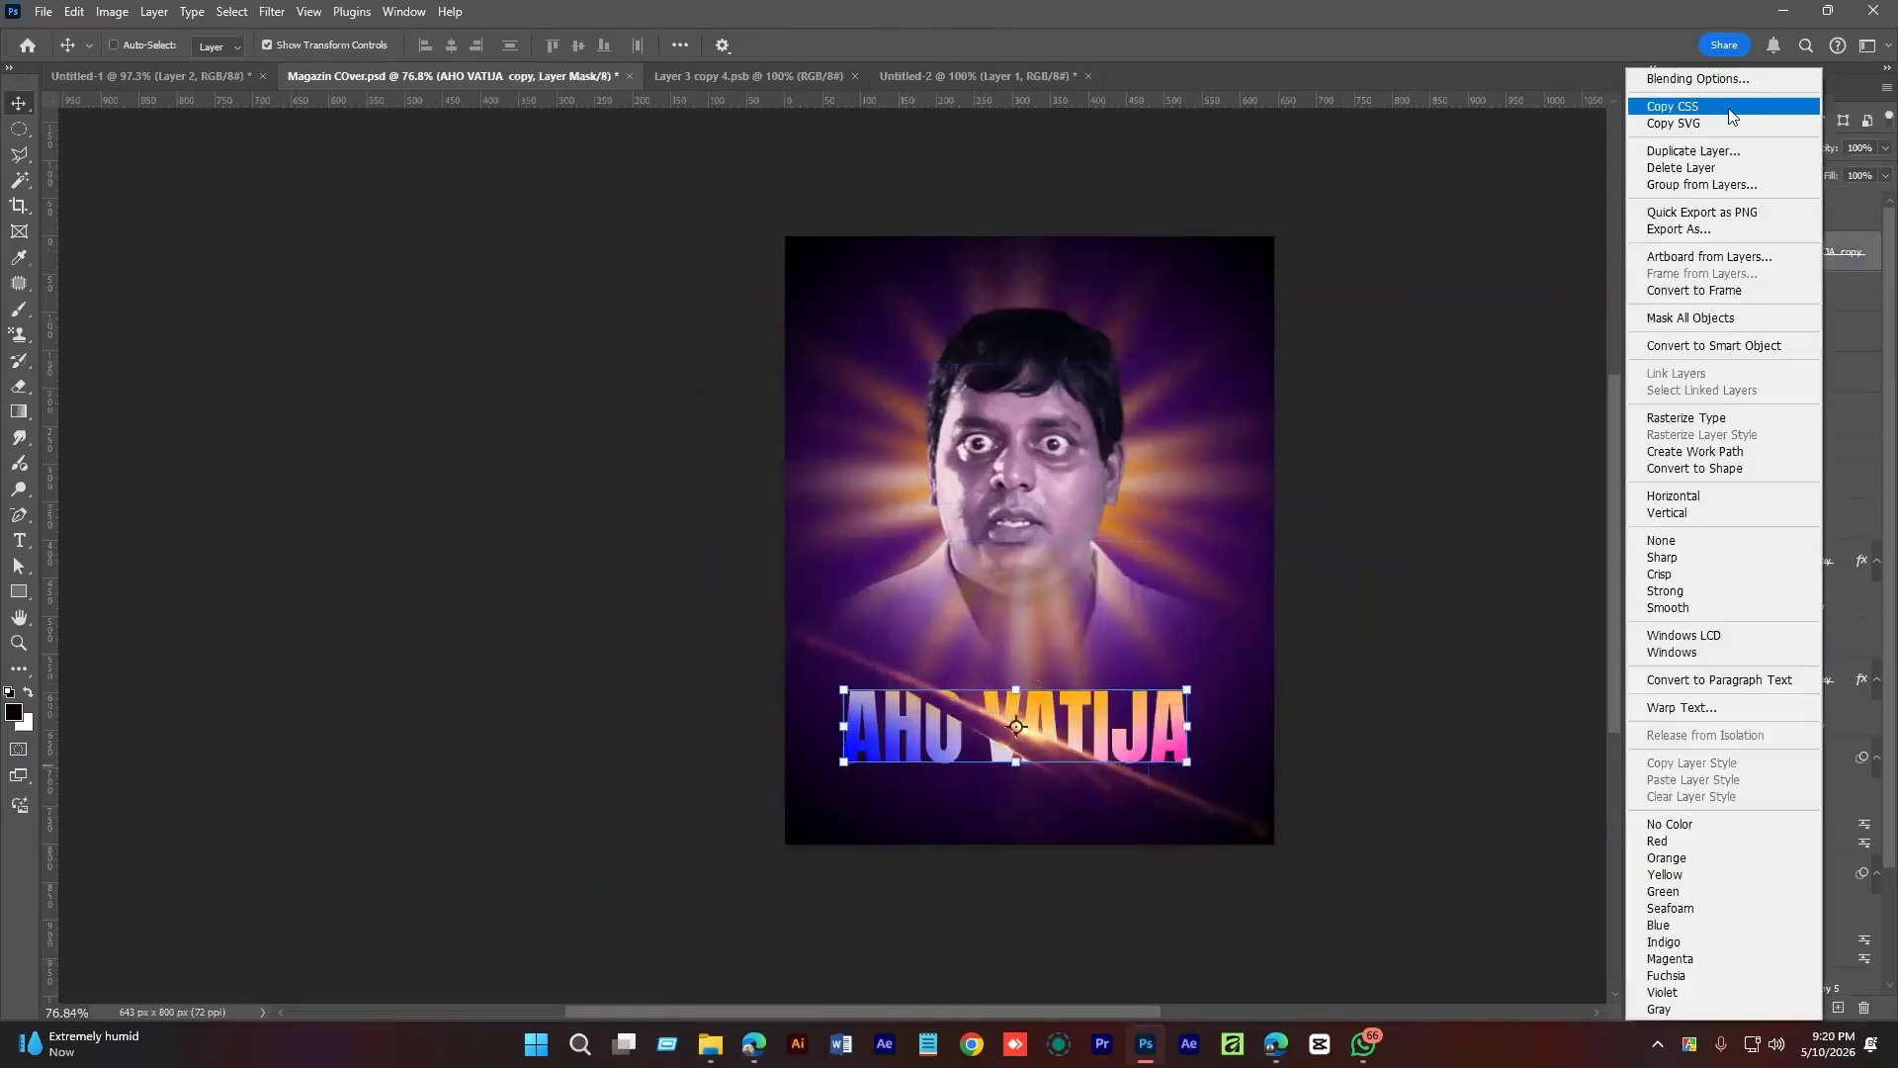
left_click(1698, 78)
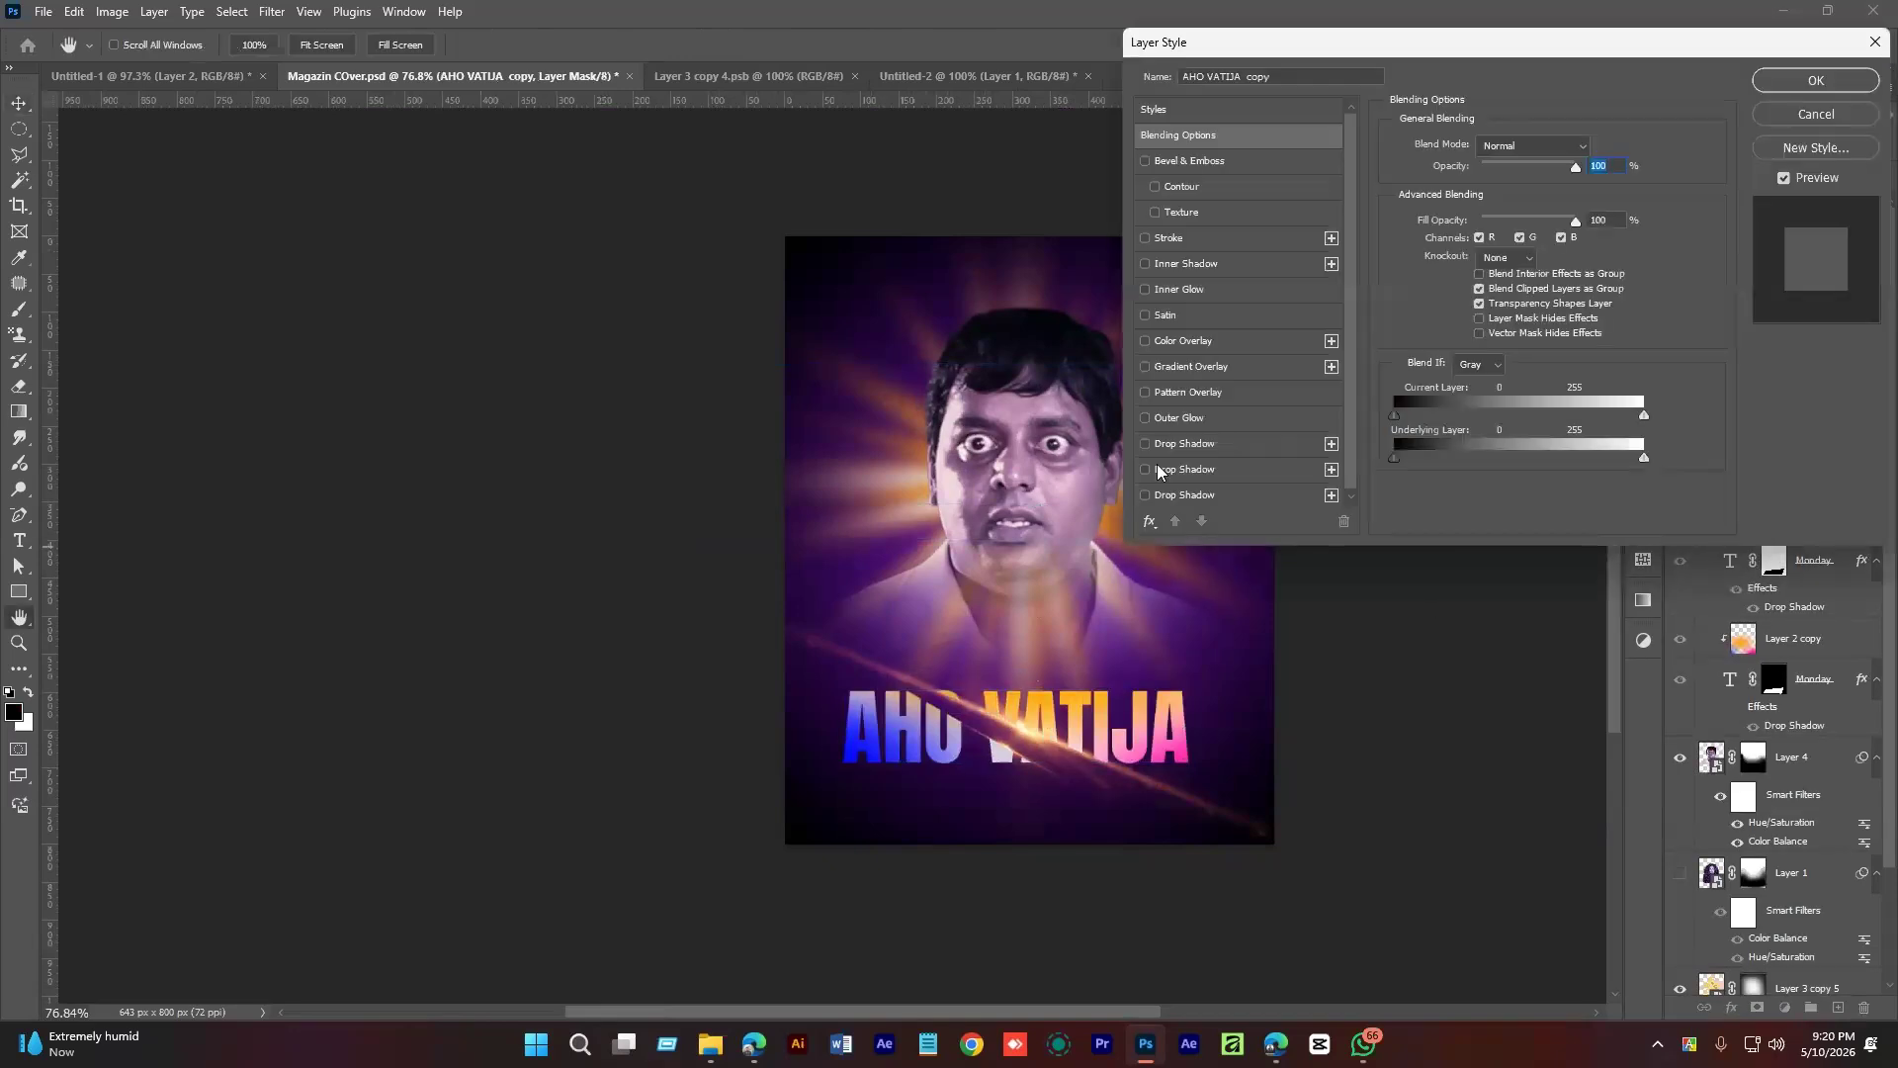
left_click(1154, 447)
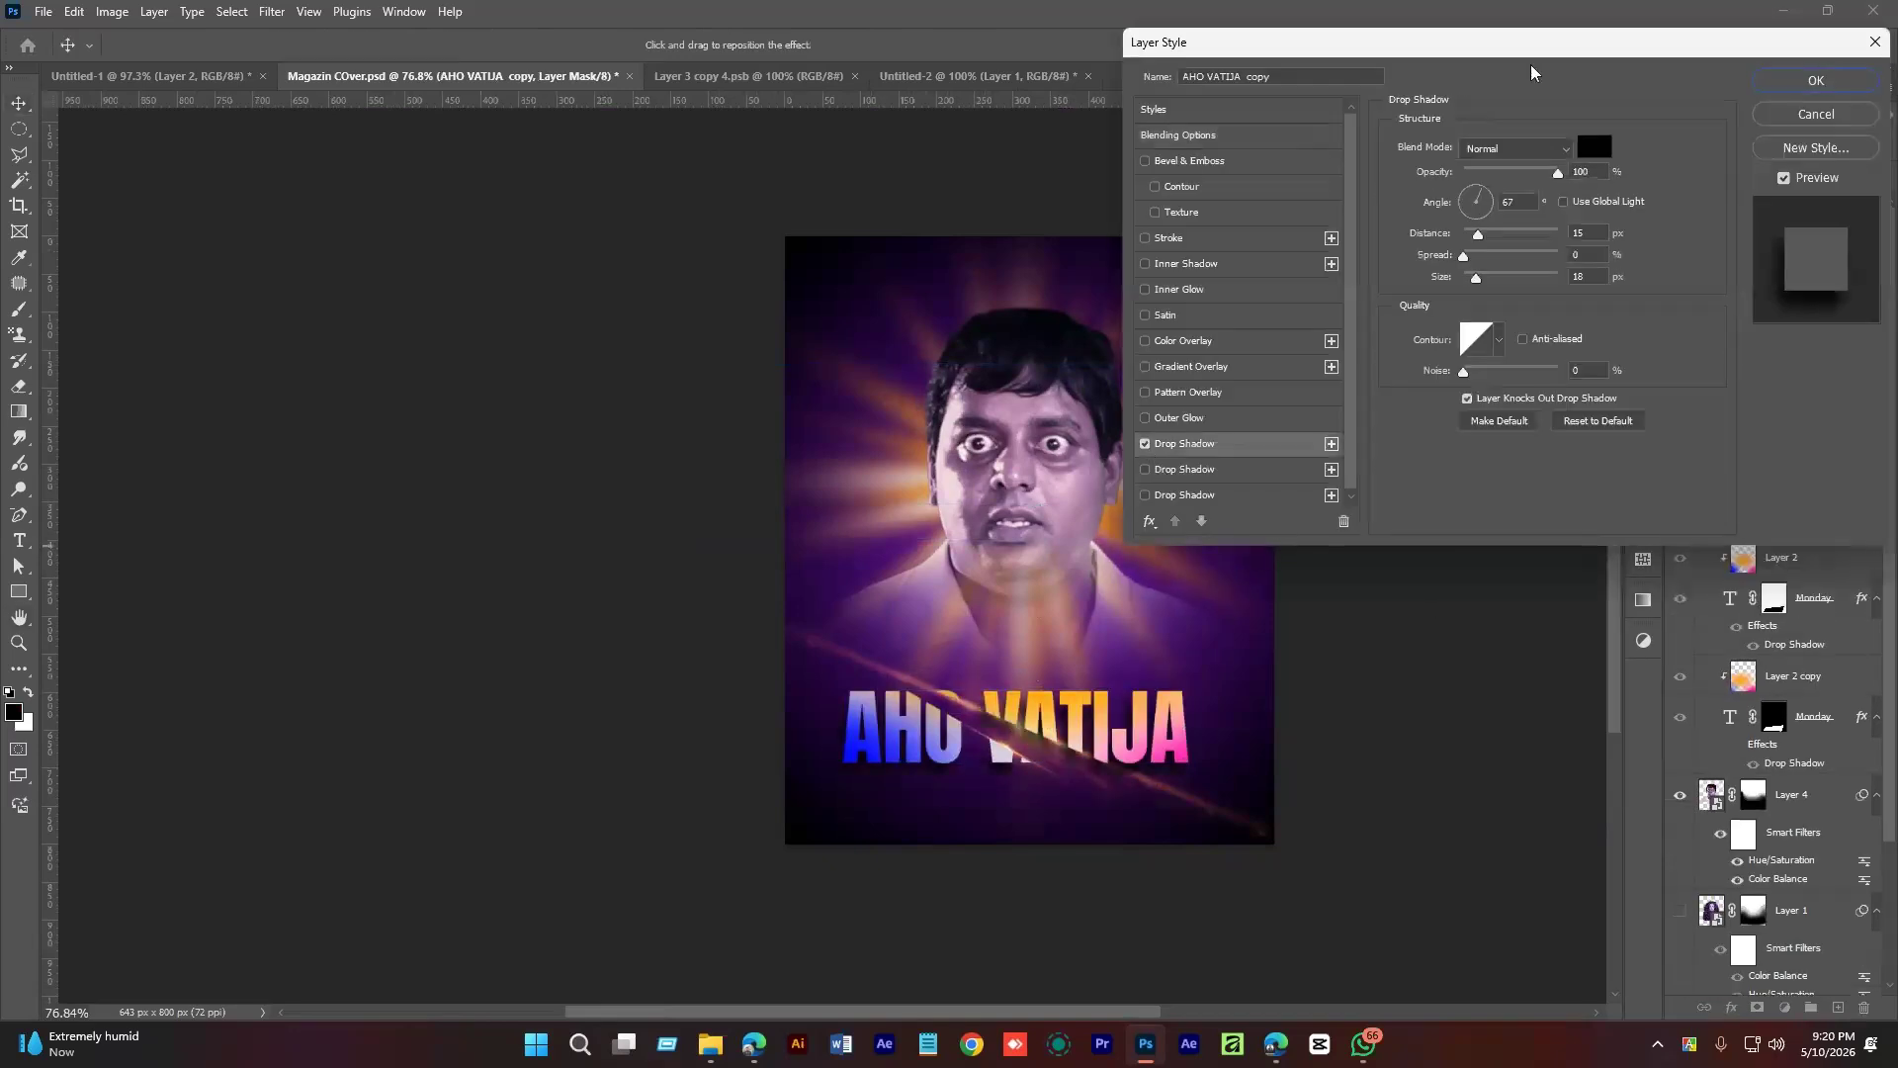
left_click(1816, 82)
Save the updated magazine cover document.
scroll(1118, 724, "up", 3)
scroll(1118, 725, "down", 4)
scroll(1118, 724, "down", 1)
key("ctrl+s")
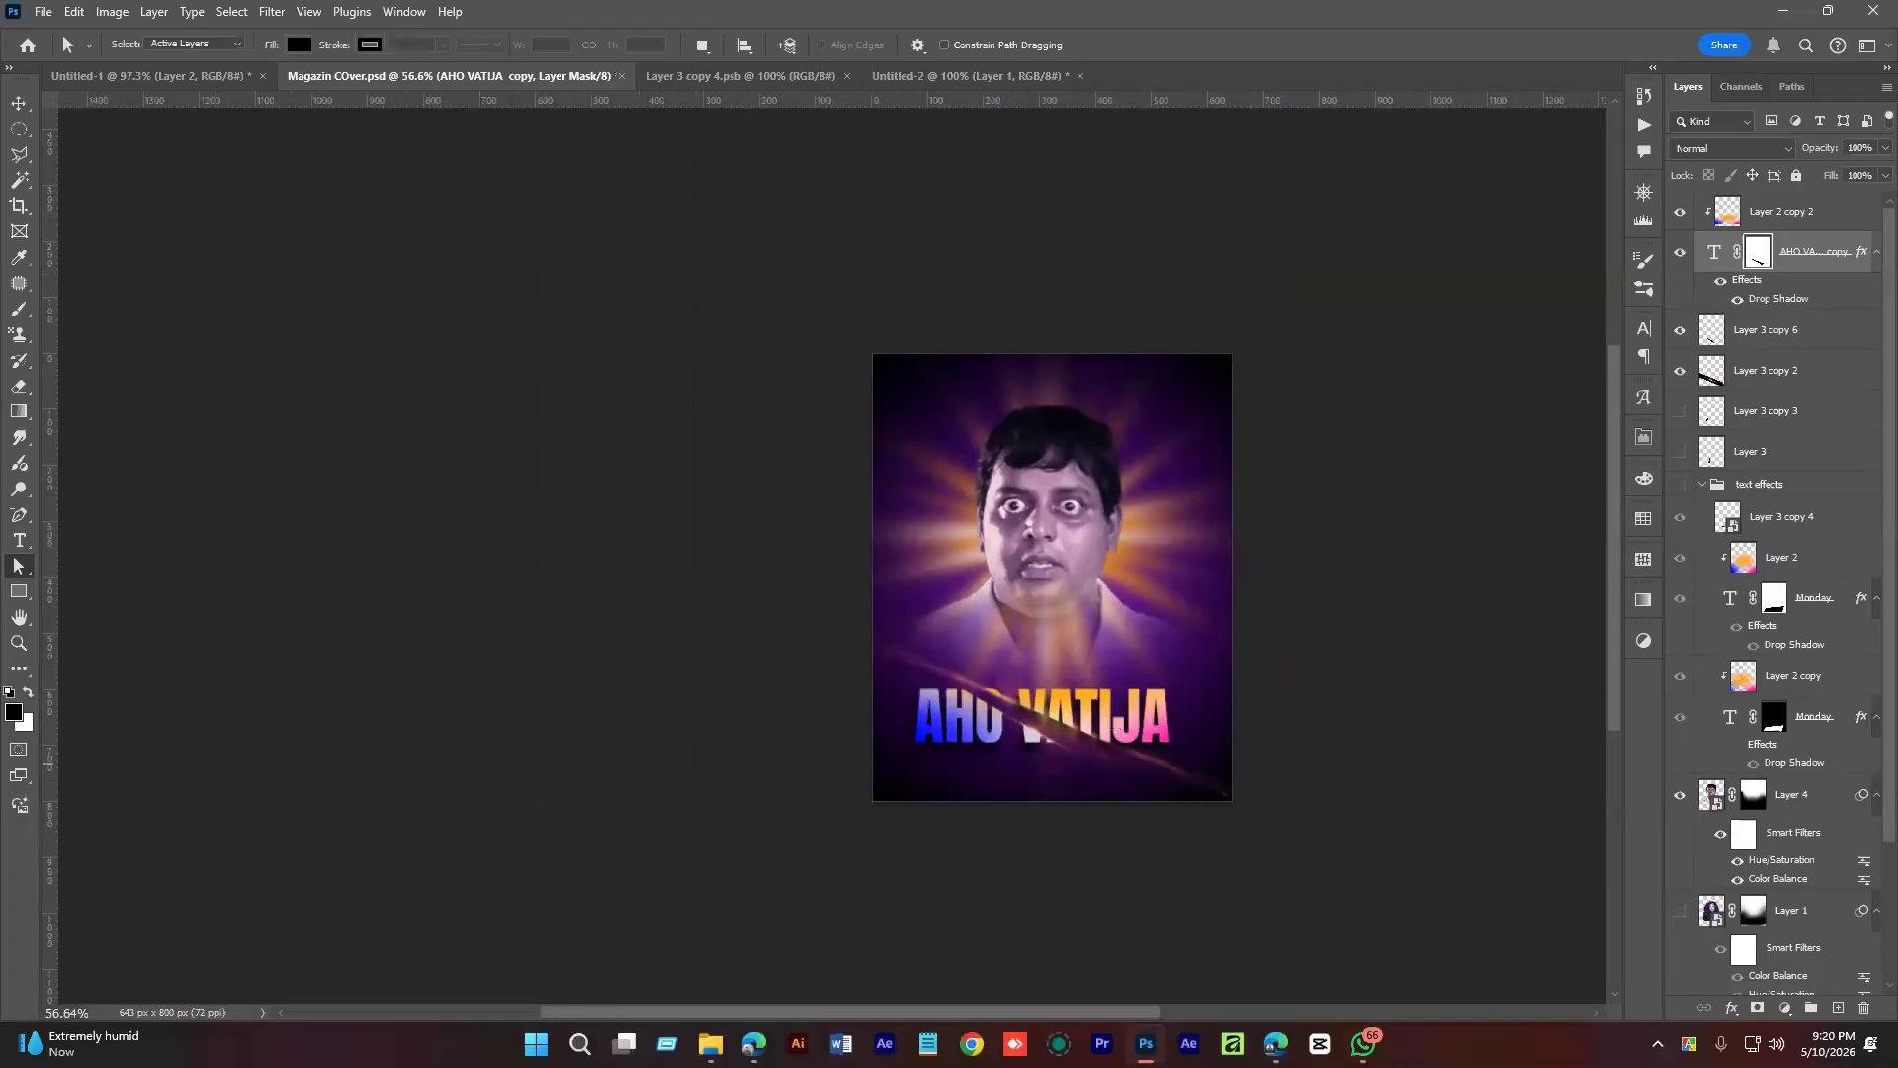
left_click_drag(1048, 669, 1164, 703)
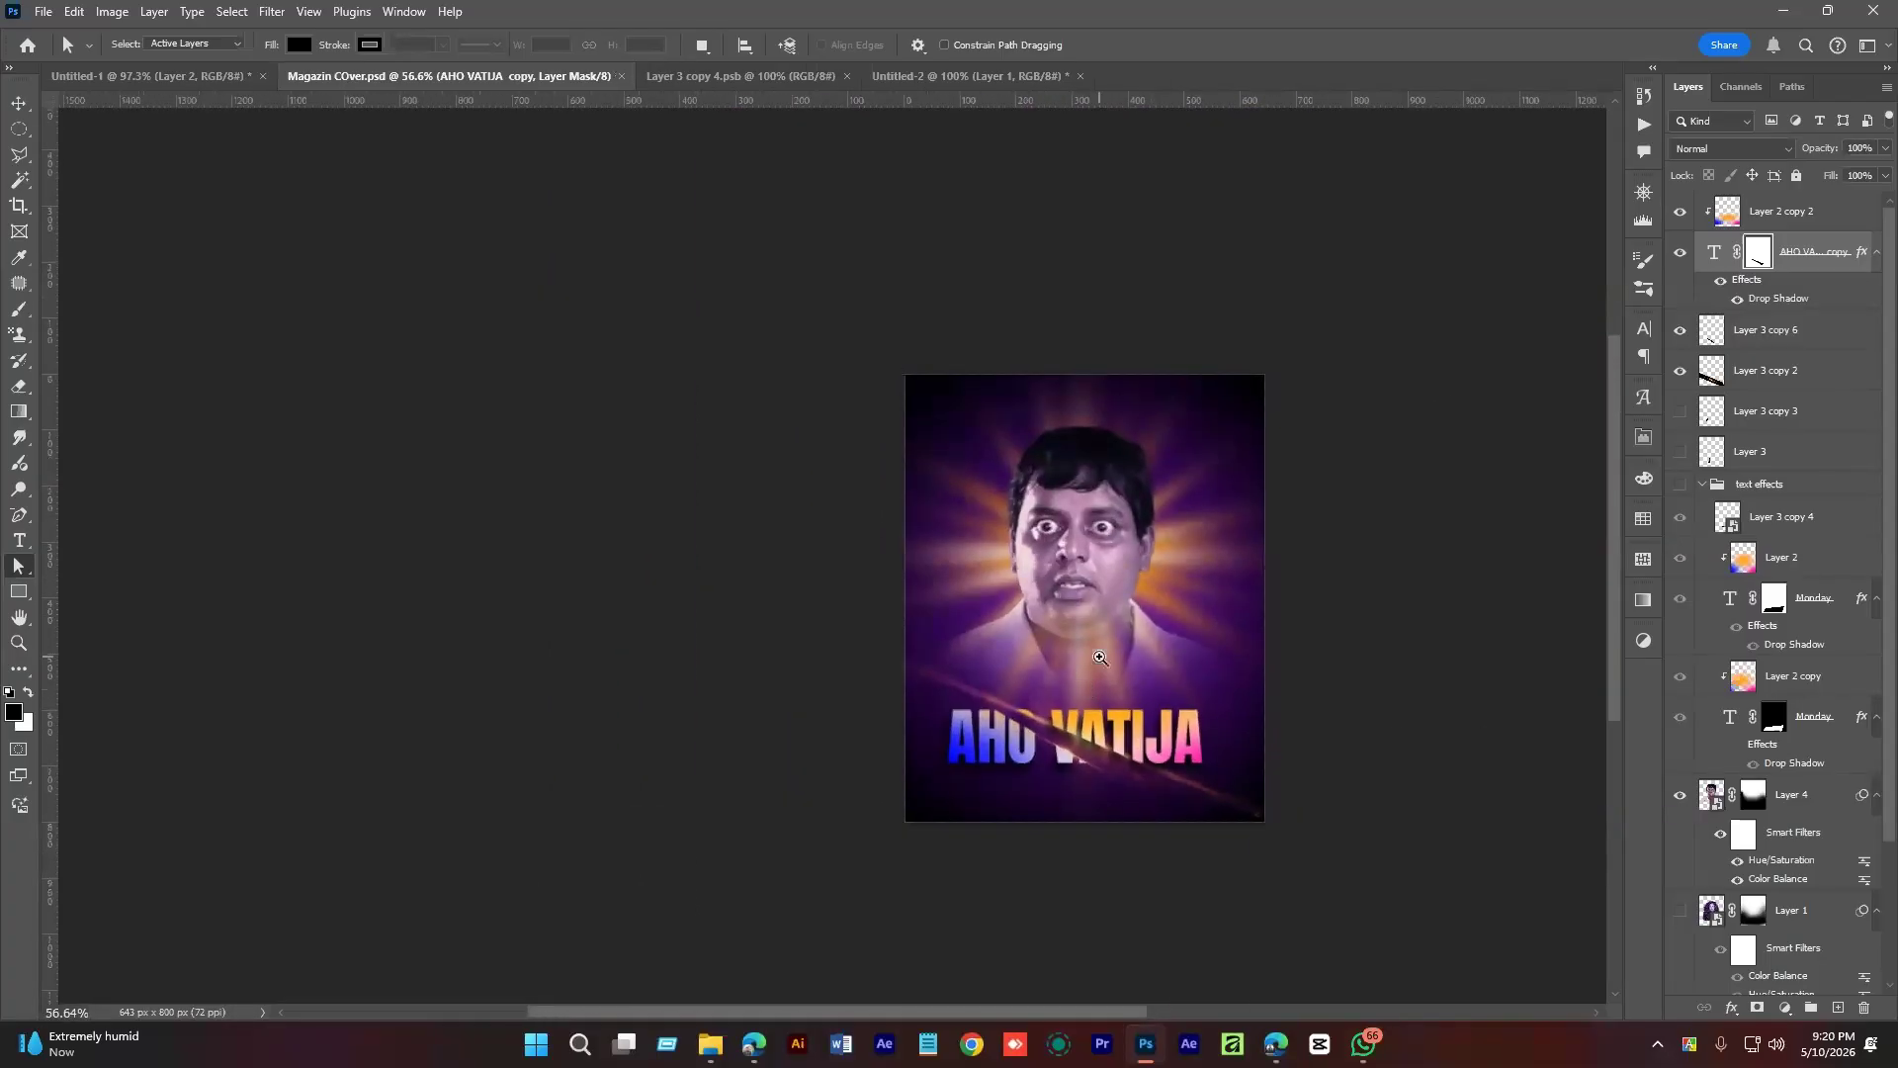
scroll(1100, 657, "up", 2)
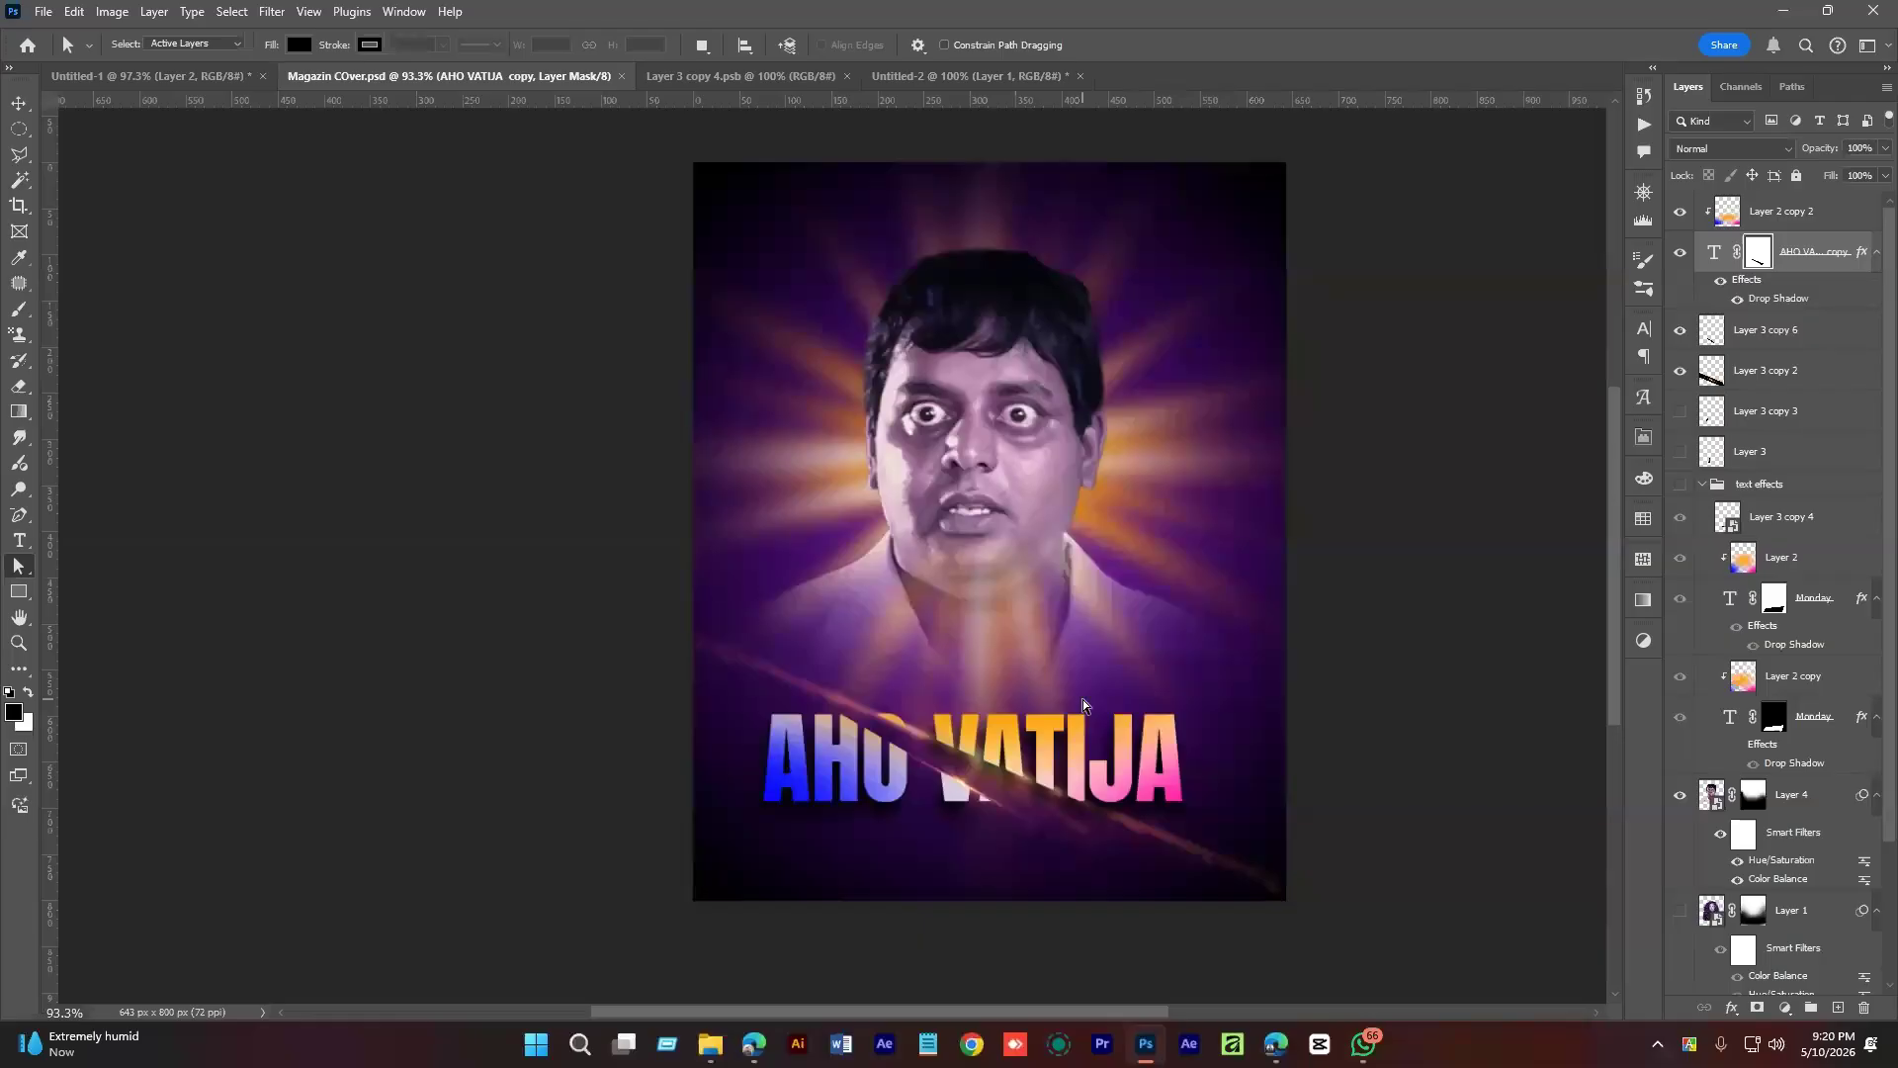
Paint white on Layer 4's mask with a 150 px brush at 50% opacity to restore the portrait's chin and neck.
key("v")
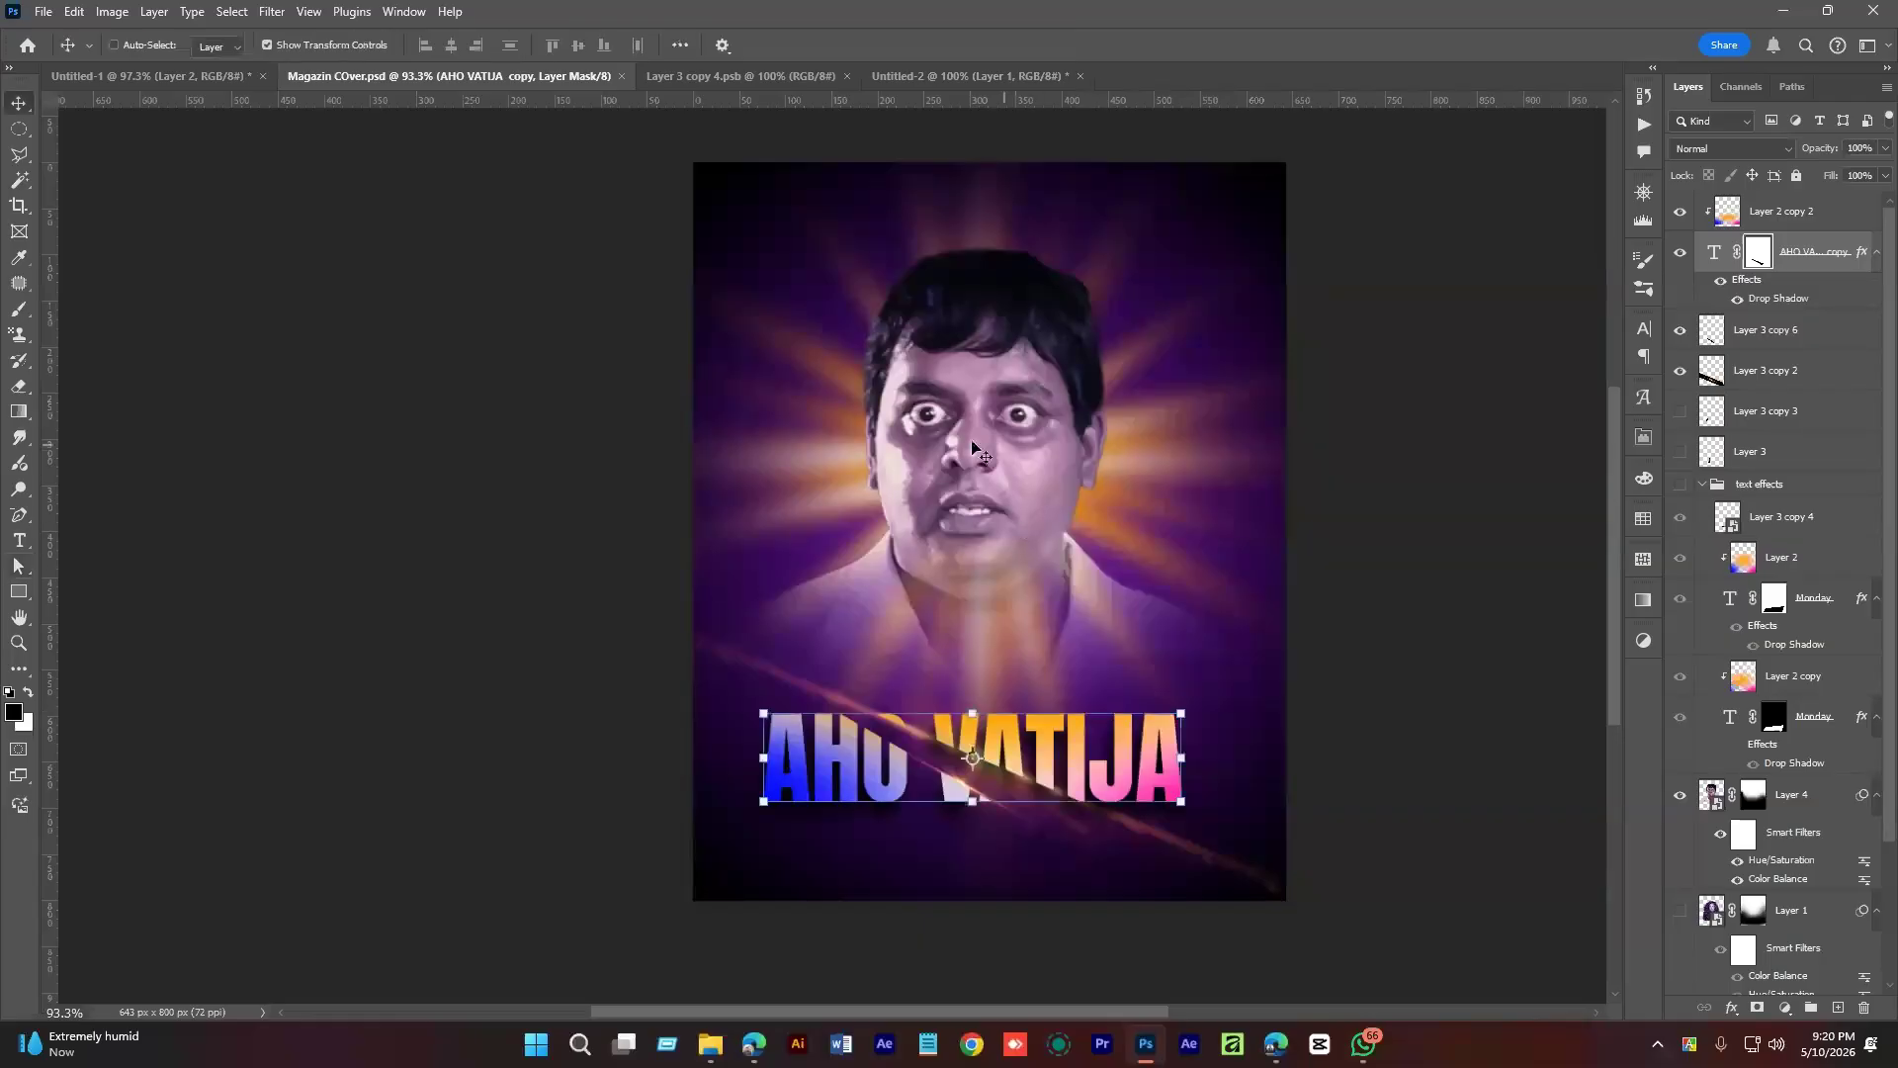
left_click(1842, 800)
left_click(1678, 797)
left_click(1678, 796)
left_click(1753, 794)
scroll(974, 574, "up", 2)
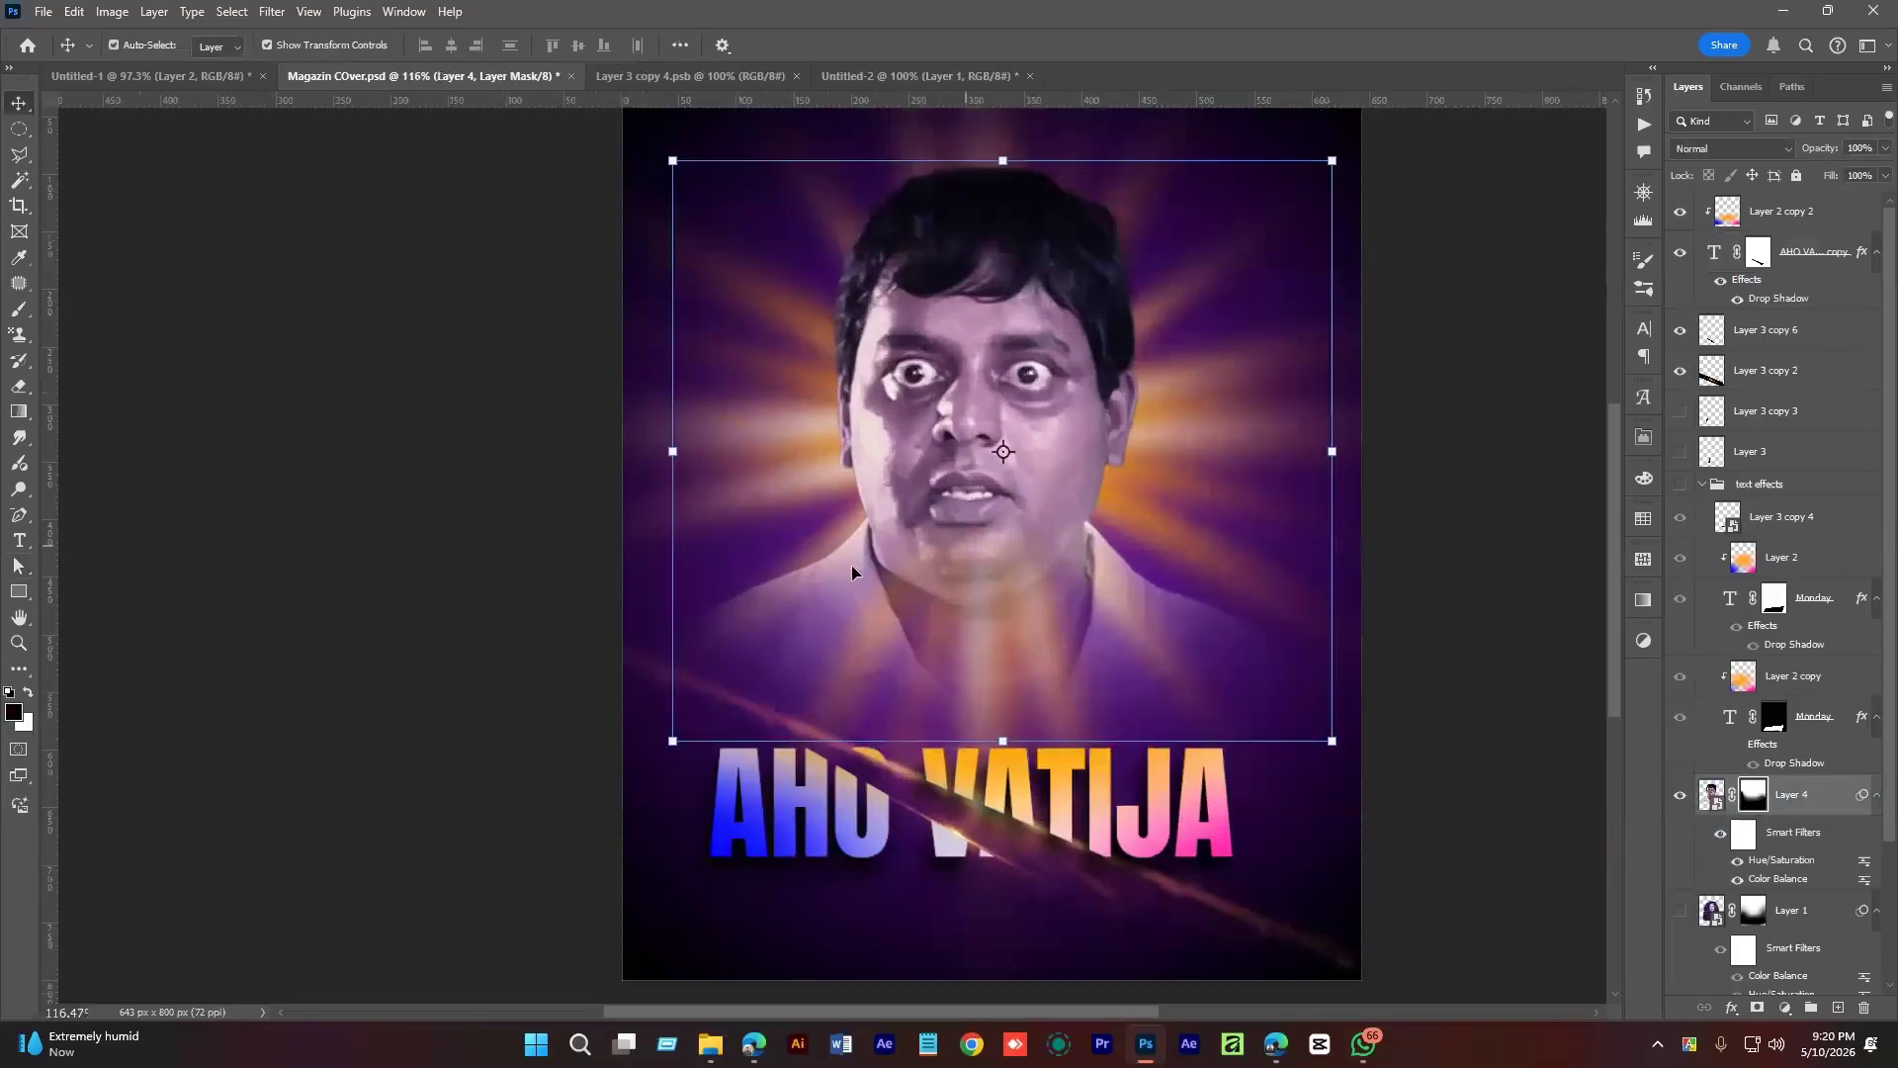
key("b")
key("bracketleft")
key("bracketleft")
key("bracketleft")
key("bracketleft")
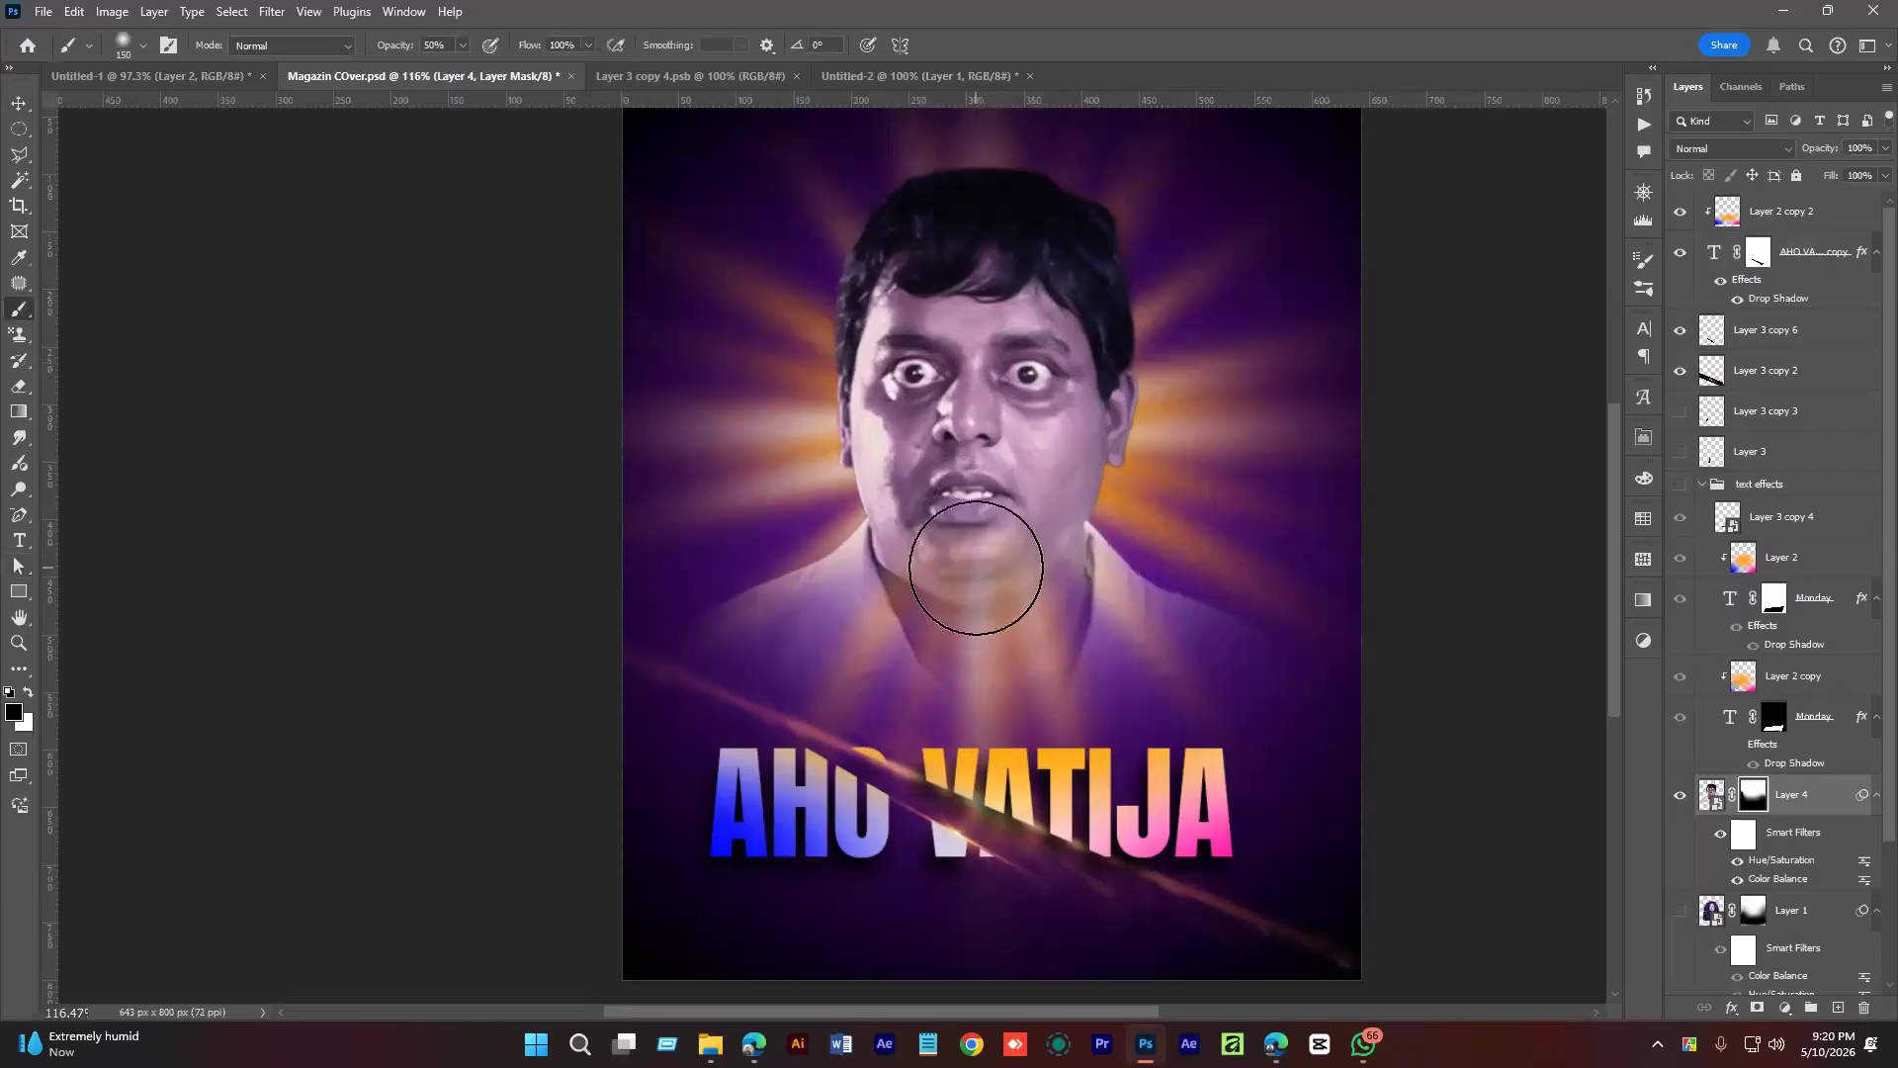
key("x")
mouse_move(976, 568)
left_mouse_down()
mouse_move(1015, 551)
mouse_move(995, 497)
mouse_move(970, 598)
mouse_move(965, 581)
mouse_move(918, 592)
mouse_move(1001, 607)
left_mouse_up()
Restore the portrait's shirt collar, shoulders and neck opening on Layer 4's mask with a 100 px white brush.
key("bracketleft")
key("bracketleft")
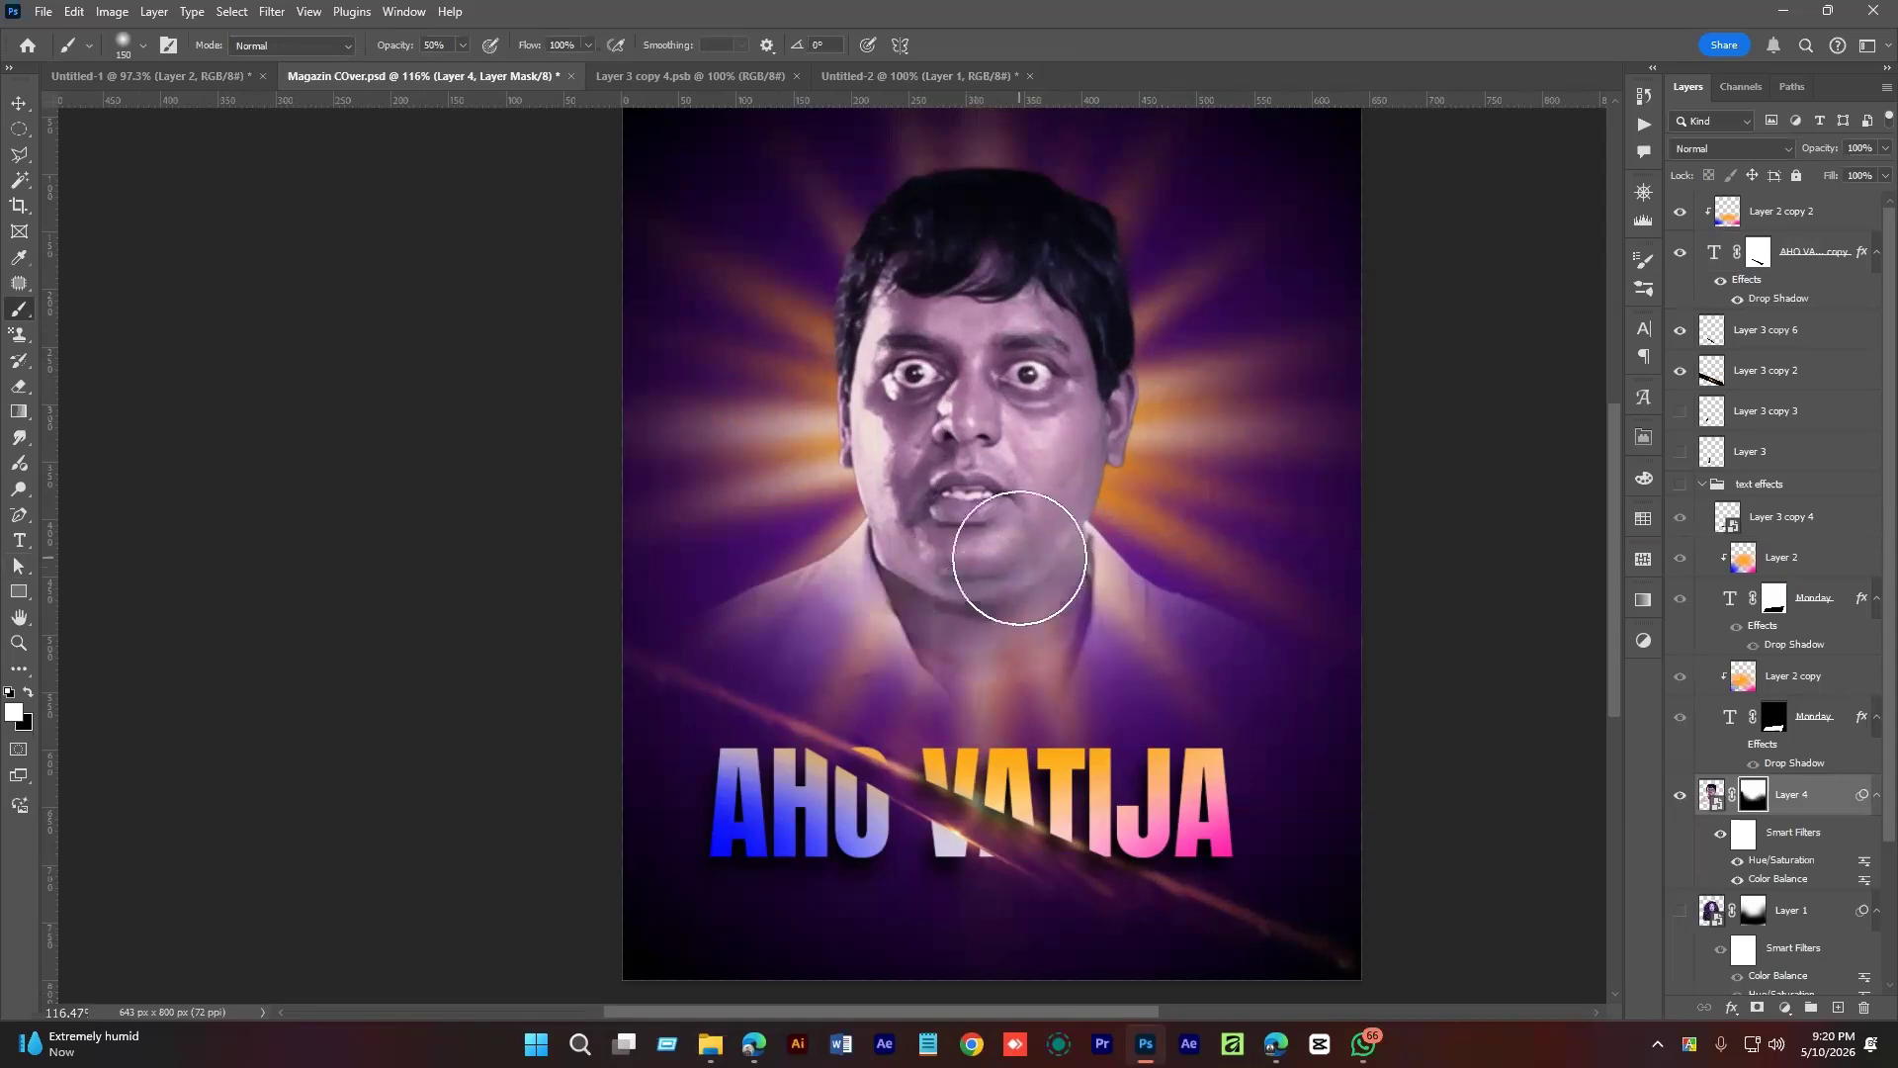
mouse_move(1063, 547)
left_mouse_down()
mouse_move(1114, 643)
mouse_move(1092, 620)
mouse_move(1156, 631)
mouse_move(849, 597)
left_mouse_up()
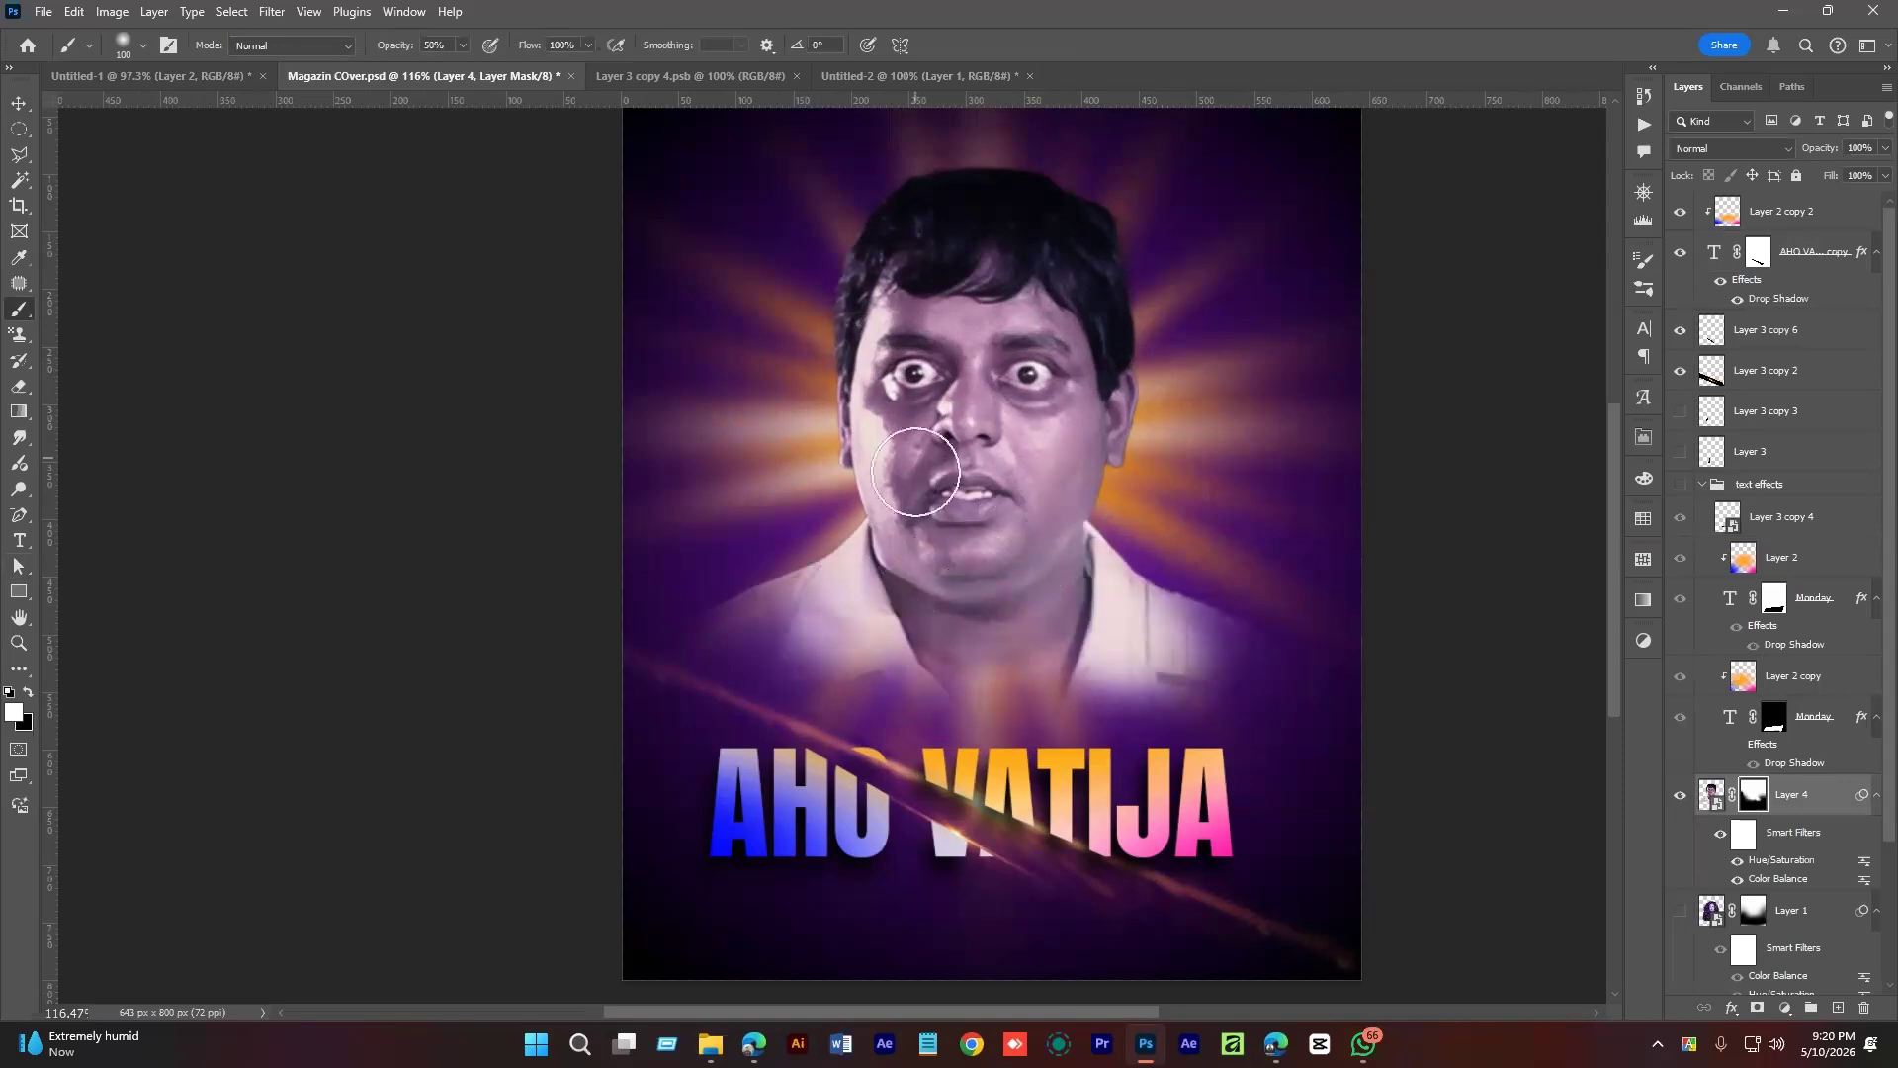
mouse_move(960, 617)
left_mouse_down()
mouse_move(1034, 644)
mouse_move(1021, 678)
mouse_move(1041, 607)
left_mouse_up()
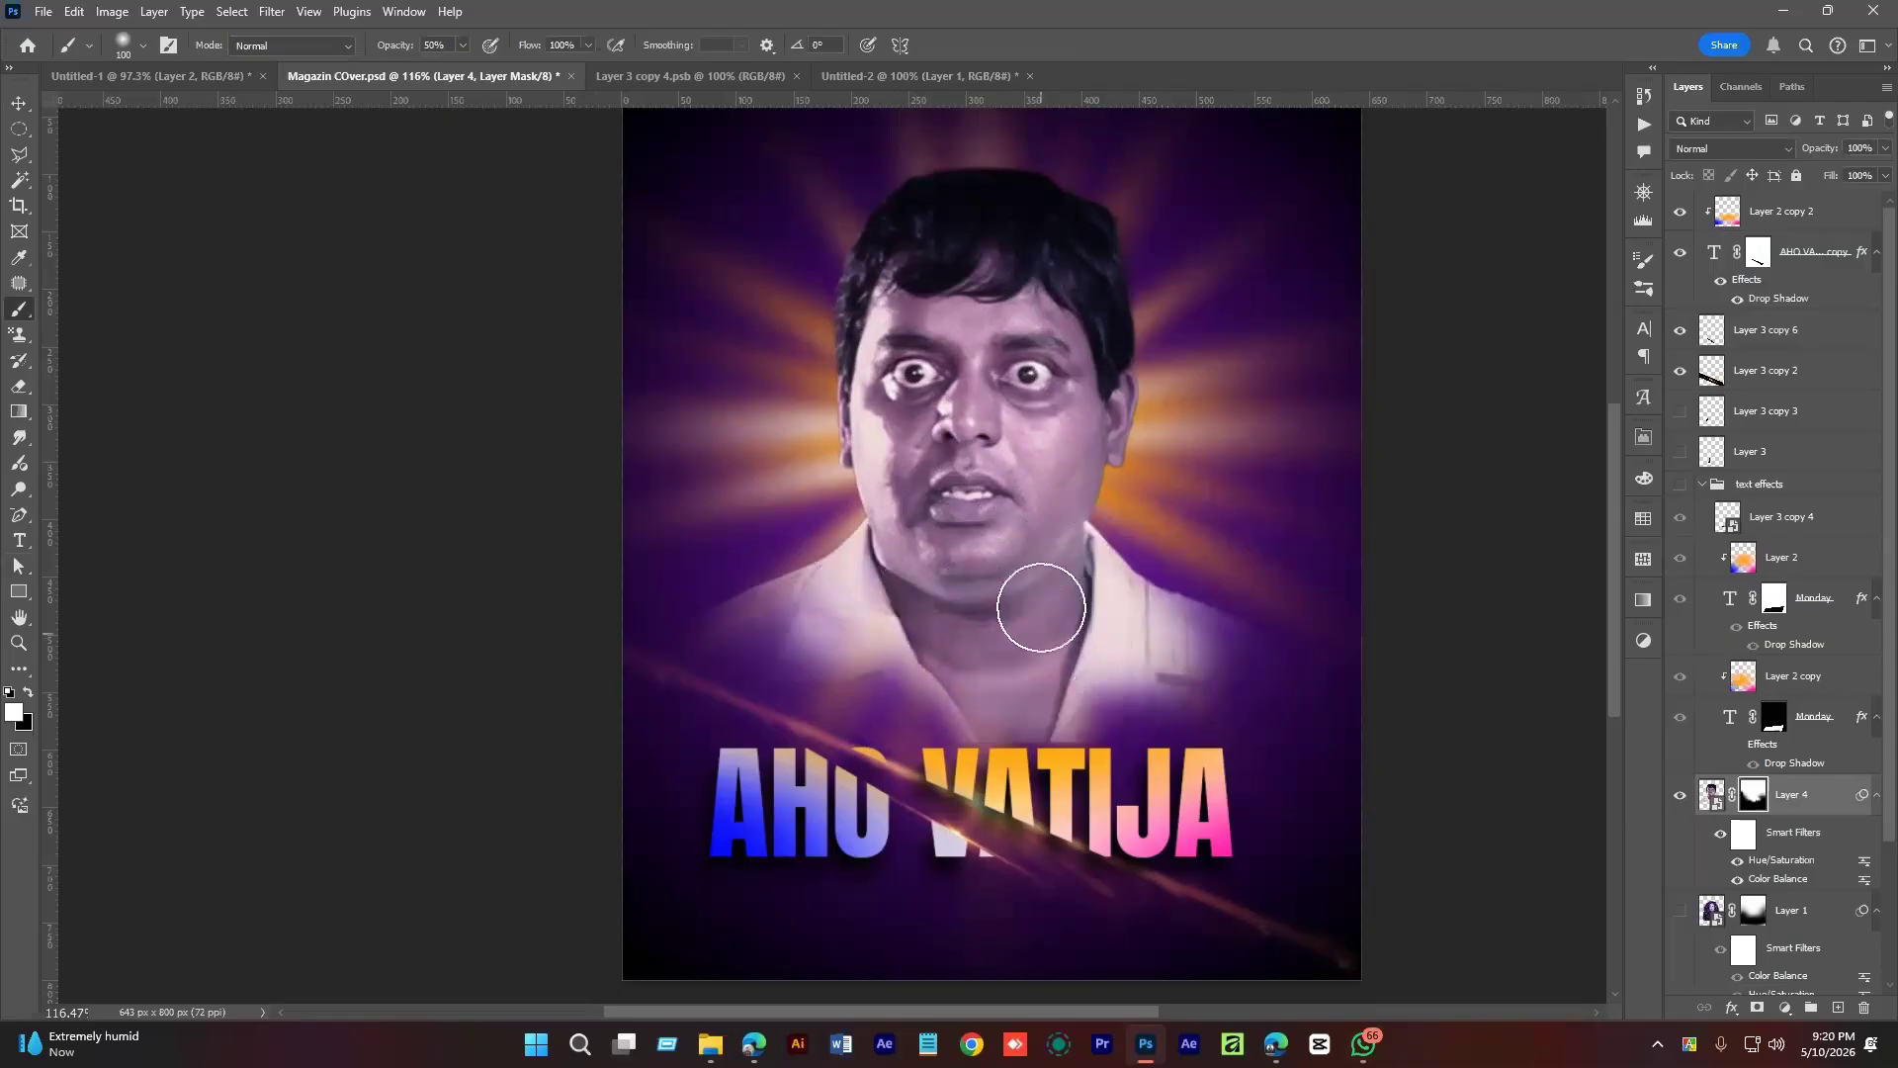
Enlarge the brush to 200 px and paint black on Layer 4's mask to soften the portrait's lower and shoulder edges.
key("bracketright")
key("bracketright")
key("bracketright")
key("bracketright")
mouse_move(1182, 798)
left_mouse_down()
mouse_move(847, 825)
mouse_move(903, 771)
mouse_move(1136, 708)
mouse_move(987, 712)
left_mouse_up()
key("x")
mouse_move(1250, 784)
left_mouse_down()
mouse_move(1178, 789)
mouse_move(1247, 689)
mouse_move(1200, 739)
mouse_move(1198, 795)
mouse_move(1103, 839)
left_mouse_up()
left_click_drag(705, 642, 761, 675)
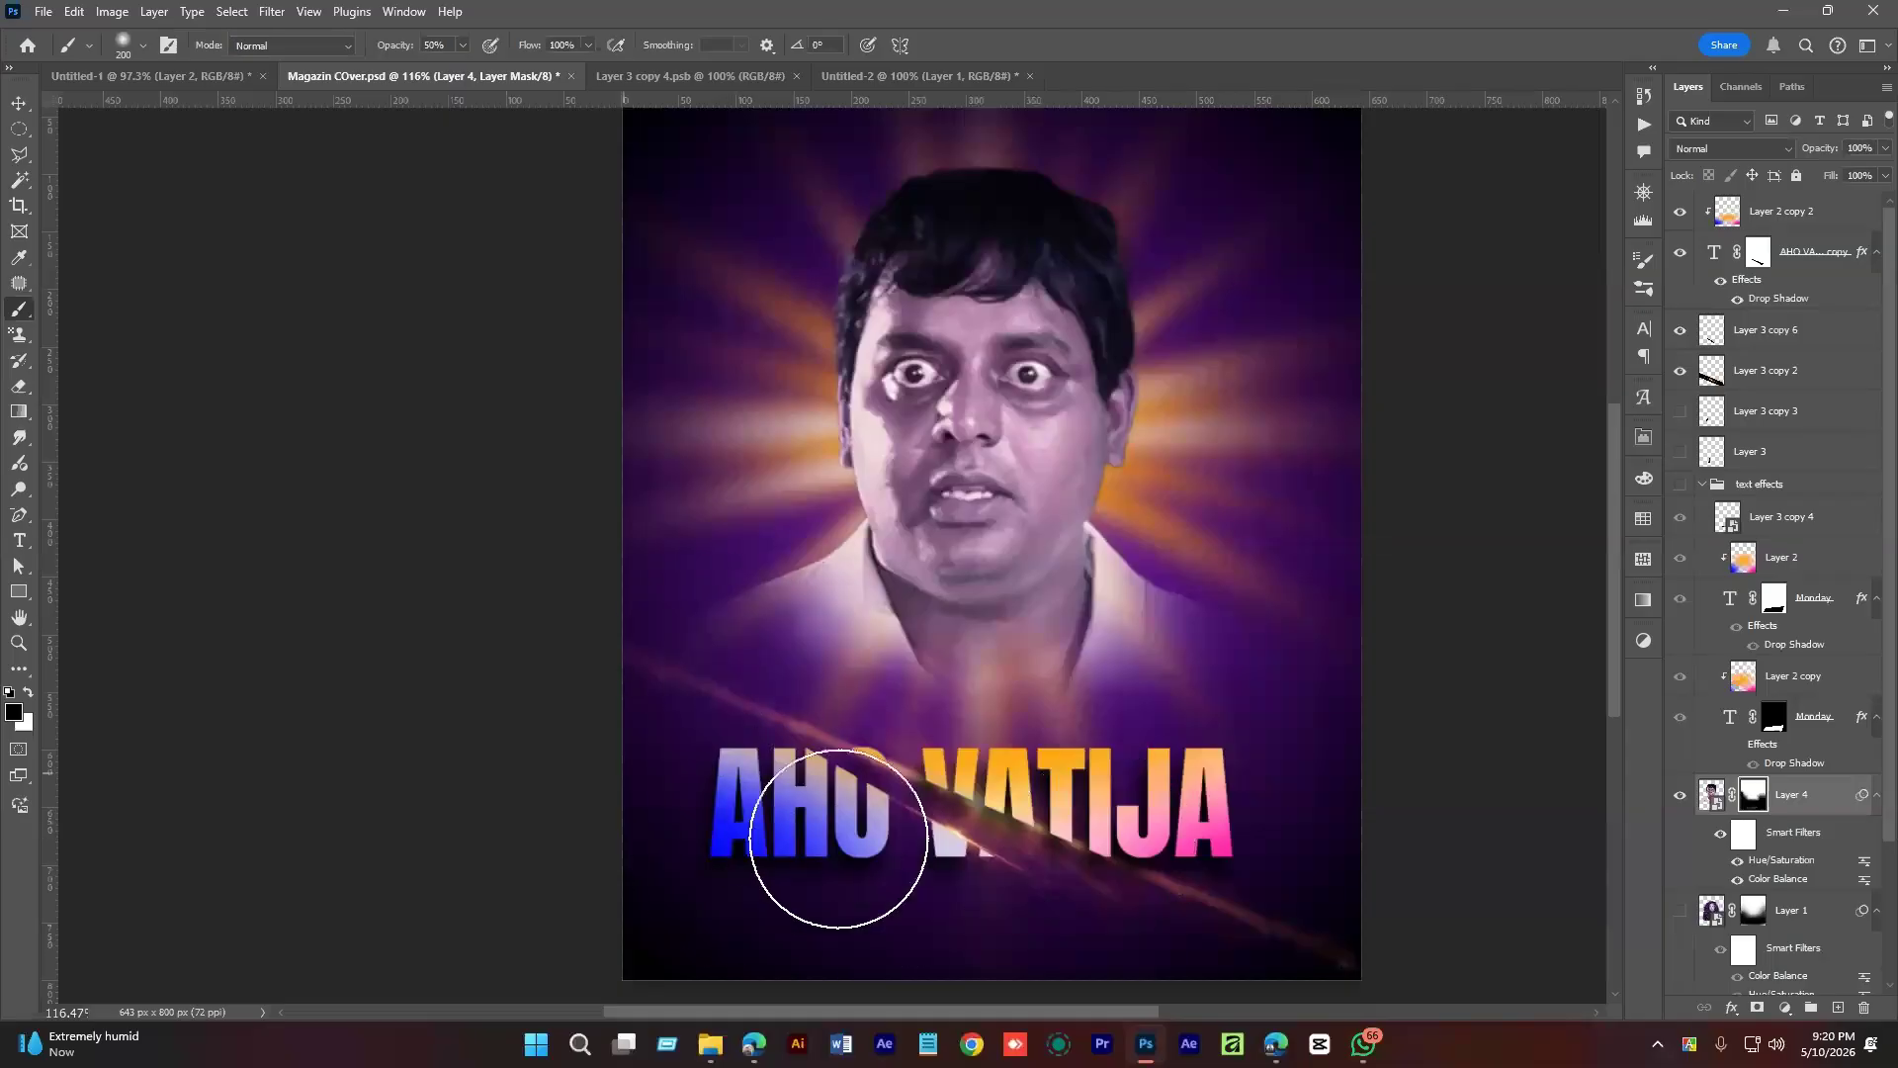
Bring back the neck and inner collar on Layer 4's mask using white and a 100 px brush.
key("x")
key("bracketleft")
key("bracketleft")
key("bracketleft")
key("bracketleft")
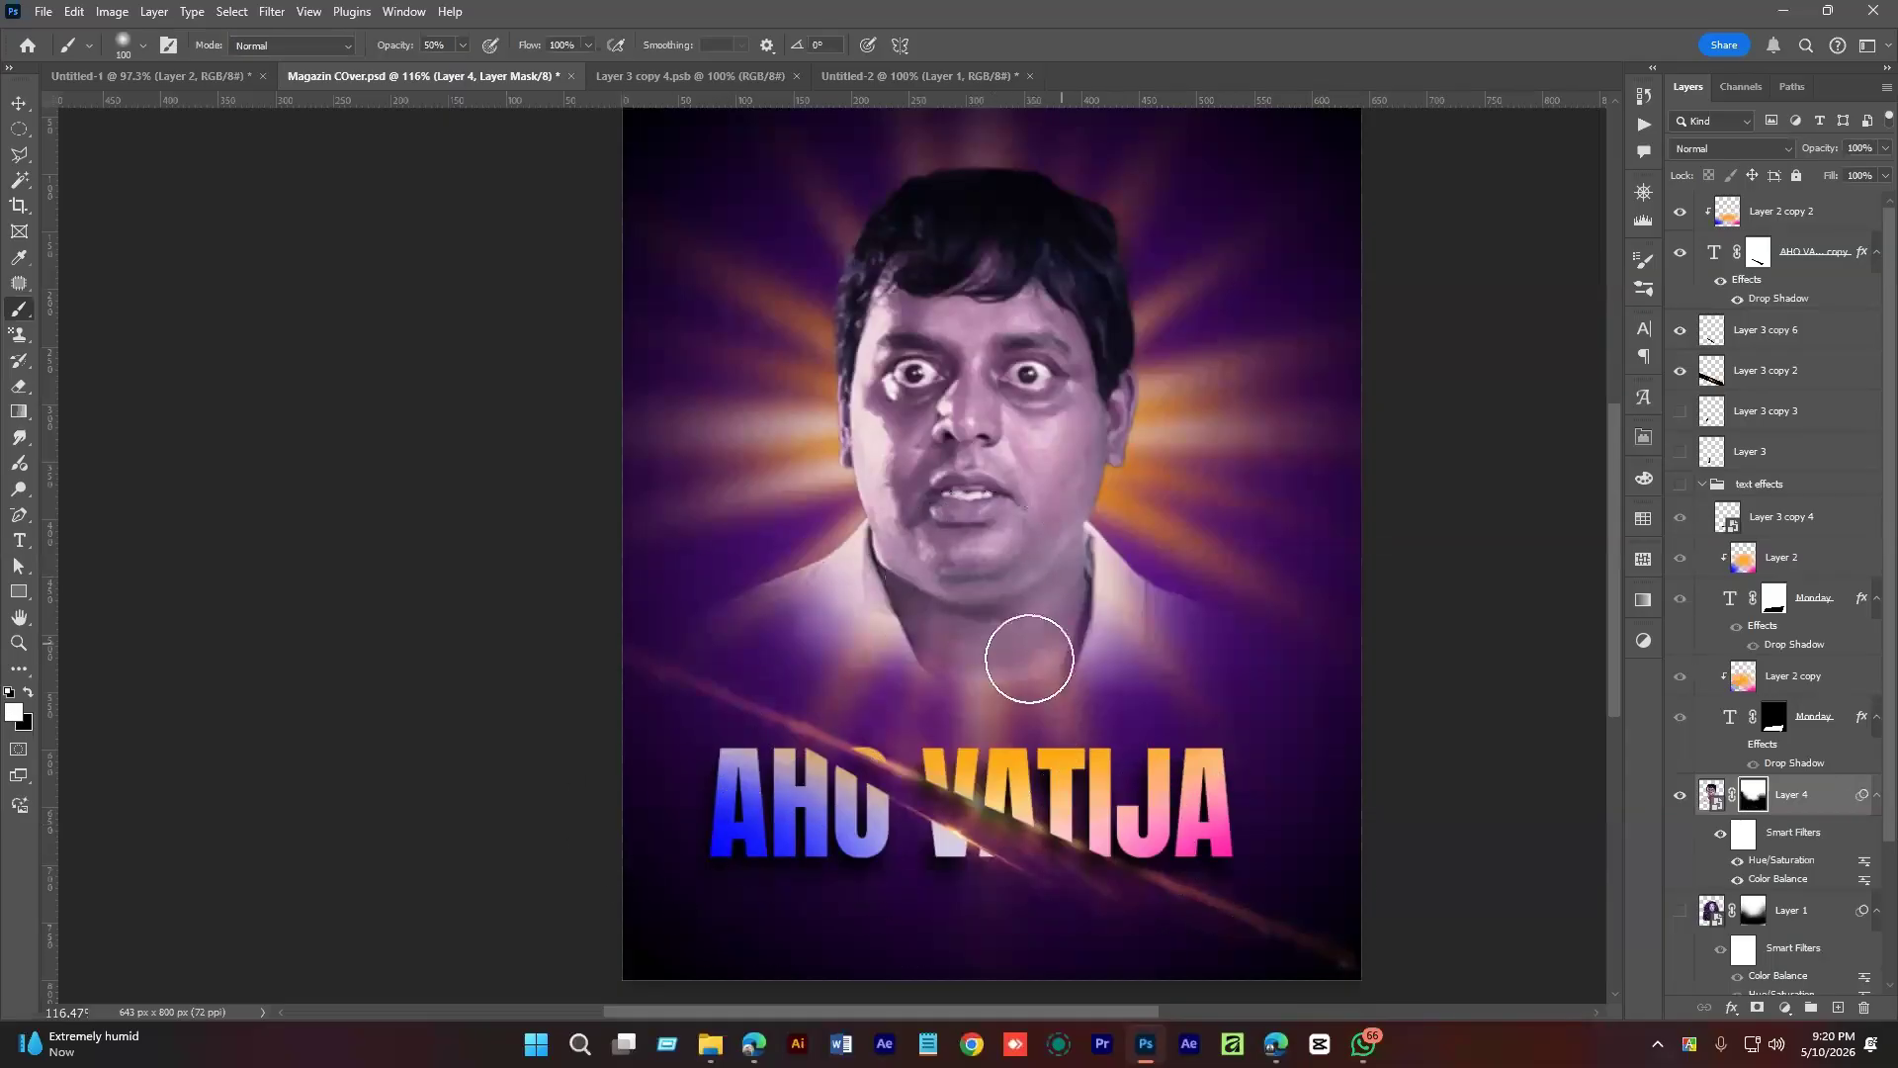
left_click_drag(1029, 659, 1034, 660)
mouse_move(892, 564)
left_mouse_down()
mouse_move(1077, 635)
mouse_move(962, 691)
mouse_move(966, 649)
mouse_move(1146, 675)
left_mouse_up()
Paint black on Layer 4's mask to blend the bottom of the shirt into the background above the title.
key("x")
mouse_move(1080, 736)
left_mouse_down()
mouse_move(954, 790)
mouse_move(903, 762)
mouse_move(879, 776)
left_mouse_up()
left_click_drag(1173, 629, 1098, 681)
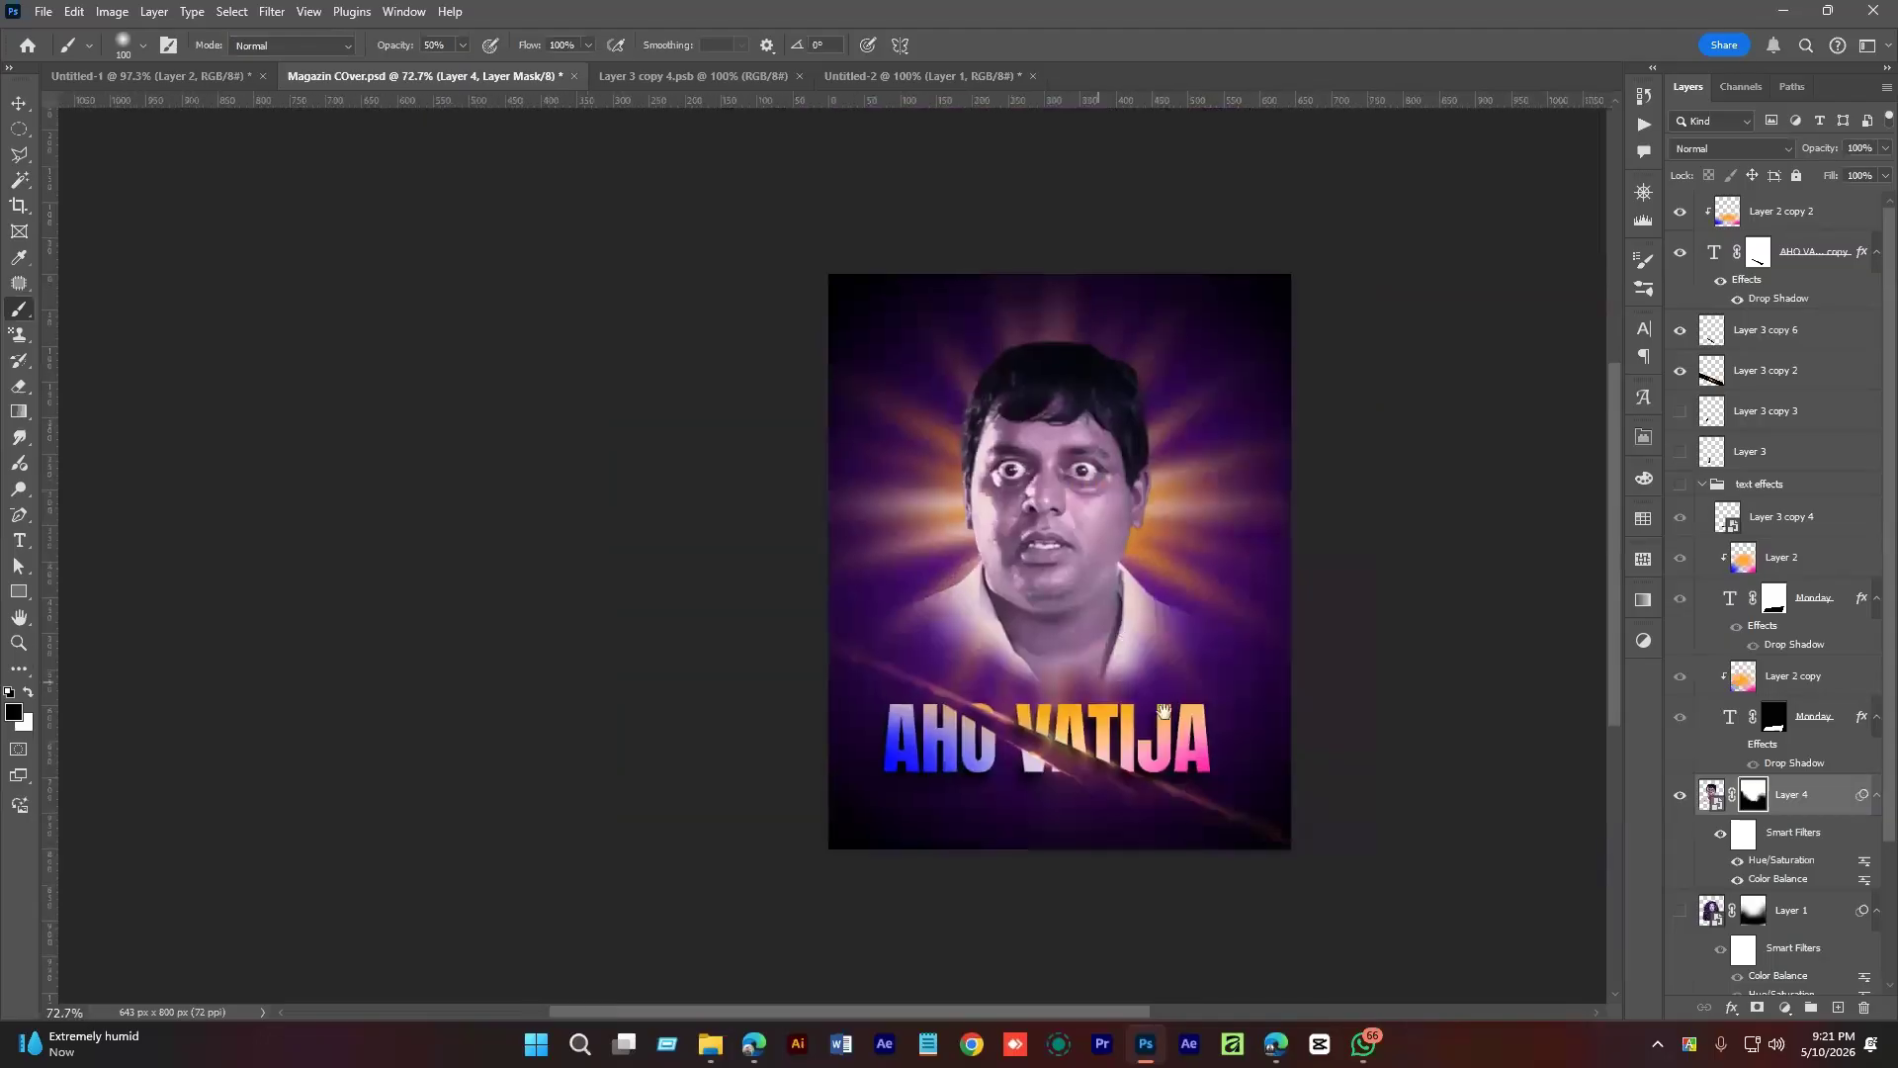
Toggle the visibility of Layer 3 copy 5 to compare the cover with and without the light rays.
scroll(1777, 720, "down", 3)
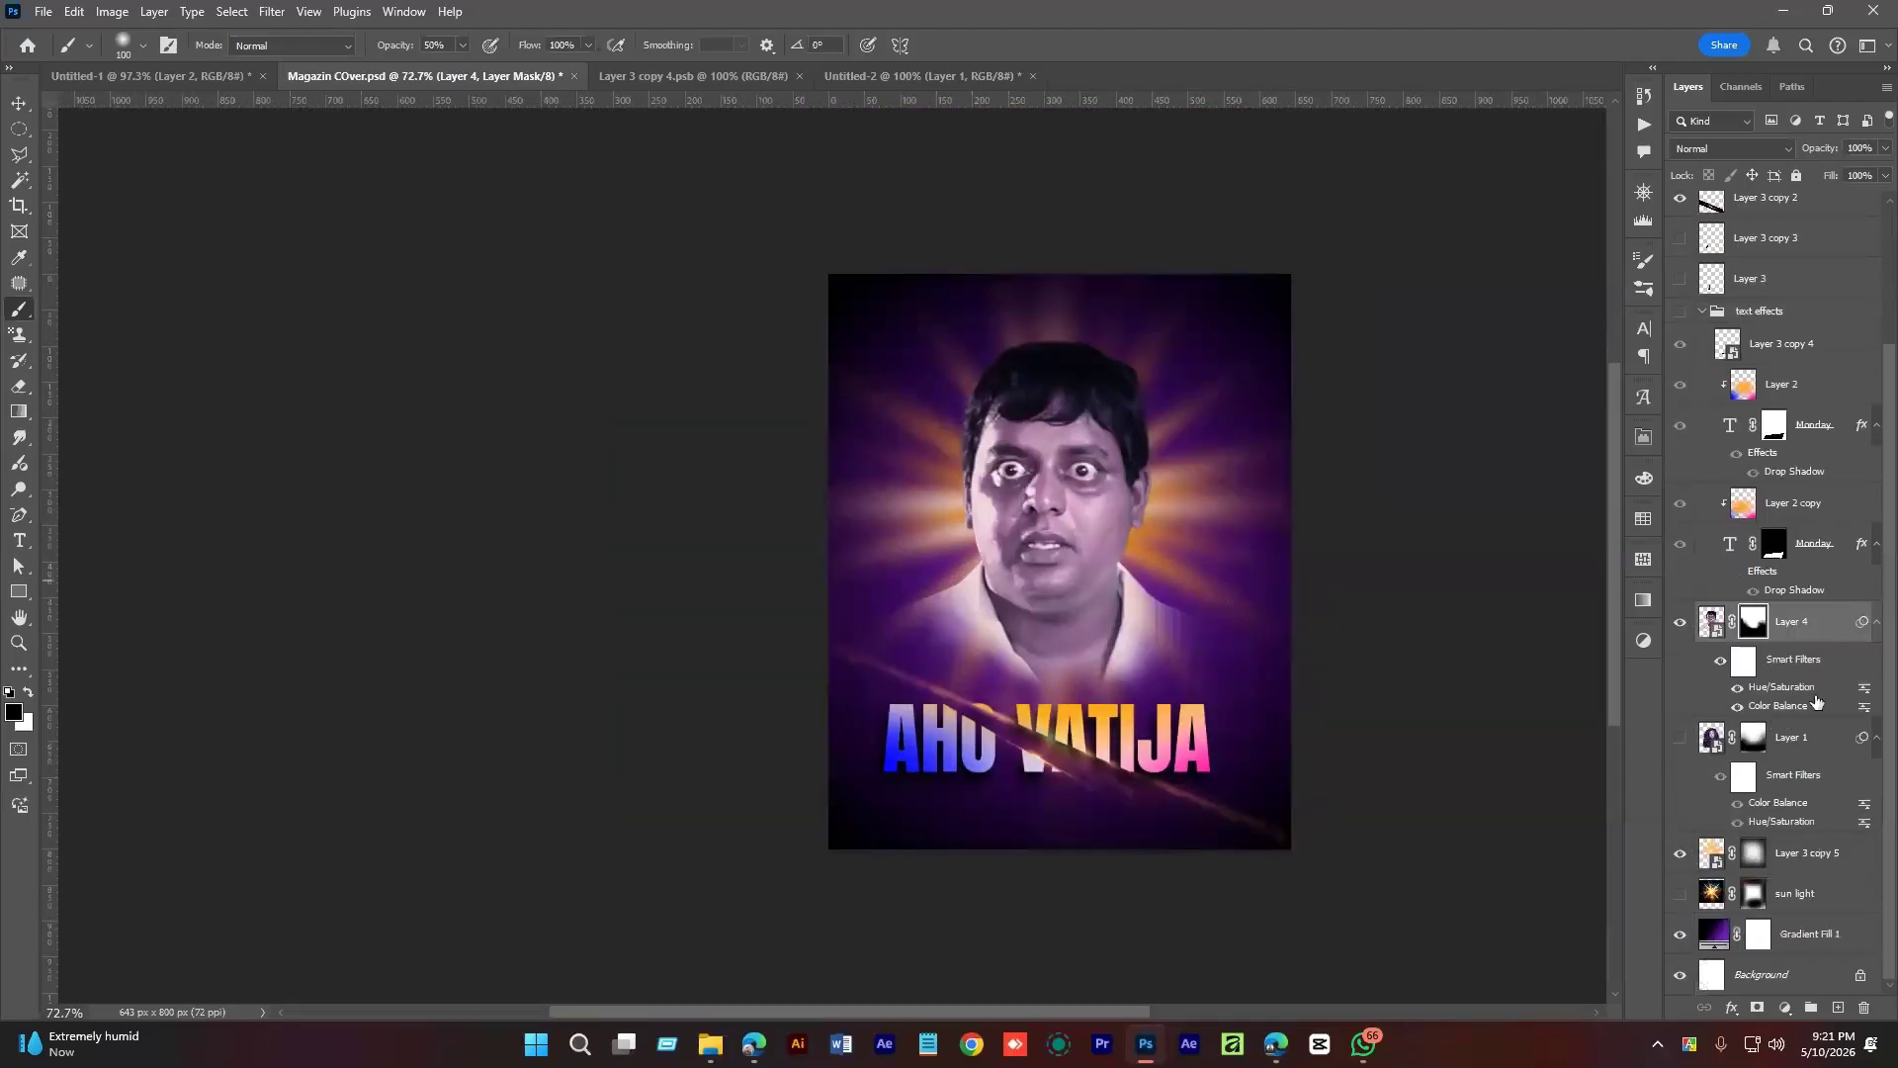
left_click(1789, 852)
left_click(1679, 854)
left_click(1679, 854)
left_click(1679, 854)
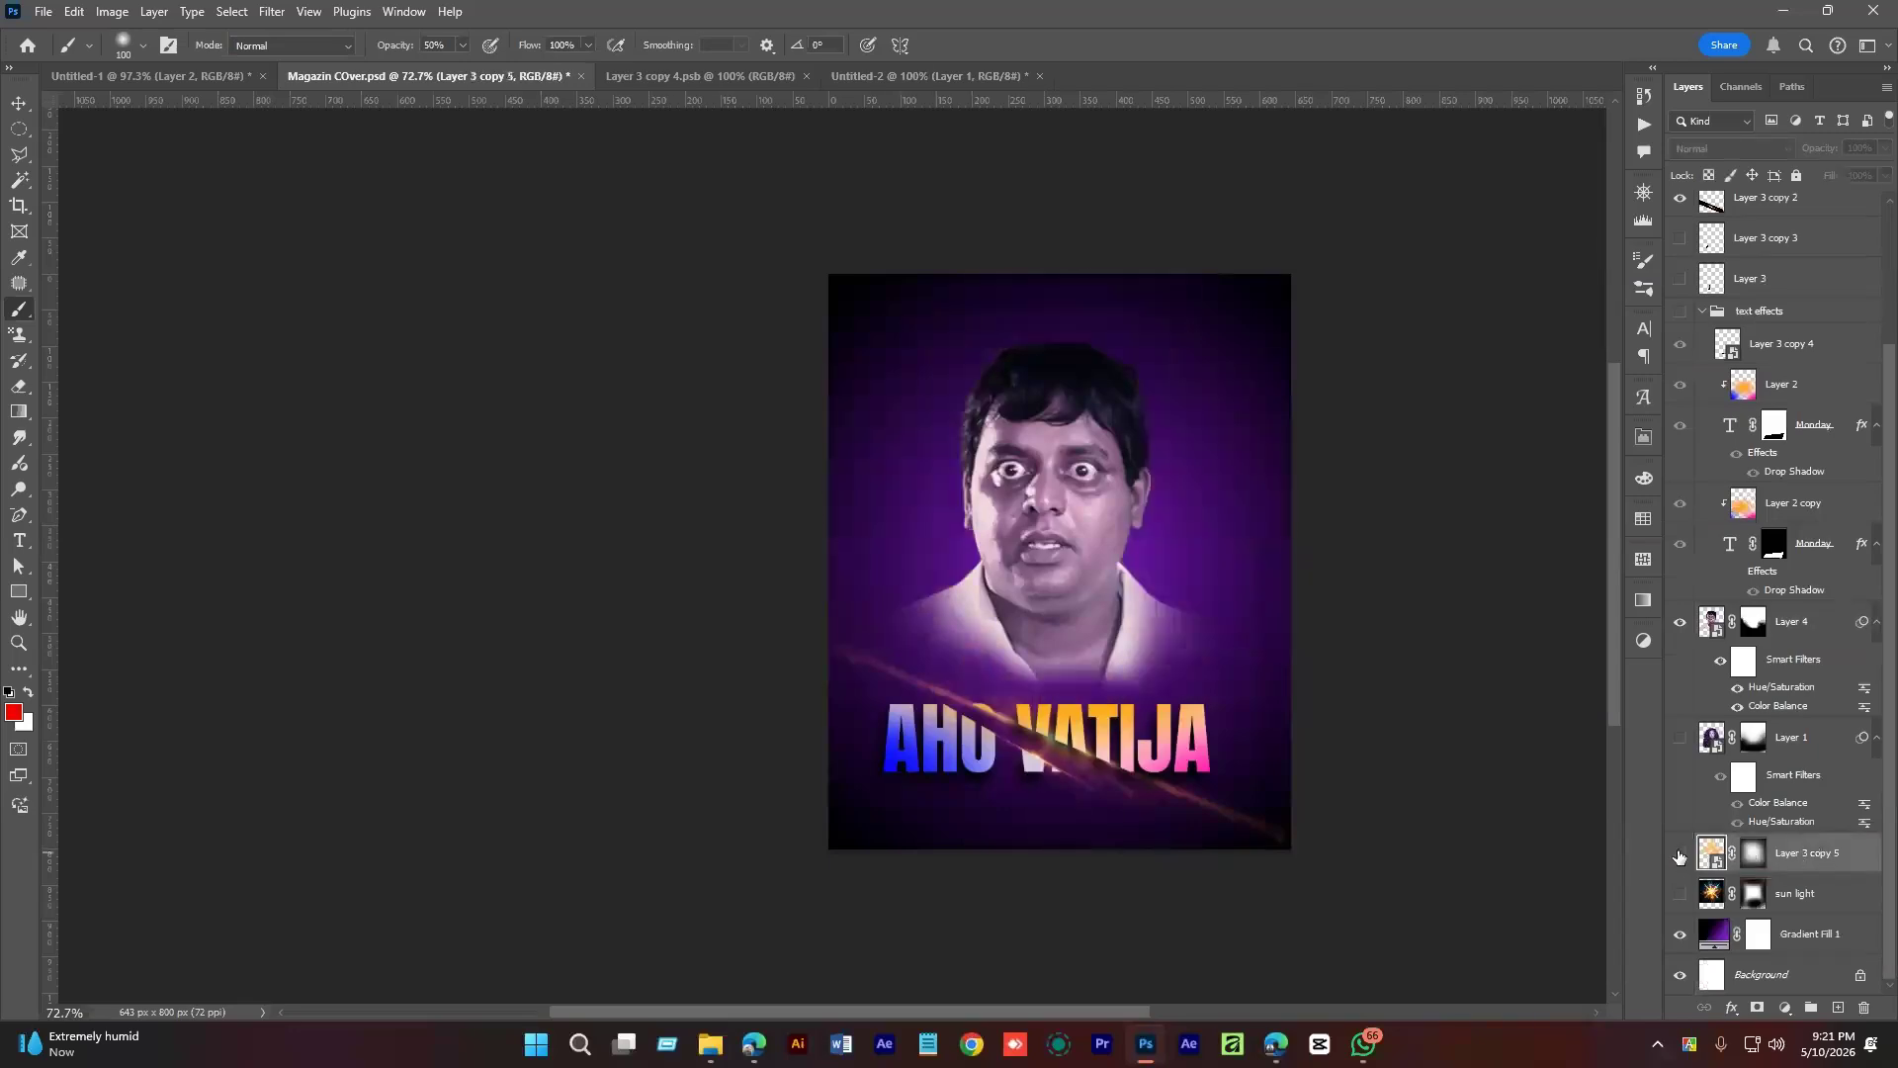
left_click(1680, 854)
Fade the light rays around the title by painting black on Layer 3 copy 5's mask with a 500 px brush.
left_click(1754, 853)
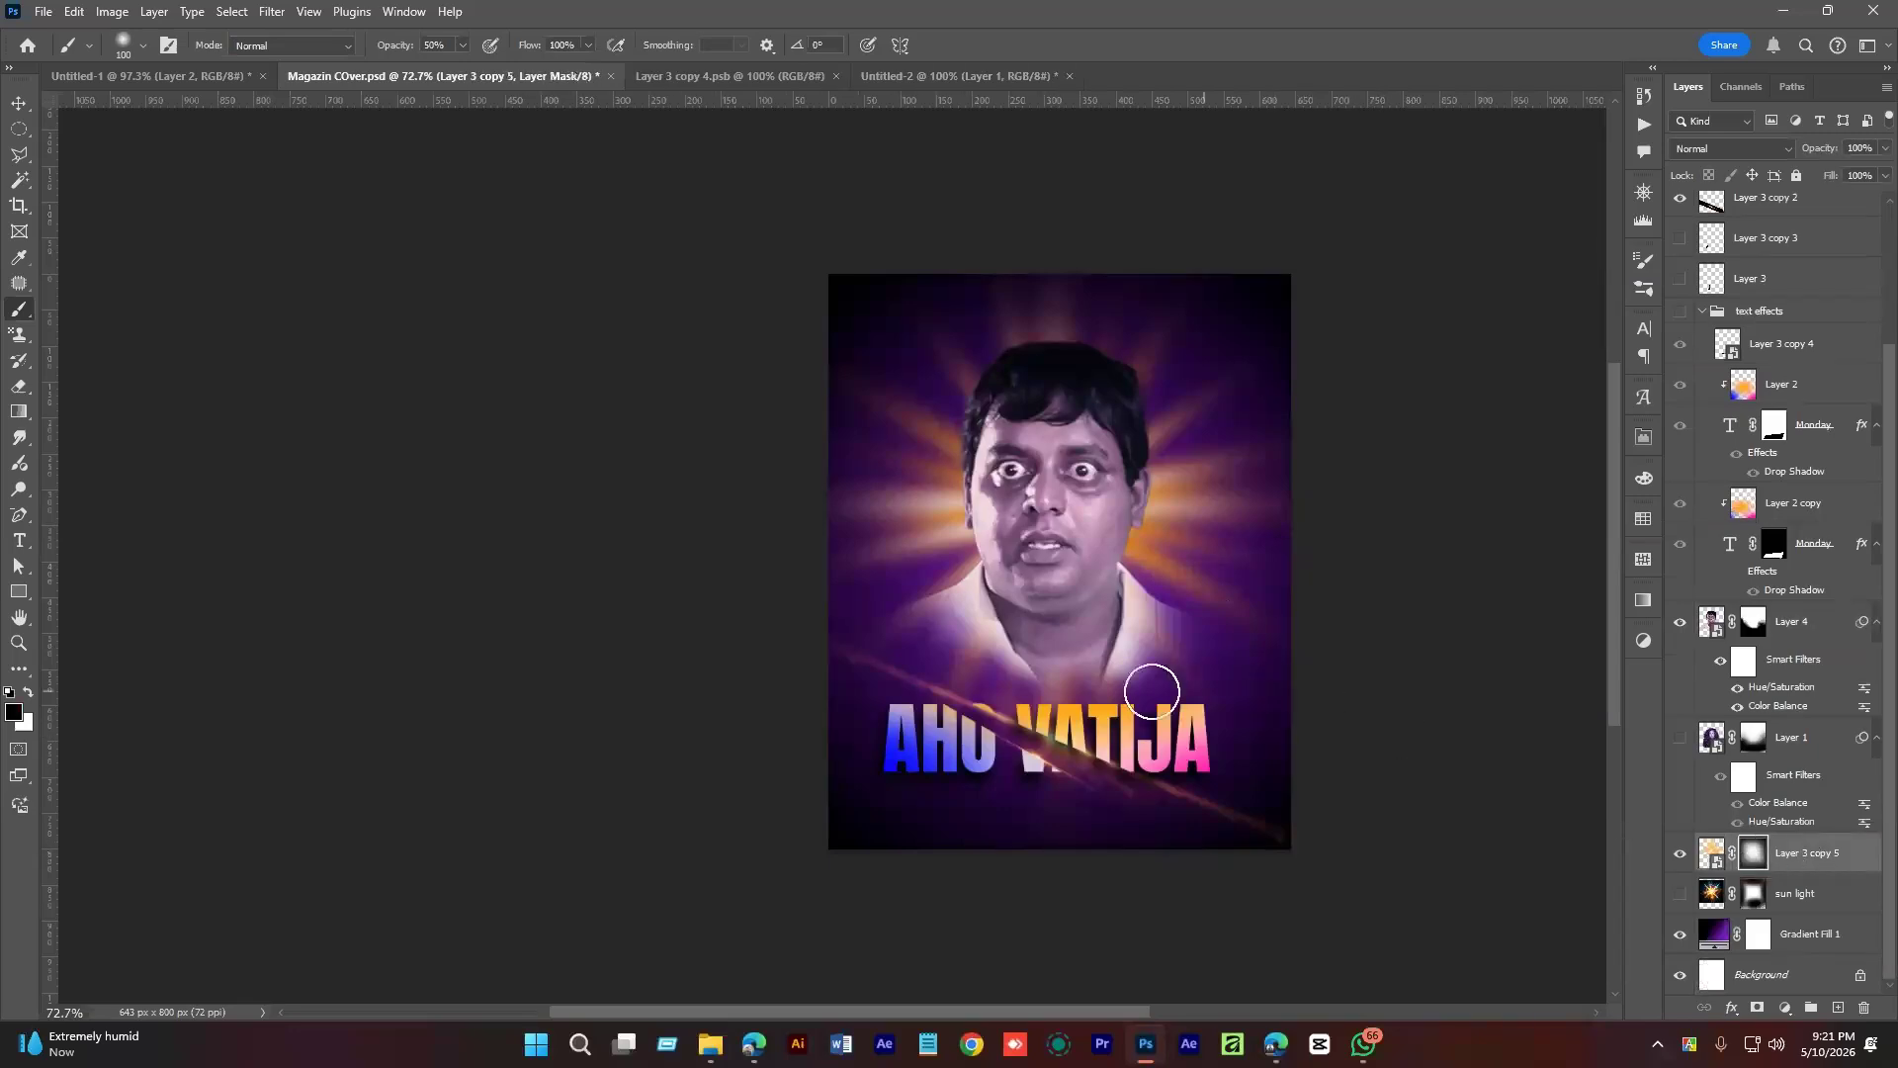
key("bracketright")
key("bracketright")
key("bracketright")
key("bracketright")
key("bracketright")
key("bracketright")
key("bracketright")
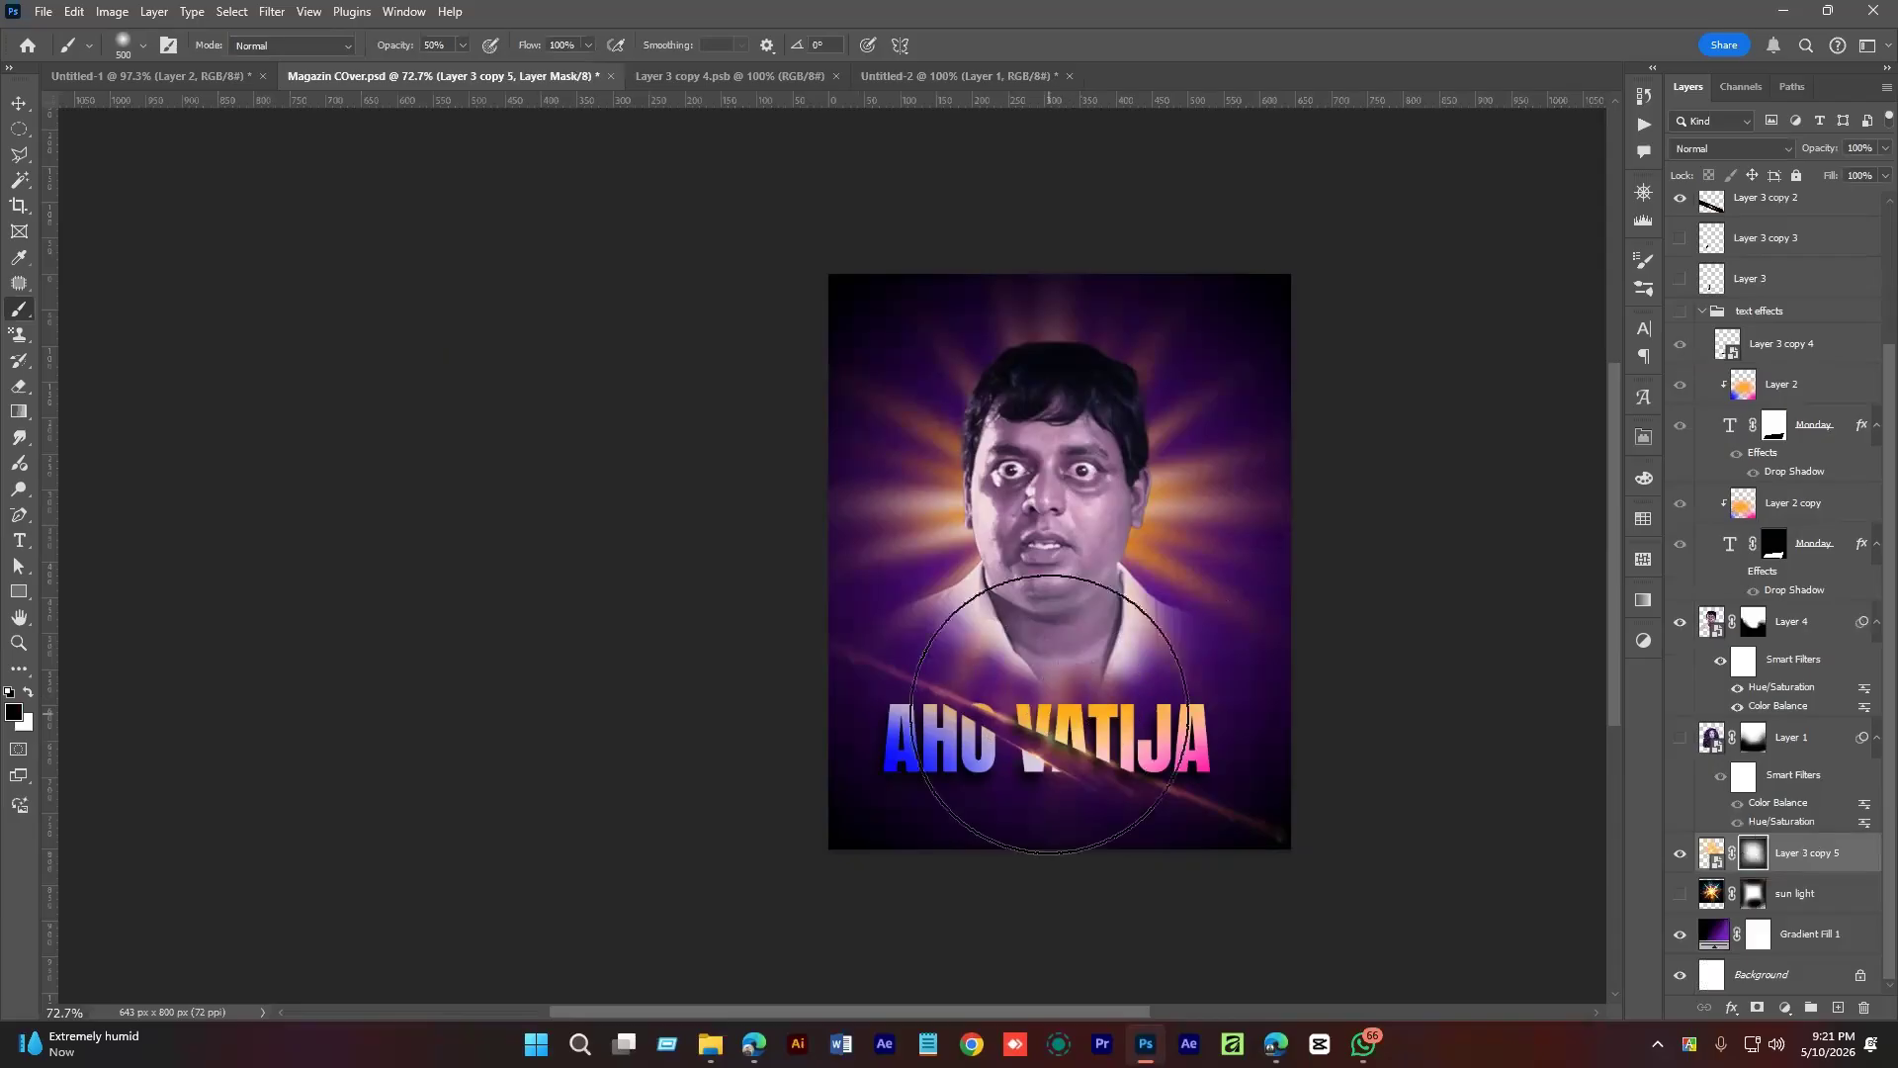
mouse_move(1091, 729)
left_mouse_down()
mouse_move(1091, 747)
mouse_move(1017, 705)
mouse_move(1147, 760)
mouse_move(1180, 741)
left_mouse_up()
mouse_move(1144, 724)
left_mouse_down()
mouse_move(1069, 698)
mouse_move(1203, 703)
mouse_move(1068, 708)
left_mouse_up()
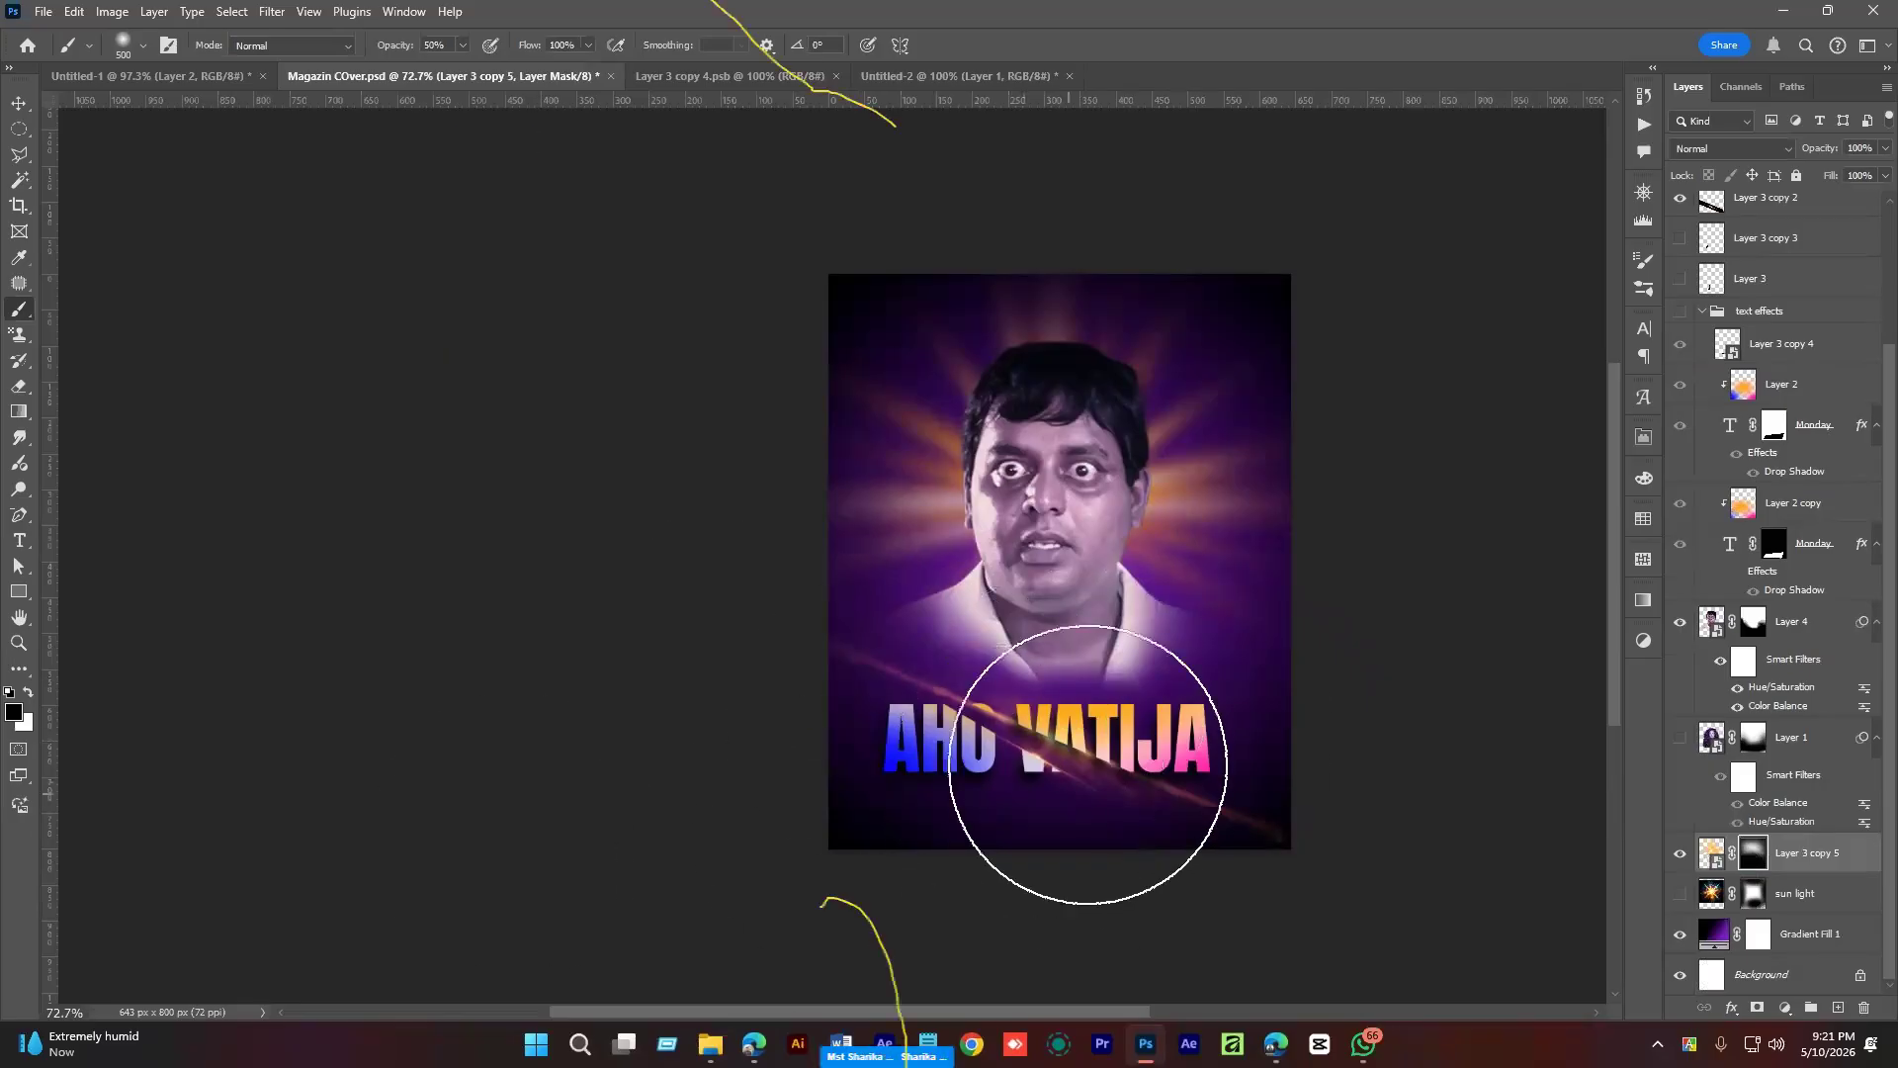
Collapse the text effects group and deselect all layers to show the finished cover.
scroll(1028, 783, "down", 3)
scroll(1088, 719, "up", 5)
key("v")
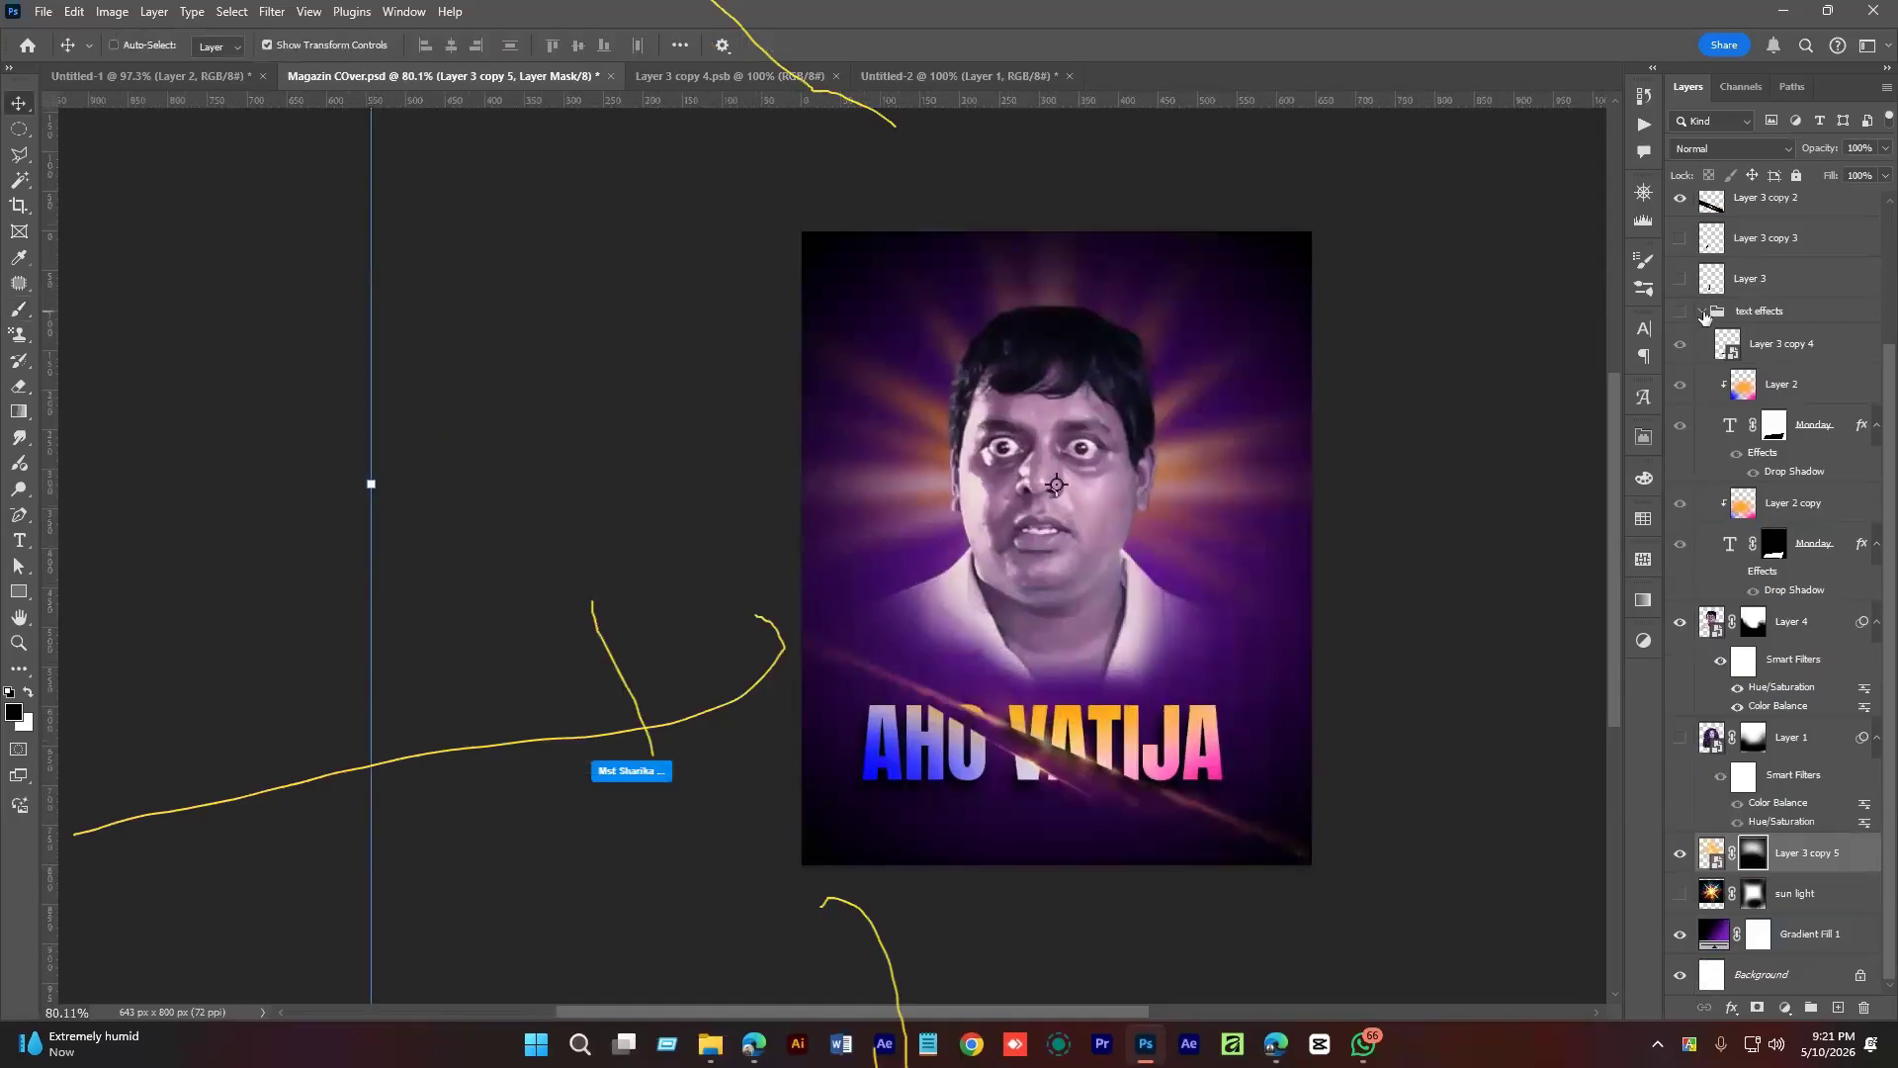
left_click(1702, 313)
left_click(1787, 947)
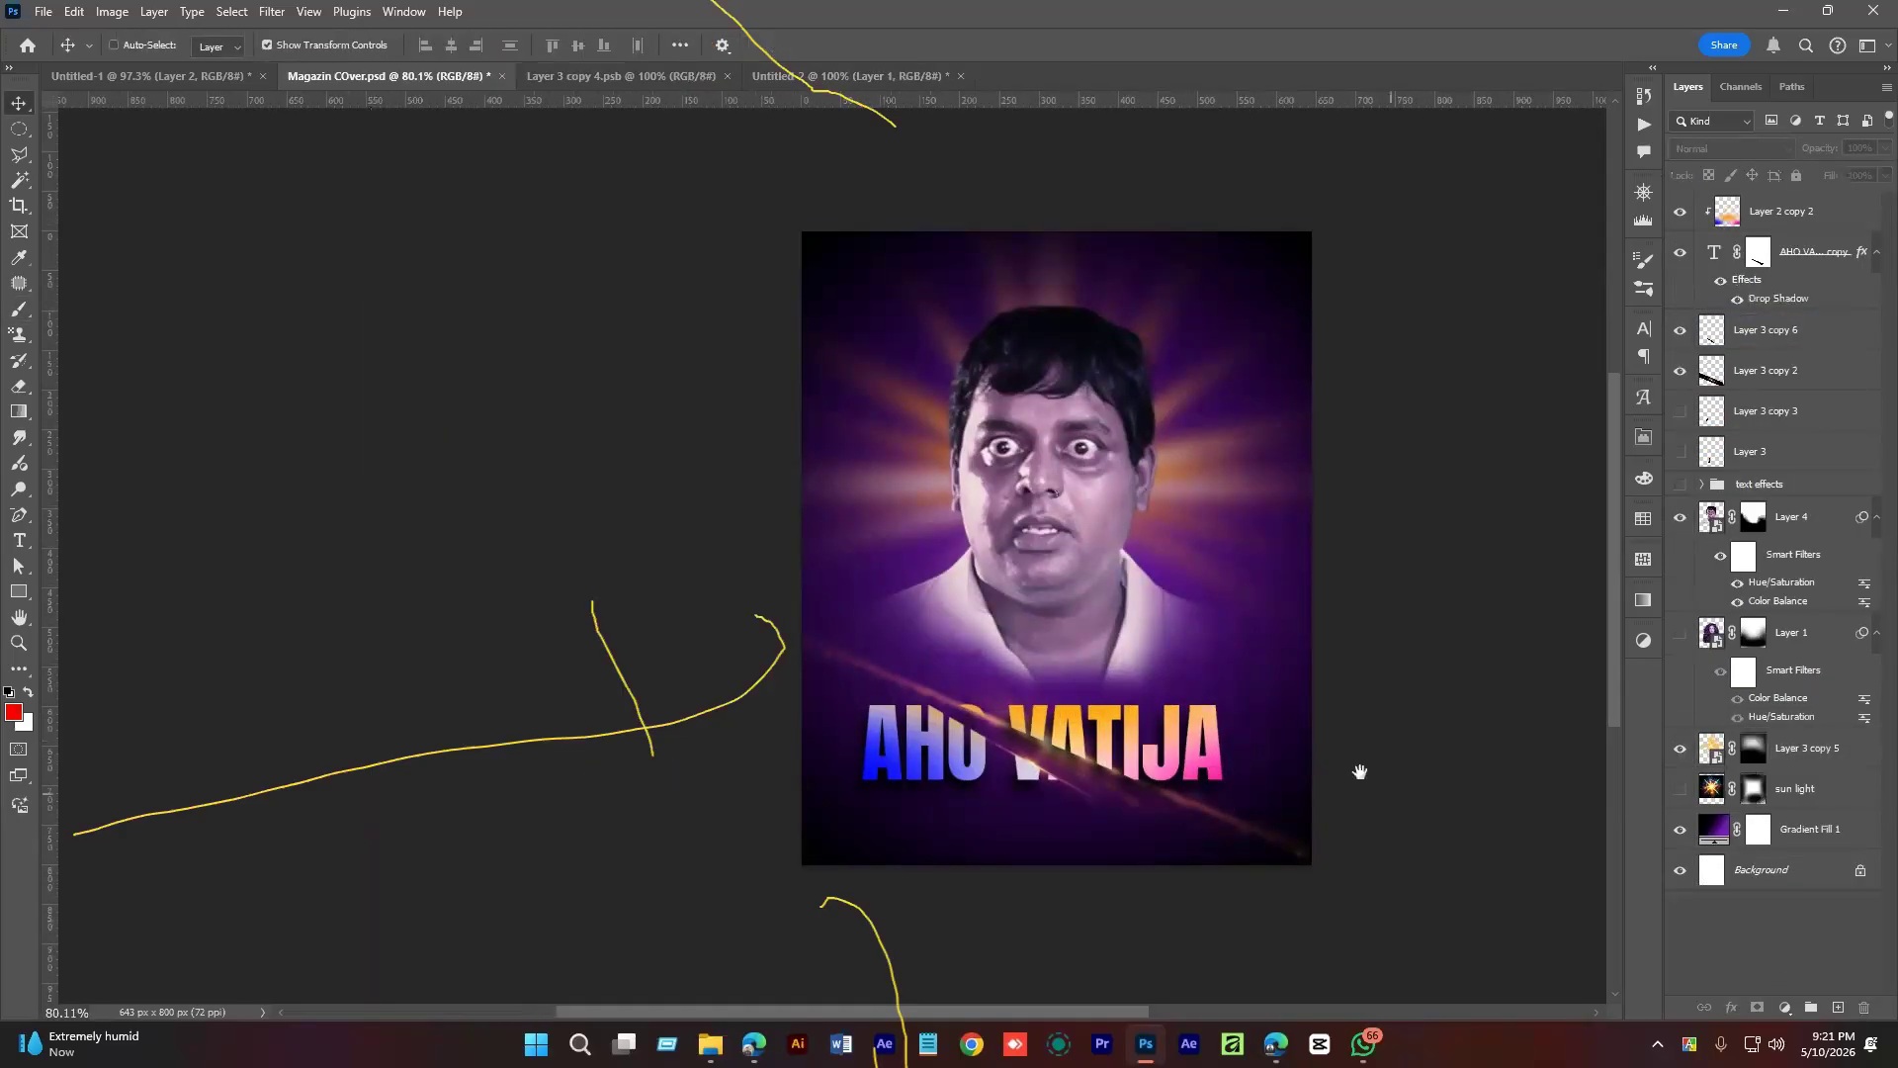
left_click_drag(1360, 771, 1238, 811)
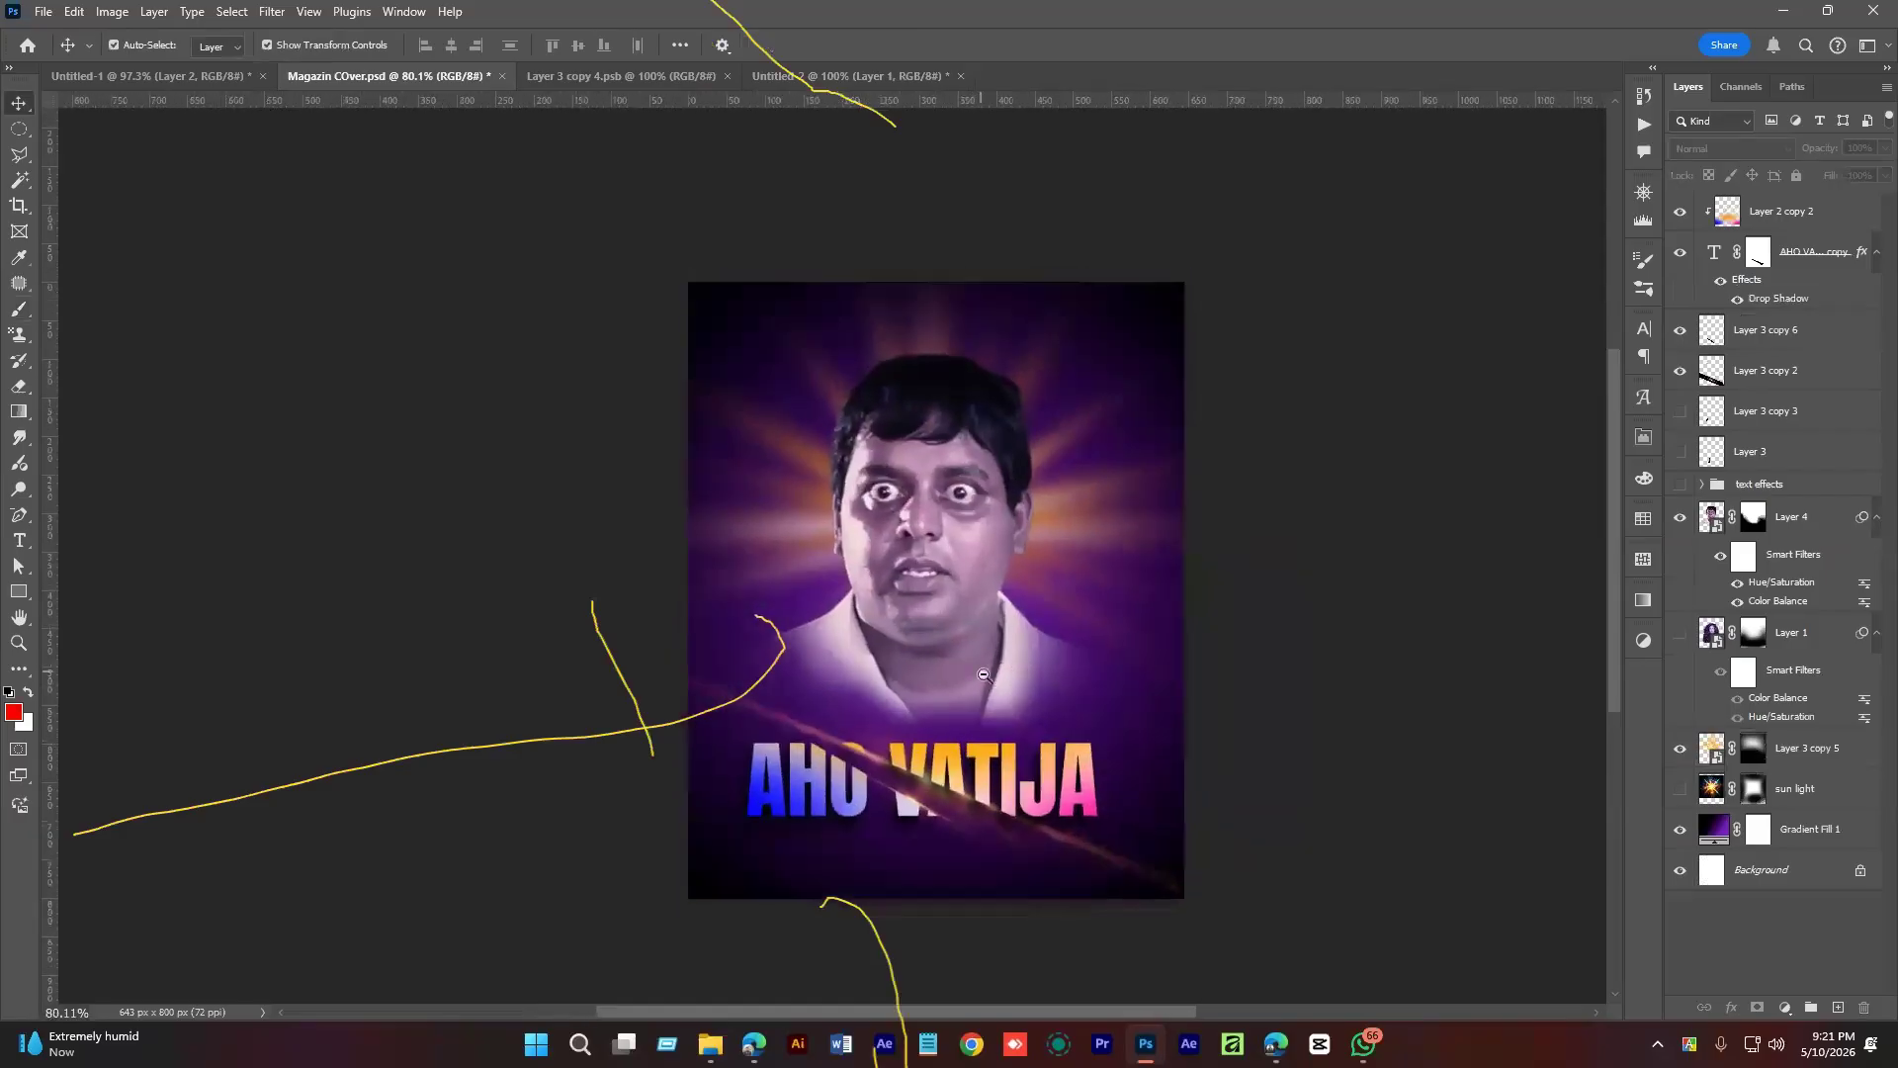